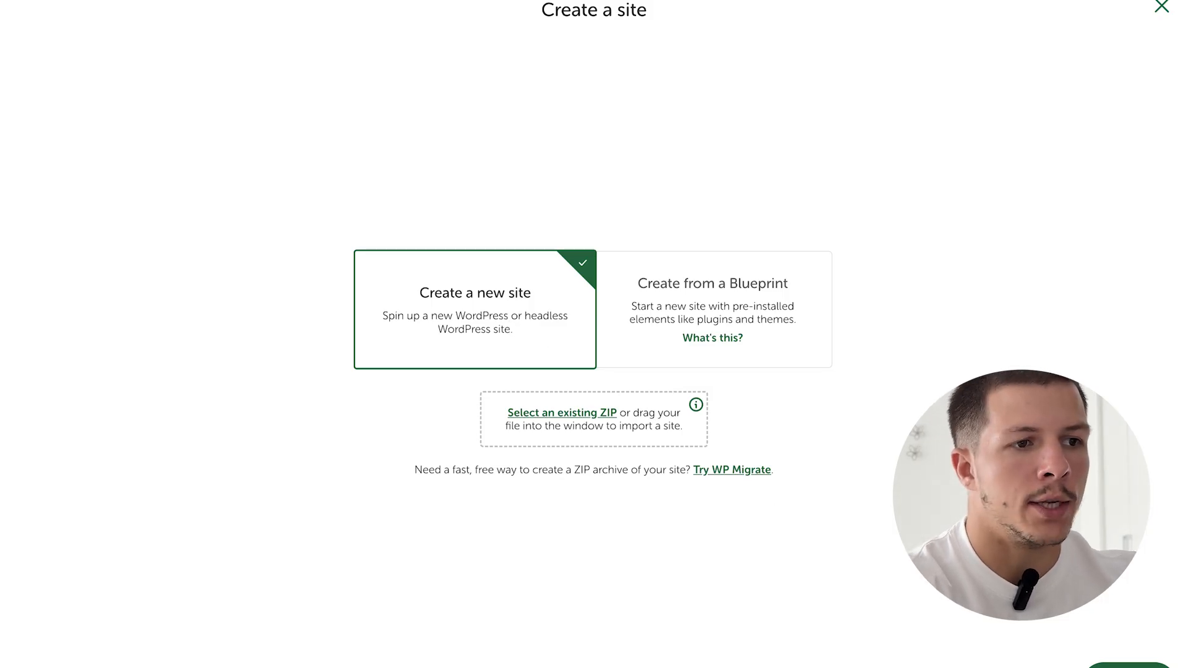
# - Start a new Local site and name it site-immobilier
pyautogui.click(1130, 666)
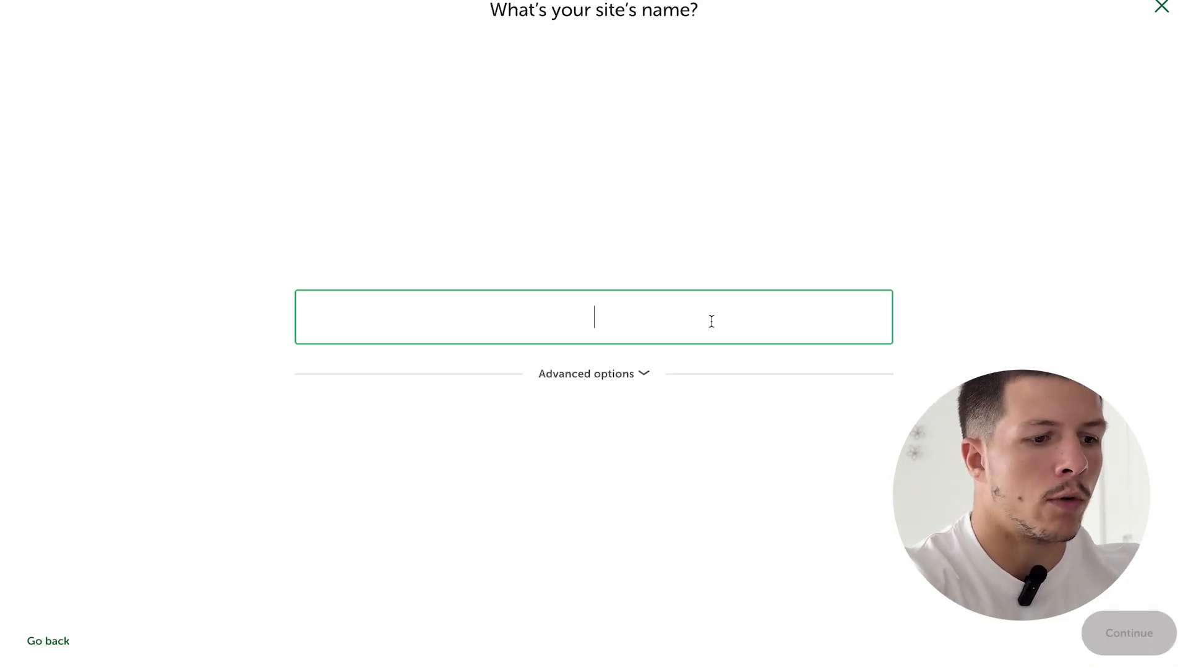
pyautogui.write('site-emmob')
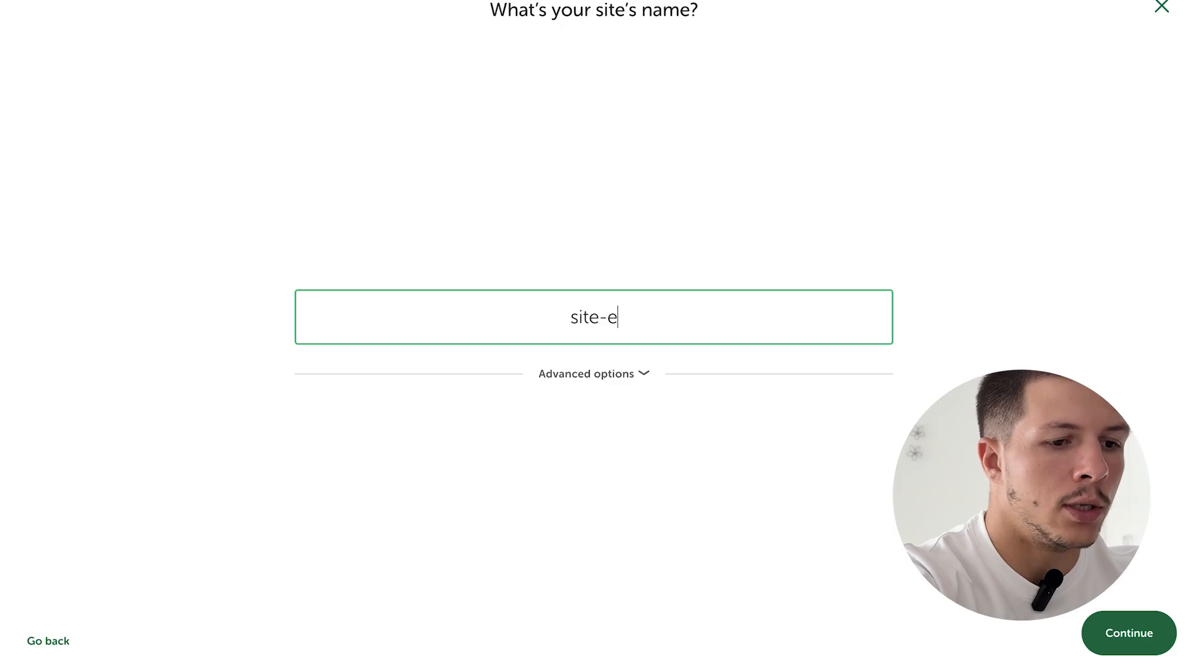
pyautogui.press('BackSpace')
pyautogui.press('BackSpace')
pyautogui.press('BackSpace')
pyautogui.press('BackSpace')
pyautogui.press('BackSpace')
pyautogui.write('immobilier')
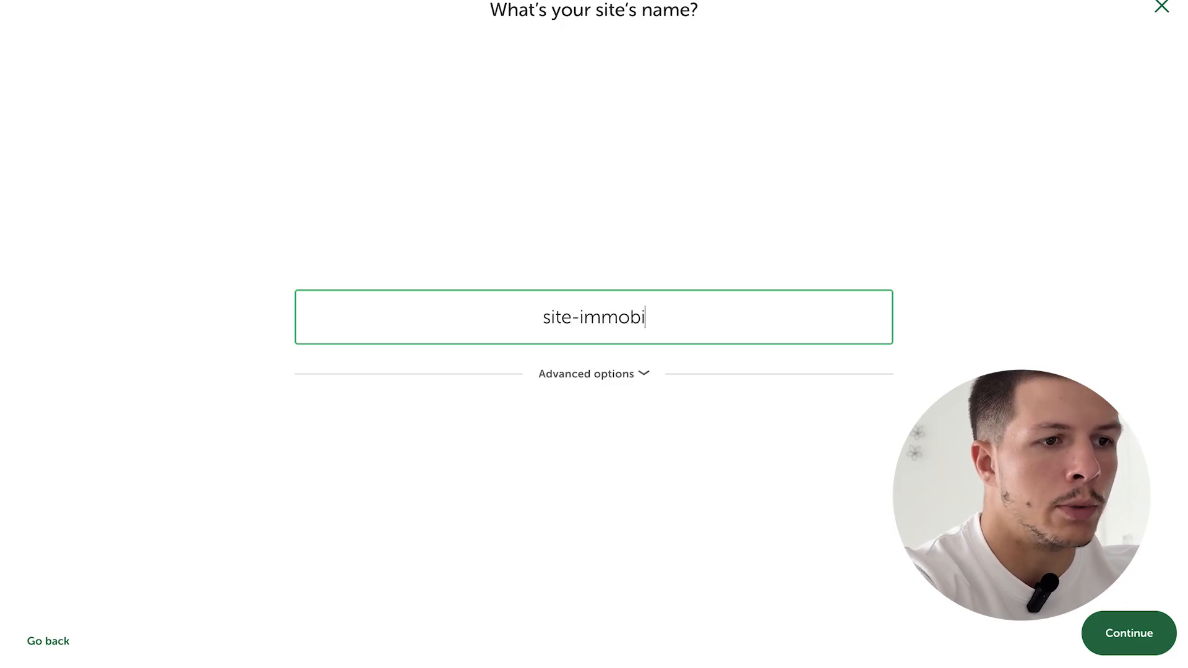
pyautogui.click(1158, 633)
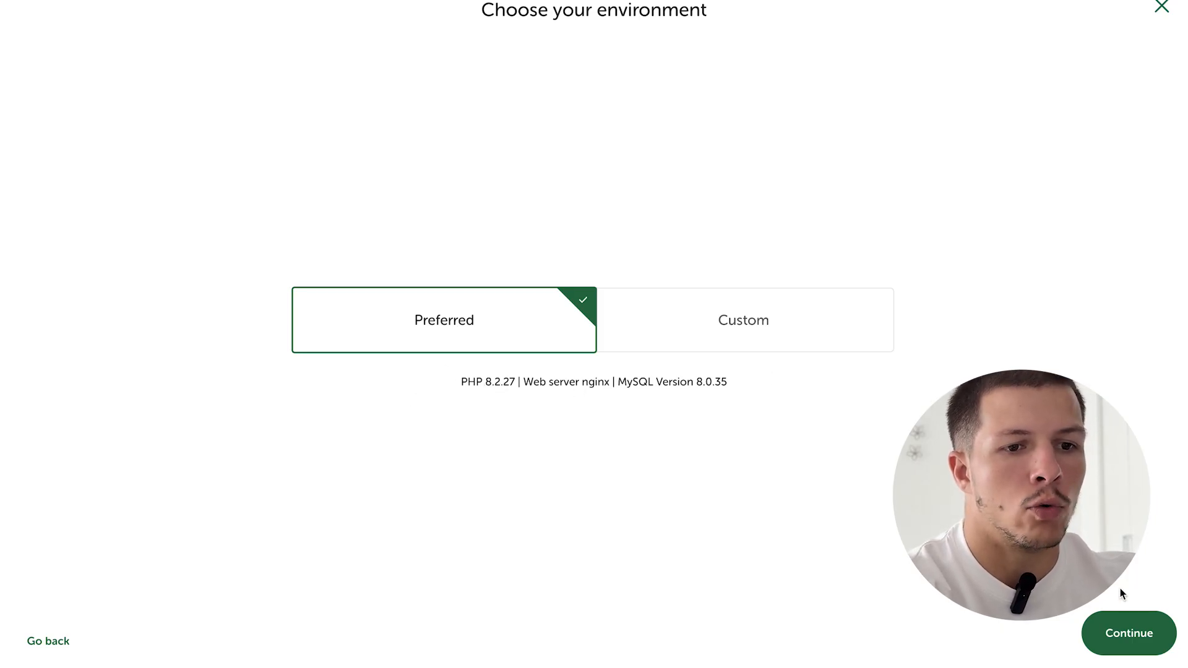
# - Keep the Preferred environment, enter the admin username and password, create the site, and open WP Admin
pyautogui.click(1126, 632)
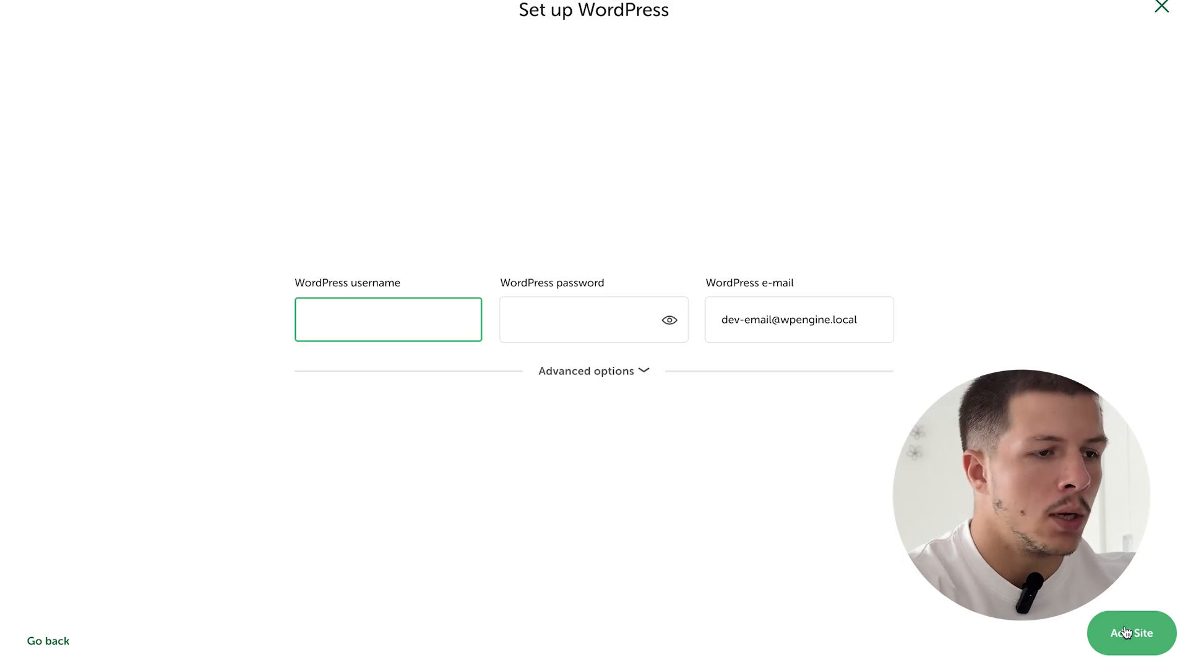
pyautogui.write('admin')
pyautogui.press('Tab')
pyautogui.write('ad')
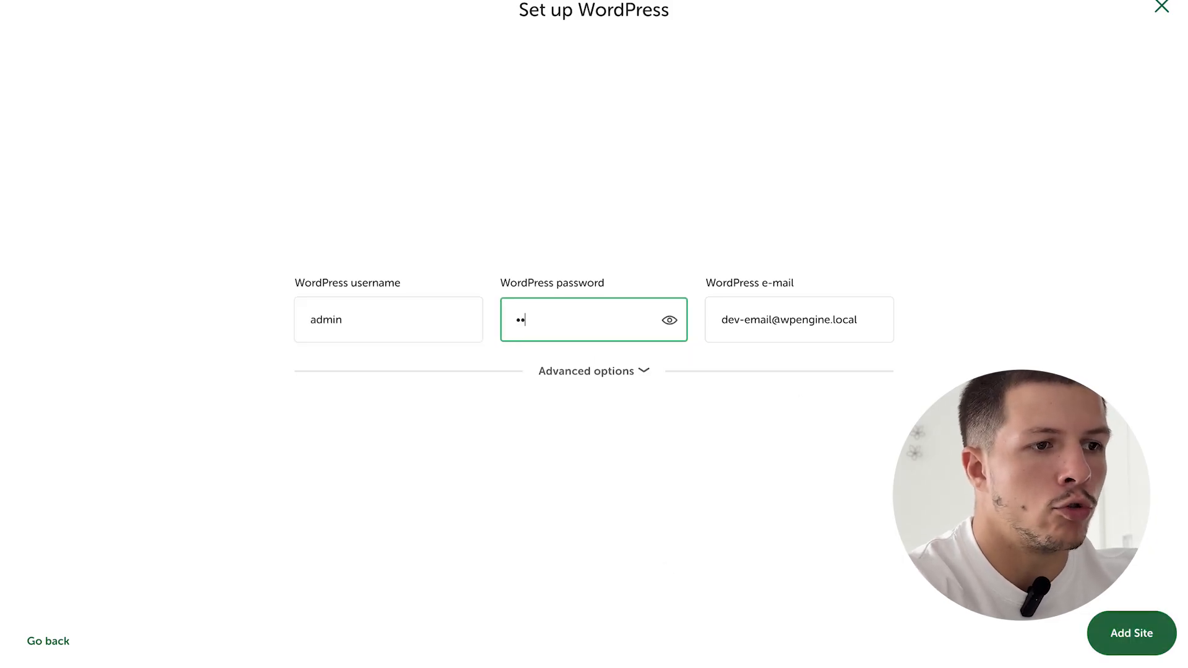
pyautogui.press('BackSpace')
pyautogui.press('BackSpace')
pyautogui.write('admin')
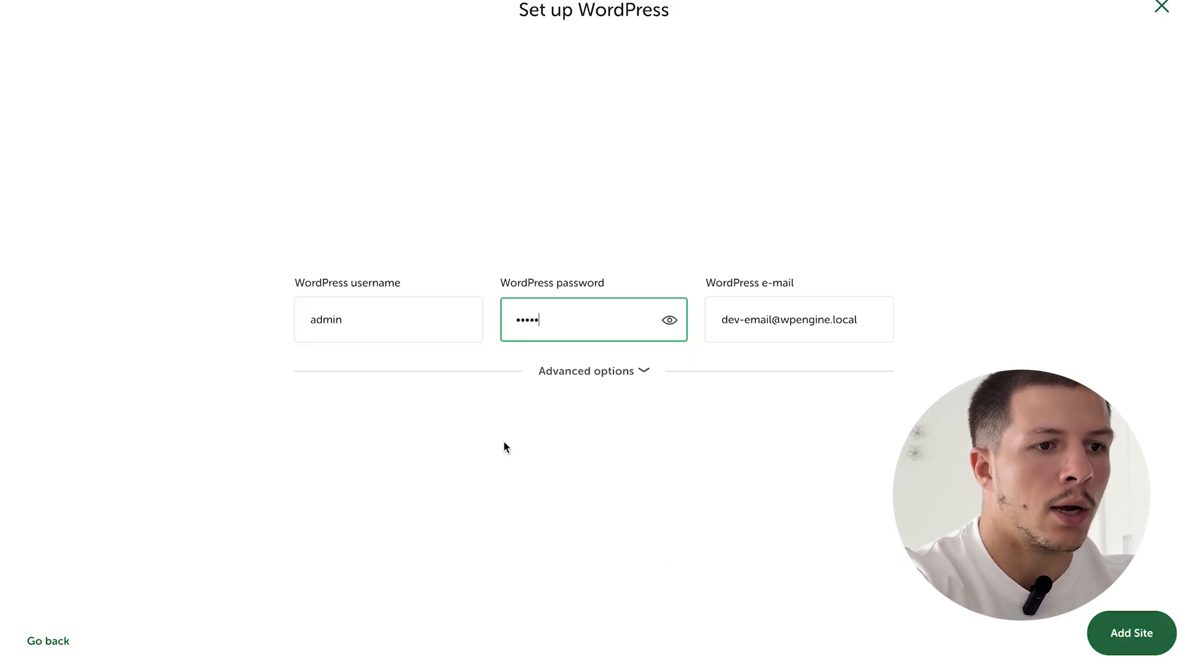
pyautogui.click(669, 320)
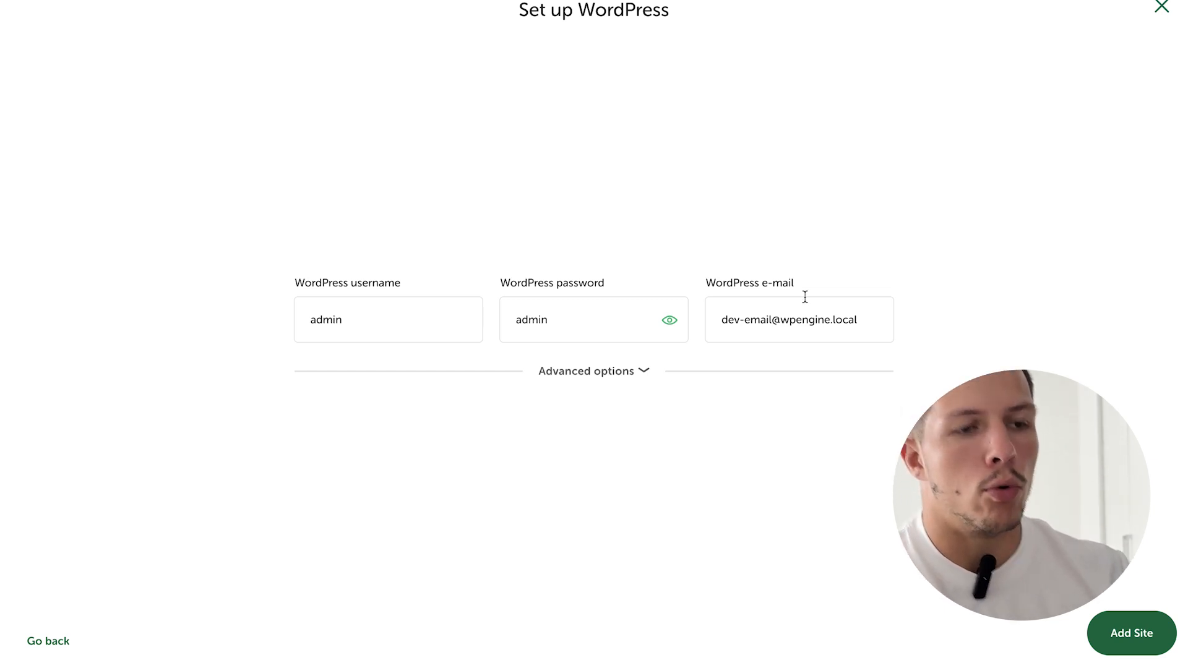
pyautogui.click(1127, 641)
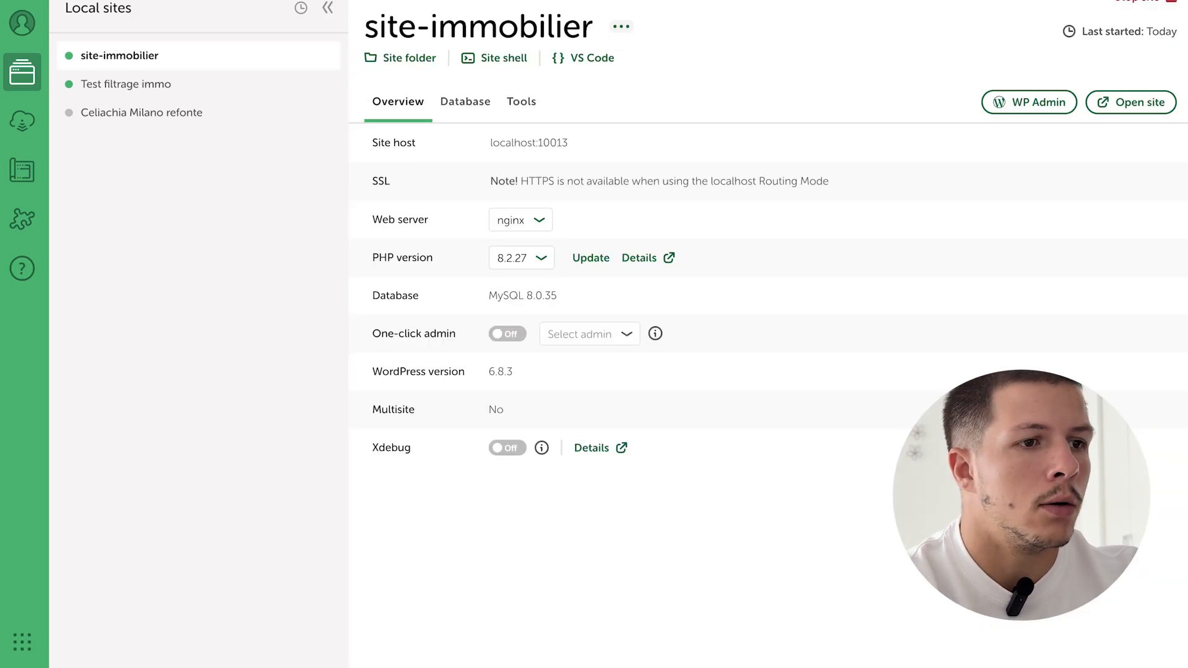
pyautogui.click(1015, 104)
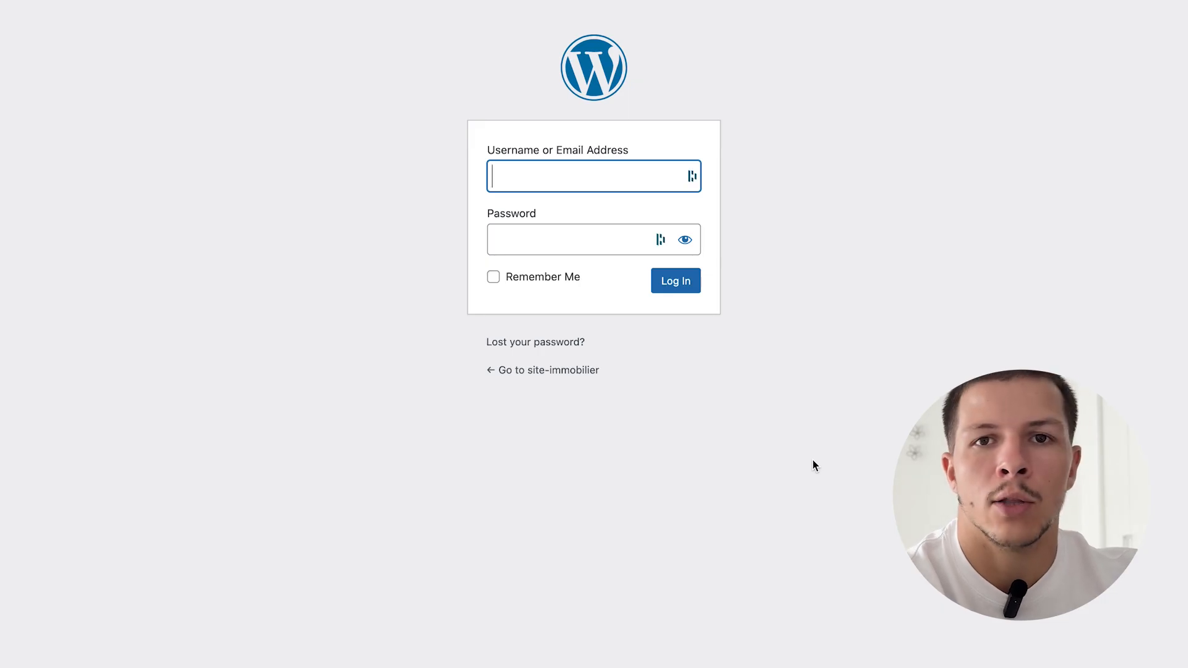
# - Log in to the site-immobilier WordPress admin and reach the Add Themes page
pyautogui.write('d')
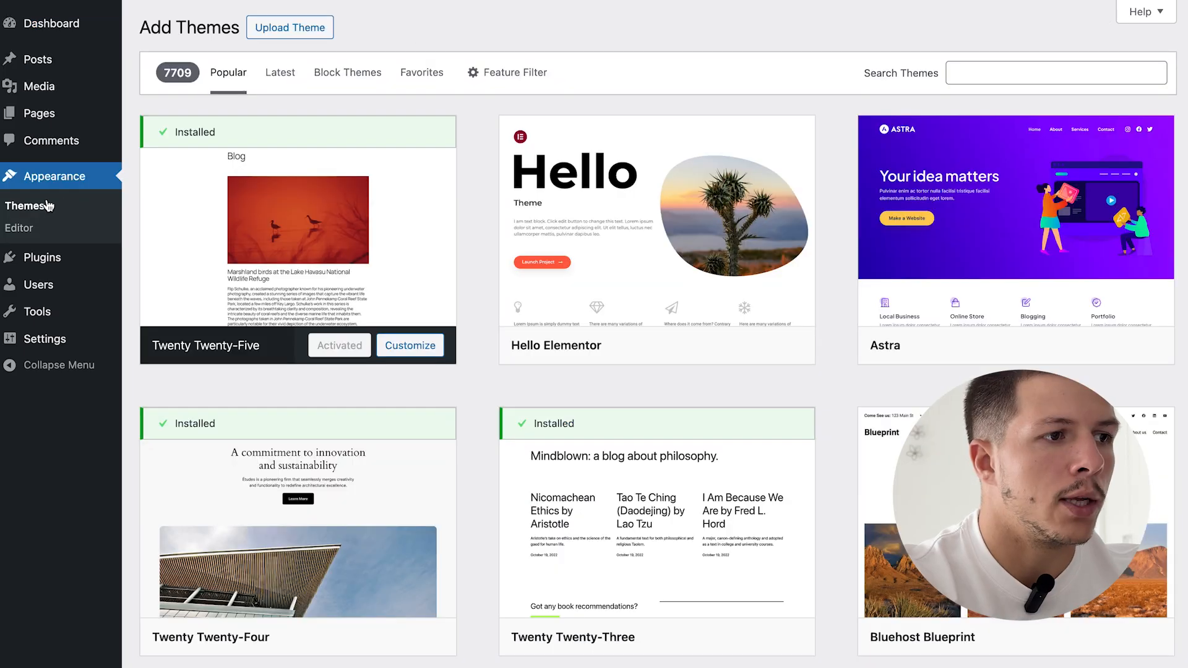
# - Upload and install the Bricks theme from bricks (2).zip
pyautogui.click(44, 203)
pyautogui.click(313, 26)
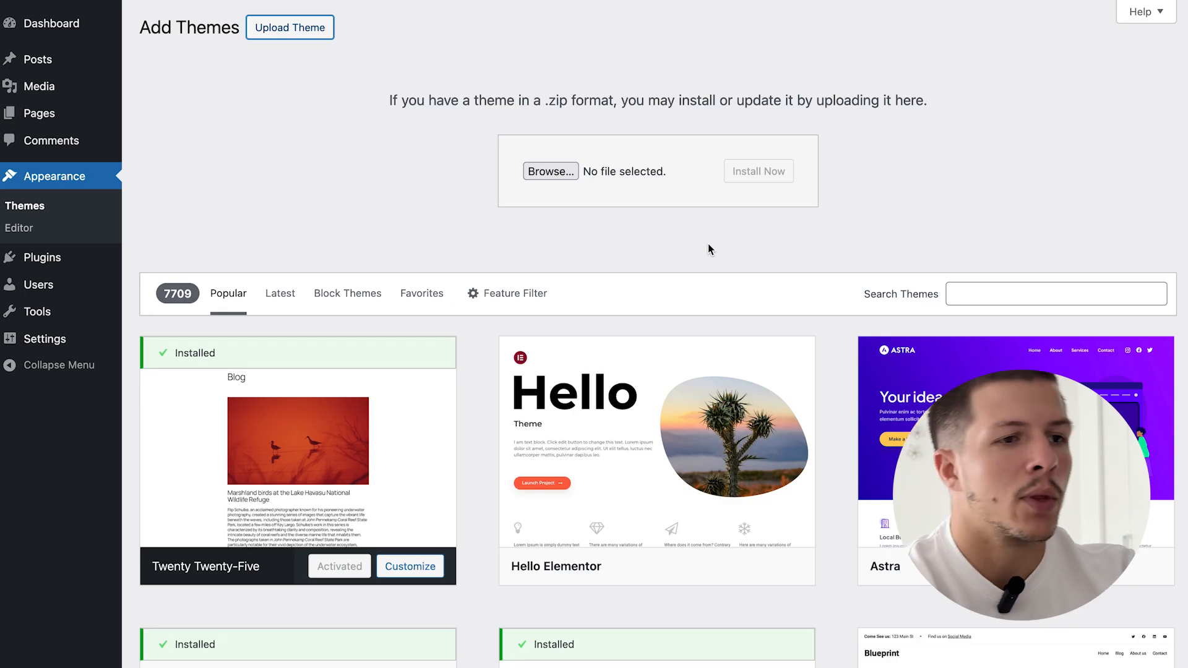
pyautogui.click(551, 171)
pyautogui.doubleClick(538, 175)
pyautogui.click(417, 175)
pyautogui.doubleClick(418, 175)
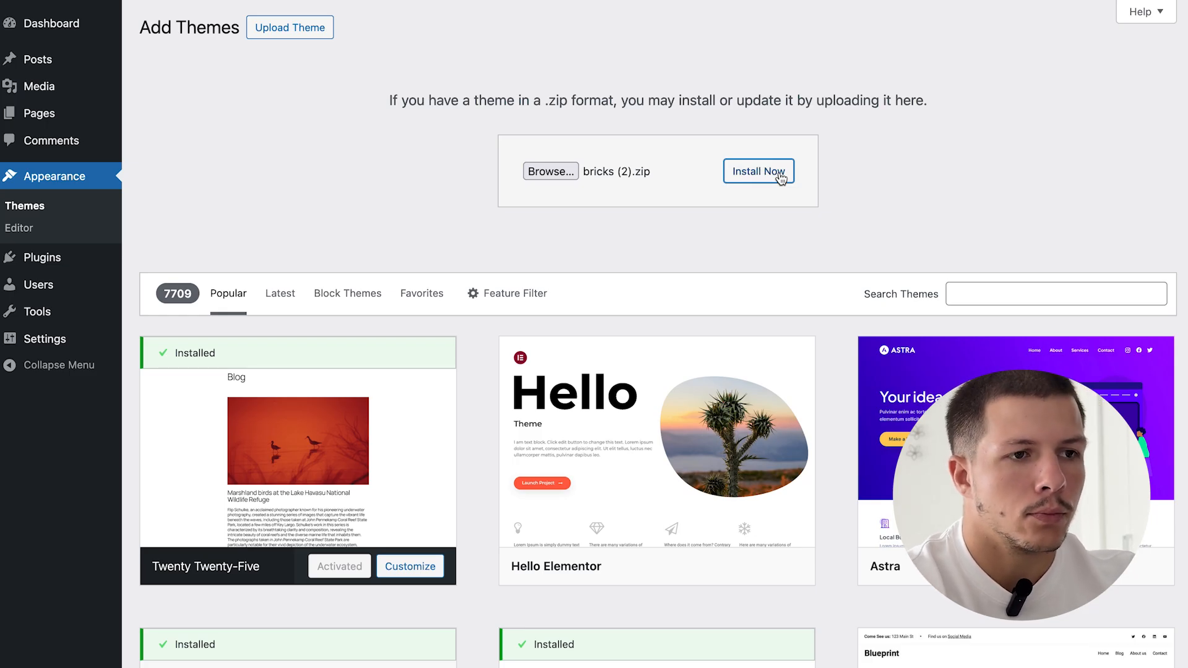
pyautogui.click(781, 178)
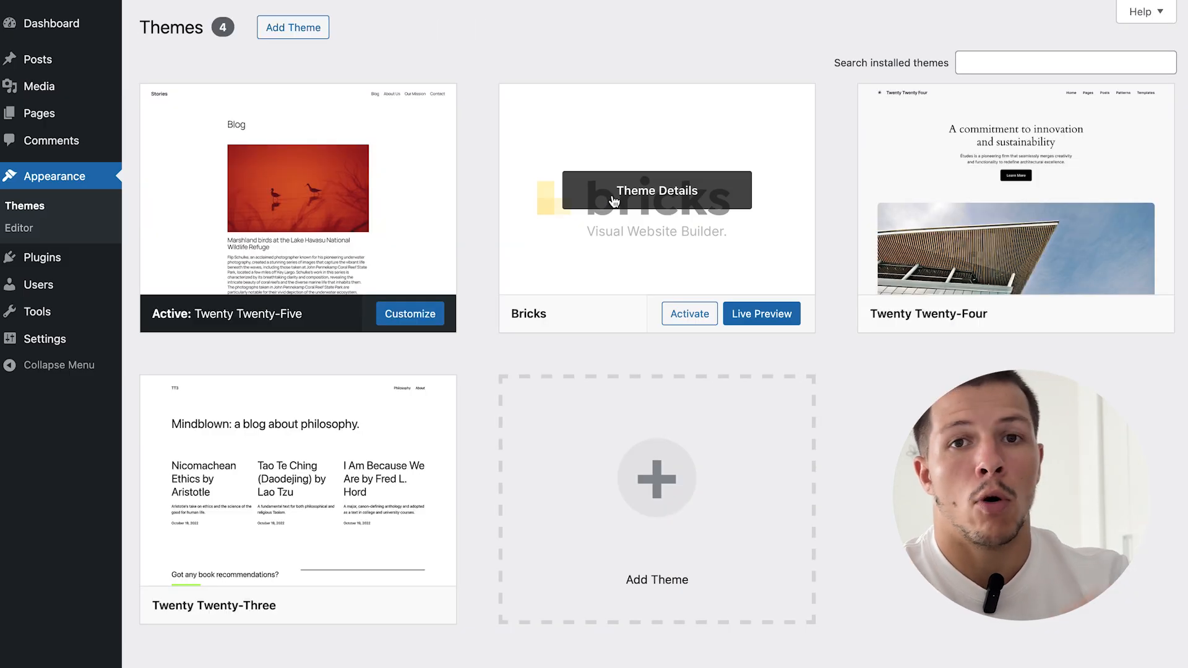
# - Upload bricks-child (2).zip, install it, and activate the Bricks Child Theme
pyautogui.click(294, 31)
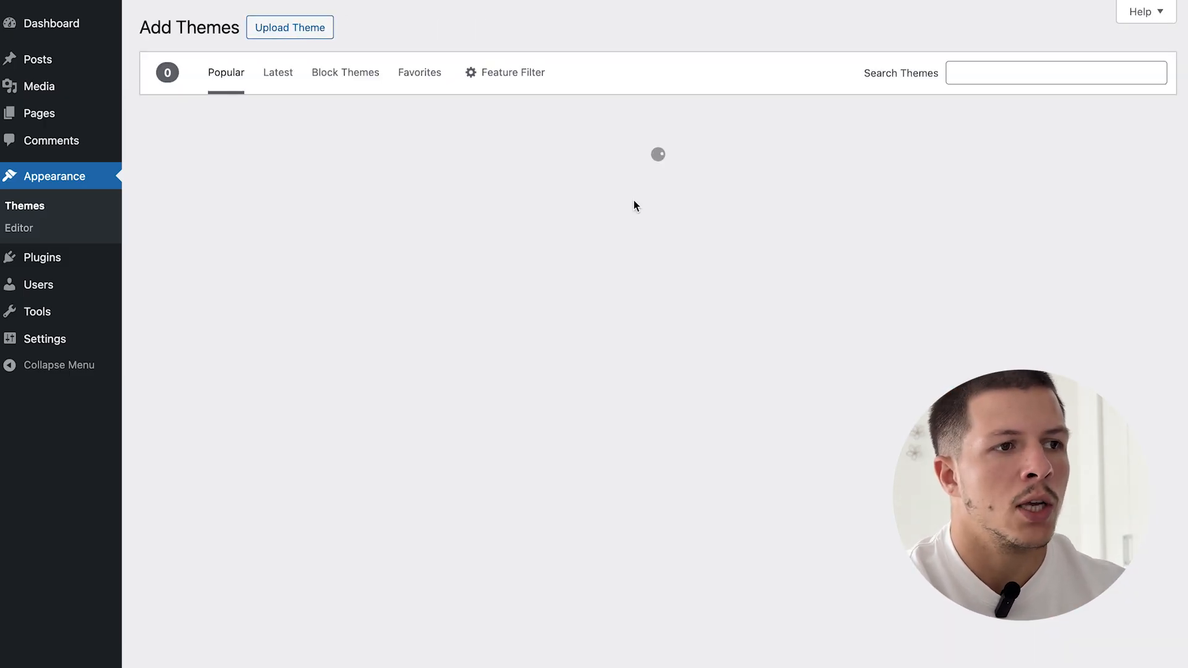
pyautogui.click(319, 31)
pyautogui.click(574, 184)
pyautogui.doubleClick(512, 162)
pyautogui.click(752, 179)
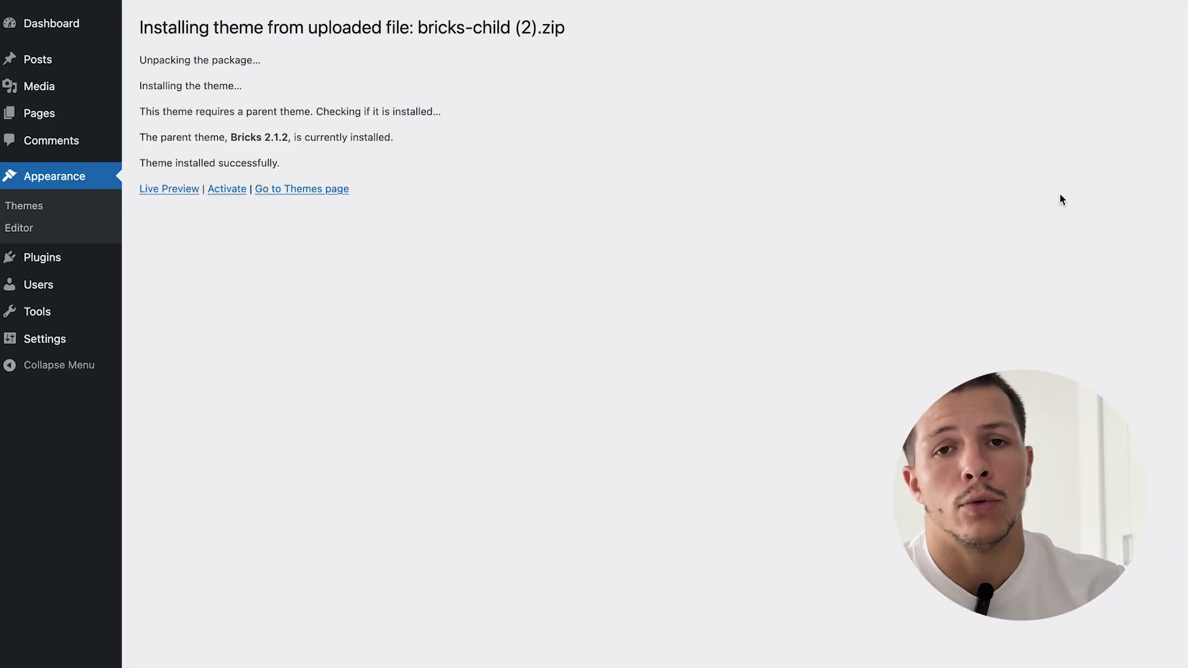
pyautogui.click(228, 190)
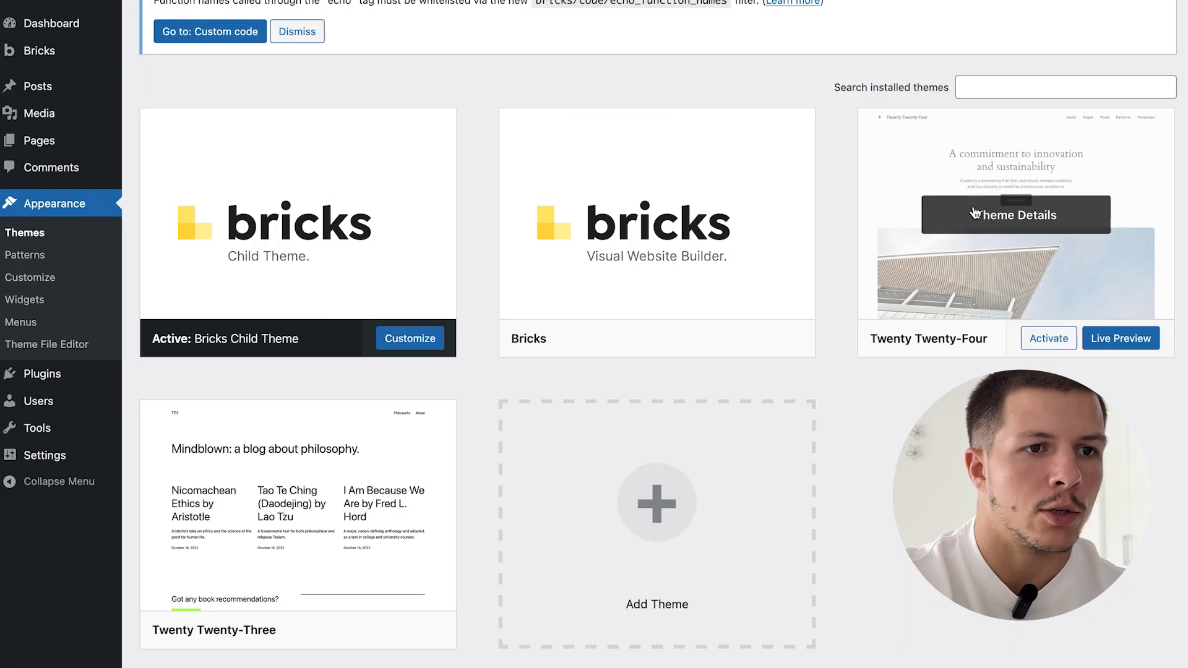
# - Delete the Twenty Twenty-Four and Twenty Twenty-Three themes
pyautogui.click(987, 359)
pyautogui.click(688, 667)
pyautogui.click(713, 390)
pyautogui.click(1044, 211)
pyautogui.click(745, 658)
pyautogui.click(712, 389)
pyautogui.scroll(-1, 811, 336)
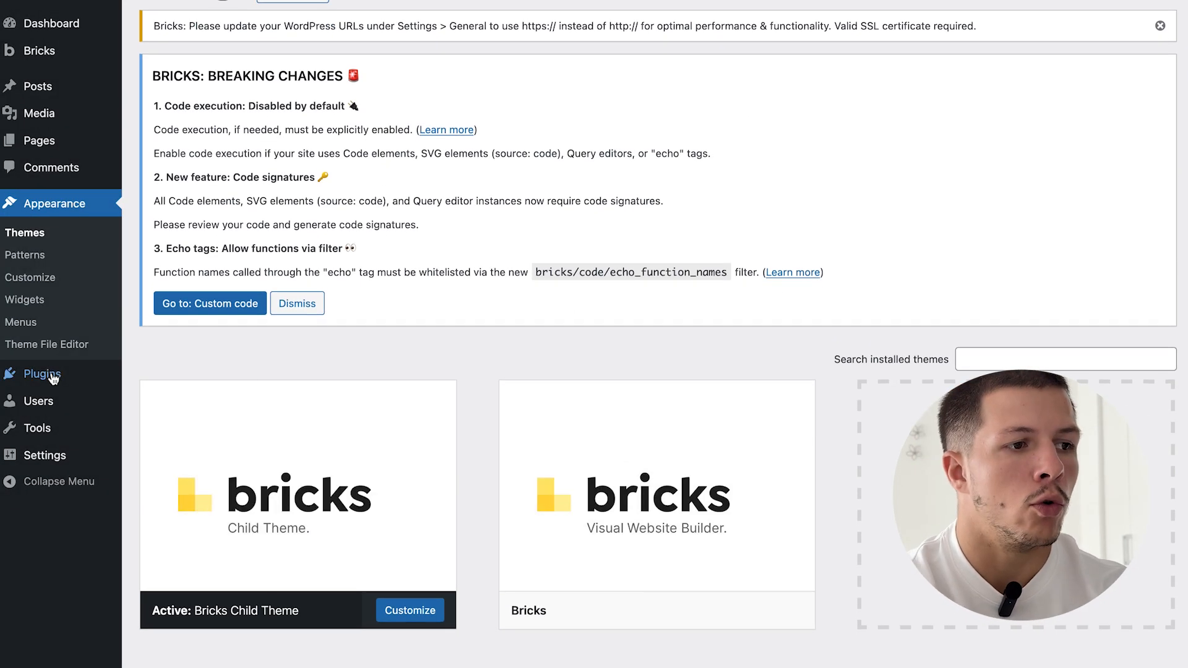
# - Activate the Advanced Custom Fields (ACF) plugin from the Add Plugin page
pyautogui.moveTo(53, 379)
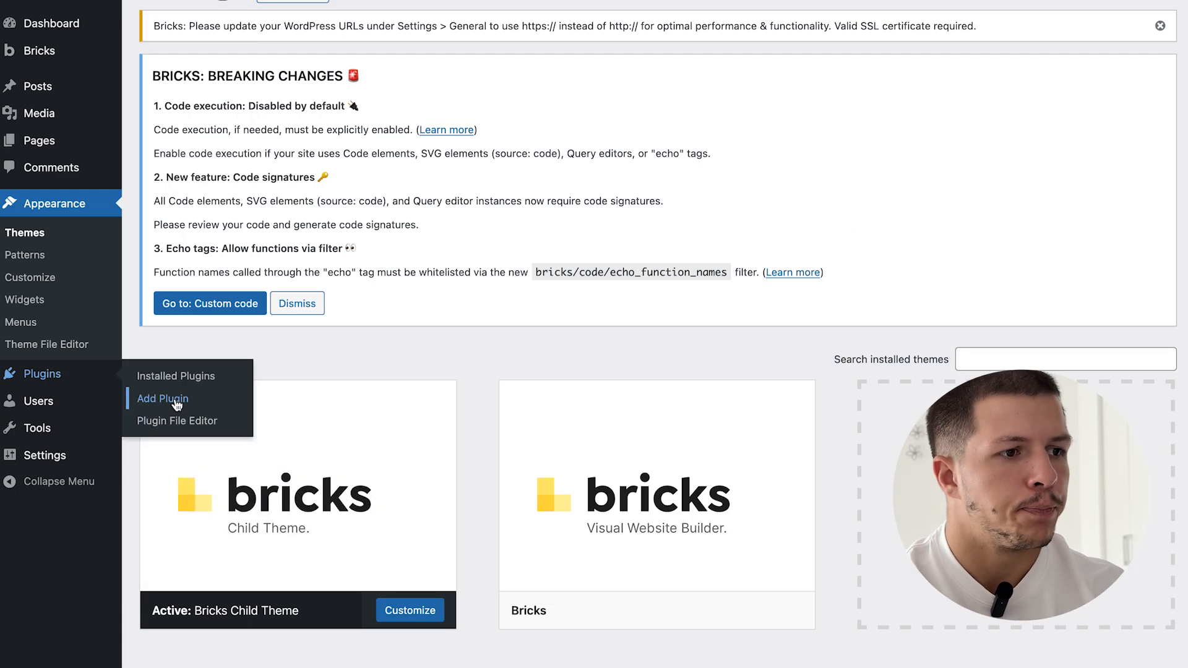
pyautogui.click(177, 404)
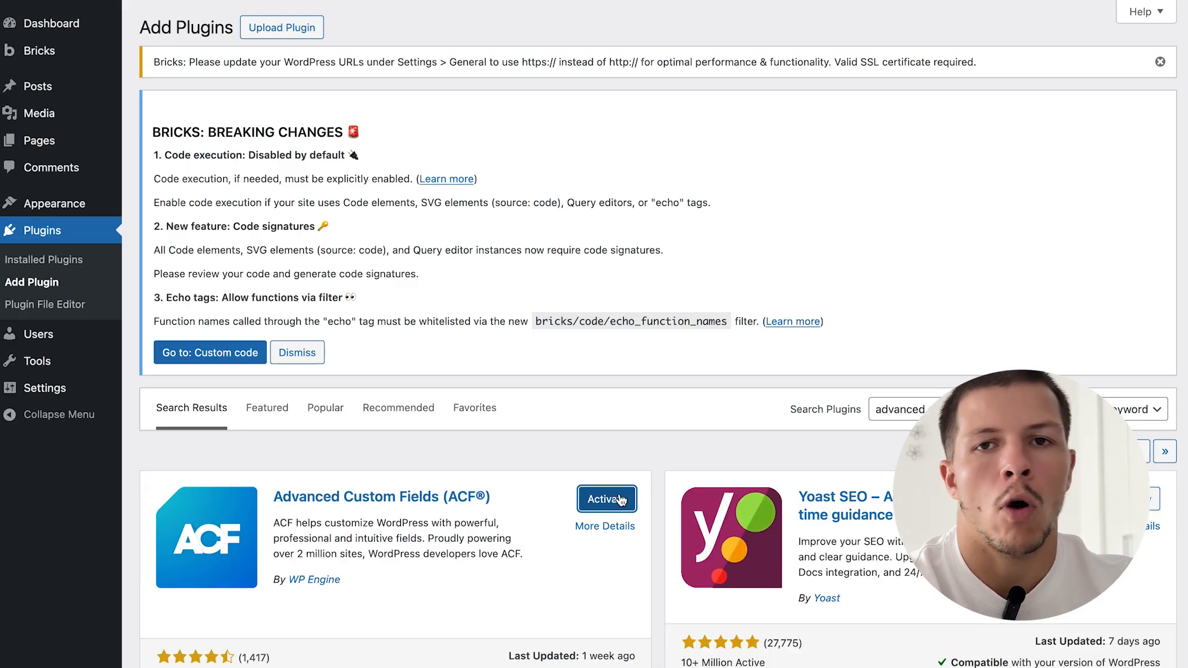
pyautogui.click(621, 500)
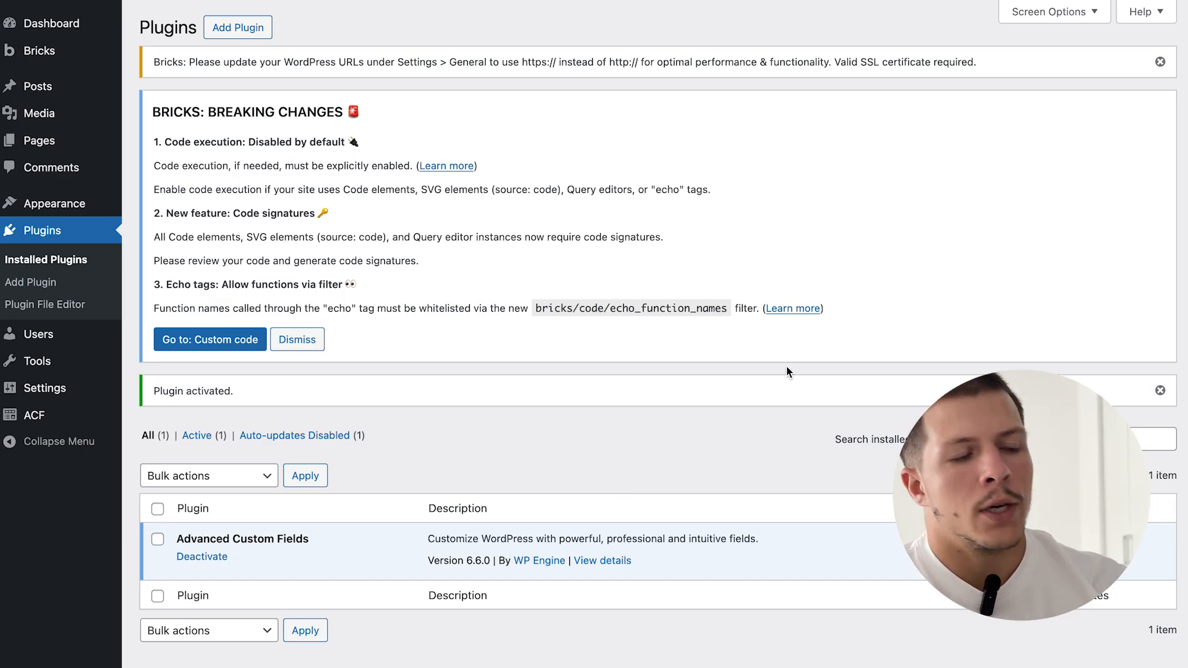
# - Create an ACF post type labelled Biens immobiliers / Bien immobilier with key bien-immobilier
pyautogui.moveTo(74, 416)
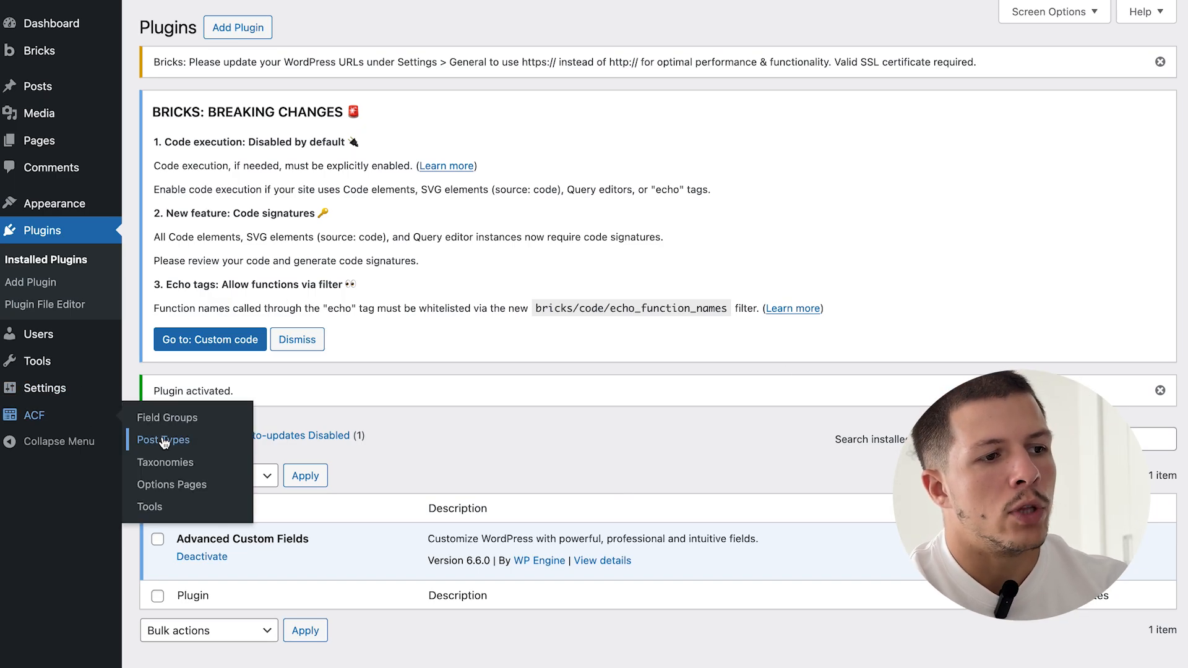
pyautogui.click(164, 443)
pyautogui.scroll(-4, 492, 416)
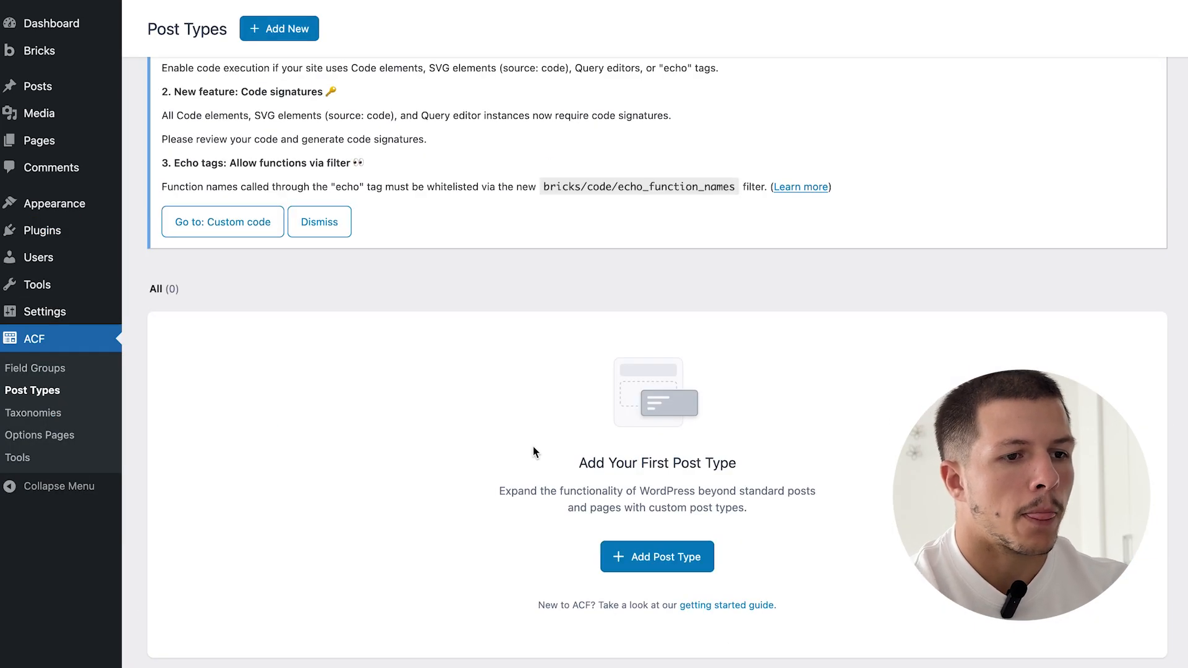
pyautogui.click(658, 560)
pyautogui.scroll(-3, 345, 486)
pyautogui.click(284, 385)
pyautogui.write('Biens immobiliers')
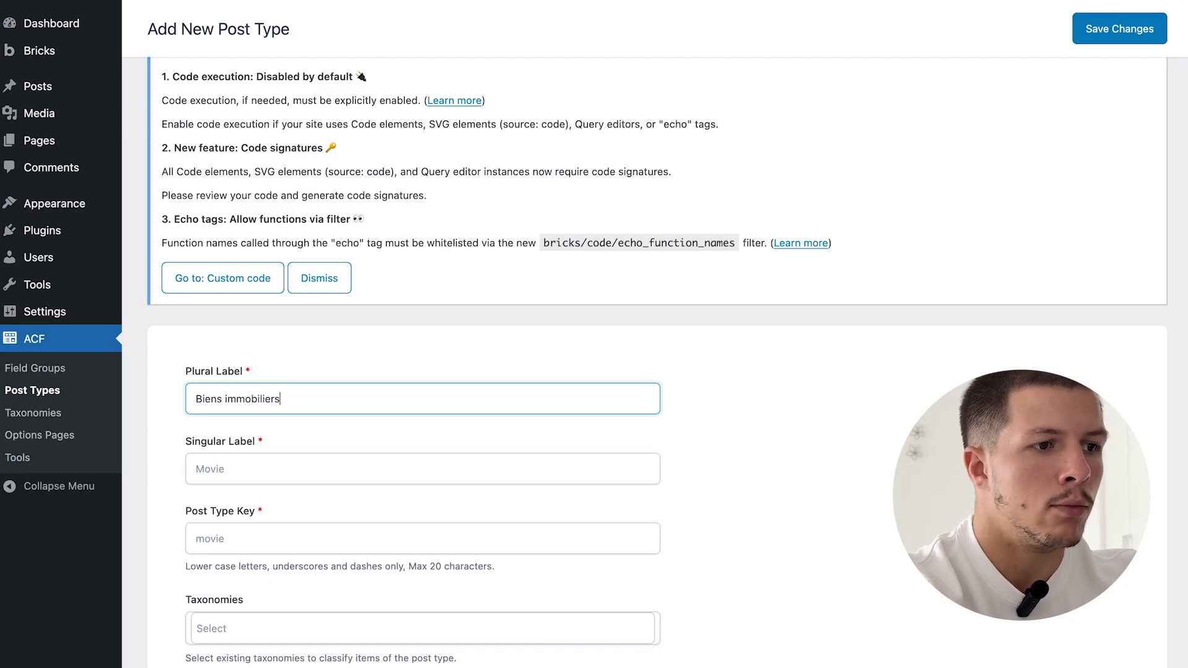
pyautogui.hotkey('ctrl', 'a')
pyautogui.hotkey('ctrl', 'c')
pyautogui.click(296, 462)
pyautogui.hotkey('ctrl', 'v')
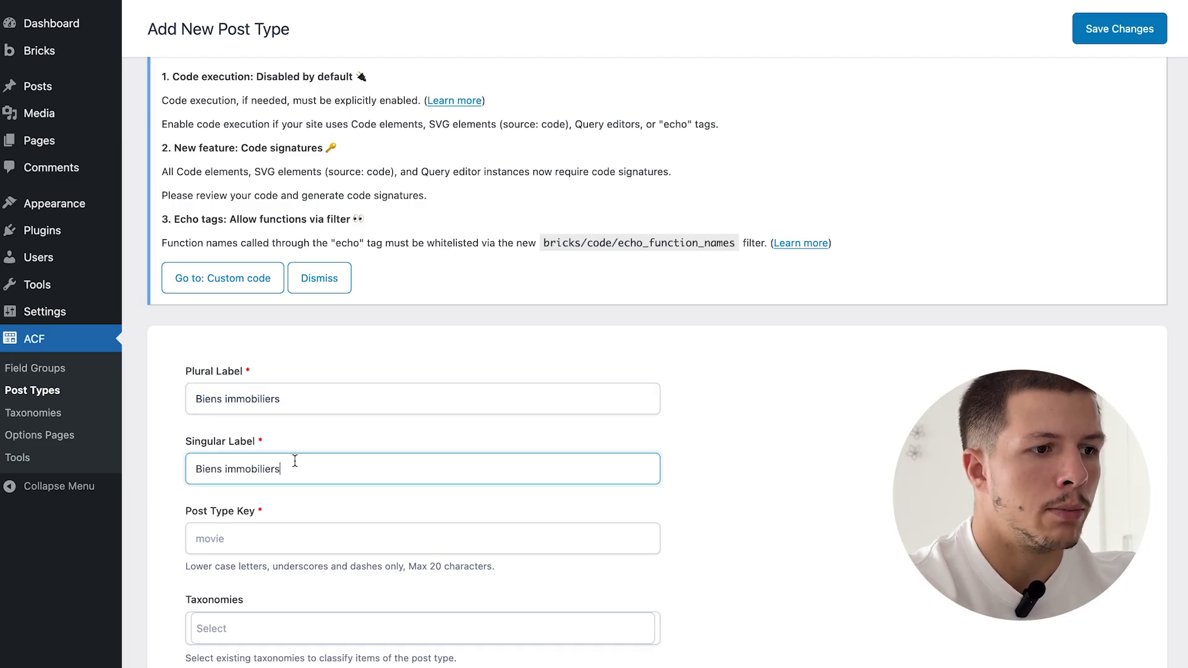
pyautogui.click(224, 469)
pyautogui.press('BackSpace')
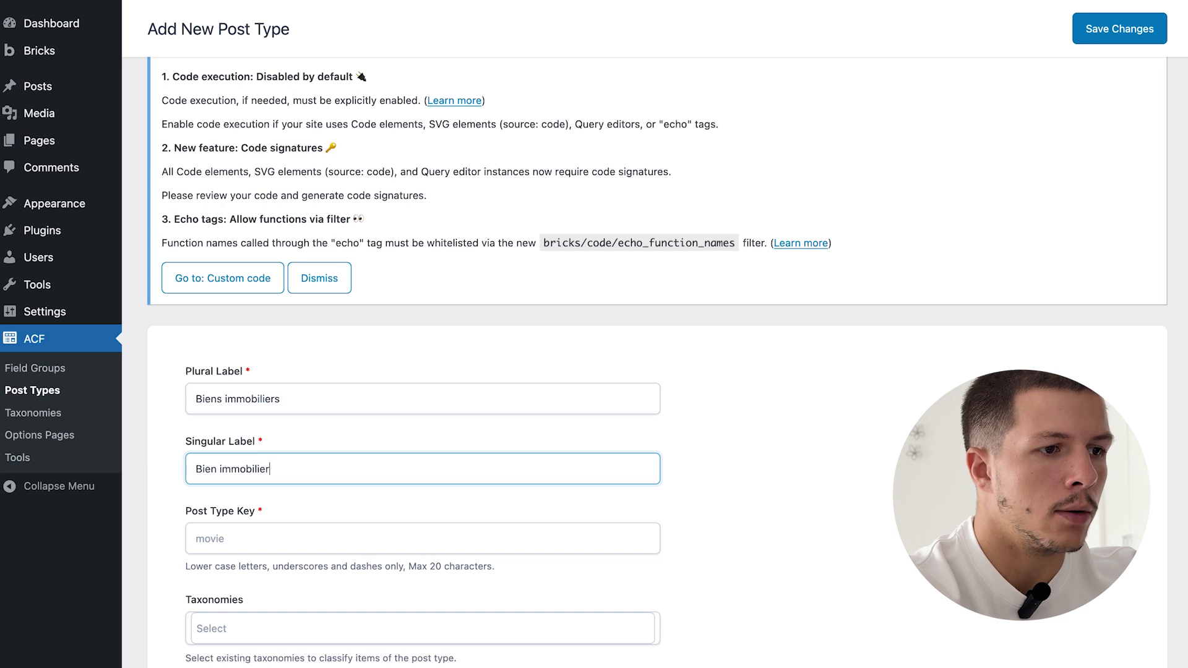
pyautogui.click(282, 536)
# - Attach the Category taxonomy to the post type and save it
pyautogui.scroll(-5, 281, 536)
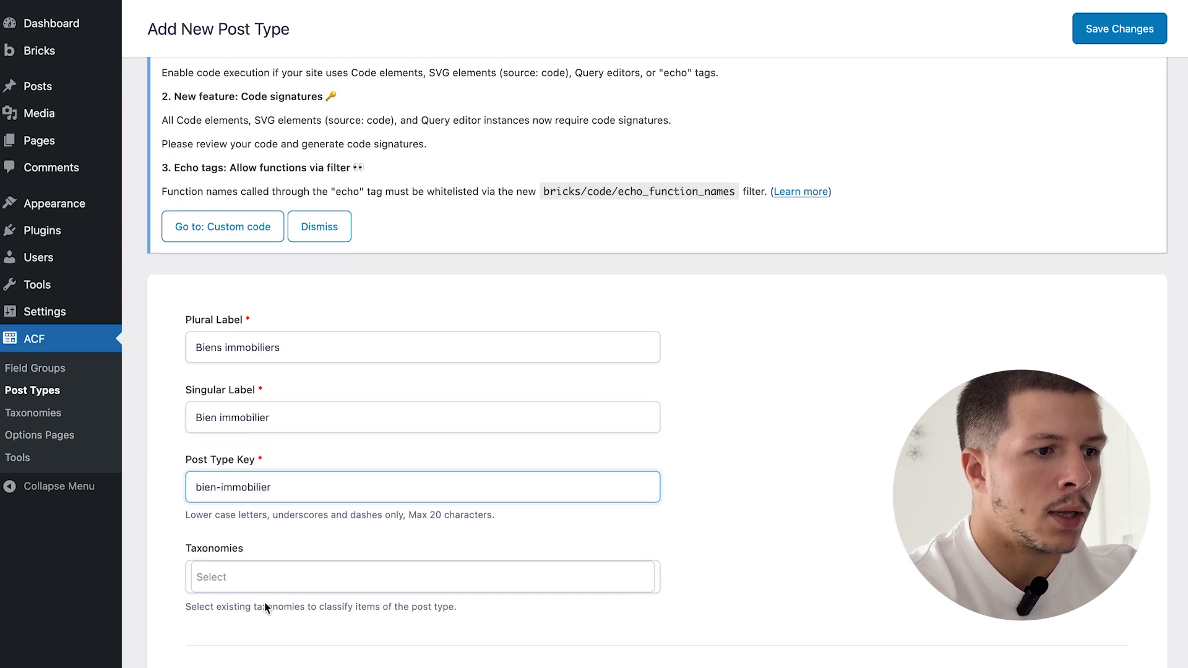
pyautogui.click(250, 381)
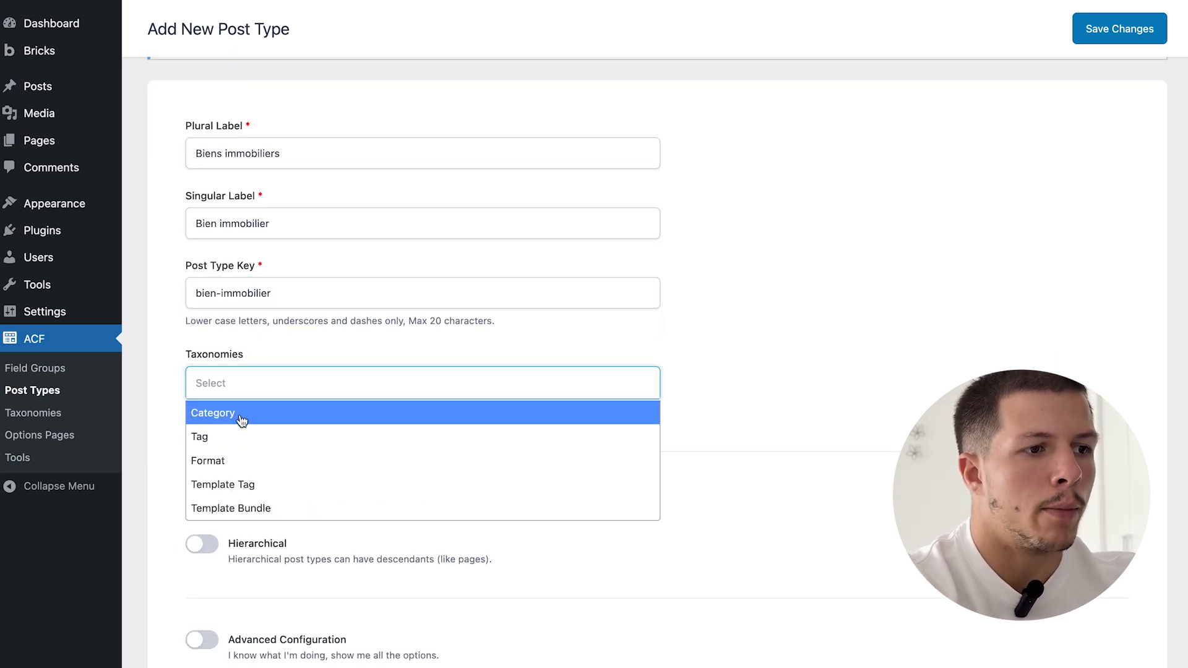
pyautogui.click(242, 414)
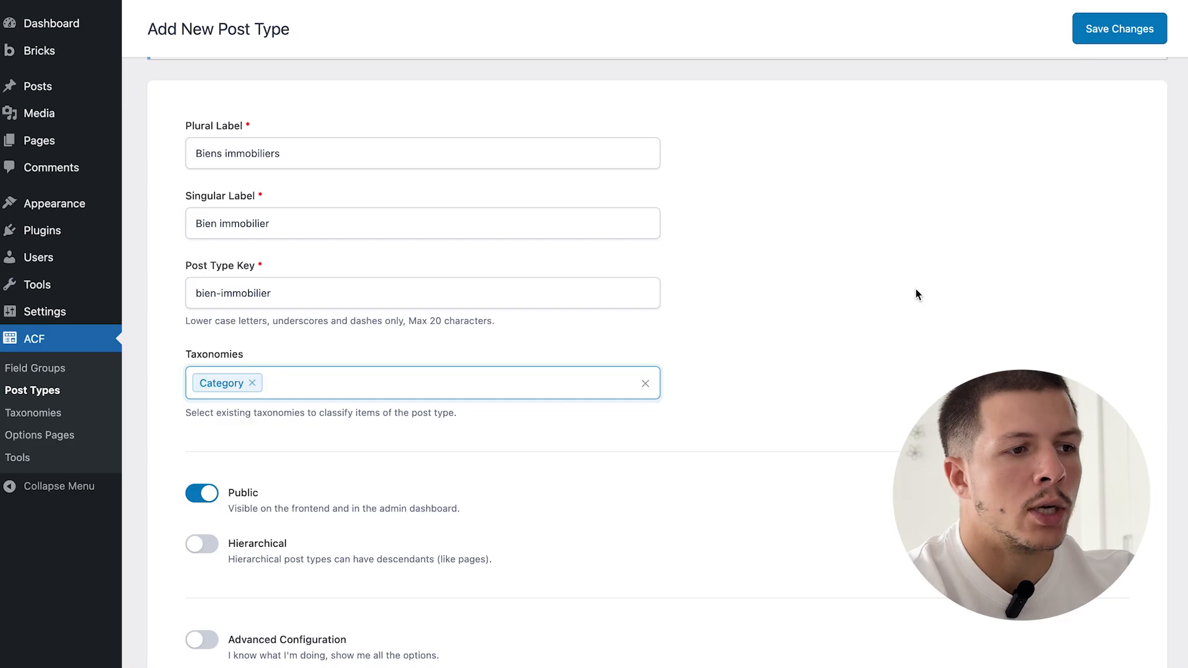
pyautogui.scroll(8, 1085, 119)
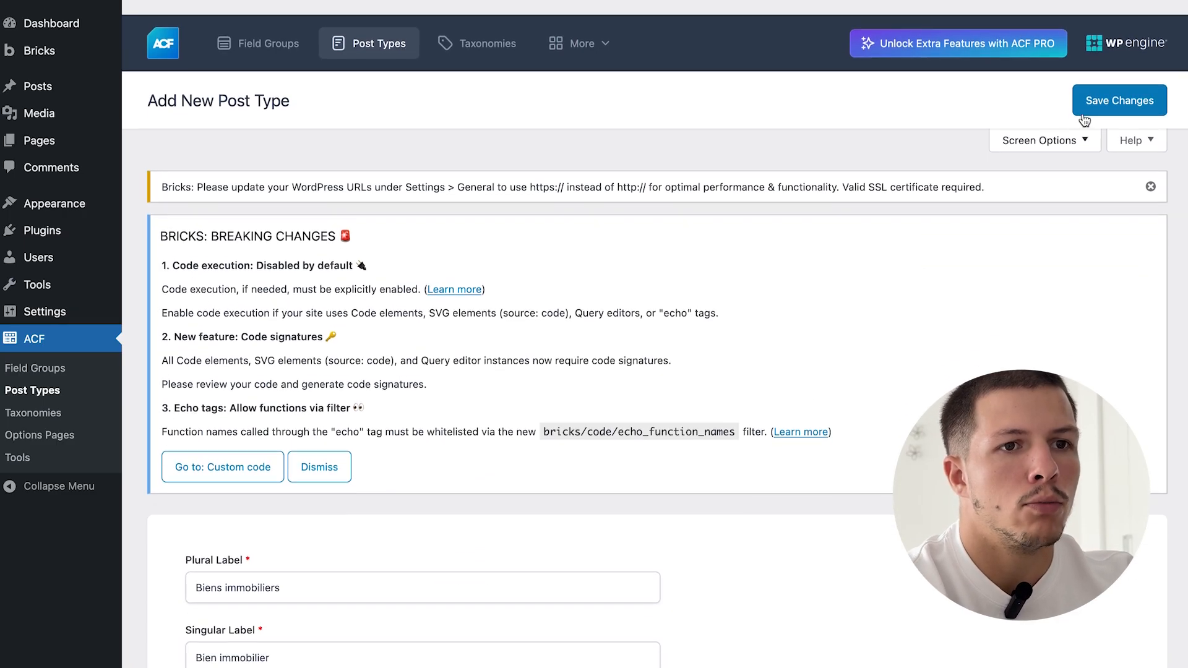
pyautogui.click(1089, 102)
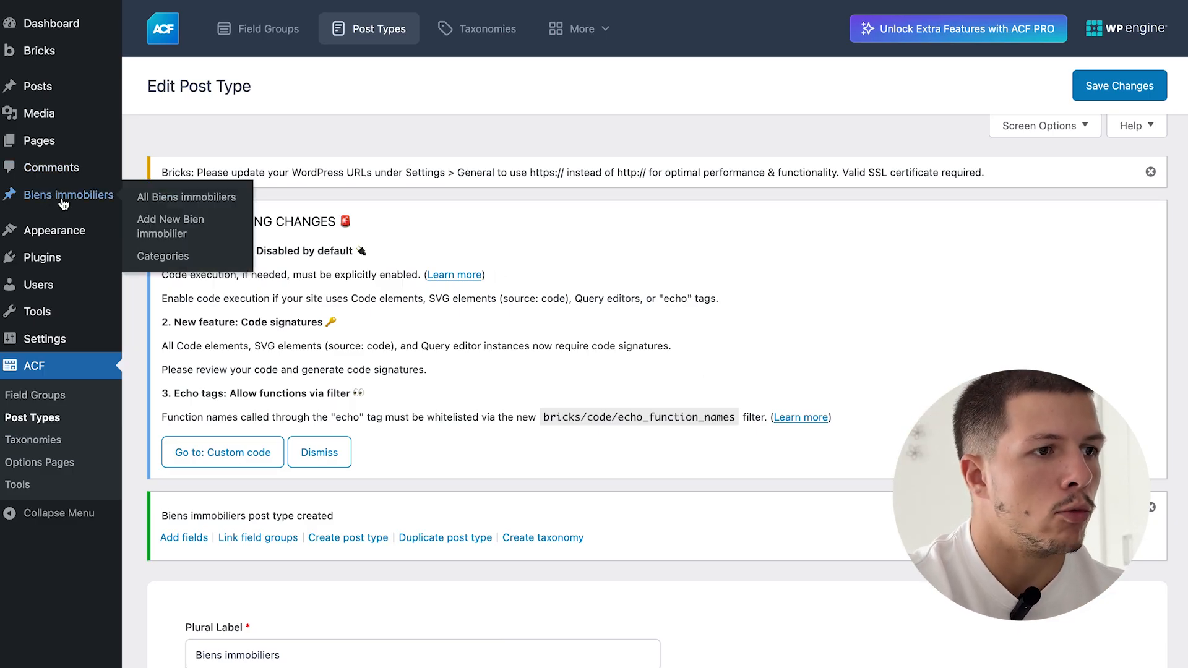
# - Turn on Advanced Configuration and show the Visibility settings
pyautogui.scroll(-9, 400, 314)
pyautogui.click(202, 586)
pyautogui.scroll(-2, 374, 565)
pyautogui.scroll(-6, 373, 566)
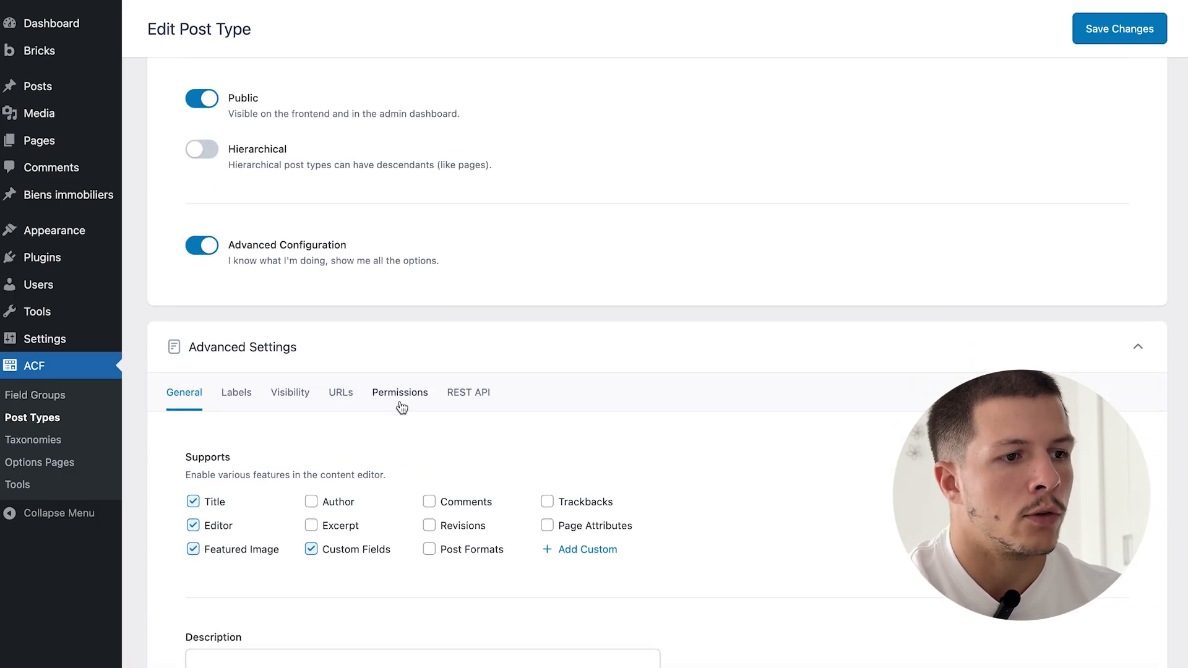
pyautogui.click(291, 228)
pyautogui.scroll(-4, 460, 330)
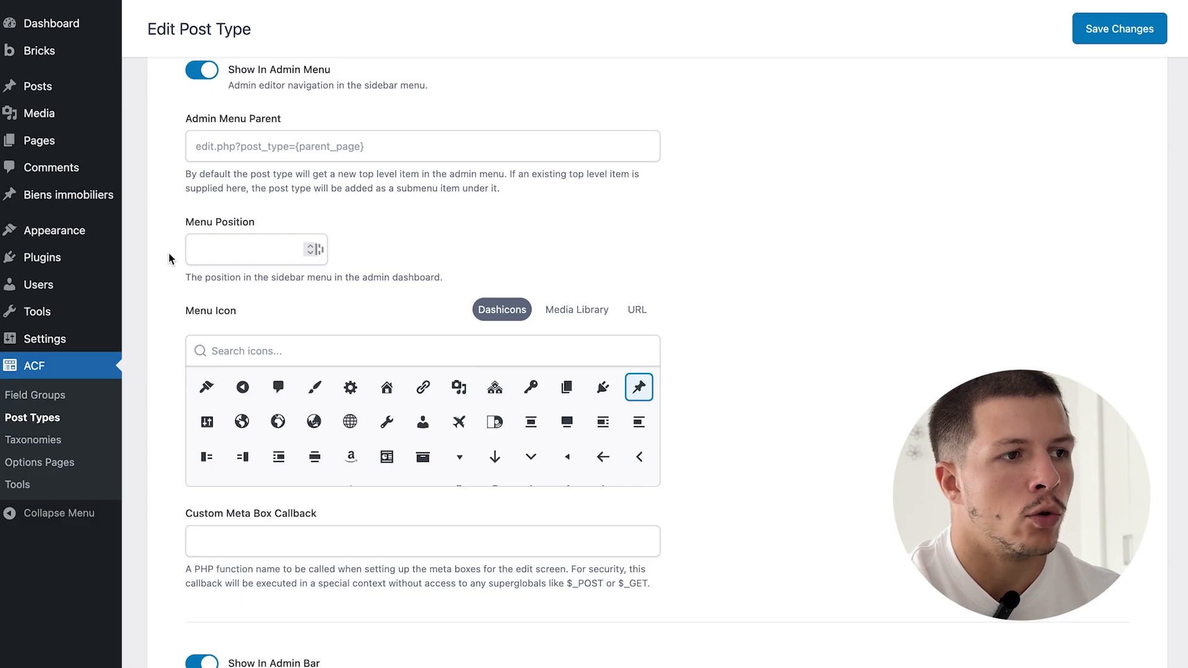
pyautogui.scroll(-1, 536, 383)
pyautogui.scroll(1, 386, 390)
# - Choose the Dashicons home icon for the admin menu and save the post type
pyautogui.click(385, 351)
pyautogui.write('buil')
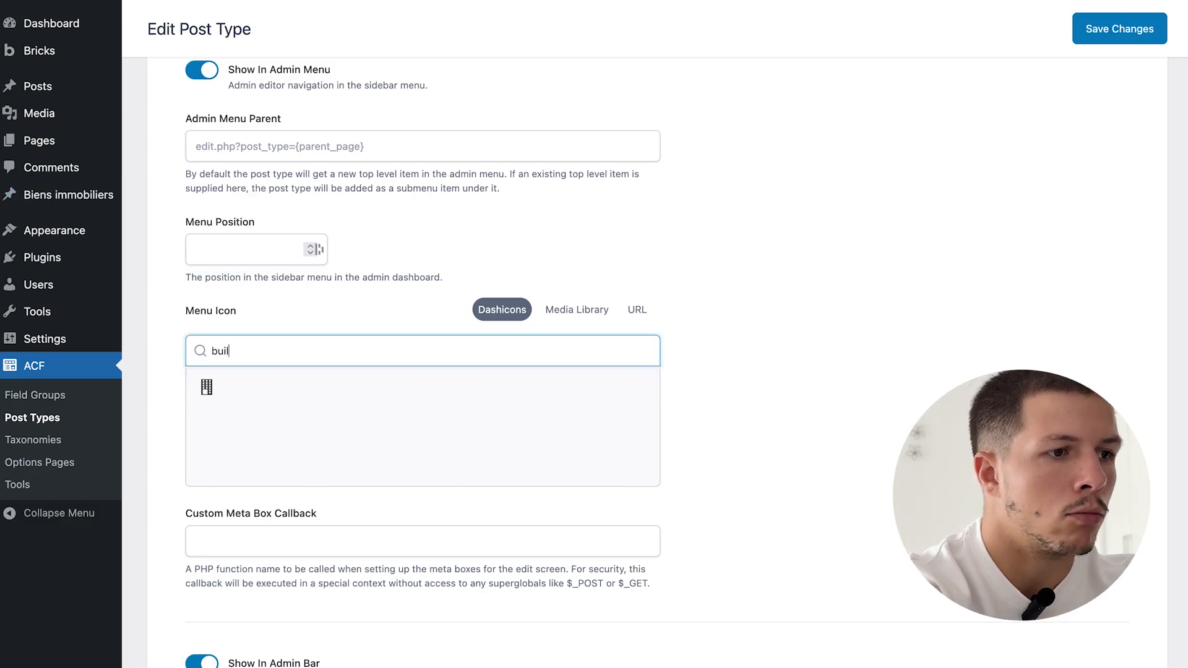
pyautogui.click(208, 388)
pyautogui.write('house')
pyautogui.press('BackSpace')
pyautogui.press('BackSpace')
pyautogui.press('BackSpace')
pyautogui.write('m')
pyautogui.click(207, 396)
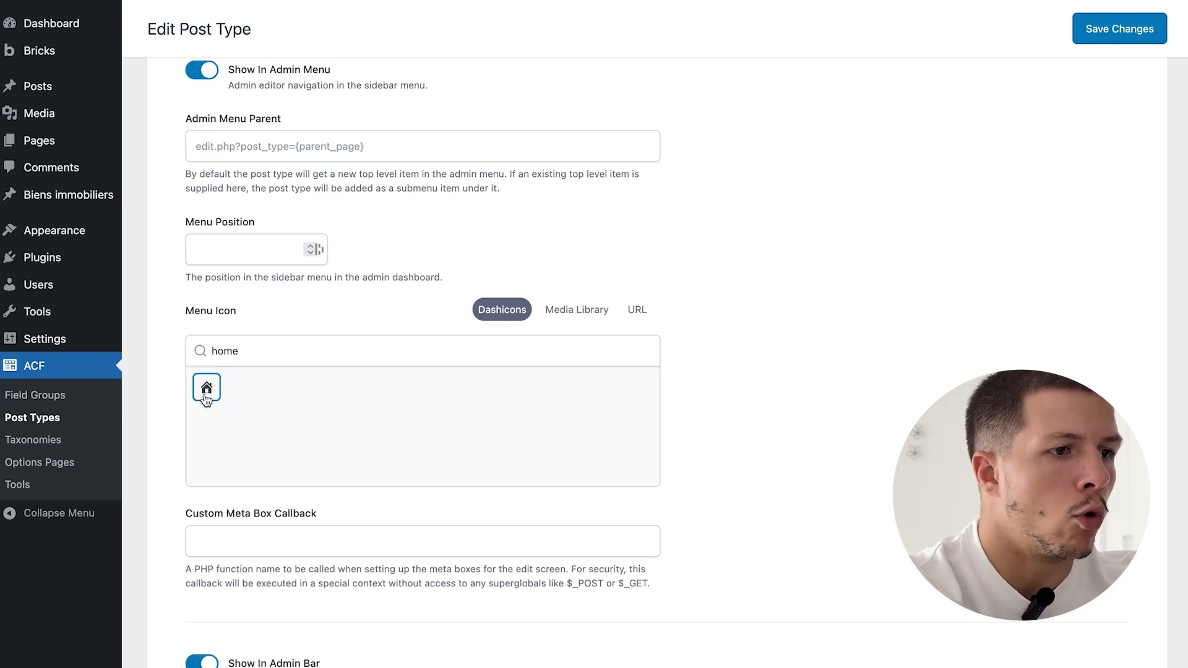
pyautogui.click(1153, 36)
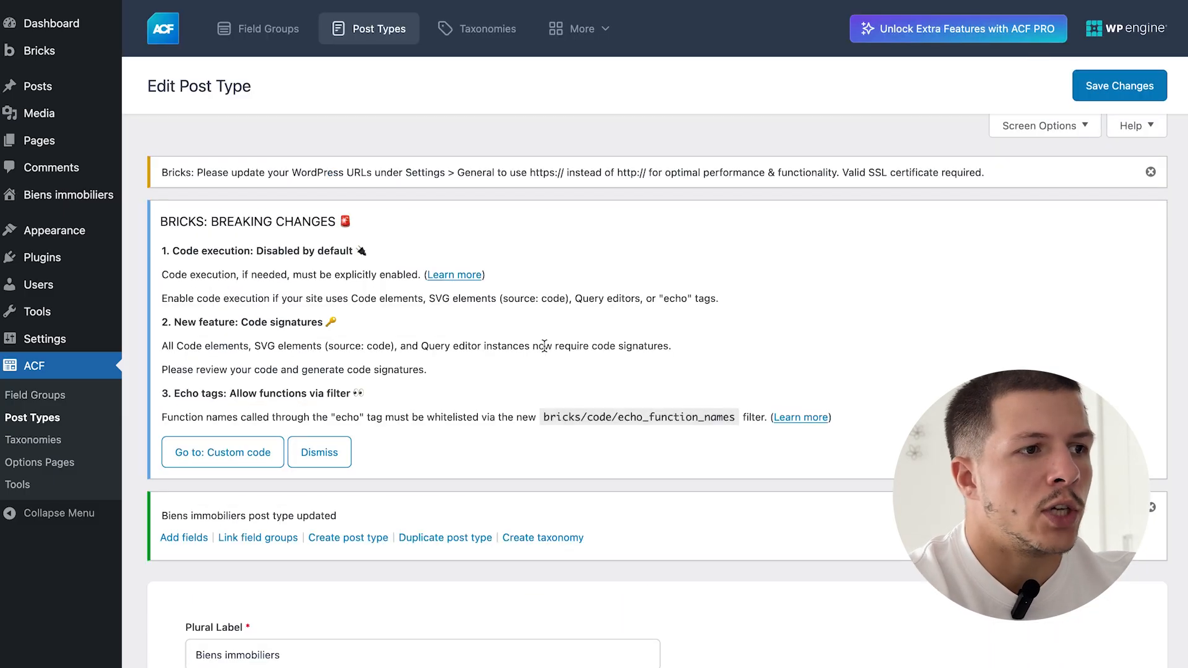
pyautogui.moveTo(11, 203)
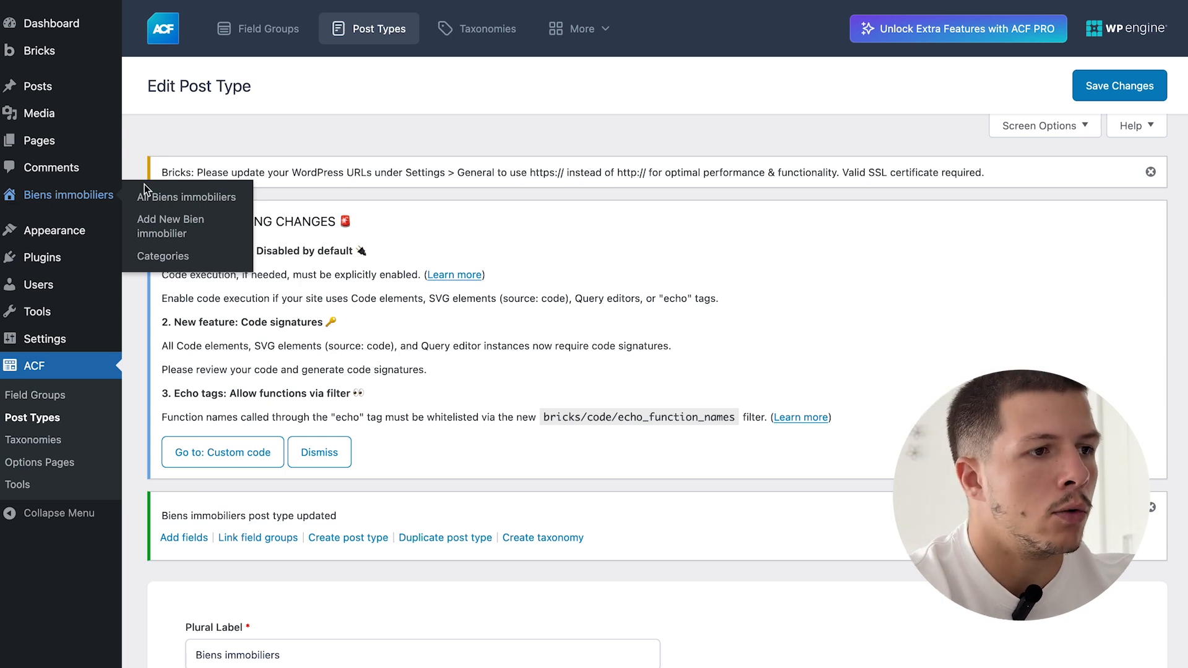
# - Add the Achat and Location categories for Biens immobiliers
pyautogui.click(163, 256)
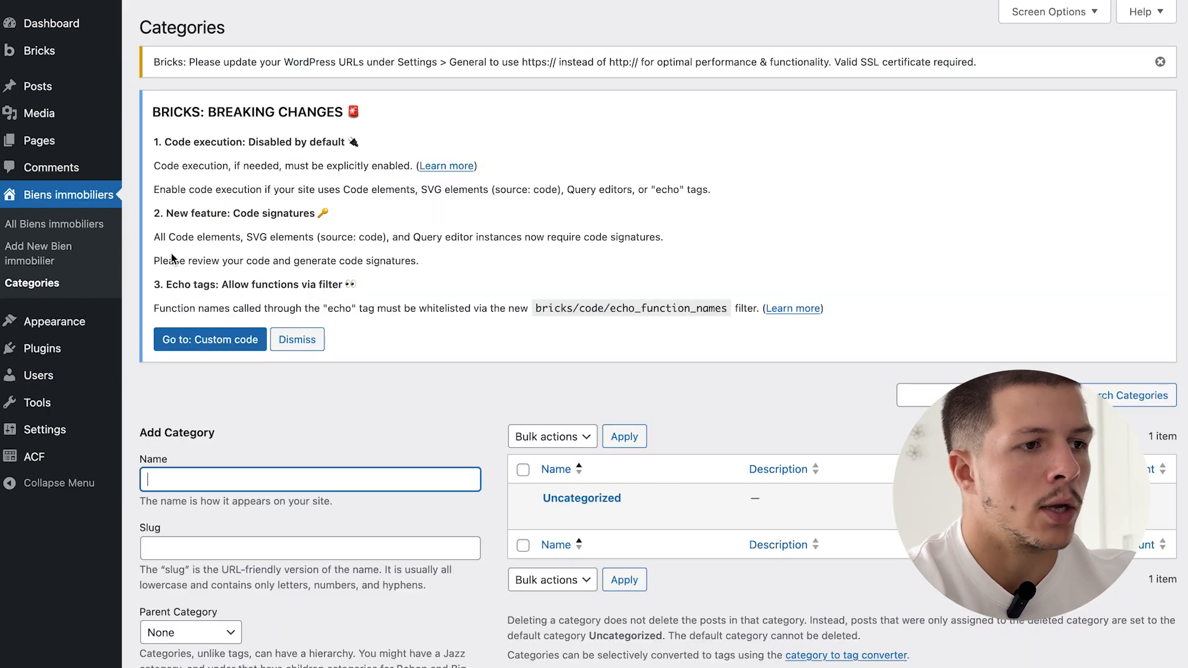
pyautogui.scroll(-2, 337, 446)
pyautogui.write('Ach')
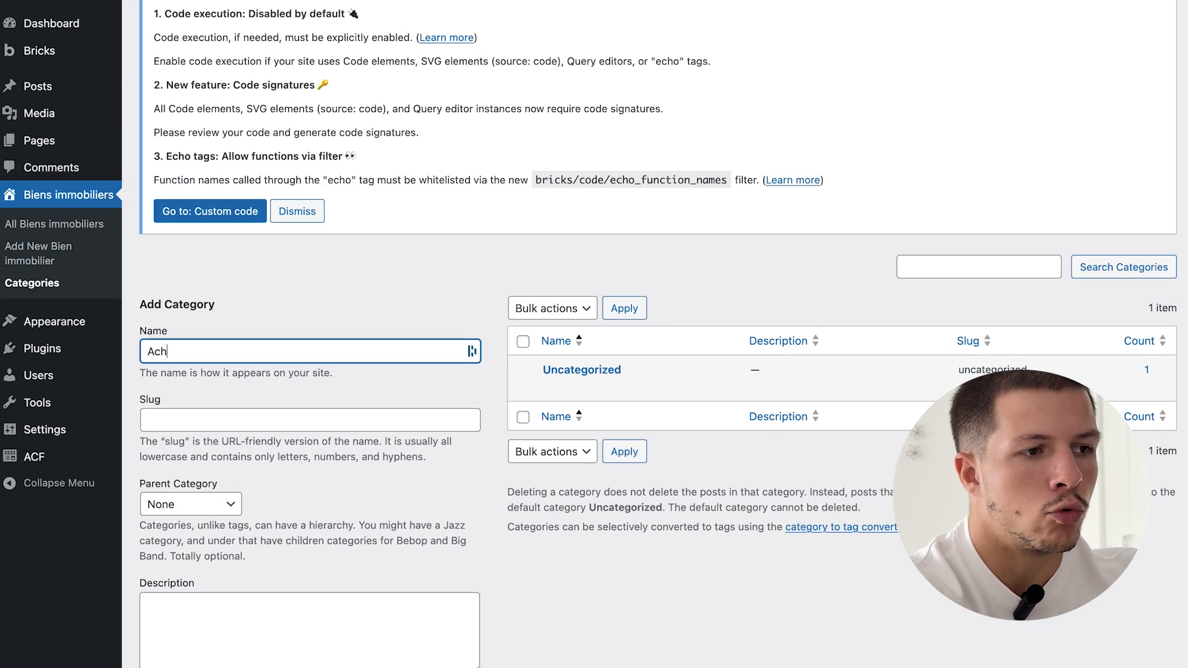
pyautogui.write('at')
pyautogui.press('Return')
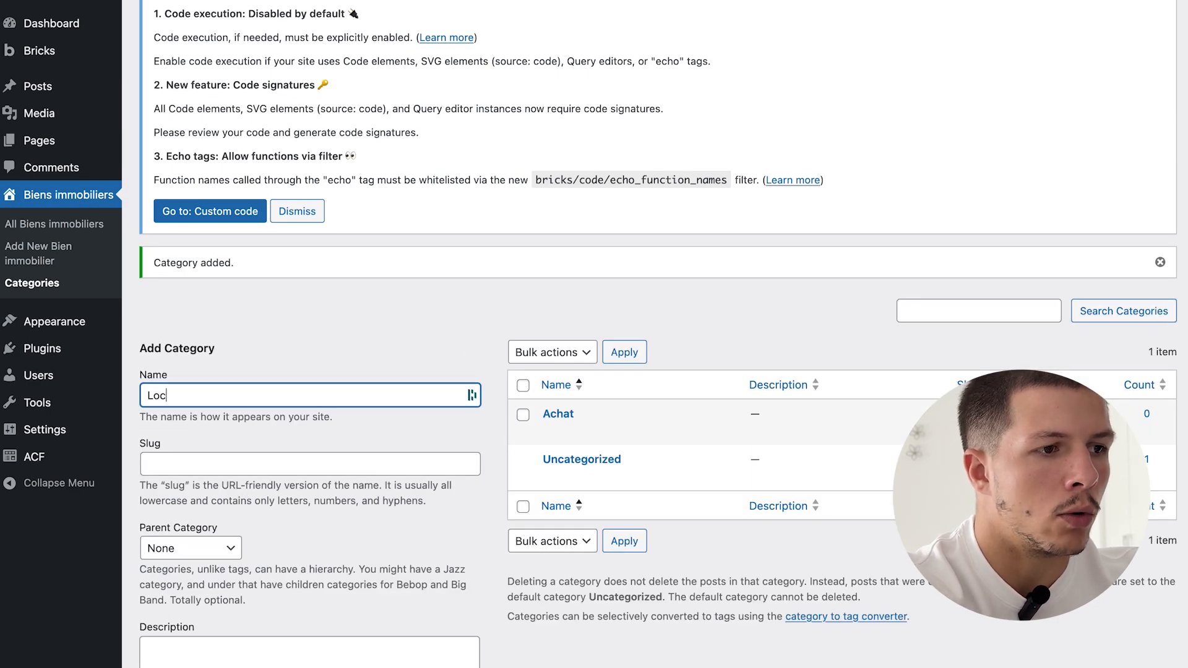
pyautogui.press('Return')
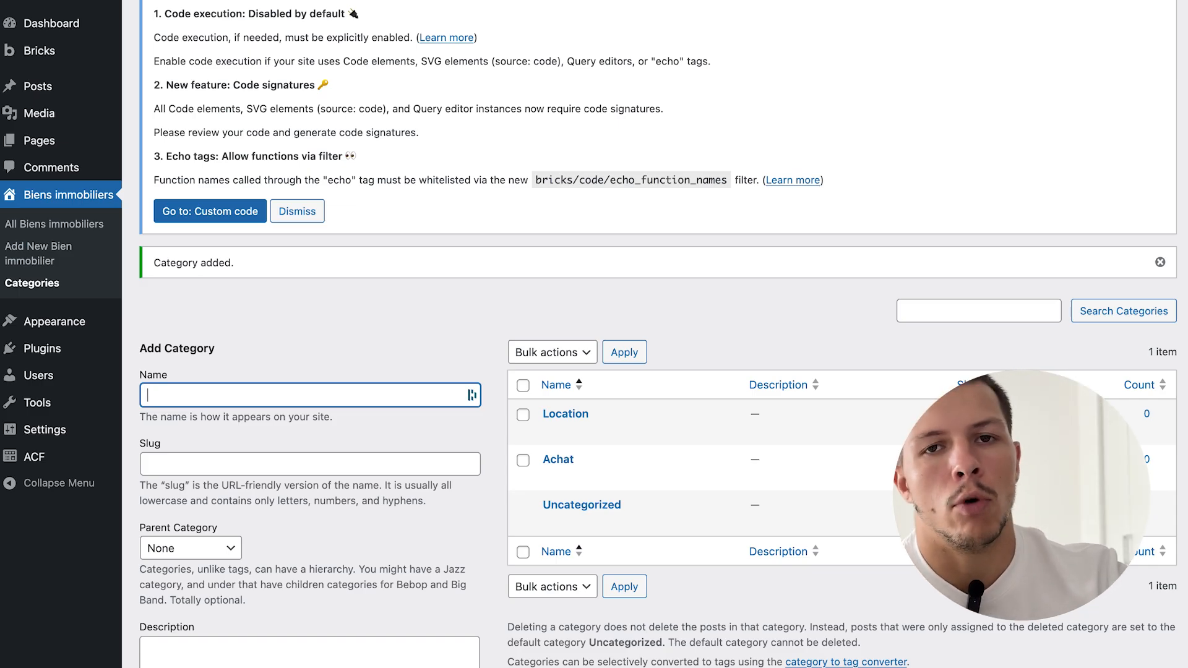
# - Go to the ACF Field Groups list
pyautogui.scroll(-2, 795, 453)
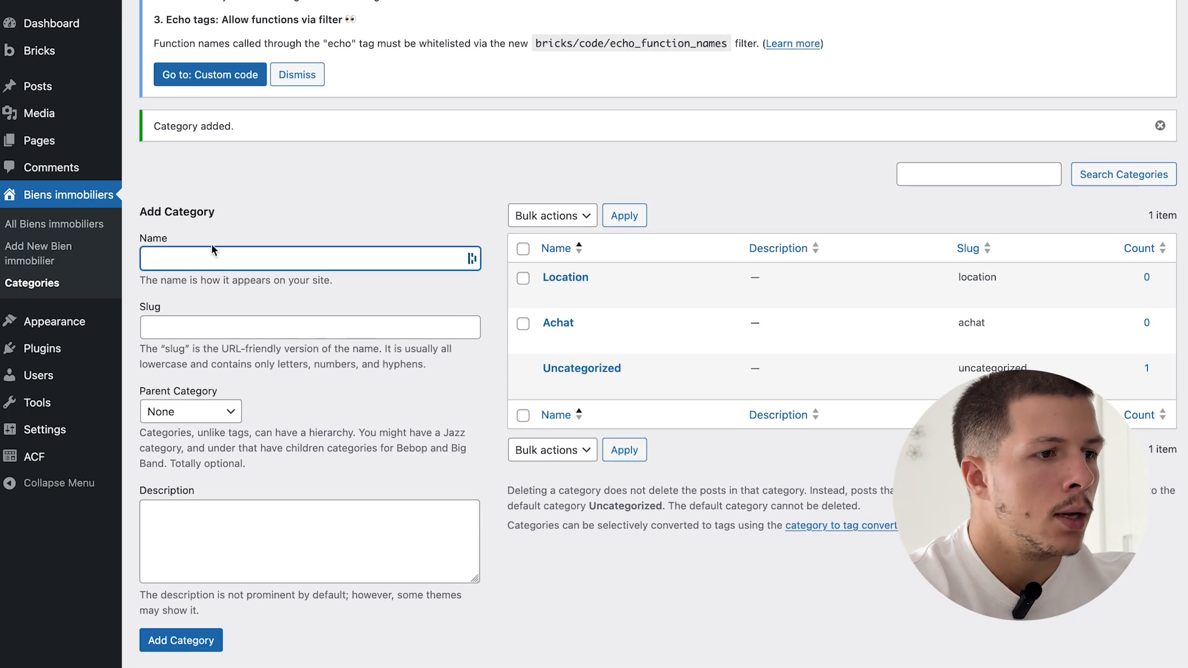
pyautogui.moveTo(37, 457)
pyautogui.click(186, 458)
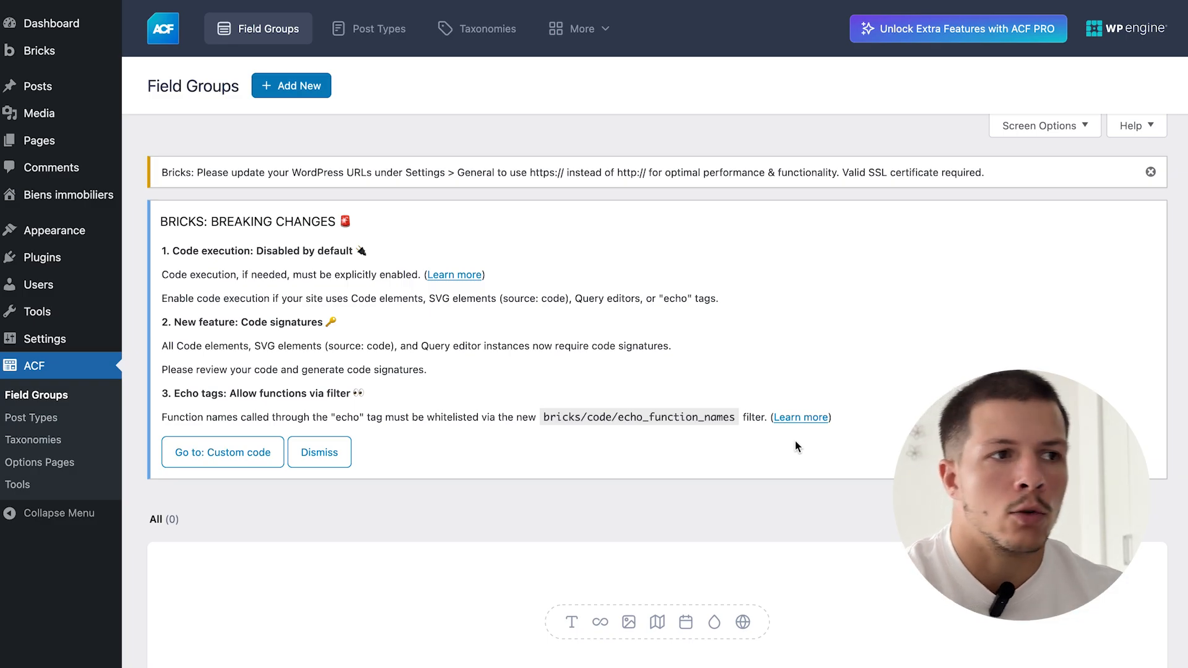
# - Create a new field group shown on Bien immobilier posts
pyautogui.click(290, 87)
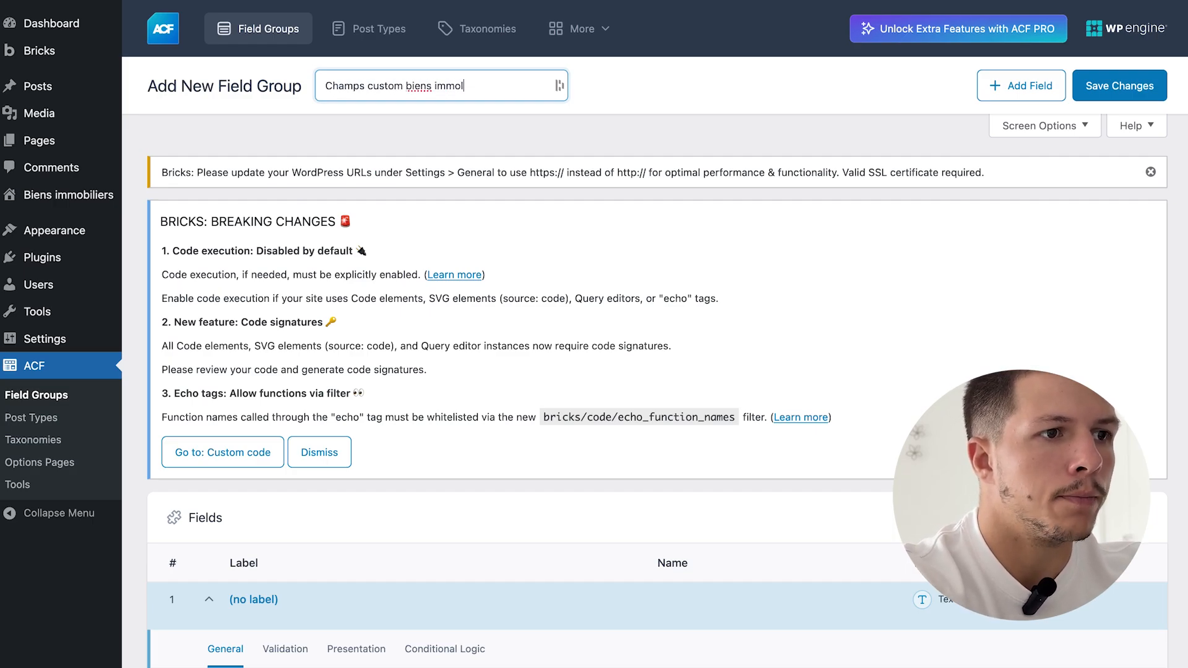
pyautogui.scroll(-15, 548, 292)
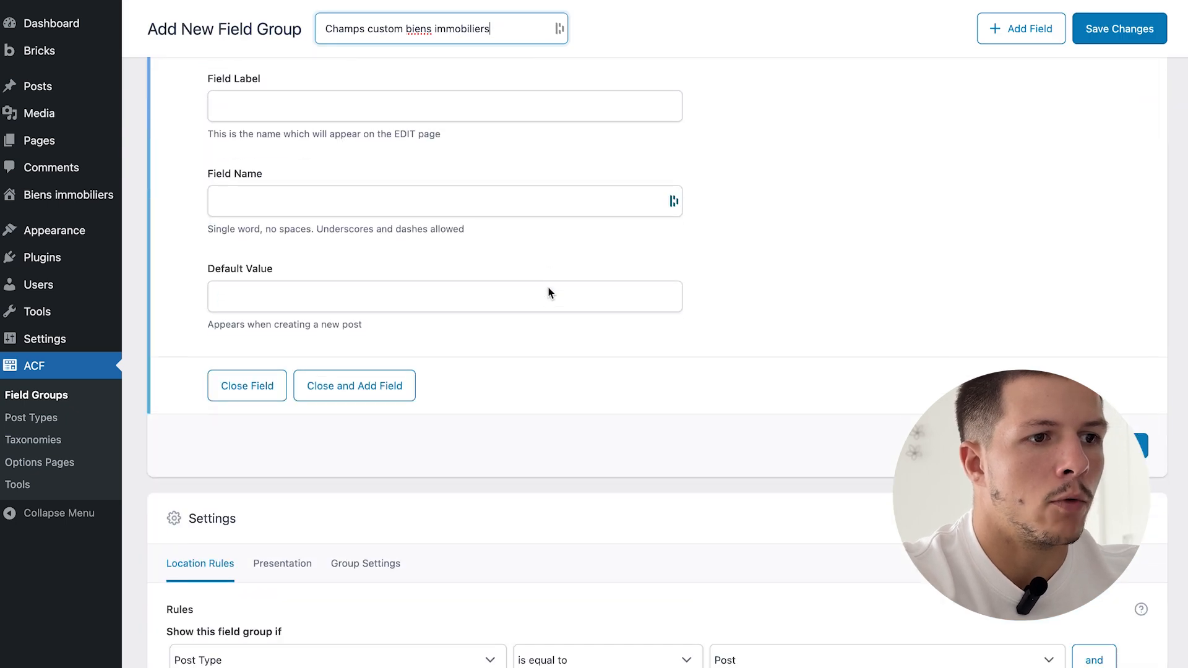
pyautogui.click(795, 225)
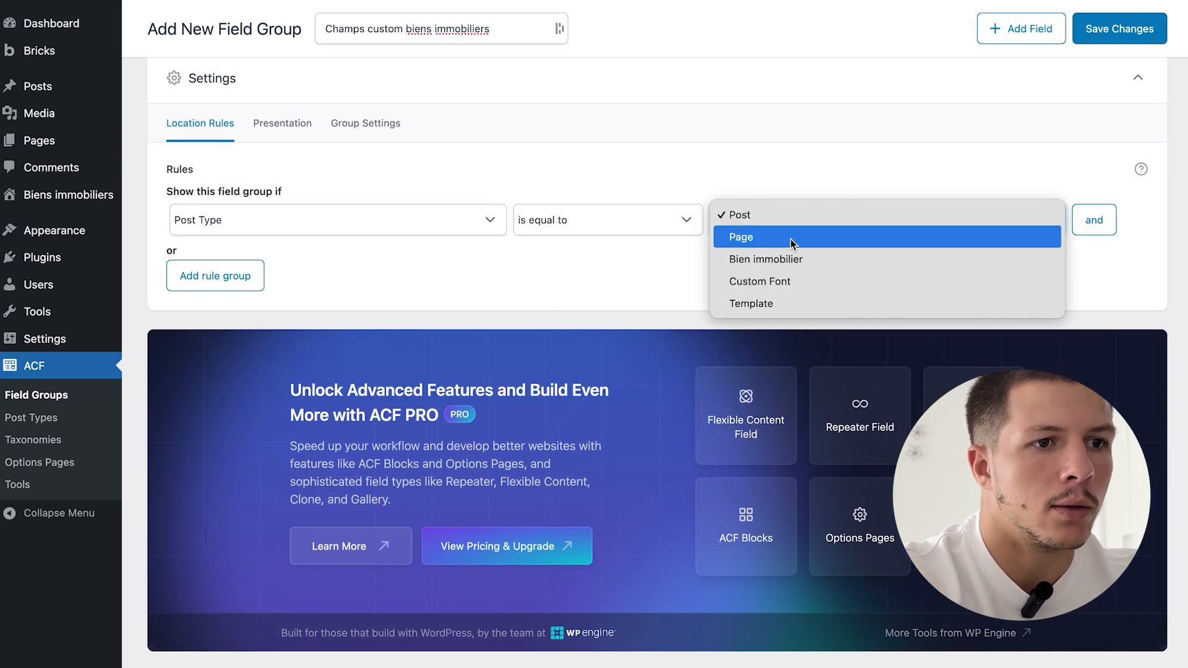
pyautogui.click(783, 267)
pyautogui.scroll(4, 328, 291)
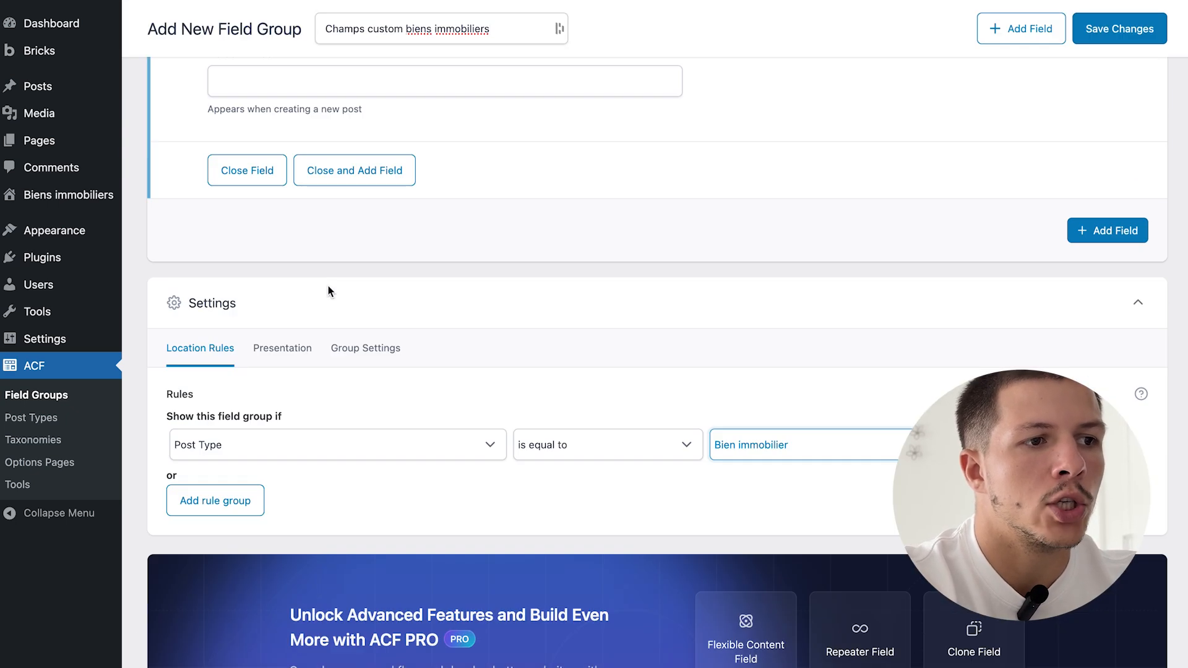
pyautogui.scroll(3, 641, 394)
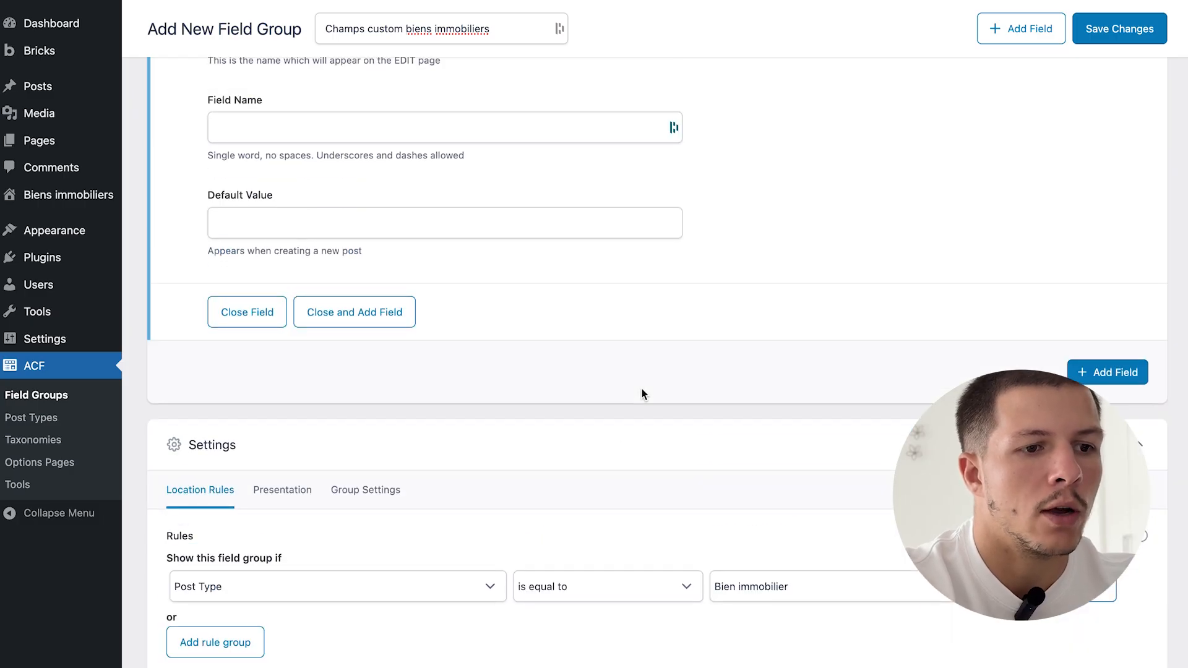
pyautogui.scroll(2, 641, 388)
pyautogui.scroll(-4, 642, 389)
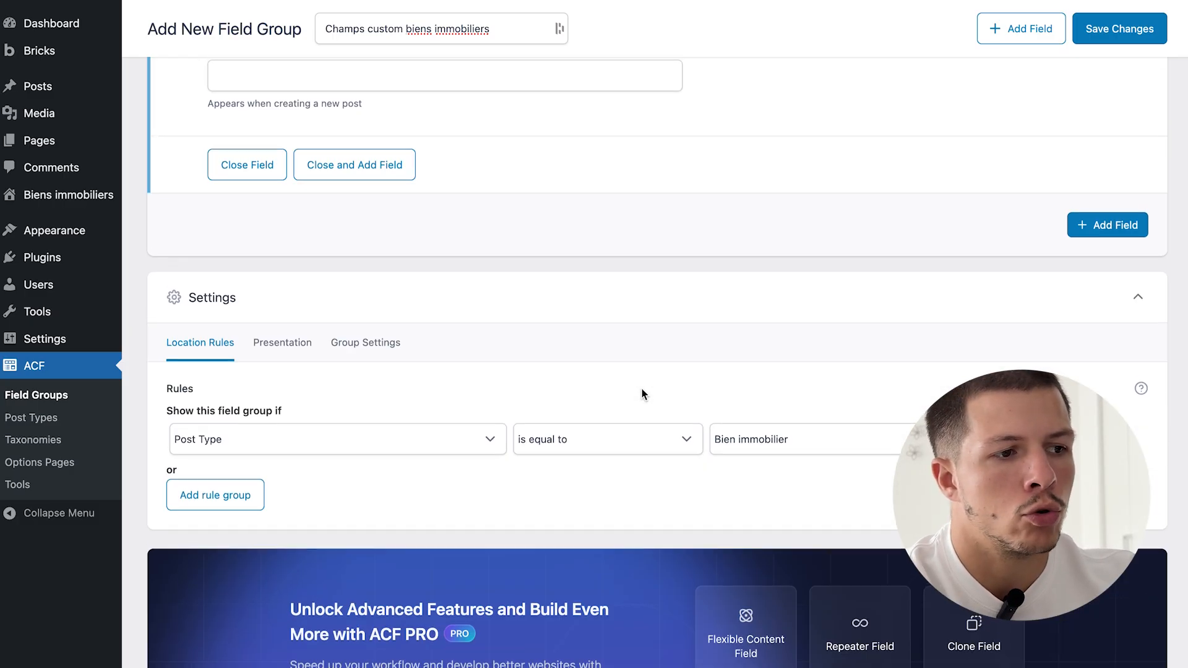
pyautogui.scroll(5, 642, 389)
pyautogui.scroll(5, 642, 389)
pyautogui.scroll(-3, 544, 334)
# - Add a Number field labelled Prix
pyautogui.click(381, 241)
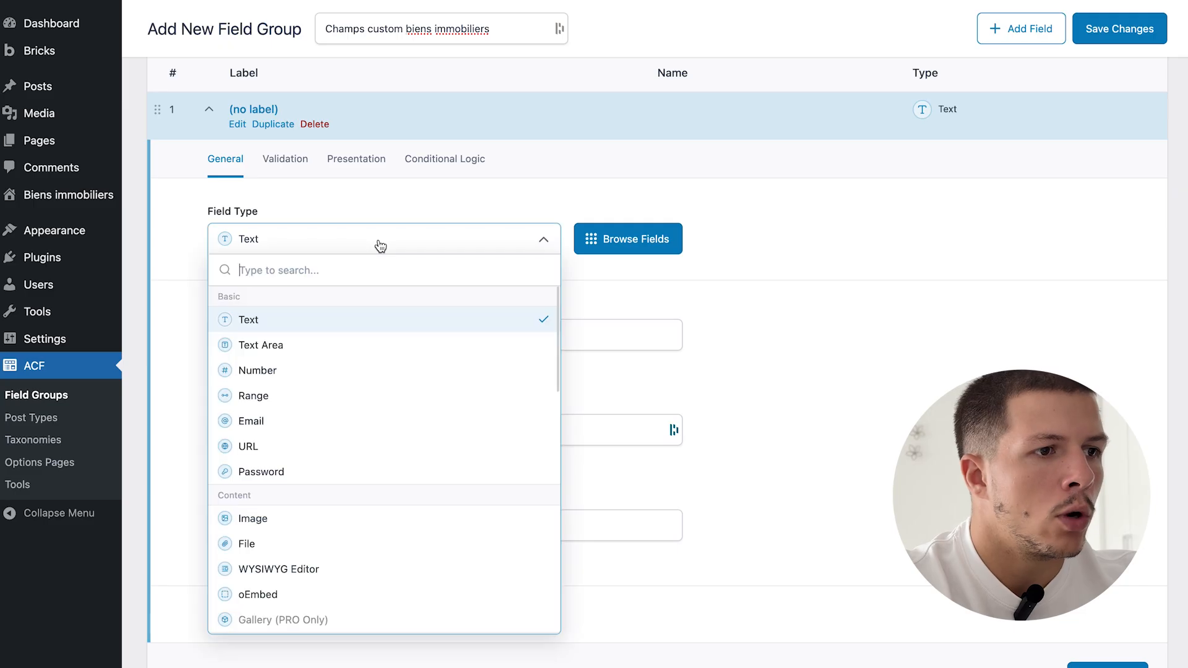
pyautogui.click(276, 373)
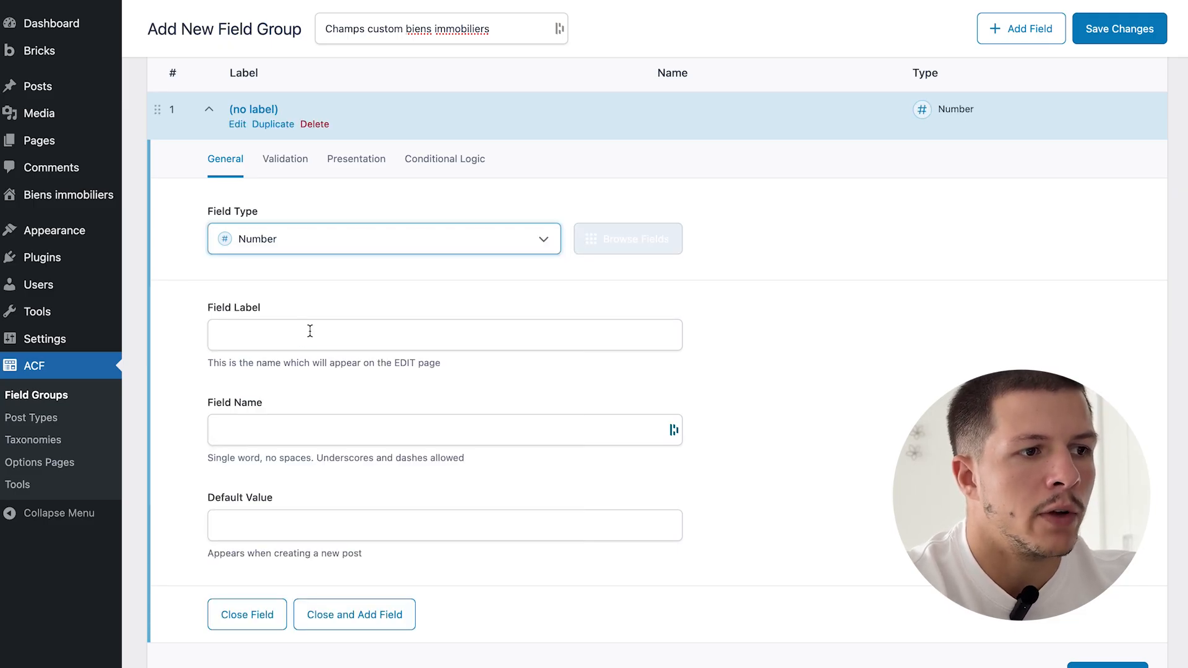
pyautogui.click(310, 331)
pyautogui.click(371, 396)
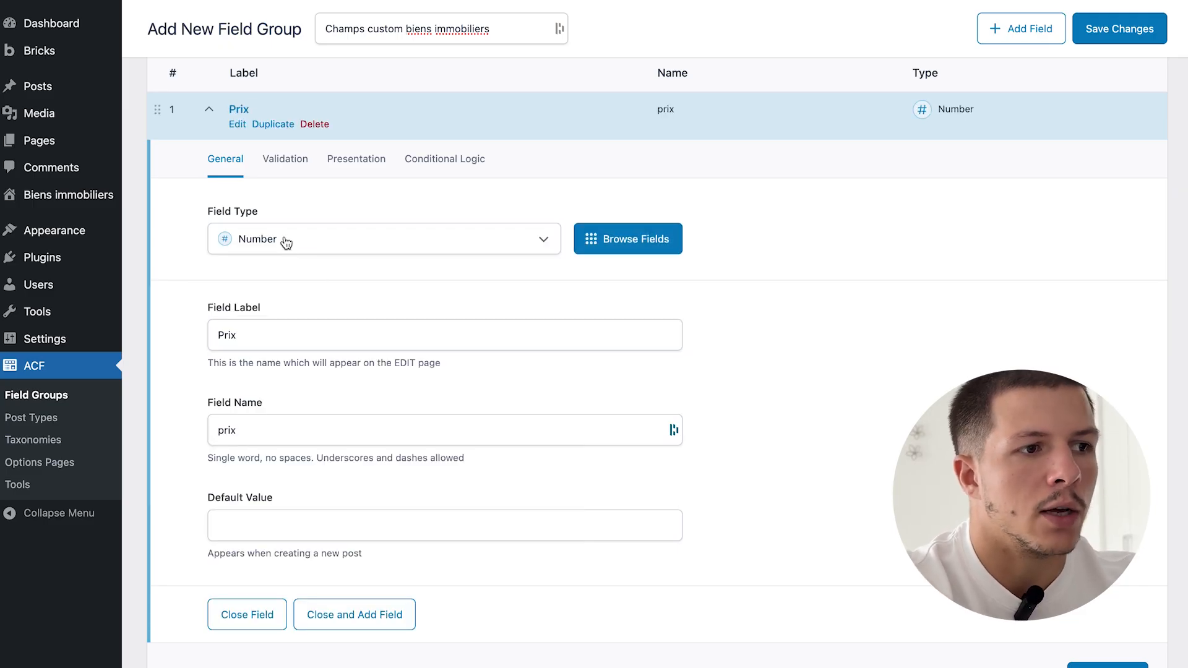
pyautogui.scroll(-2, 658, 362)
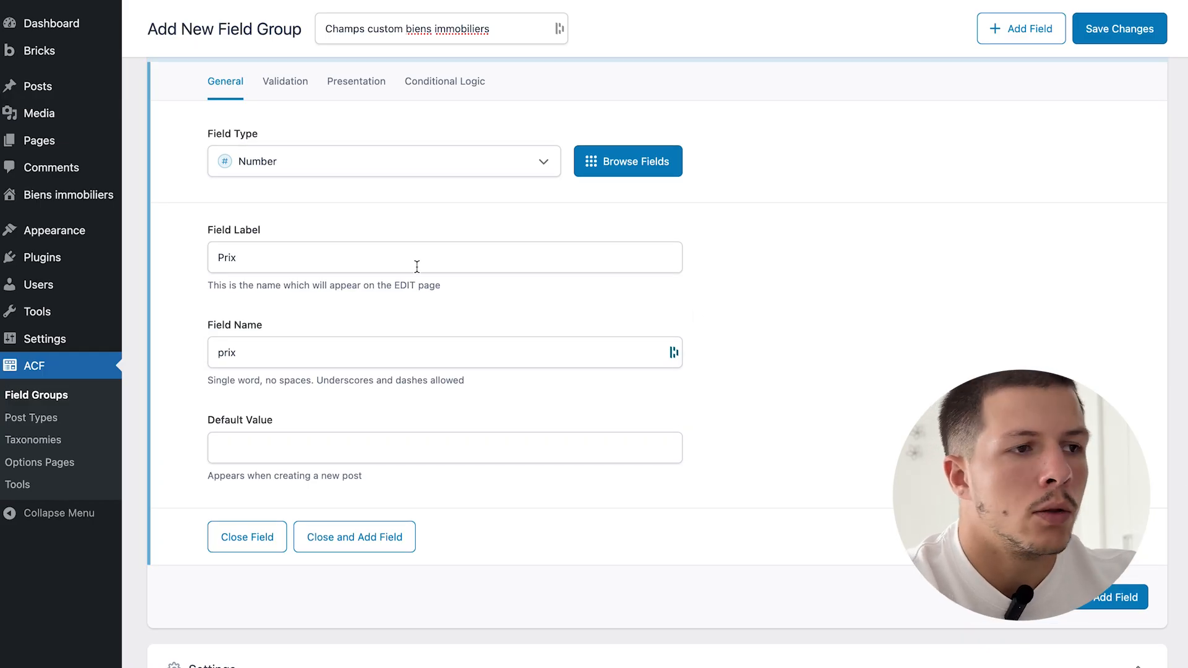
pyautogui.scroll(3, 417, 266)
pyautogui.click(366, 126)
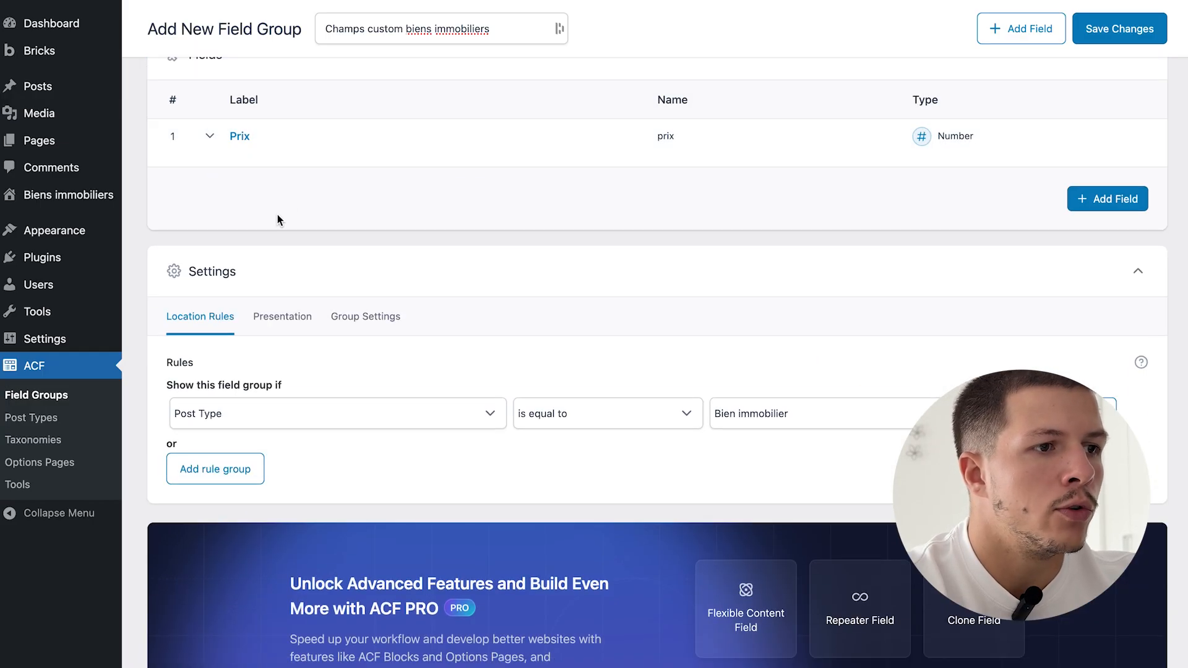
# - Add a second field labelled Adresse
pyautogui.click(1065, 205)
pyautogui.click(312, 402)
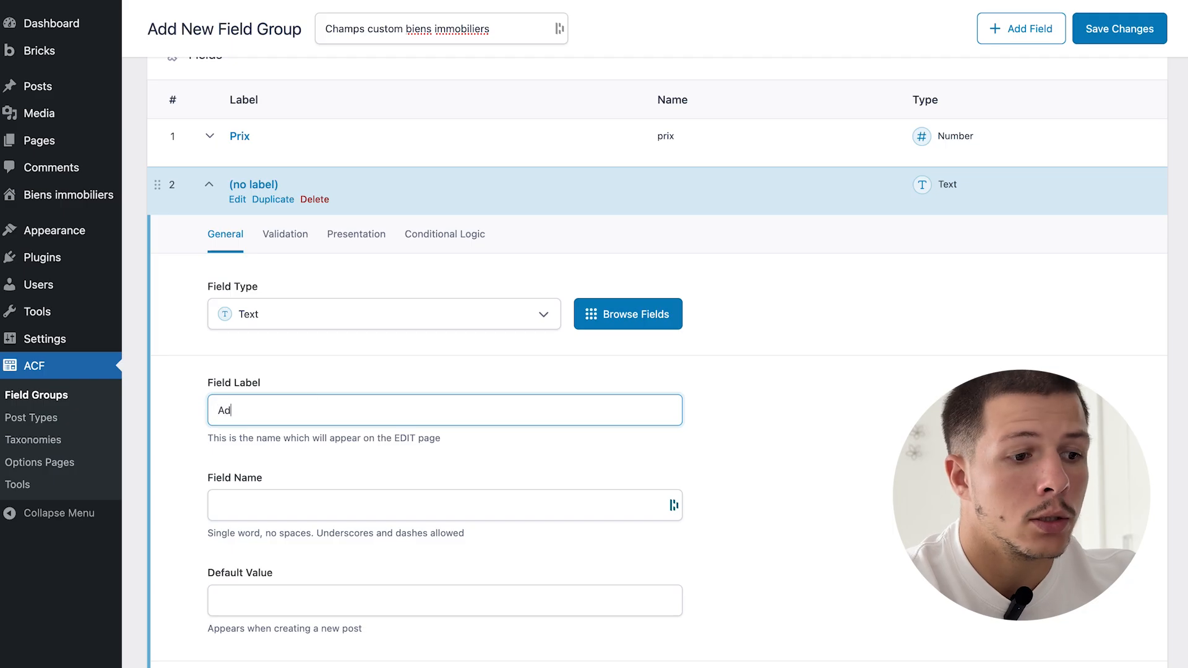
pyautogui.click(865, 405)
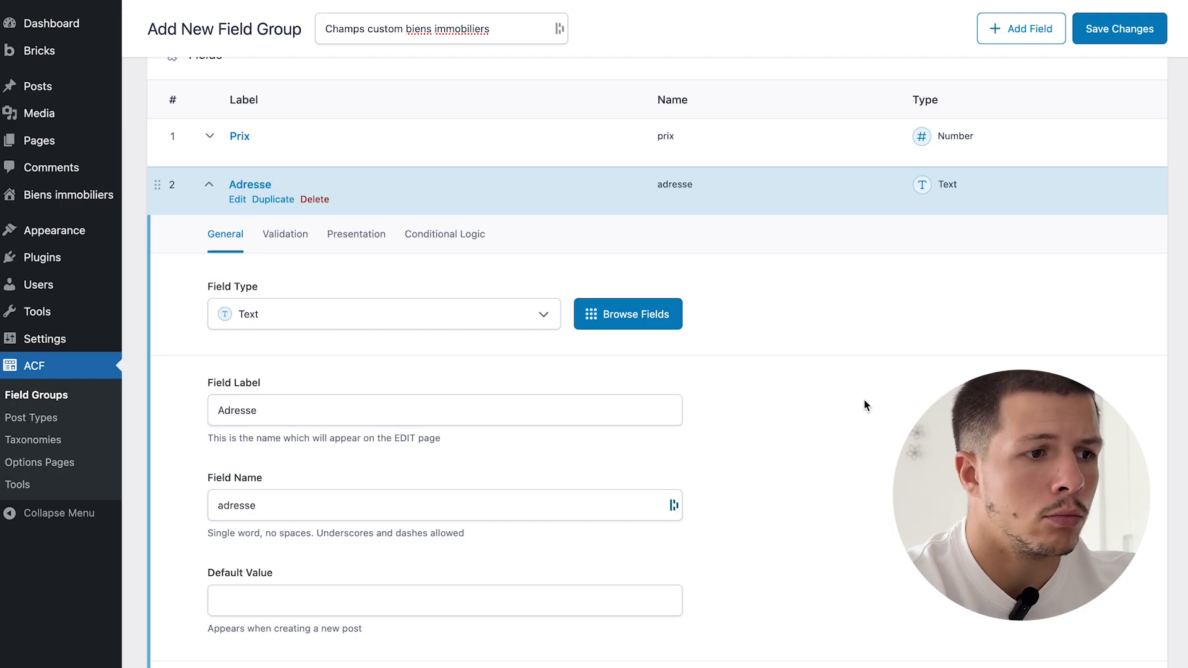
pyautogui.click(390, 190)
# - Add a Number field labelled Nombre de chambres
pyautogui.click(1077, 247)
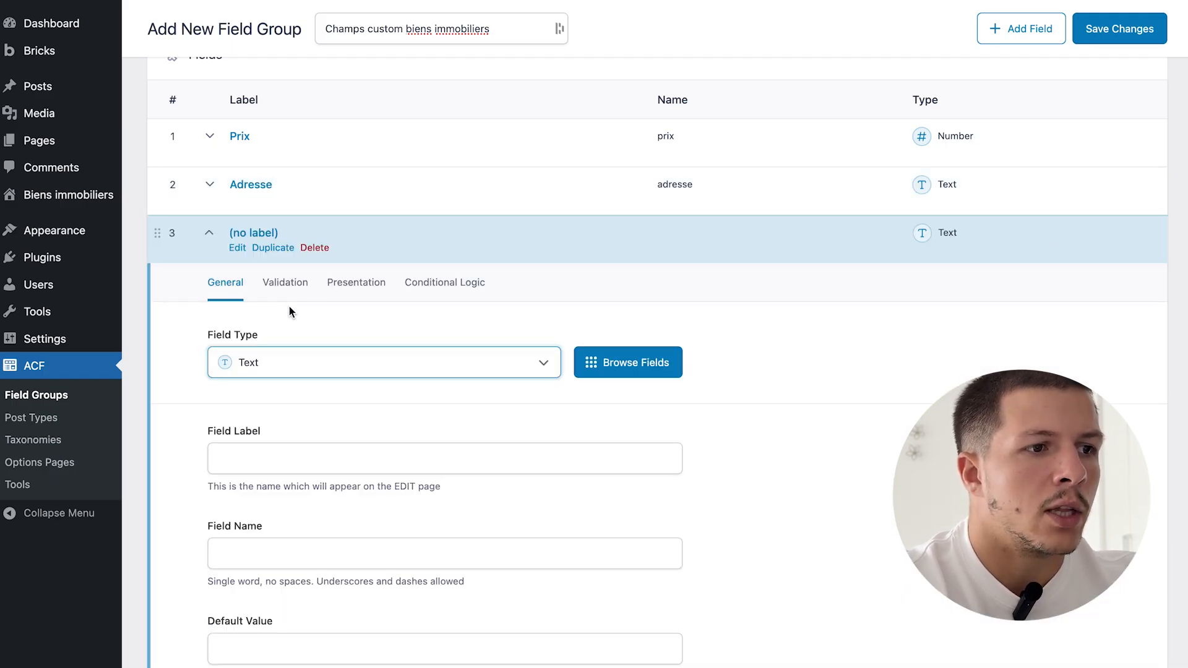
pyautogui.click(306, 366)
pyautogui.click(250, 490)
pyautogui.click(329, 450)
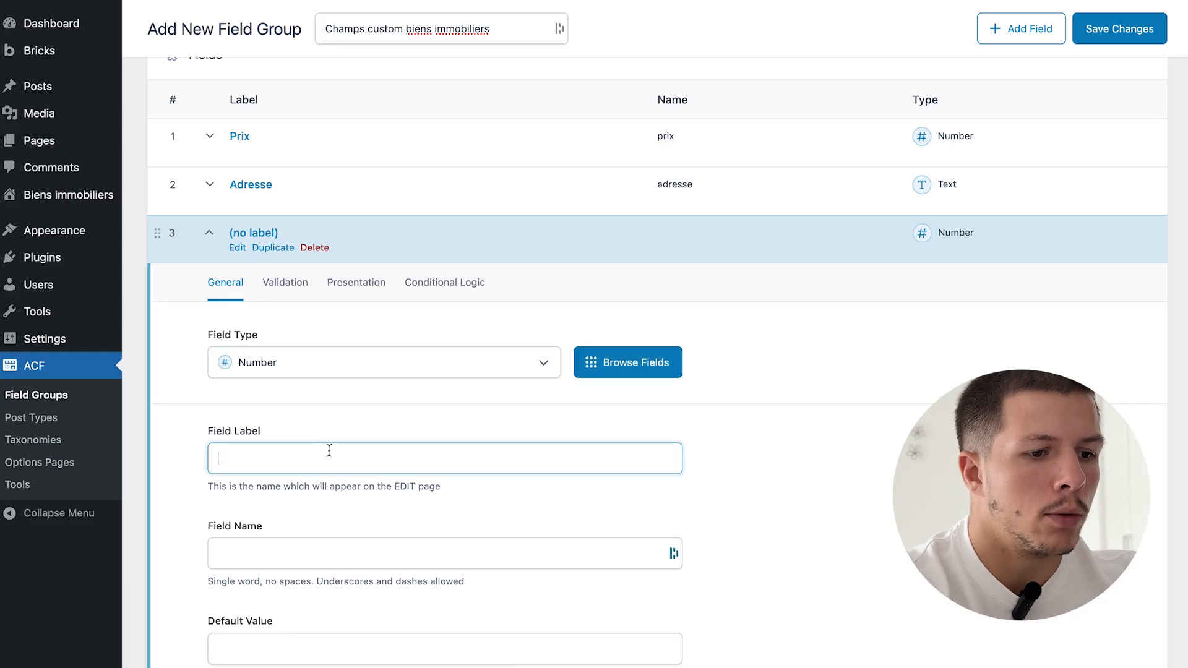
pyautogui.write('Nombre de chambr')
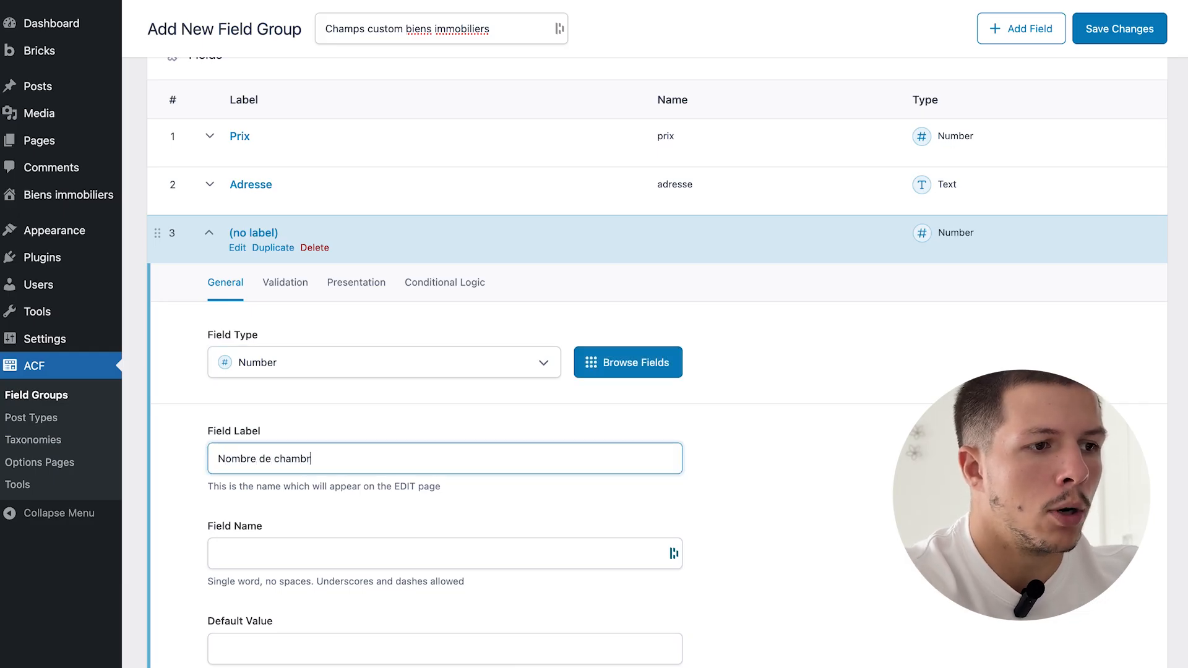
pyautogui.write('es')
pyautogui.click(807, 470)
pyautogui.scroll(-3, 411, 479)
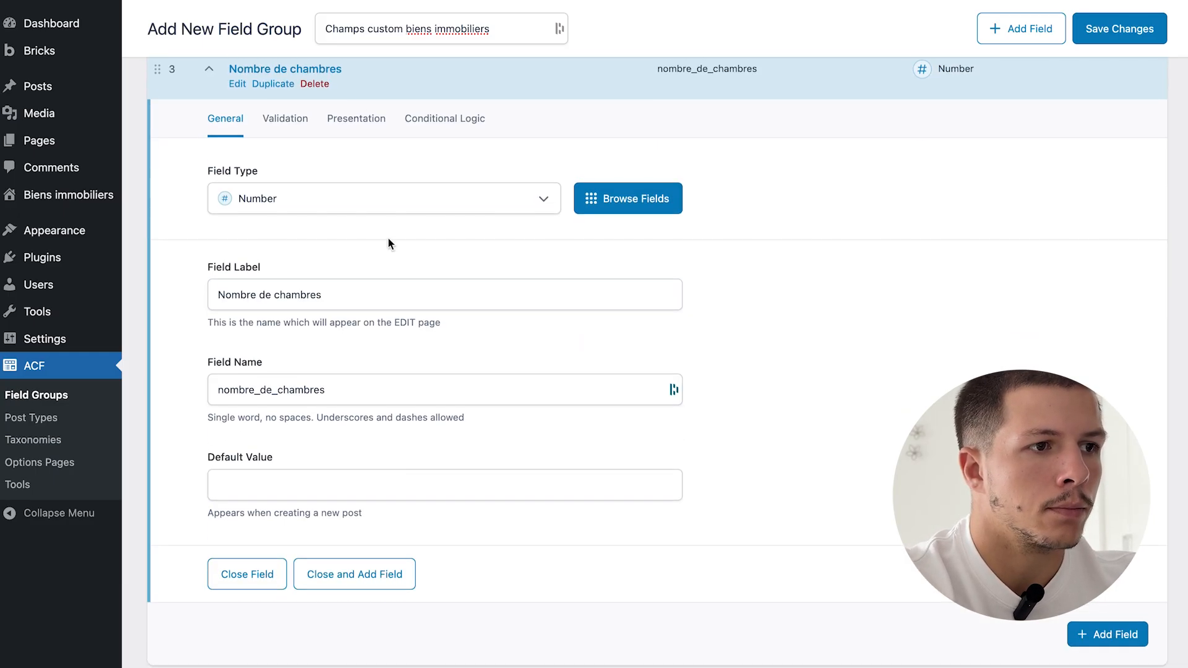
pyautogui.click(577, 77)
# - Duplicate it as Nombre de salle de bain and save the Champs custom biens immobiliers group
pyautogui.click(273, 84)
pyautogui.moveTo(276, 345); pyautogui.dragTo(451, 358)
pyautogui.write('s')
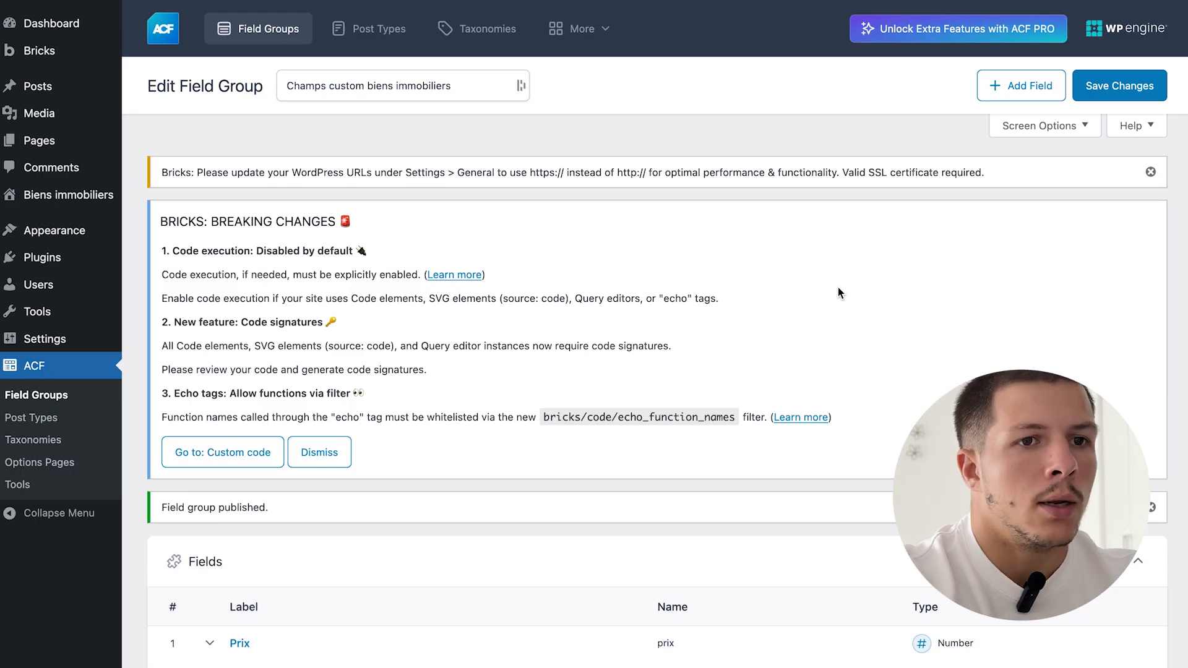
pyautogui.scroll(-5, 838, 287)
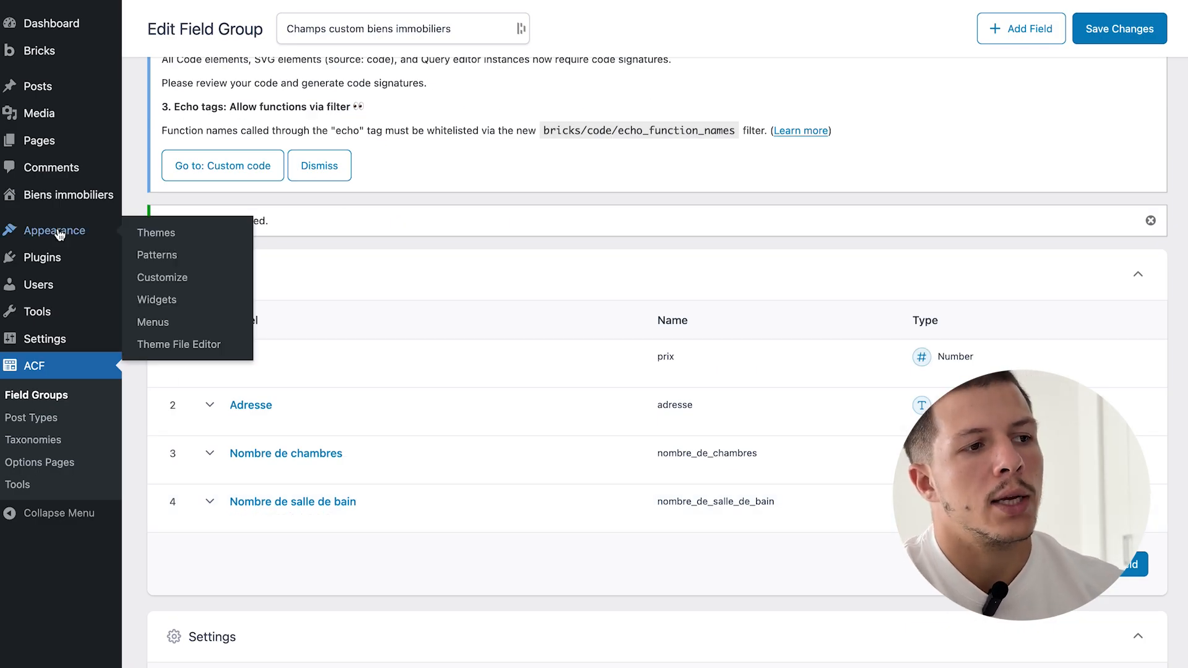
pyautogui.moveTo(65, 201)
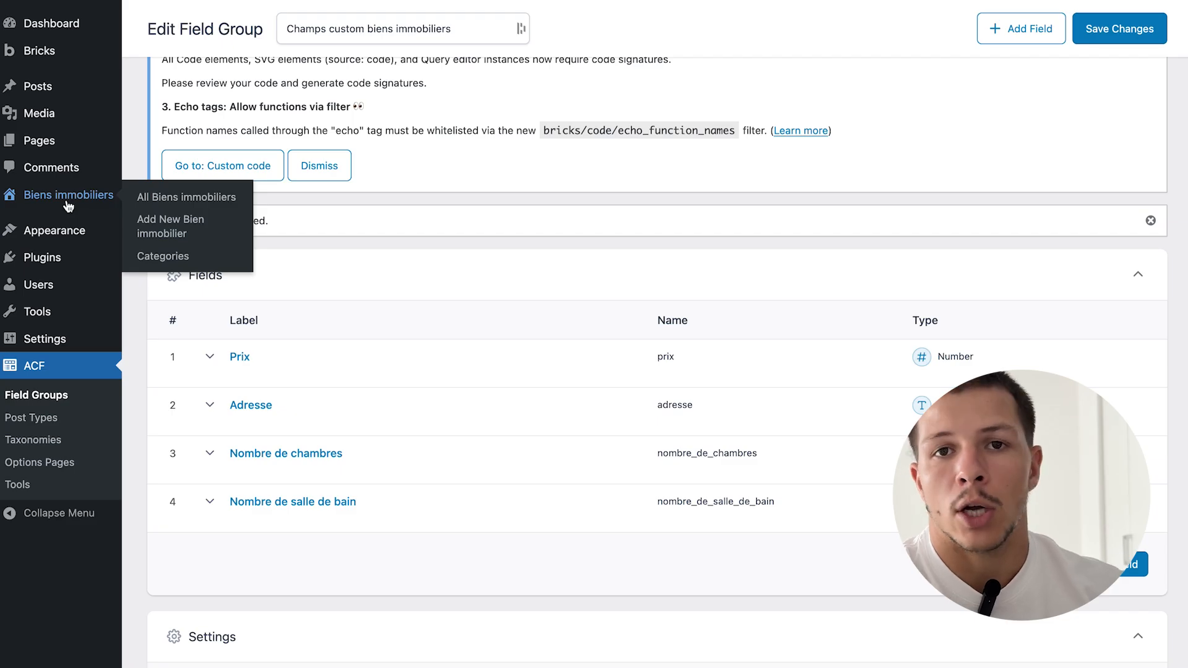
# - Start a new Bien immobilier titled 'Studio cozy à louer' in the Location category
pyautogui.click(167, 199)
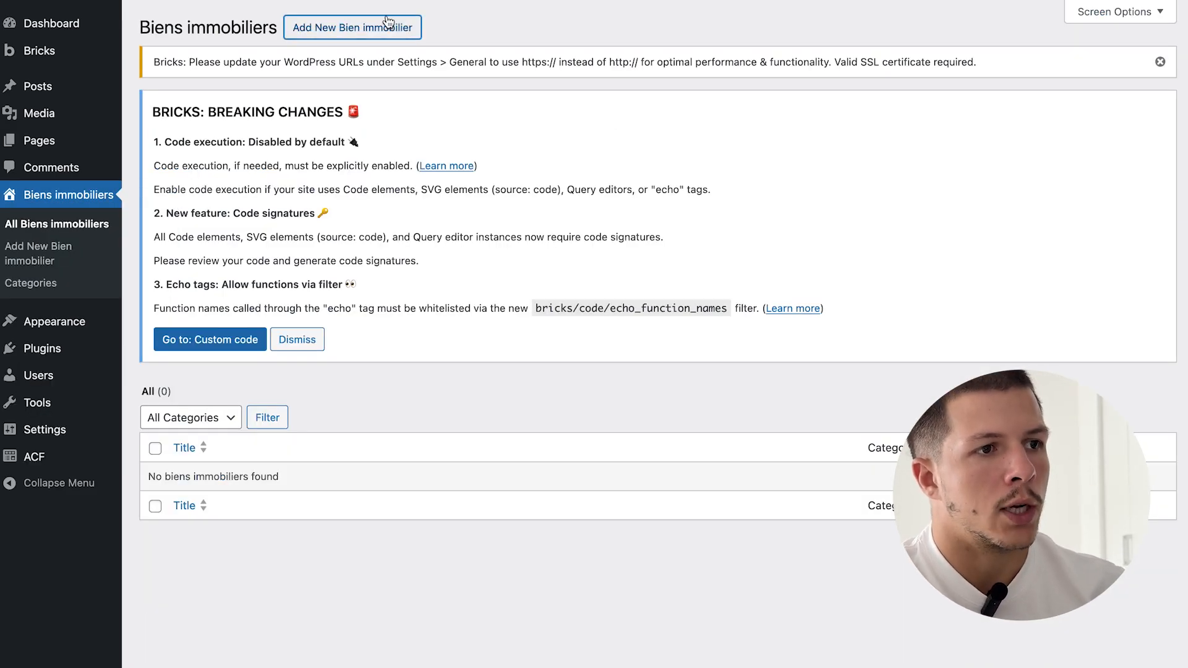
pyautogui.click(389, 26)
pyautogui.click(698, 179)
pyautogui.write('Studio cozy')
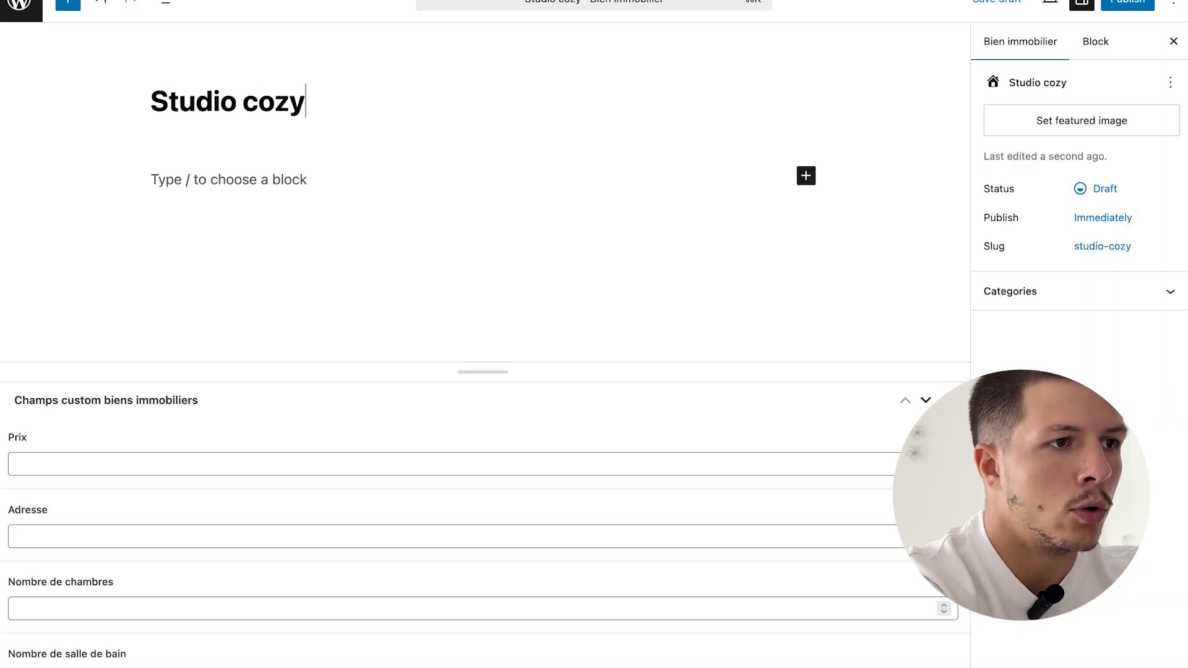
pyautogui.click(109, 466)
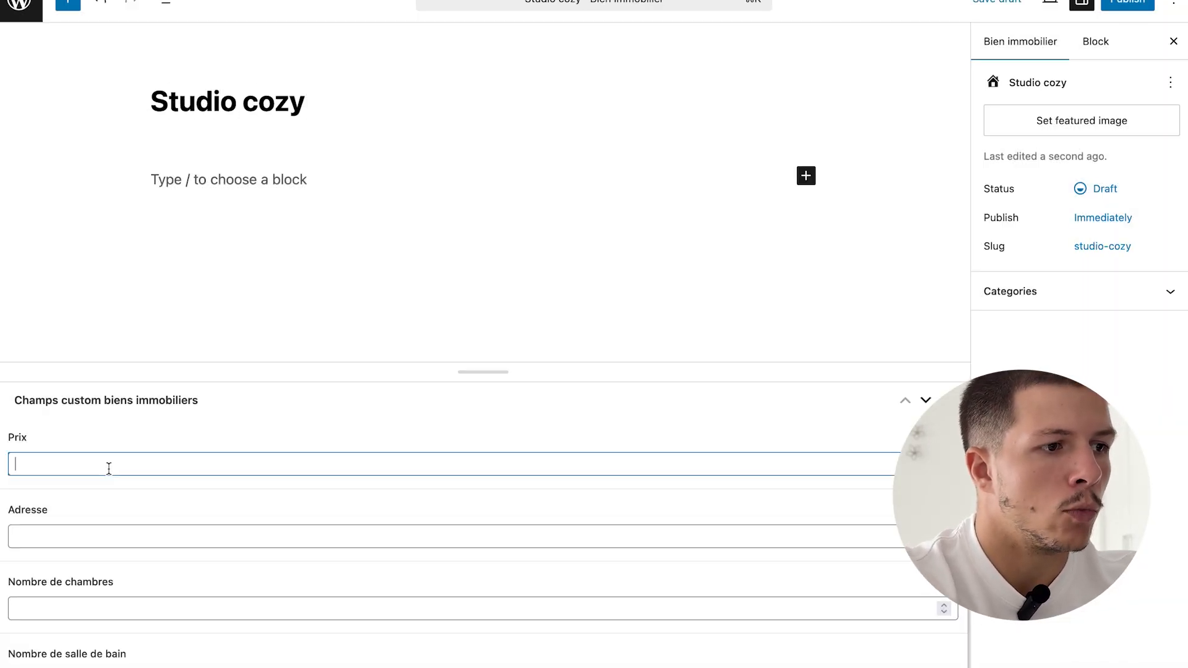
pyautogui.click(1014, 307)
pyautogui.click(990, 339)
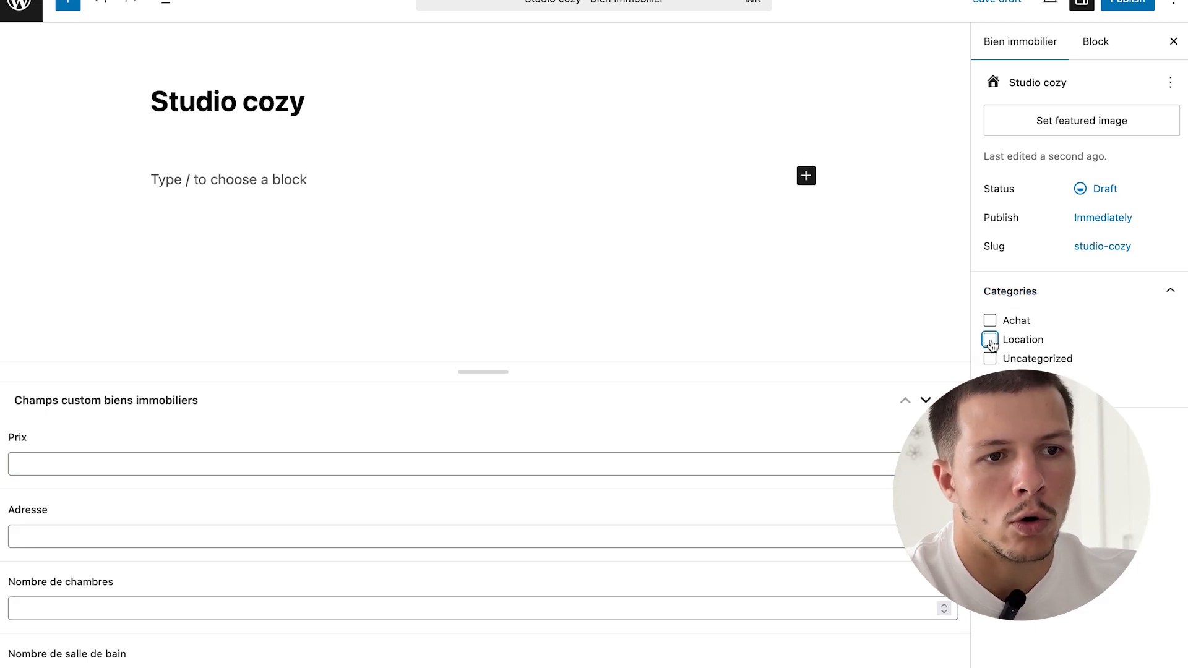
pyautogui.click(359, 101)
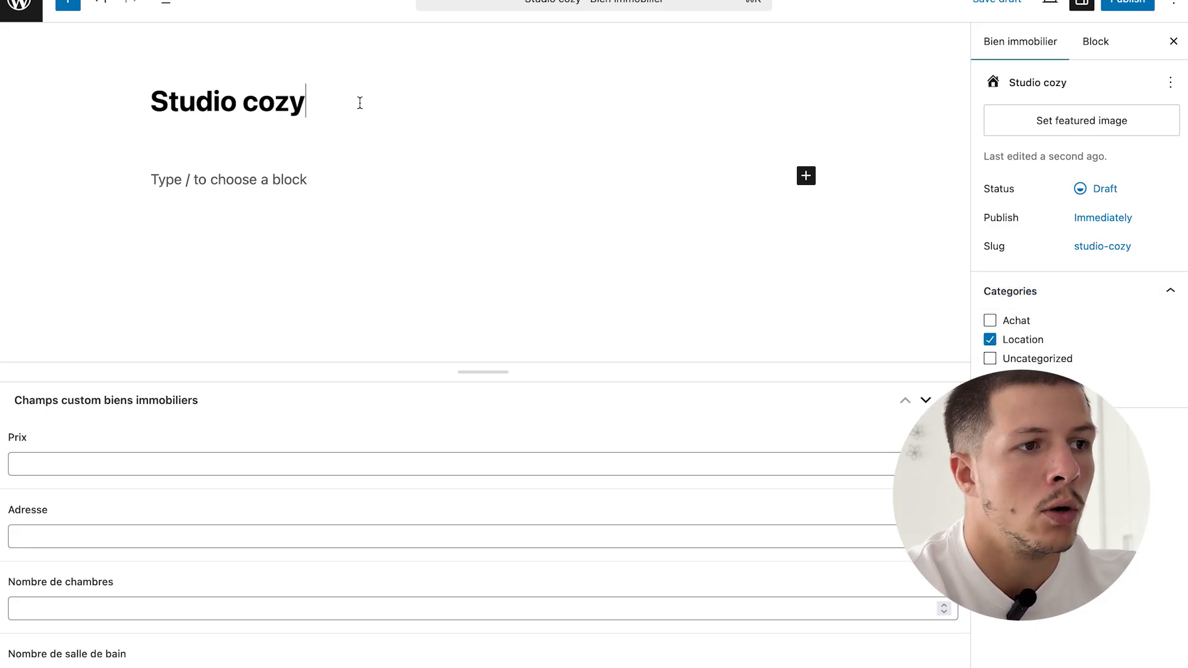
pyautogui.write('à louer')
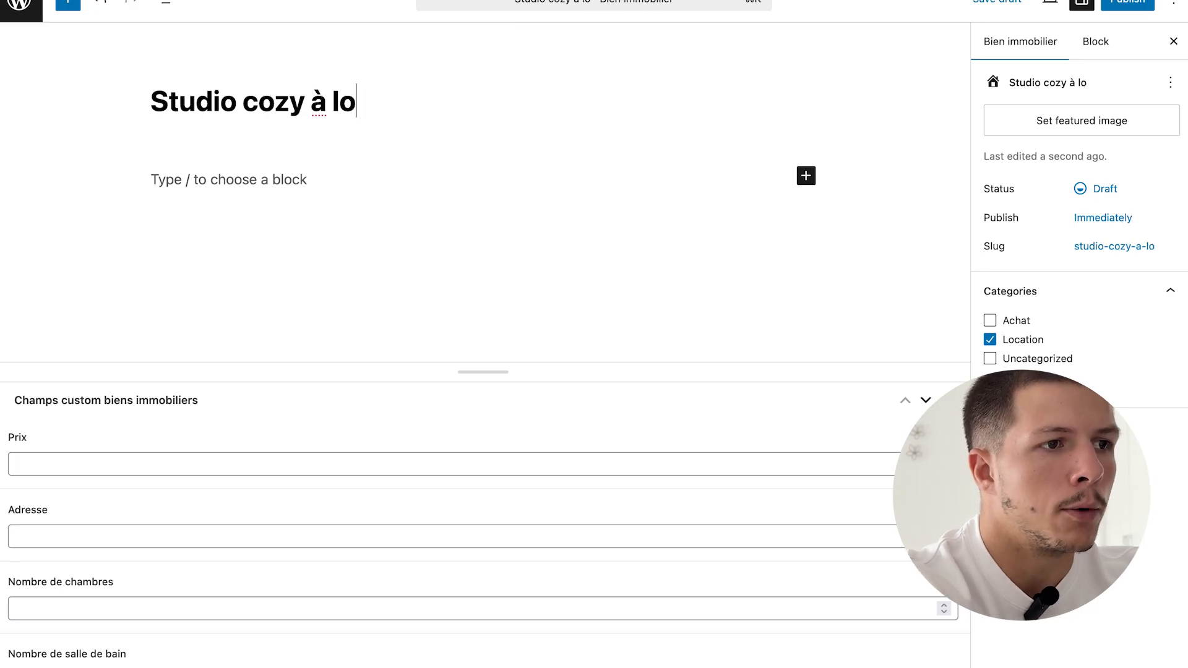
# - Set Prix 1000, Adresse Paris and 1 chambre, then publish the listing
pyautogui.click(369, 465)
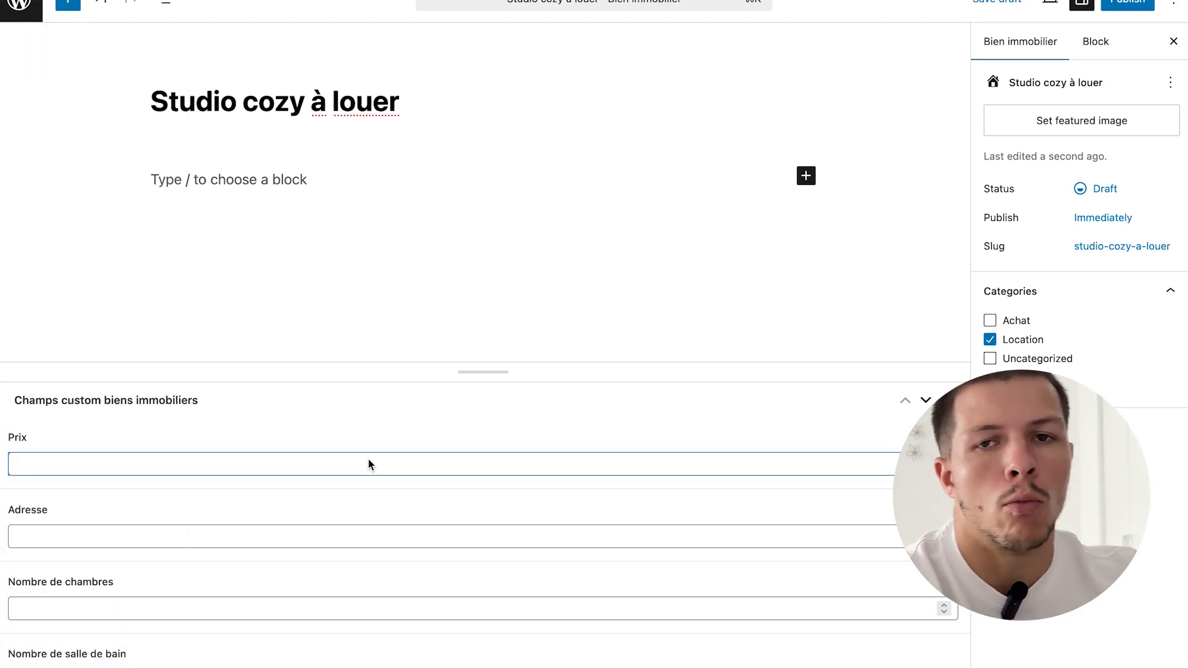
pyautogui.write('1000')
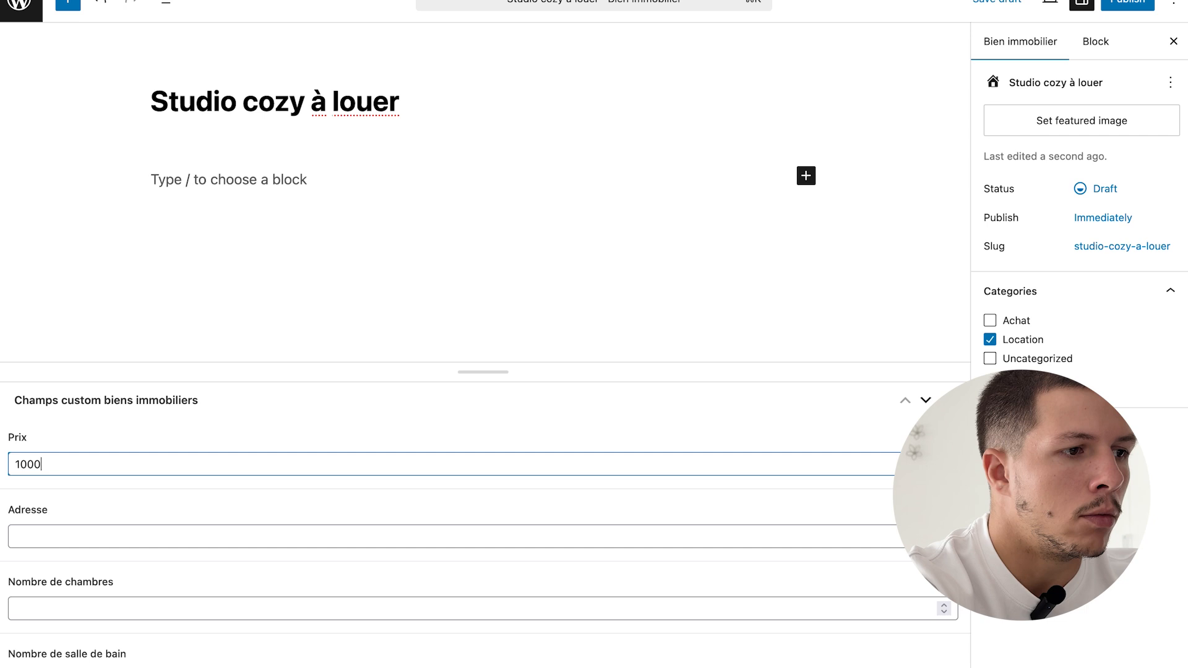
pyautogui.click(267, 539)
pyautogui.write('Paris')
pyautogui.press('Tab')
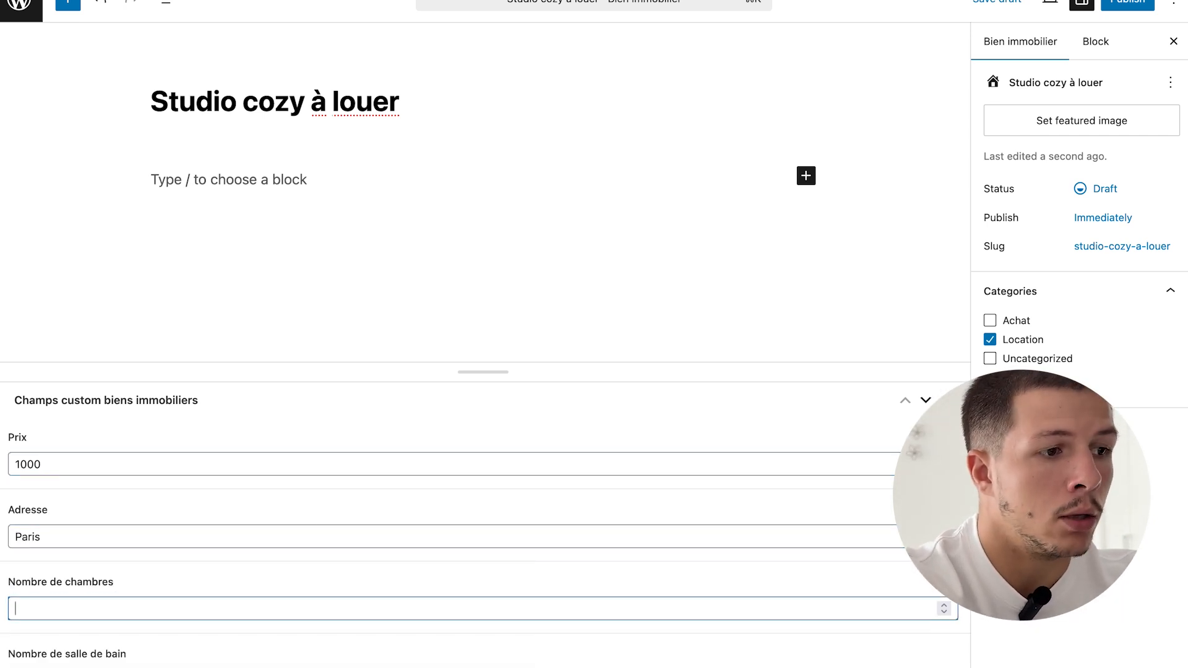
pyautogui.write('1')
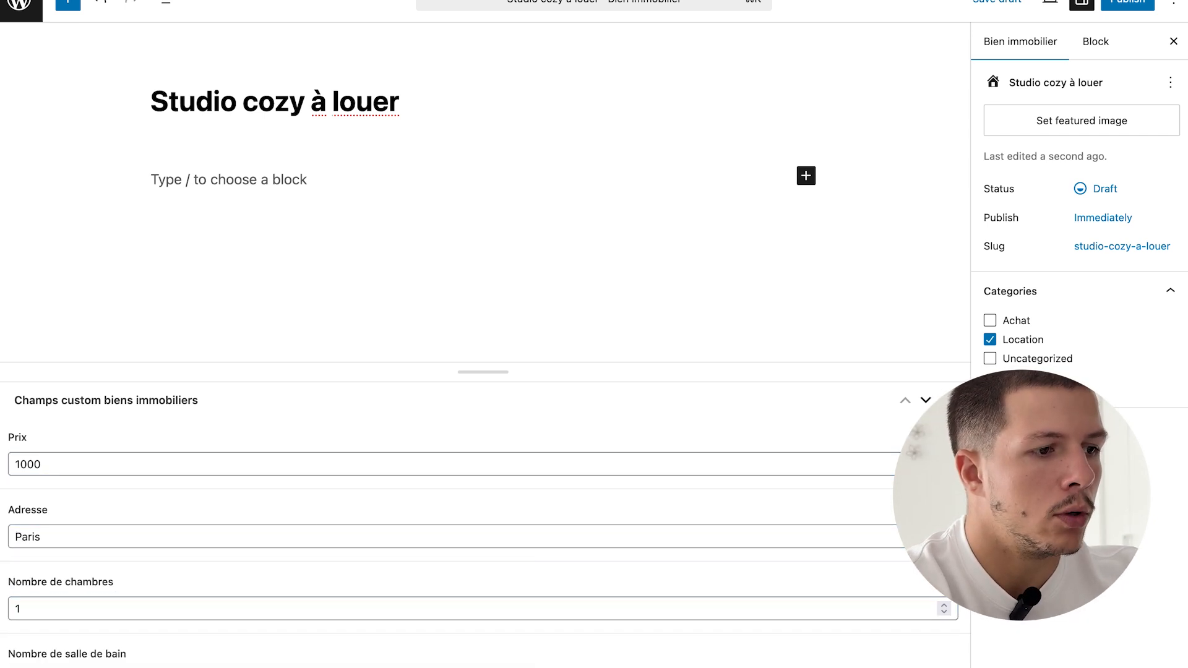
pyautogui.press('Tab')
pyautogui.click(1128, 2)
pyautogui.click(1168, 2)
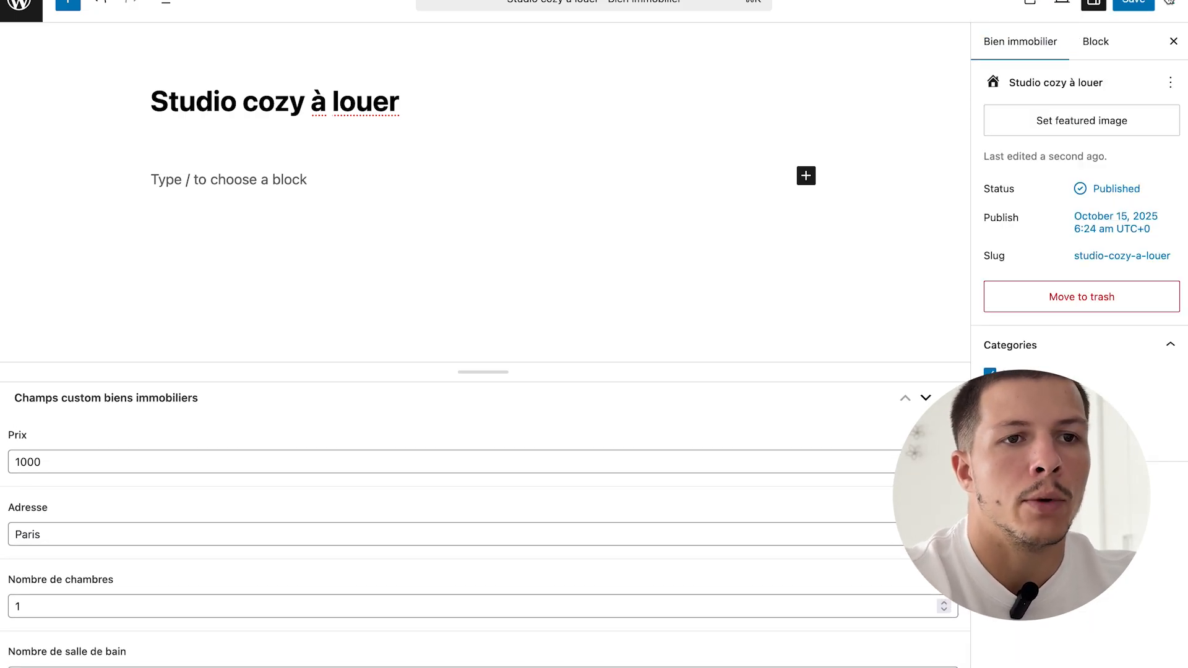
# - Upload Appart lumineux.webp and Studio cozy.webp from the Troisième vidéo folder as featured-image candidates
pyautogui.click(1061, 132)
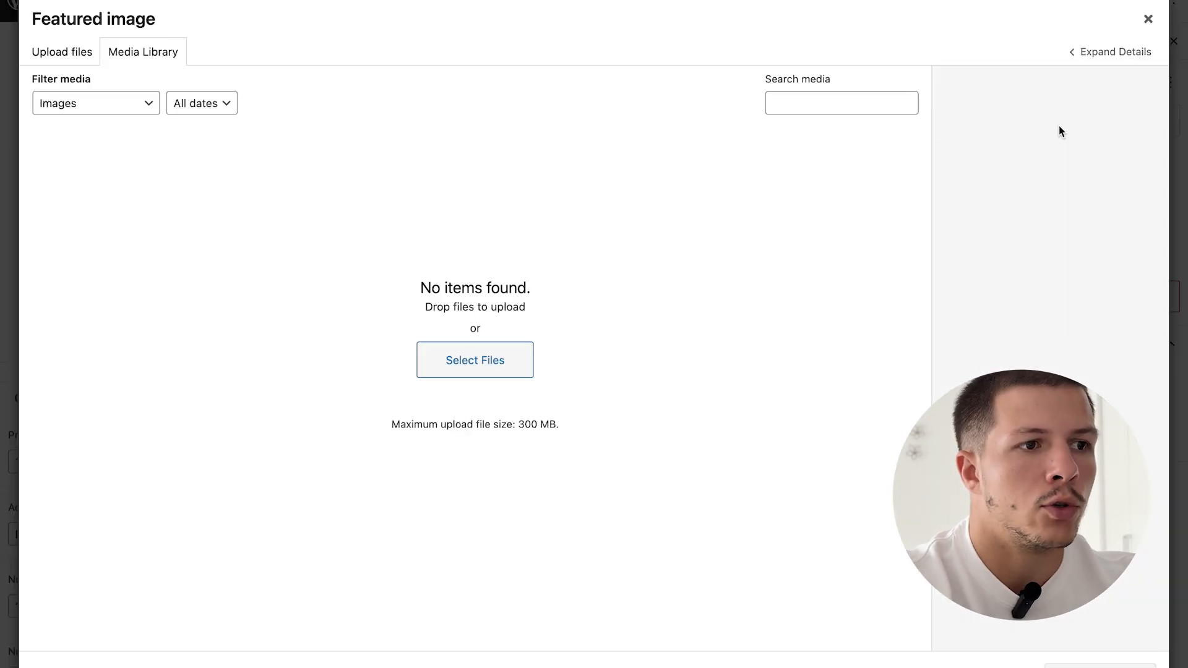
pyautogui.click(427, 362)
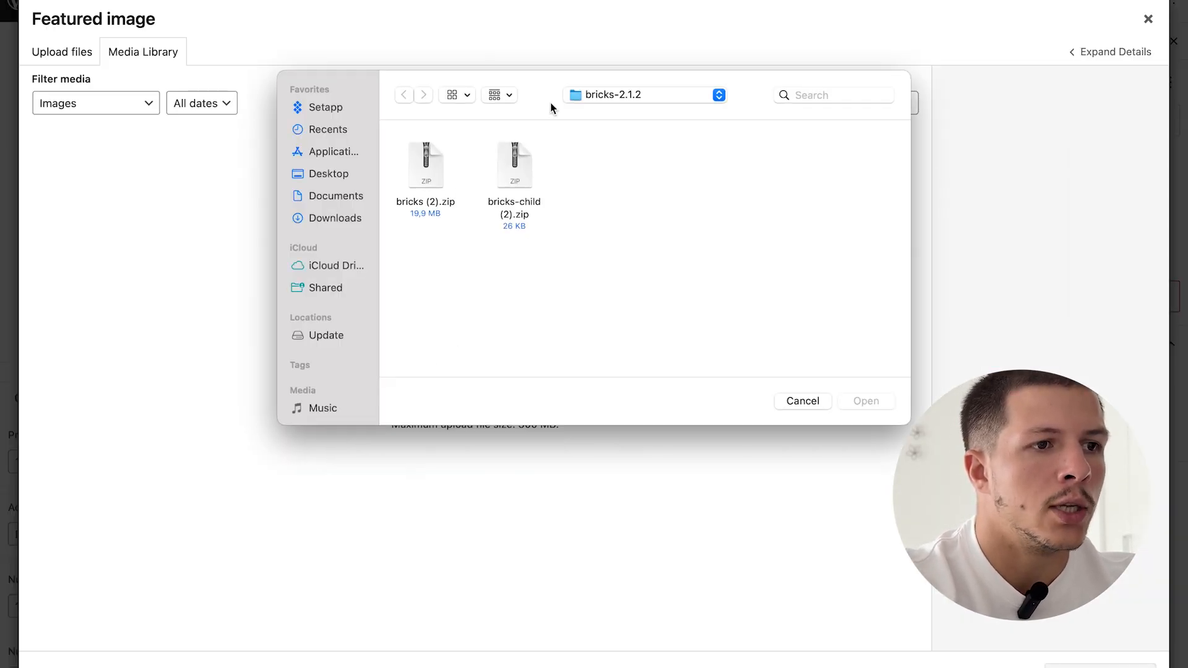
pyautogui.click(609, 94)
pyautogui.click(617, 110)
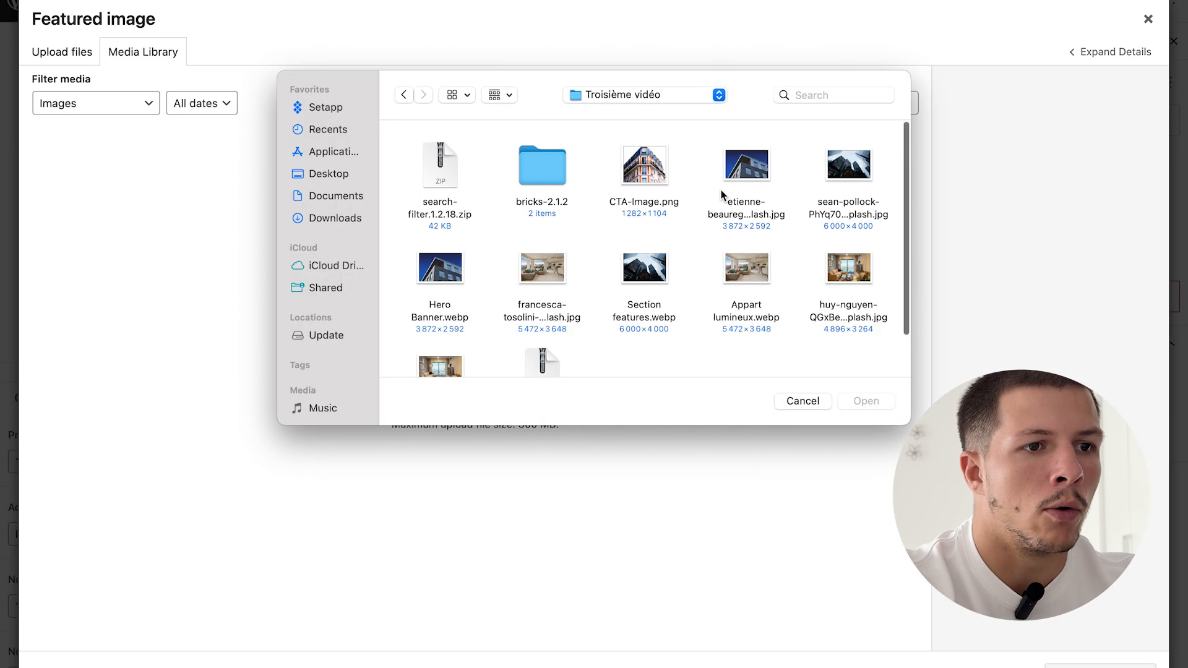
pyautogui.scroll(-3, 681, 217)
pyautogui.click(752, 198)
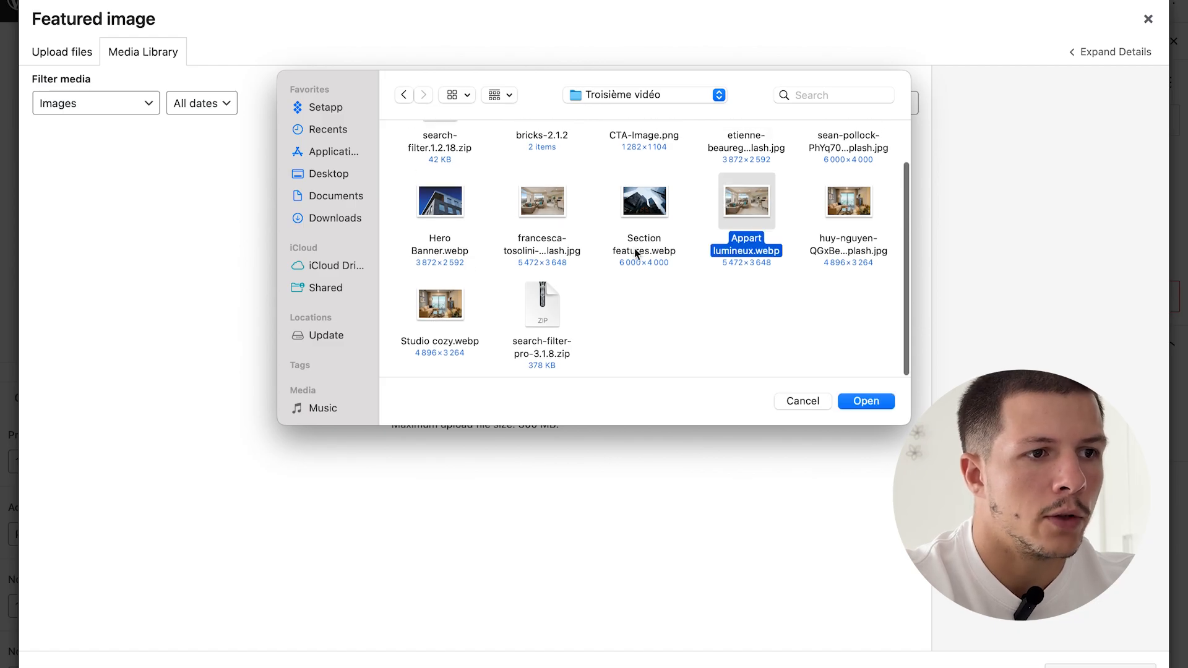
pyautogui.keyDown('super'); pyautogui.click(435, 313); pyautogui.keyUp('super')
pyautogui.press('Return')
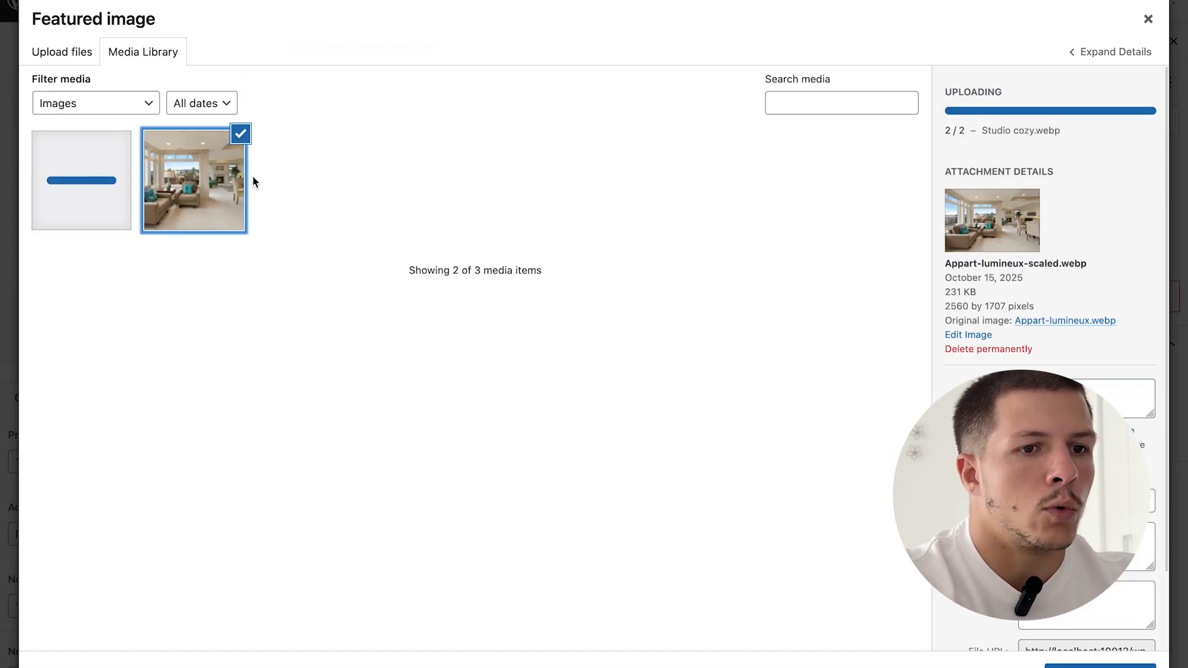
# - Set the studio living-room photo as featured image, save the listing, and return to the listings
pyautogui.click(1024, 316)
pyautogui.click(664, 339)
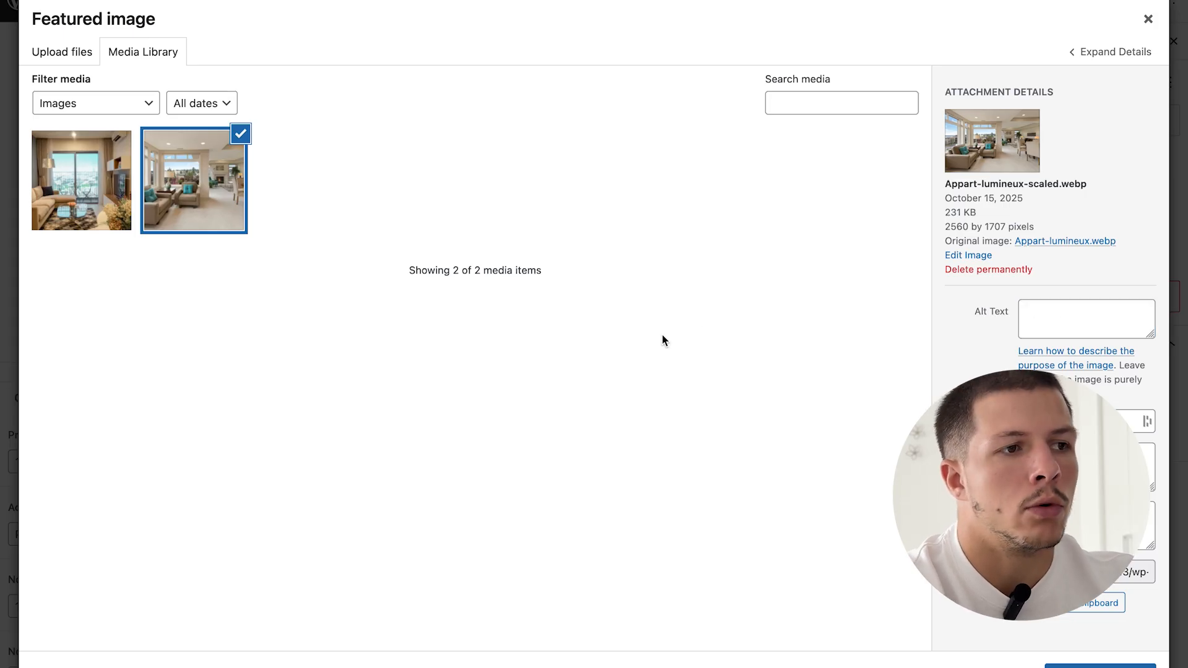
pyautogui.tripleClick(976, 312)
pyautogui.click(978, 313)
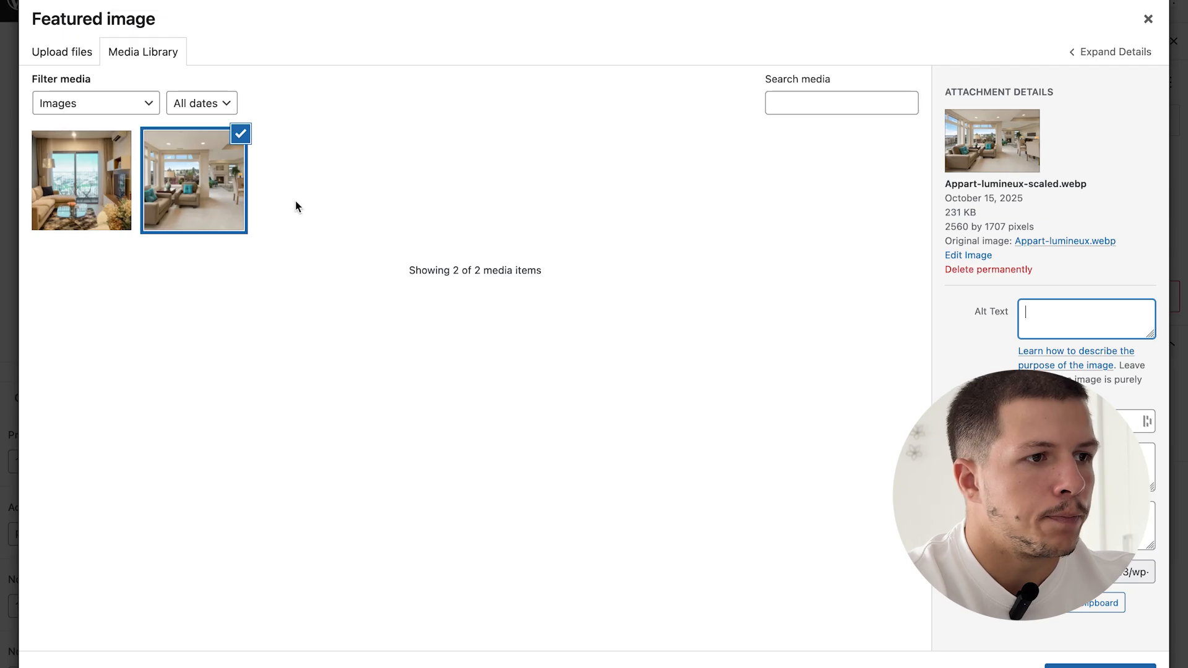
pyautogui.click(81, 181)
pyautogui.click(1101, 665)
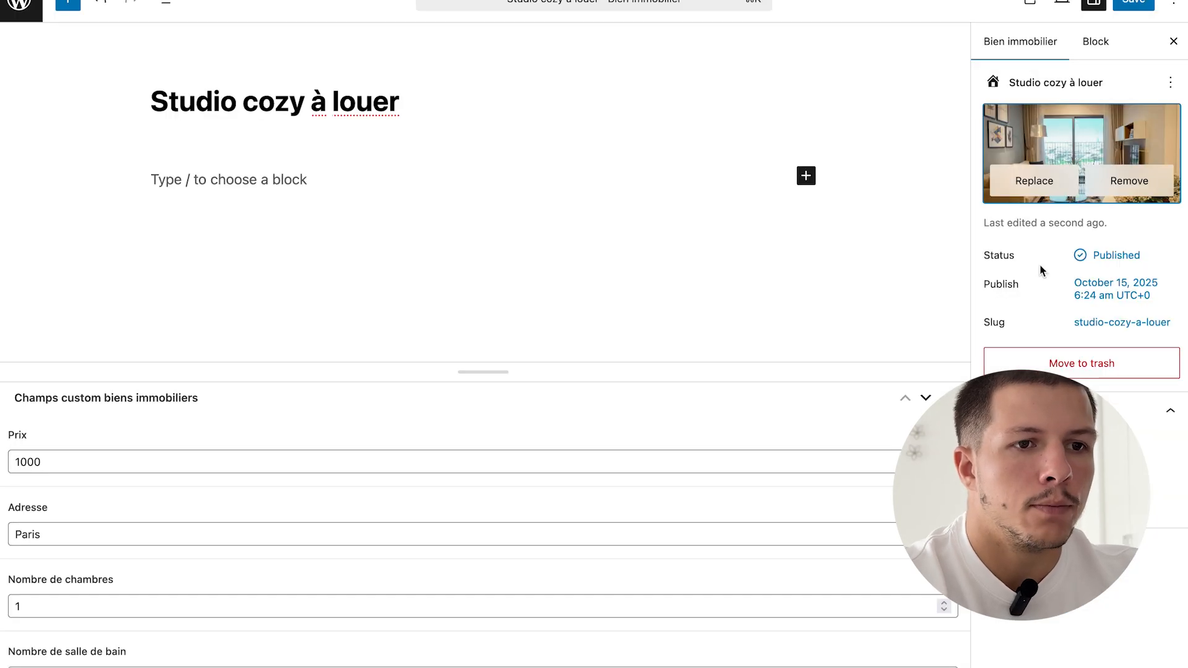
pyautogui.click(1132, 7)
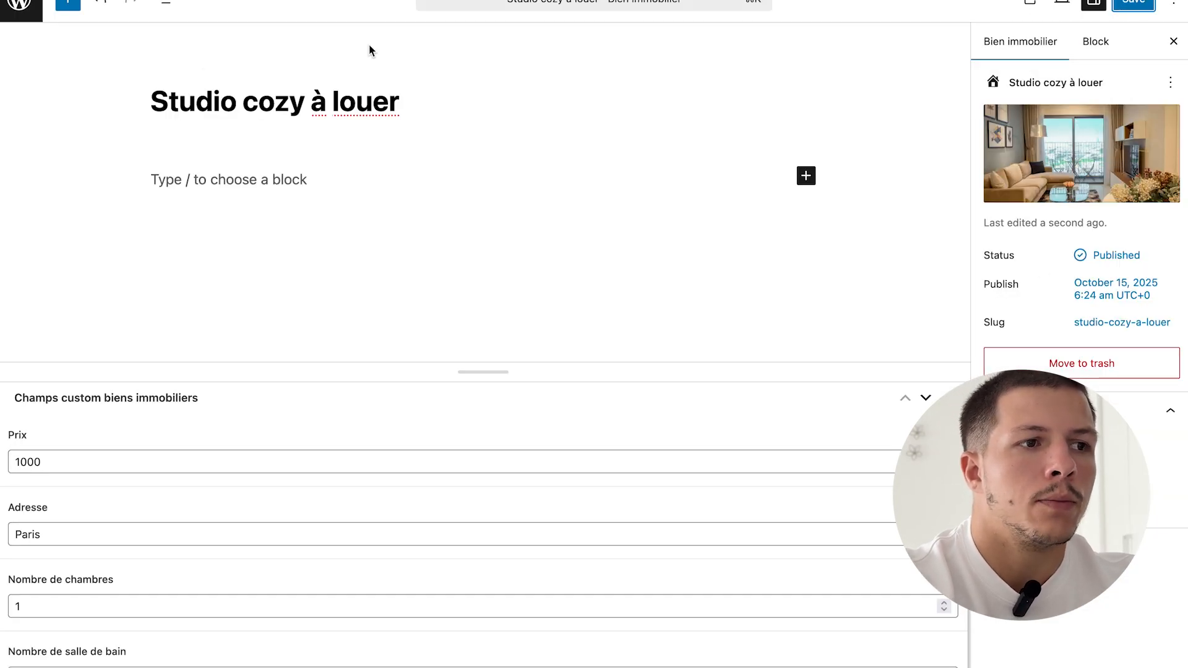
pyautogui.click(22, 10)
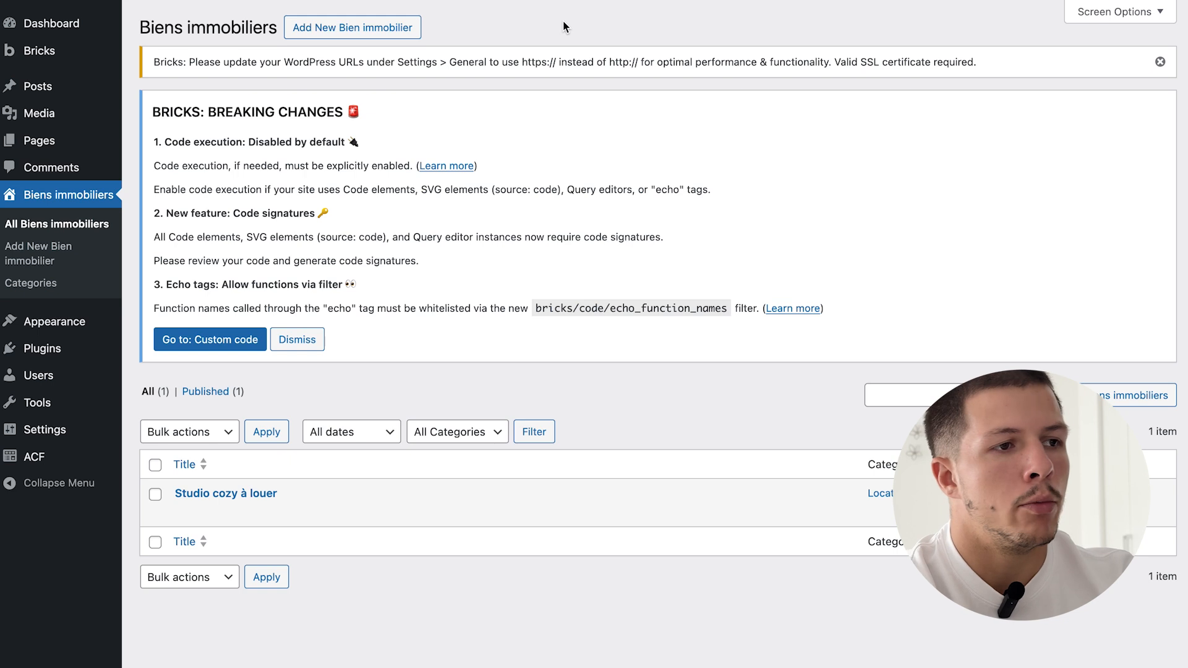
# - Create the Appartement lumineux listing under Achat with Prix 400000, Adresse Montpellier and 2 bedrooms
pyautogui.click(383, 27)
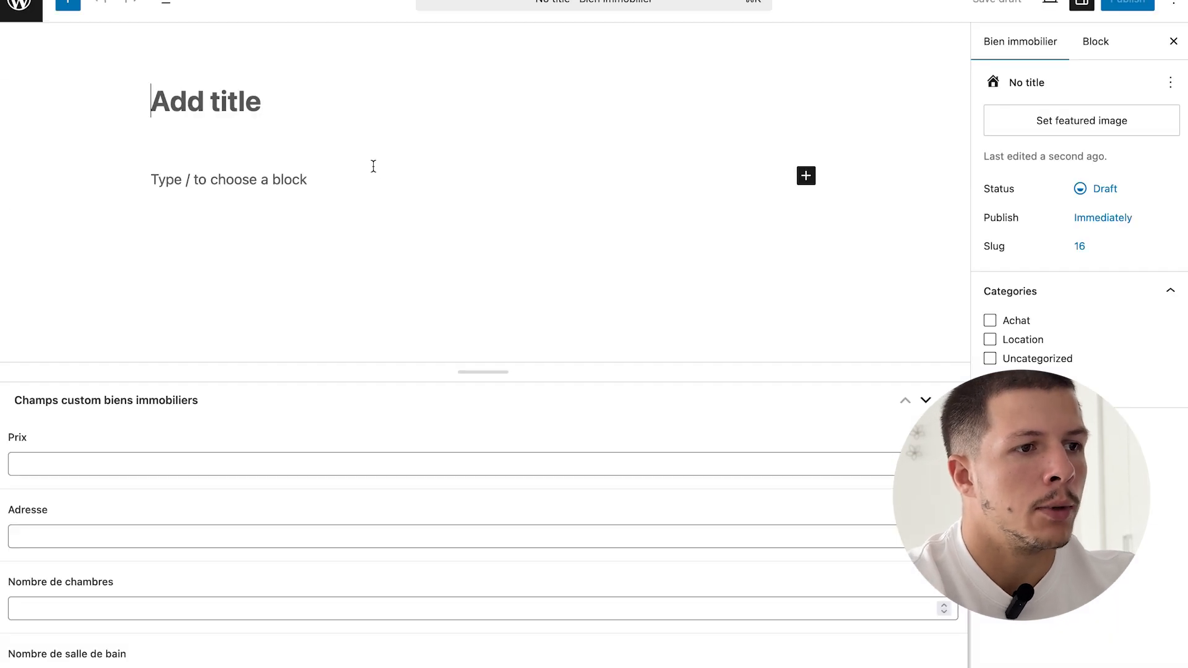
pyautogui.write('Appartement lumineux')
pyautogui.click(991, 332)
pyautogui.click(131, 462)
pyautogui.write('400000')
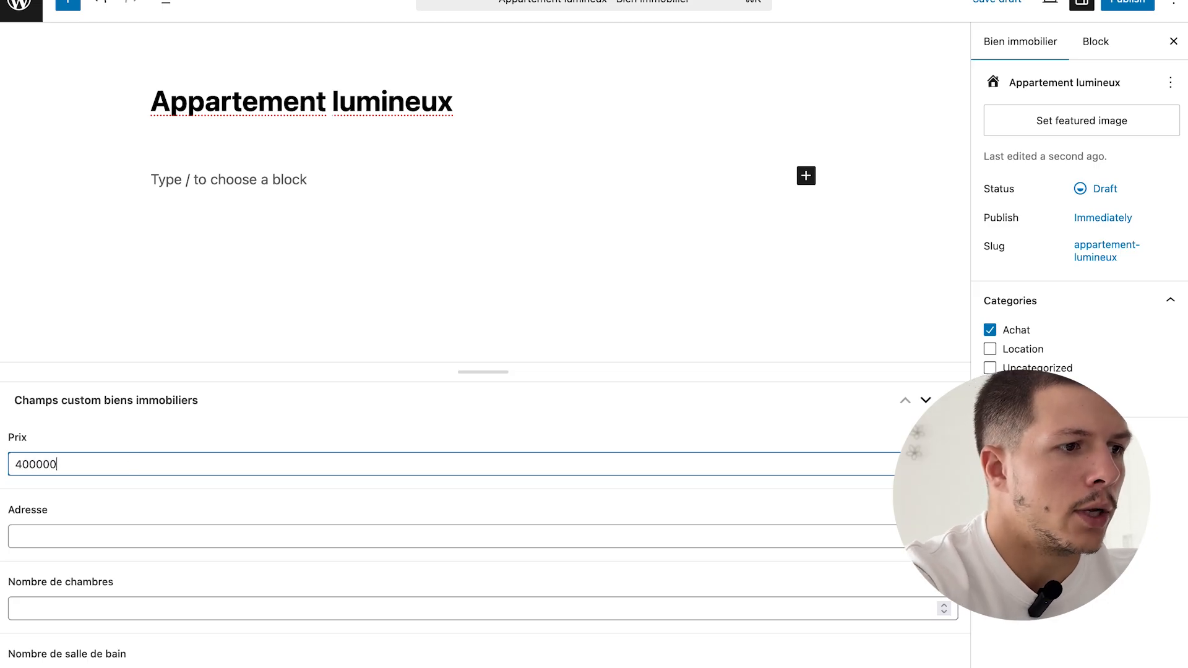
pyautogui.click(52, 532)
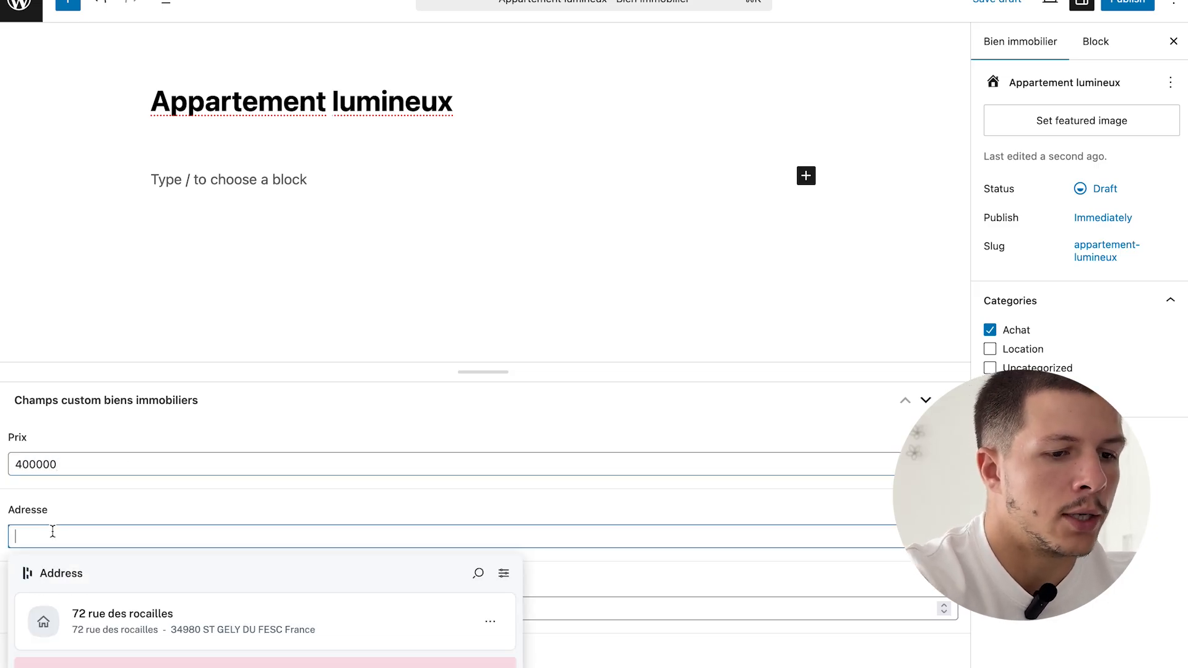
pyautogui.write('Montpellier')
pyautogui.press('Tab')
pyautogui.write('2')
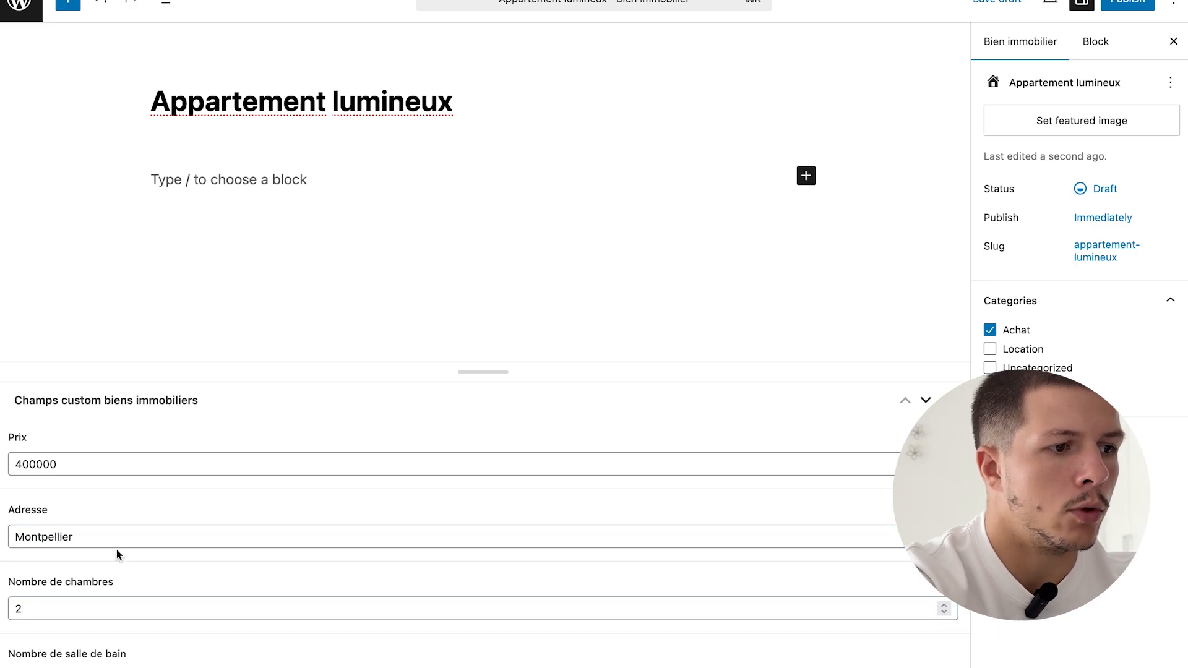
# - Publish the listing, give it the second living-room photo as featured image, and return to the listings
pyautogui.click(1127, 4)
pyautogui.click(1133, 3)
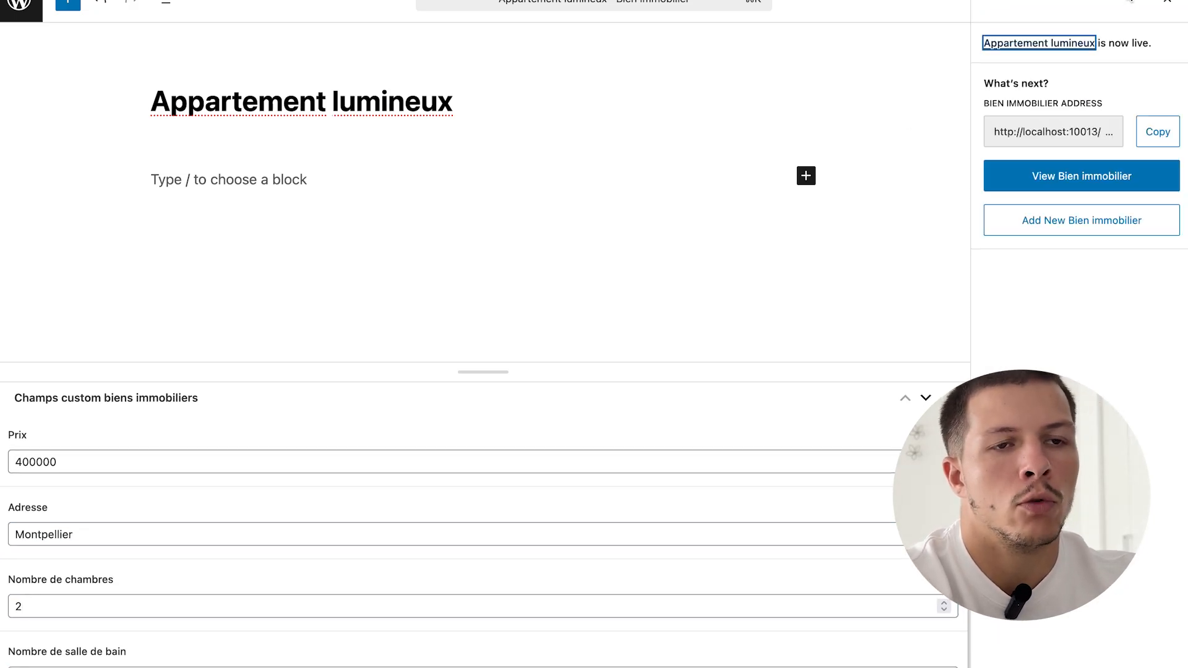
pyautogui.click(1173, 41)
pyautogui.click(1080, 122)
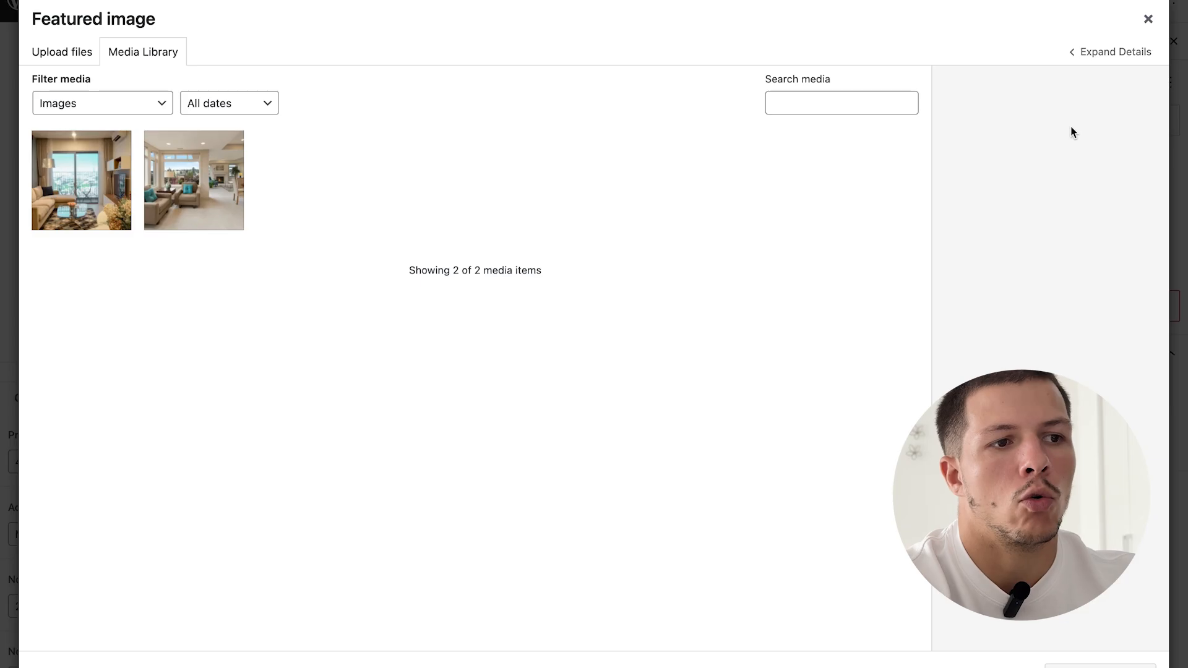
pyautogui.click(217, 188)
pyautogui.click(1101, 666)
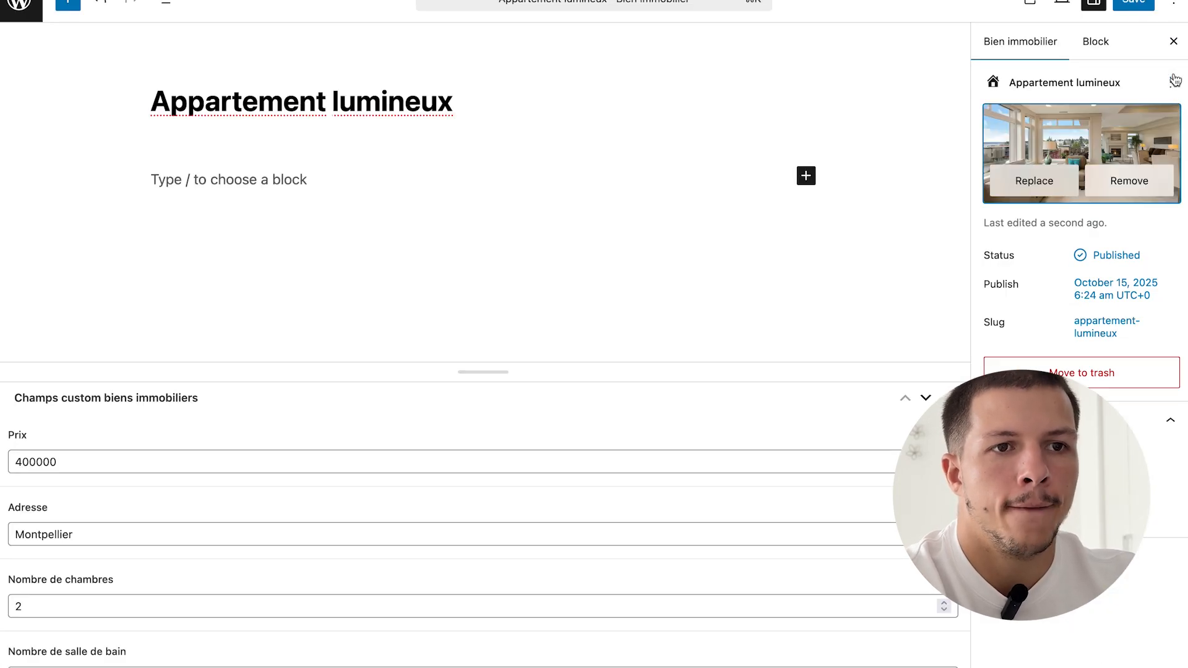
pyautogui.click(28, 9)
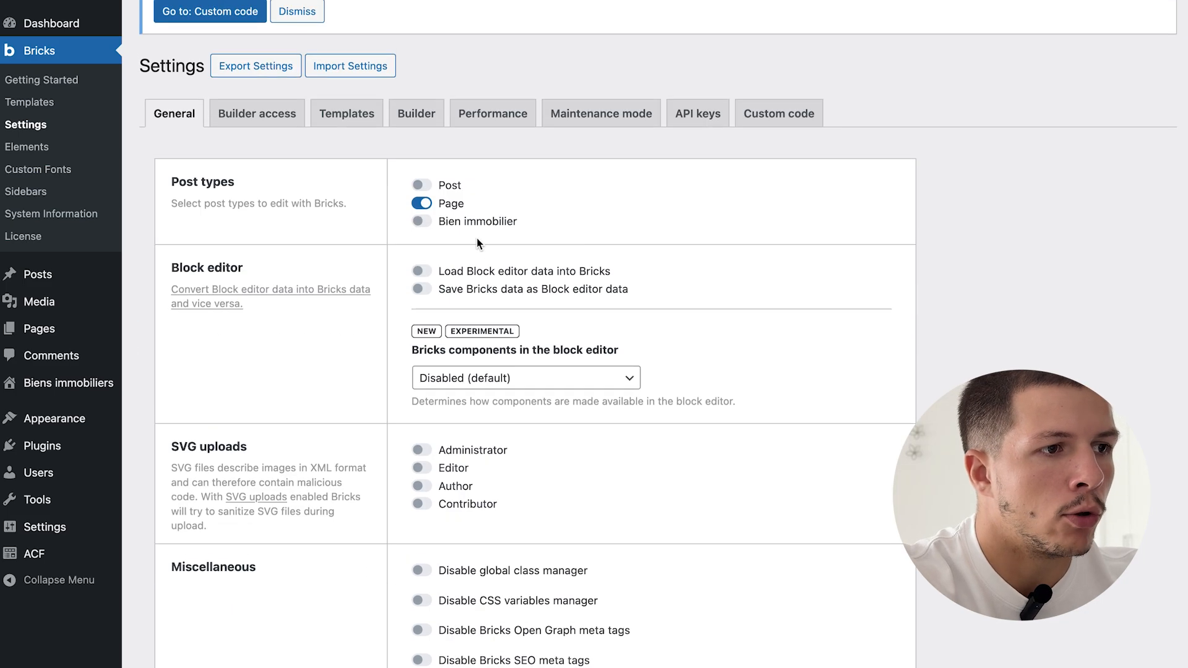
# - Switch on Administrator SVG uploads, Custom breakpoints and query sort/filter/live search, then save the Bricks settings
pyautogui.scroll(-4, 477, 243)
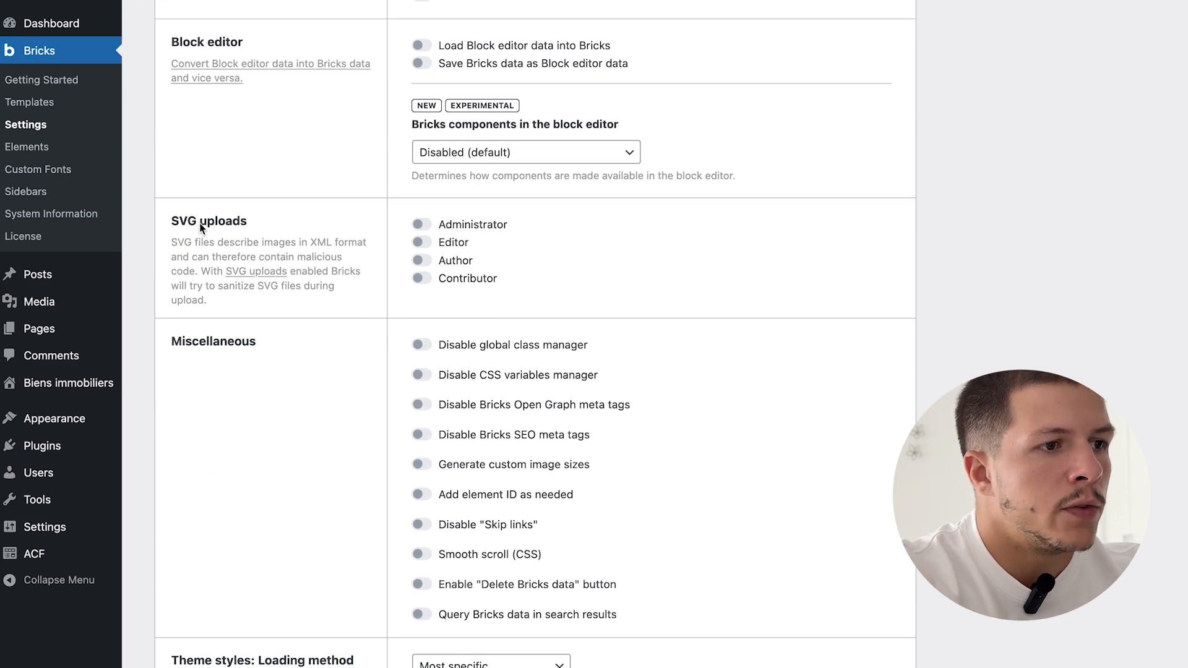
pyautogui.click(422, 226)
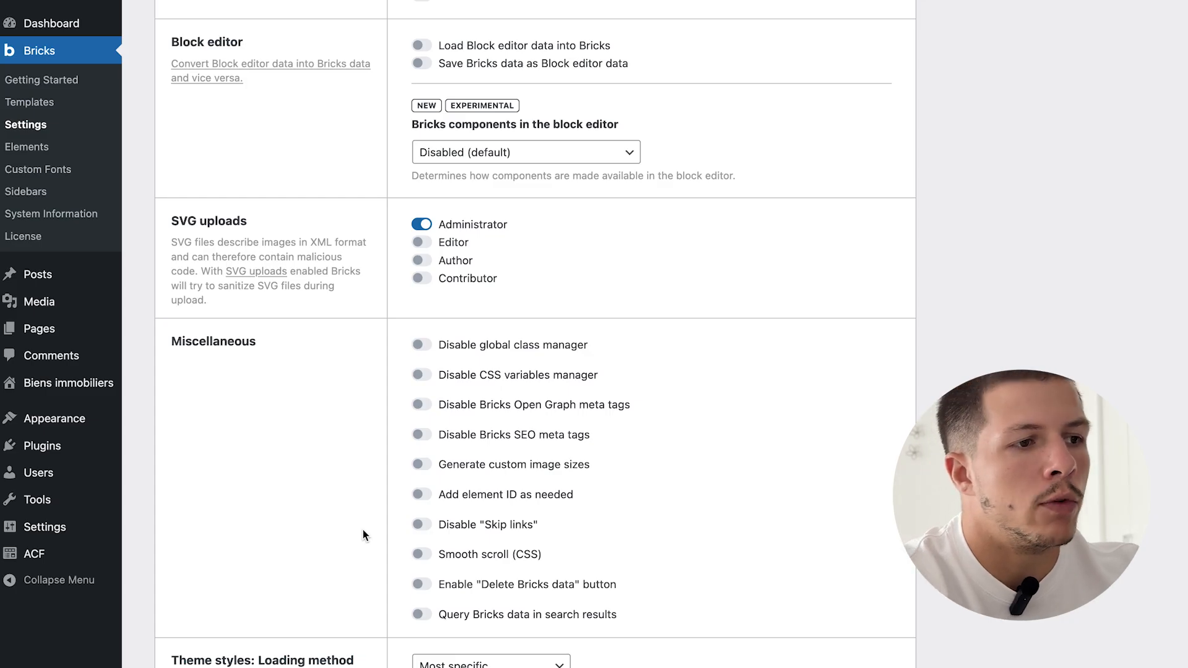
pyautogui.scroll(-4, 364, 535)
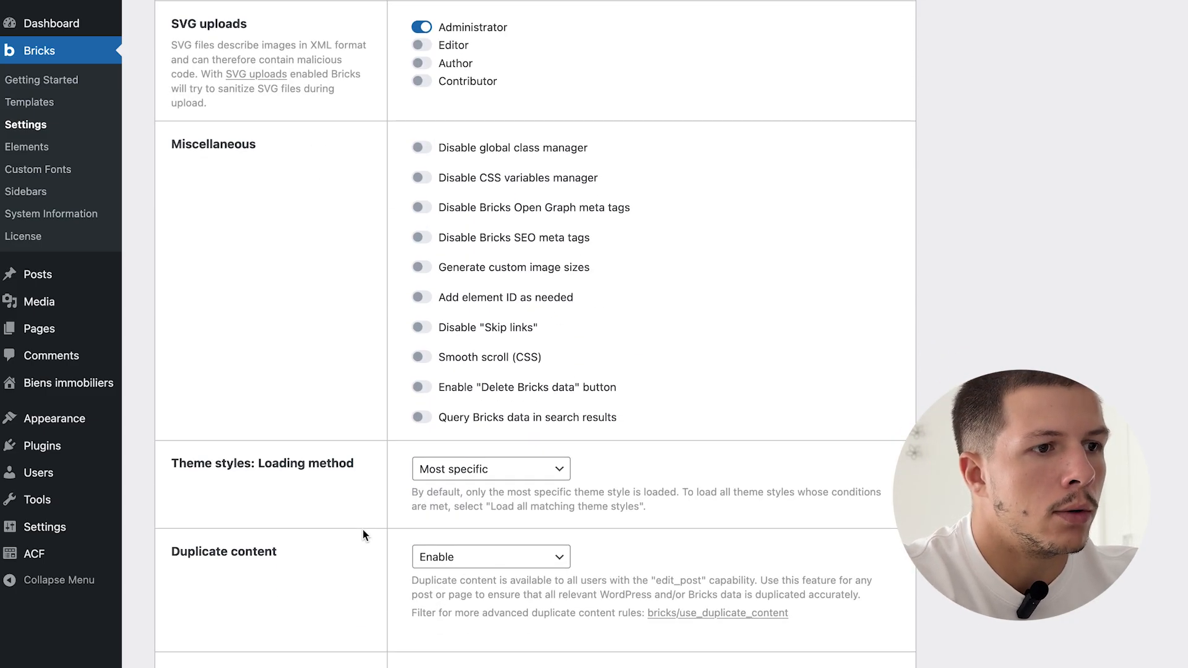
pyautogui.scroll(-4, 364, 535)
pyautogui.scroll(-8, 363, 530)
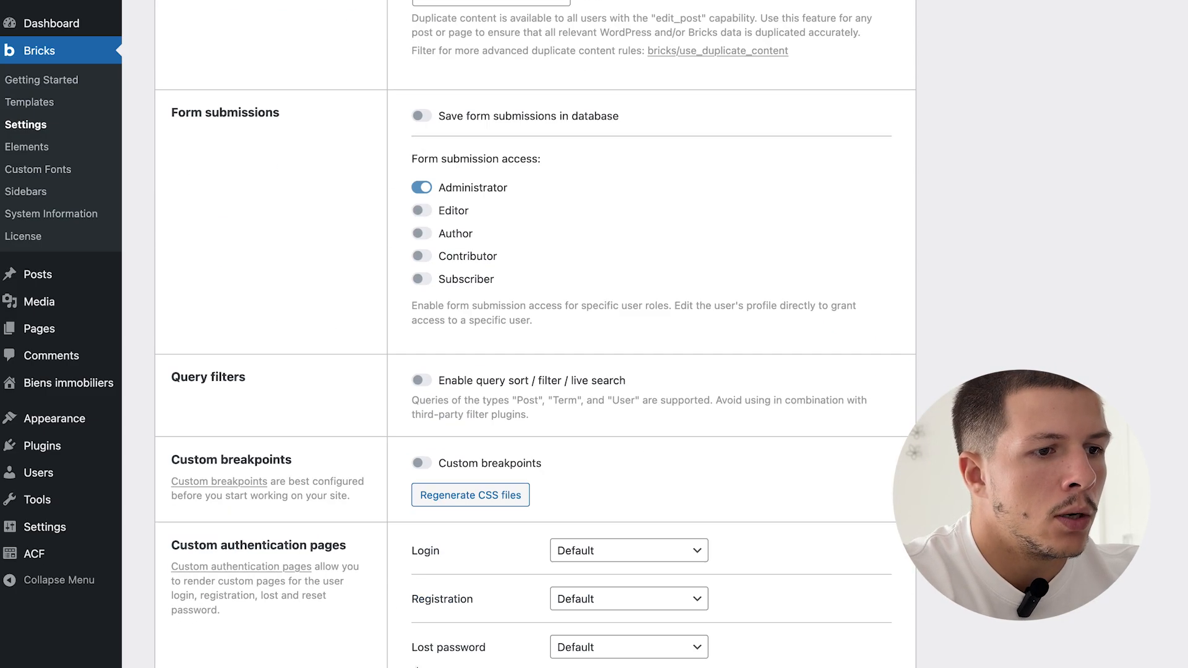
pyautogui.click(422, 387)
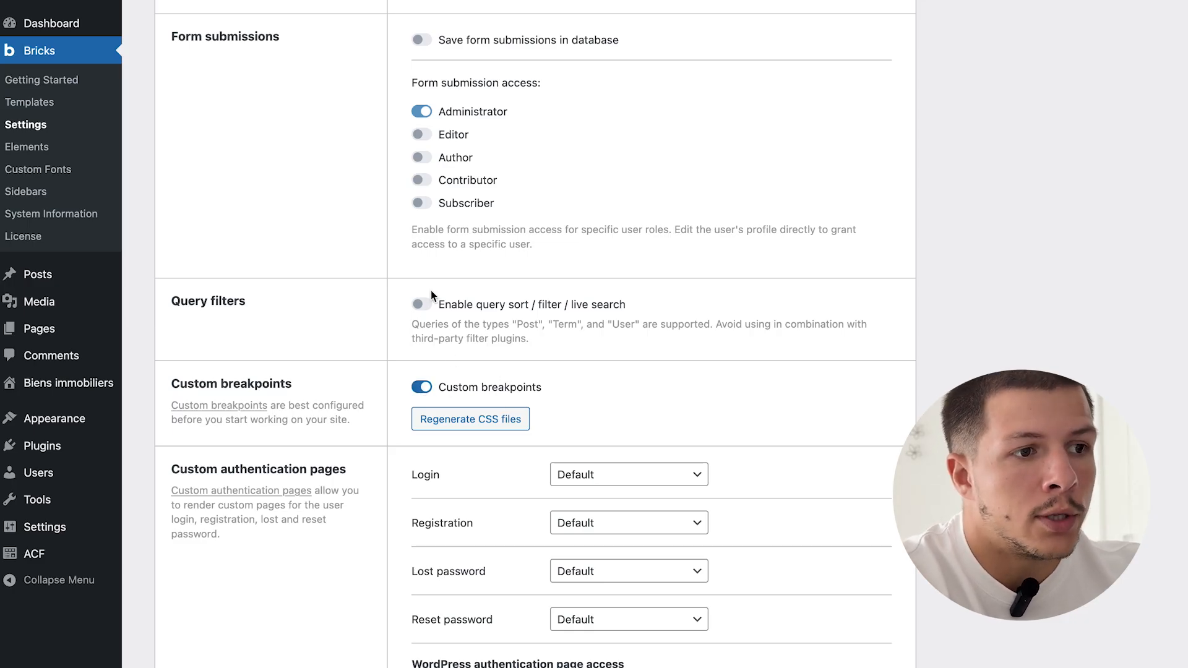
pyautogui.click(423, 307)
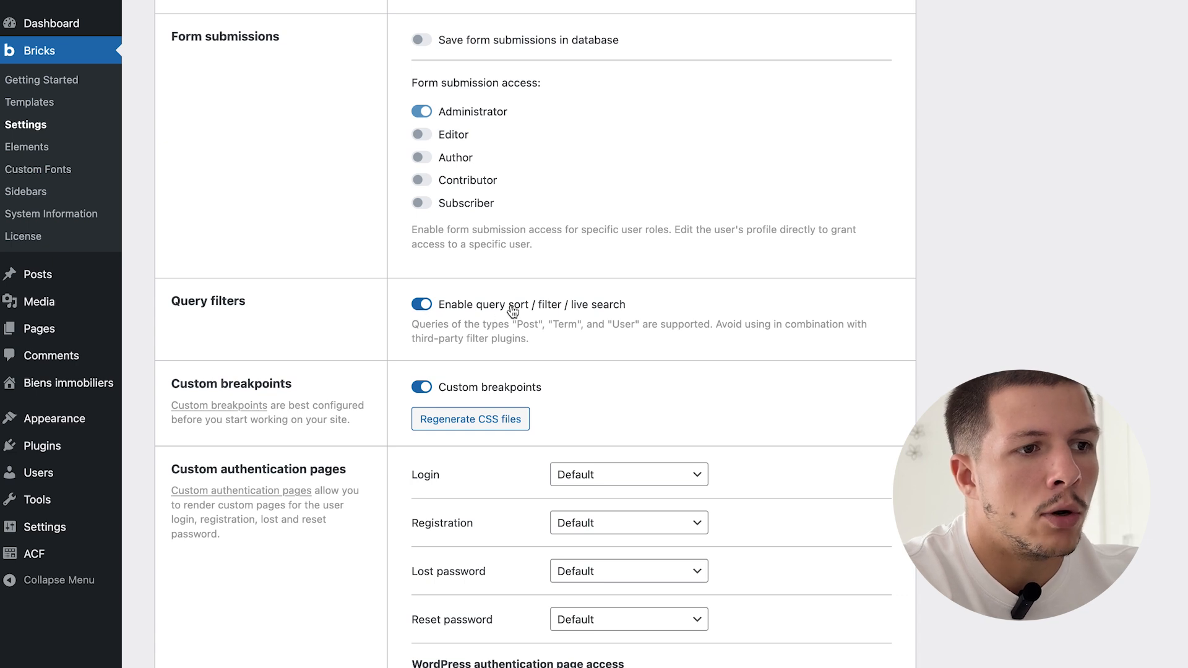
pyautogui.scroll(-3, 331, 384)
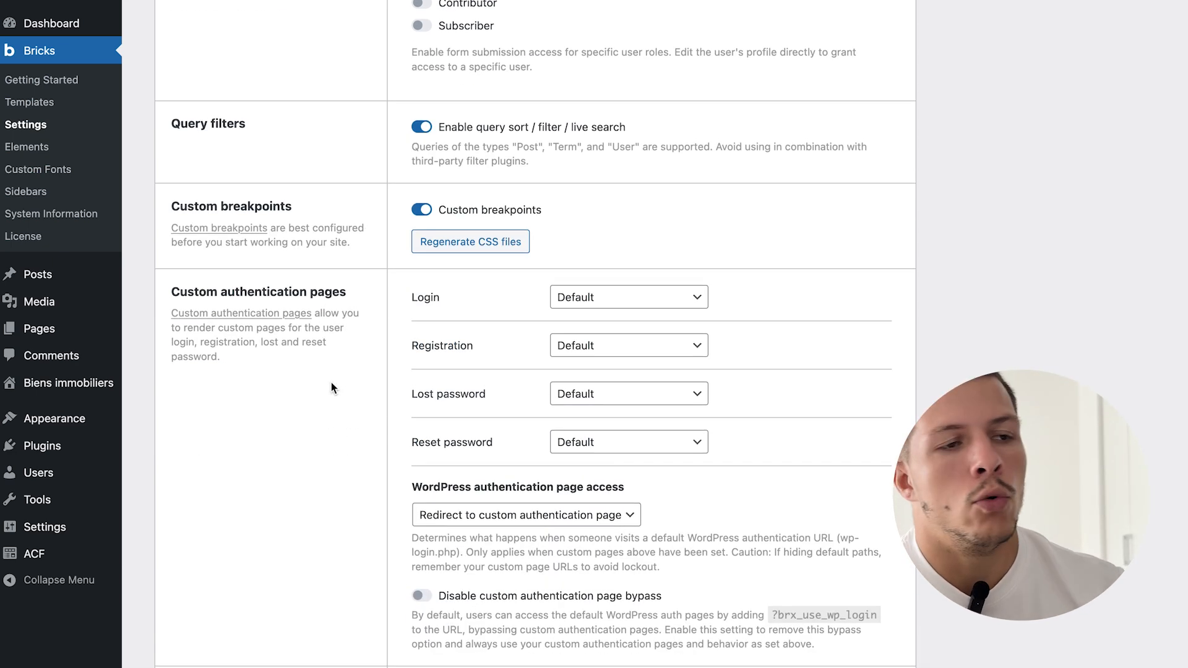
pyautogui.scroll(3, 332, 383)
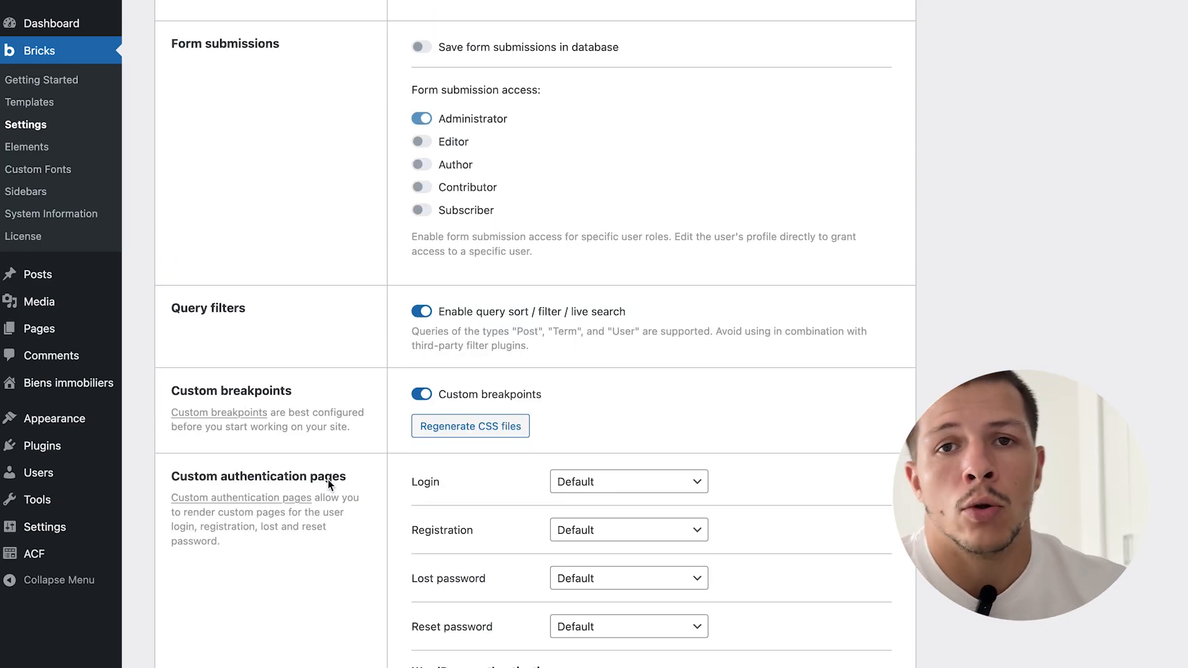
pyautogui.scroll(-5, 328, 481)
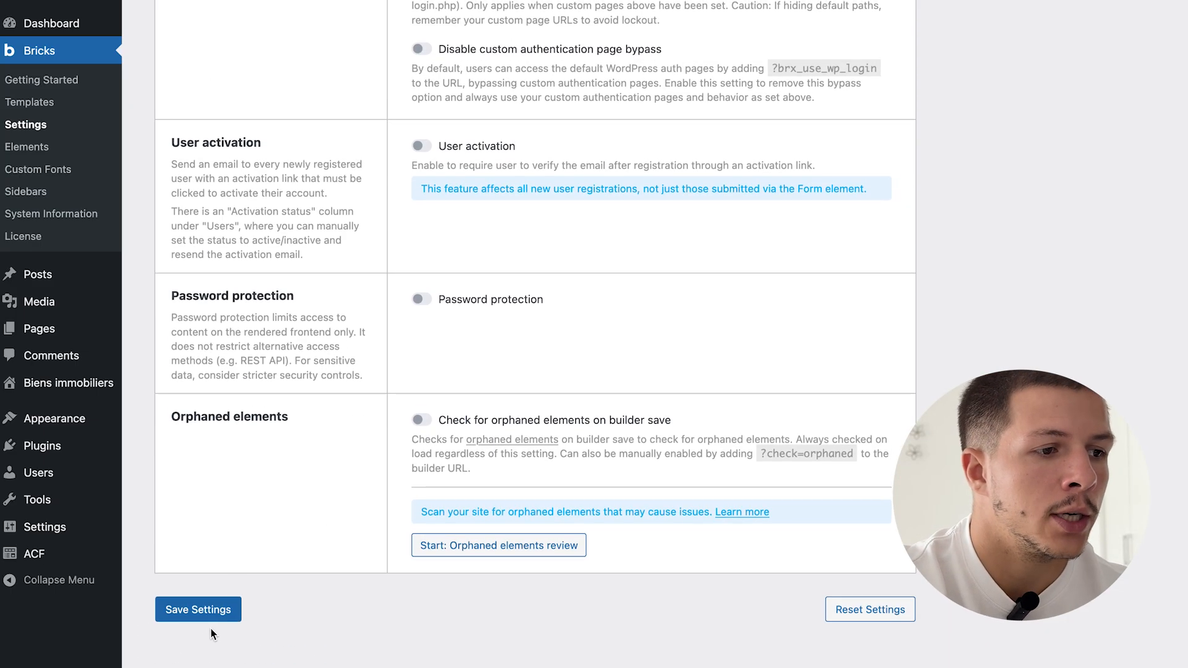
pyautogui.click(210, 616)
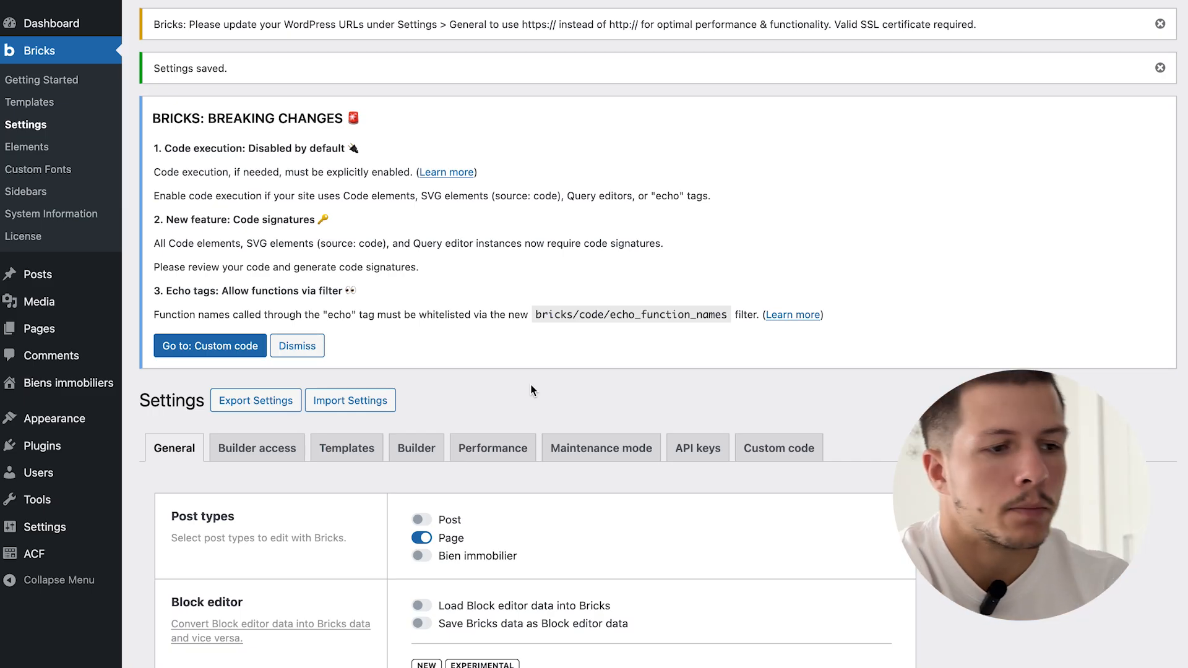
# - Enable Custom fields integration for query filters, regenerate the filter index, and save the Bricks settings
pyautogui.scroll(-10, 531, 390)
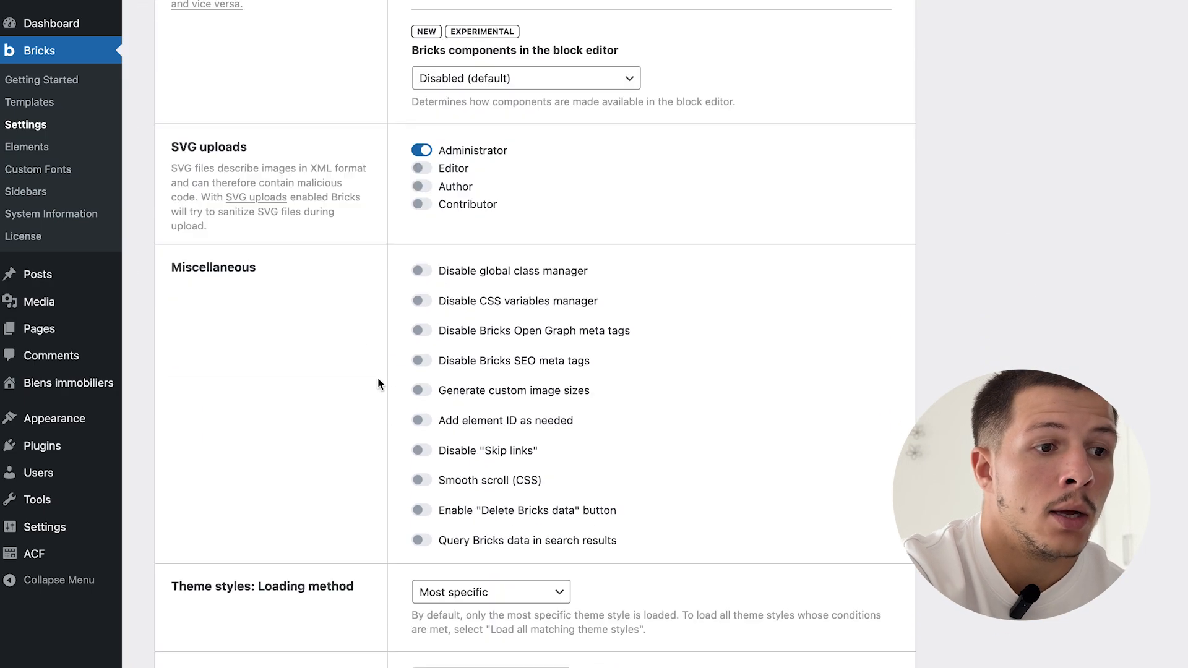
pyautogui.scroll(-13, 378, 378)
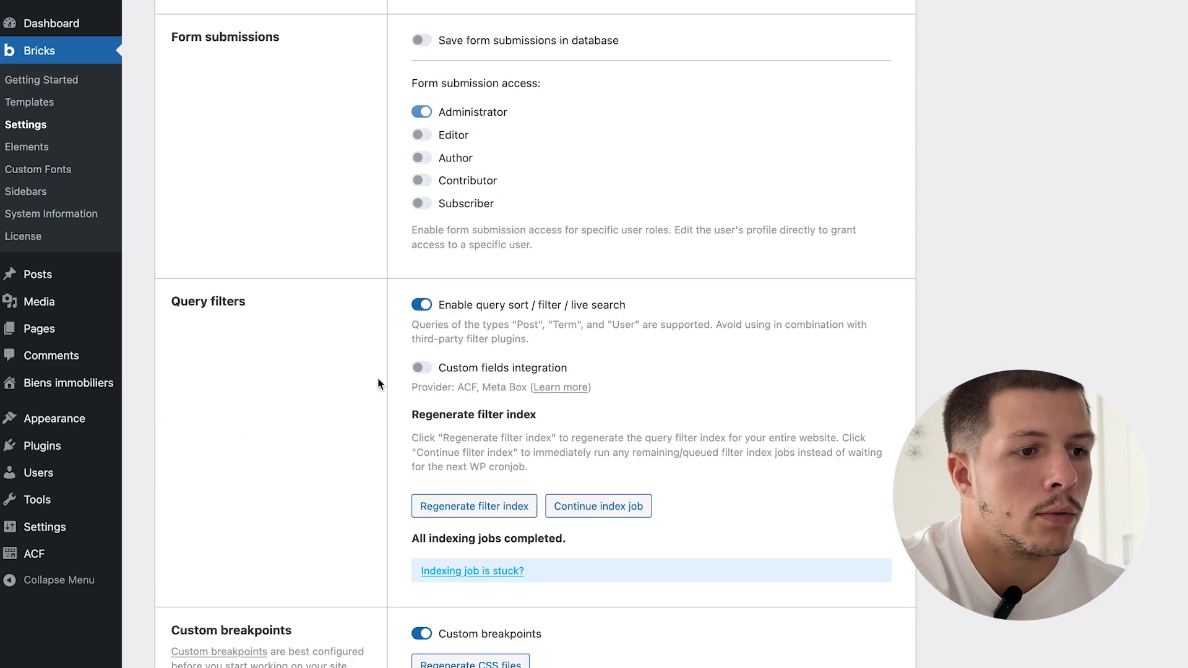
pyautogui.scroll(-1, 380, 385)
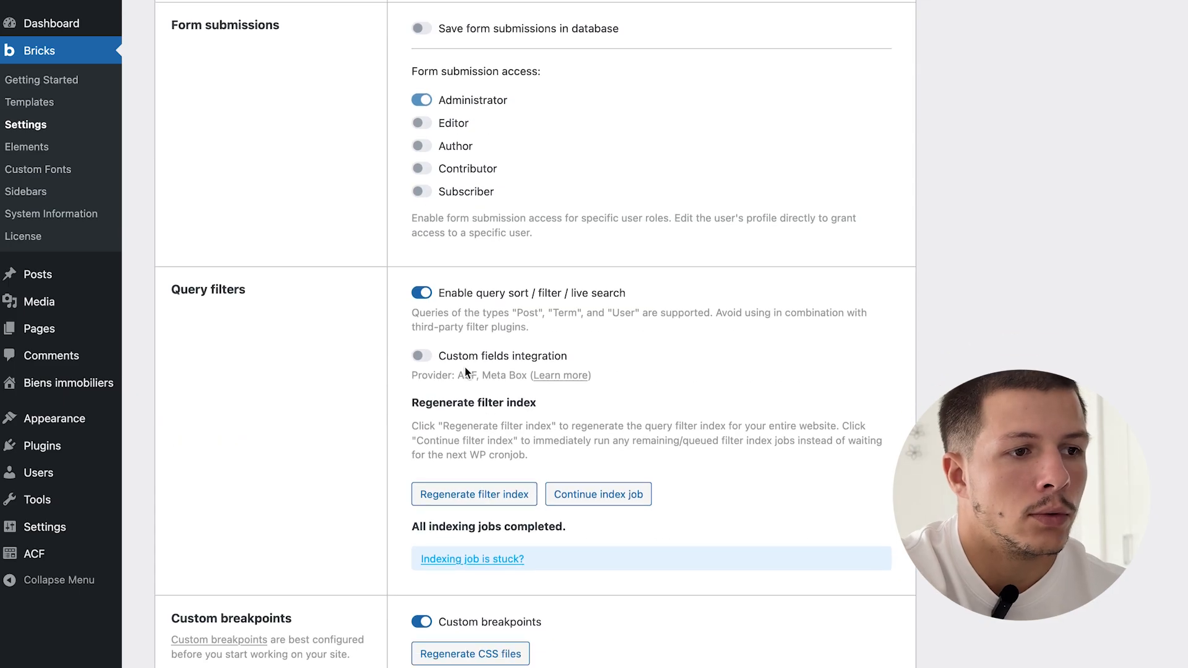
pyautogui.click(506, 358)
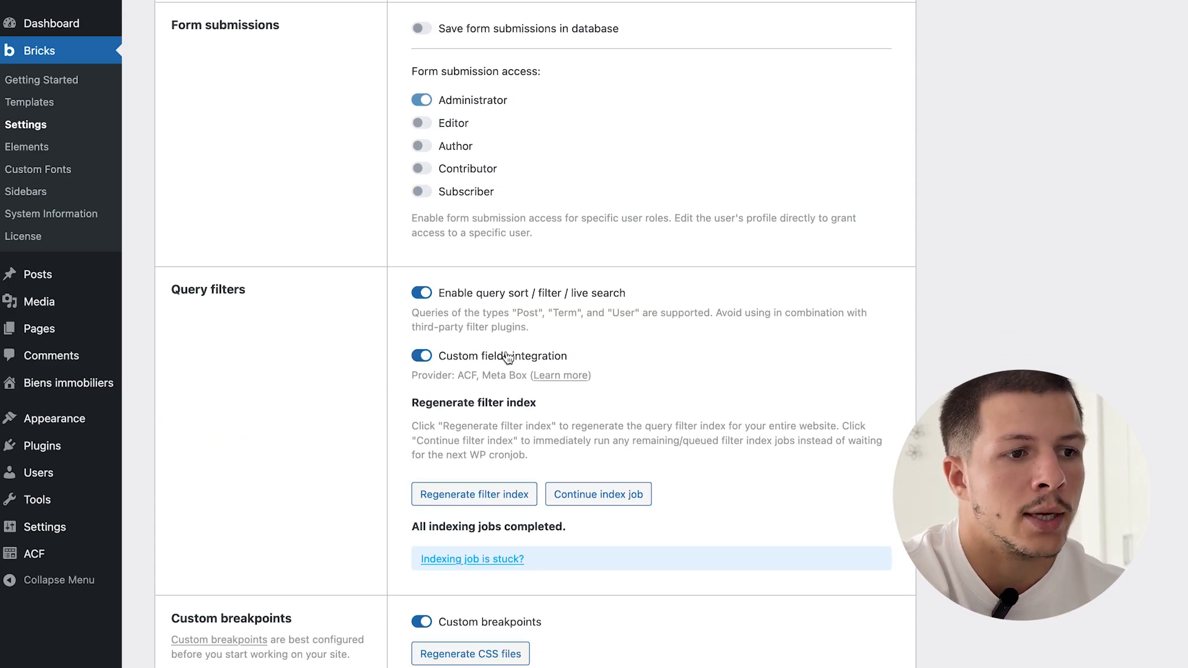
pyautogui.scroll(-2, 418, 486)
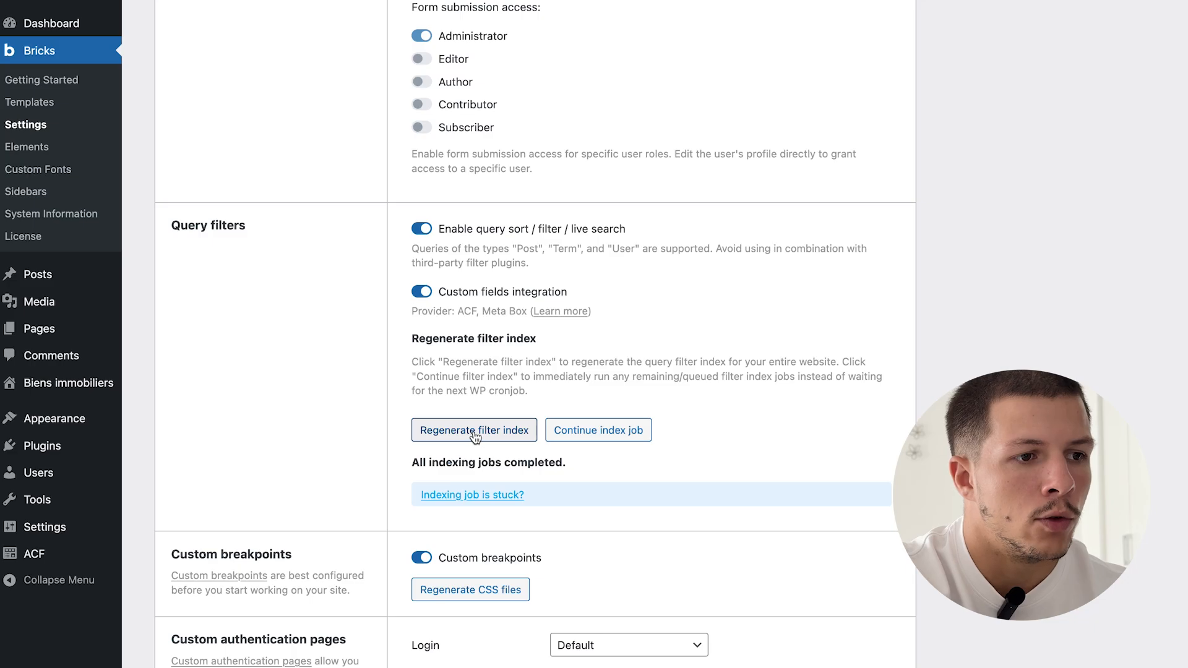
pyautogui.click(474, 437)
pyautogui.click(712, 380)
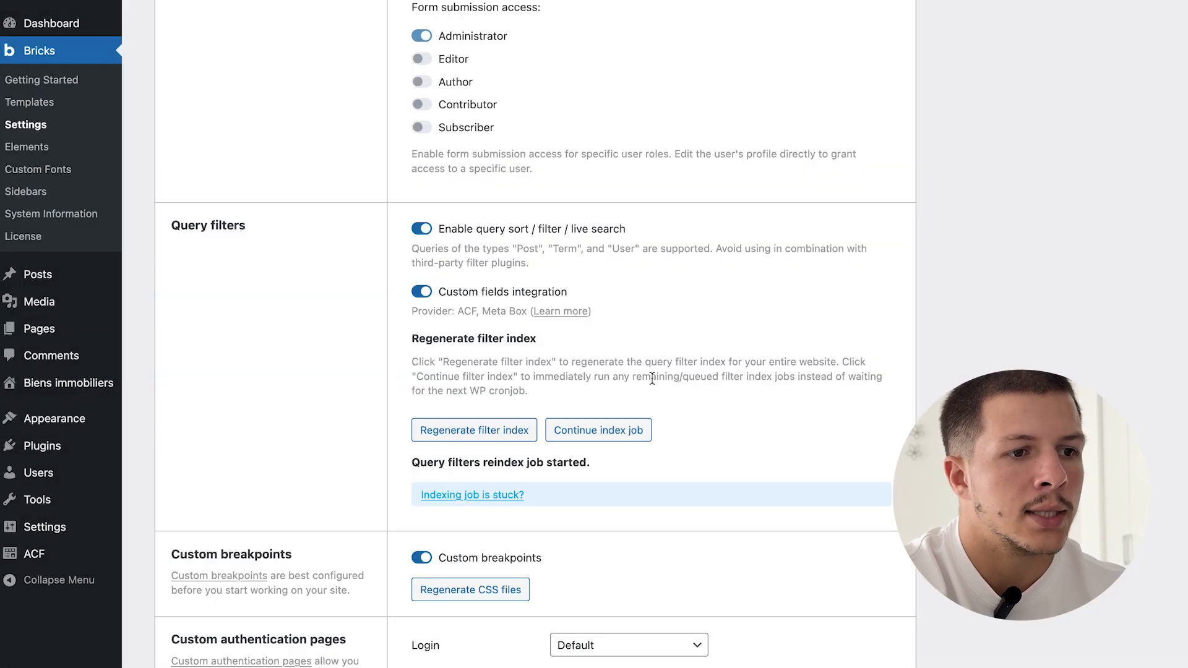
pyautogui.scroll(-10, 346, 427)
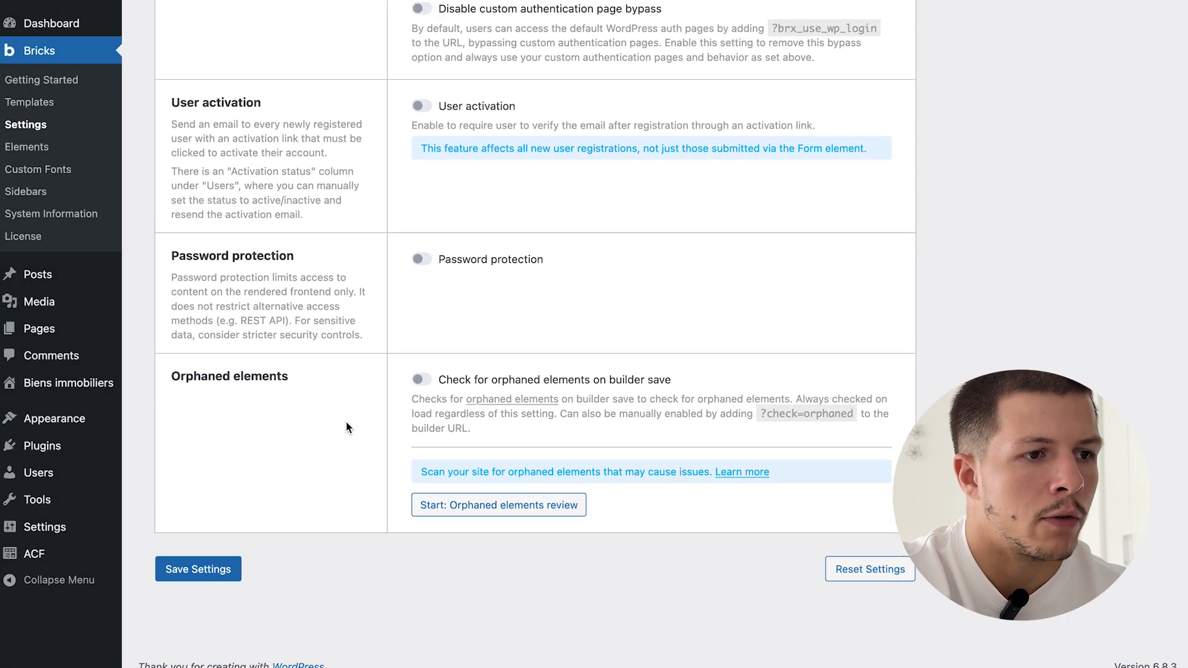
pyautogui.click(199, 607)
pyautogui.scroll(-20, 538, 461)
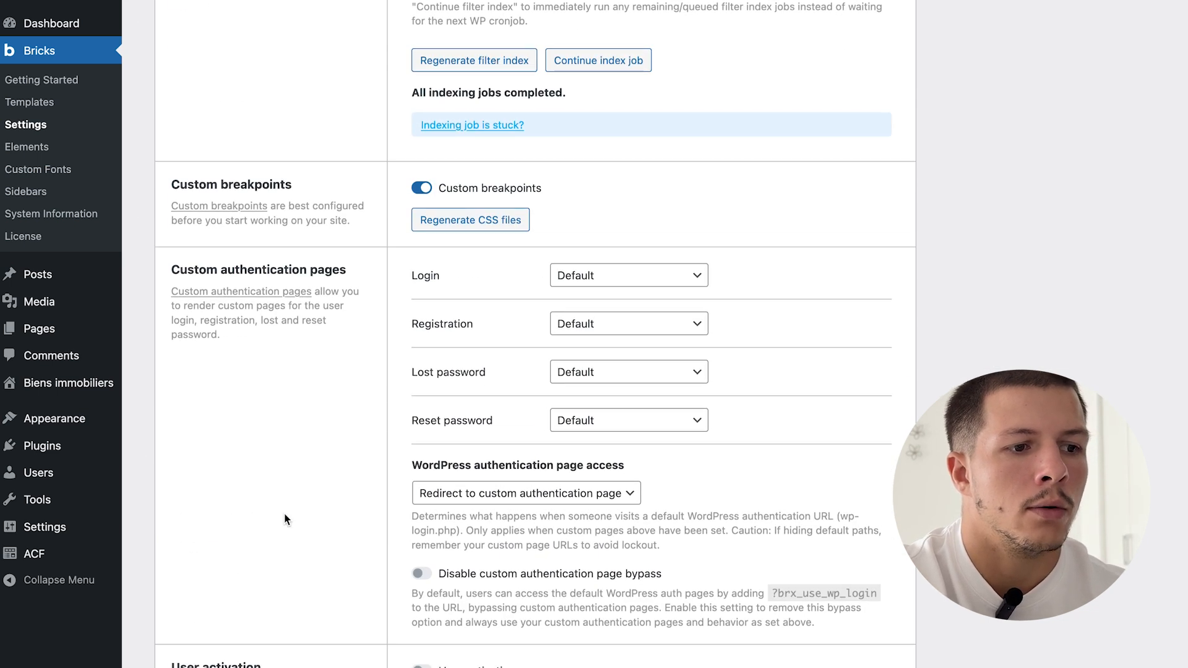
pyautogui.scroll(-3, 284, 513)
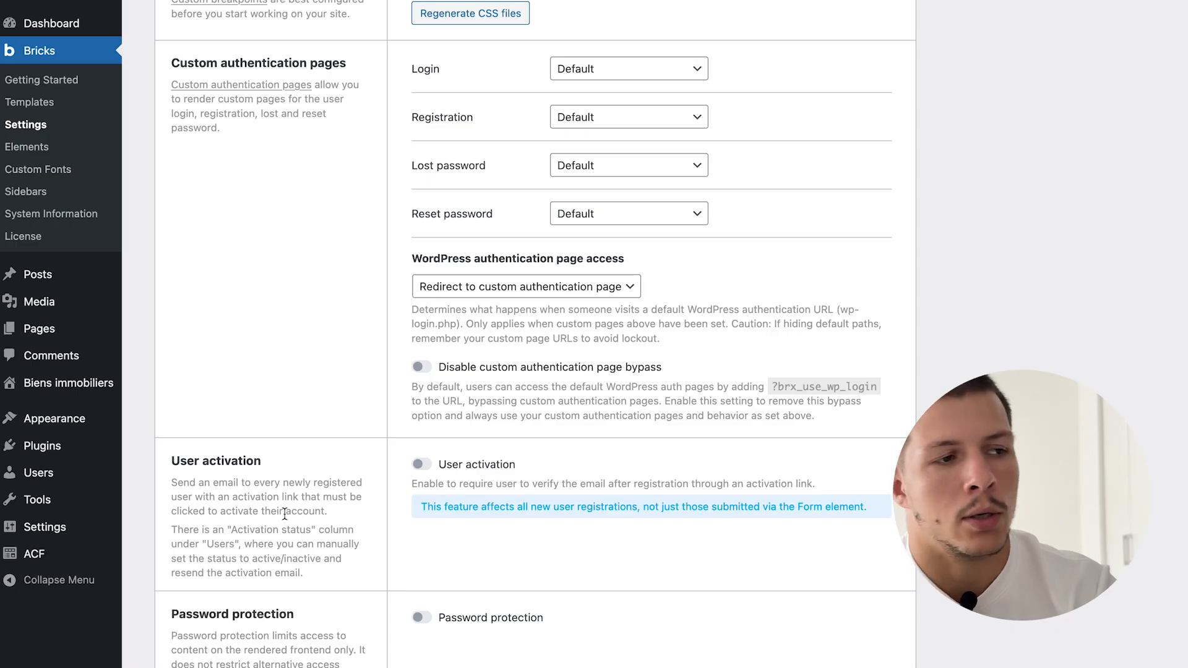
pyautogui.scroll(15, 284, 514)
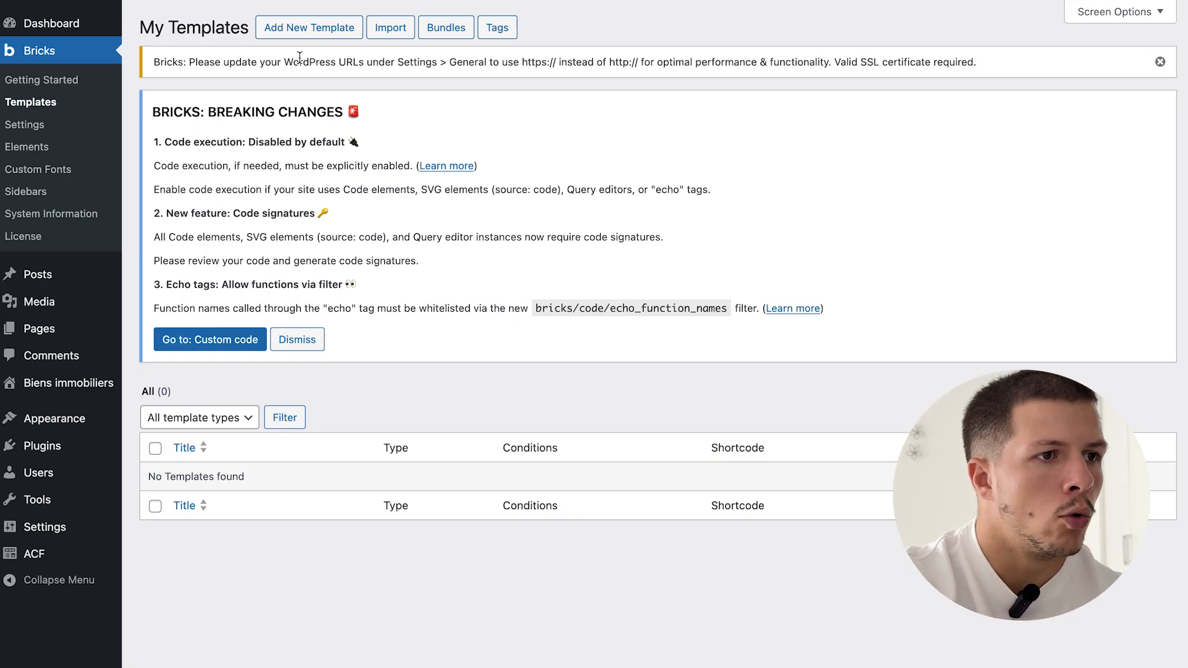
# - Create a Header-type template titled 'Header', publish it, and open it with Bricks
pyautogui.click(335, 28)
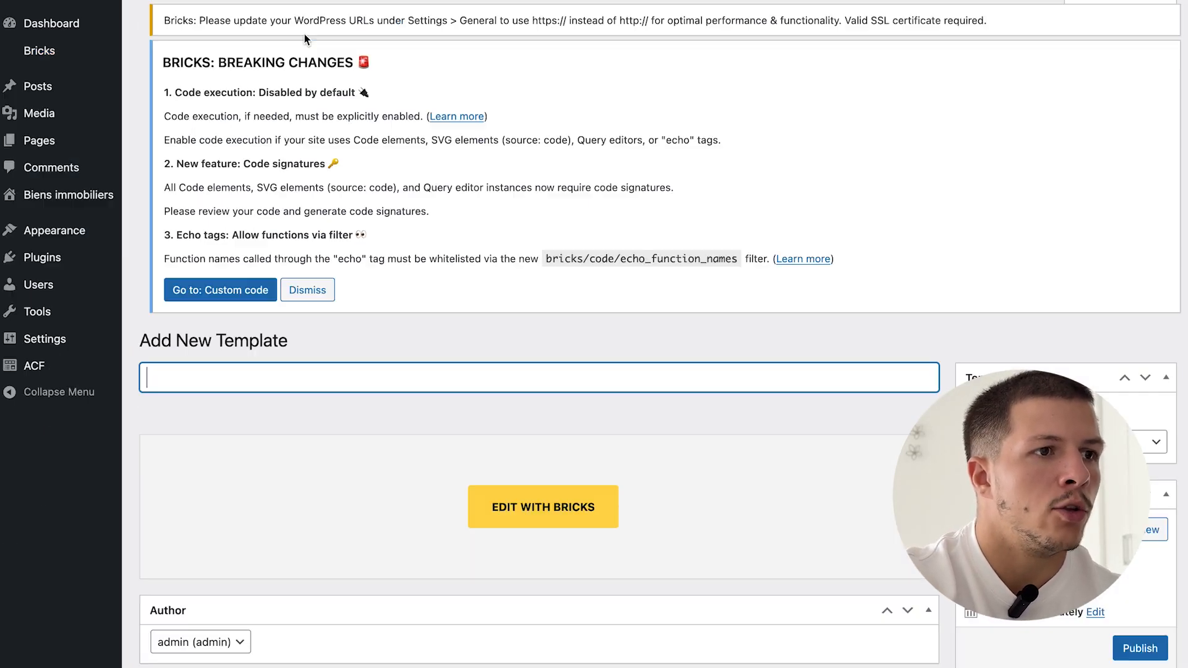
pyautogui.click(1052, 463)
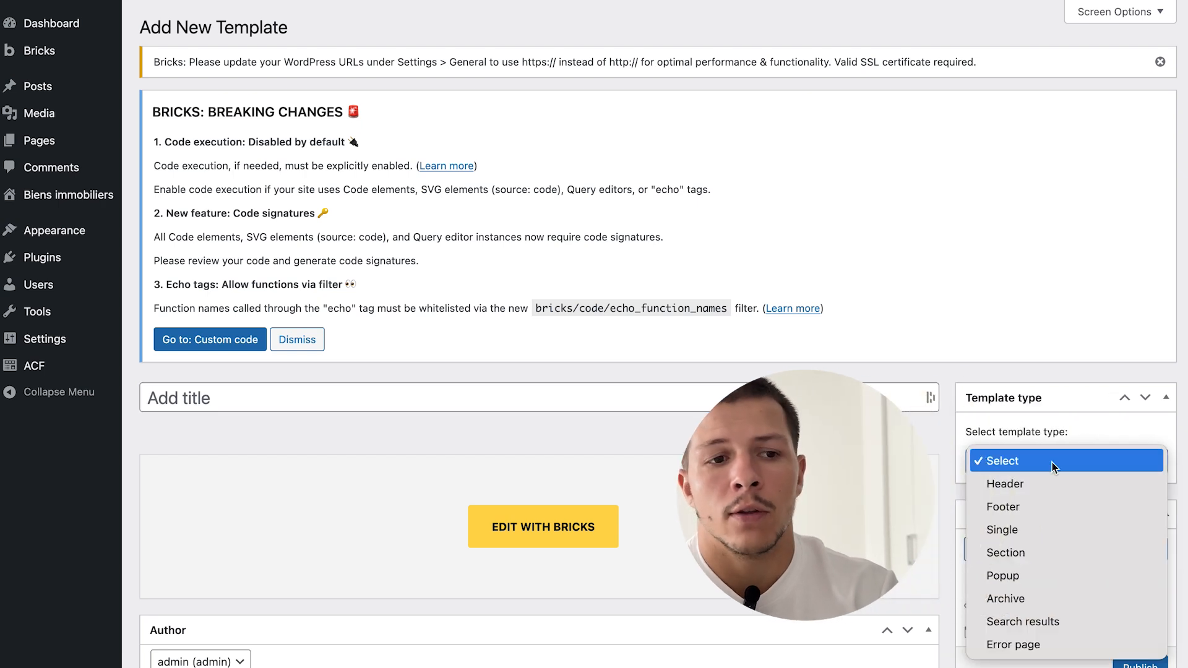
pyautogui.click(1032, 484)
pyautogui.click(705, 391)
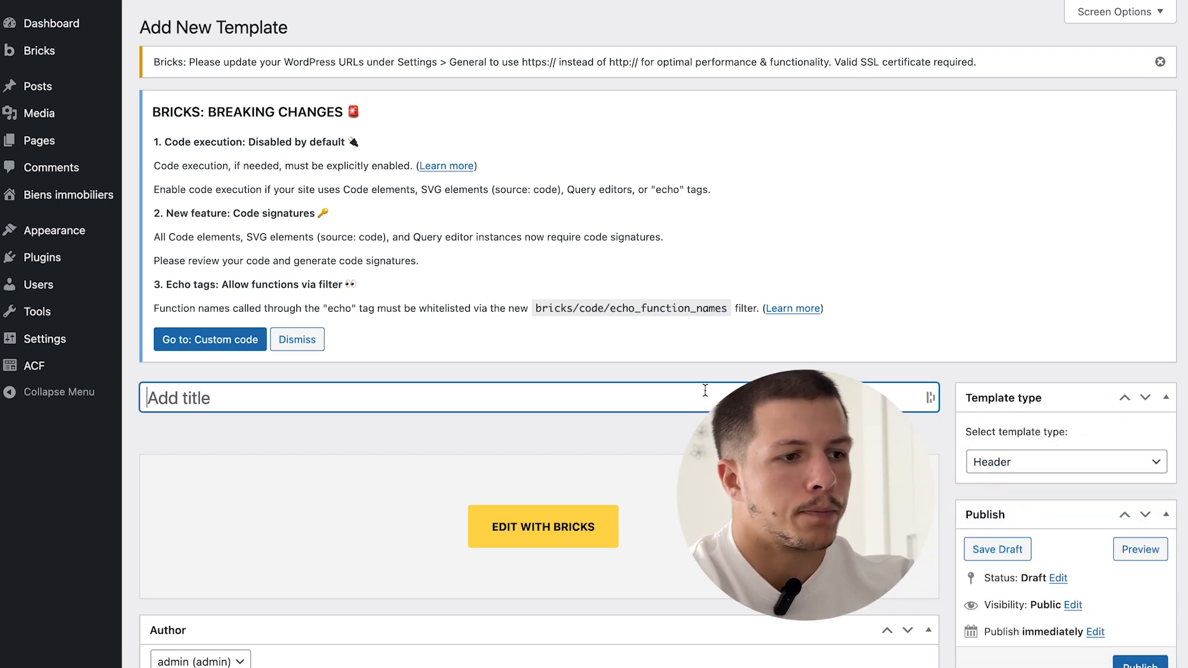
pyautogui.write('Header')
pyautogui.scroll(-3, 706, 390)
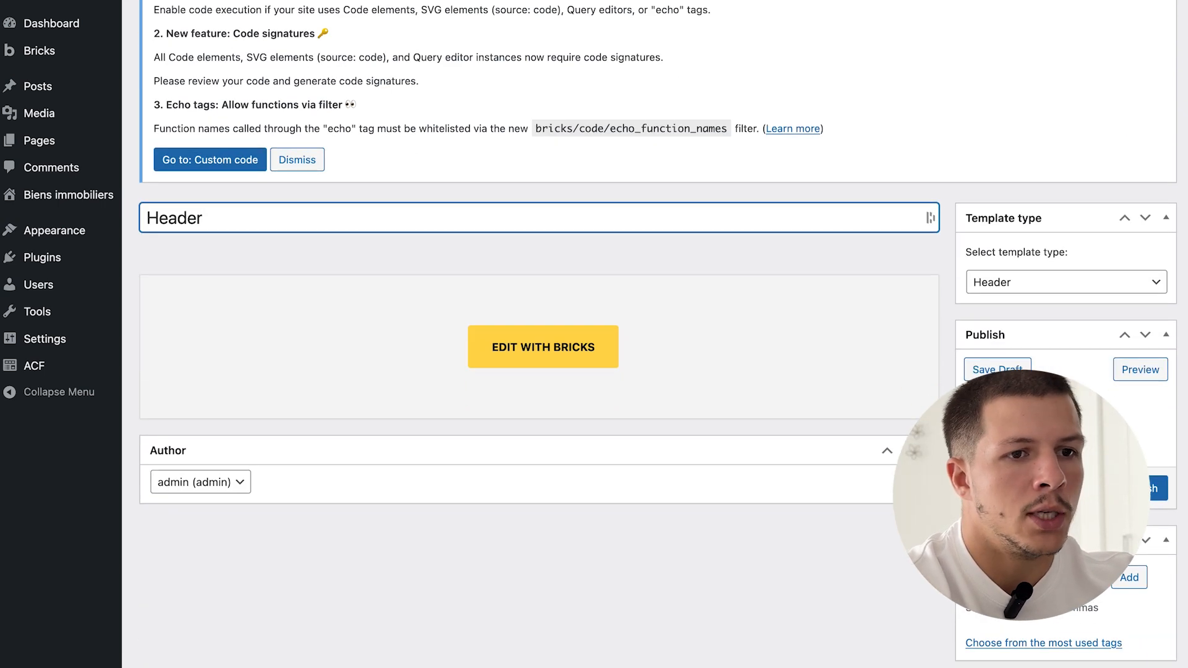
pyautogui.click(1153, 489)
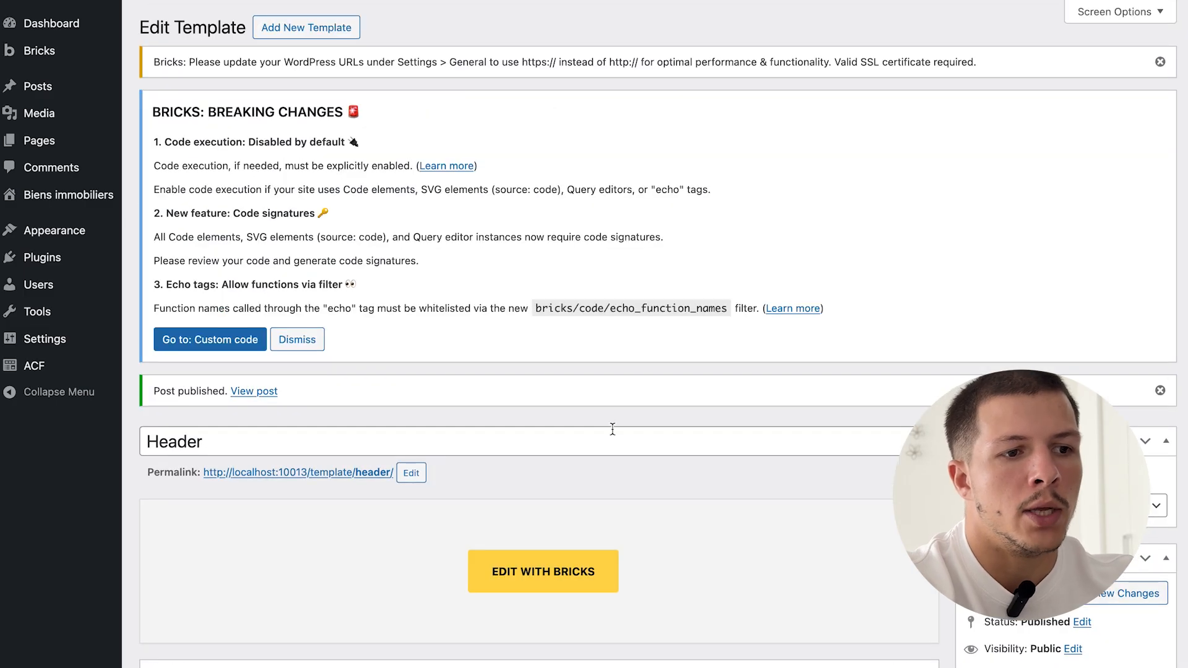
pyautogui.scroll(-2, 613, 429)
pyautogui.click(504, 482)
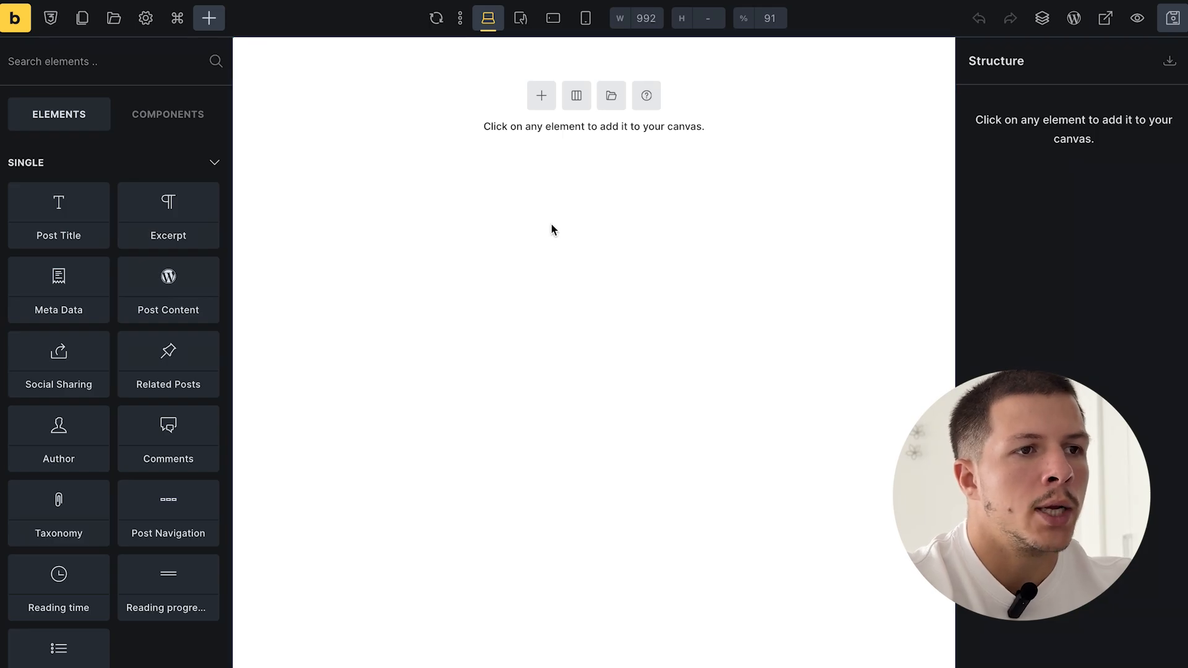
# - In Breakpoints settings, set Mobile portrait as the base breakpoint and close the dialog
pyautogui.click(461, 19)
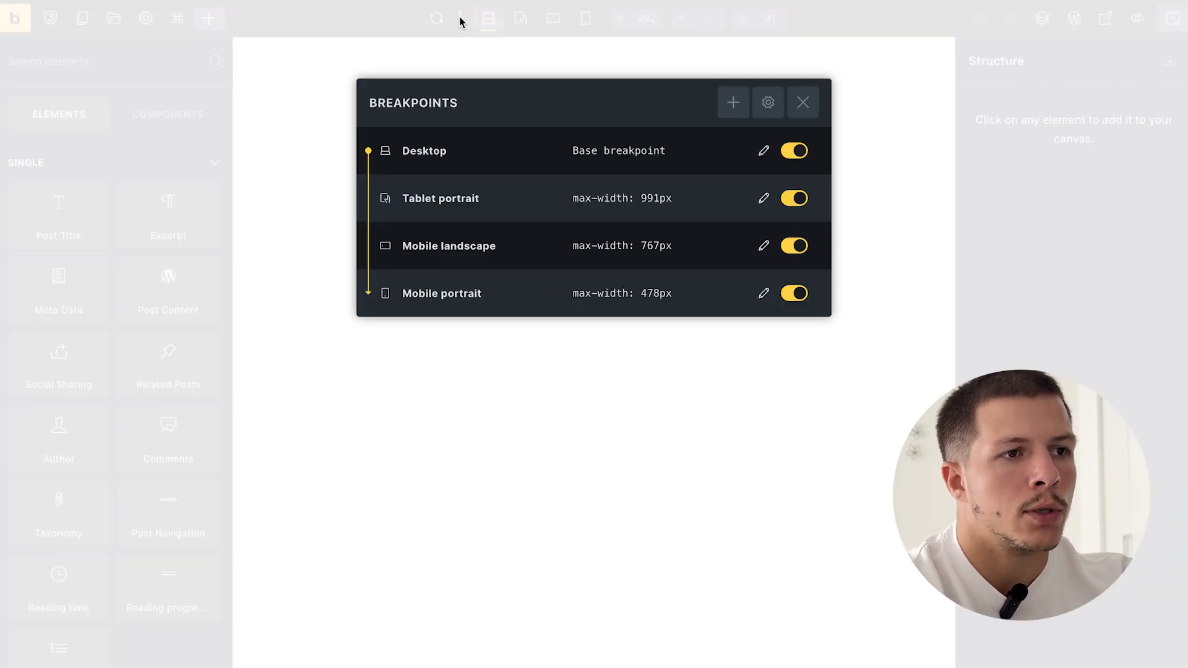
pyautogui.moveTo(573, 151); pyautogui.dragTo(688, 158)
pyautogui.click(686, 154)
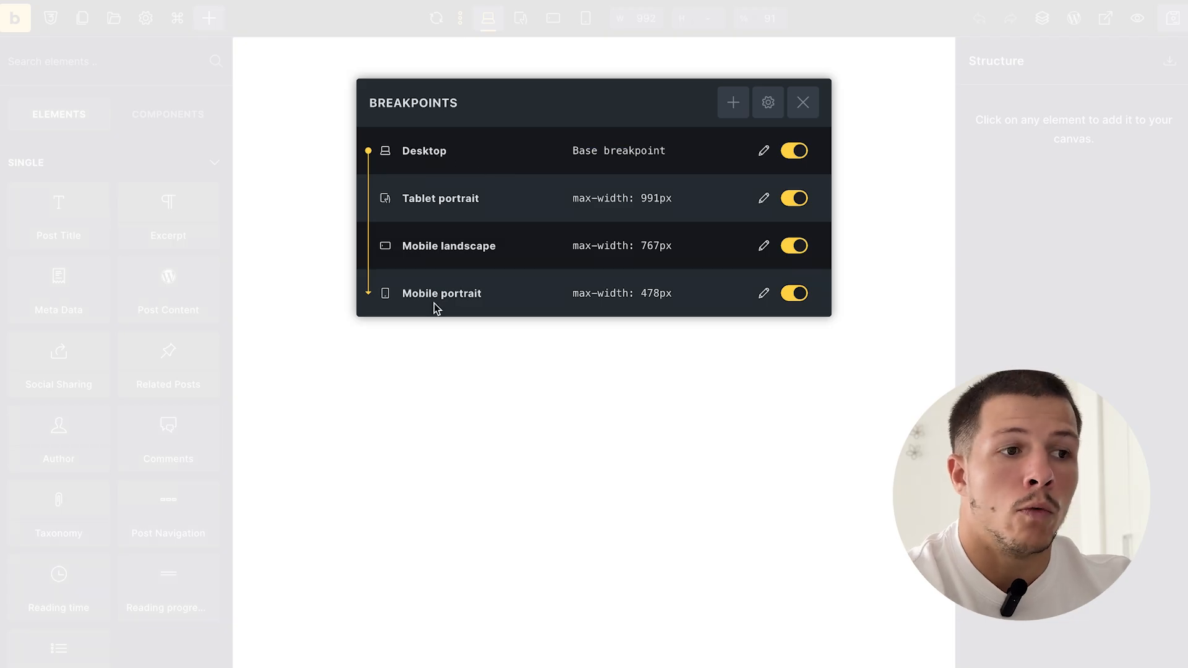
pyautogui.click(764, 301)
pyautogui.click(520, 329)
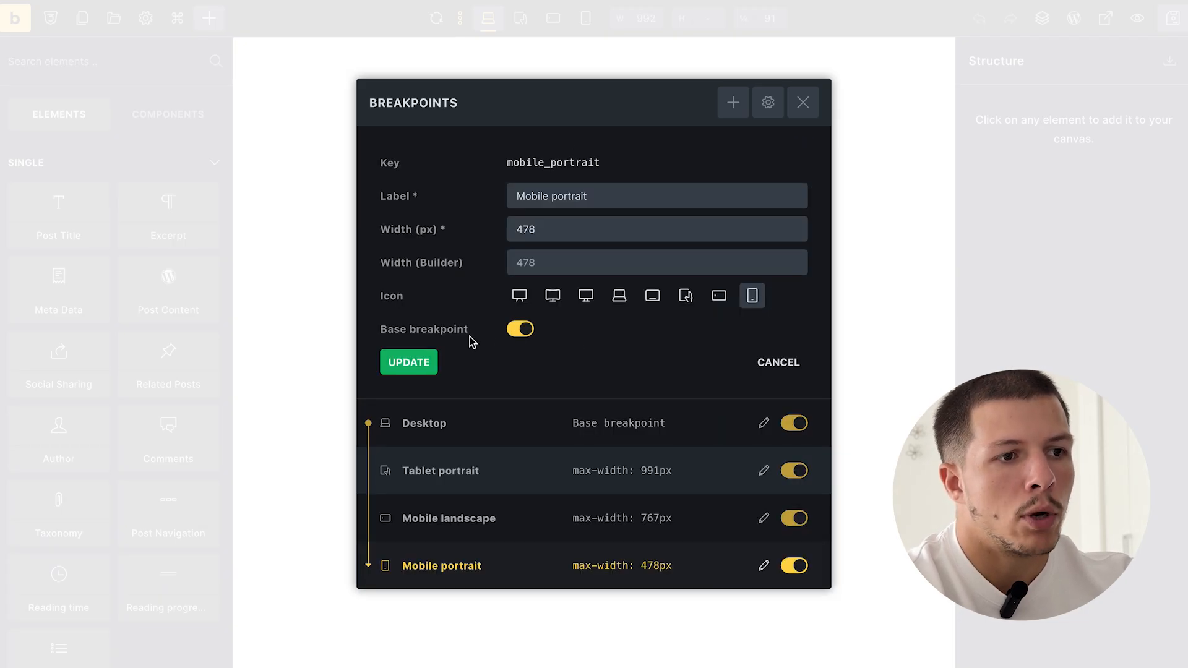
pyautogui.click(418, 369)
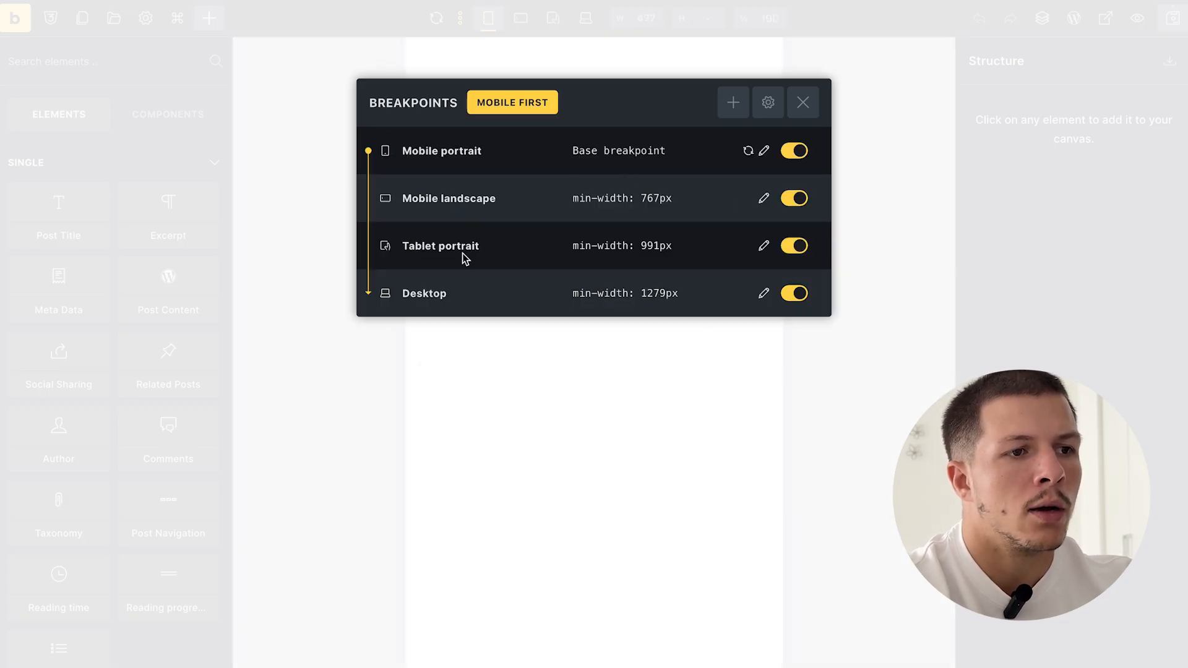
pyautogui.click(803, 103)
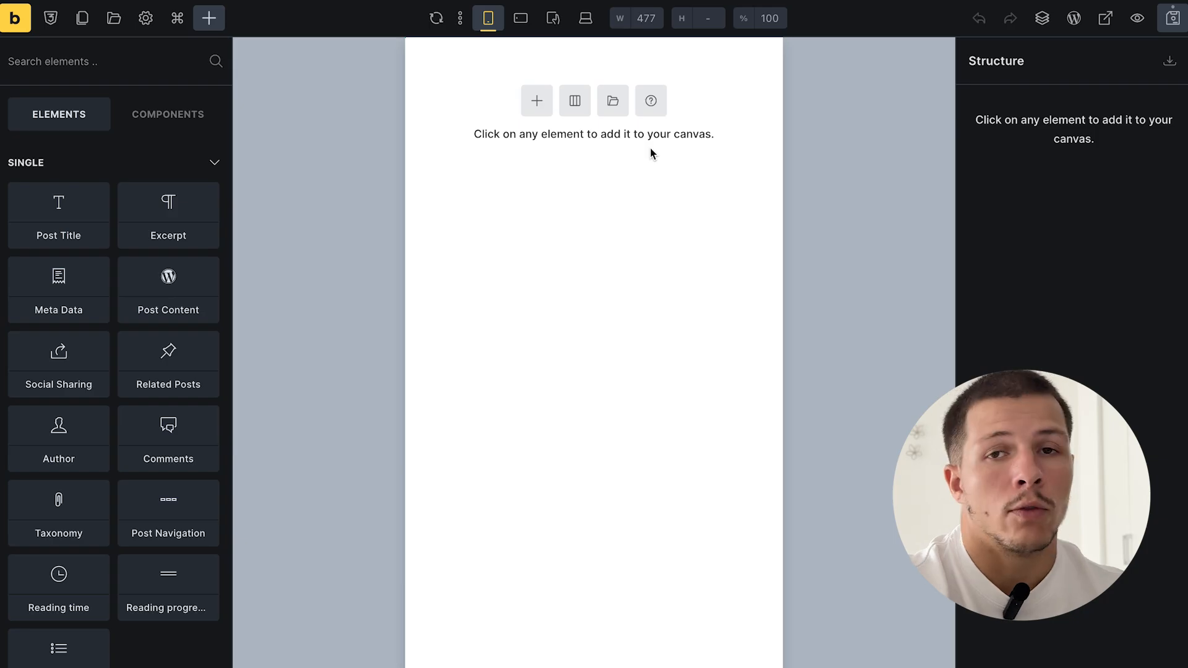
# - Add a theme style named 'site immobilier' and check its conditions cover the entire website
pyautogui.click(146, 20)
pyautogui.click(118, 113)
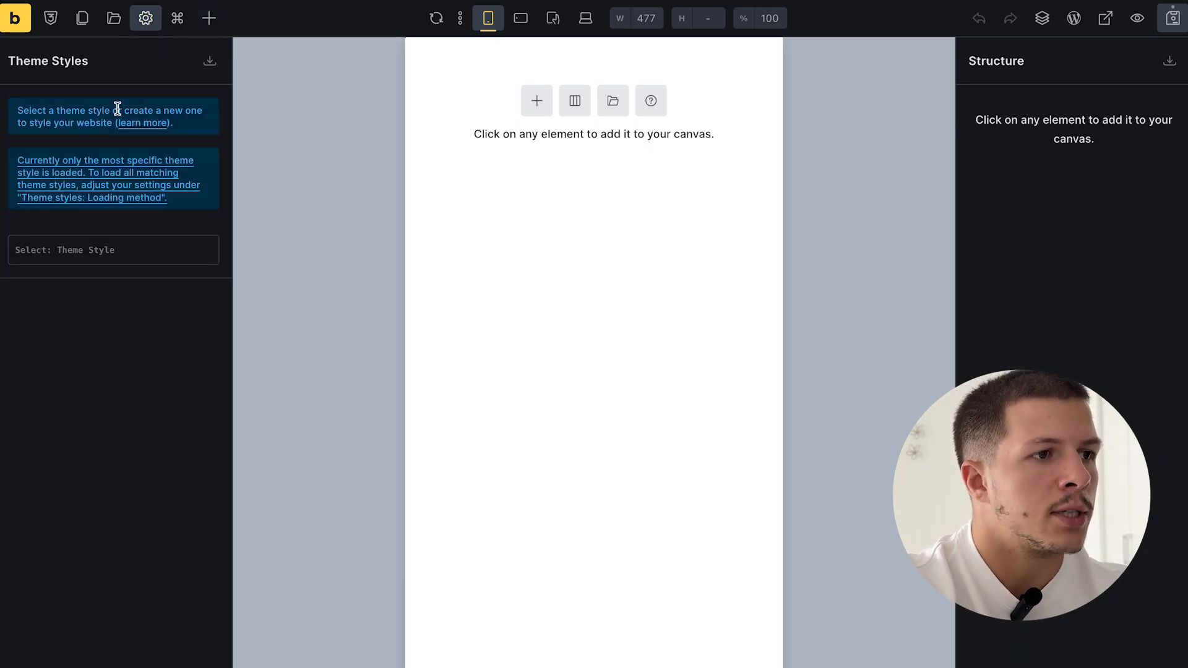
pyautogui.click(93, 253)
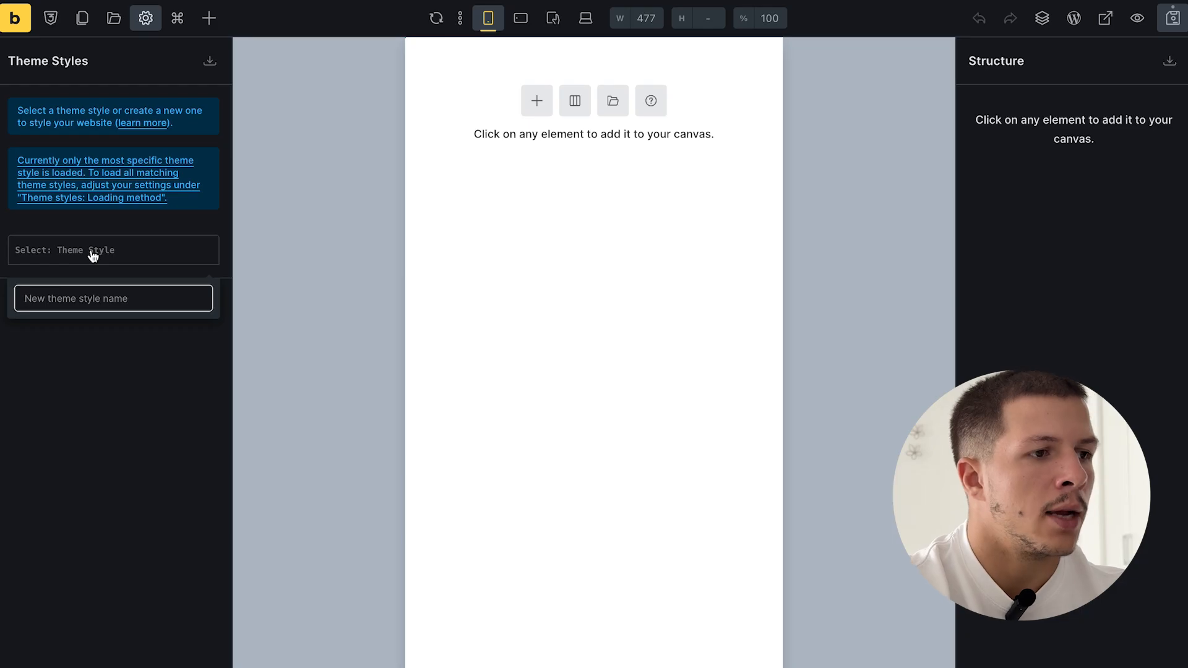
pyautogui.write('site imm')
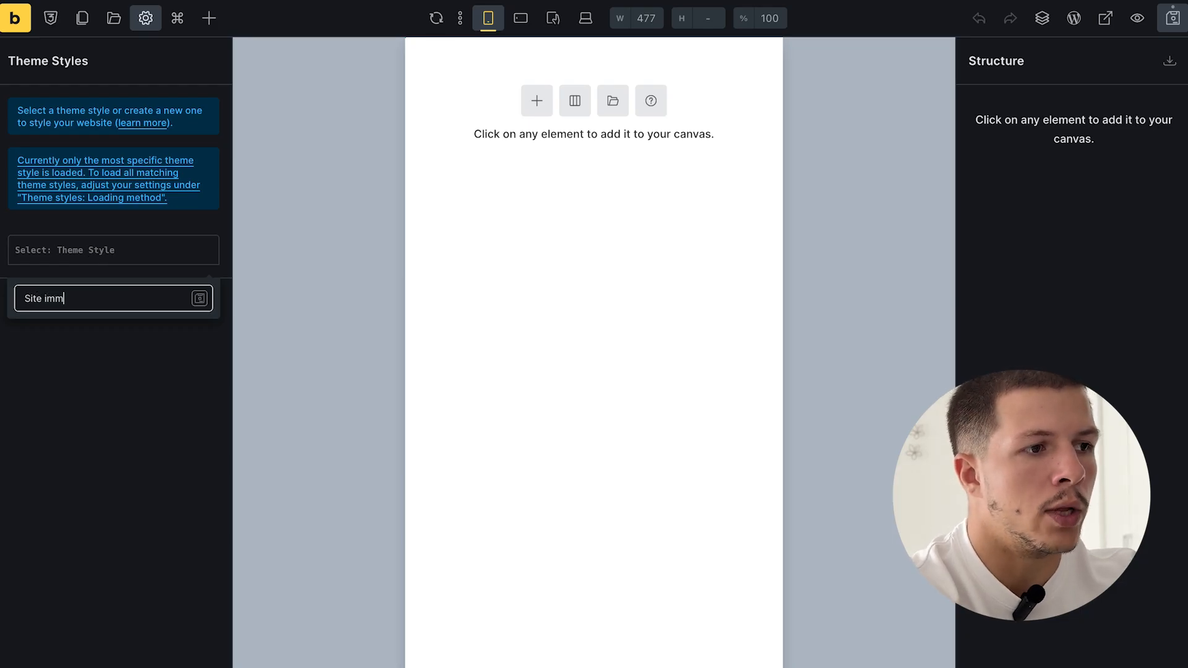
pyautogui.write('obilier')
pyautogui.press('Return')
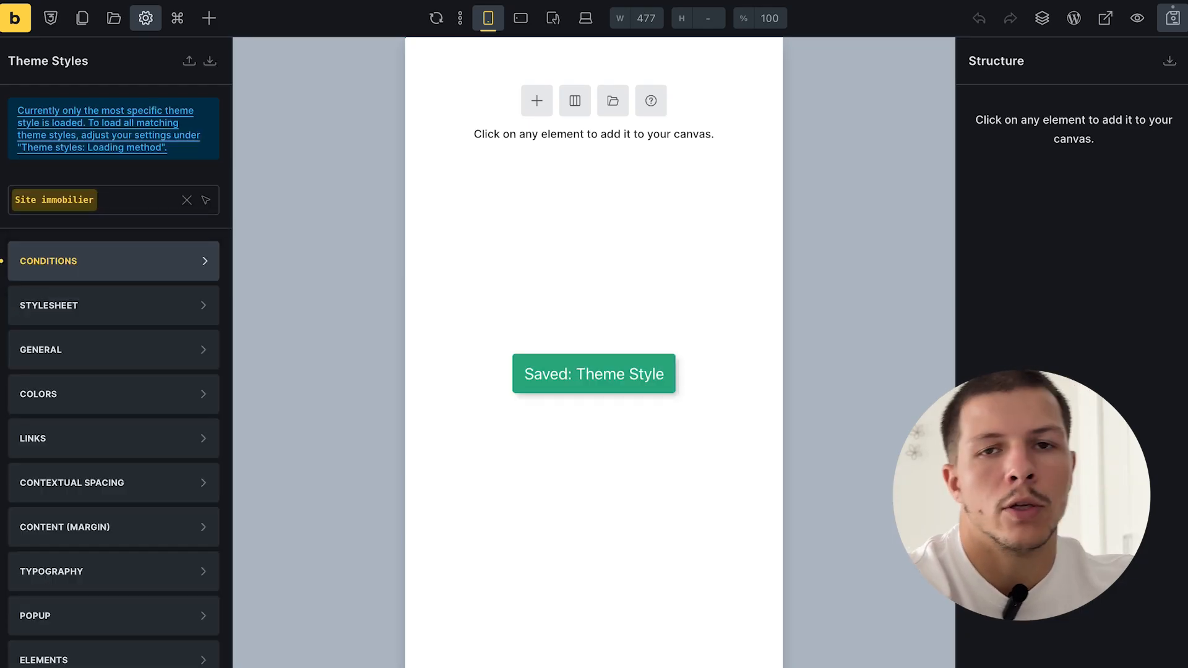
pyautogui.click(109, 273)
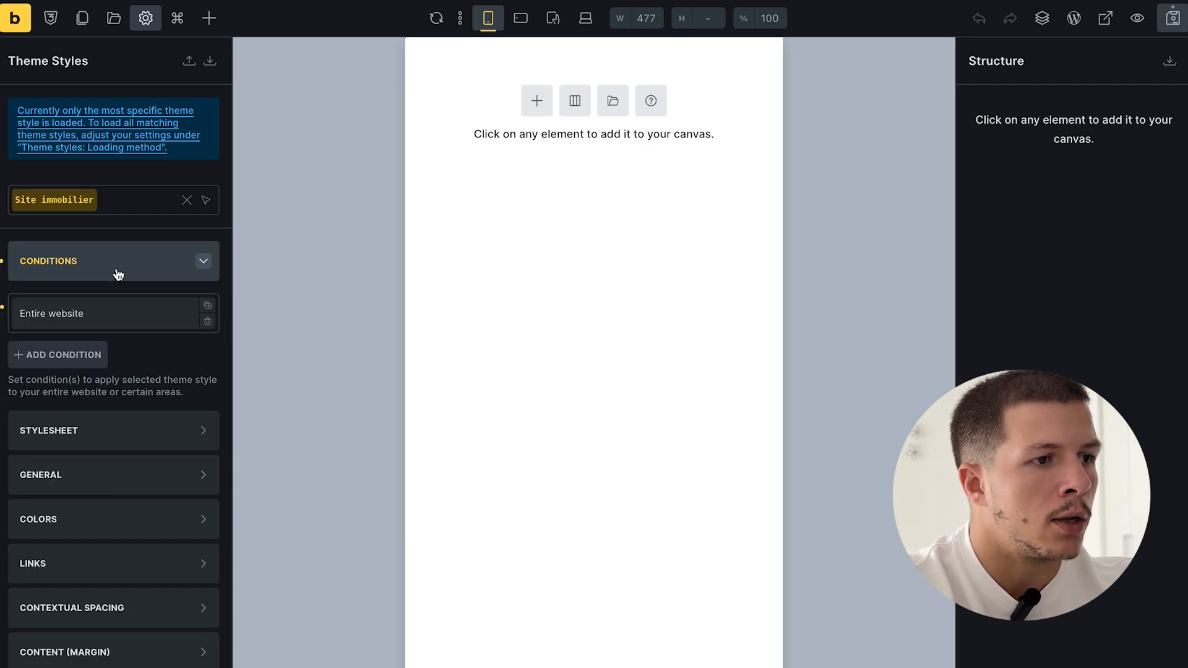
pyautogui.click(117, 275)
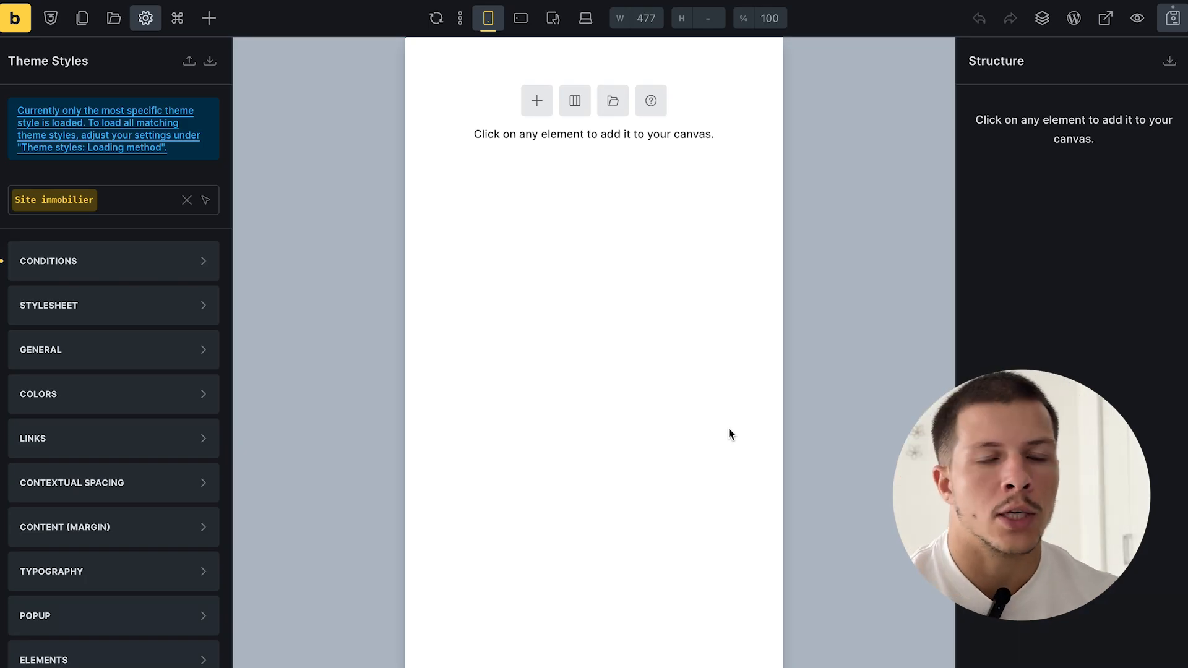
# - Give sections in the theme style 40 top/bottom and 16 left/right padding
pyautogui.click(156, 661)
pyautogui.click(85, 546)
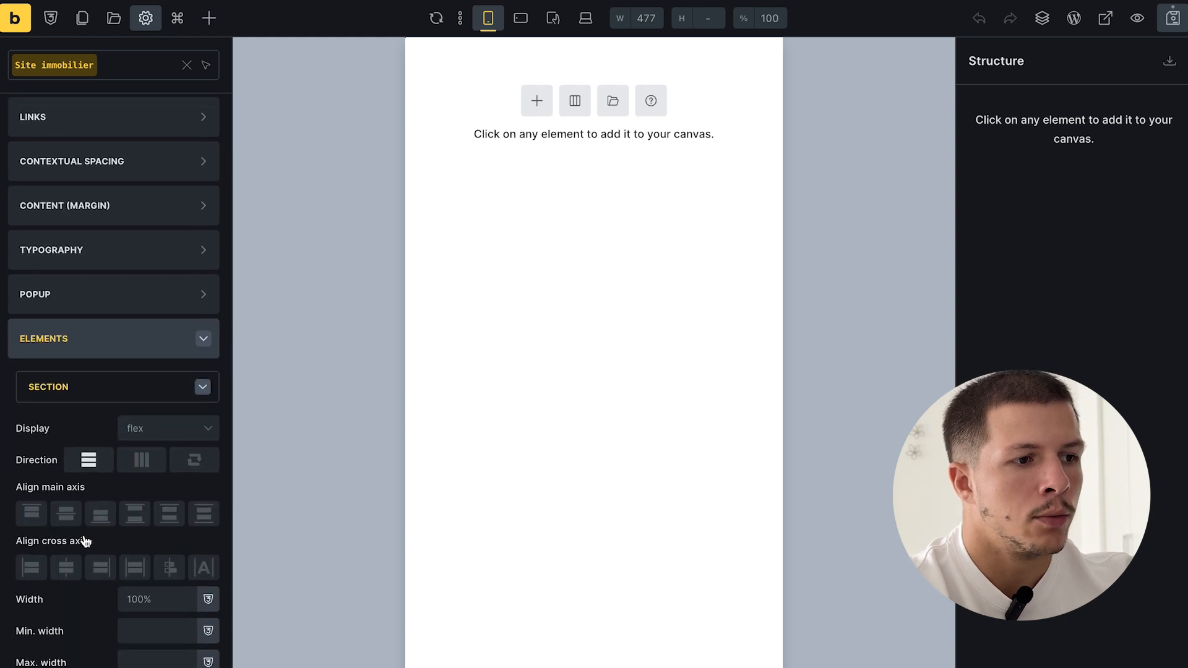
pyautogui.scroll(-3, 124, 557)
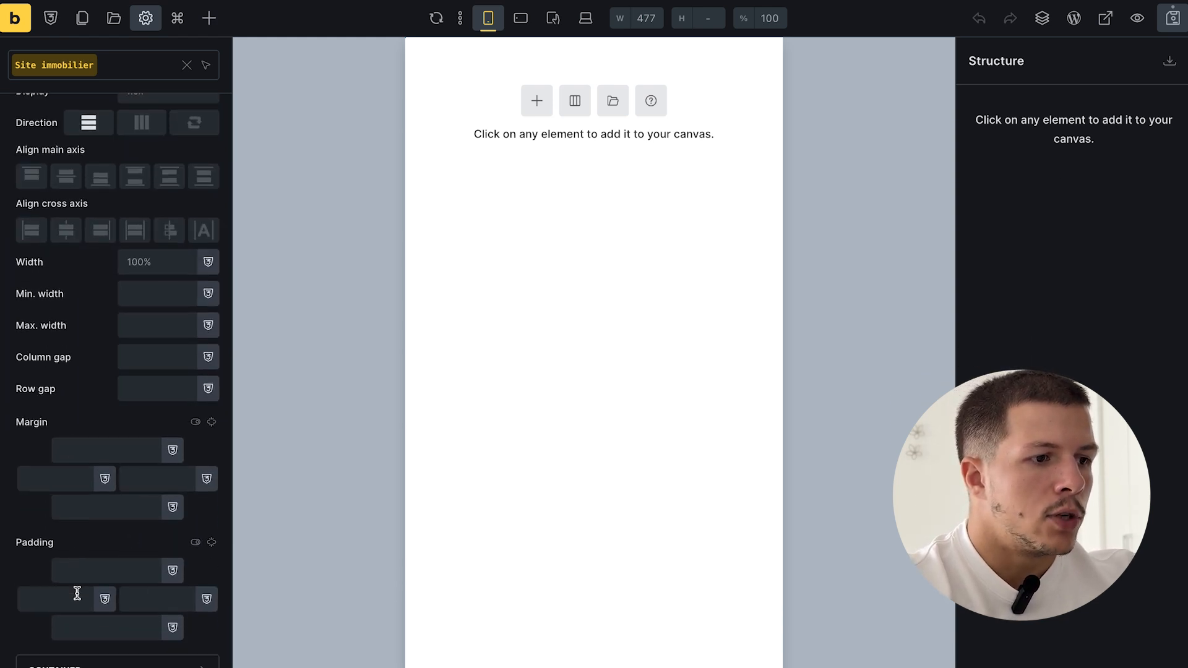
pyautogui.click(115, 538)
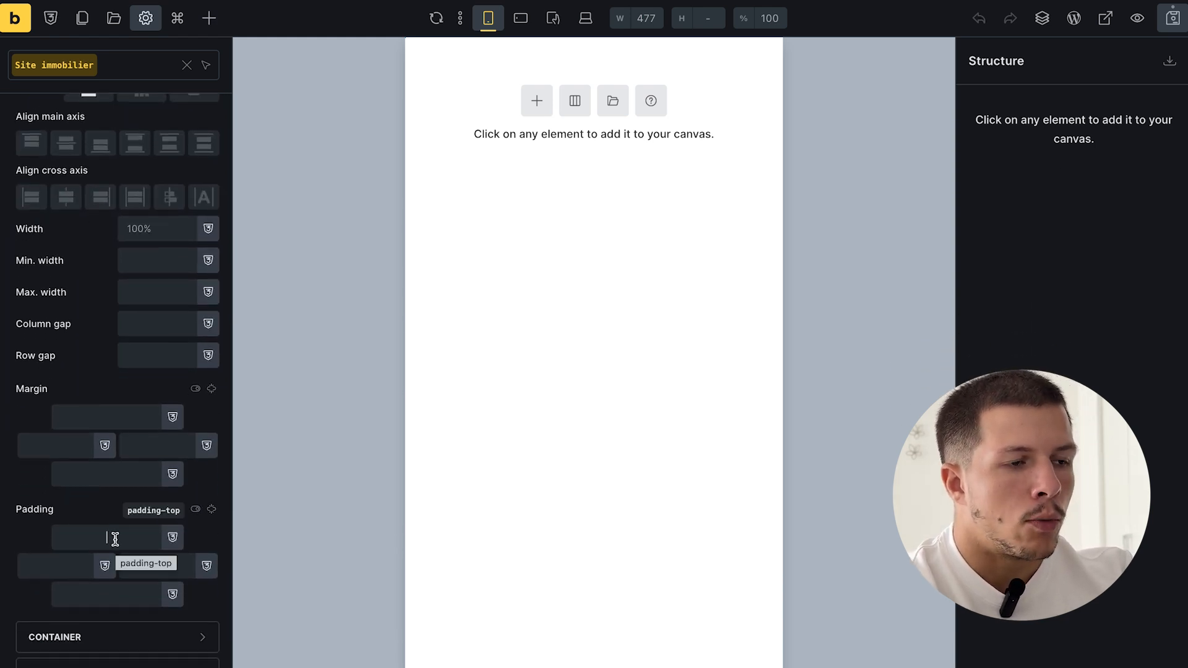
pyautogui.write('40')
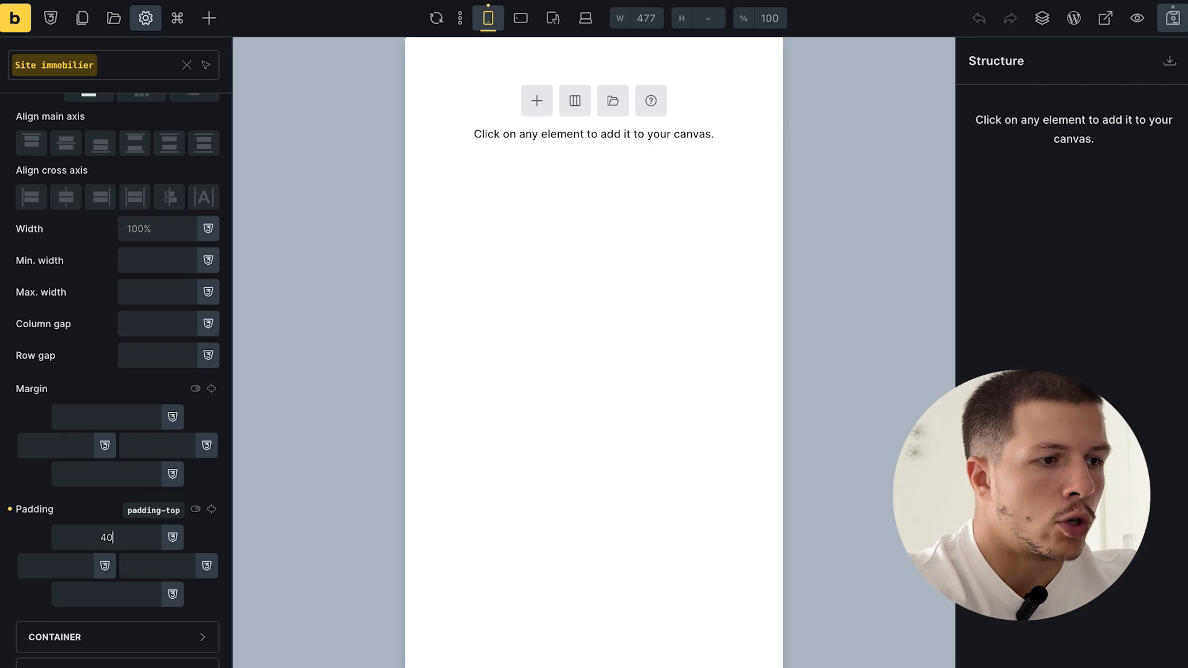
pyautogui.click(135, 600)
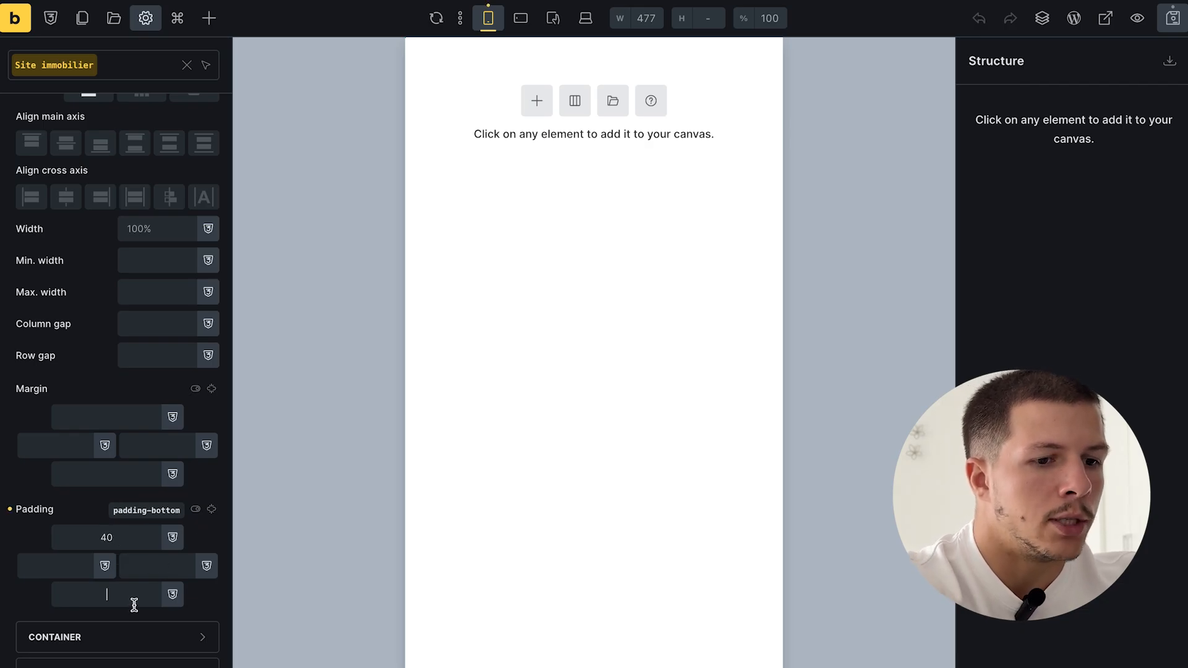
pyautogui.write('40')
pyautogui.click(68, 569)
pyautogui.write('16')
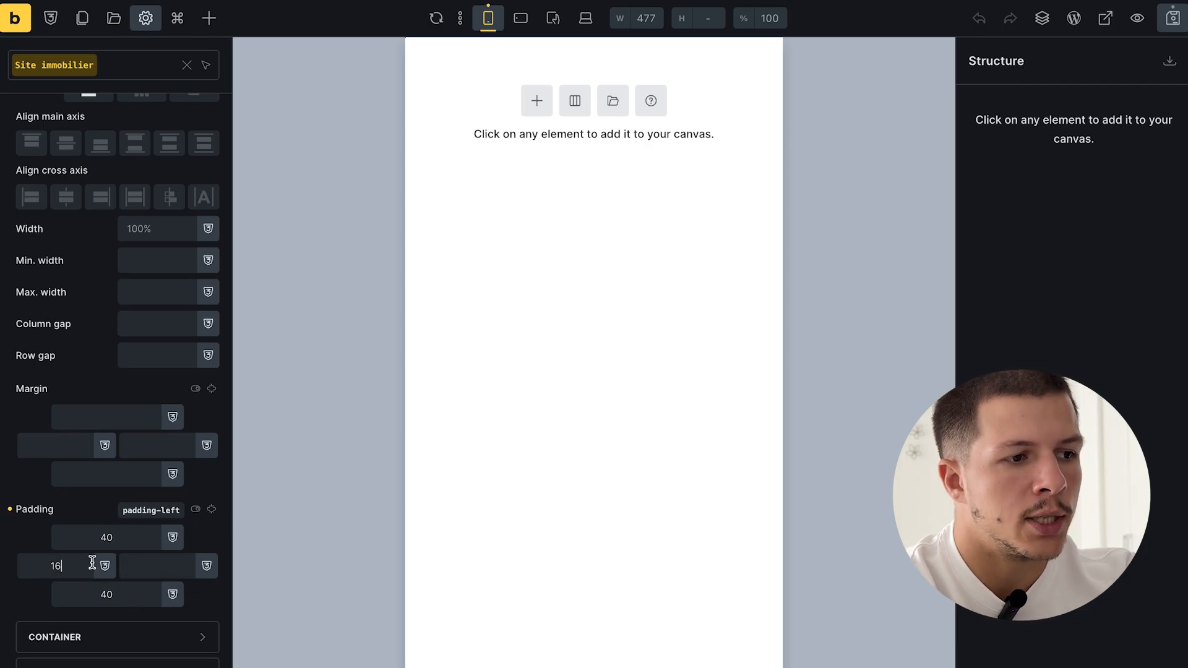
pyautogui.click(157, 566)
pyautogui.write('16')
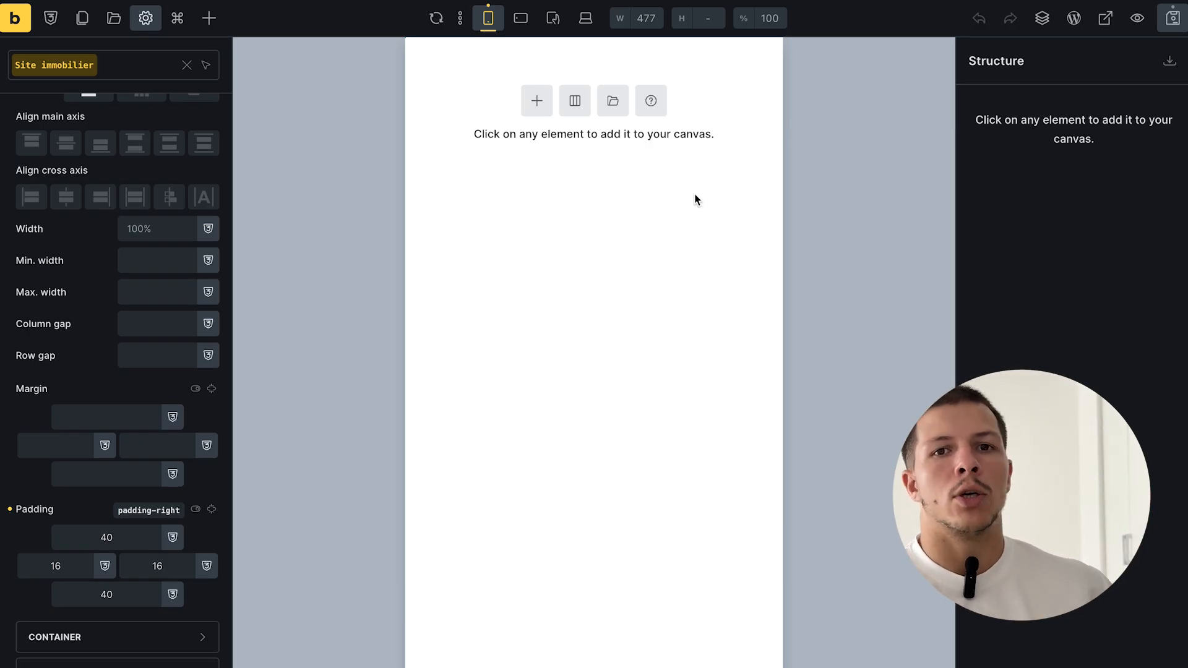
# - Change the containers' default width in the theme style and save it
pyautogui.scroll(-4, 111, 363)
pyautogui.click(93, 409)
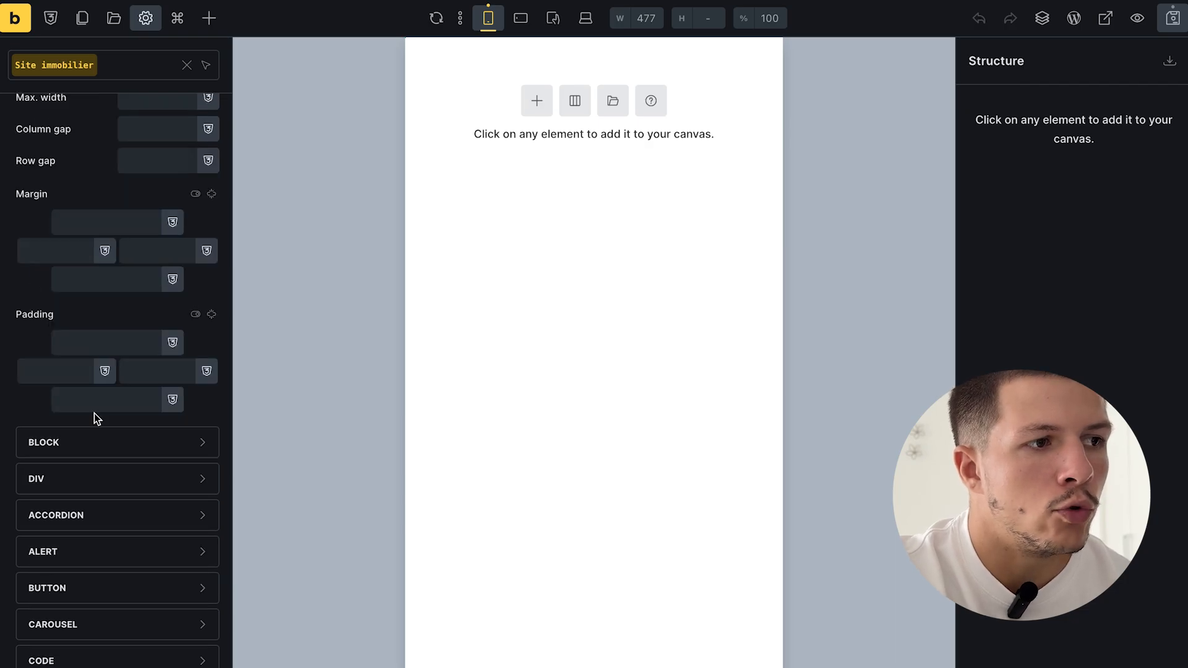
pyautogui.scroll(1, 94, 414)
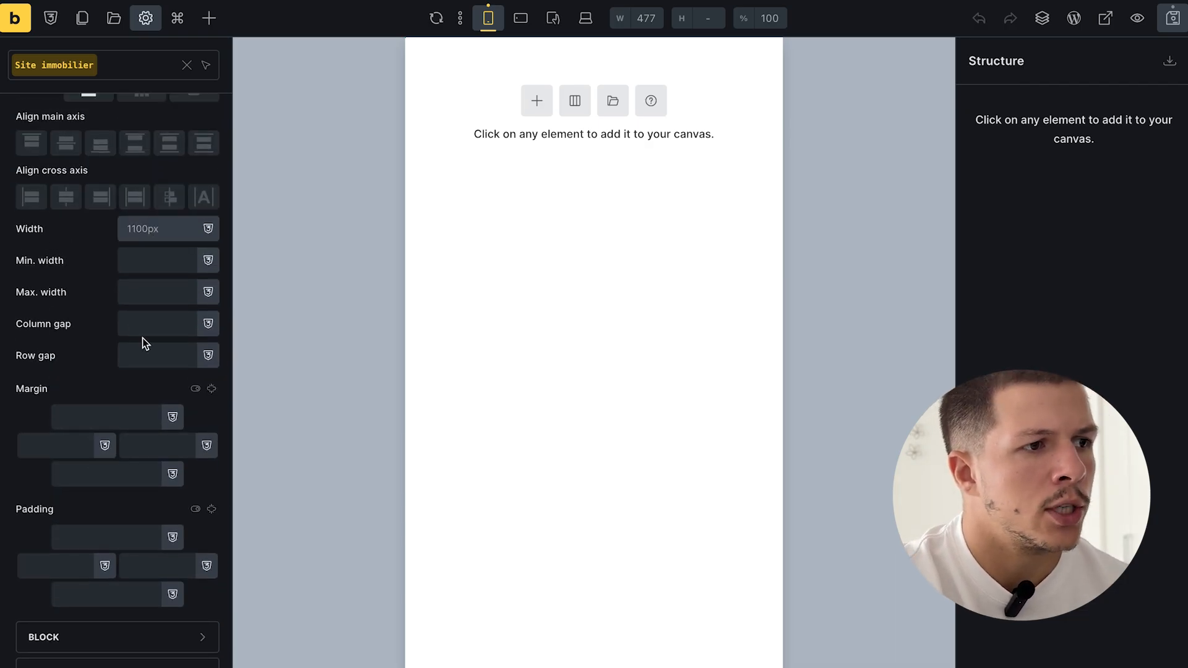
pyautogui.scroll(2, 143, 340)
pyautogui.click(147, 302)
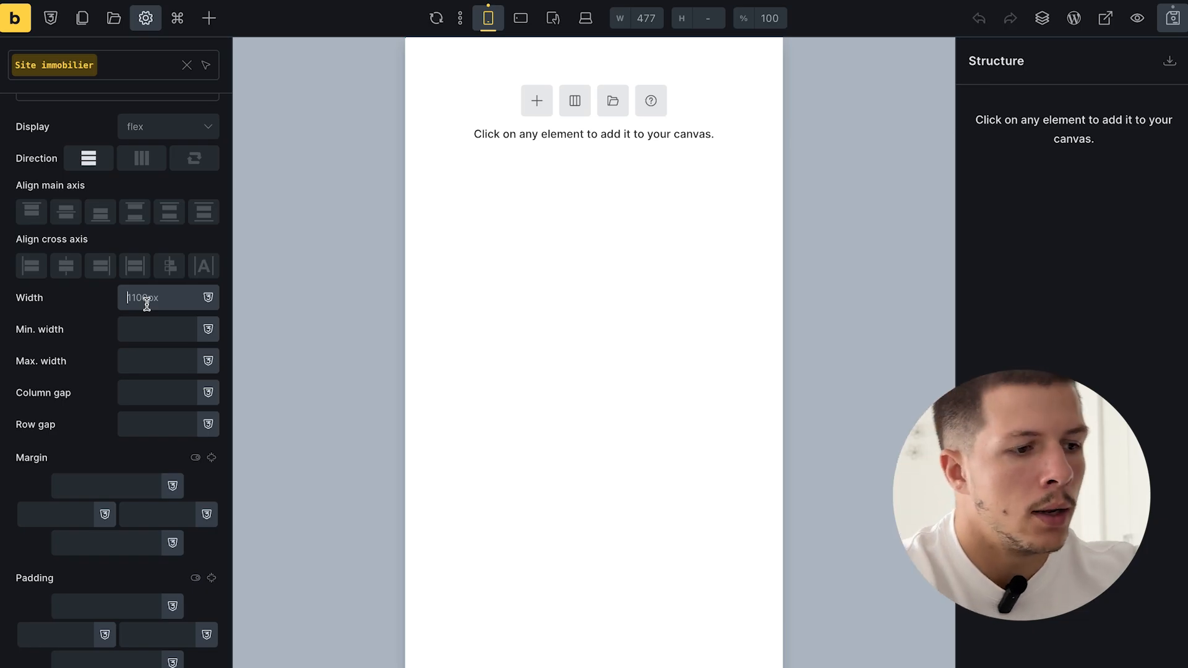
pyautogui.write('100')
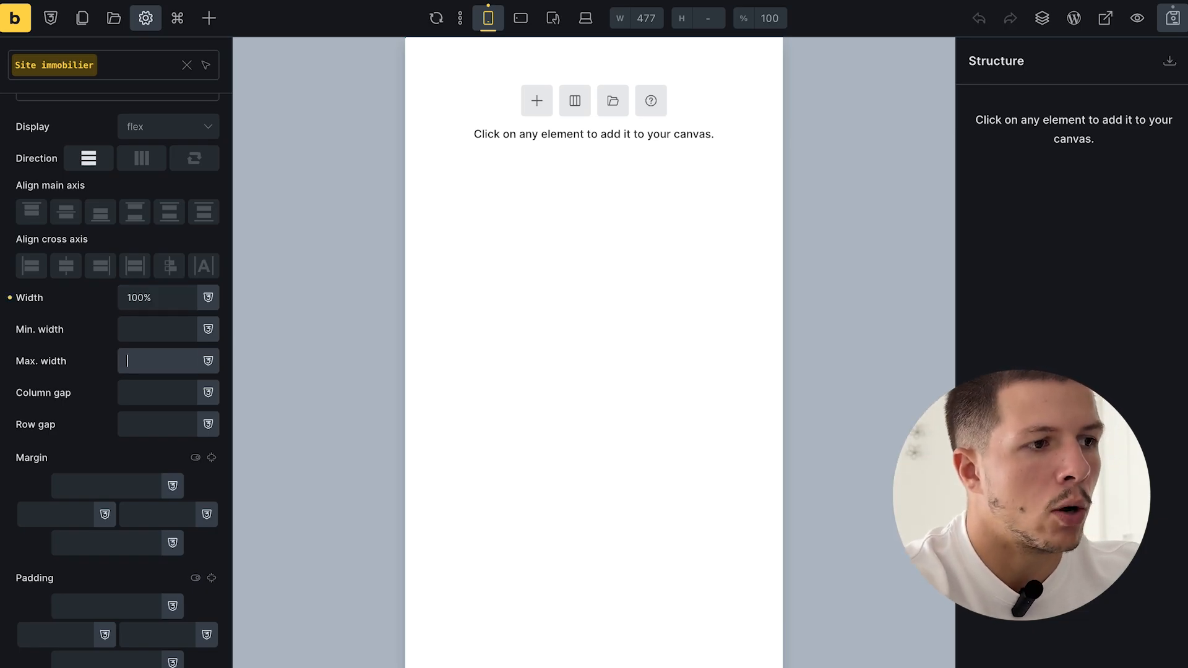
pyautogui.write('1200')
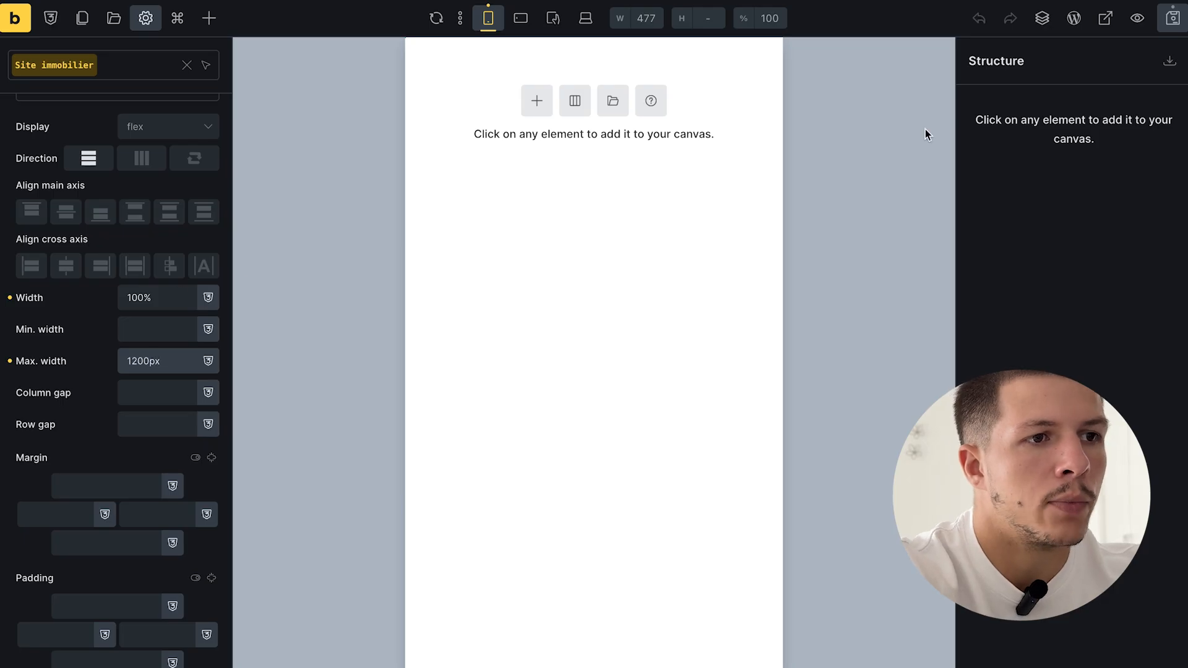
pyautogui.click(1172, 18)
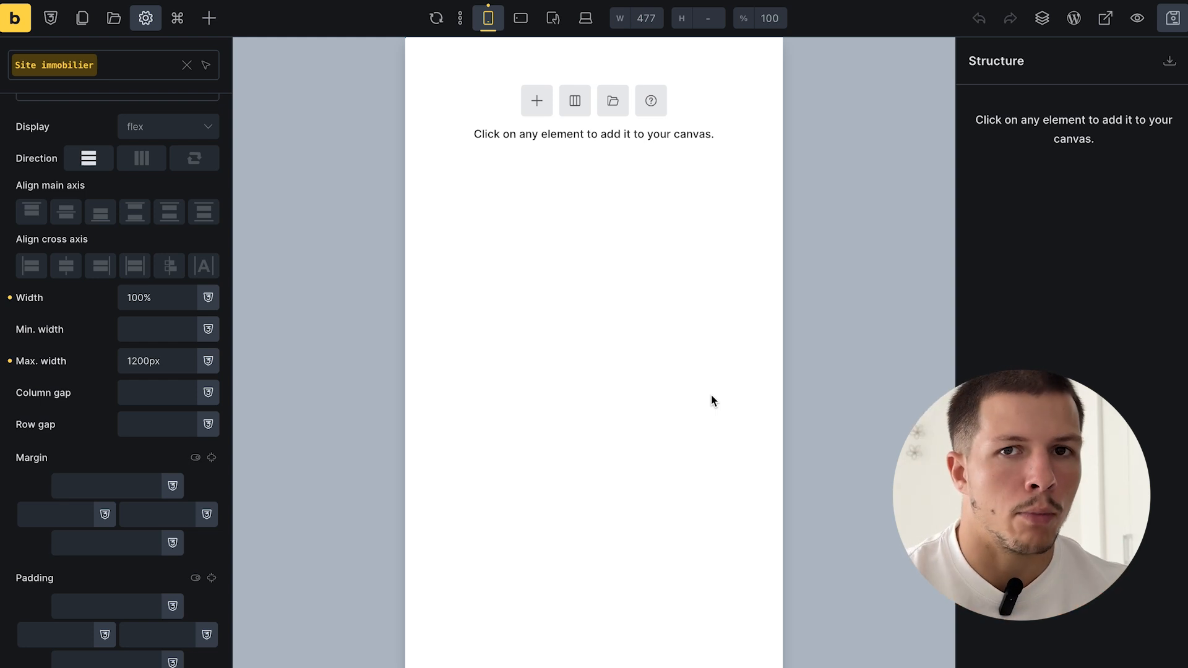
# - At tablet portrait width, set section padding to 80 top/bottom and 24 sides, then save the template
pyautogui.scroll(3, 146, 380)
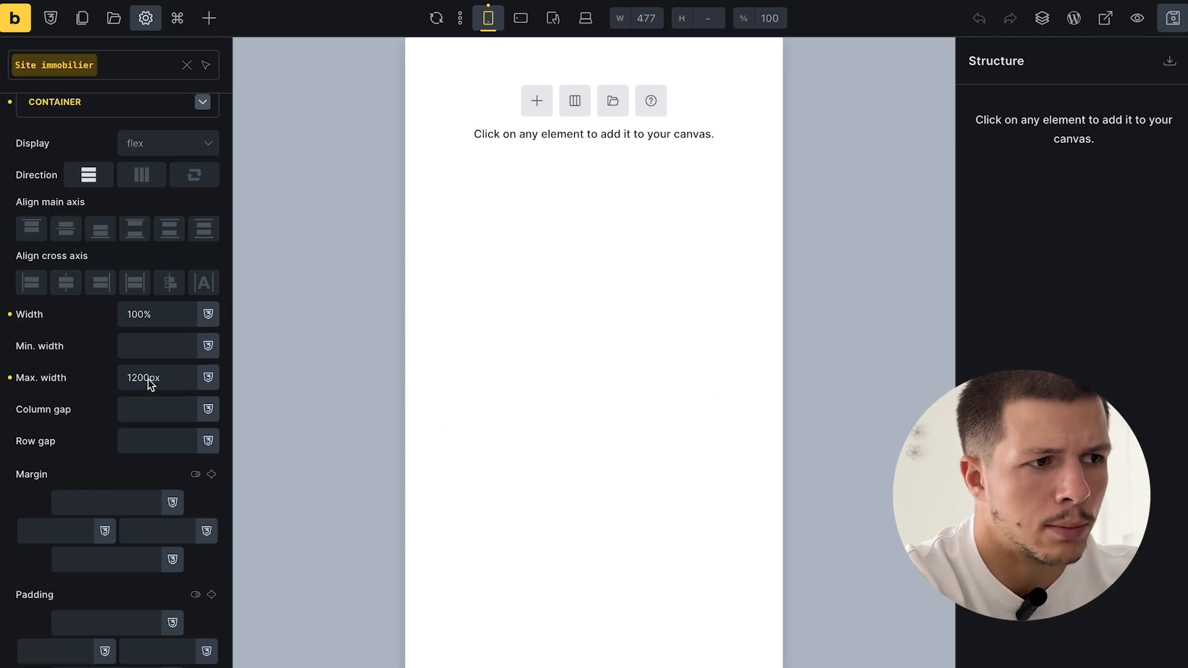
pyautogui.scroll(-2, 146, 380)
pyautogui.scroll(3, 123, 334)
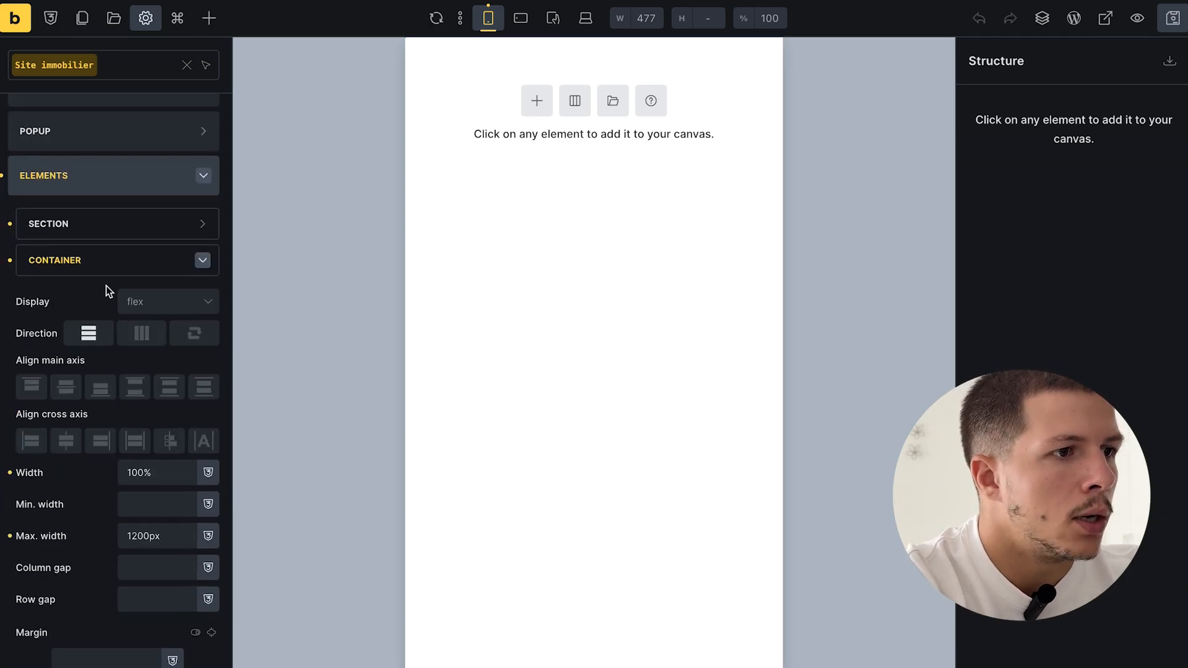
pyautogui.click(116, 228)
pyautogui.scroll(-3, 186, 569)
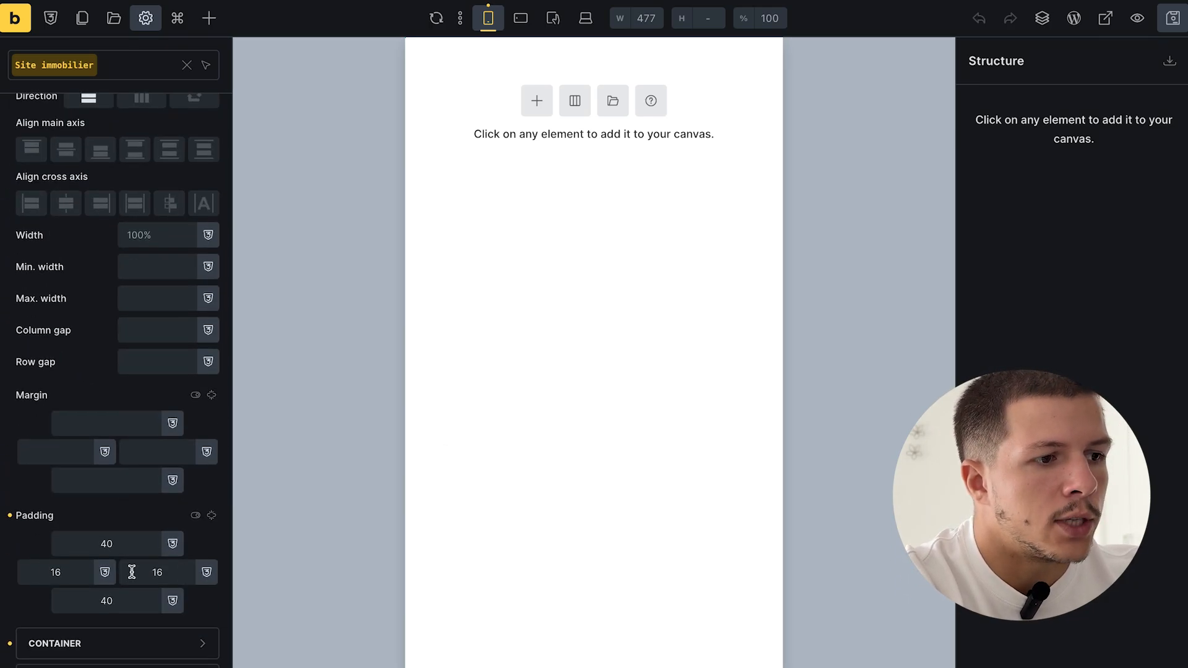
pyautogui.click(522, 19)
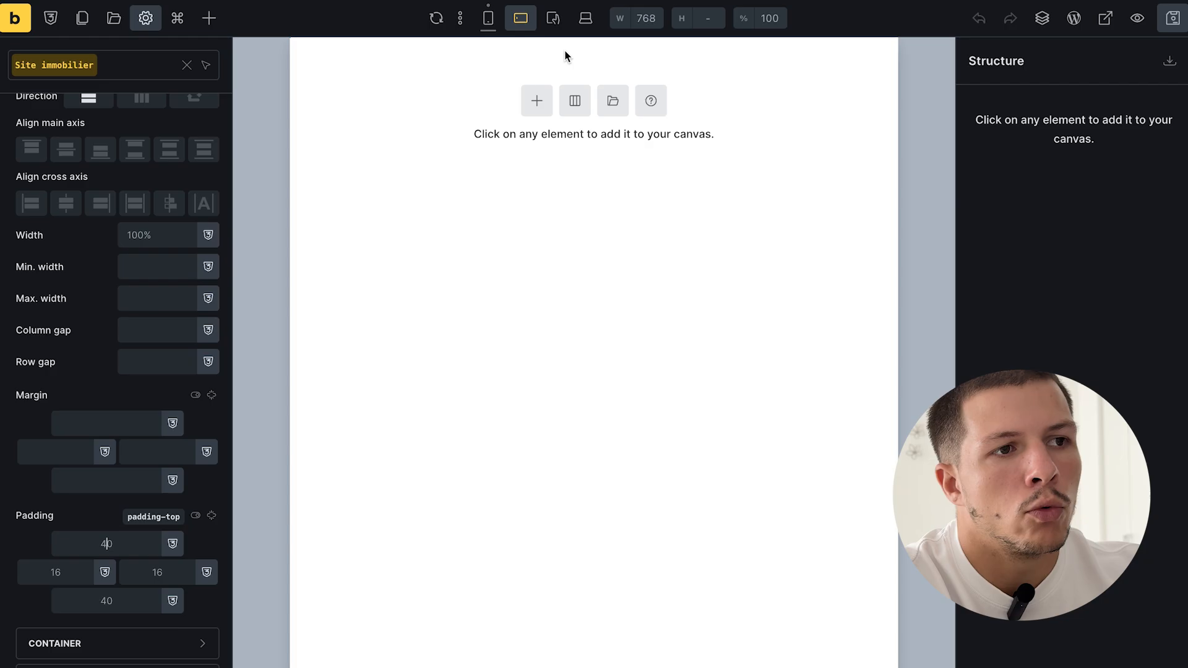
pyautogui.click(553, 18)
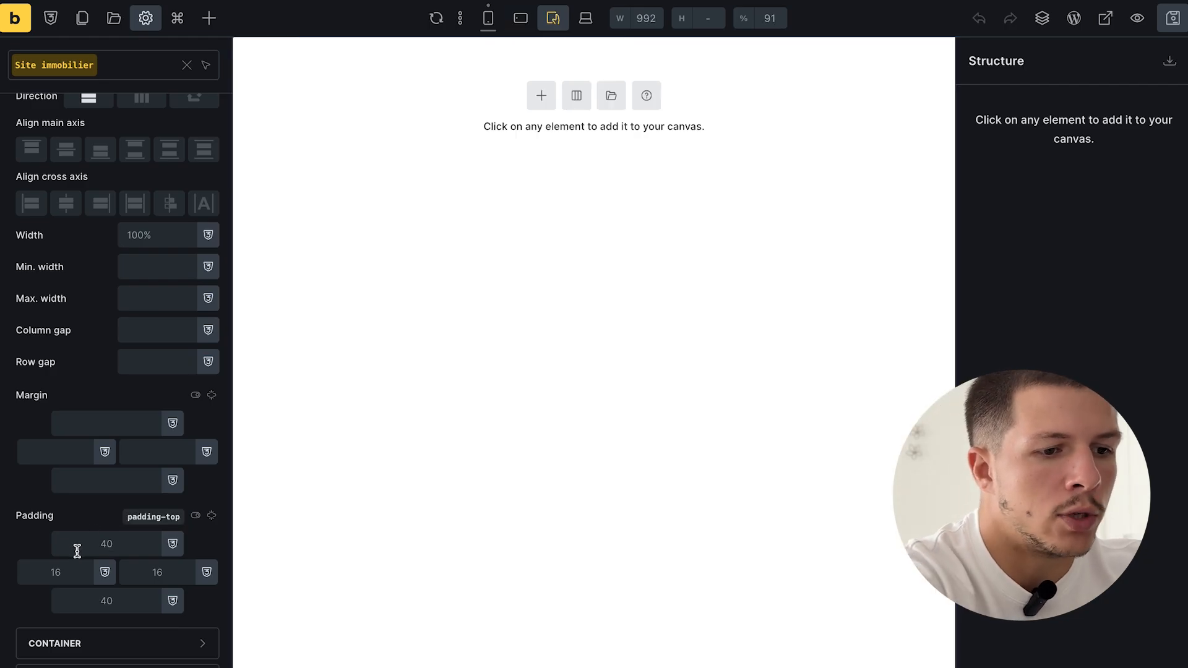
pyautogui.click(211, 516)
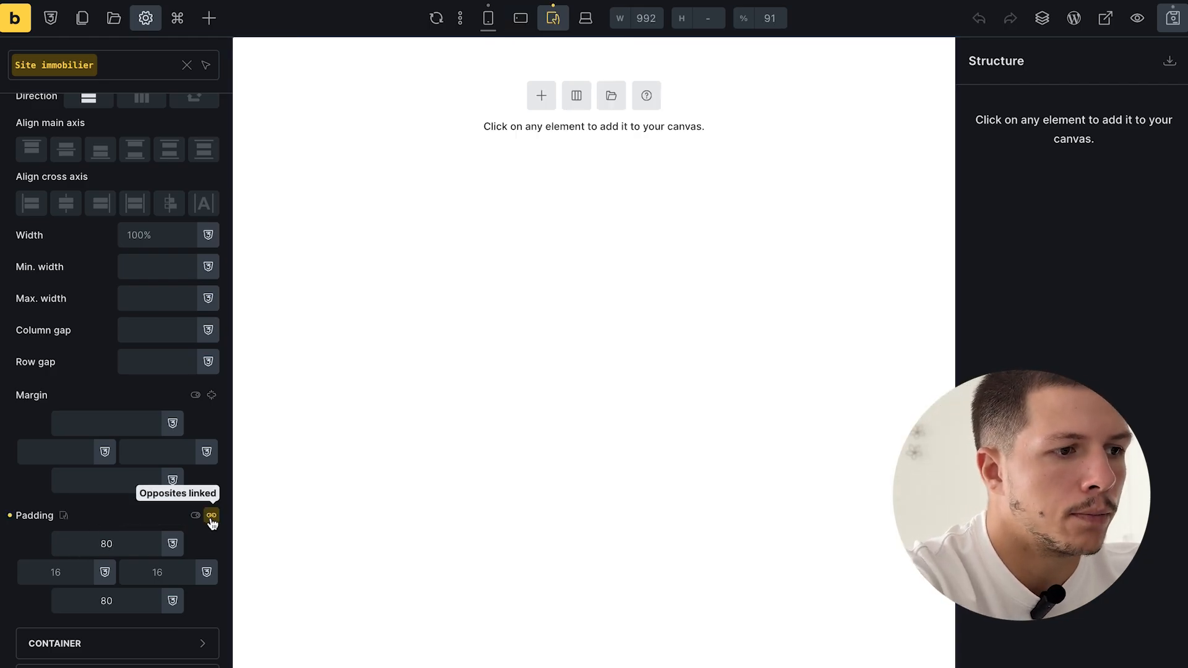
pyautogui.click(50, 575)
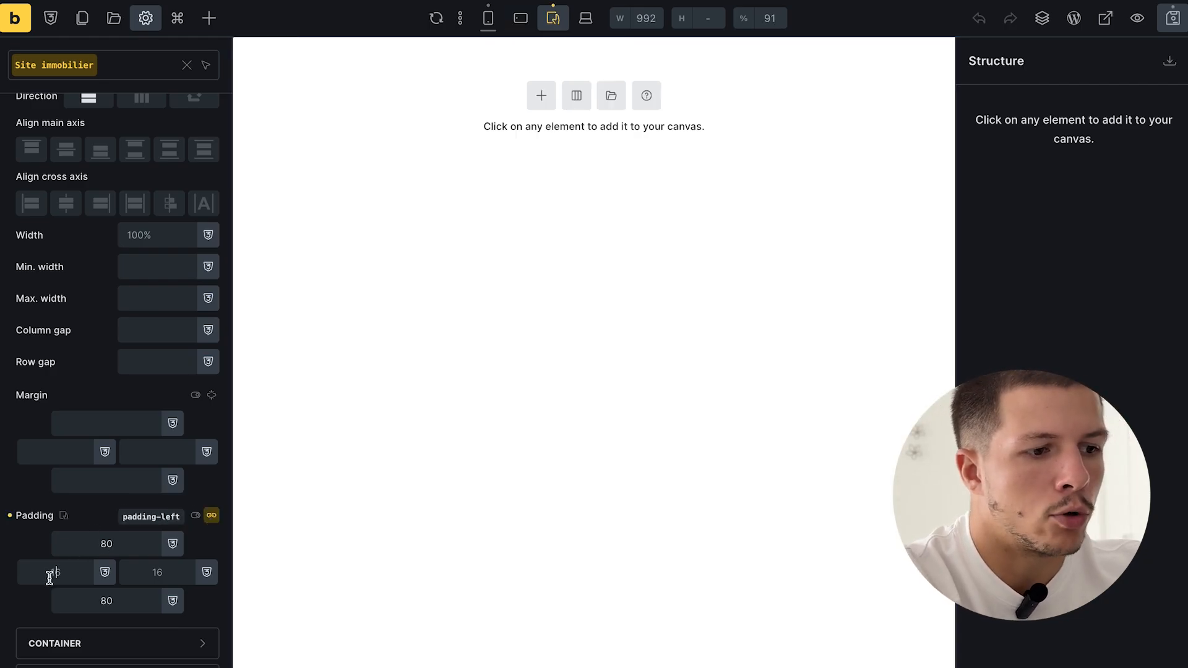
pyautogui.click(585, 19)
pyautogui.click(489, 18)
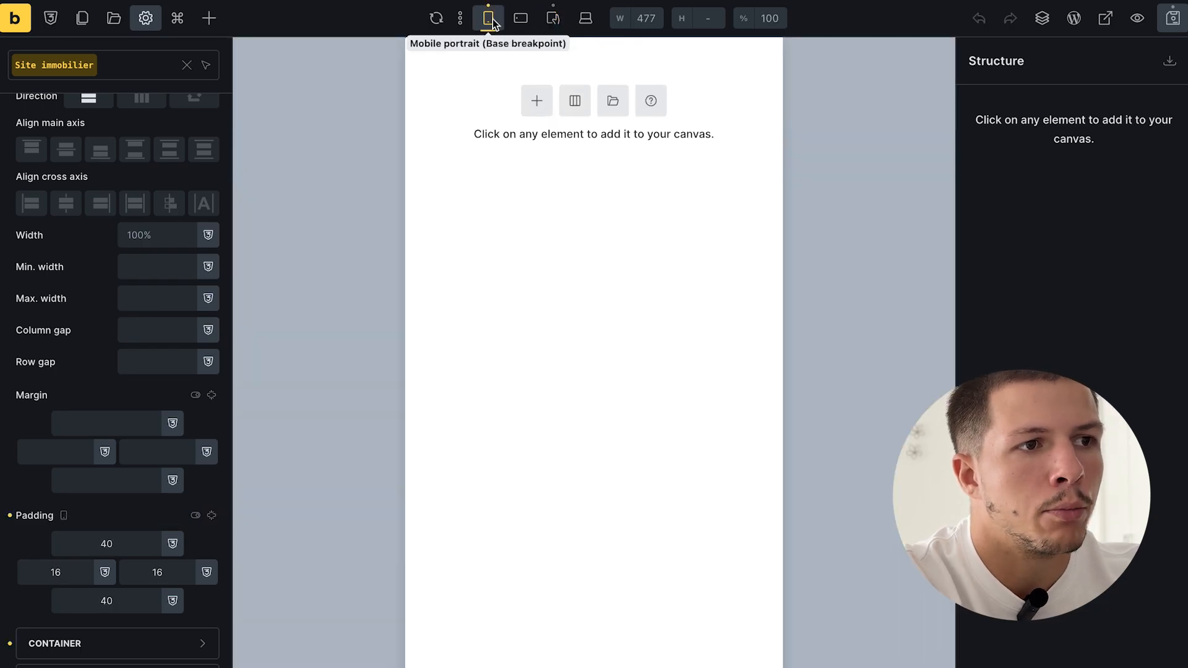
pyautogui.click(1180, 31)
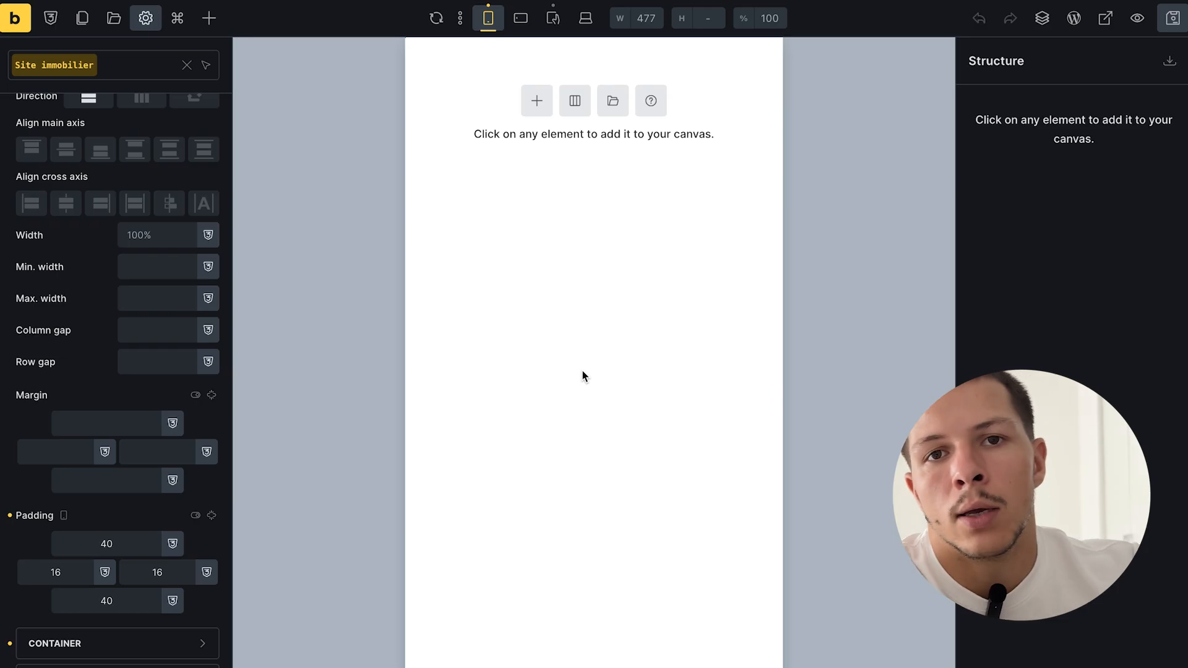
pyautogui.click(536, 105)
# - Add a Section to the header canvas and split its Container into two 50|50 columns
pyautogui.click(536, 107)
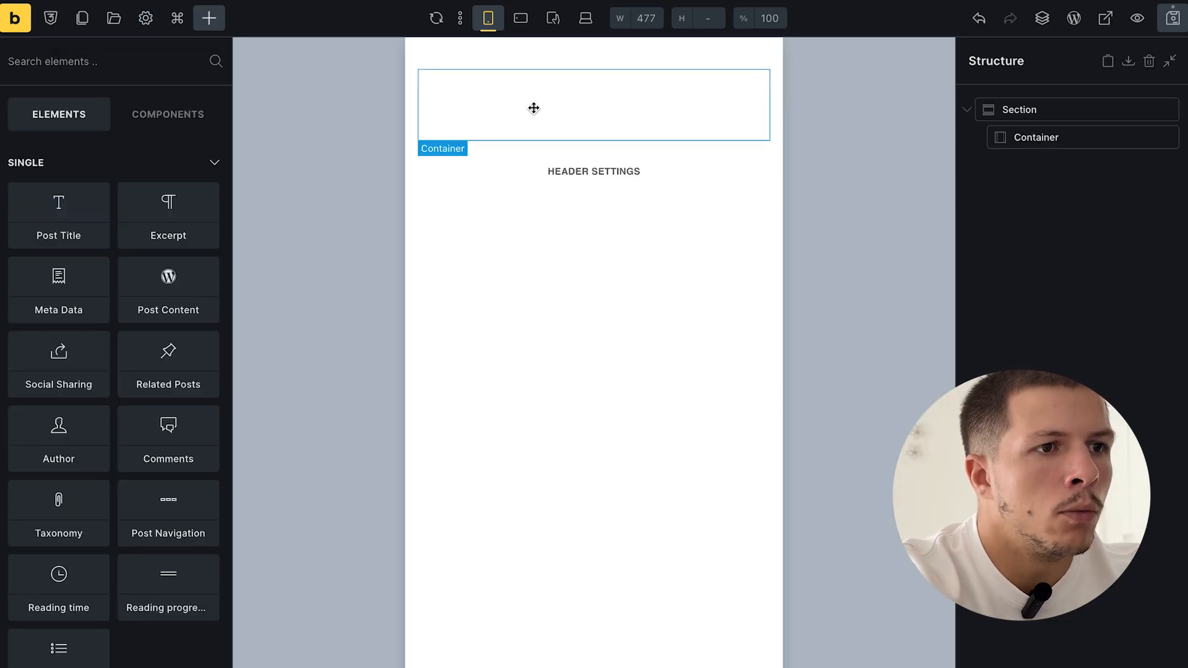
pyautogui.click(1084, 138)
pyautogui.click(1091, 237)
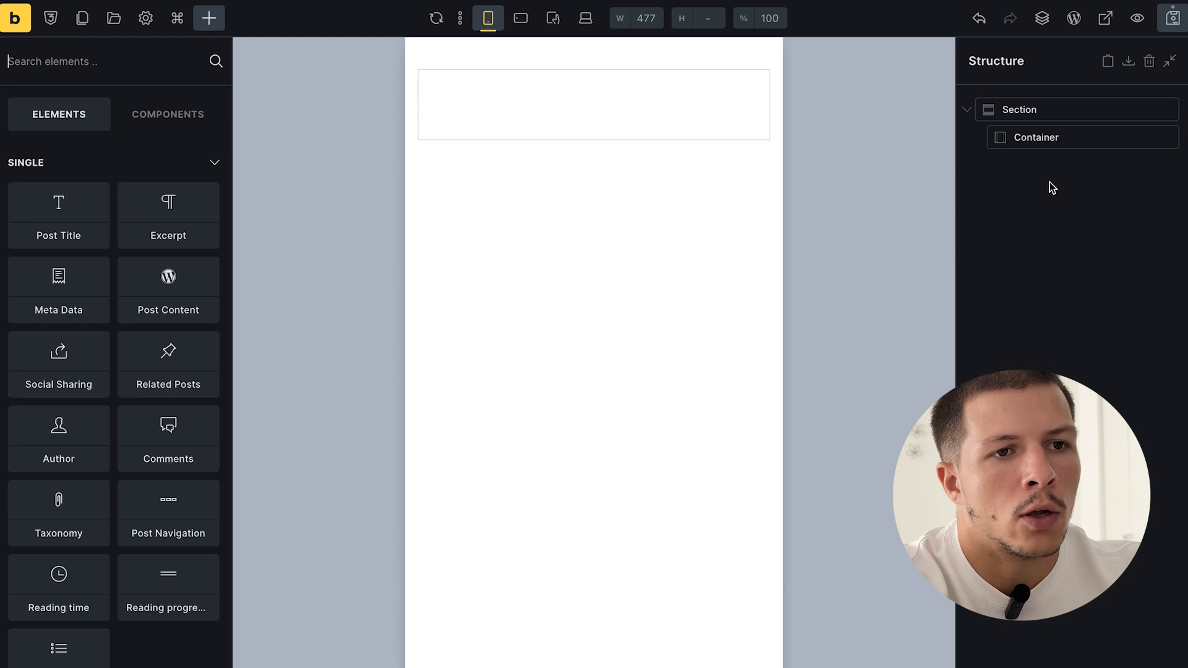
pyautogui.doubleClick(1054, 110)
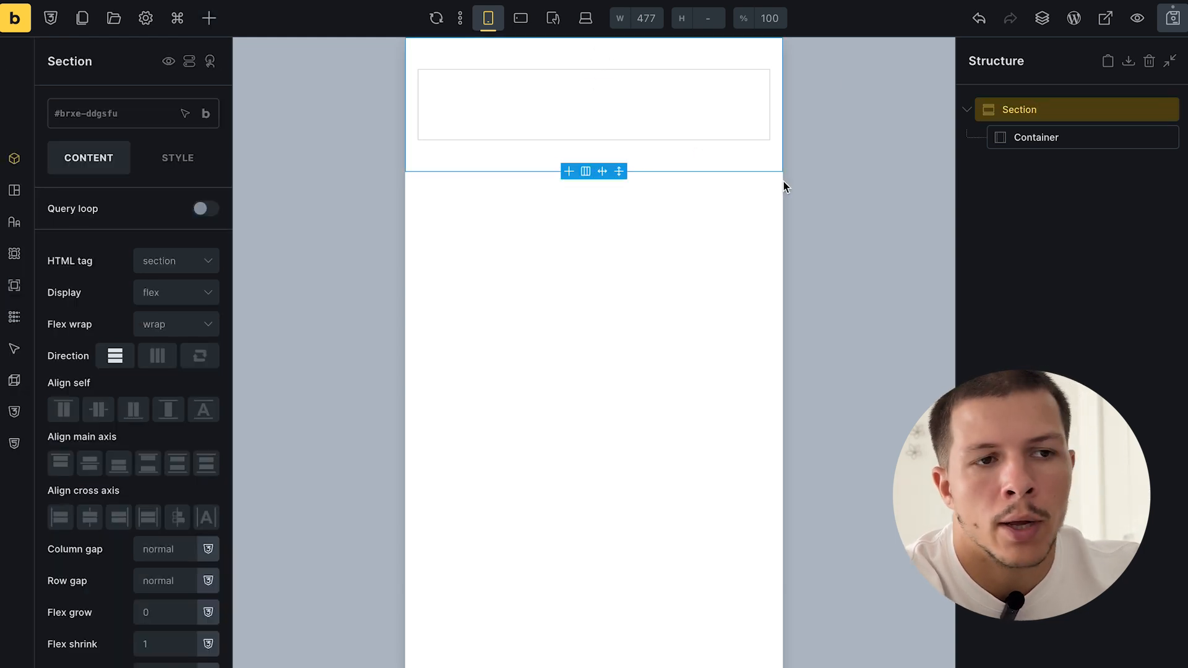
pyautogui.doubleClick(1078, 138)
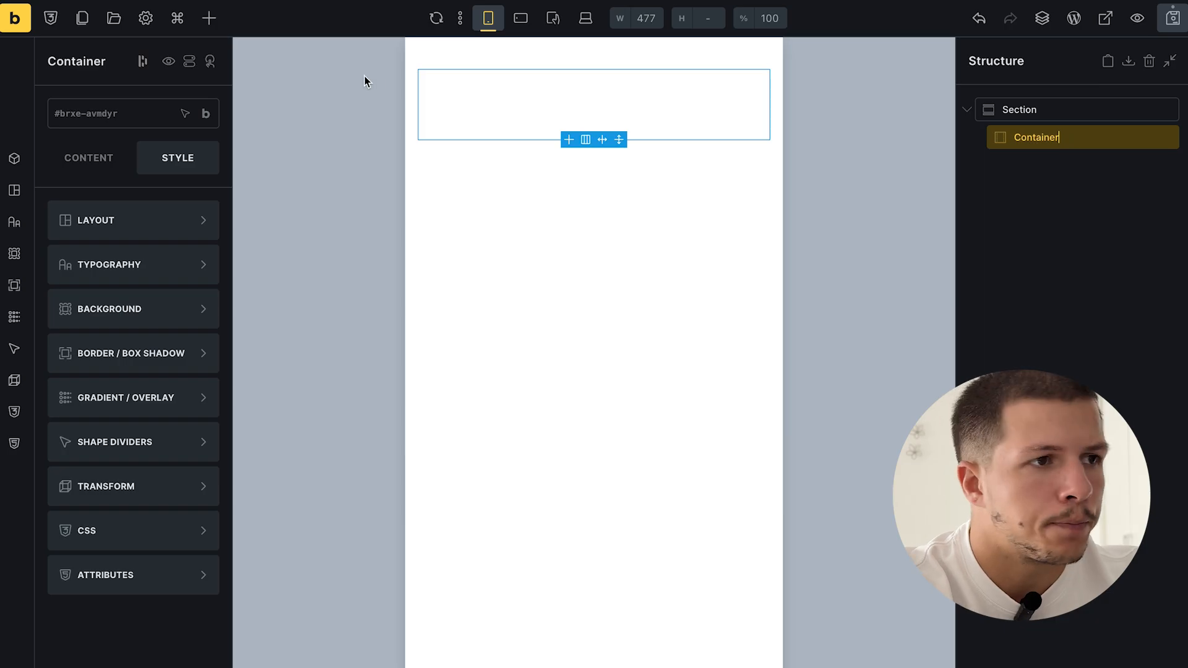
pyautogui.click(210, 18)
pyautogui.scroll(-4, 179, 371)
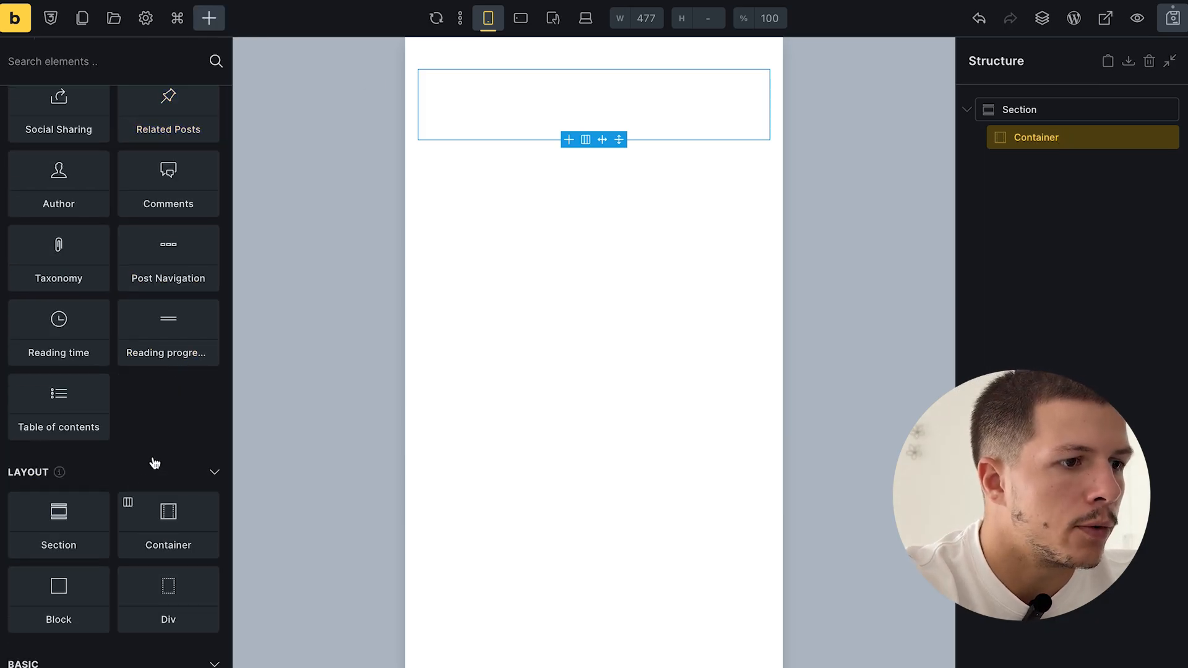
pyautogui.click(128, 502)
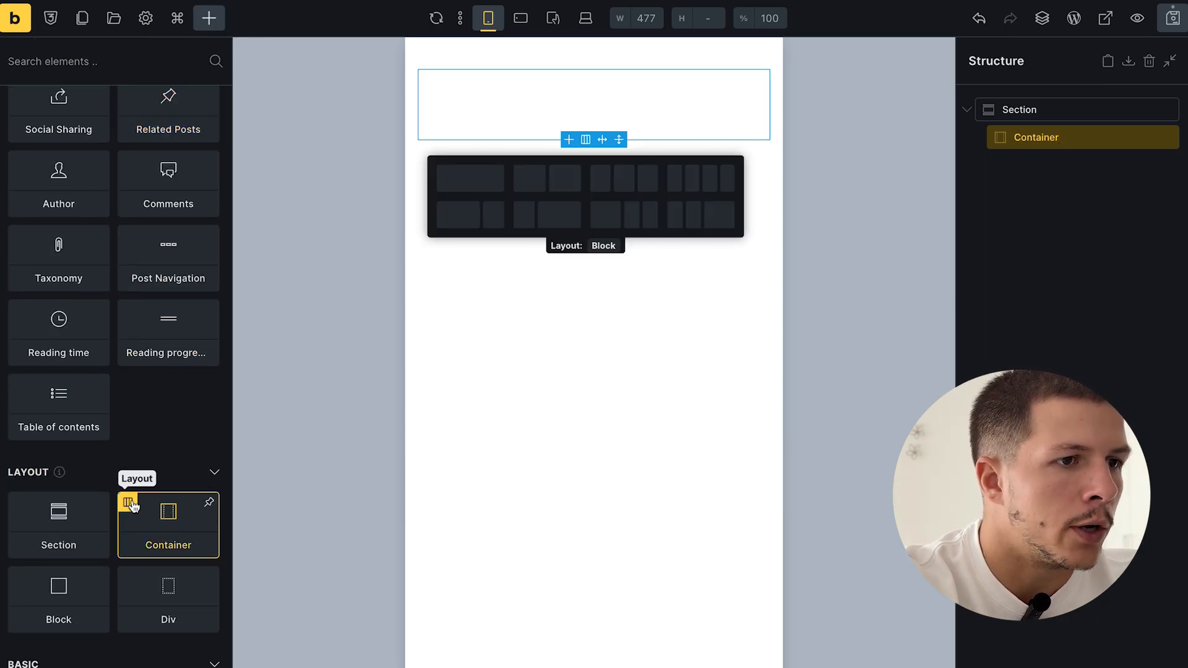
pyautogui.click(563, 187)
pyautogui.click(1043, 164)
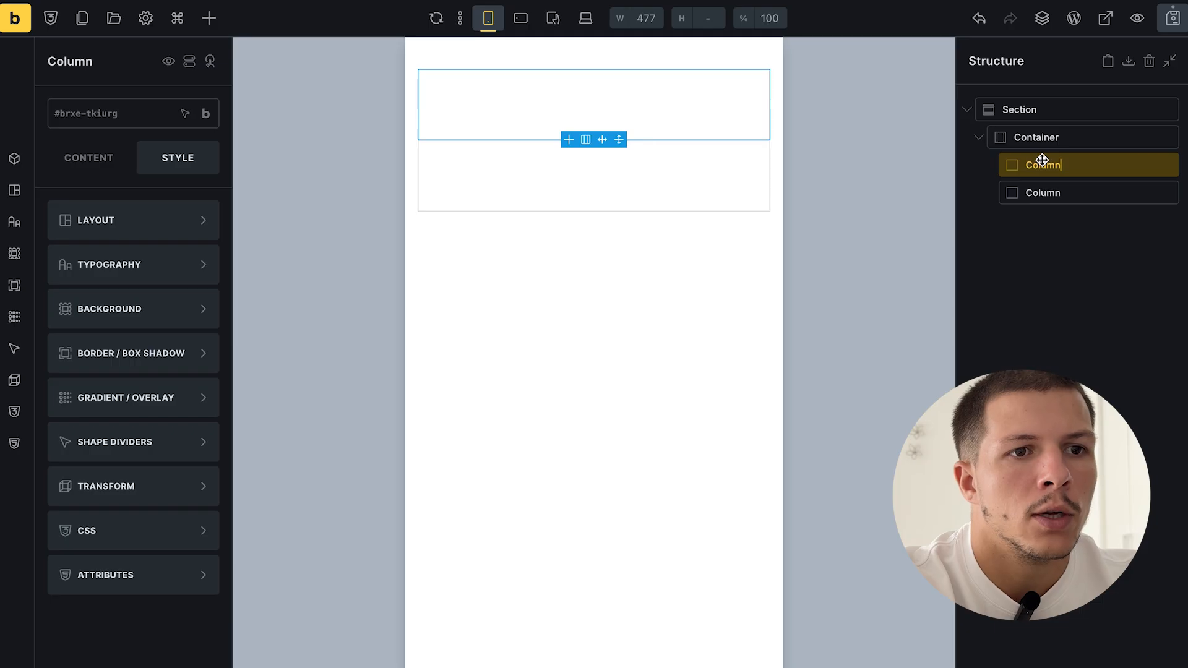
pyautogui.click(1067, 193)
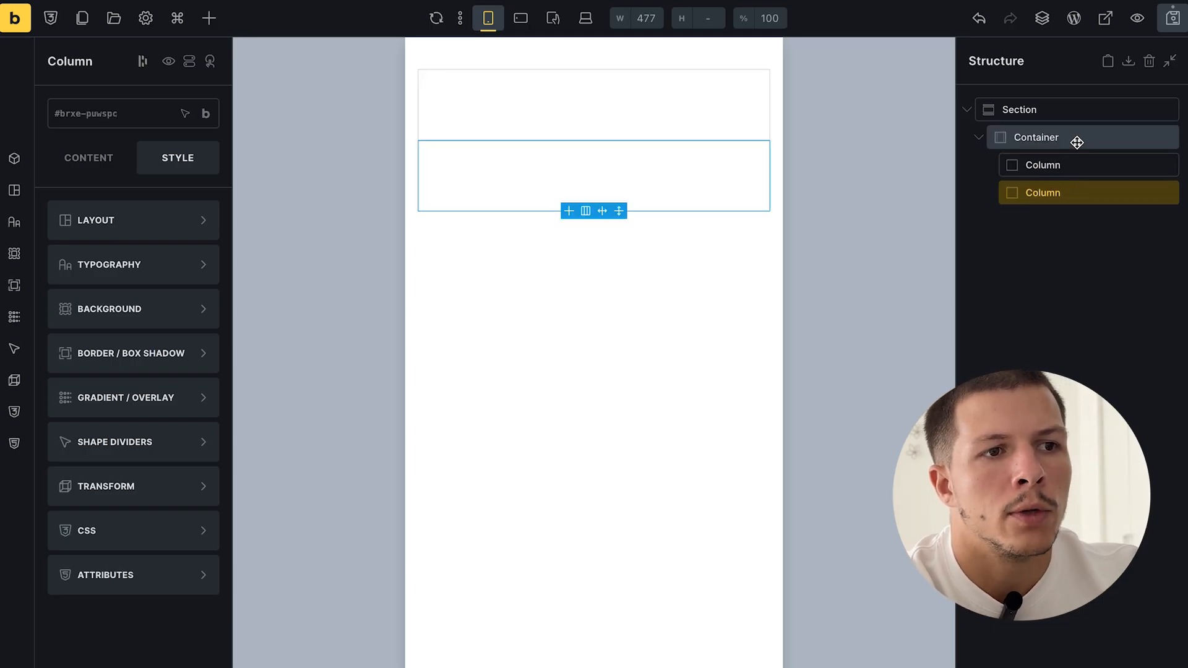
pyautogui.click(1075, 160)
pyautogui.click(209, 19)
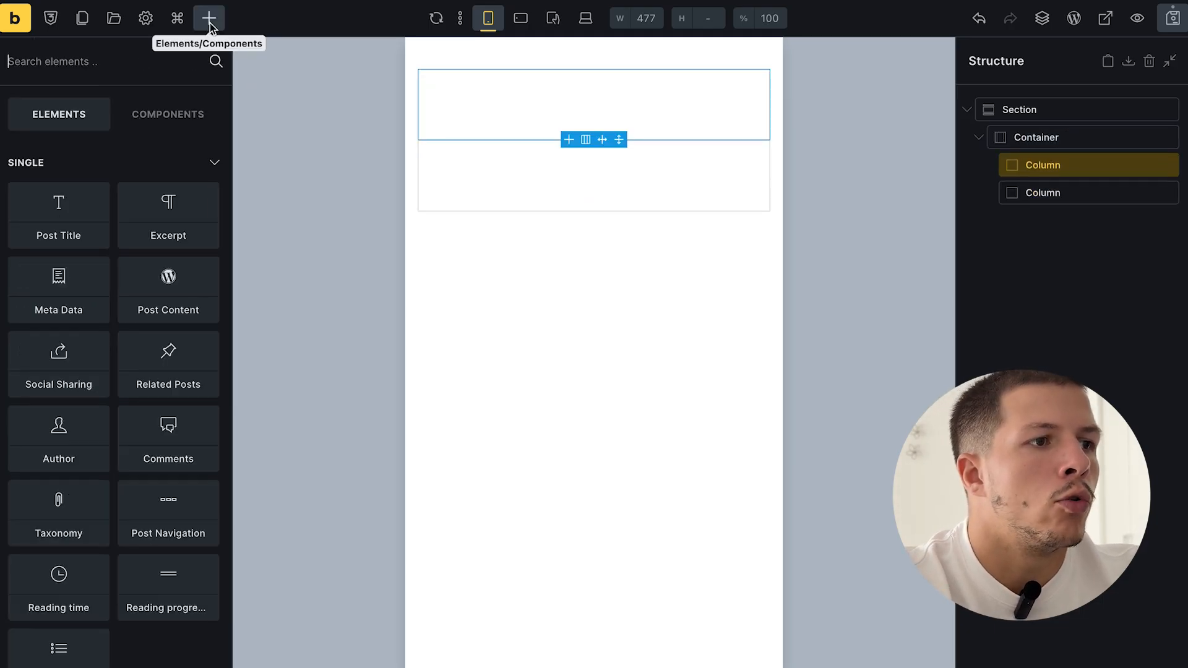
# - Add a Logo element to the first column and a Nav Menu to the second column
pyautogui.write('logo')
pyautogui.click(87, 184)
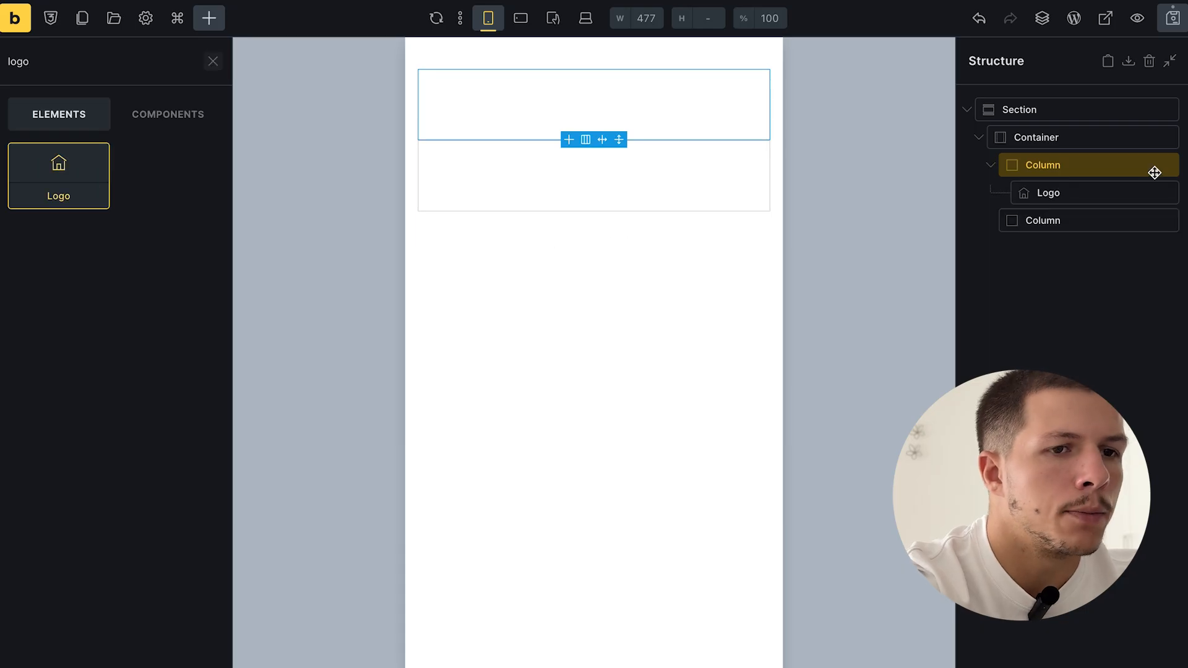
pyautogui.click(1093, 193)
pyautogui.click(1094, 220)
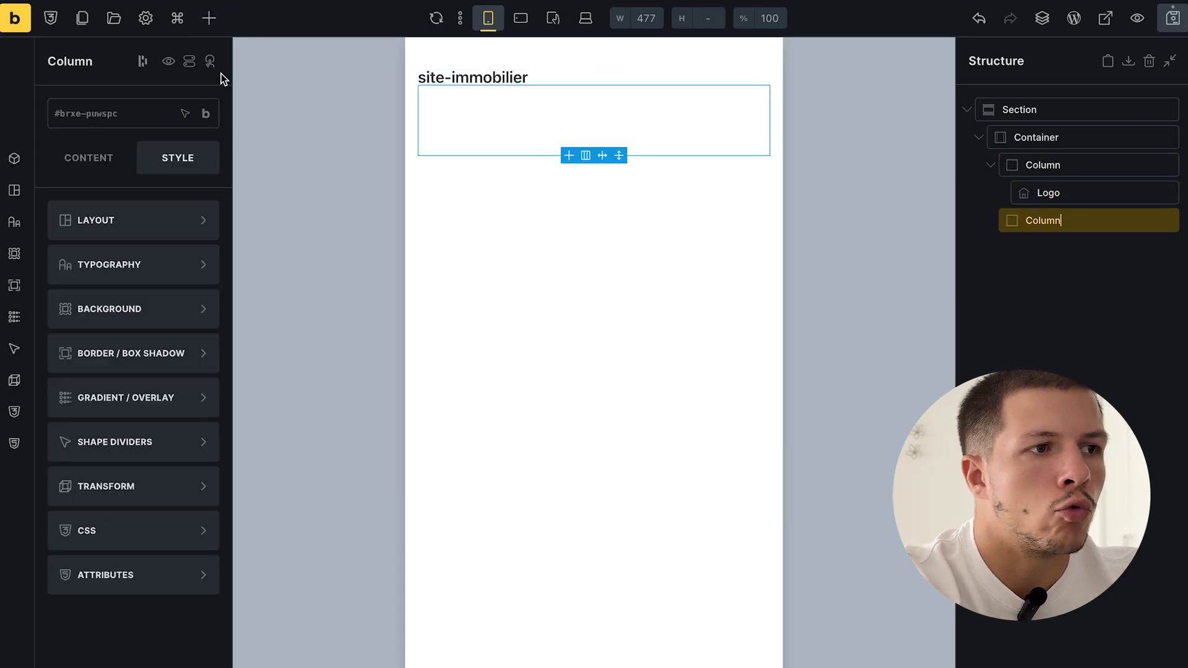
pyautogui.click(209, 18)
pyautogui.write('nav')
pyautogui.click(167, 196)
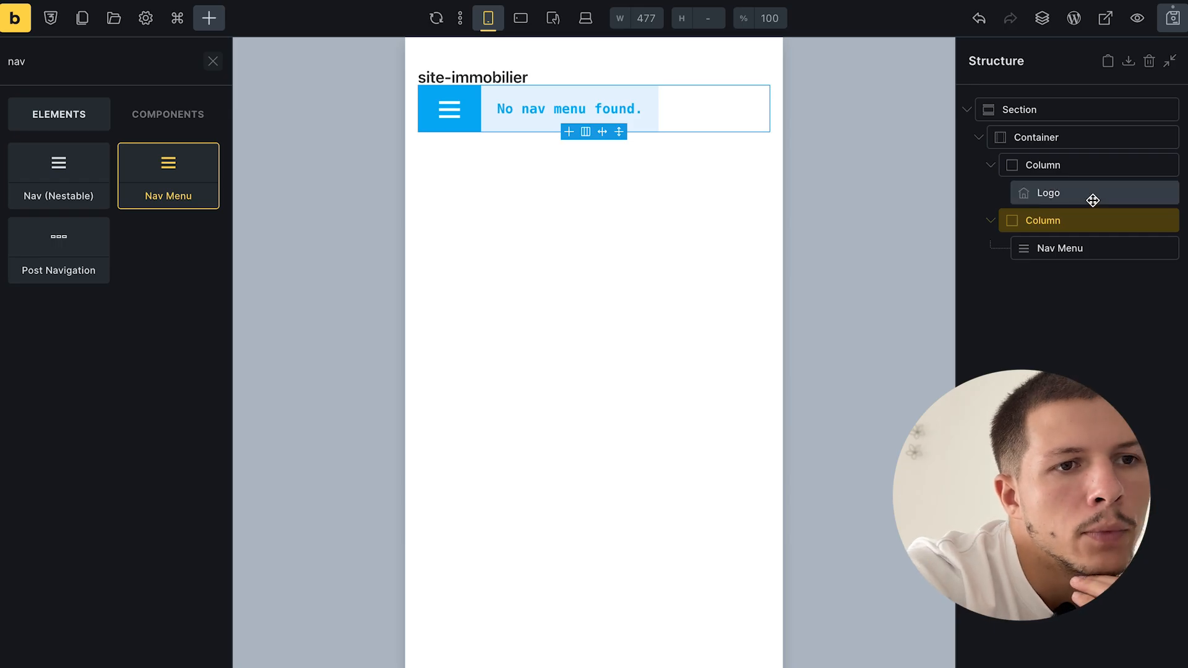
pyautogui.click(1093, 197)
pyautogui.doubleClick(1044, 165)
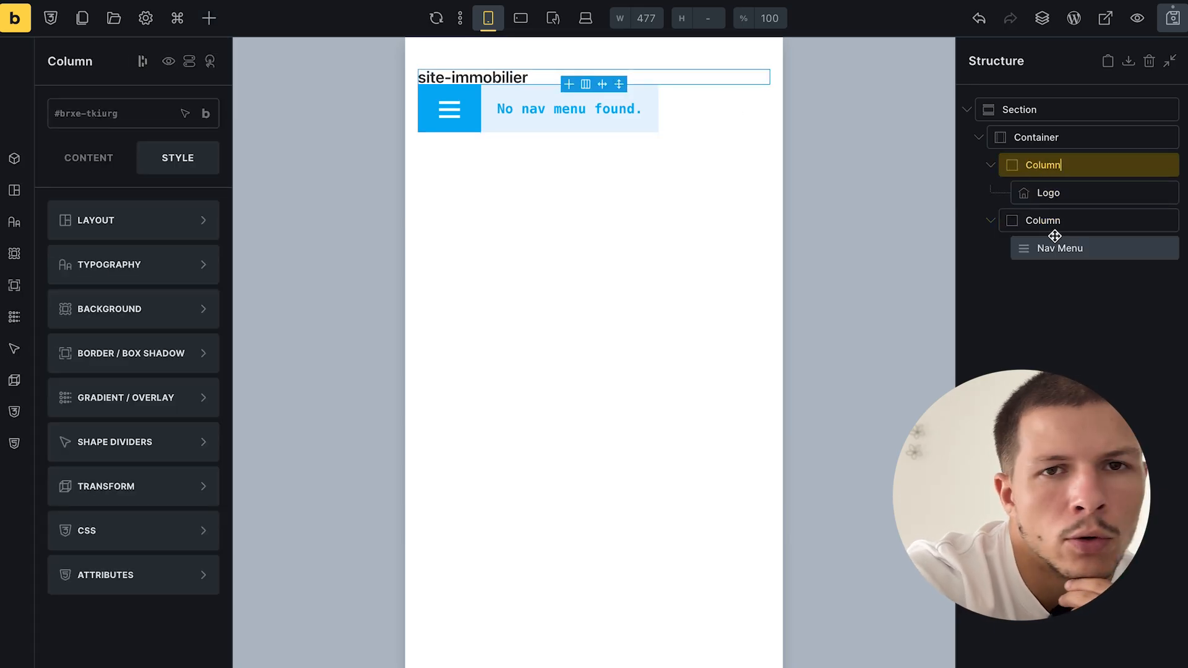
pyautogui.click(1106, 286)
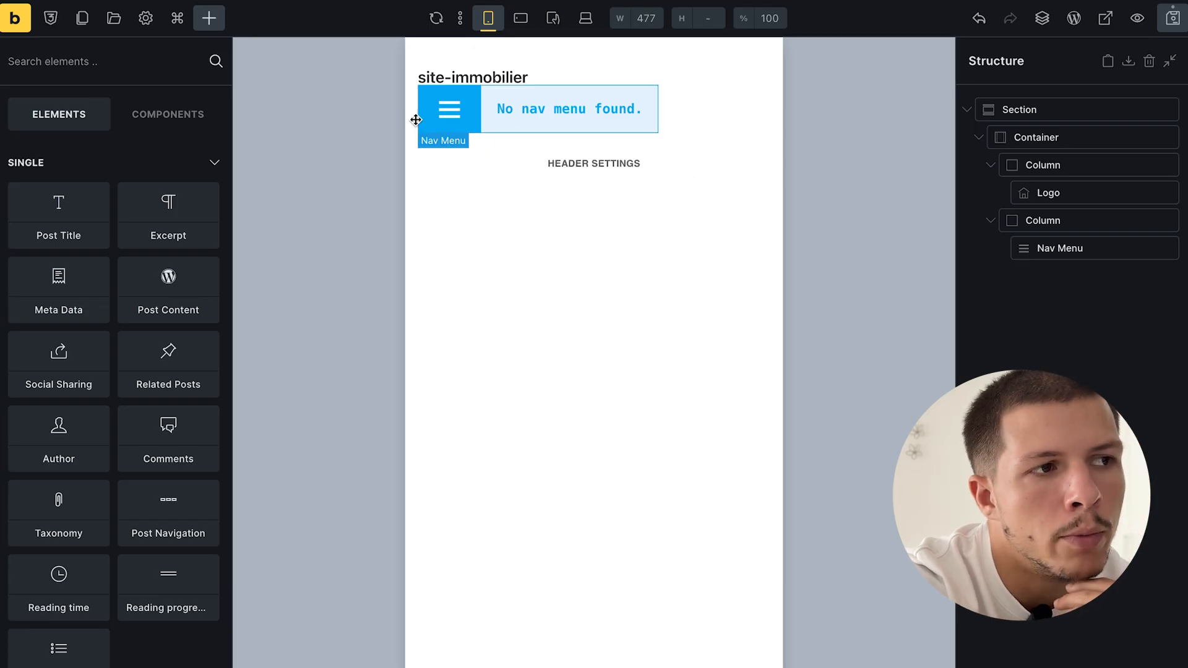
pyautogui.click(146, 18)
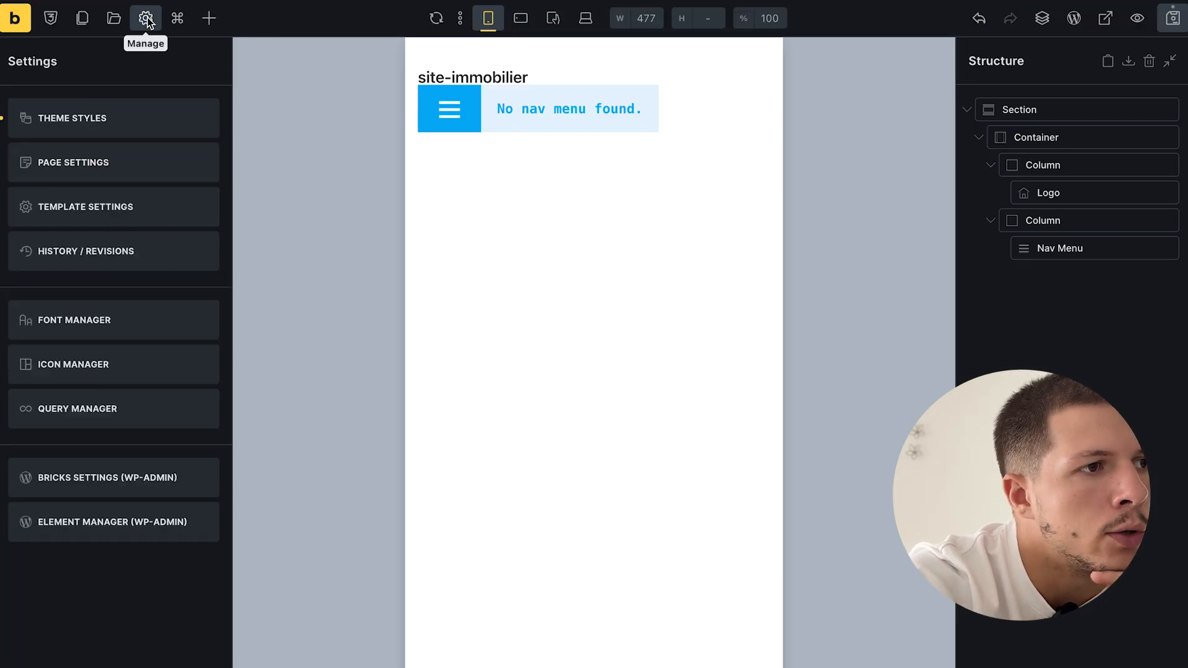
# - In the Site immobilier theme style, set Block Align cross axis to Center, then select the header container
pyautogui.click(125, 118)
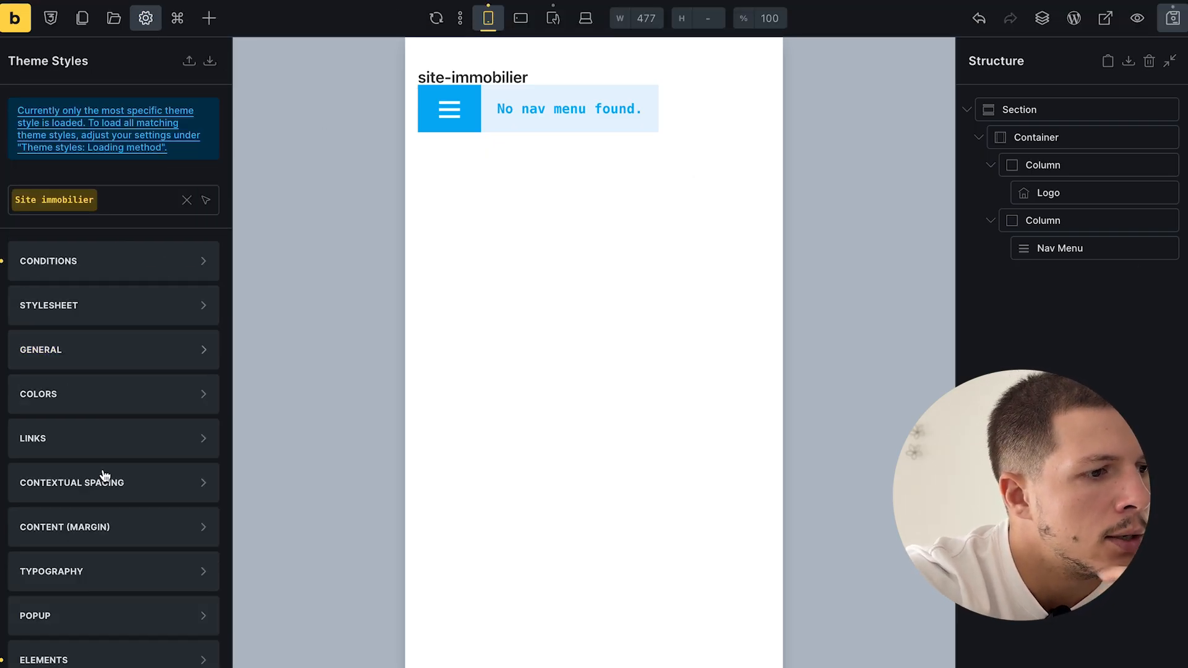
pyautogui.click(79, 659)
pyautogui.click(94, 586)
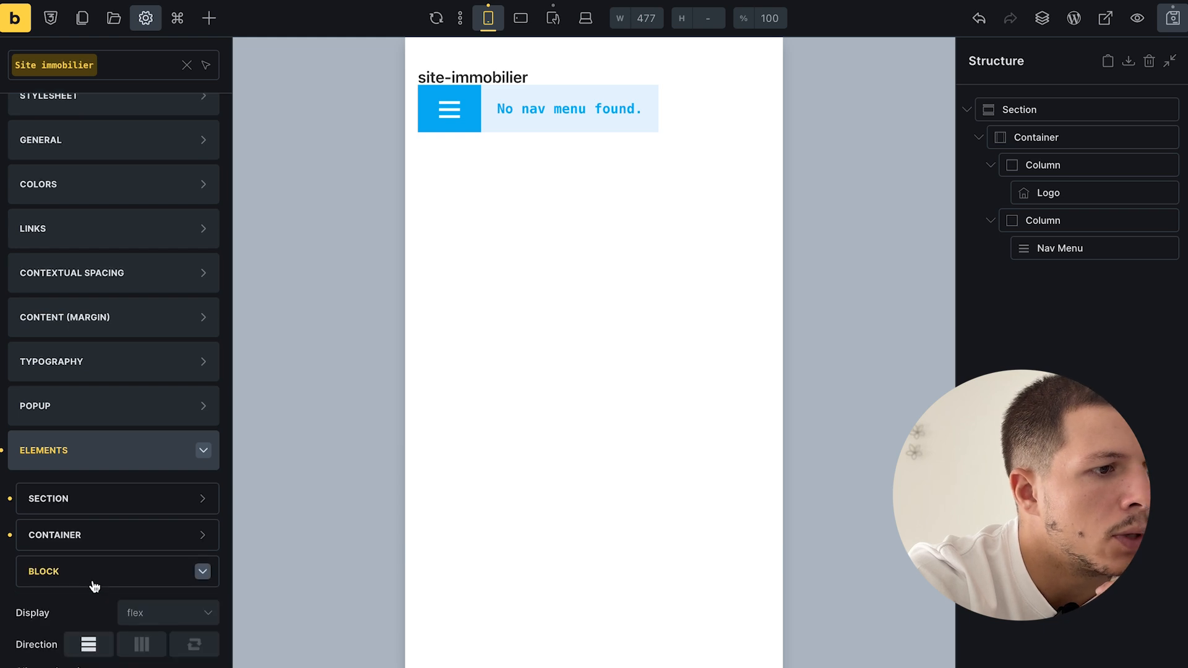
pyautogui.click(67, 611)
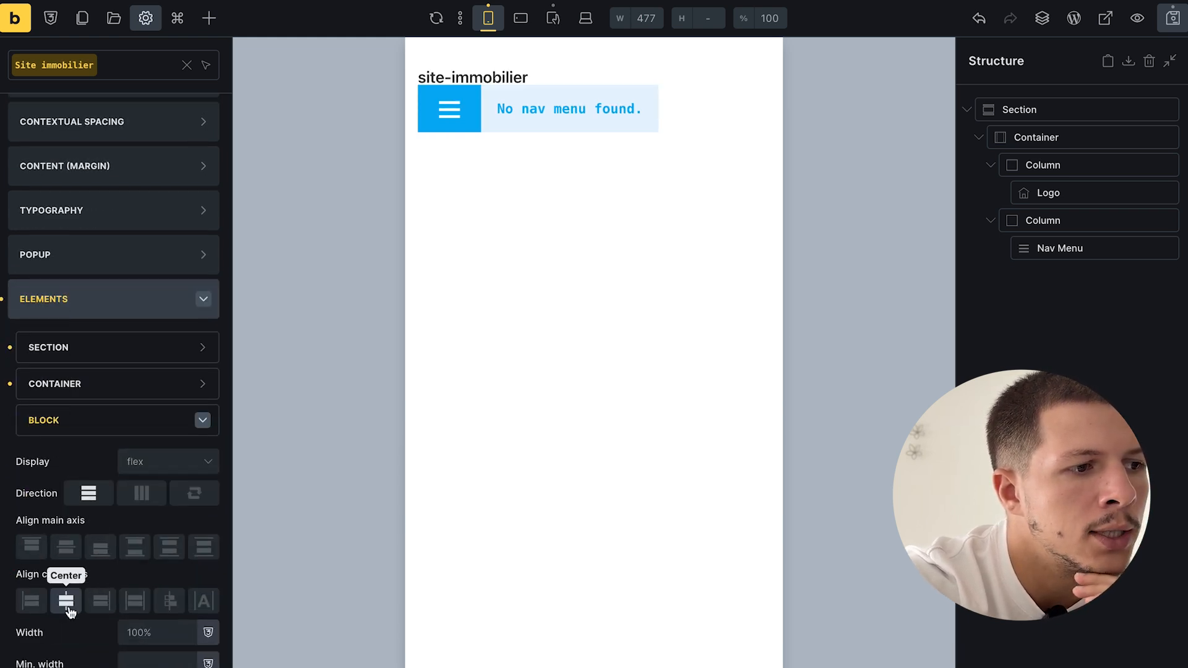
pyautogui.click(67, 602)
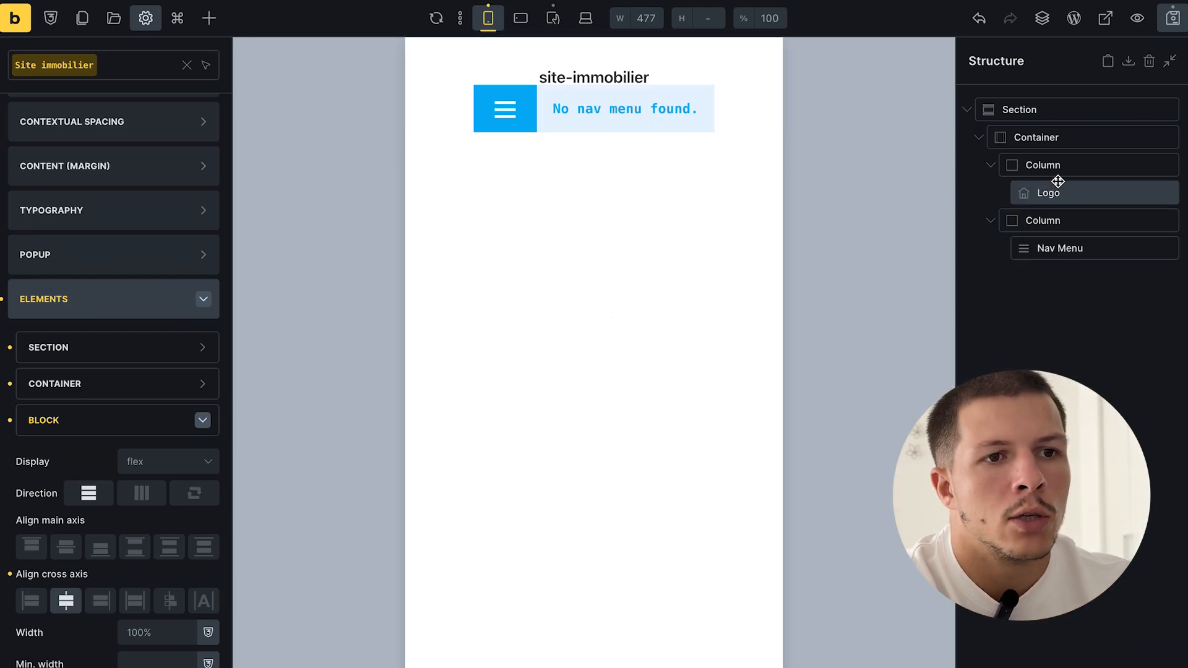
pyautogui.click(1059, 140)
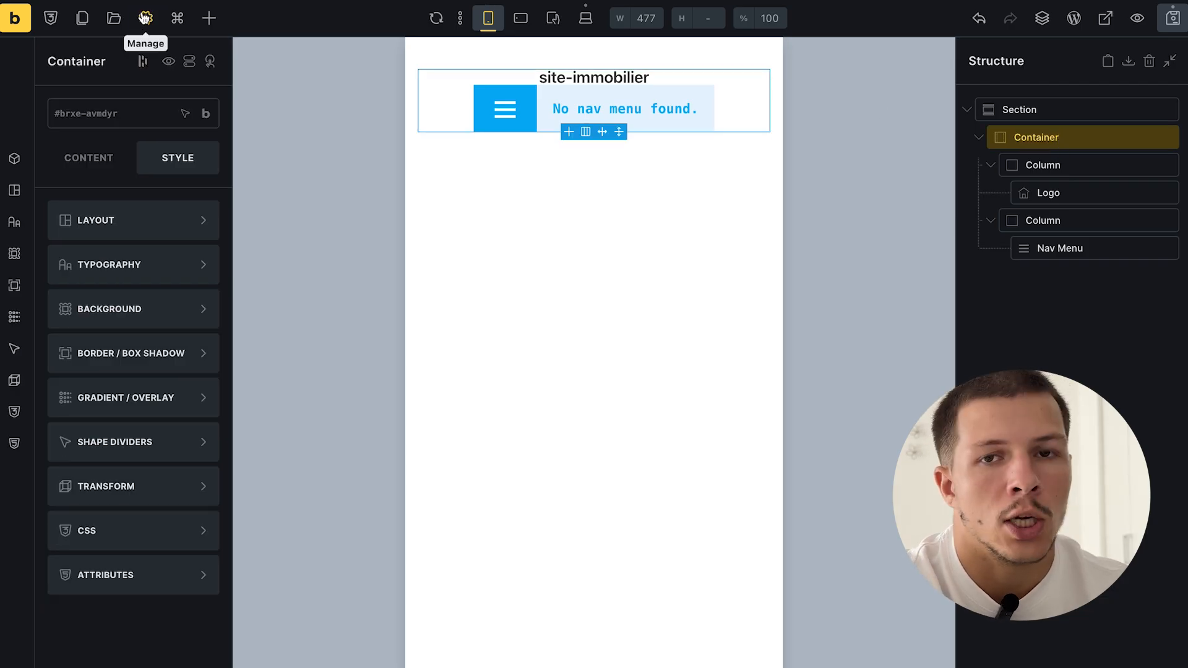
# - Set the Site immobilier theme style's Container column gap and row gap to 16
pyautogui.click(145, 18)
pyautogui.click(129, 114)
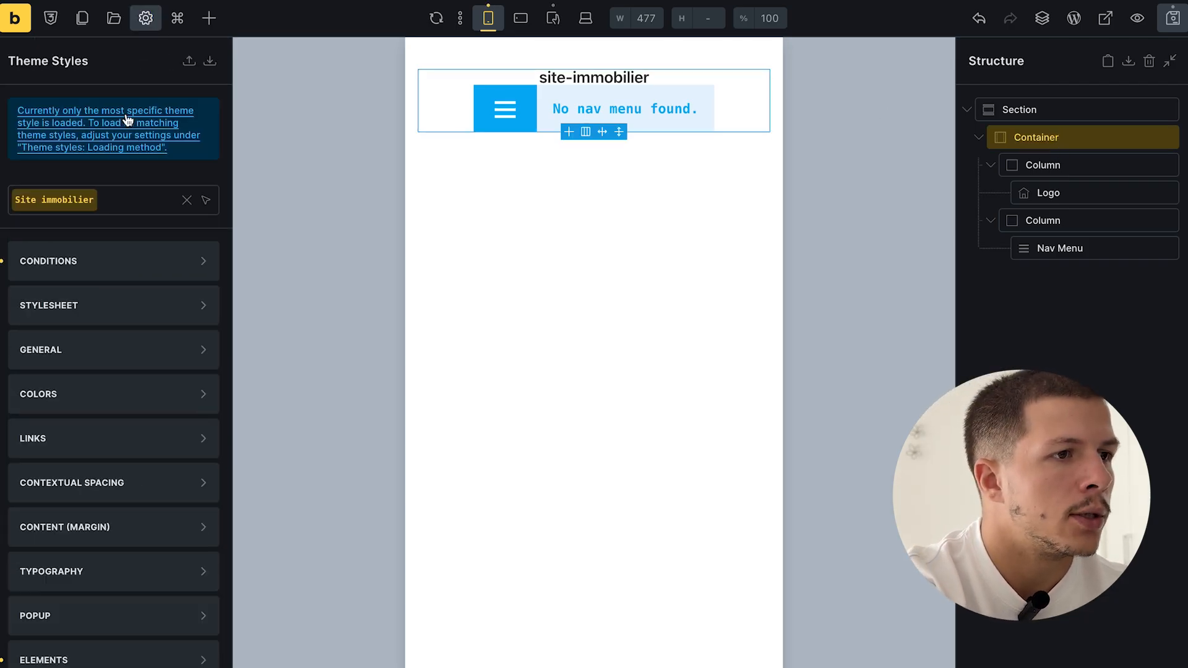
pyautogui.scroll(-3, 87, 584)
pyautogui.click(85, 566)
pyautogui.scroll(-5, 83, 558)
pyautogui.scroll(-2, 83, 559)
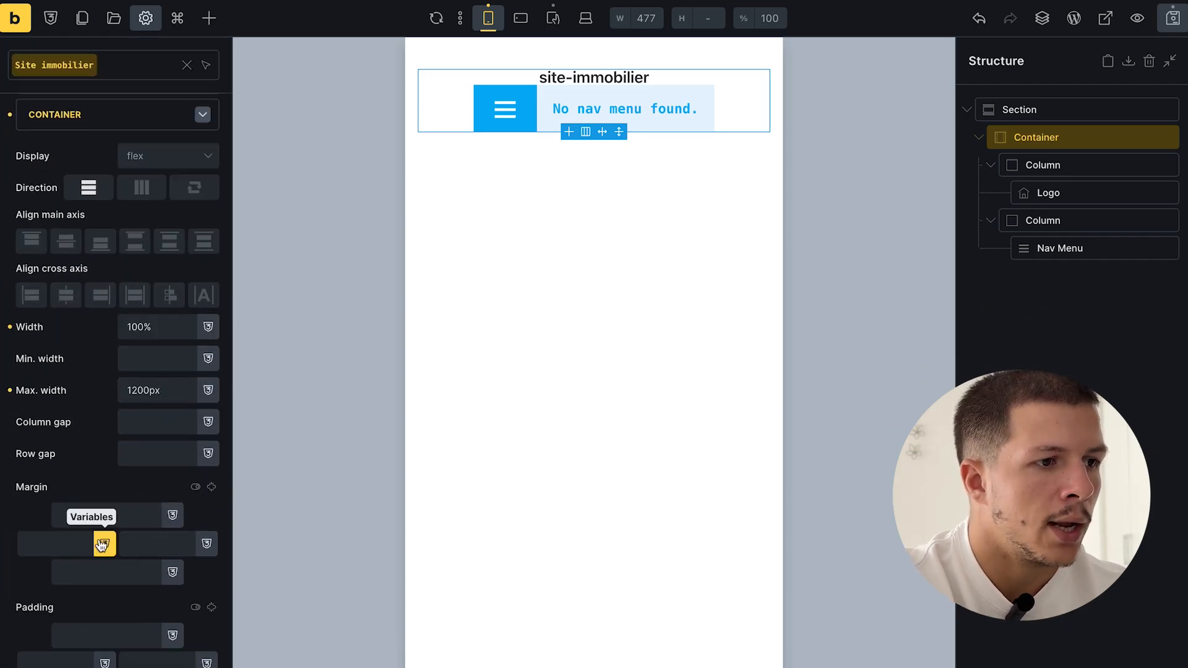
pyautogui.click(143, 424)
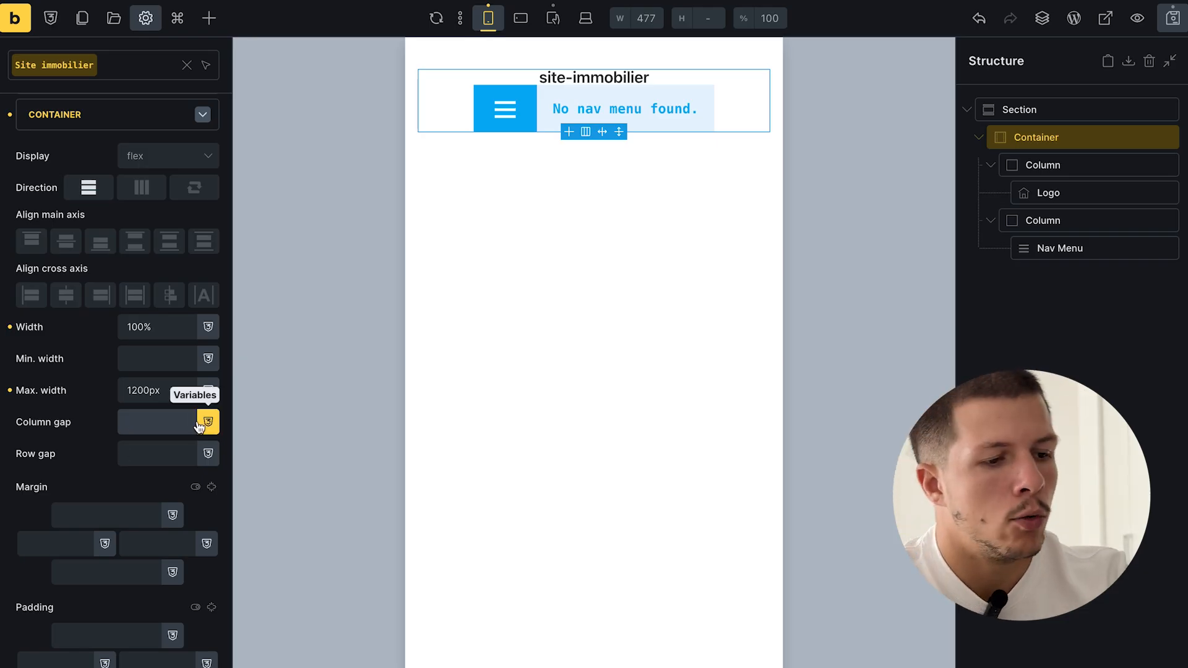
pyautogui.write('24')
pyautogui.click(146, 452)
pyautogui.write('24')
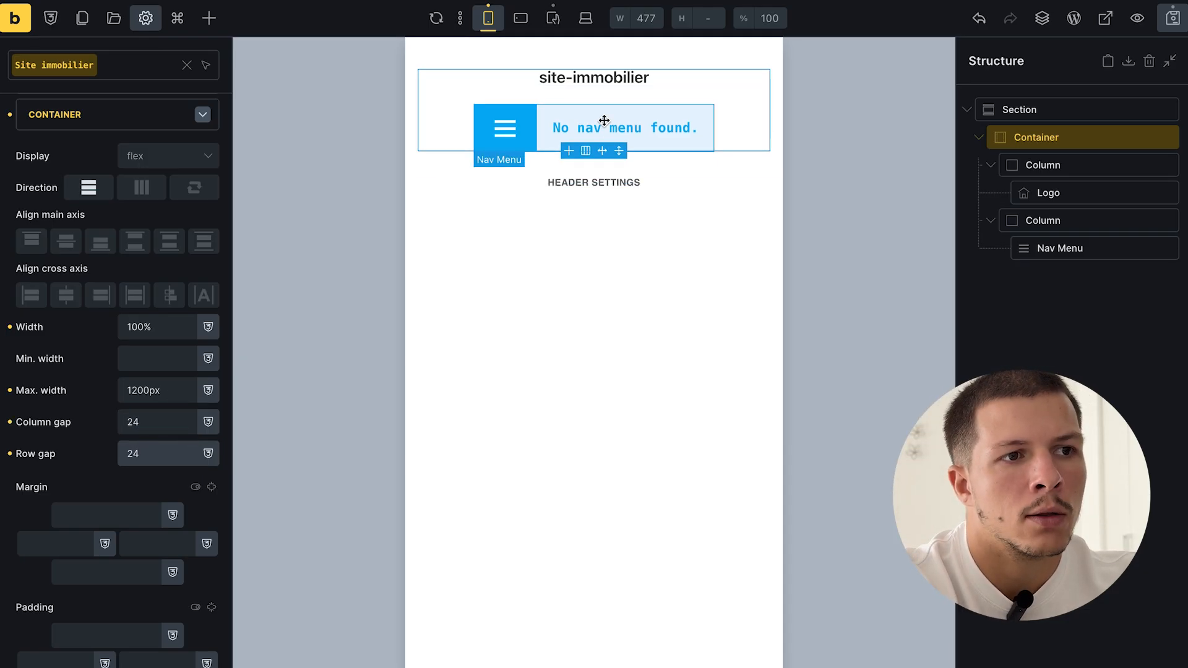
pyautogui.write('16')
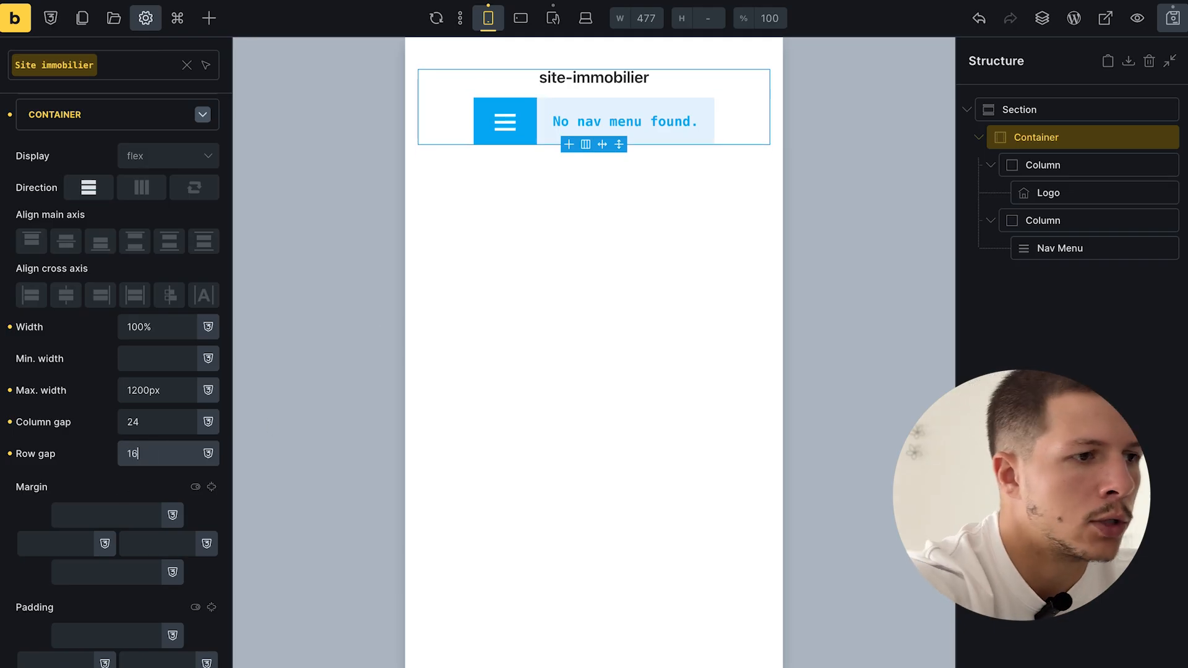
pyautogui.click(173, 423)
pyautogui.write('16')
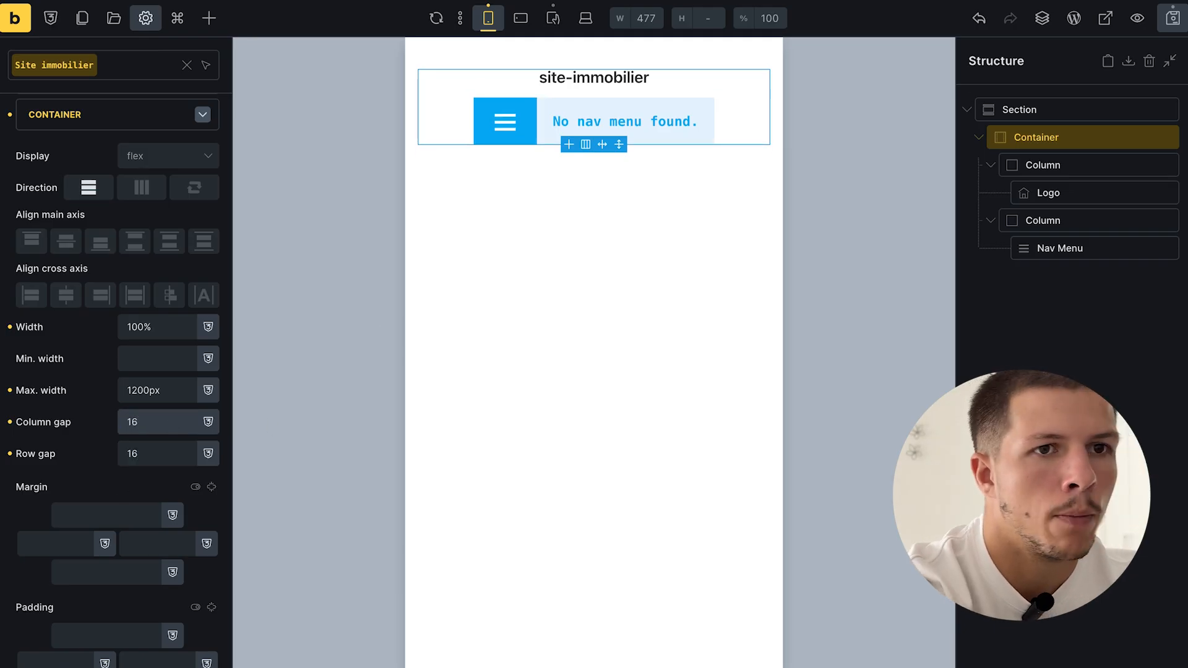
# - Save the header template and bring up the Logo element's content settings
pyautogui.click(1174, 19)
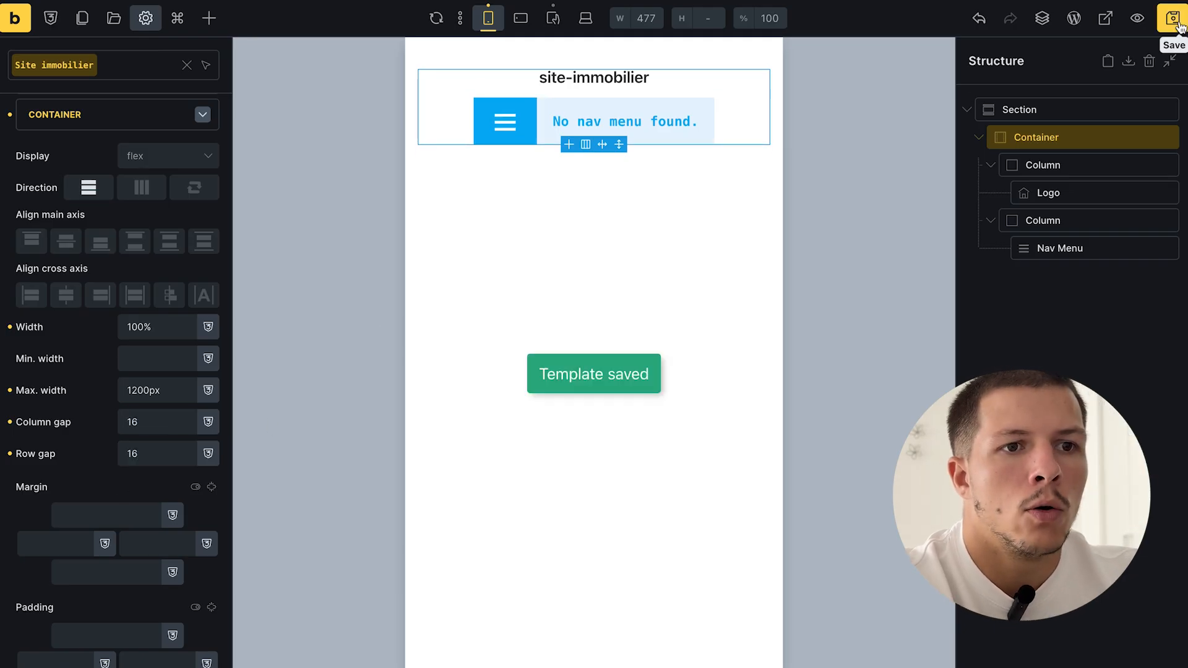
pyautogui.click(1063, 192)
pyautogui.click(118, 161)
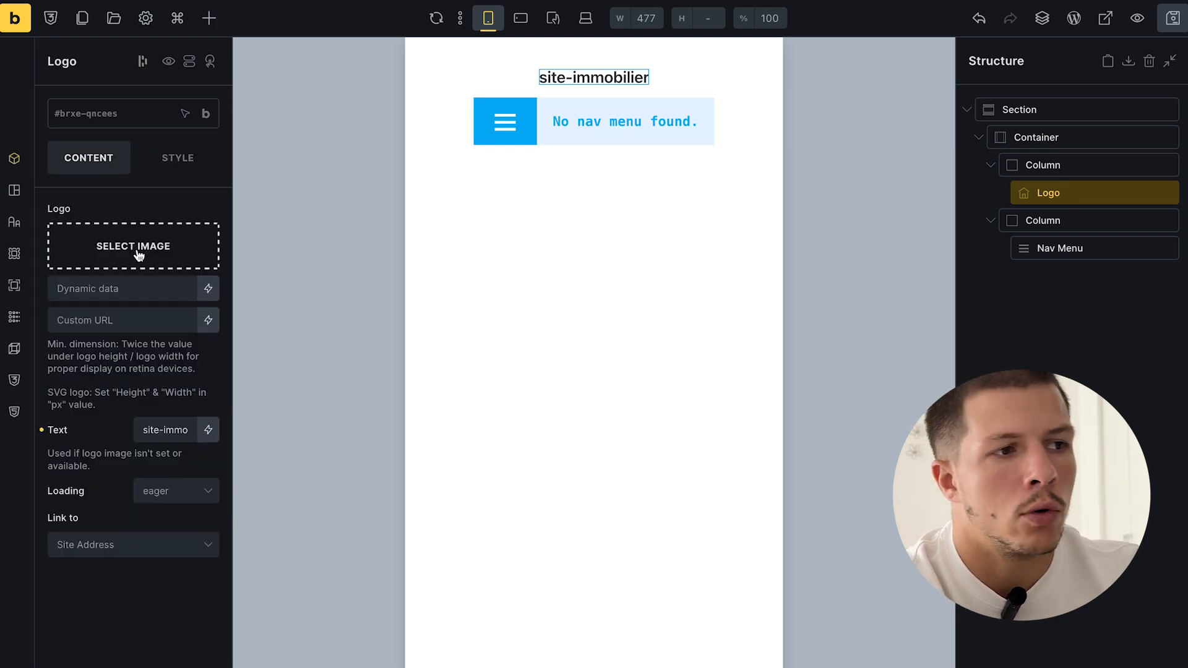
# - Replace the logo's fallback text with 'Logo', then select the nav menu and header section
pyautogui.tripleClick(171, 427)
pyautogui.write('Logo')
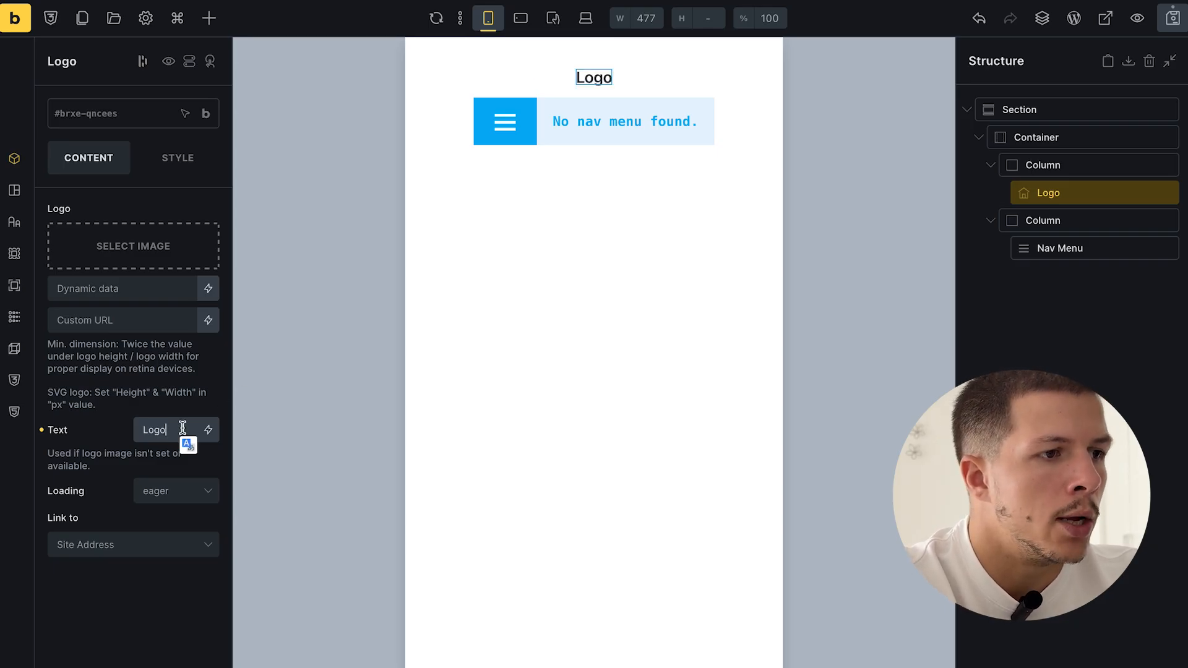
pyautogui.click(1102, 238)
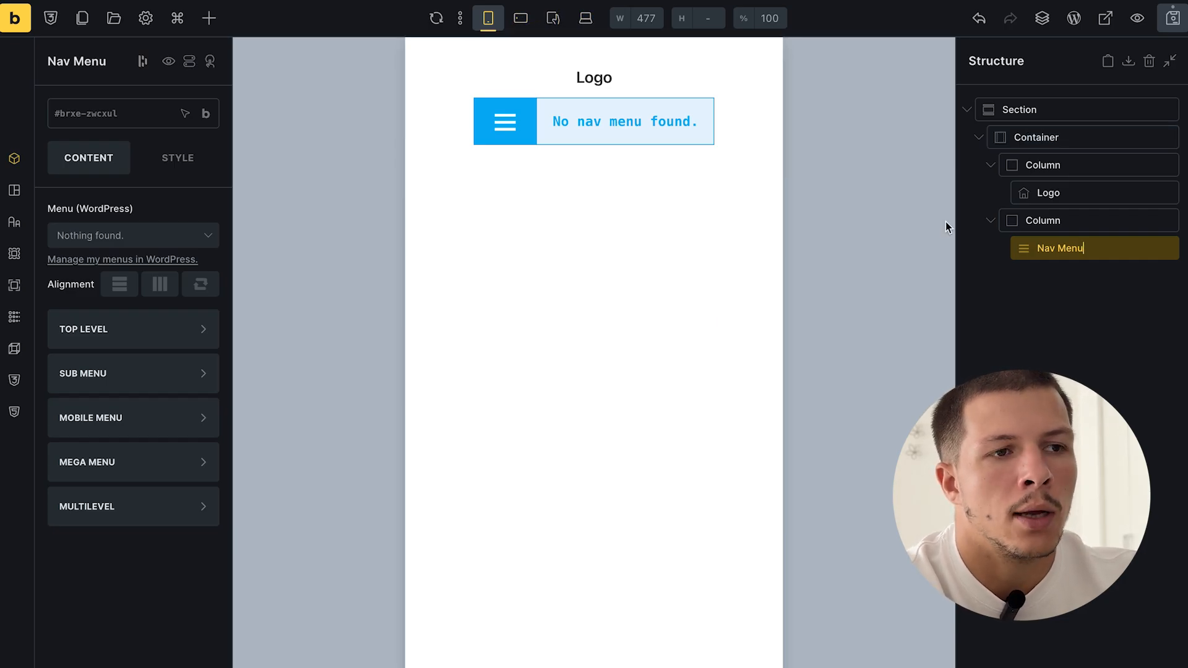
pyautogui.click(753, 59)
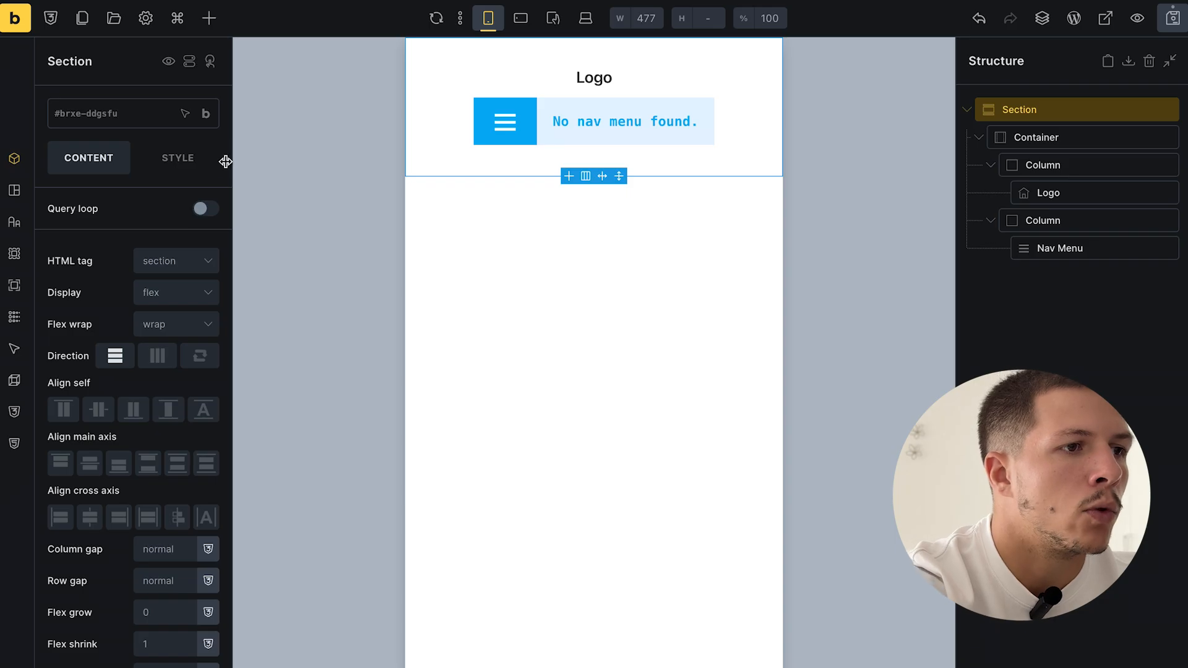
# - Set the header section's top and bottom padding to 24
pyautogui.click(183, 161)
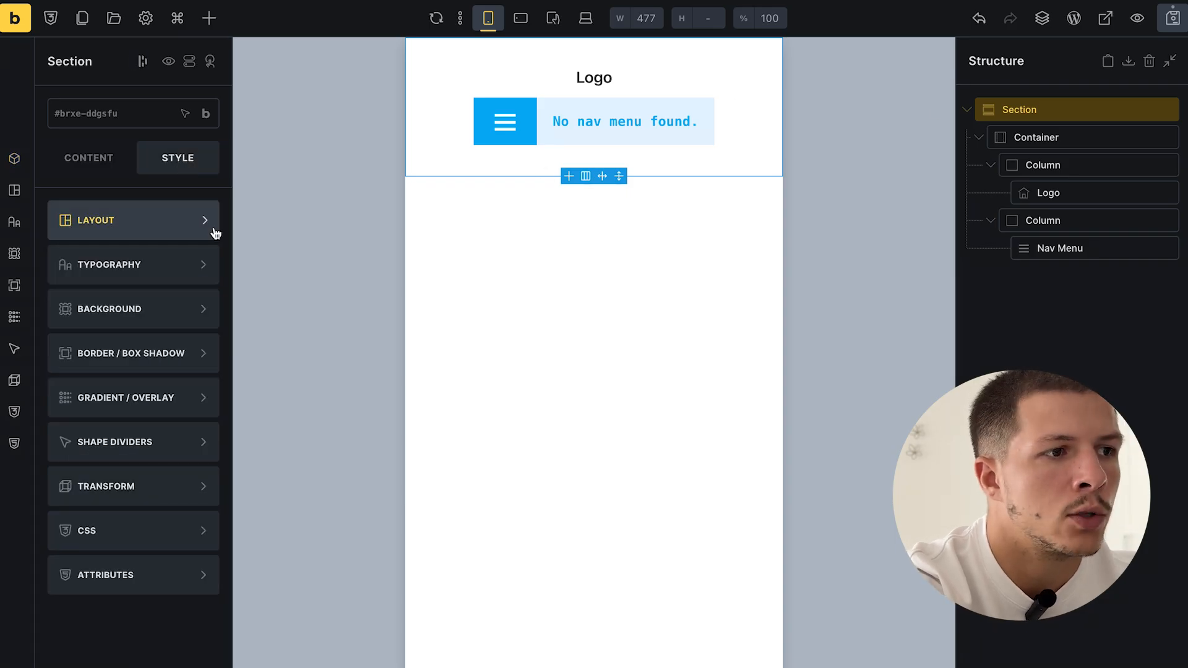
pyautogui.click(162, 221)
pyautogui.scroll(-1, 158, 380)
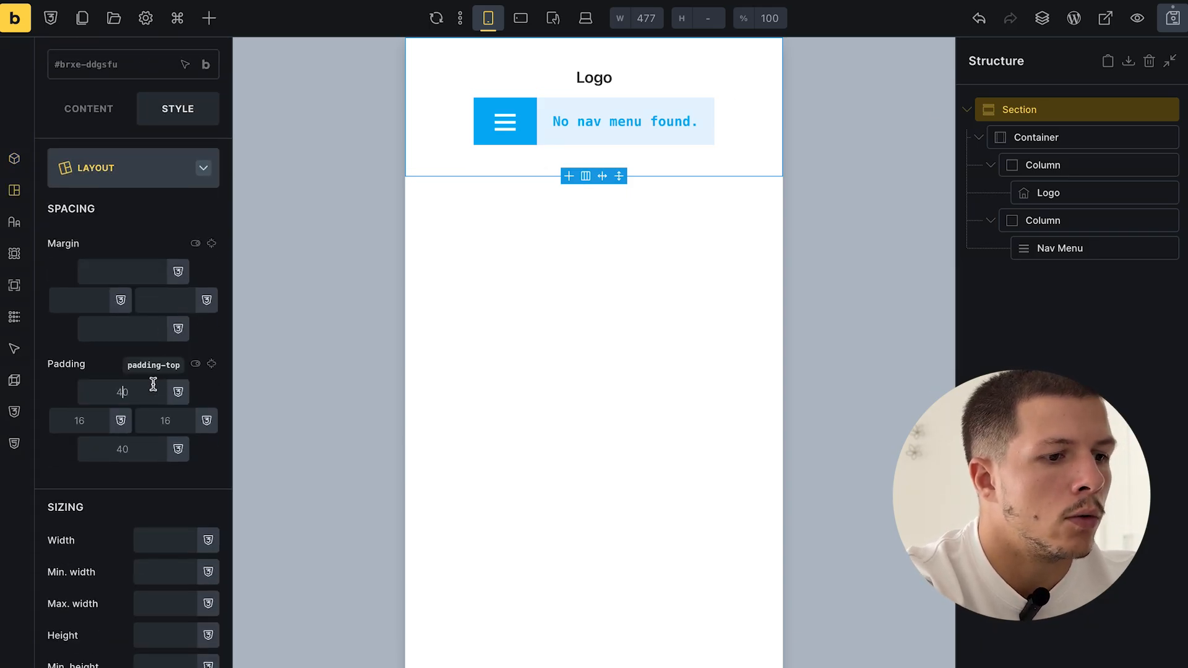
pyautogui.click(153, 391)
pyautogui.write('24')
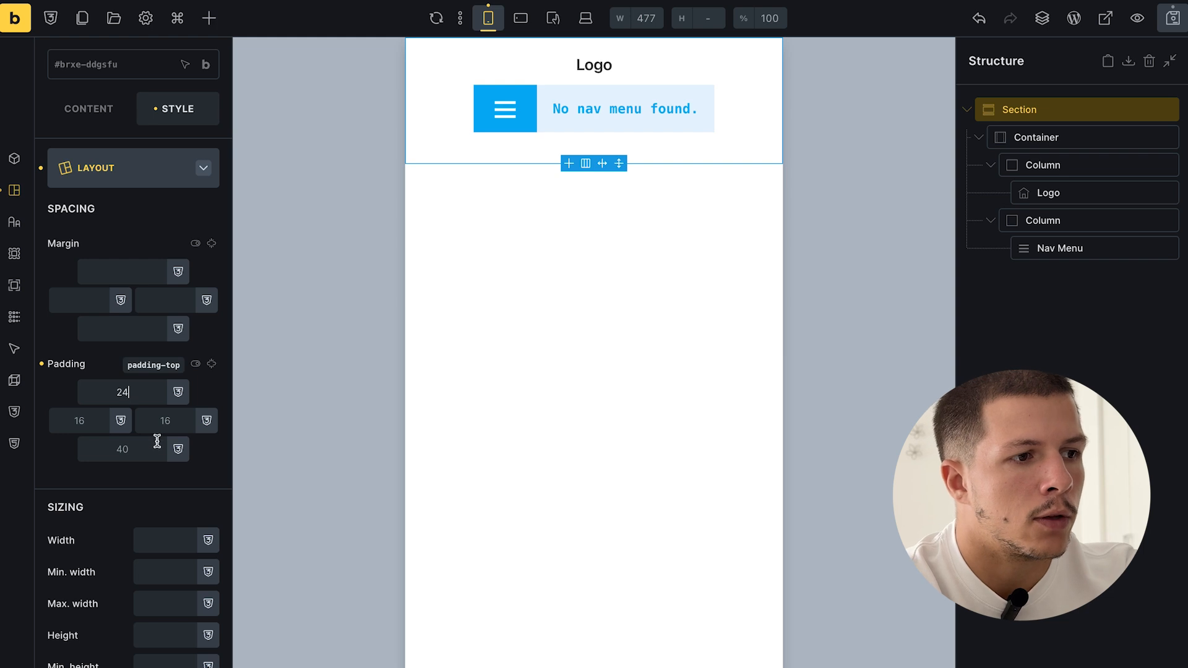
pyautogui.click(123, 449)
pyautogui.write('24')
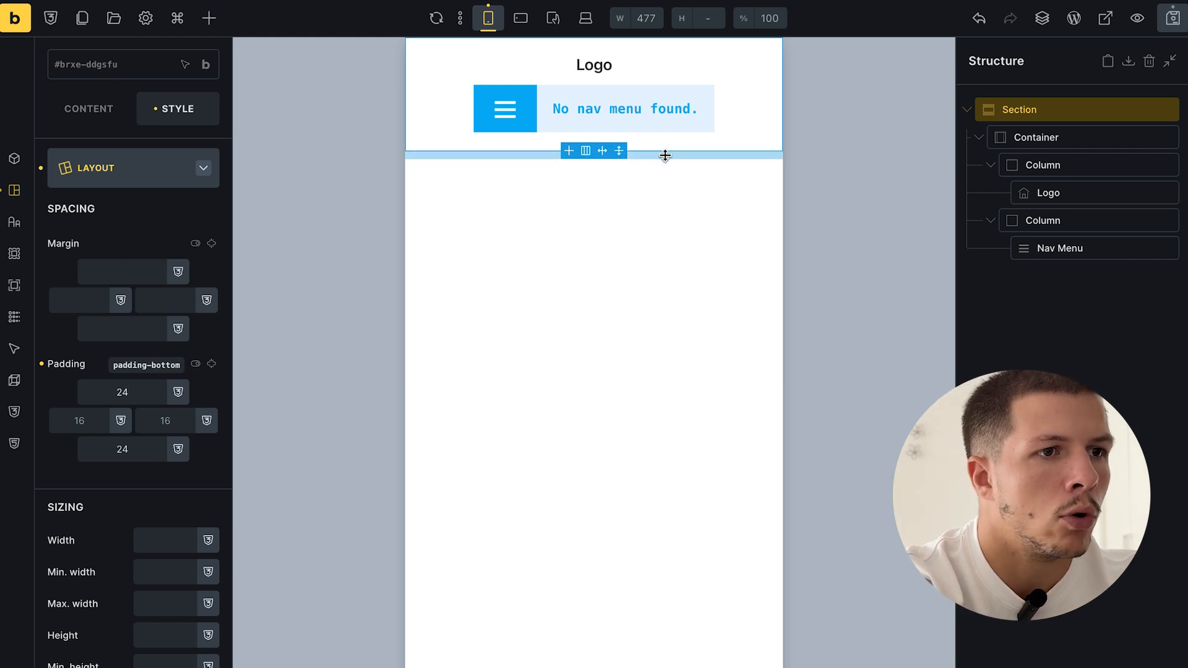
# - Recheck the section's top padding, save the header template, and preview at smaller widths
pyautogui.click(1062, 273)
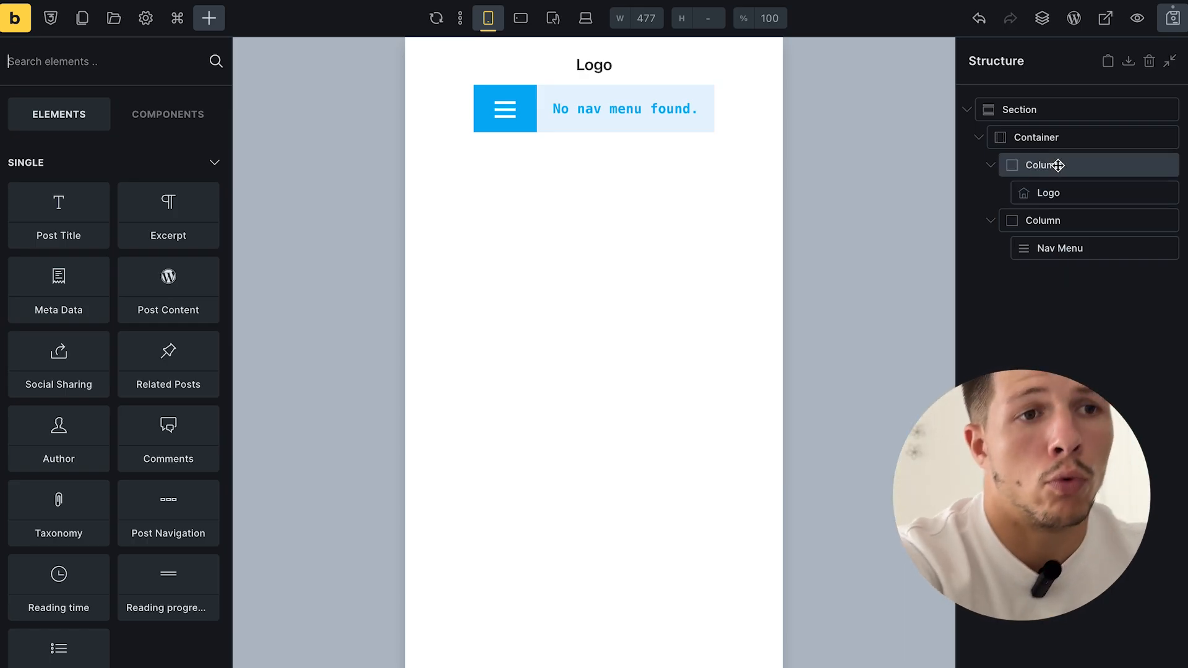
pyautogui.click(1067, 109)
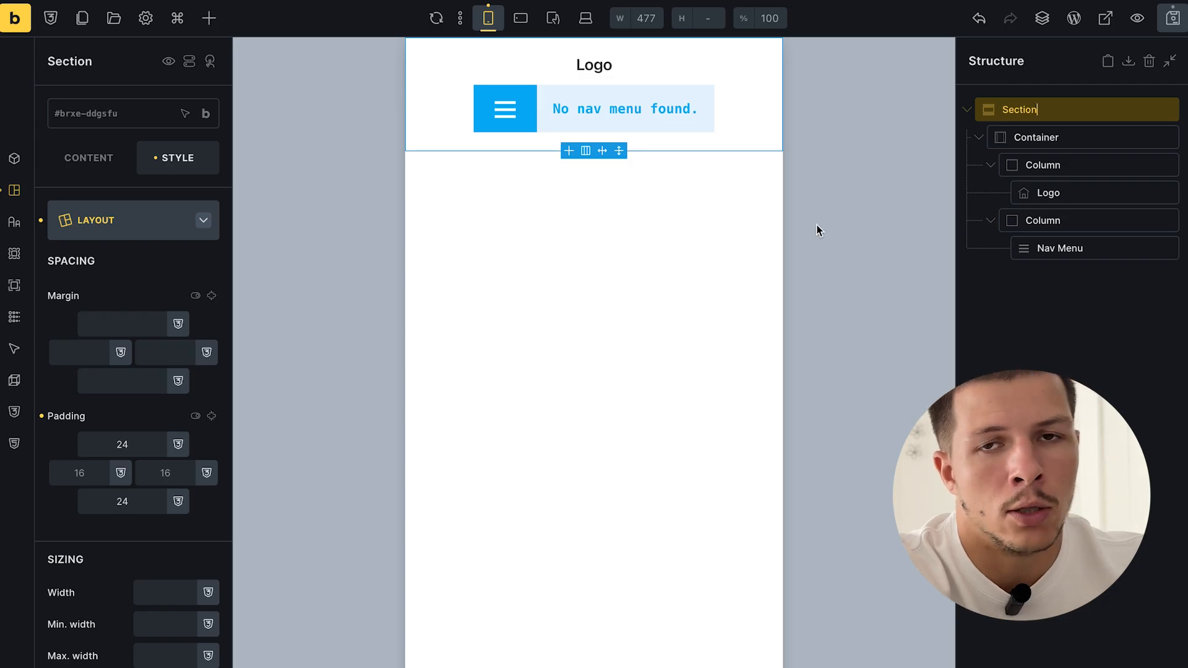
pyautogui.click(136, 441)
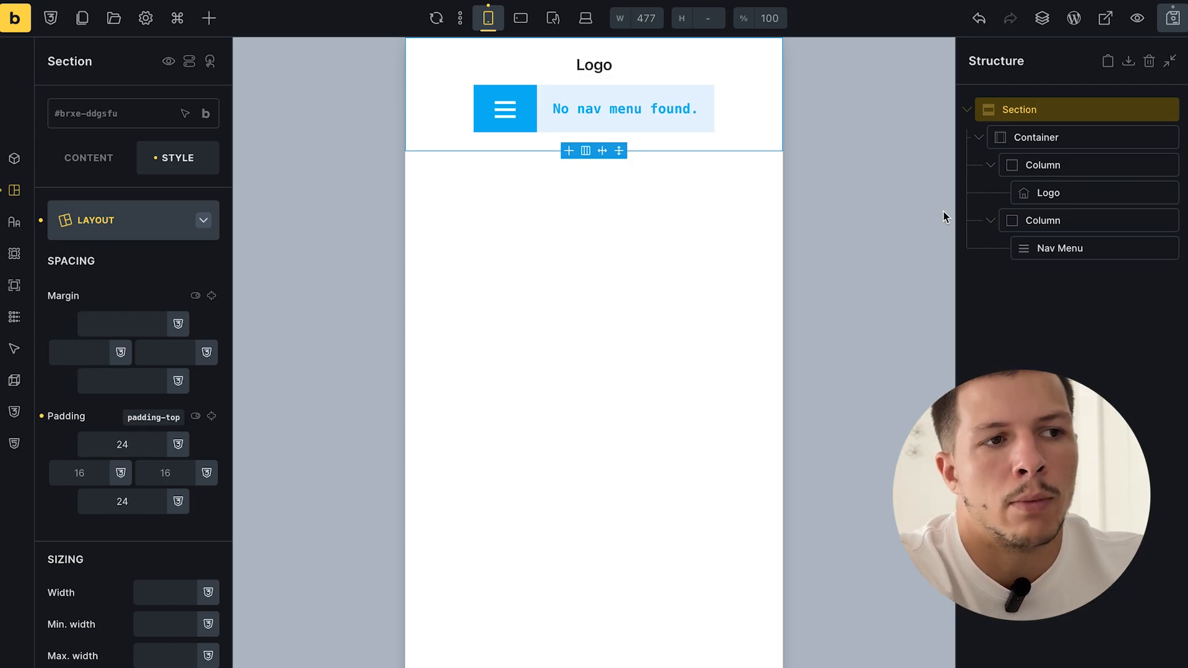
pyautogui.click(1173, 18)
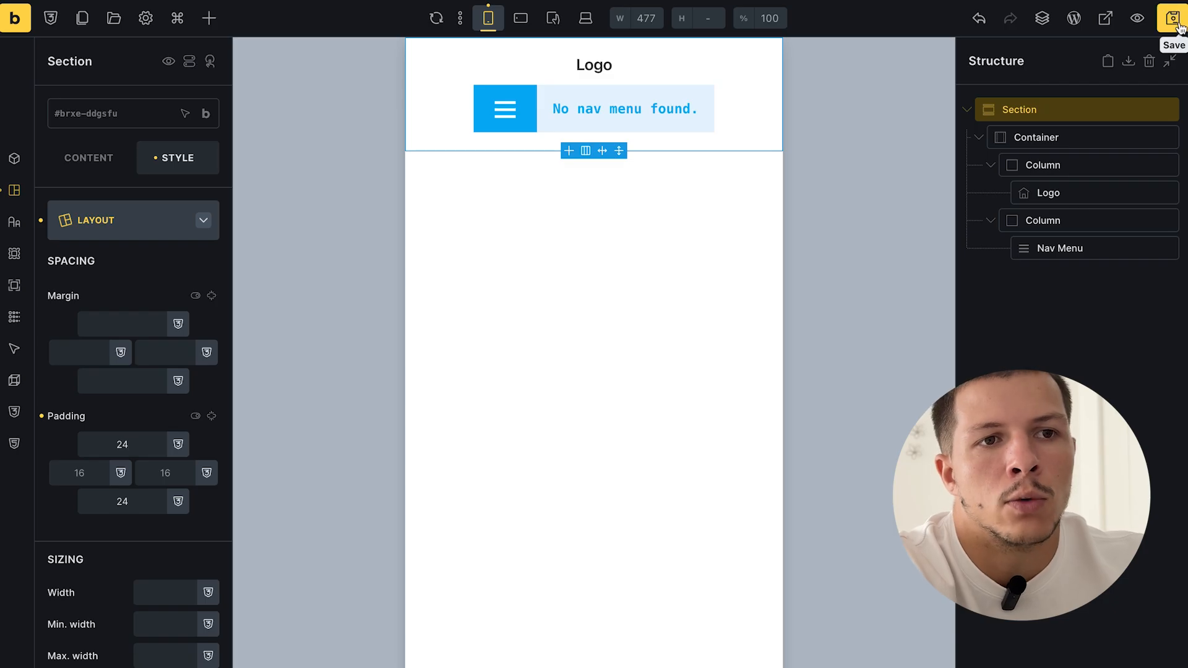
pyautogui.click(521, 19)
pyautogui.click(553, 19)
# - Compare header previews across mobile, tablet and desktop, ending on tablet portrait with the container selected
pyautogui.click(585, 18)
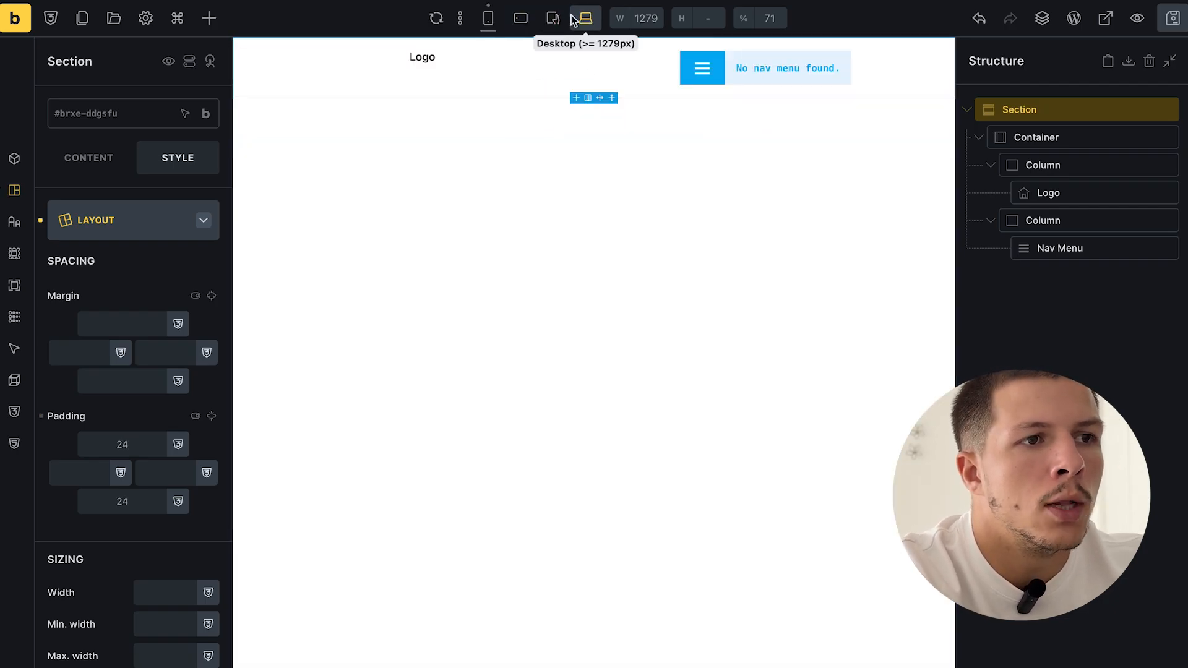
pyautogui.click(488, 19)
pyautogui.click(516, 19)
pyautogui.click(551, 19)
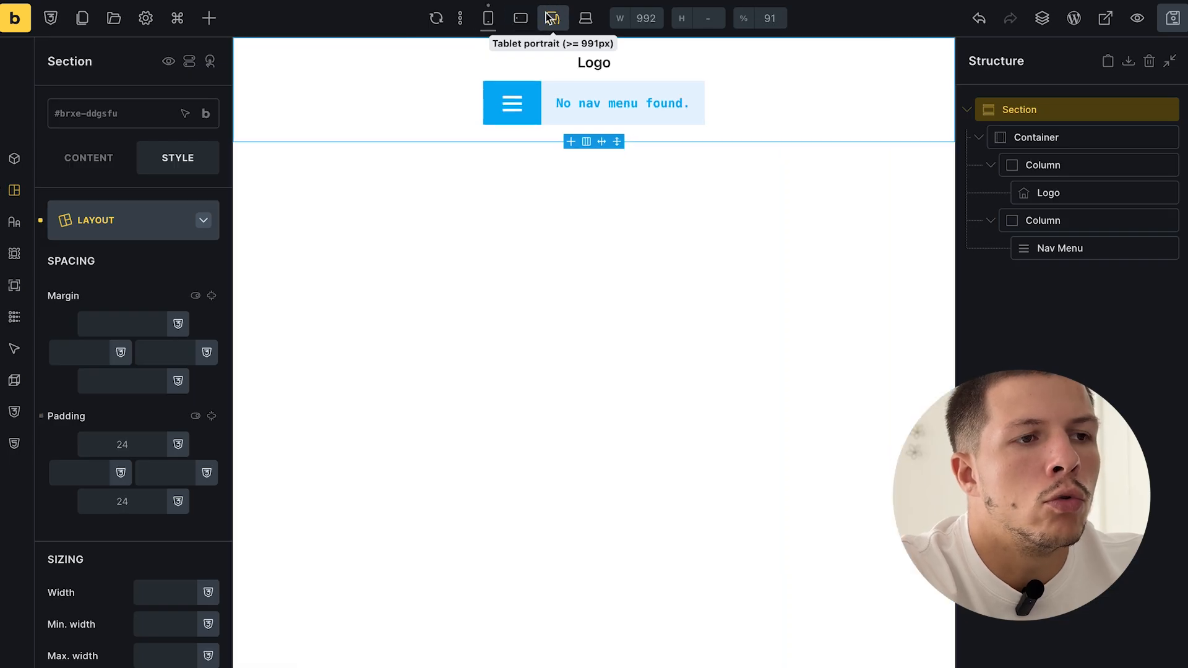
pyautogui.click(586, 19)
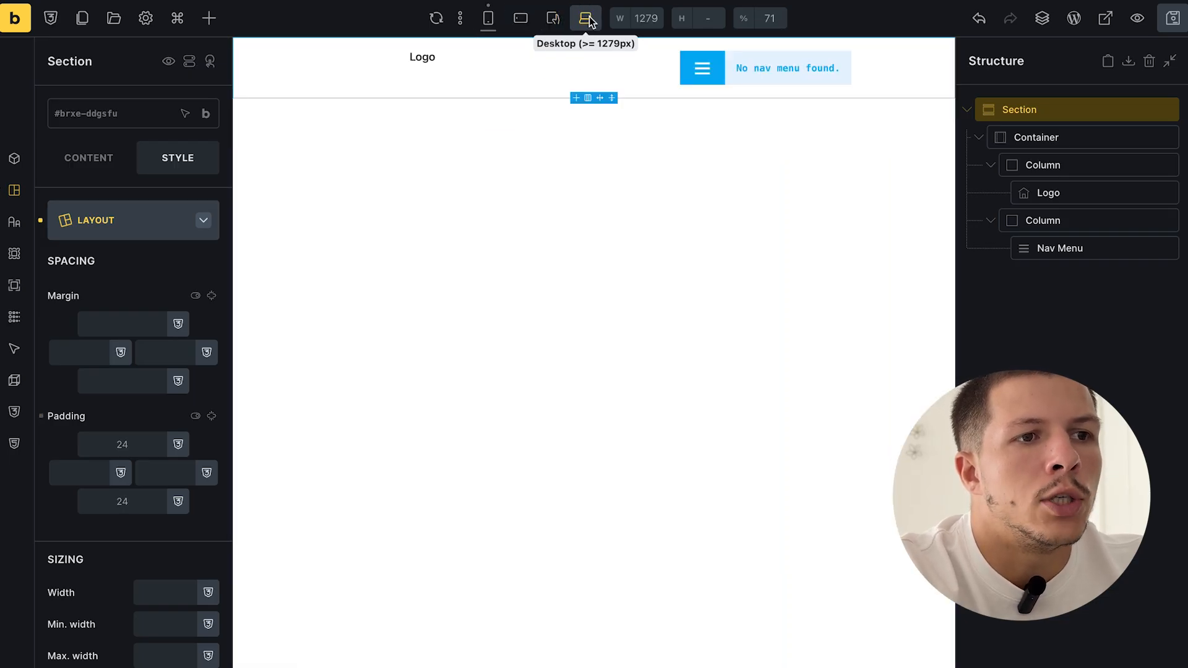
pyautogui.click(552, 18)
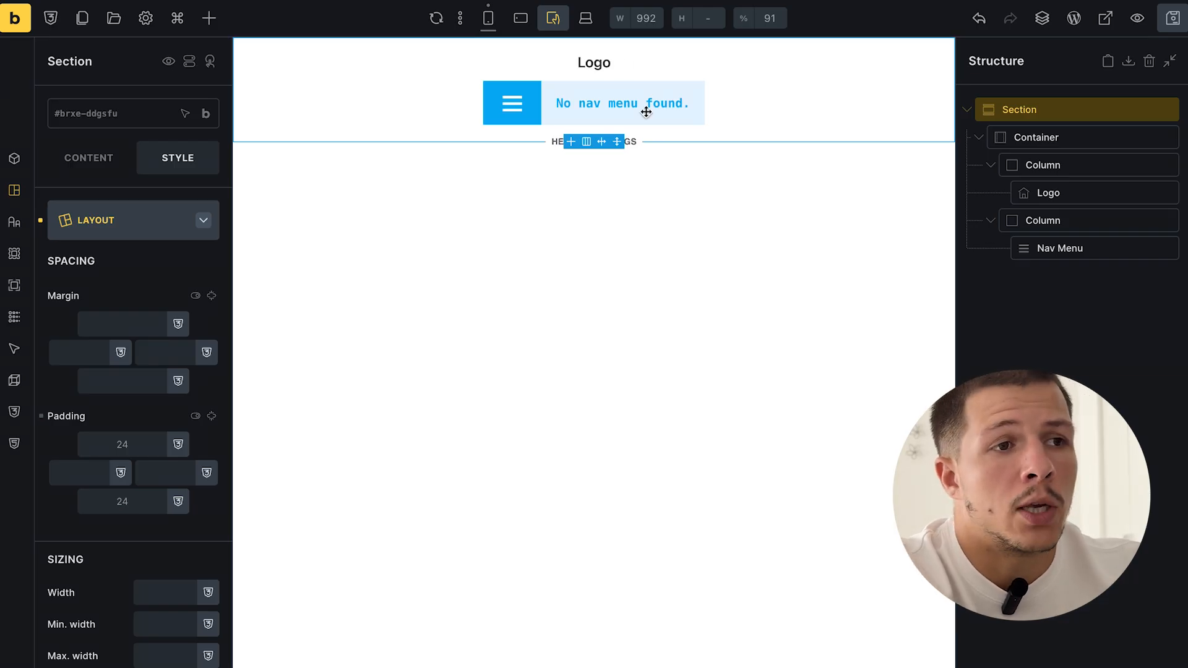
pyautogui.click(585, 20)
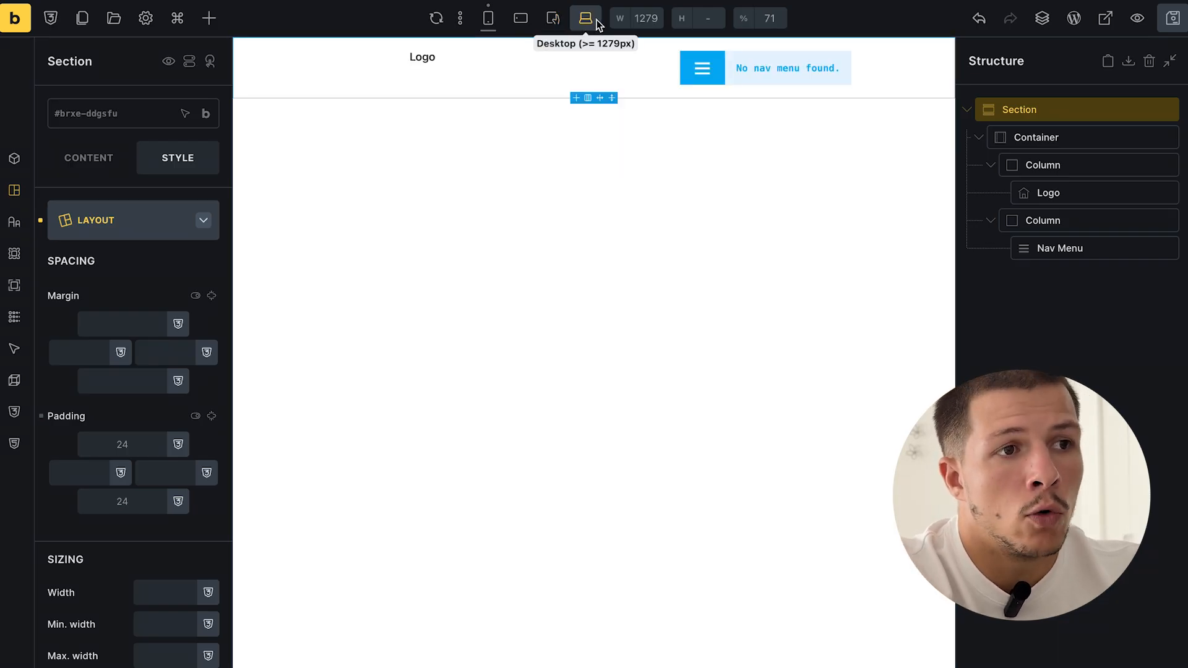
pyautogui.click(553, 20)
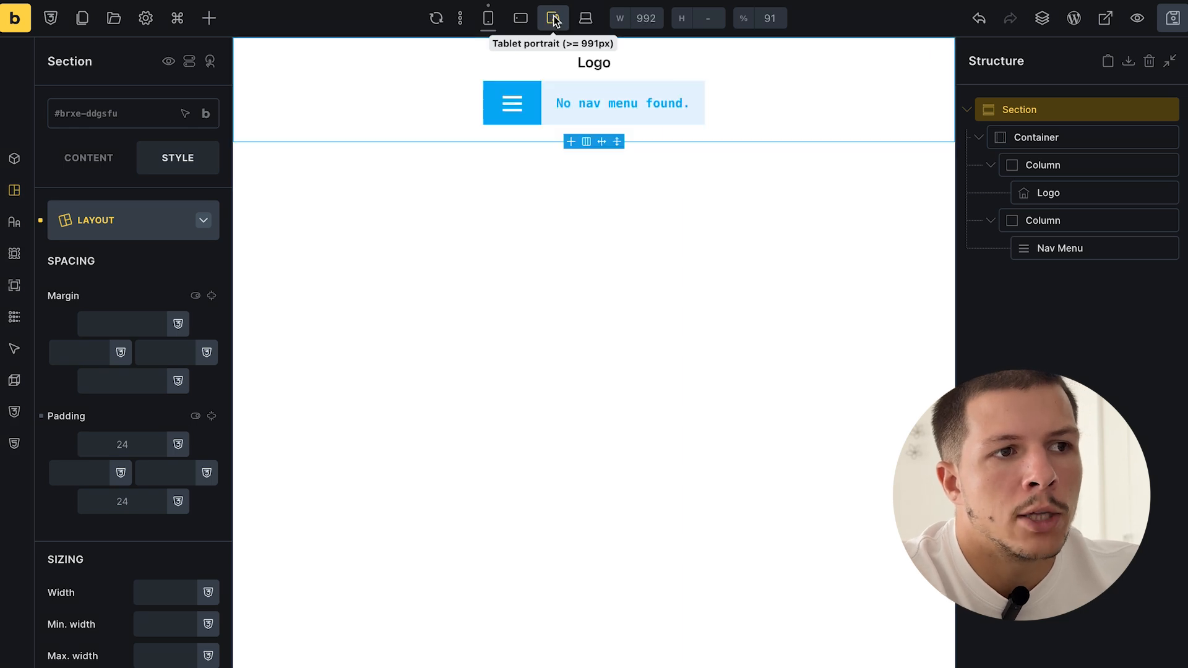
pyautogui.doubleClick(1048, 133)
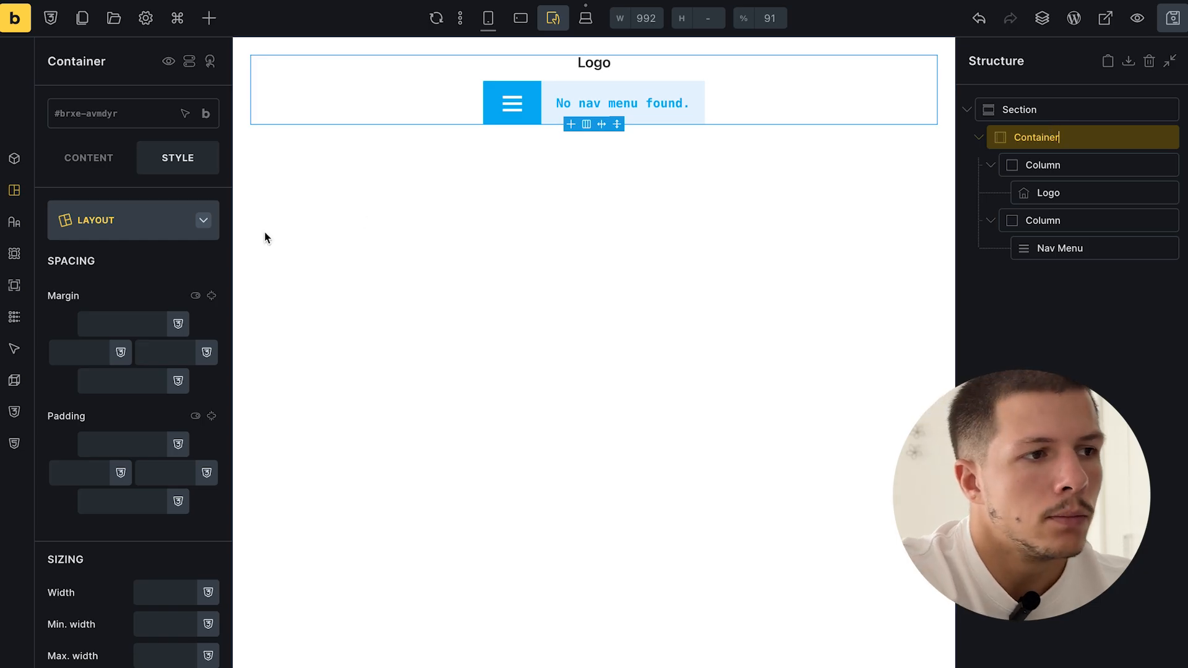
pyautogui.click(98, 157)
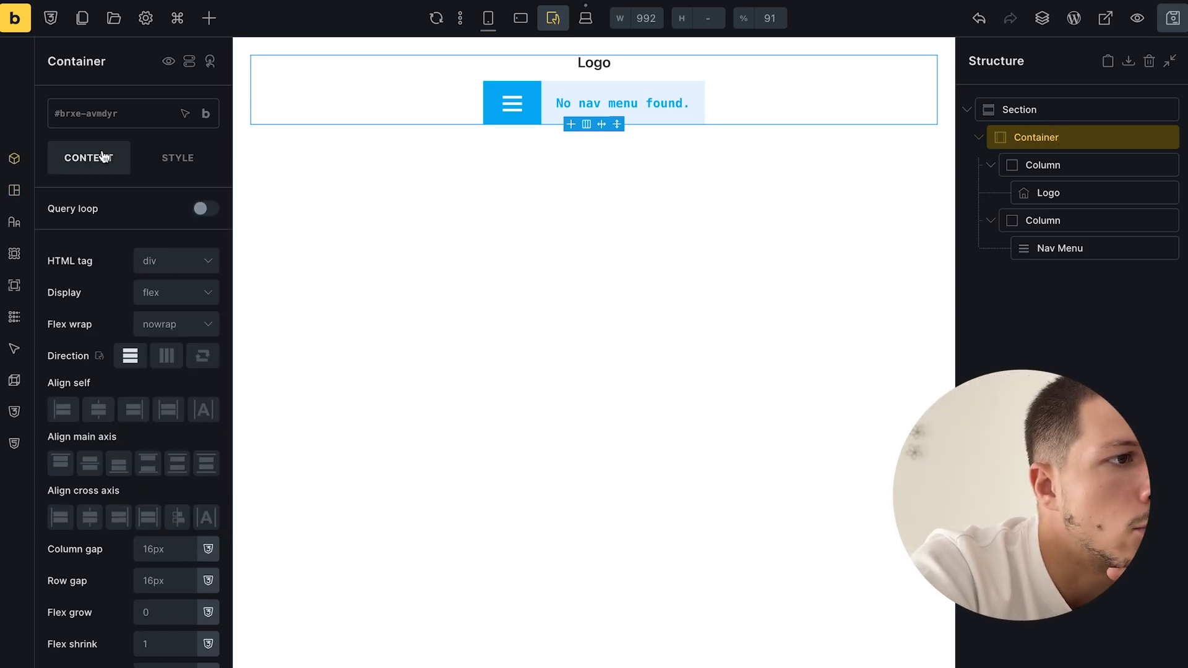
# - Set the theme's default Container direction to row, placing the logo beside the nav menu
pyautogui.click(137, 23)
pyautogui.click(130, 125)
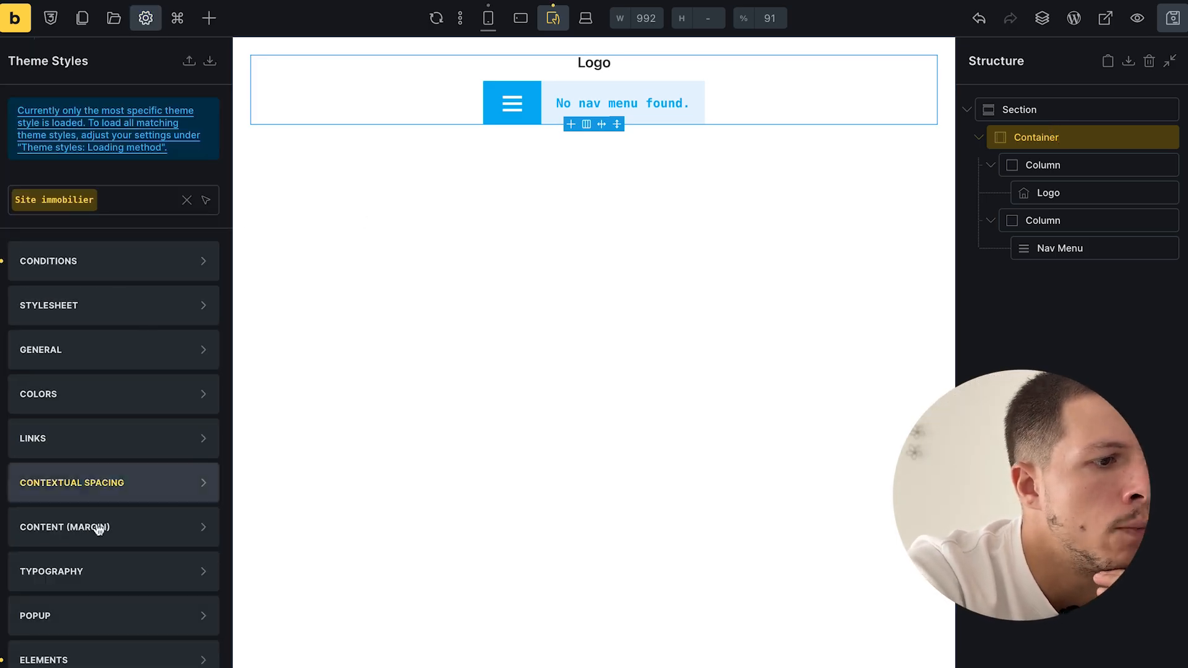
pyautogui.click(68, 660)
pyautogui.scroll(-3, 87, 557)
pyautogui.click(85, 552)
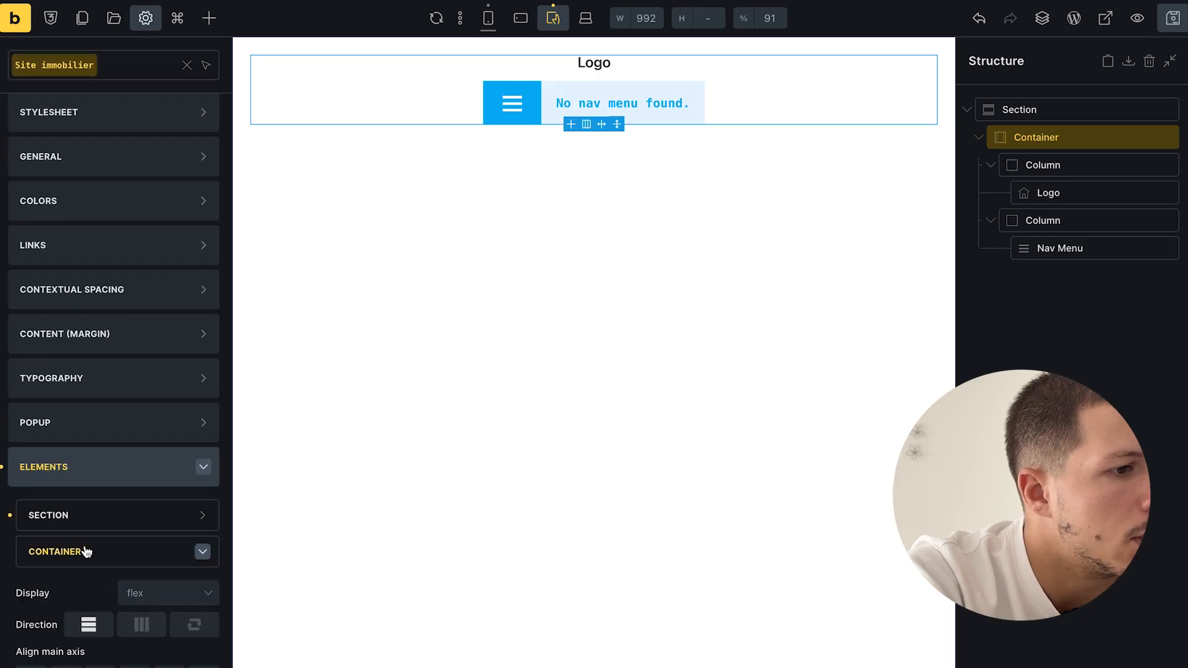
pyautogui.scroll(-3, 86, 551)
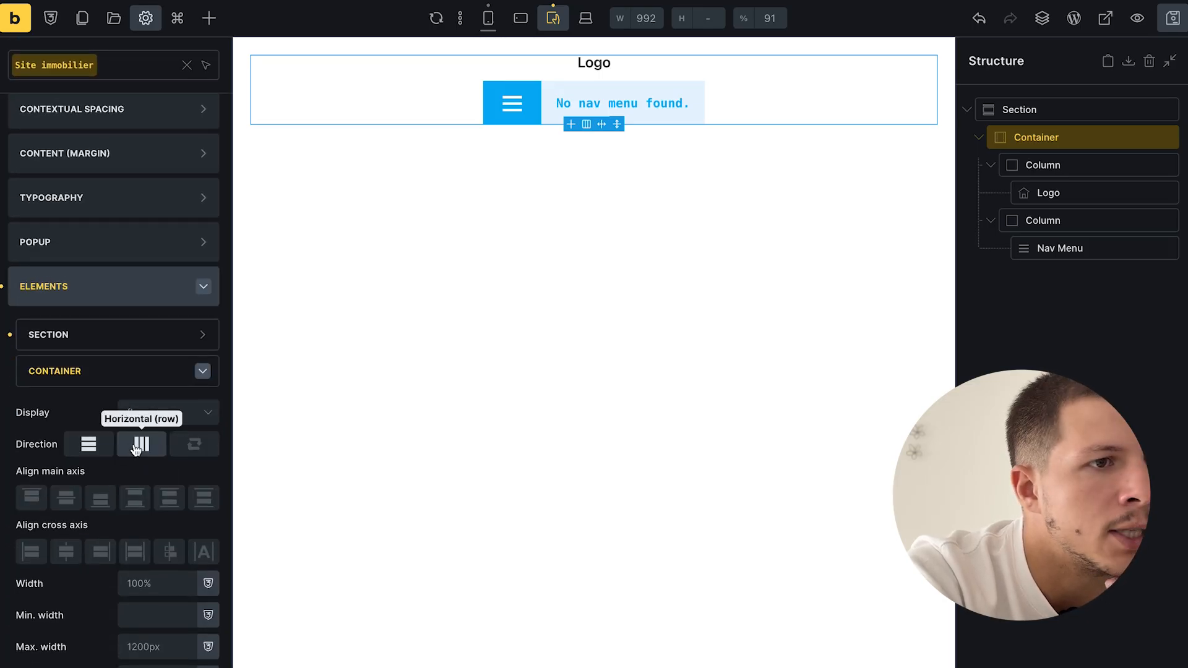
pyautogui.click(139, 446)
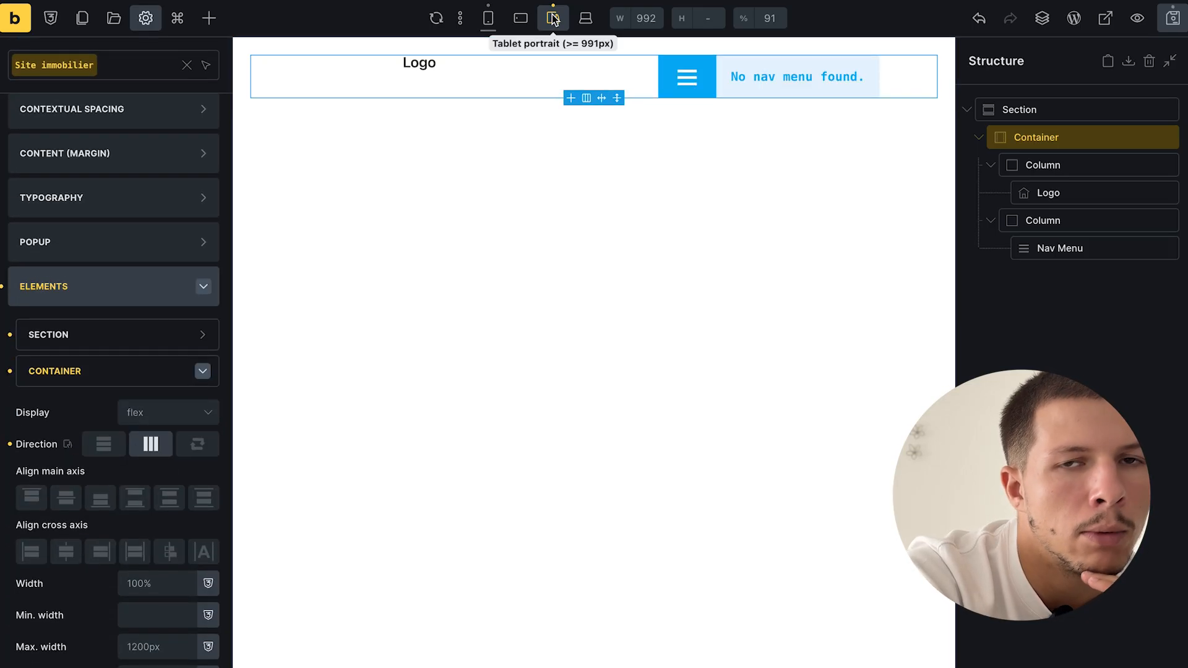
# - At tablet portrait width, set Align cross axis to Center and save the header template
pyautogui.click(523, 21)
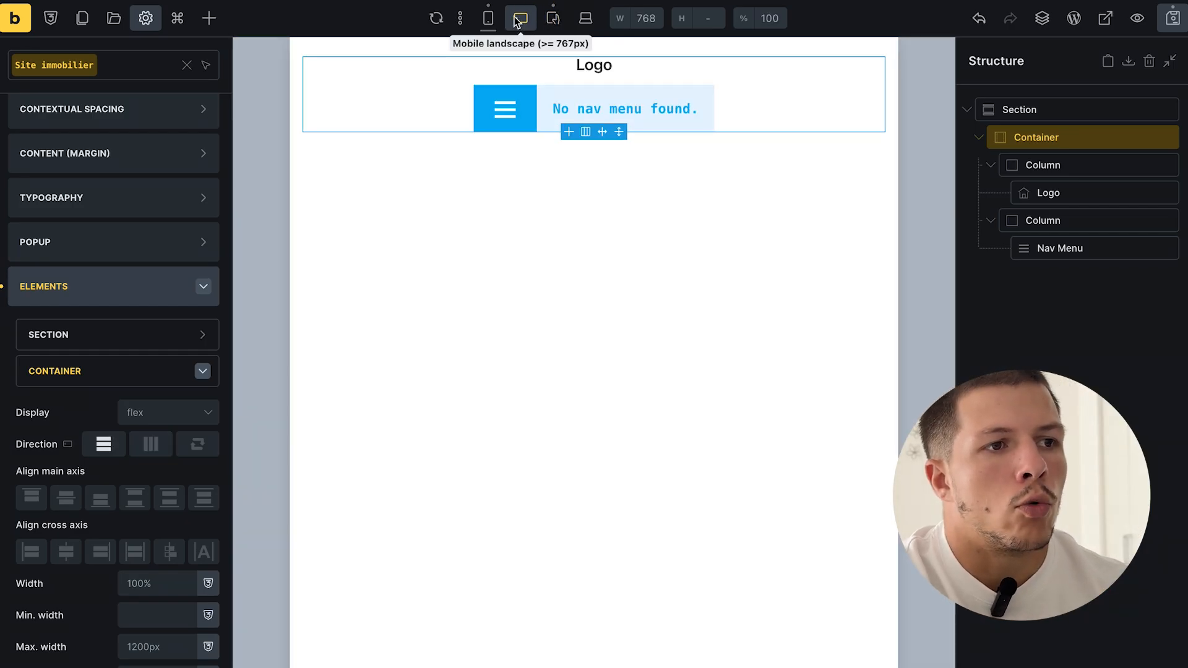
pyautogui.click(554, 21)
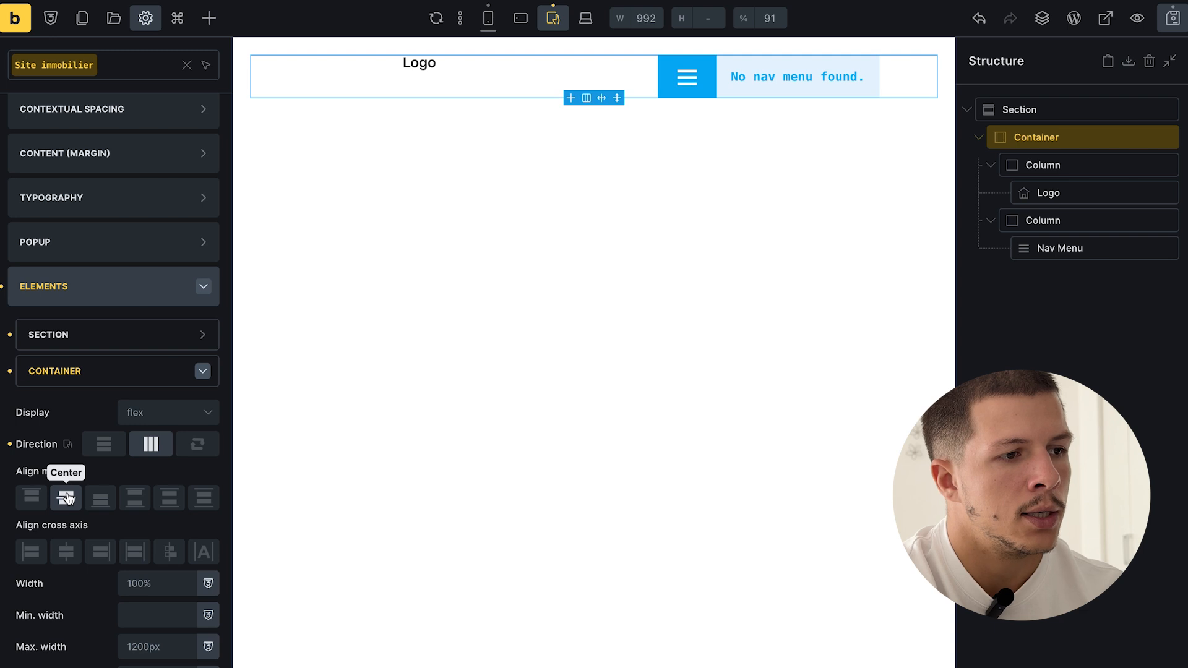
pyautogui.click(65, 550)
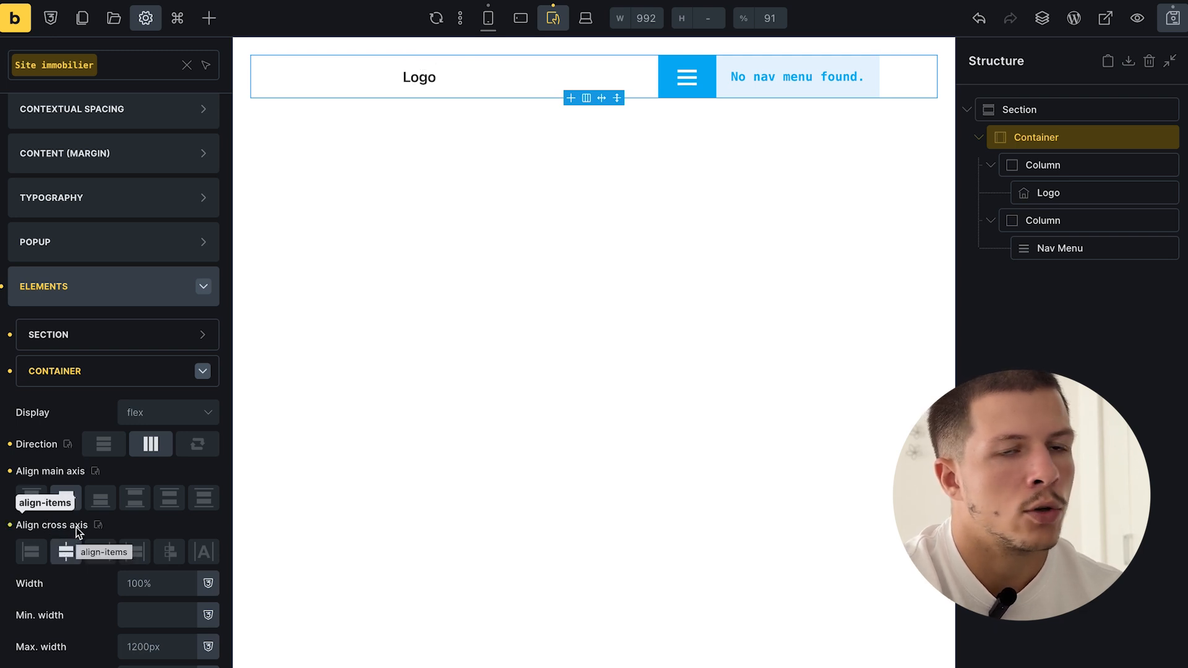
pyautogui.click(1182, 21)
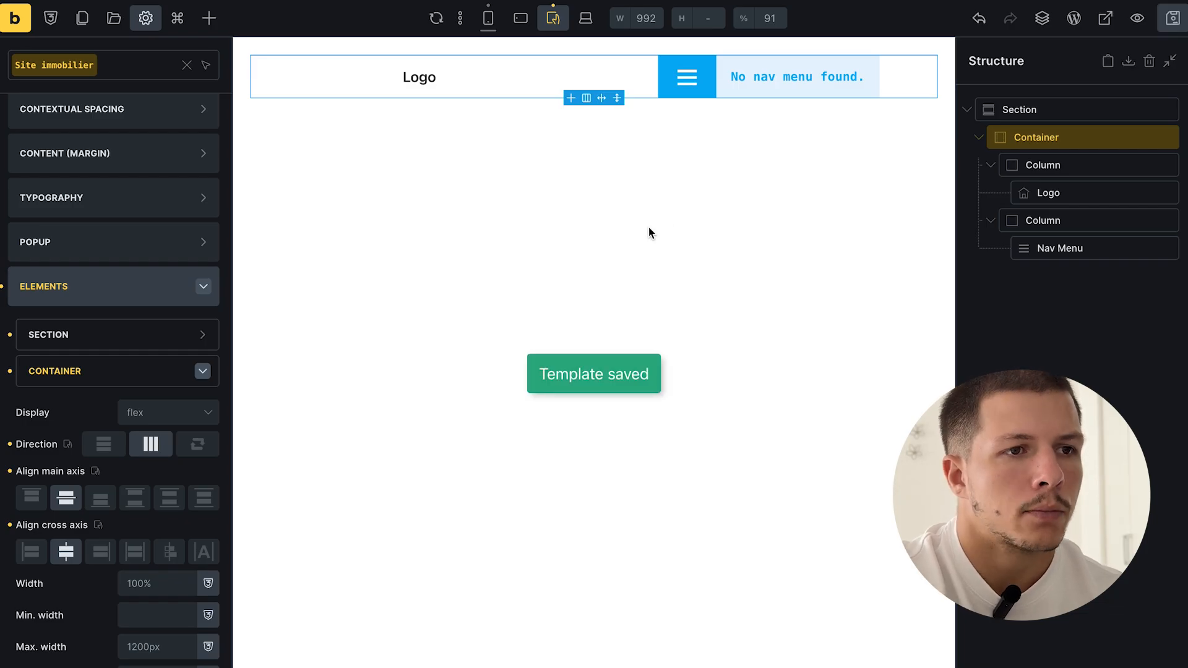
pyautogui.click(520, 18)
# - At tablet portrait width, set the logo's column Align cross axis to Start
pyautogui.click(488, 18)
pyautogui.click(521, 18)
pyautogui.click(554, 18)
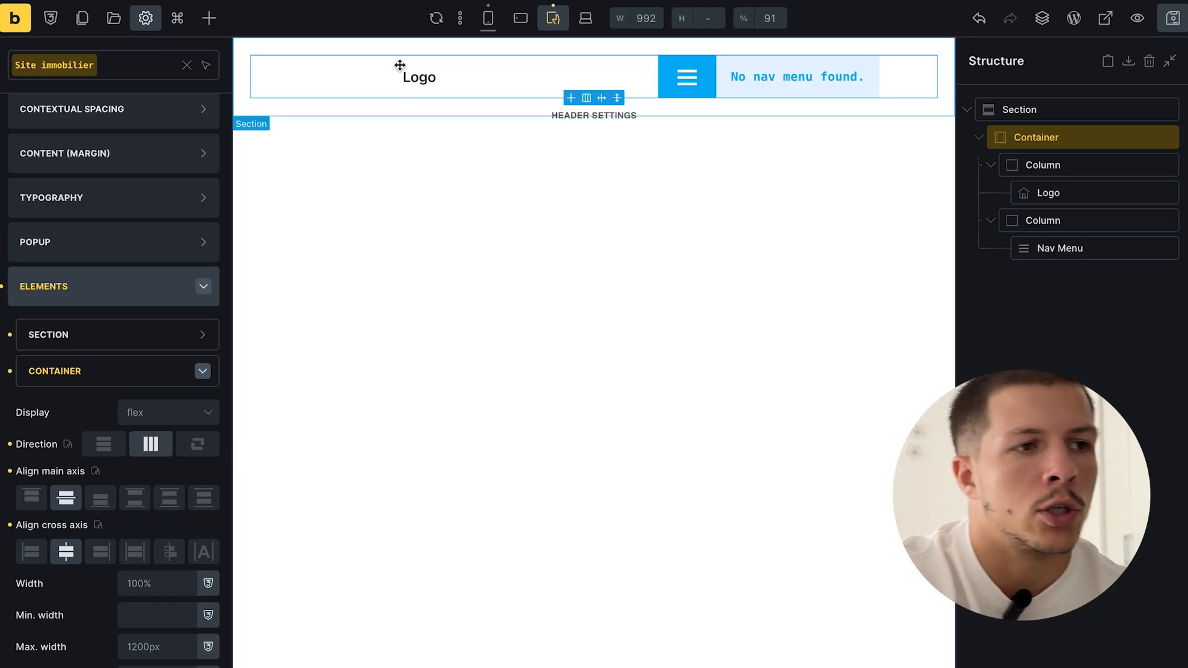
pyautogui.click(417, 79)
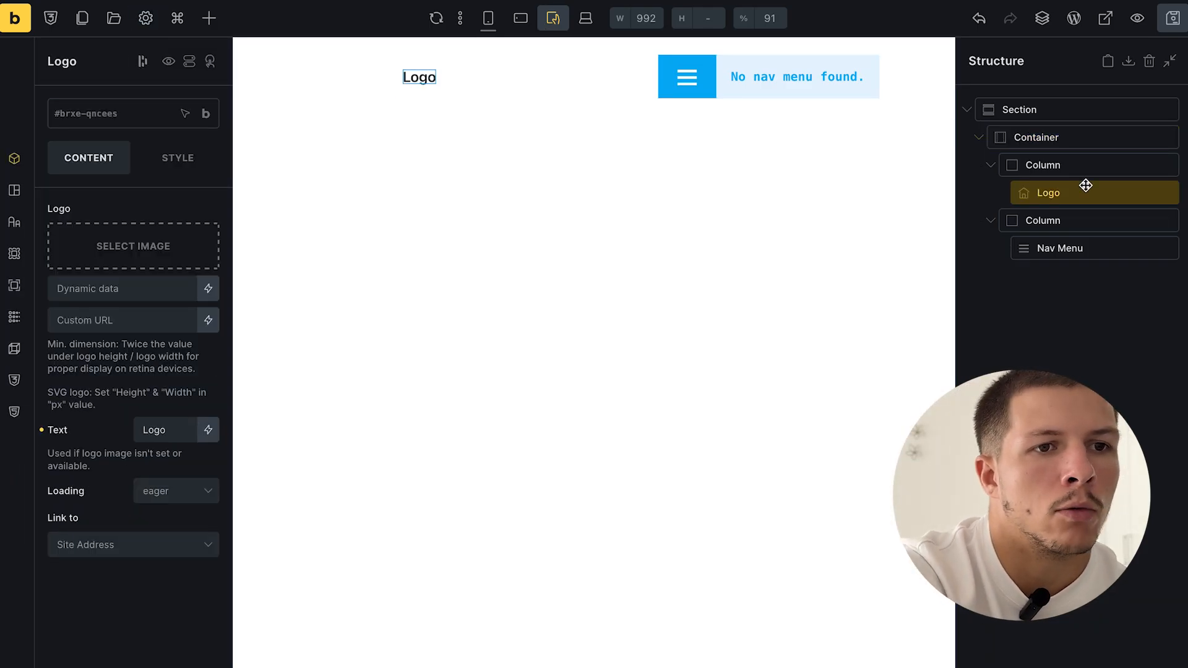
pyautogui.click(1094, 166)
pyautogui.doubleClick(1081, 185)
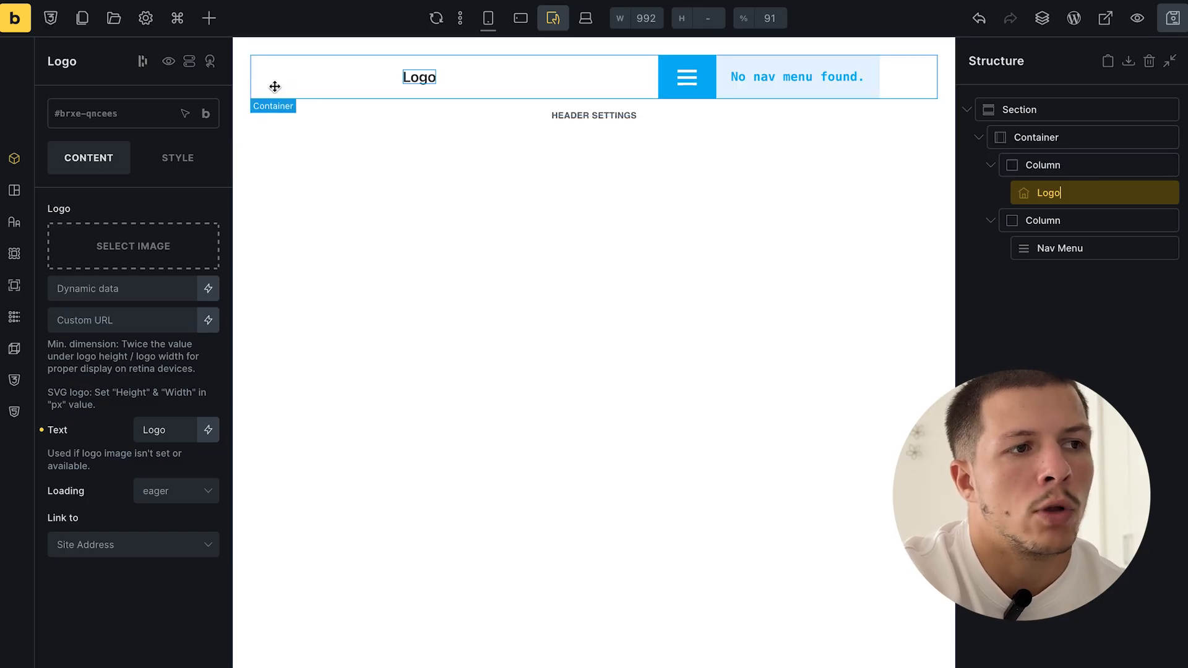
pyautogui.doubleClick(1041, 164)
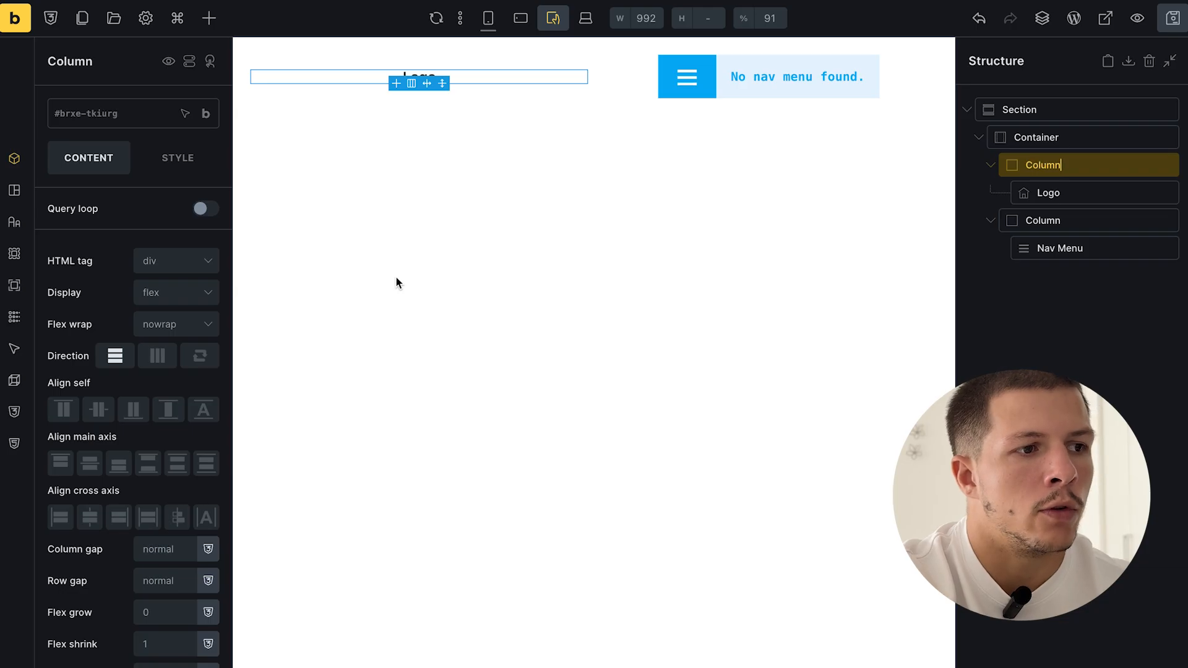
pyautogui.click(60, 518)
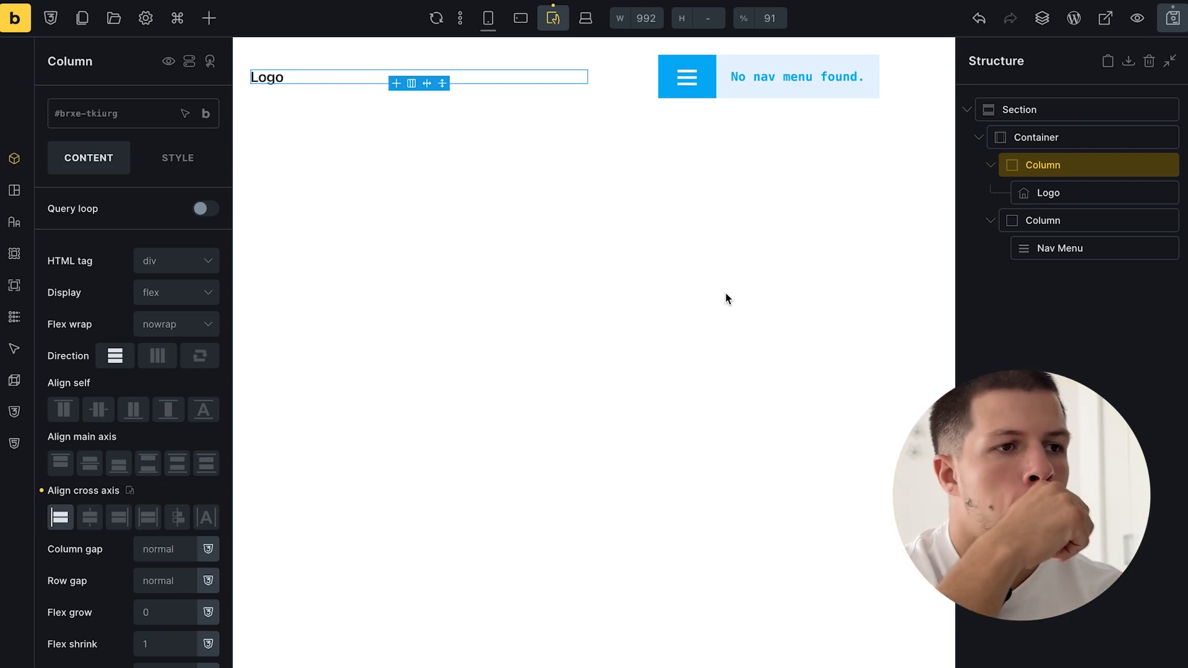
# - Save the header template and check it in Preview mode before returning to the editor
pyautogui.click(1172, 18)
pyautogui.click(1136, 18)
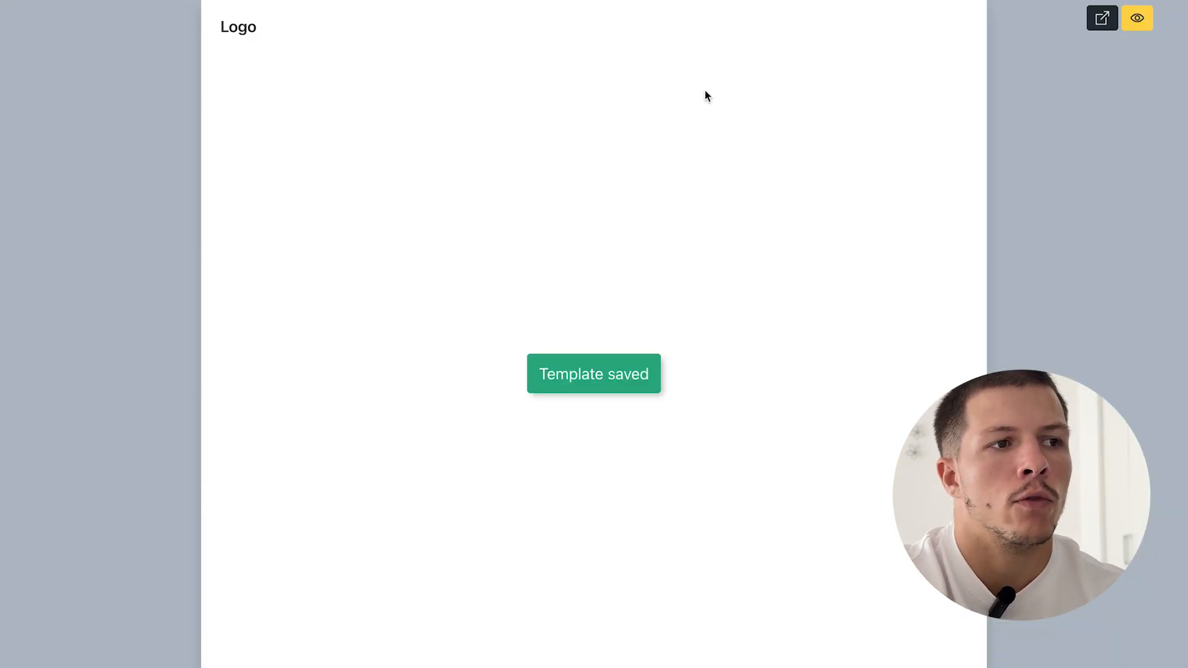
pyautogui.click(1137, 19)
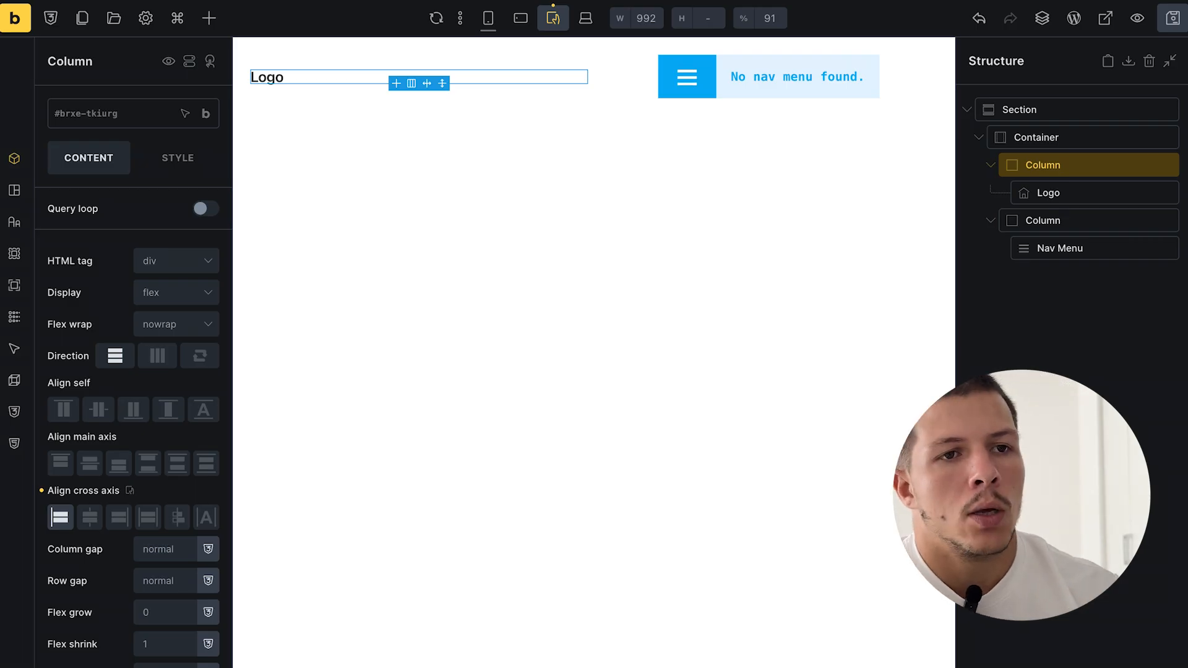
# - Close the About site-immobilier tab and start a new Bricks template from the WordPress admin
pyautogui.moveTo(1, 451)
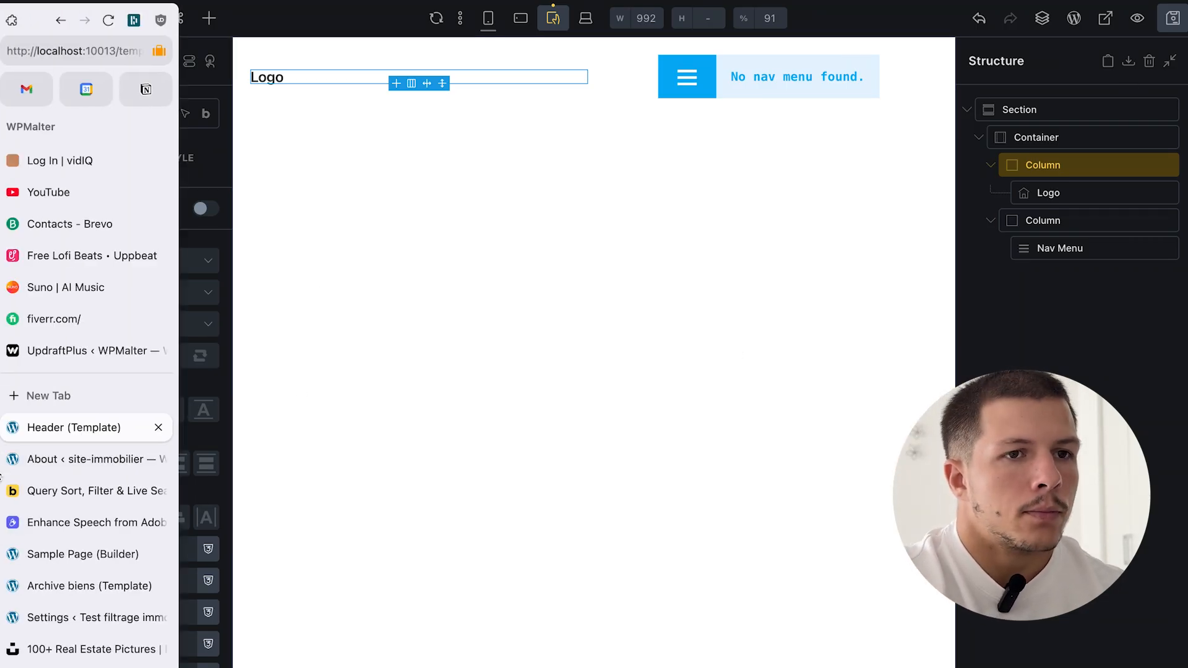
pyautogui.click(164, 459)
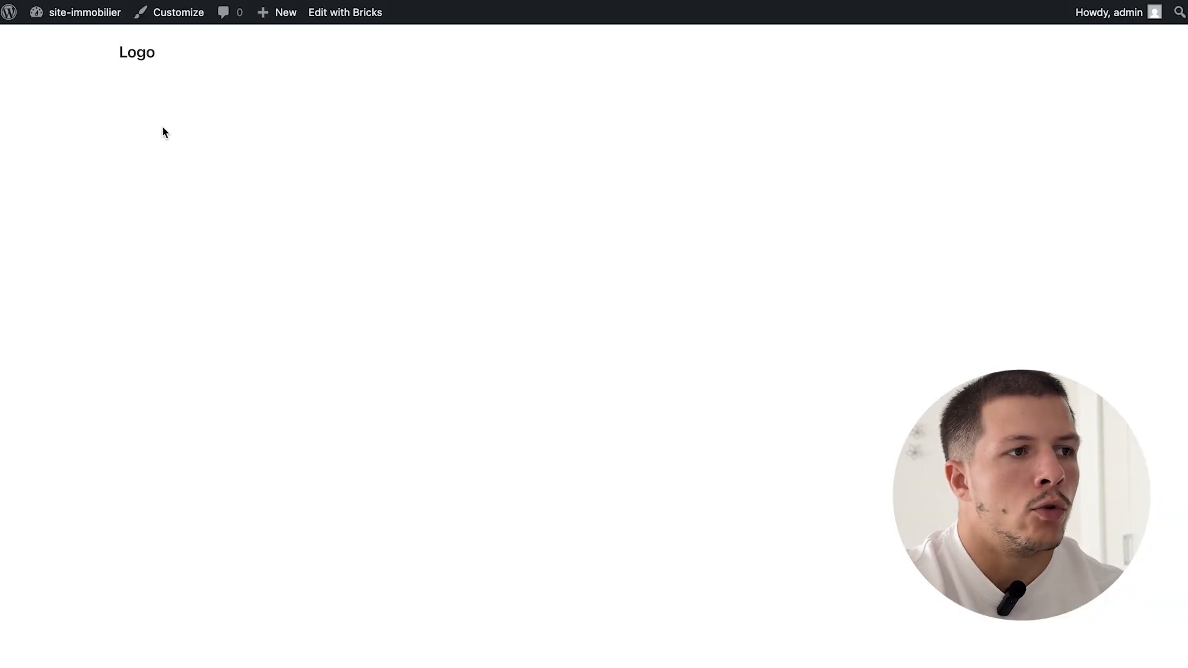
pyautogui.click(9, 13)
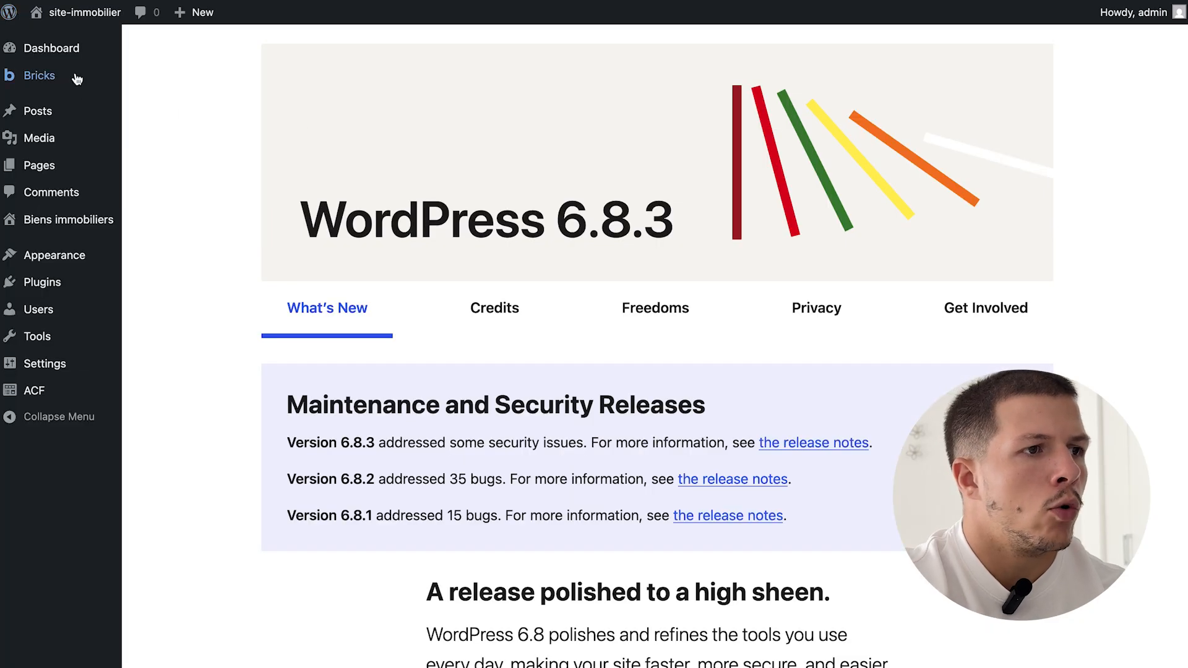
pyautogui.moveTo(77, 79)
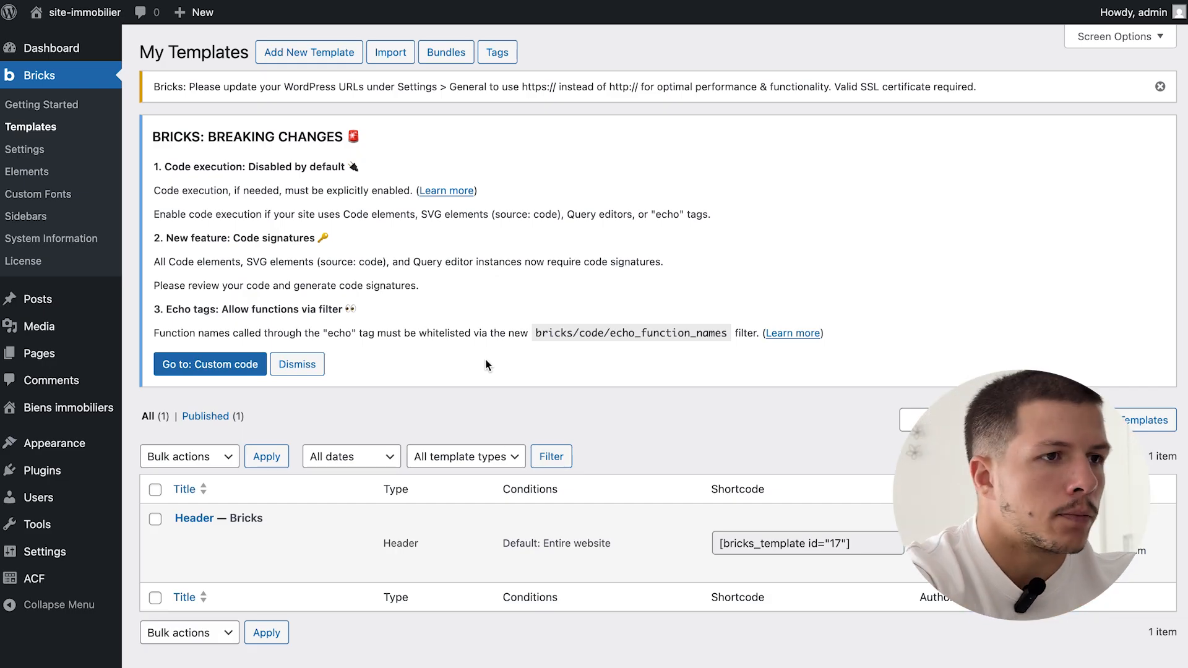
pyautogui.click(317, 54)
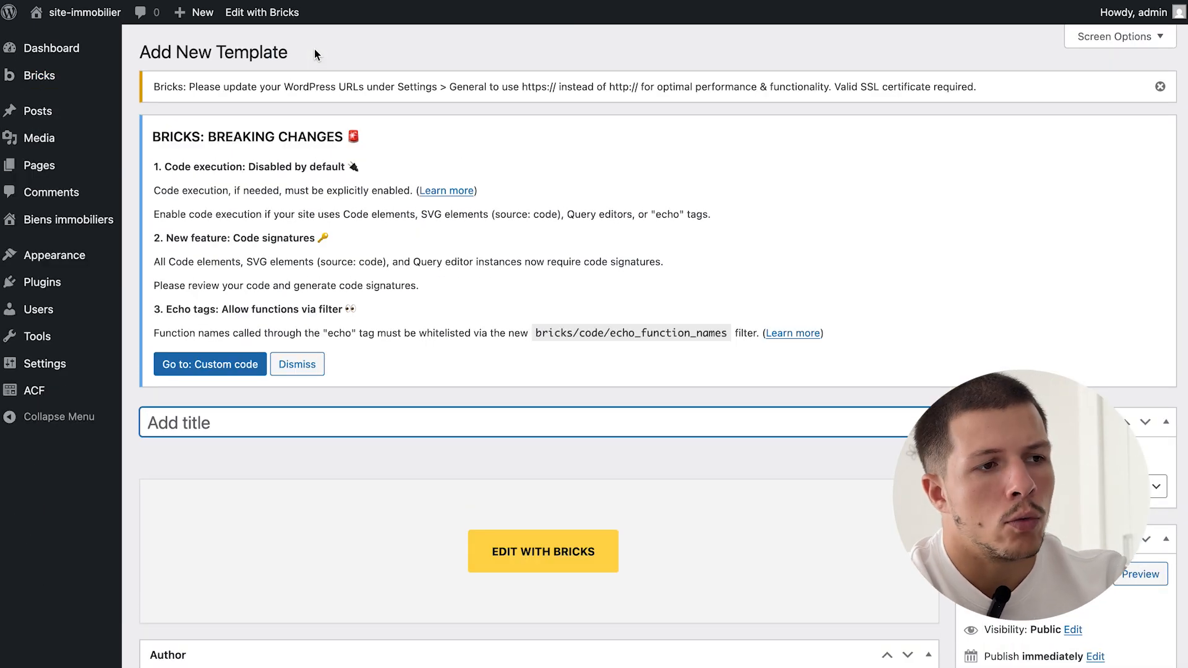
# - Publish an Archive template titled 'Archive bien immobiliers' and open it in Bricks
pyautogui.scroll(-3, 264, 278)
pyautogui.write('Archive bien immobiliers')
pyautogui.click(1008, 348)
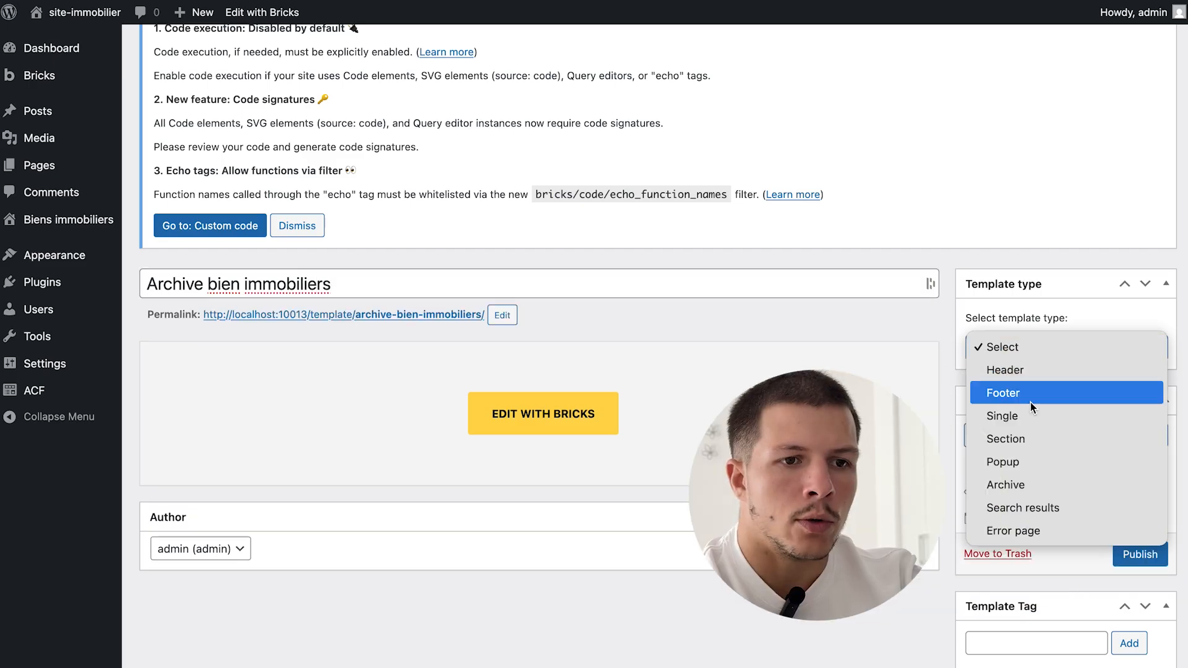
pyautogui.click(1036, 483)
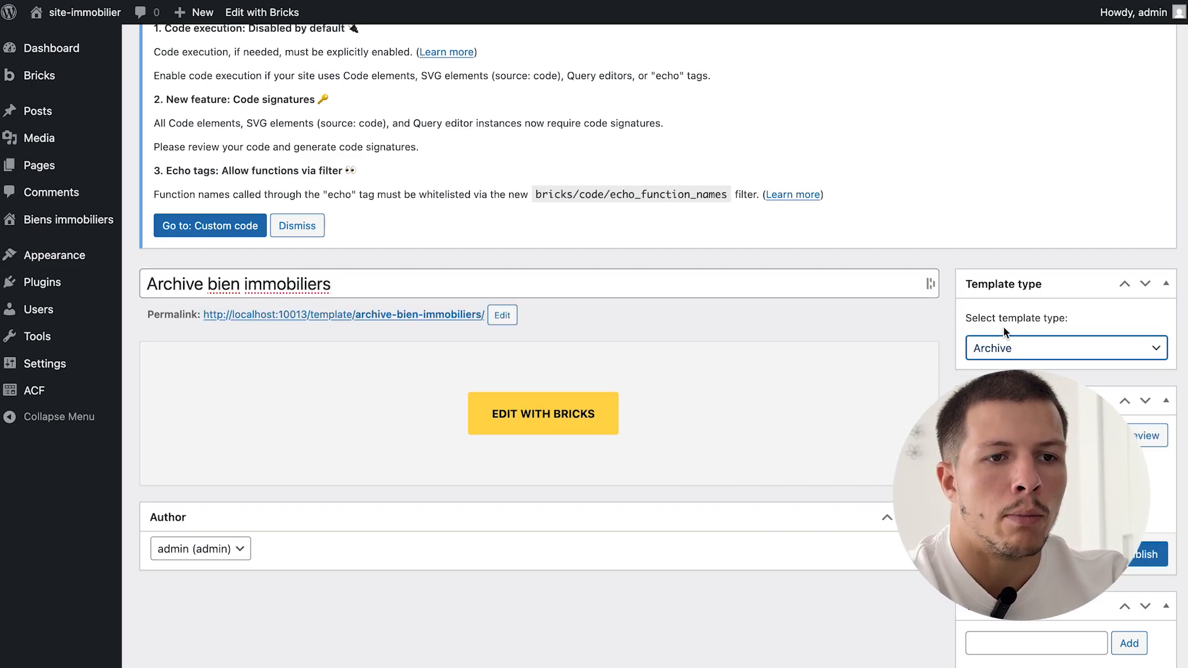
pyautogui.click(1138, 556)
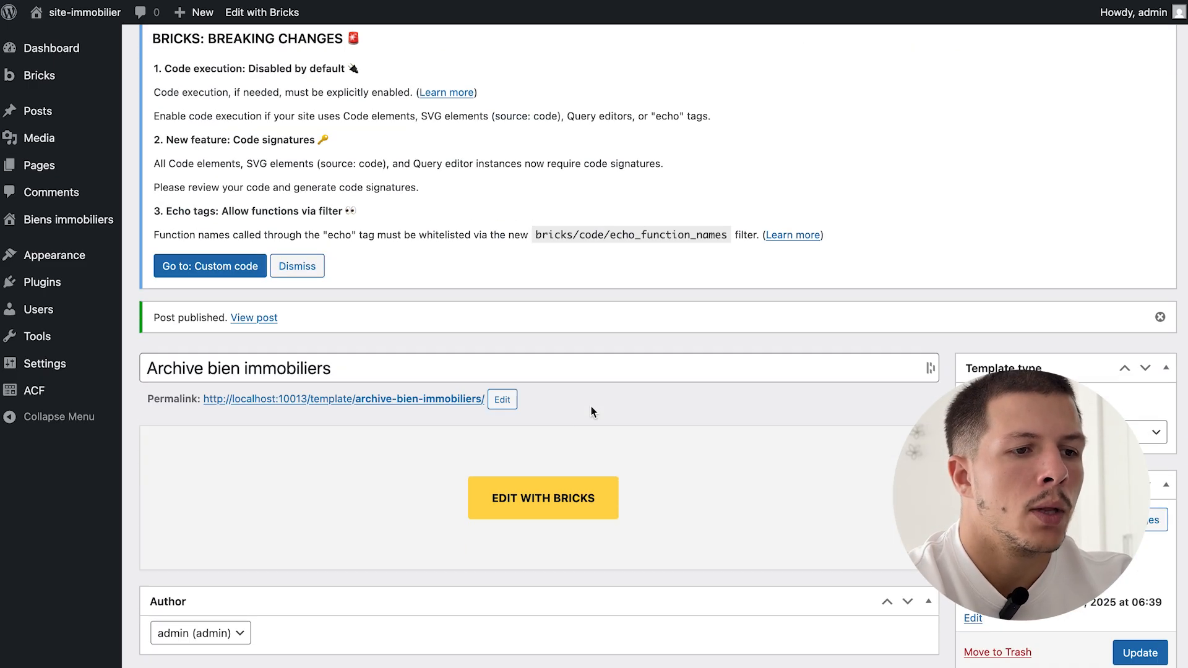
pyautogui.click(541, 481)
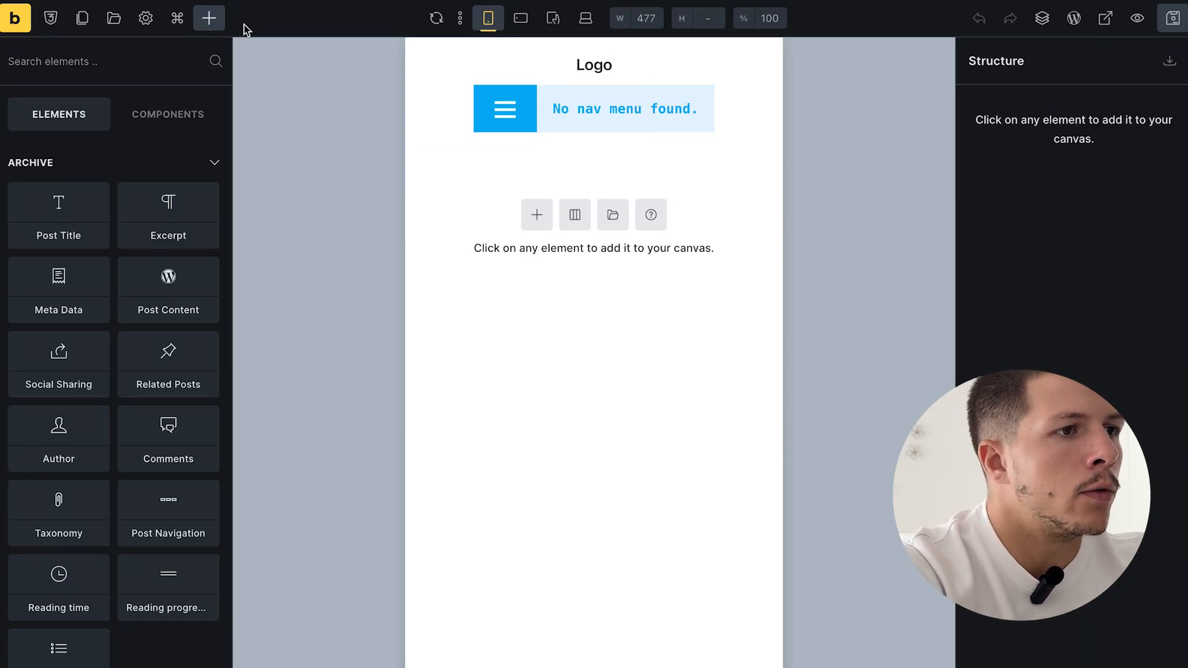
# - Add a condition targeting Archive > Post type > Bien immobilier, and save the template
pyautogui.click(148, 16)
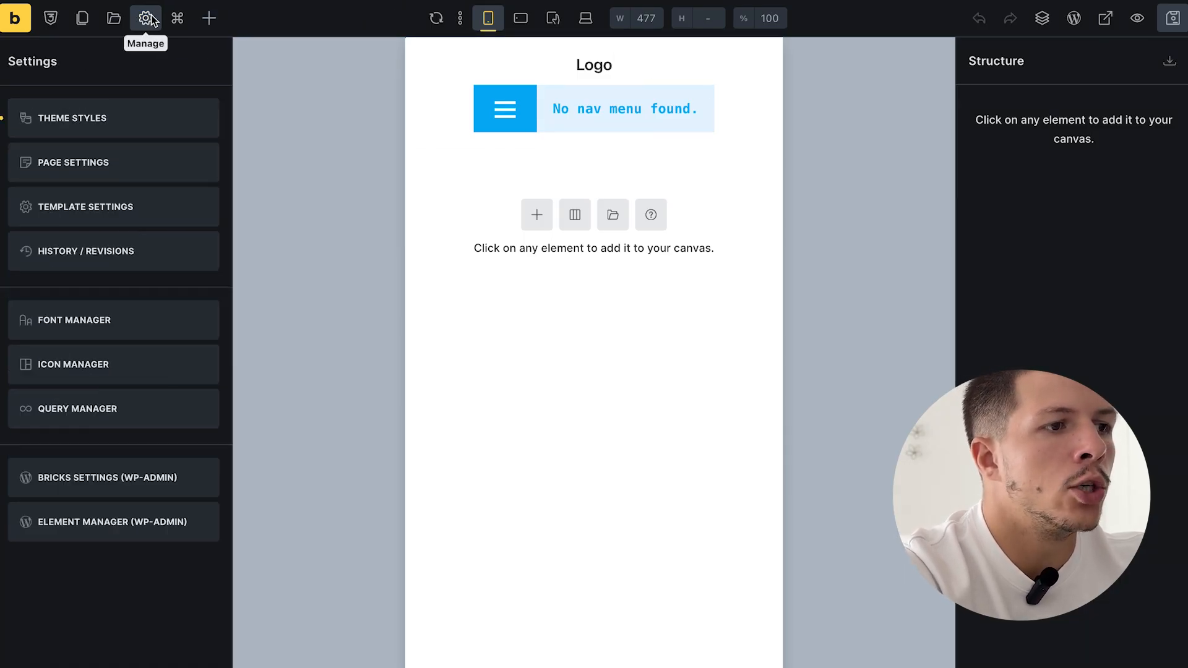
pyautogui.click(124, 198)
pyautogui.click(104, 126)
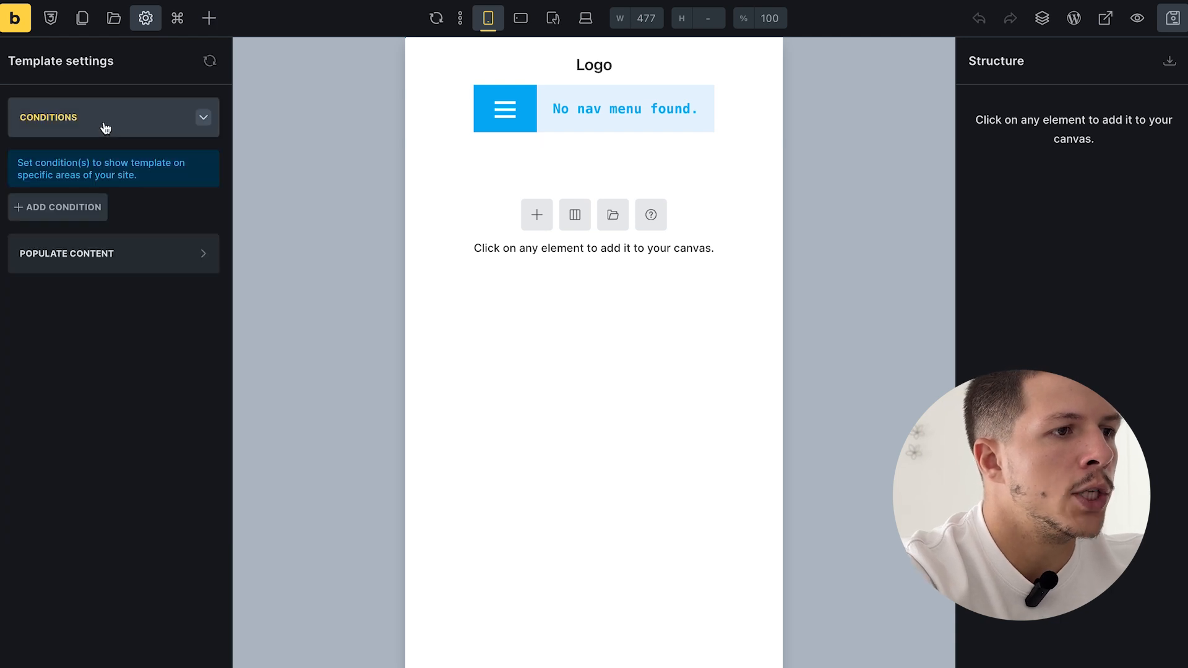
pyautogui.click(86, 206)
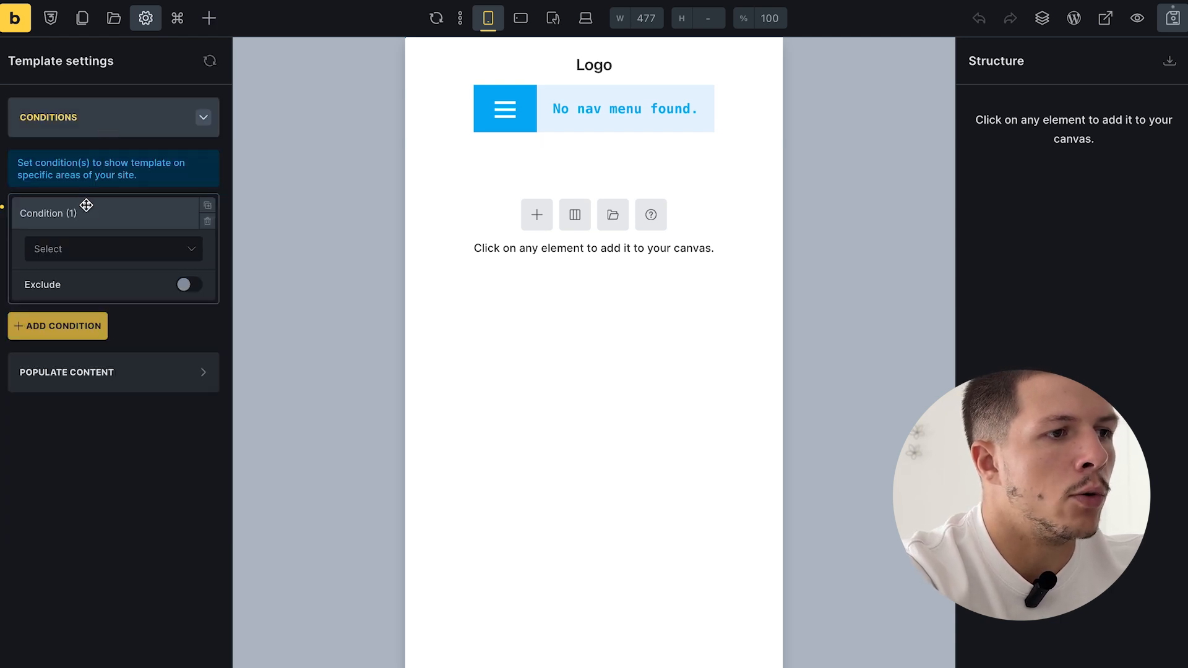
pyautogui.click(90, 257)
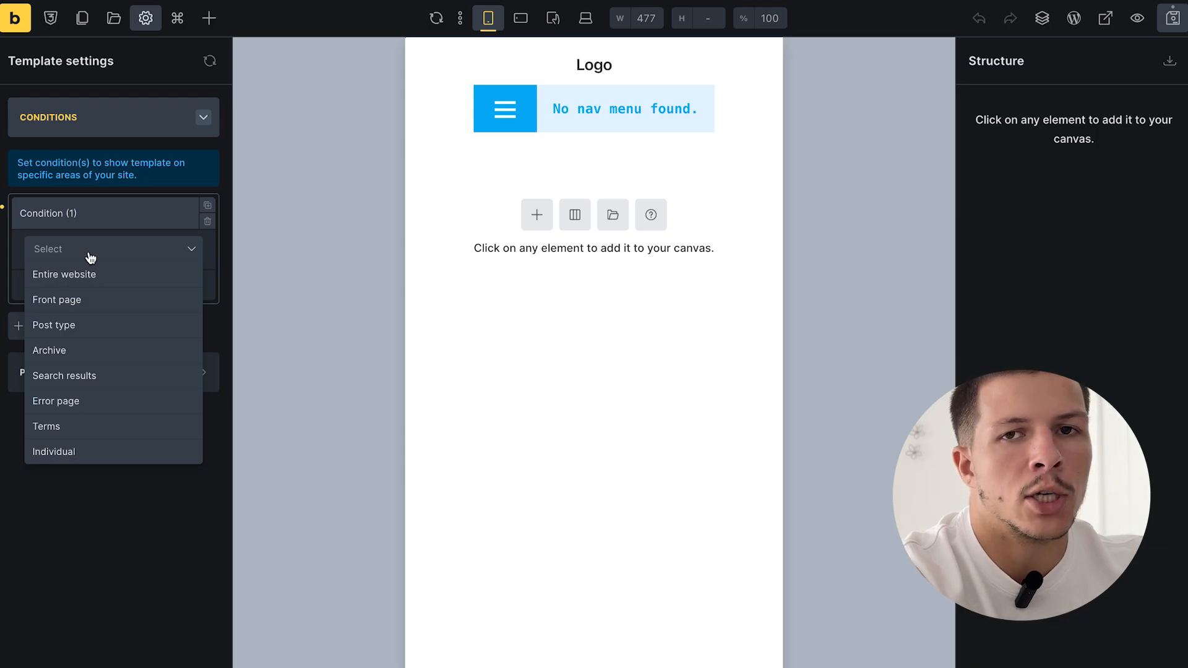
pyautogui.click(78, 352)
pyautogui.click(95, 320)
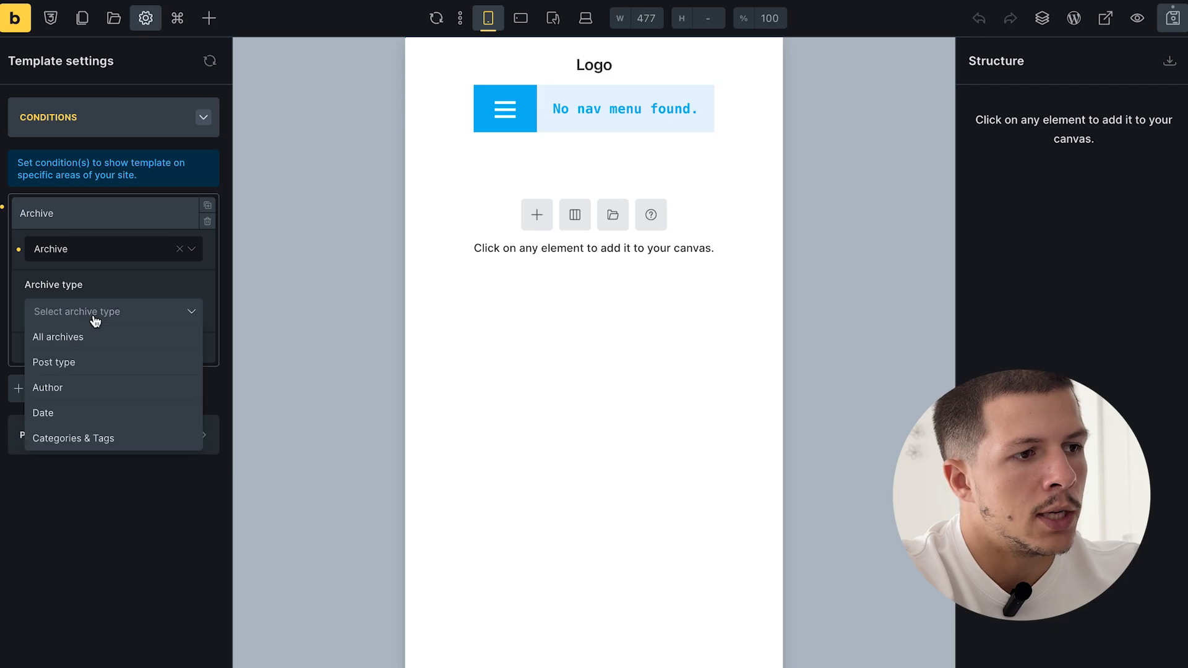
pyautogui.click(85, 360)
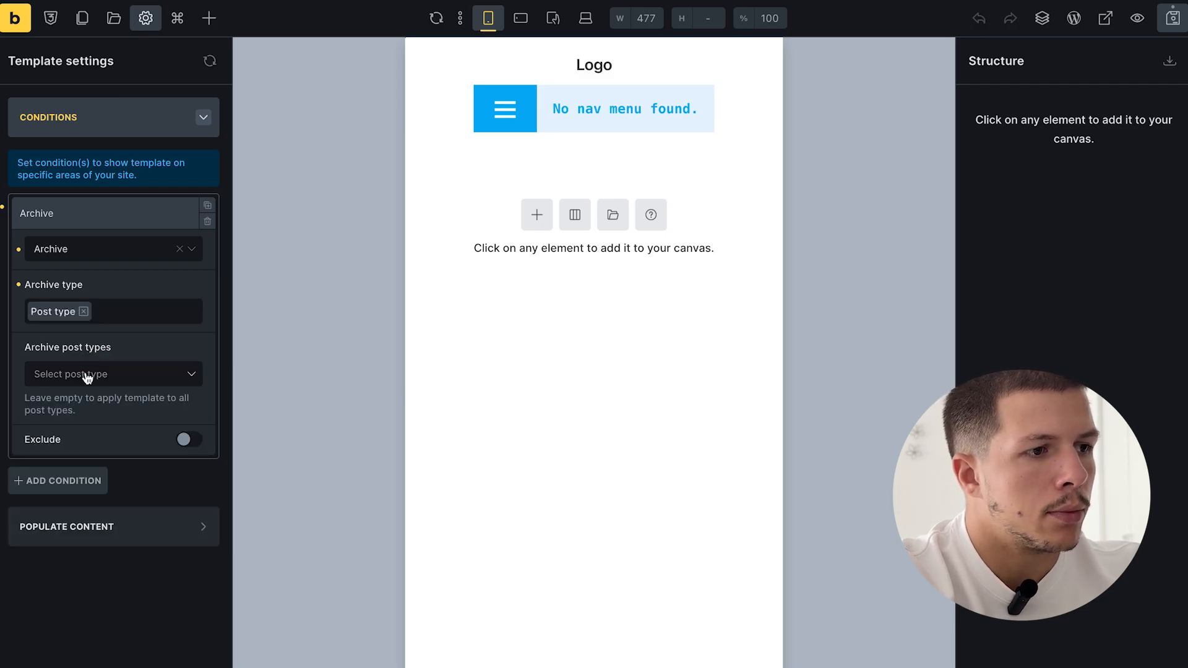
pyautogui.click(86, 375)
pyautogui.click(68, 475)
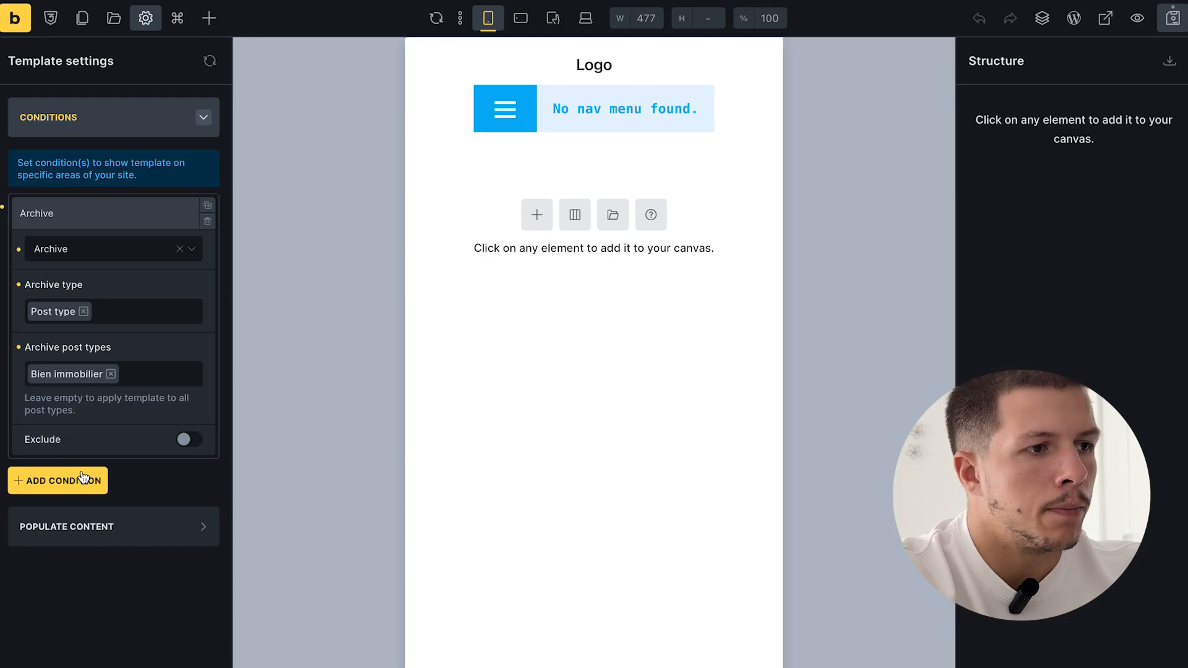
pyautogui.click(1171, 17)
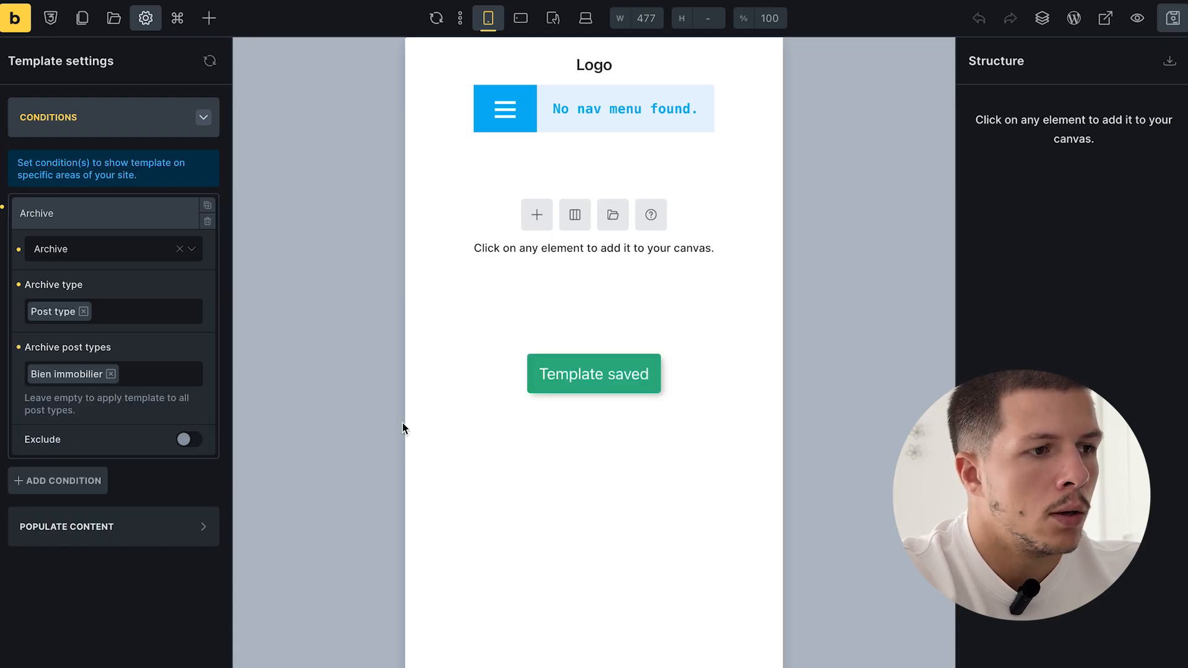
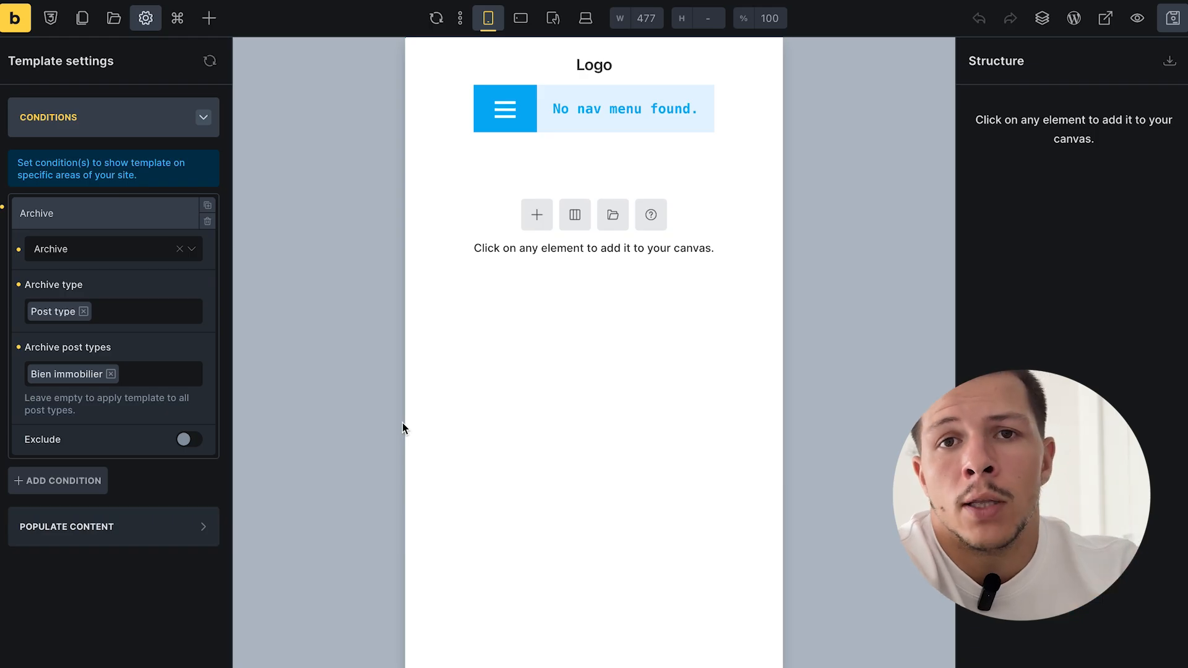
# - Add a section and place an h1 heading inside its container
pyautogui.click(537, 215)
pyautogui.click(1087, 147)
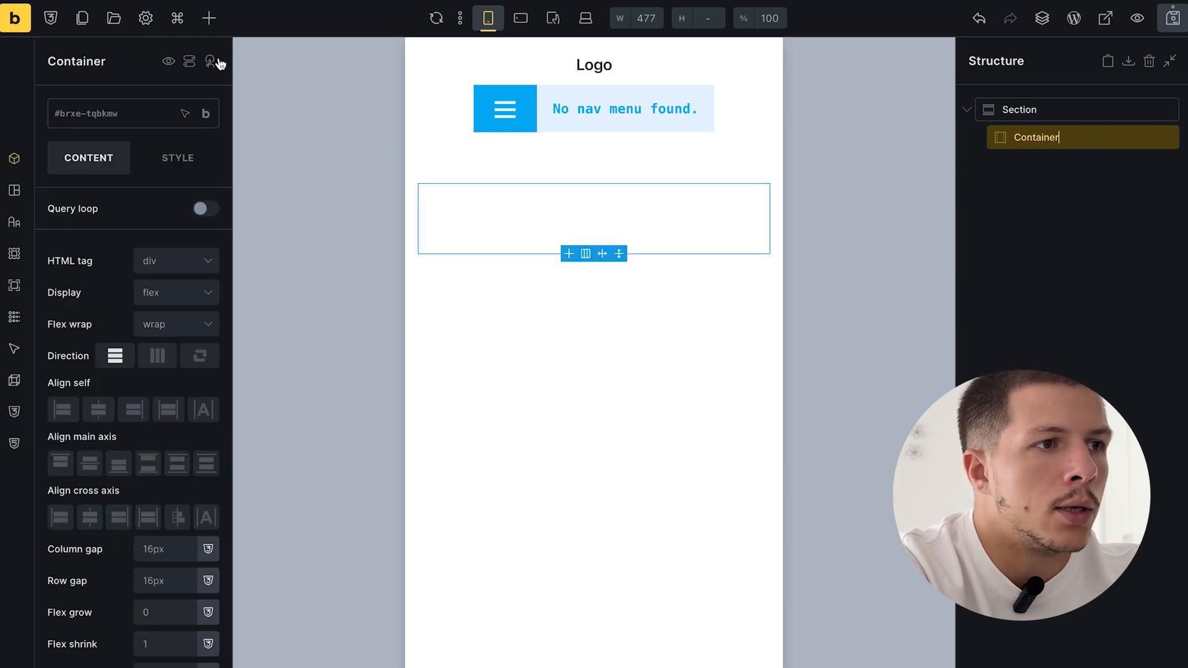
pyautogui.click(210, 18)
pyautogui.scroll(-5, 103, 276)
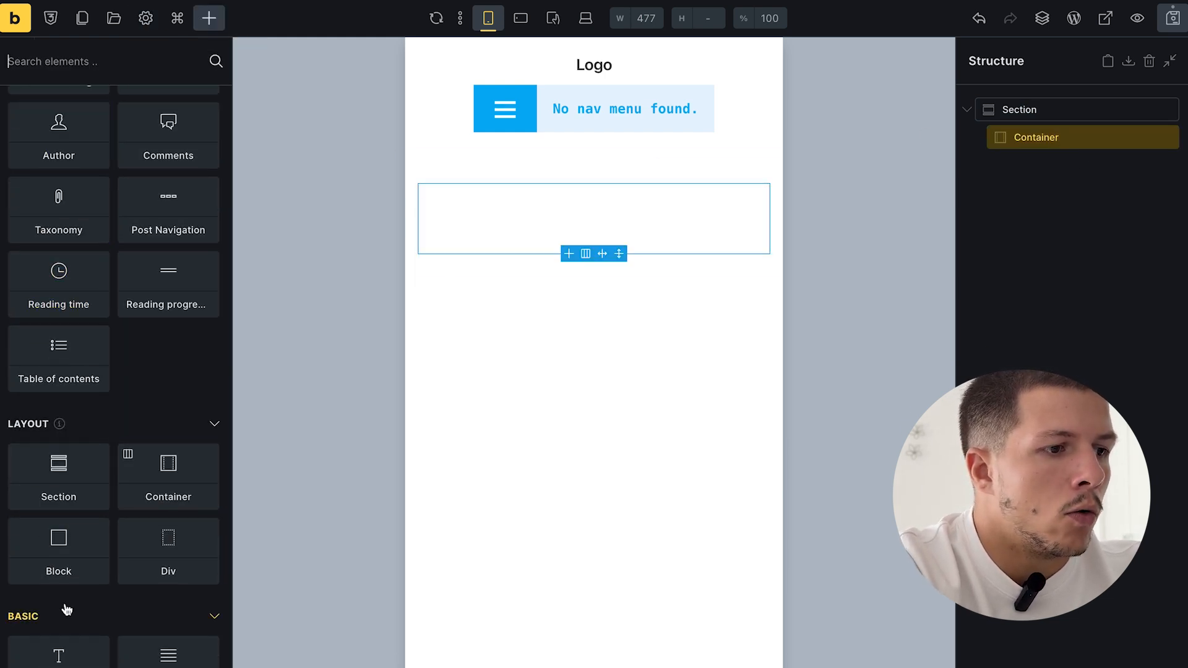
pyautogui.scroll(-3, 65, 606)
pyautogui.click(65, 486)
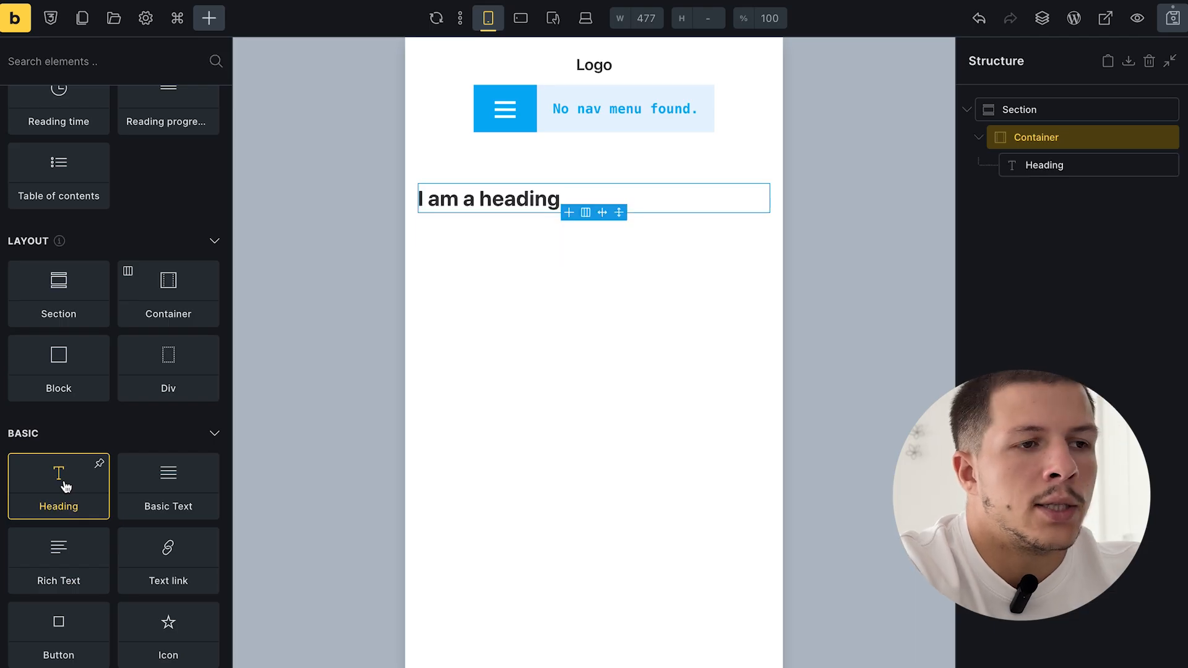
pyautogui.click(1096, 163)
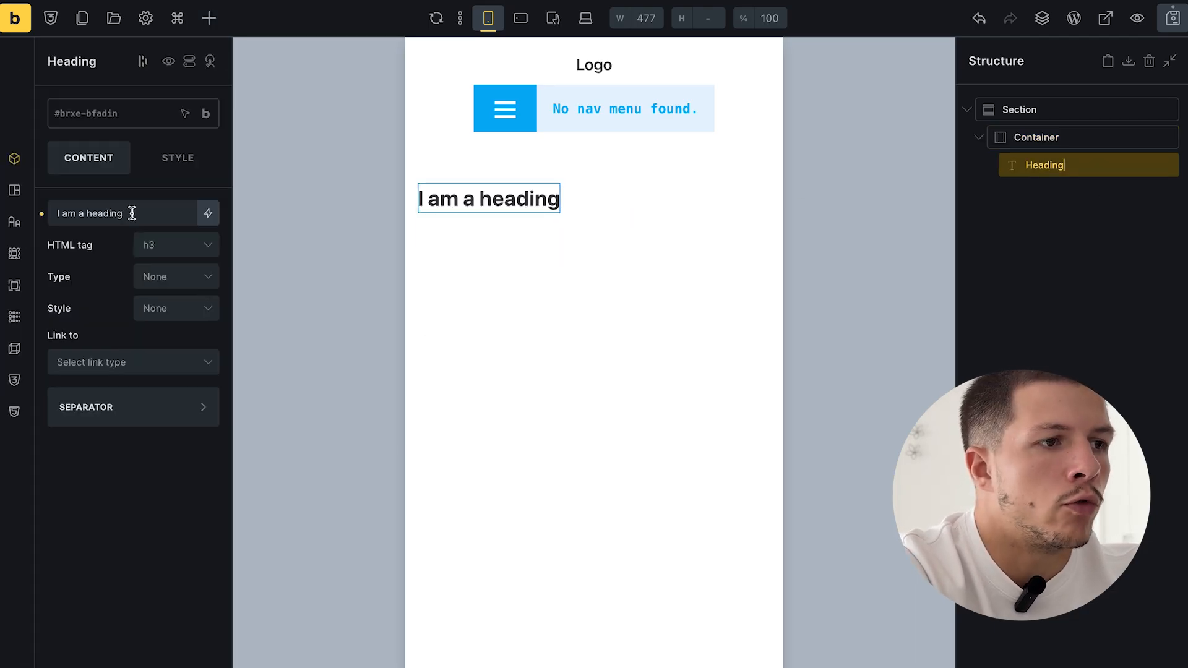
pyautogui.click(153, 245)
pyautogui.click(158, 266)
# - Change the heading text to 'Tous nos biens immobiliers' and save the template
pyautogui.tripleClick(144, 221)
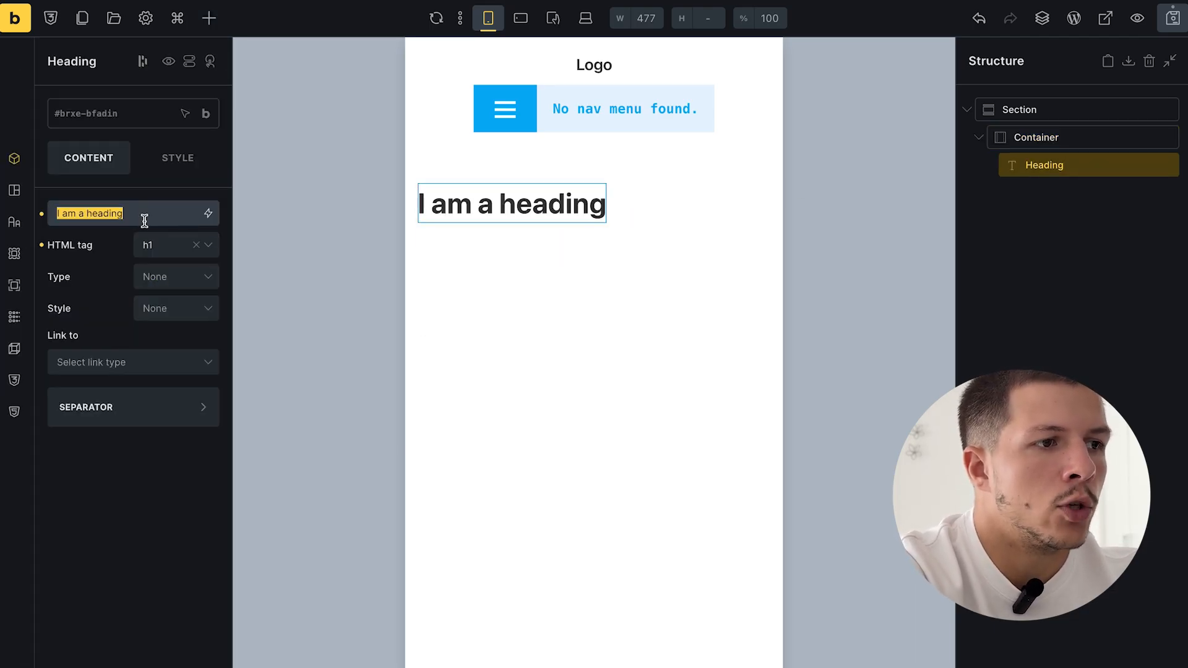
pyautogui.press('BackSpace')
pyautogui.write('TOus')
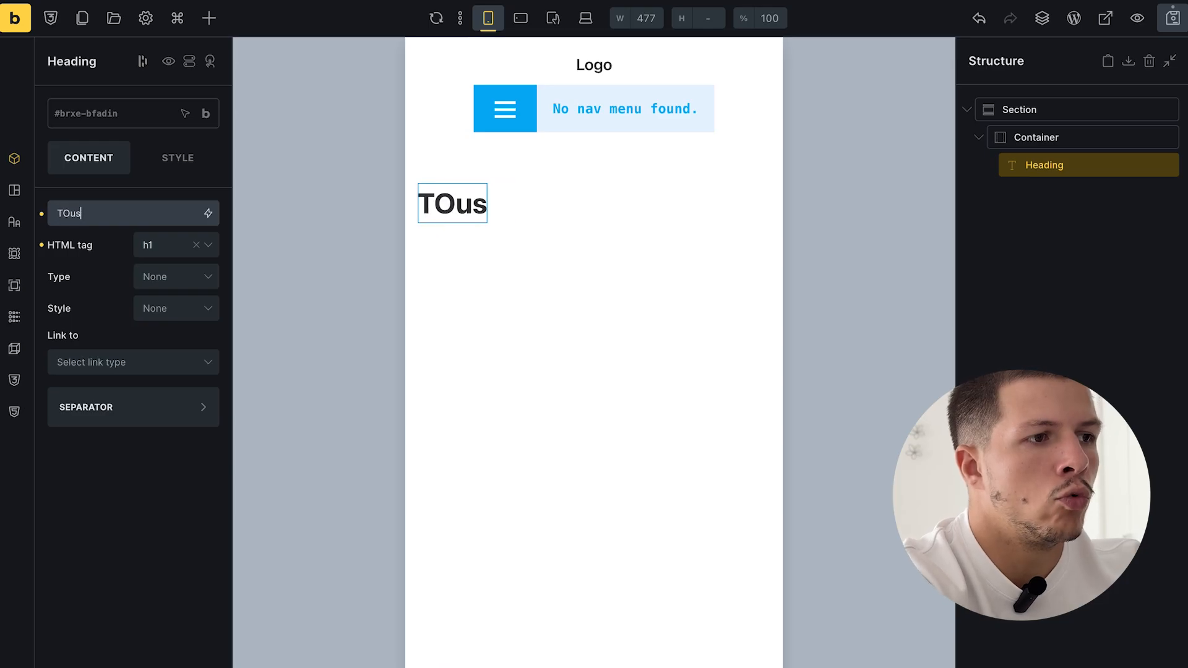
pyautogui.press('BackSpace')
pyautogui.press('BackSpace')
pyautogui.press('BackSpace')
pyautogui.write('ous nos biens ')
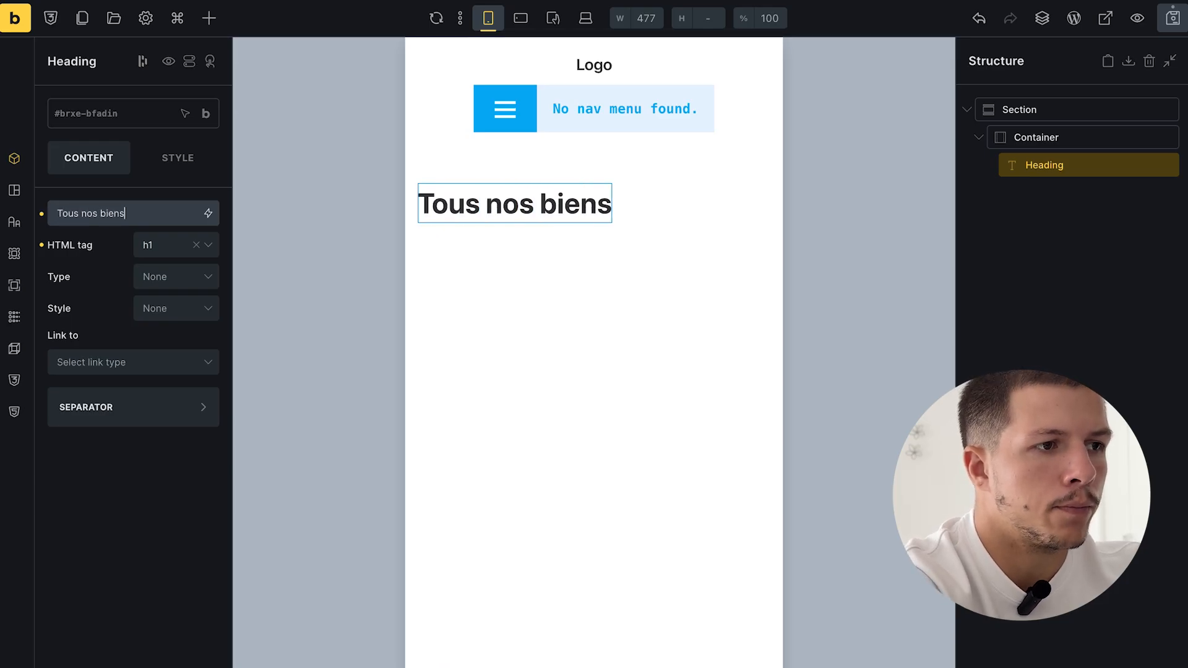
pyautogui.write('immobiliers')
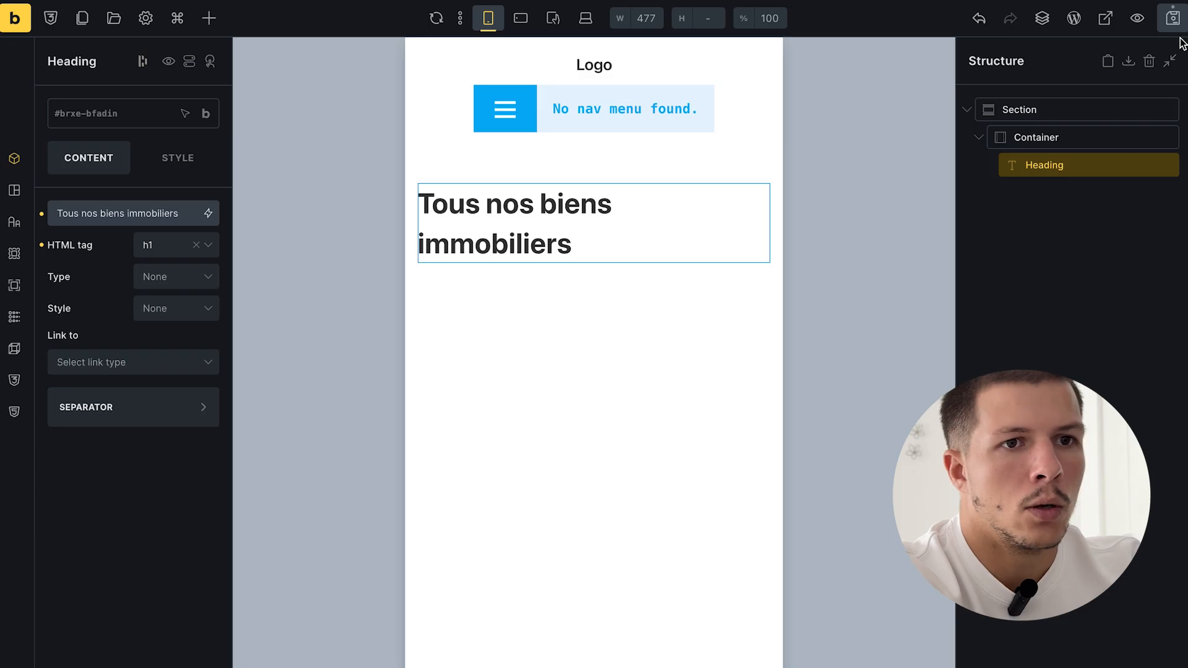
pyautogui.hotkey('ctrl', 's')
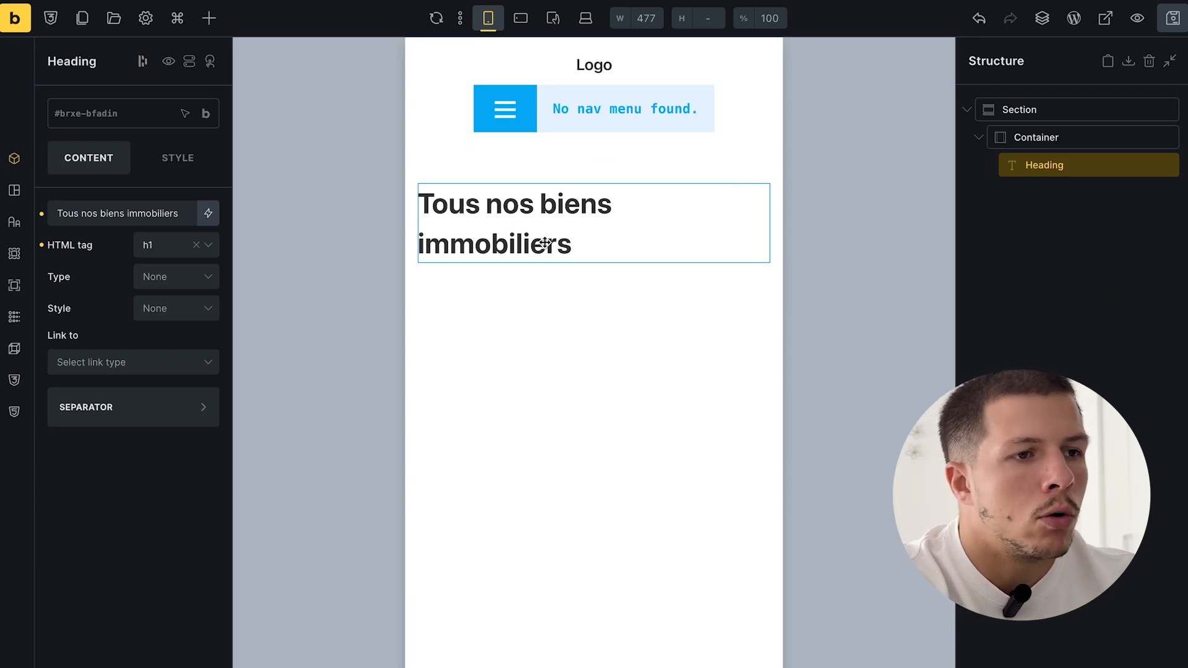
# - Briefly switch the heading to h2, then set it back to h1
pyautogui.click(141, 246)
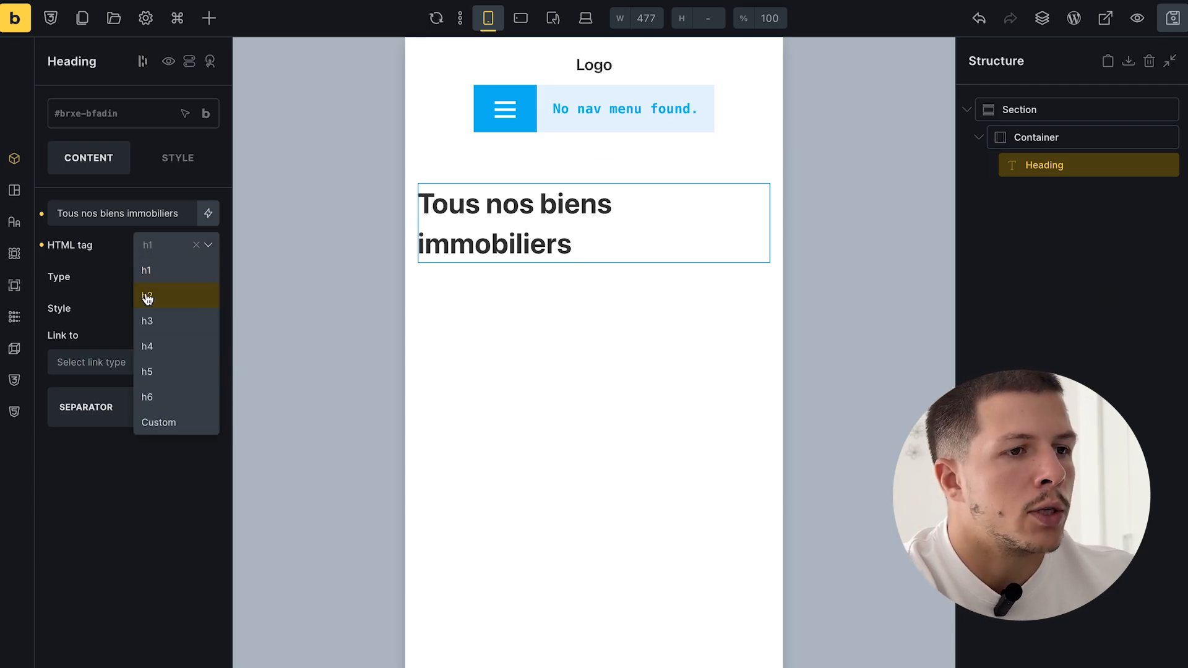
pyautogui.click(146, 293)
pyautogui.click(155, 245)
pyautogui.click(148, 269)
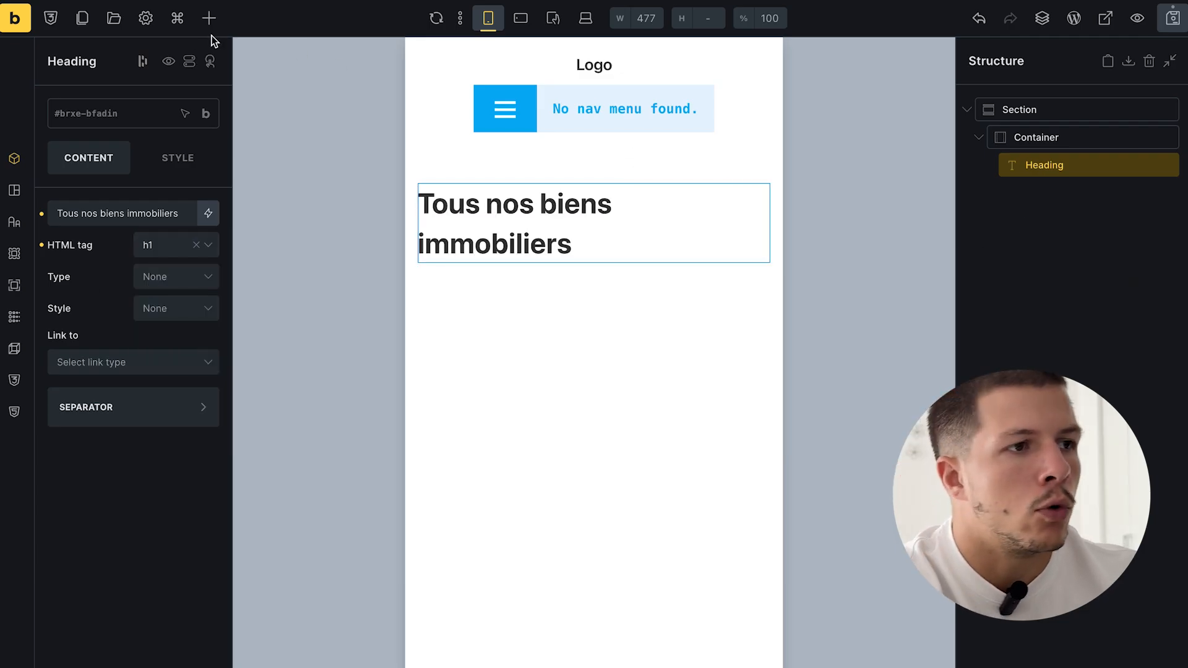
pyautogui.click(147, 25)
# - In the theme style's typography, set all headings to the Poppins font
pyautogui.click(118, 118)
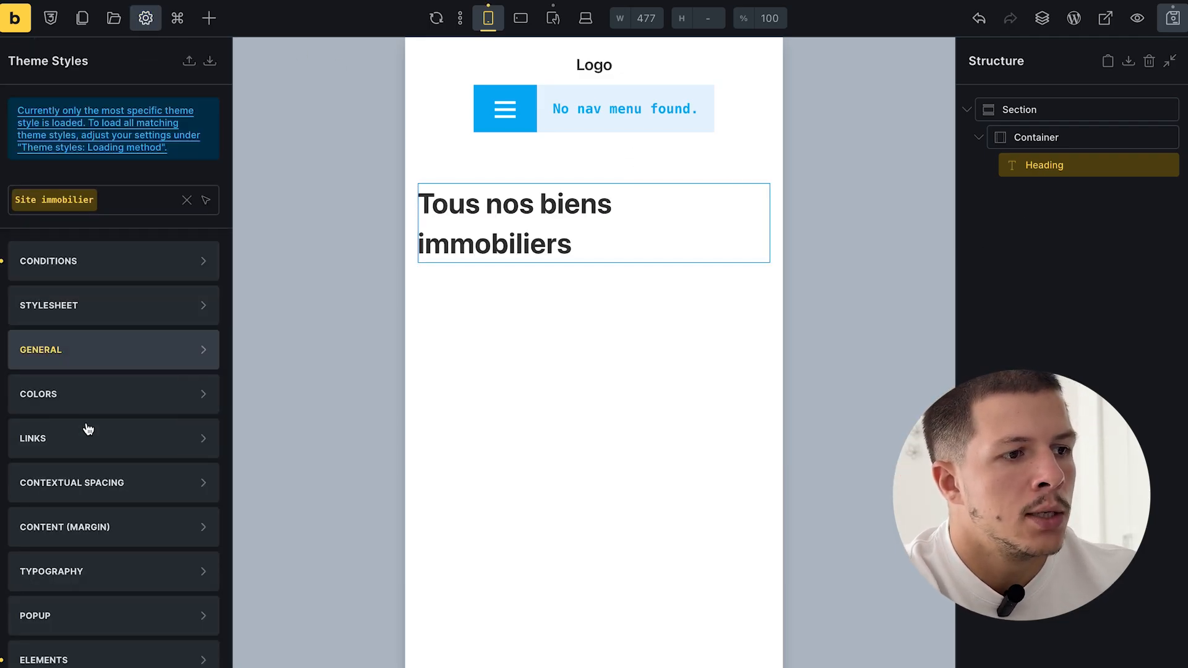
pyautogui.click(85, 579)
pyautogui.scroll(-6, 85, 585)
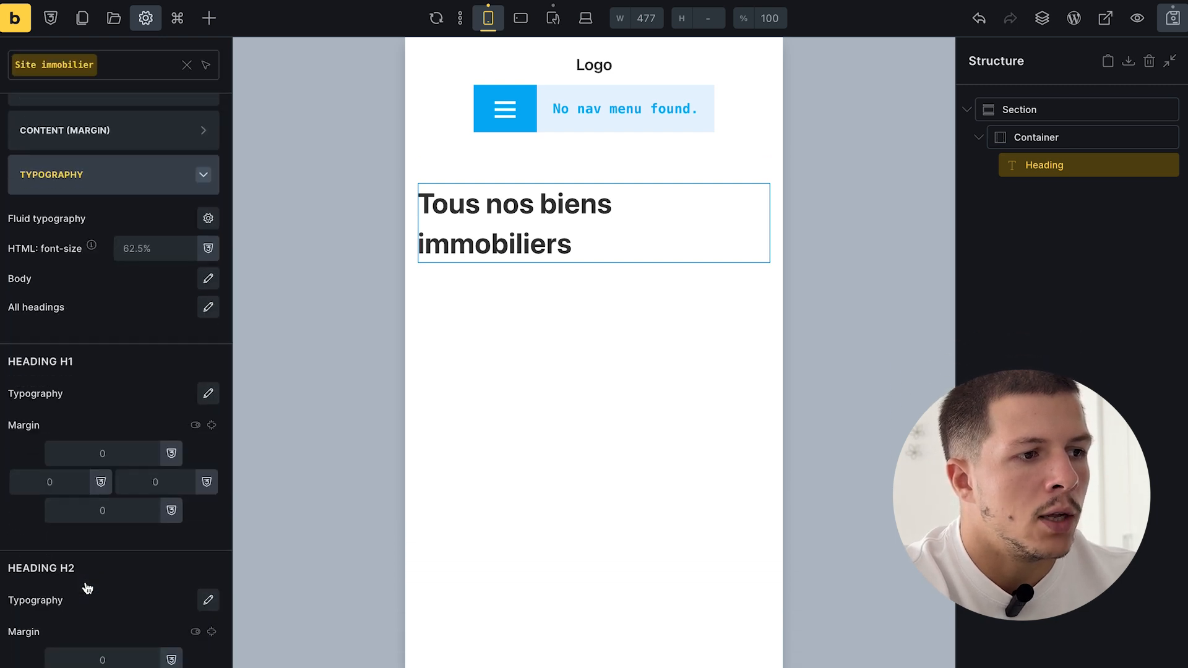
pyautogui.click(216, 311)
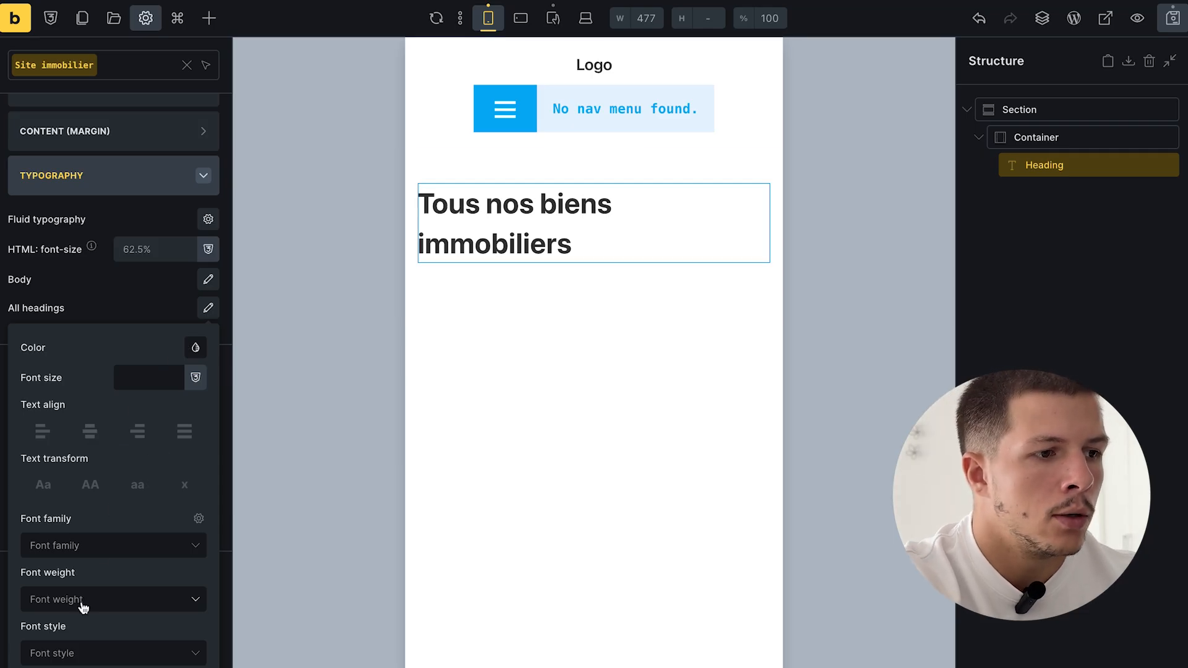
pyautogui.click(84, 557)
pyautogui.write('Popp')
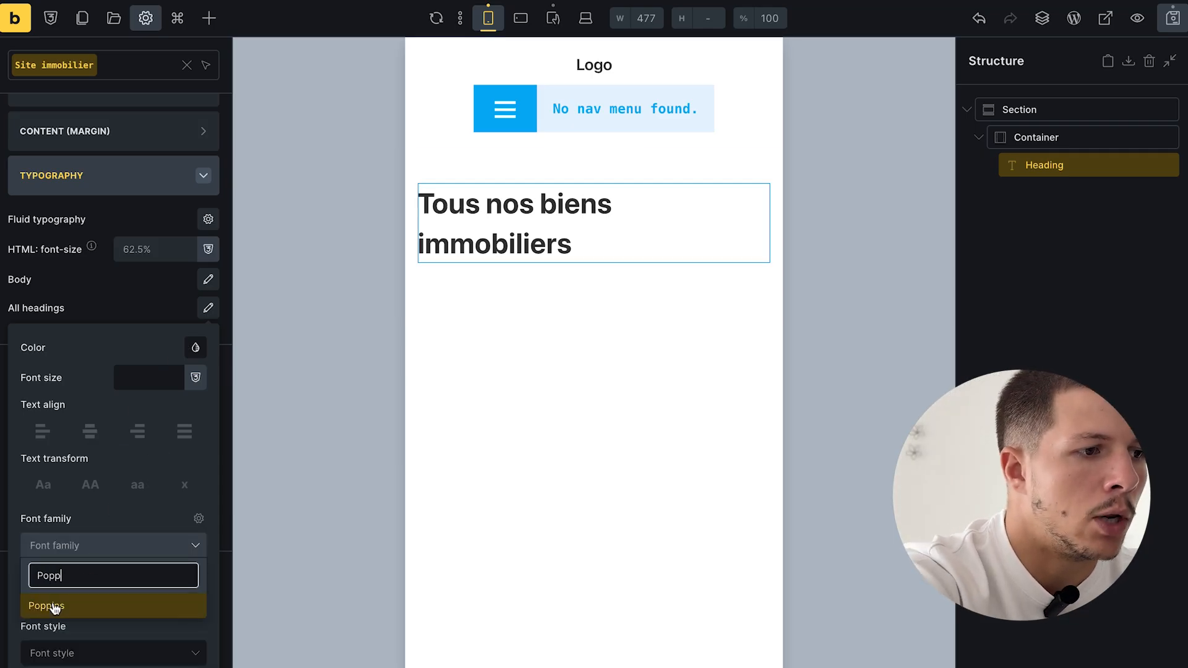
pyautogui.click(55, 609)
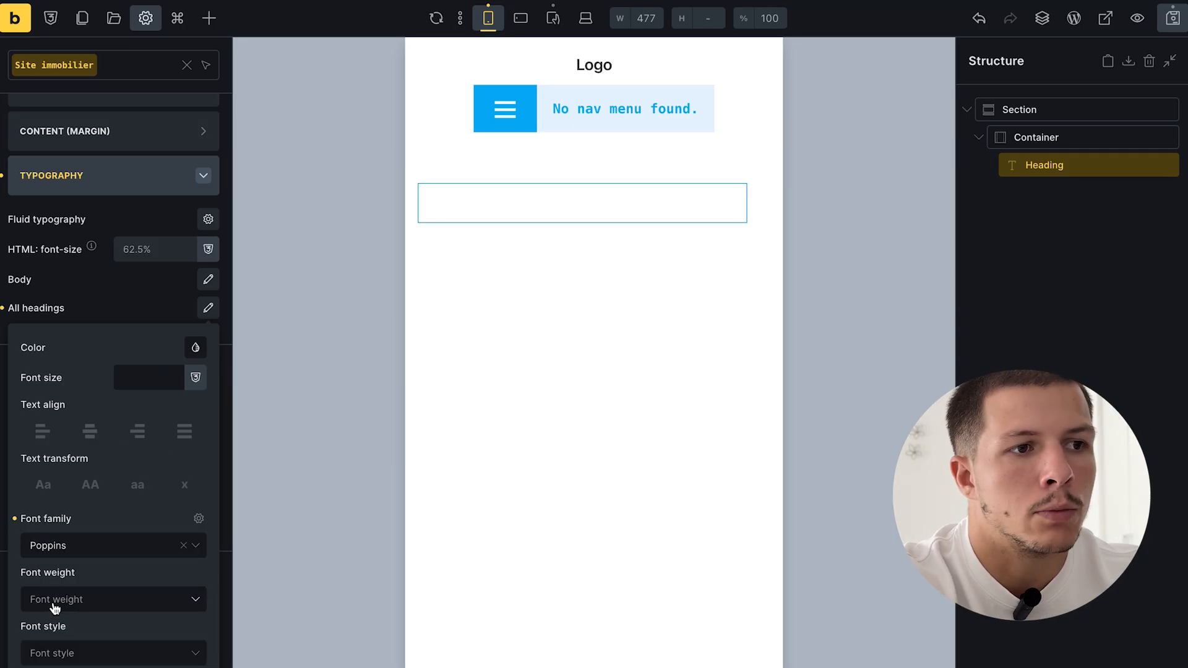
pyautogui.click(182, 280)
# - Set body text to Poppins at 16px and save the template
pyautogui.click(208, 280)
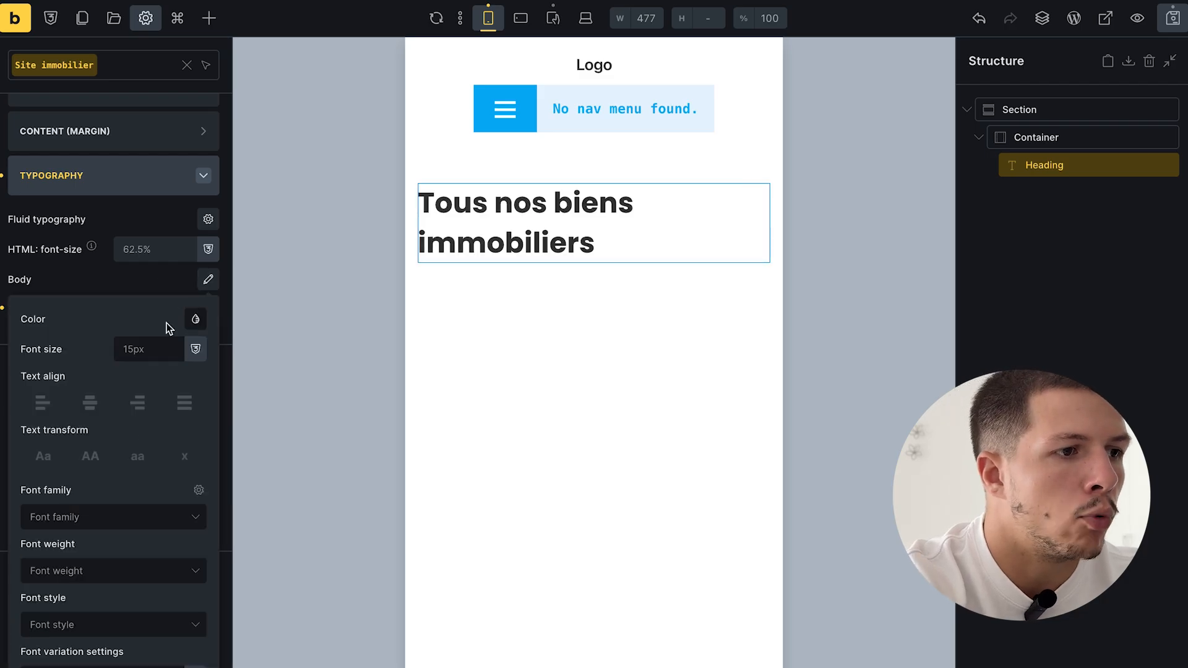
pyautogui.click(90, 523)
pyautogui.write('Popp')
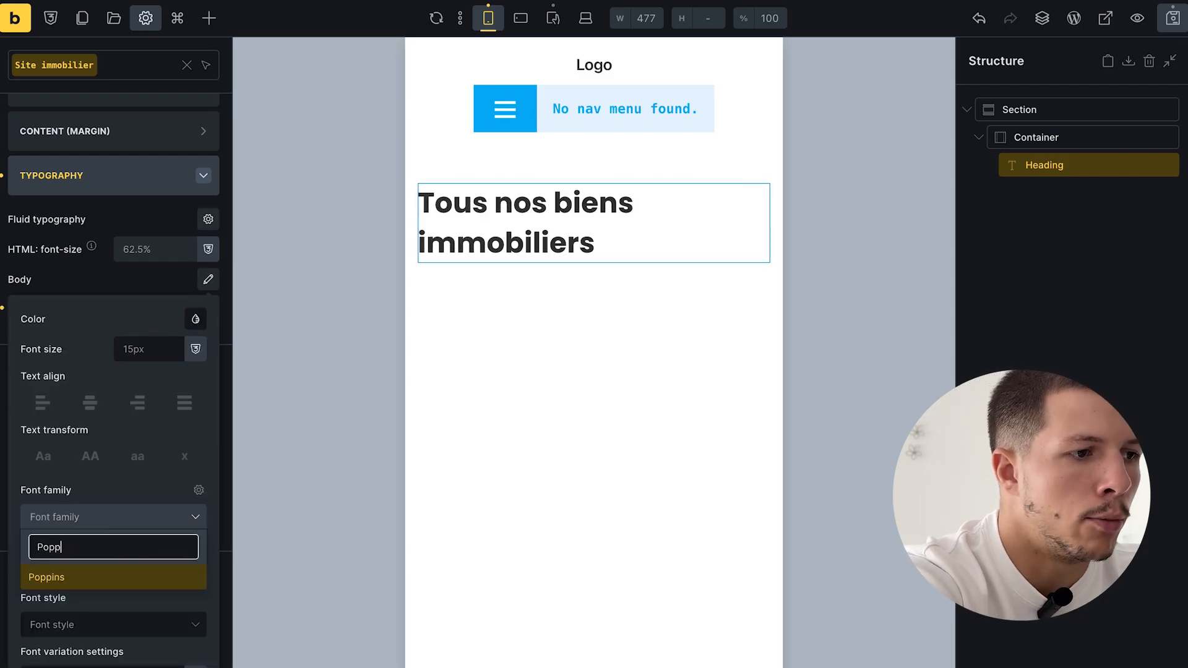
pyautogui.click(88, 574)
pyautogui.click(137, 350)
pyautogui.write('px')
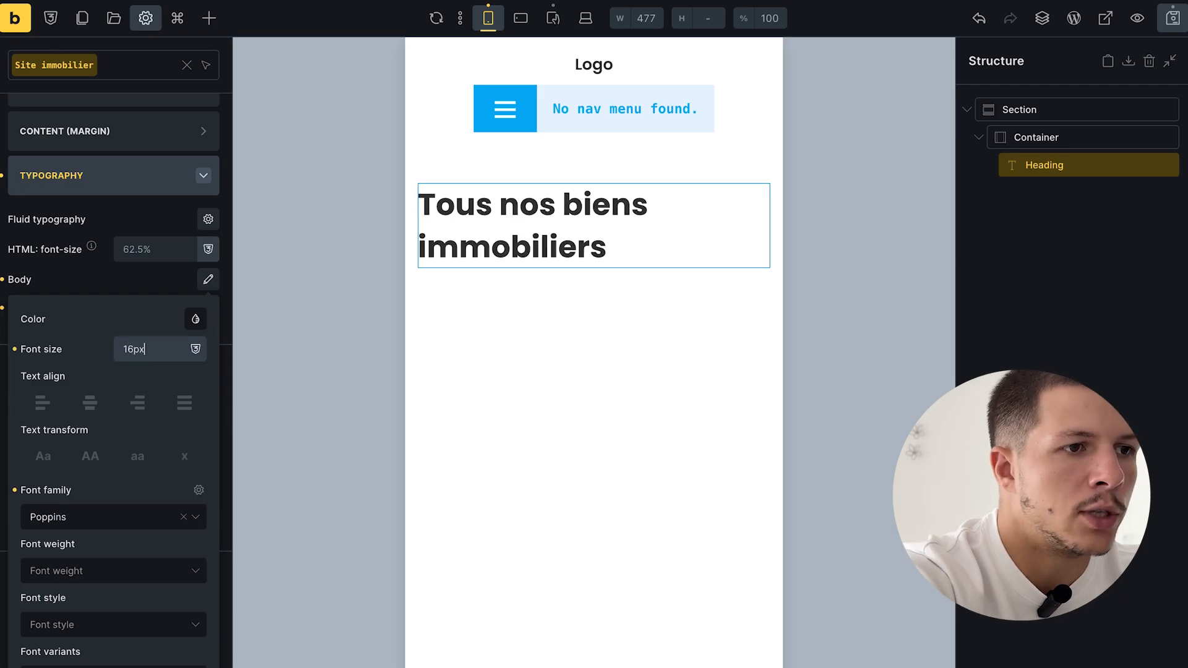
pyautogui.click(1173, 18)
pyautogui.click(669, 374)
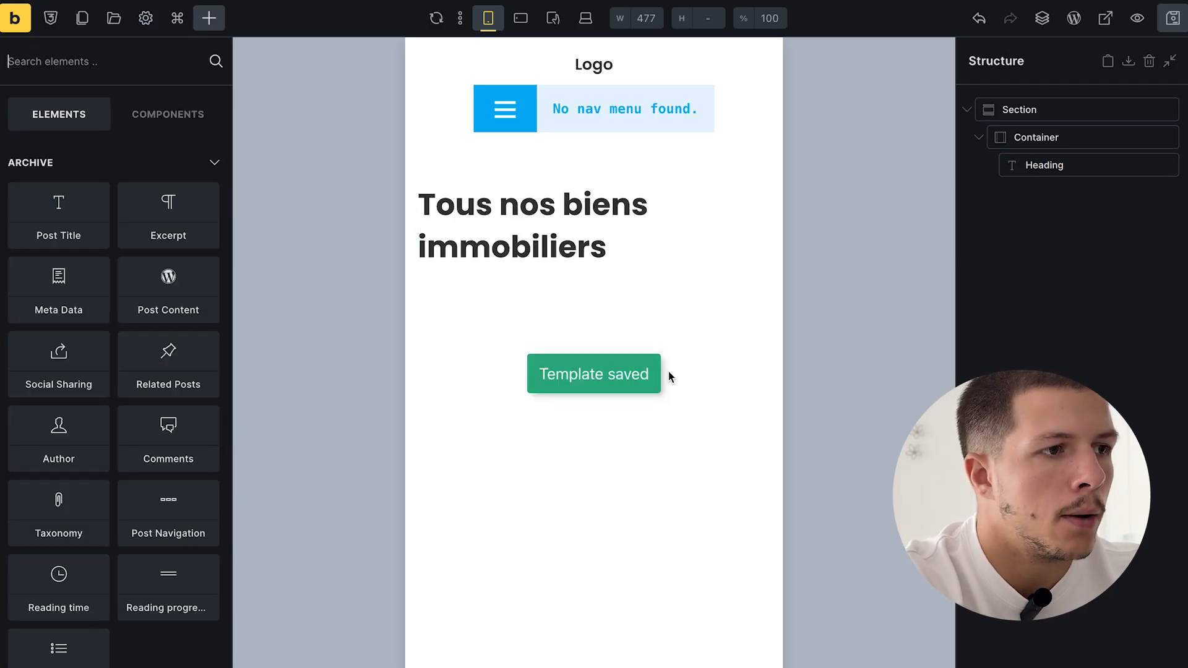
# - Add a Block below the 'Tous nos biens immobiliers' heading
pyautogui.click(621, 213)
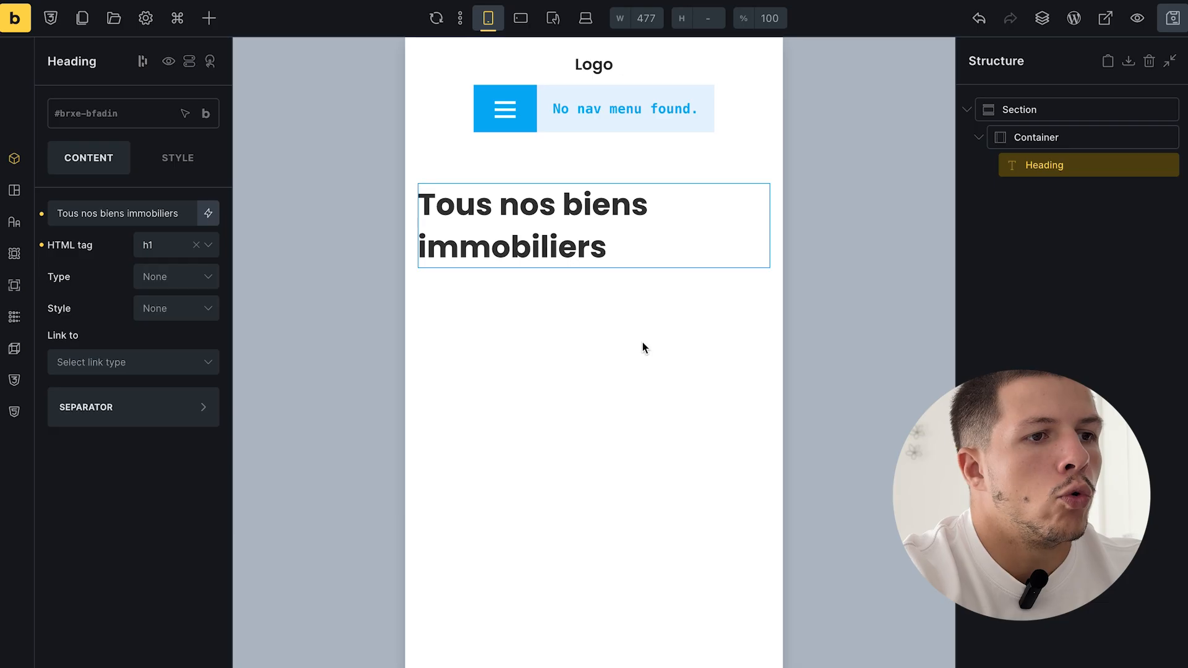
pyautogui.click(1112, 287)
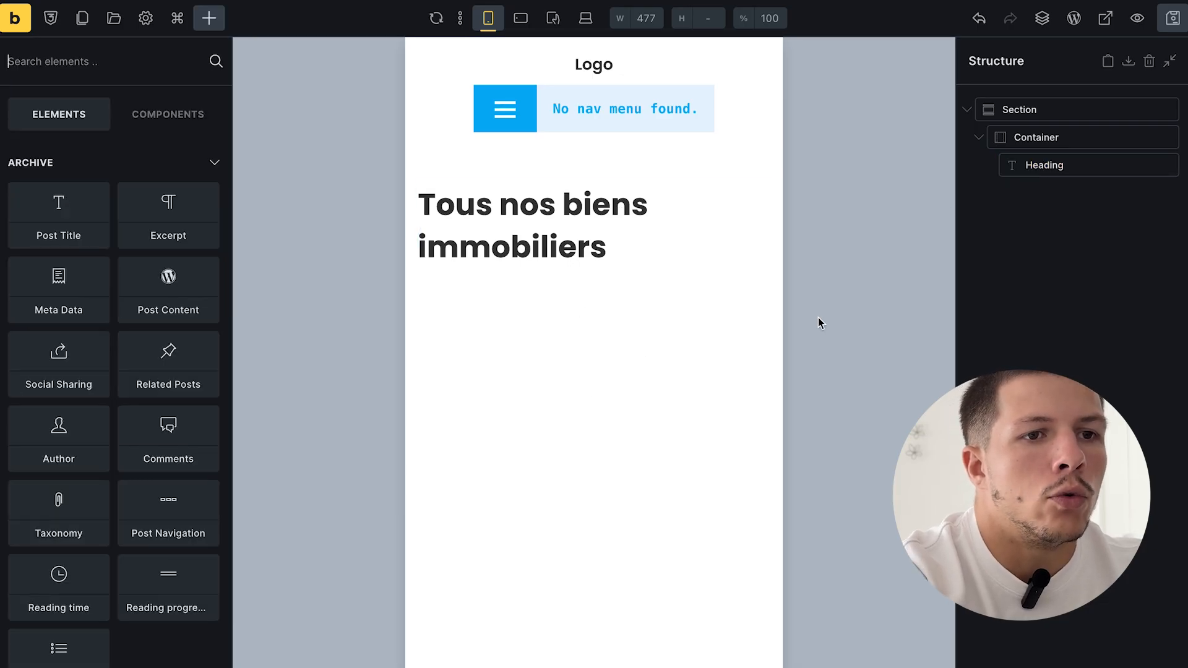
pyautogui.doubleClick(1091, 165)
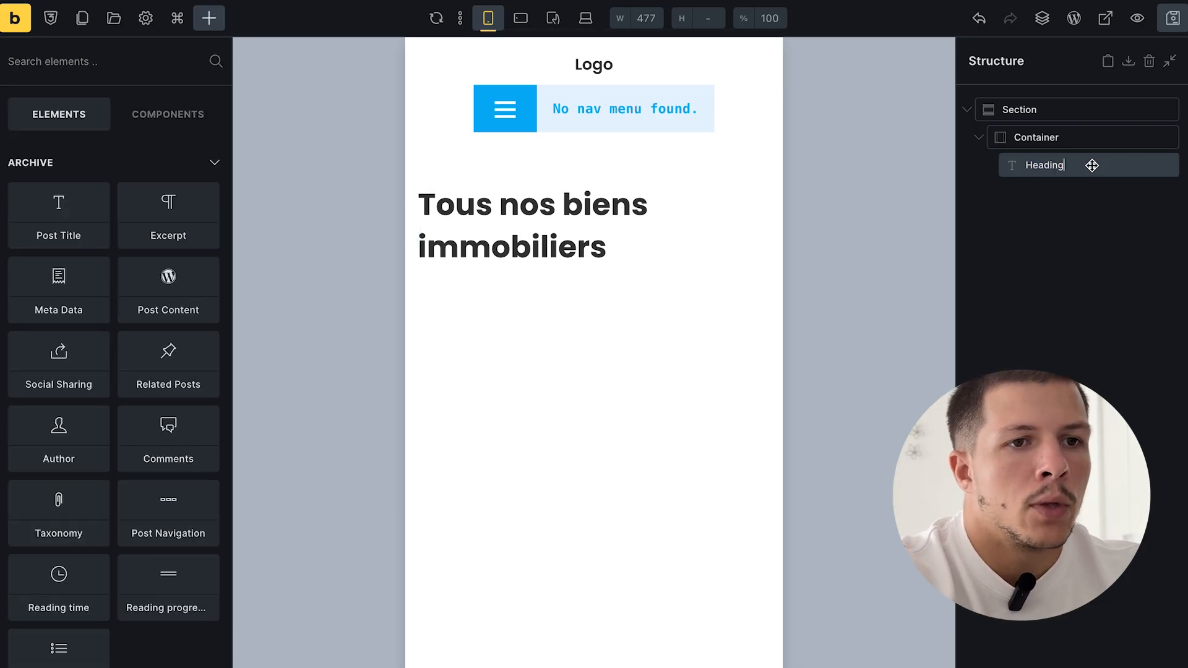
pyautogui.click(213, 18)
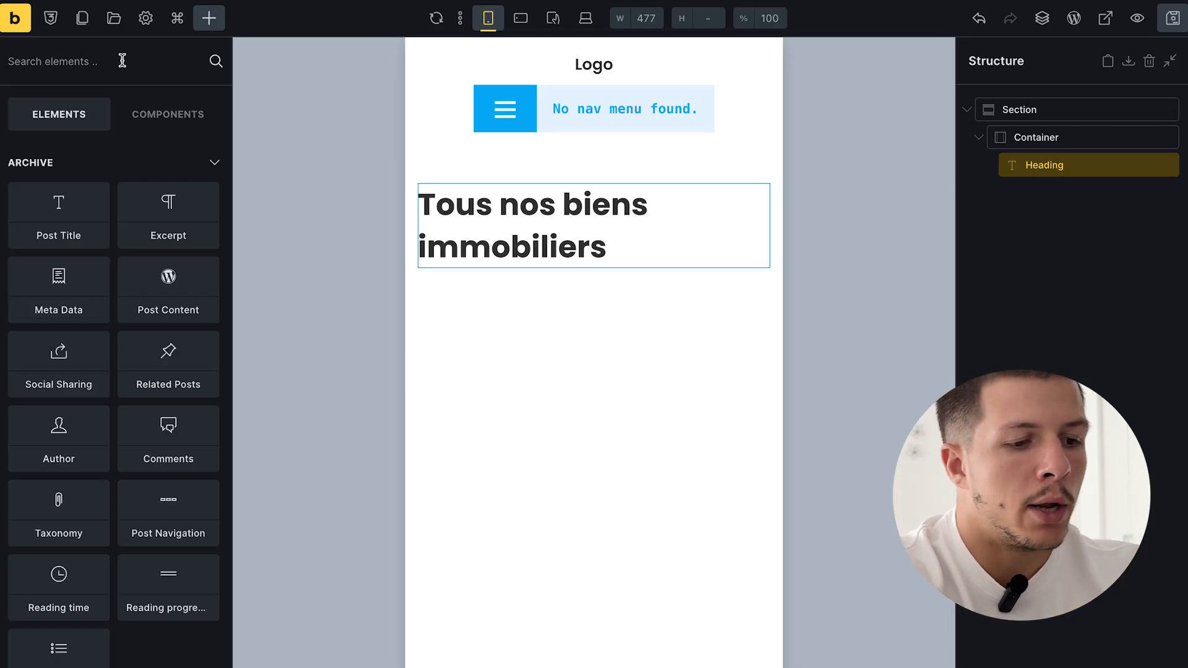
pyautogui.write('bloc')
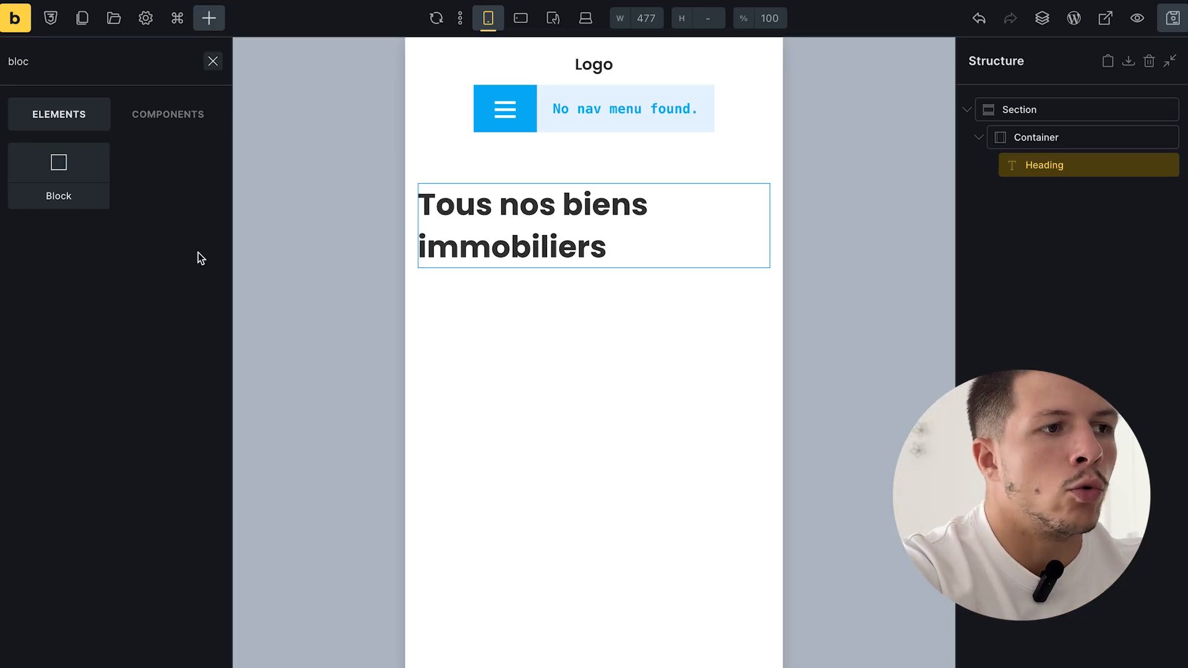
pyautogui.click(73, 180)
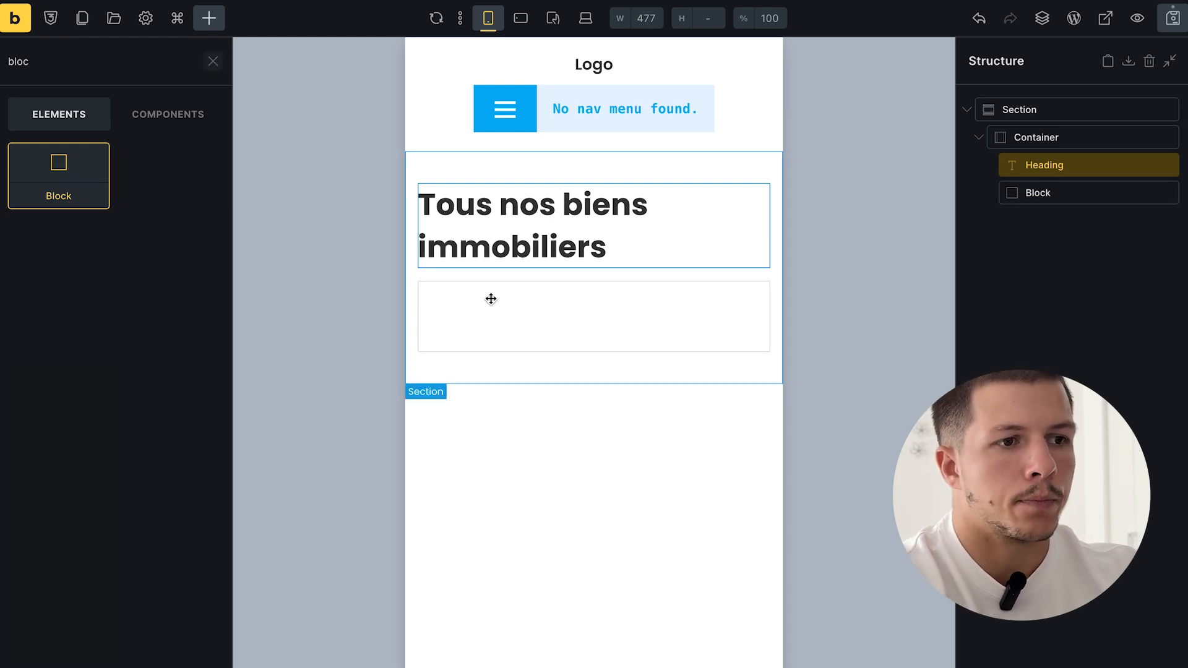
pyautogui.click(495, 333)
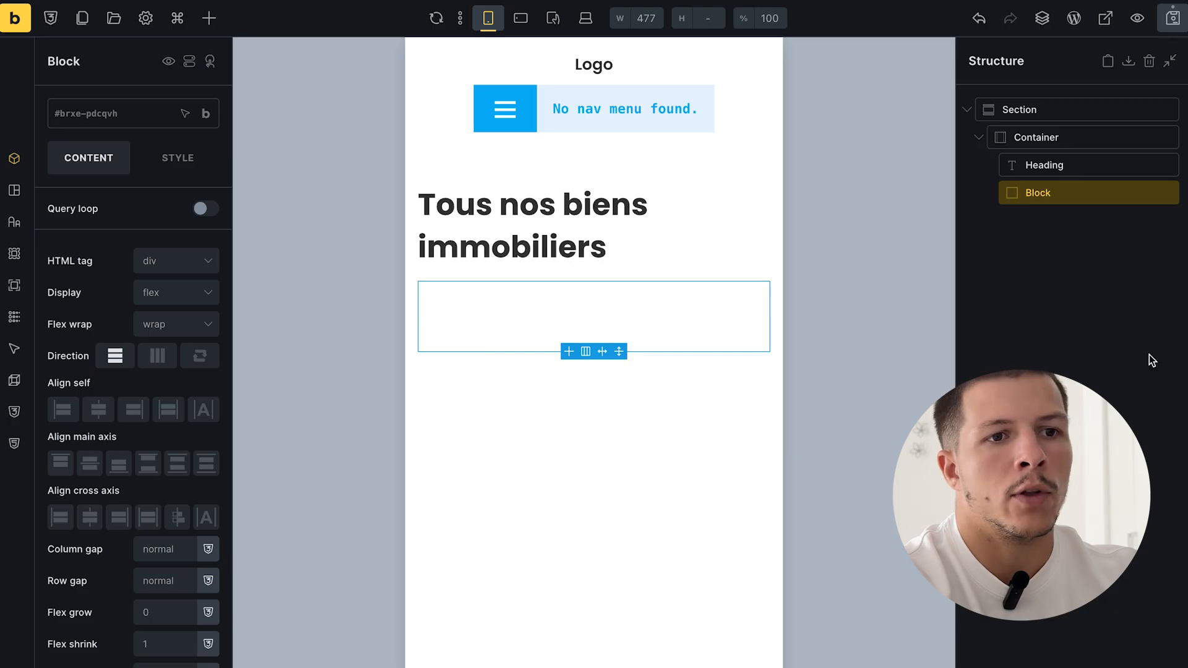
pyautogui.click(1101, 294)
pyautogui.doubleClick(1048, 189)
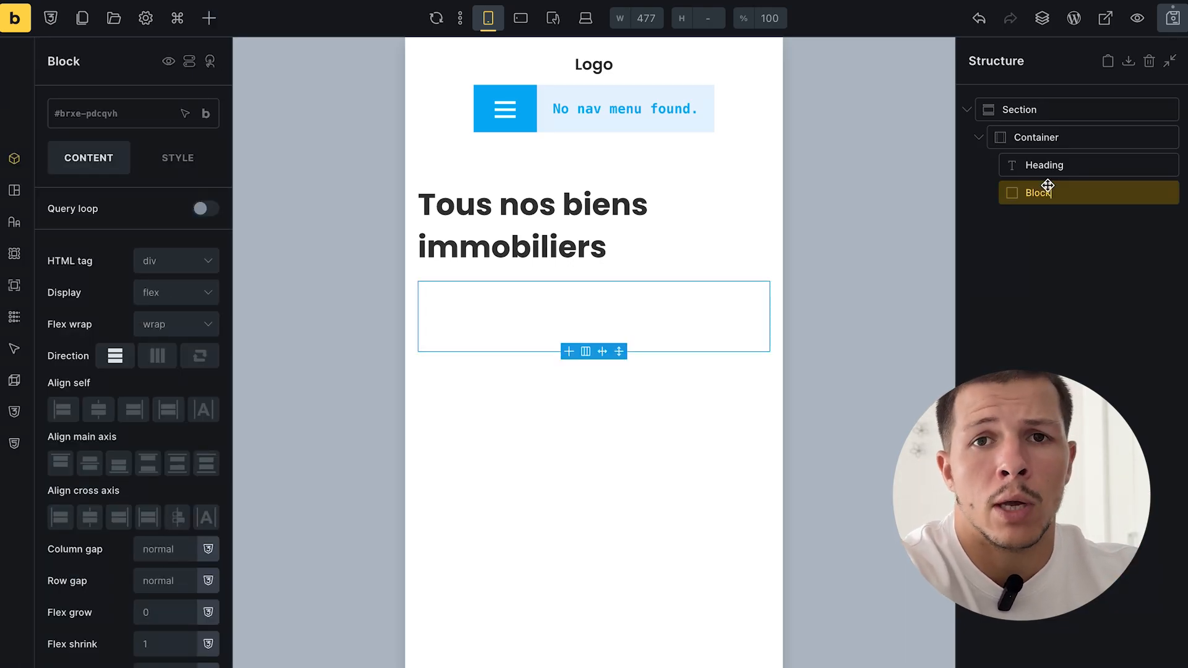
# - Nest a second Block inside it and enable its query loop
pyautogui.click(1052, 233)
pyautogui.doubleClick(1074, 192)
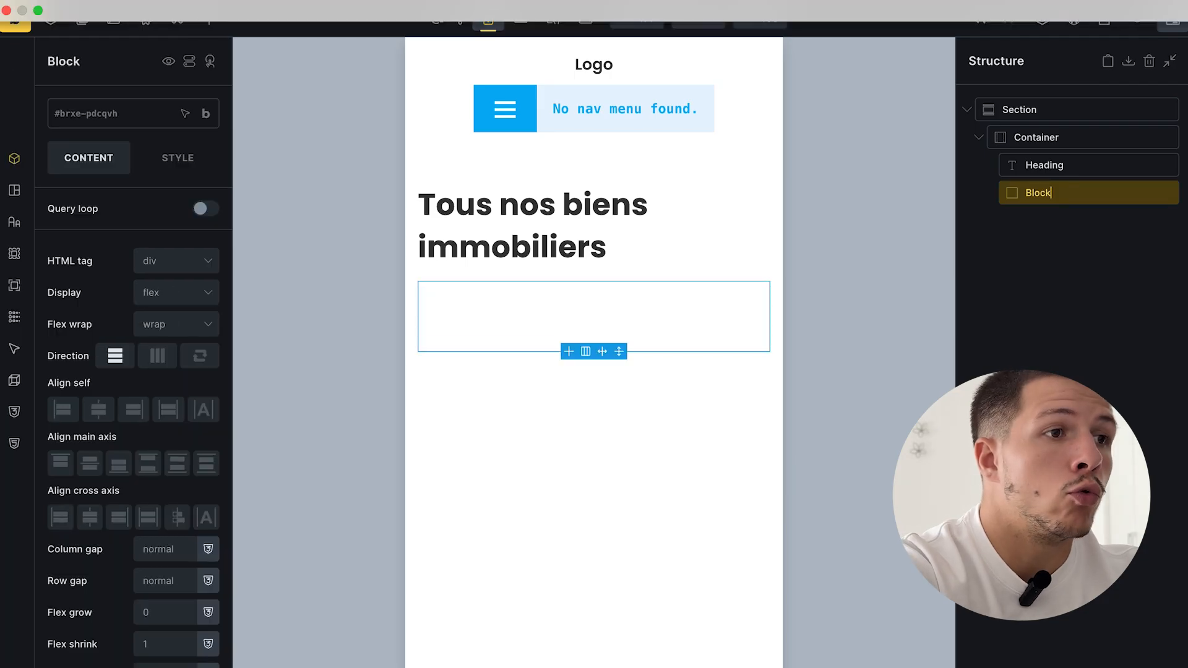
pyautogui.click(208, 17)
pyautogui.write('bloc')
pyautogui.click(88, 186)
pyautogui.doubleClick(1077, 212)
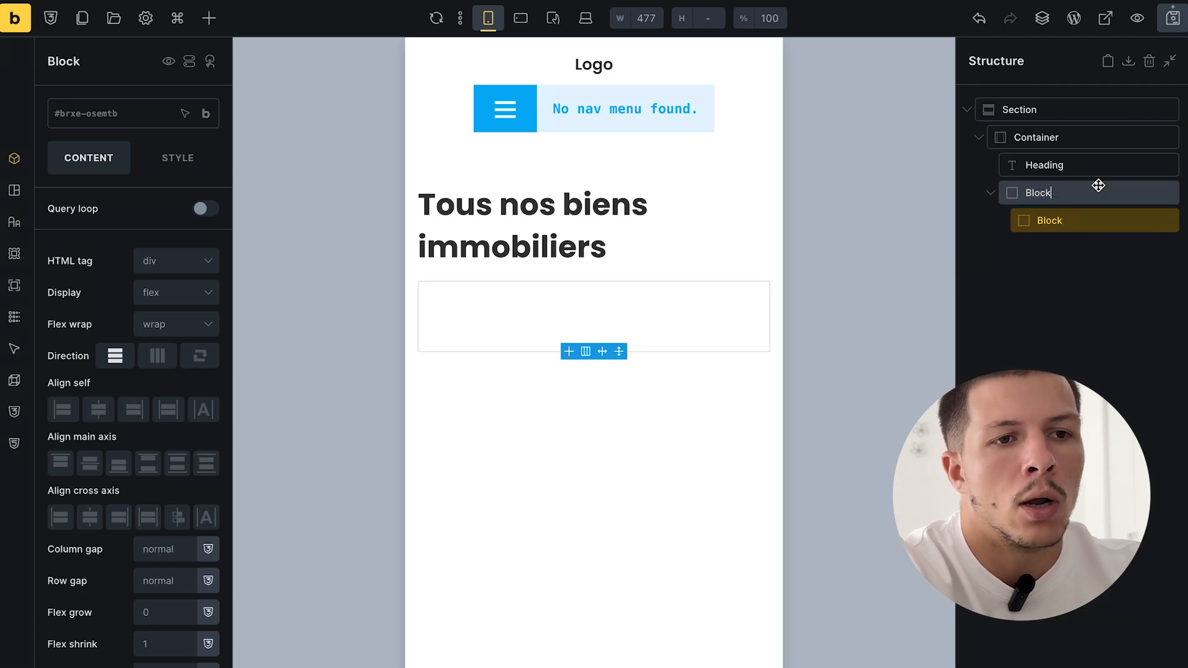
pyautogui.click(90, 213)
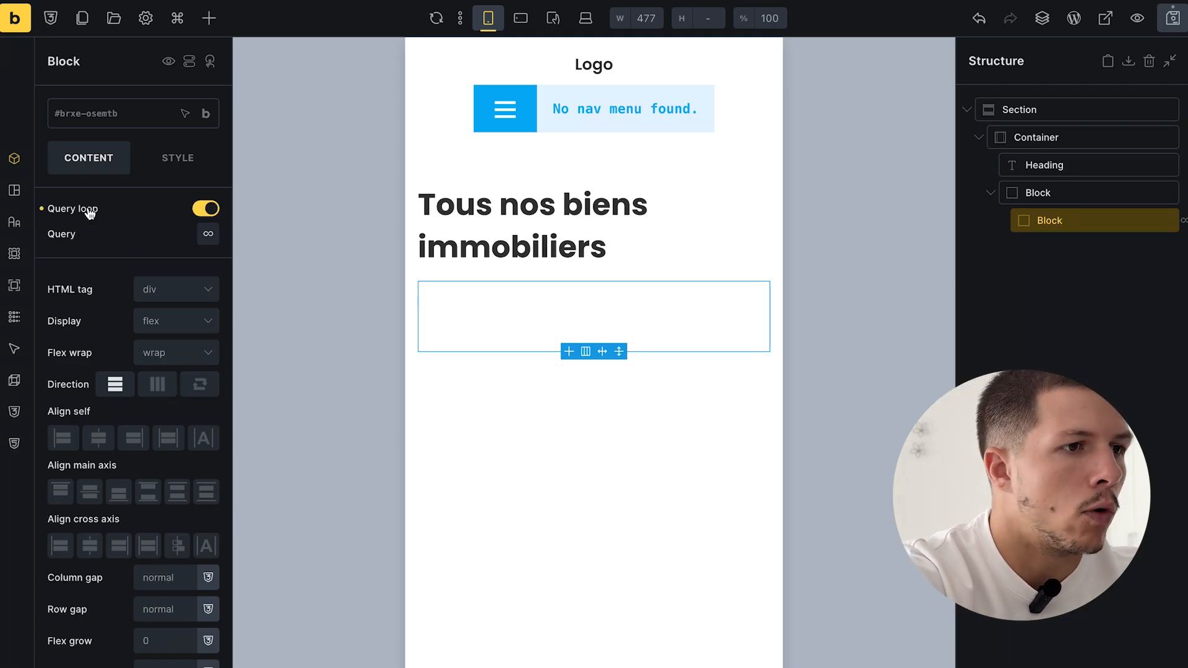
# - Set the inner block's query to Posts of the Bien immobilier post type
pyautogui.click(205, 236)
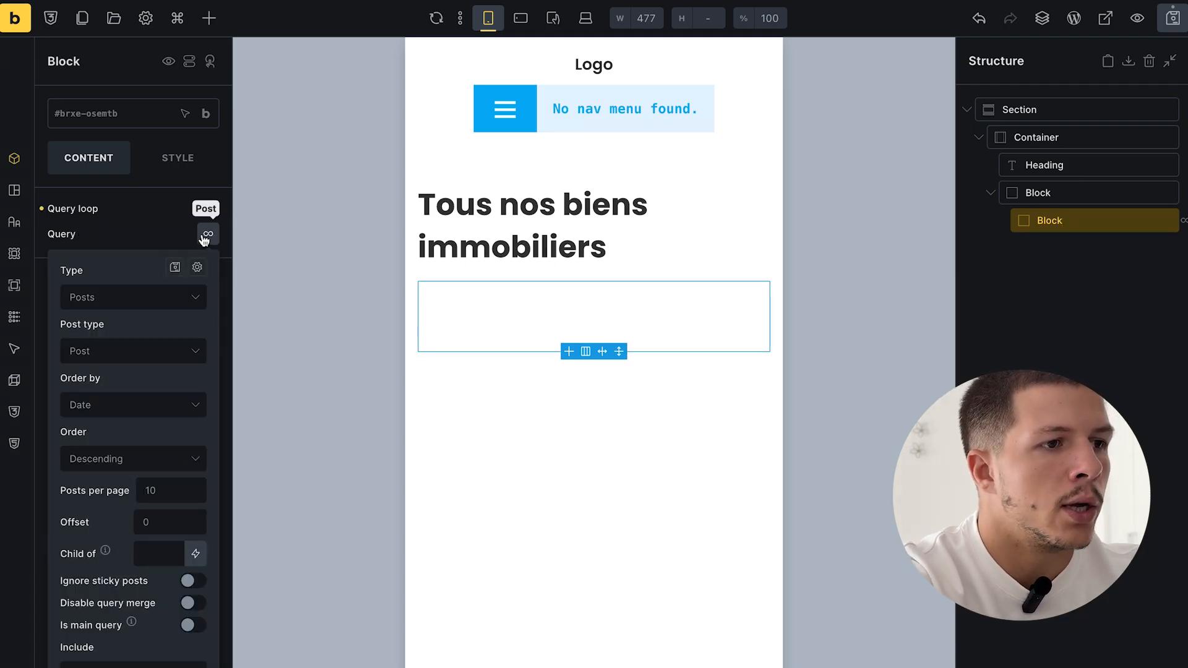
pyautogui.click(116, 302)
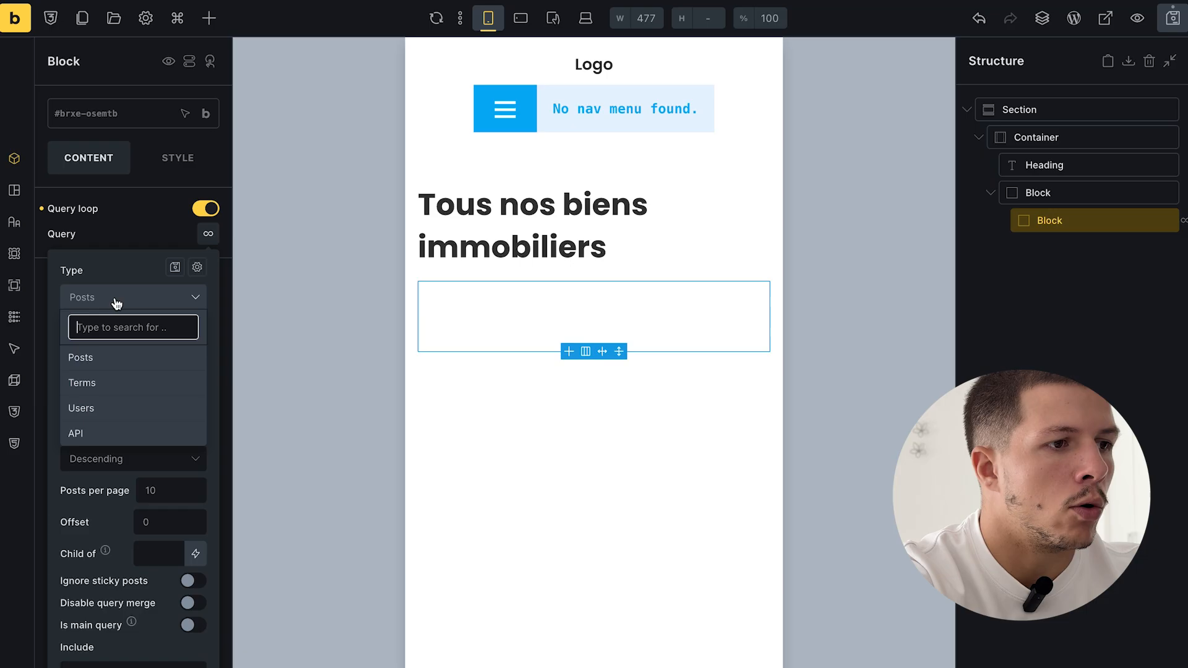
pyautogui.click(117, 361)
pyautogui.click(117, 353)
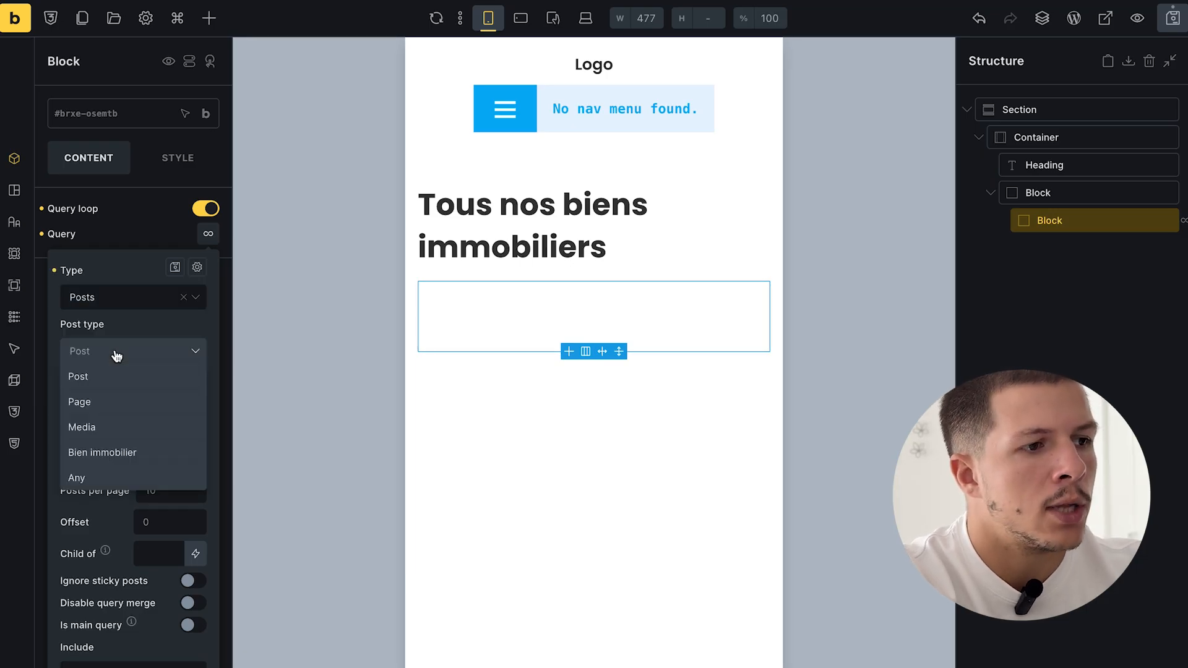
pyautogui.click(125, 451)
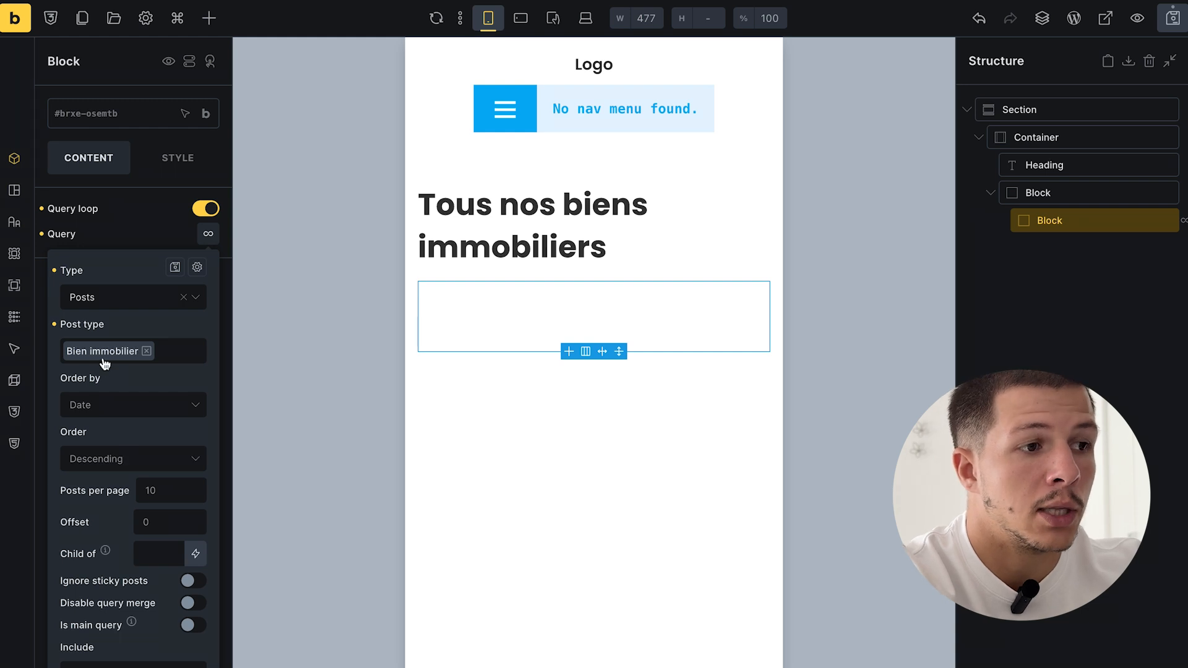
# - Reselect the inner looped block in the structure panel
pyautogui.click(214, 20)
pyautogui.click(1126, 280)
pyautogui.click(1057, 215)
pyautogui.click(1064, 301)
pyautogui.doubleClick(1095, 219)
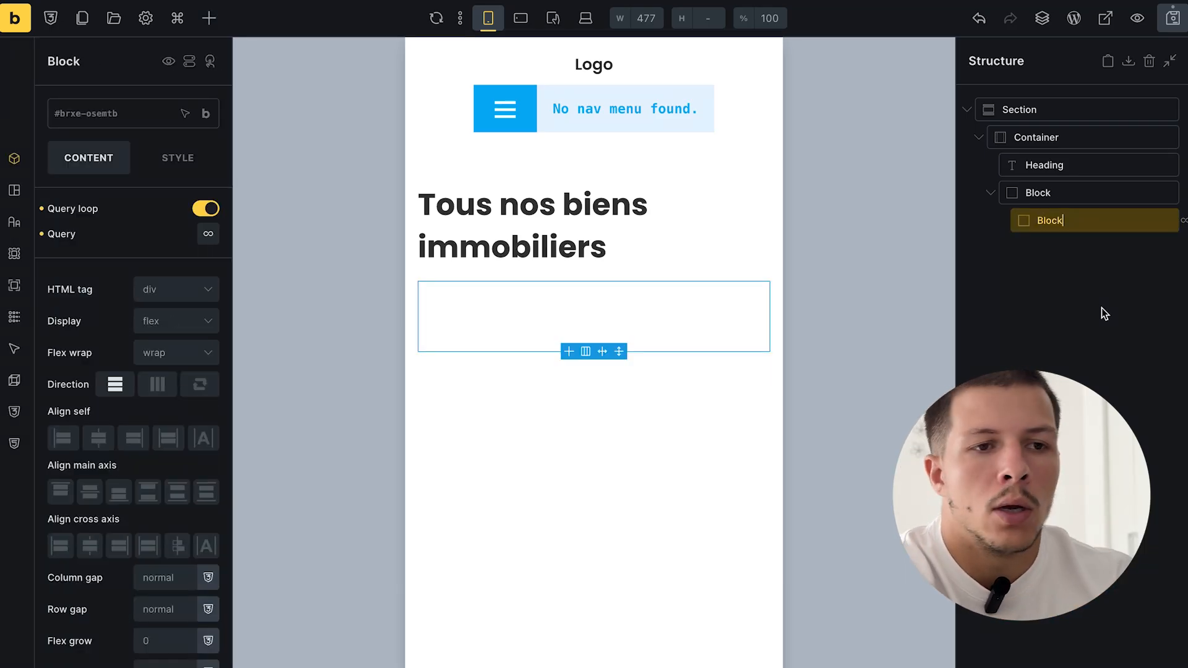
pyautogui.click(1103, 309)
pyautogui.doubleClick(1093, 219)
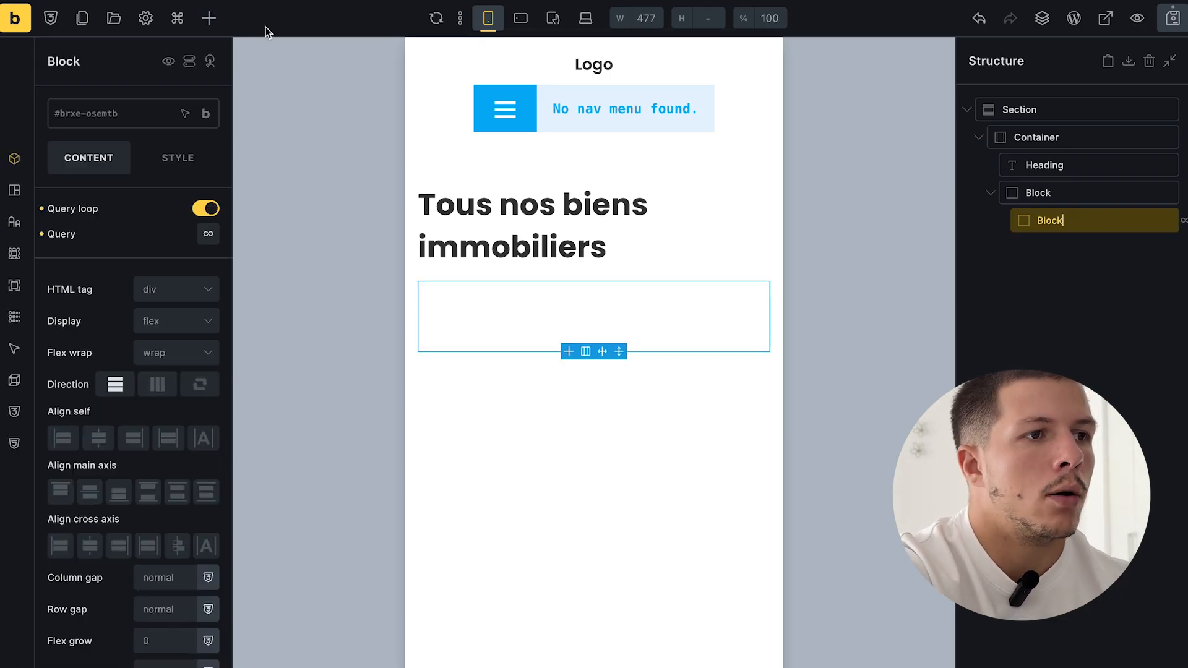
pyautogui.click(216, 20)
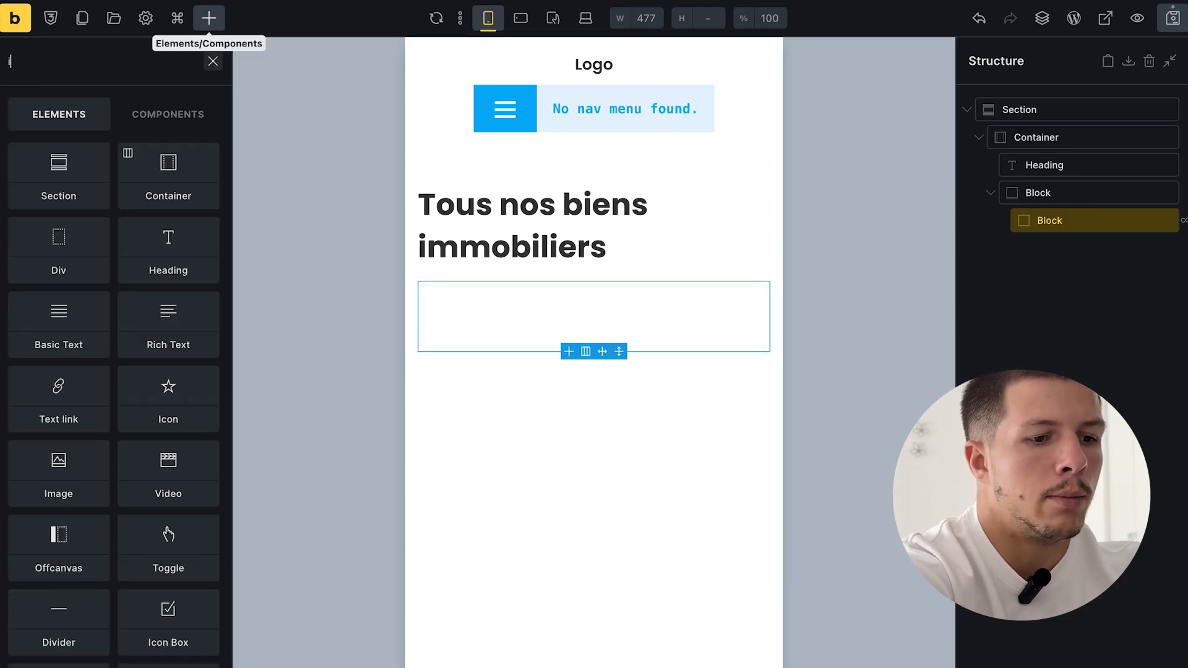
# - Add an Image bound to each post's featured image at Large size, and save
pyautogui.write('imag')
pyautogui.click(72, 178)
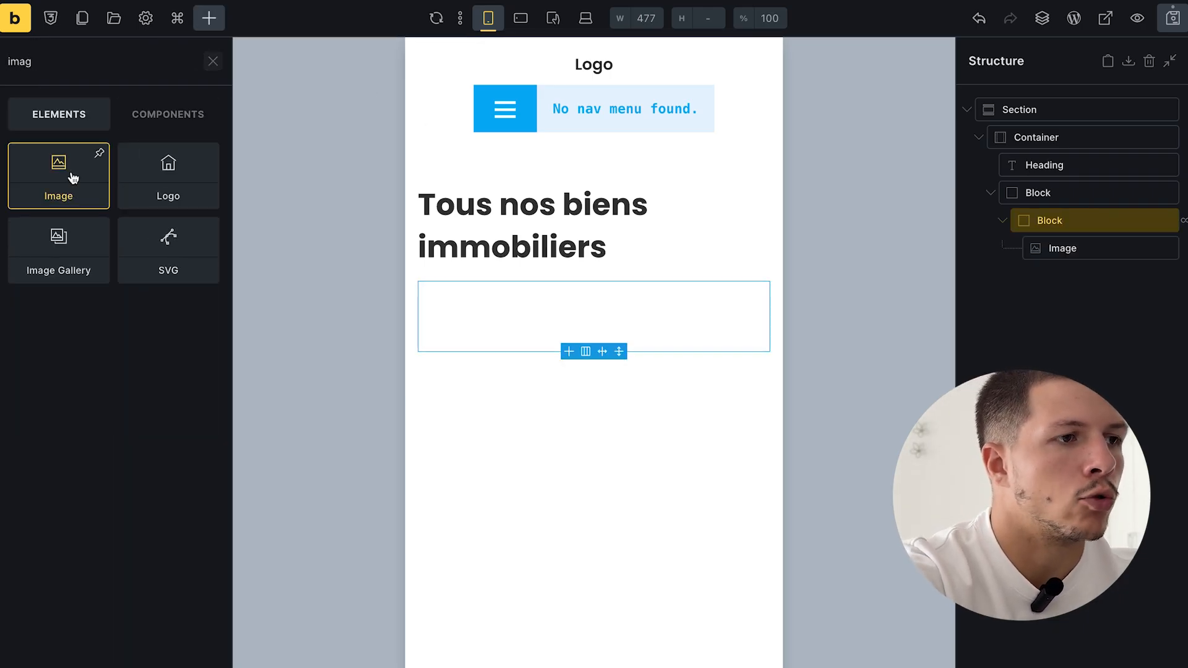
pyautogui.doubleClick(1094, 248)
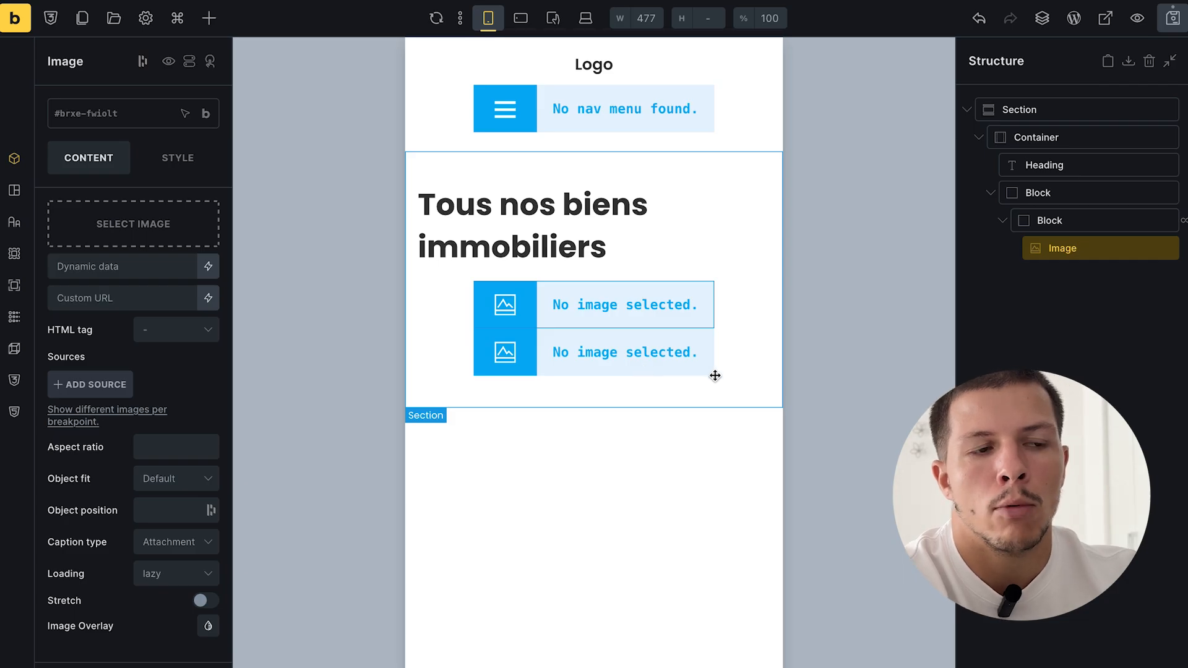
pyautogui.click(103, 269)
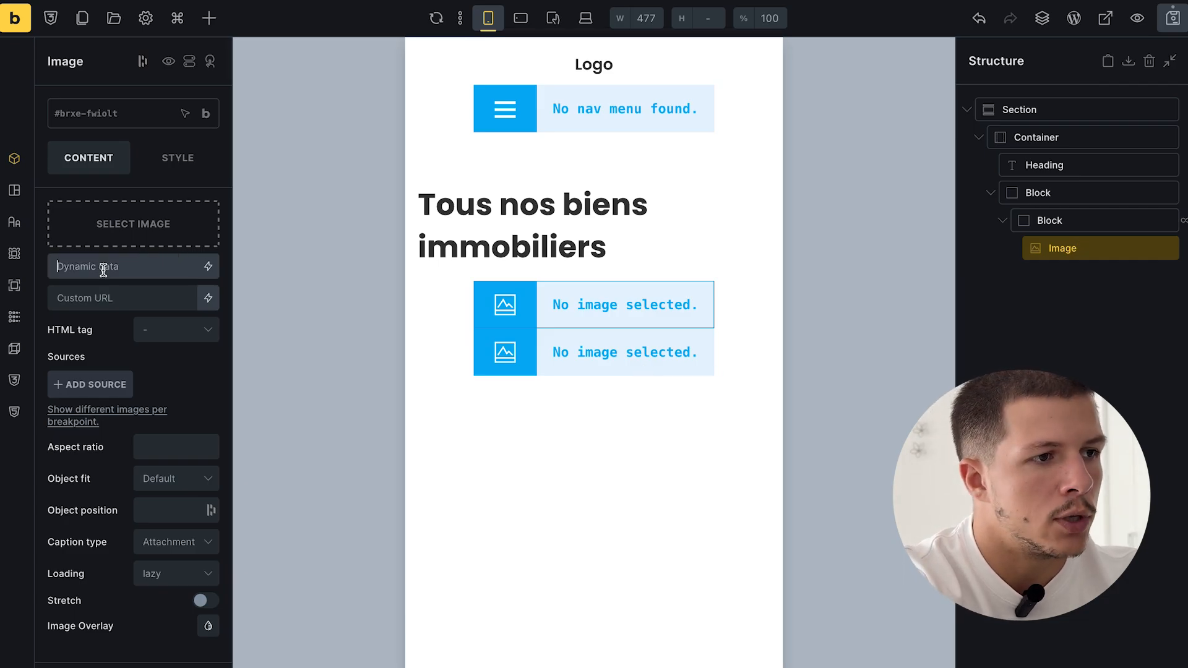
pyautogui.click(208, 266)
pyautogui.click(139, 334)
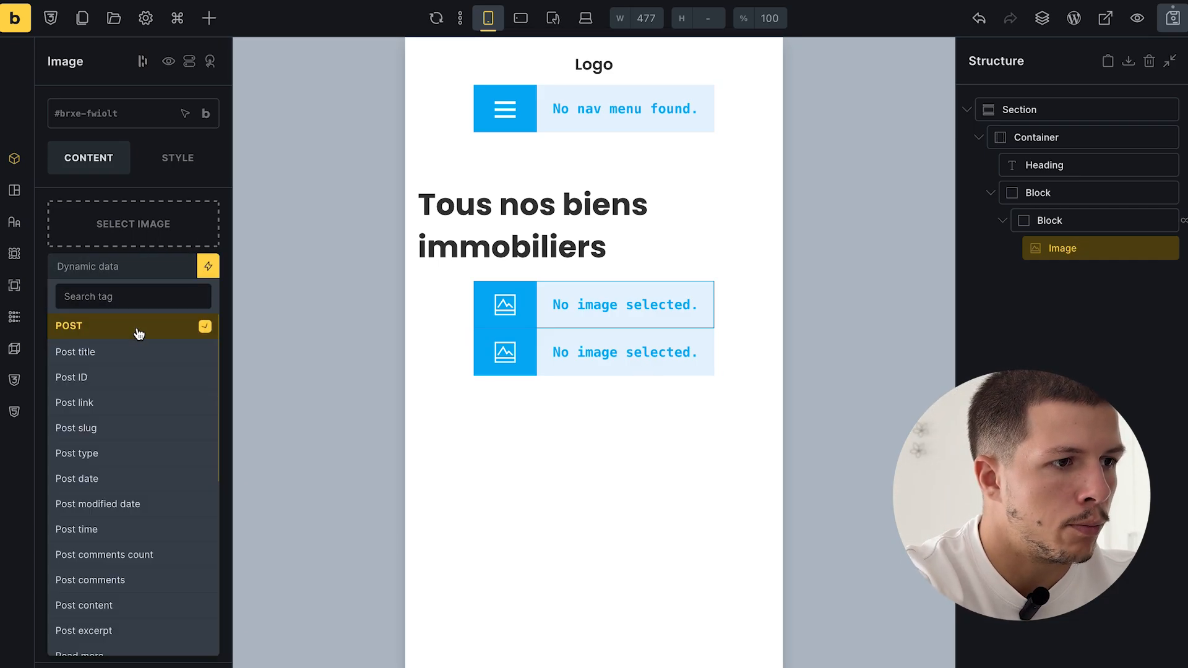
pyautogui.scroll(-2, 139, 334)
pyautogui.click(108, 523)
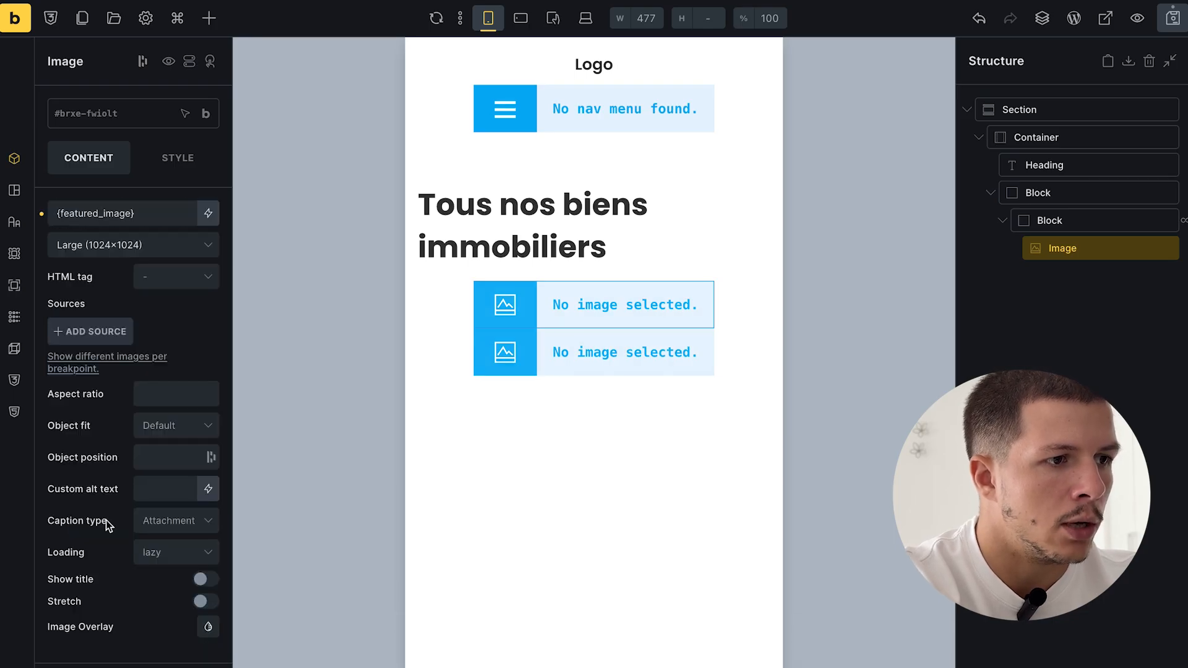
pyautogui.scroll(-1, 510, 351)
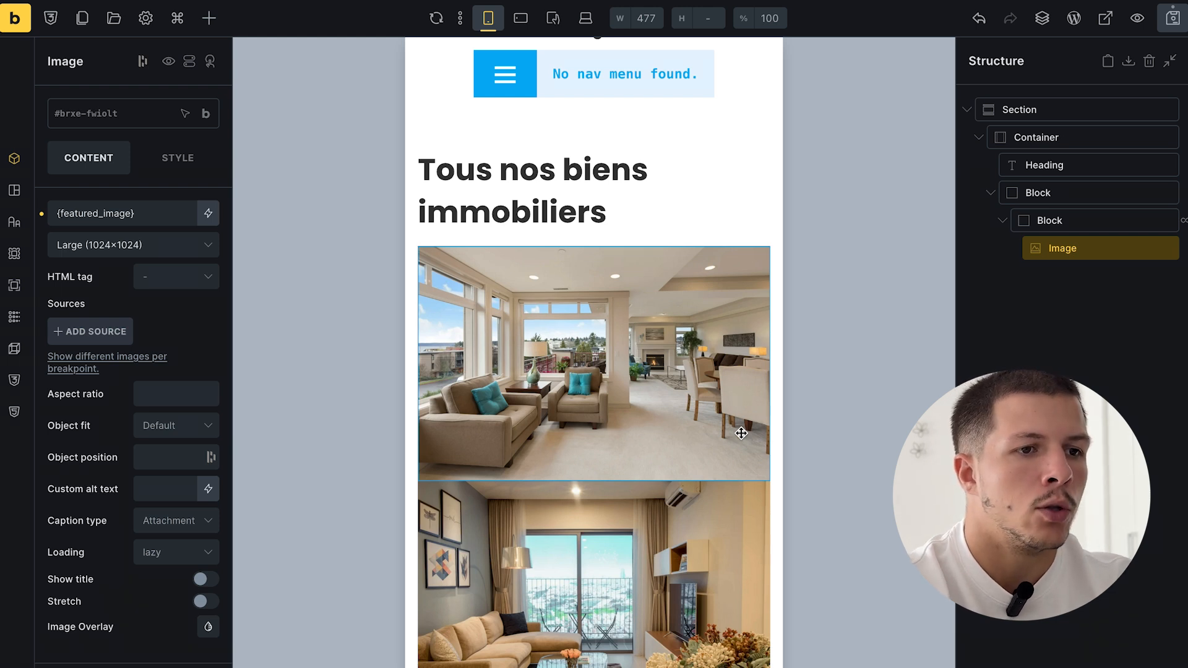
pyautogui.click(1173, 22)
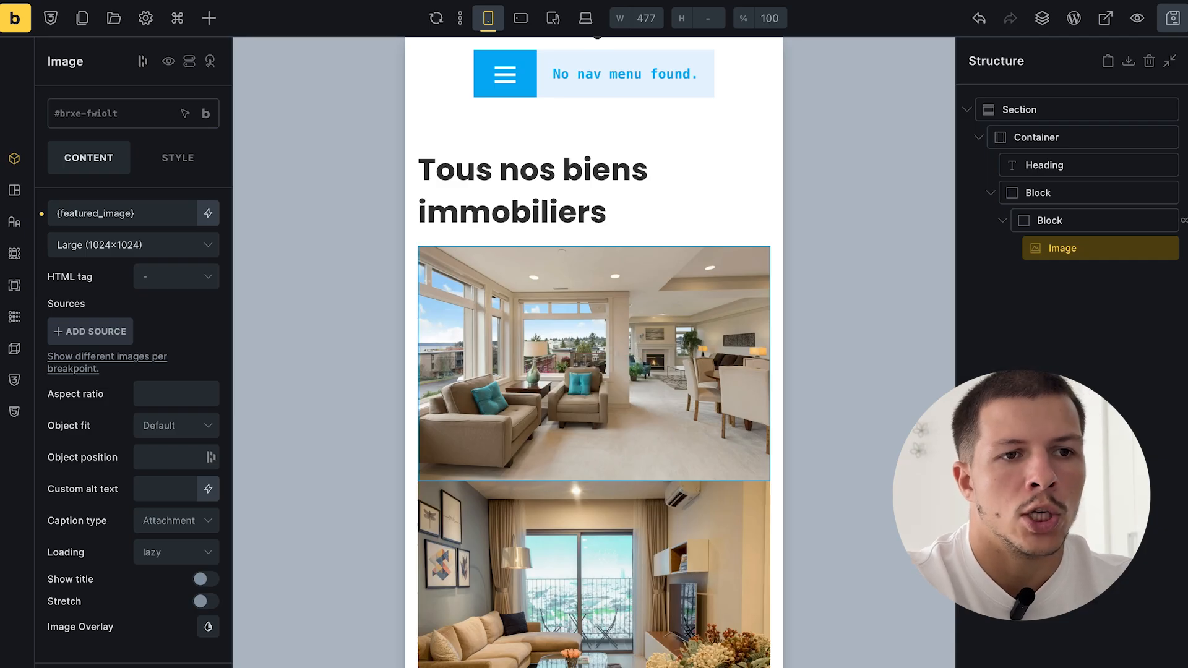
pyautogui.press('Escape')
# - Give the outer block a column gap of 24 and a row gap of 24
pyautogui.click(1050, 192)
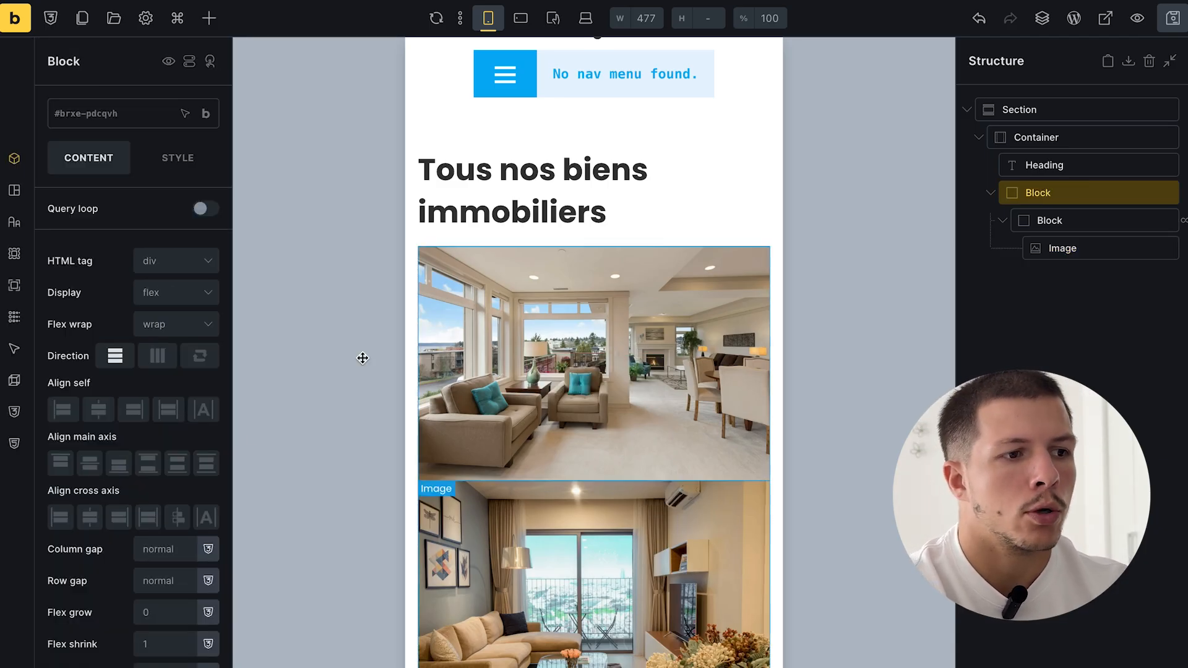
pyautogui.scroll(-1, 146, 520)
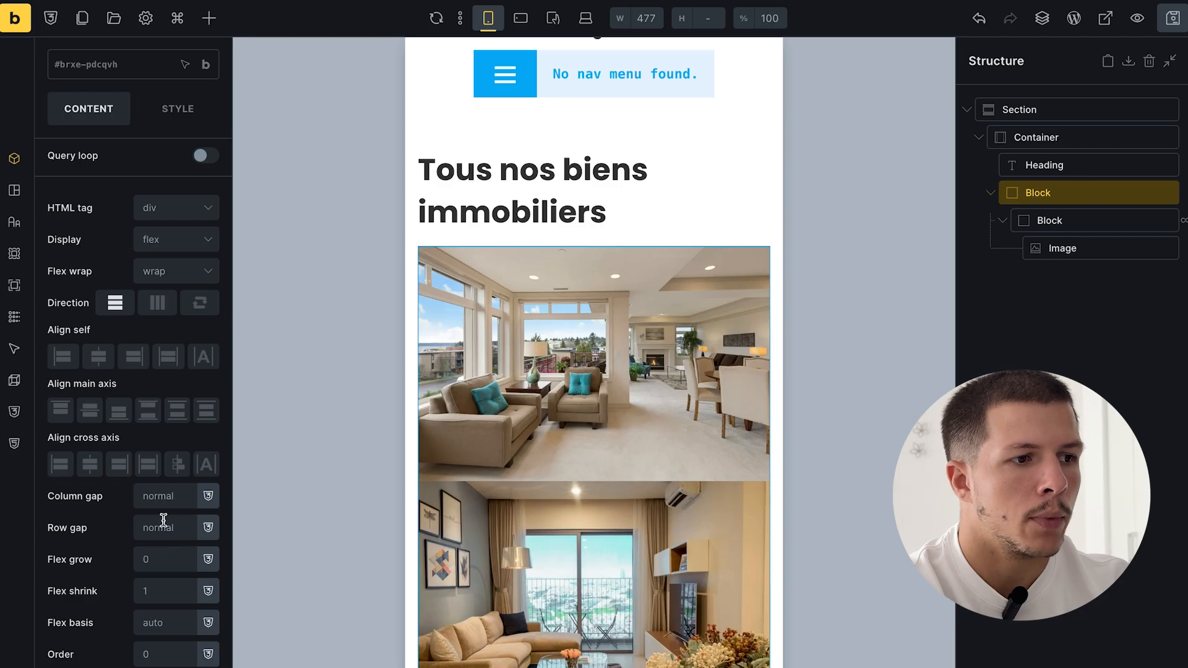
pyautogui.click(175, 501)
pyautogui.write('24')
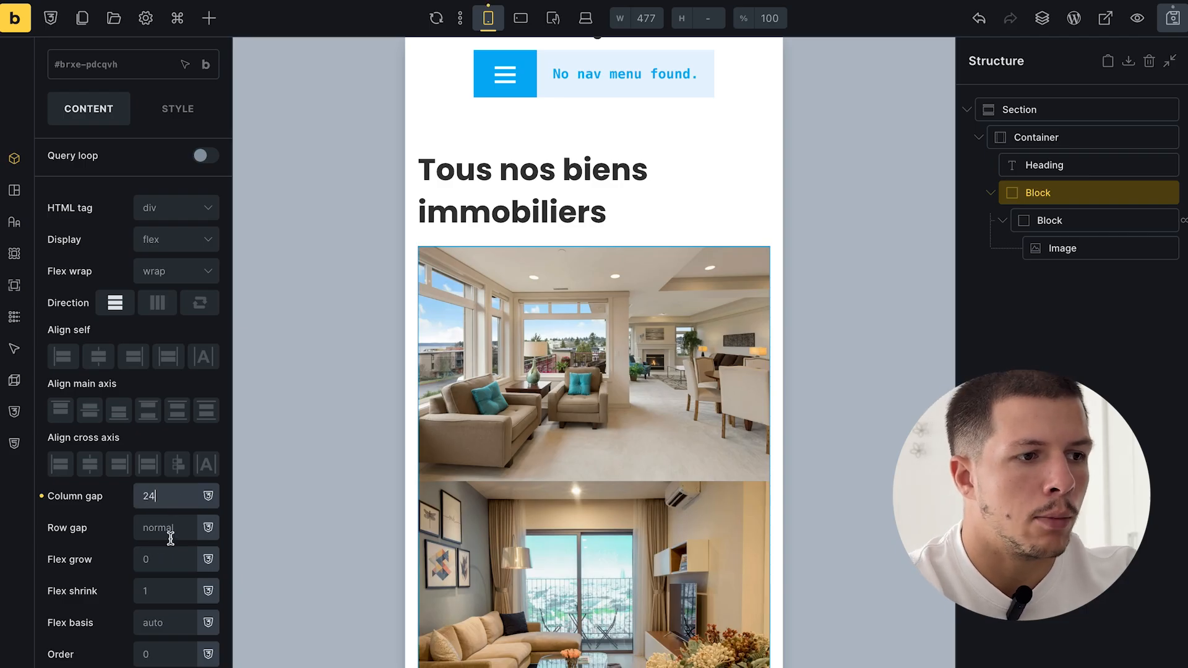
pyautogui.click(171, 536)
pyautogui.write('24')
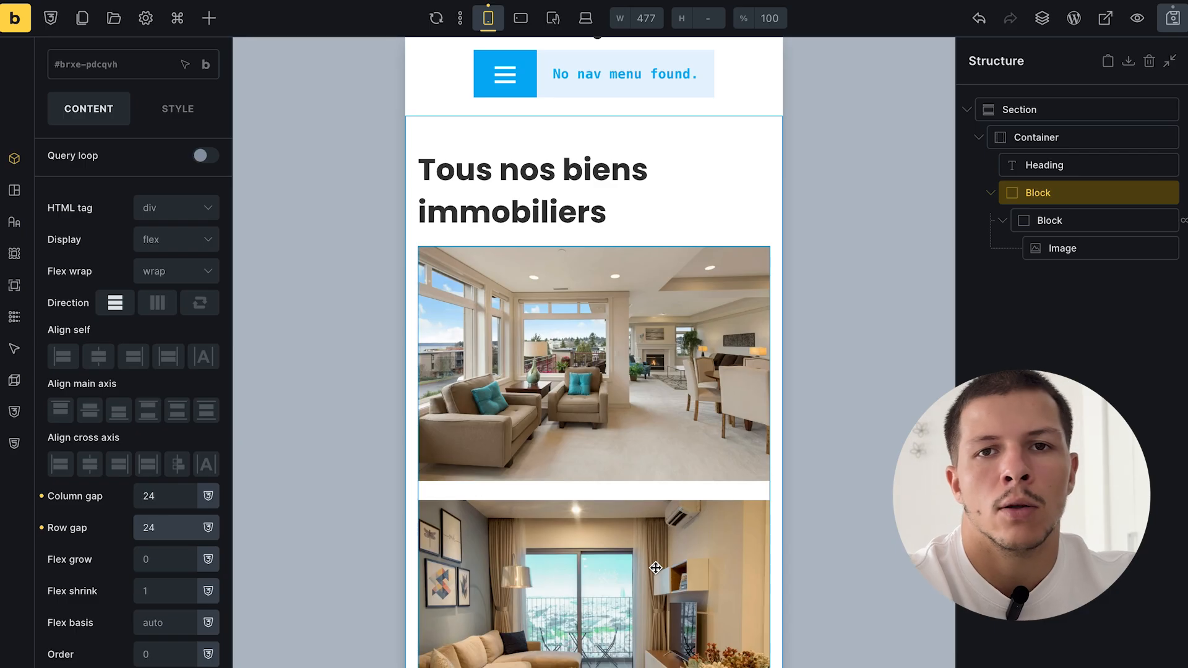
pyautogui.click(1086, 248)
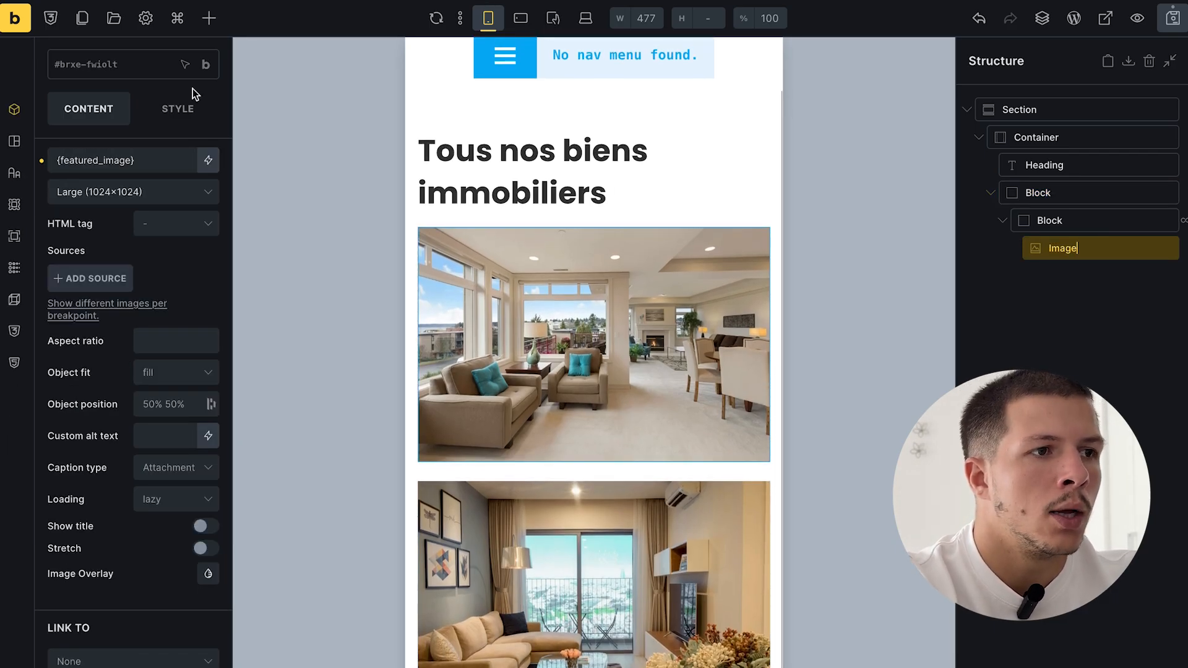
pyautogui.click(209, 19)
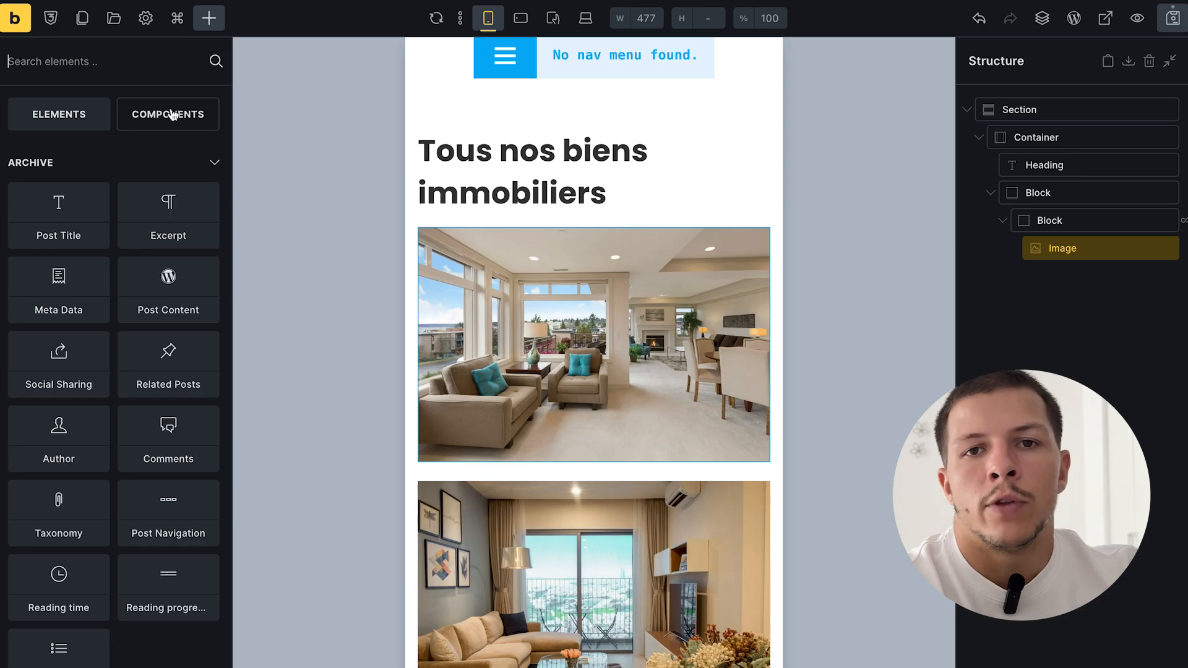
# - Add a Post Title element under the property image
pyautogui.click(57, 204)
pyautogui.scroll(-2, 782, 434)
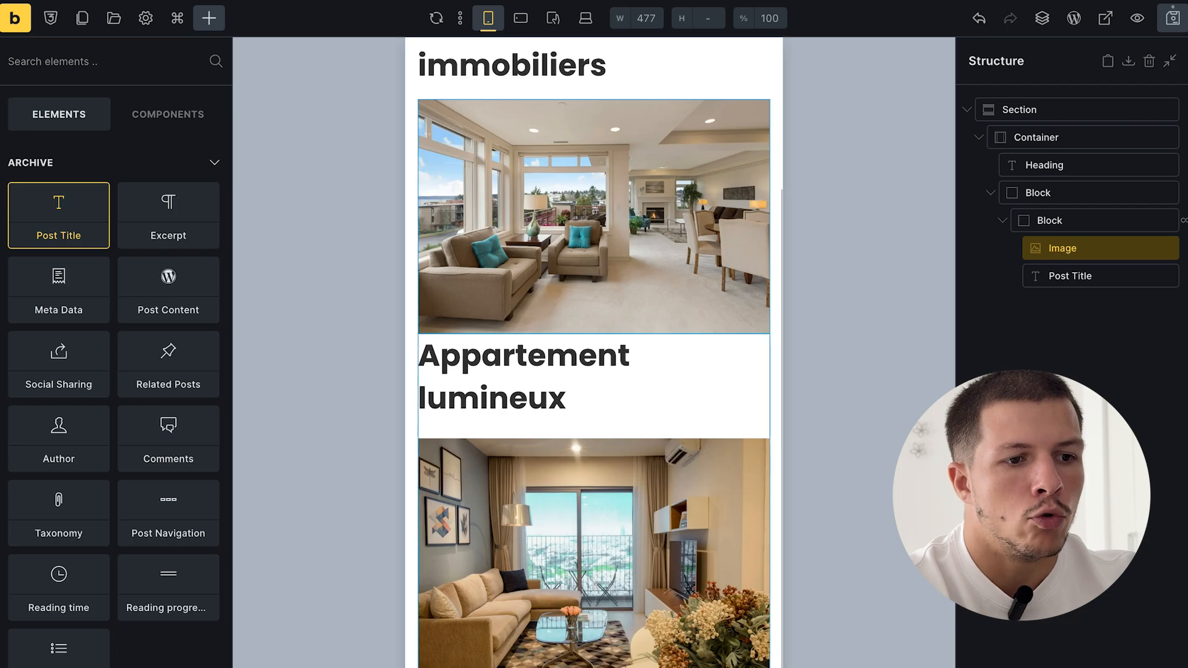
pyautogui.scroll(3, 567, 297)
pyautogui.scroll(-3, 621, 290)
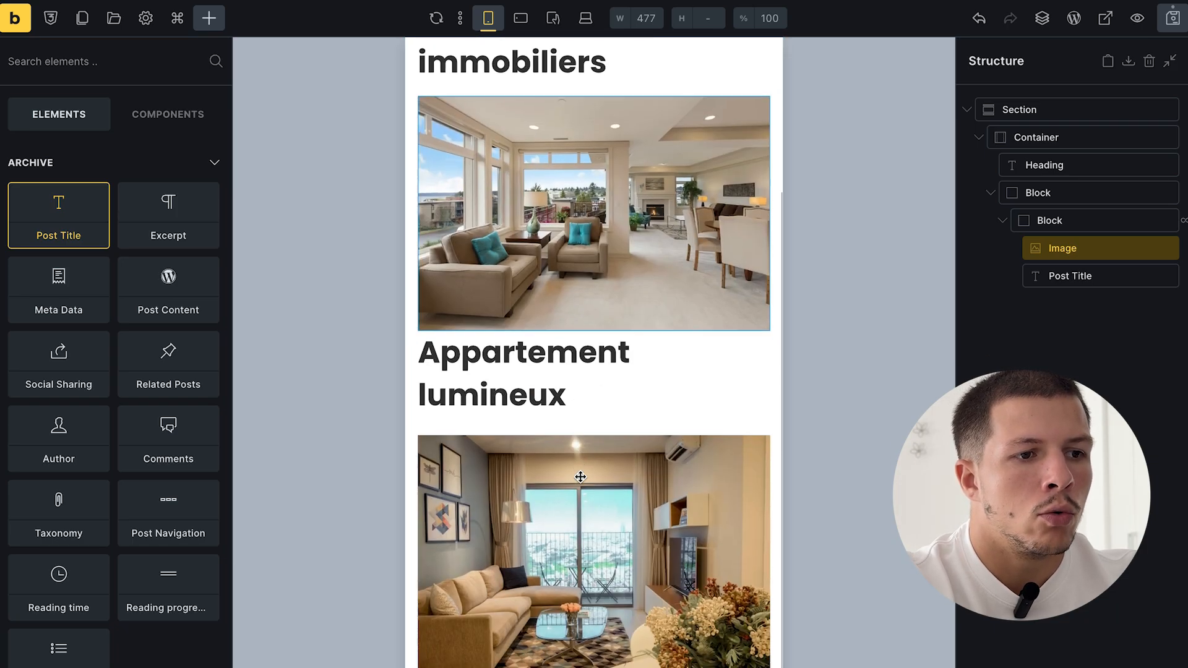
pyautogui.scroll(4, 662, 458)
pyautogui.scroll(-1, 661, 458)
# - Center-align the 'Tous nos biens immobiliers' heading text
pyautogui.click(631, 233)
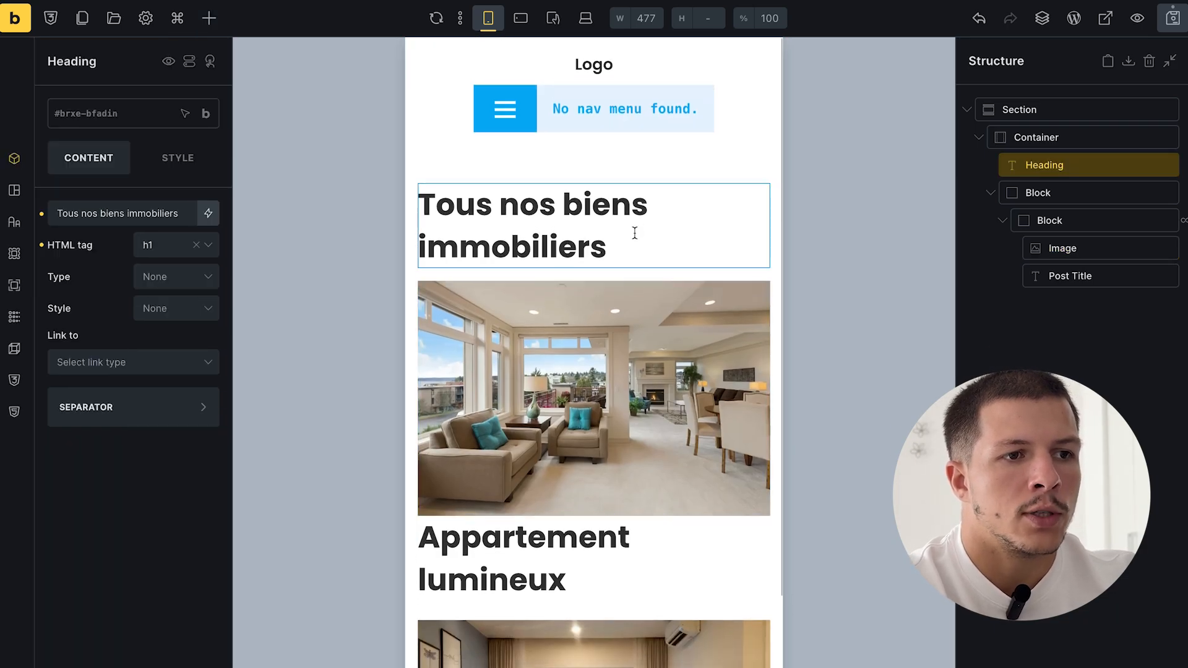
pyautogui.click(1081, 325)
pyautogui.doubleClick(1061, 162)
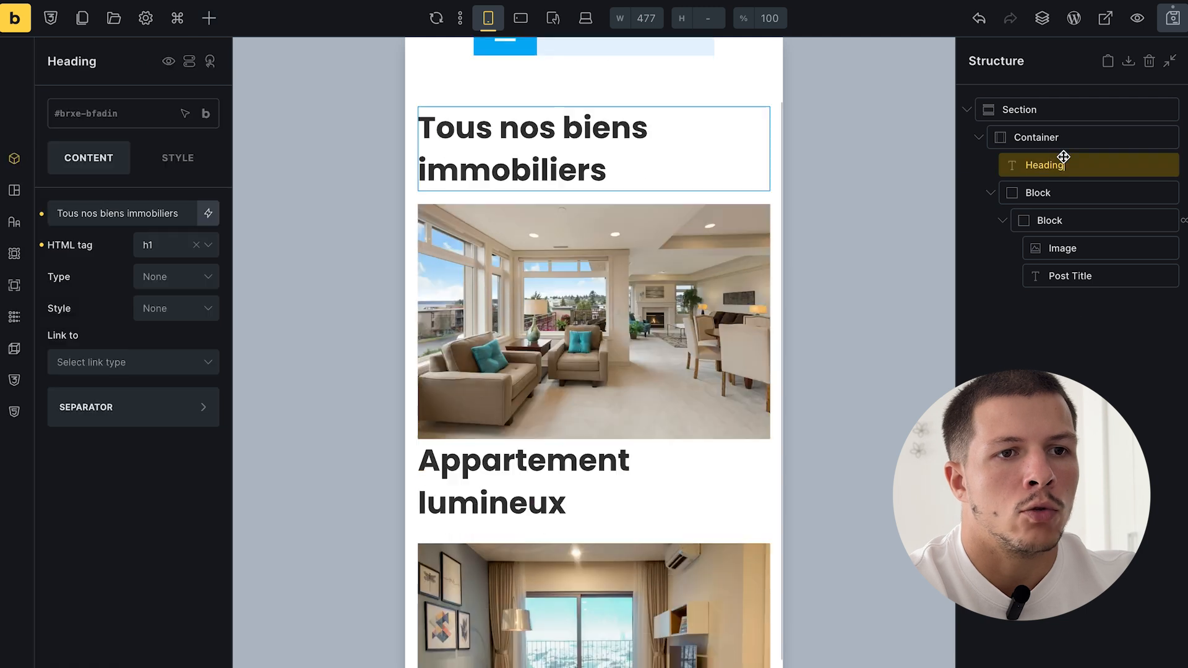
pyautogui.click(179, 156)
pyautogui.click(126, 264)
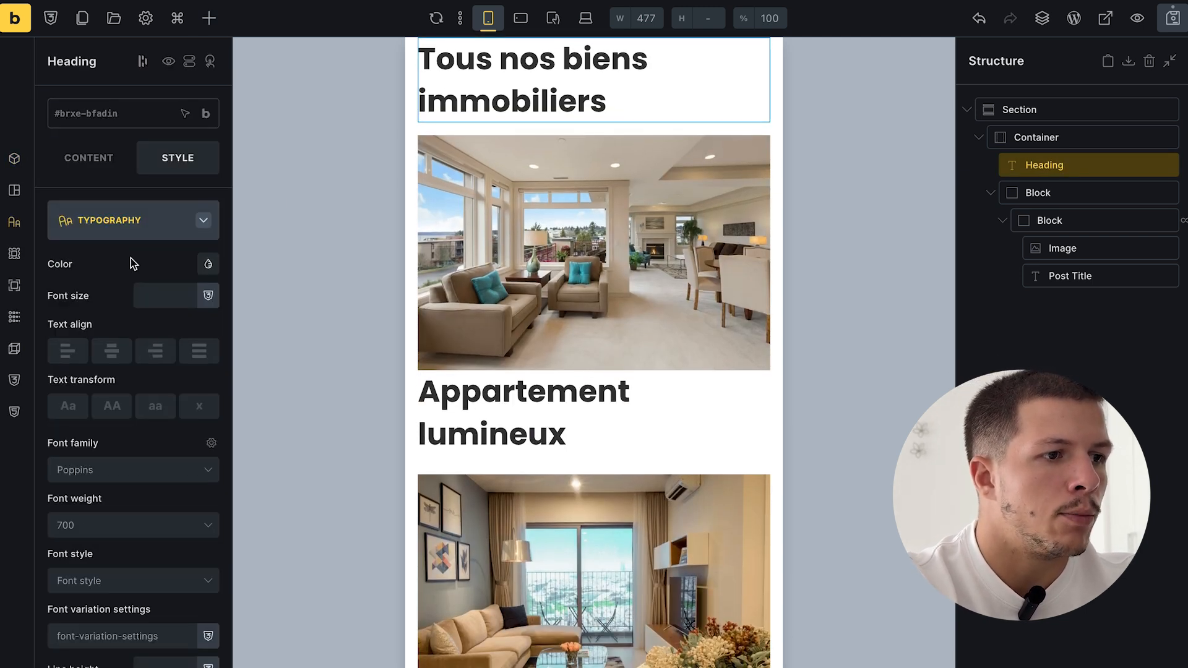
pyautogui.click(113, 351)
# - Center-align the property post title text
pyautogui.click(545, 426)
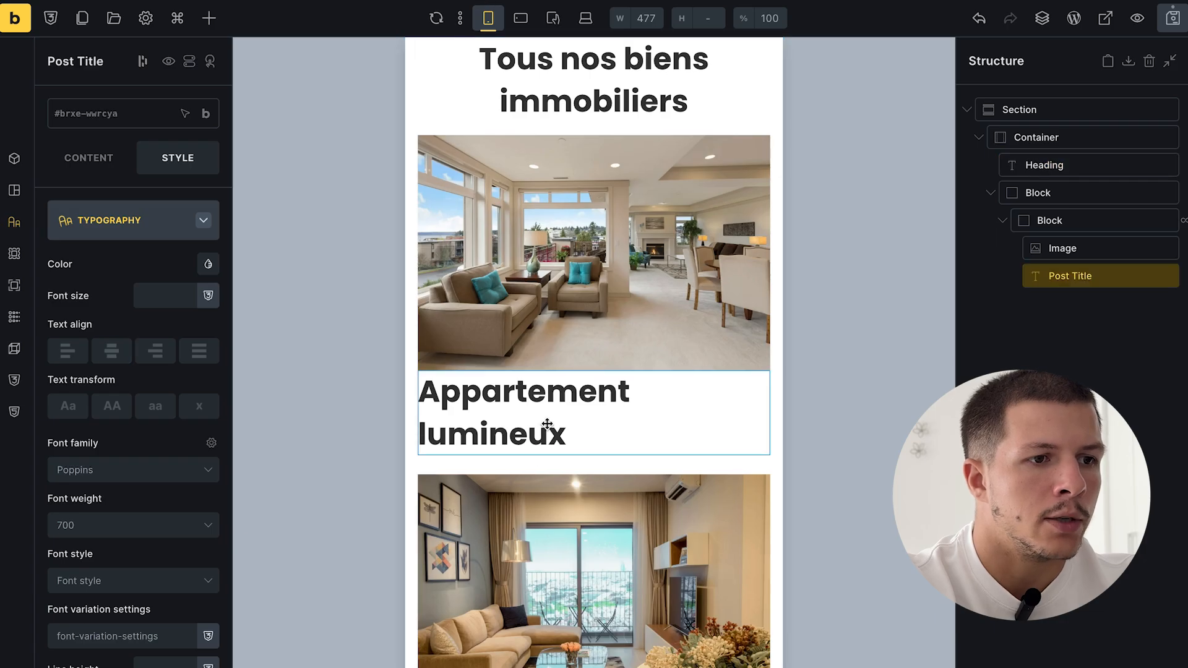
pyautogui.click(111, 351)
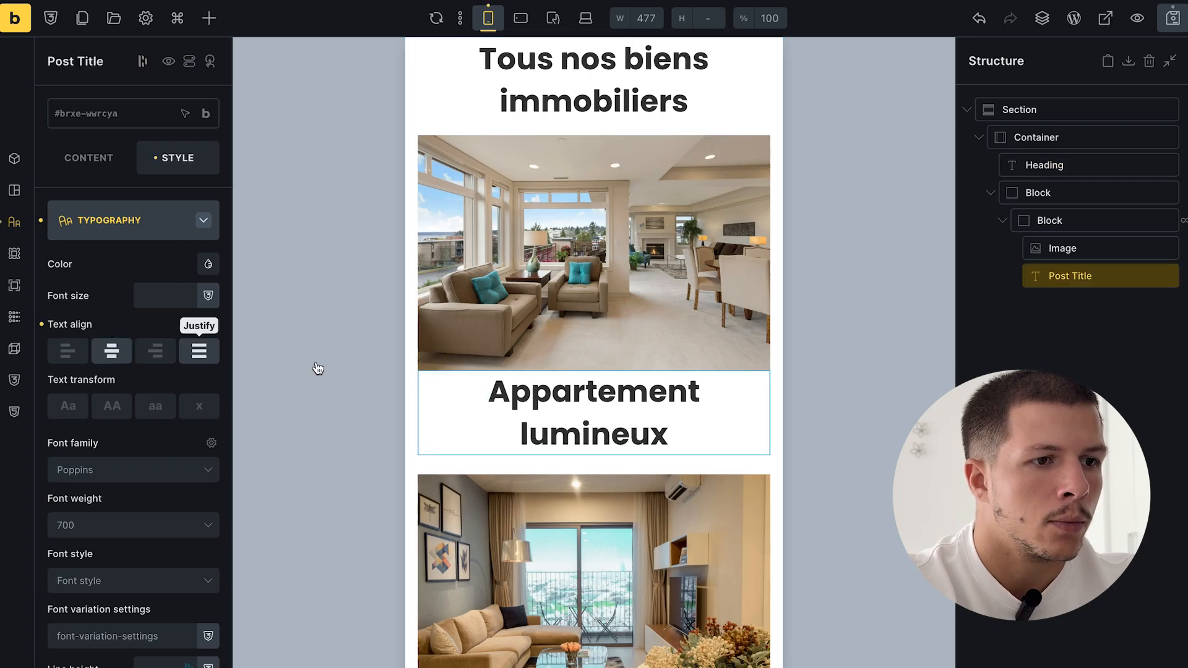
pyautogui.scroll(-1, 313, 366)
pyautogui.doubleClick(1088, 275)
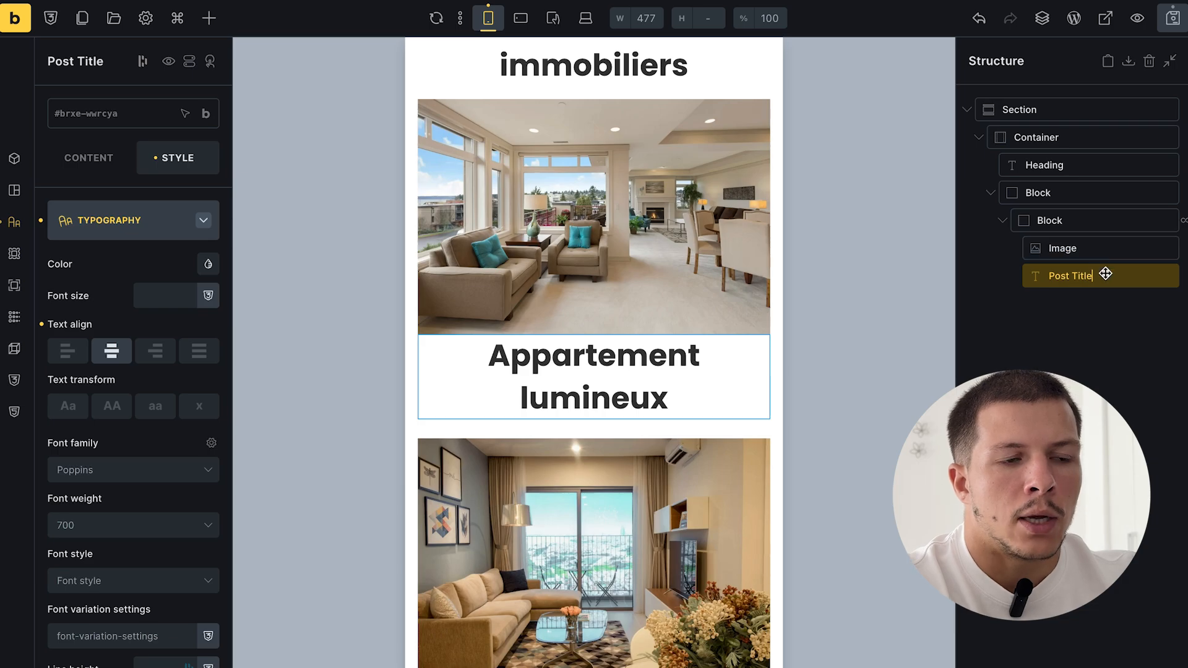
pyautogui.click(613, 280)
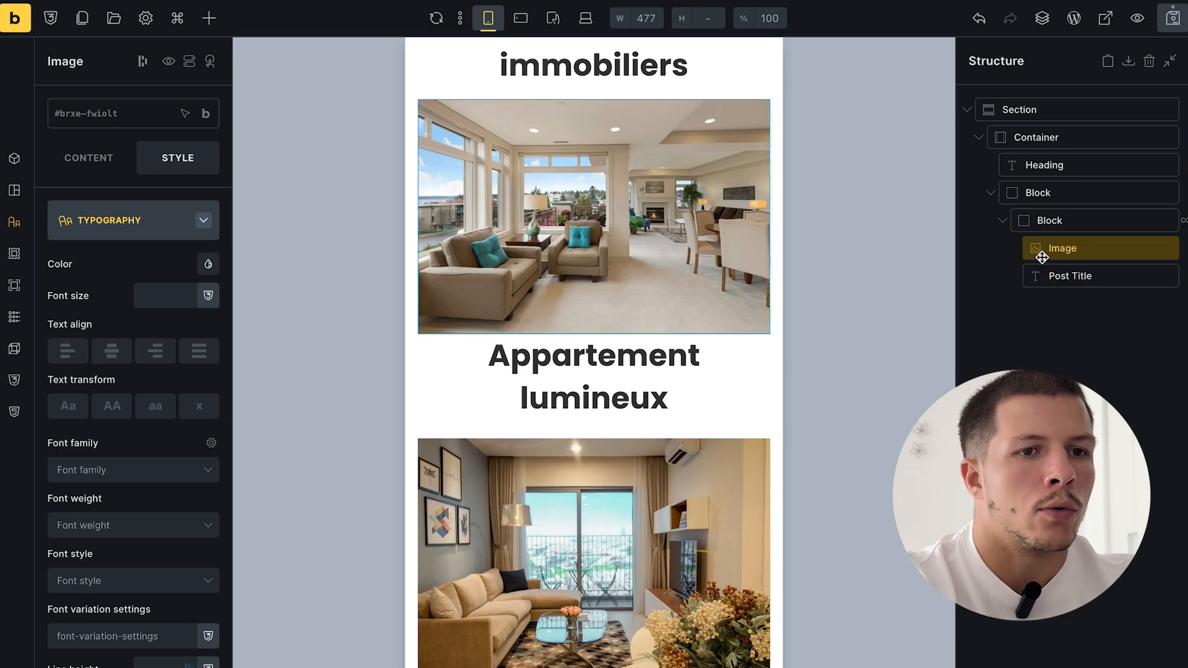
pyautogui.doubleClick(1109, 275)
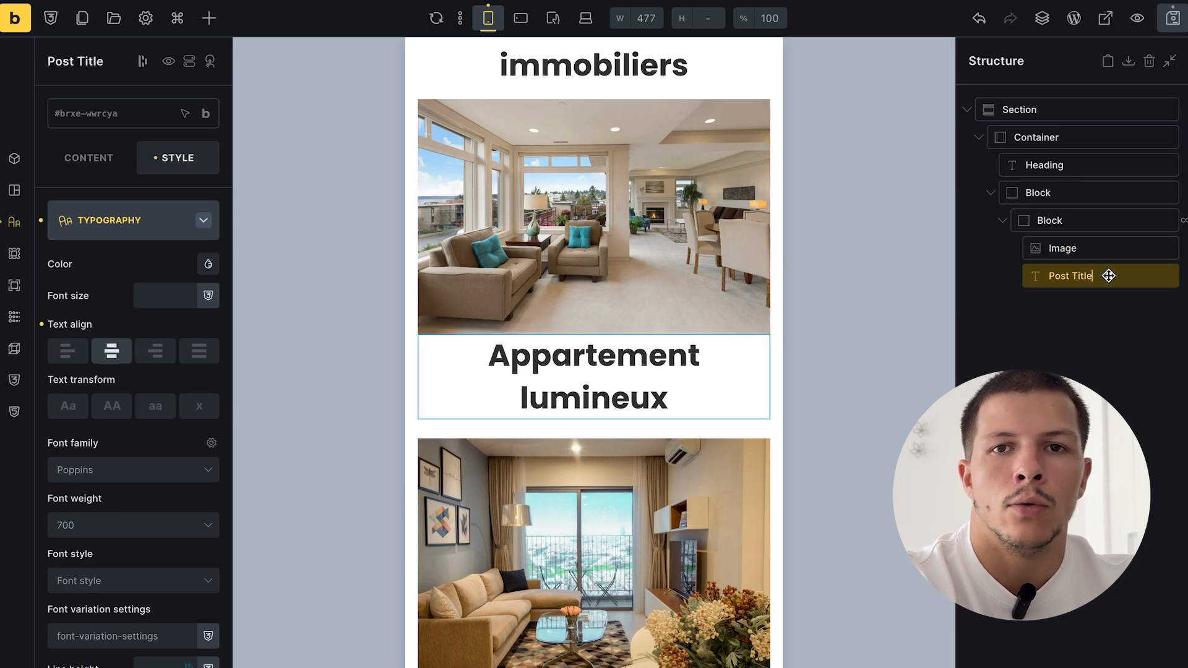
# - Add a Block after the post title in the card
pyautogui.click(210, 19)
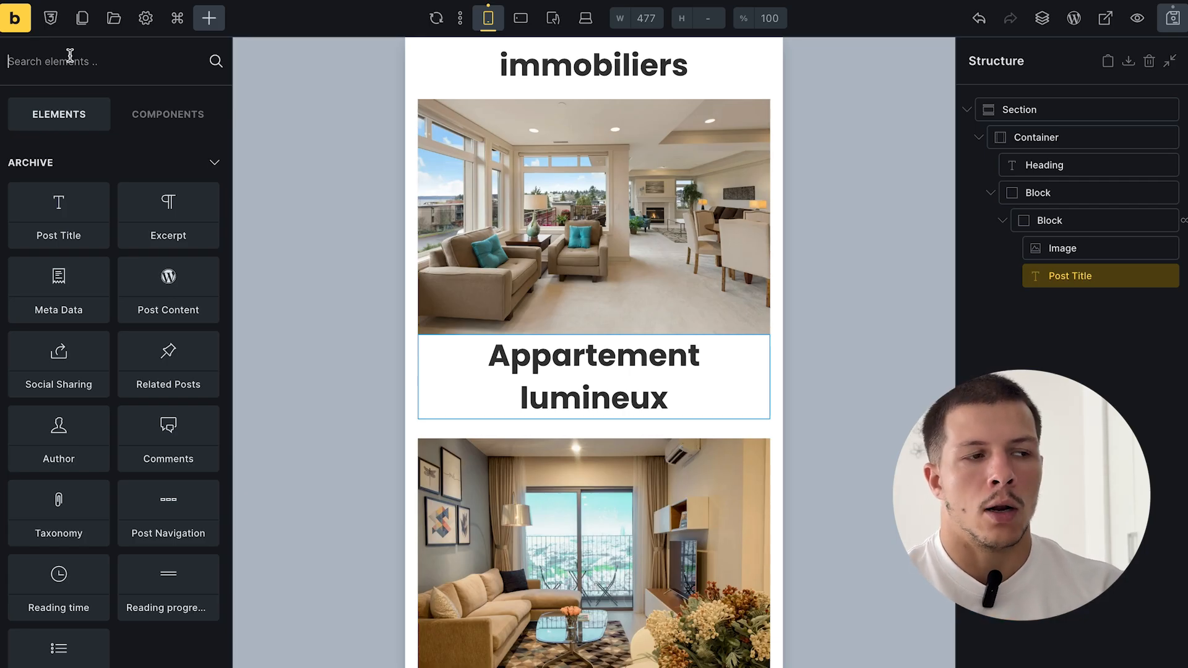
pyautogui.write('bloc')
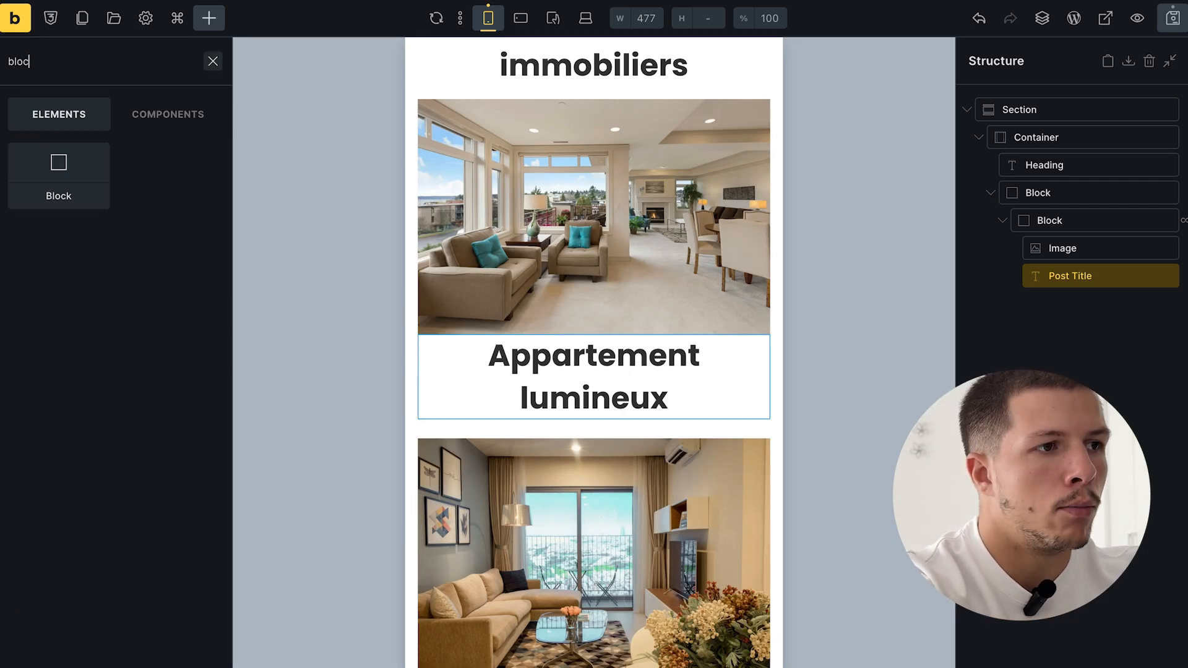
pyautogui.click(55, 179)
pyautogui.click(1090, 307)
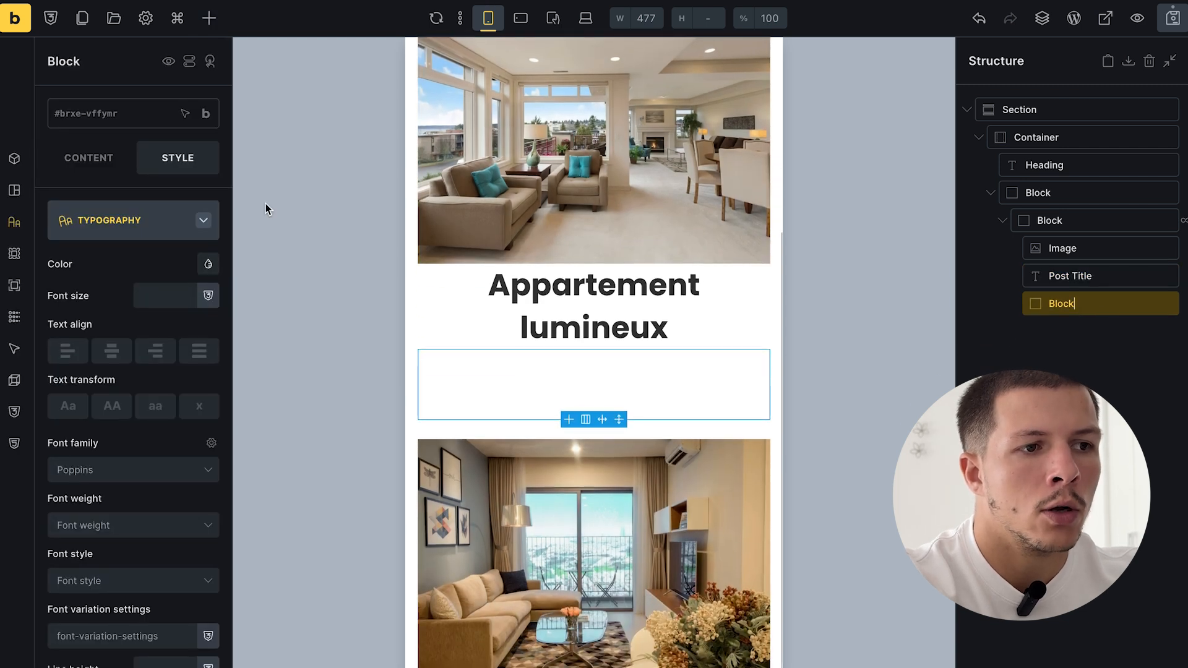
pyautogui.click(210, 18)
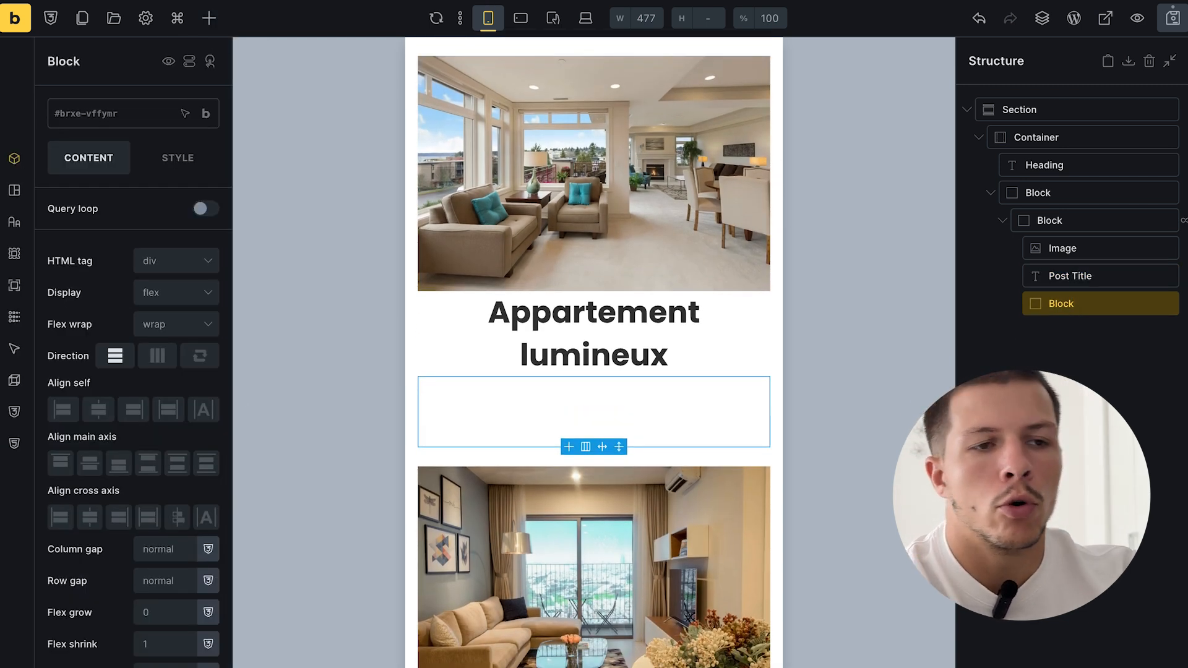
# - Place an Icon List inside the new block
pyautogui.click(208, 19)
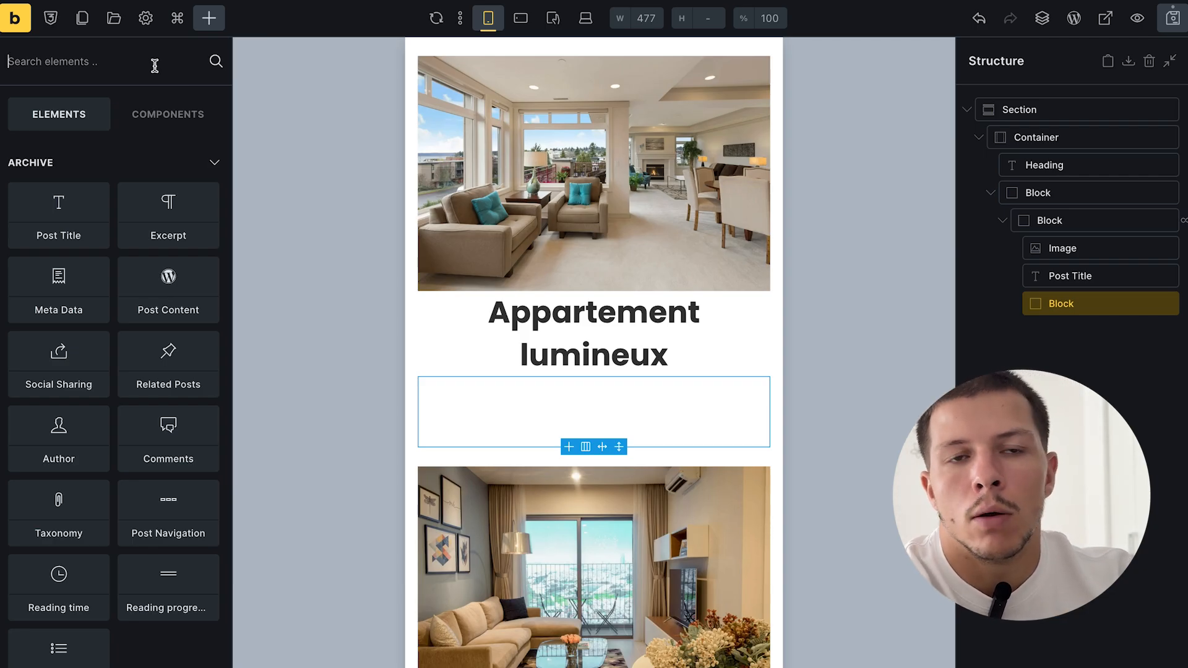
pyautogui.click(154, 65)
pyautogui.write('lis')
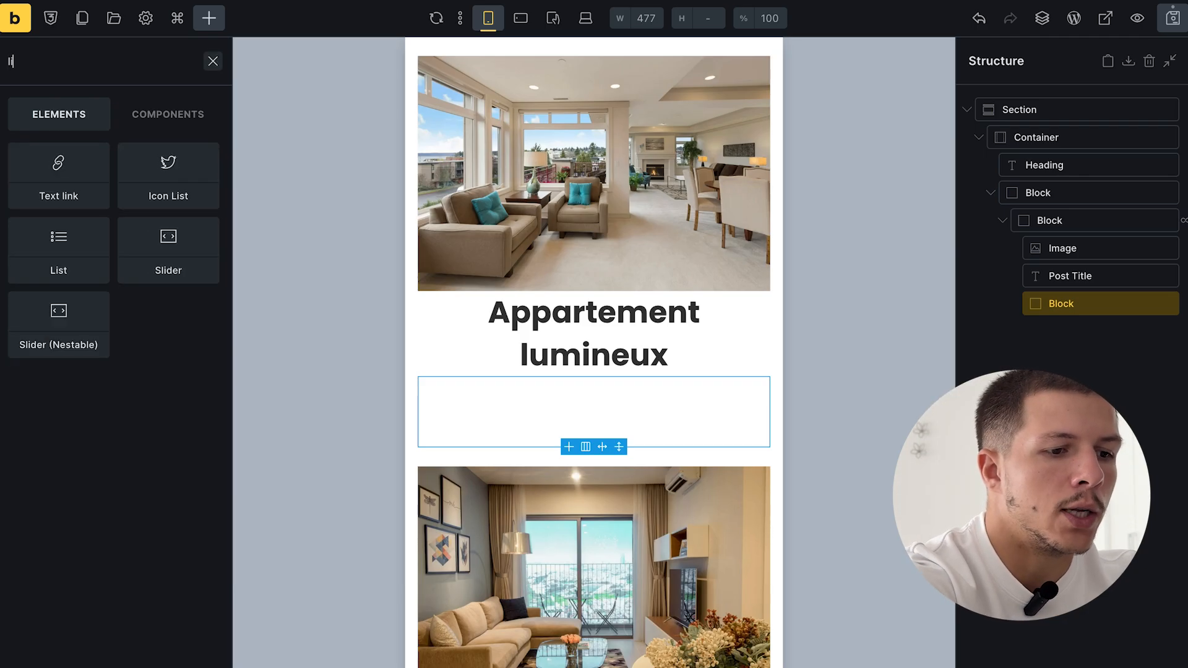
pyautogui.click(98, 151)
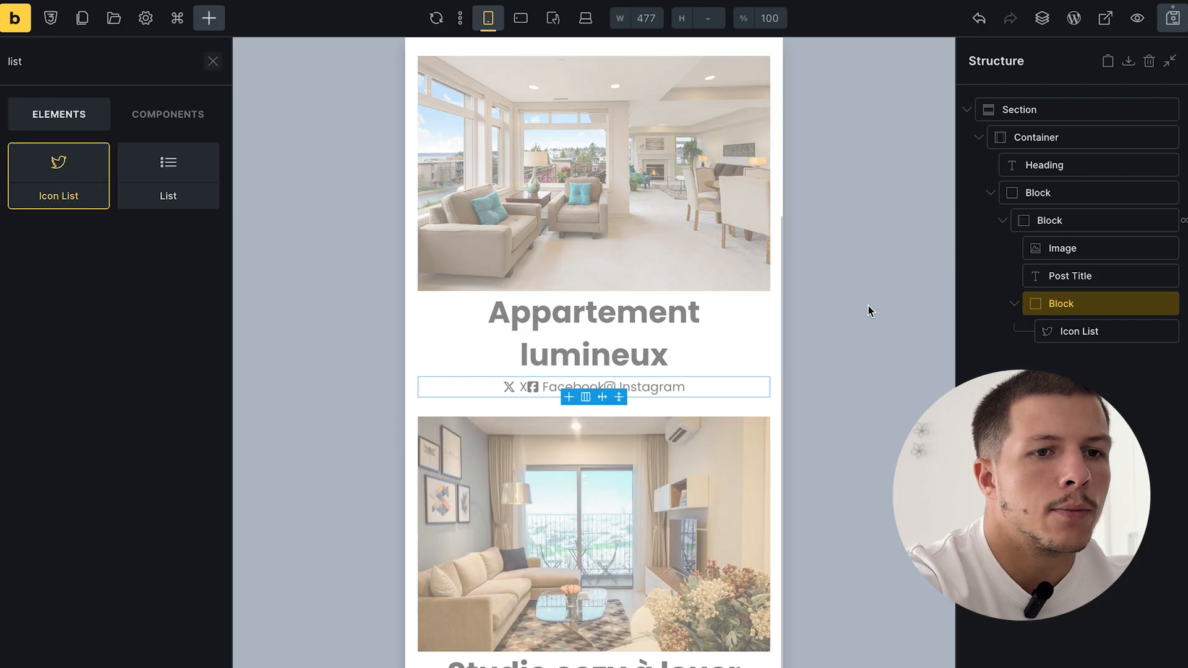
pyautogui.click(1070, 325)
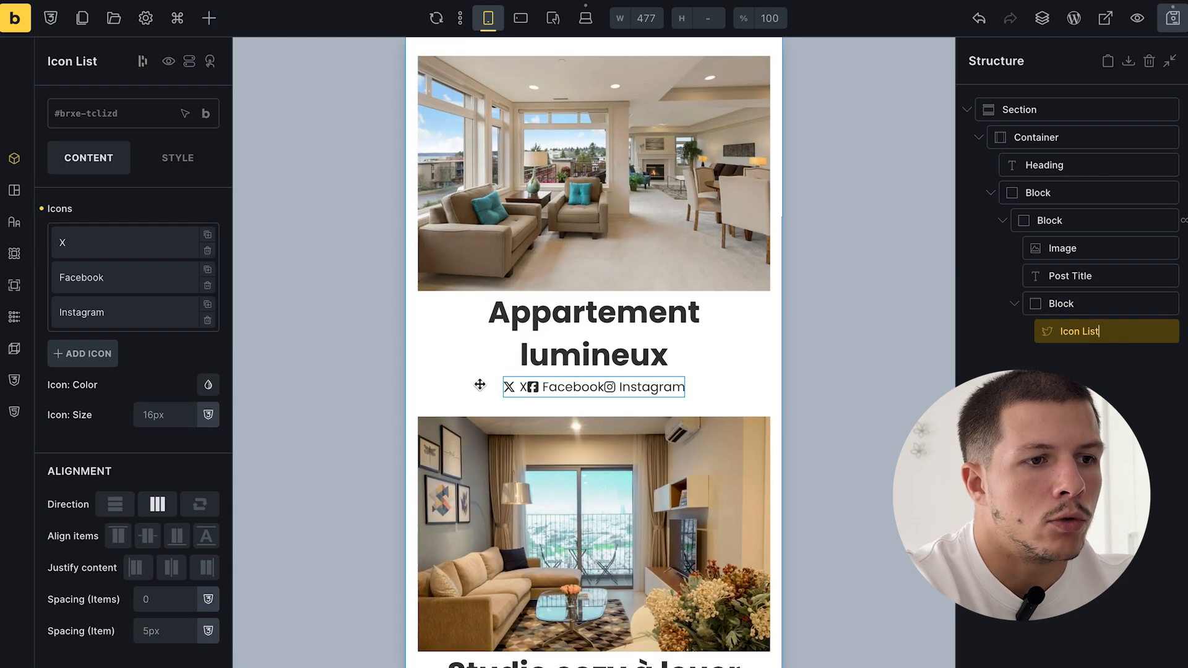
# - Remove the Facebook and Instagram items and give the X item a Fontawesome Solid euro icon
pyautogui.click(207, 286)
pyautogui.click(207, 286)
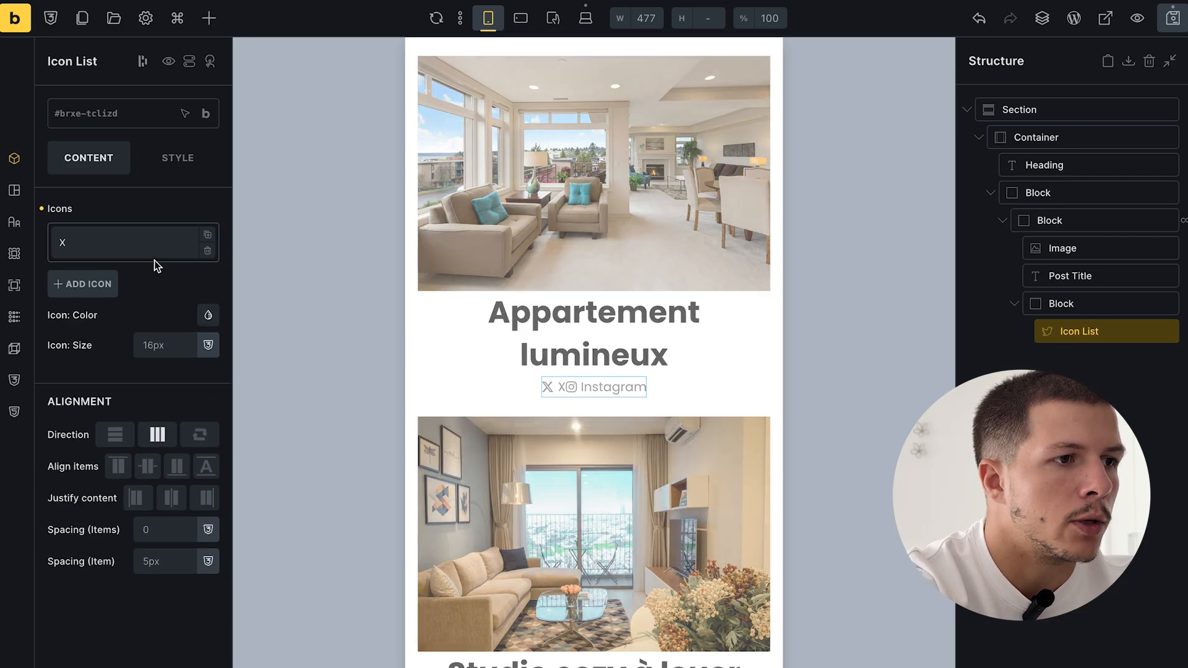
pyautogui.click(157, 252)
pyautogui.click(192, 277)
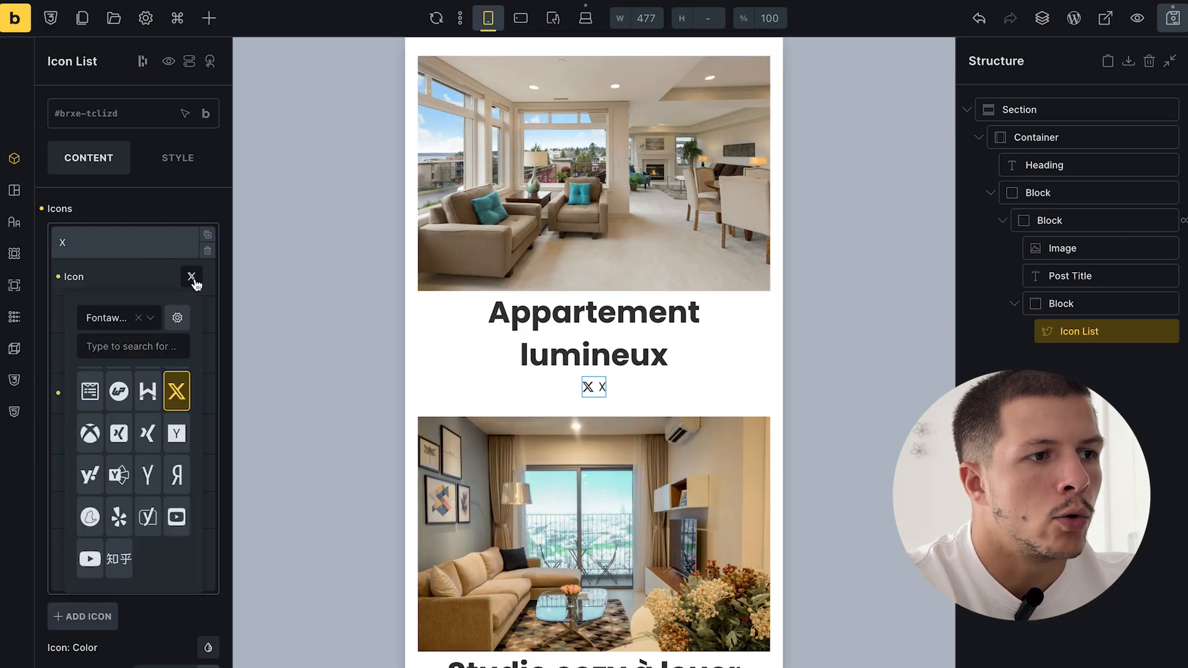
pyautogui.write('p')
pyautogui.click(124, 325)
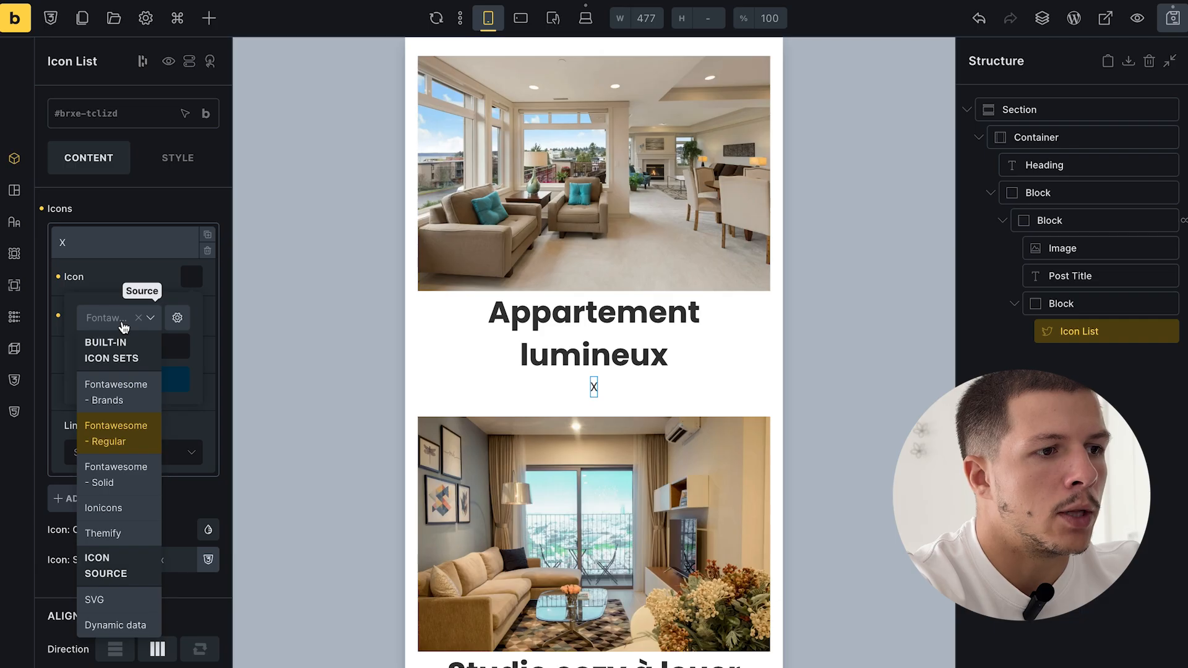
pyautogui.click(130, 471)
pyautogui.click(87, 346)
pyautogui.write('e')
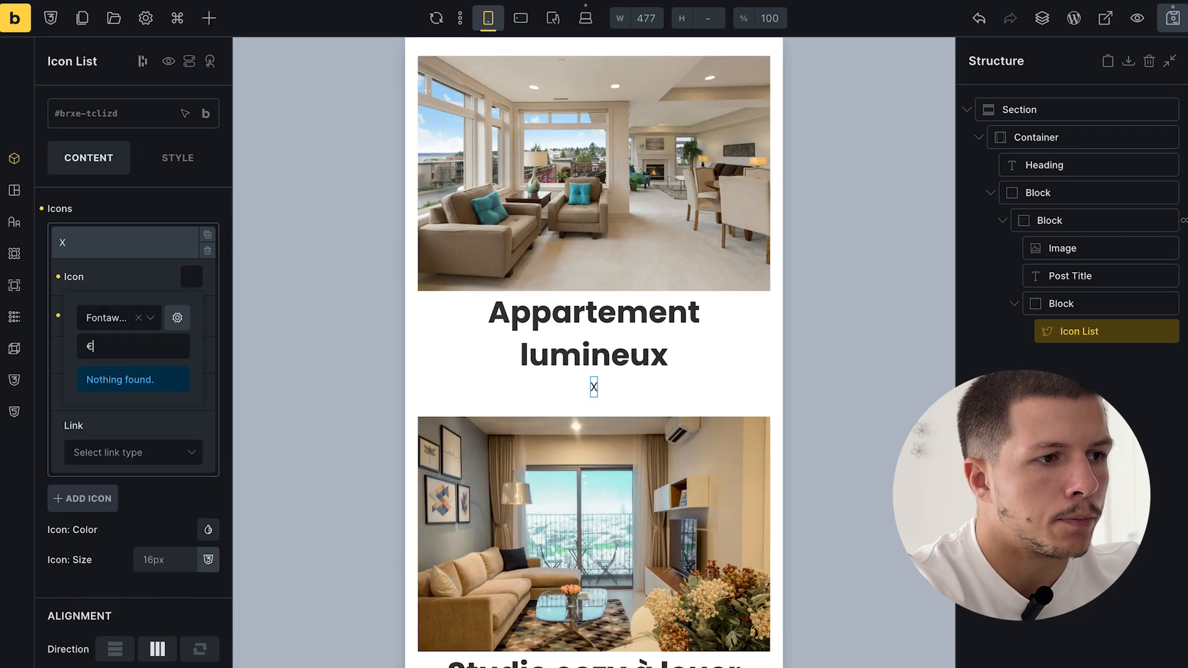
pyautogui.write('lu')
pyautogui.press('BackSpace')
pyautogui.press('BackSpace')
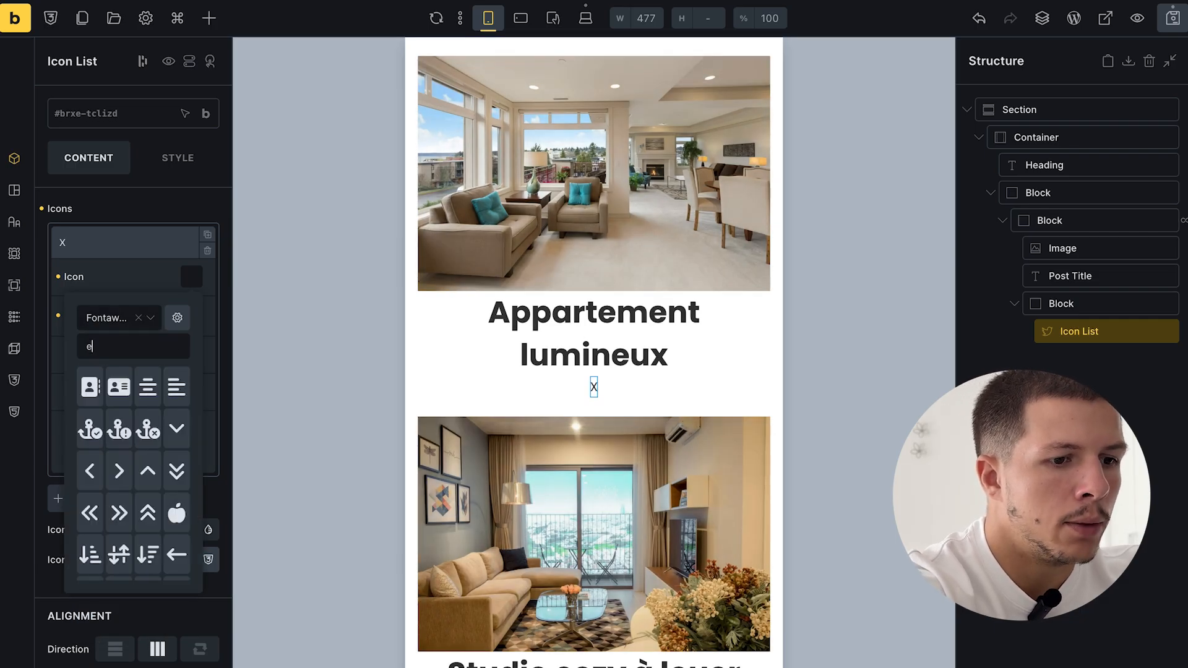
pyautogui.write('uro')
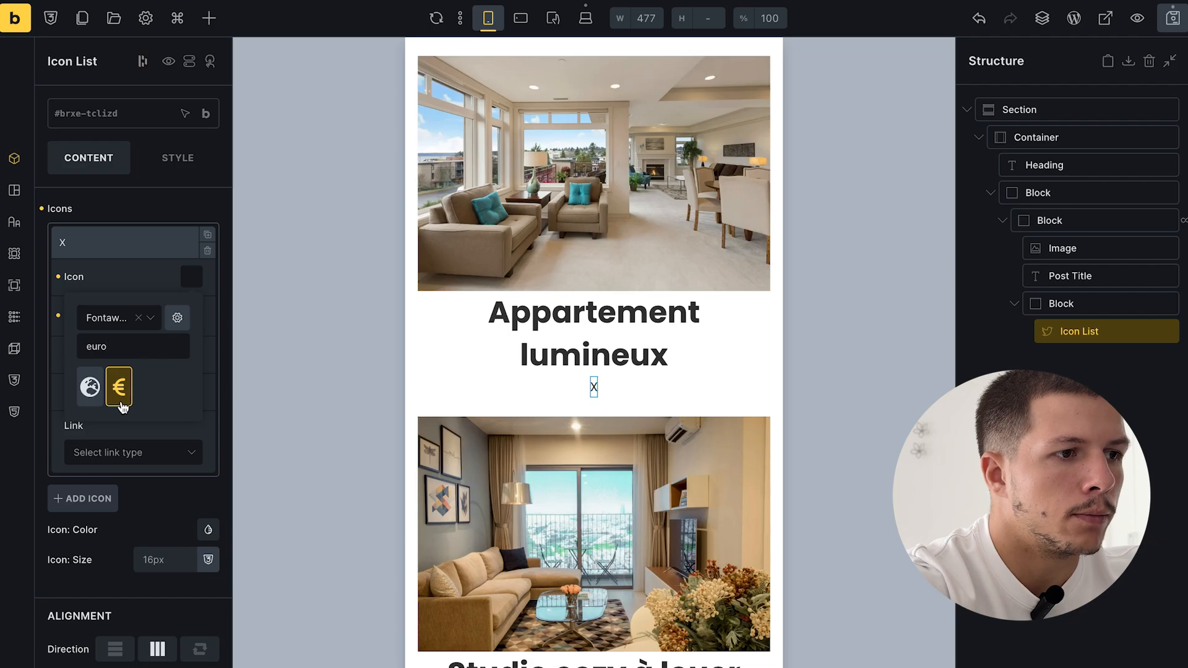
pyautogui.click(121, 406)
pyautogui.click(160, 283)
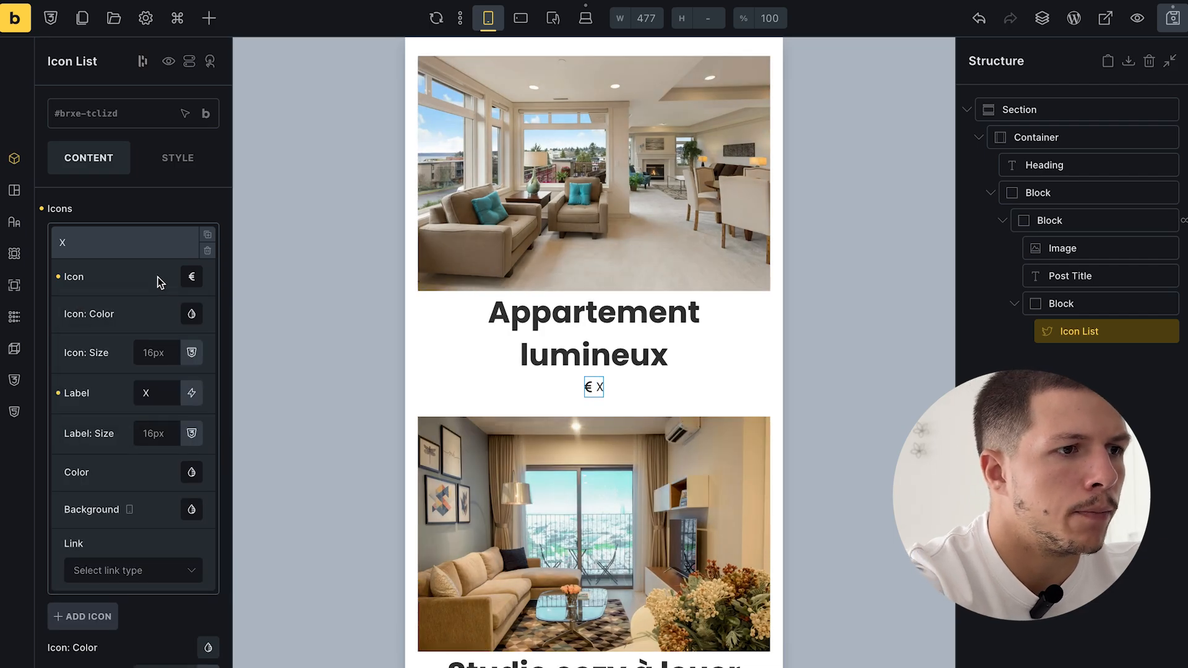
# - Replace the item's label with the dynamic {acf_prix} field followed by ' €'
pyautogui.press('BackSpace')
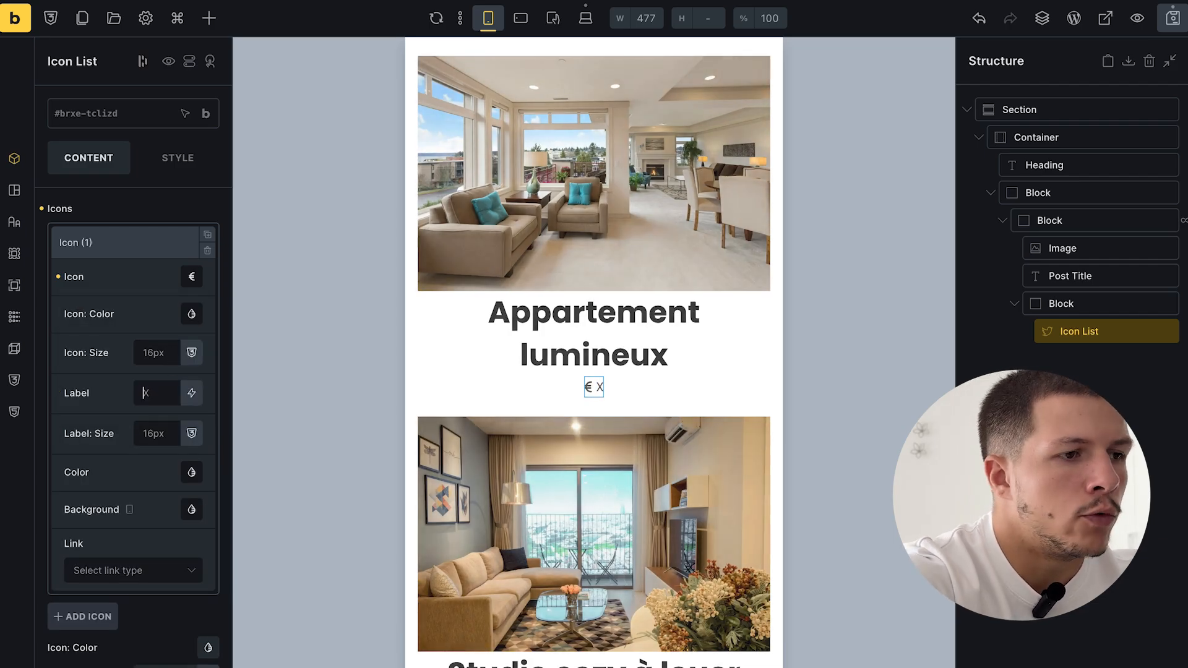
pyautogui.click(195, 397)
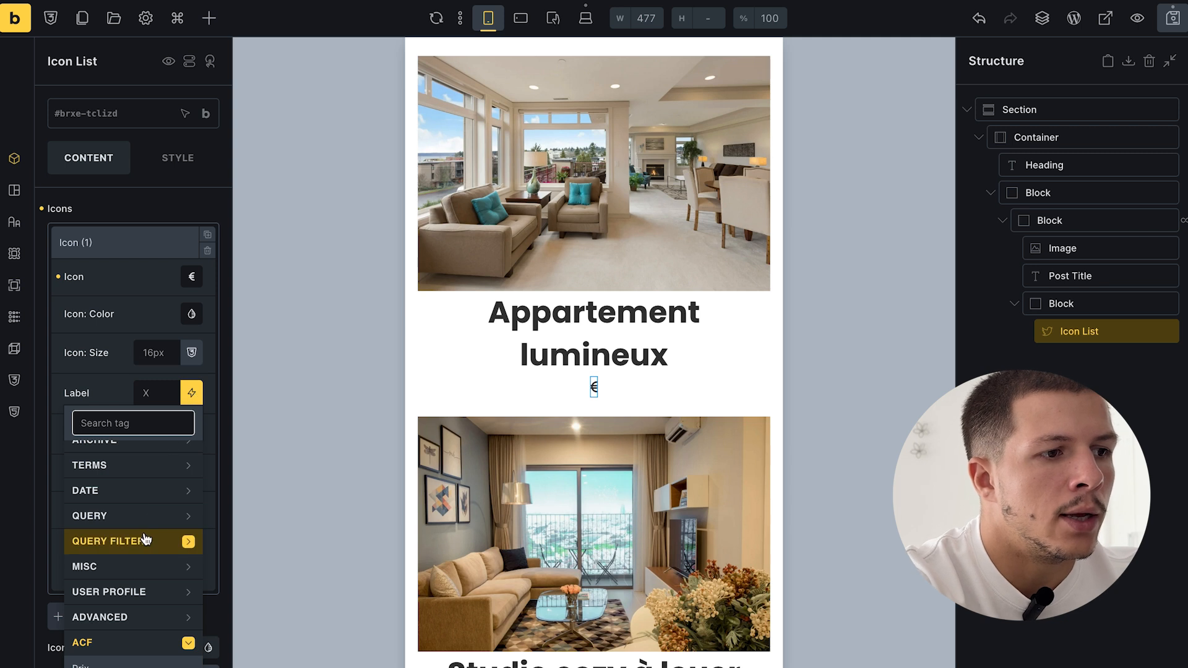
pyautogui.click(84, 643)
pyautogui.click(114, 530)
pyautogui.click(191, 254)
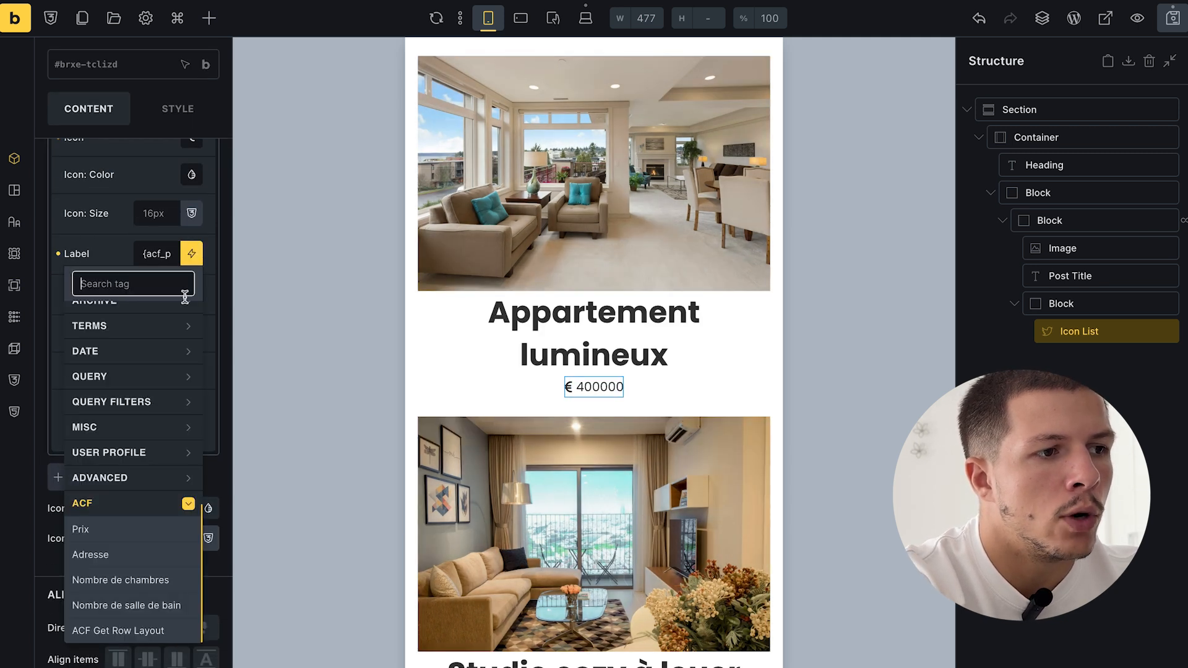
pyautogui.scroll(5, 118, 328)
pyautogui.click(118, 314)
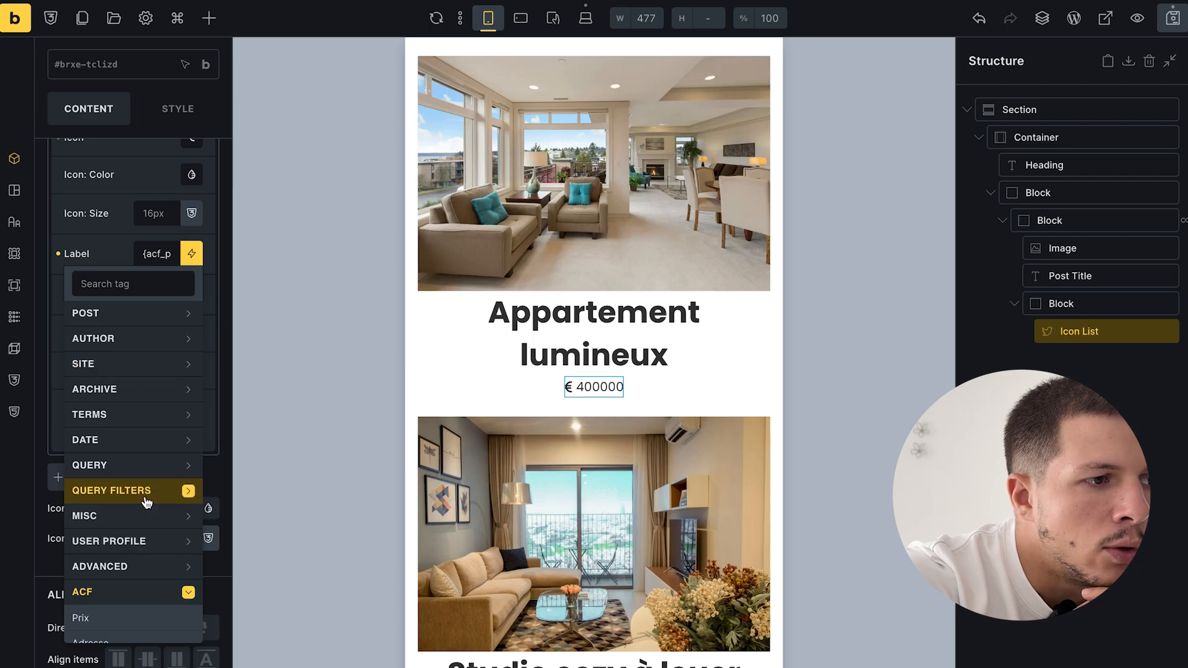
pyautogui.scroll(-2, 180, 492)
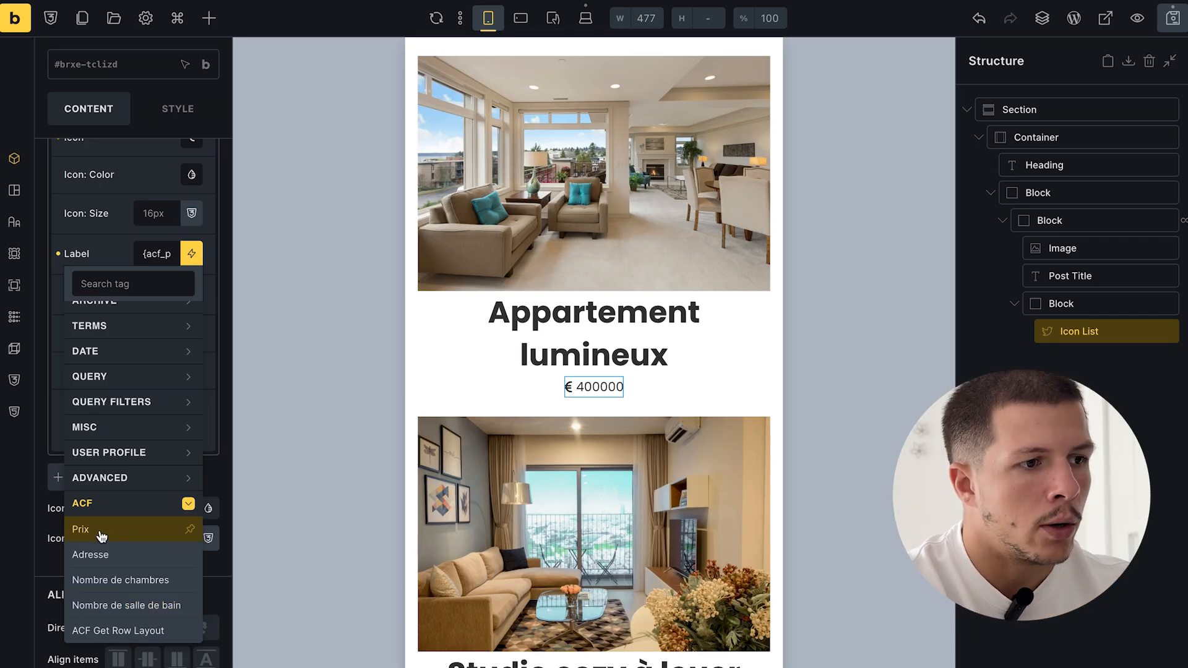
pyautogui.click(110, 243)
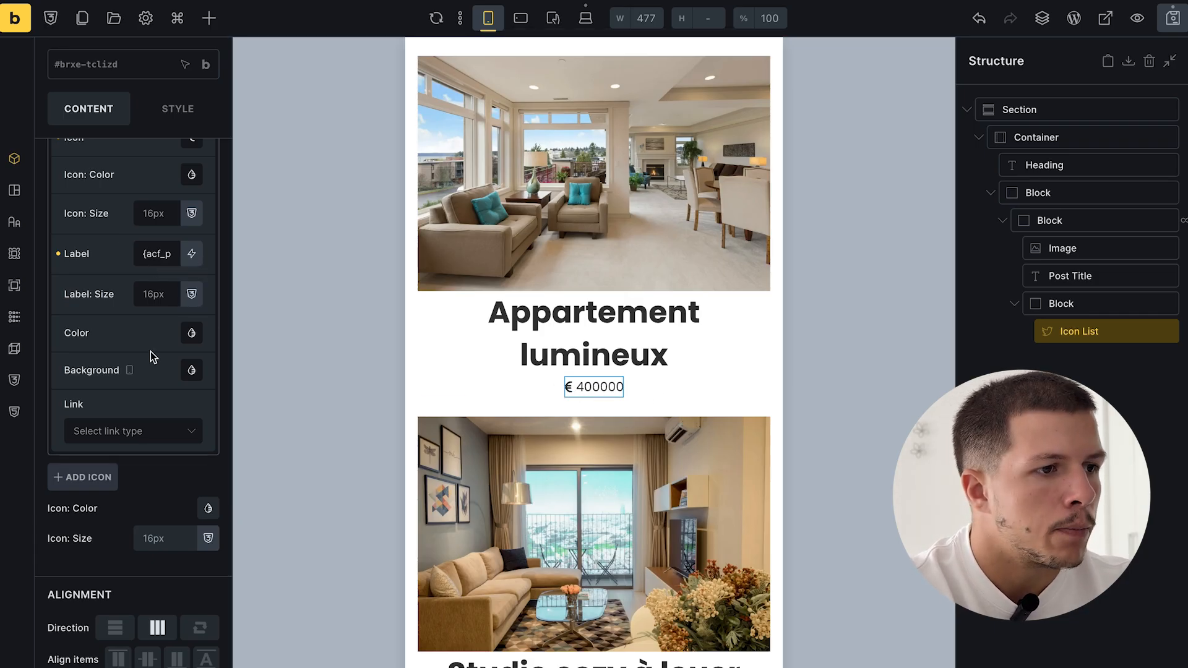
pyautogui.scroll(3, 150, 351)
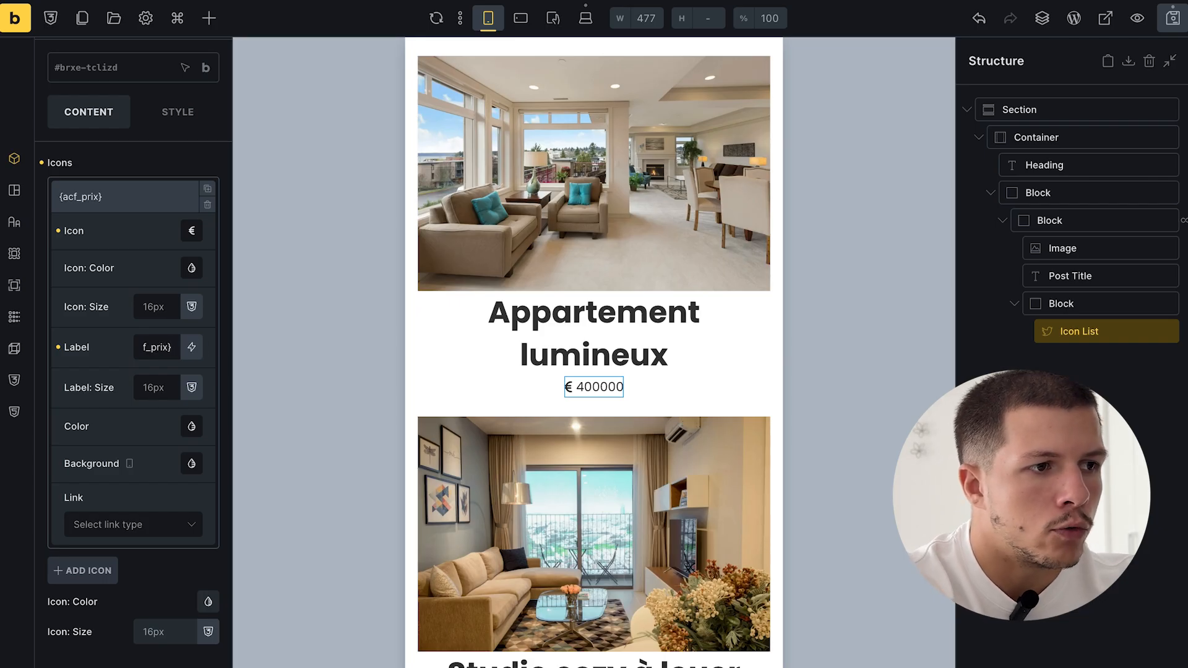
pyautogui.write('€')
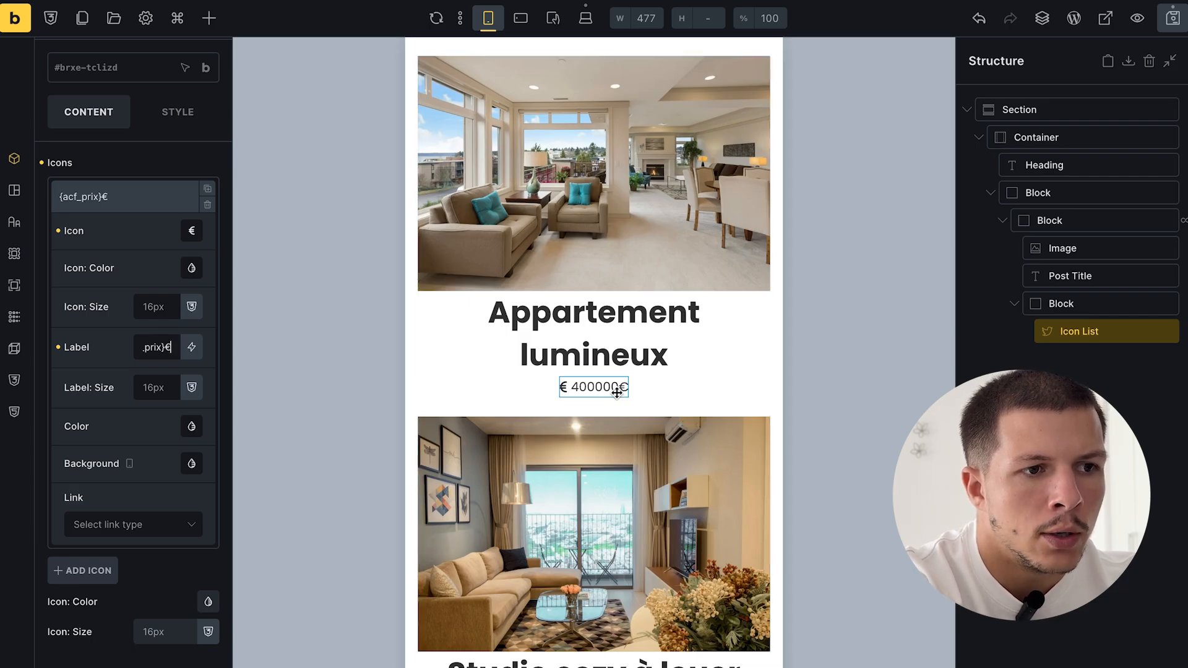
pyautogui.click(166, 347)
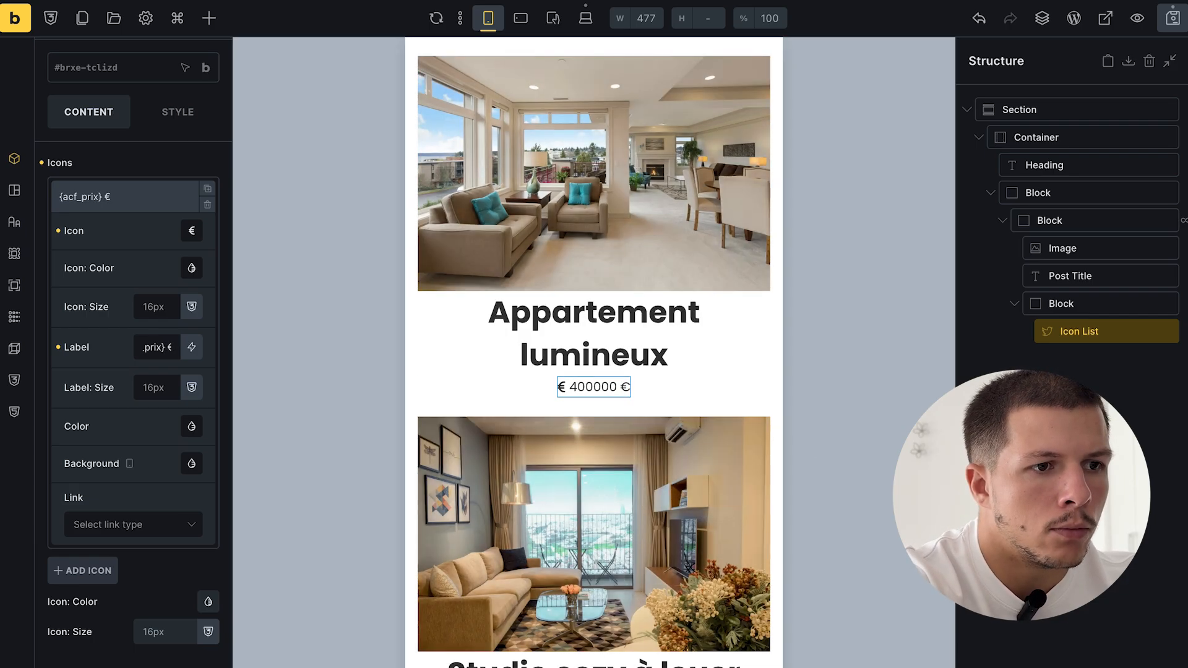
# - Duplicate the price entry into a second icon list item
pyautogui.scroll(1, 140, 306)
pyautogui.click(124, 242)
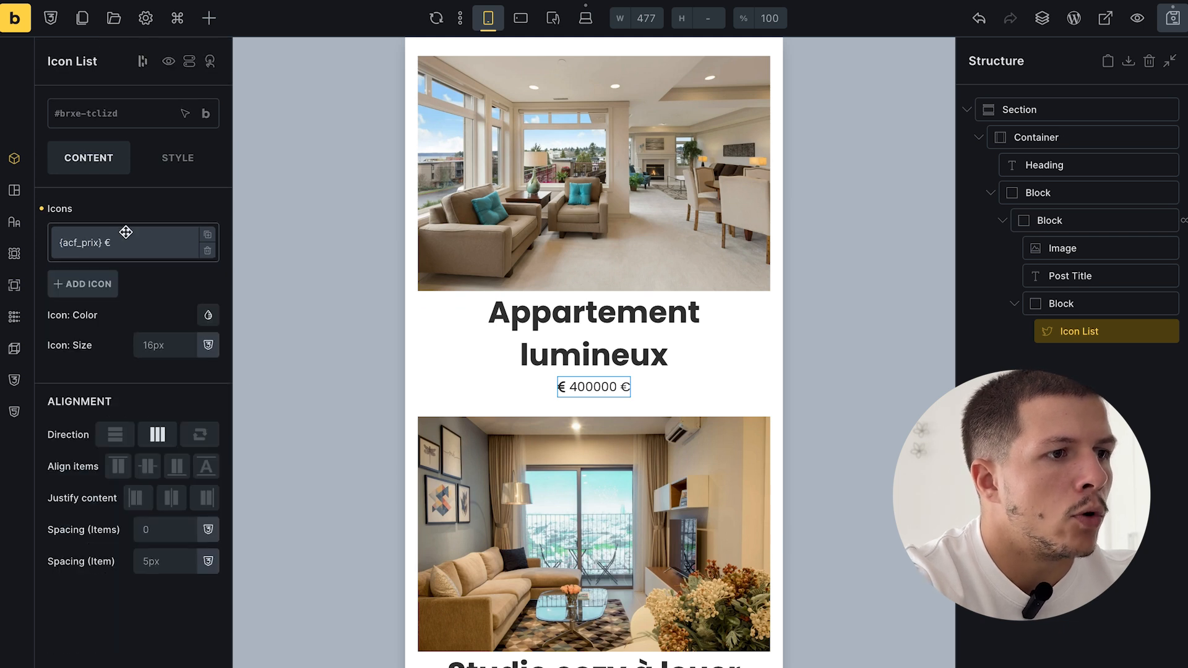
pyautogui.click(207, 236)
pyautogui.click(153, 272)
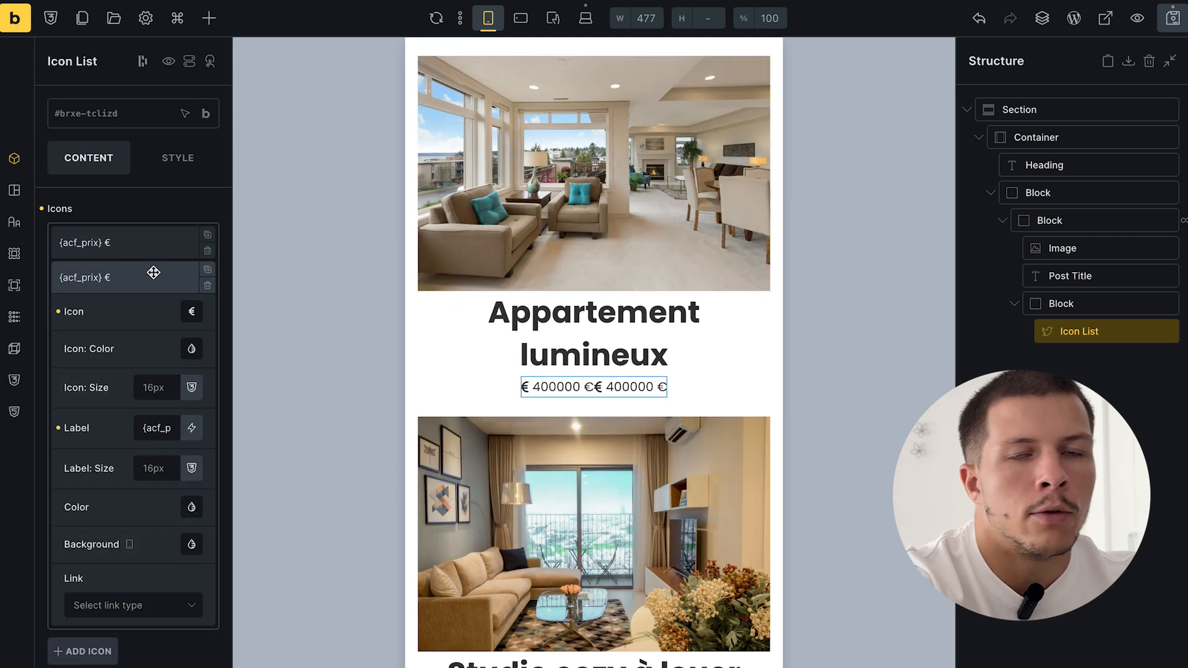
# - Set the second entry's label to the ACF adresse field with a pin icon
pyautogui.press('BackSpace')
pyautogui.click(192, 428)
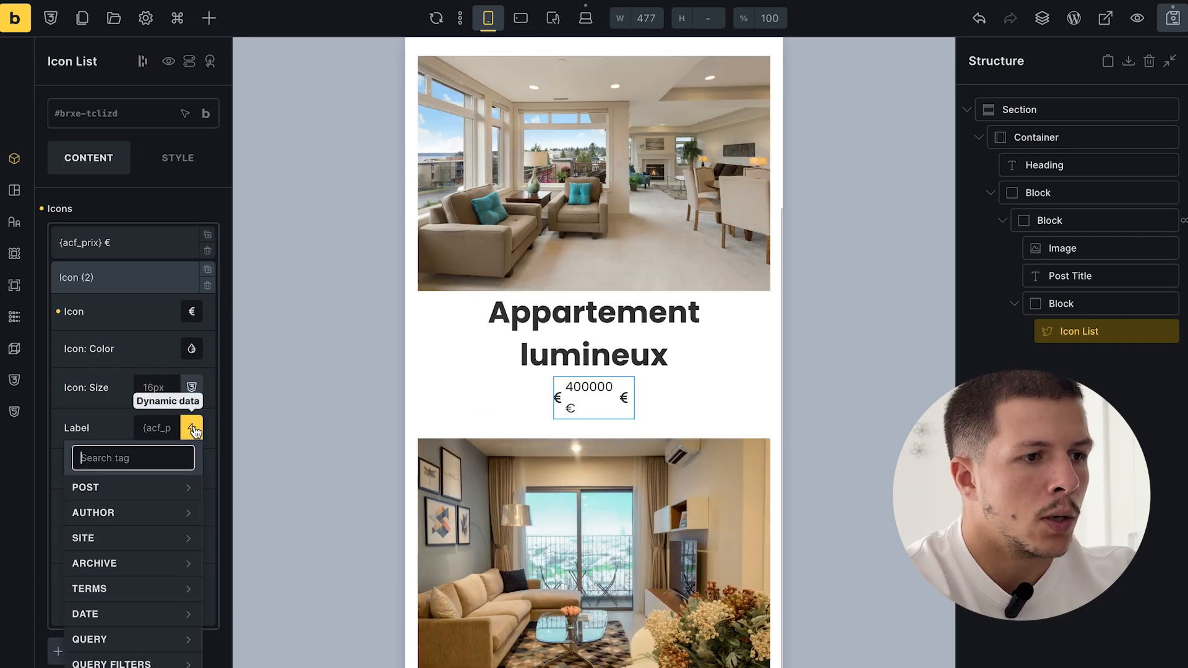
pyautogui.scroll(-2, 152, 558)
pyautogui.scroll(1, 151, 559)
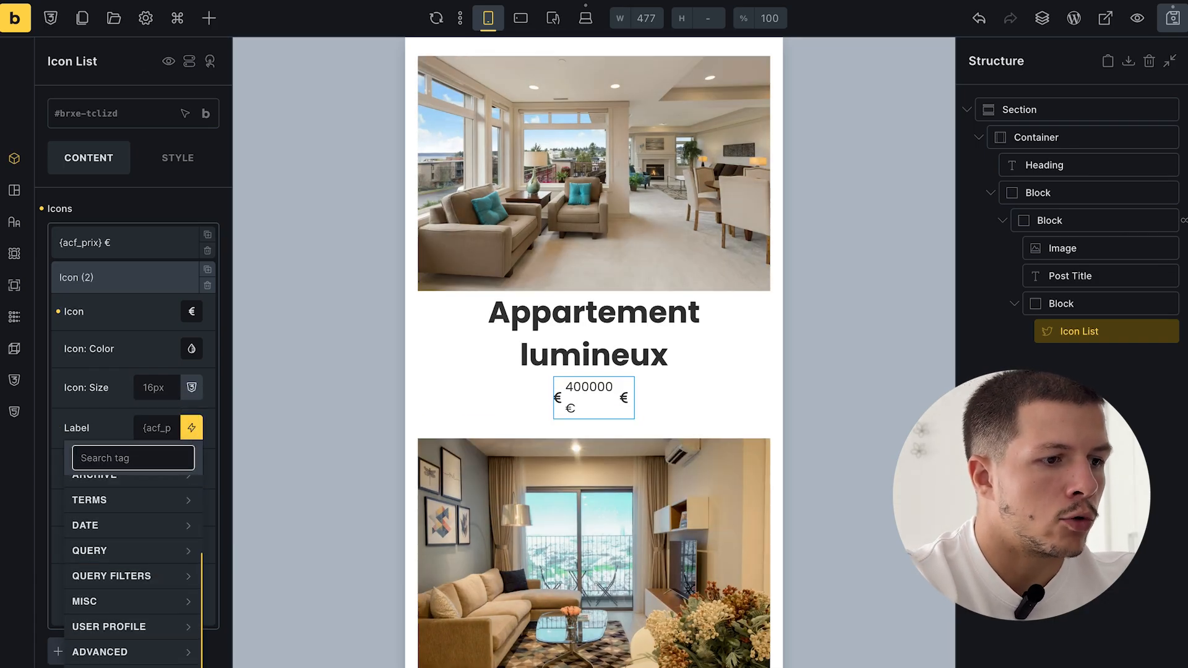
pyautogui.scroll(-1, 133, 588)
pyautogui.click(93, 658)
pyautogui.click(119, 564)
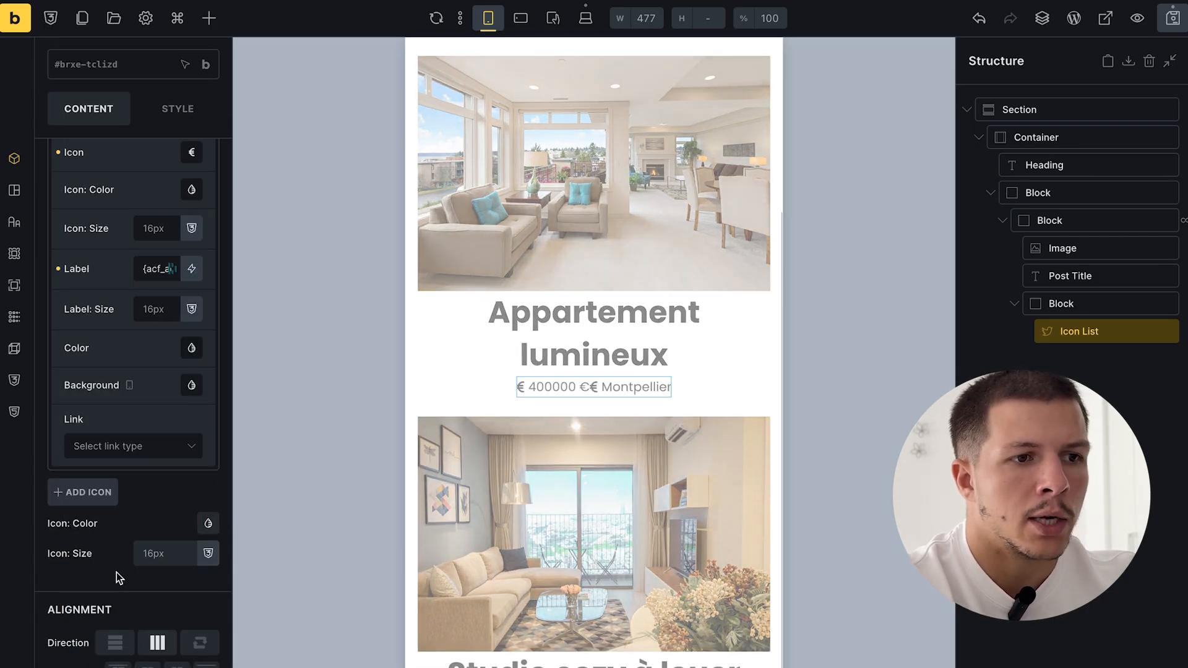
pyautogui.scroll(2, 220, 334)
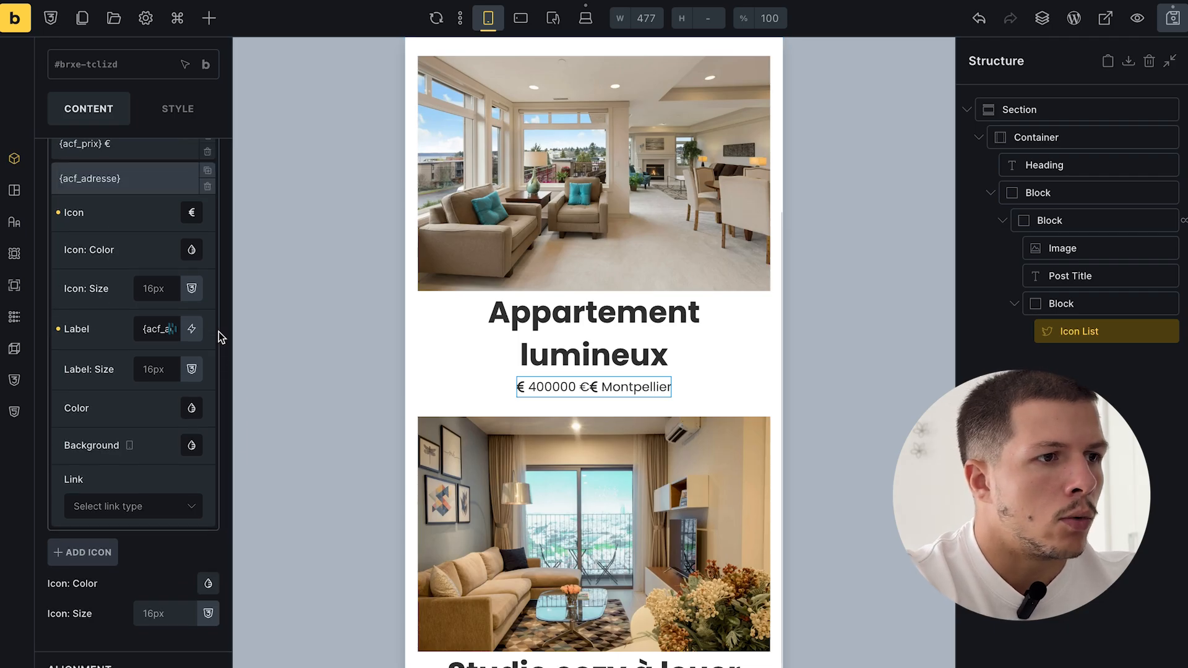
pyautogui.click(192, 221)
pyautogui.write('pin')
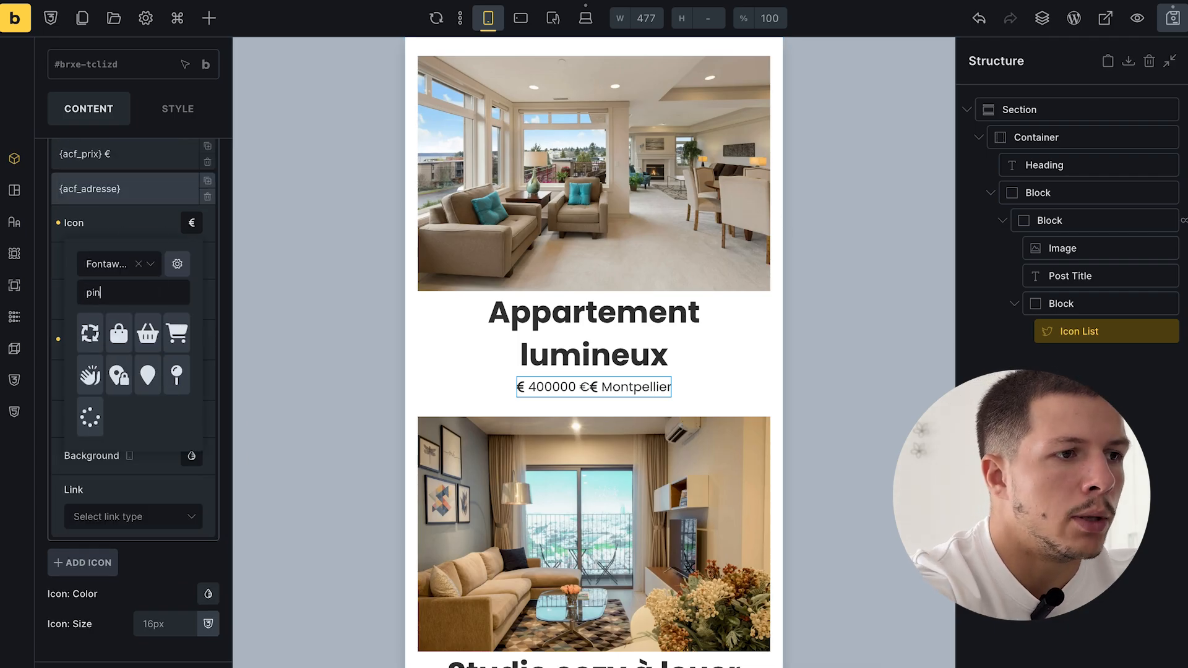
pyautogui.click(177, 375)
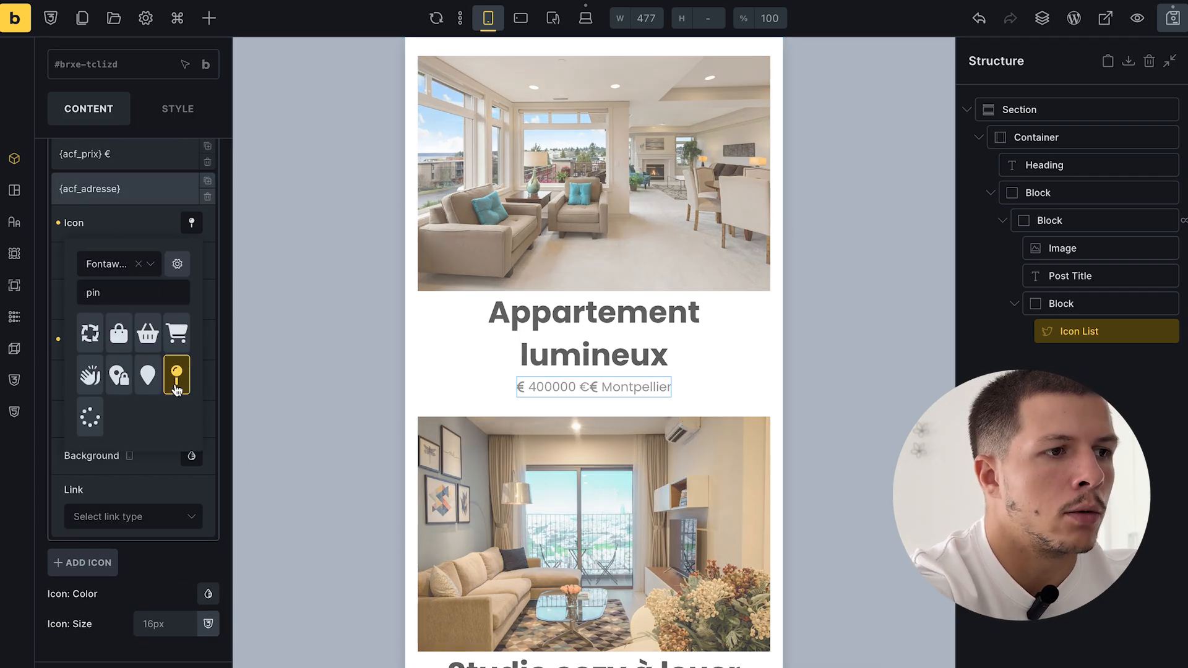
pyautogui.click(117, 236)
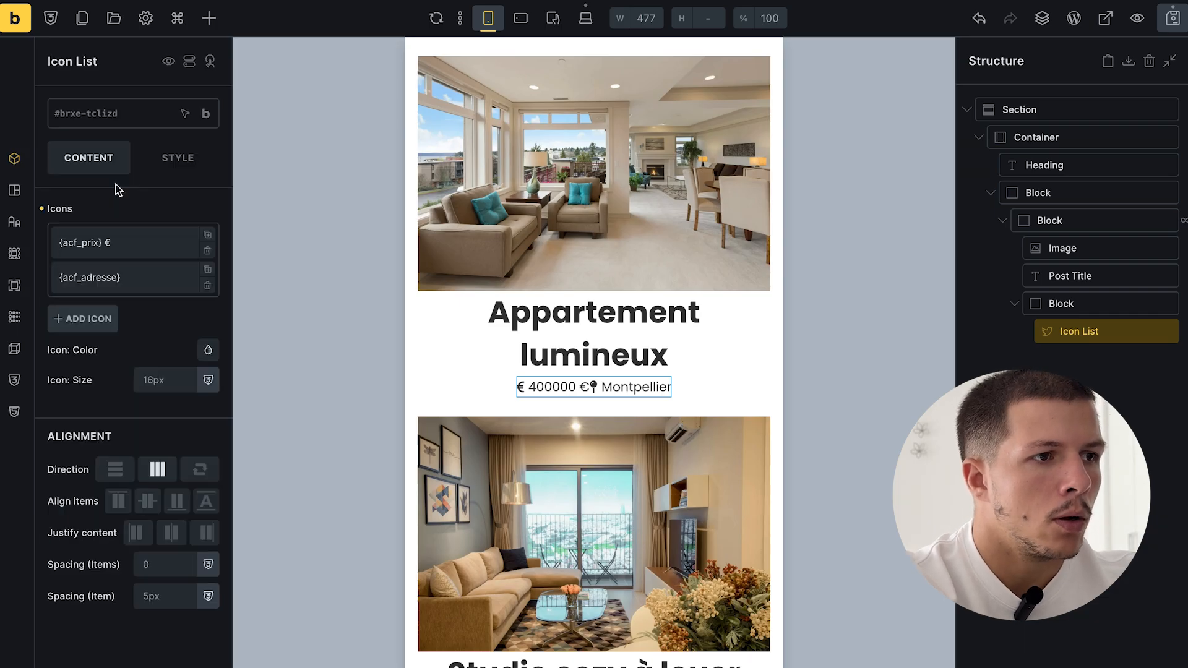
# - Set the icon list direction to Vertical (column)
pyautogui.click(116, 476)
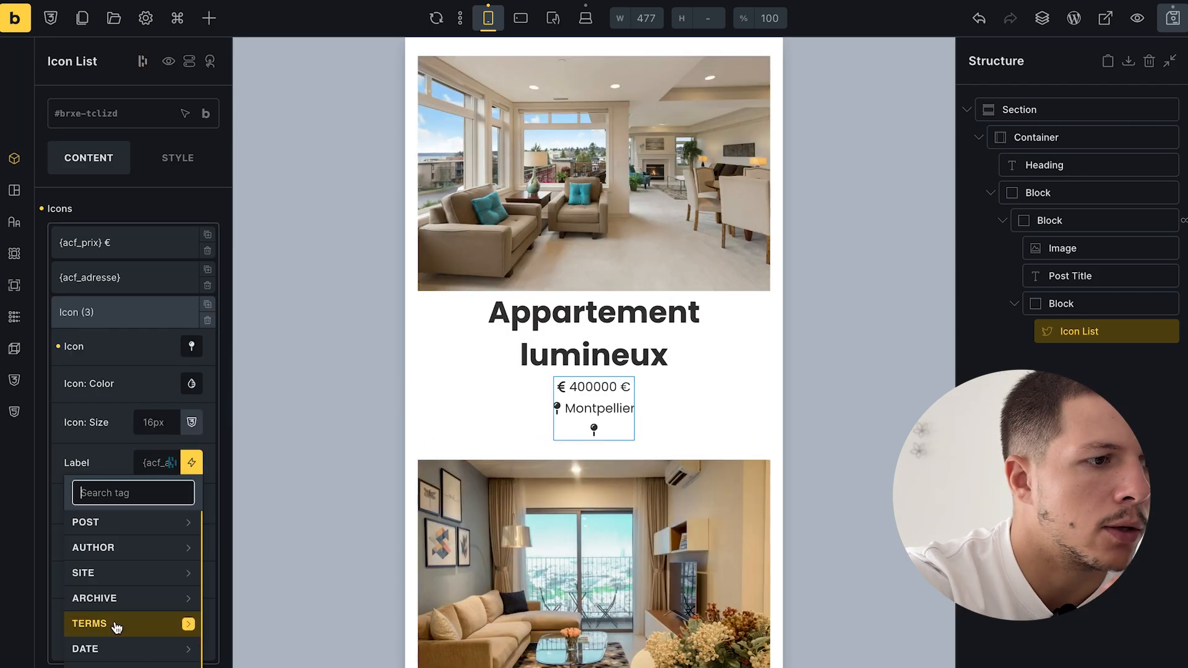
pyautogui.scroll(-3, 185, 594)
pyautogui.click(81, 534)
pyautogui.scroll(-2, 126, 501)
# - Make the third entry show the ACF bedrooms count plus ' chambres' with a bed icon
pyautogui.click(124, 481)
pyautogui.scroll(3, 138, 459)
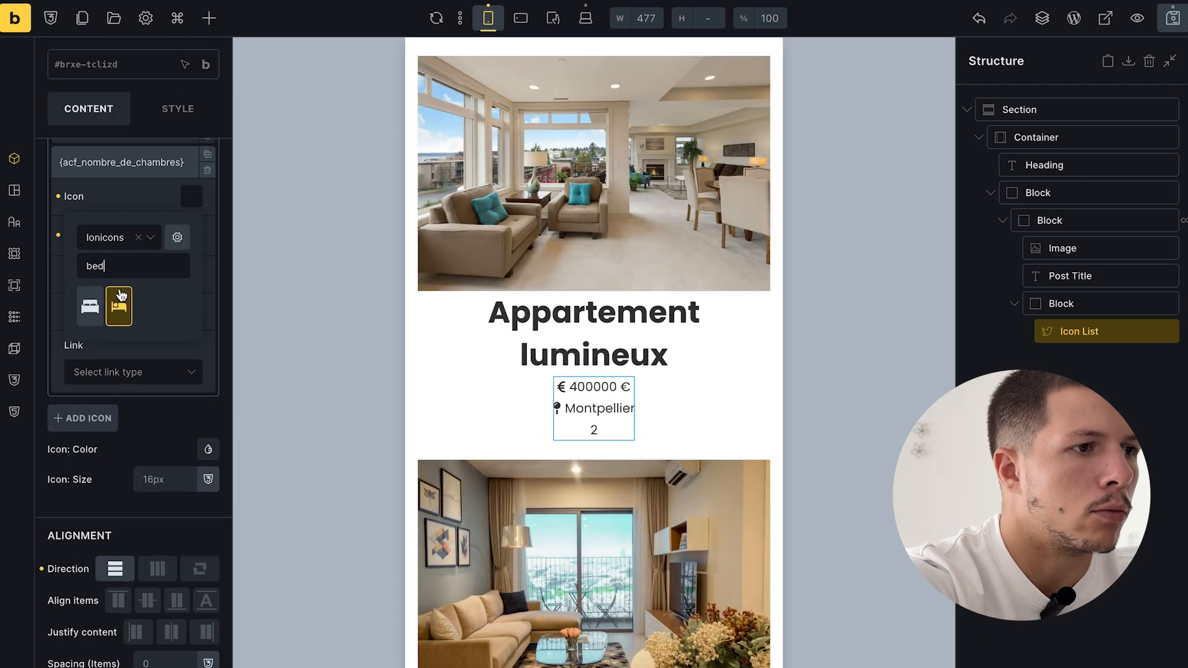
pyautogui.click(120, 303)
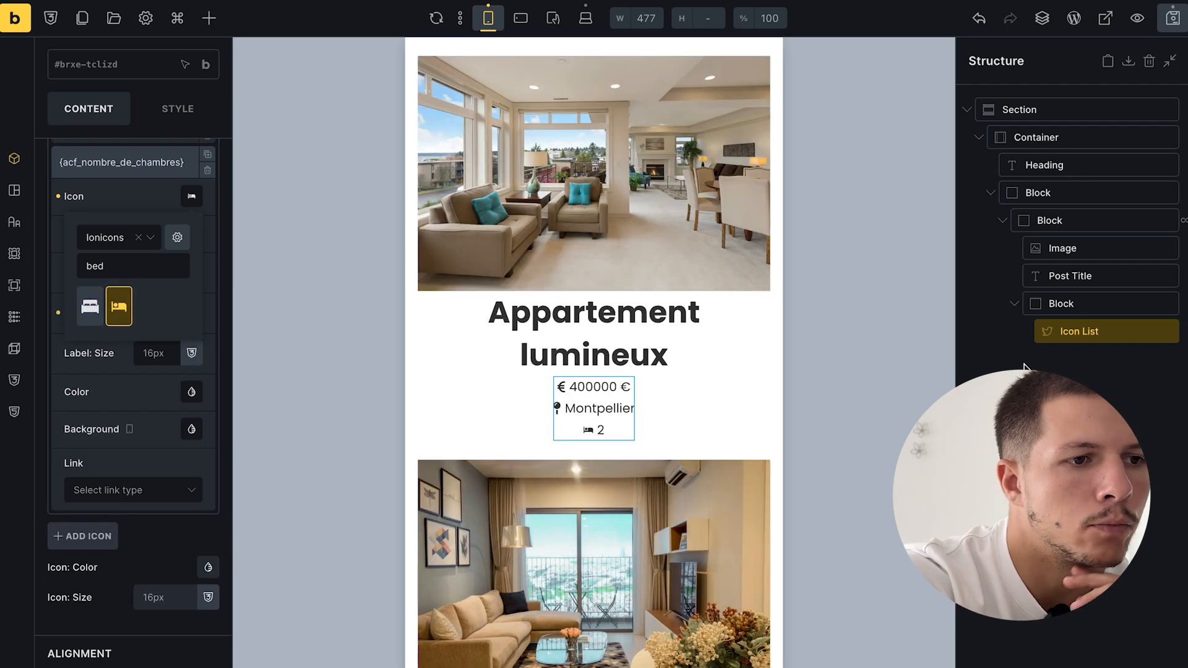
pyautogui.click(120, 155)
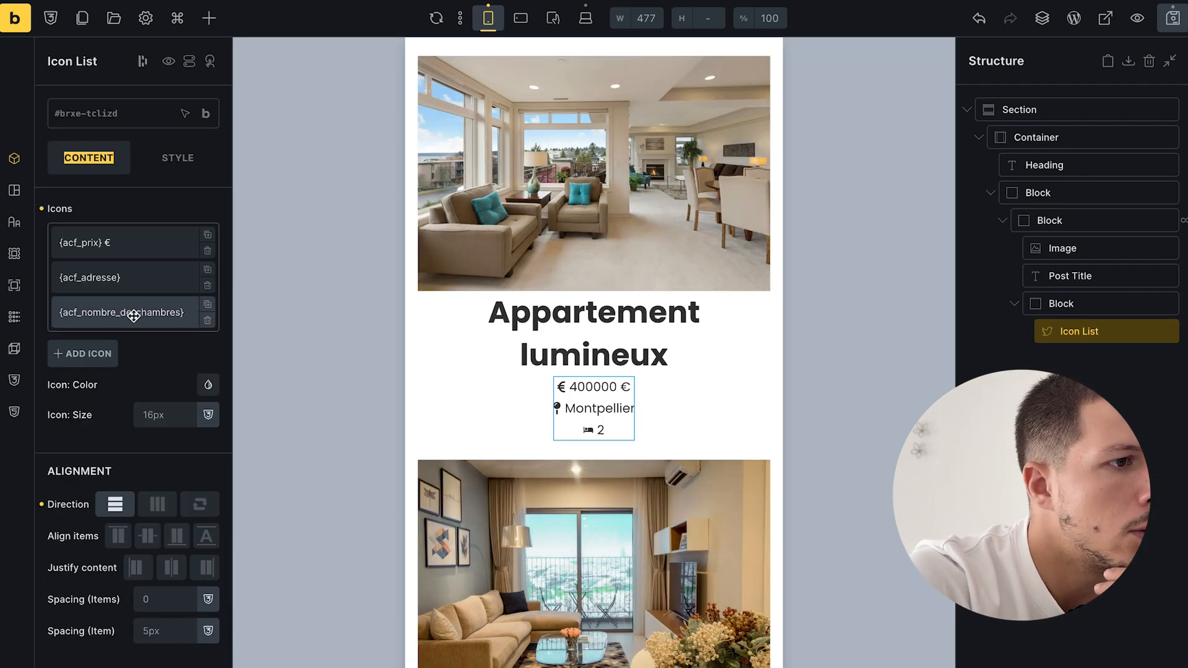
pyautogui.click(133, 312)
pyautogui.click(163, 467)
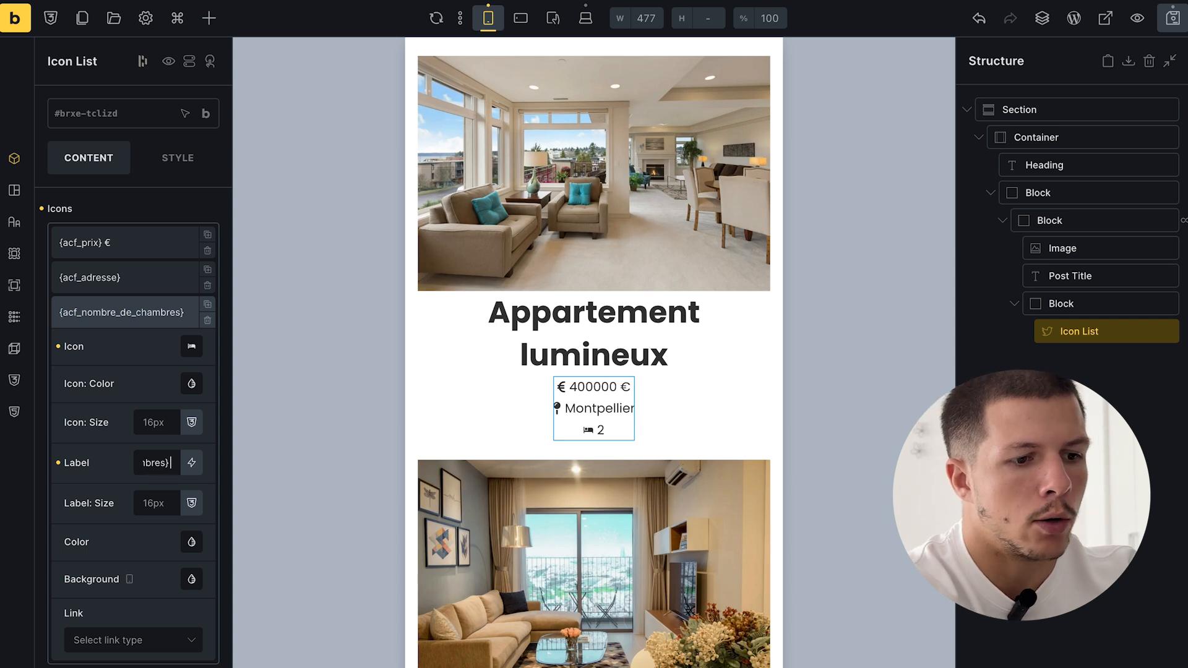
pyautogui.write('chambres')
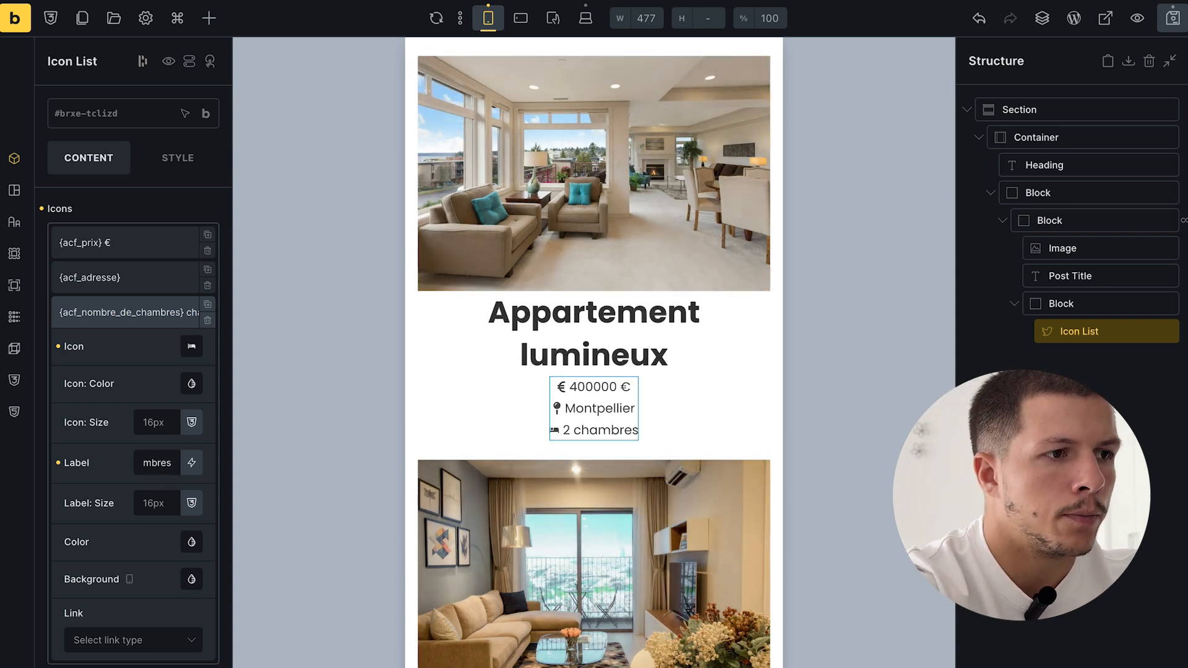
pyautogui.click(125, 303)
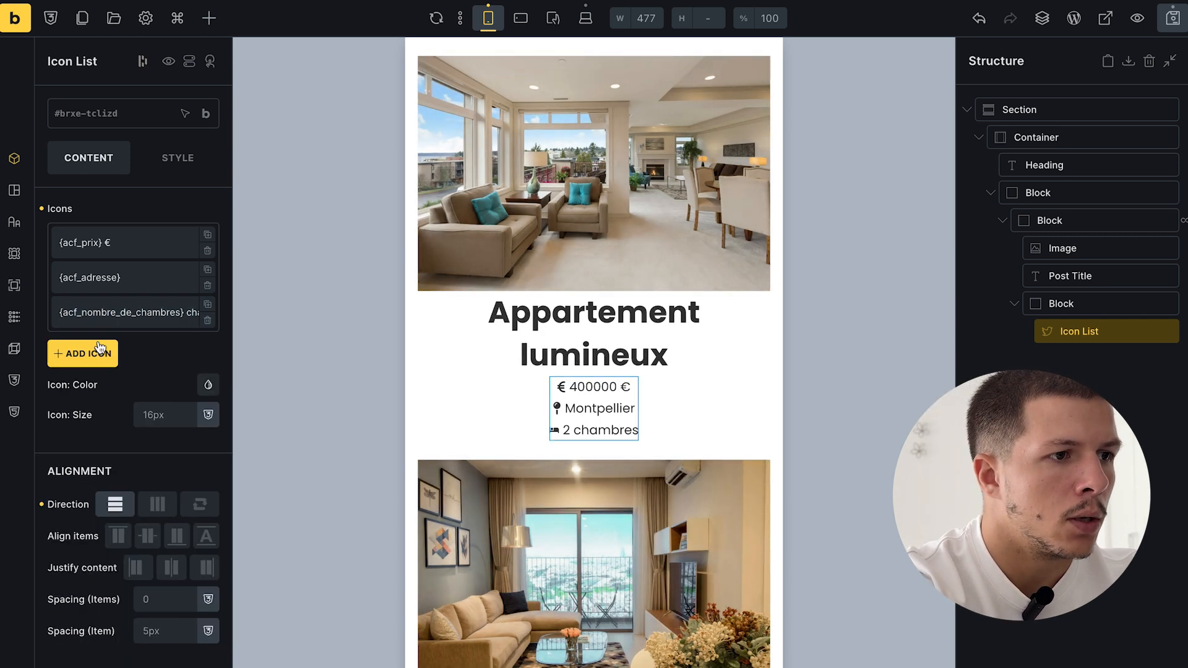
# - Duplicate the bedrooms entry and give the copy a Fontawesome bath icon
pyautogui.click(208, 303)
pyautogui.click(159, 351)
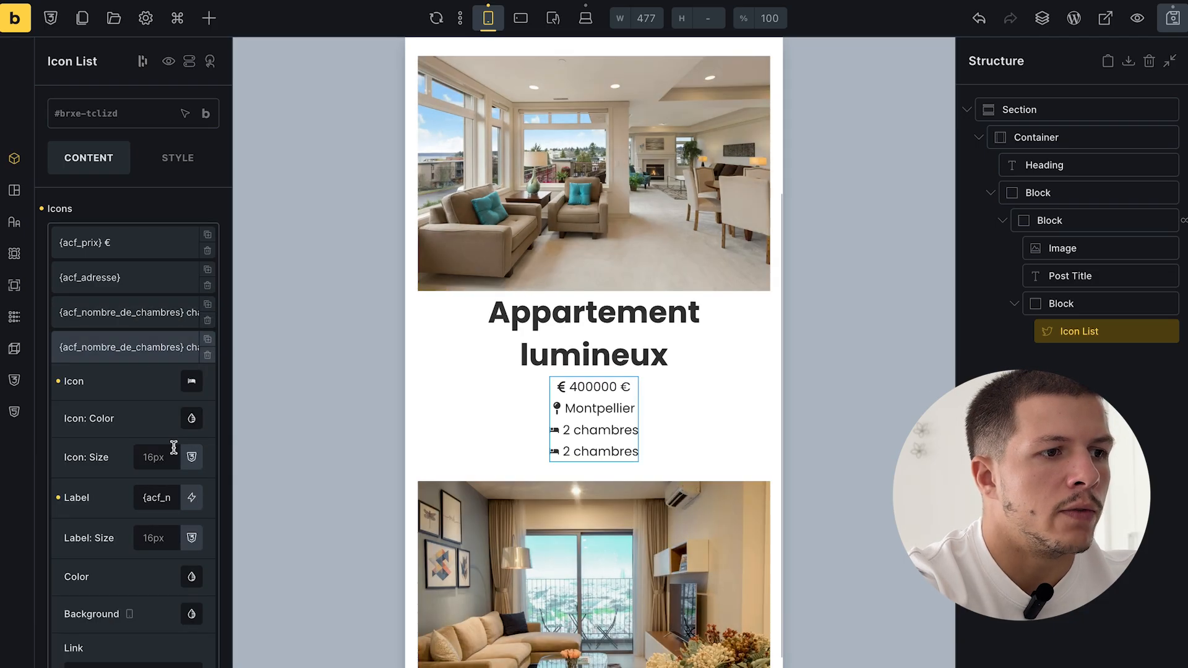
pyautogui.scroll(-3, 176, 452)
pyautogui.click(191, 295)
pyautogui.click(103, 409)
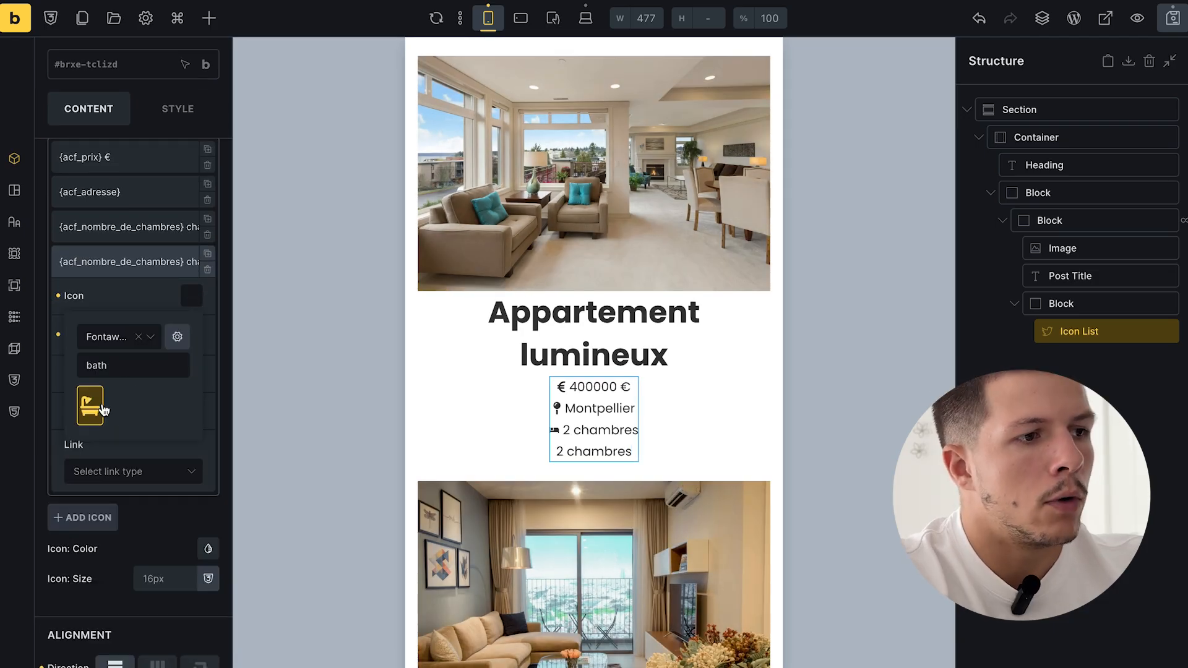
pyautogui.click(98, 412)
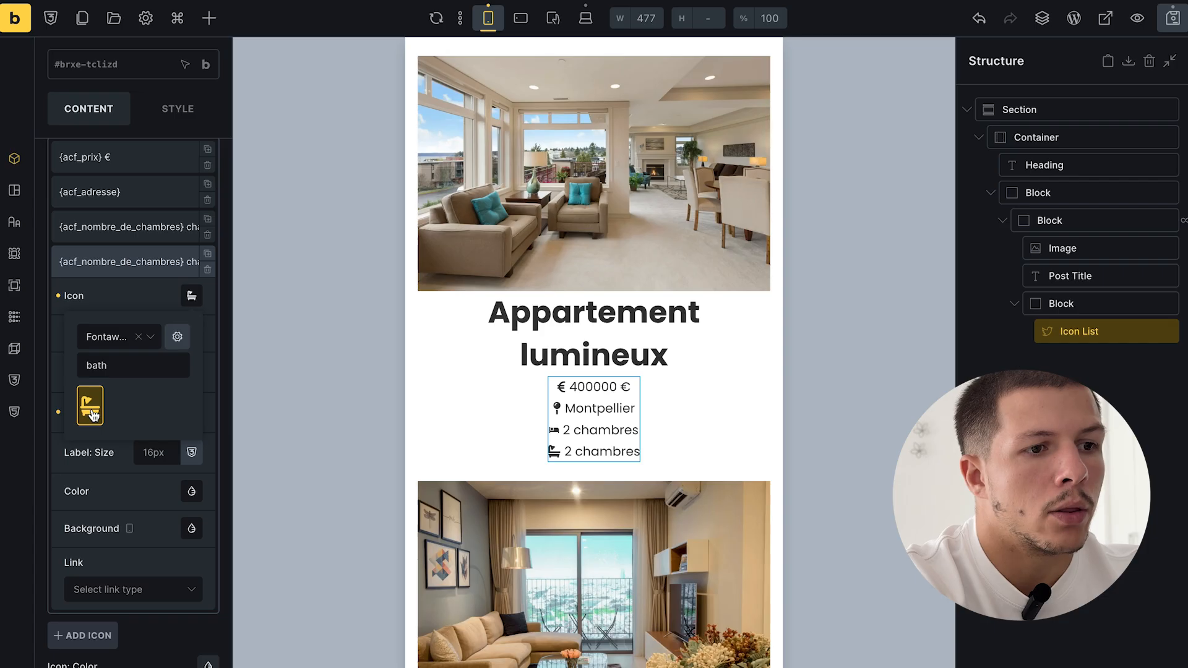
pyautogui.click(122, 260)
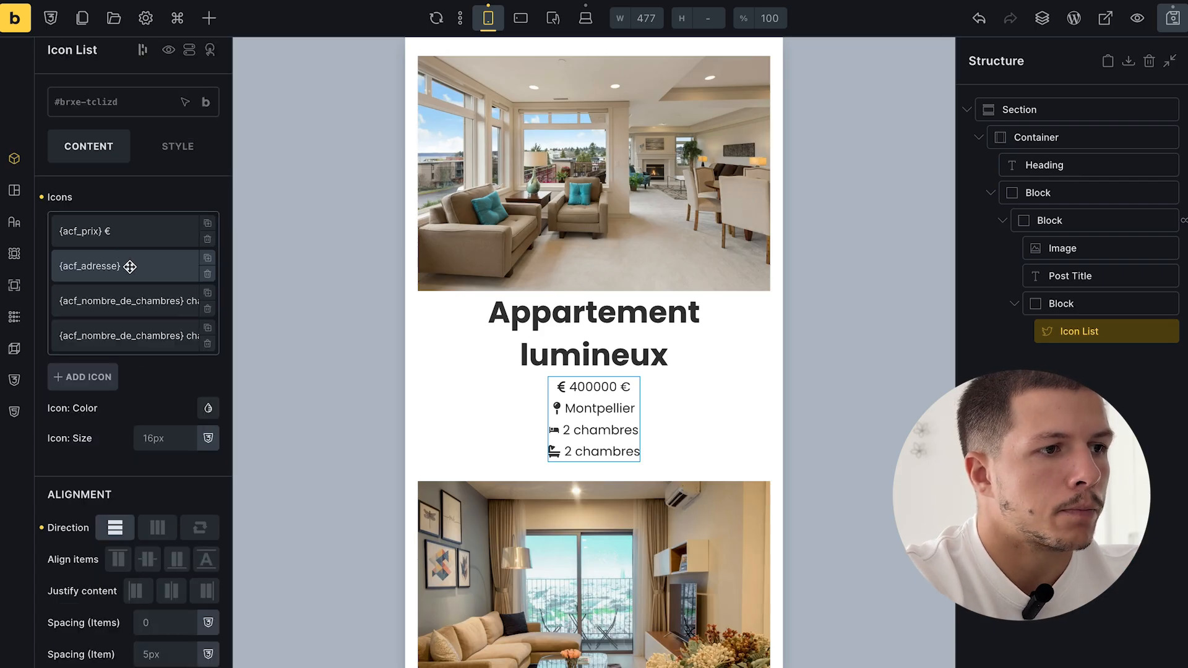
pyautogui.click(172, 335)
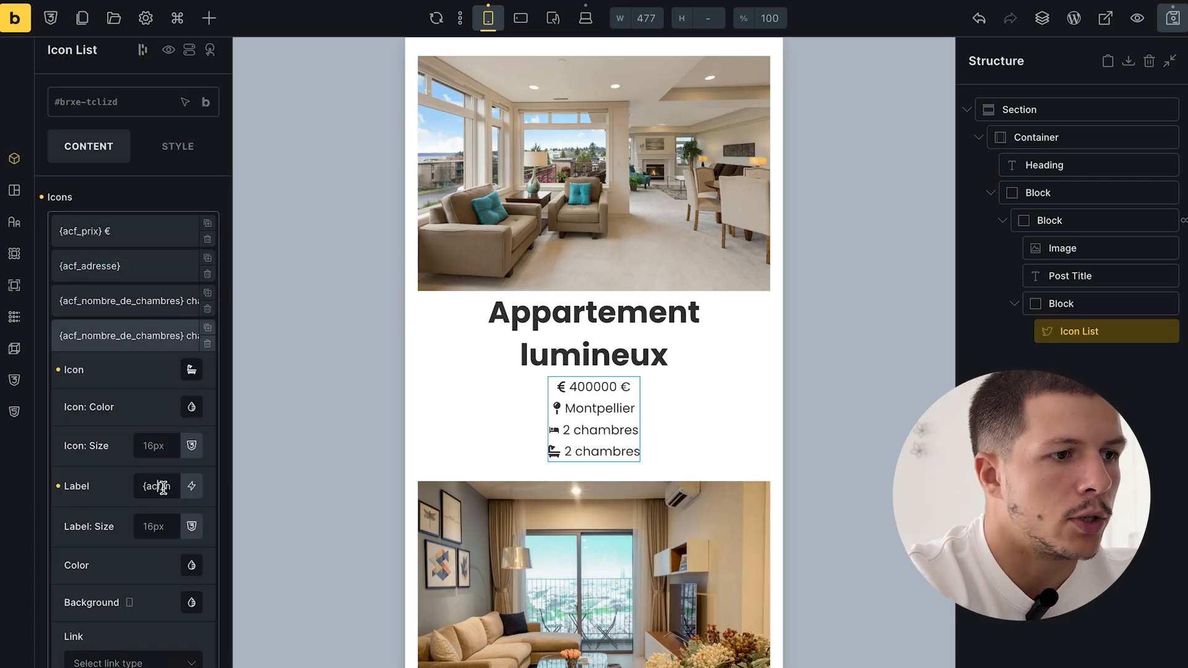
# - Label the fourth entry with the ACF bathrooms count plus 'salles de bain', then save
pyautogui.press('BackSpace')
pyautogui.click(192, 486)
pyautogui.scroll(-3, 133, 622)
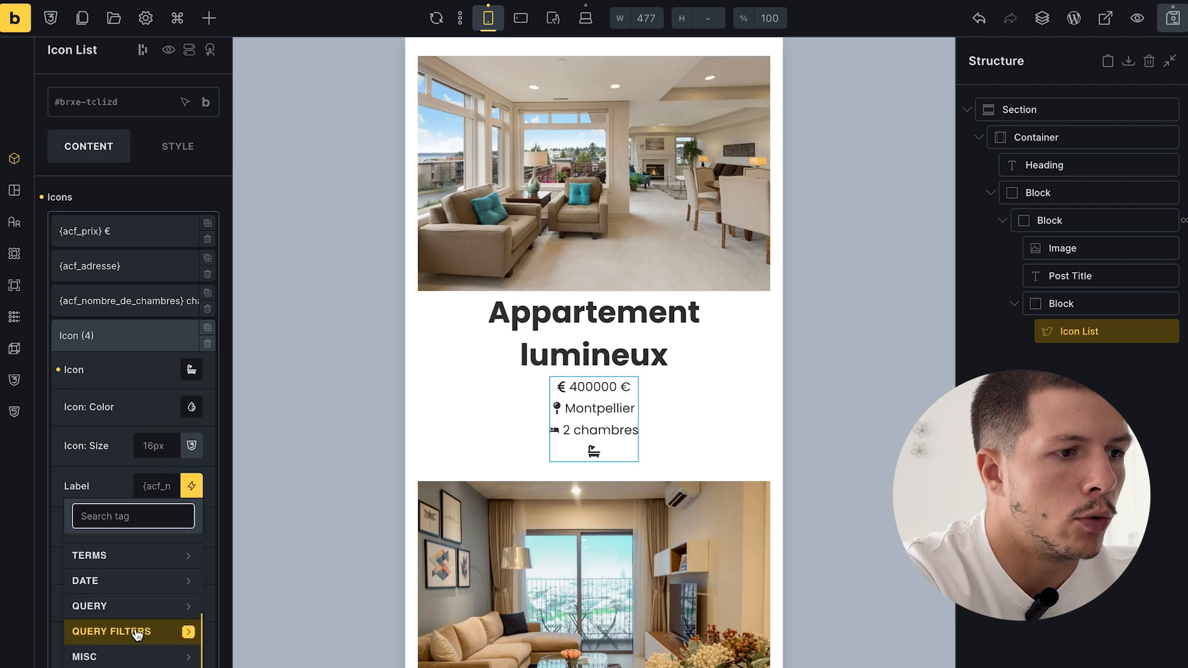
pyautogui.scroll(-3, 137, 580)
pyautogui.click(143, 642)
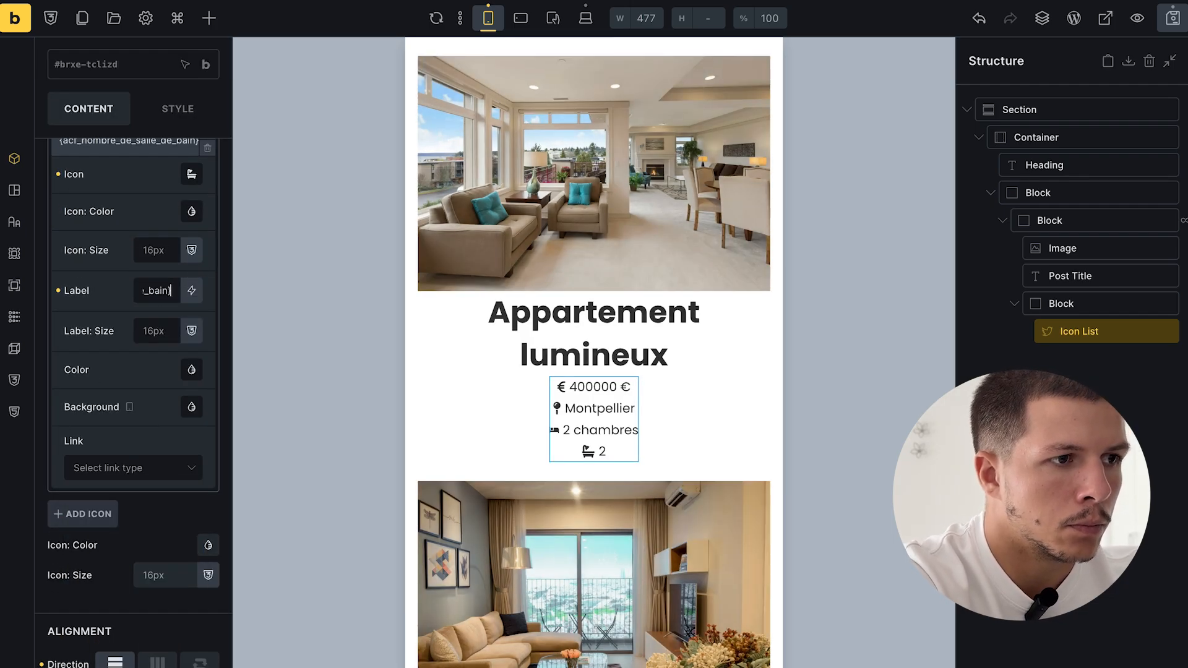
pyautogui.write('salles de bain')
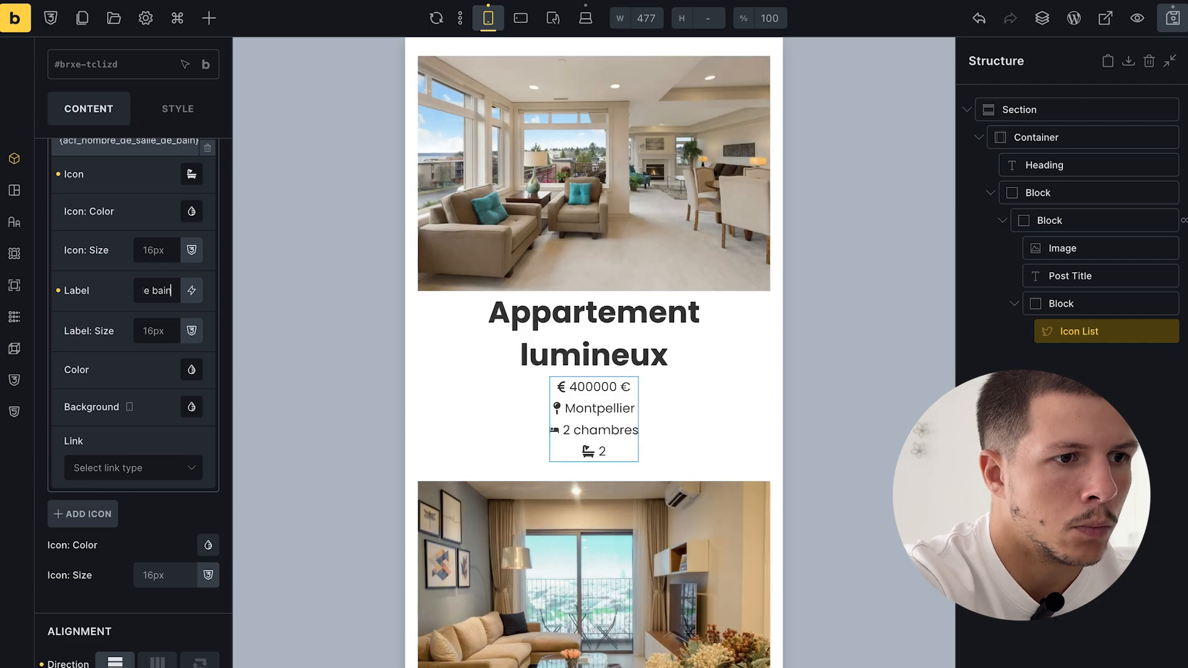
pyautogui.scroll(-2, 681, 351)
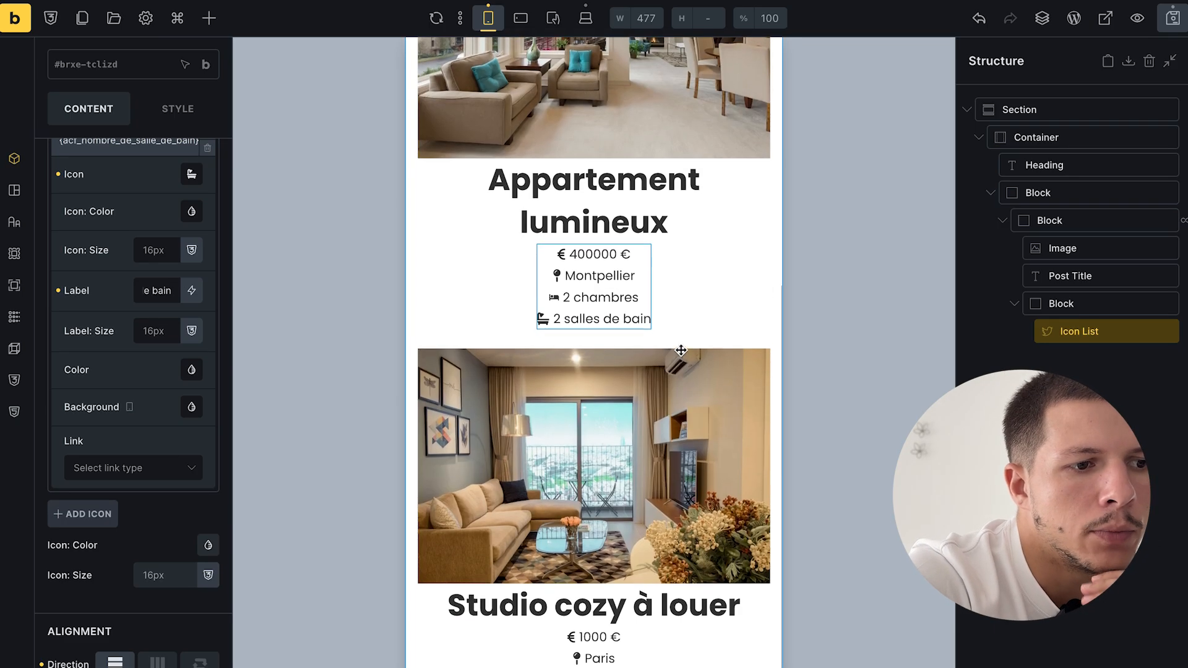
pyautogui.click(1173, 18)
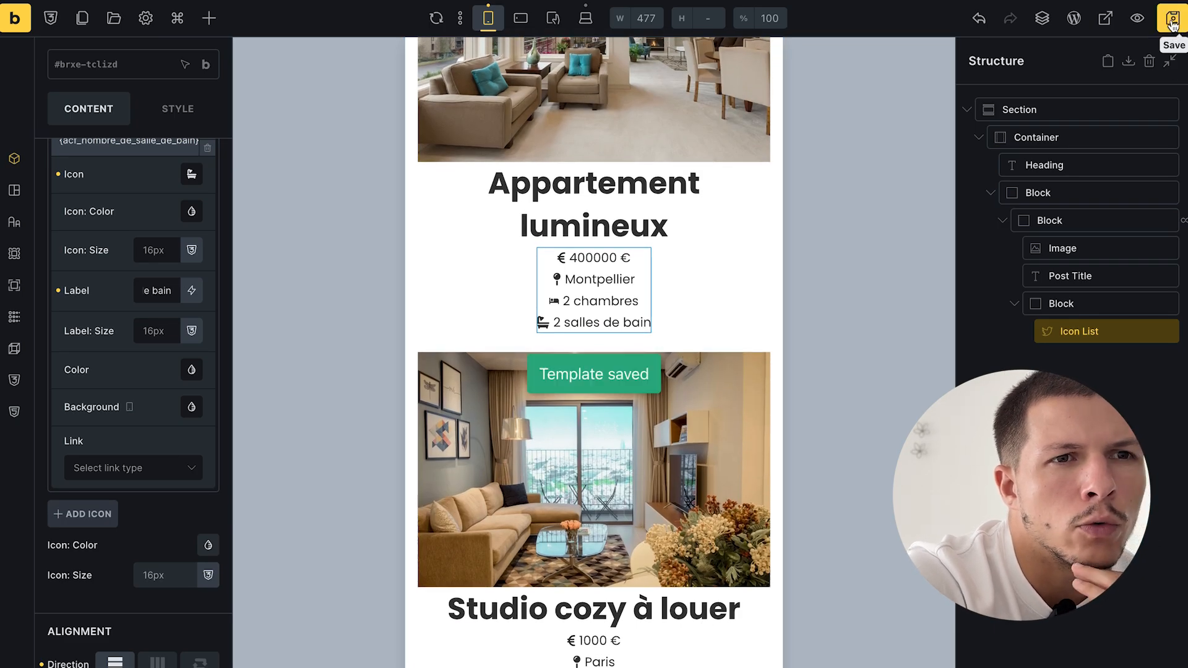
pyautogui.click(1106, 20)
# - Check the property archive in Firefox's responsive mode at 484 px width, then close devtools
pyautogui.scroll(-10, 750, 232)
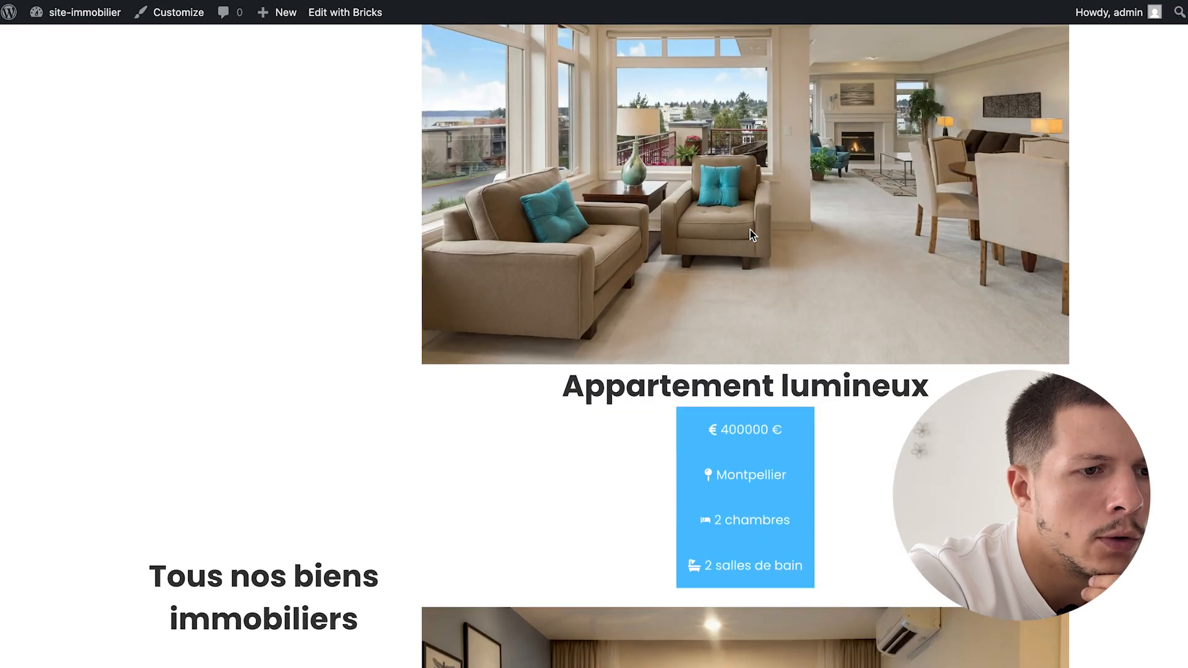
pyautogui.scroll(10, 750, 230)
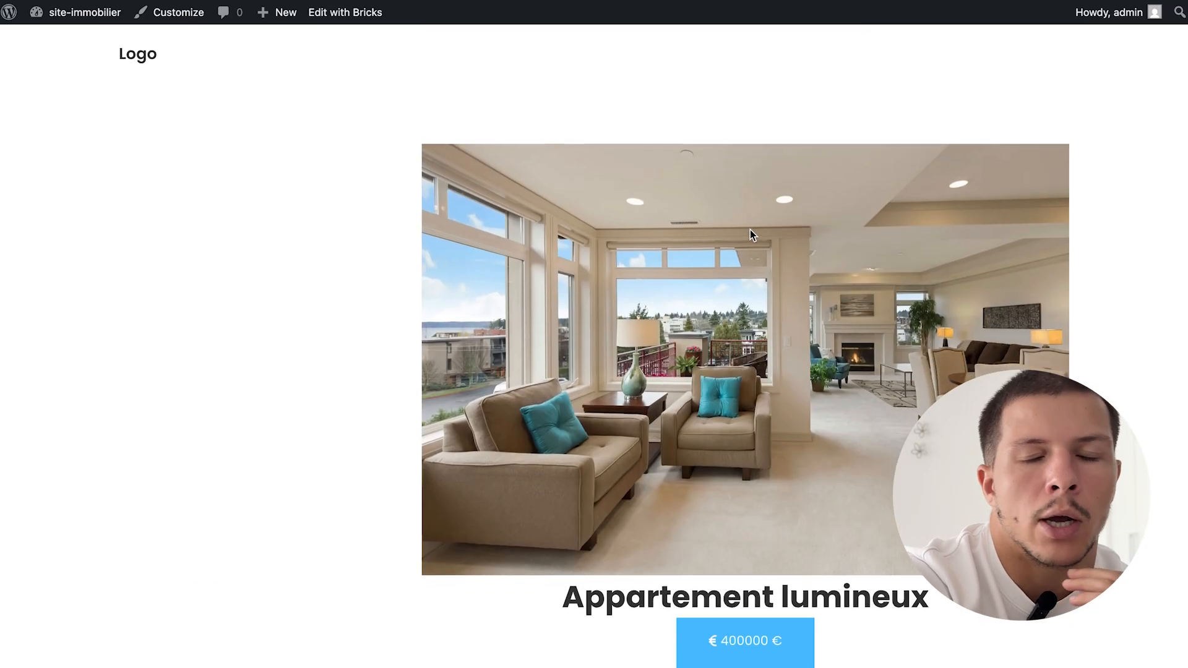
pyautogui.rightClick(308, 314)
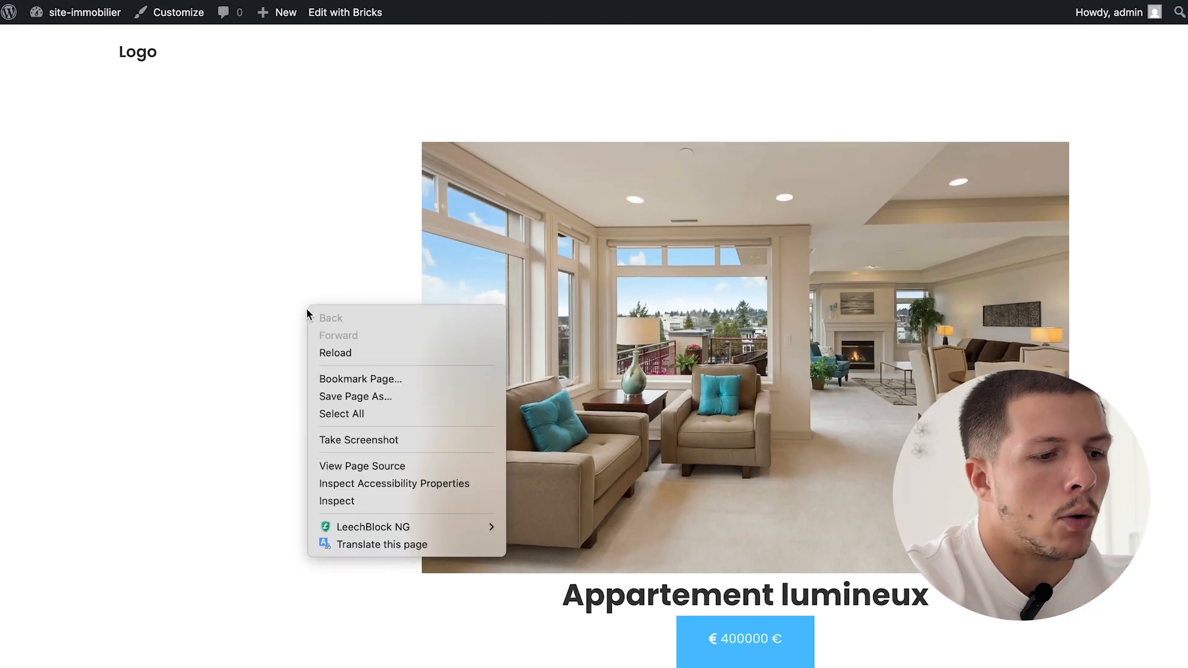
pyautogui.click(337, 501)
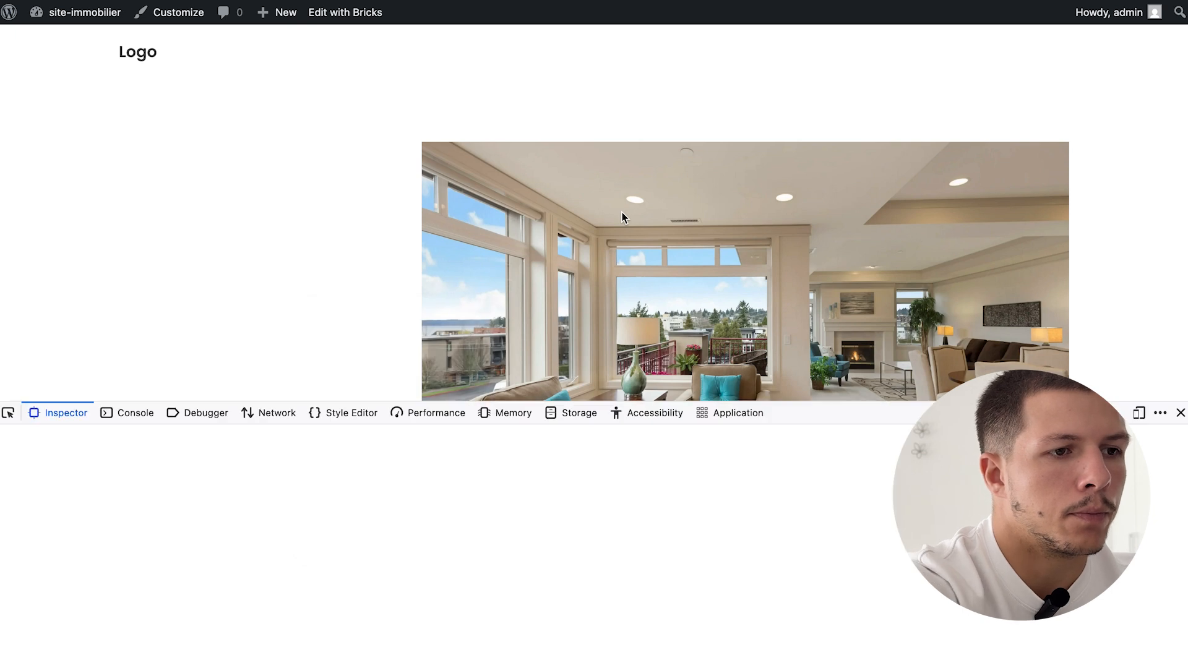
pyautogui.click(1141, 416)
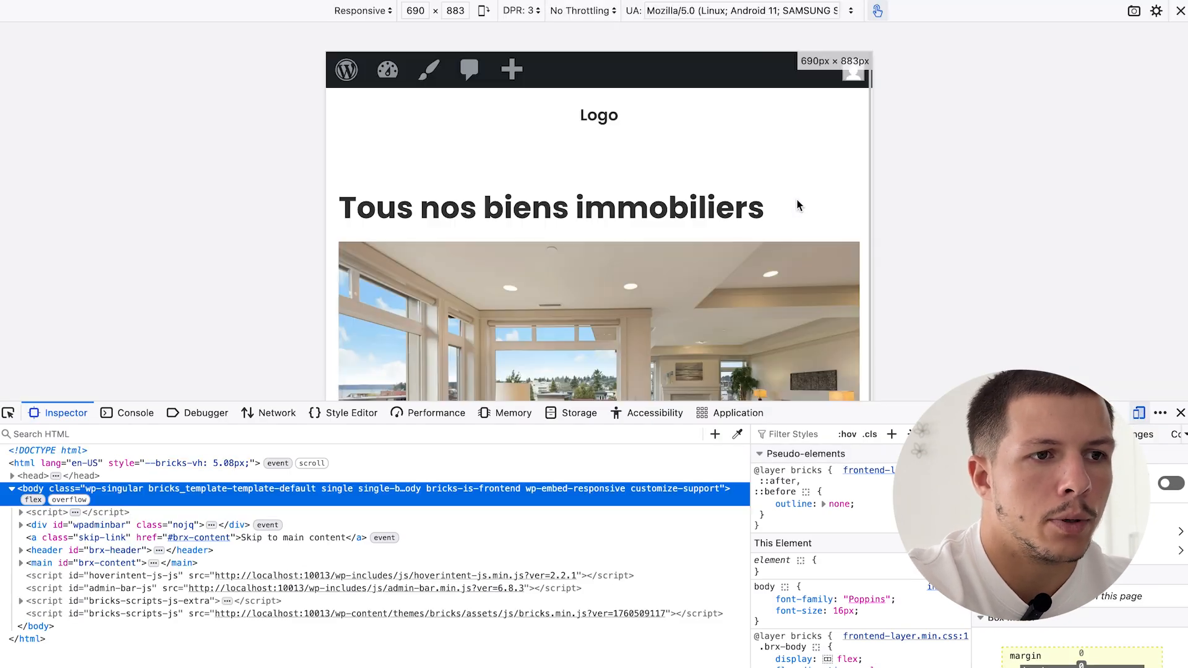
pyautogui.moveTo(867, 167); pyautogui.dragTo(791, 169)
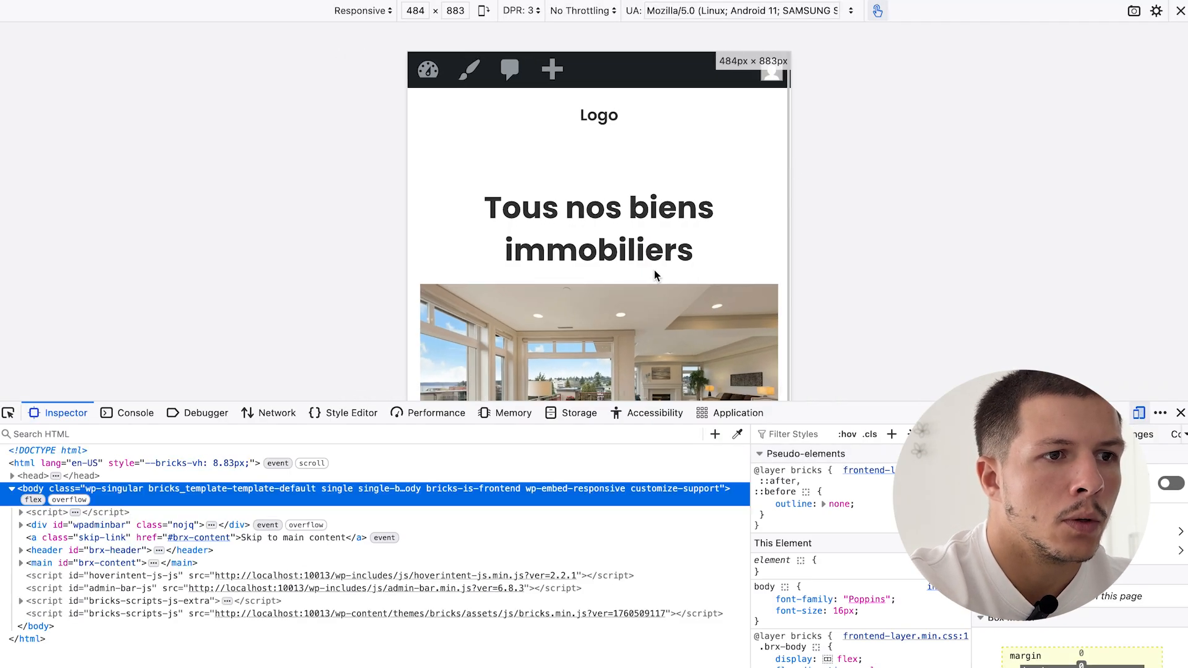
pyautogui.scroll(-10, 655, 270)
pyautogui.scroll(8, 599, 255)
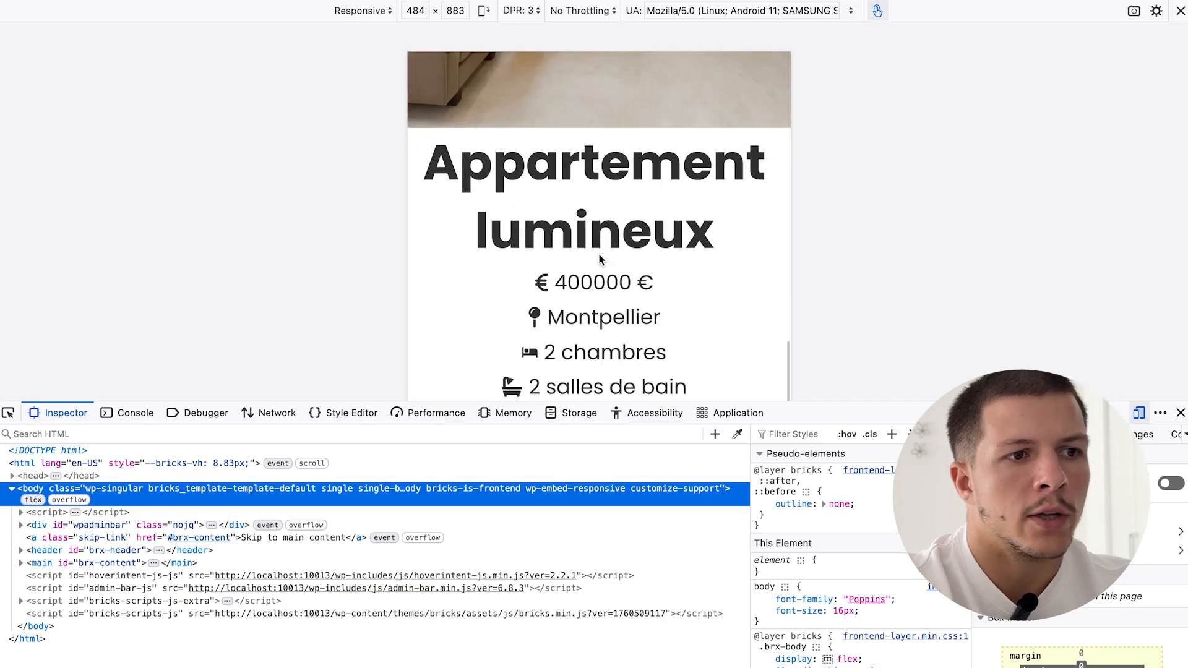
pyautogui.scroll(-8, 598, 324)
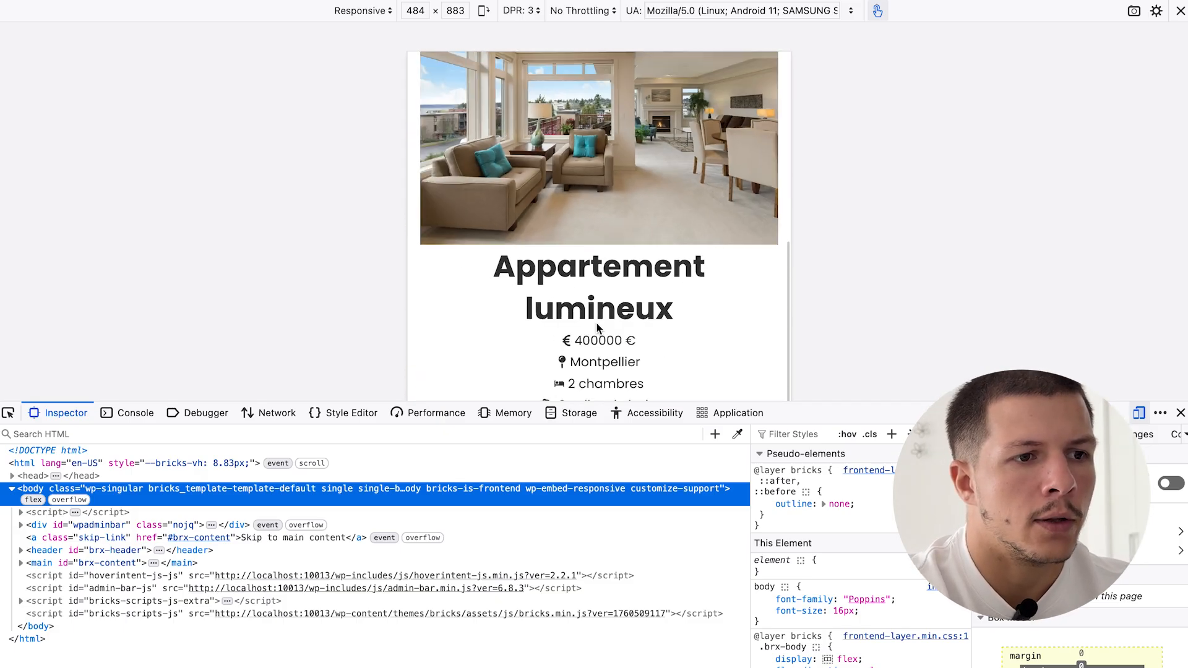
pyautogui.scroll(-3, 598, 328)
pyautogui.click(1181, 413)
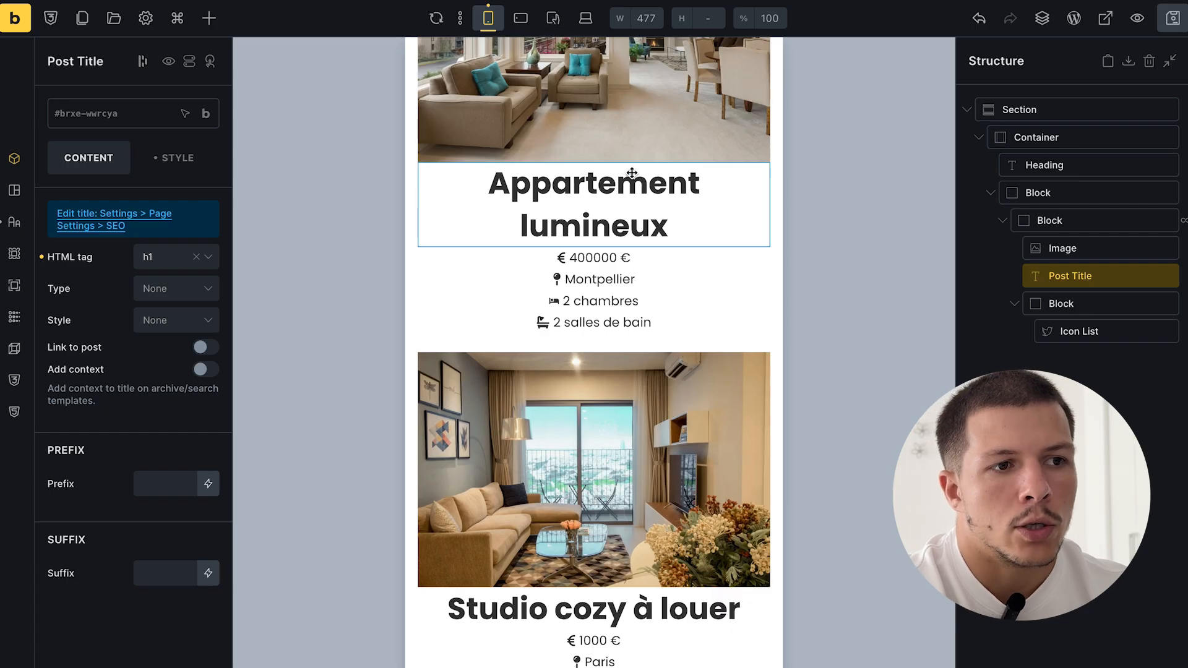
# - Select the looping card Block, then its outer Block, then the card's Image element
pyautogui.scroll(-1, 644, 448)
pyautogui.scroll(1, 643, 449)
pyautogui.scroll(2, 643, 450)
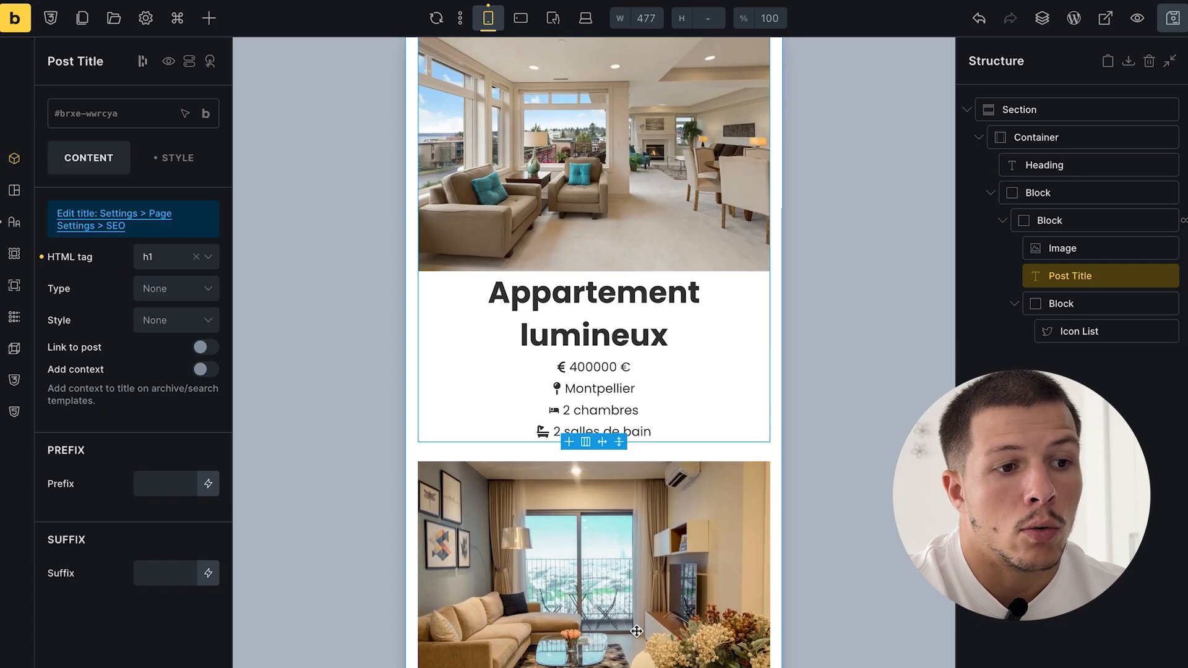
pyautogui.scroll(-2, 644, 449)
pyautogui.click(648, 629)
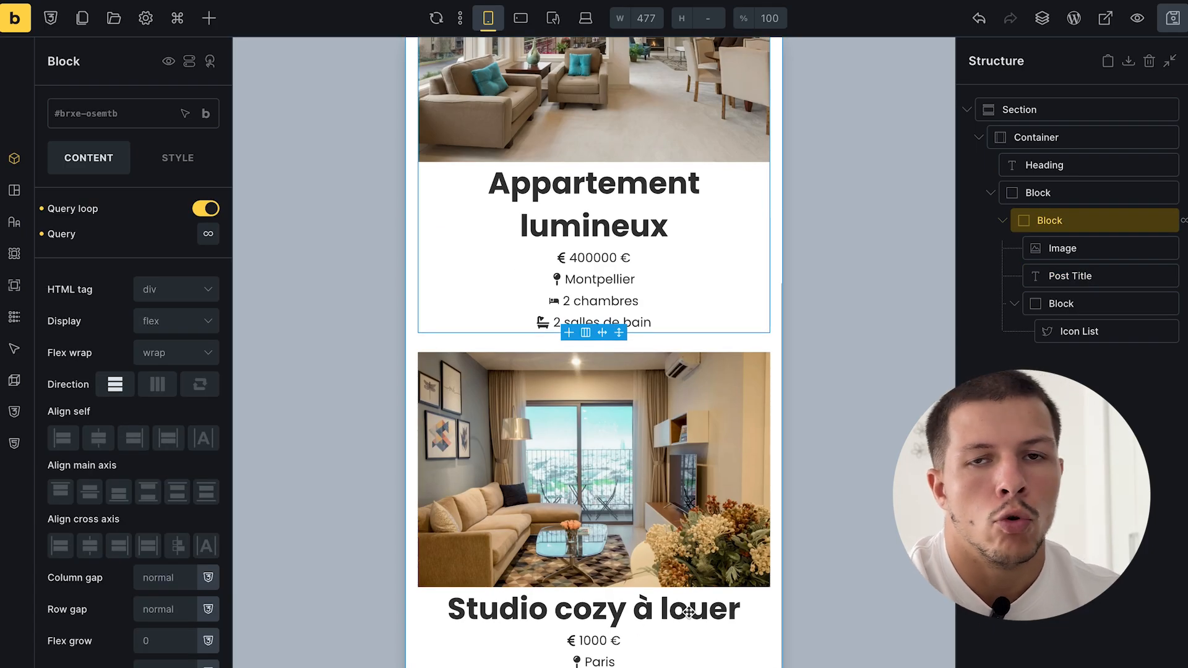
pyautogui.click(1082, 379)
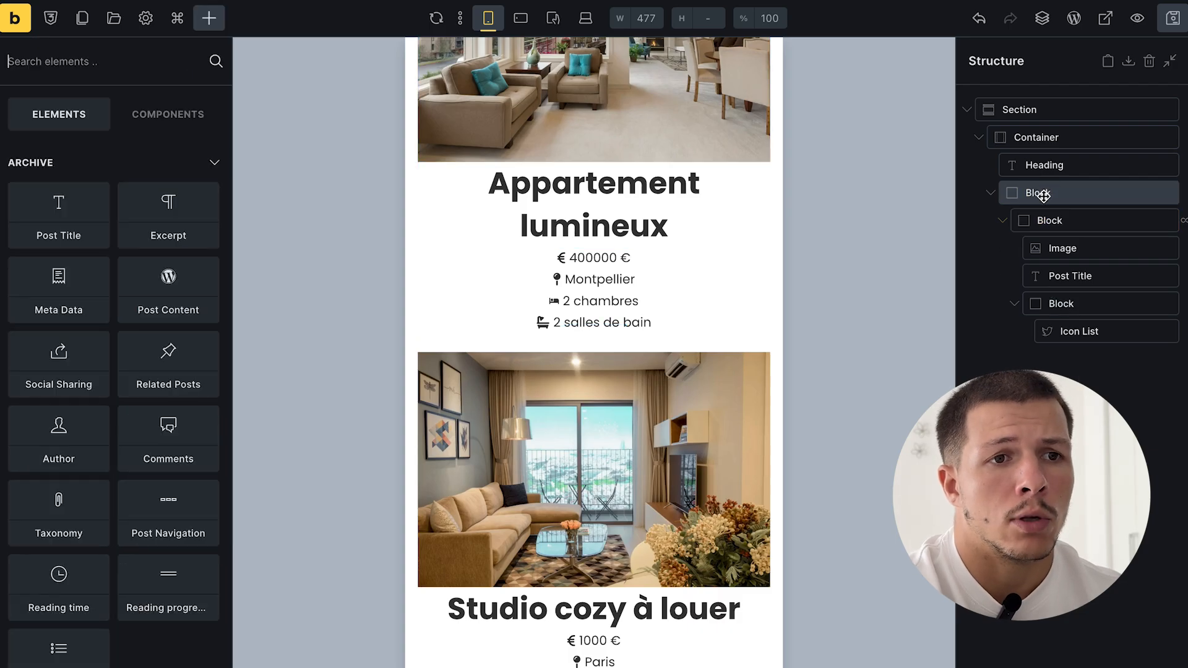
pyautogui.click(1047, 190)
pyautogui.click(209, 20)
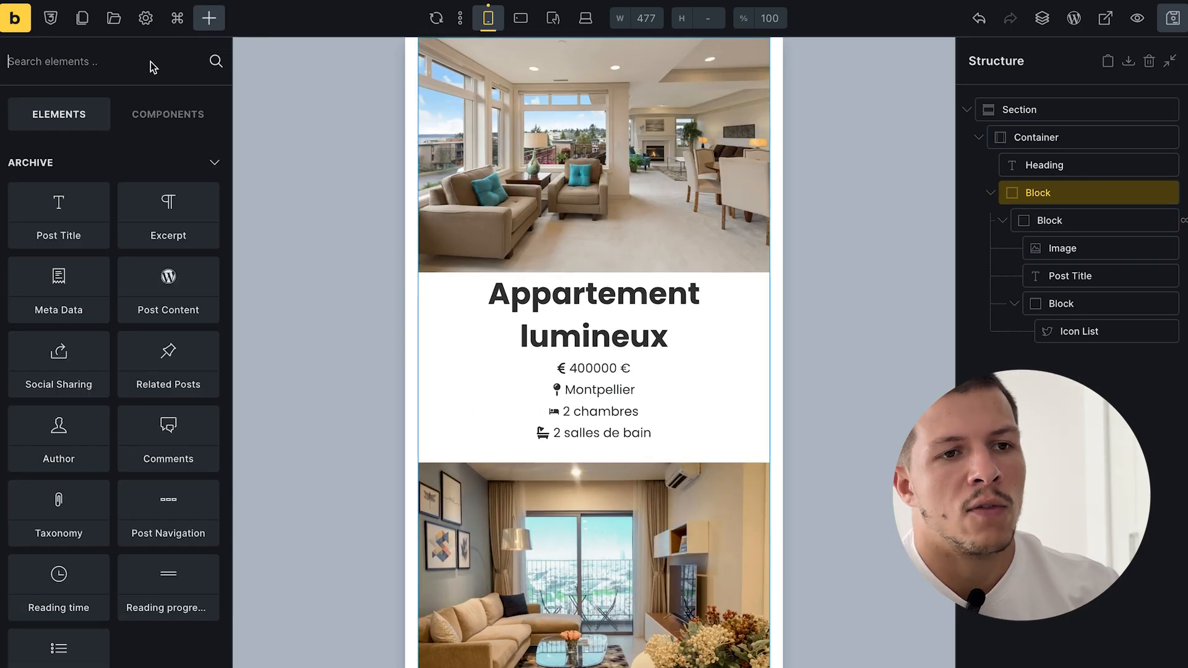
pyautogui.click(1063, 248)
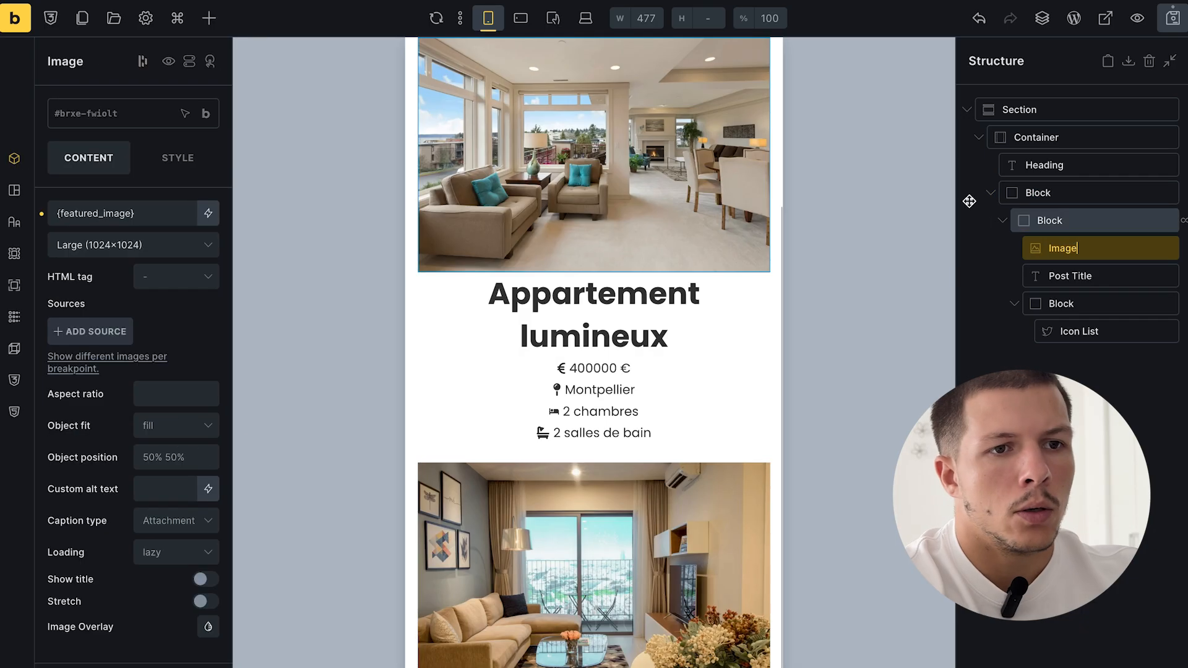
# - Add a Basic Text element below the card image and select its placeholder text
pyautogui.click(210, 19)
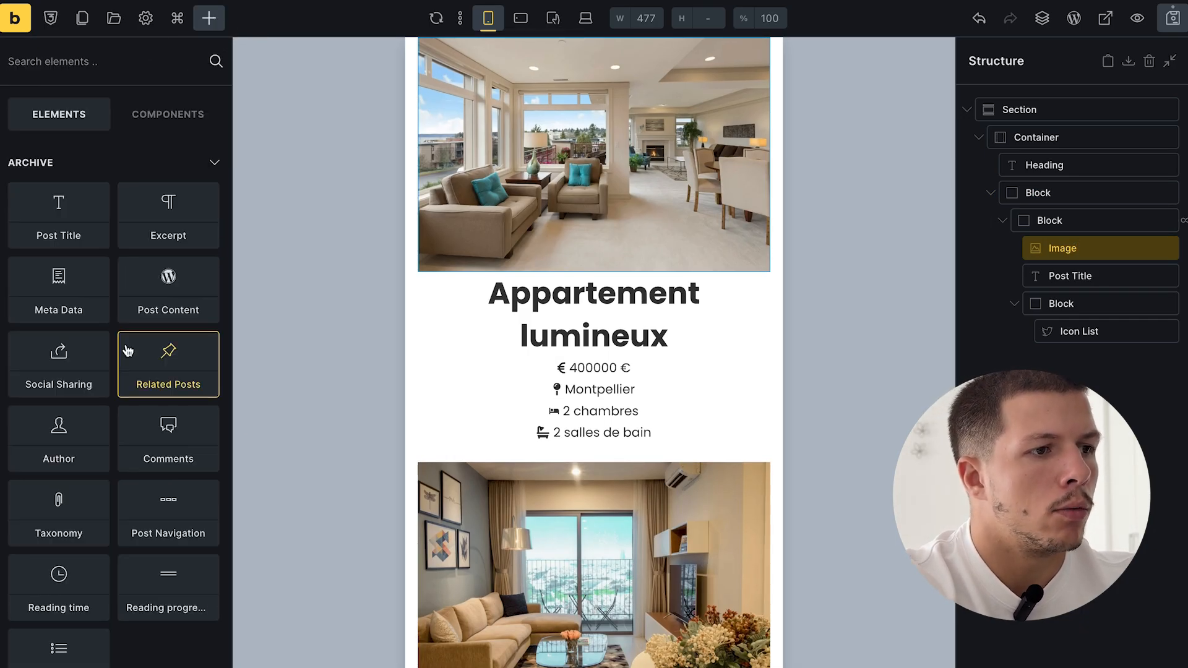
pyautogui.scroll(-4, 124, 347)
pyautogui.write('bas')
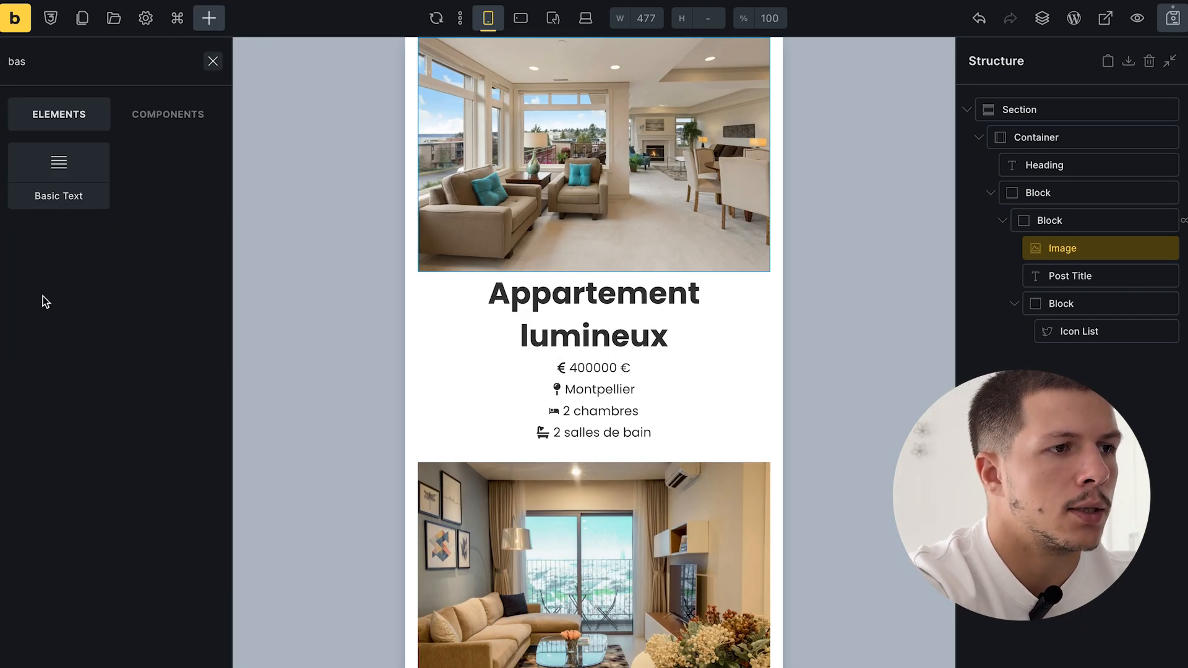
pyautogui.click(59, 174)
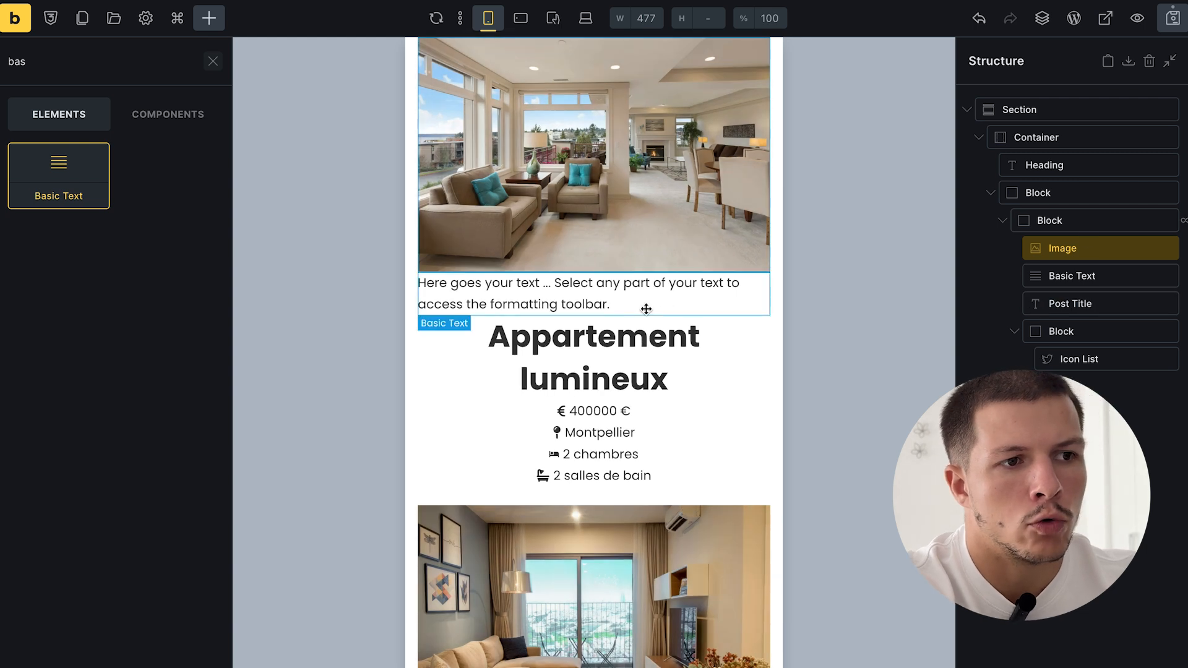
pyautogui.click(480, 281)
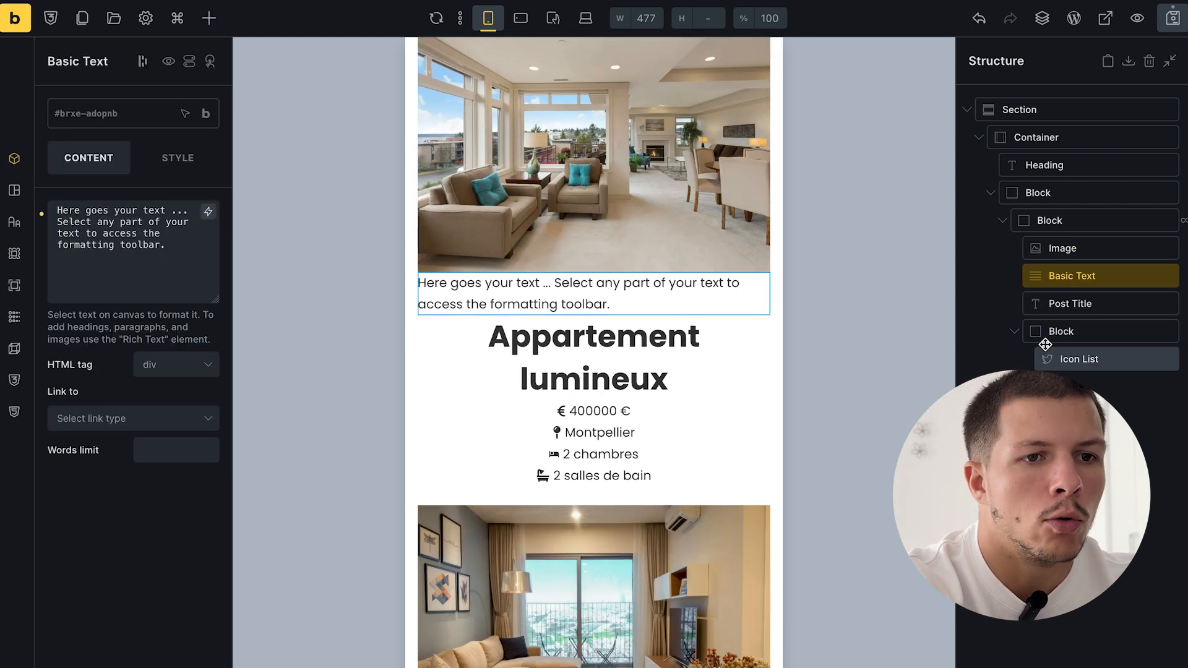
pyautogui.click(1082, 276)
pyautogui.tripleClick(143, 224)
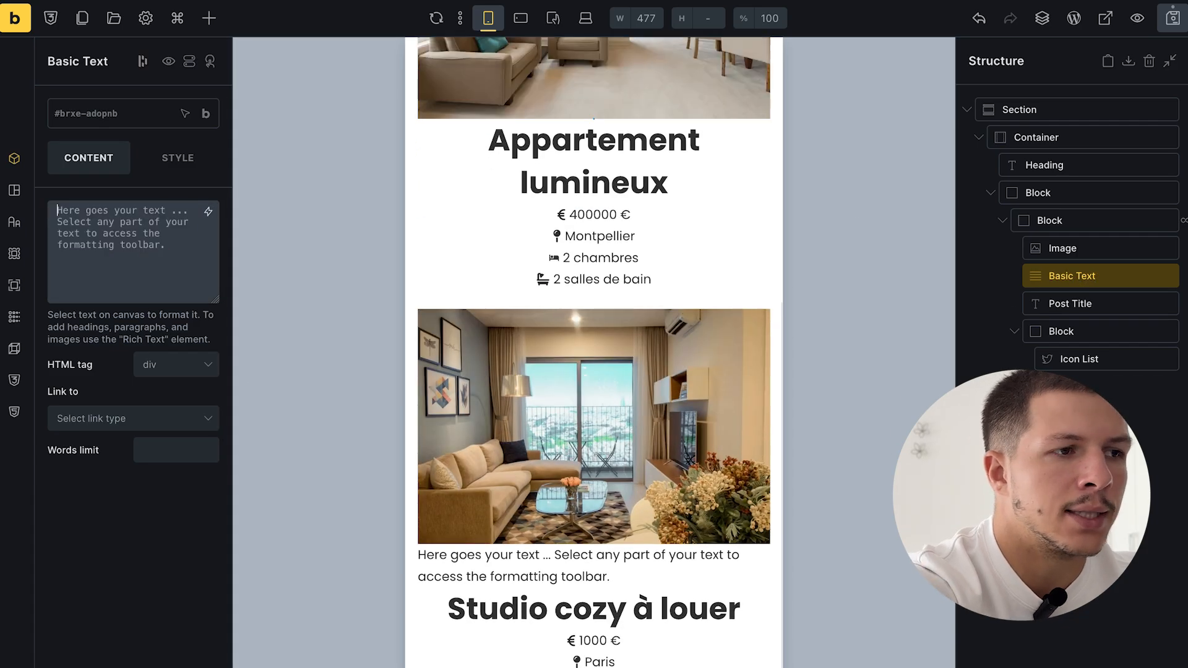
# - Replace the text with the dynamic Terms > Categories tag
pyautogui.click(208, 211)
pyautogui.scroll(-1, 137, 363)
pyautogui.scroll(1, 138, 363)
pyautogui.click(137, 390)
pyautogui.click(138, 390)
pyautogui.scroll(-1, 137, 433)
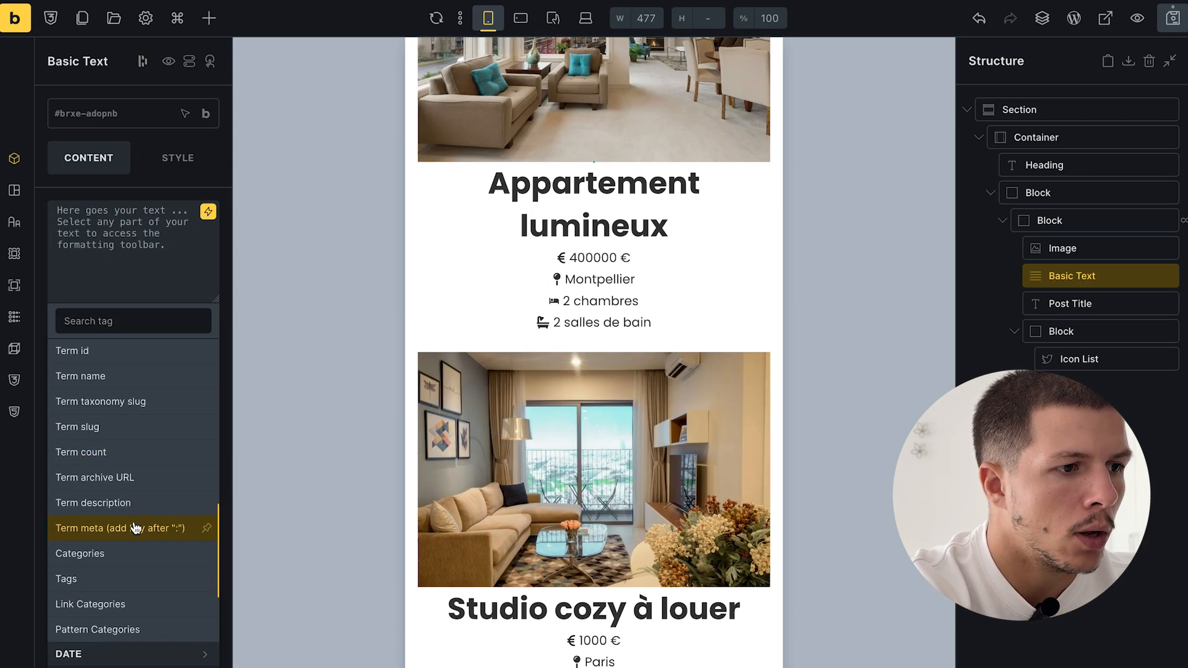
pyautogui.click(98, 560)
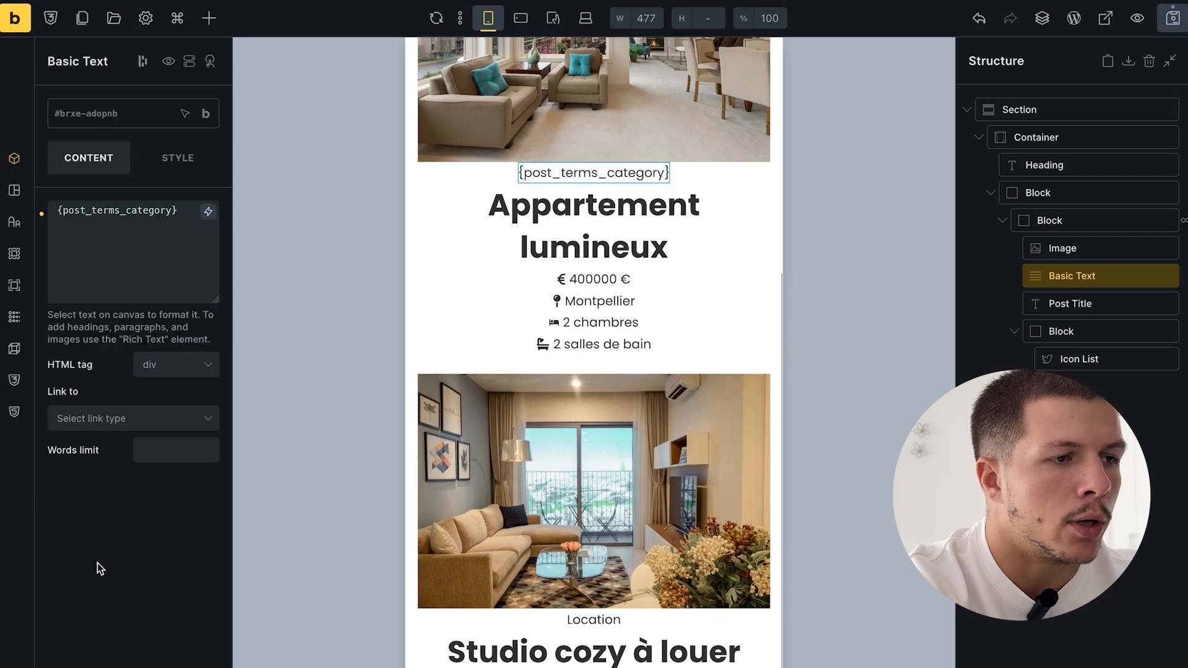
# - Save the archive template and check the category labels on the front-end page
pyautogui.click(1173, 18)
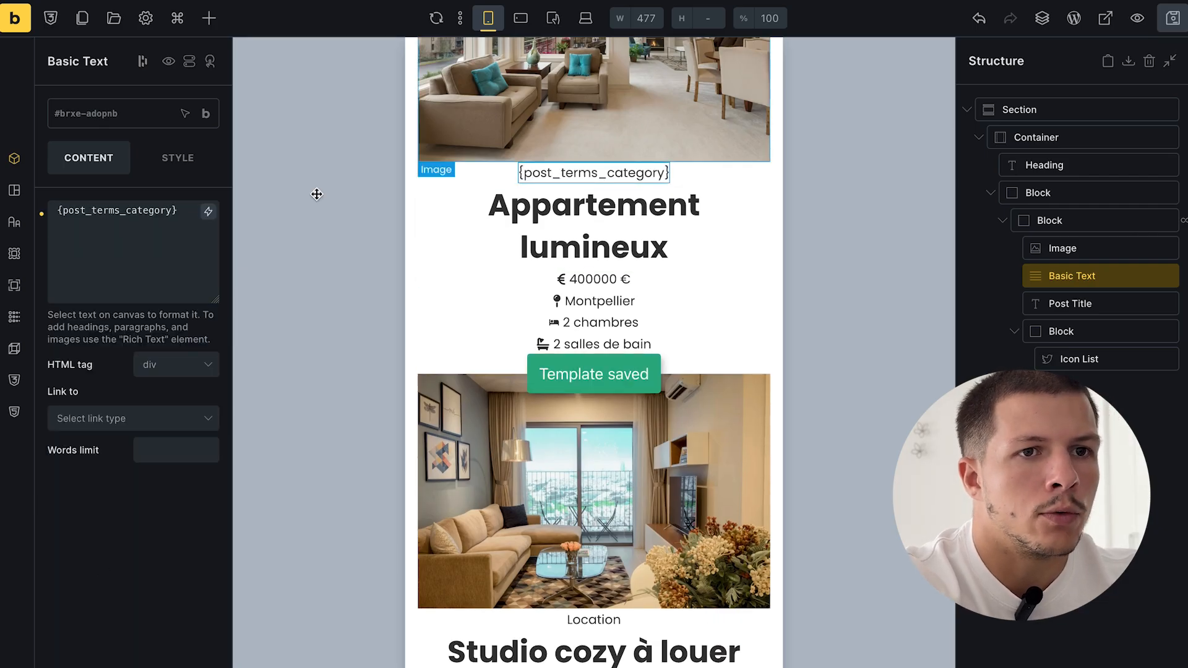
pyautogui.click(93, 491)
pyautogui.scroll(-7, 604, 264)
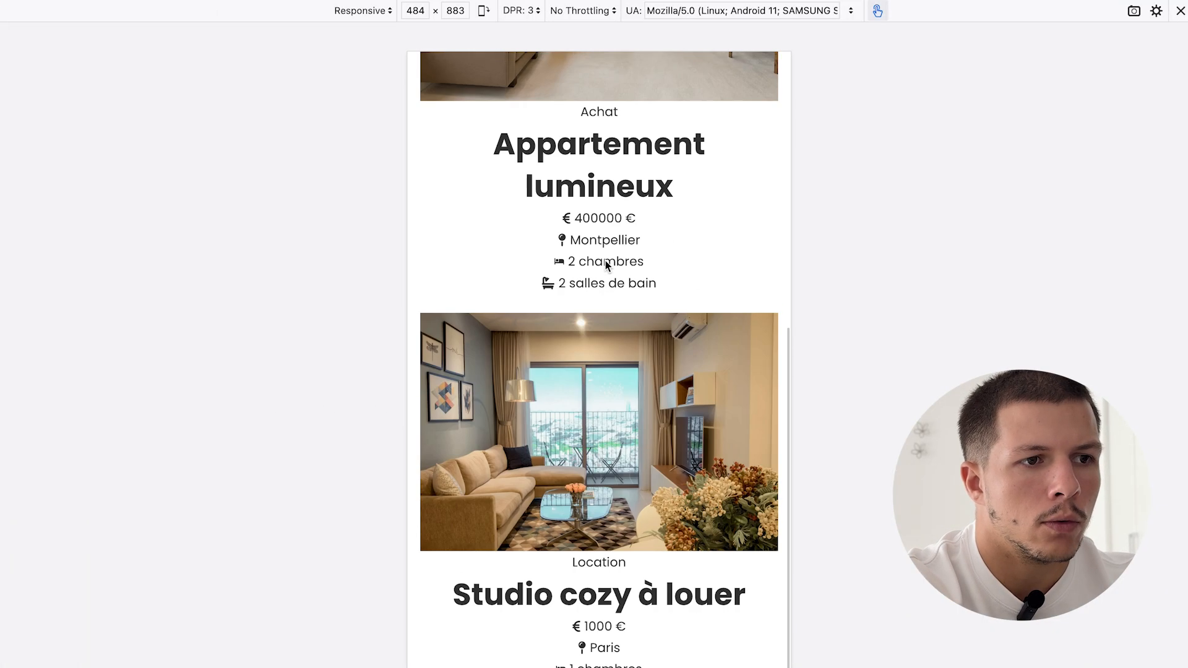
pyautogui.scroll(1, 603, 248)
pyautogui.doubleClick(603, 135)
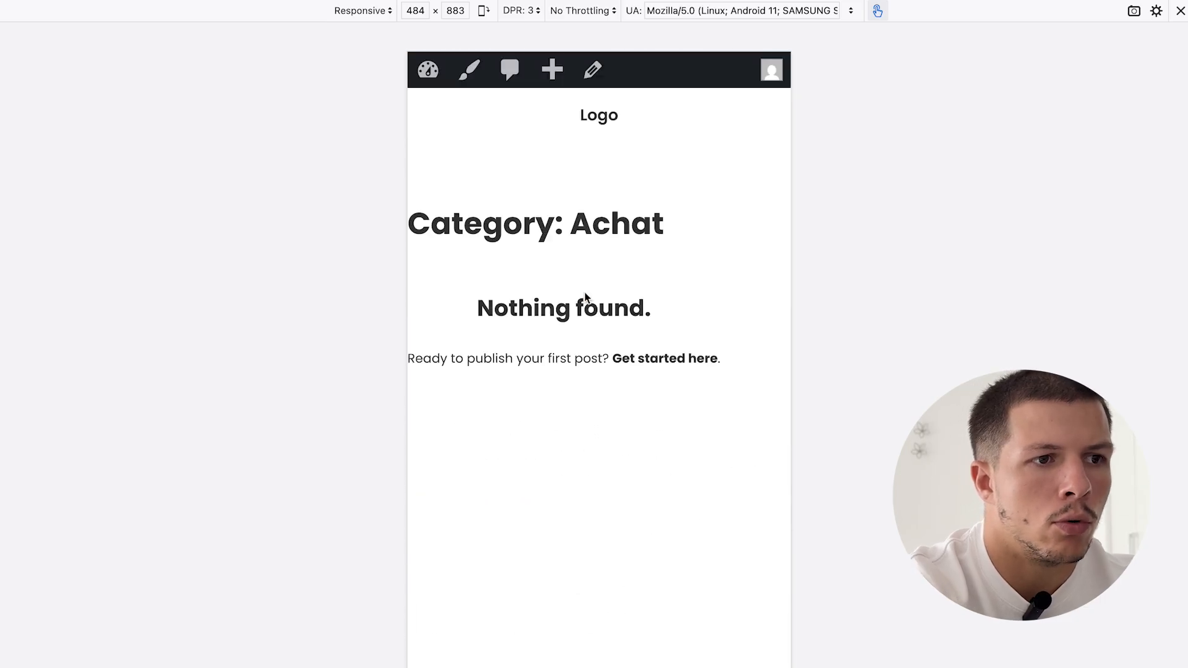
pyautogui.moveTo(29, 61)
pyautogui.click(67, 21)
pyautogui.doubleClick(708, 339)
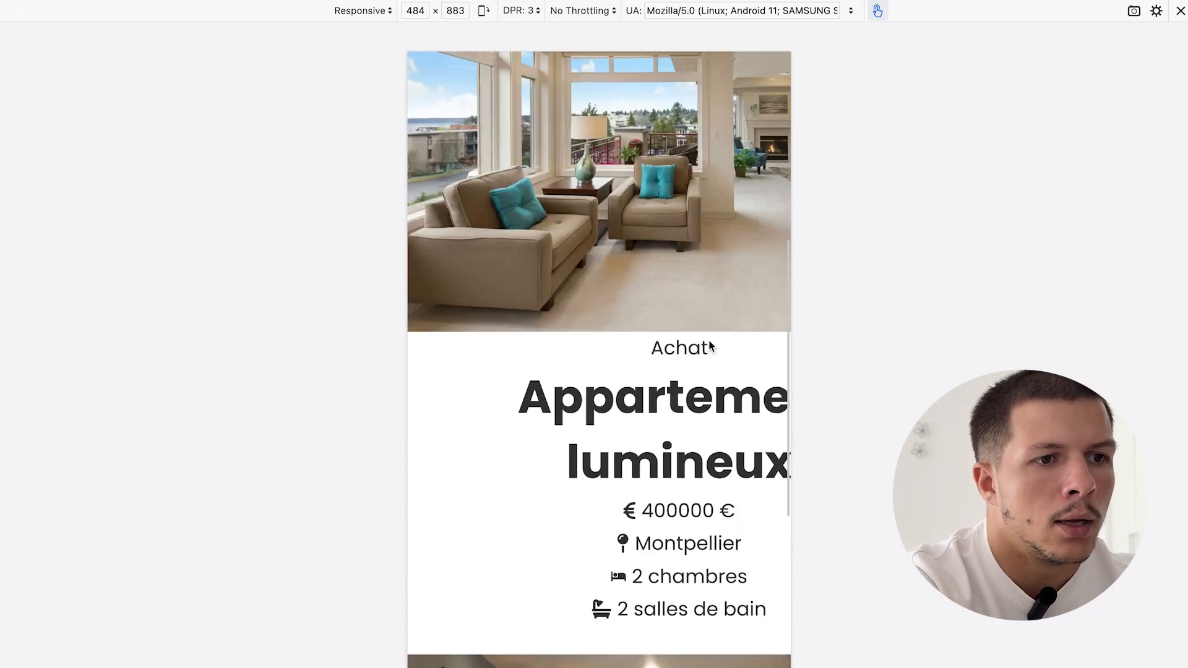
pyautogui.scroll(-4, 703, 509)
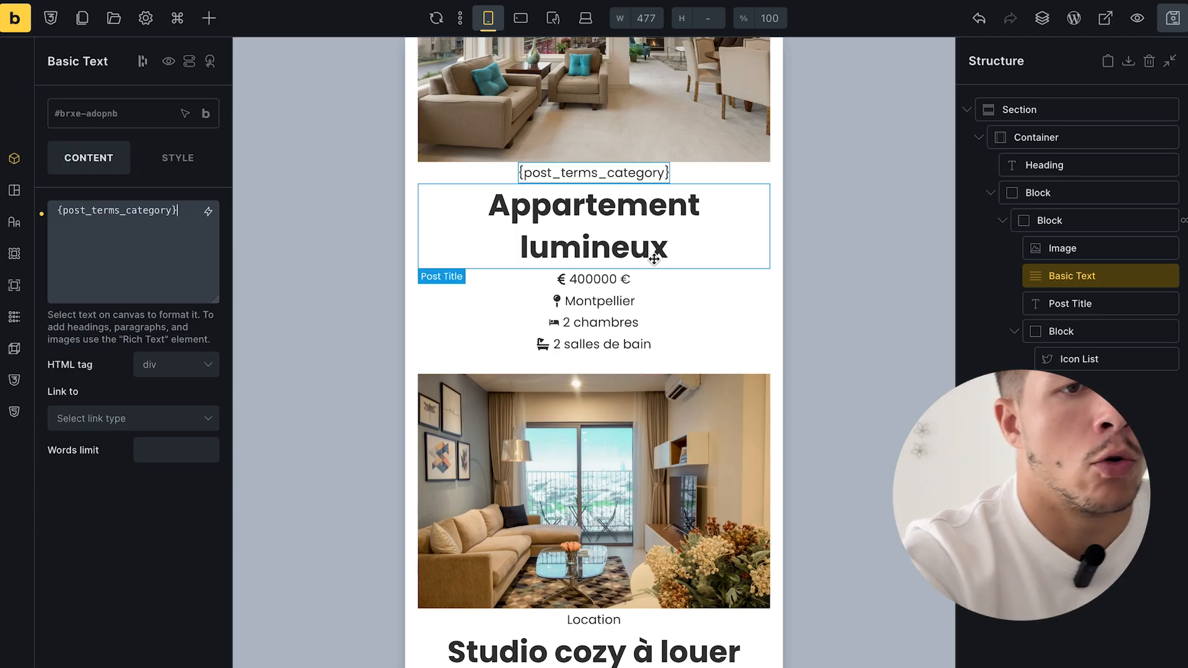
# - Reselect the category text element and give it a blue #03a9f4 background
pyautogui.scroll(2, 654, 258)
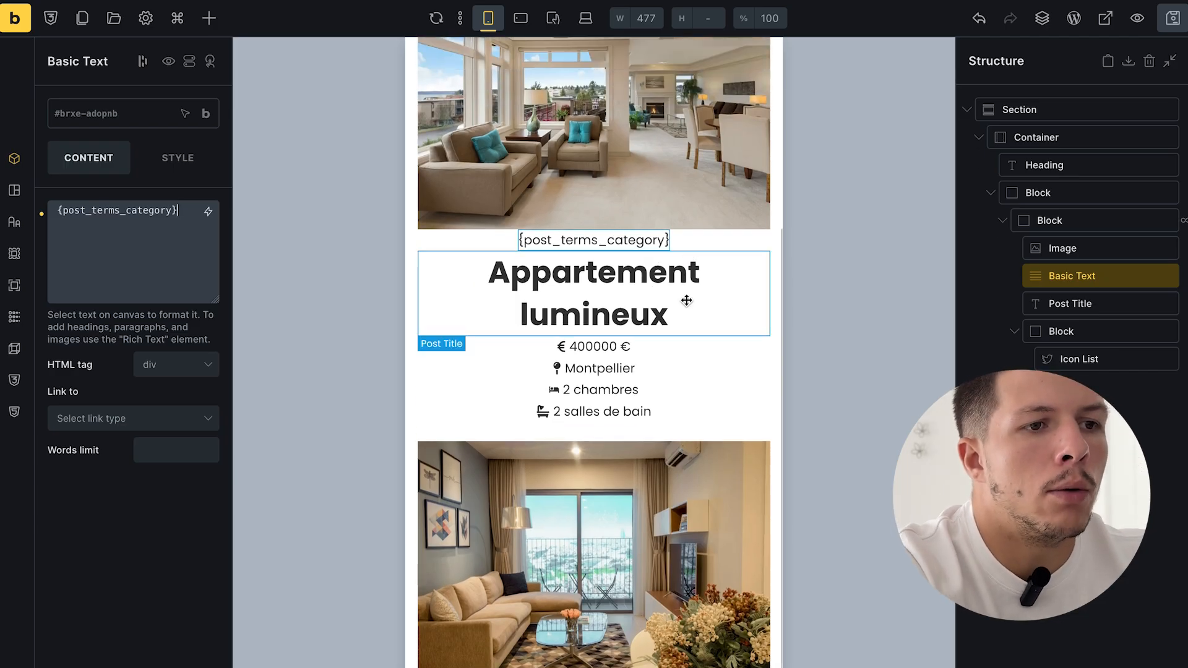
pyautogui.scroll(1, 684, 304)
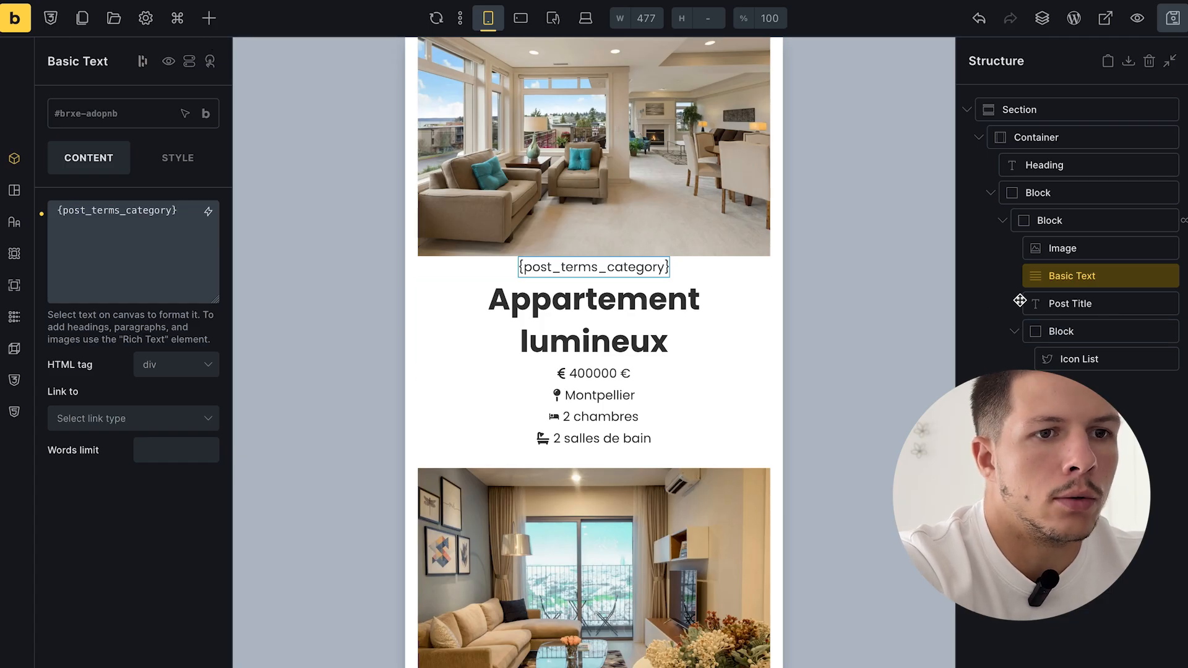
pyautogui.click(1029, 250)
pyautogui.doubleClick(1052, 275)
pyautogui.click(179, 157)
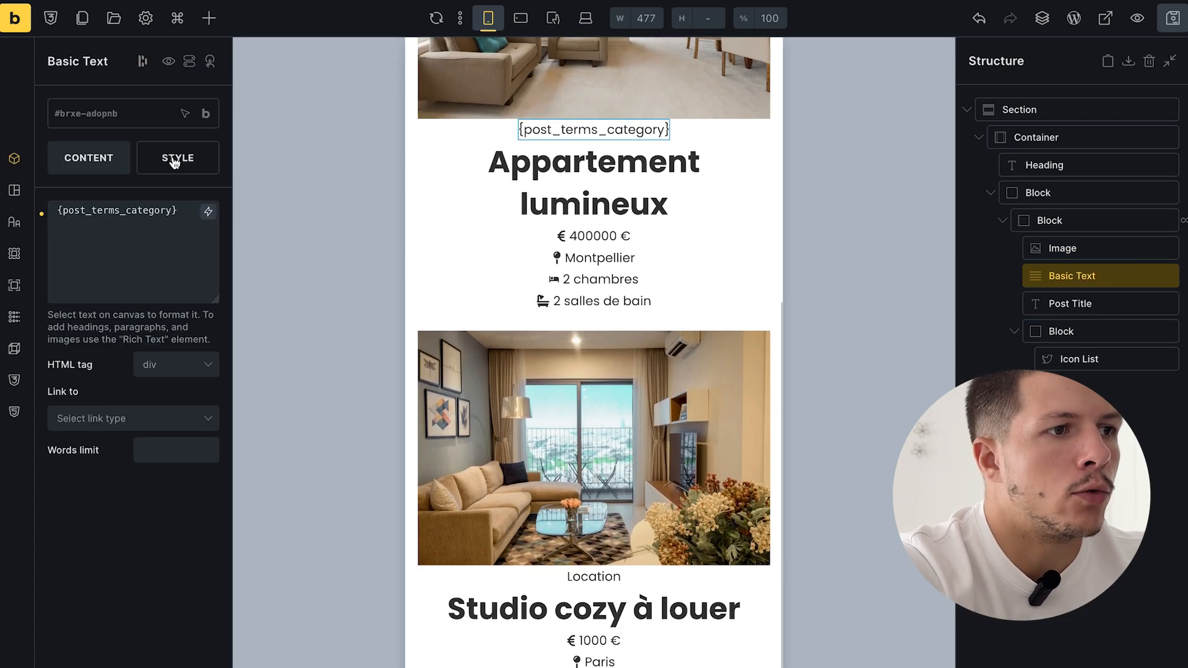
pyautogui.click(122, 309)
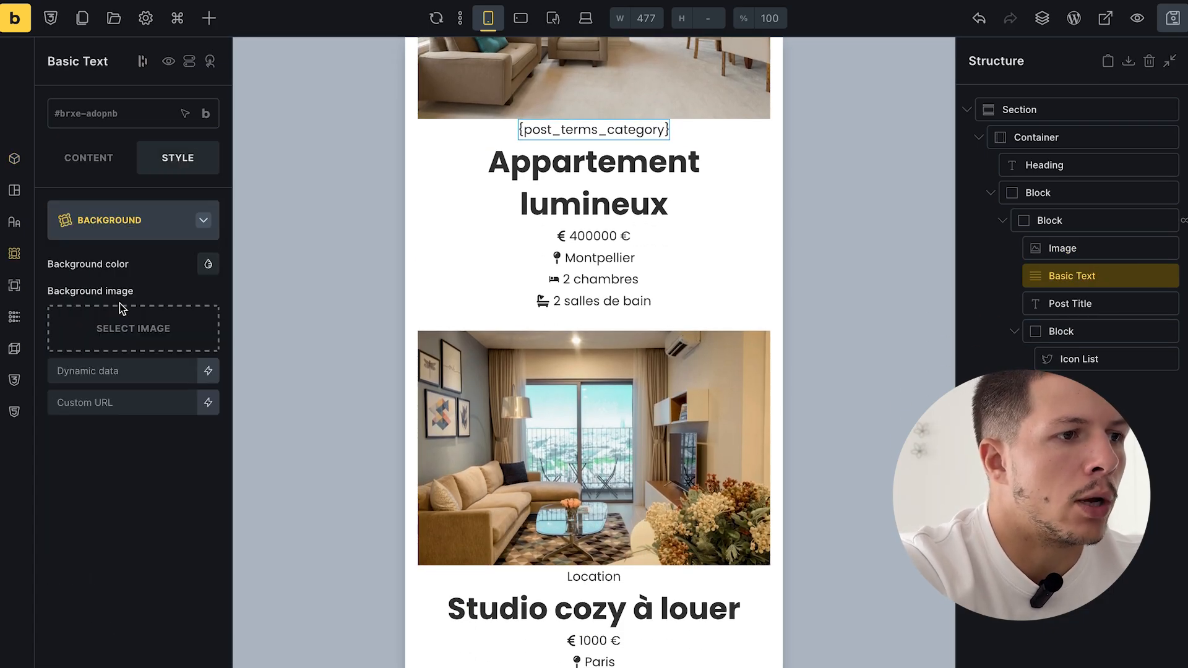
pyautogui.click(205, 273)
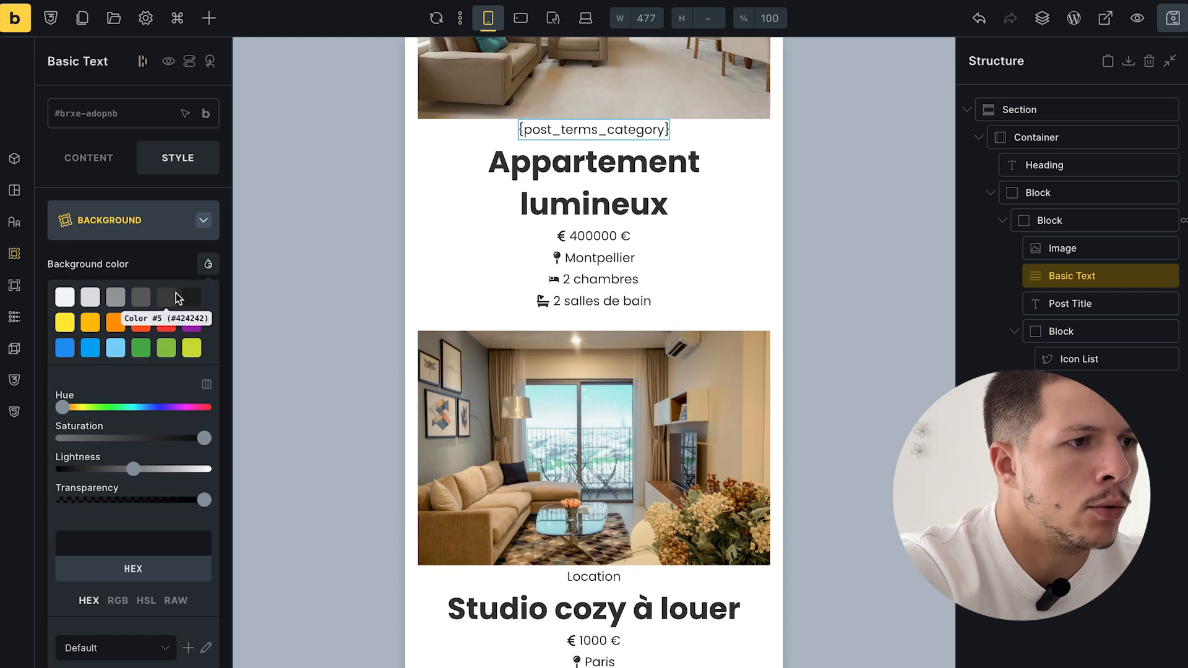
pyautogui.click(142, 297)
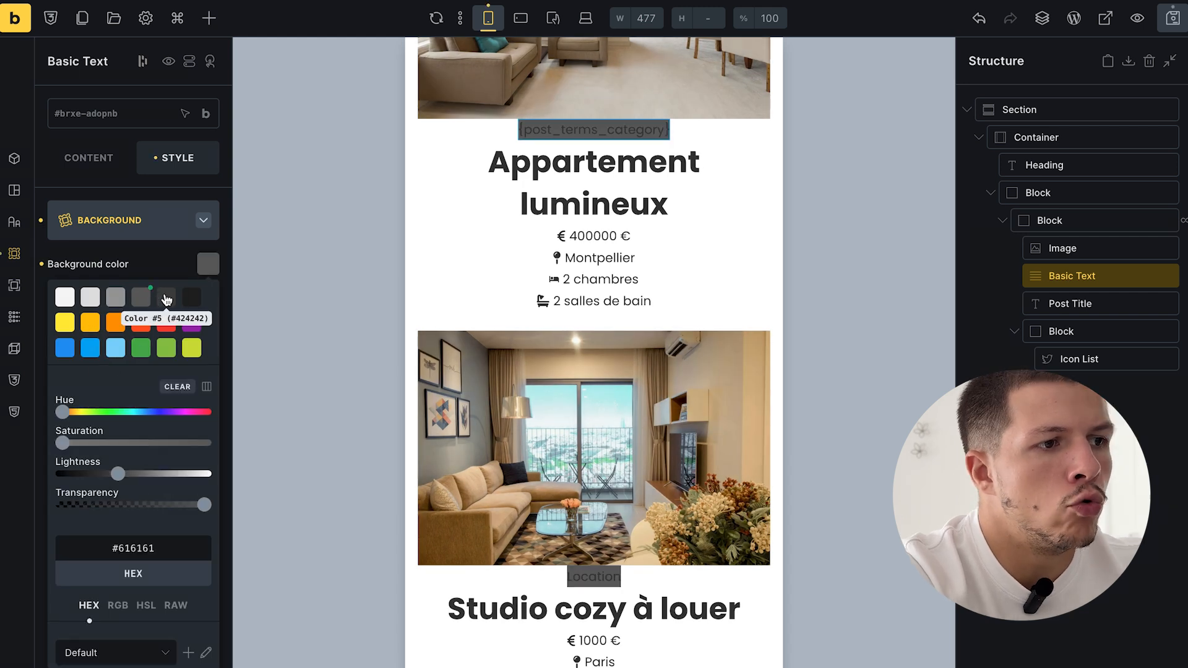
pyautogui.click(110, 354)
pyautogui.click(91, 351)
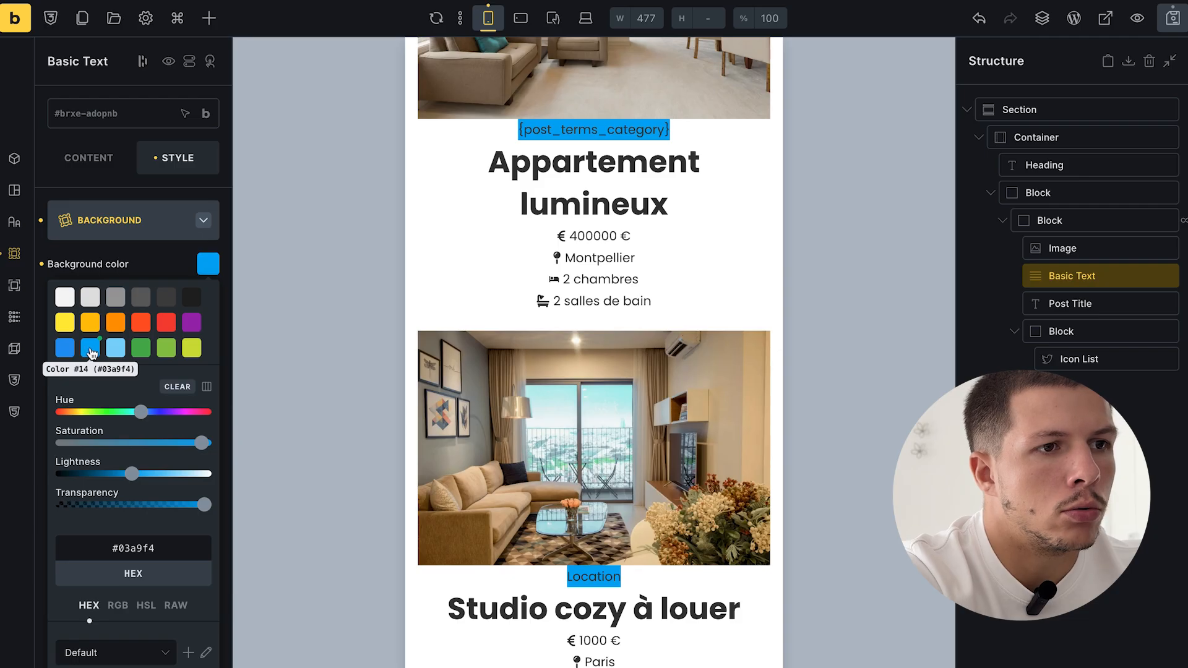
pyautogui.click(142, 222)
# - Set the category label's typography colour to #ffffff
pyautogui.click(133, 265)
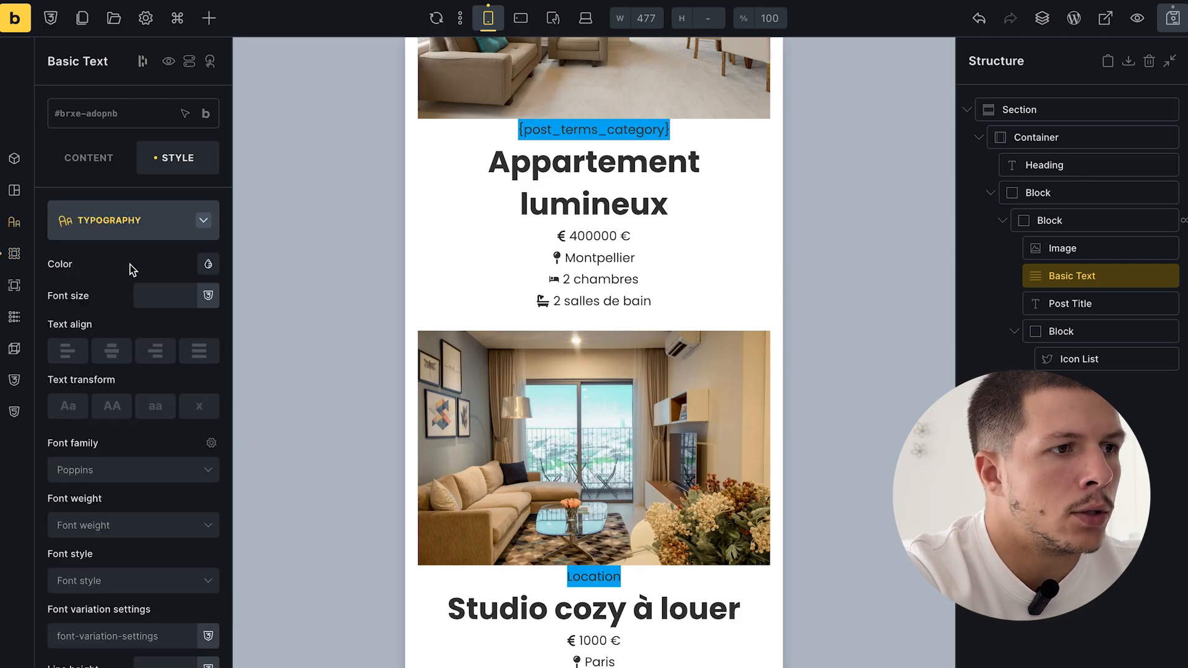
pyautogui.click(206, 271)
pyautogui.click(58, 300)
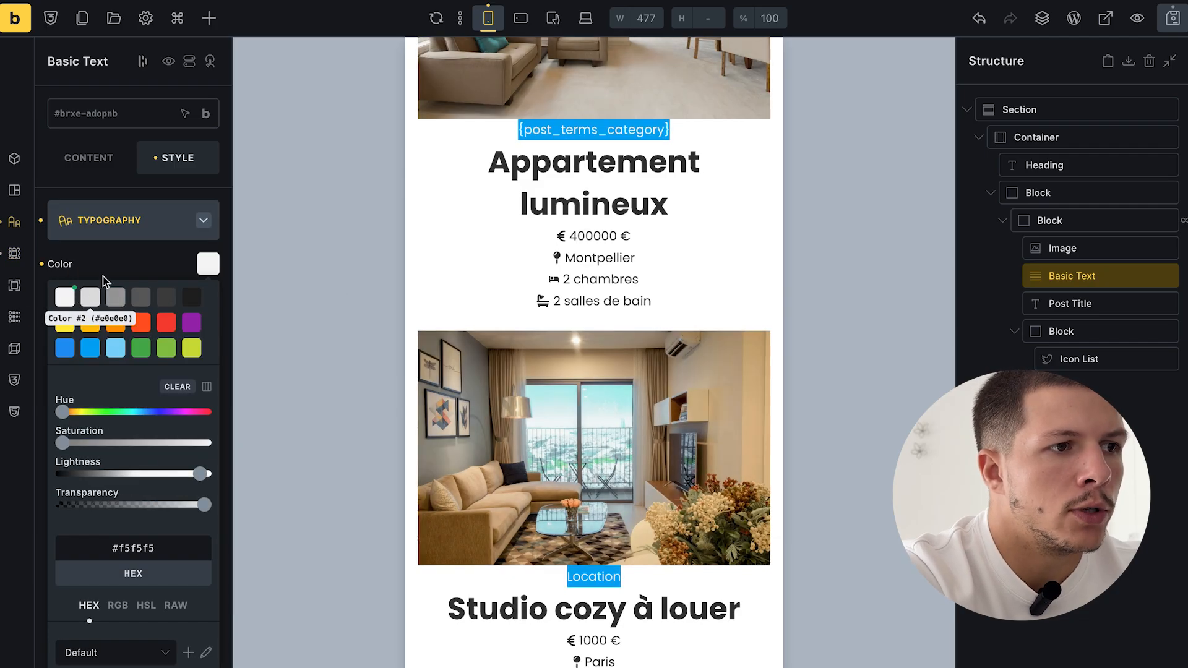
pyautogui.click(180, 252)
pyautogui.click(197, 265)
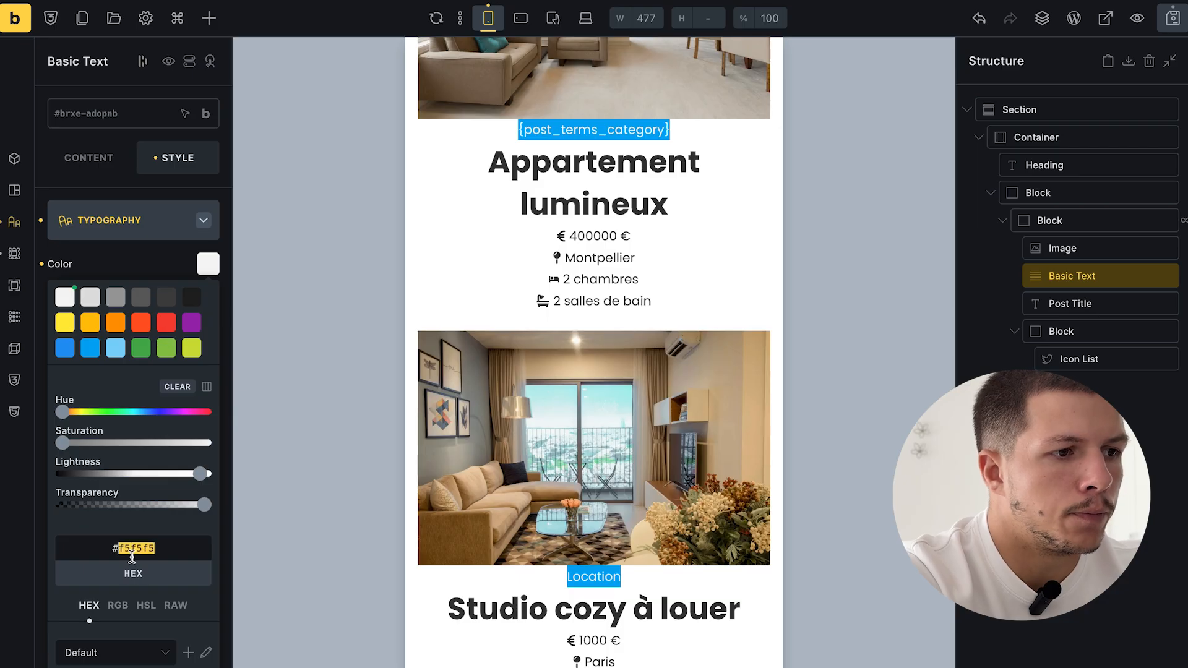
pyautogui.write('ffffff')
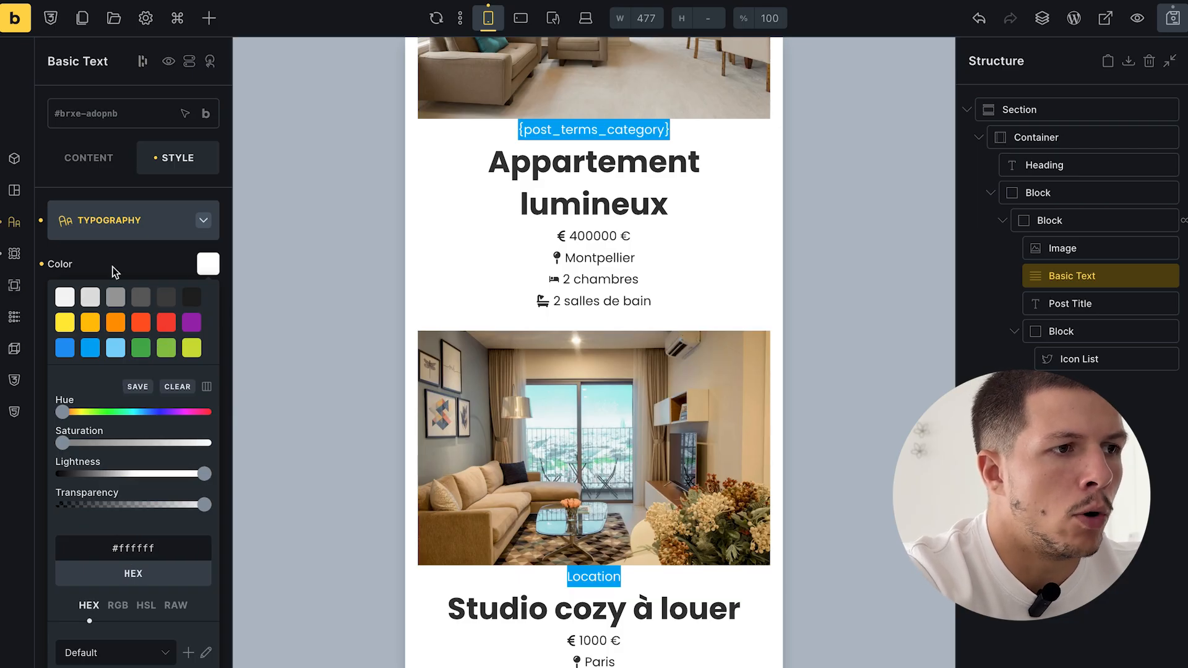
pyautogui.click(124, 221)
pyautogui.click(180, 234)
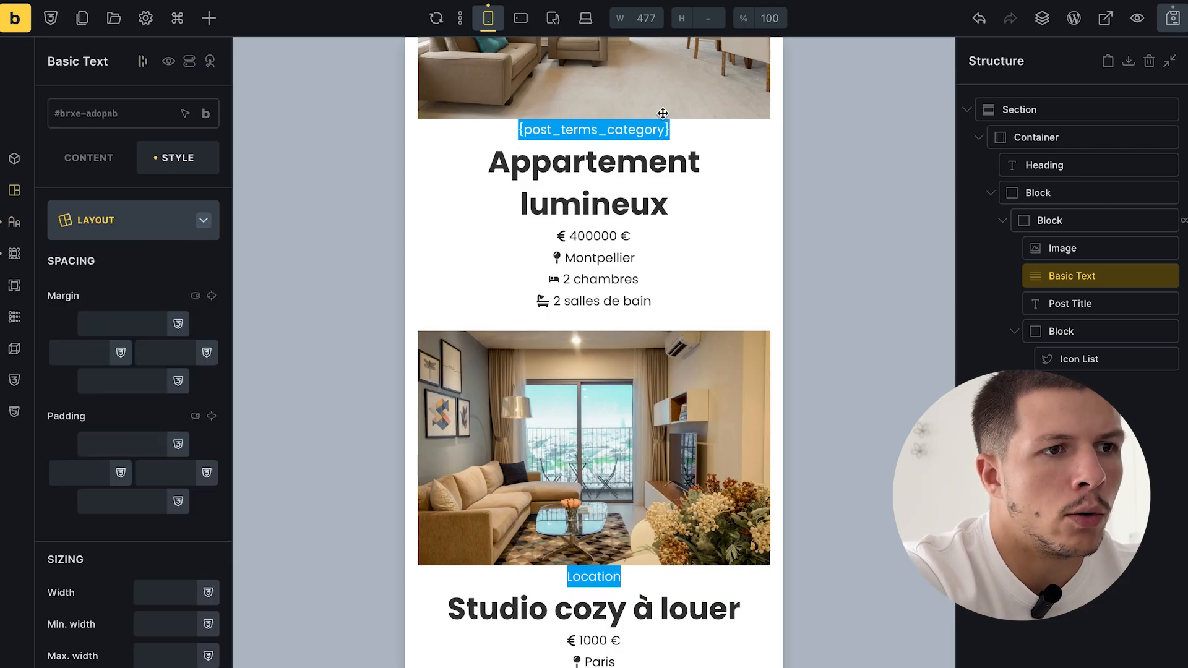
# - Give the category badge 8 px padding with 16 px left/right and a 24 px top margin
pyautogui.click(124, 443)
pyautogui.write('8')
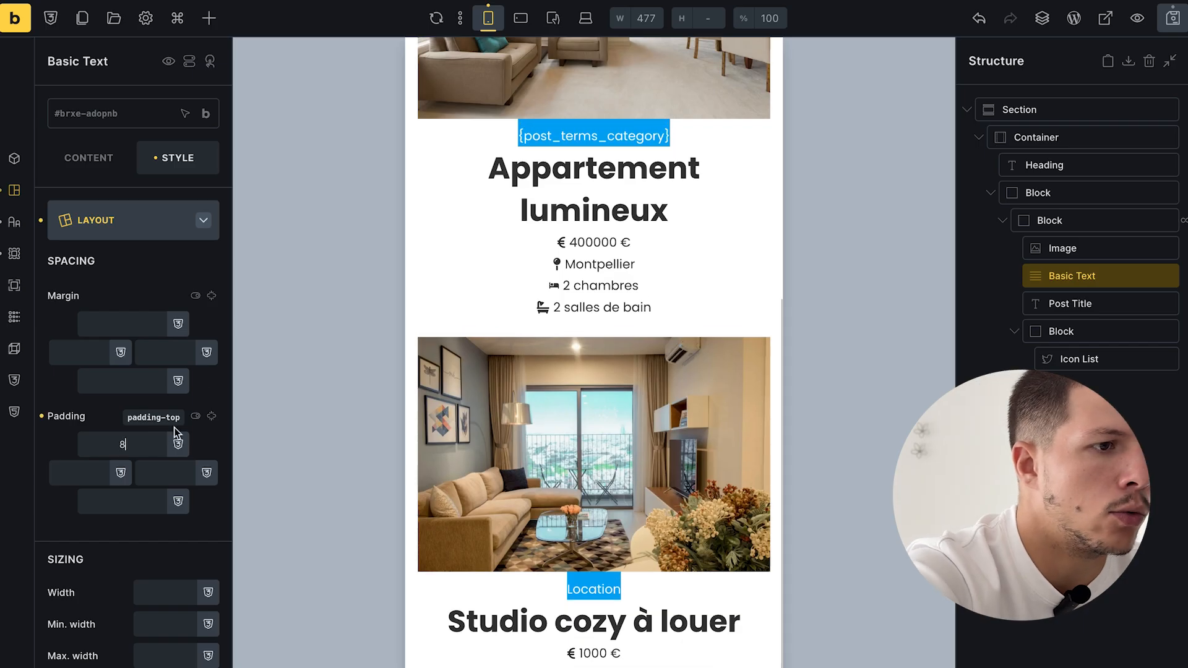
pyautogui.click(211, 416)
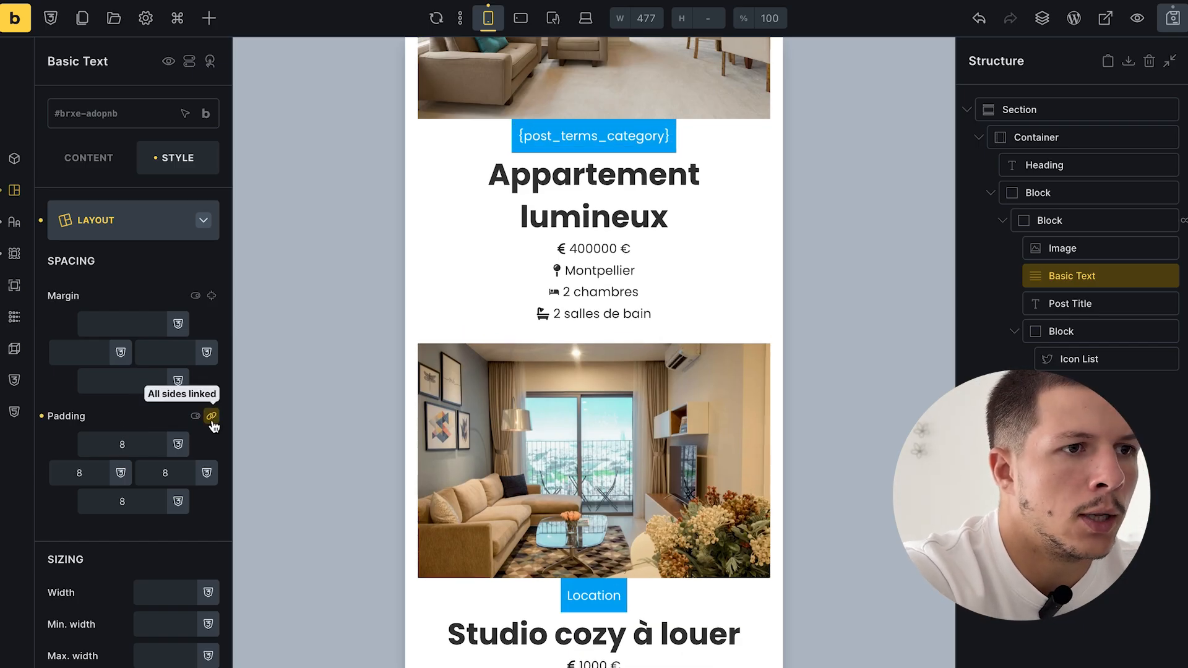
pyautogui.doubleClick(80, 477)
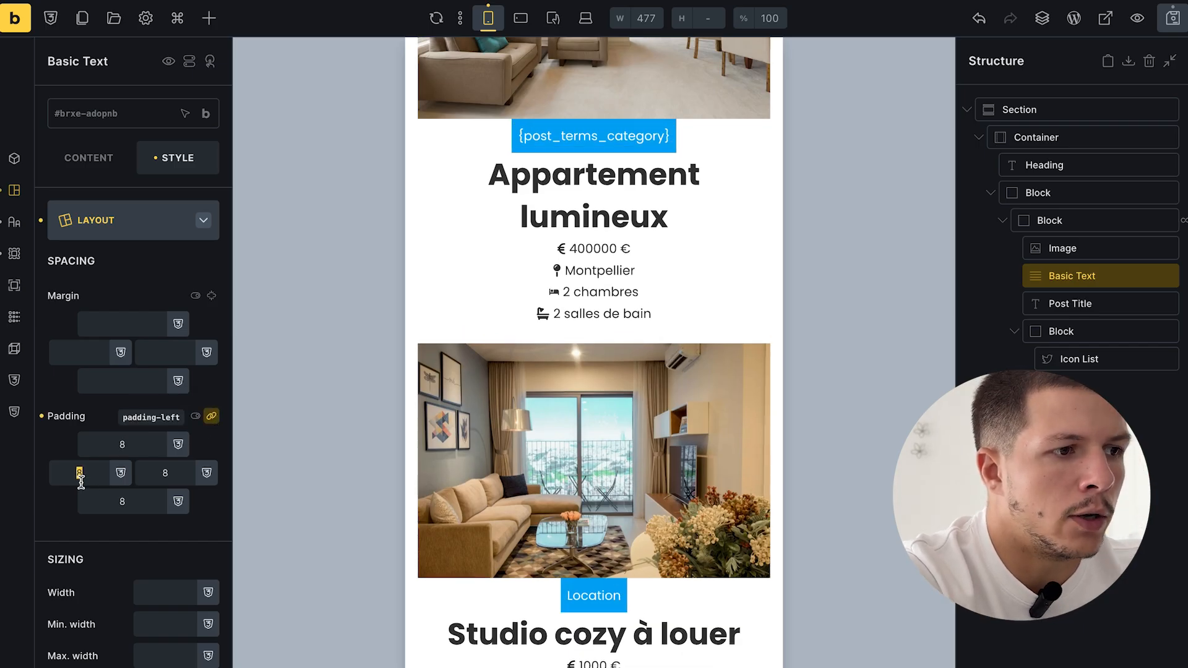
pyautogui.click(212, 416)
pyautogui.write('16')
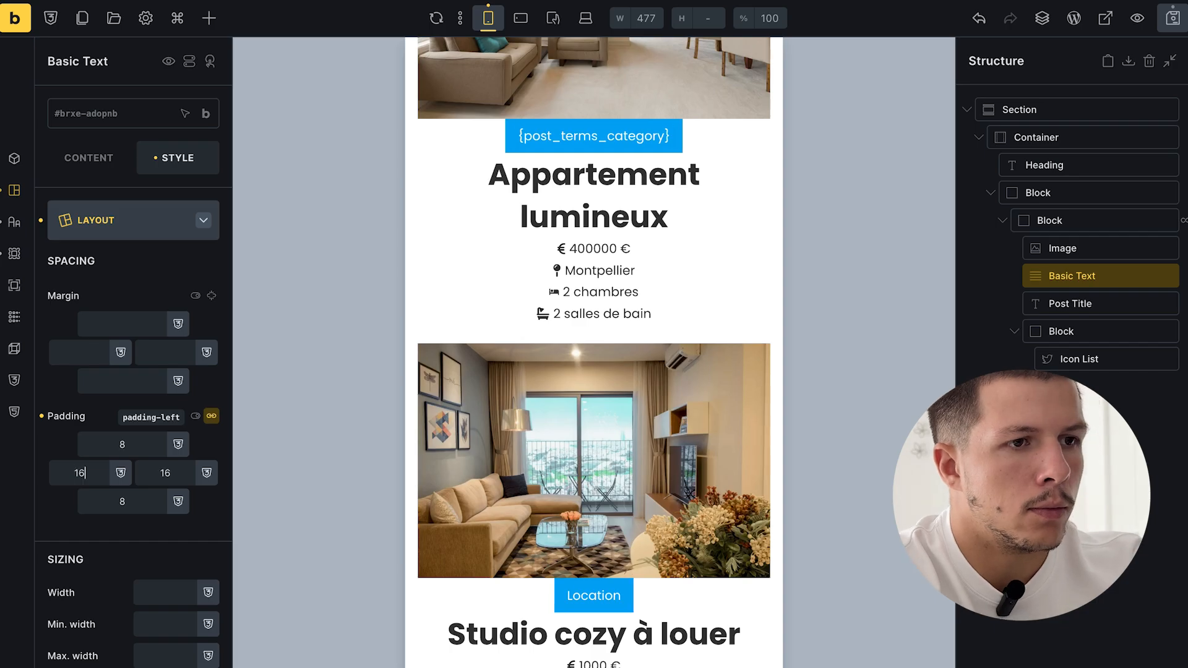
pyautogui.click(128, 218)
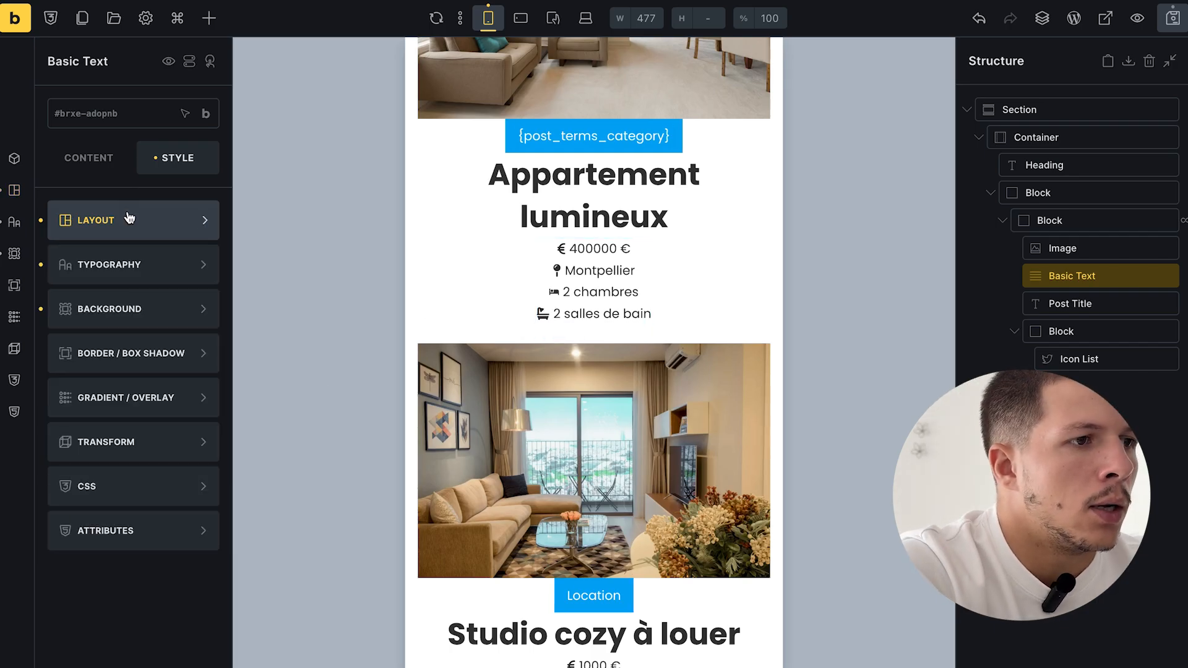
pyautogui.click(129, 217)
pyautogui.click(149, 321)
pyautogui.write('2')
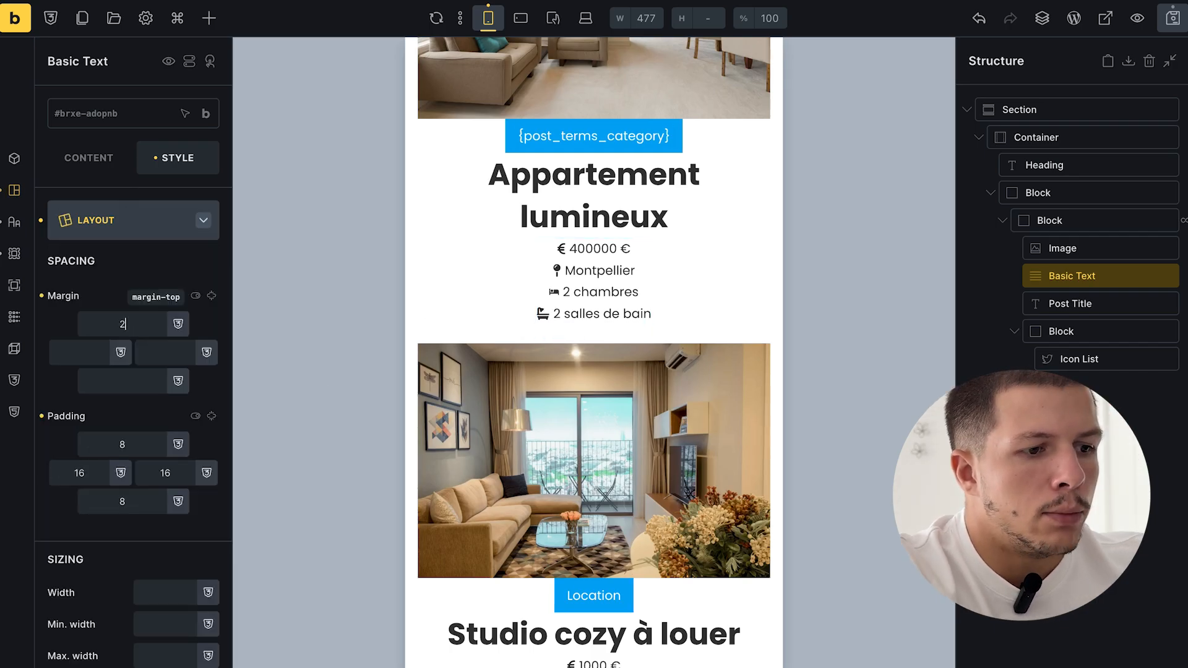
pyautogui.write('4')
pyautogui.scroll(3, 706, 237)
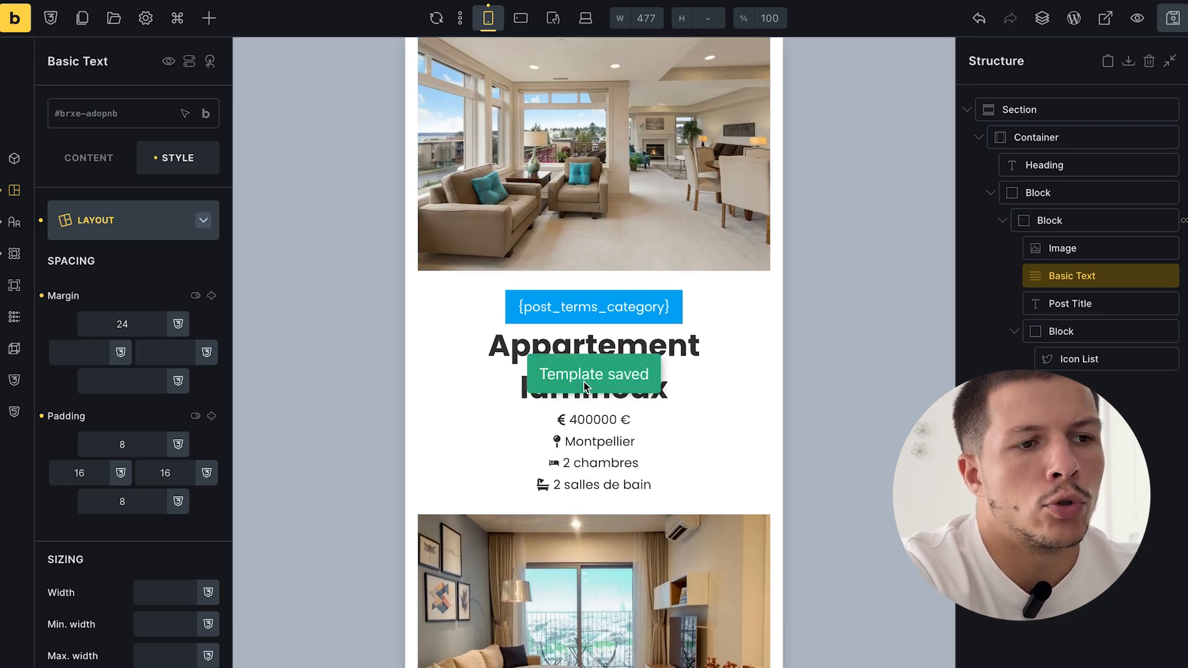
pyautogui.click(156, 230)
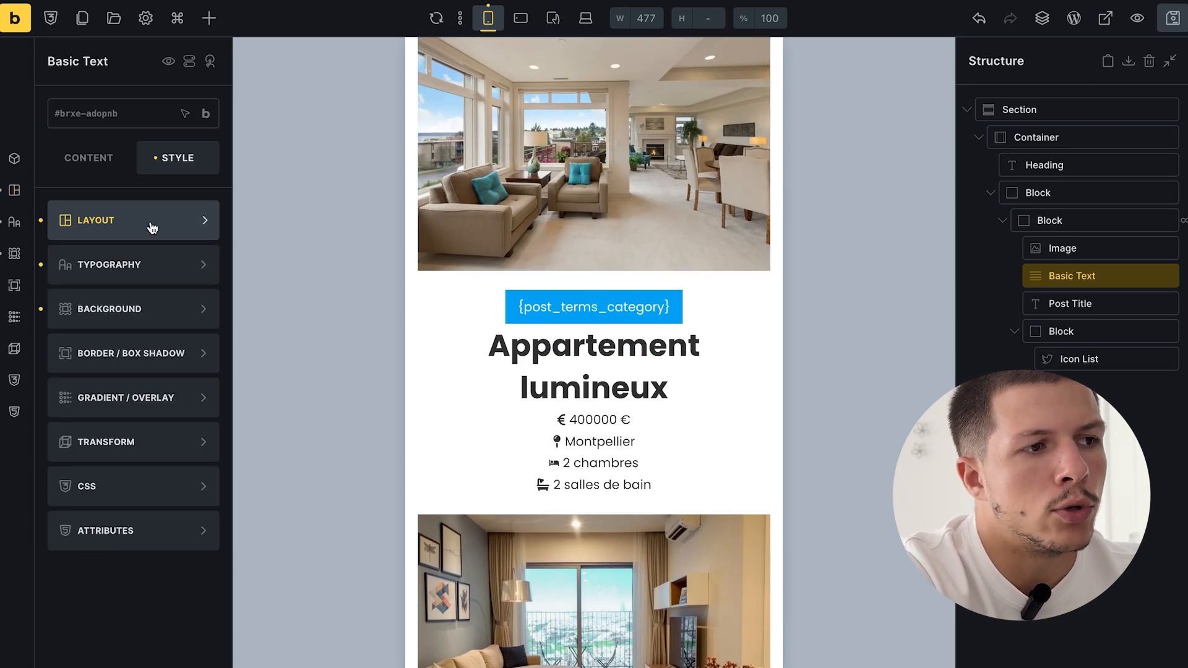
# - Round all four corners of the badge to an 8 px radius
pyautogui.click(161, 350)
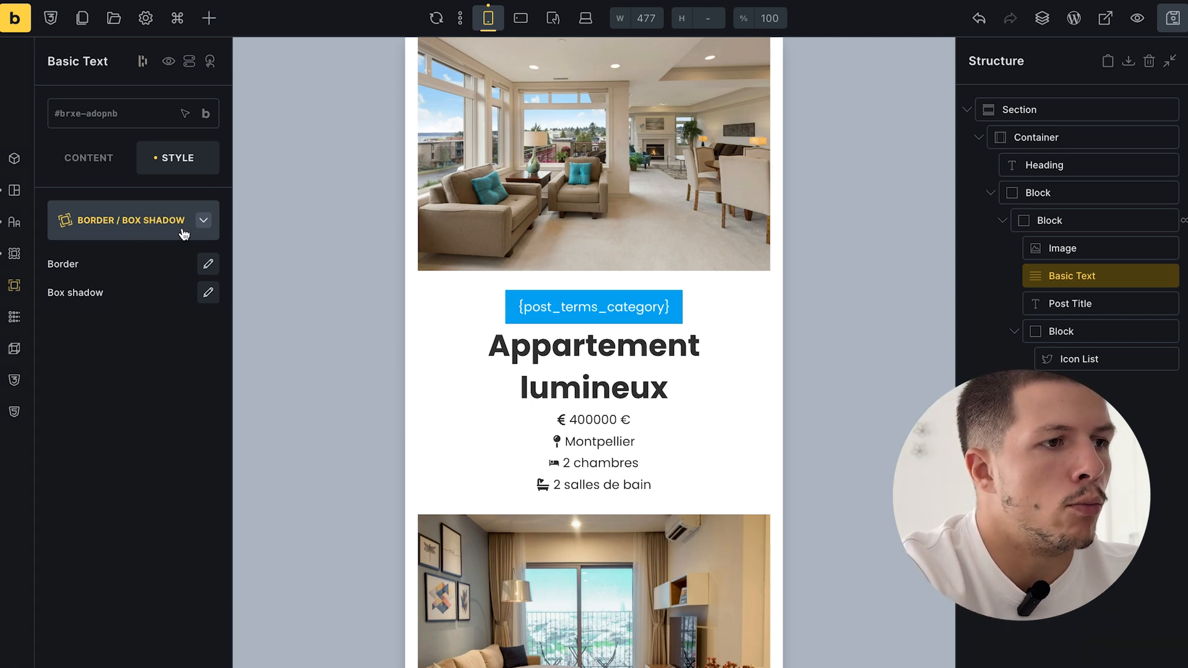
pyautogui.click(208, 263)
pyautogui.click(89, 524)
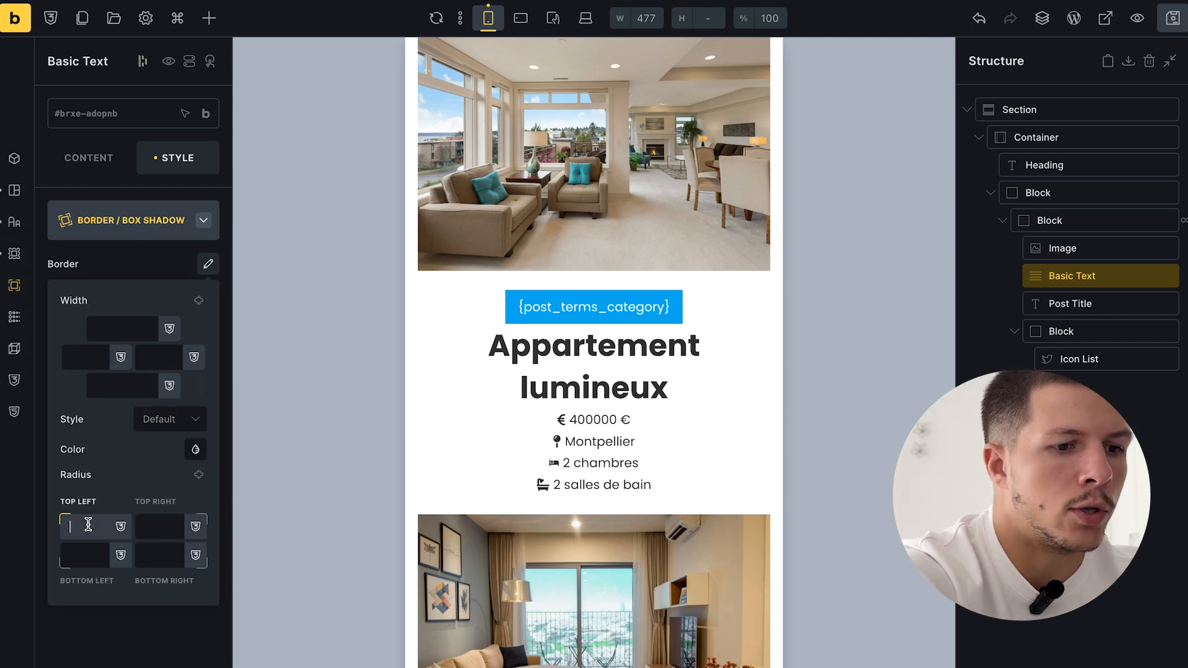
pyautogui.click(198, 474)
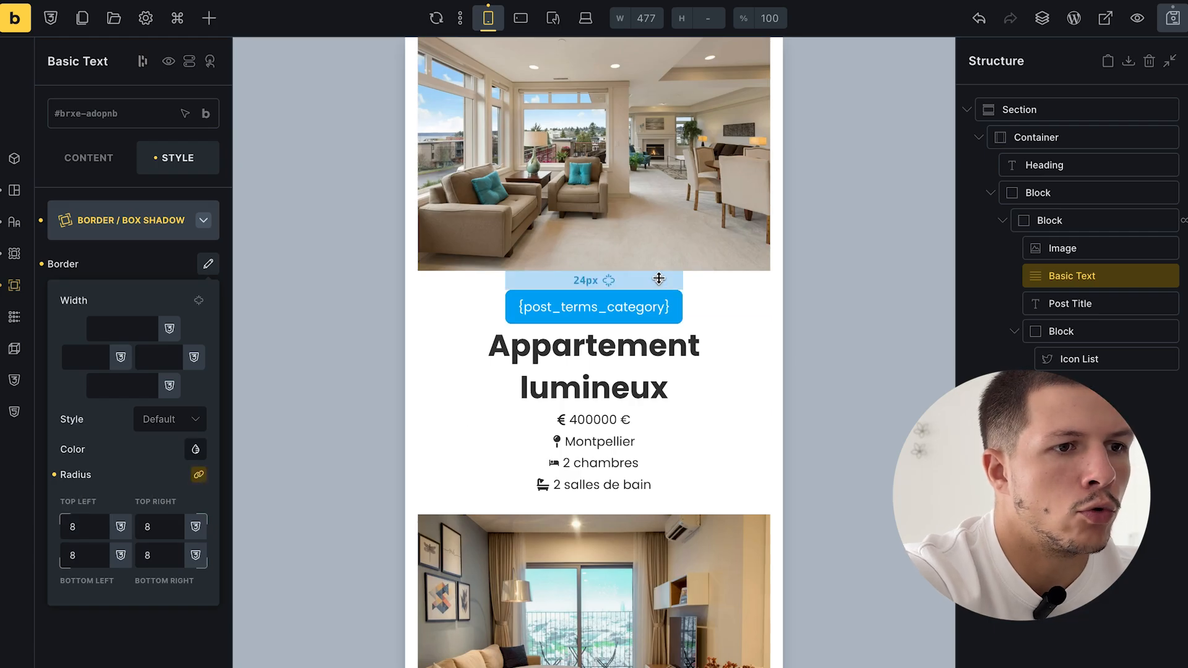
# - Save the template and review the rounded badges on the live archive preview
pyautogui.click(1173, 18)
pyautogui.click(77, 491)
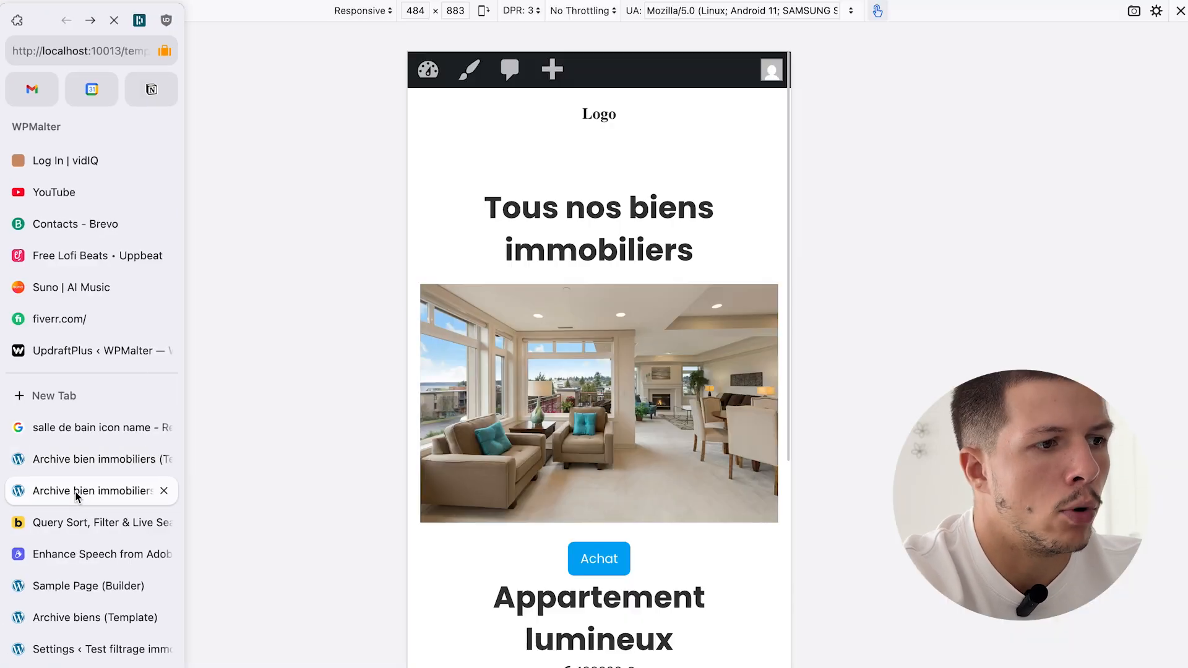
pyautogui.scroll(-3, 638, 354)
pyautogui.scroll(-3, 610, 297)
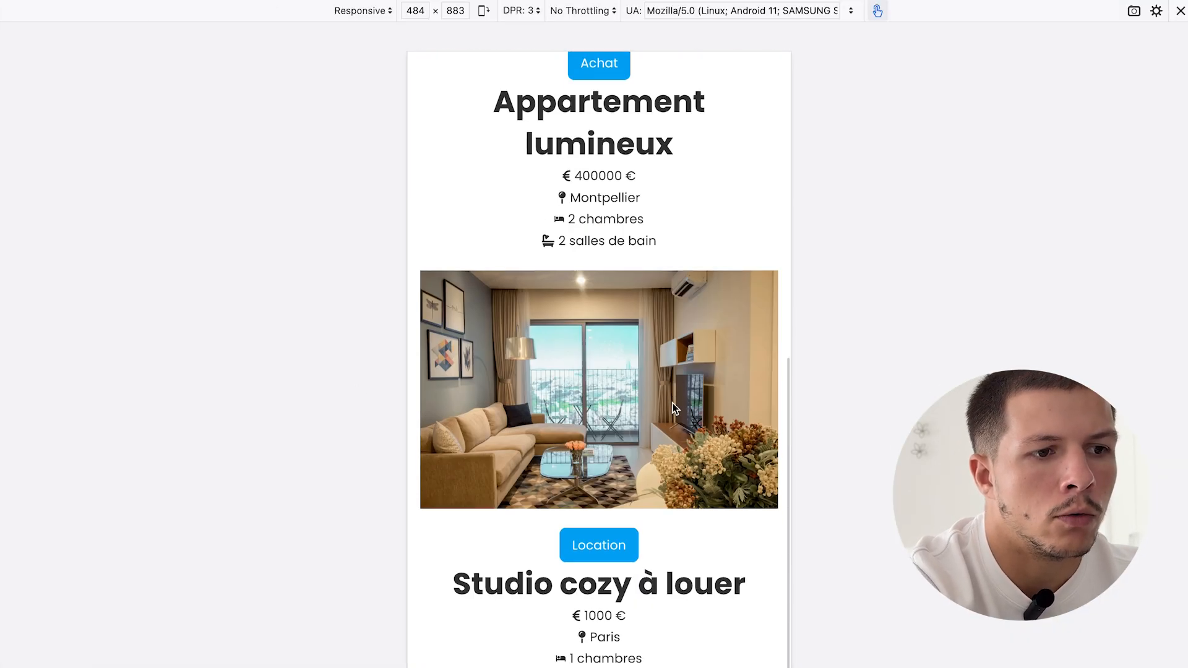
pyautogui.scroll(8, 659, 513)
pyautogui.scroll(-8, 659, 513)
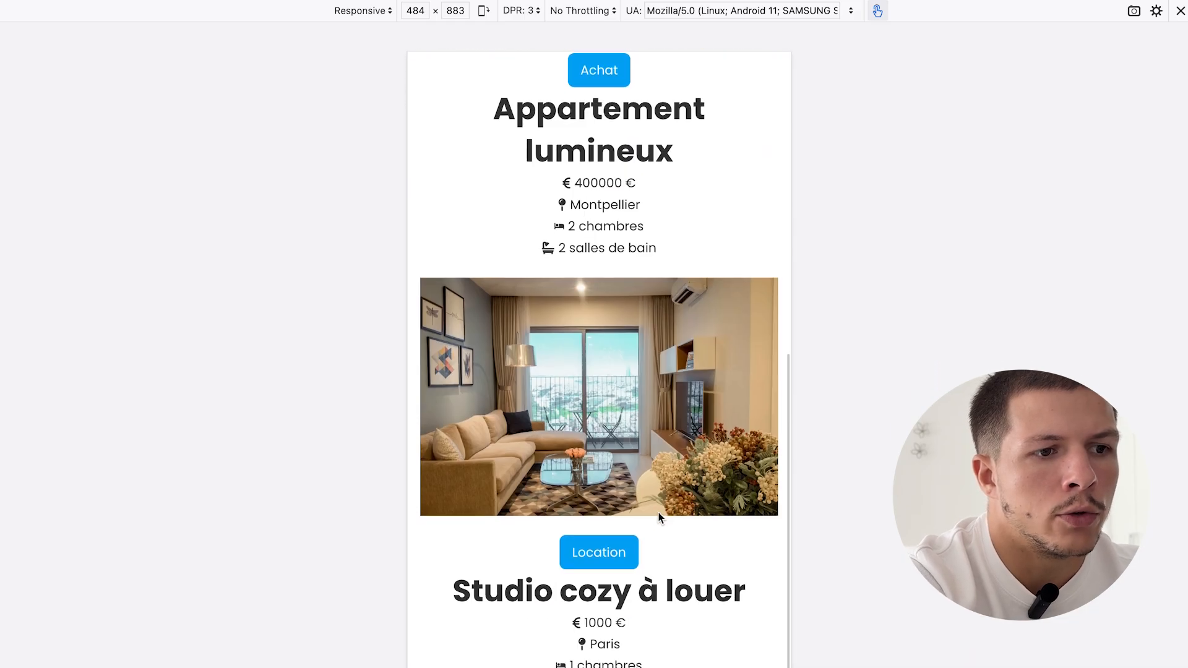
pyautogui.scroll(8, 658, 512)
pyautogui.click(81, 458)
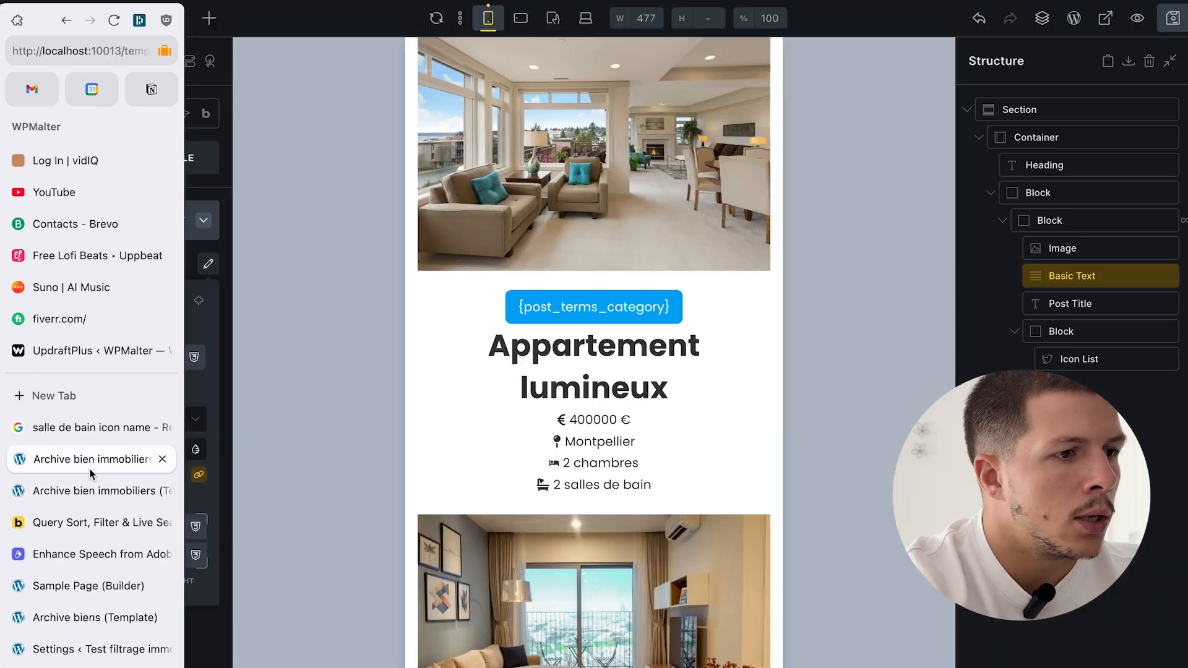
# - Select the outer card Block, collapse the inner Block, and bring up the element library
pyautogui.scroll(4, 621, 352)
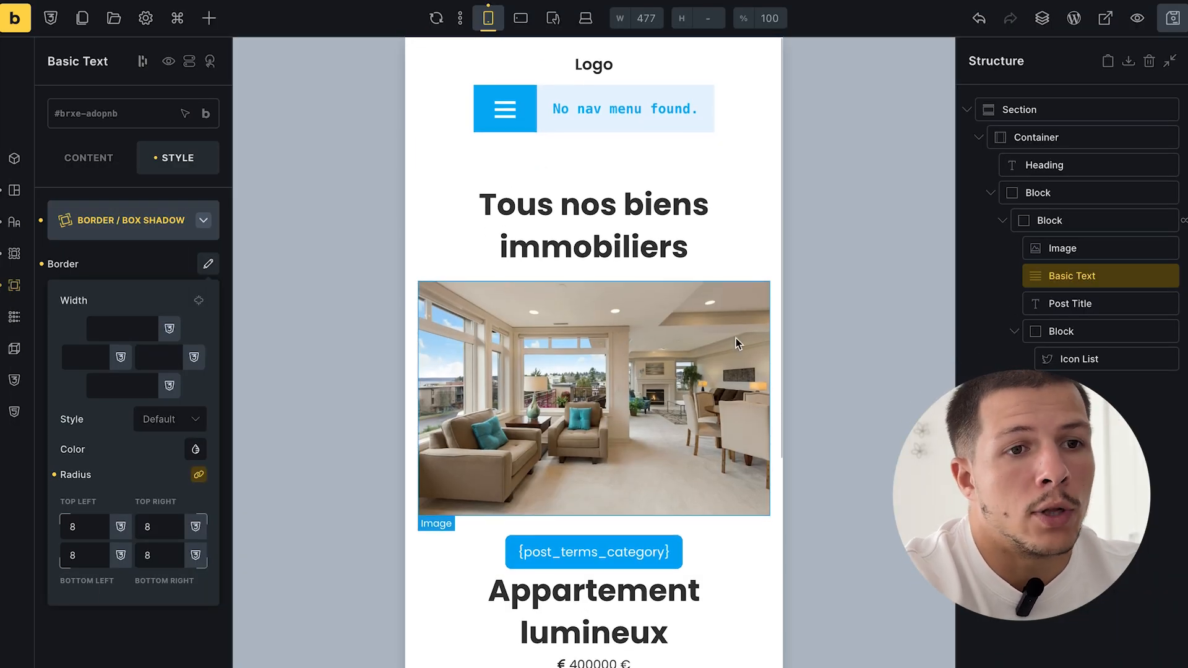
pyautogui.click(1022, 200)
pyautogui.click(1003, 220)
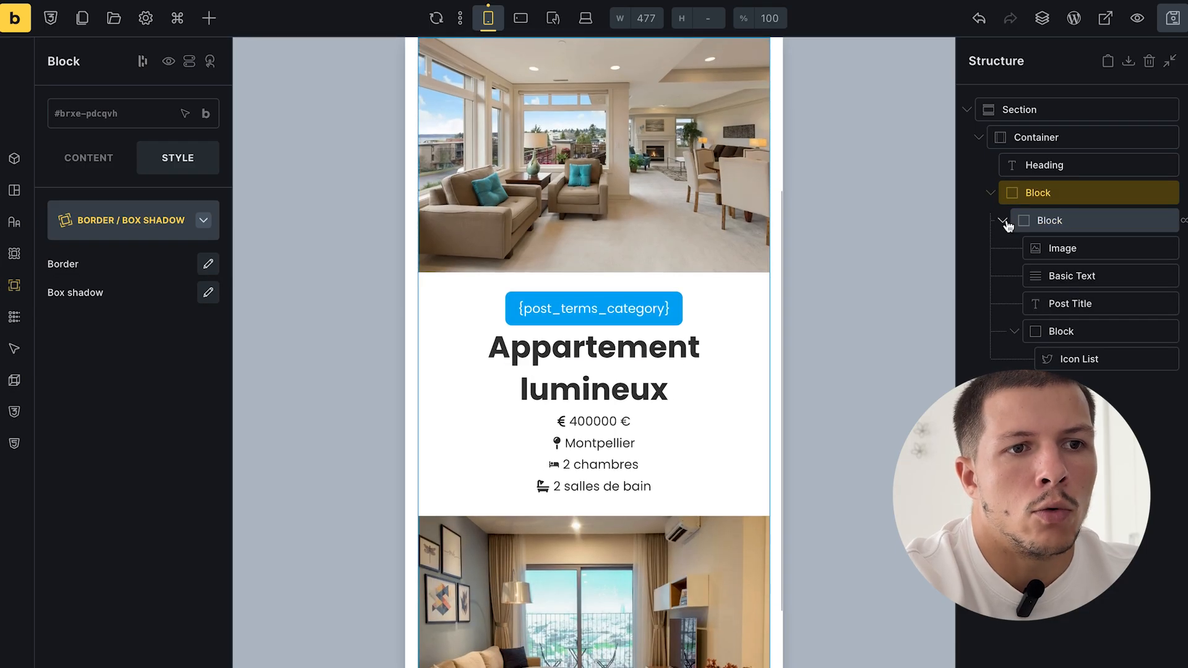
pyautogui.click(1156, 375)
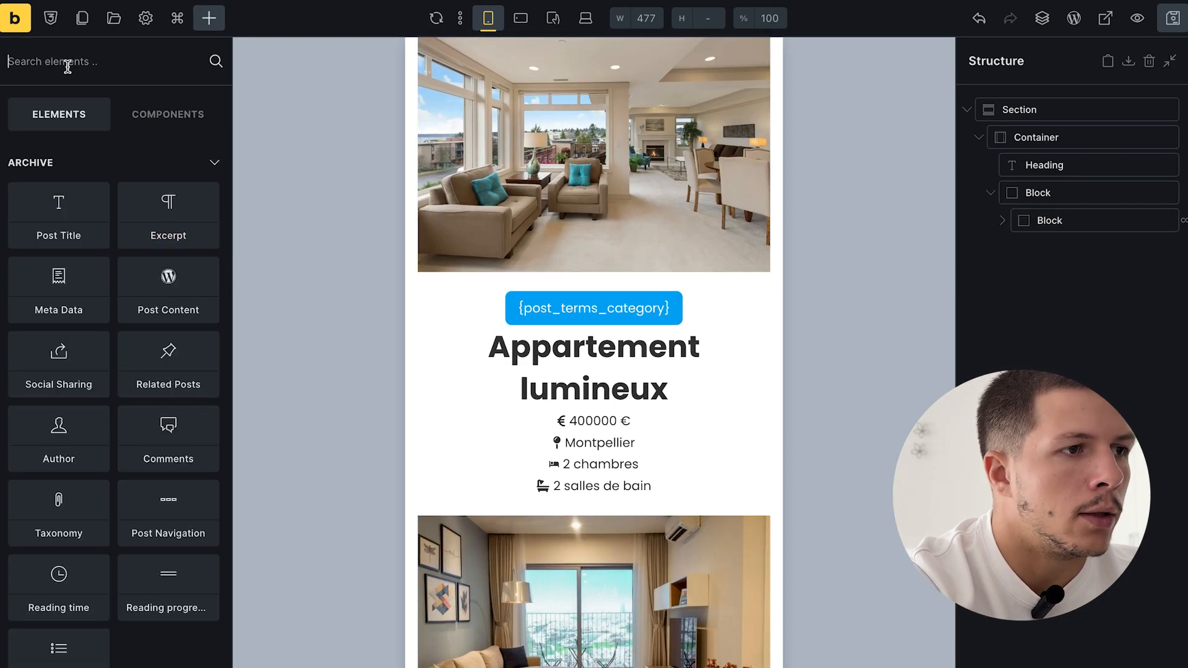
# - Add a Filter - Checkbox element between the heading and the card block
pyautogui.write('filt')
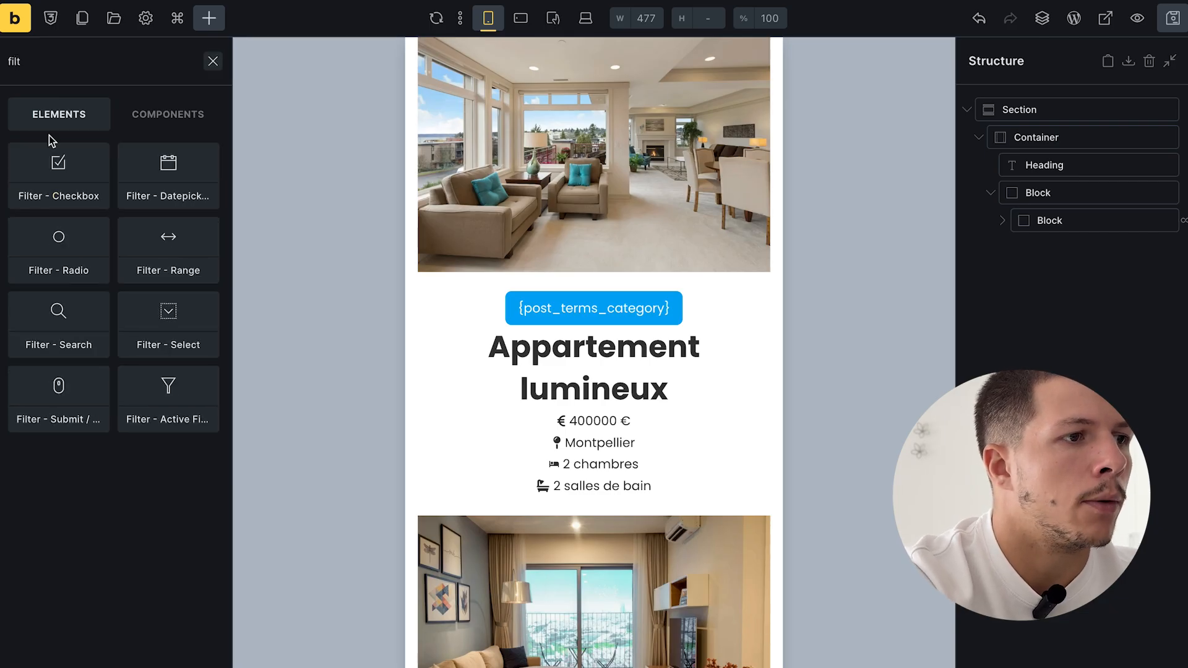
pyautogui.click(45, 184)
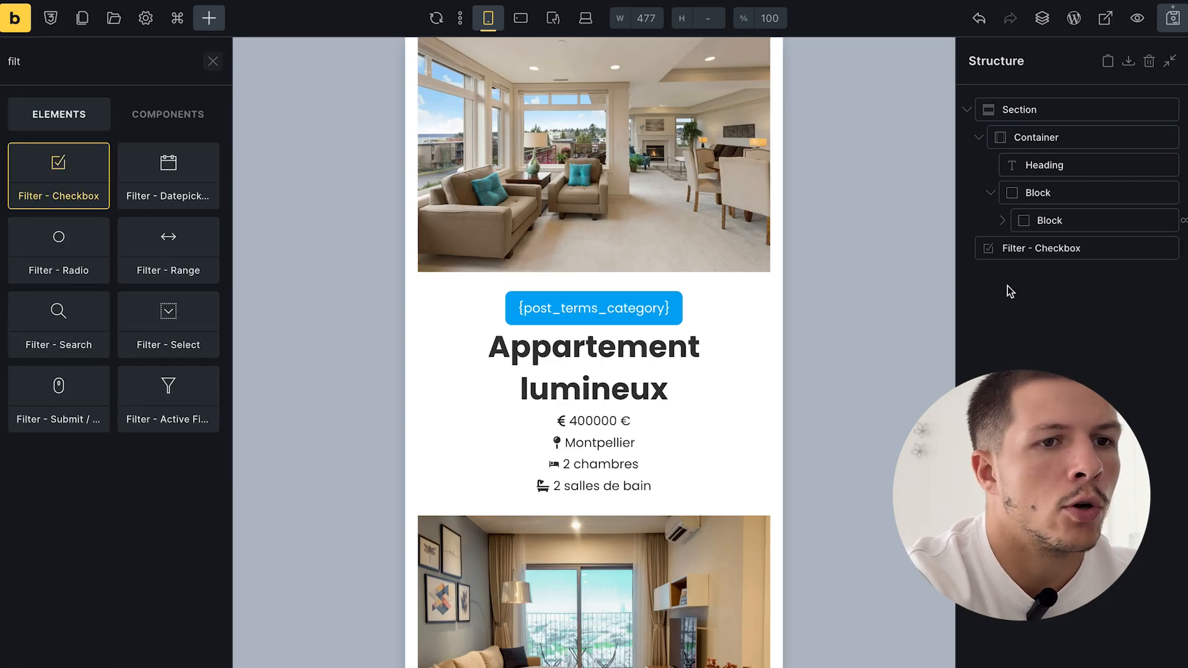
pyautogui.click(1063, 249)
pyautogui.moveTo(1046, 251); pyautogui.dragTo(1052, 185)
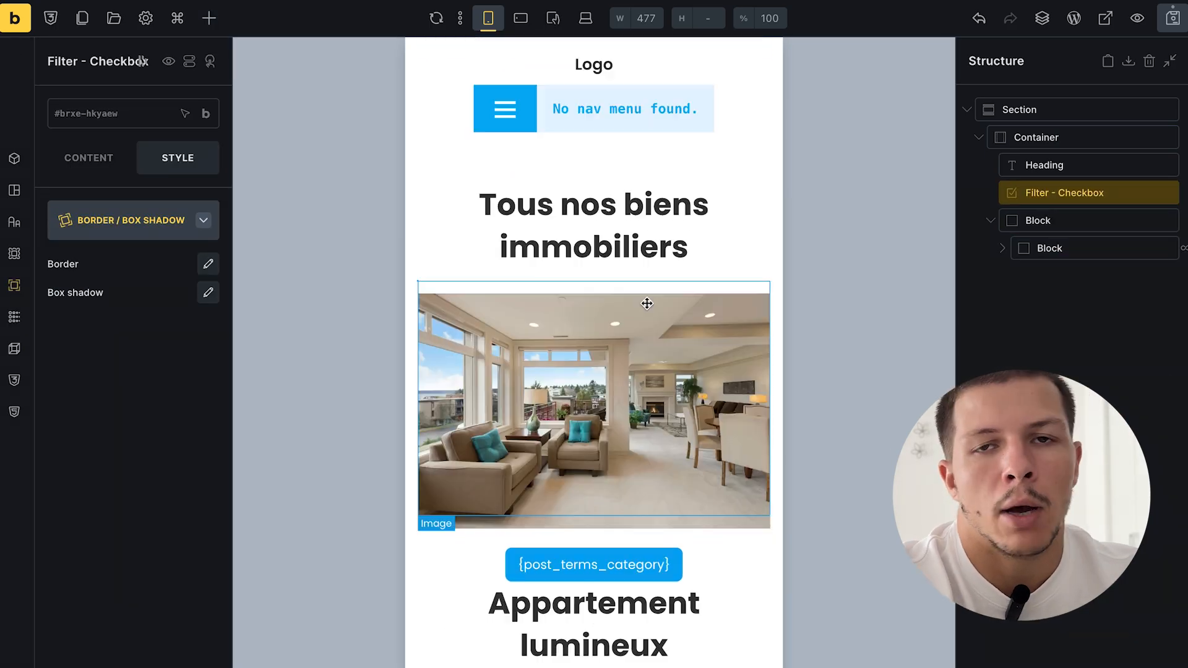
pyautogui.doubleClick(1043, 193)
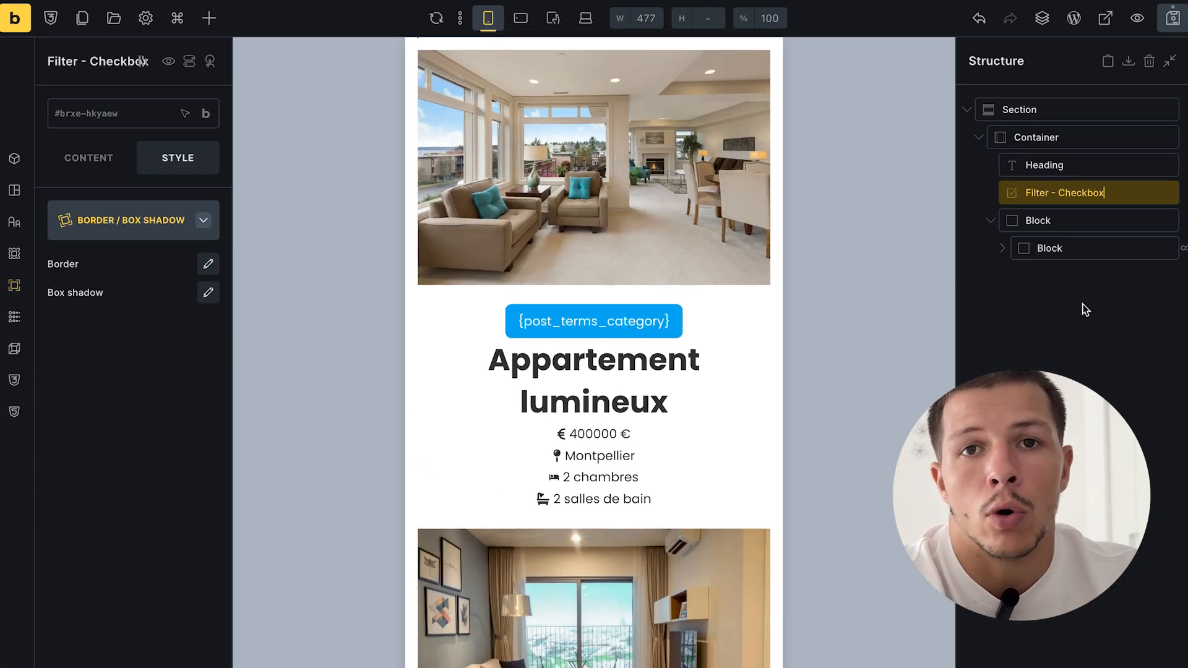
pyautogui.click(1083, 218)
pyautogui.click(1083, 193)
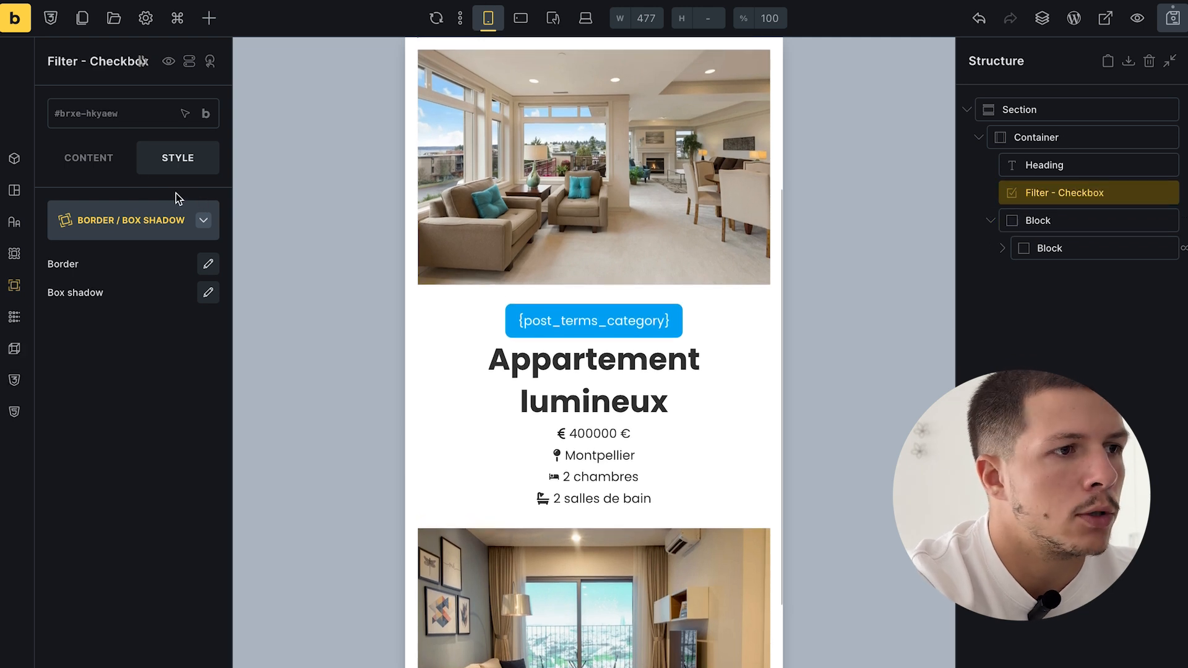
# - Target the Block query and source the checkbox options from the Categories (Post) taxonomy
pyautogui.click(102, 161)
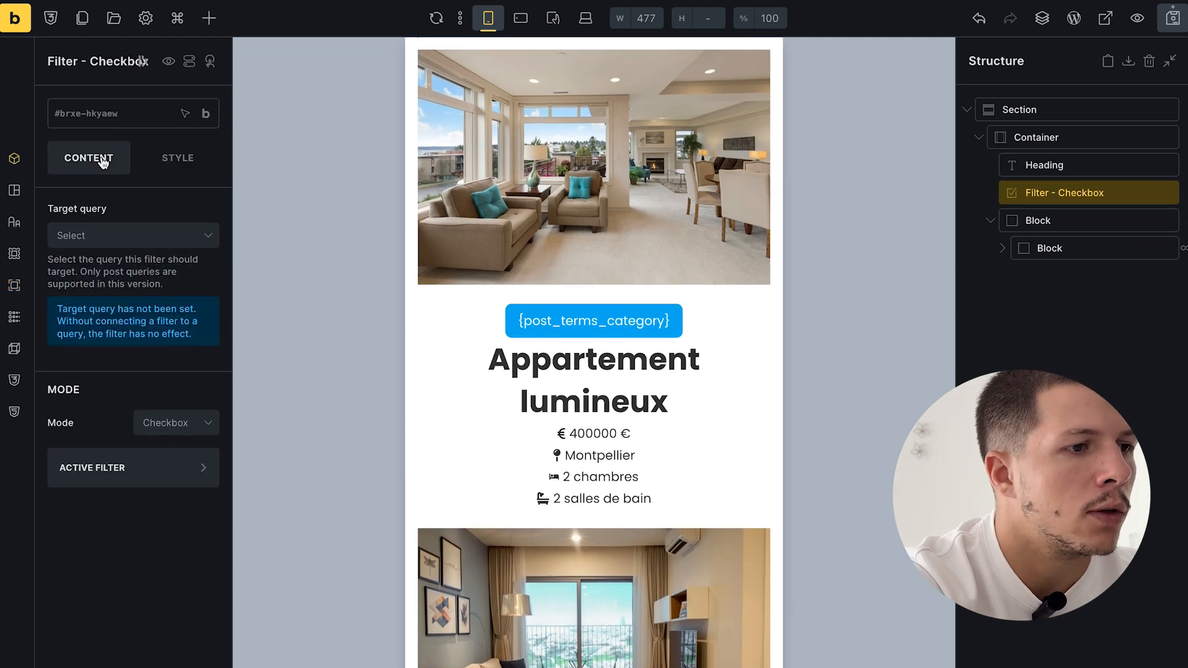
pyautogui.click(88, 235)
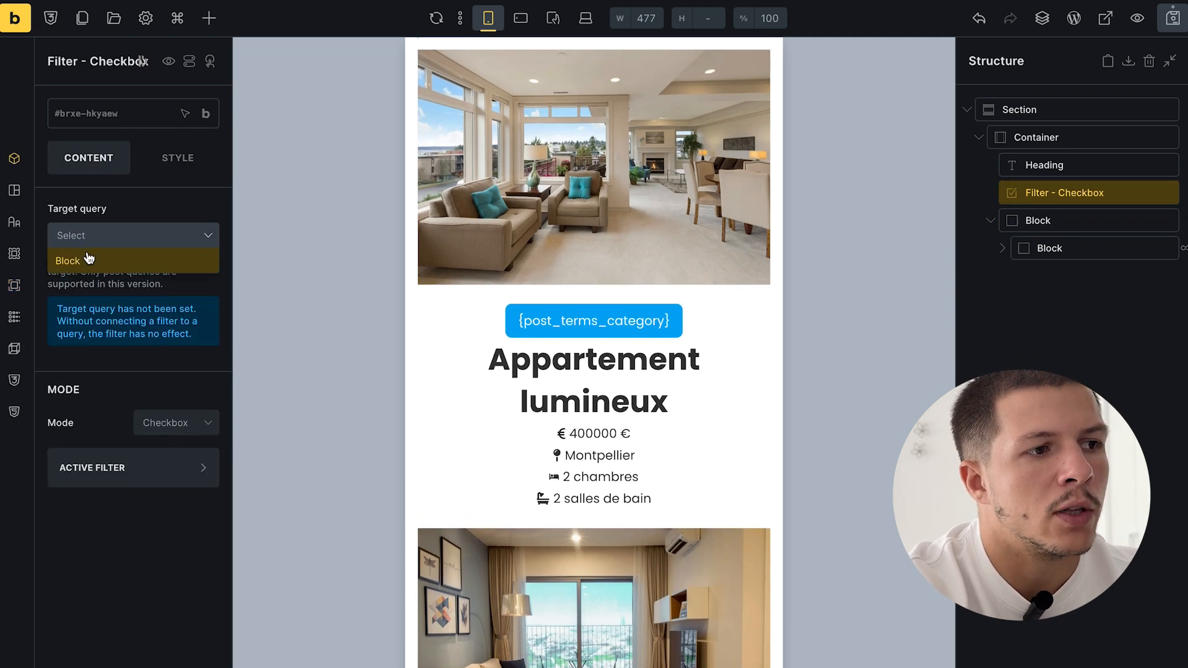
pyautogui.click(89, 259)
pyautogui.click(168, 399)
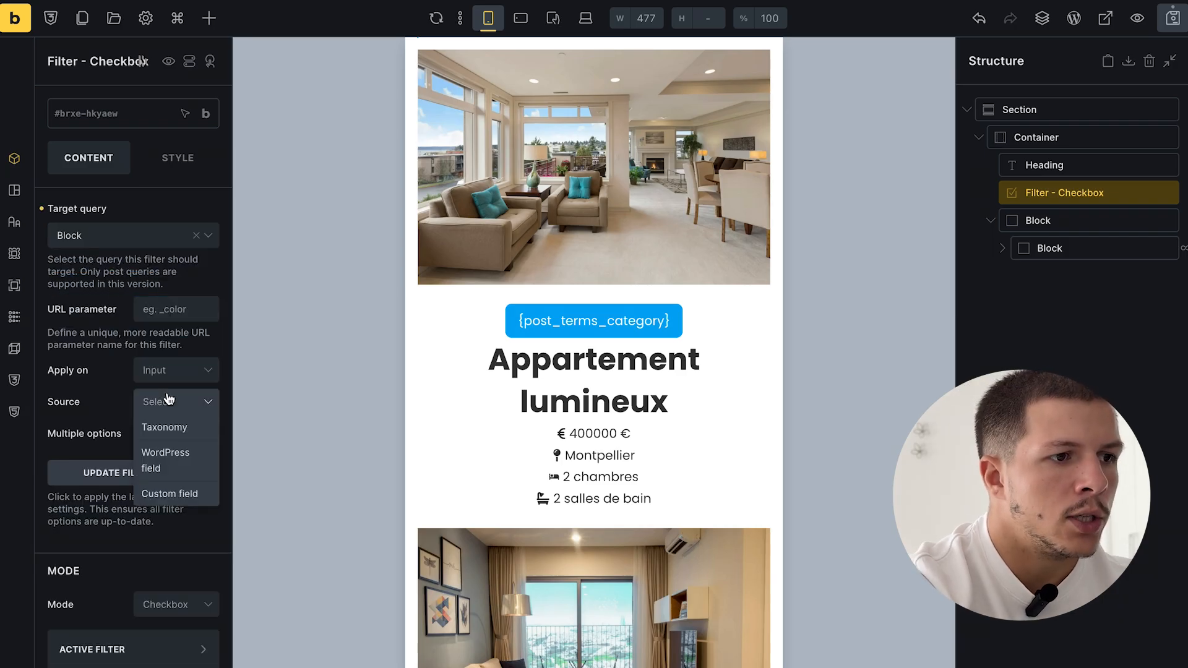
pyautogui.click(177, 436)
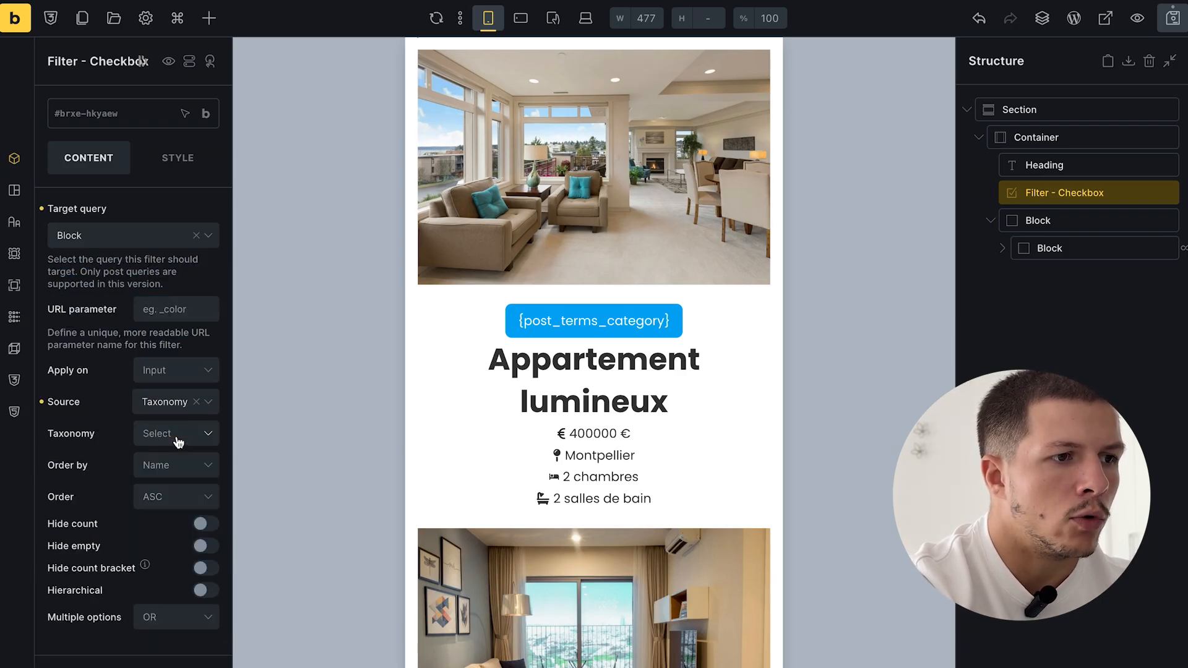
pyautogui.click(168, 441)
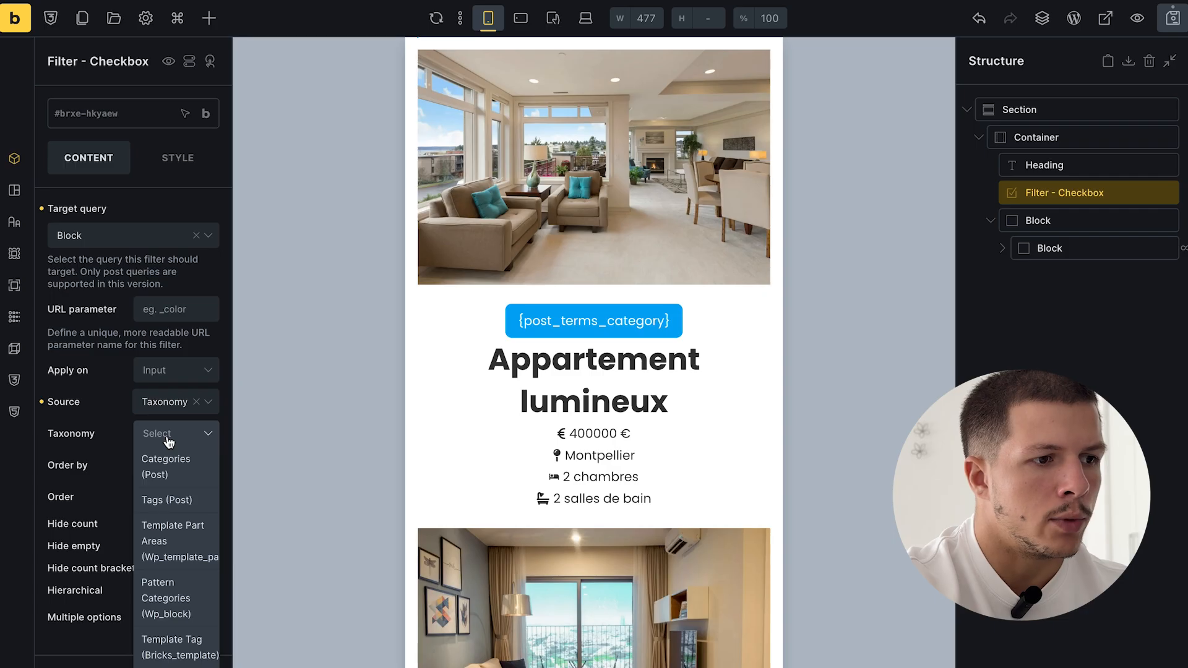
pyautogui.click(171, 458)
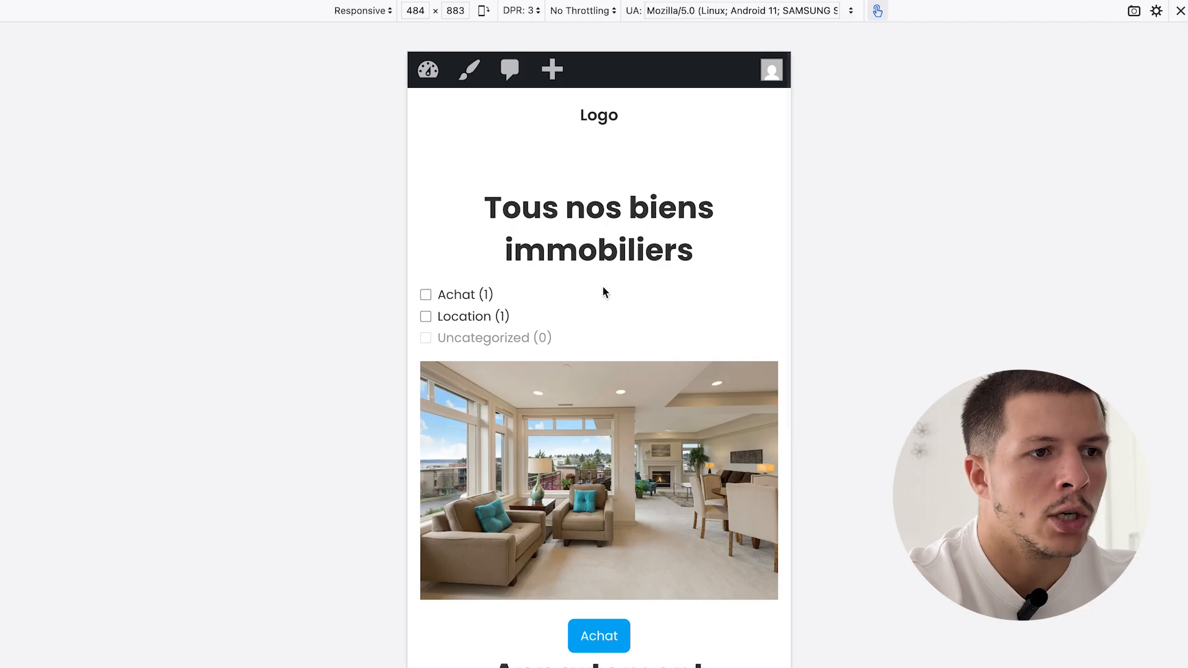
# - Tick and untick Achat and Location on the live archive, finishing with only Achat ticked
pyautogui.scroll(-3, 603, 287)
pyautogui.click(441, 194)
pyautogui.click(441, 193)
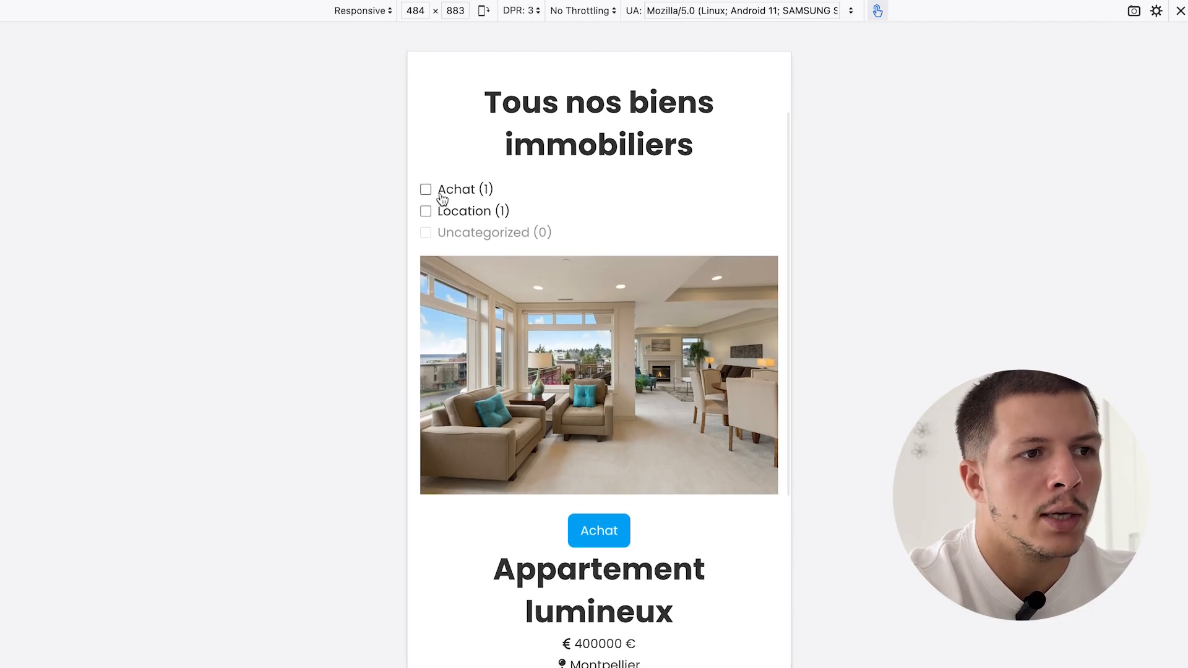
pyautogui.click(451, 215)
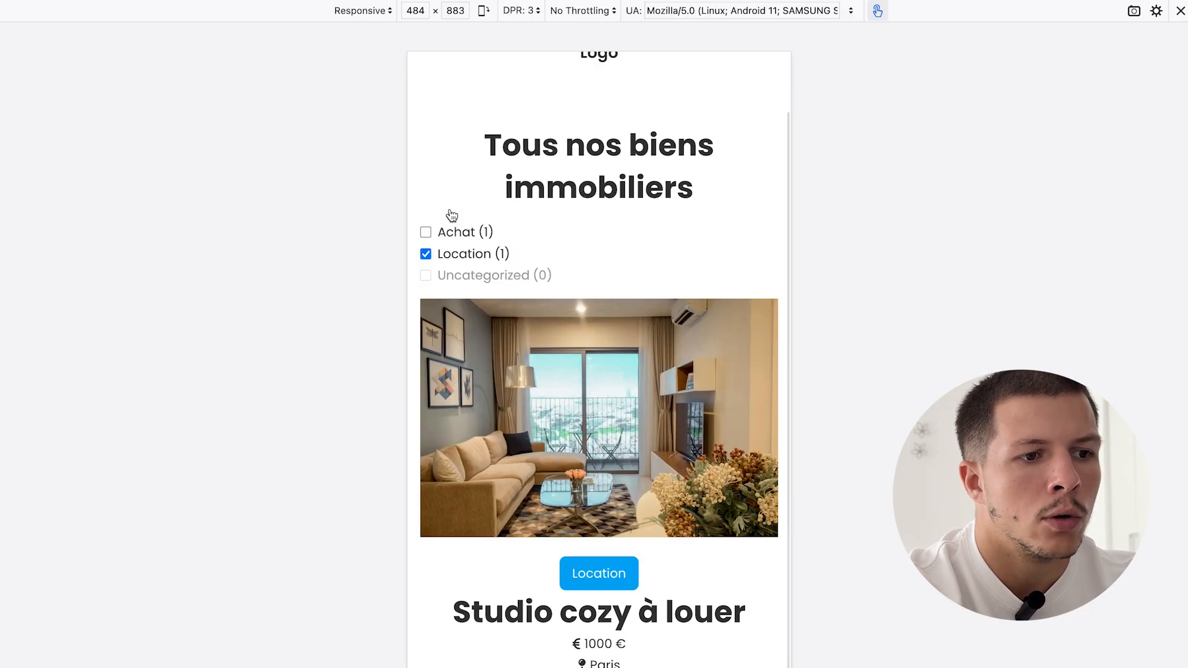
pyautogui.click(467, 262)
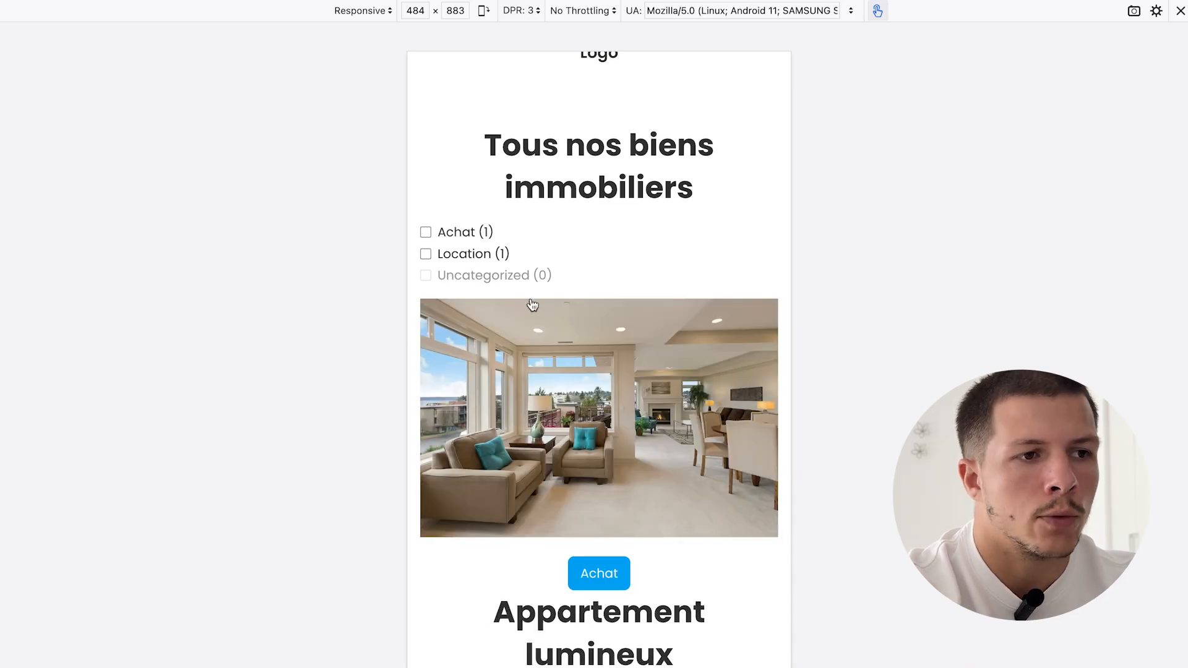
pyautogui.moveTo(467, 261); pyautogui.dragTo(467, 212)
pyautogui.click(467, 211)
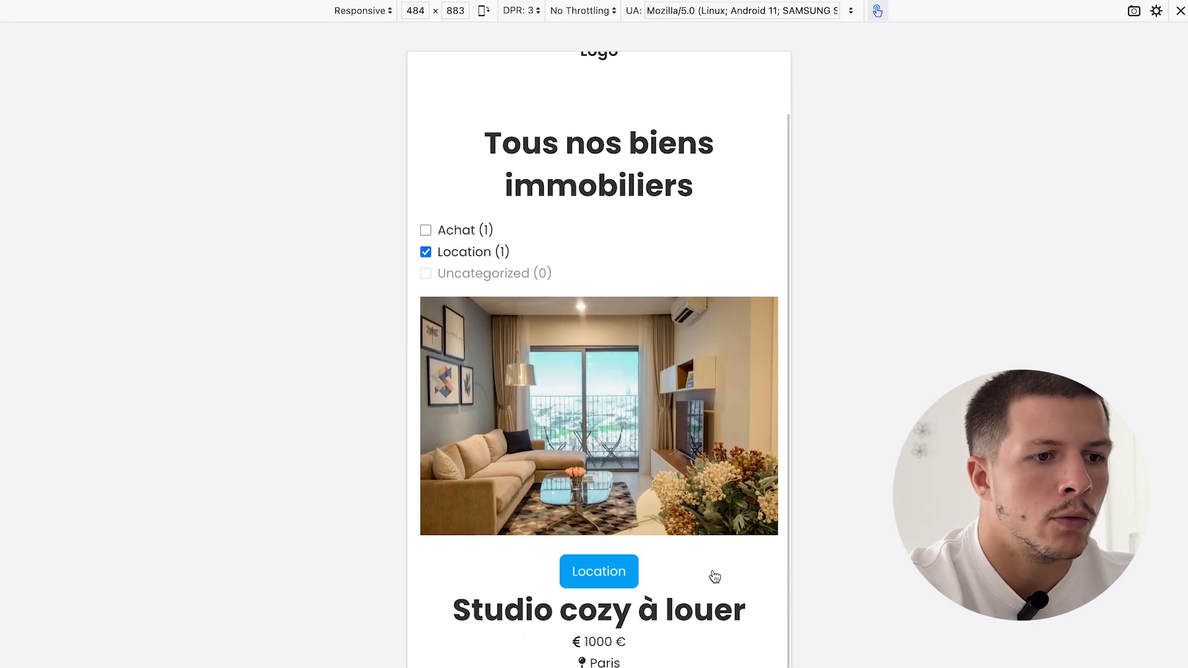
pyautogui.click(448, 255)
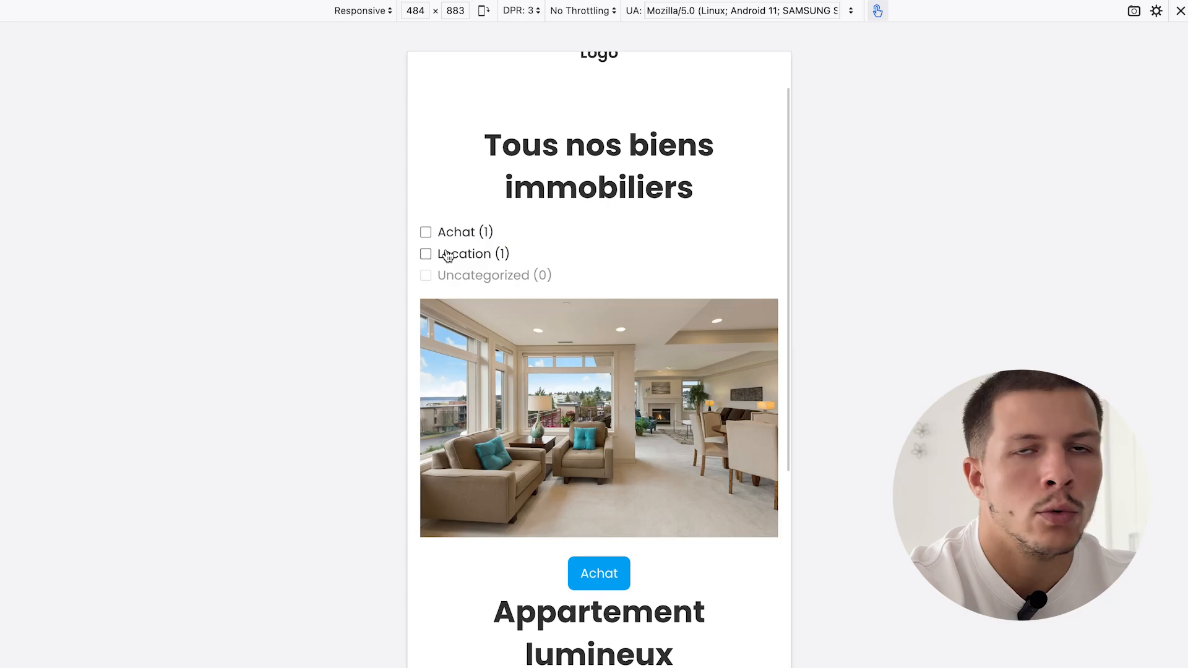
pyautogui.click(456, 233)
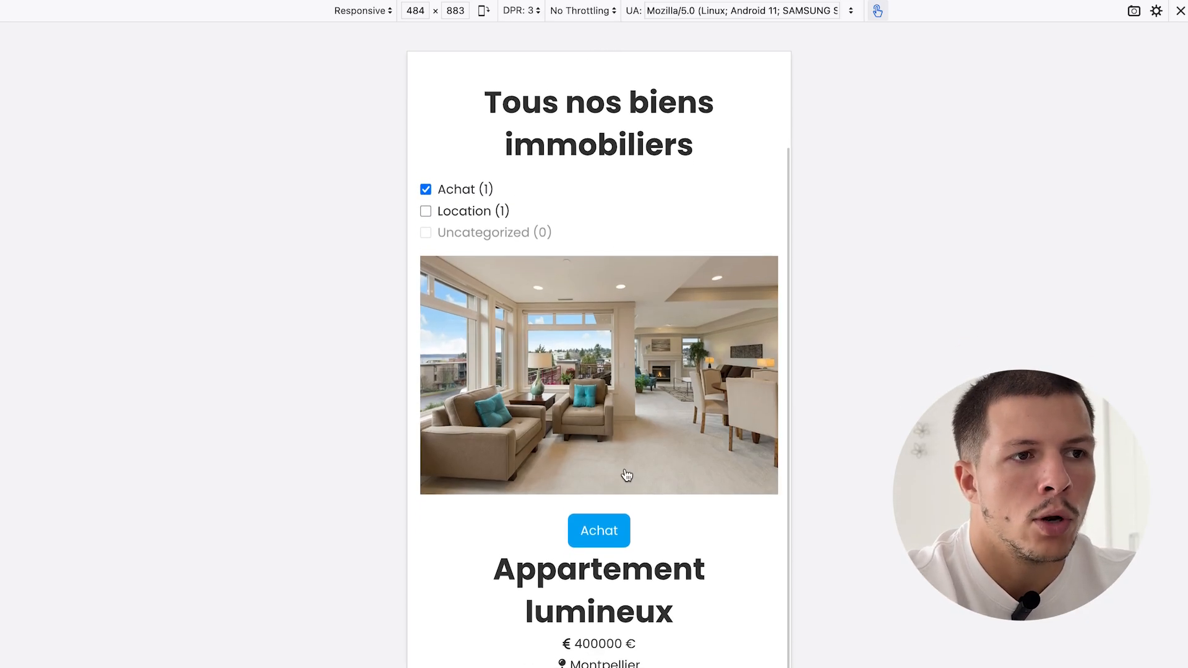
pyautogui.scroll(2, 625, 478)
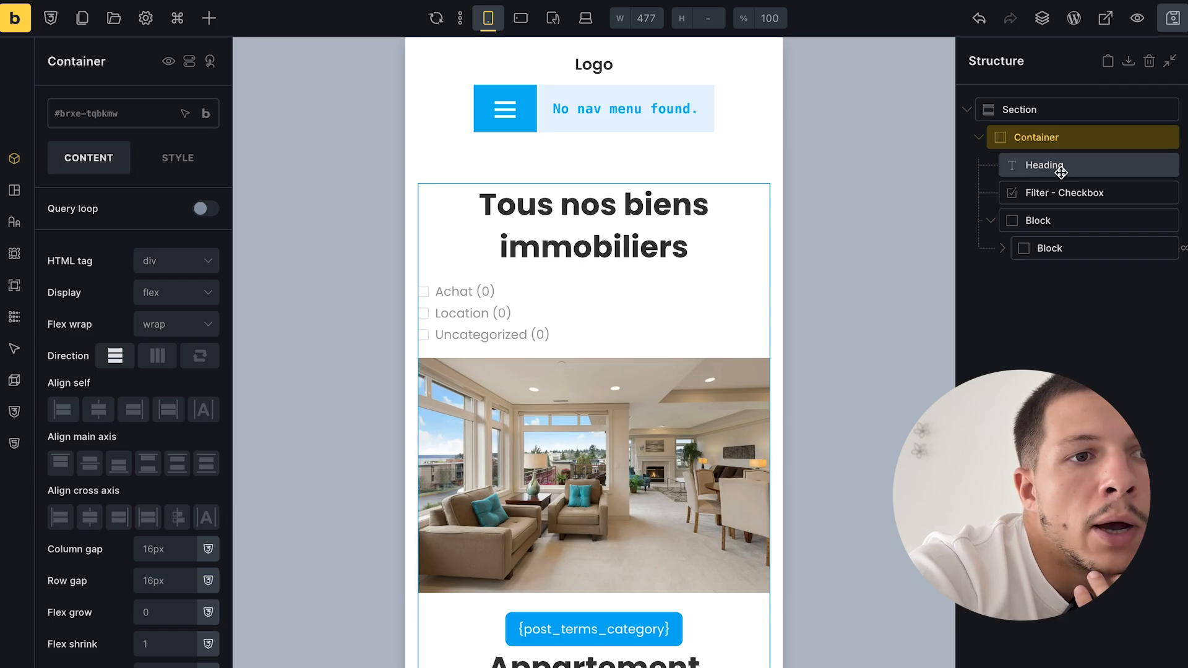
# - Add a Filter - Range element below the checkbox filter
pyautogui.click(1062, 192)
pyautogui.doubleClick(1063, 192)
pyautogui.click(209, 18)
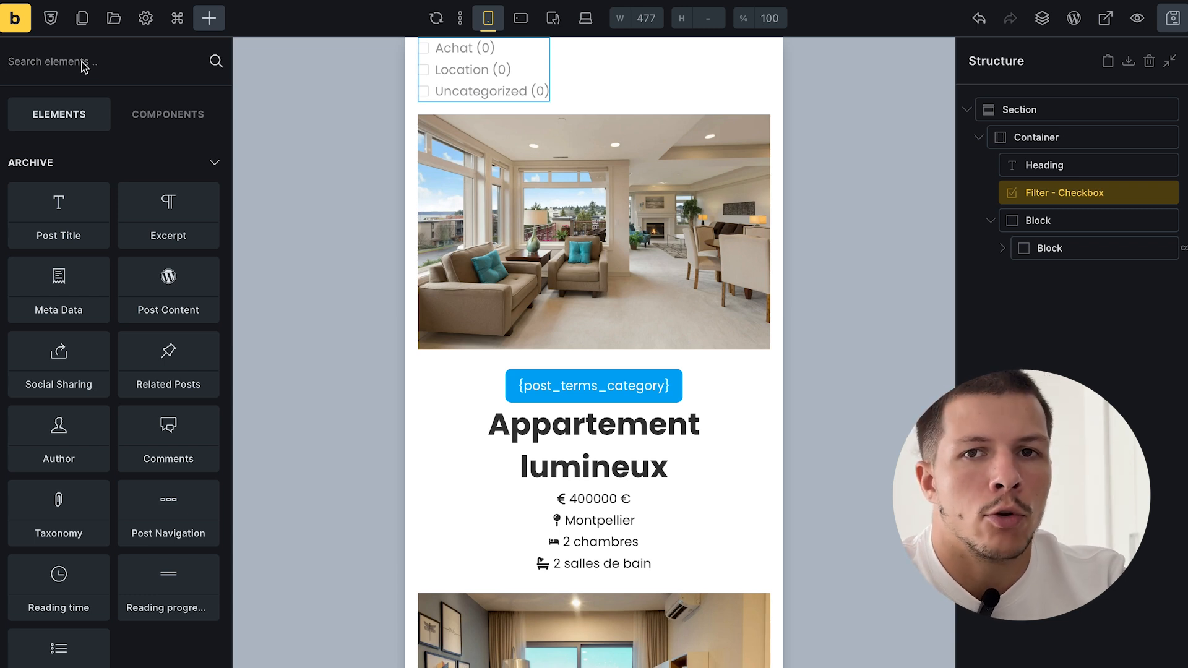
pyautogui.write('filter')
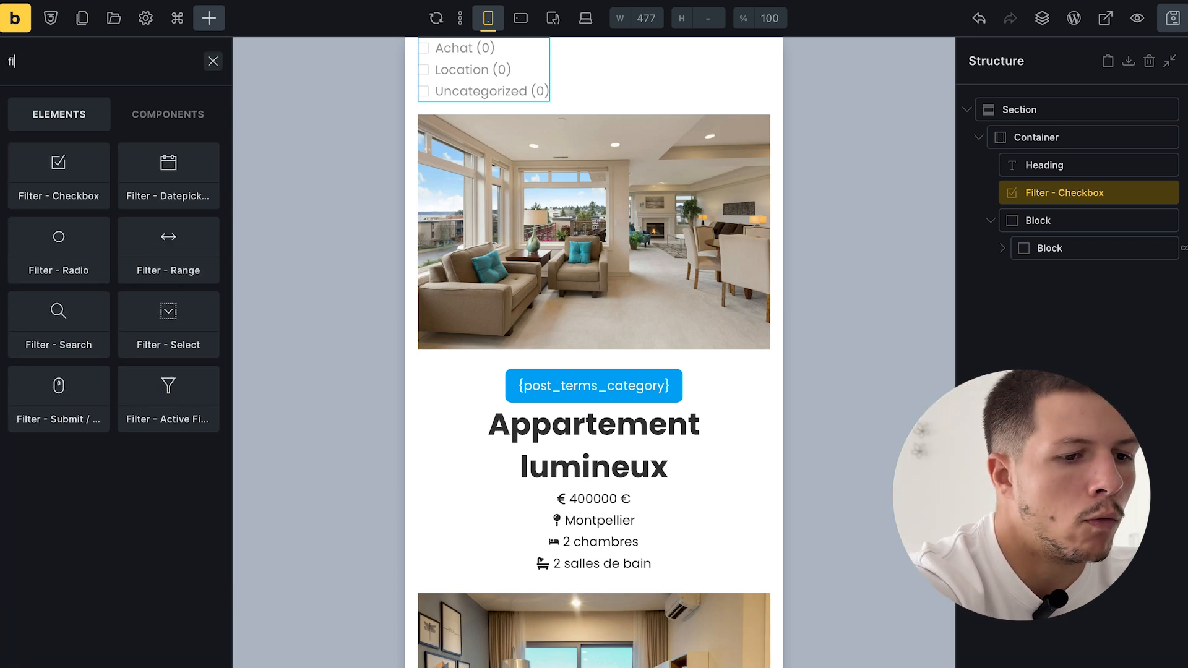
pyautogui.click(169, 255)
pyautogui.click(1053, 221)
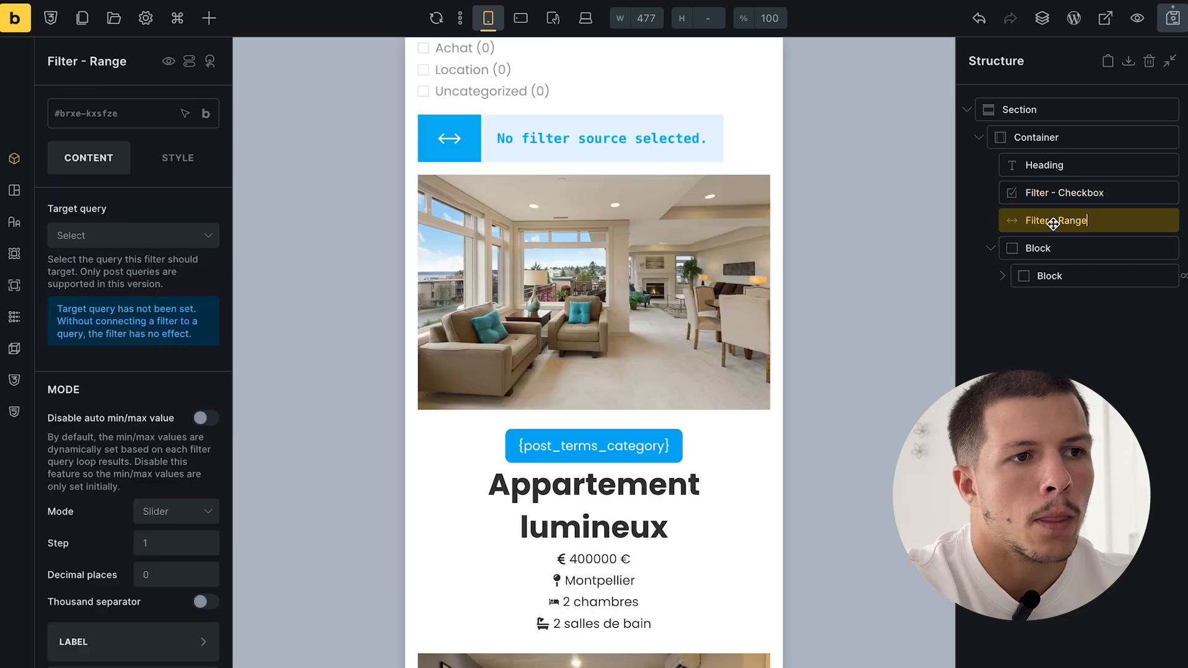
# - Set the range filter's target query to Block and its source to Custom field
pyautogui.click(115, 241)
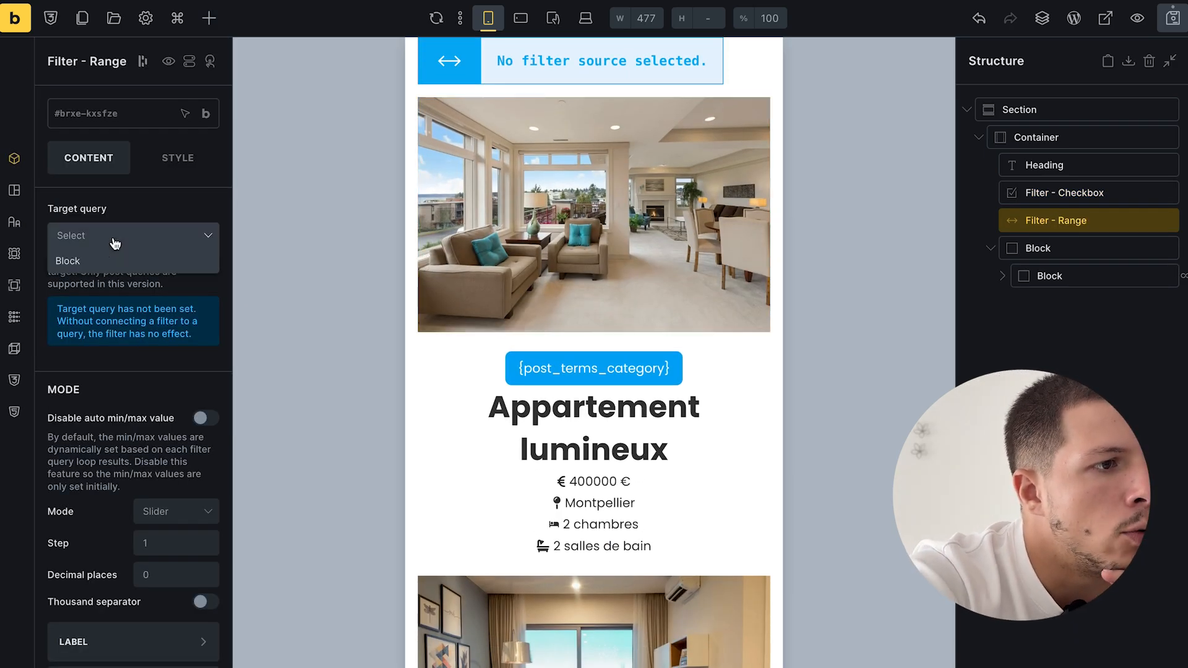
pyautogui.click(93, 262)
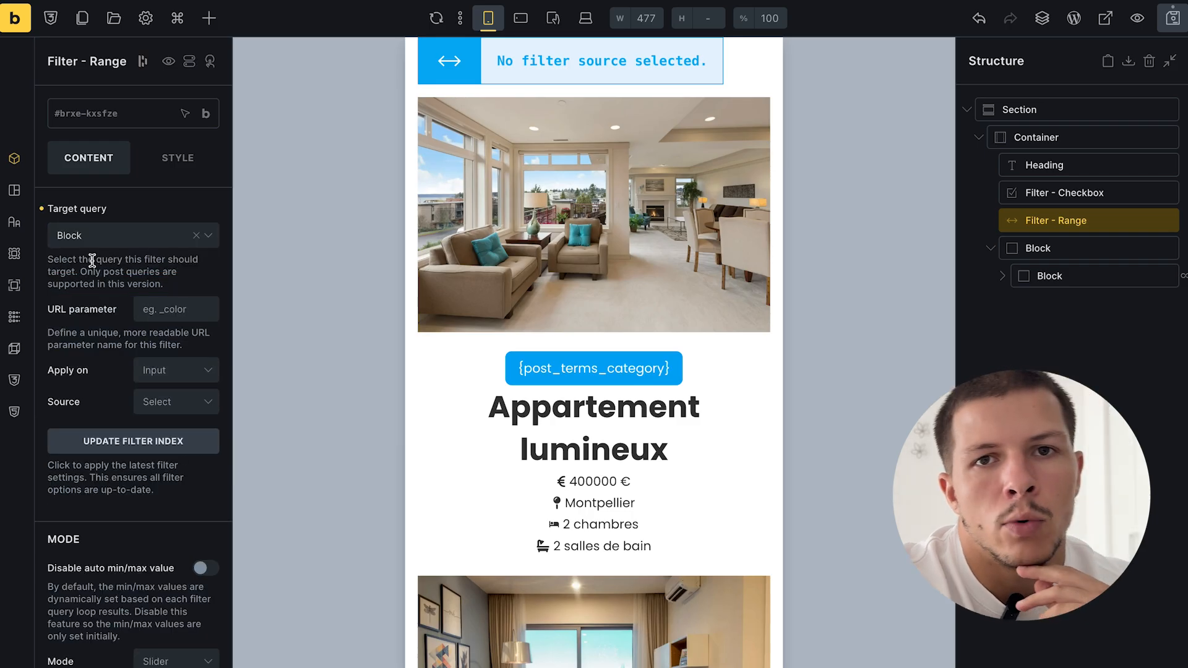
pyautogui.click(165, 409)
pyautogui.click(174, 428)
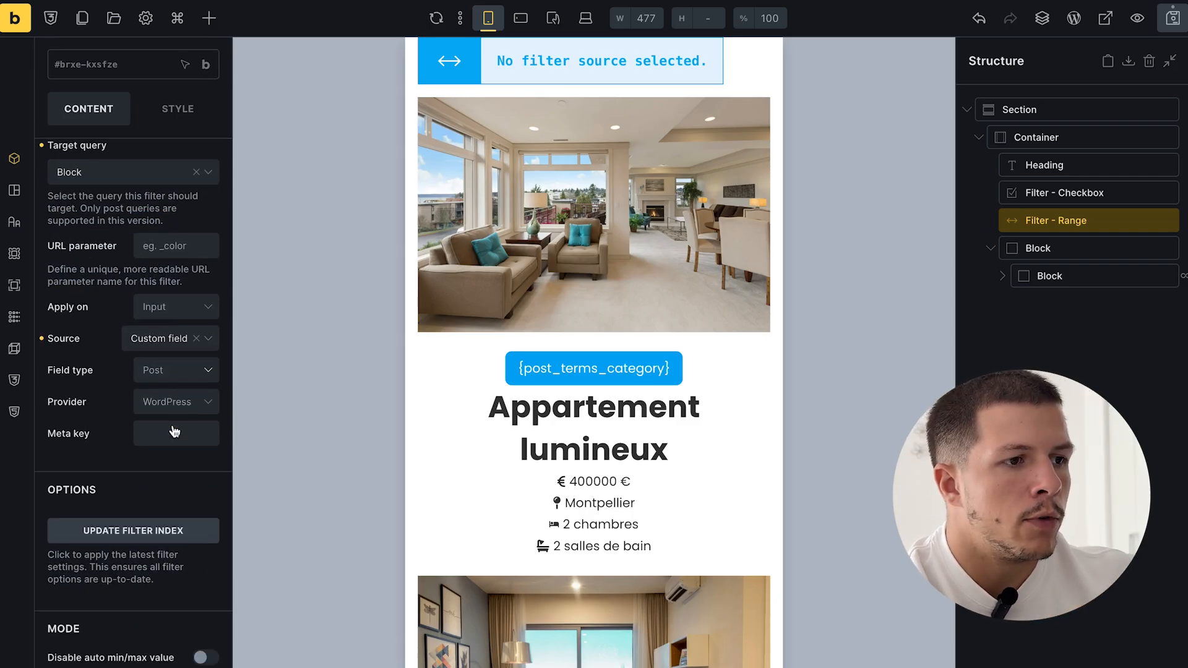
# - Use field type Post, provider ACF and meta key {acf_prix}, then save
pyautogui.scroll(-2, 174, 427)
pyautogui.click(156, 350)
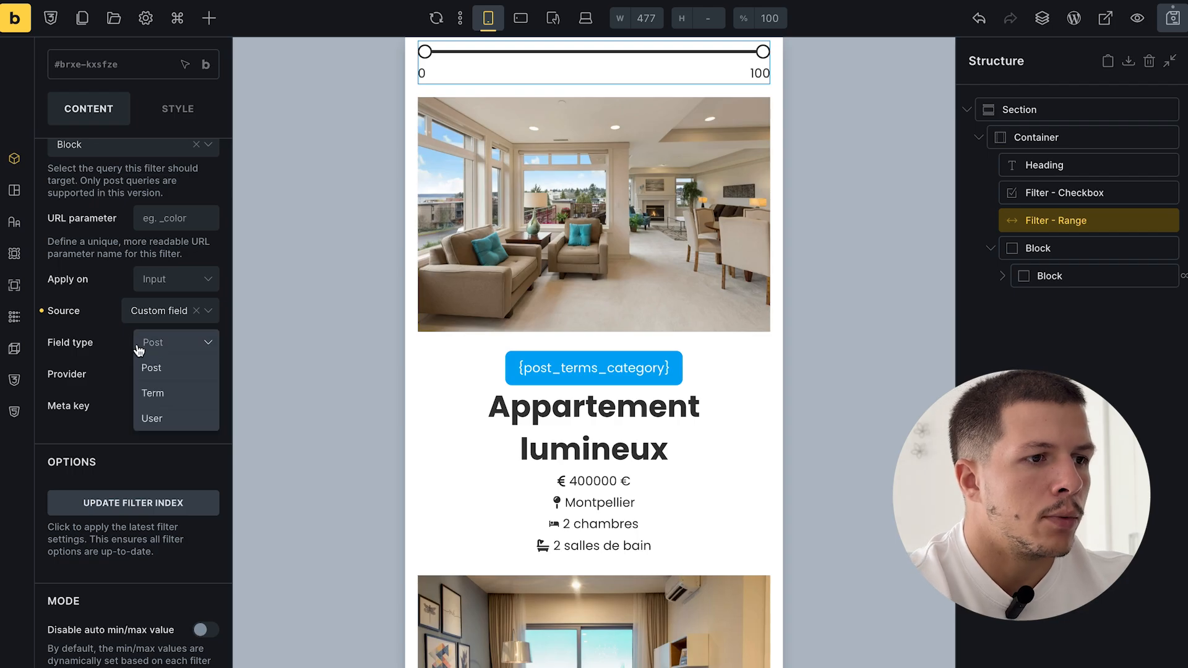
pyautogui.click(131, 343)
pyautogui.click(156, 350)
pyautogui.click(159, 369)
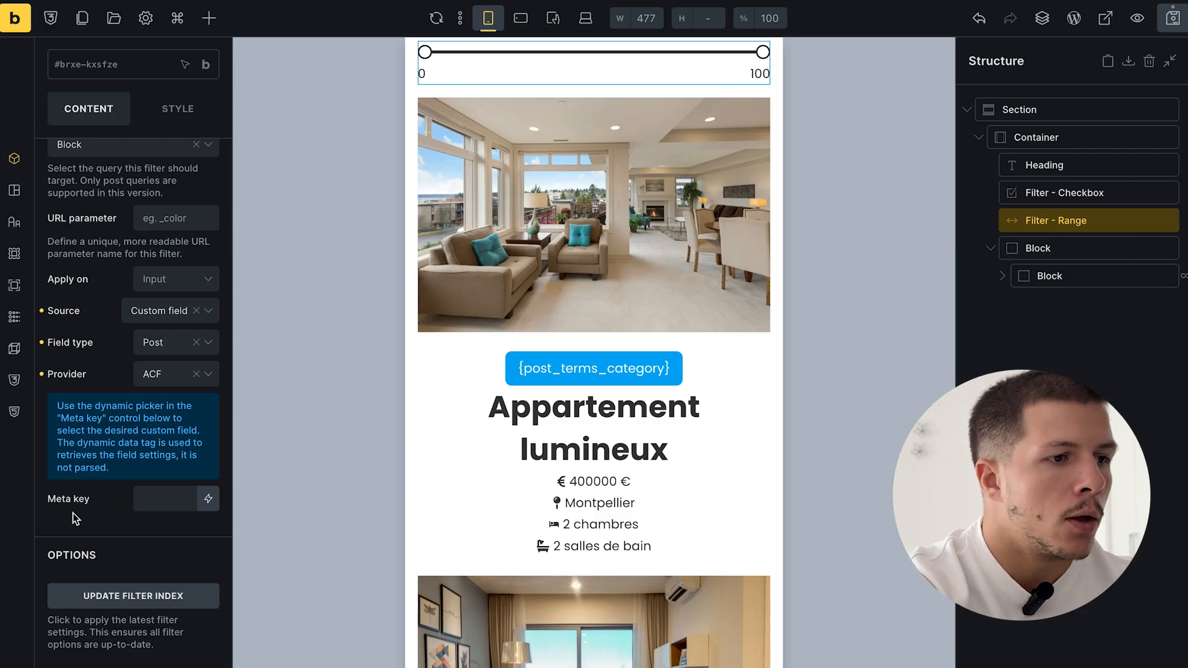
pyautogui.click(146, 502)
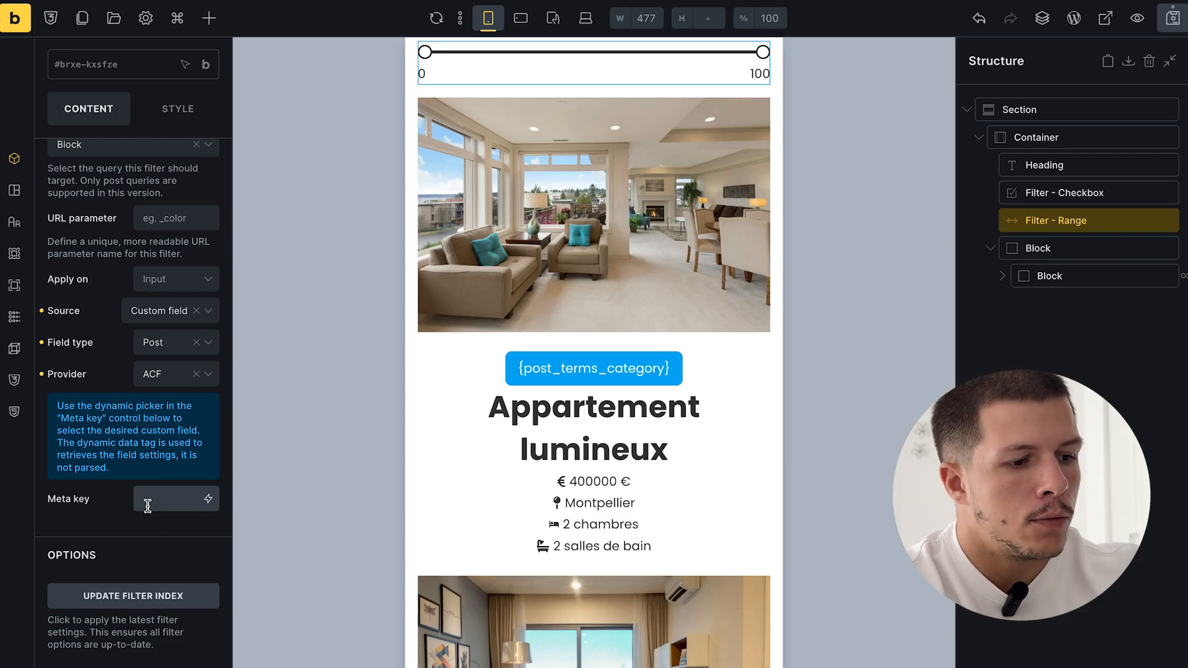
pyautogui.write('{')
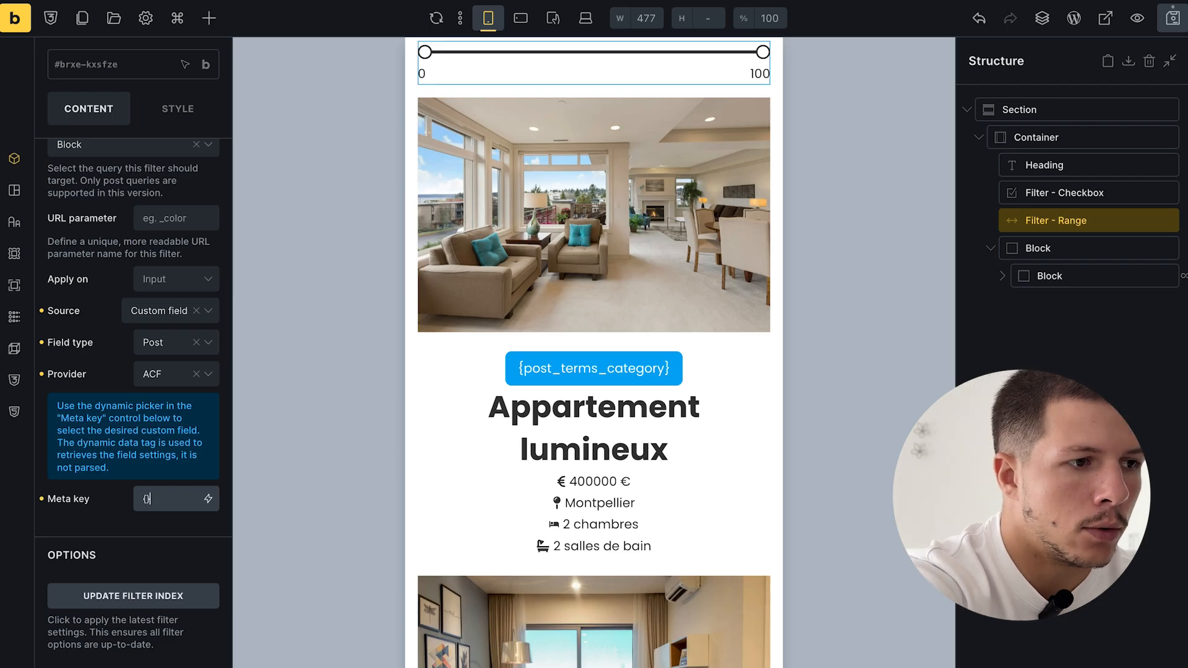
pyautogui.write('acf_ke')
pyautogui.write('y')
pyautogui.write('prix')
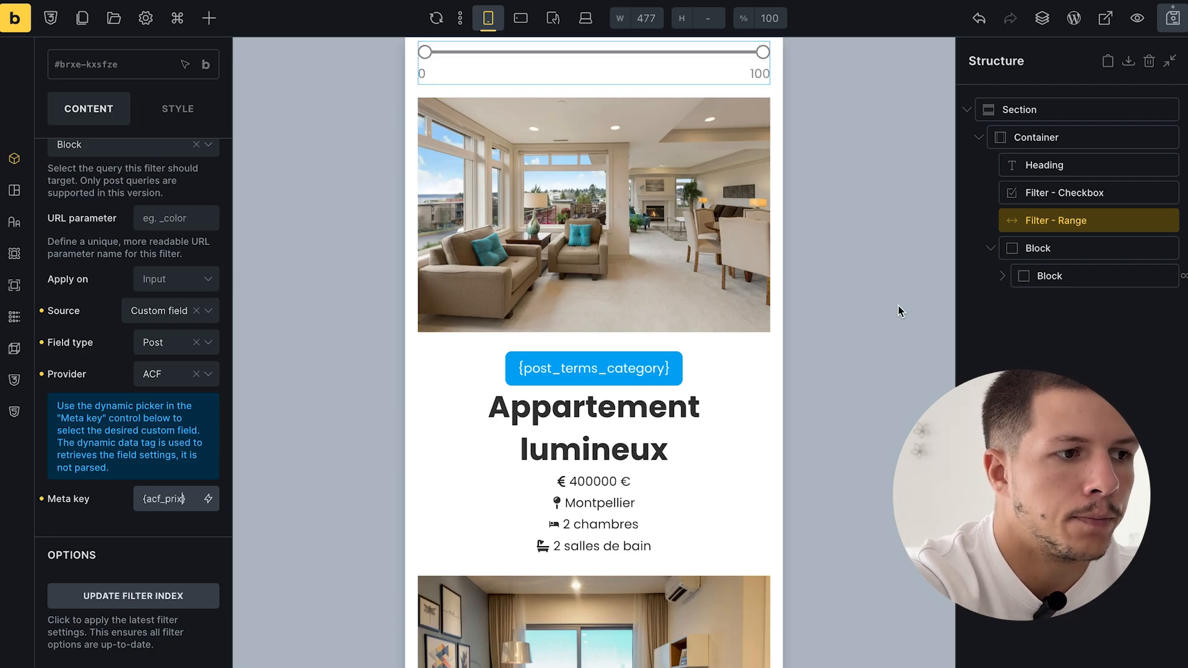
pyautogui.click(1173, 18)
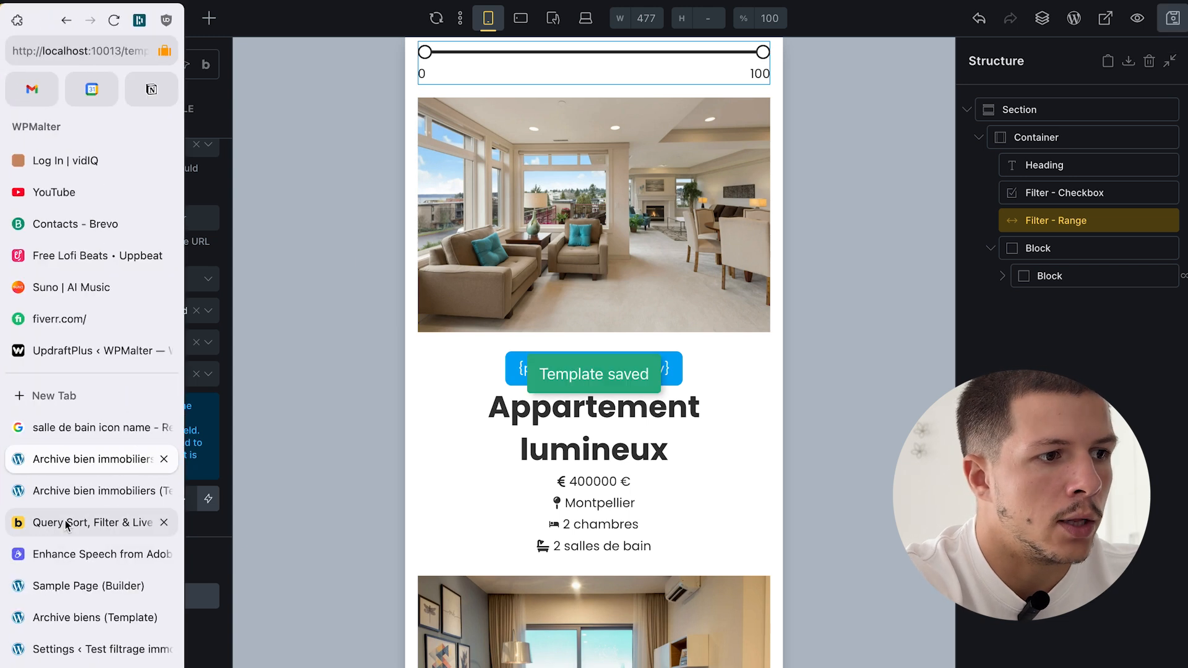
# - On the live archive, drag the maximum price to 308984 and back to 400000
pyautogui.click(68, 490)
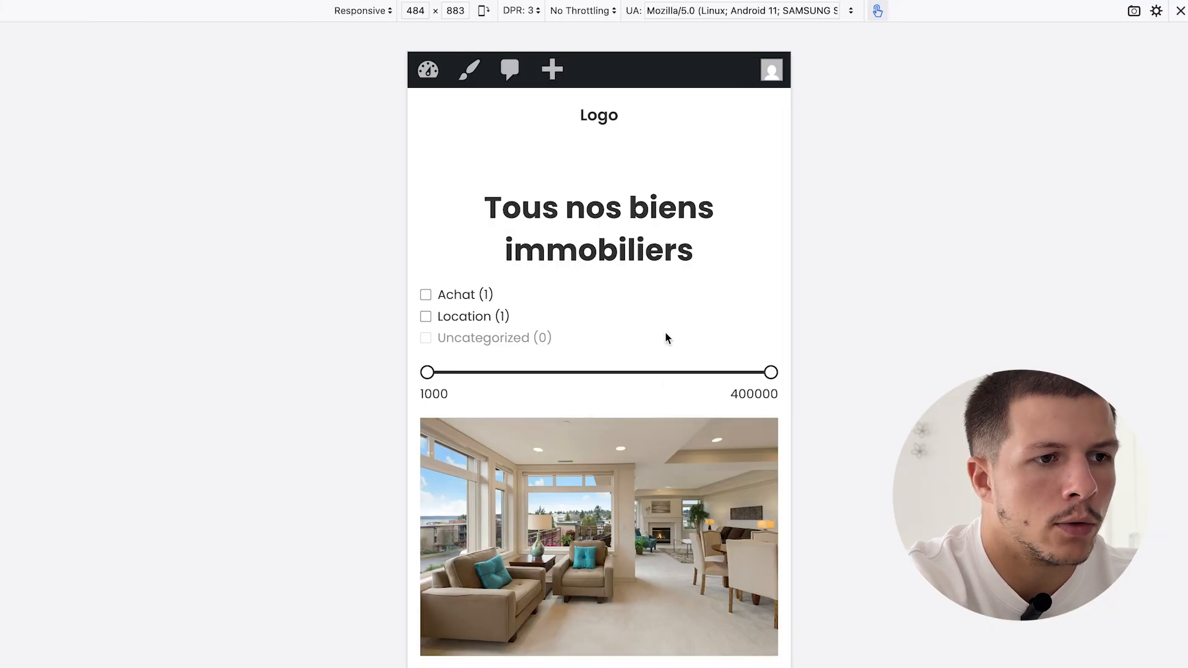
pyautogui.scroll(-5, 669, 321)
pyautogui.moveTo(773, 215); pyautogui.dragTo(780, 257)
pyautogui.scroll(-8, 675, 322)
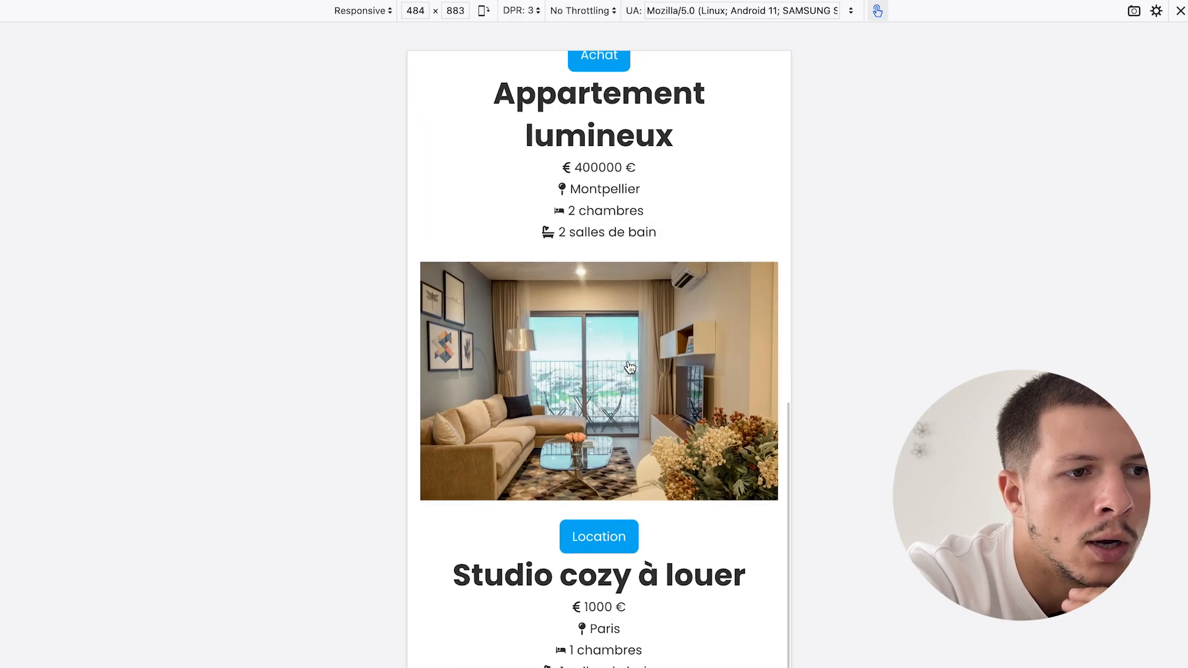
pyautogui.scroll(1, 629, 365)
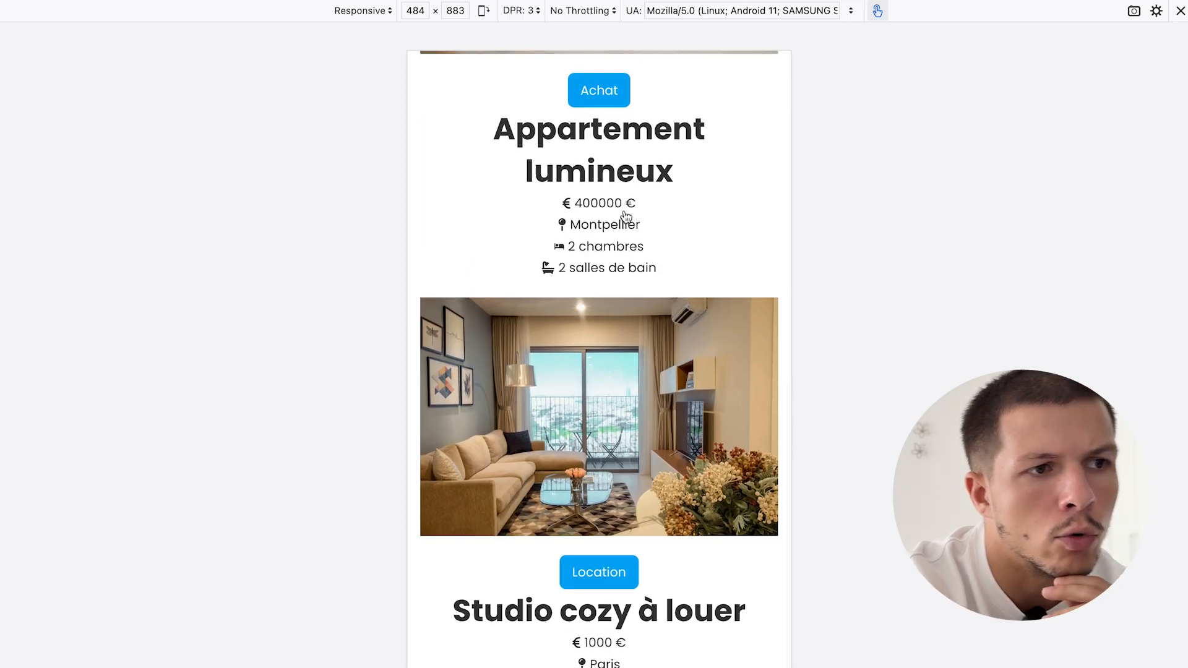
pyautogui.scroll(6, 742, 366)
pyautogui.moveTo(771, 178); pyautogui.dragTo(692, 180)
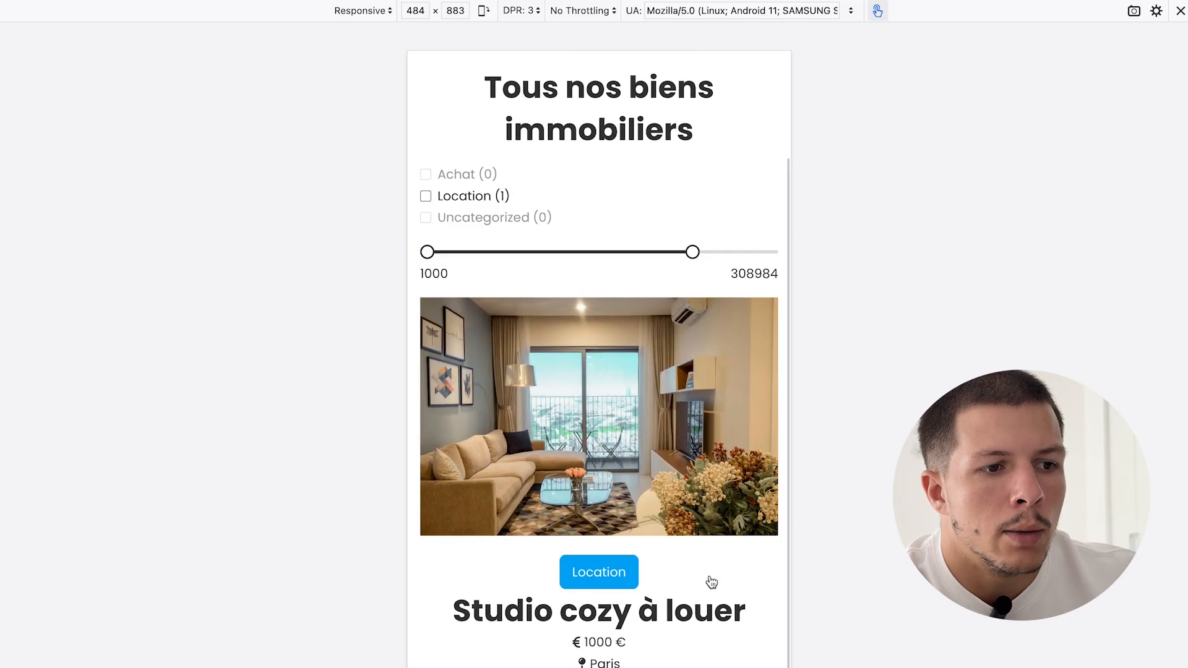
pyautogui.moveTo(692, 253); pyautogui.dragTo(828, 254)
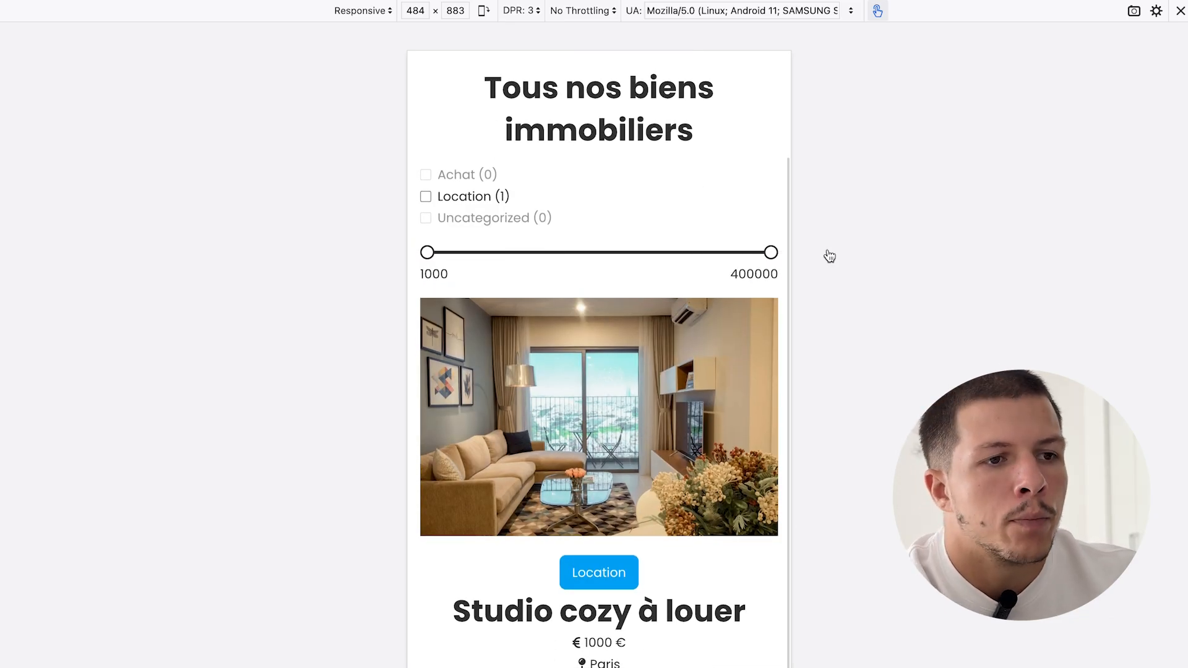
# - Raise the minimum price to about 112242, then return to the builder tab
pyautogui.moveTo(427, 254); pyautogui.dragTo(547, 252)
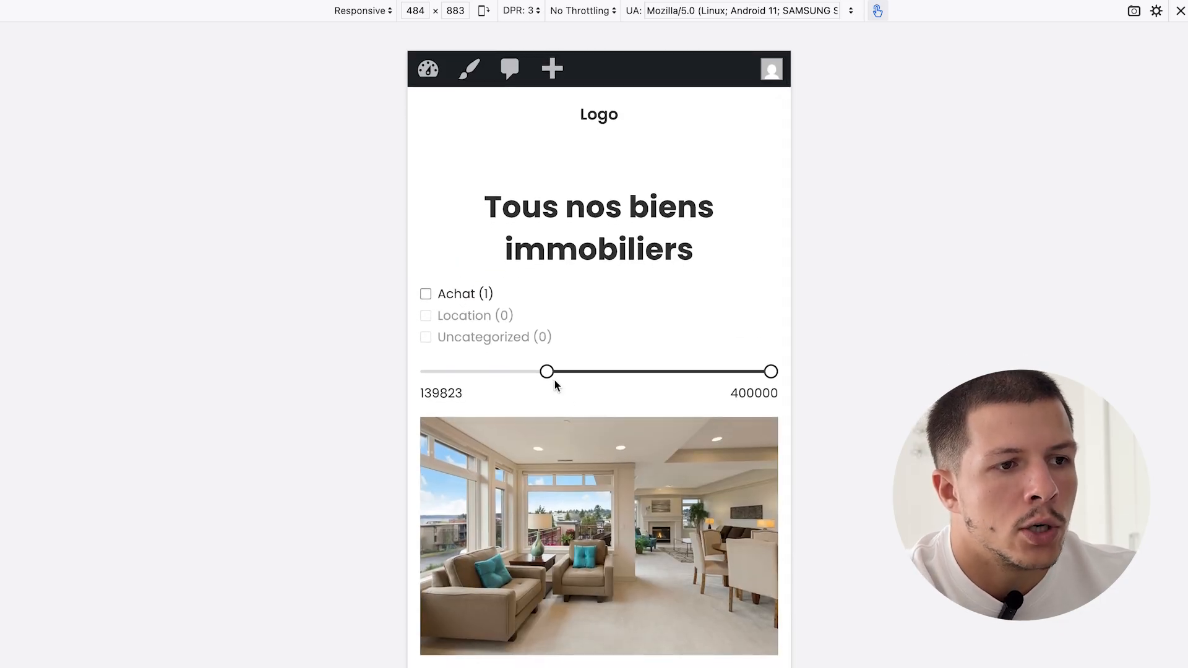
pyautogui.moveTo(544, 369); pyautogui.dragTo(390, 379)
pyautogui.moveTo(547, 372); pyautogui.dragTo(403, 387)
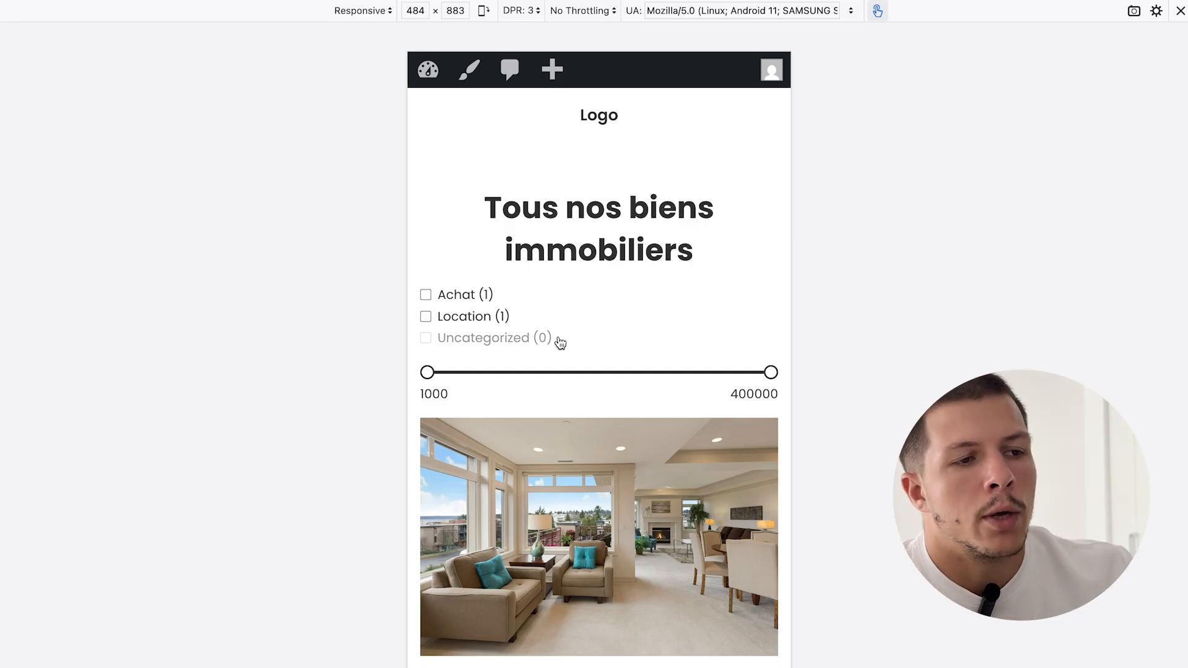
pyautogui.moveTo(7, 557)
pyautogui.click(102, 489)
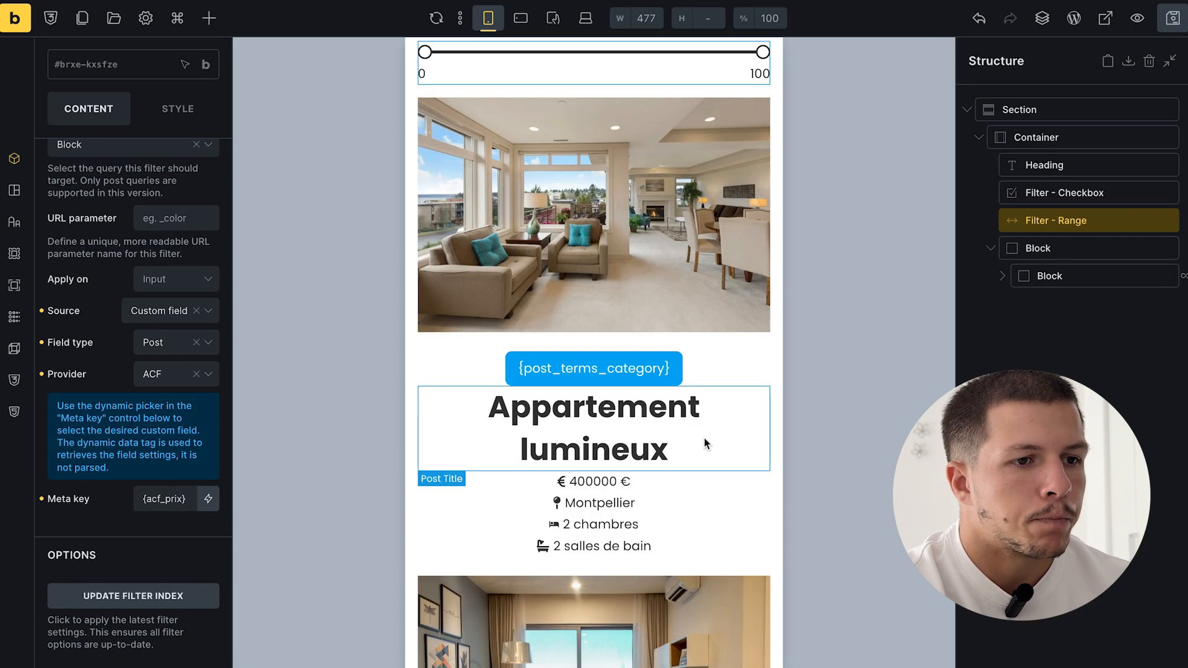
# - Duplicate the category checkbox filter and select the new copy
pyautogui.scroll(3, 704, 438)
pyautogui.click(1015, 192)
pyautogui.scroll(2, 567, 381)
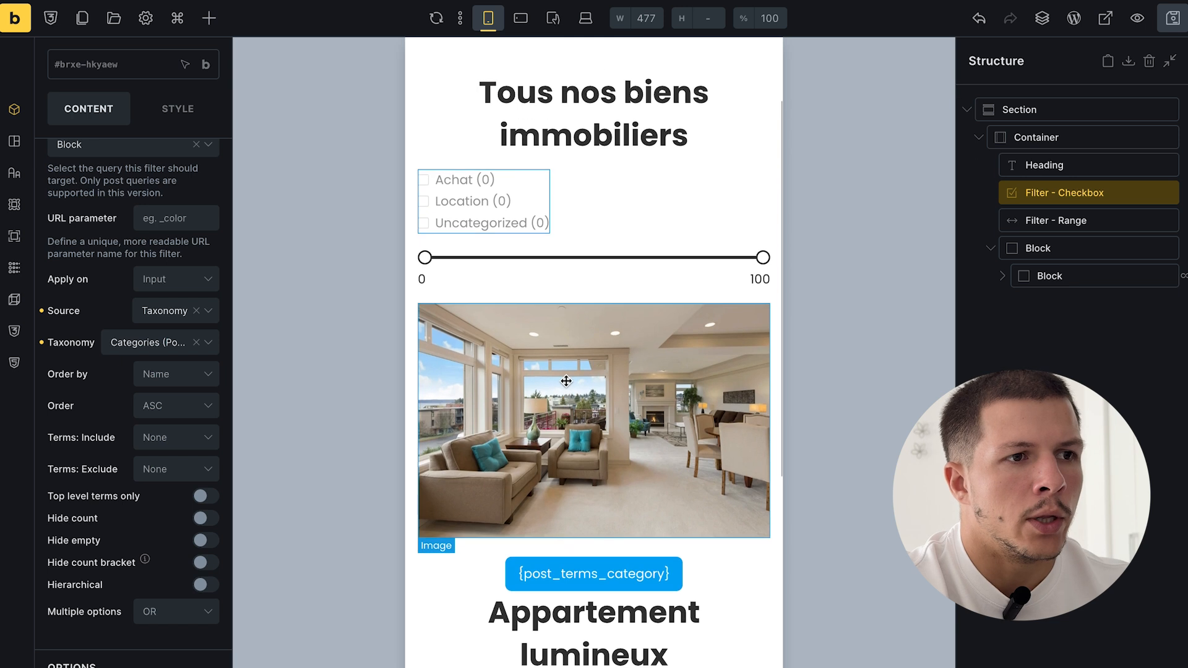
pyautogui.click(641, 220)
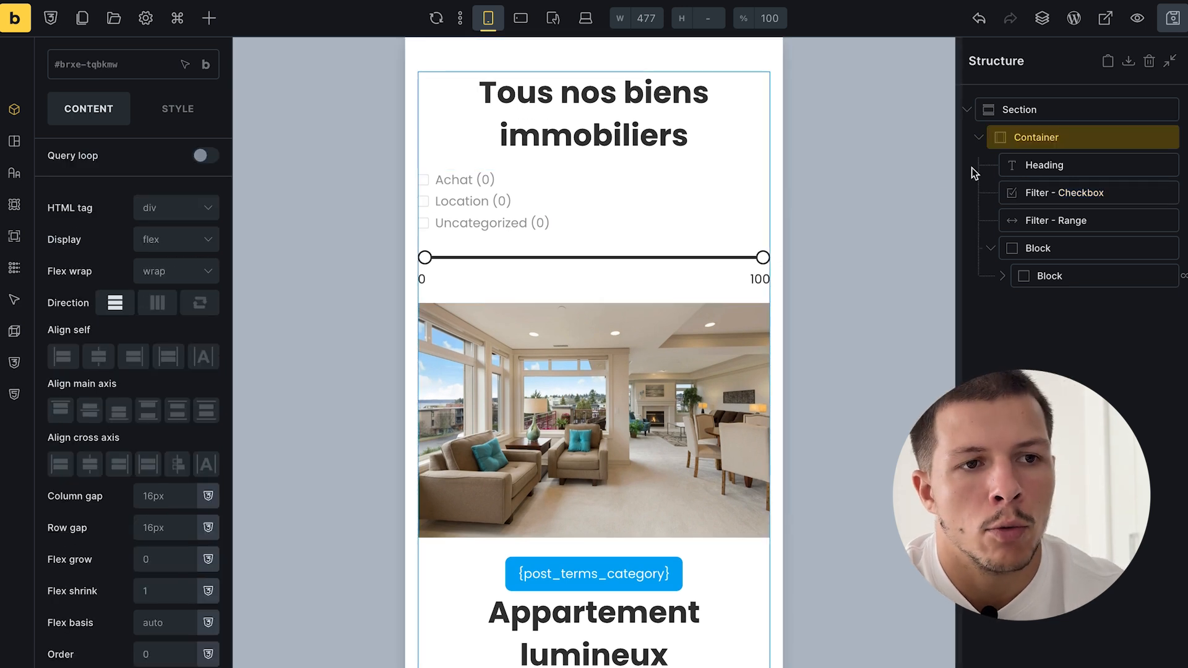
pyautogui.click(1024, 185)
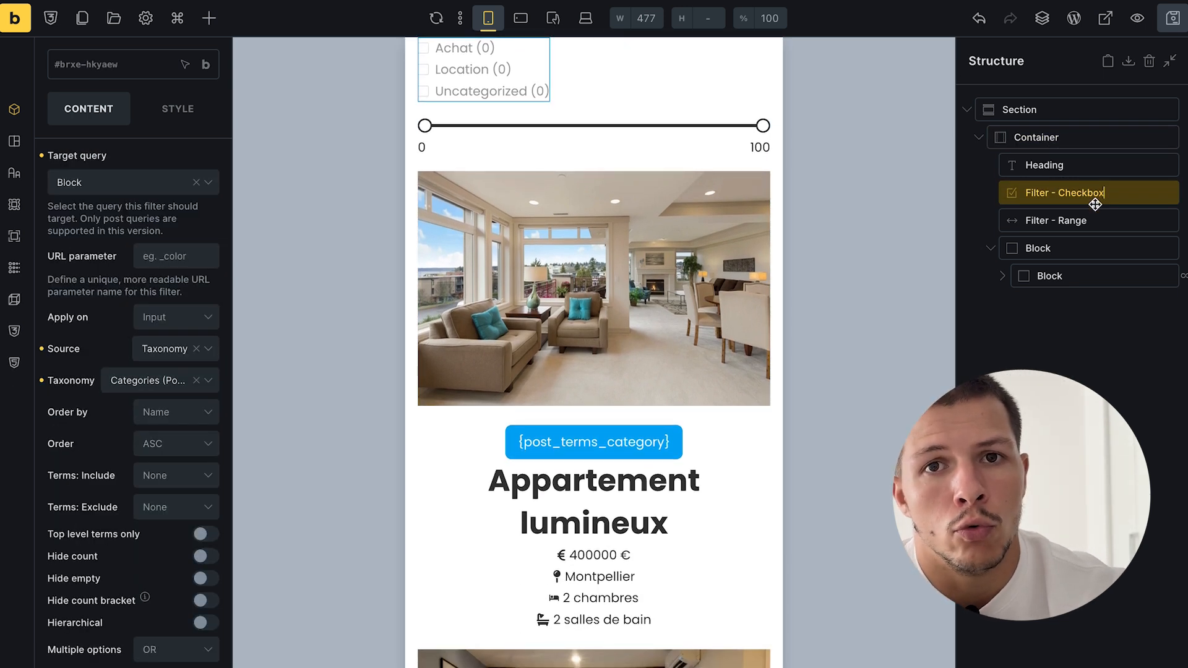
pyautogui.rightClick(1077, 201)
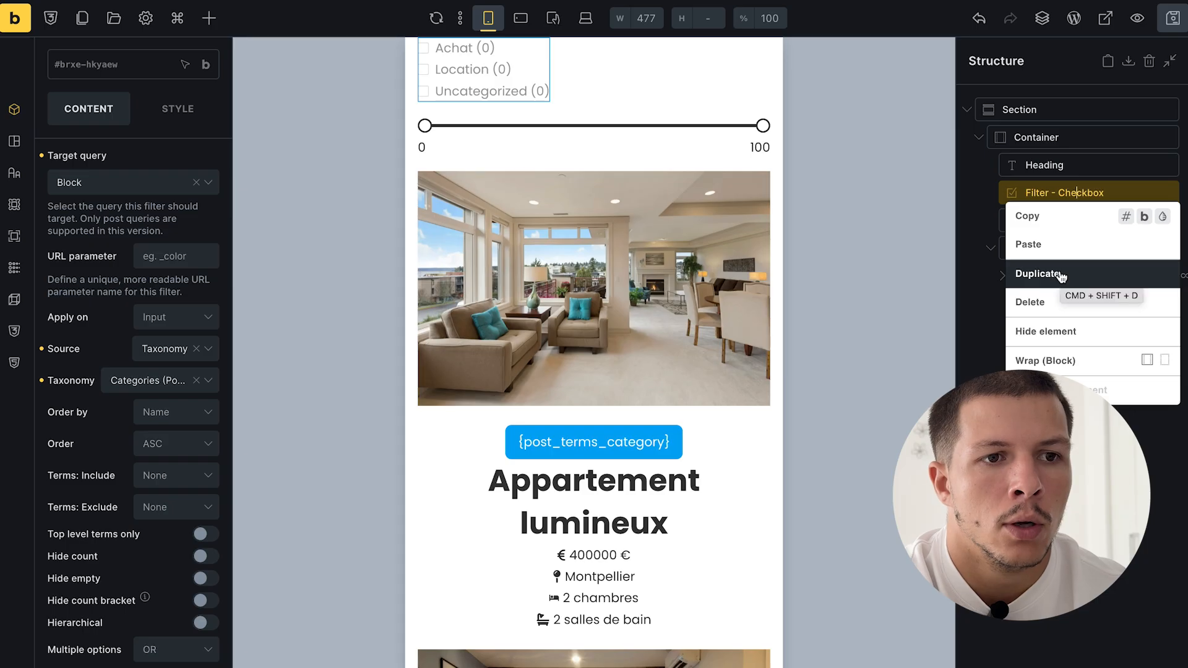
pyautogui.click(1060, 274)
pyautogui.doubleClick(1072, 222)
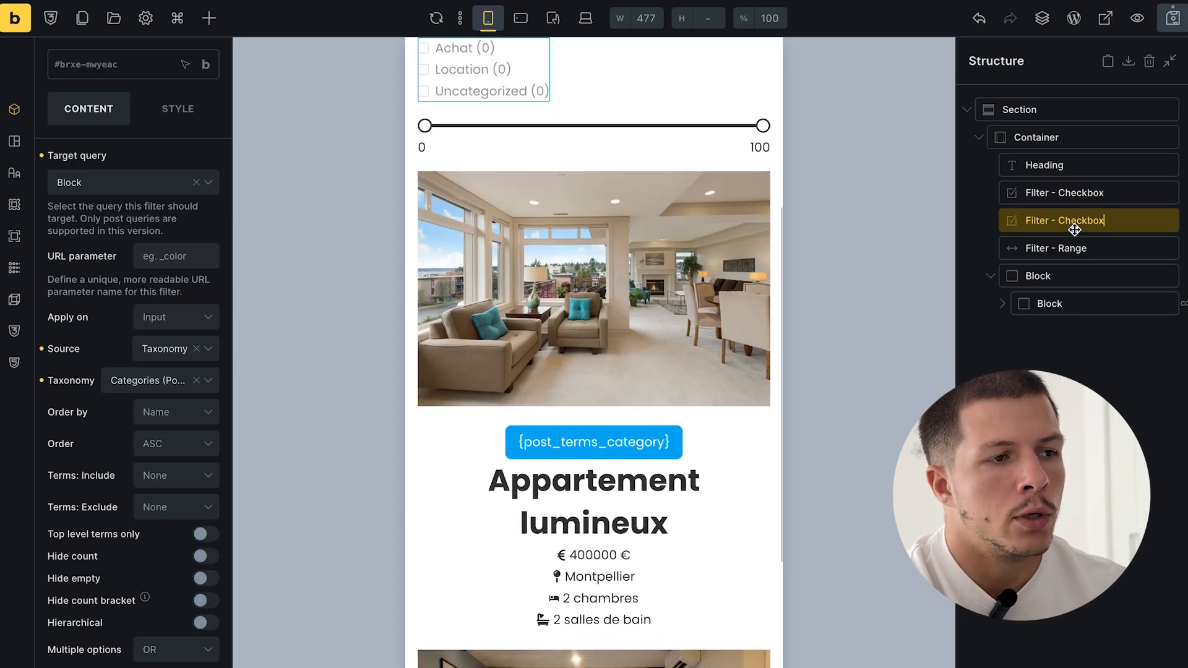
# - Source the copy from the ACF Post custom field {acf_nombre_de_chambres} and save
pyautogui.click(158, 352)
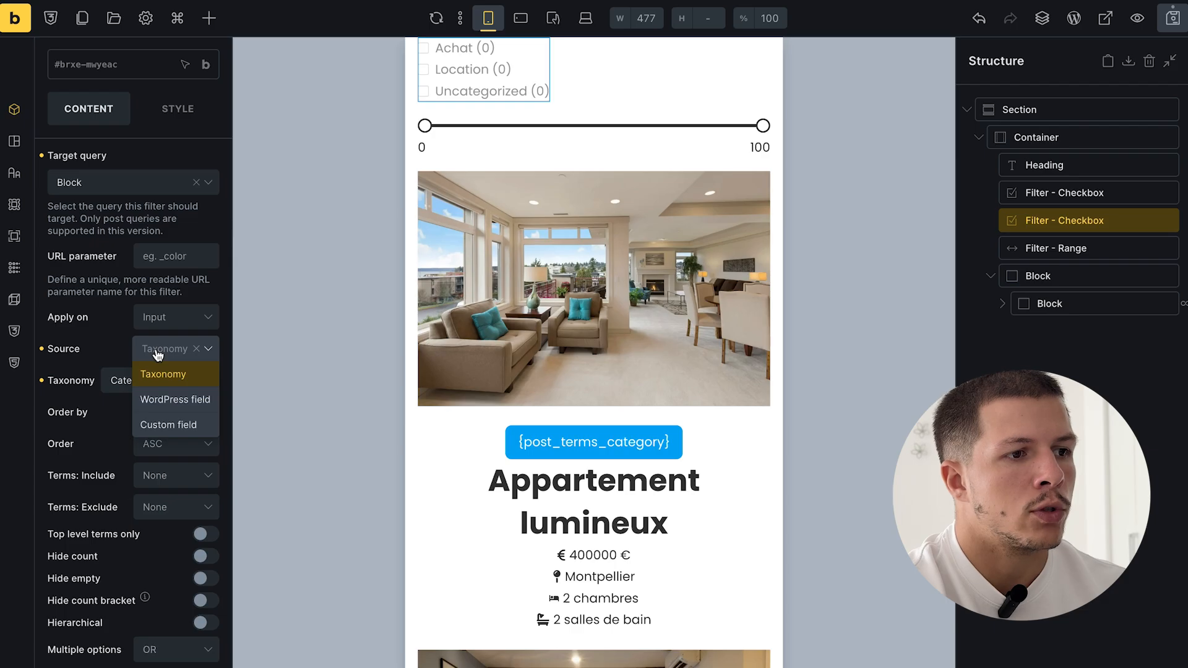
pyautogui.click(175, 426)
pyautogui.click(164, 382)
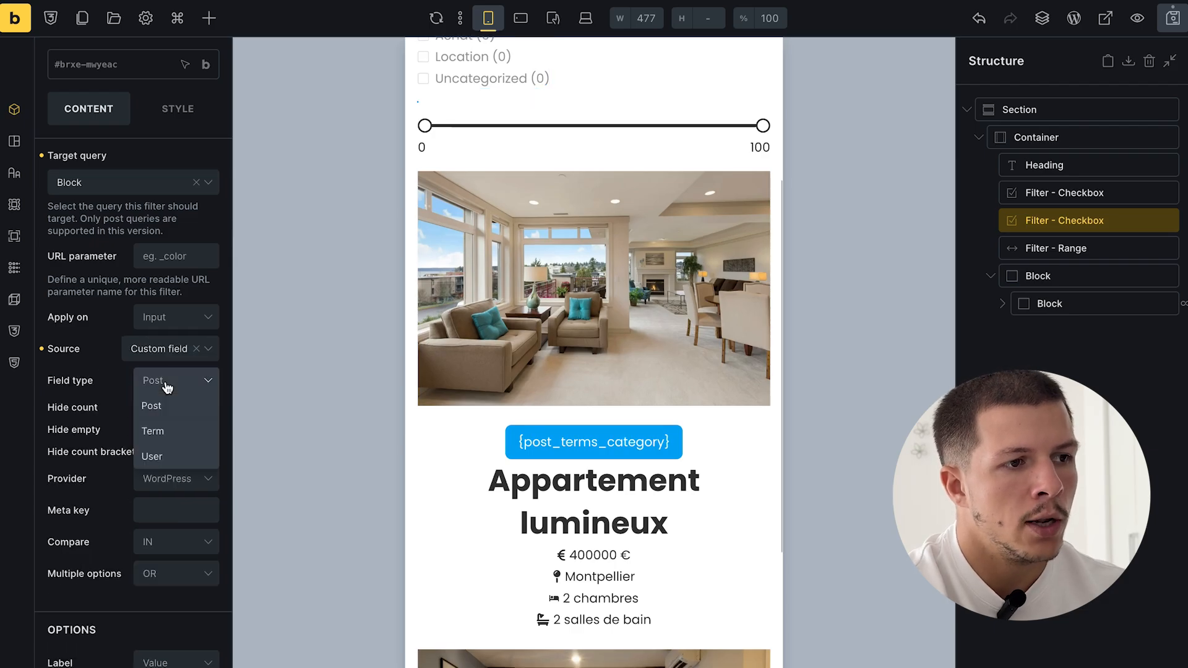
pyautogui.click(165, 413)
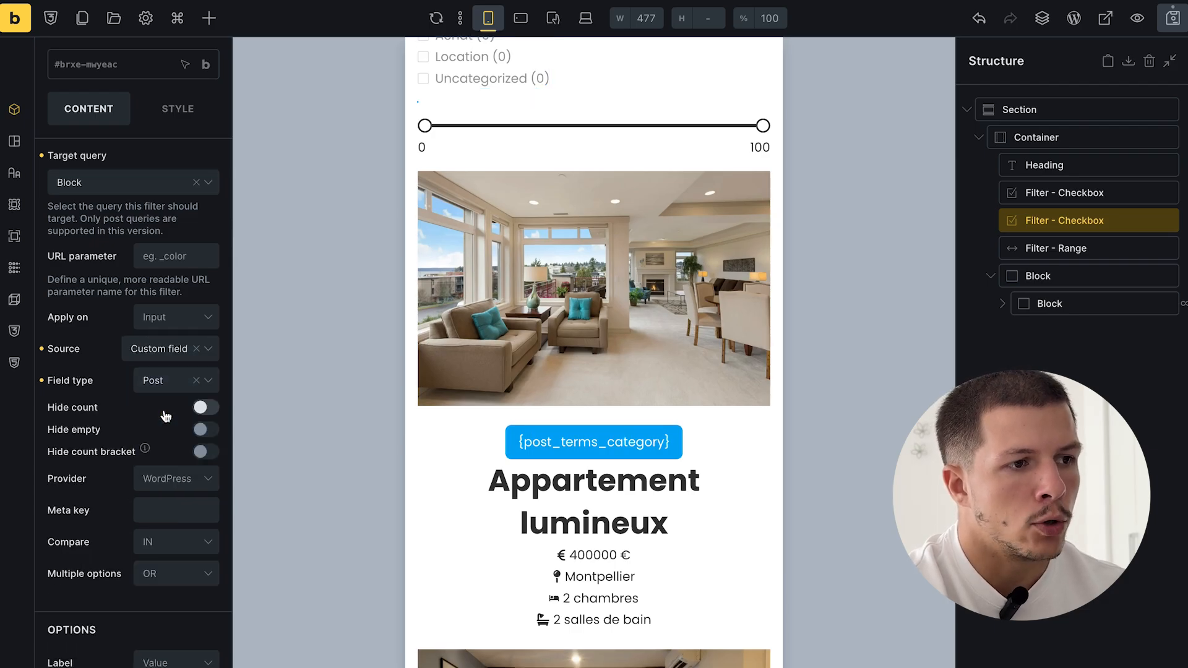
pyautogui.click(164, 489)
pyautogui.click(169, 508)
pyautogui.scroll(-2, 156, 587)
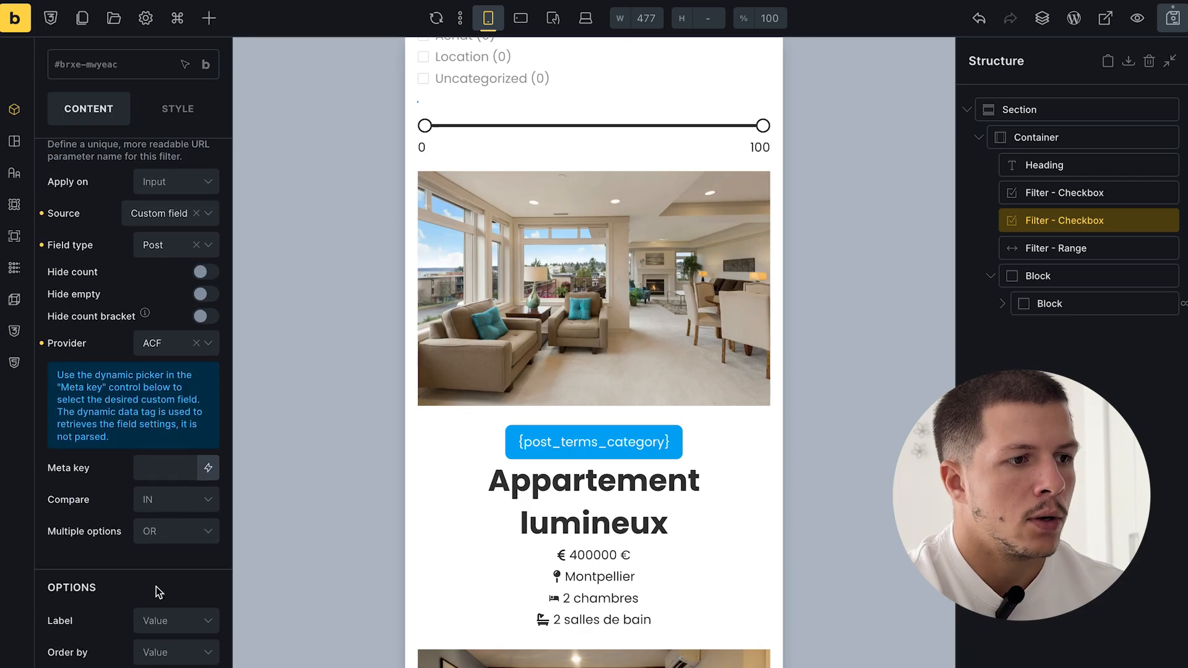
pyautogui.click(155, 468)
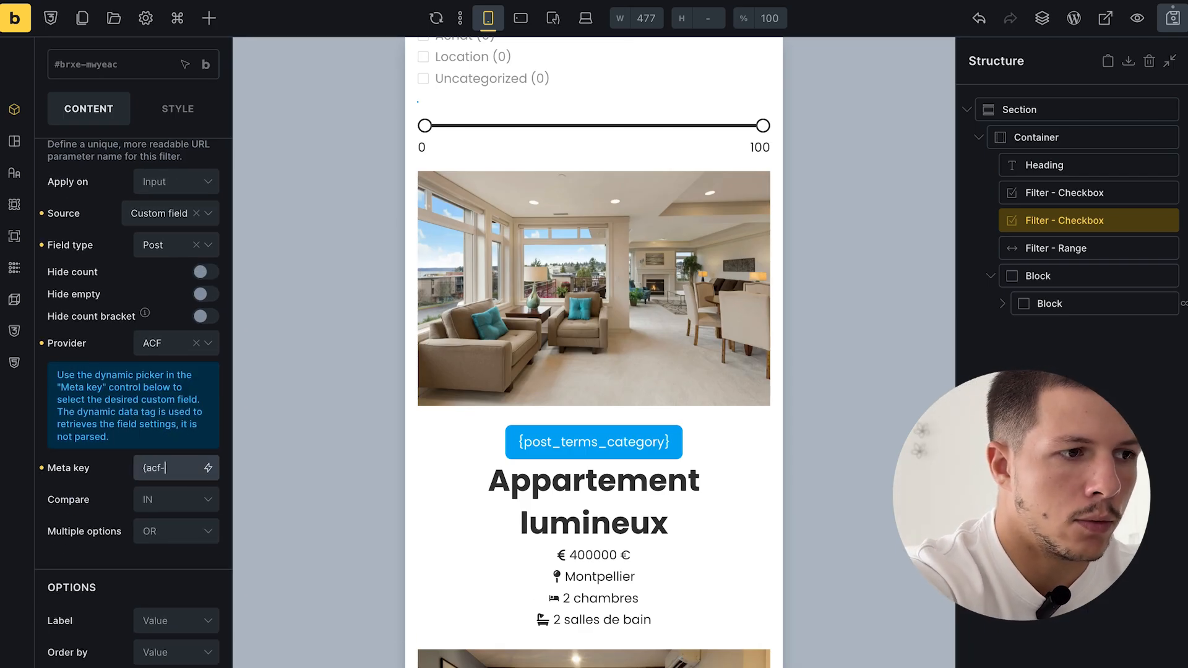
pyautogui.write('{acf_nombre')
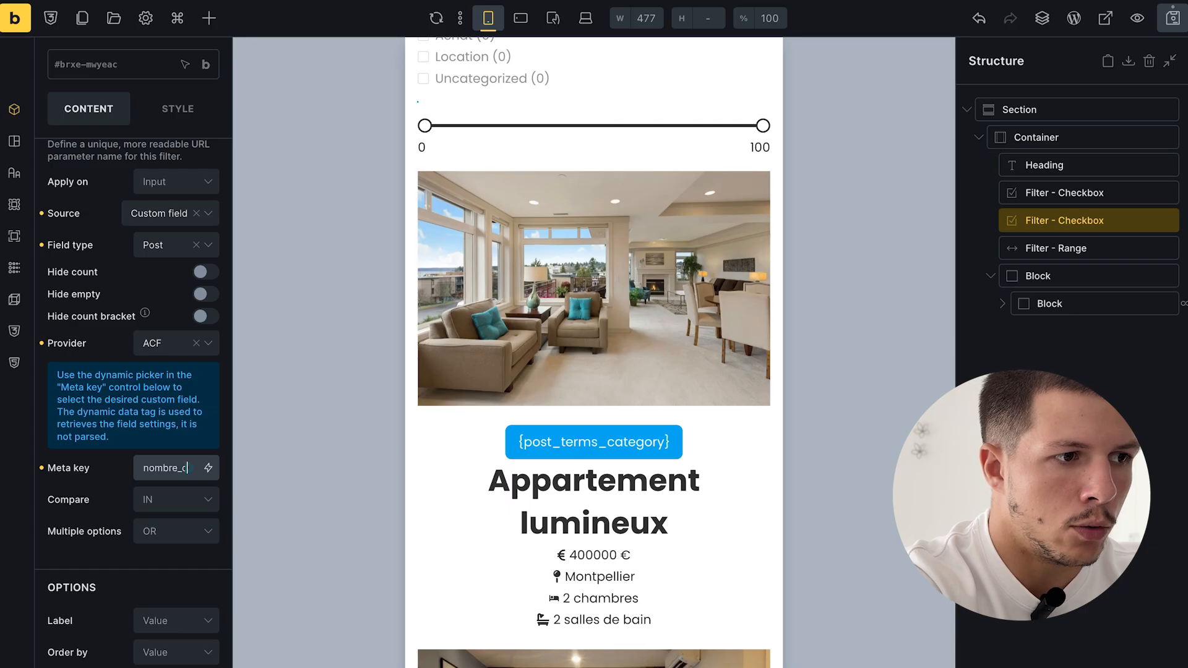
pyautogui.write('_de_cham')
pyautogui.write('bres}')
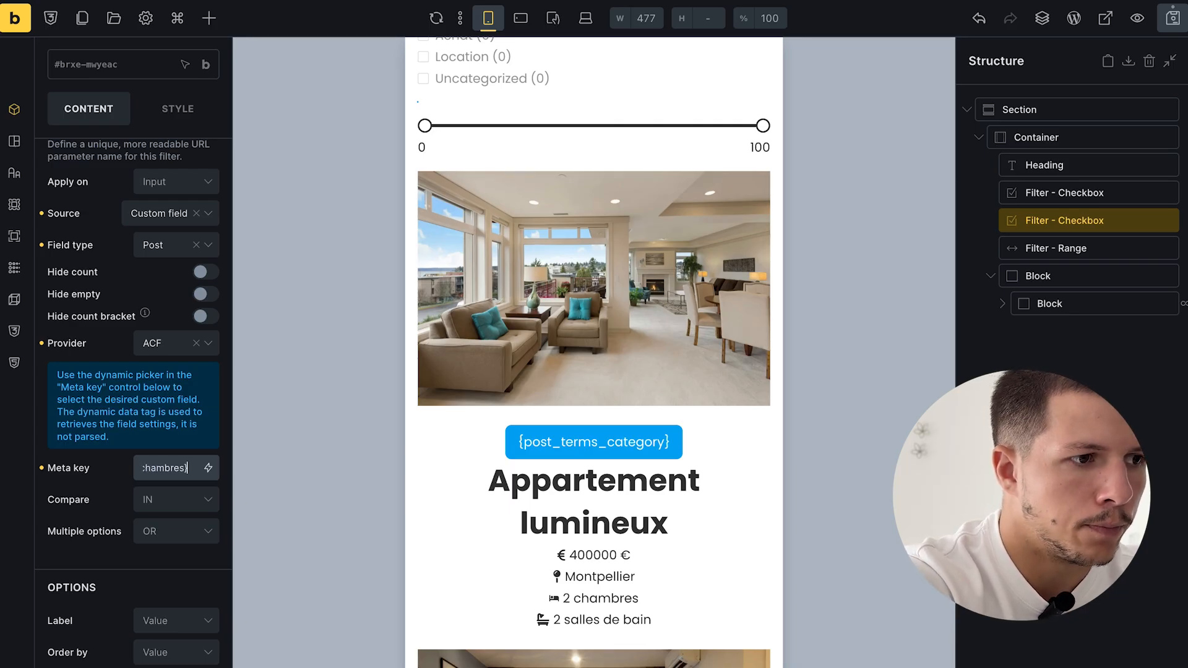
pyautogui.click(1176, 18)
# - Reload the live archive and test ticking the 1 bedroom option
pyautogui.moveTo(2, 551)
pyautogui.click(100, 501)
pyautogui.press('super+r')
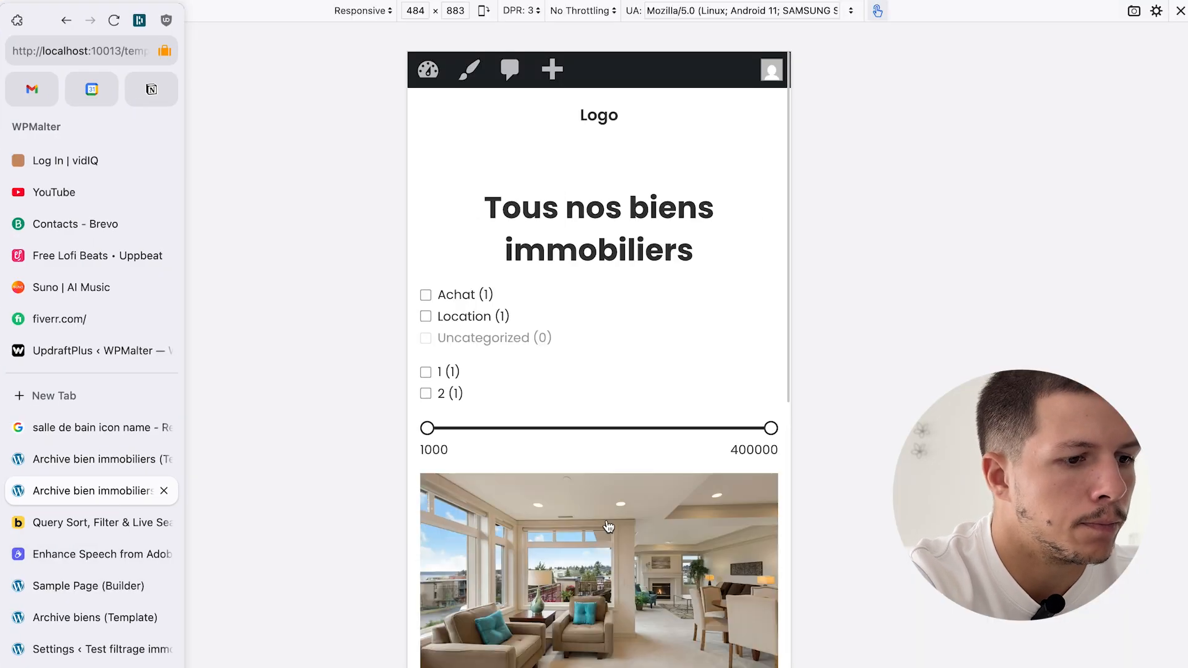
pyautogui.scroll(-3, 640, 527)
pyautogui.scroll(3, 640, 526)
pyautogui.click(427, 374)
pyautogui.click(427, 375)
pyautogui.click(427, 375)
# - Test the 2 bedroom option, then in the builder set the filter's Label to Custom
pyautogui.scroll(-3, 553, 412)
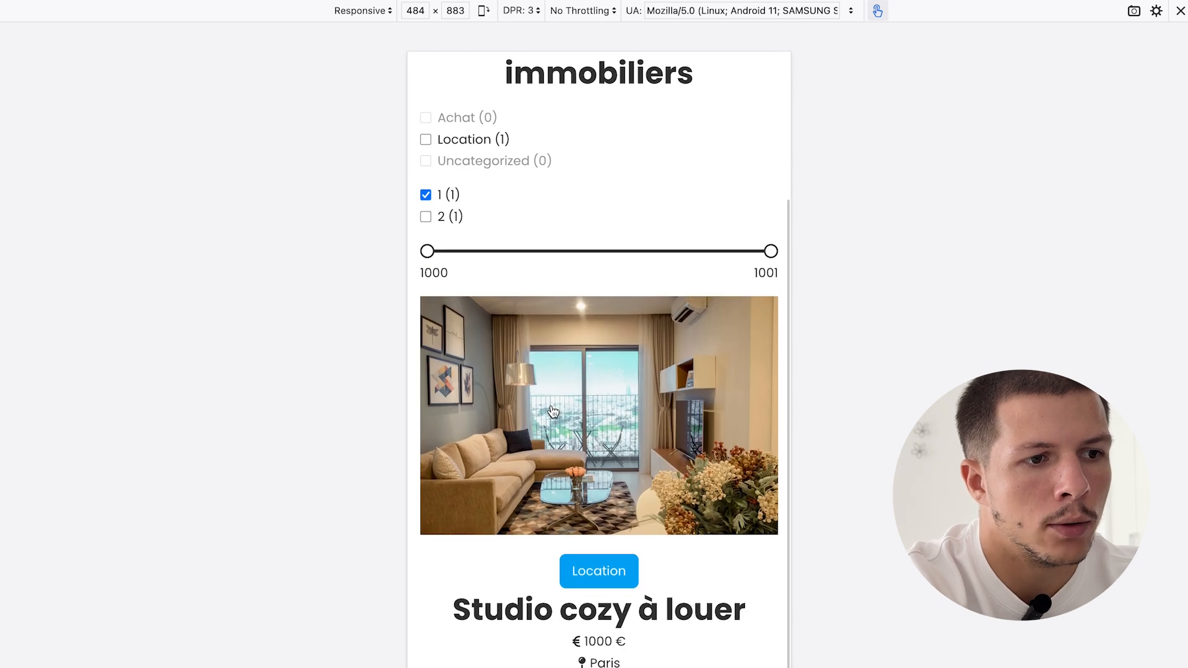
pyautogui.click(426, 221)
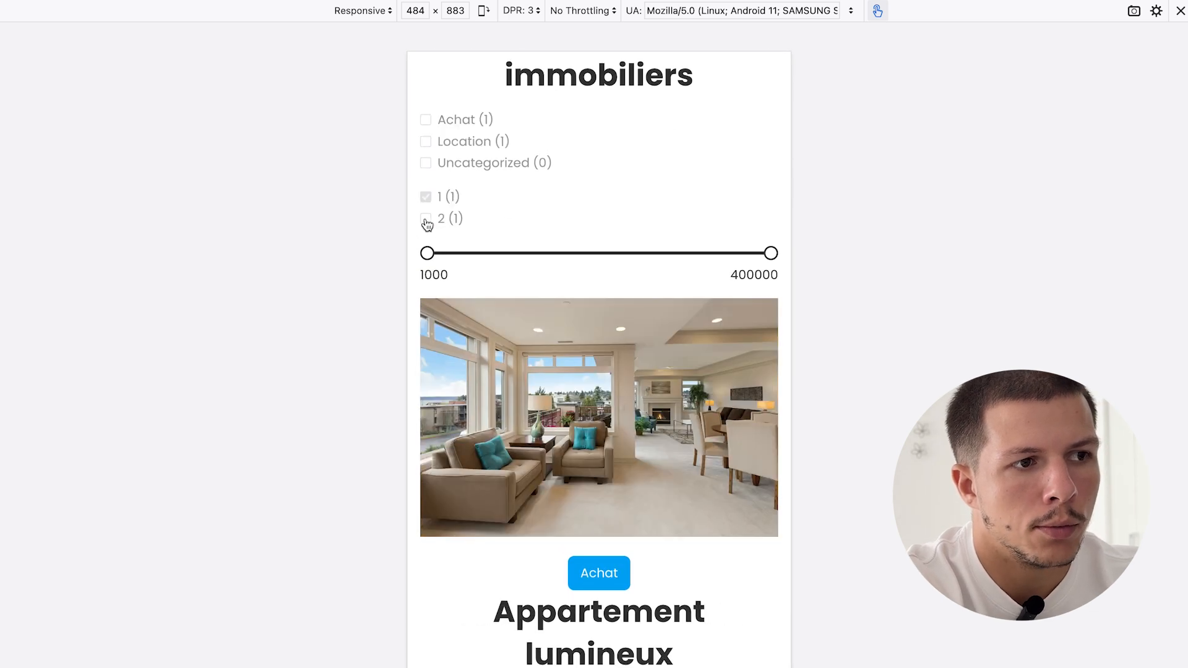
pyautogui.click(425, 203)
pyautogui.scroll(3, 546, 275)
pyautogui.moveTo(2, 372)
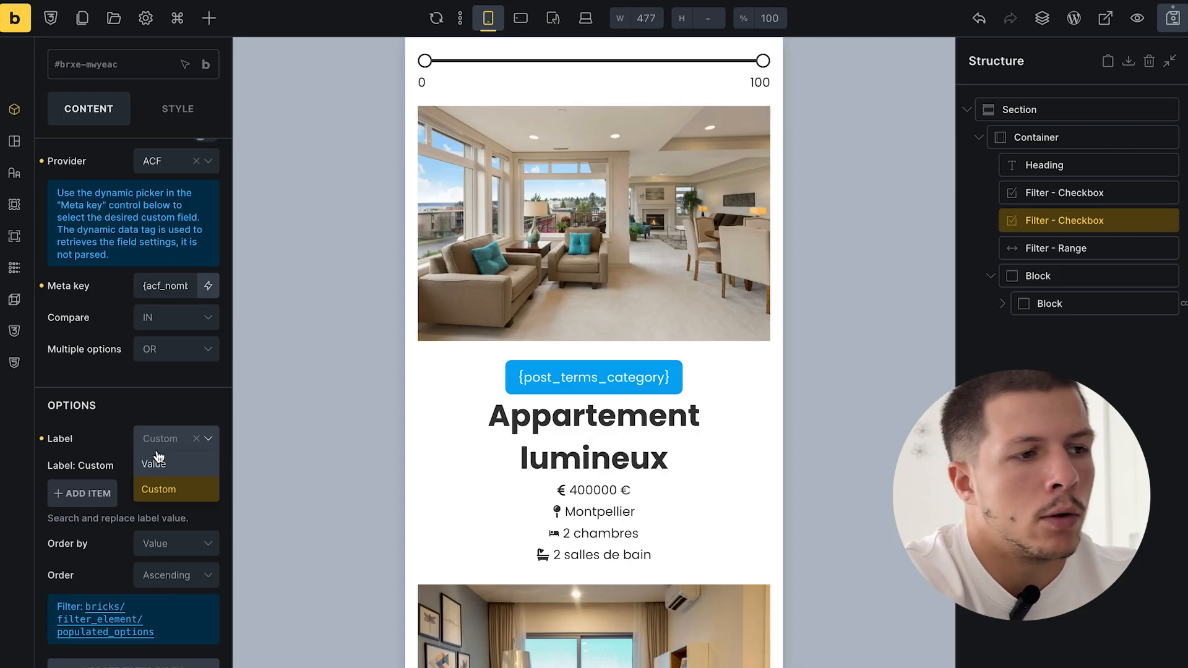
pyautogui.click(157, 455)
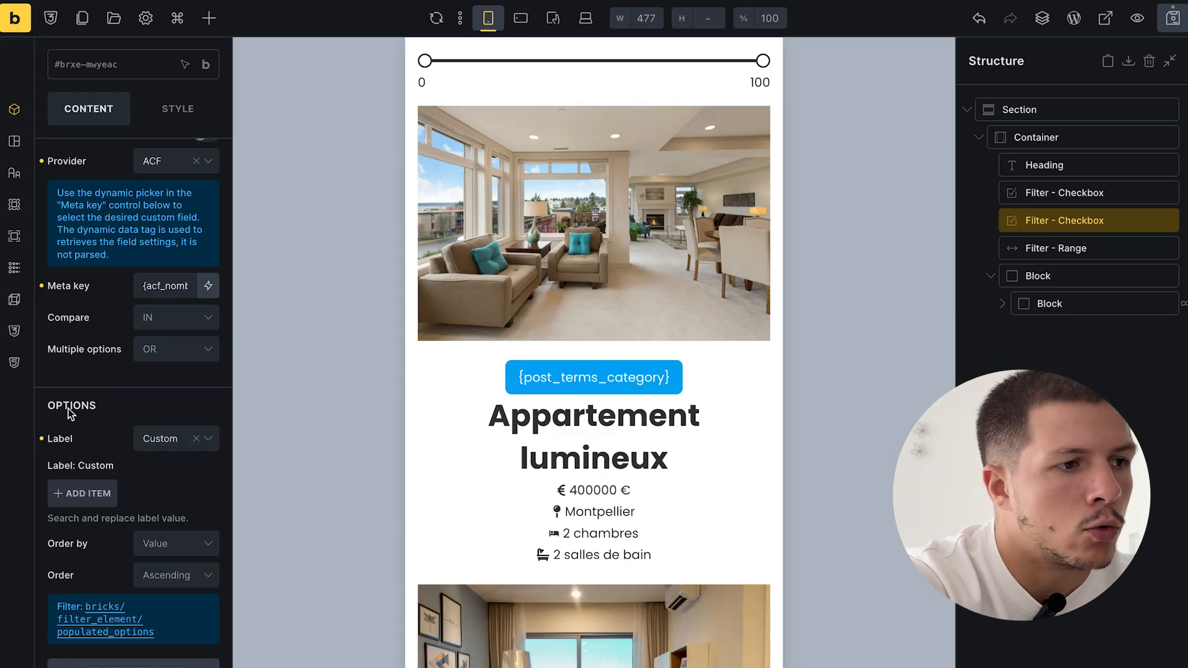
# - Add custom label rules replacing 1 with '1 chambre' and 2 with '2 chambres'
pyautogui.scroll(-1, 102, 414)
pyautogui.click(159, 399)
pyautogui.click(160, 443)
pyautogui.click(93, 453)
pyautogui.scroll(-2, 96, 450)
pyautogui.click(168, 412)
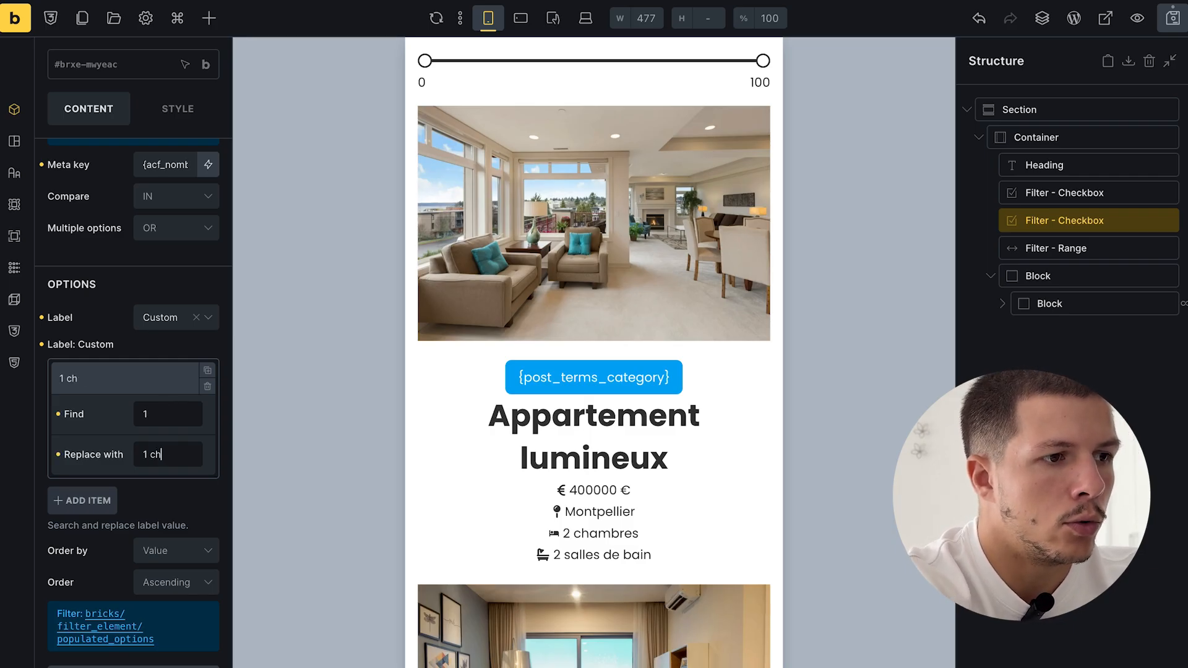
pyautogui.click(159, 374)
pyautogui.click(91, 417)
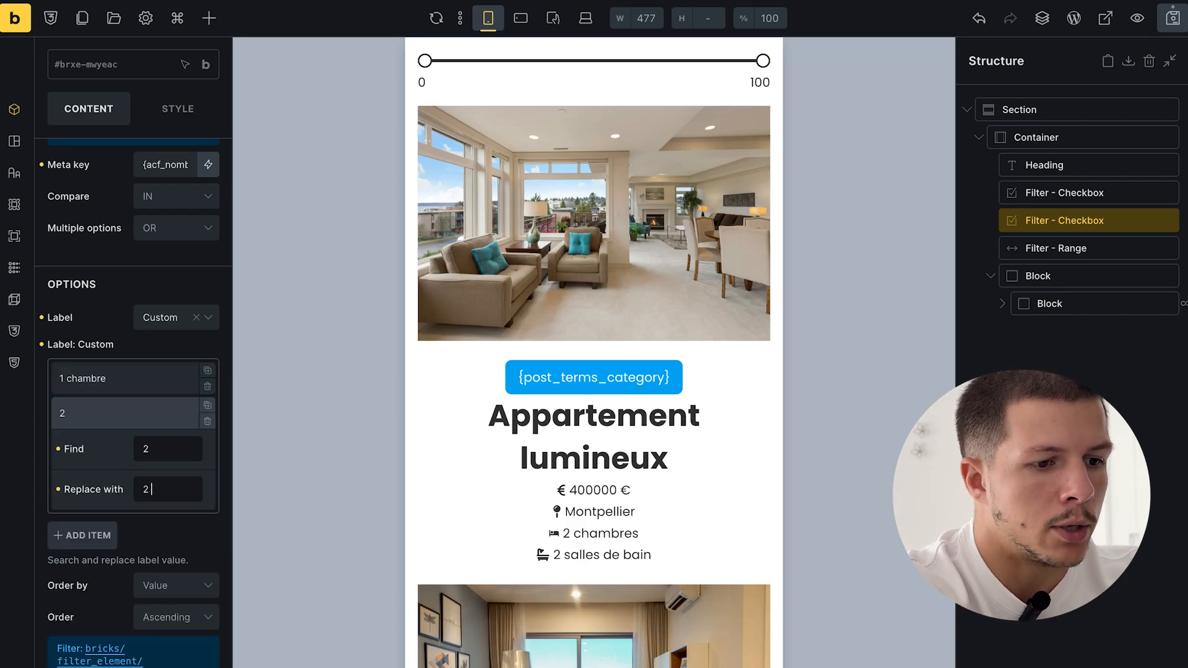
pyautogui.write('bres')
# - Save the template and view the live archive with the new labels
pyautogui.click(1173, 18)
pyautogui.moveTo(0, 581)
pyautogui.click(83, 493)
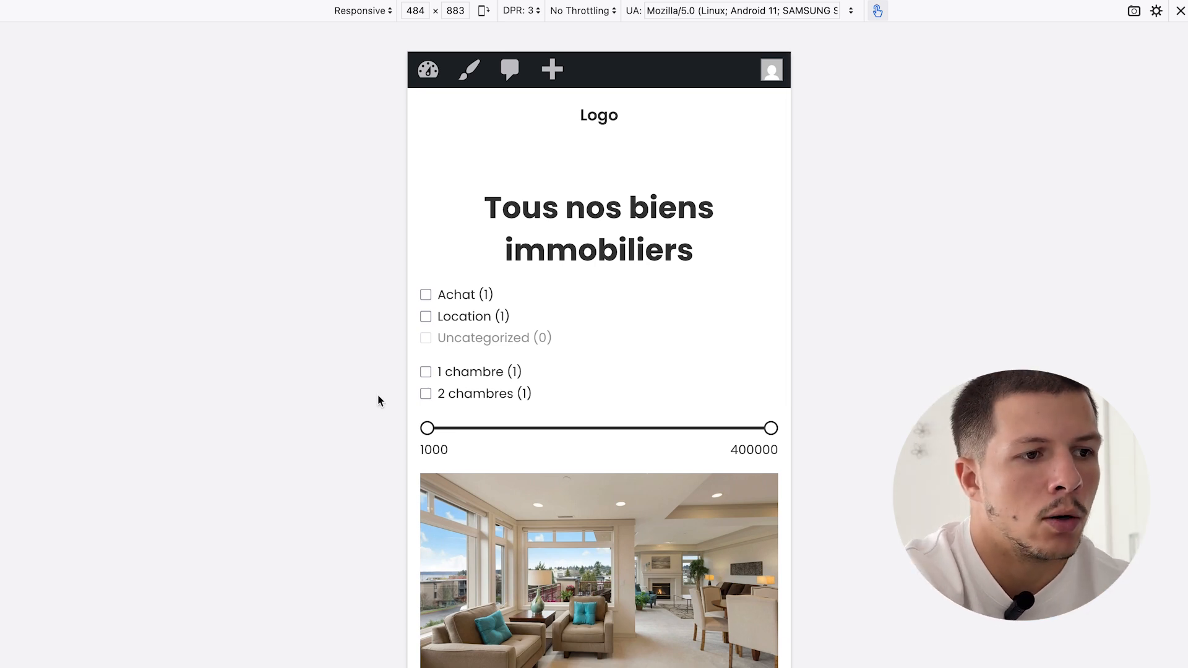
# - Test the price slider and the 1 chambre / 2 chambres options on the mobile archive
pyautogui.moveTo(426, 429); pyautogui.dragTo(568, 432)
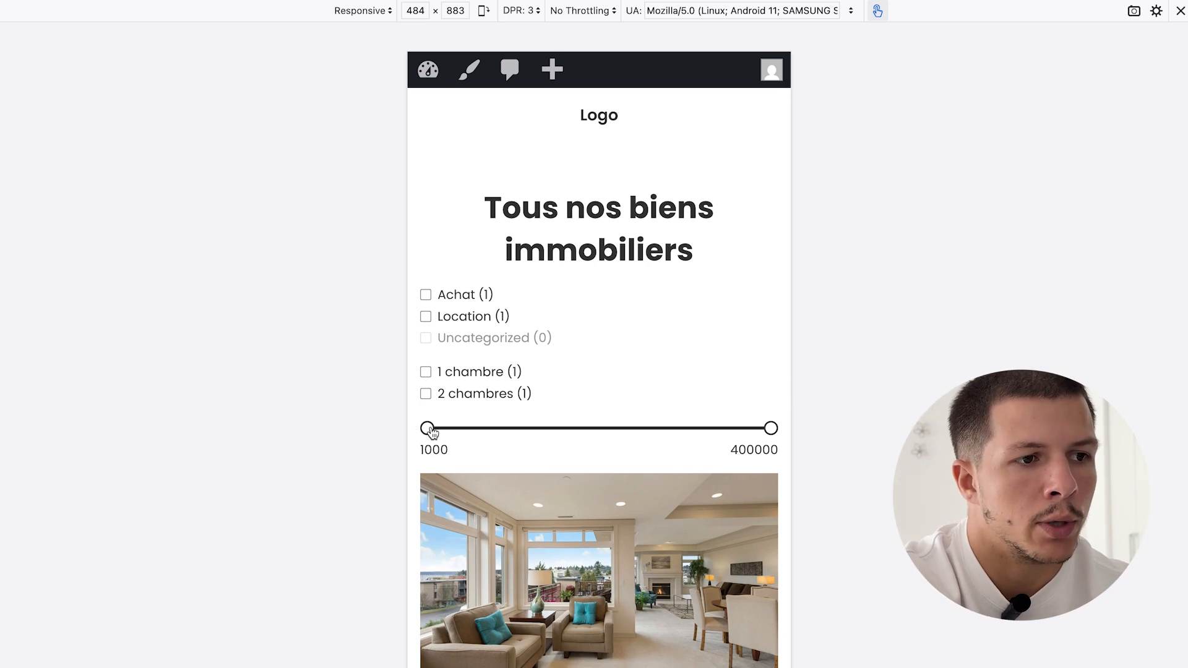
pyautogui.click(427, 393)
pyautogui.click(426, 374)
pyautogui.click(426, 393)
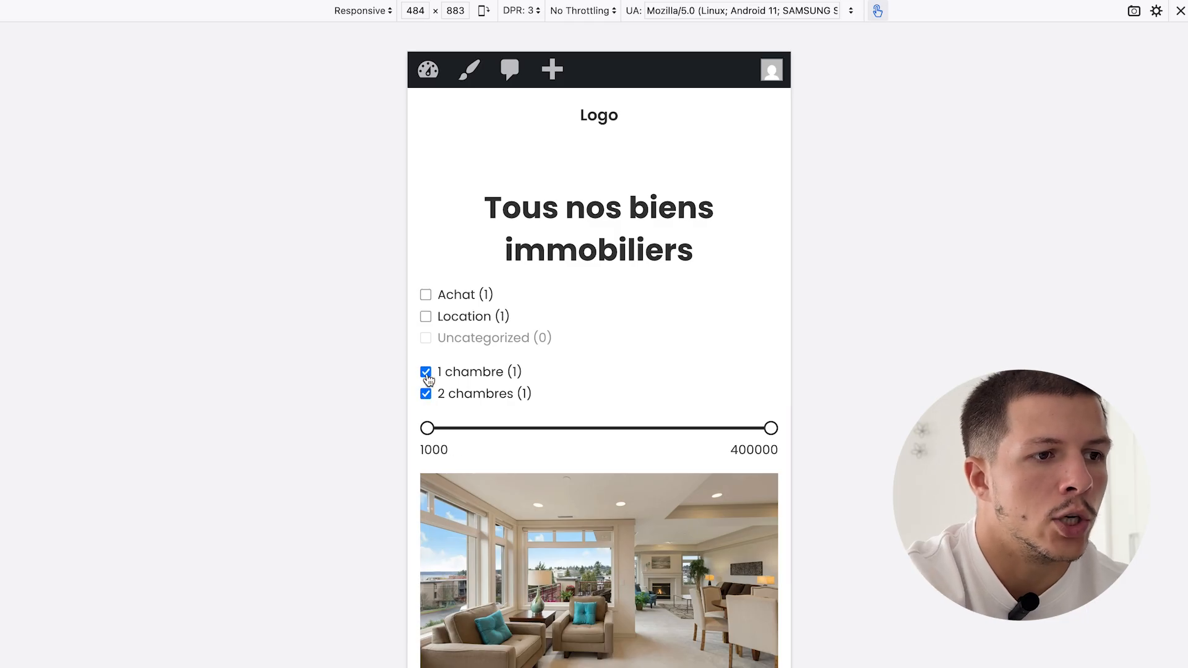
pyautogui.click(427, 374)
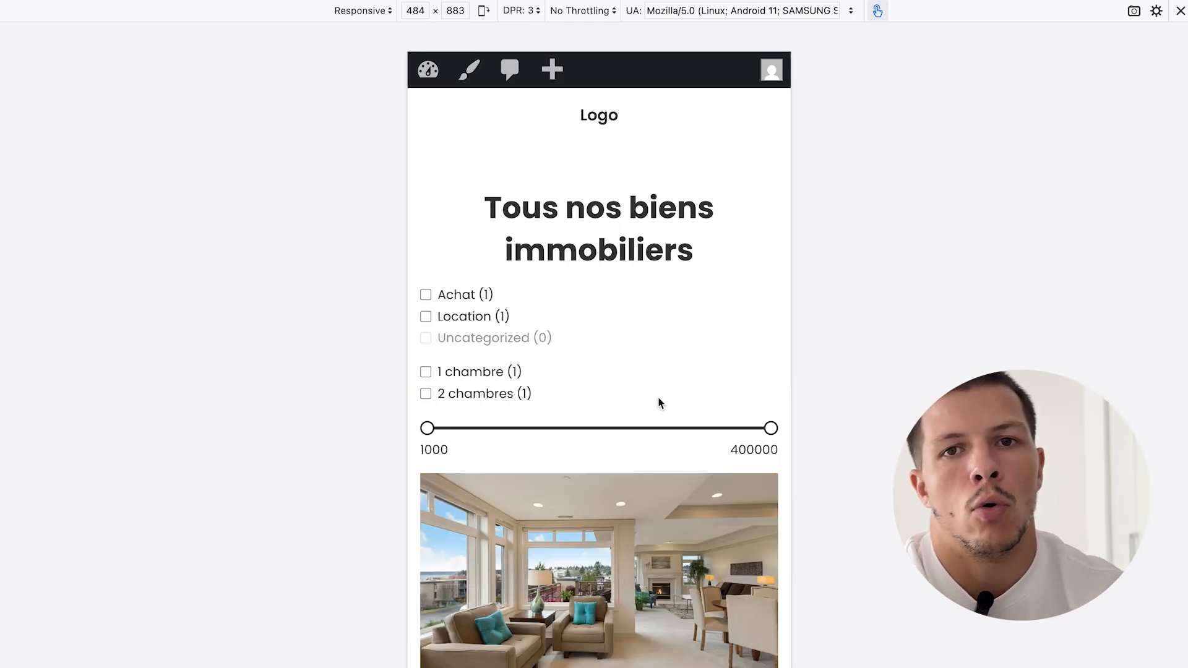
# - Scroll through the mobile archive, then return to the Archive bien immobiliers builder tab
pyautogui.scroll(-6, 608, 362)
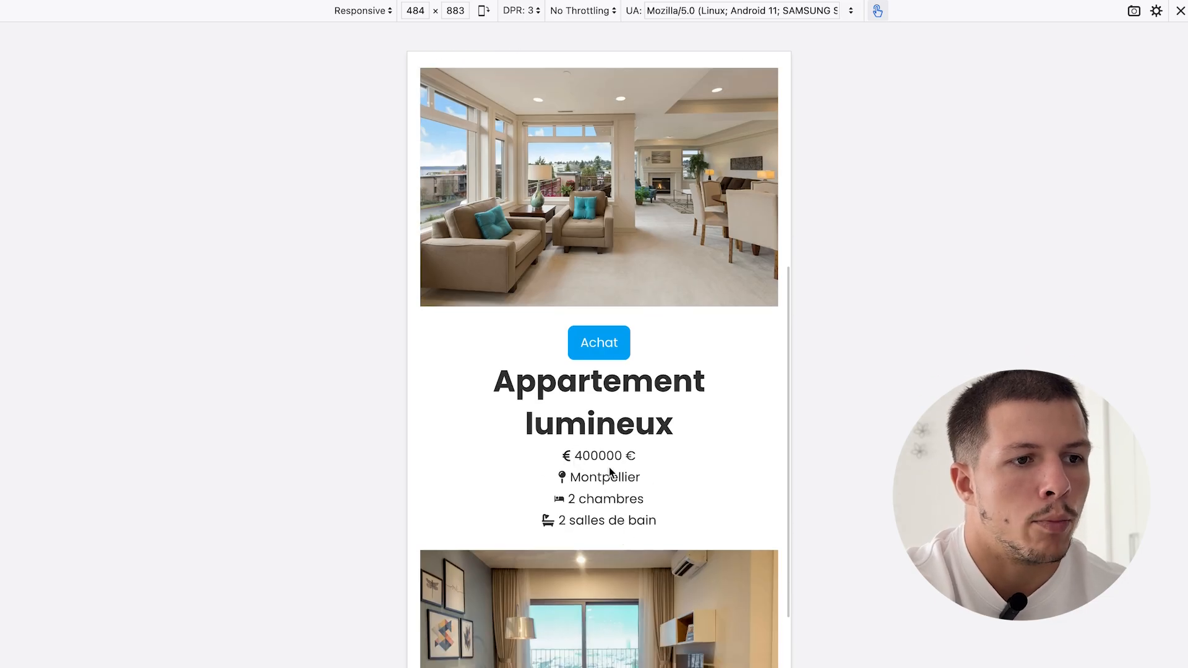
pyautogui.scroll(1, 631, 389)
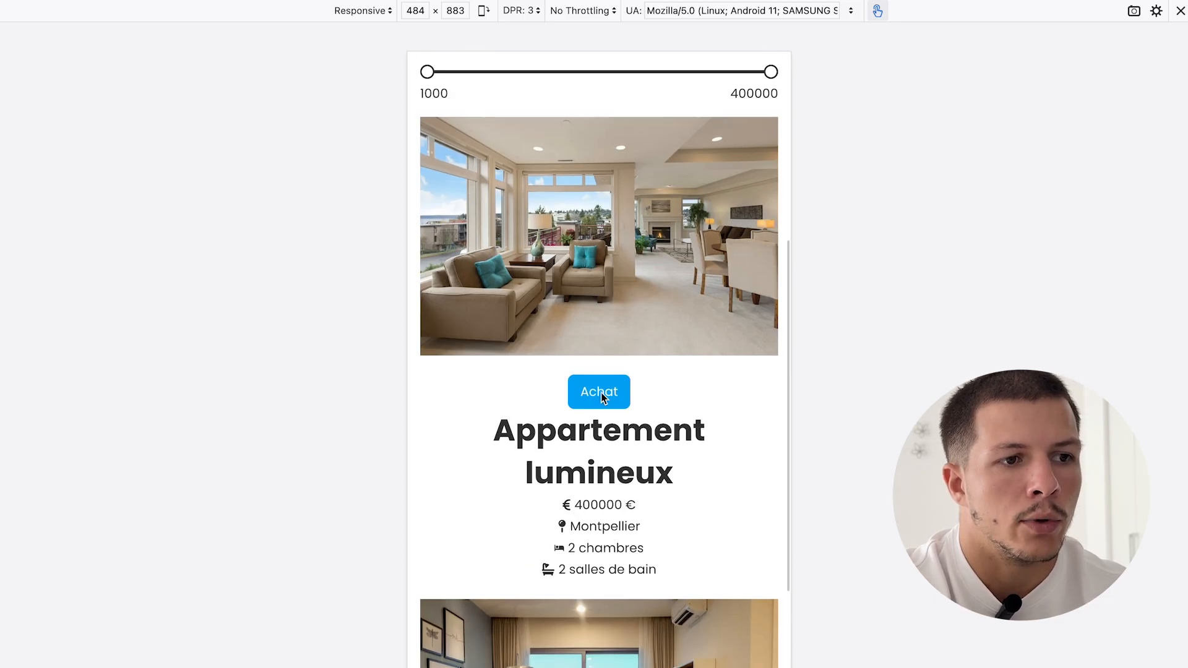
pyautogui.scroll(7, 604, 392)
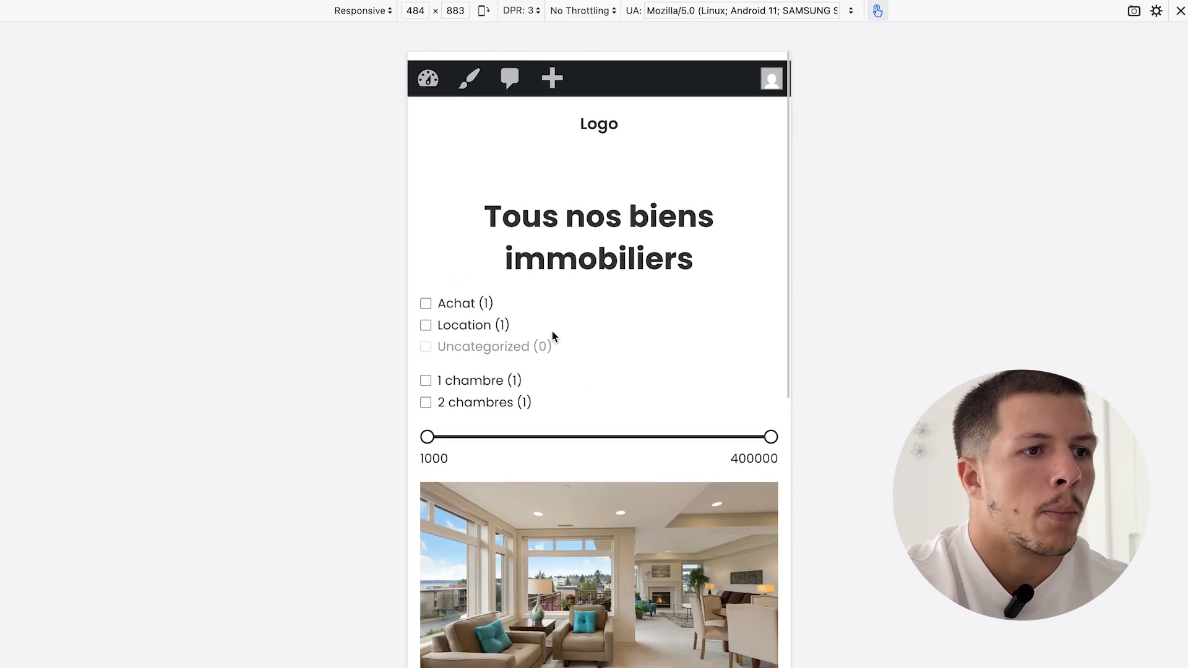
pyautogui.scroll(-10, 637, 495)
pyautogui.scroll(1, 636, 495)
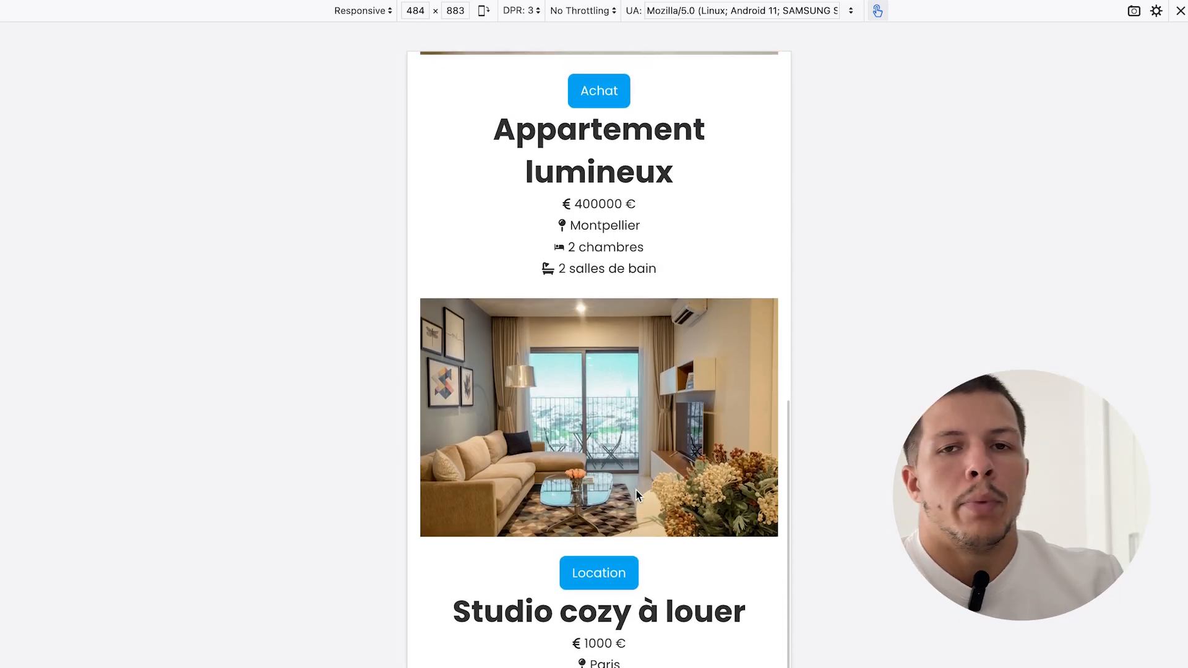
pyautogui.scroll(10, 636, 495)
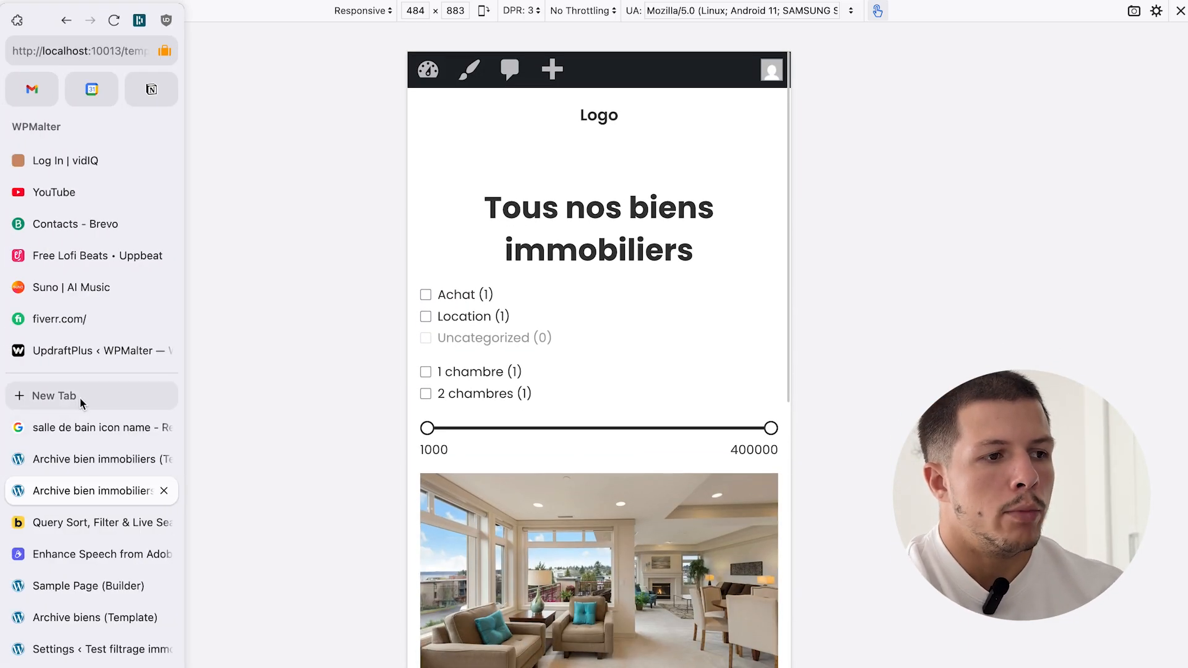
pyautogui.click(91, 460)
pyautogui.scroll(6, 611, 398)
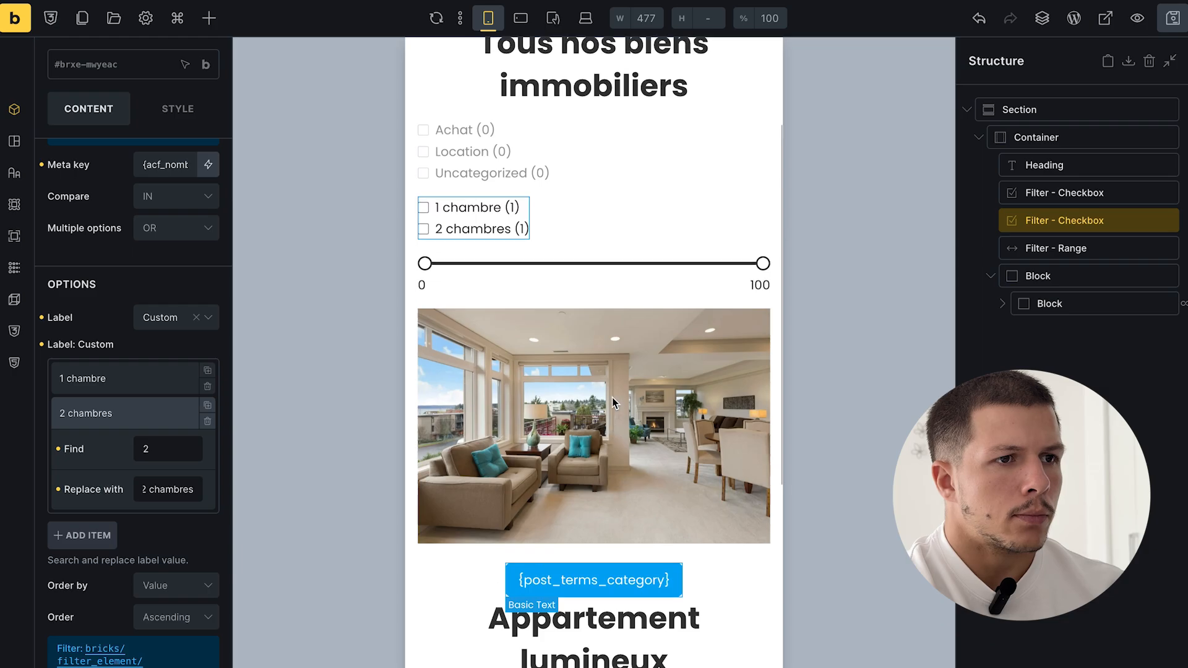
# - Preview the archive layout at mobile landscape width
pyautogui.scroll(-3, 611, 398)
pyautogui.scroll(3, 611, 398)
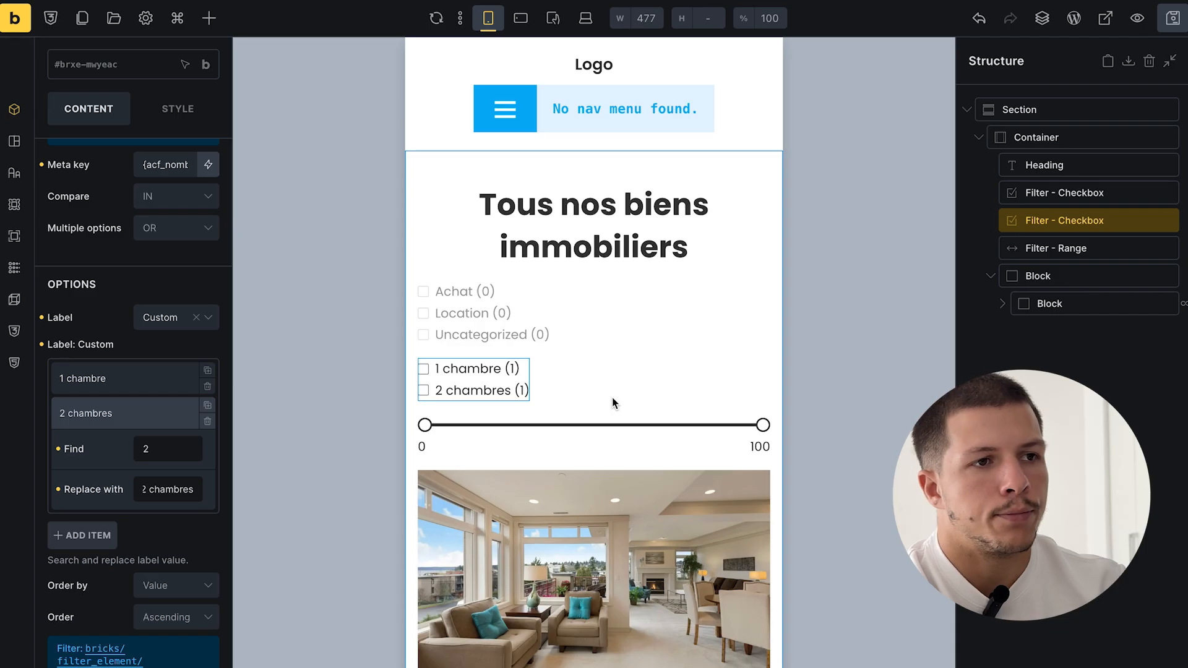
pyautogui.click(522, 19)
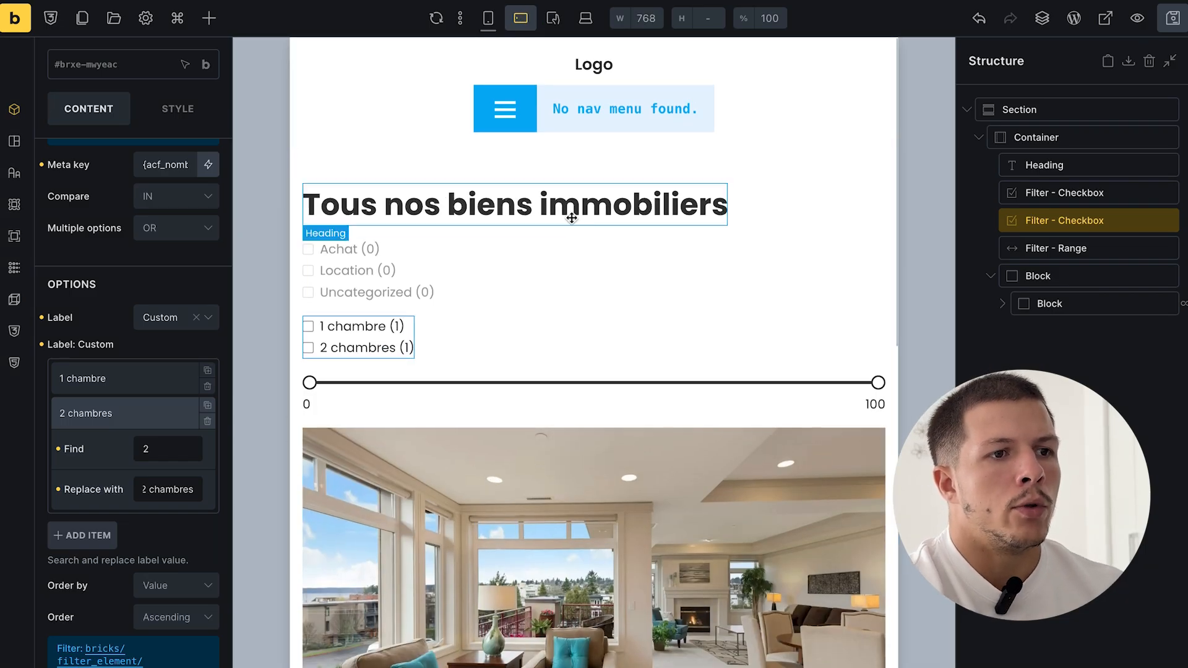
pyautogui.scroll(-4, 625, 270)
pyautogui.scroll(-10, 625, 270)
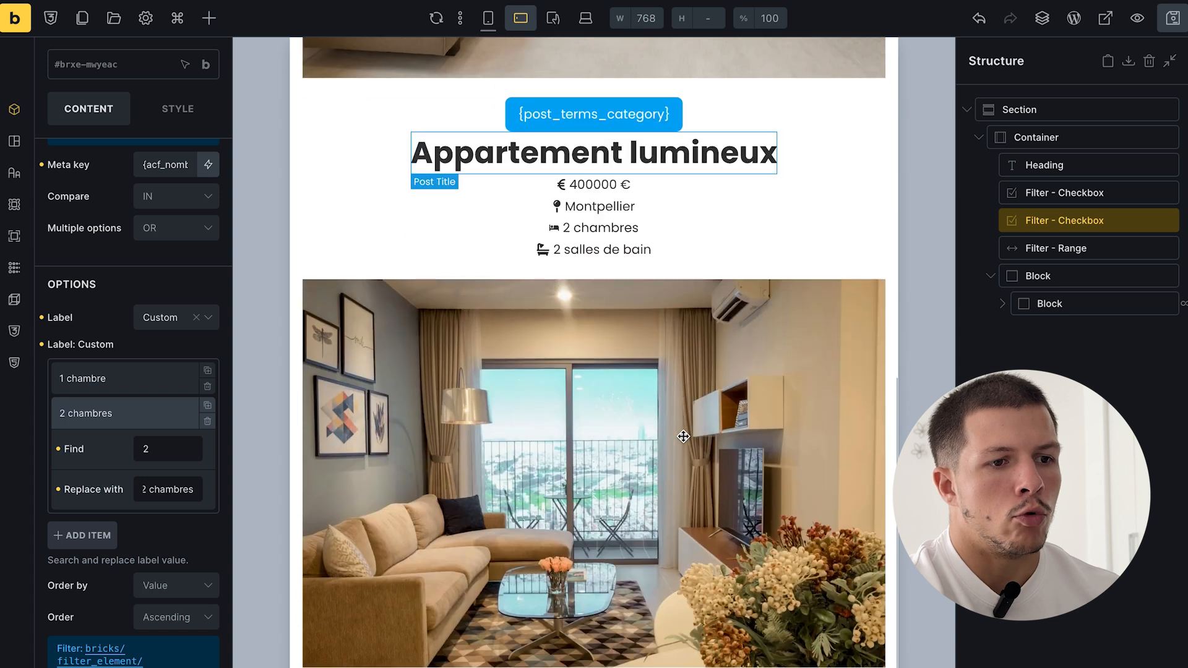
# - At tablet portrait width, select the heading-and-filters container and set its direction to vertical
pyautogui.scroll(14, 694, 477)
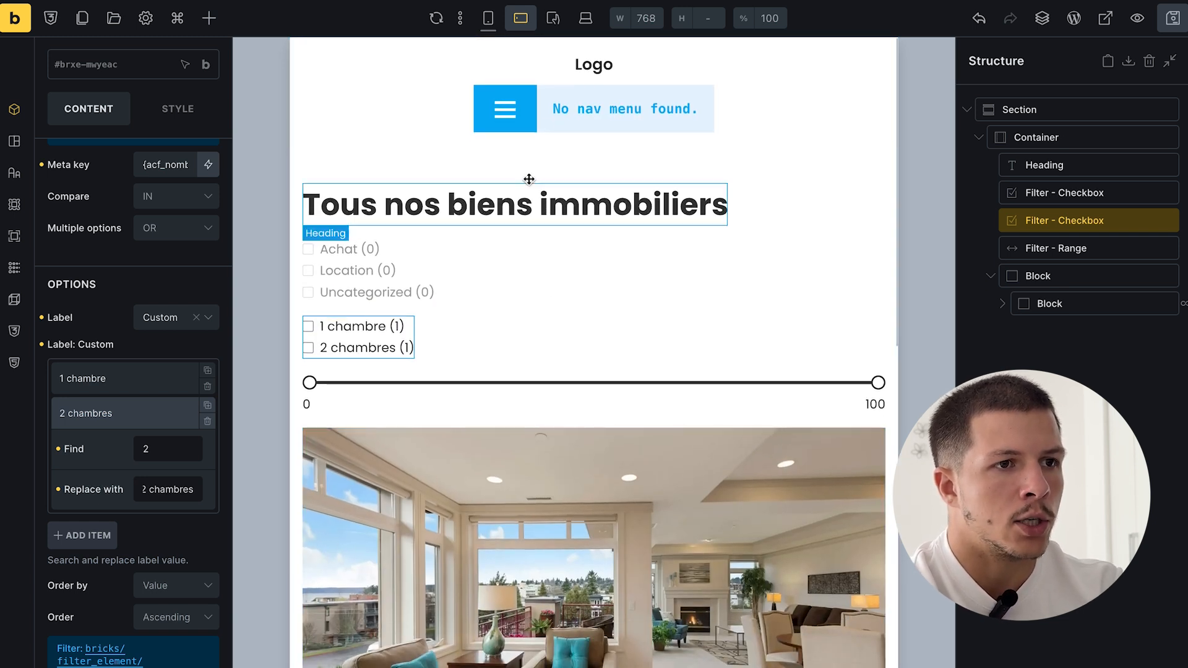
pyautogui.click(553, 17)
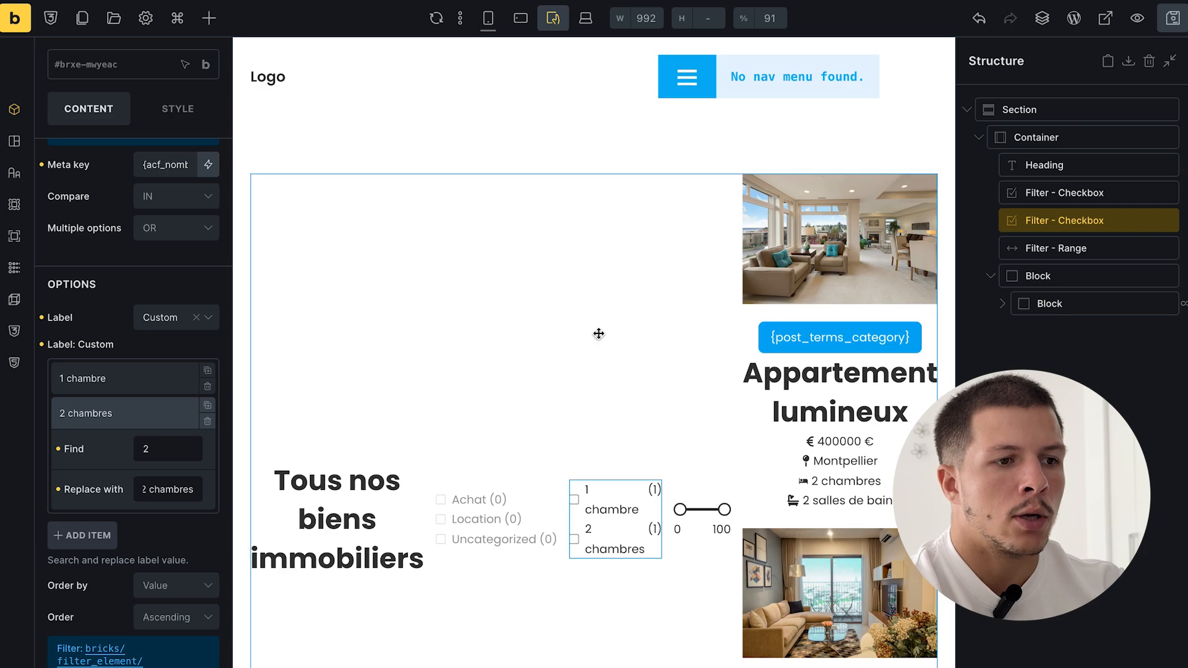
pyautogui.click(598, 333)
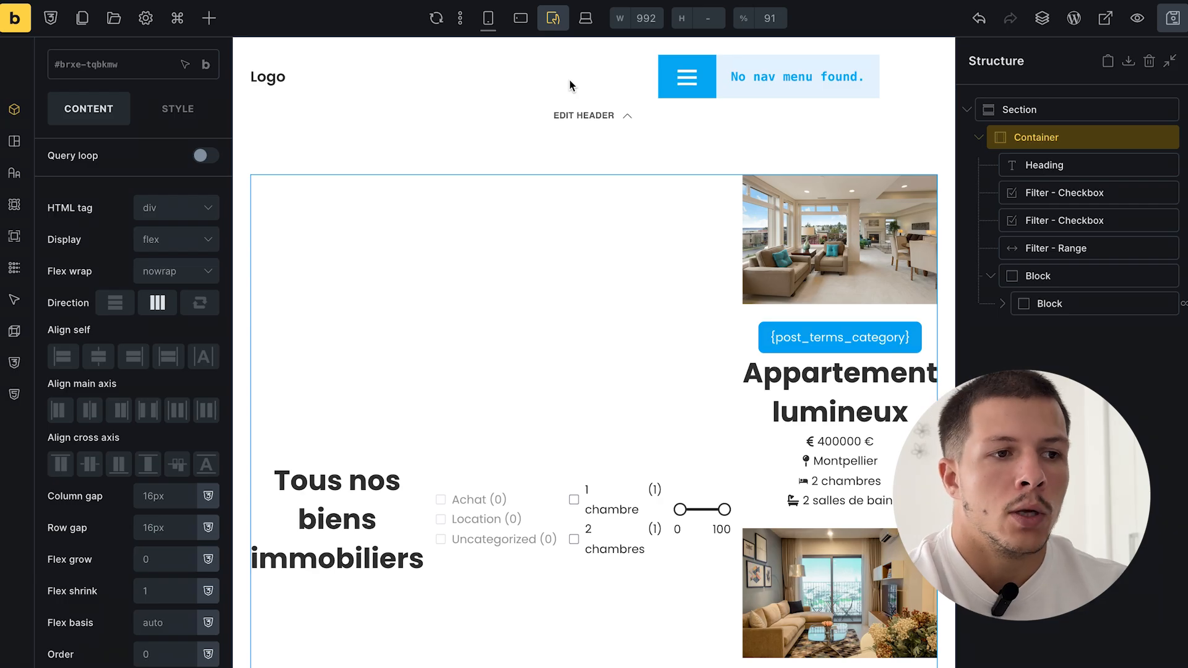
pyautogui.click(115, 303)
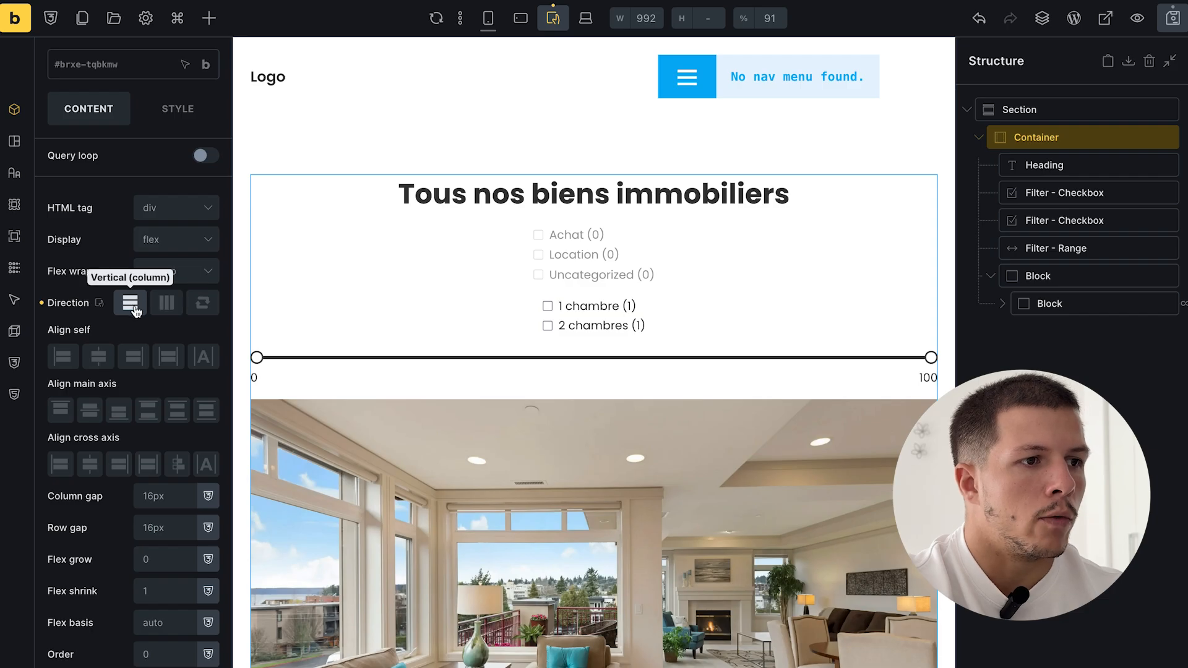
# - Reselect the container and try Start cross-axis alignment for the heading and filters
pyautogui.click(1043, 164)
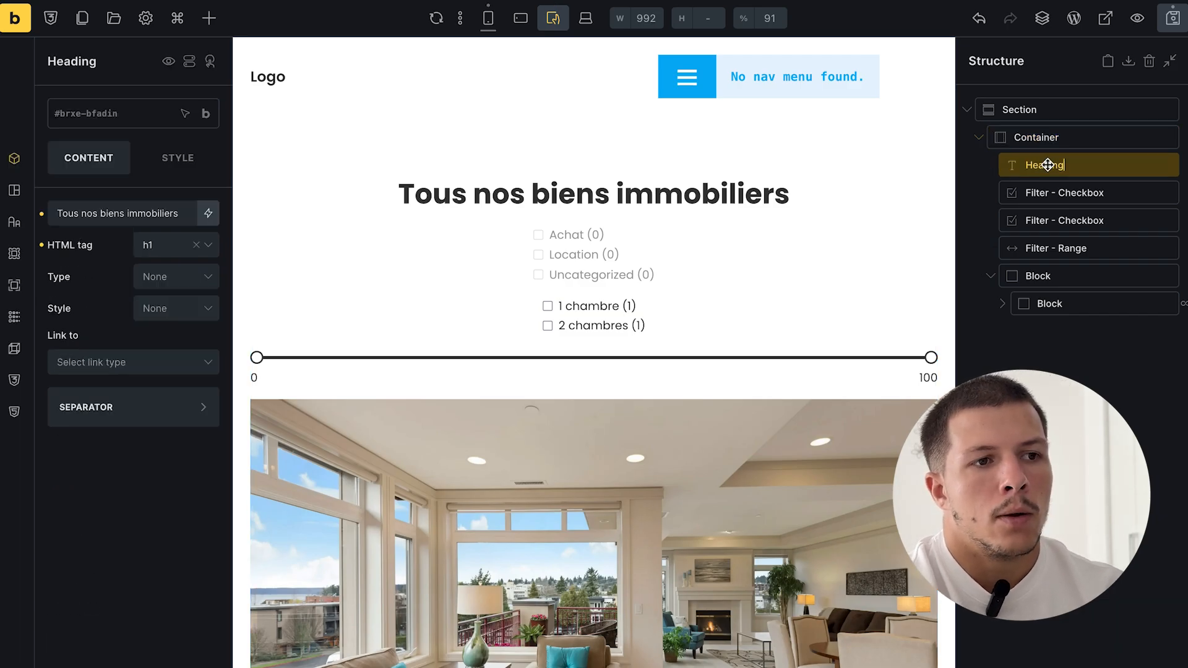
pyautogui.click(996, 138)
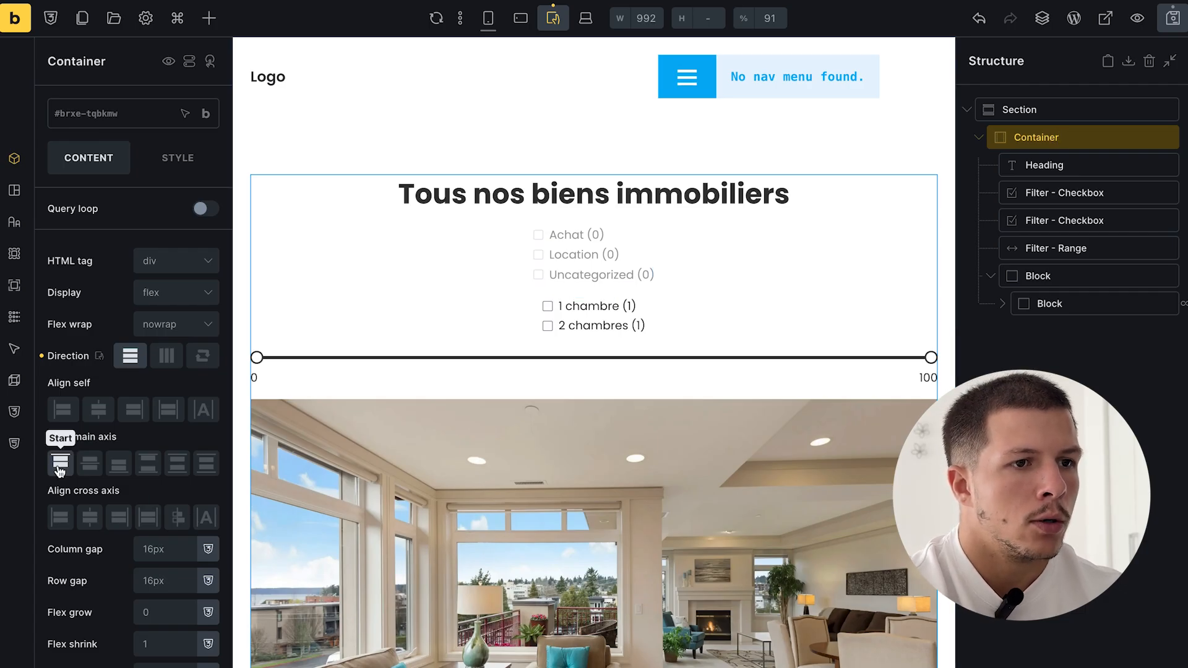
pyautogui.click(60, 518)
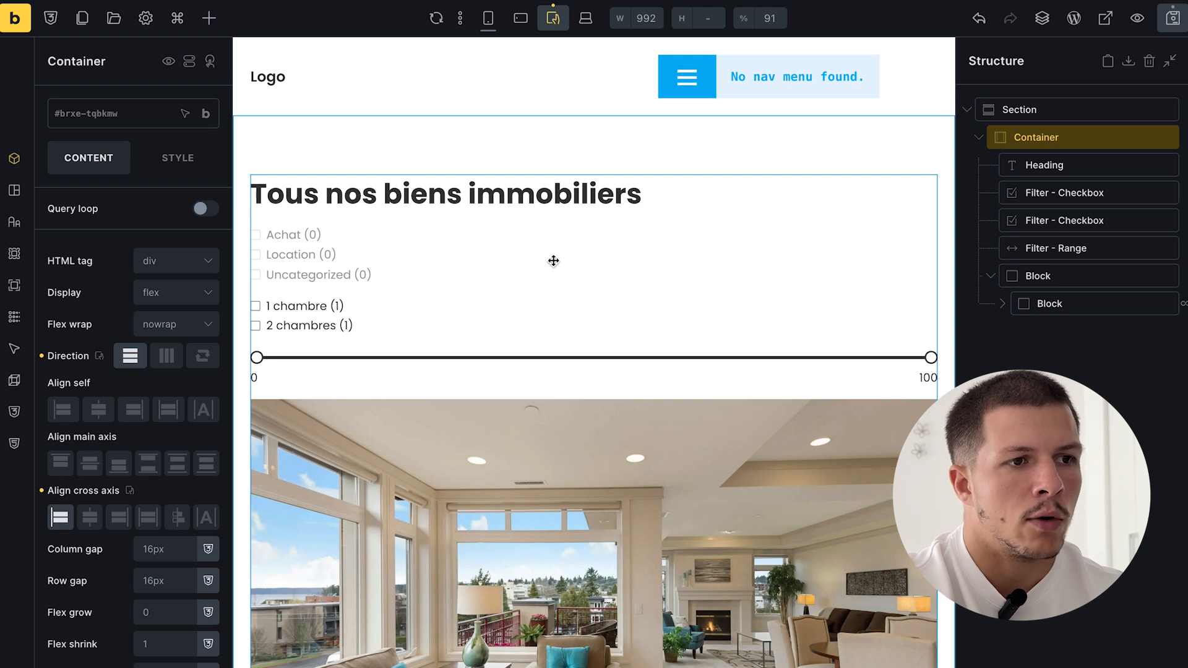
pyautogui.scroll(-6, 545, 387)
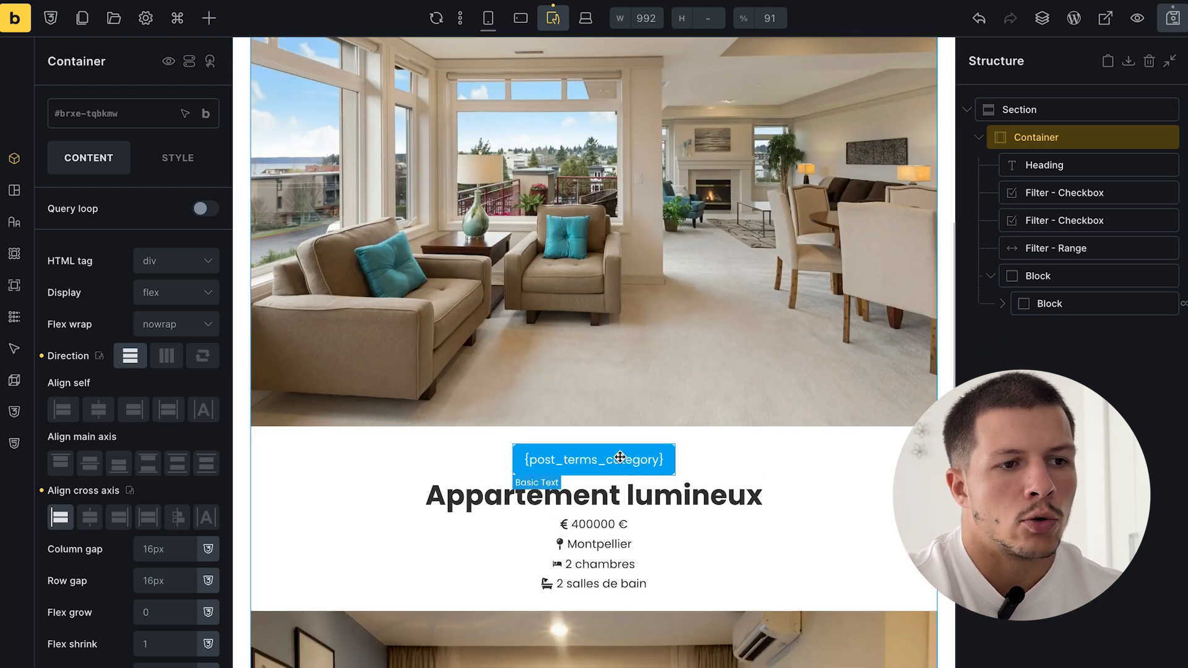
# - Set the container's cross-axis alignment to Center and view the live archive page
pyautogui.scroll(8, 617, 555)
pyautogui.scroll(-1, 417, 326)
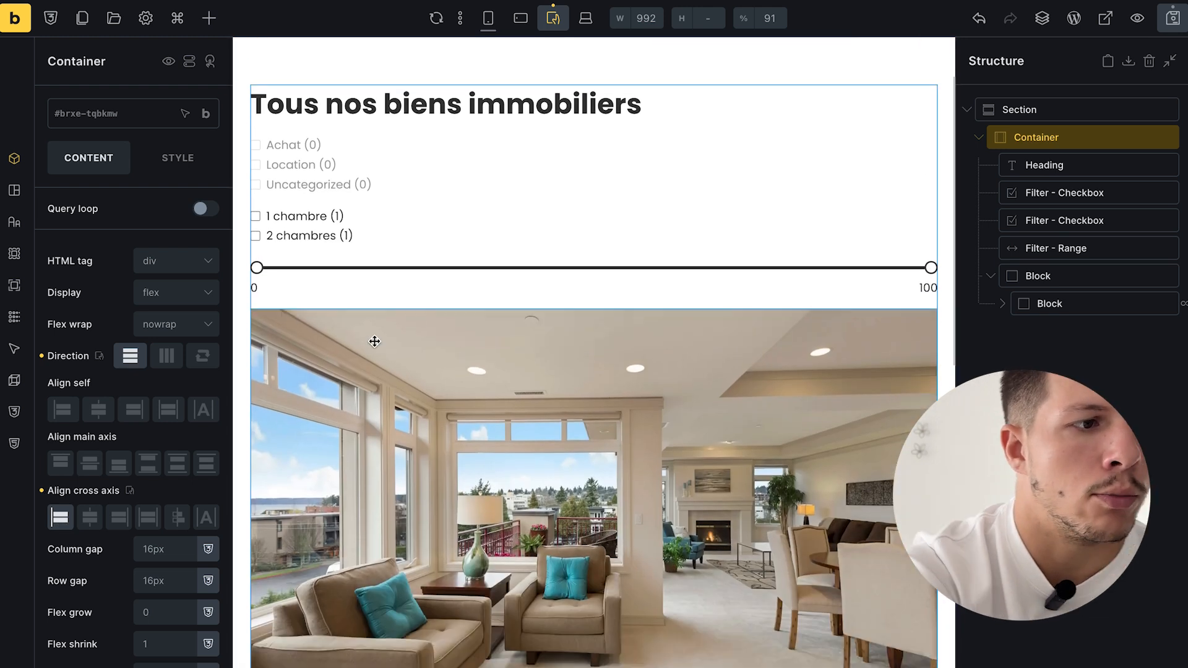
pyautogui.click(89, 517)
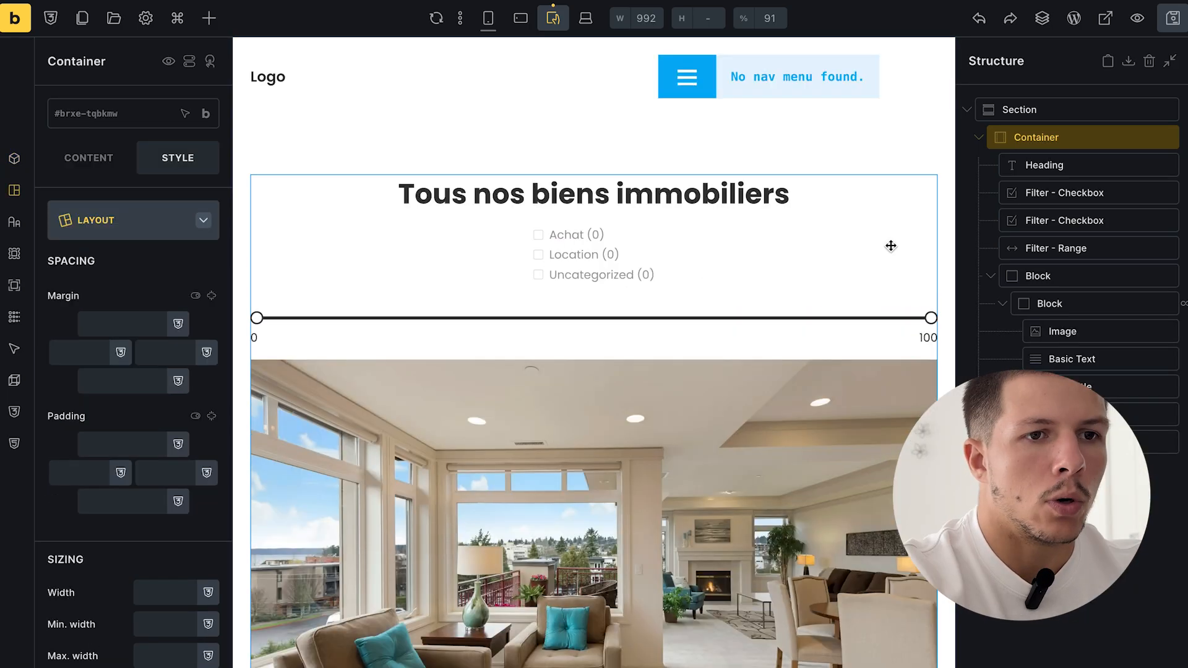
pyautogui.click(1106, 18)
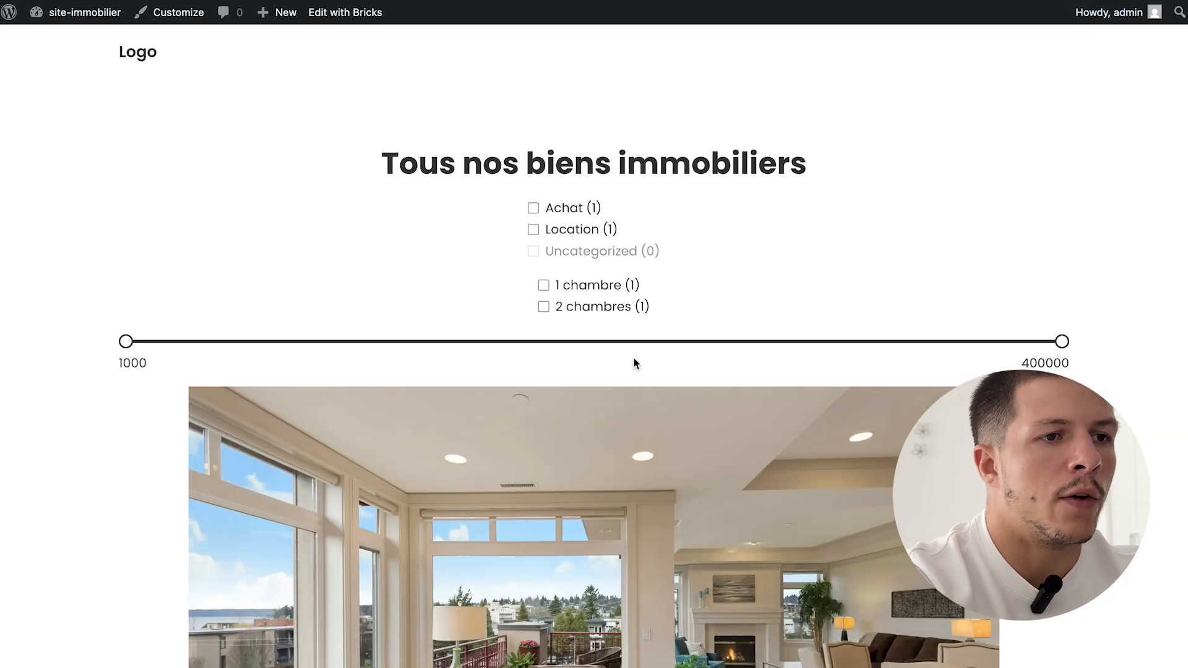
# - Filter the live listings by ticking Achat, Location, 2 chambres and 1 chambre
pyautogui.tripleClick(660, 167)
pyautogui.click(533, 208)
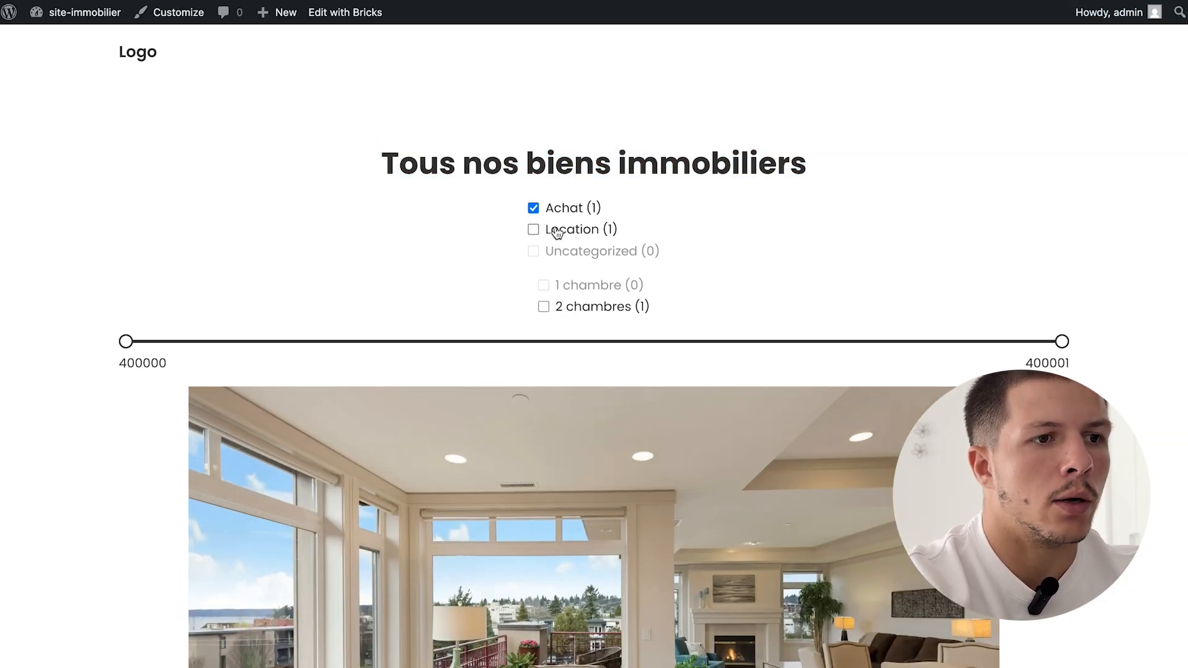
pyautogui.click(563, 236)
pyautogui.click(593, 307)
pyautogui.click(598, 287)
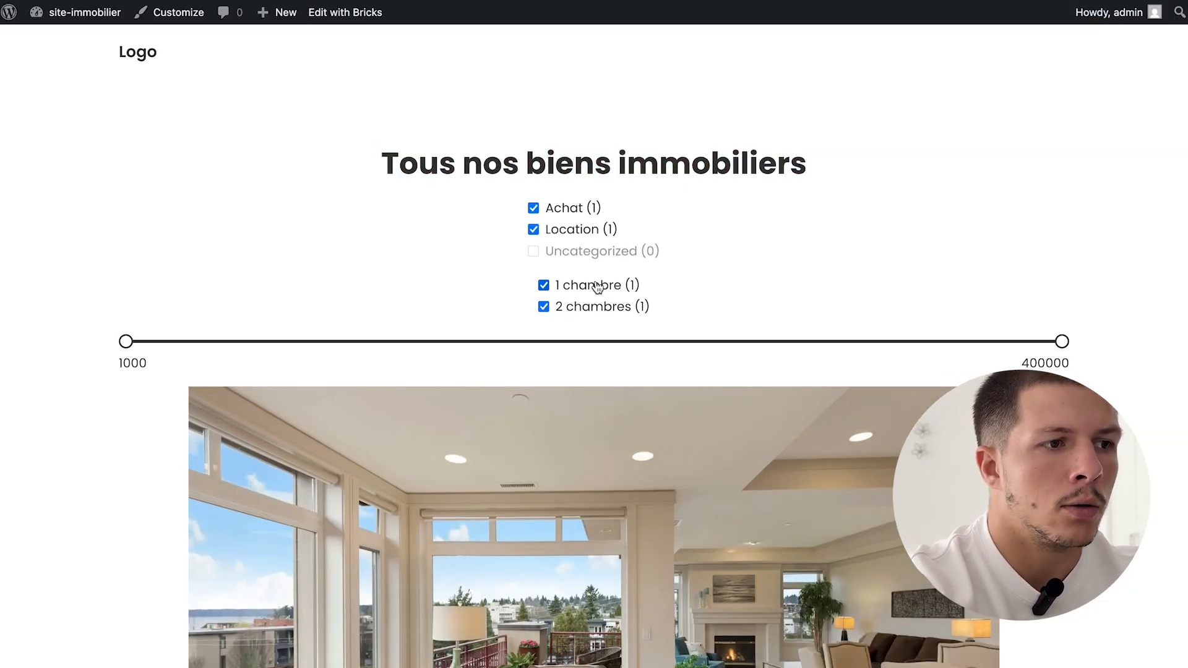
# - Raise the minimum price on the slider to about 5388, then return to the builder
pyautogui.moveTo(126, 344)
pyautogui.mouseDown()
pyautogui.moveTo(432, 353)
pyautogui.moveTo(136, 341)
pyautogui.mouseUp()
pyautogui.scroll(-8, 557, 396)
pyautogui.scroll(8, 559, 398)
pyautogui.moveTo(2, 483)
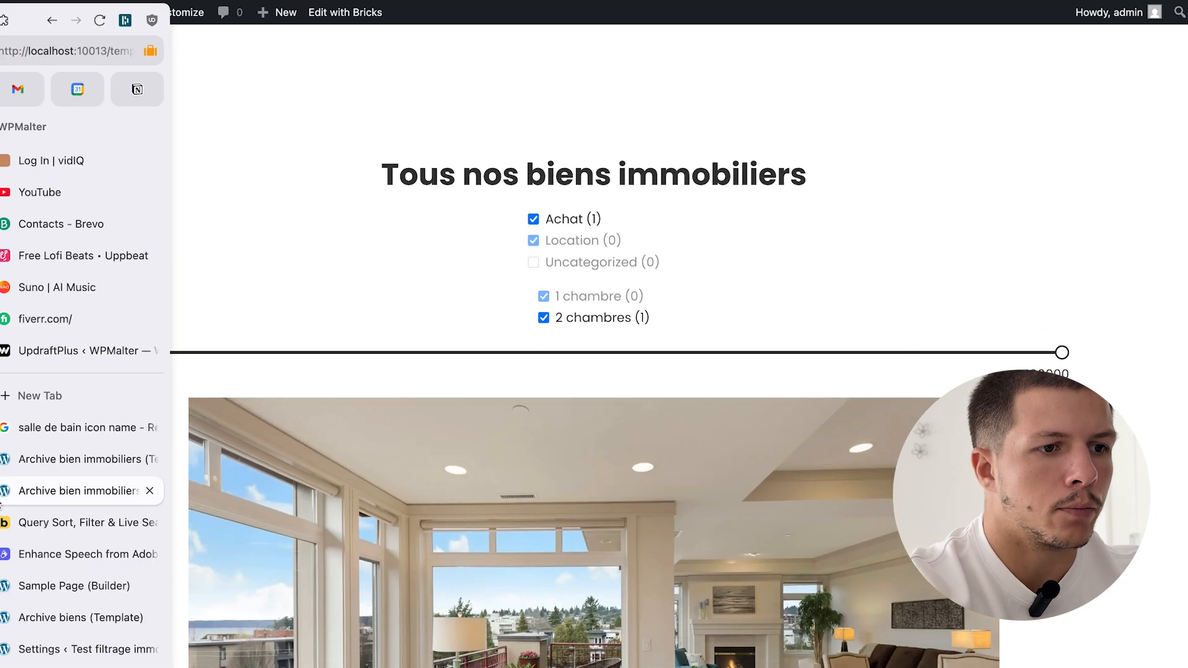
pyautogui.click(88, 465)
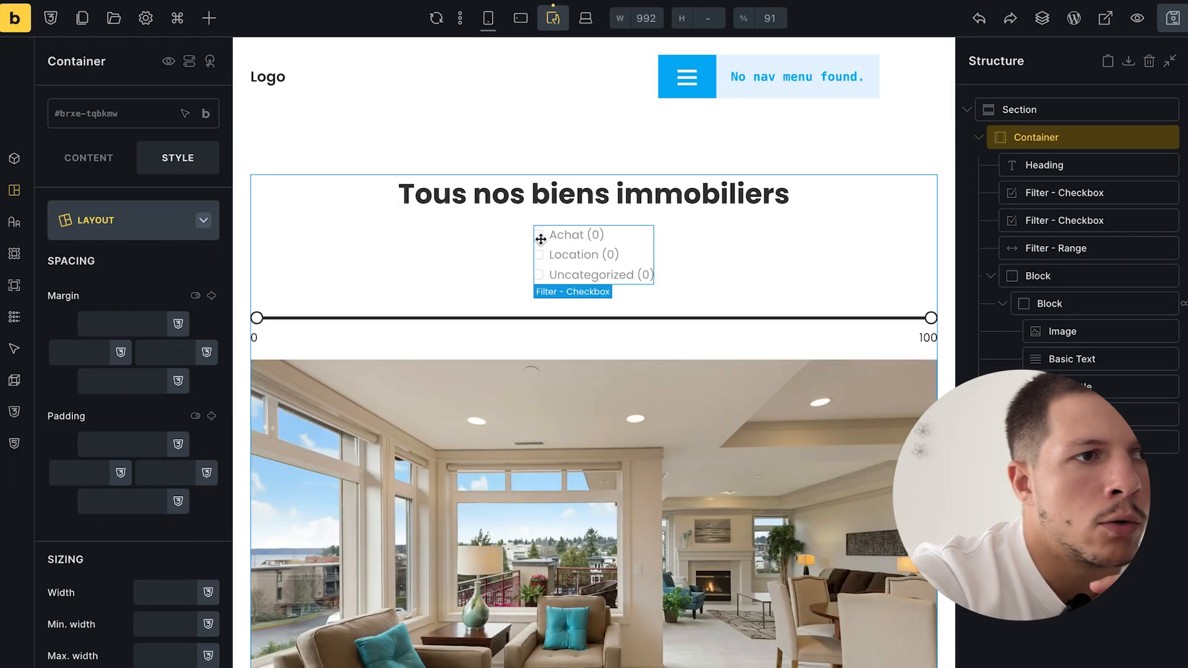
# - Select the Appartement lumineux icon list at desktop width and review its content and style settings
pyautogui.scroll(-10, 543, 239)
pyautogui.scroll(7, 541, 240)
pyautogui.click(575, 495)
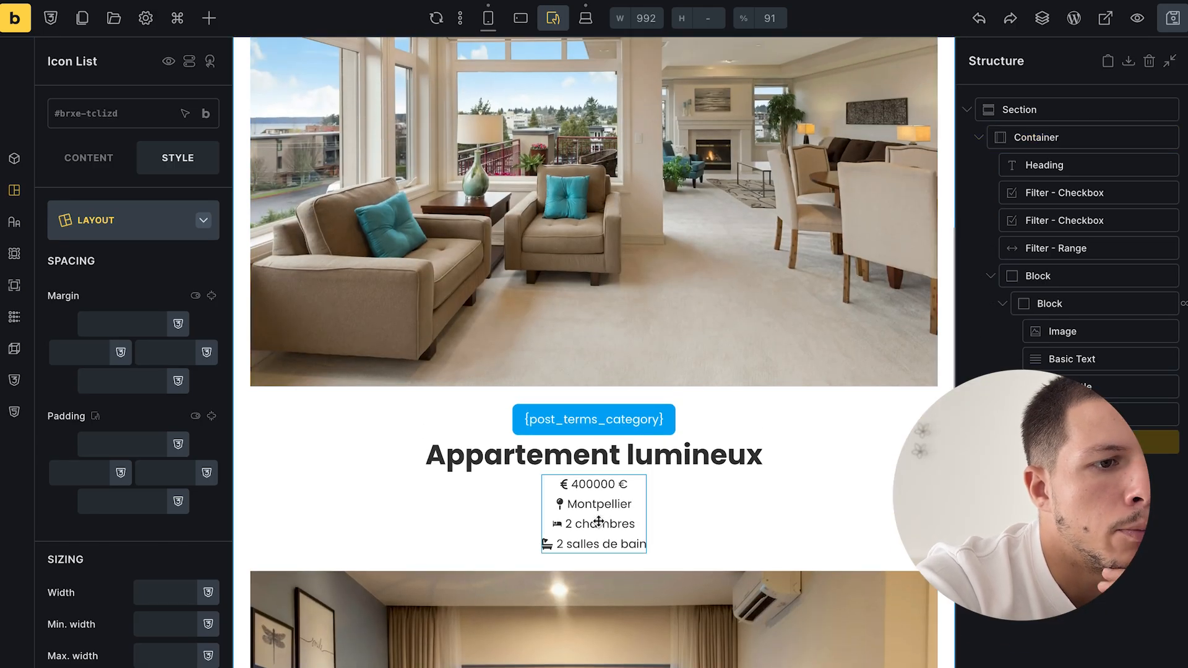
pyautogui.scroll(-2, 569, 519)
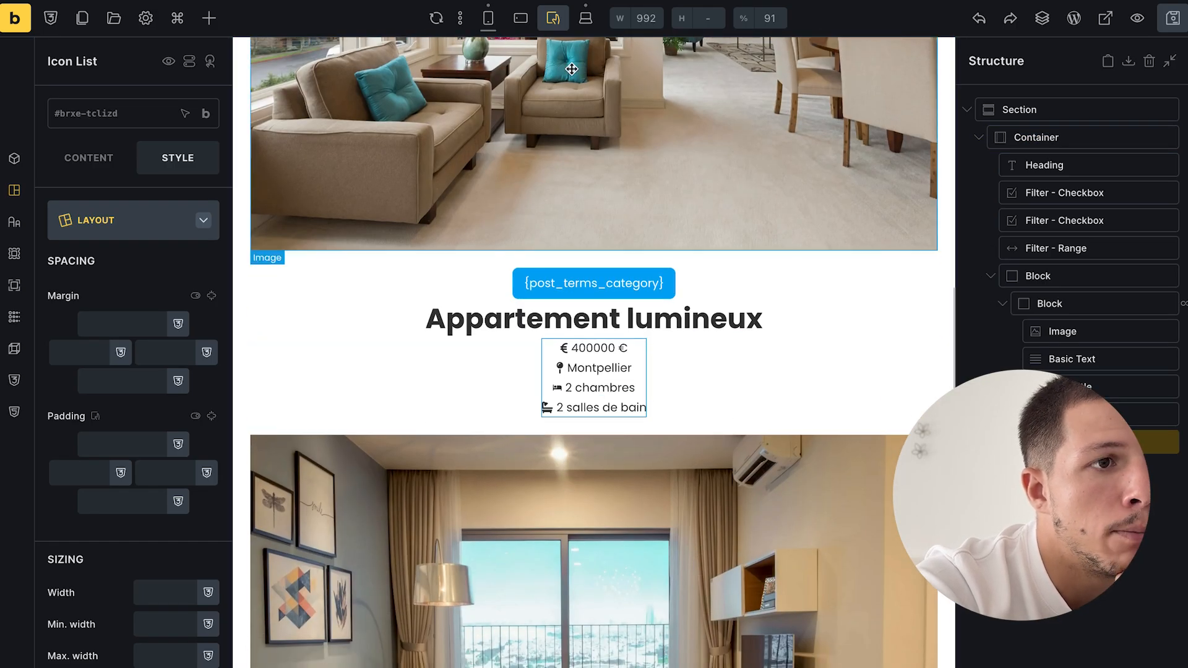
pyautogui.click(591, 27)
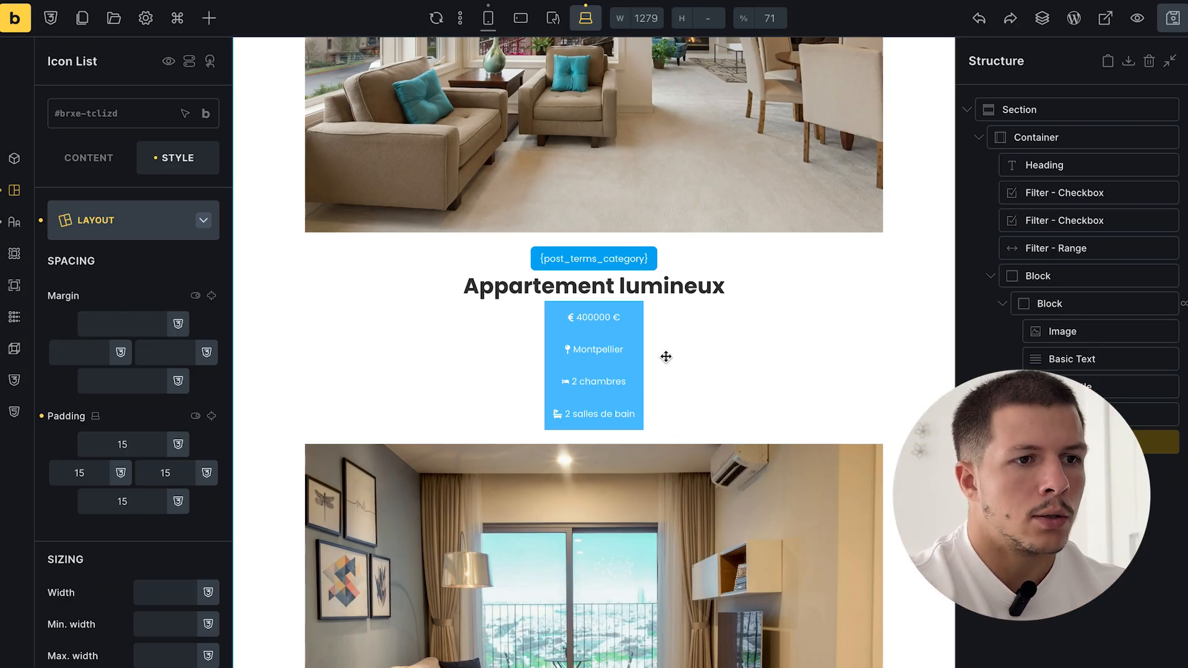
pyautogui.click(84, 158)
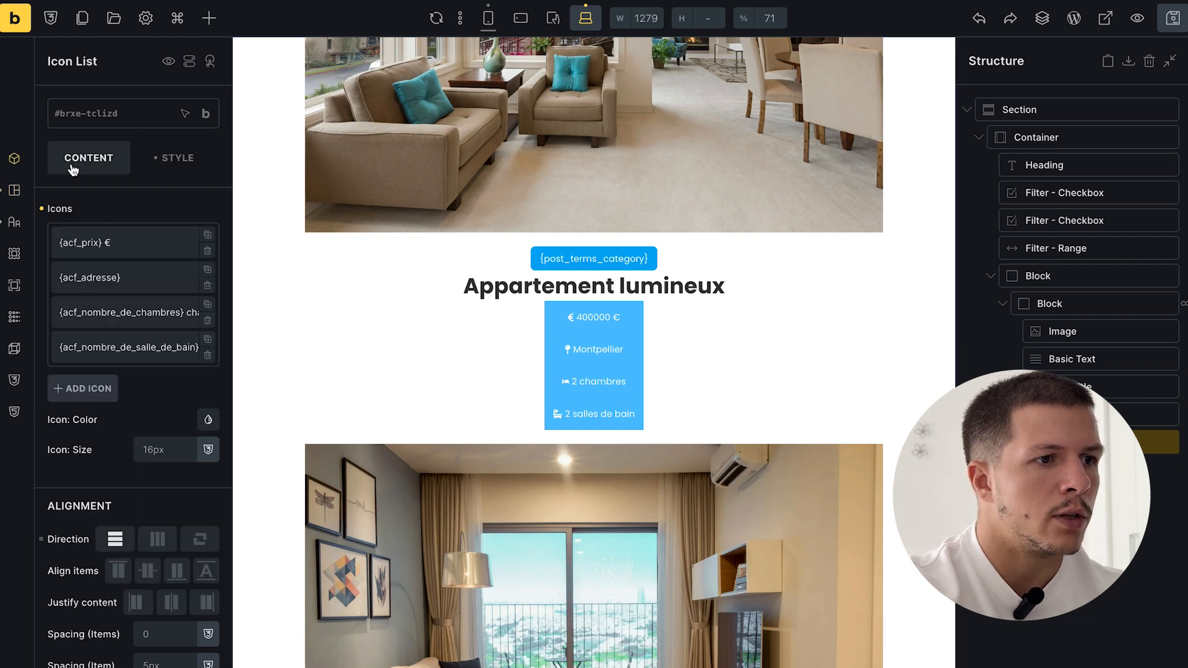
pyautogui.scroll(-1, 138, 342)
pyautogui.scroll(1, 139, 347)
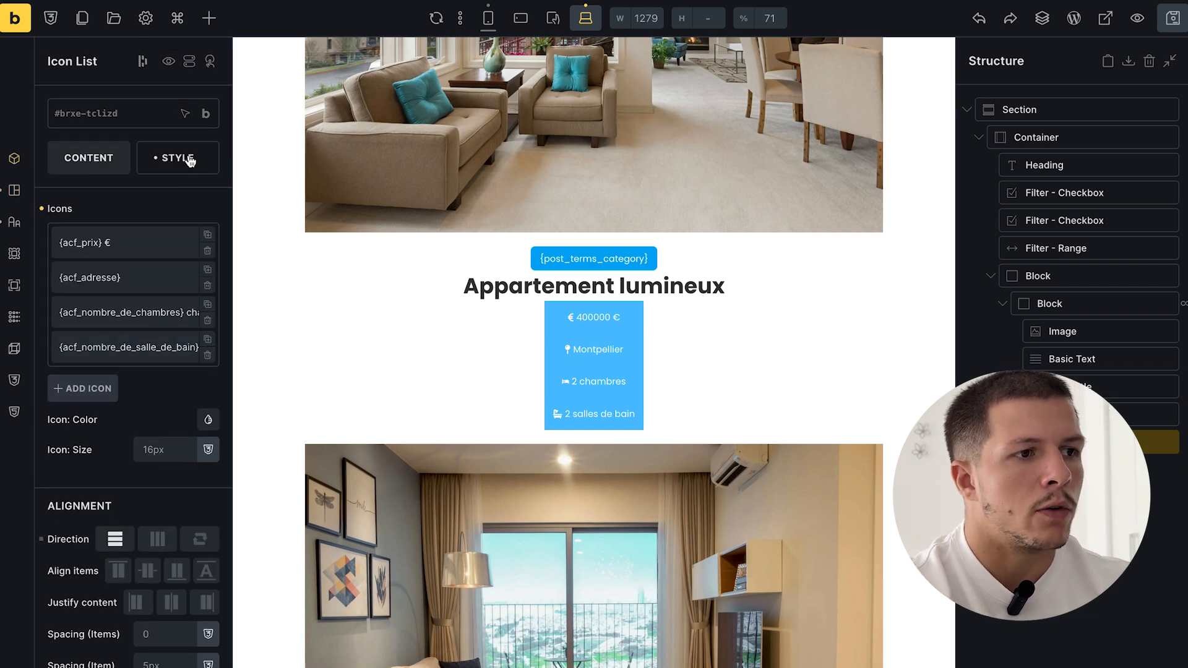
pyautogui.click(185, 159)
pyautogui.click(148, 225)
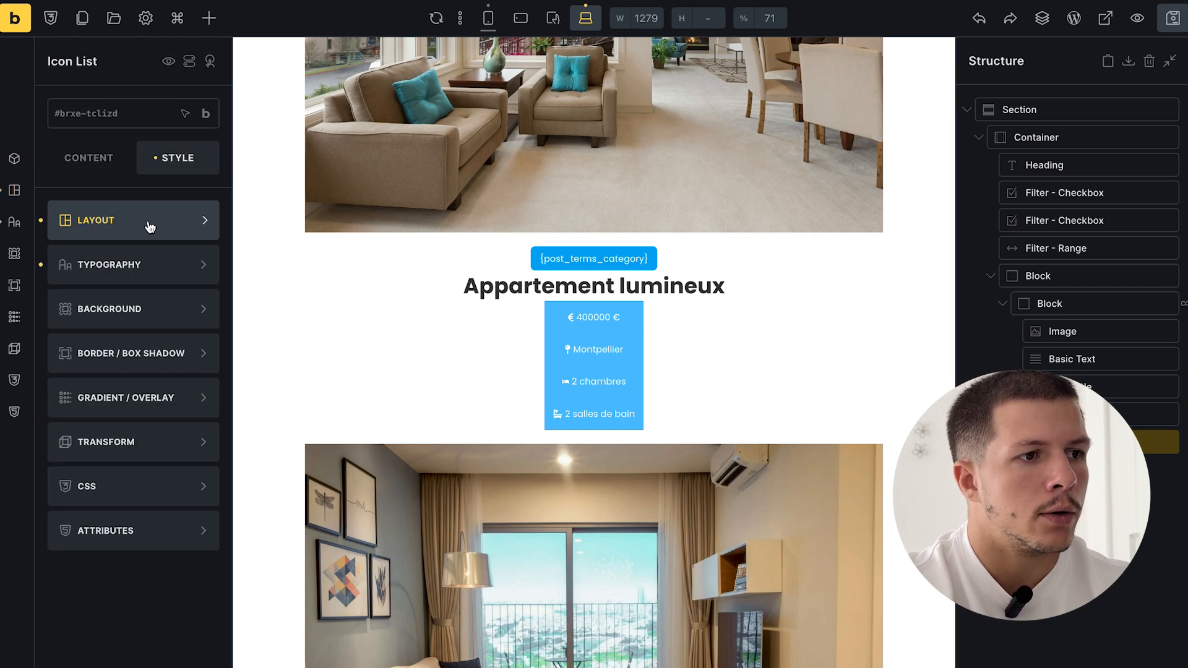
pyautogui.click(87, 163)
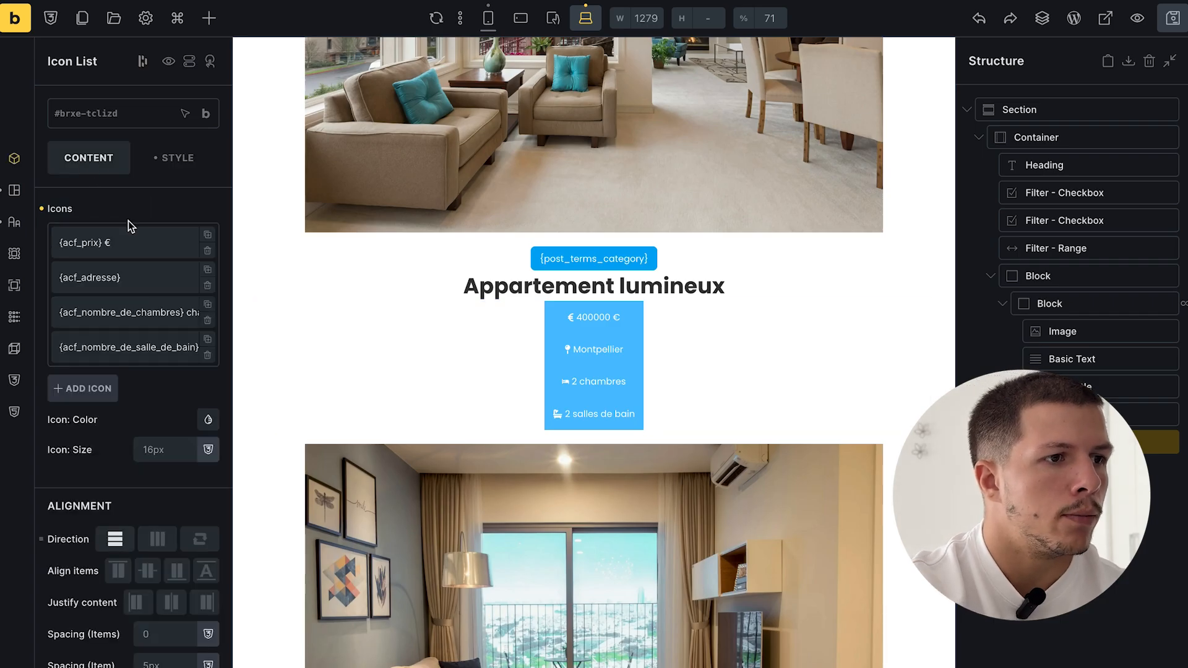
# - Remove the background colours from the address, bedrooms and bathrooms list items
pyautogui.click(125, 240)
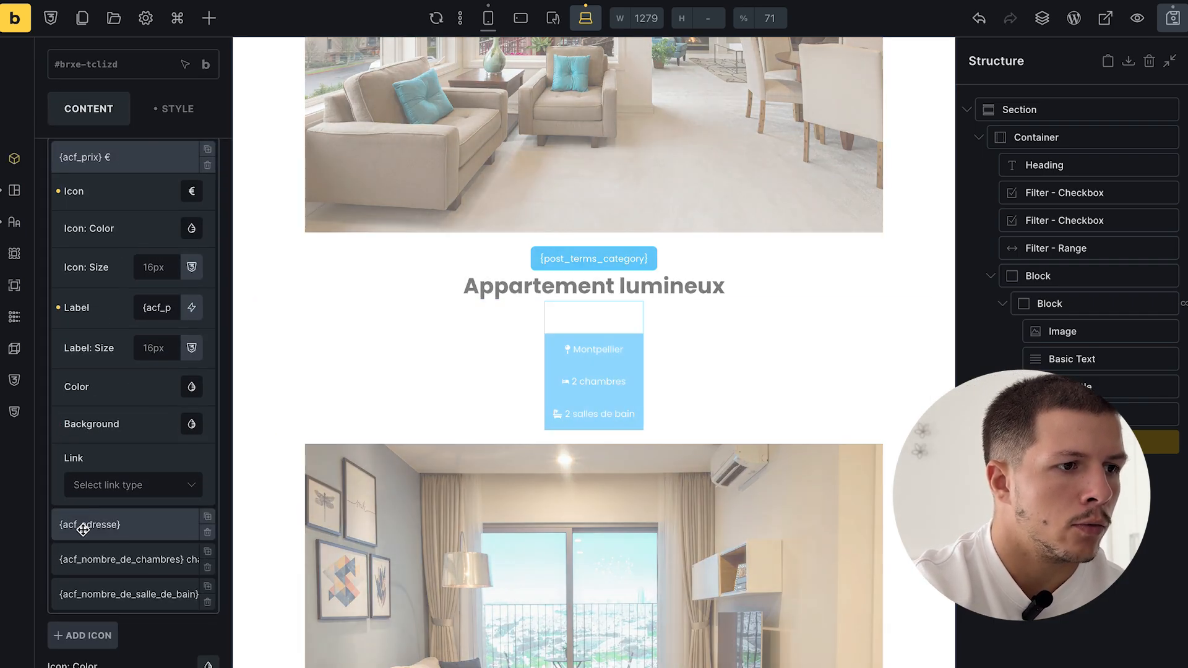
pyautogui.click(80, 526)
pyautogui.click(60, 347)
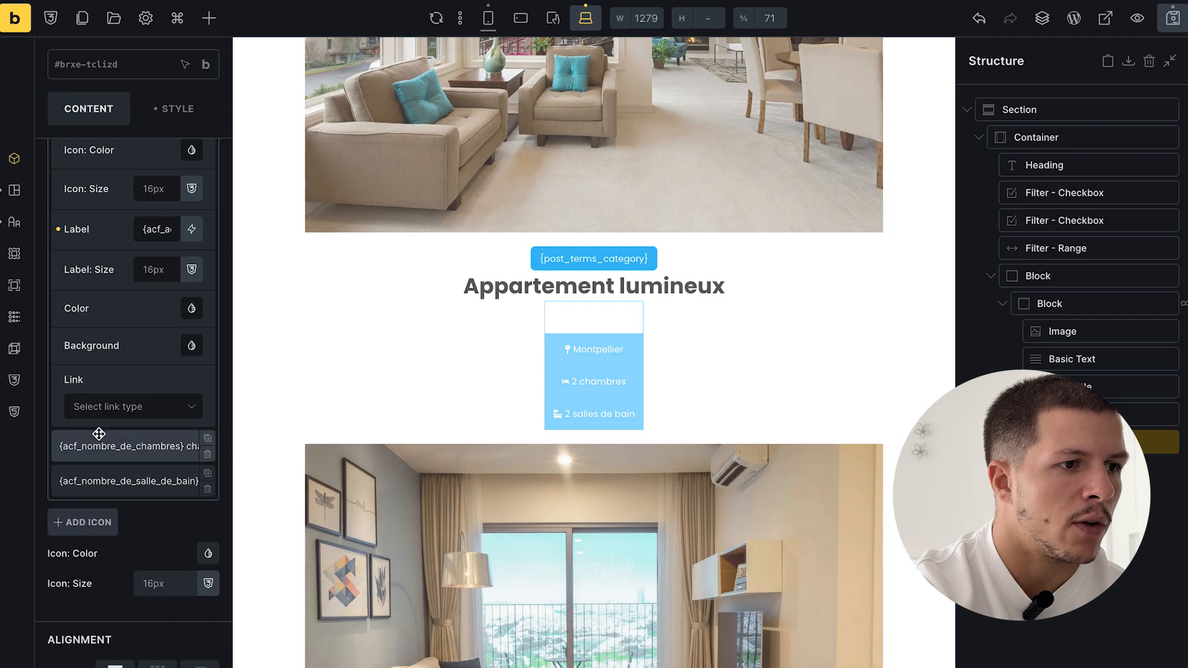
pyautogui.click(100, 436)
pyautogui.click(60, 382)
pyautogui.click(90, 480)
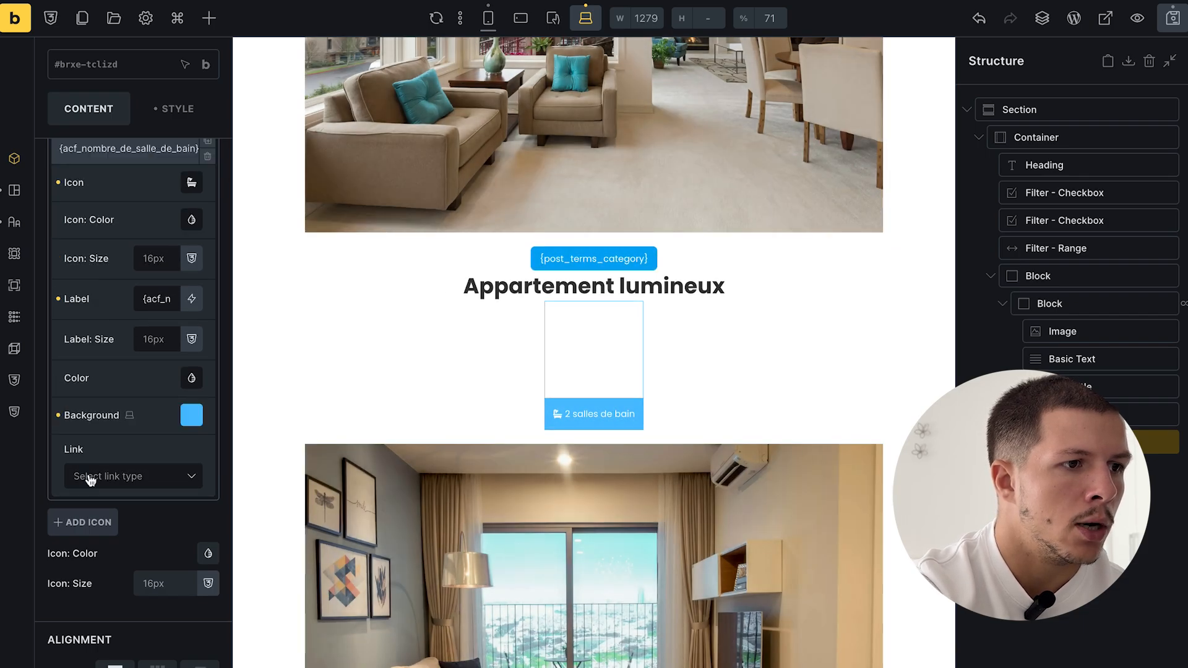
pyautogui.click(59, 416)
pyautogui.click(99, 149)
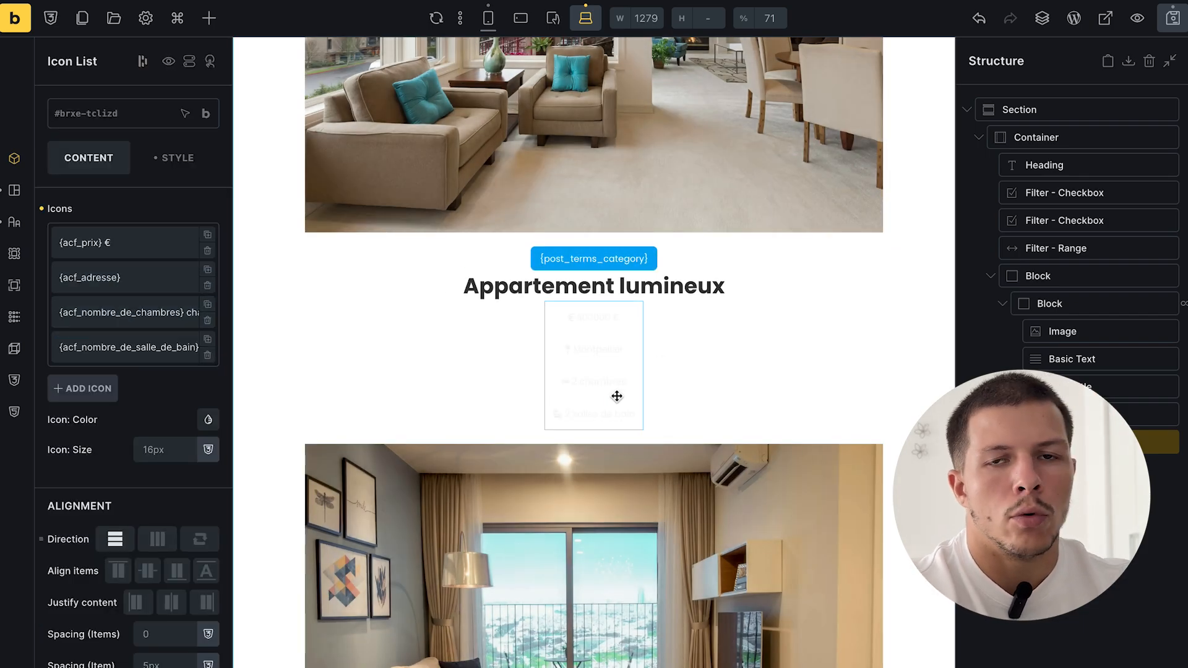
# - Clear the icon list's typography colour so the text is dark, and save the template
pyautogui.click(176, 158)
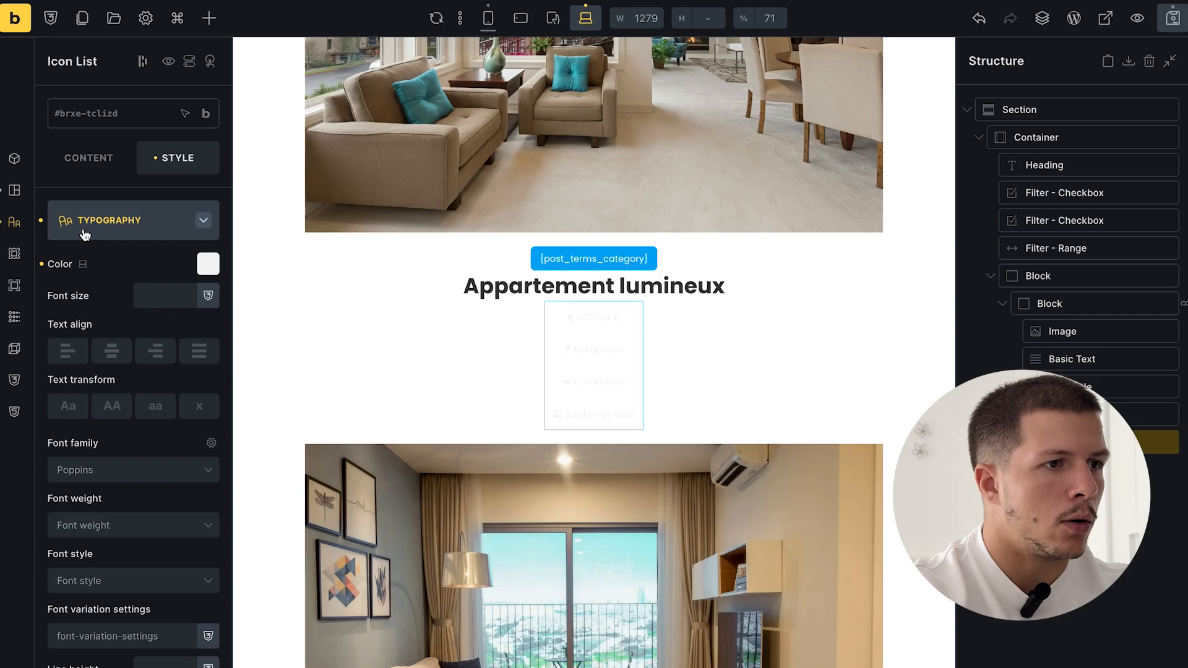
pyautogui.click(43, 266)
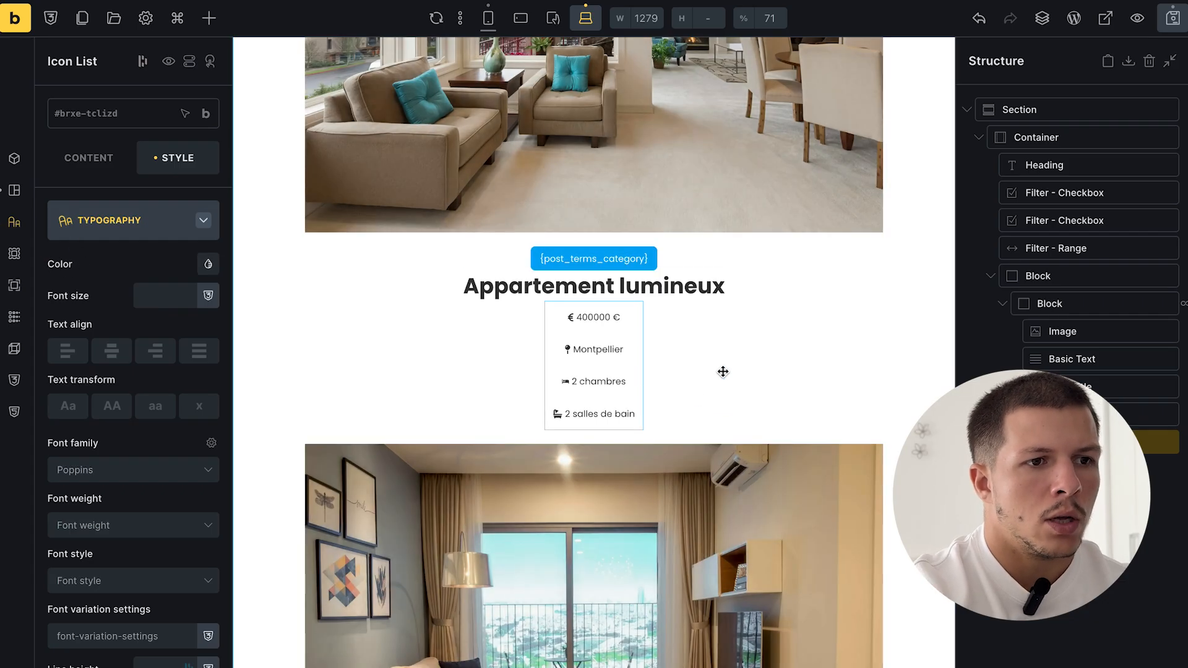
pyautogui.click(1174, 25)
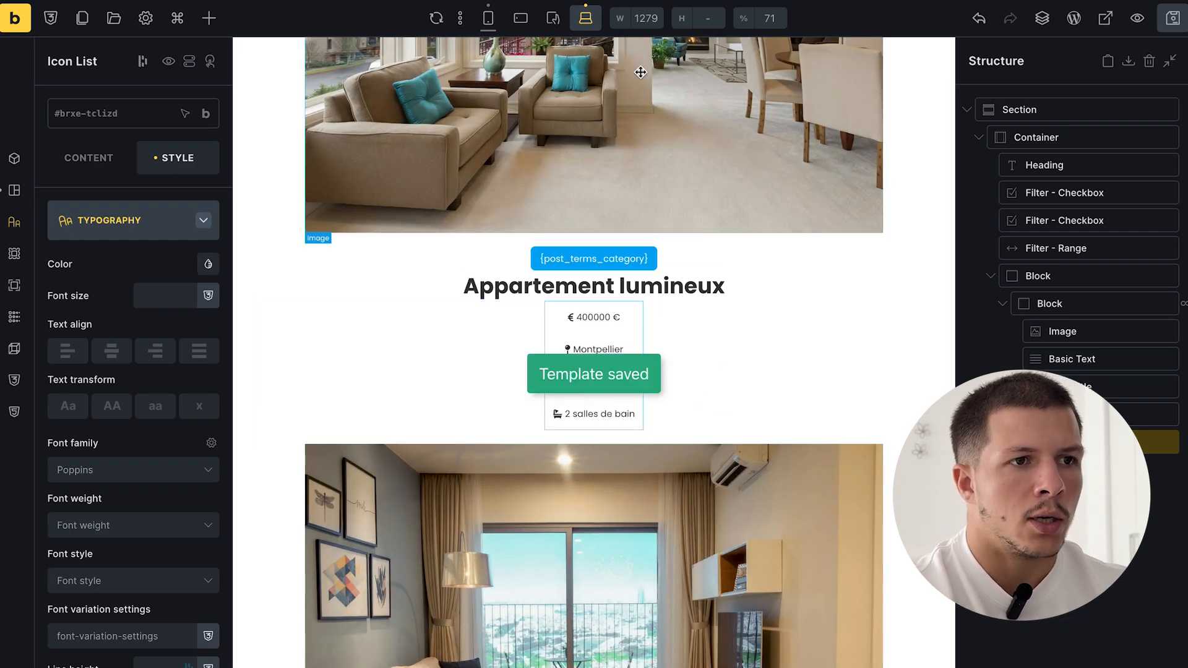
pyautogui.scroll(7, 637, 336)
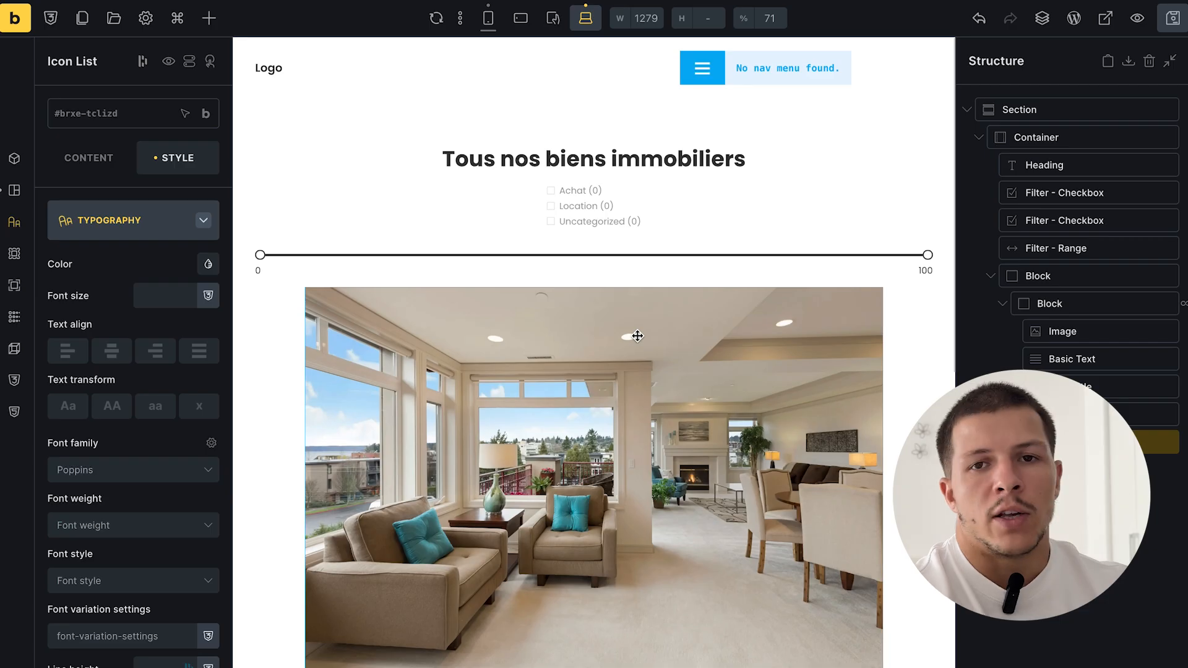
# - Preview mobile portrait, then open the icon list's layout spacing settings at desktop
pyautogui.scroll(-5, 637, 336)
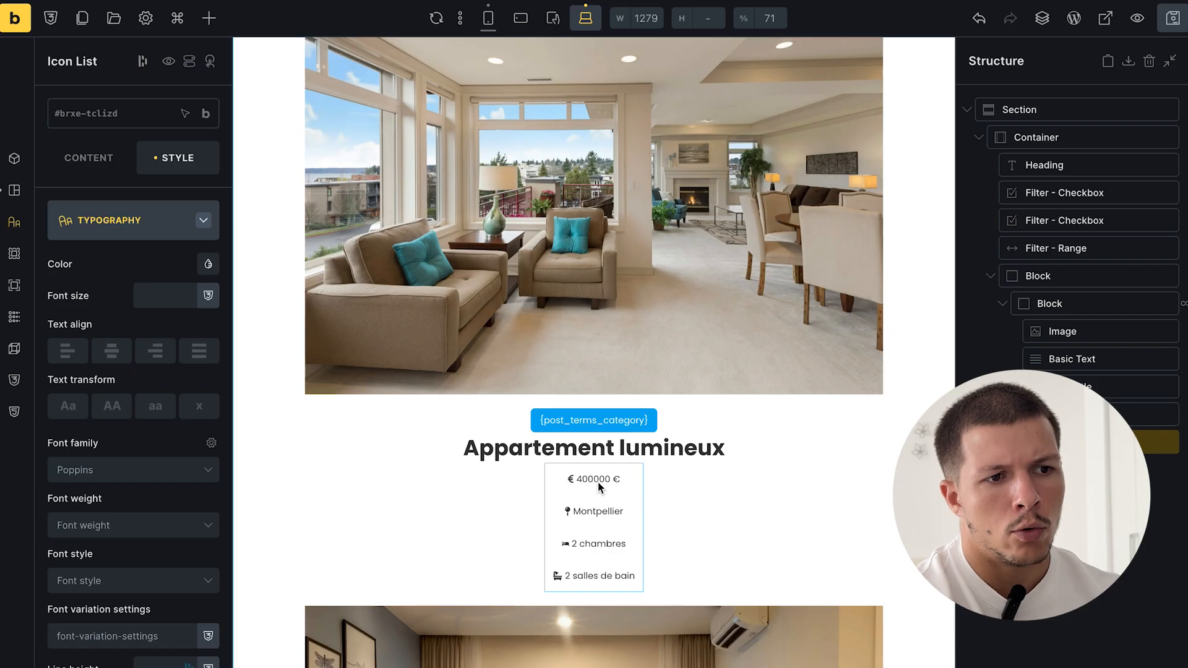
pyautogui.click(488, 18)
pyautogui.scroll(-2, 635, 291)
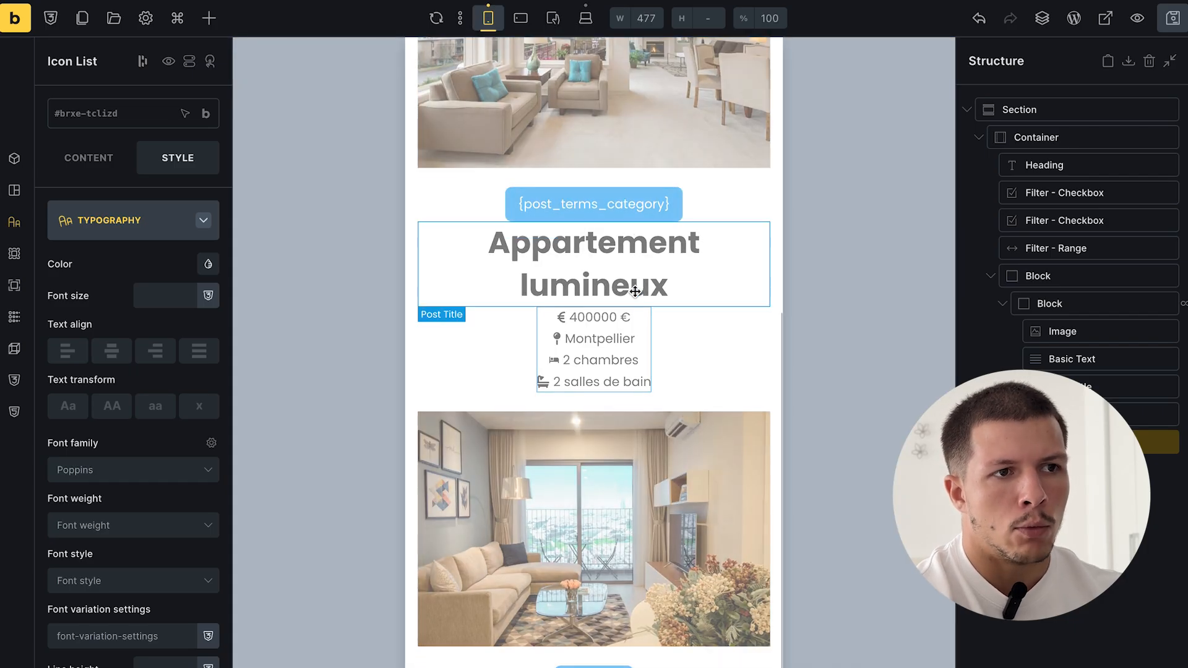
pyautogui.click(586, 17)
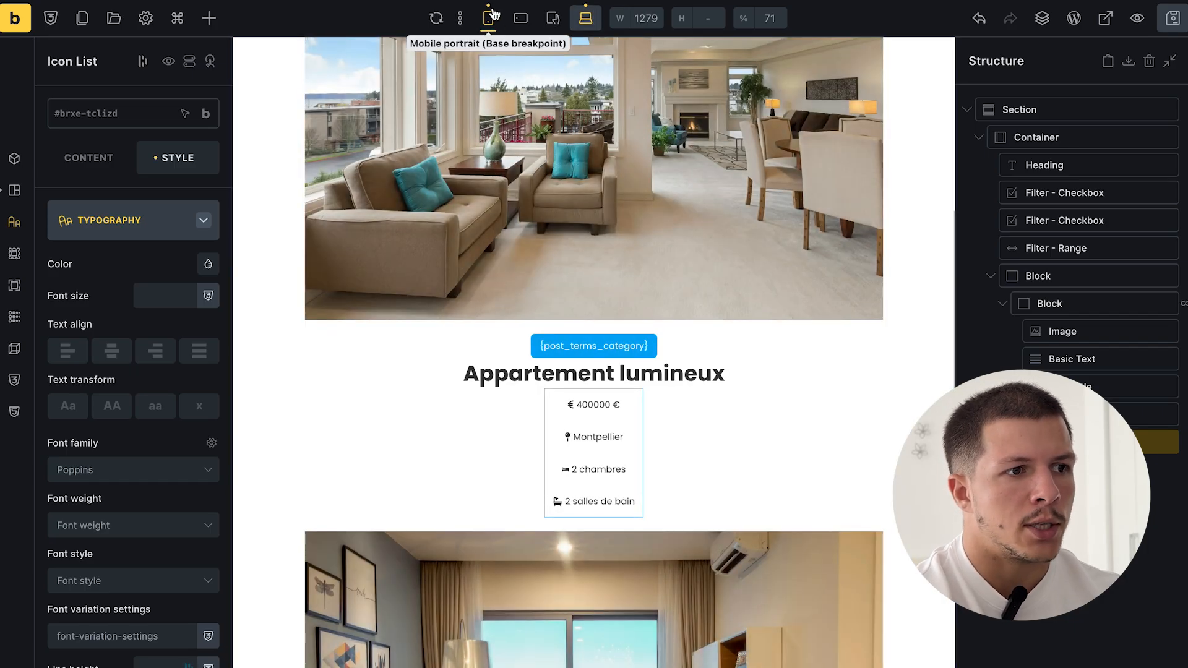
pyautogui.click(155, 220)
pyautogui.click(123, 224)
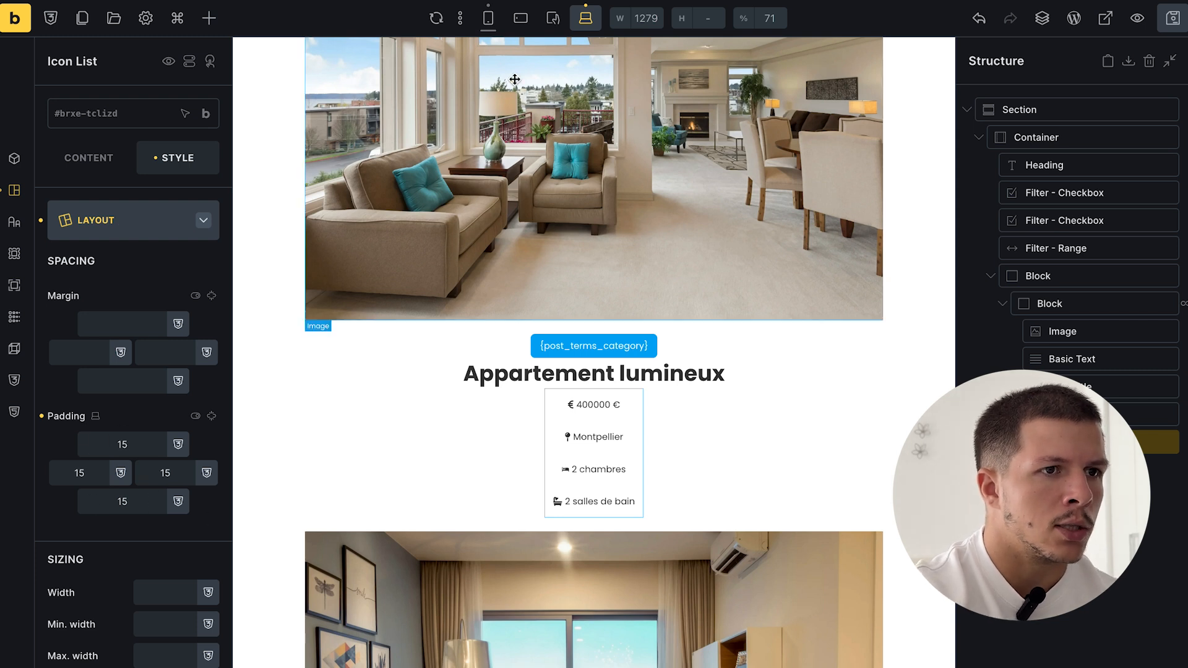
# - At mobile portrait, set the icon list's padding to 12 on all four sides and save
pyautogui.click(488, 18)
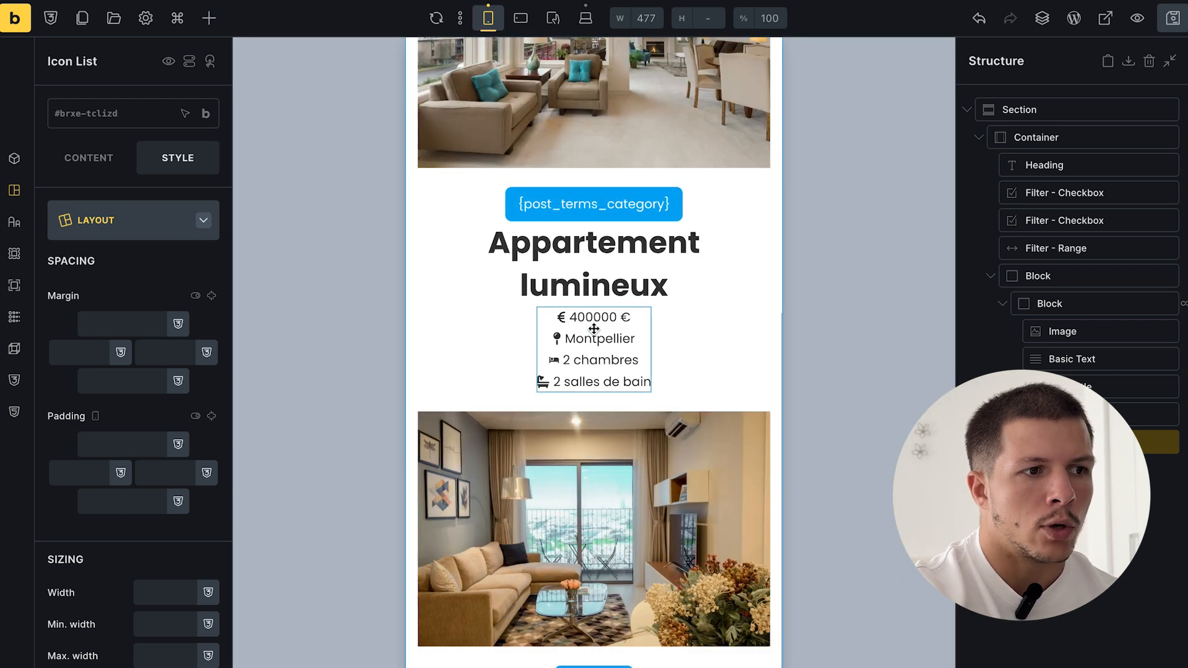
pyautogui.click(139, 435)
pyautogui.write('12')
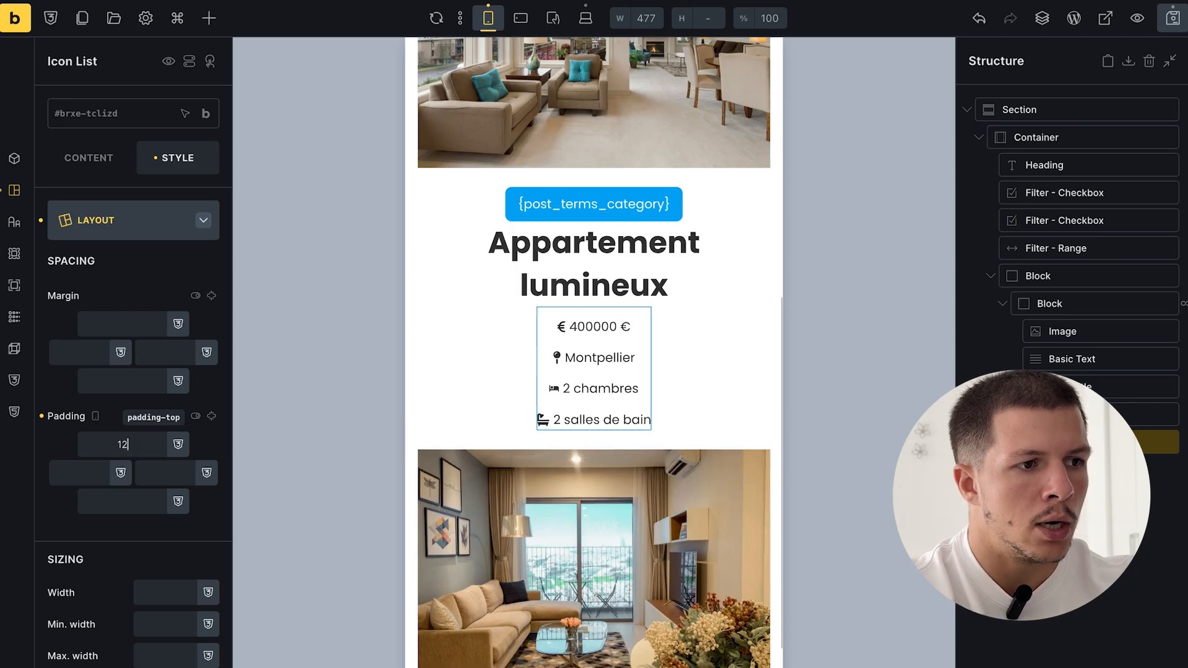
pyautogui.click(211, 416)
pyautogui.click(212, 416)
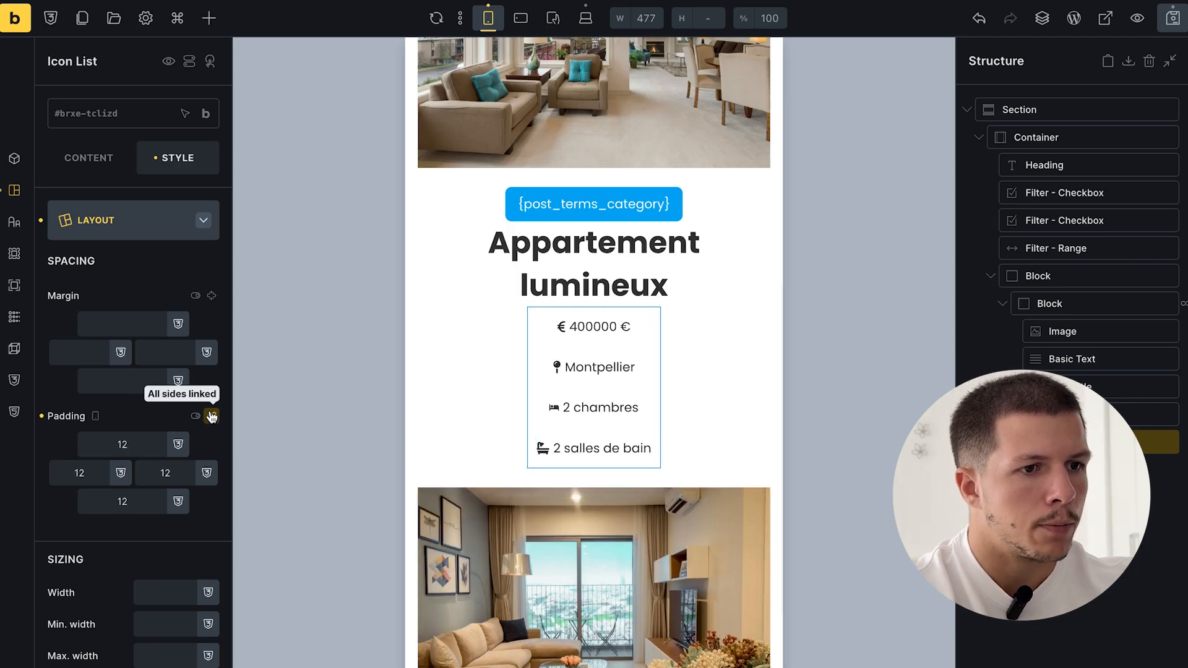
pyautogui.click(1166, 19)
# - Return to the desktop layout and reload the builder to refresh the filters
pyautogui.scroll(-5, 636, 510)
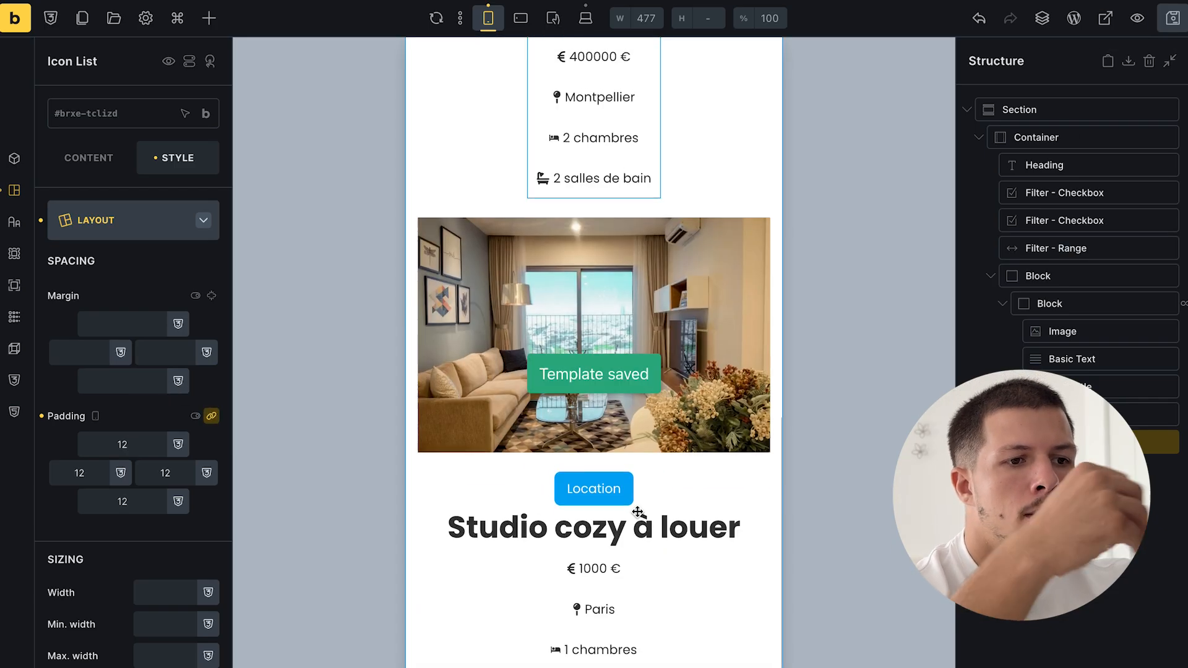
pyautogui.scroll(10, 638, 511)
pyautogui.scroll(-1, 638, 511)
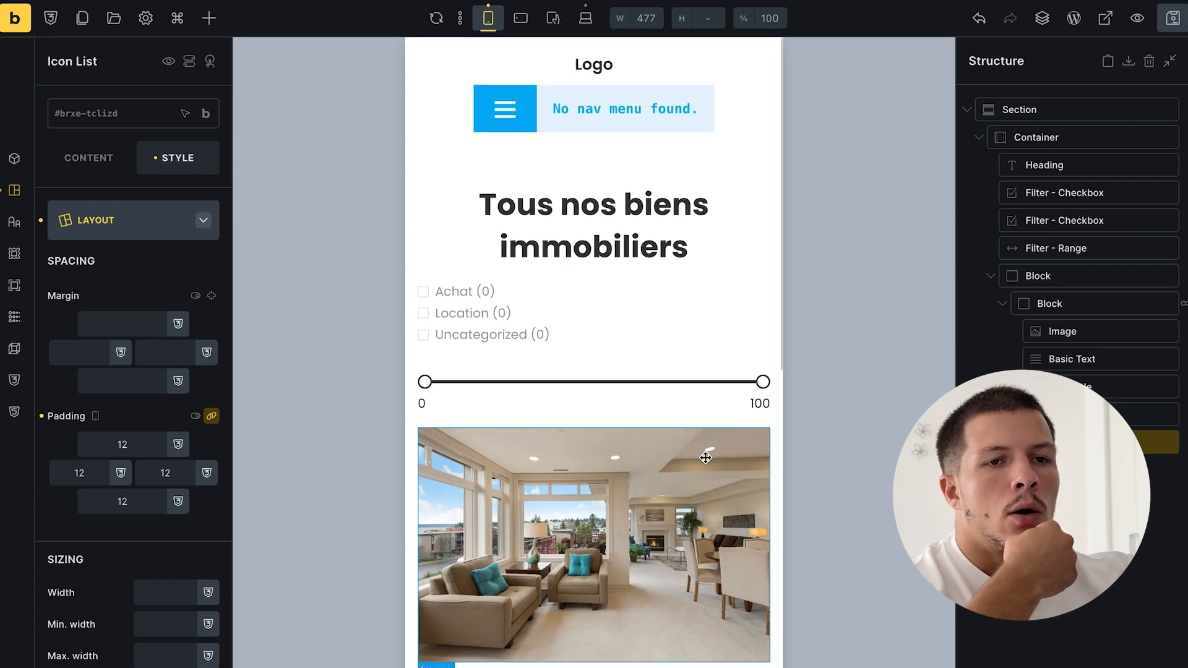
pyautogui.click(585, 18)
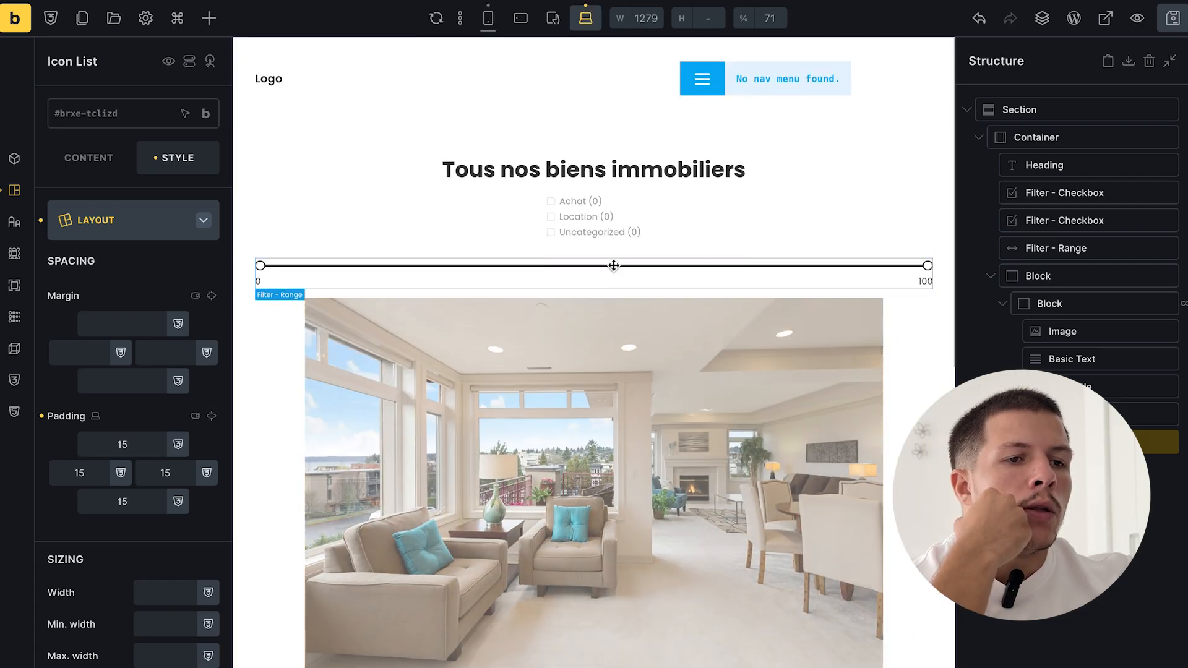
pyautogui.press('super+r')
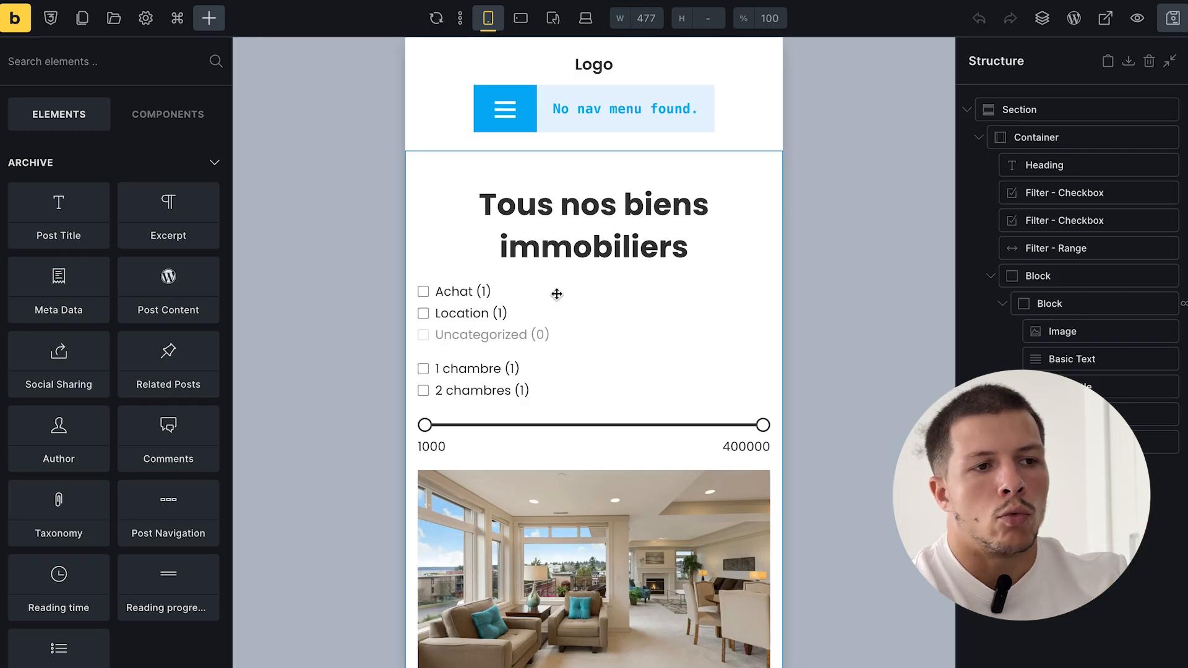
# - Test the refreshed filters by ticking and then unticking Location and 1 chambre
pyautogui.click(492, 369)
pyautogui.click(501, 276)
pyautogui.click(506, 317)
pyautogui.click(567, 397)
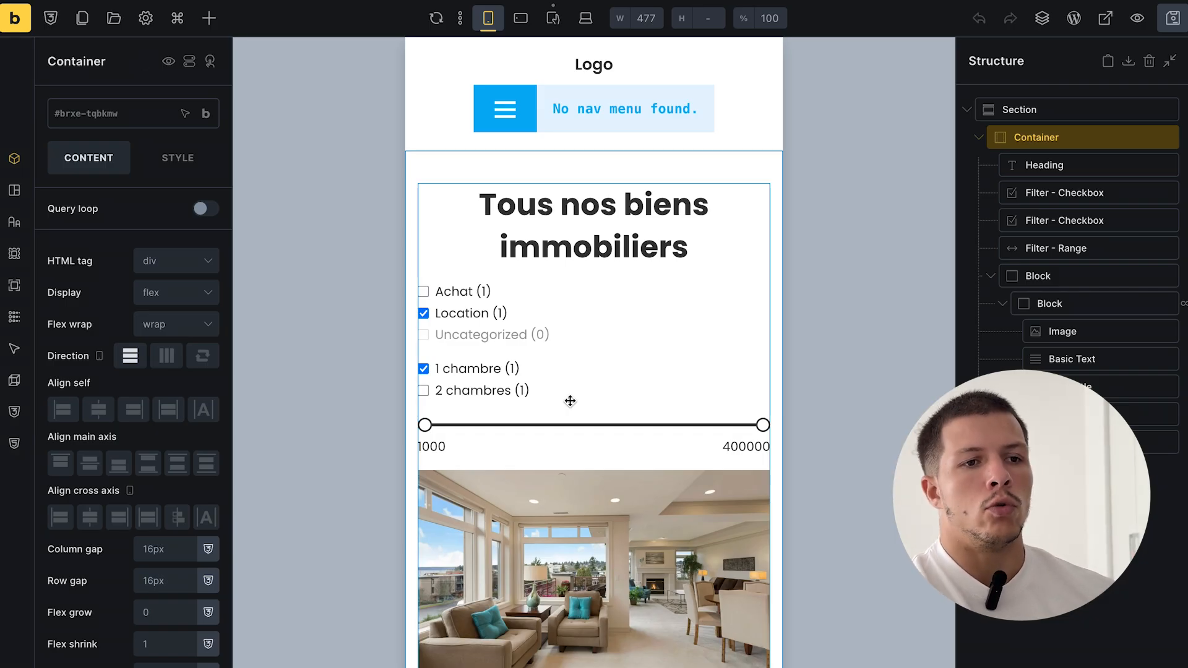
pyautogui.click(423, 314)
pyautogui.click(423, 369)
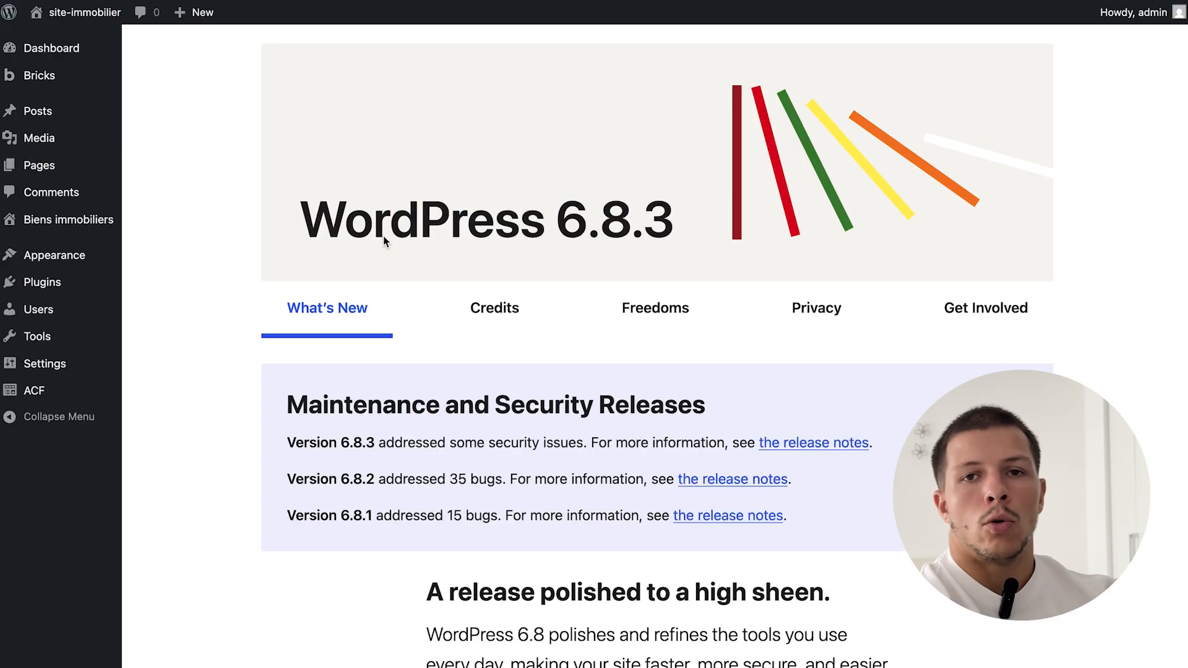
# - Start a new Bricks template titled 'Fiche bien immobilier'
pyautogui.press('super+s')
pyautogui.moveTo(62, 75)
pyautogui.click(159, 99)
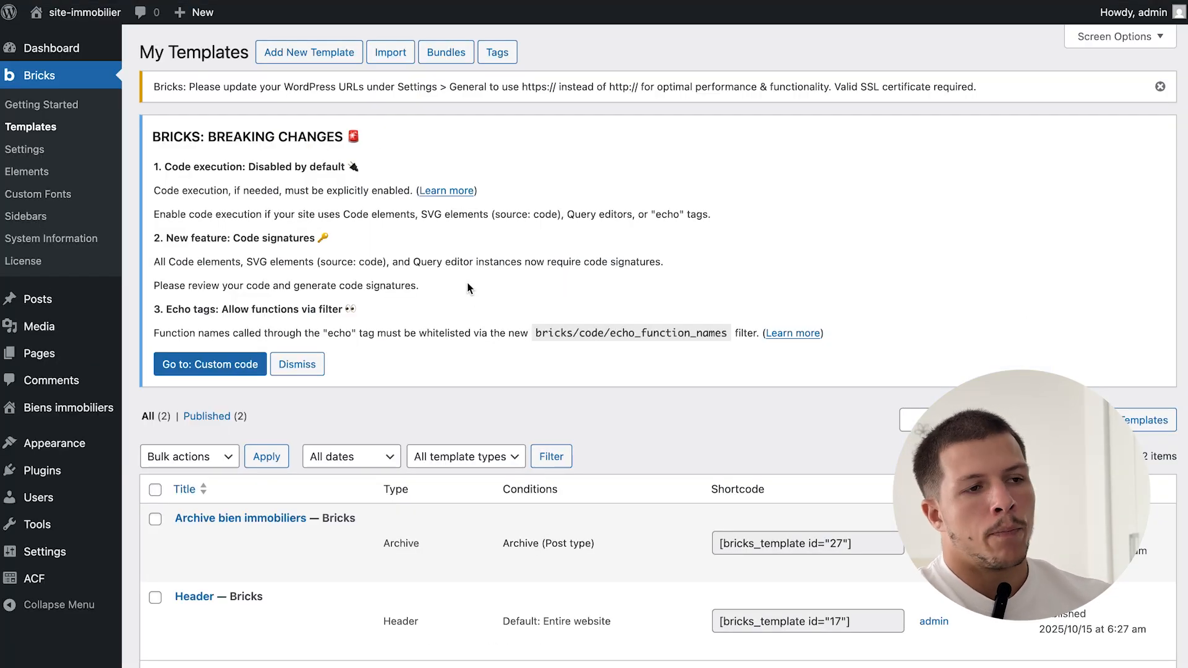
pyautogui.click(333, 53)
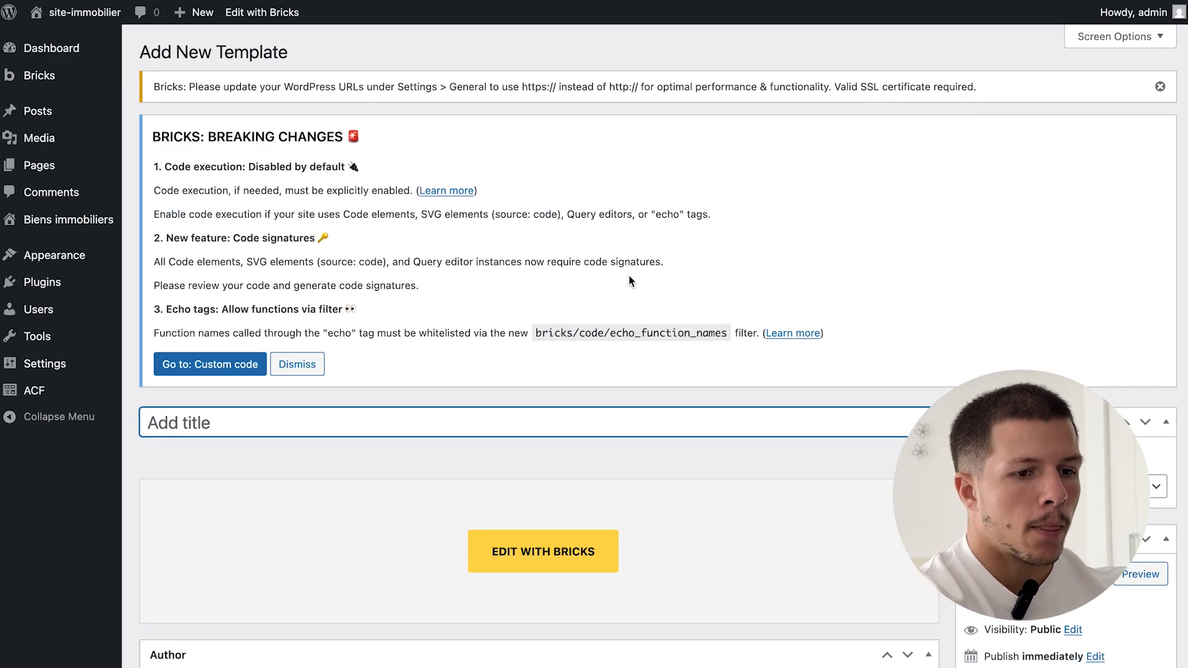
pyautogui.write('Fiche bien ')
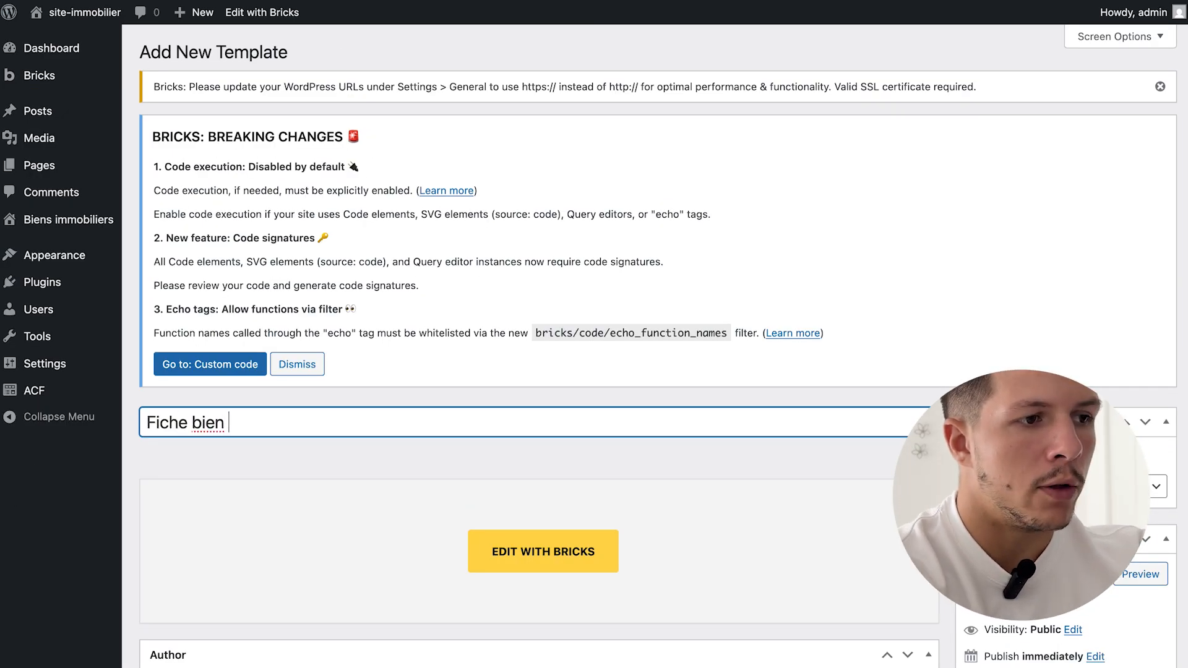
pyautogui.write('immobilier')
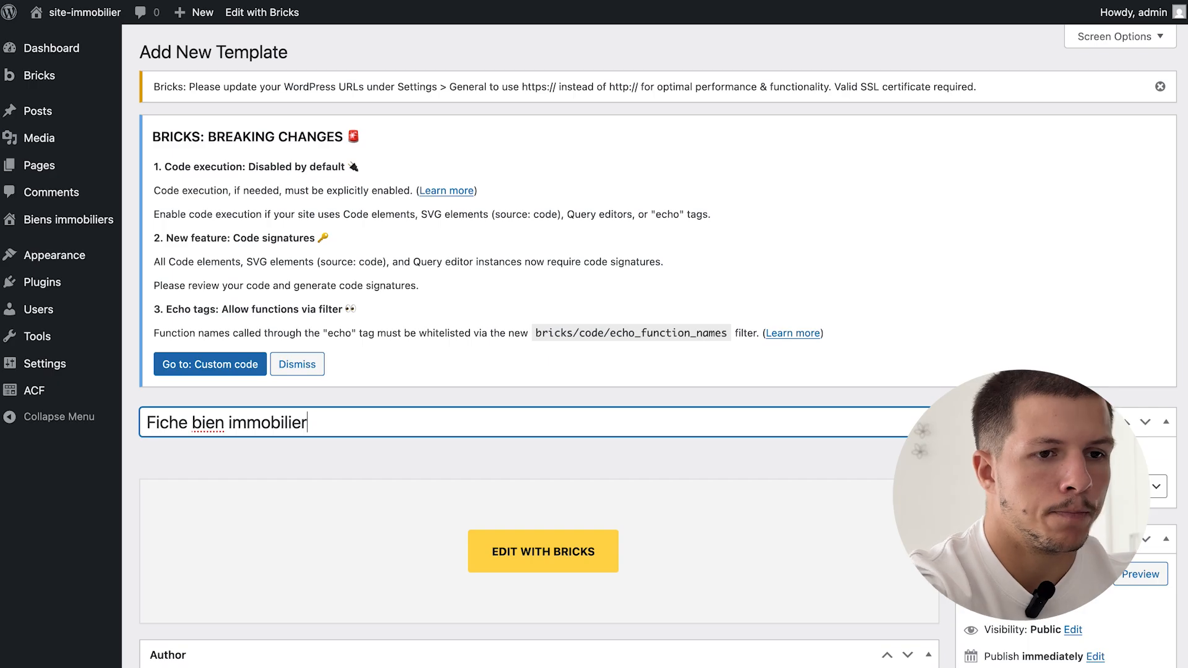
# - Set the template type to Single, publish it, and open it in Bricks Builder
pyautogui.scroll(-5, 1065, 347)
pyautogui.click(1065, 278)
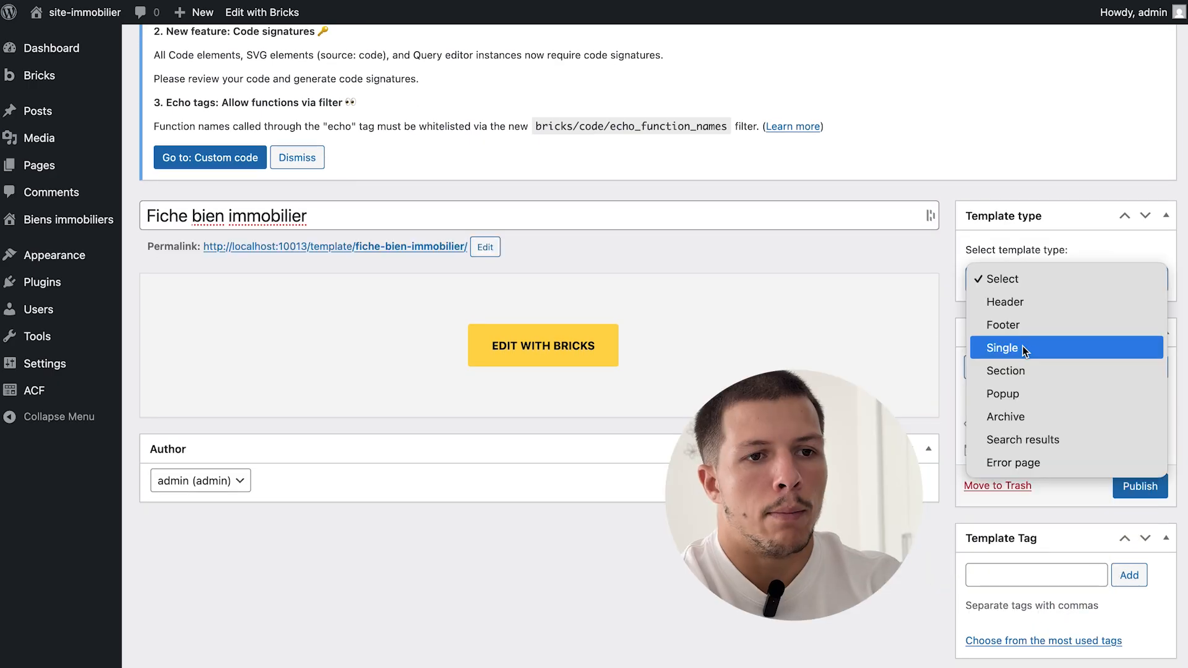
pyautogui.click(1023, 349)
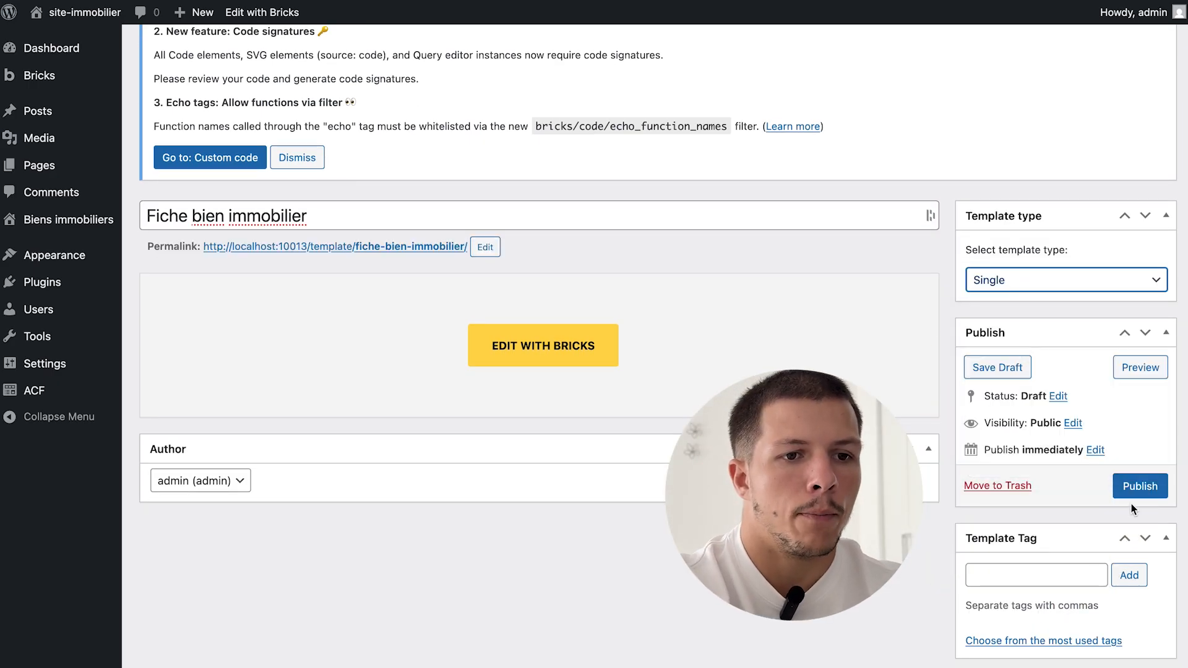
pyautogui.click(1138, 487)
pyautogui.scroll(-3, 633, 496)
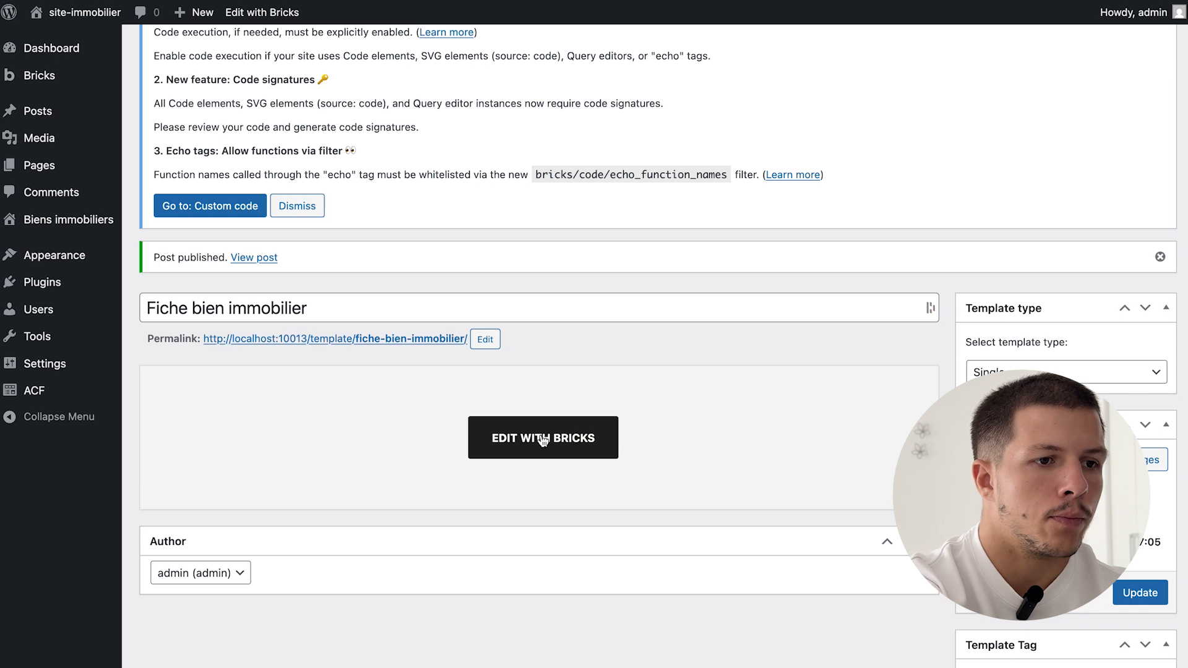
pyautogui.click(541, 436)
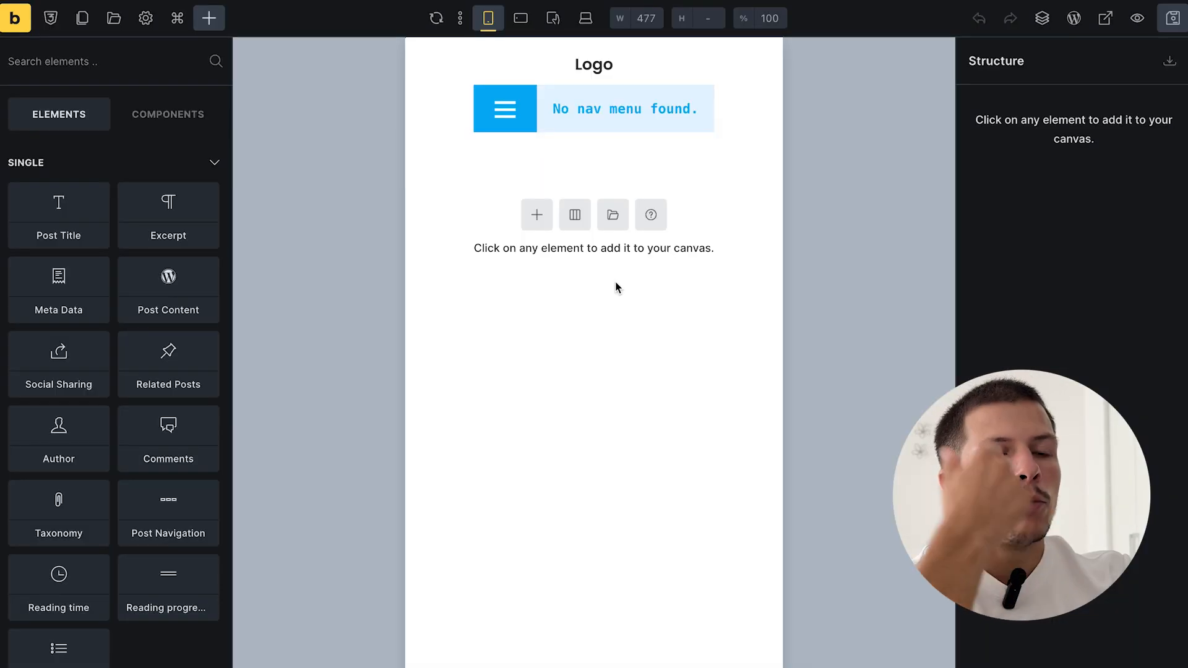
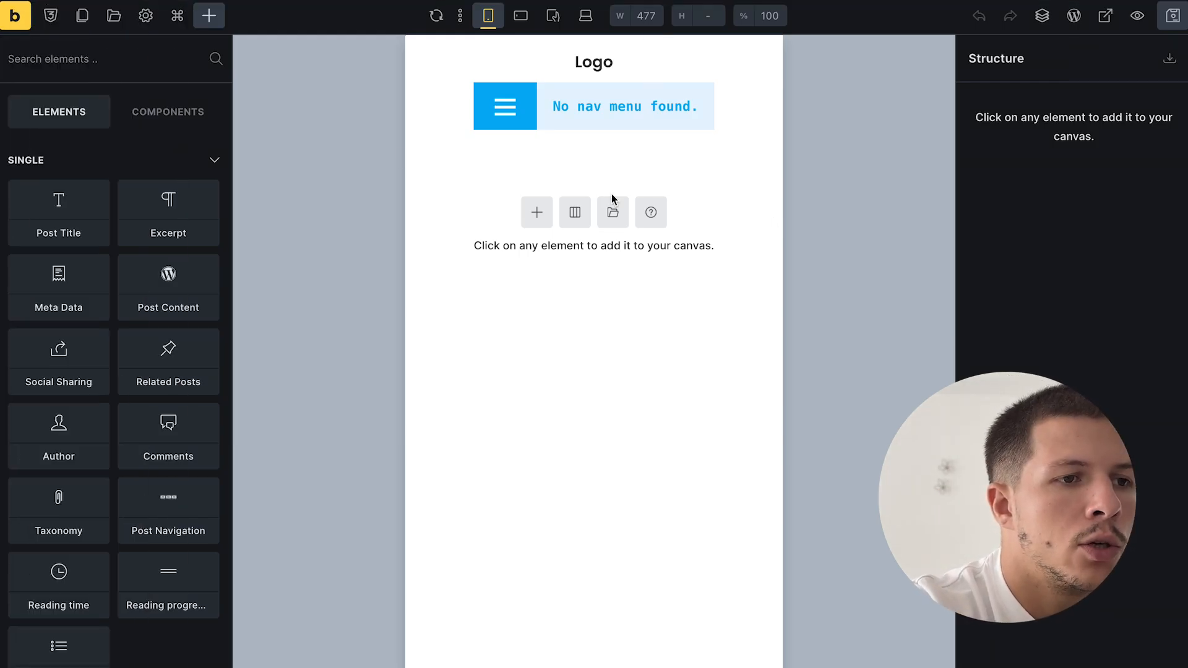
# - Add a section with a container and place an Image element inside it
pyautogui.click(536, 212)
pyautogui.click(1098, 134)
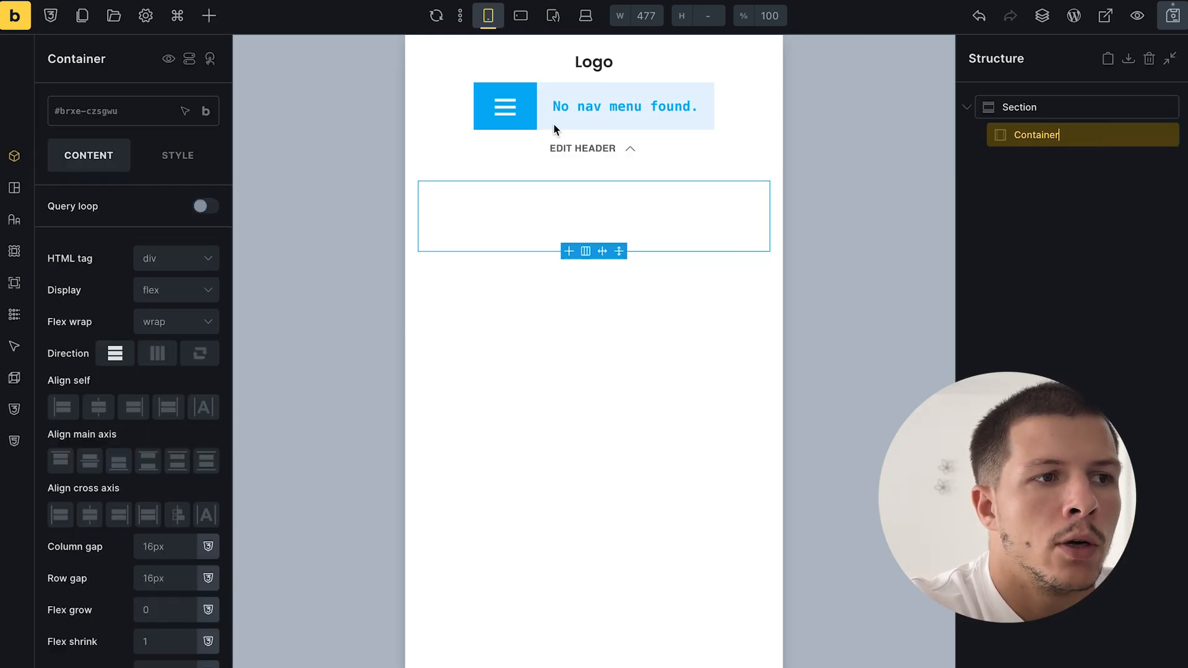
pyautogui.click(209, 15)
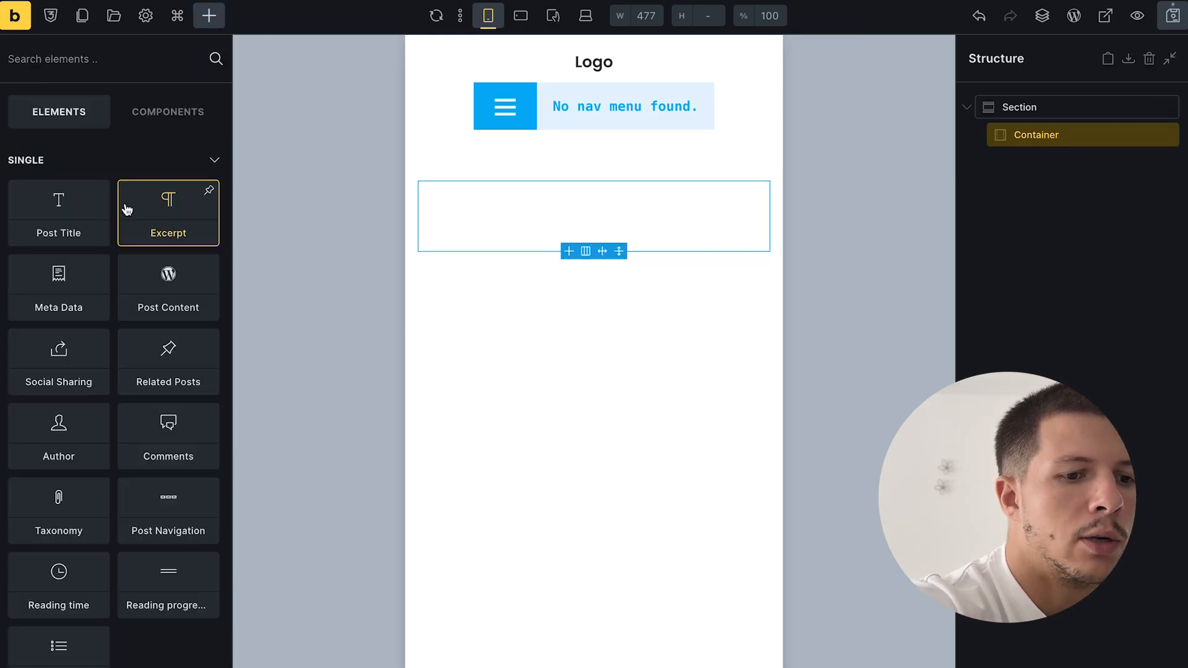
pyautogui.write('image')
pyautogui.click(59, 170)
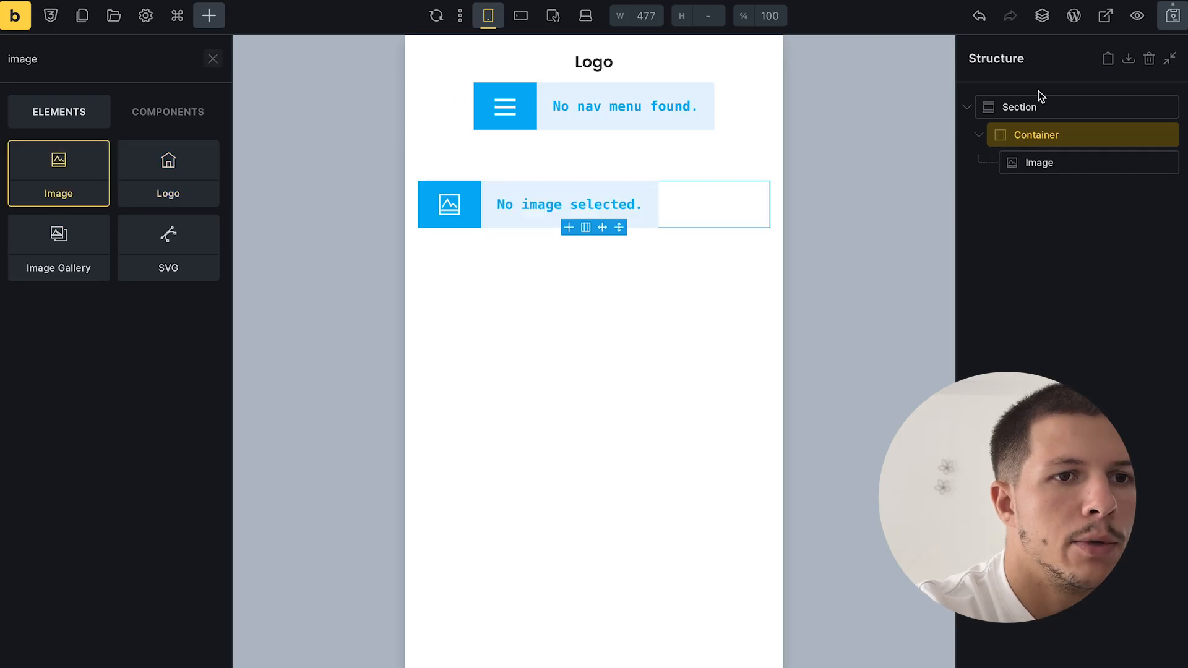
# - Set the image to the dynamic {featured_image} source and save the template
pyautogui.doubleClick(1056, 163)
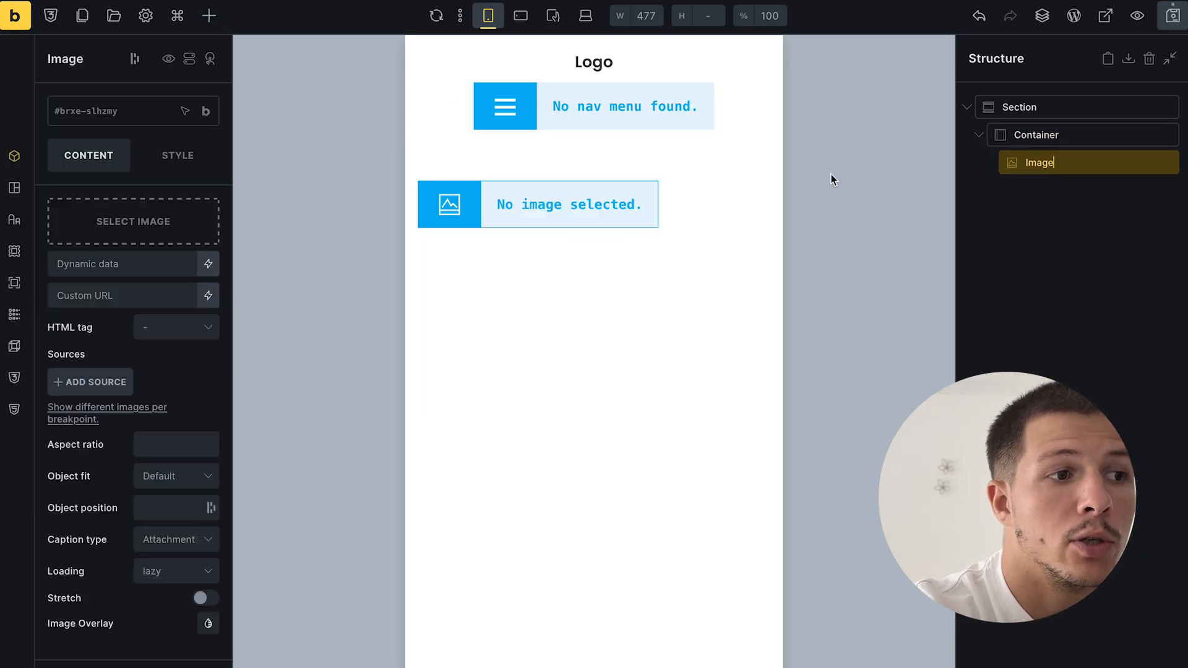
pyautogui.click(208, 264)
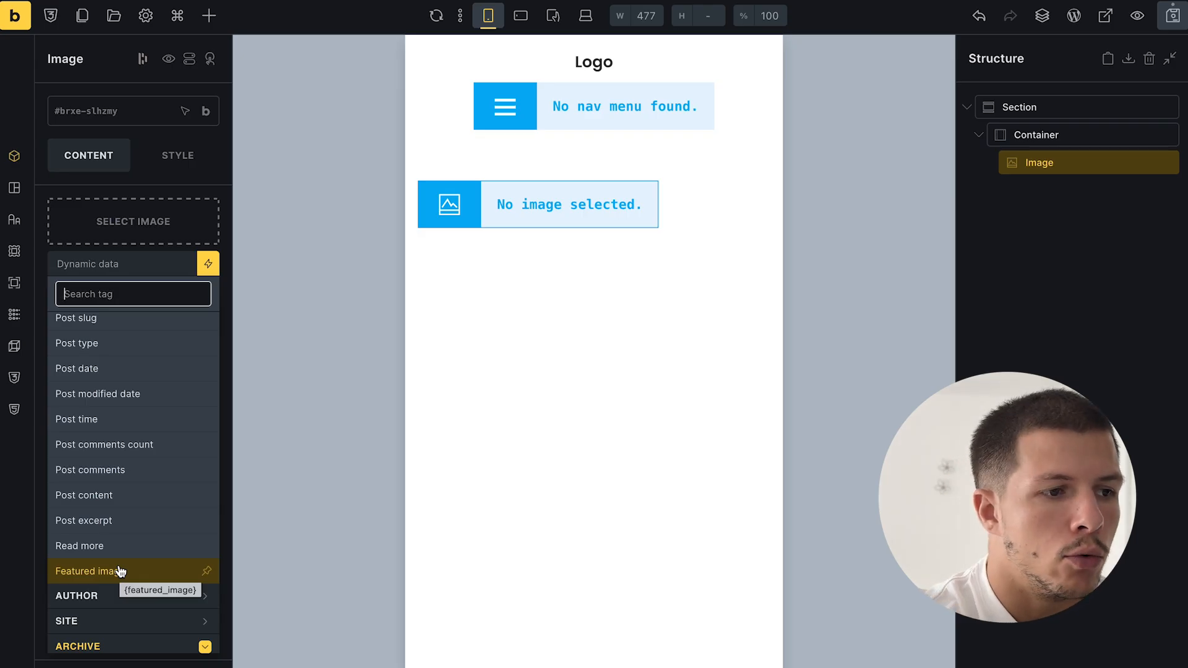
pyautogui.click(120, 570)
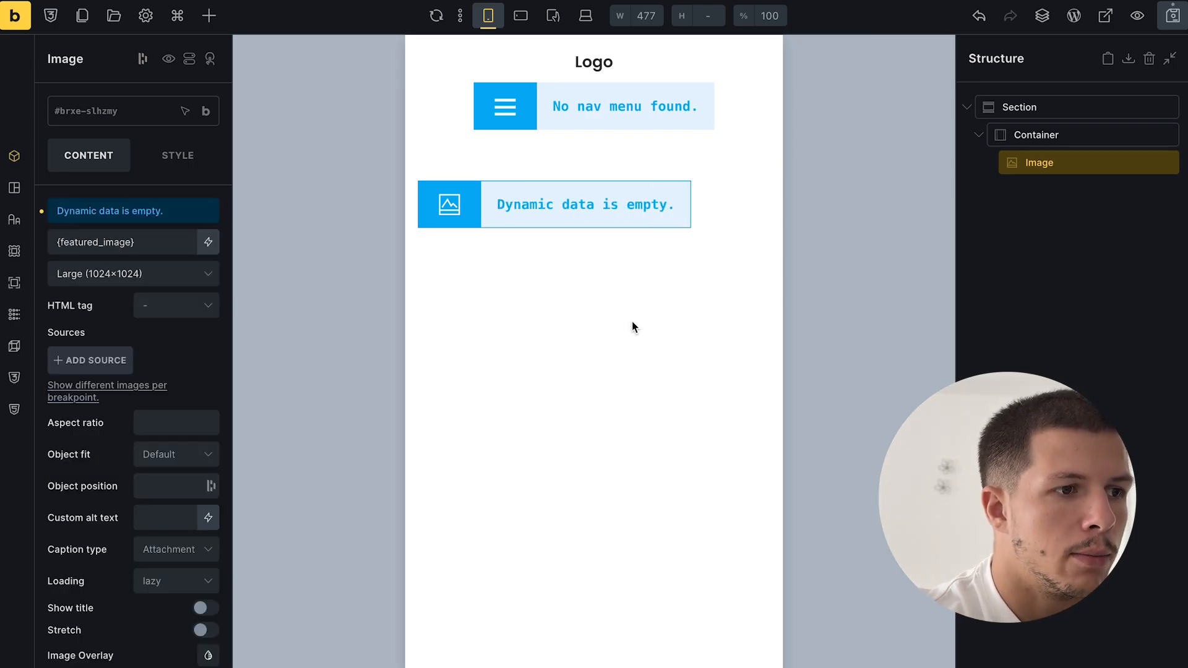
pyautogui.click(1172, 17)
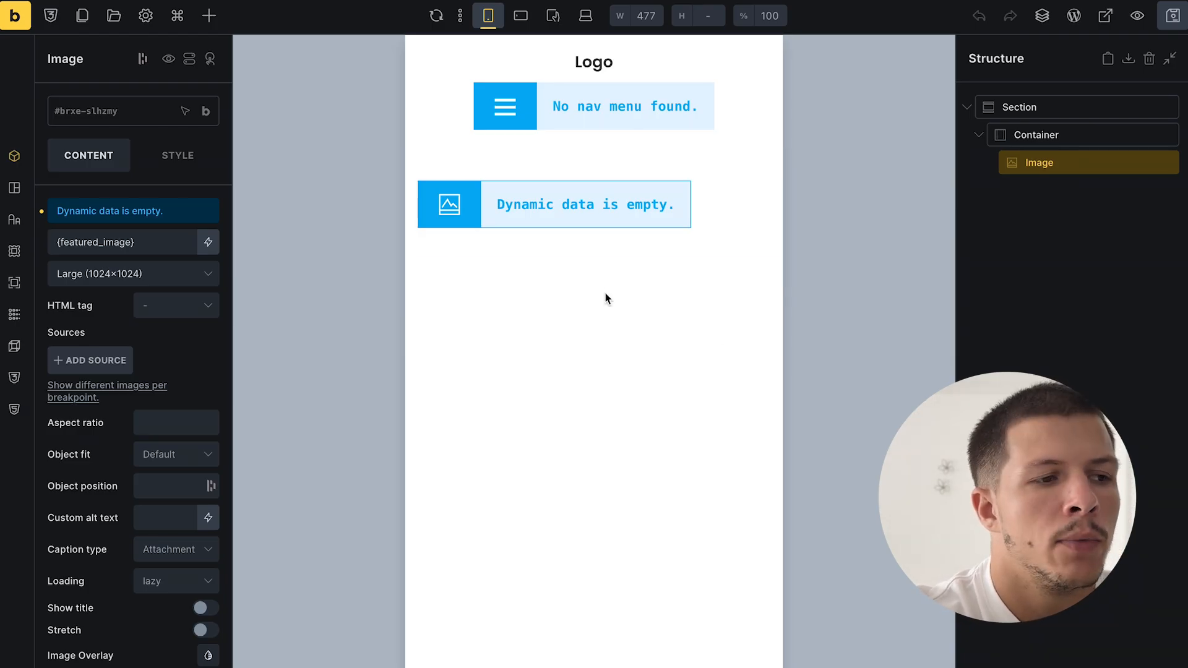
# - Open Appartement lumineux from the Biens immobiliers list in a new tab, then return to the template
pyautogui.moveTo(55, 425)
pyautogui.click(88, 463)
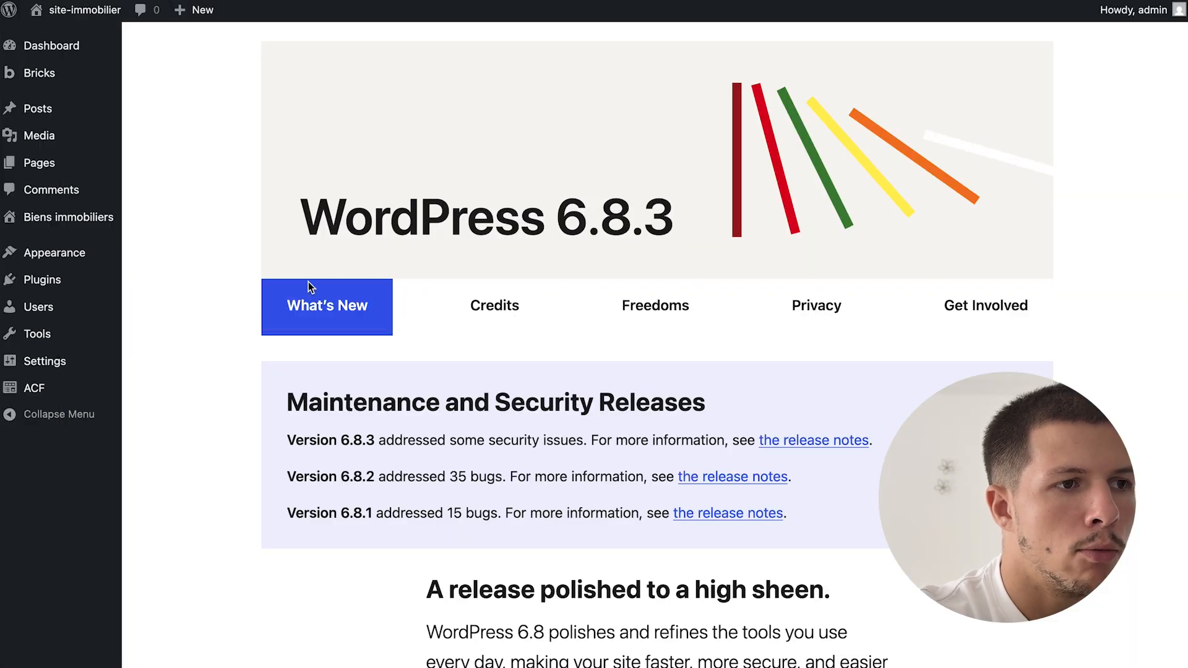
pyautogui.moveTo(102, 217)
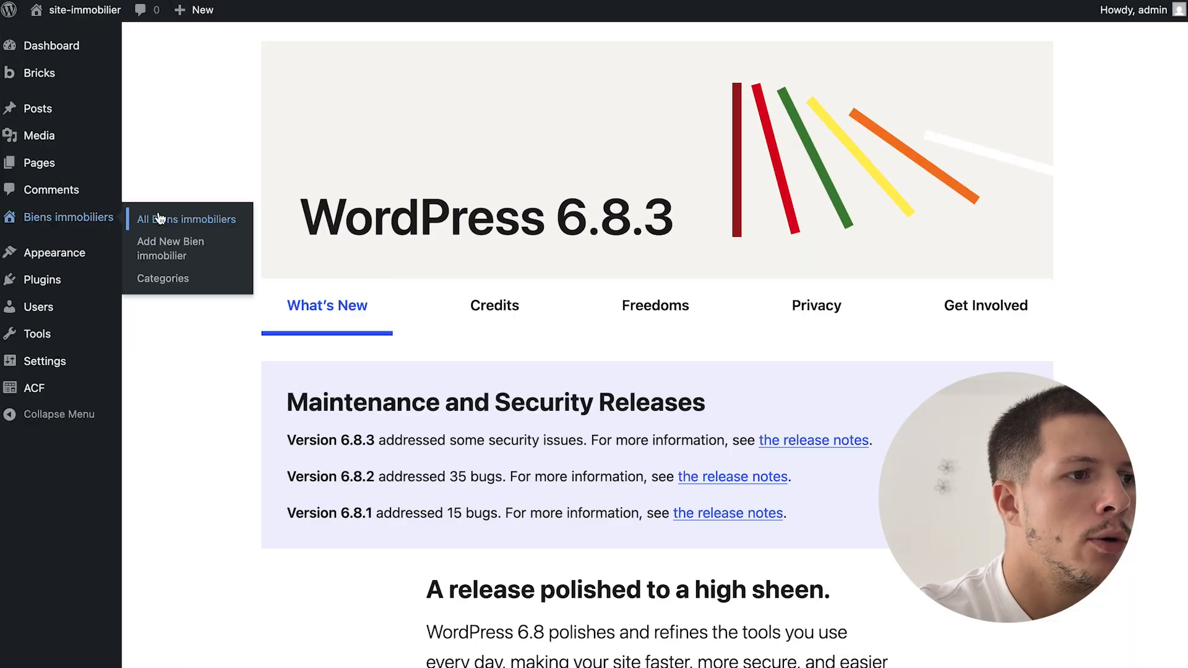
pyautogui.click(149, 218)
pyautogui.rightClick(303, 536)
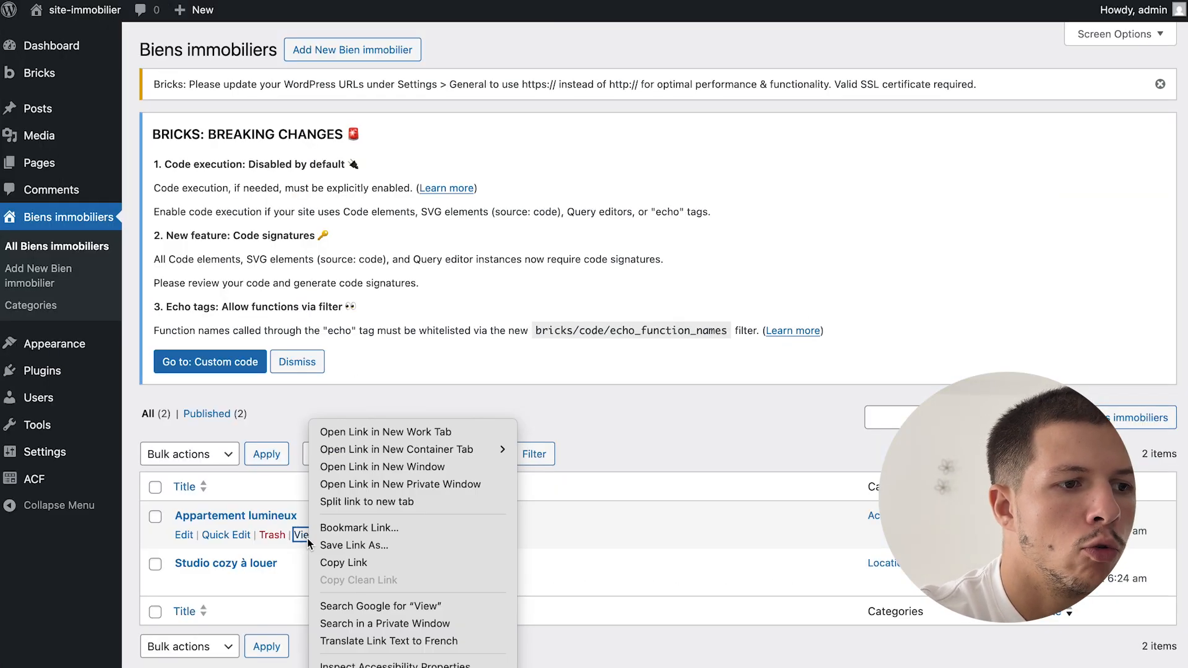
pyautogui.click(376, 432)
pyautogui.click(124, 489)
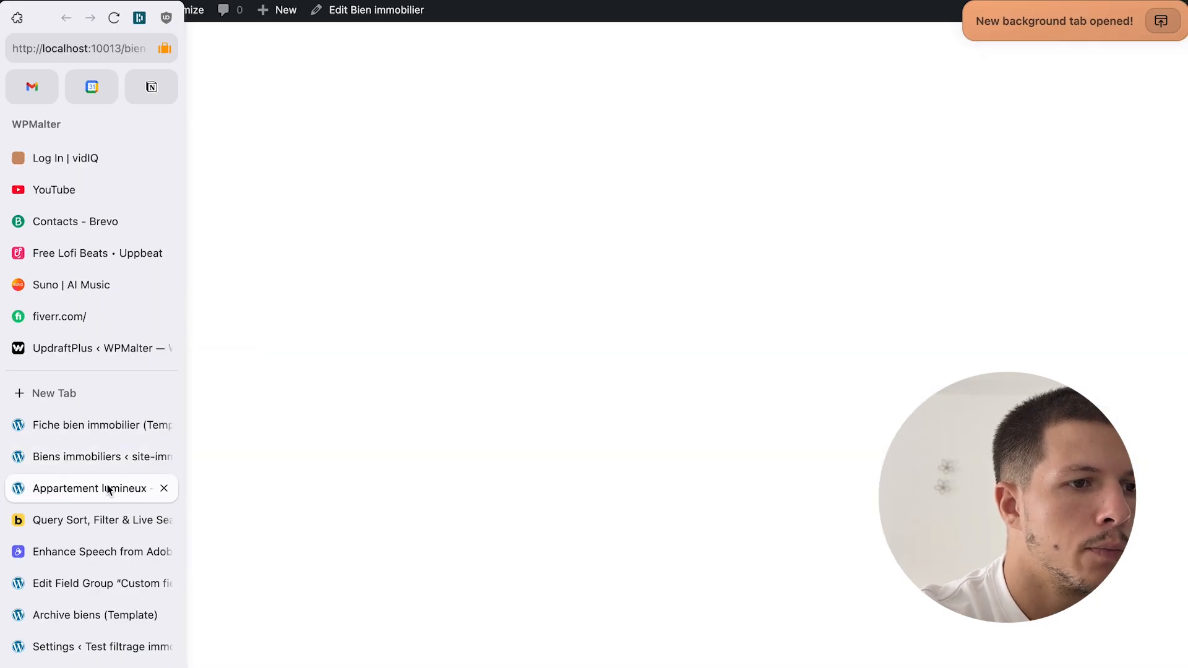
pyautogui.moveTo(4, 551)
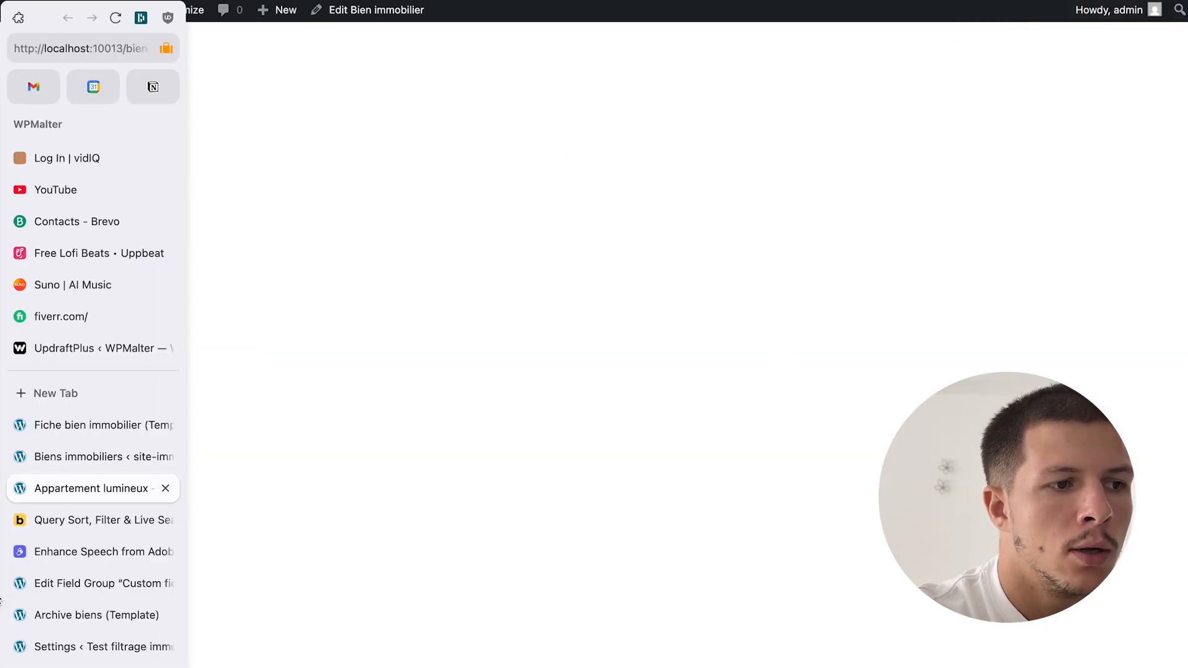
pyautogui.click(72, 432)
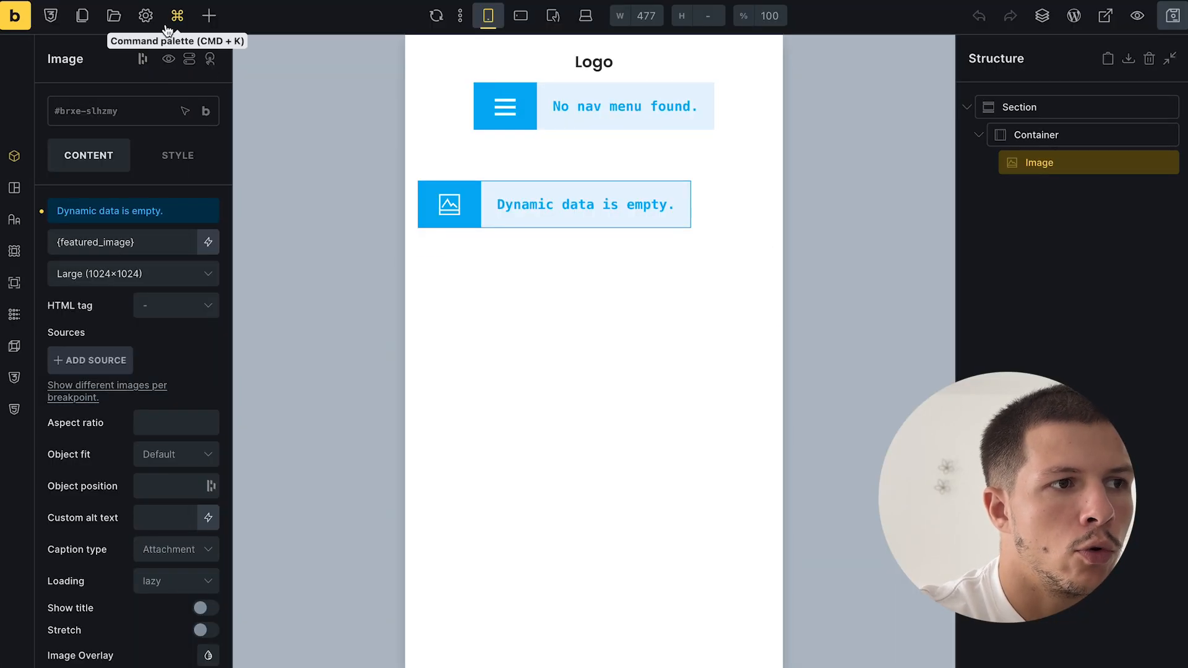
# - Add a Post type condition for Bien immobilier in the template settings and save
pyautogui.click(152, 25)
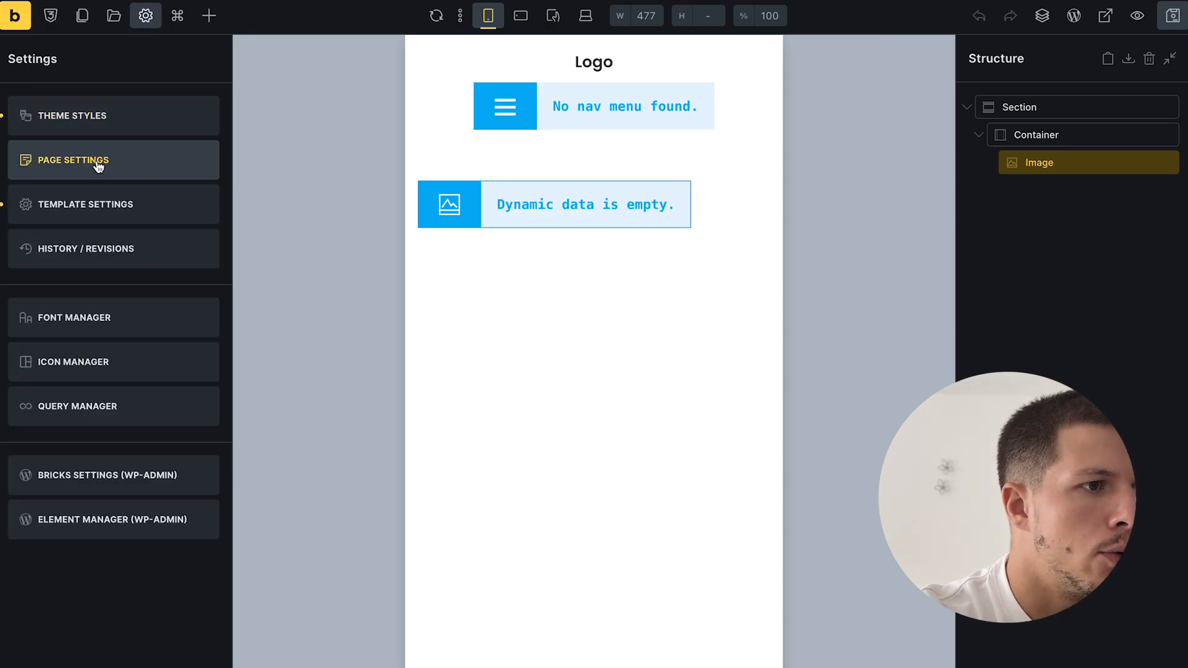
pyautogui.click(102, 202)
pyautogui.click(87, 122)
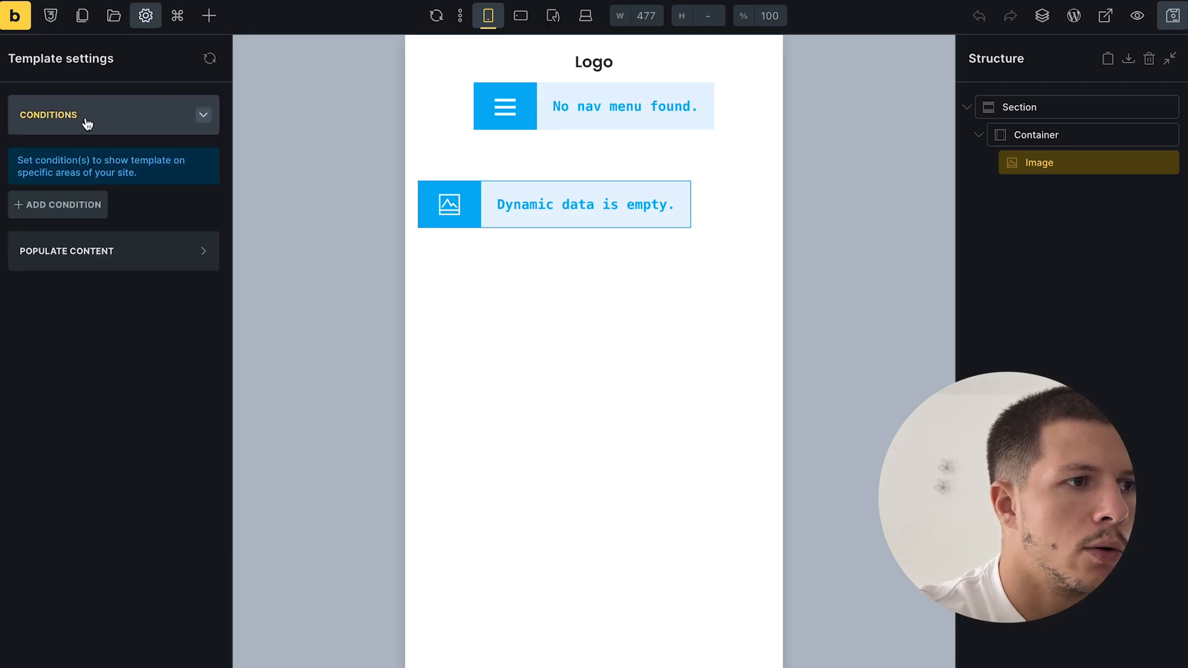
pyautogui.click(73, 207)
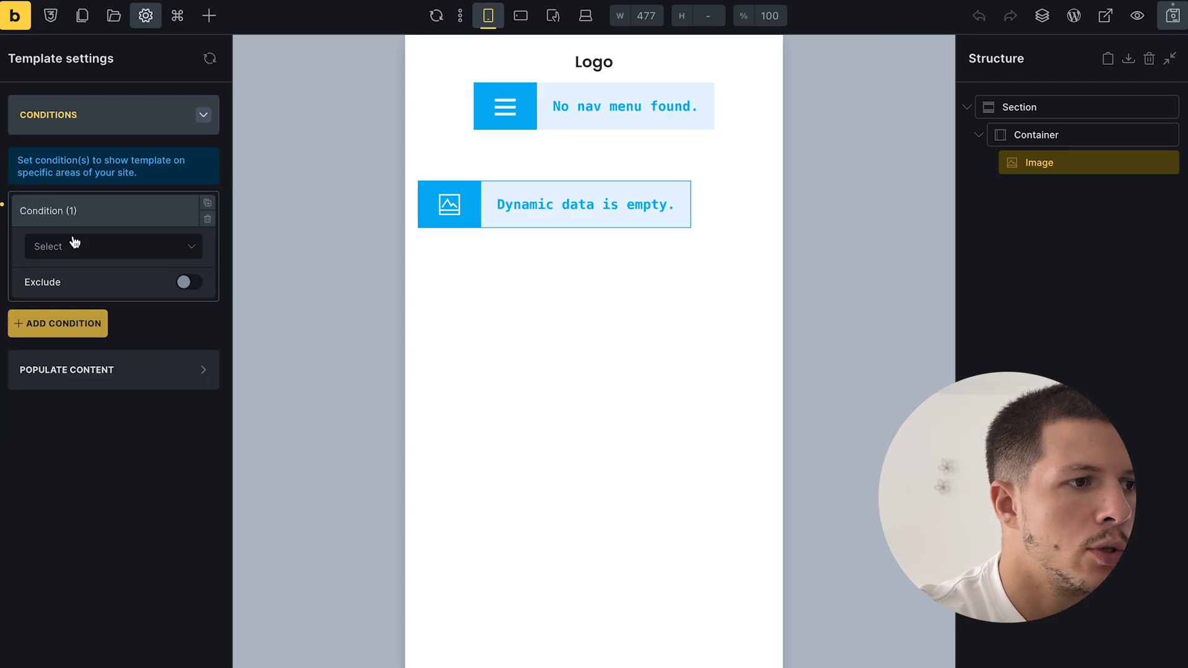
pyautogui.click(76, 248)
pyautogui.click(83, 325)
pyautogui.click(91, 308)
pyautogui.click(76, 409)
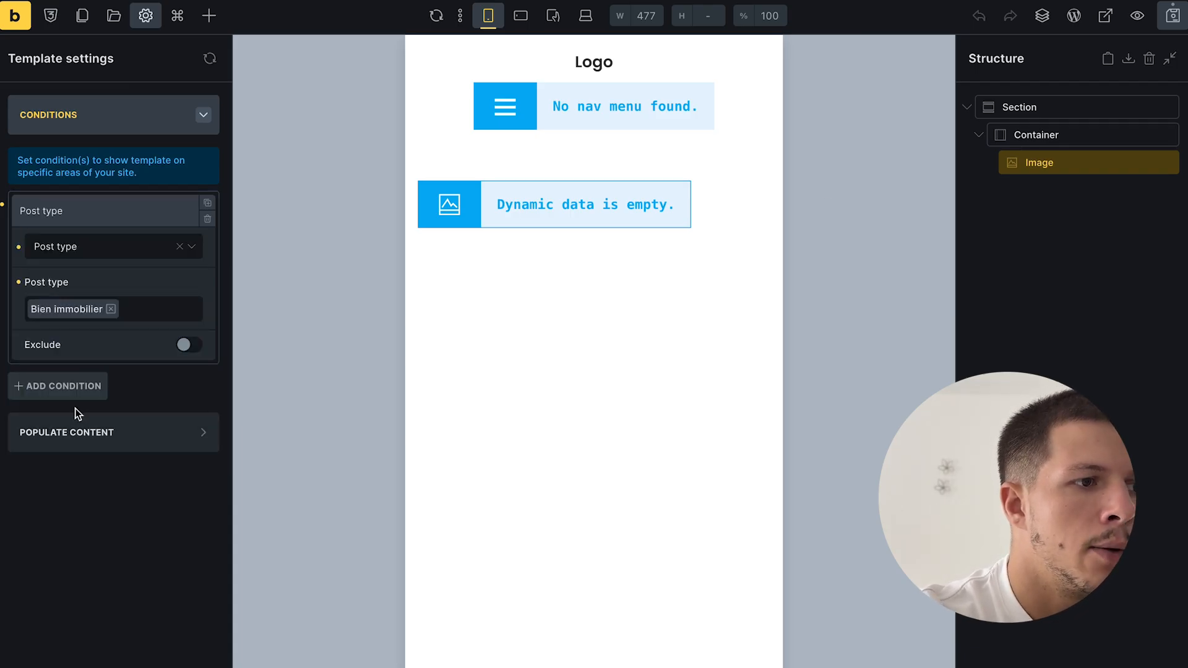
pyautogui.click(1173, 16)
# - View the Appartement lumineux property page with the new template applied
pyautogui.moveTo(5, 465)
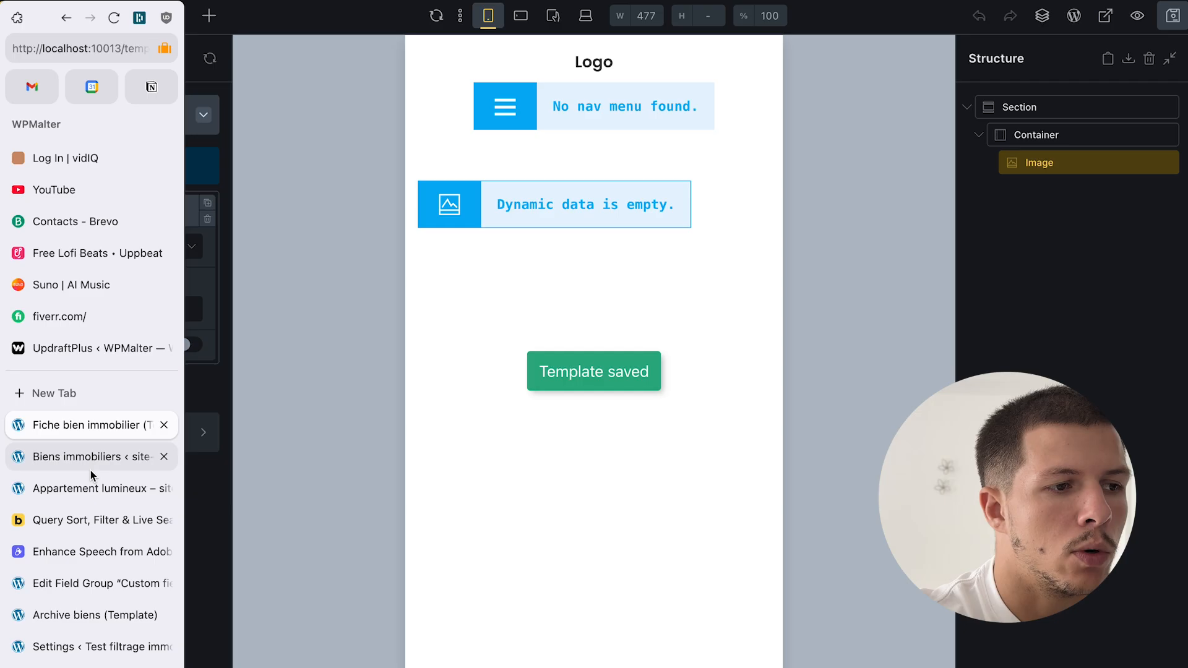
pyautogui.click(94, 465)
pyautogui.click(94, 488)
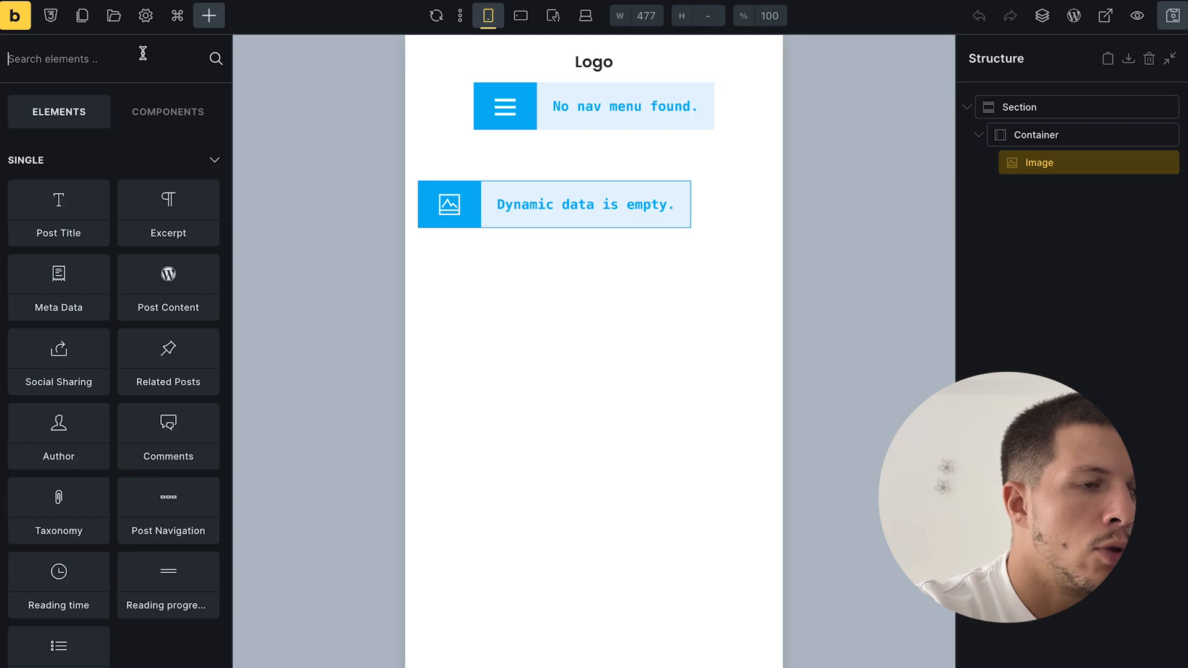
# - Add a Block below the image containing two Basic Text elements
pyautogui.write('b')
pyautogui.press('BackSpace')
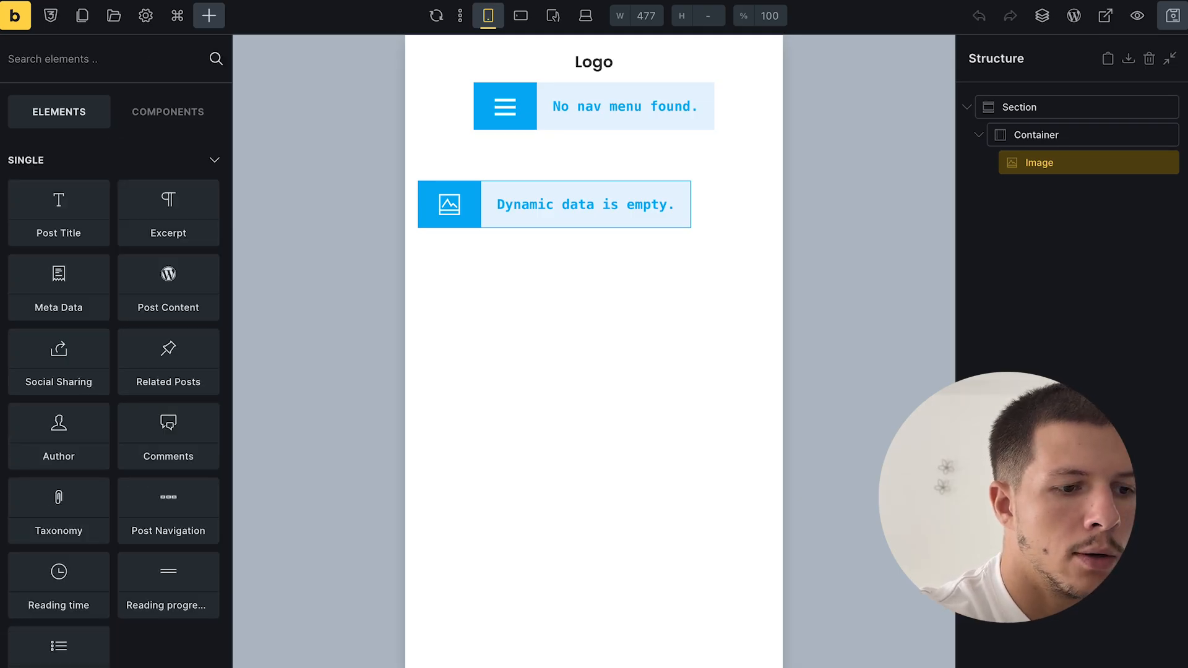
pyautogui.write('bloc')
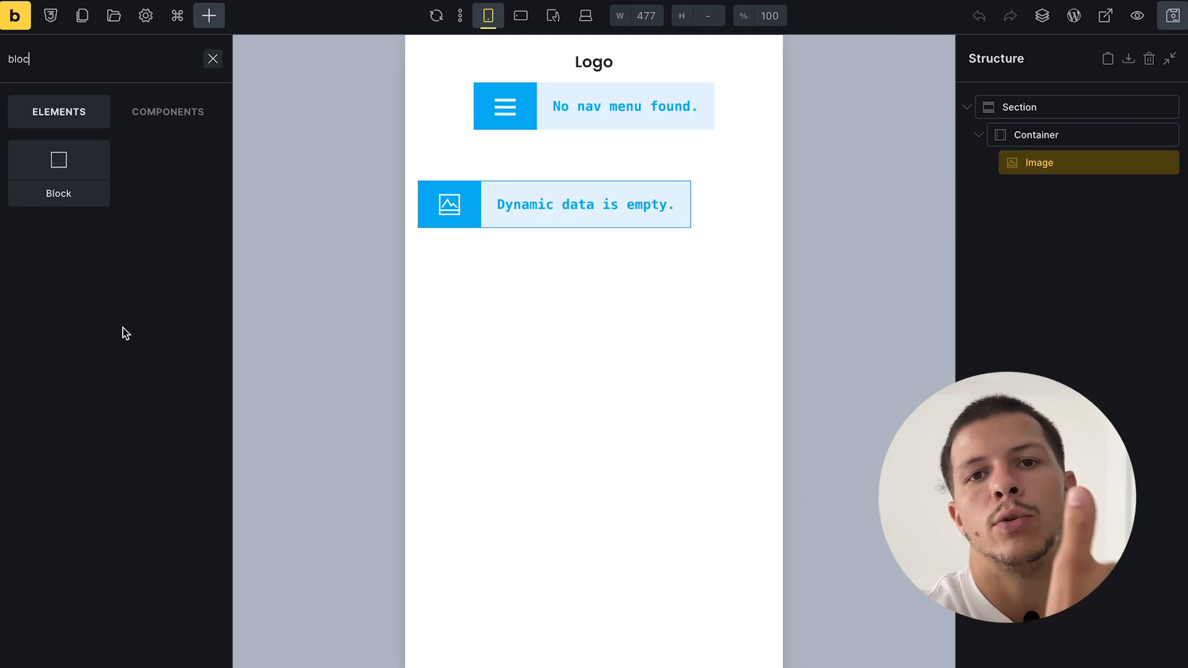
pyautogui.click(70, 178)
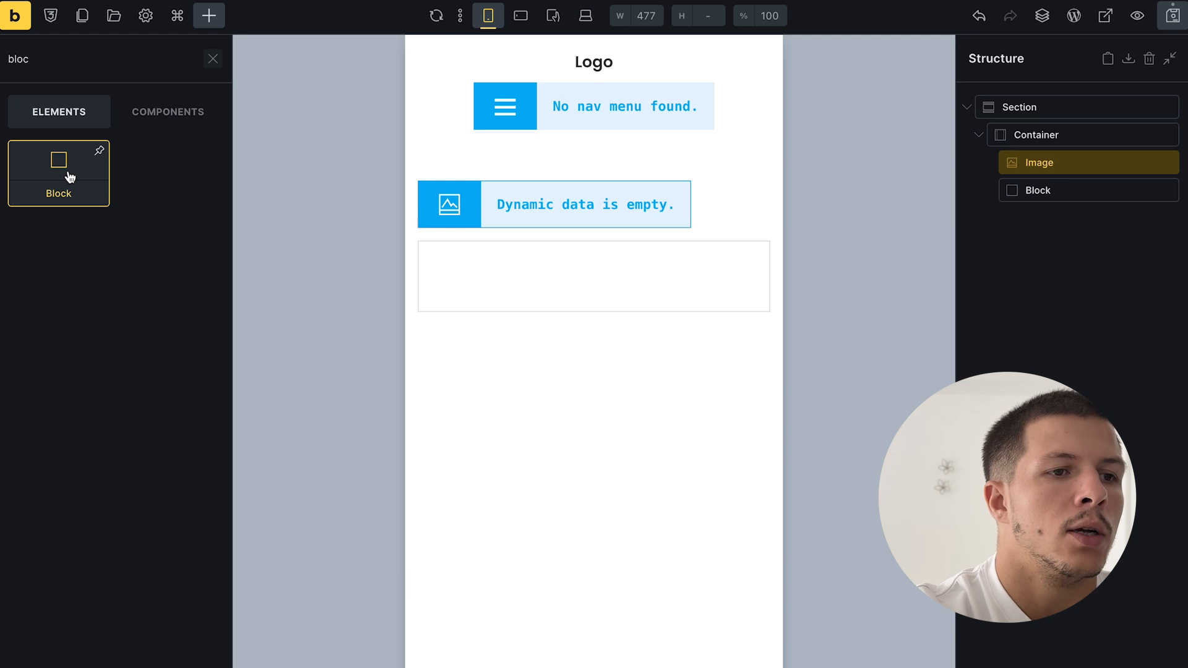
pyautogui.click(1060, 189)
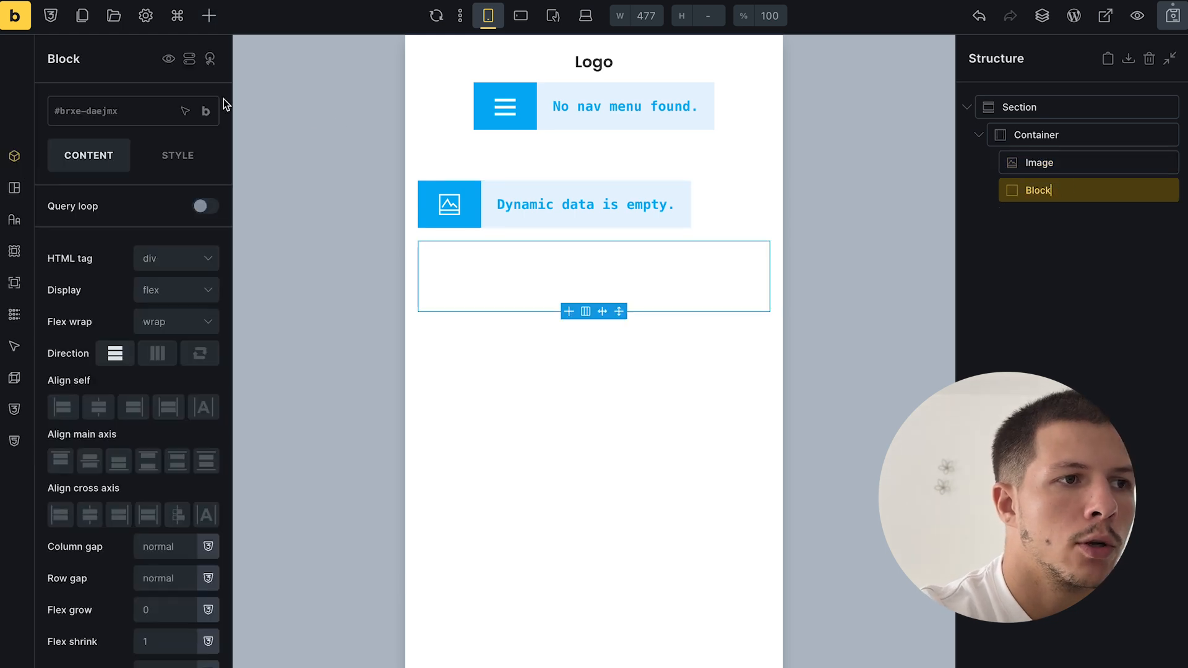
pyautogui.click(209, 15)
pyautogui.write('te')
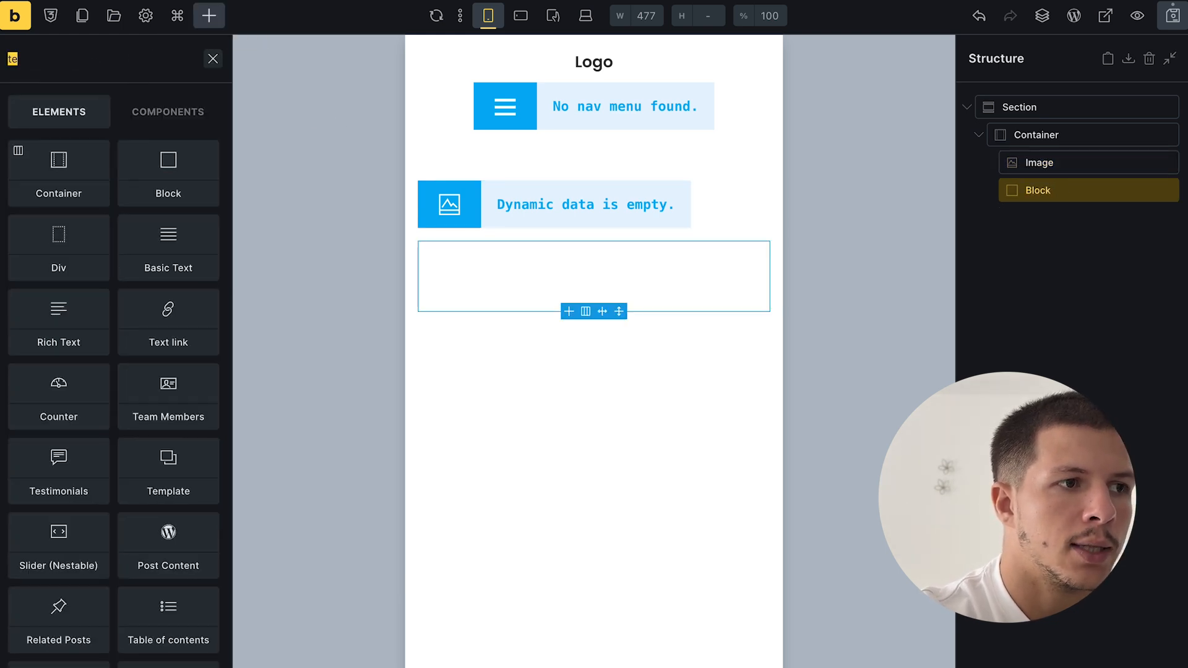
pyautogui.write('x')
pyautogui.click(78, 189)
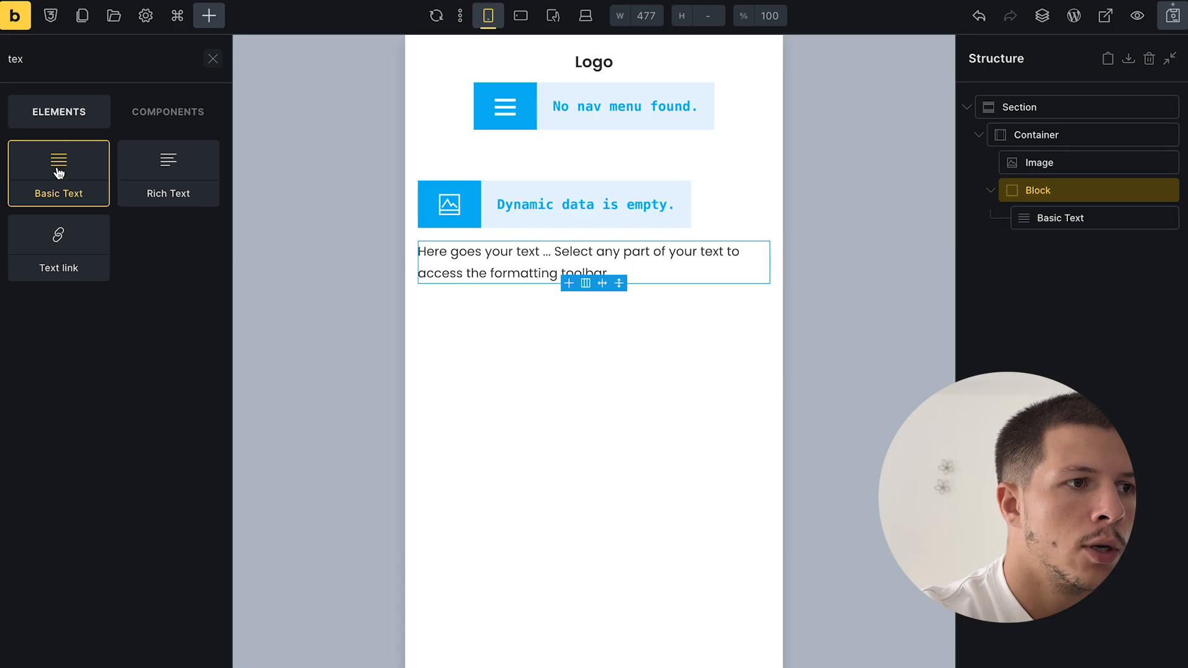
pyautogui.click(59, 172)
# - Set the Block to row direction with Flex wrap set to Wrap
pyautogui.doubleClick(1054, 222)
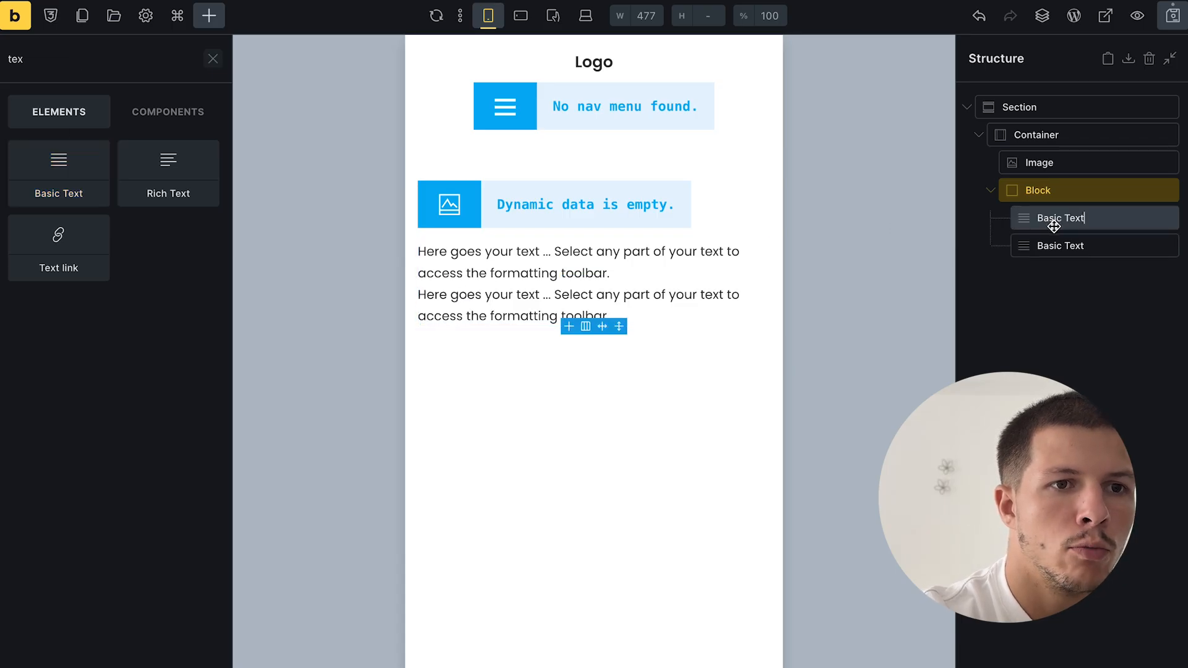
pyautogui.click(1055, 246)
pyautogui.click(1056, 191)
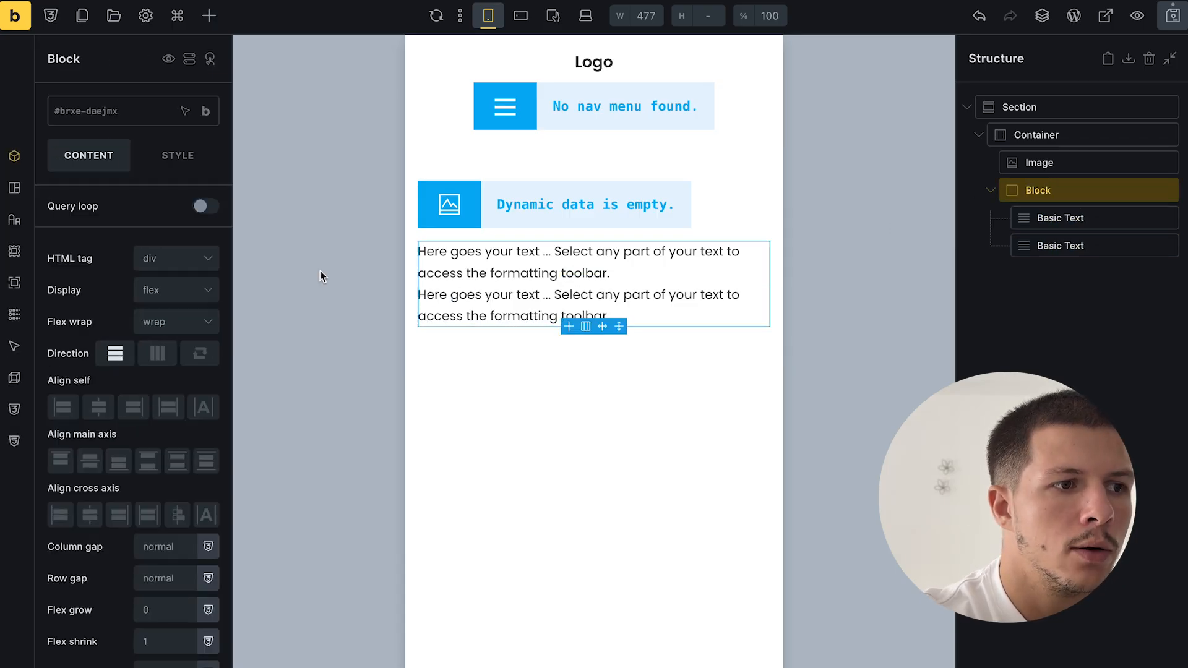
pyautogui.click(150, 361)
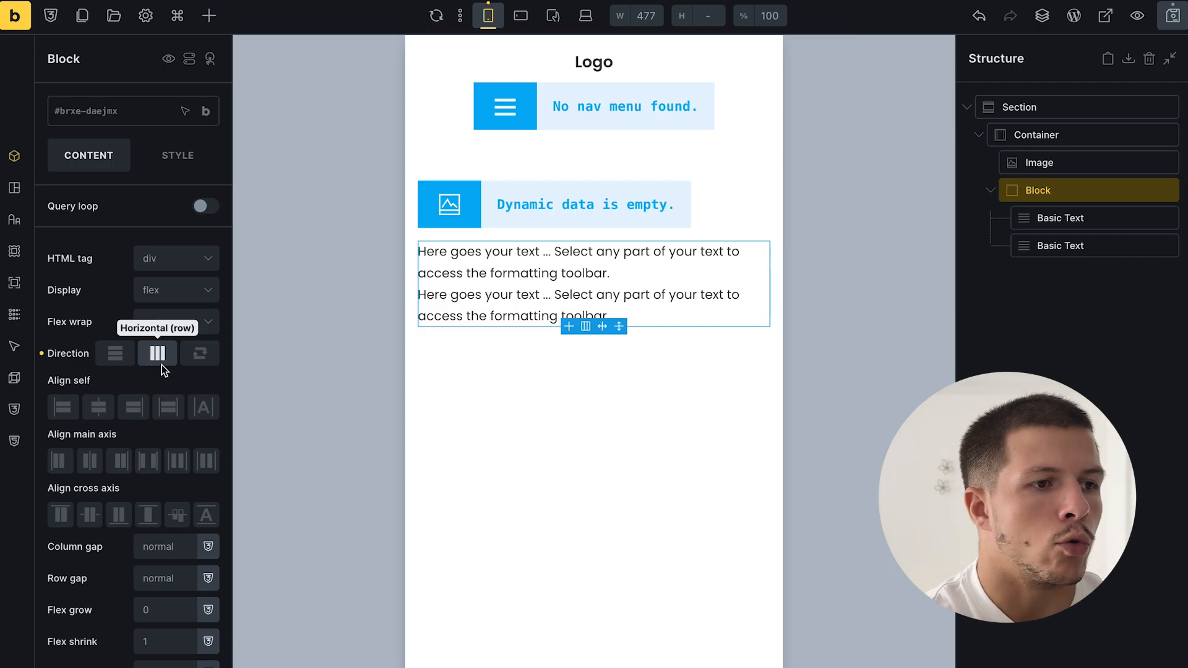
pyautogui.click(163, 328)
pyautogui.click(171, 351)
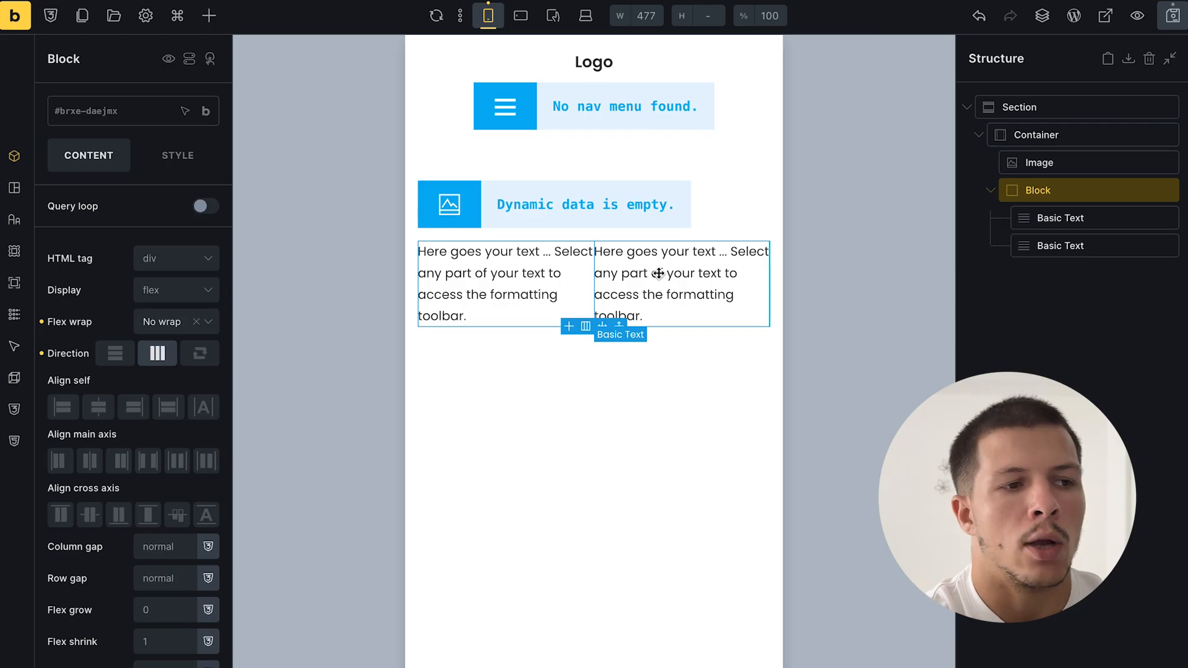
pyautogui.click(154, 330)
pyautogui.click(165, 371)
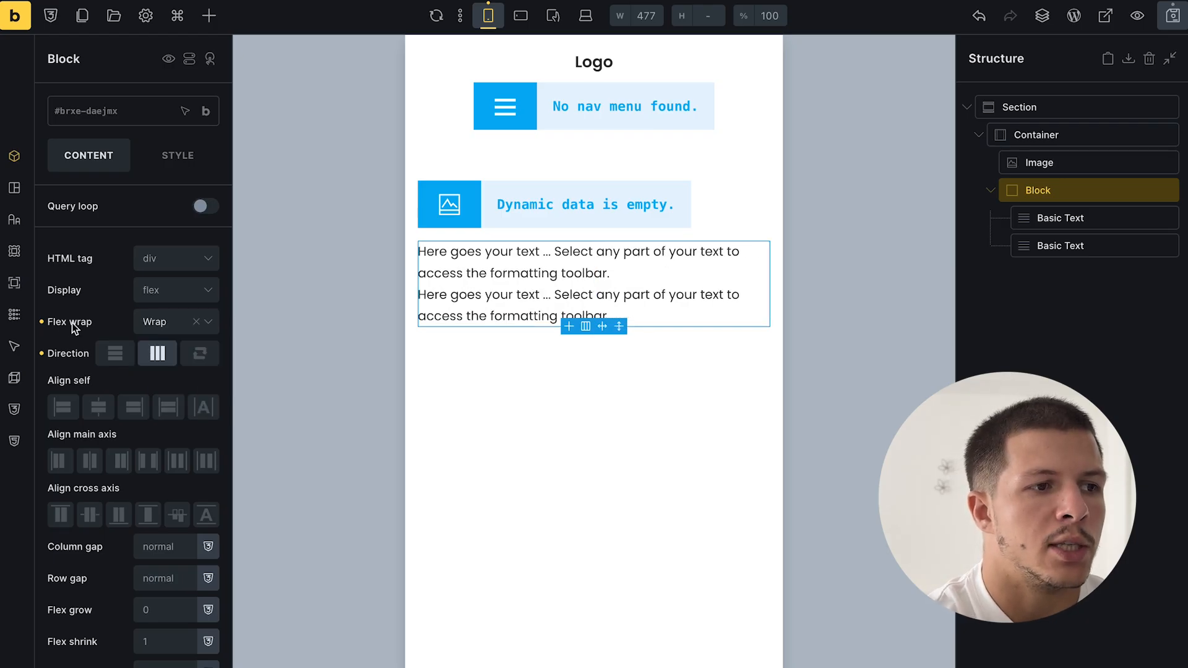
# - Replace the first text's placeholder with the dynamic {post_title}
pyautogui.click(1066, 244)
pyautogui.click(1065, 217)
pyautogui.click(1045, 192)
pyautogui.click(636, 249)
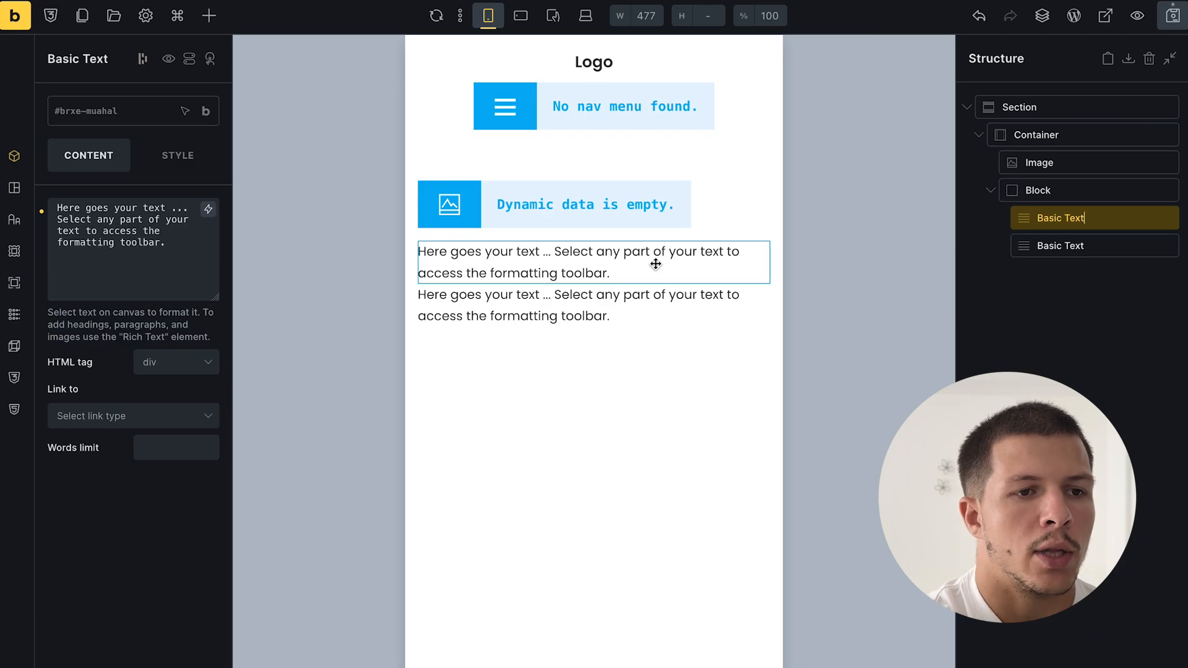
pyautogui.click(196, 294)
pyautogui.tripleClick(192, 246)
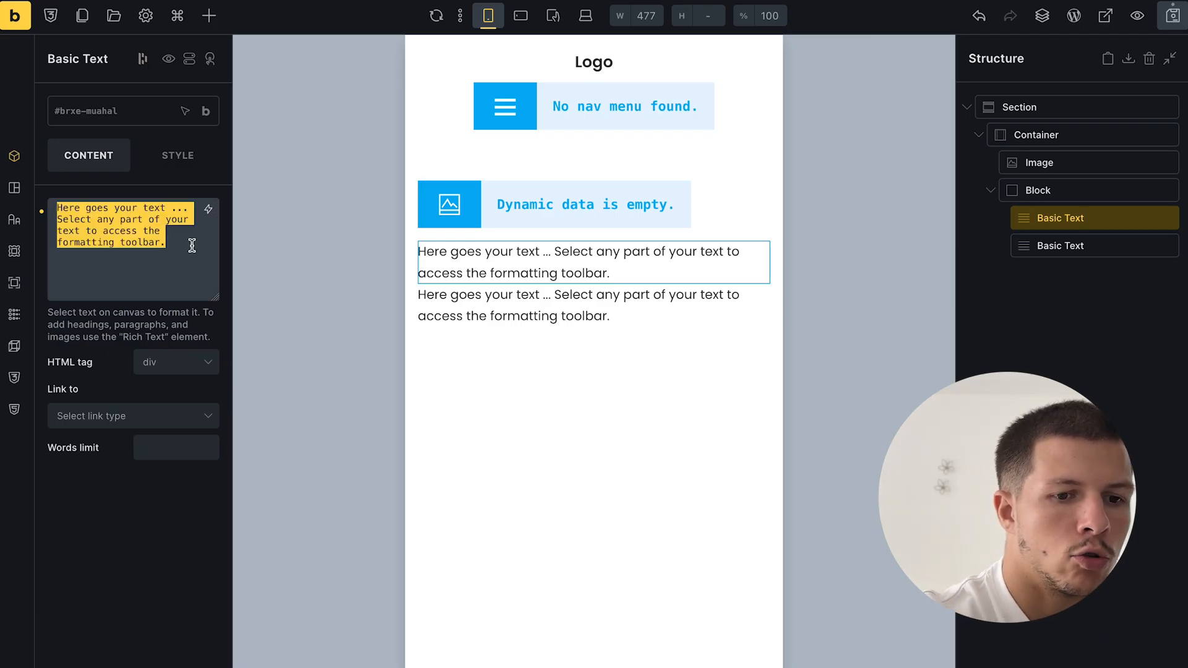
pyautogui.click(208, 209)
pyautogui.click(118, 375)
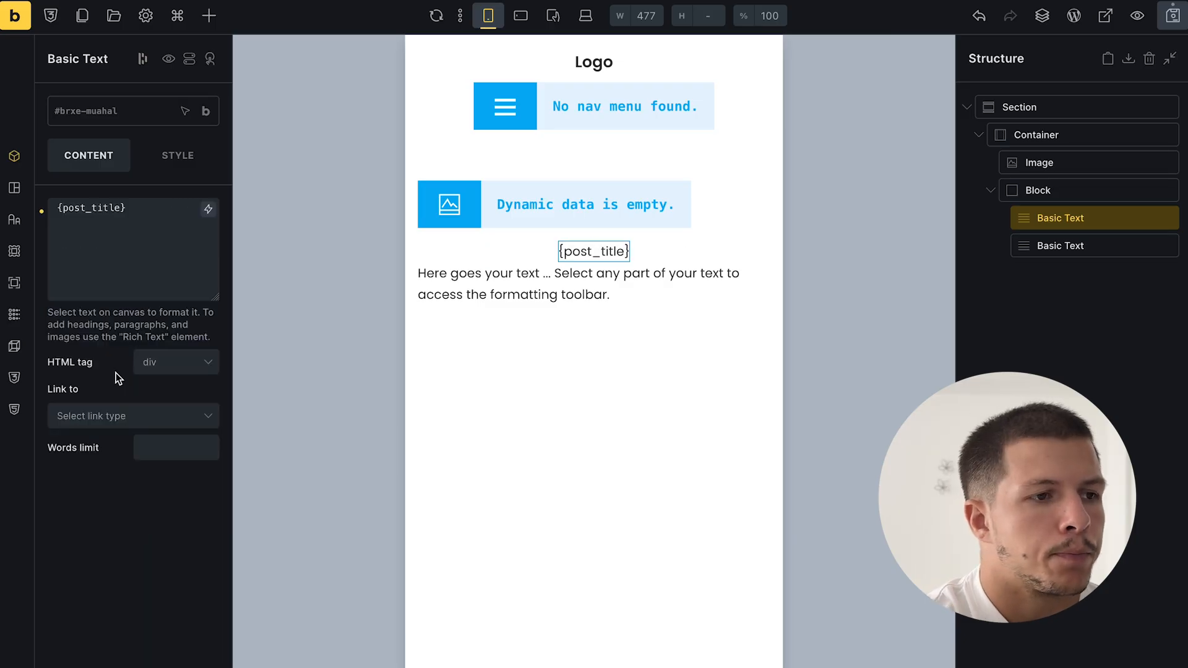
# - Replace the second text with the {acf_prix} field followed by €
pyautogui.click(1090, 247)
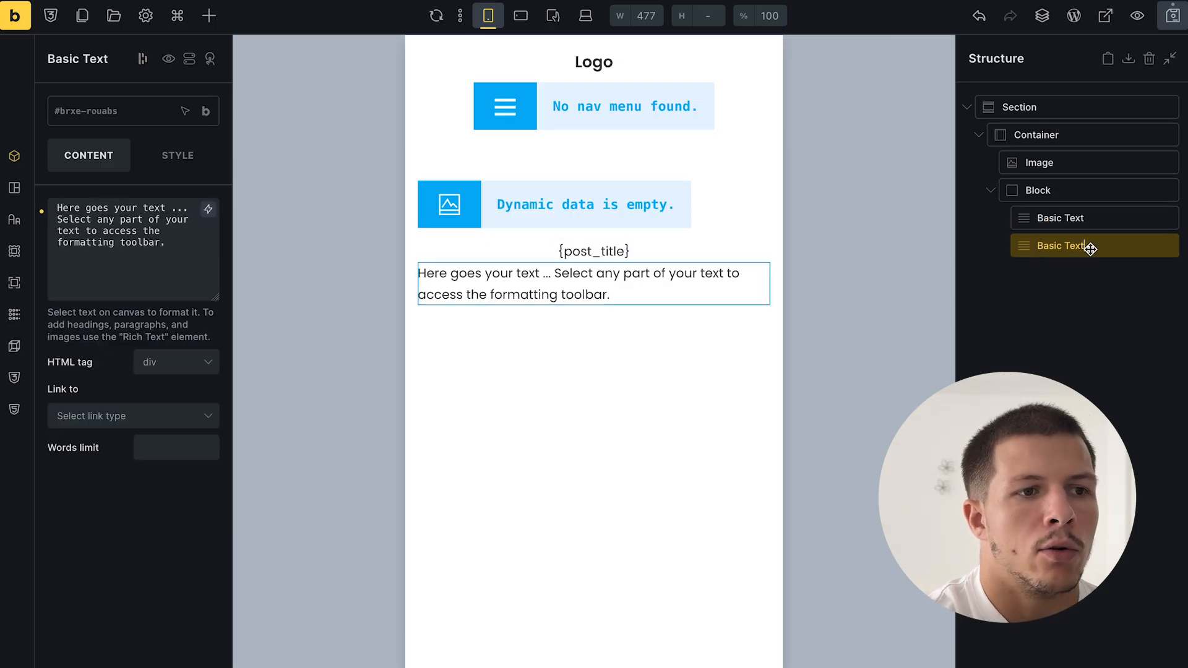
pyautogui.tripleClick(186, 247)
pyautogui.press('BackSpace')
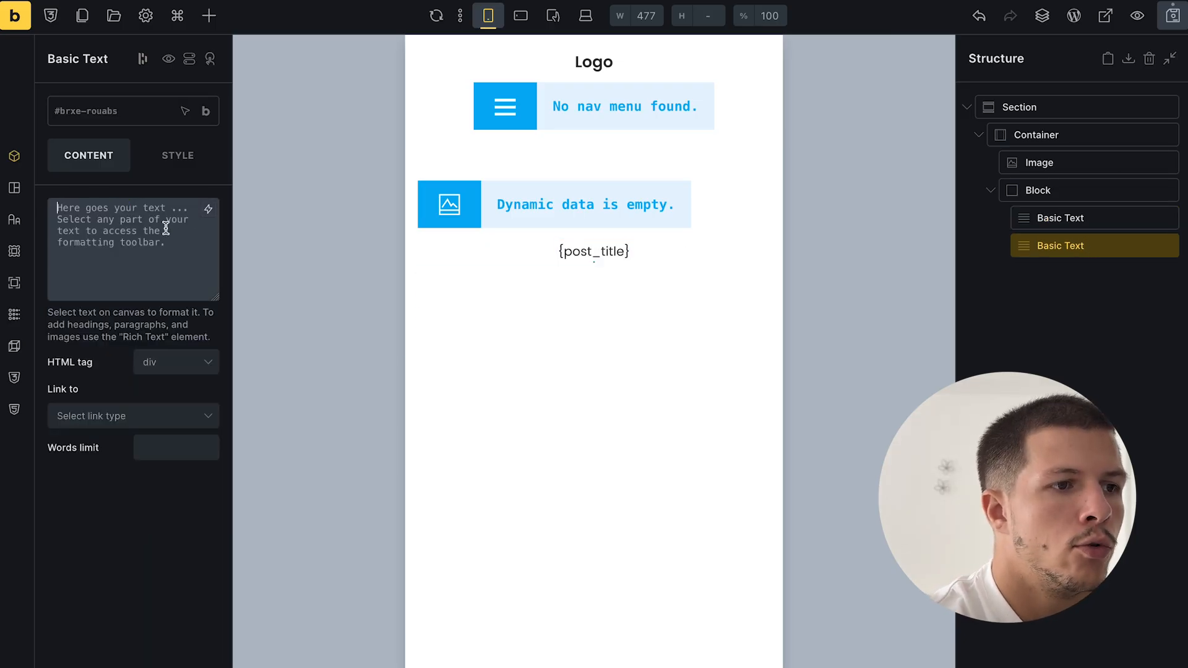
pyautogui.click(207, 210)
pyautogui.scroll(-5, 150, 477)
pyautogui.scroll(1, 124, 527)
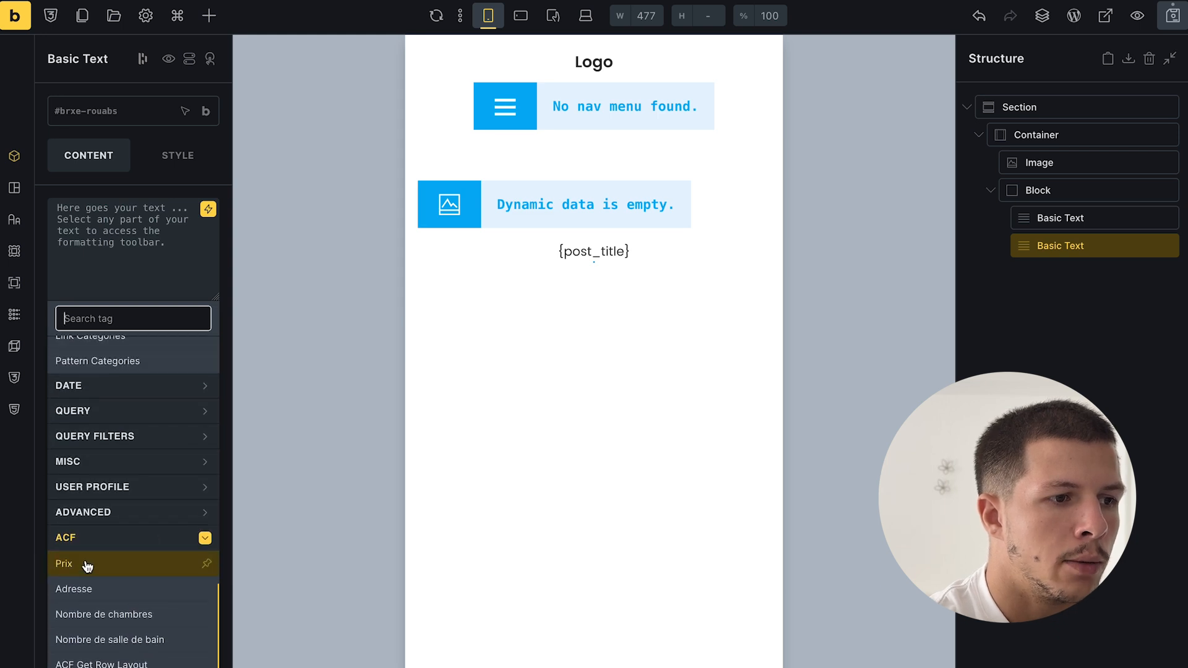
pyautogui.click(84, 563)
pyautogui.click(167, 267)
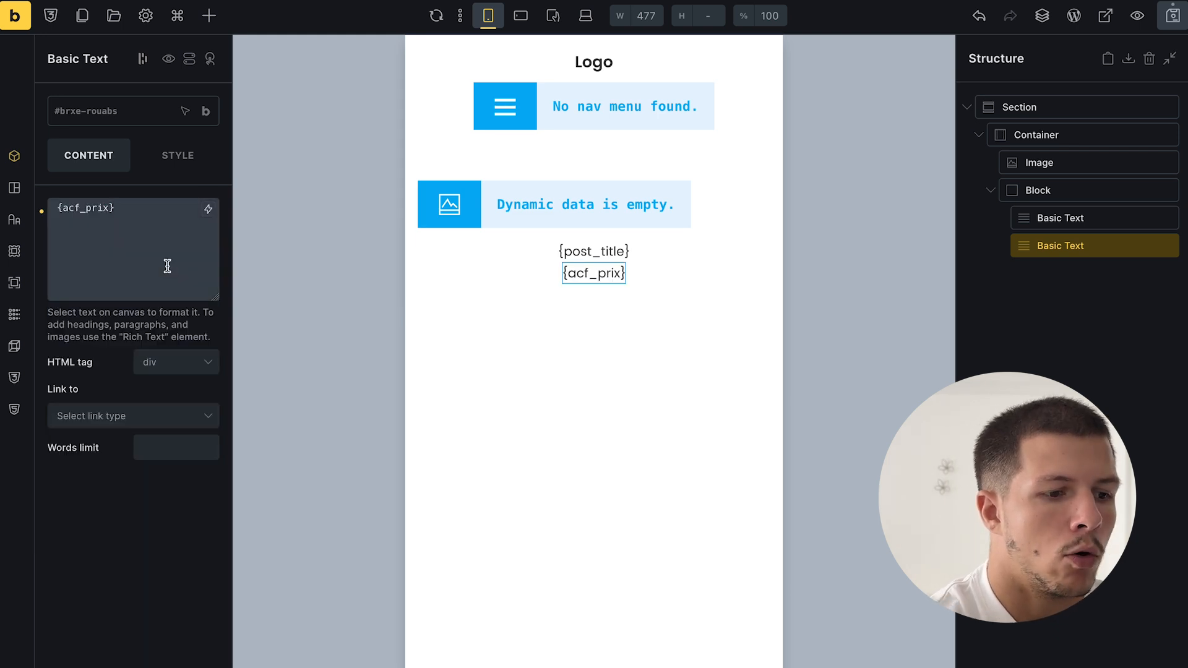
pyautogui.write('€')
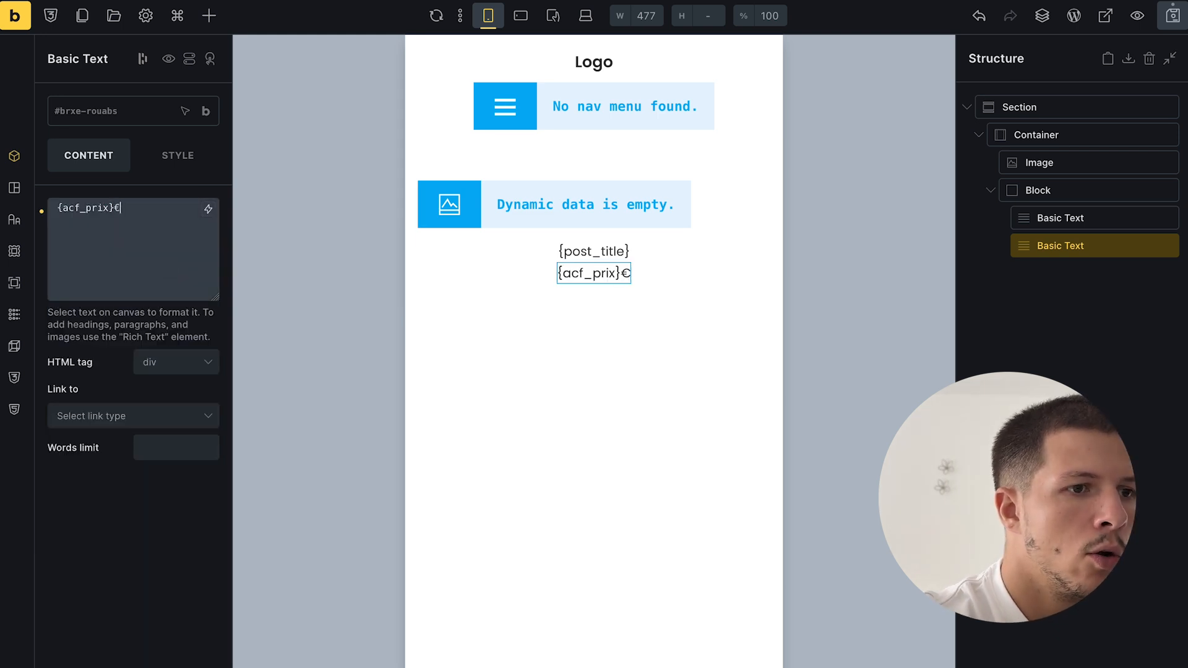
# - Save the template and view the Appartement lumineux property page
pyautogui.click(1171, 15)
pyautogui.moveTo(1, 575)
pyautogui.click(81, 457)
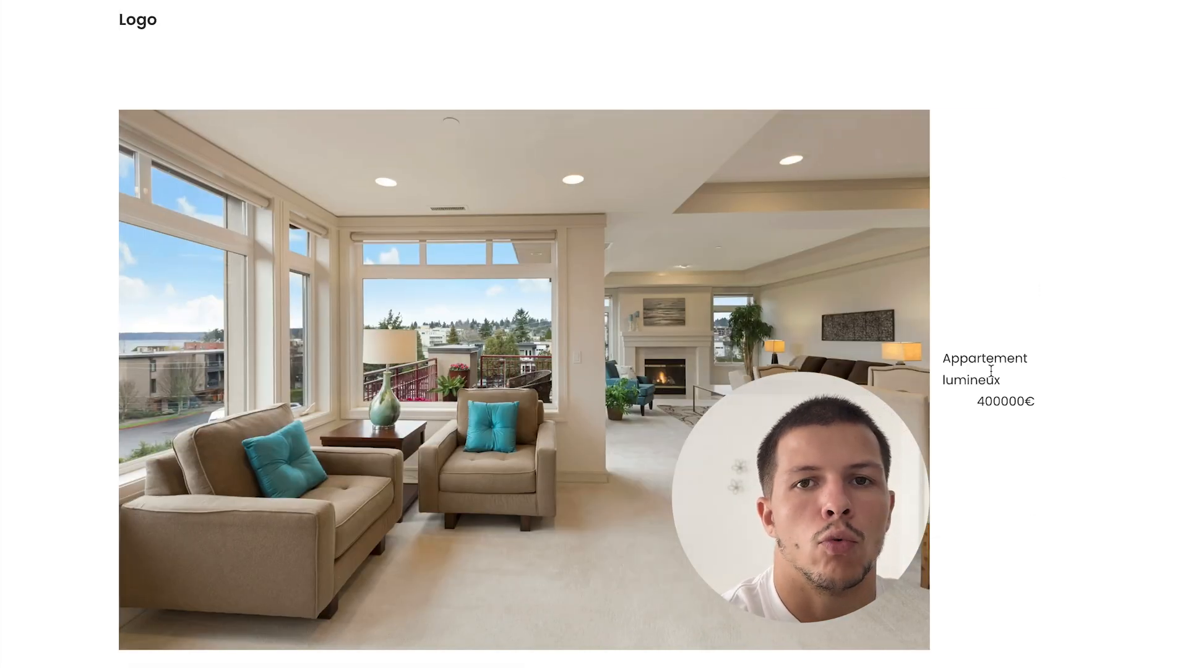
# - At tablet portrait width, set the container direction to column and save
pyautogui.moveTo(1, 433)
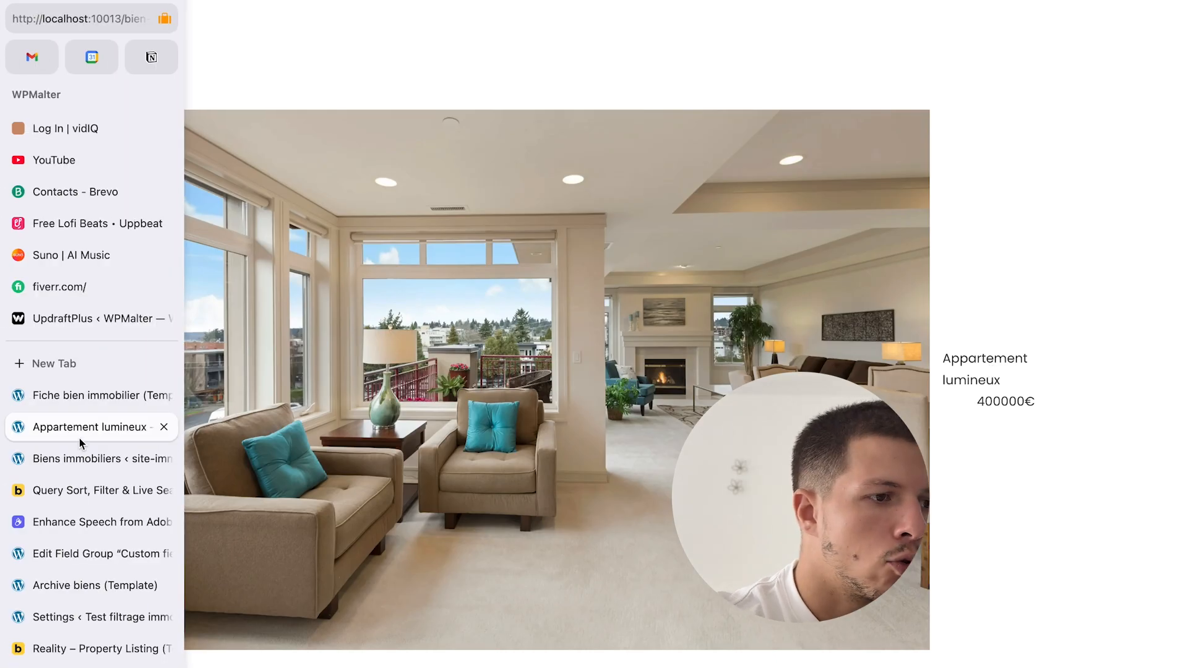
pyautogui.click(83, 451)
pyautogui.click(95, 399)
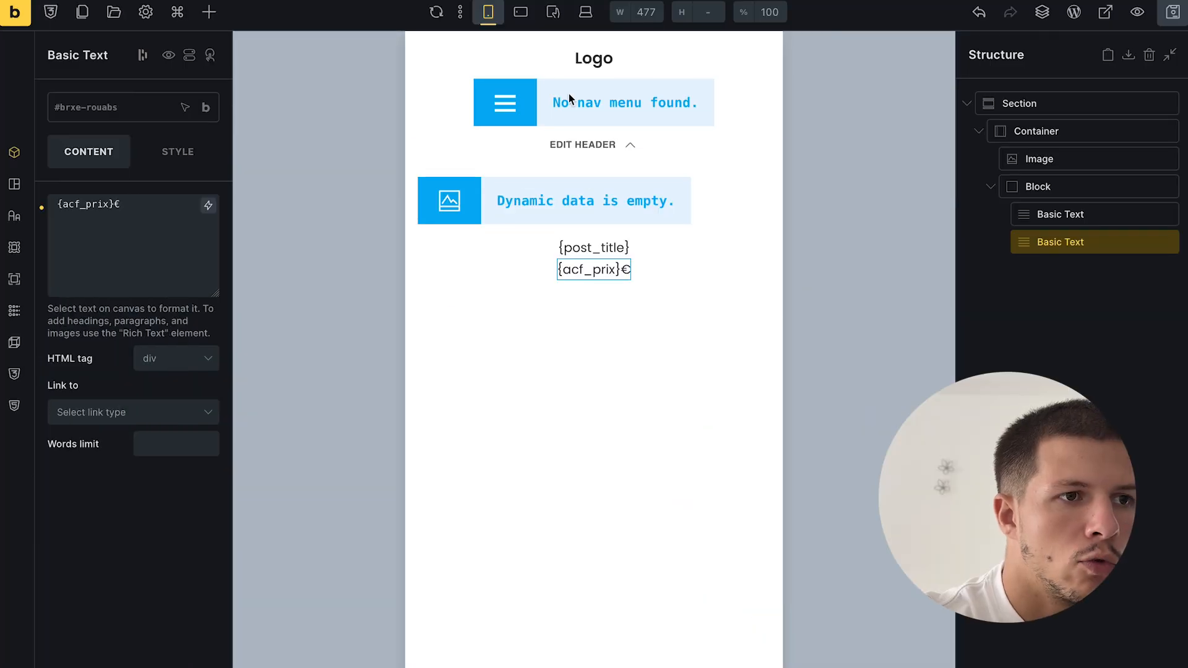
pyautogui.click(521, 12)
pyautogui.click(553, 12)
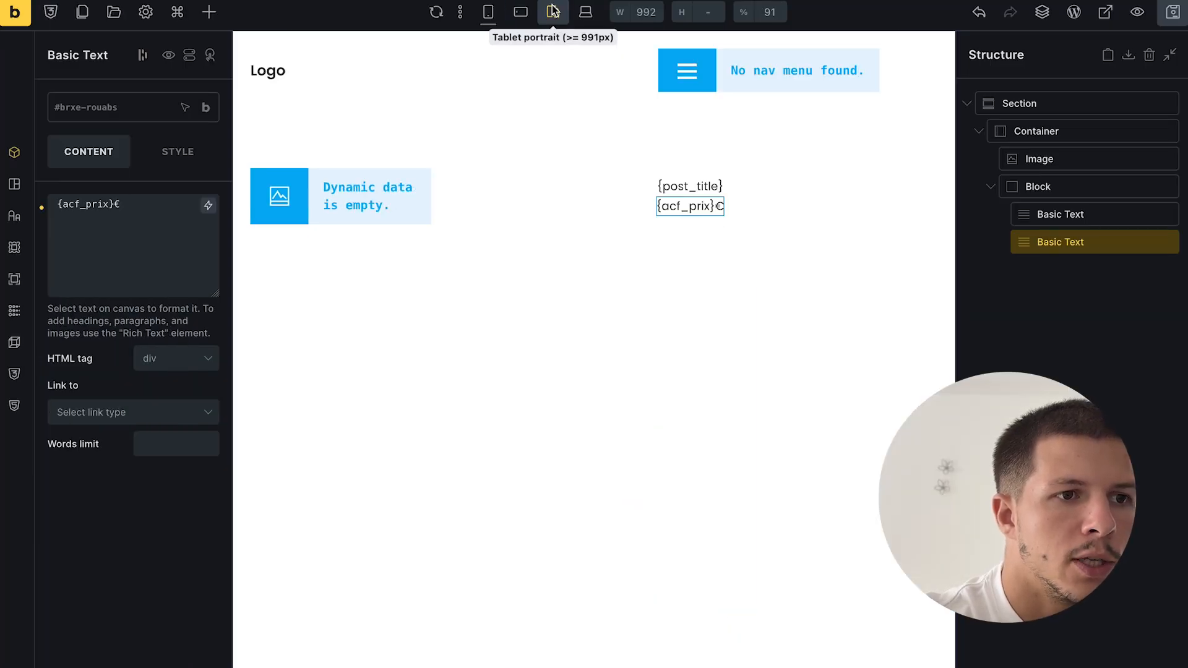
pyautogui.click(1057, 131)
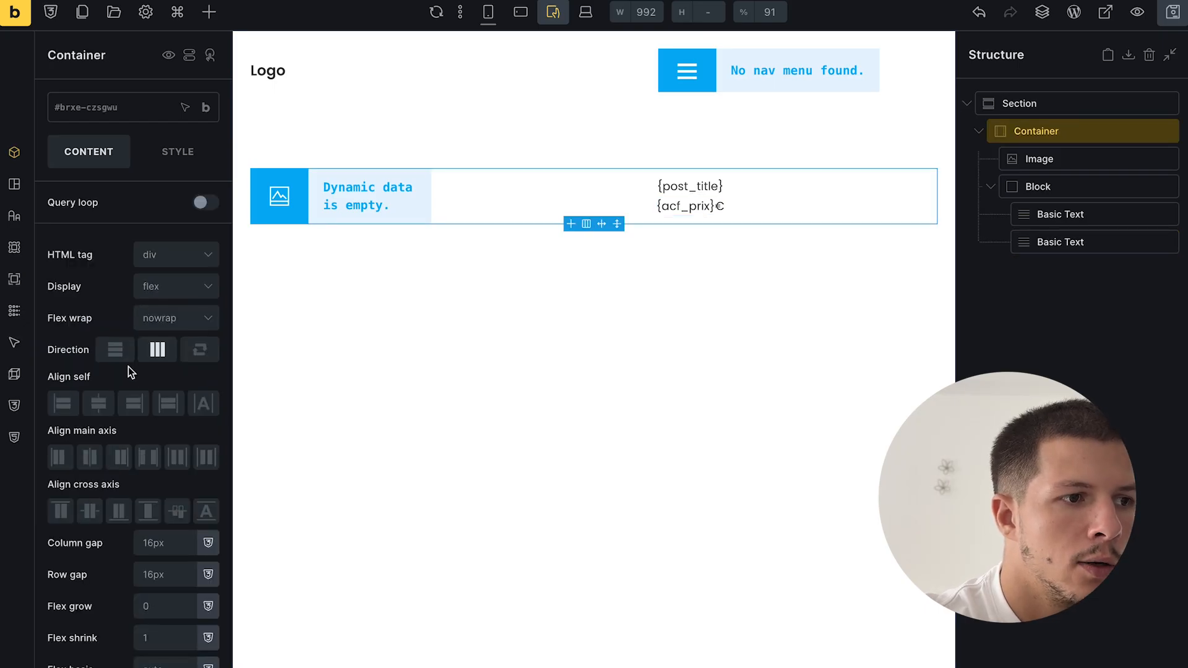
pyautogui.click(130, 350)
pyautogui.click(1173, 11)
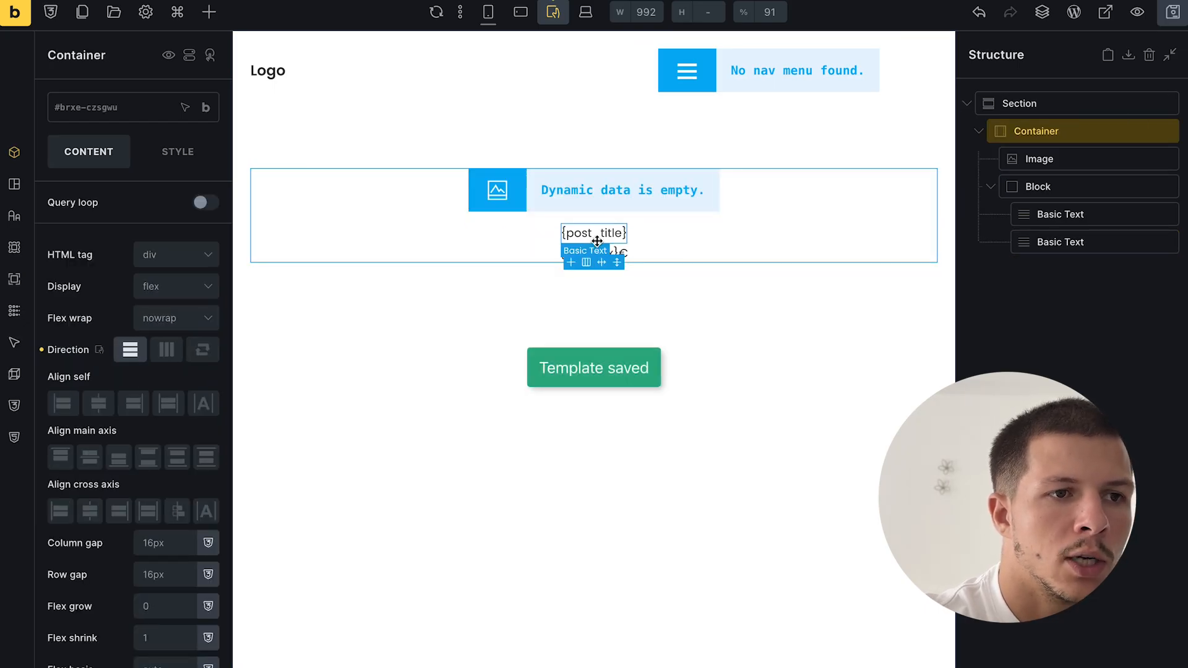
# - Scroll the Appartement lumineux page to check the stacked layout, then return to the editor
pyautogui.moveTo(20, 491)
pyautogui.click(76, 453)
pyautogui.scroll(-1, 747, 440)
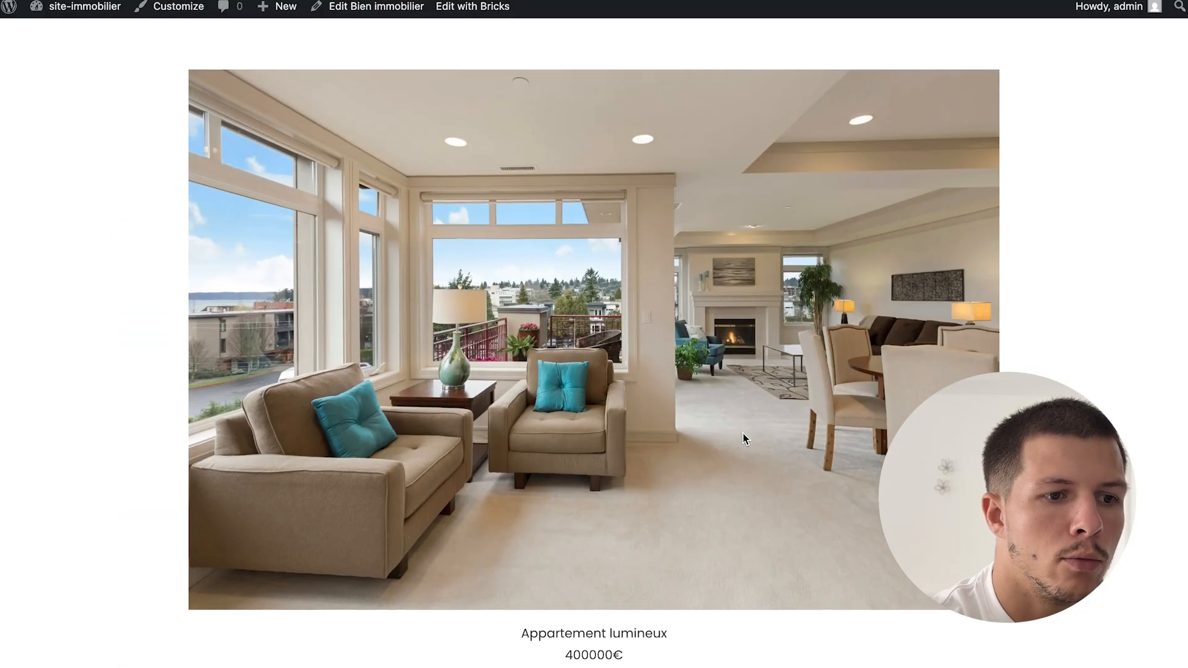
pyautogui.scroll(1, 747, 558)
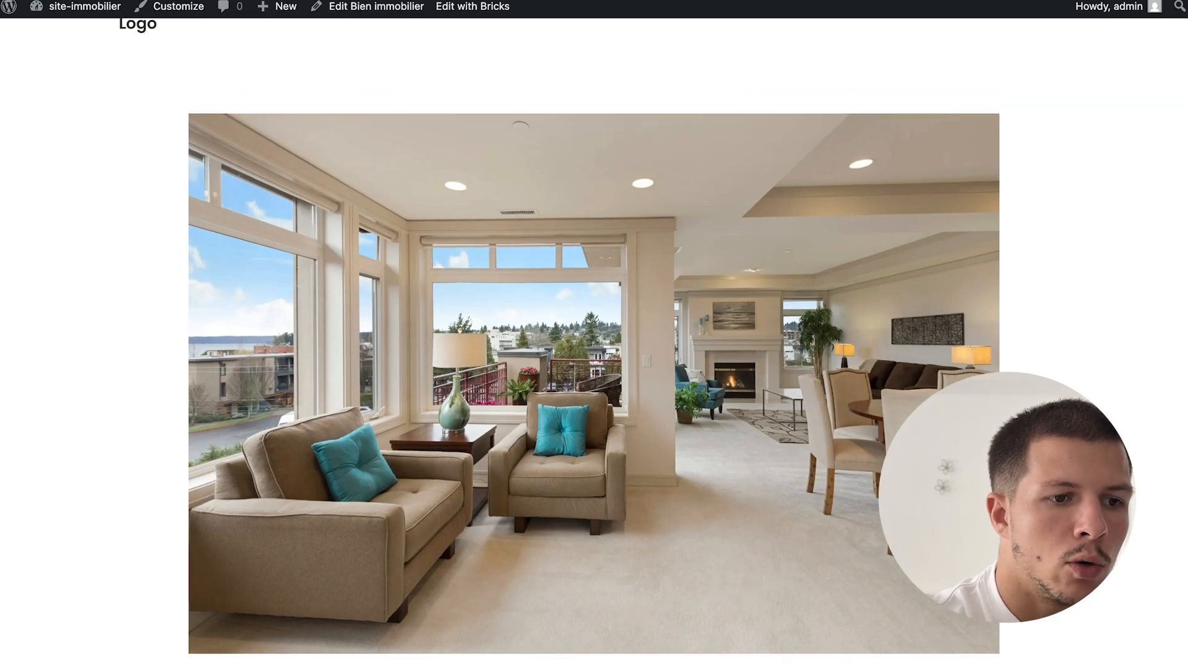
pyautogui.scroll(-1, 559, 343)
pyautogui.moveTo(90, 485)
pyautogui.click(95, 424)
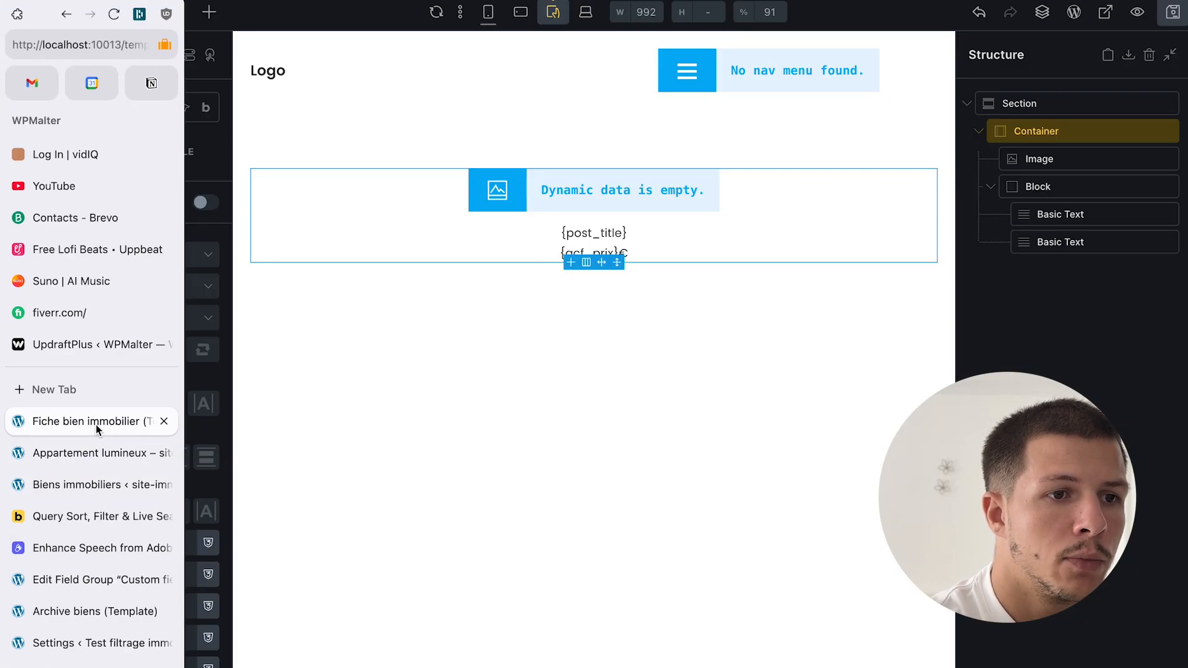
# - At mobile portrait, set the Block to a centred row, save, and view the property page
pyautogui.click(488, 11)
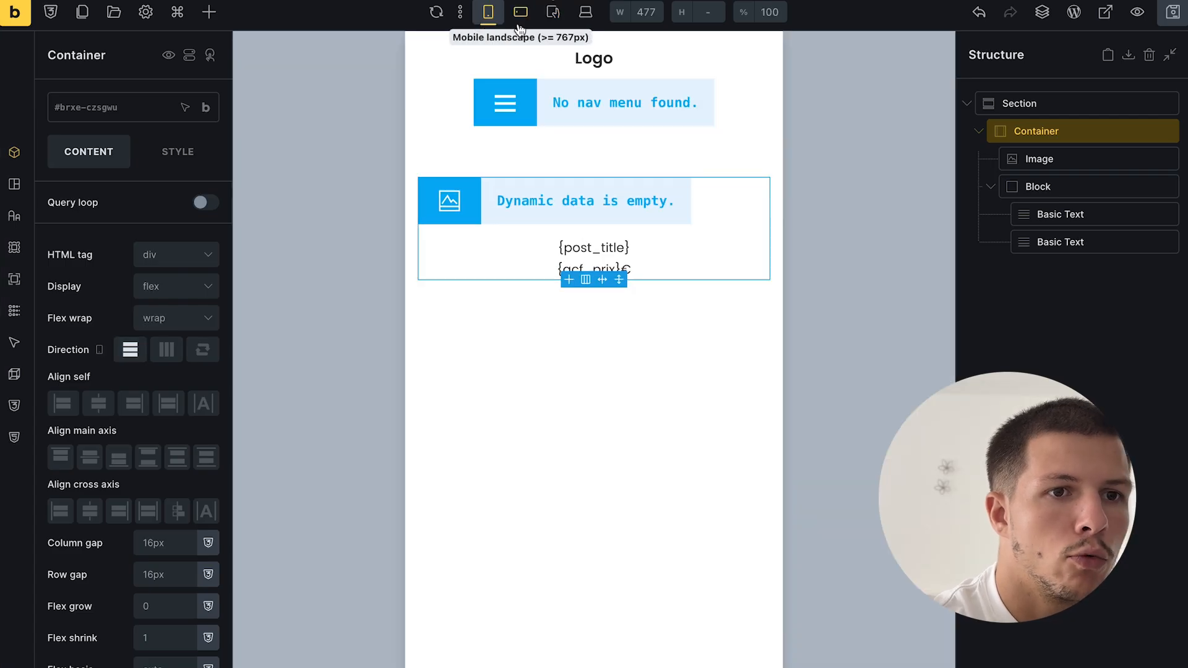
pyautogui.click(1051, 188)
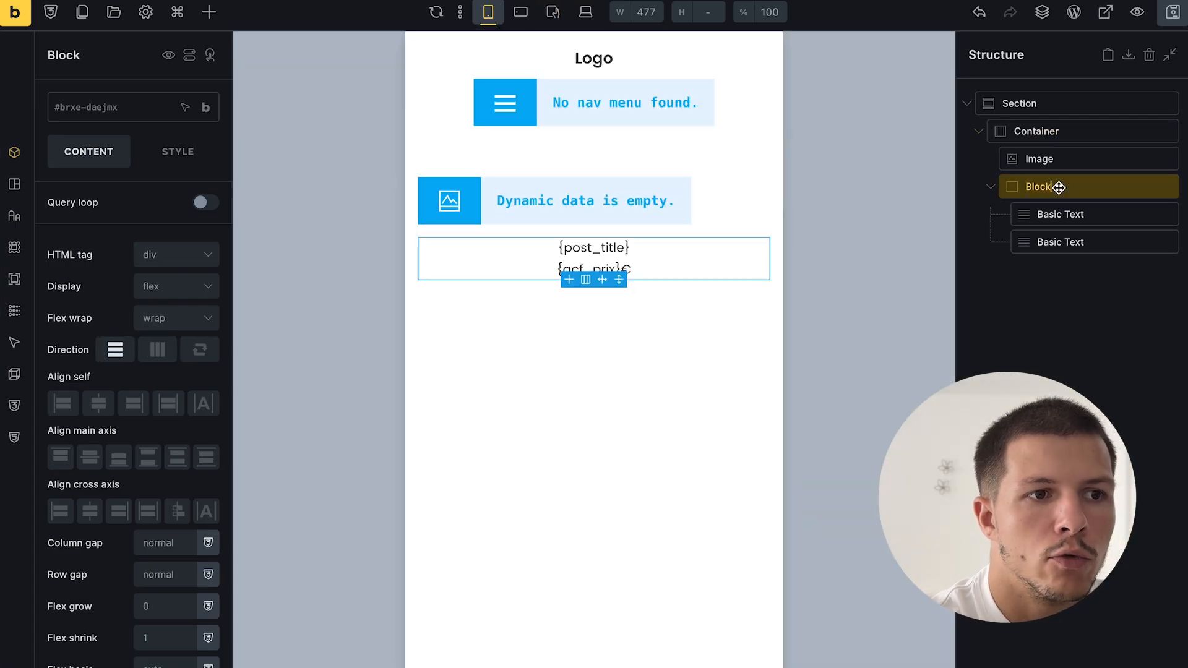
pyautogui.click(159, 351)
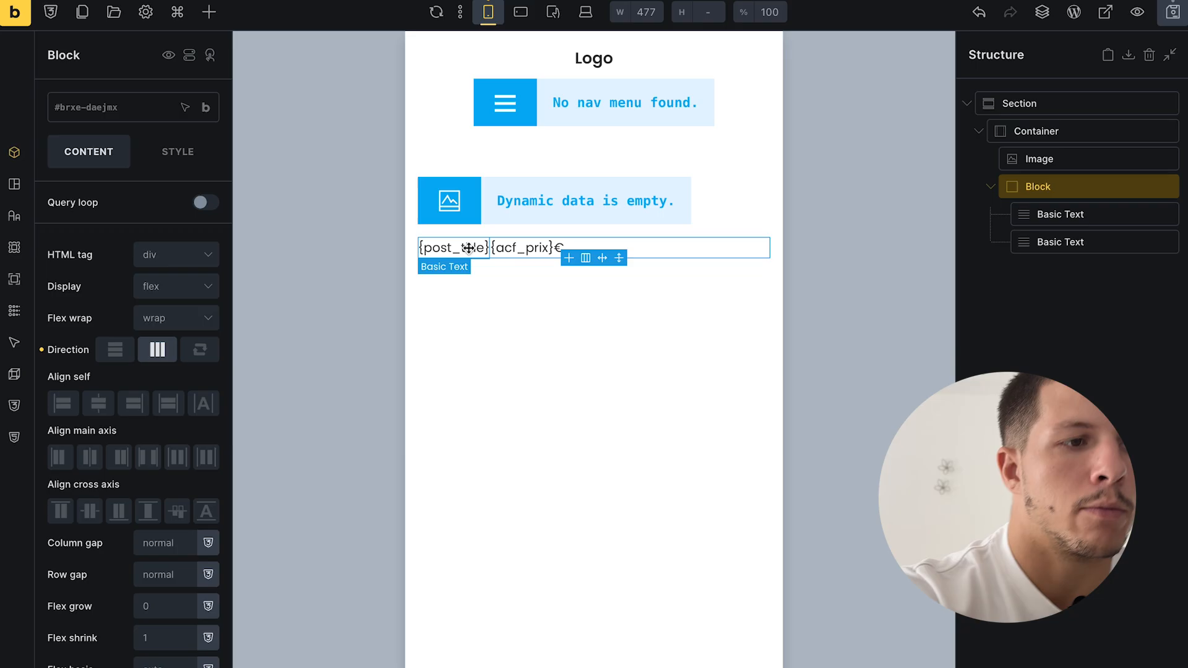
pyautogui.click(90, 512)
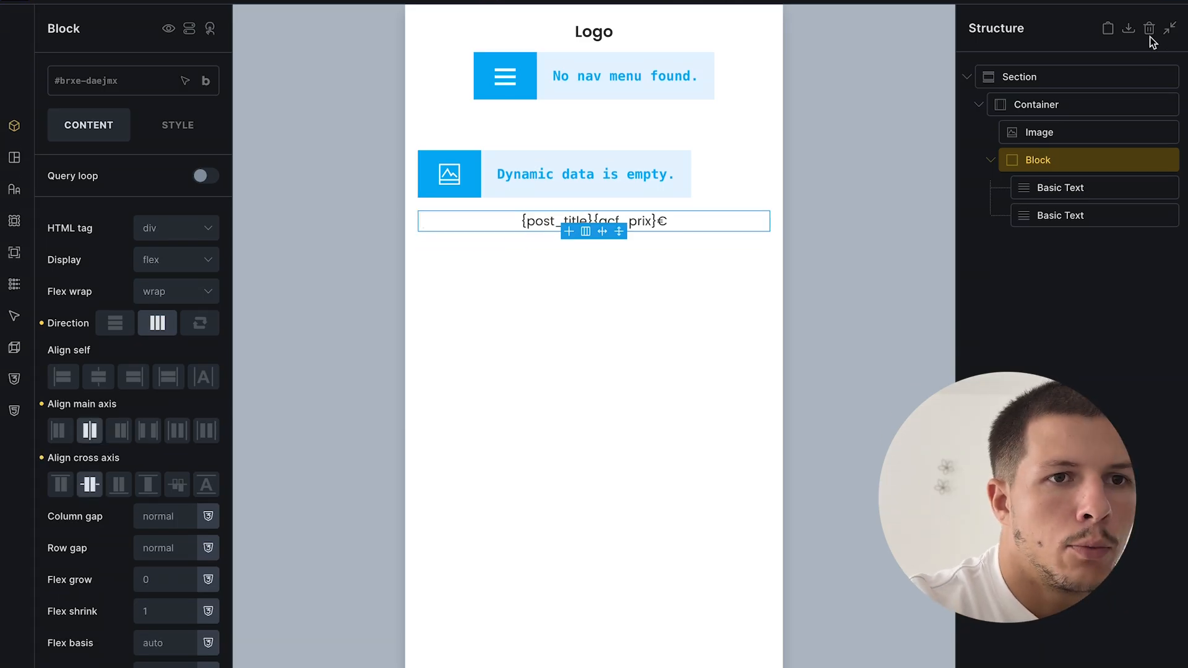
pyautogui.press('super+s')
pyautogui.click(93, 433)
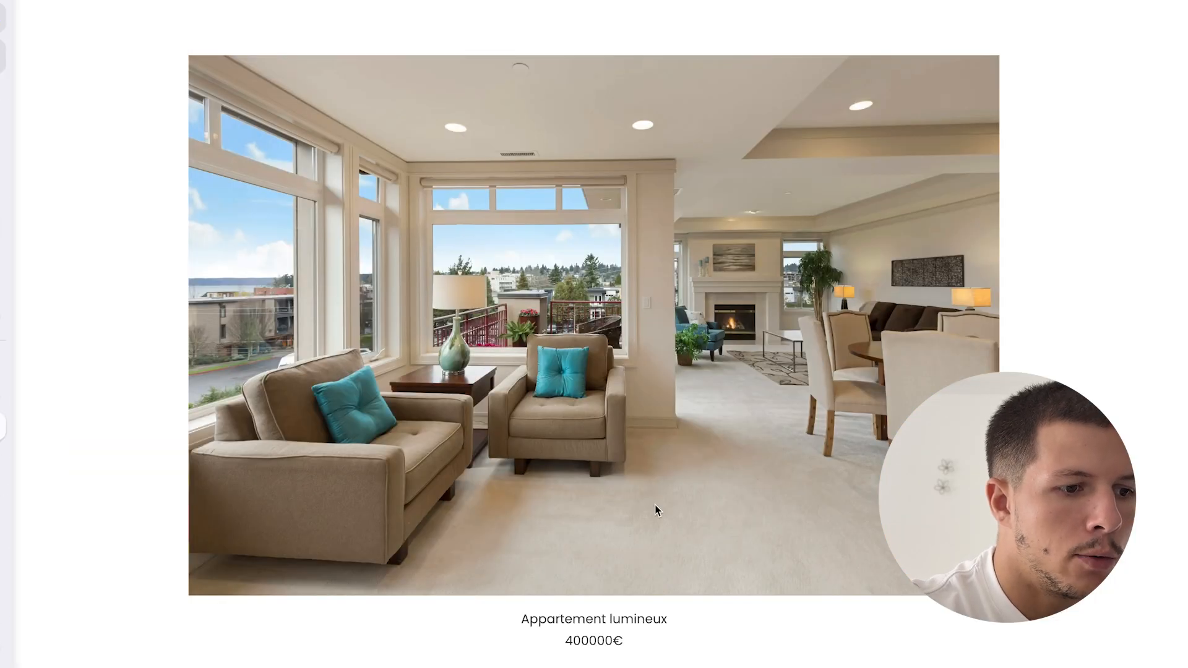
# - Reload the property page and inspect the spacing around the 400000 price
pyautogui.press('super+r')
pyautogui.doubleClick(650, 643)
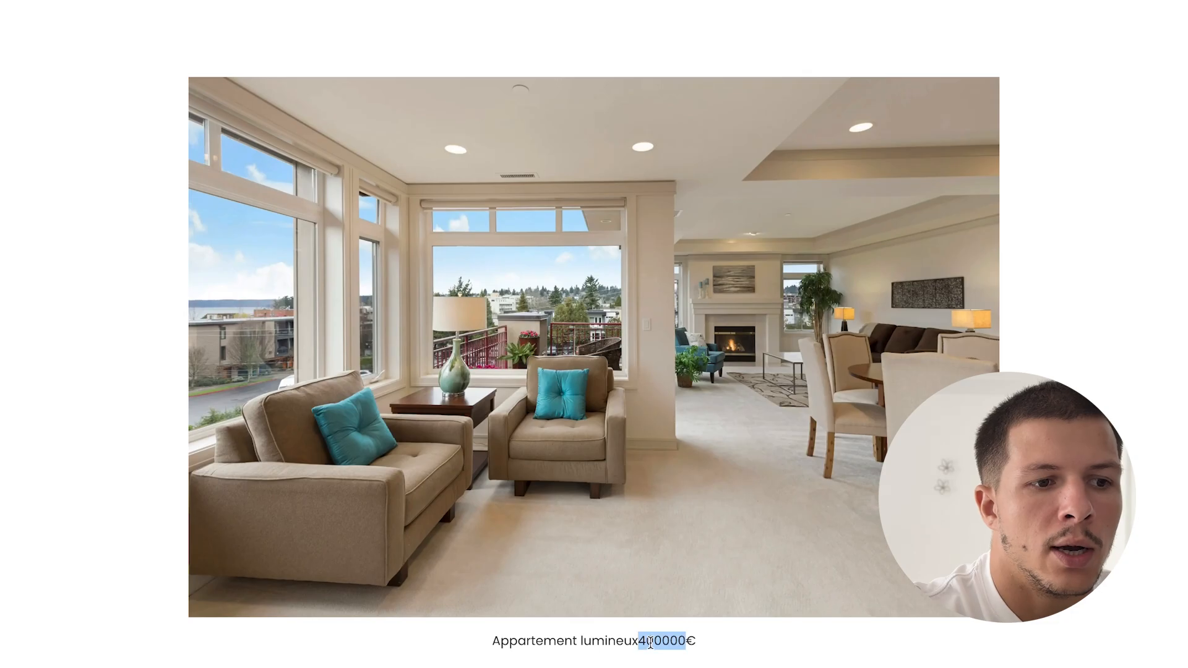
pyautogui.click(499, 637)
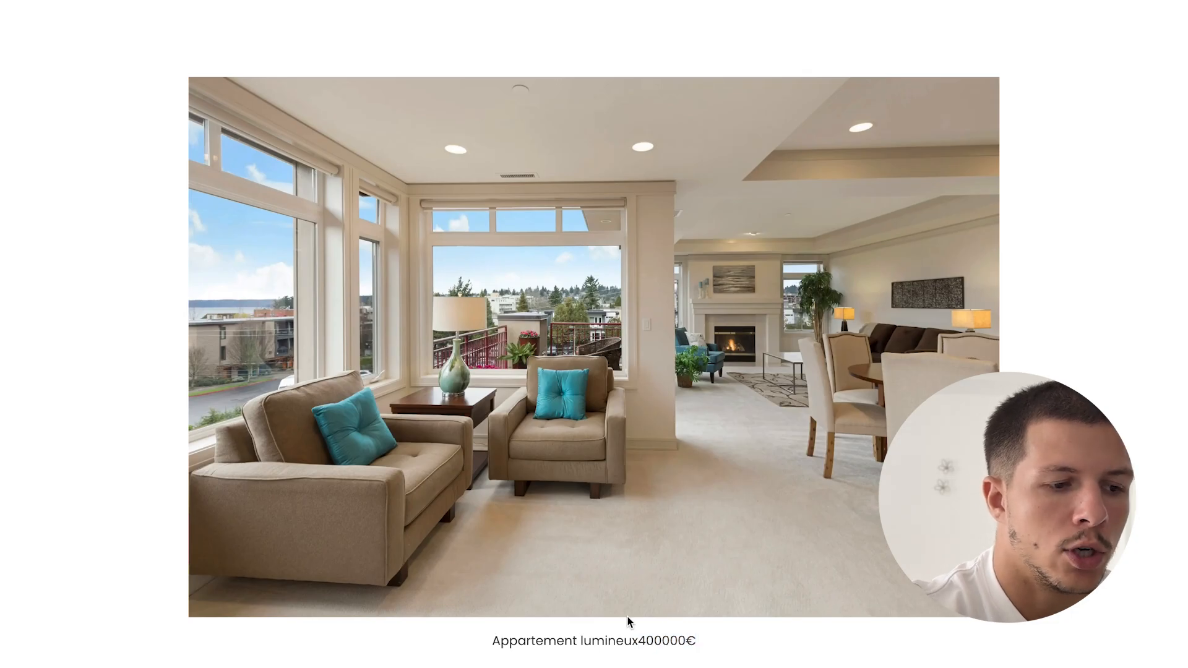
# - In responsive design mode, resize the preview to about 334 px, then back to 620 px
pyautogui.press('alt+super+i')
pyautogui.press('alt+super+m')
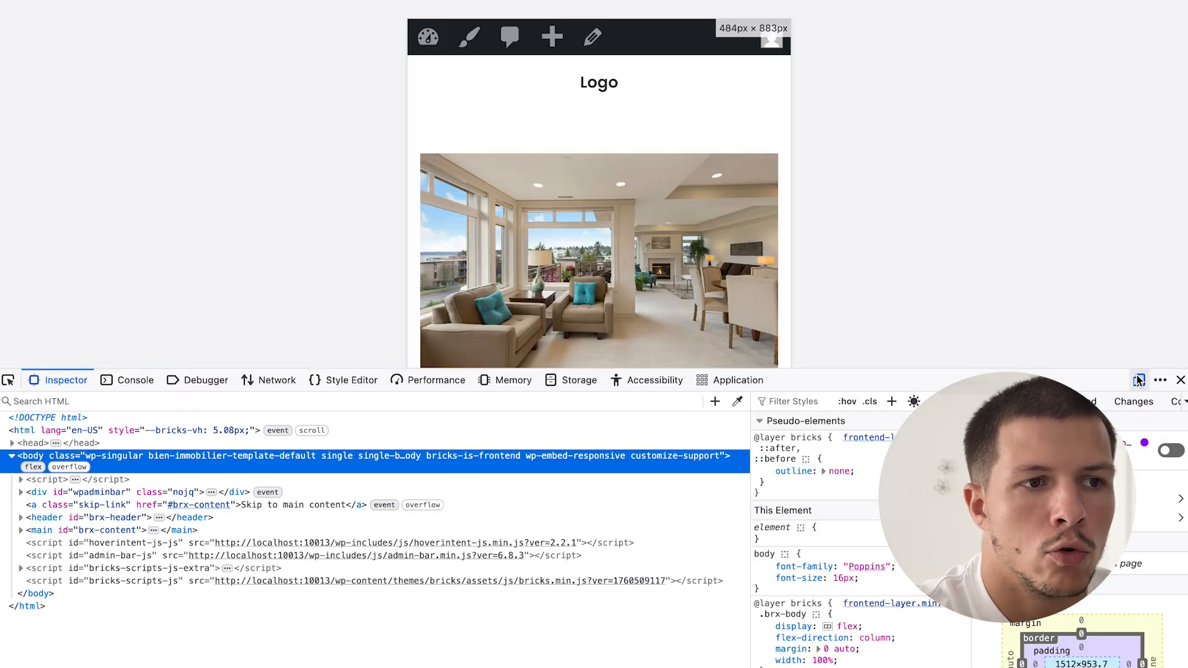
pyautogui.scroll(-1, 685, 265)
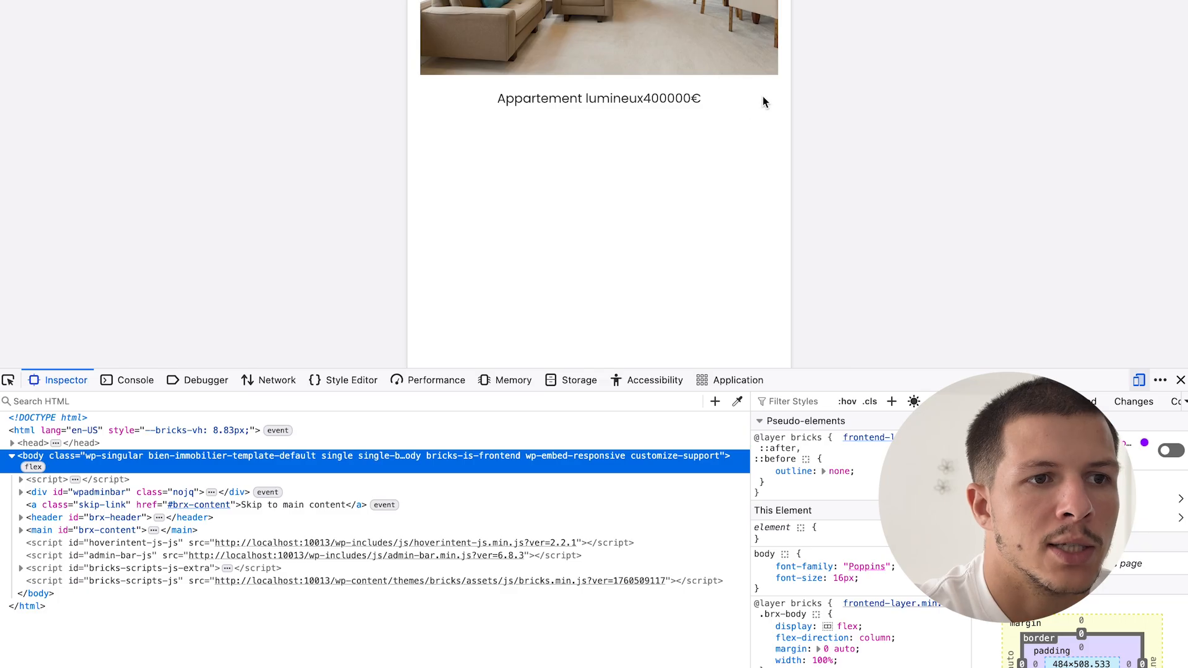
pyautogui.moveTo(791, 92); pyautogui.dragTo(702, 100)
pyautogui.scroll(5, 621, 133)
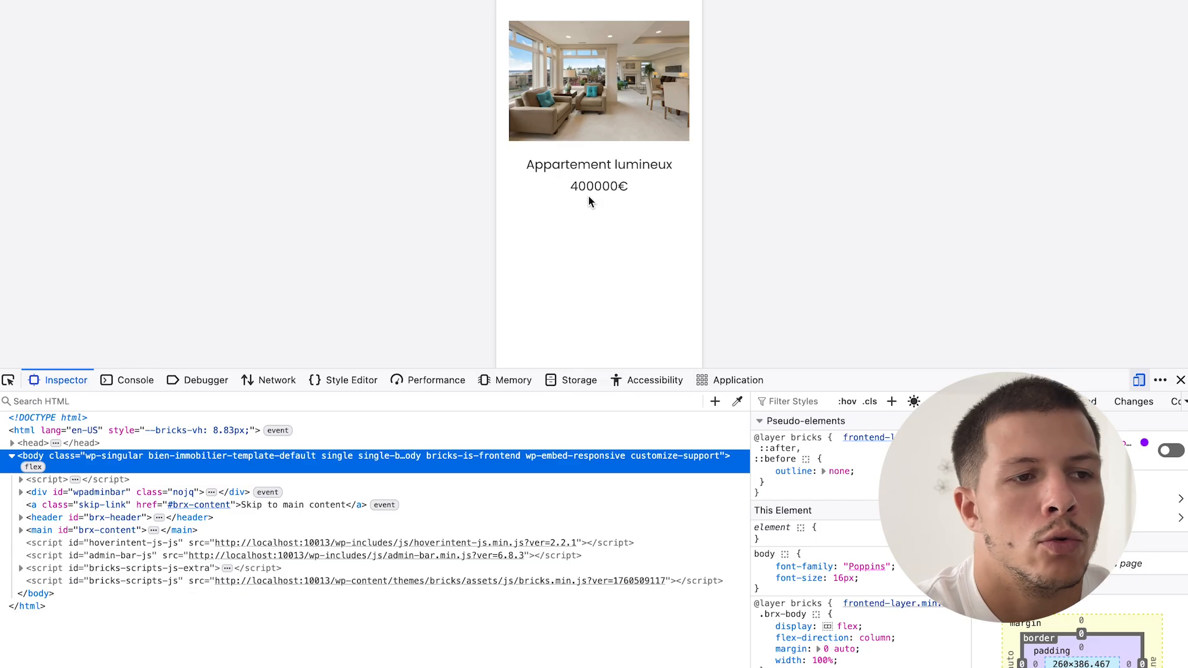
pyautogui.moveTo(703, 116); pyautogui.dragTo(739, 120)
# - Set the title-and-price Block's column and row gaps to 16 and save
pyautogui.moveTo(1, 419)
pyautogui.click(37, 394)
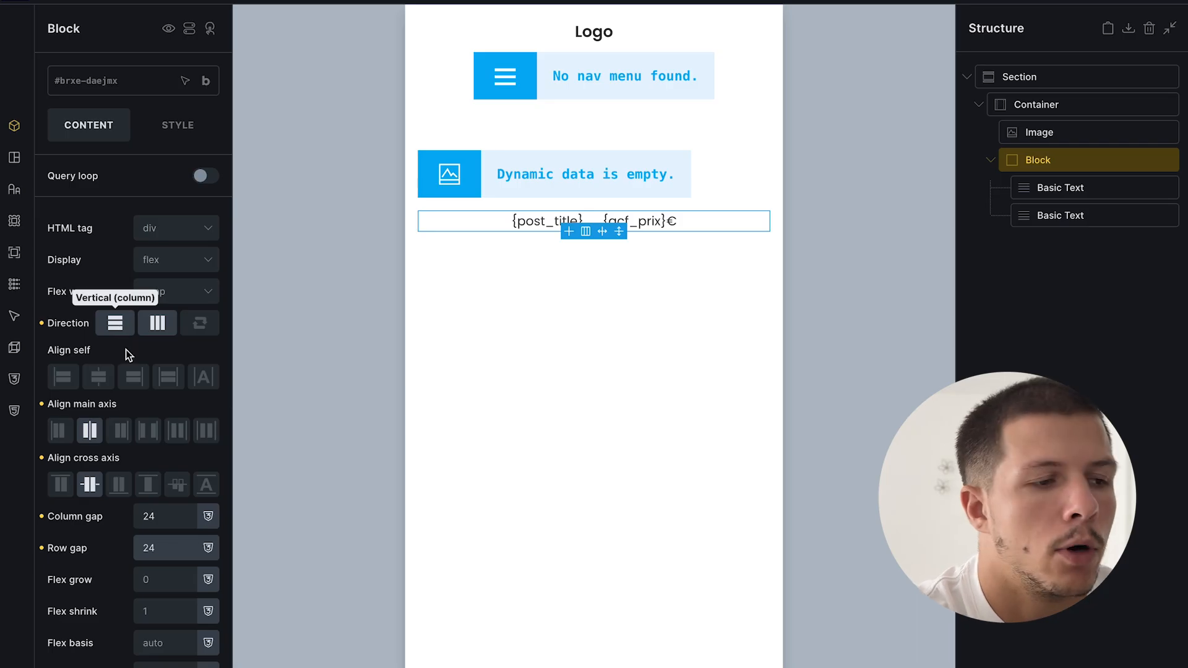
pyautogui.doubleClick(166, 515)
pyautogui.write('16')
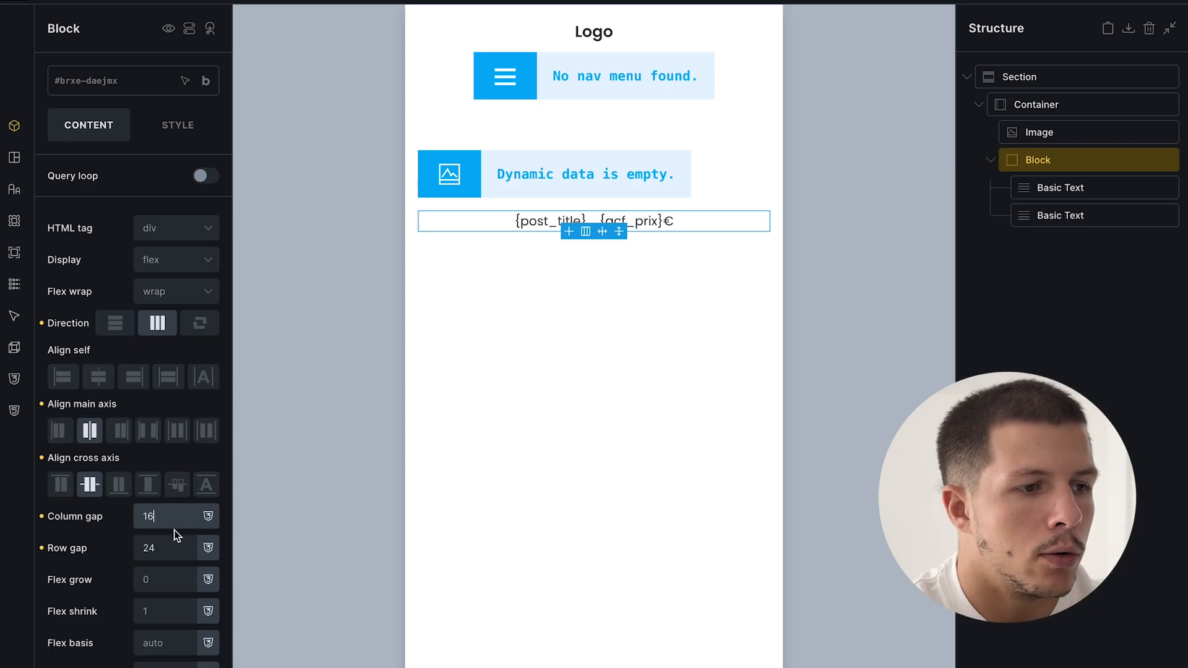
pyautogui.doubleClick(176, 544)
pyautogui.write('16')
pyautogui.hotkey('ctrl', 's')
# - Reload the Appartement lumineux page to check the new gap, then return to the editor
pyautogui.click(86, 432)
pyautogui.hotkey('ctrl', 'r')
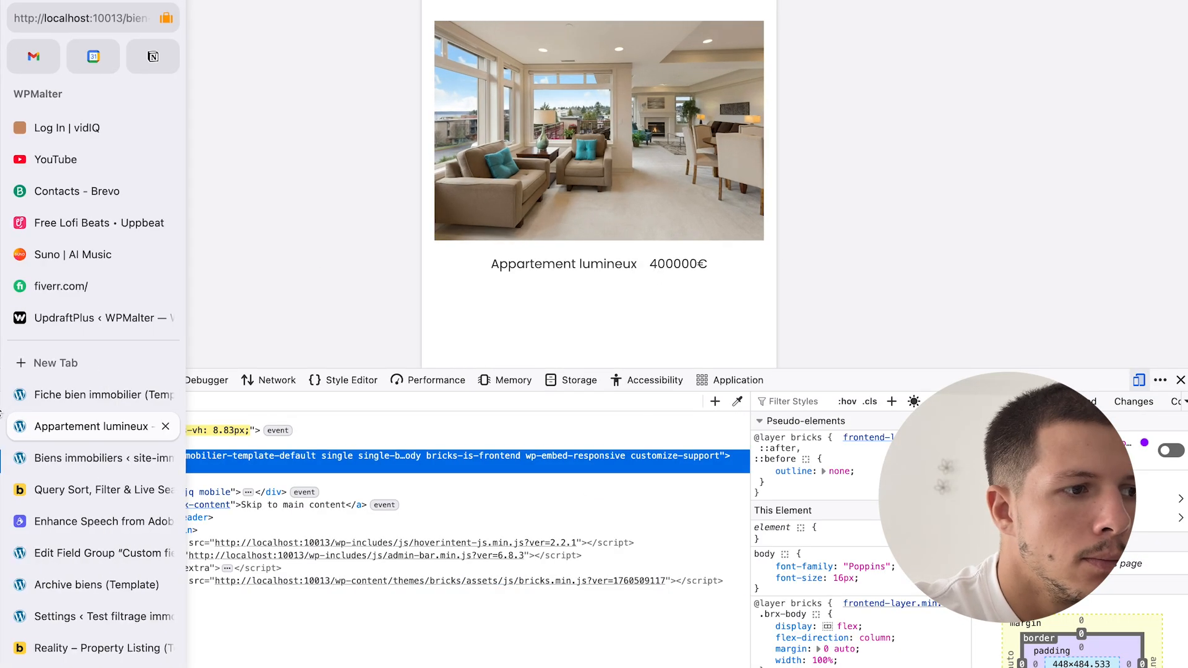
pyautogui.click(77, 448)
pyautogui.click(85, 395)
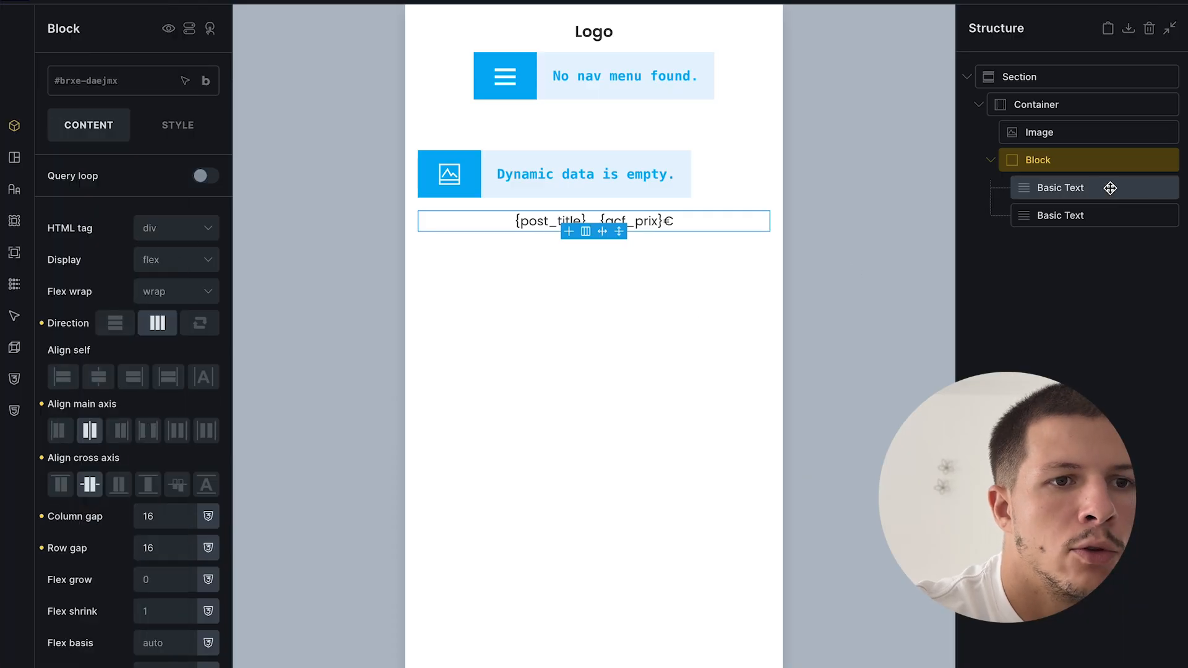
pyautogui.click(84, 427)
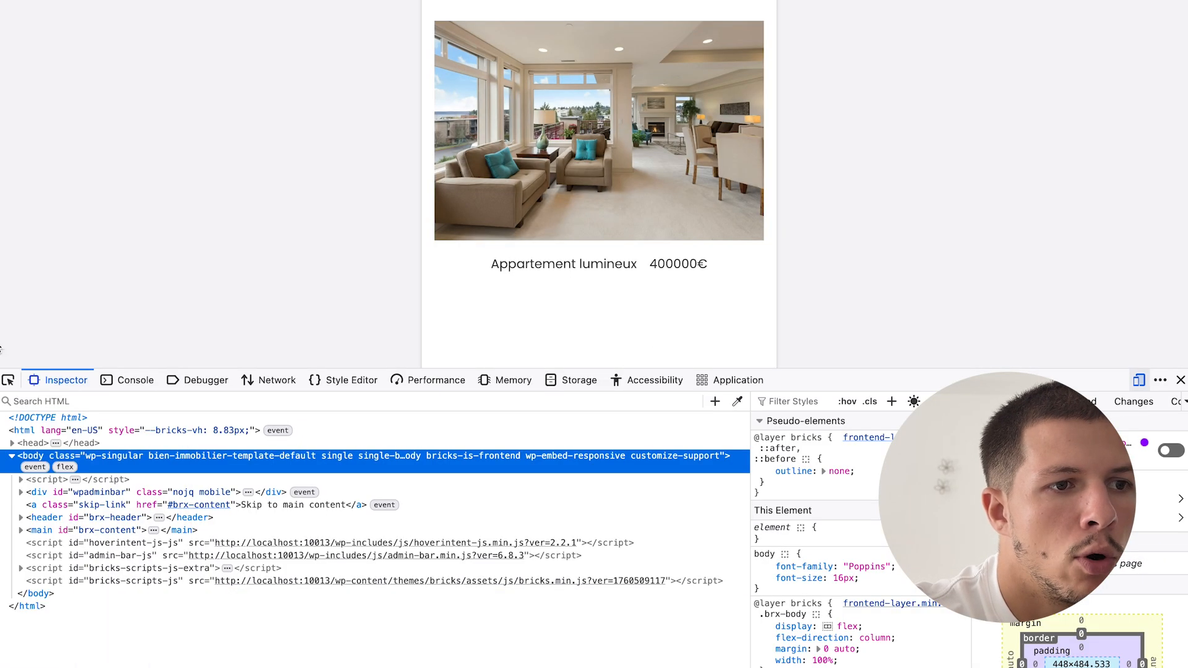
pyautogui.moveTo(1, 349)
pyautogui.click(84, 394)
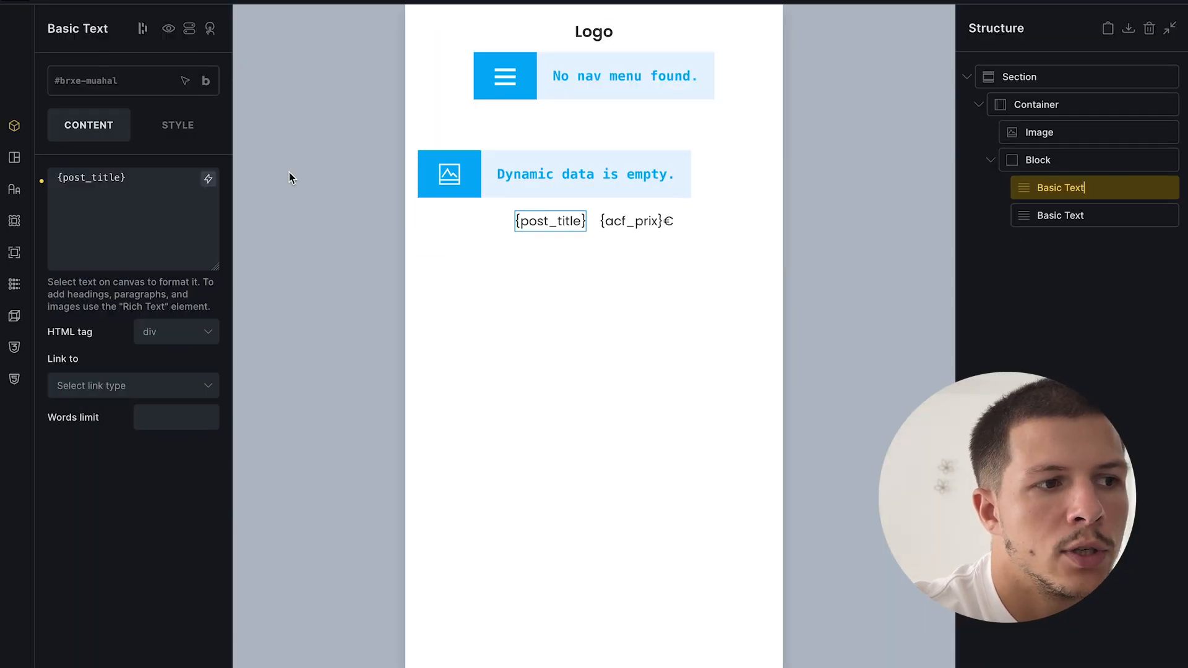
# - Give the title font size 24px and weight 600, save, and check the live page
pyautogui.click(154, 128)
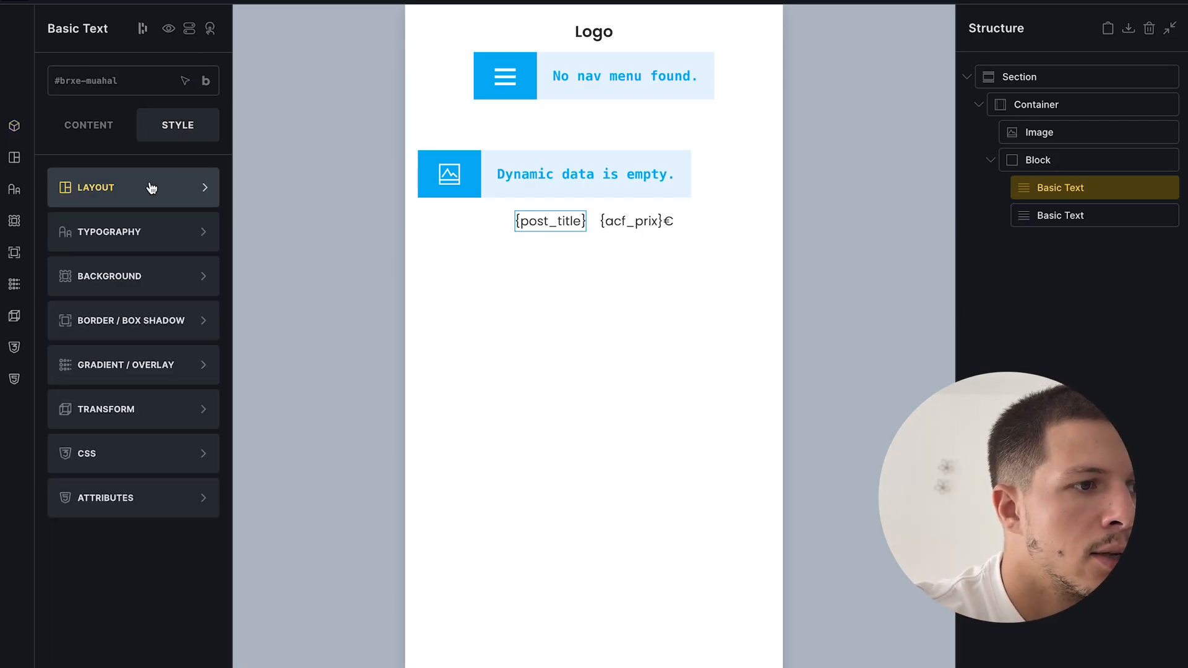
pyautogui.click(116, 236)
pyautogui.write('24')
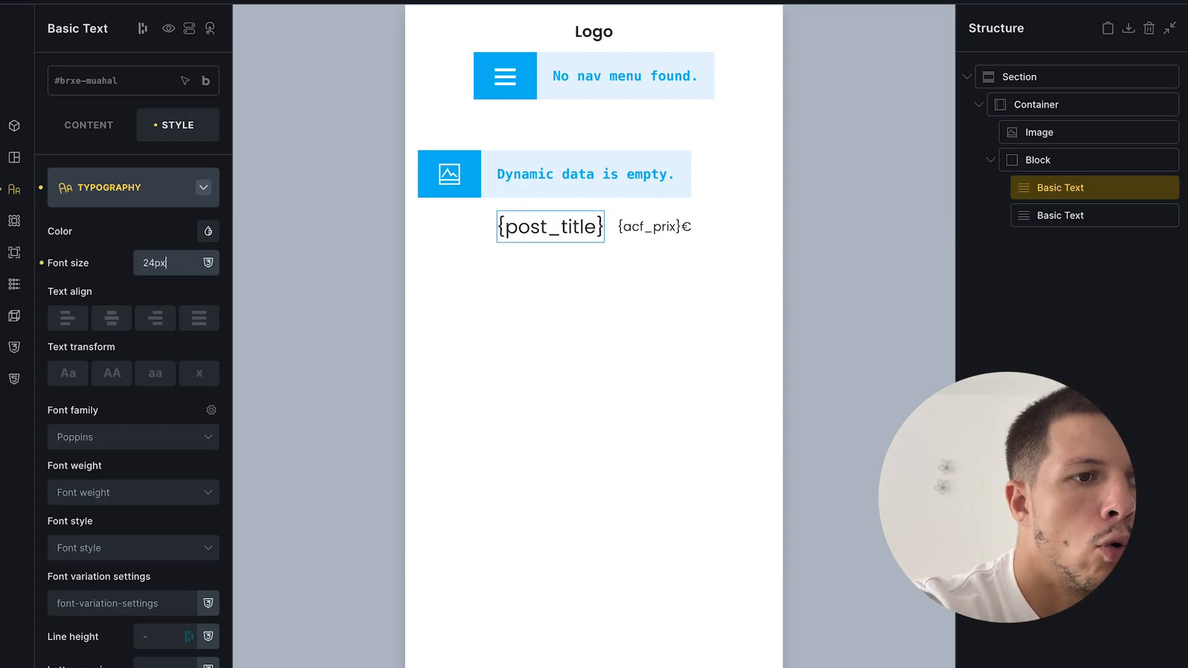
pyautogui.scroll(-2, 125, 455)
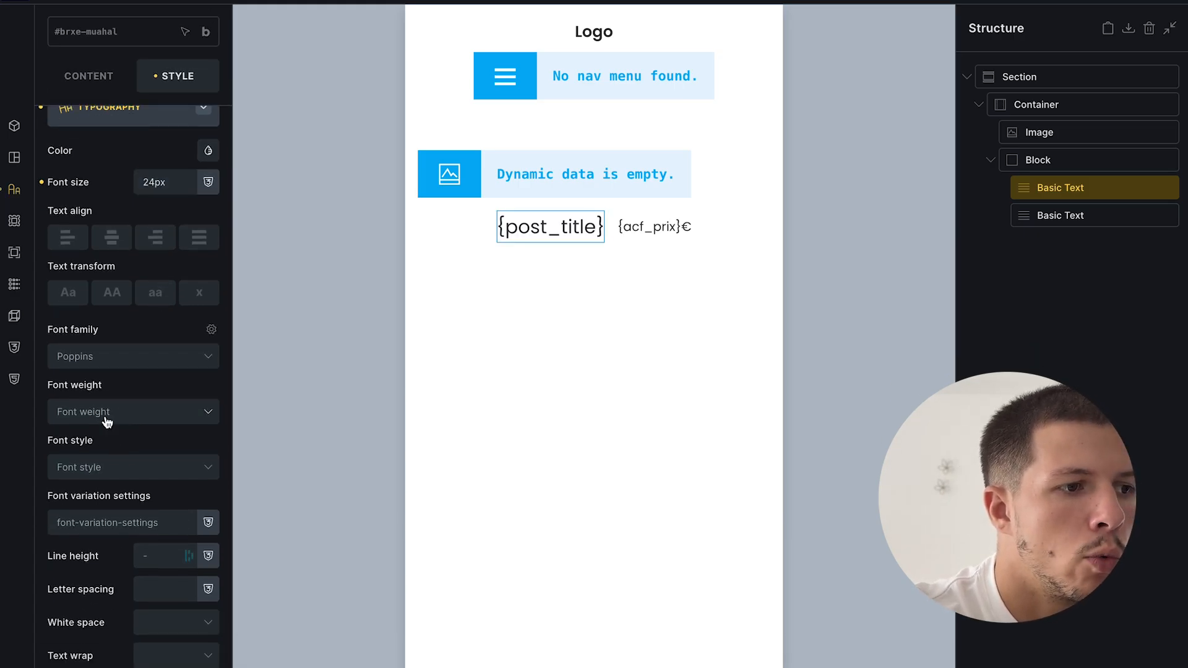
pyautogui.click(105, 411)
pyautogui.click(76, 605)
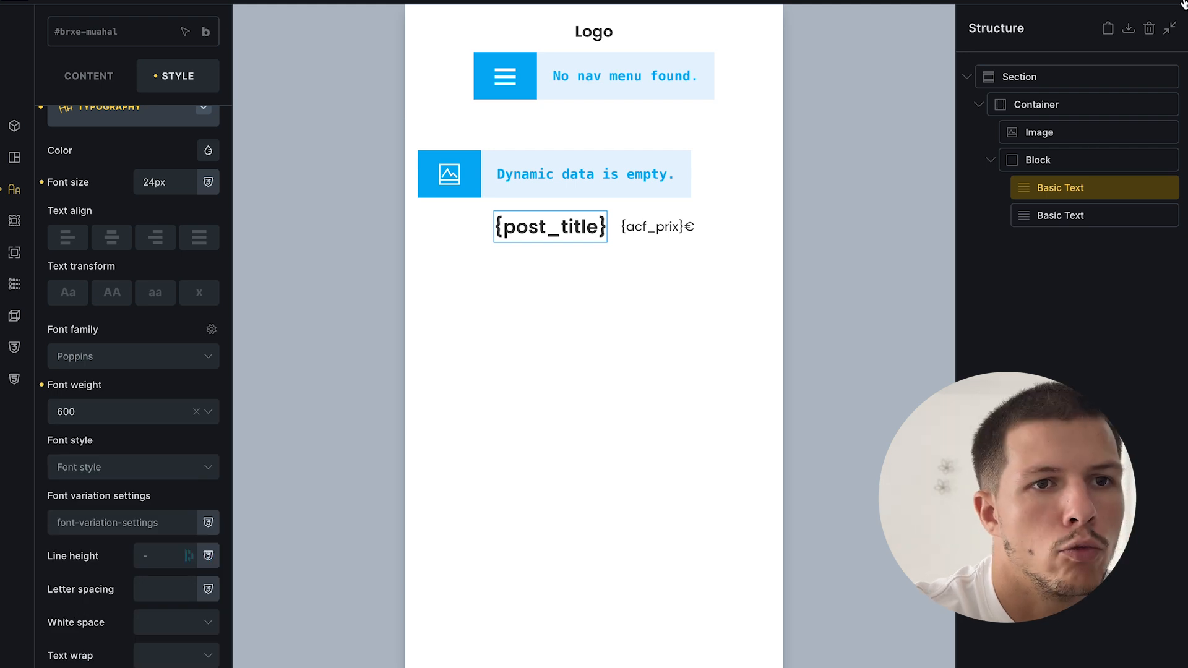
pyautogui.hotkey('ctrl', 's')
pyautogui.click(88, 430)
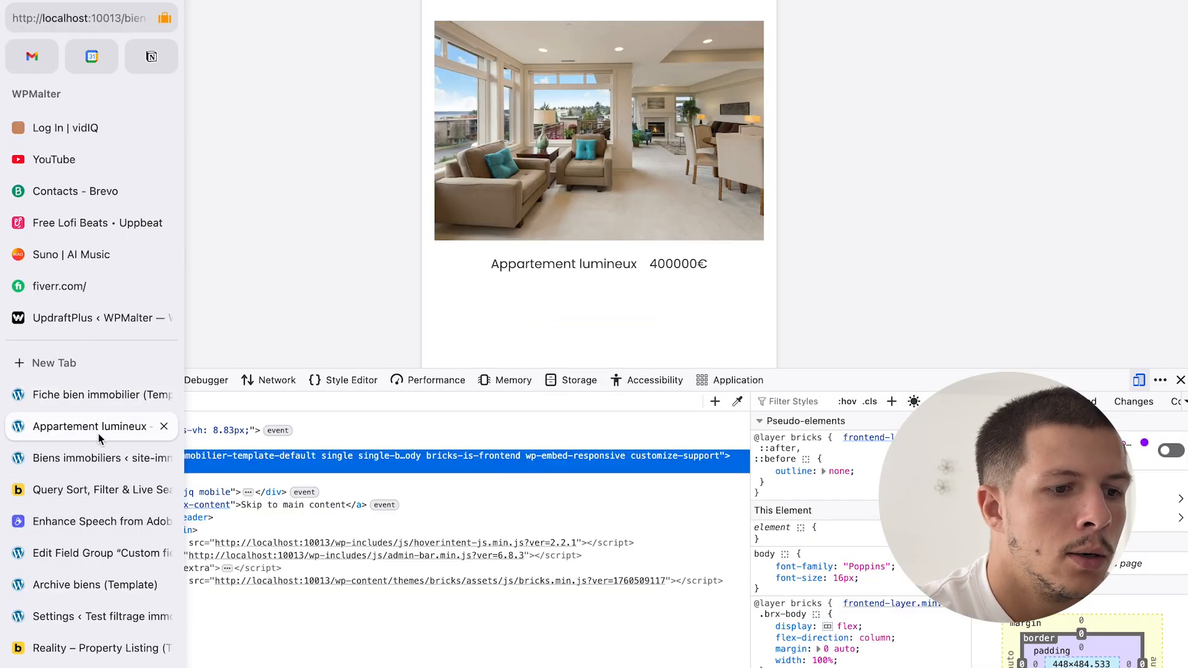
pyautogui.press('super+r')
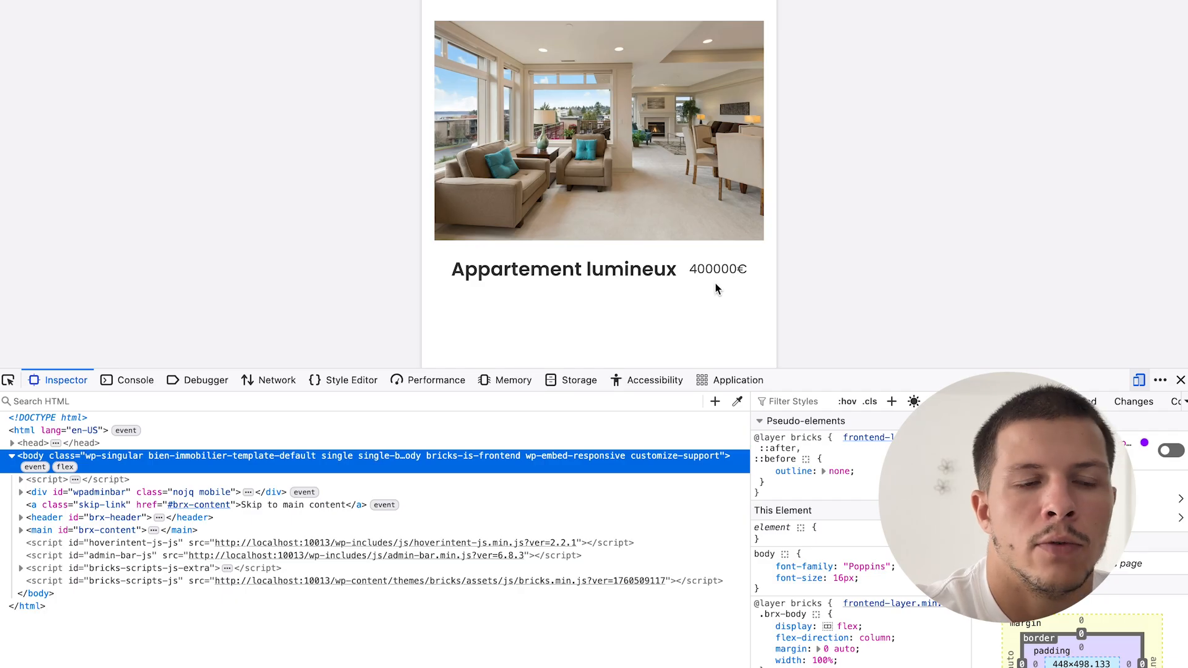
pyautogui.click(82, 396)
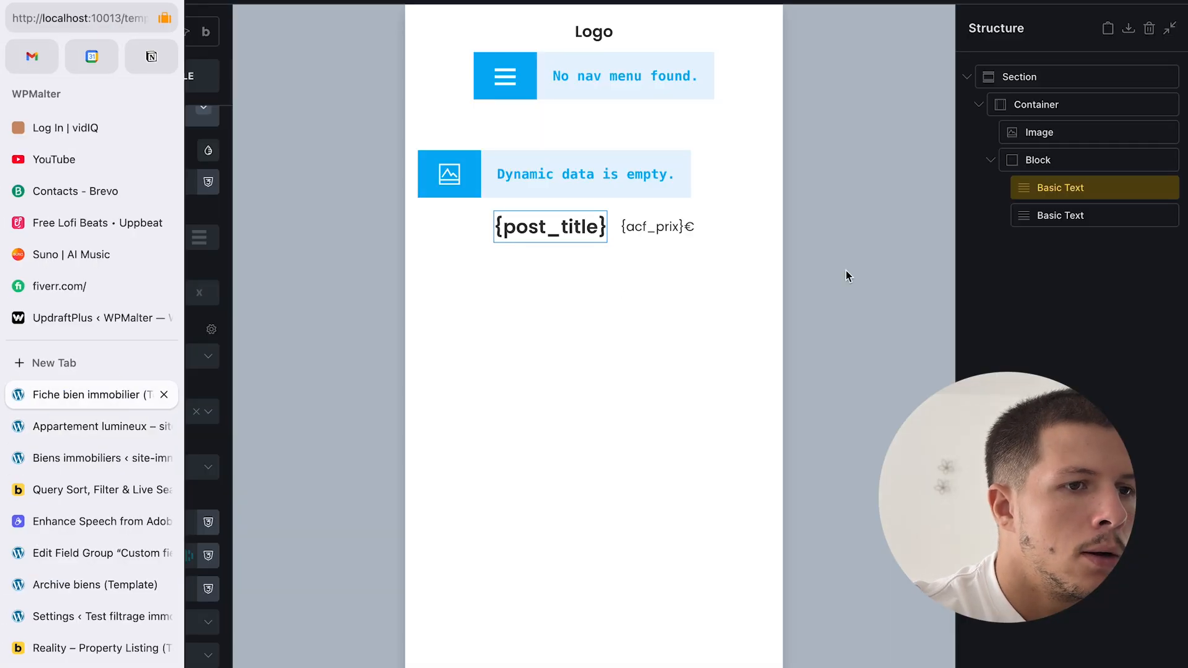
# - Change the price text to '{acf_prix} €', save, and confirm 400000 € on the live page
pyautogui.click(1092, 211)
pyautogui.click(89, 75)
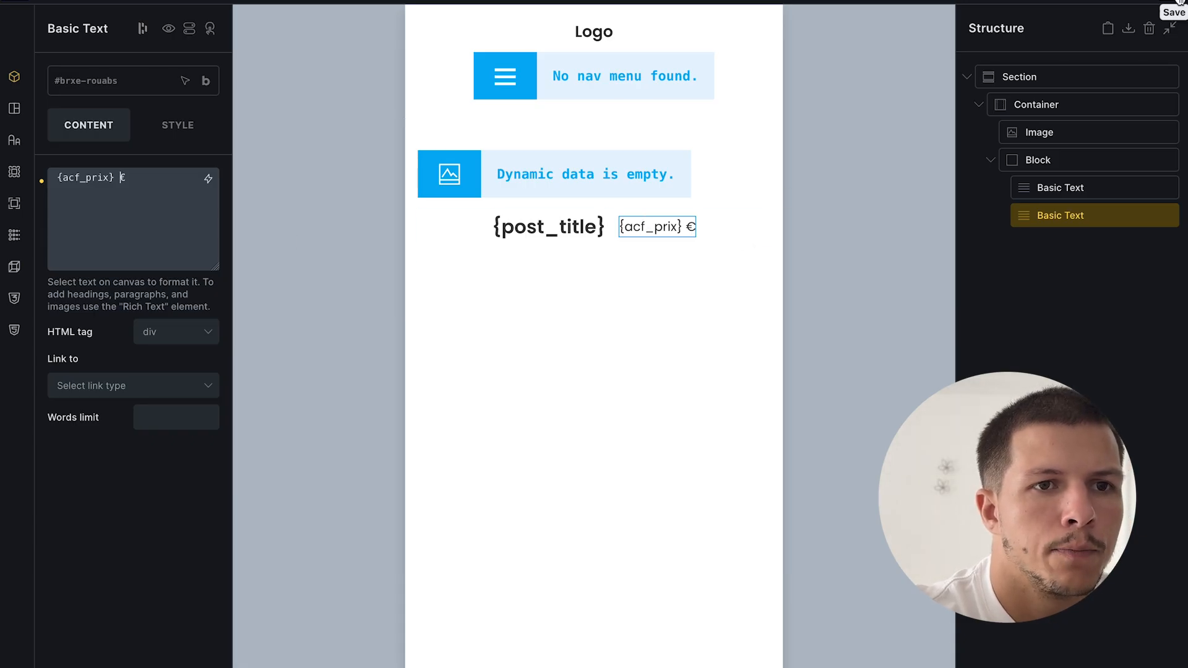
pyautogui.press('super+s')
pyautogui.click(118, 423)
pyautogui.press('super+r')
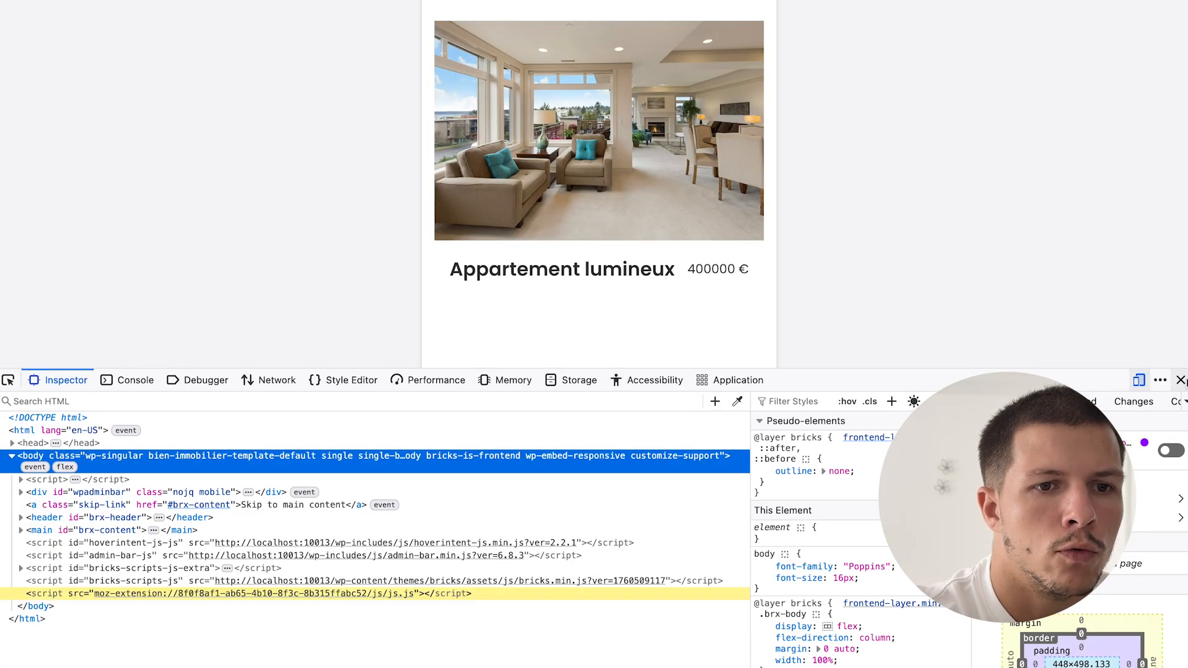
pyautogui.press('super+alt+i')
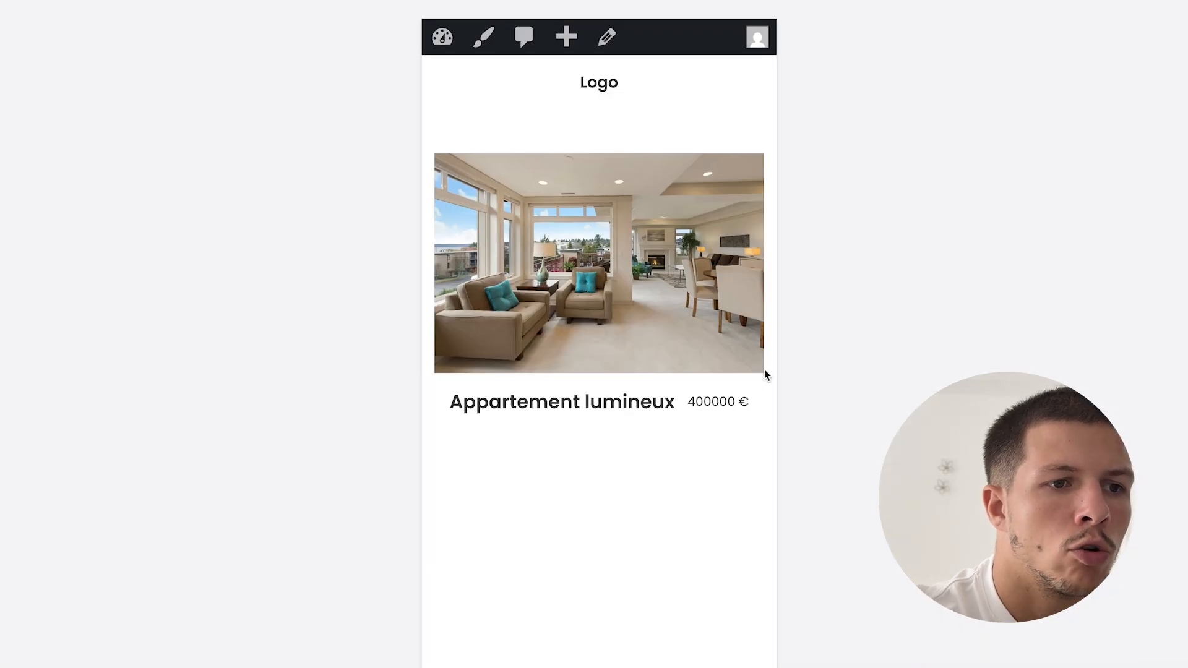
pyautogui.click(84, 458)
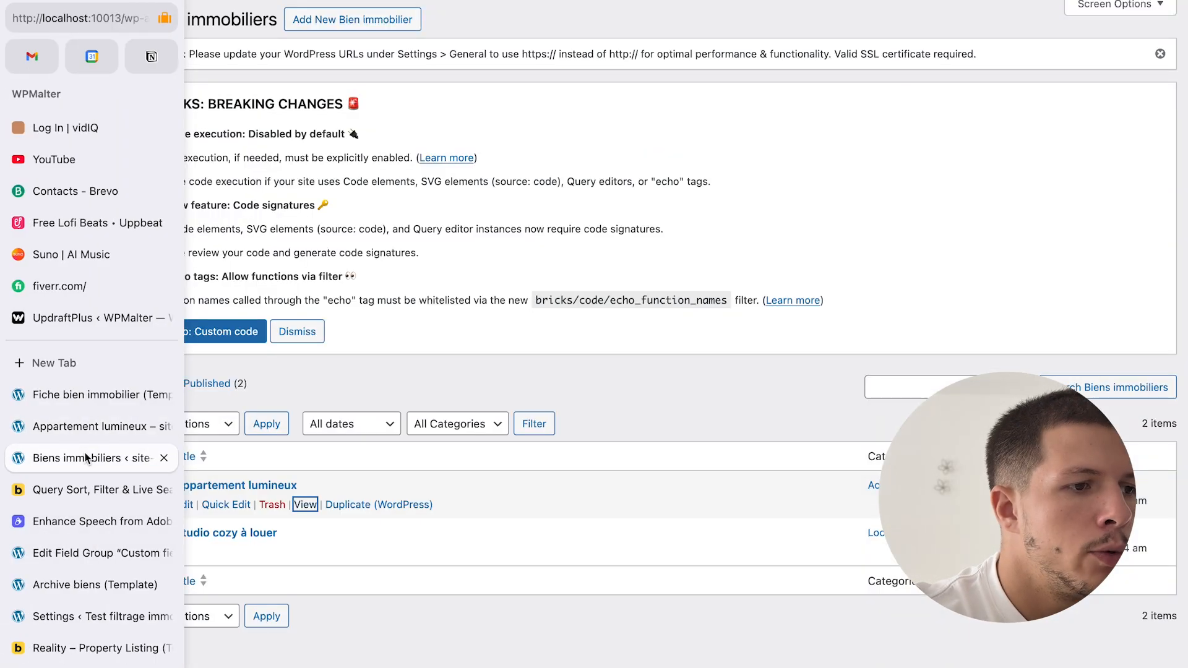
pyautogui.click(91, 393)
pyautogui.click(992, 162)
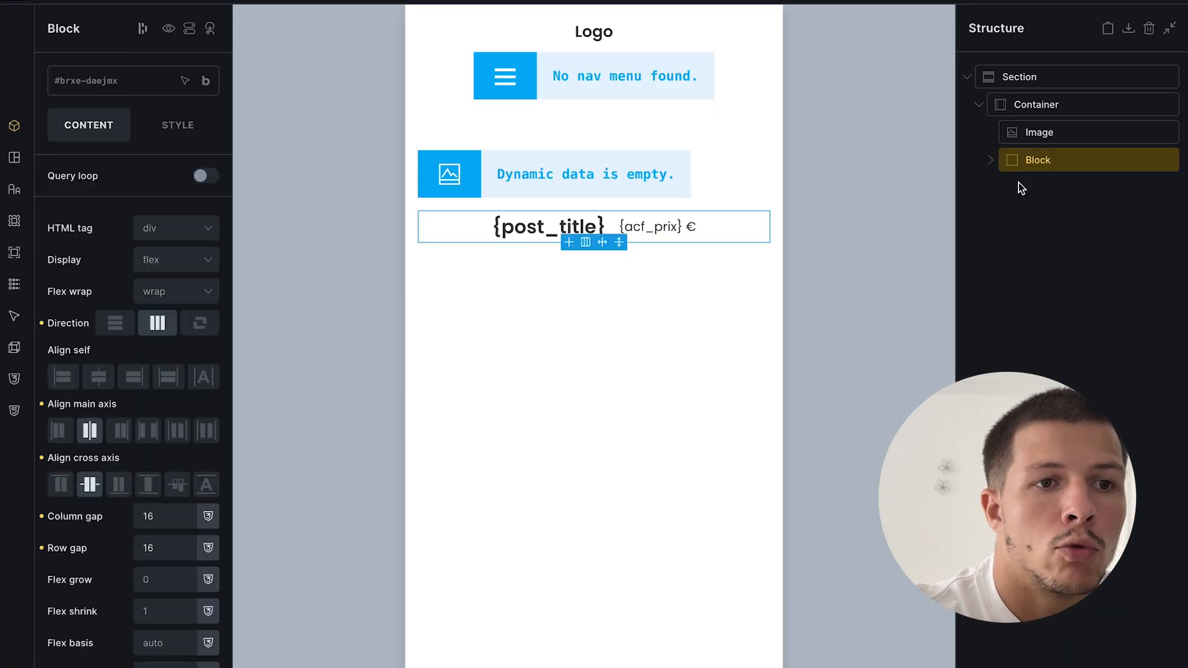
# - Place an Icon List element in the container under the title-and-price Block and select it
pyautogui.click(1071, 224)
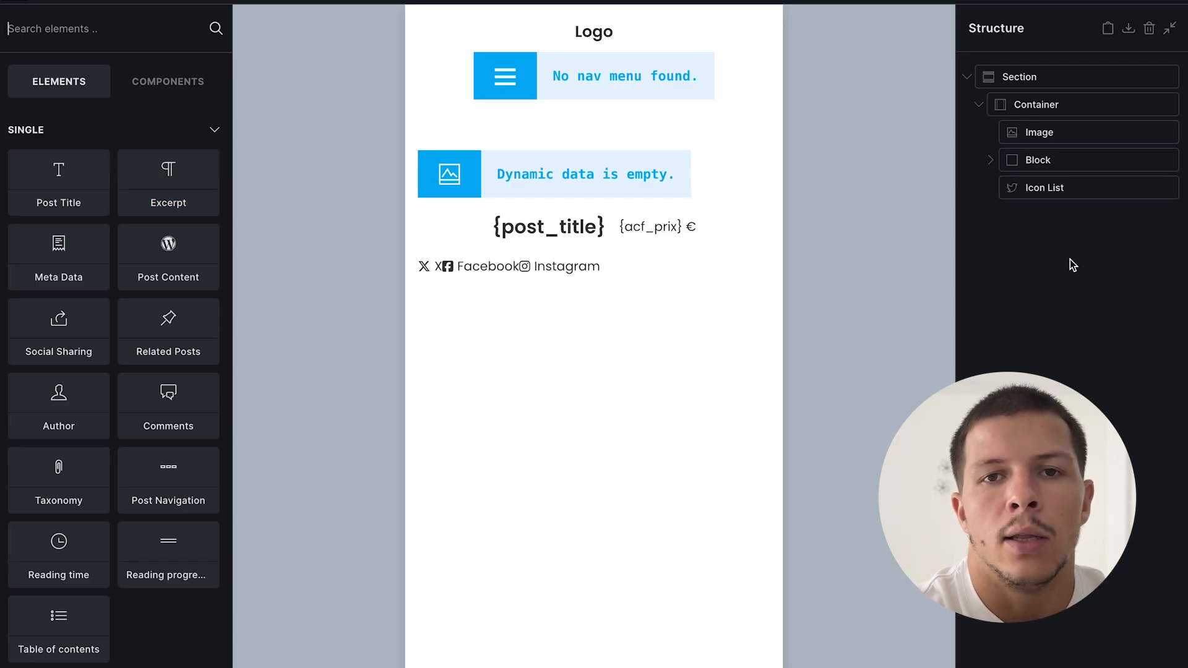
pyautogui.click(1047, 186)
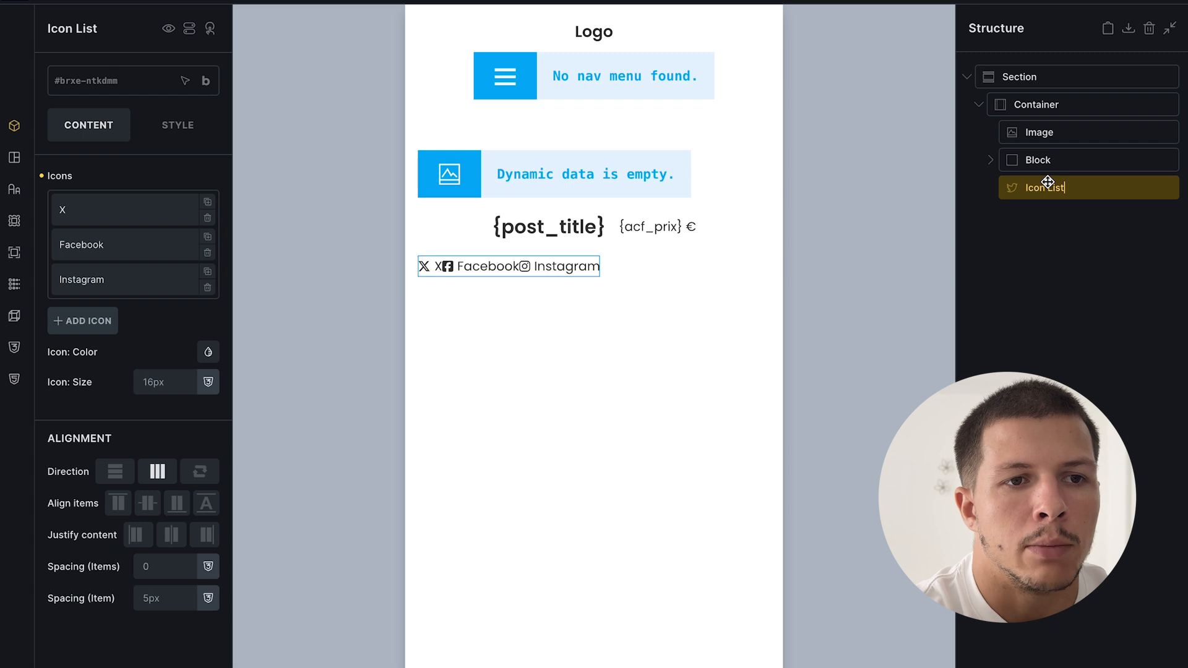
pyautogui.click(1153, 345)
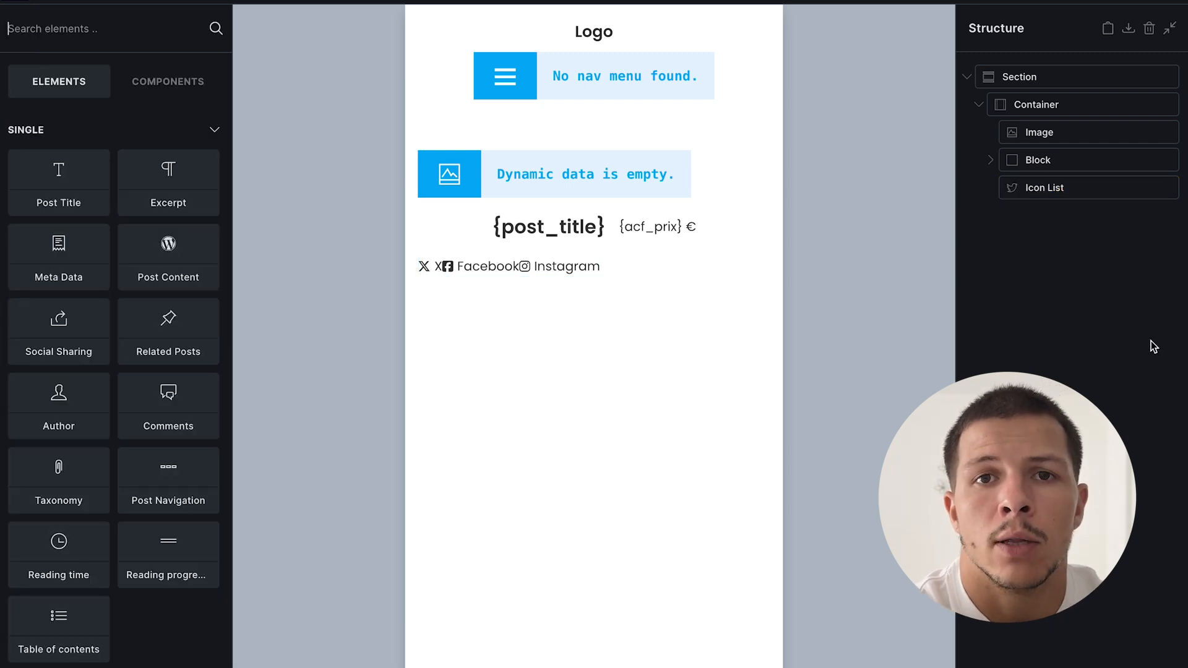
pyautogui.click(1074, 186)
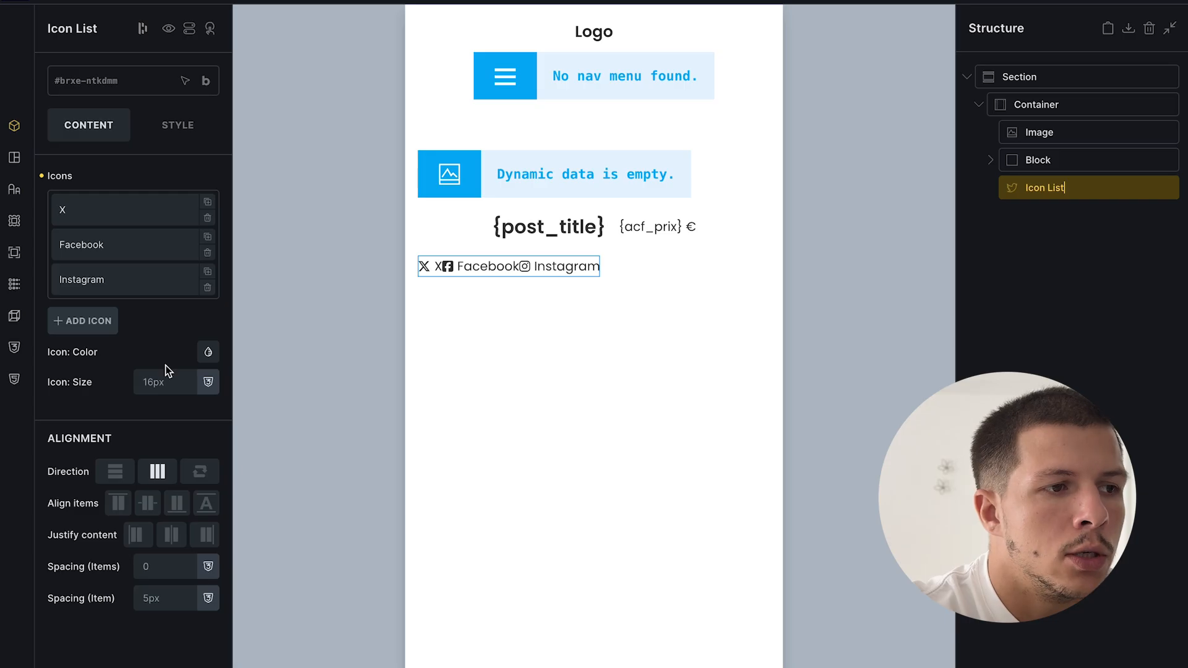
# - Delete the Instagram and Facebook entries and set the remaining entry's label to the Adresse field
pyautogui.click(207, 287)
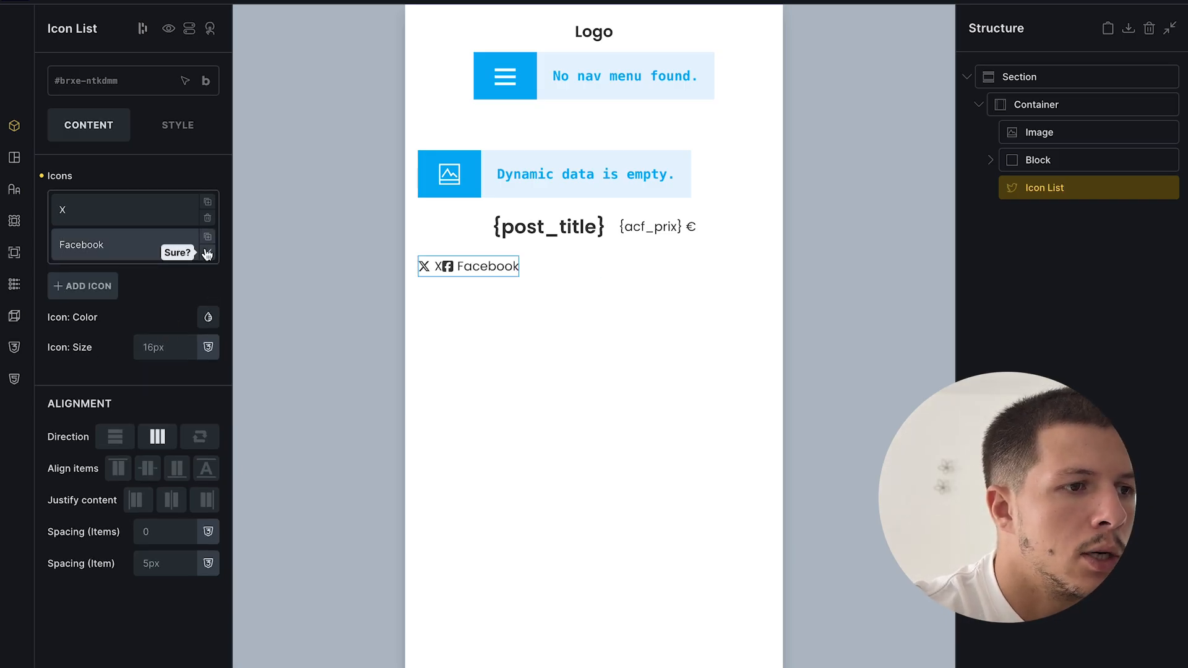
pyautogui.click(208, 251)
pyautogui.click(97, 214)
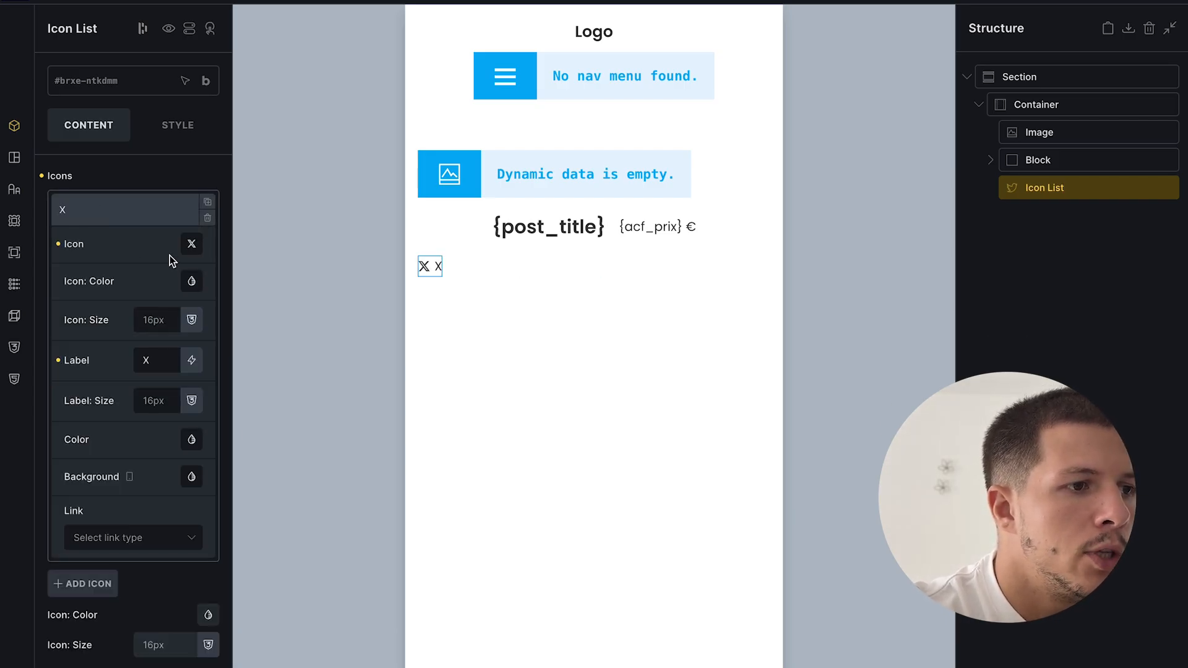
pyautogui.press('BackSpace')
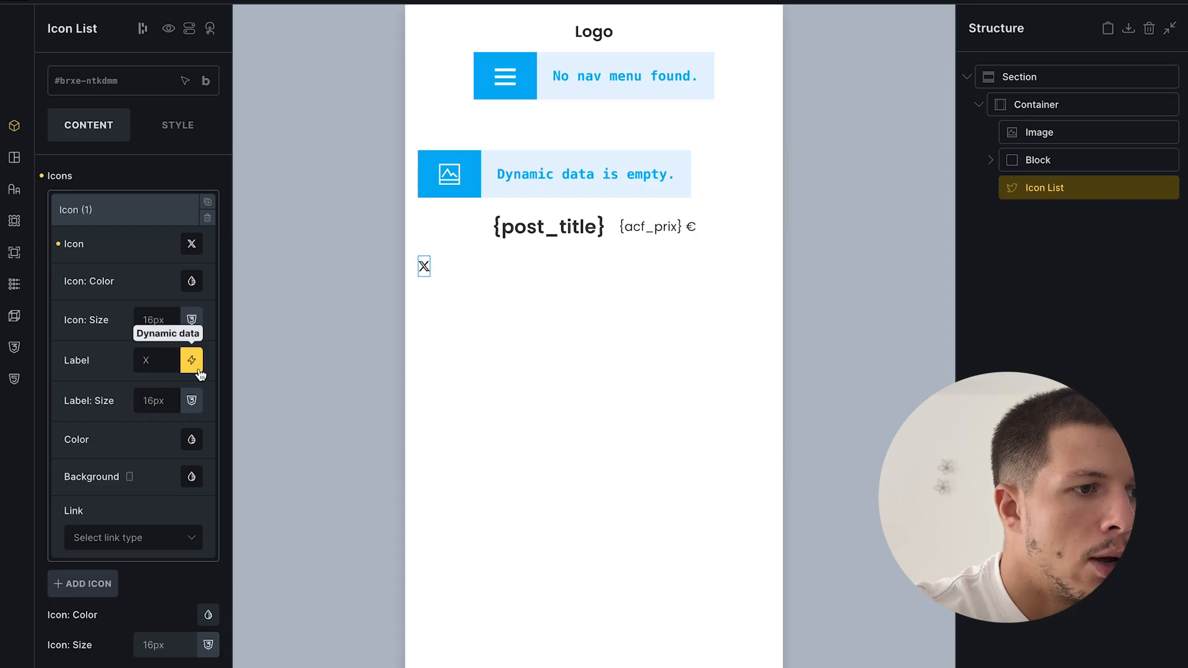
pyautogui.click(192, 361)
pyautogui.scroll(-5, 124, 495)
pyautogui.scroll(1, 96, 606)
pyautogui.click(120, 658)
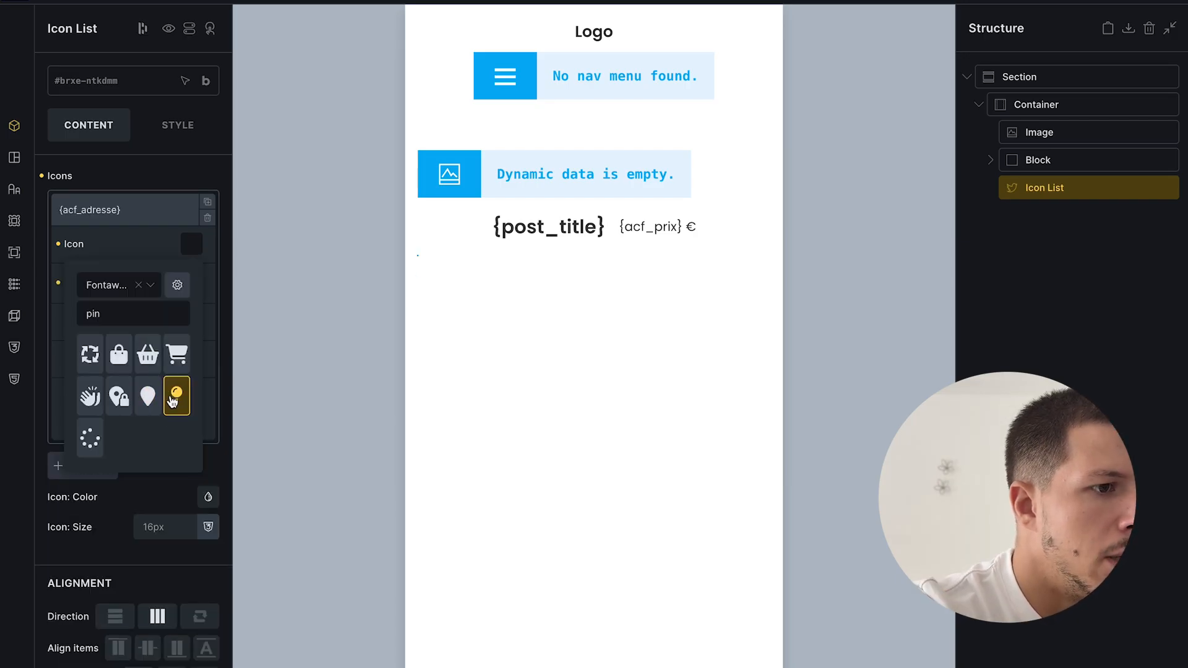
# - Give the address entry a pin icon and duplicate it as a Nombre de chambres entry
pyautogui.click(173, 402)
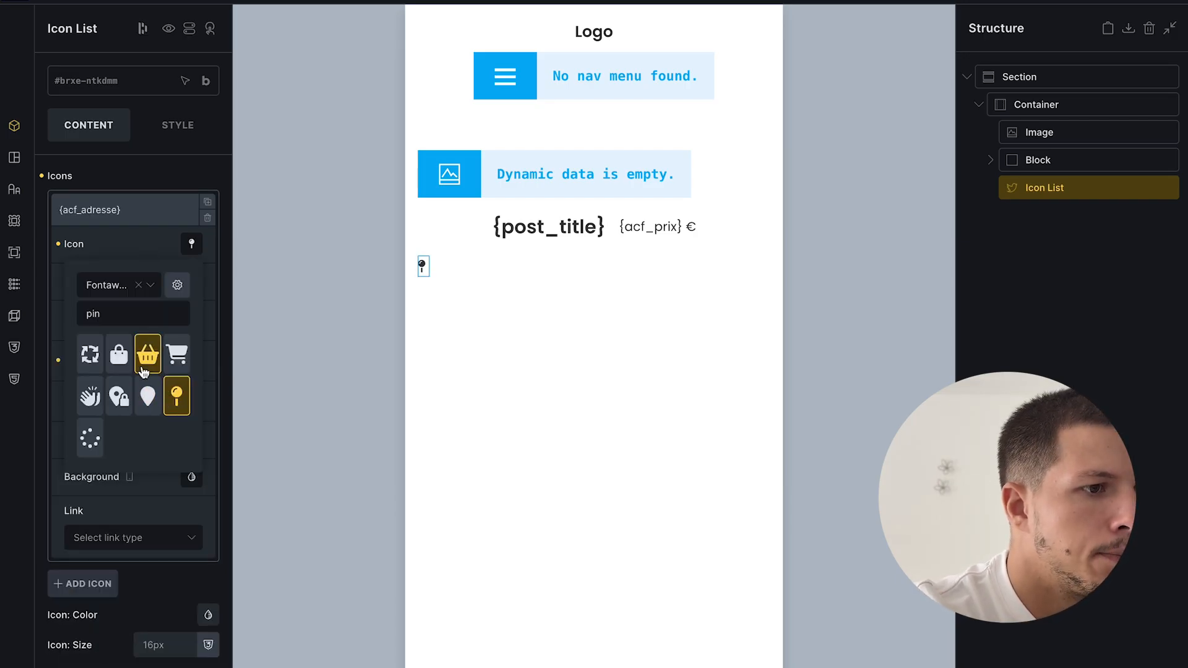
pyautogui.click(151, 398)
pyautogui.click(176, 396)
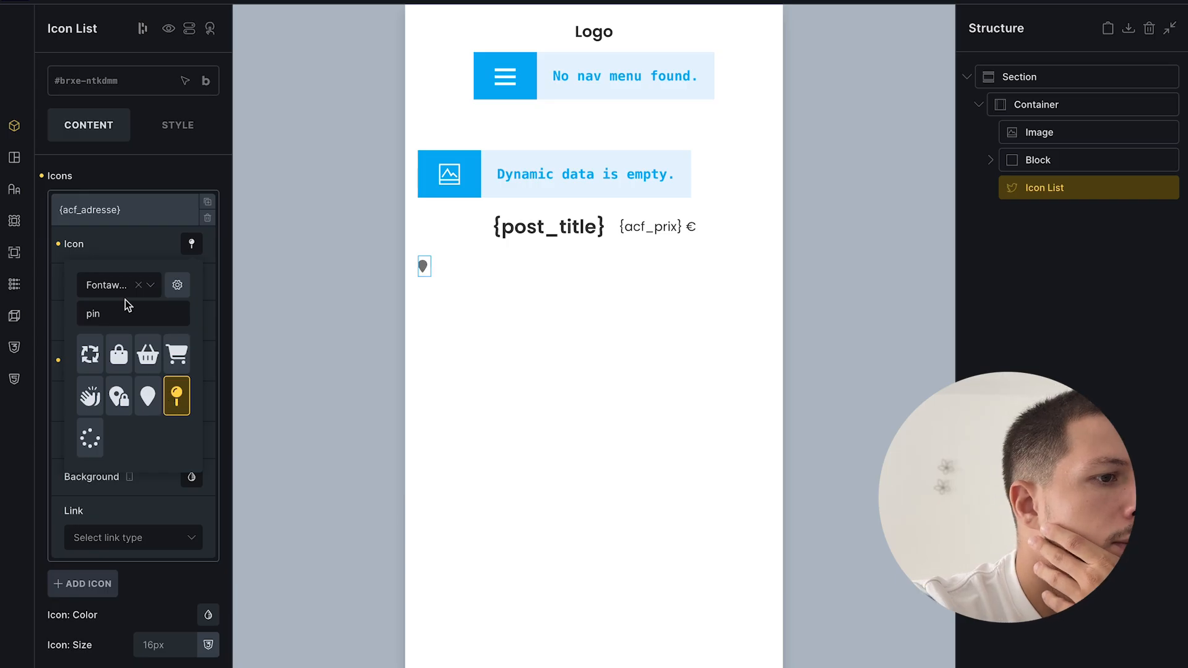
pyautogui.click(115, 210)
pyautogui.click(207, 202)
pyautogui.click(167, 243)
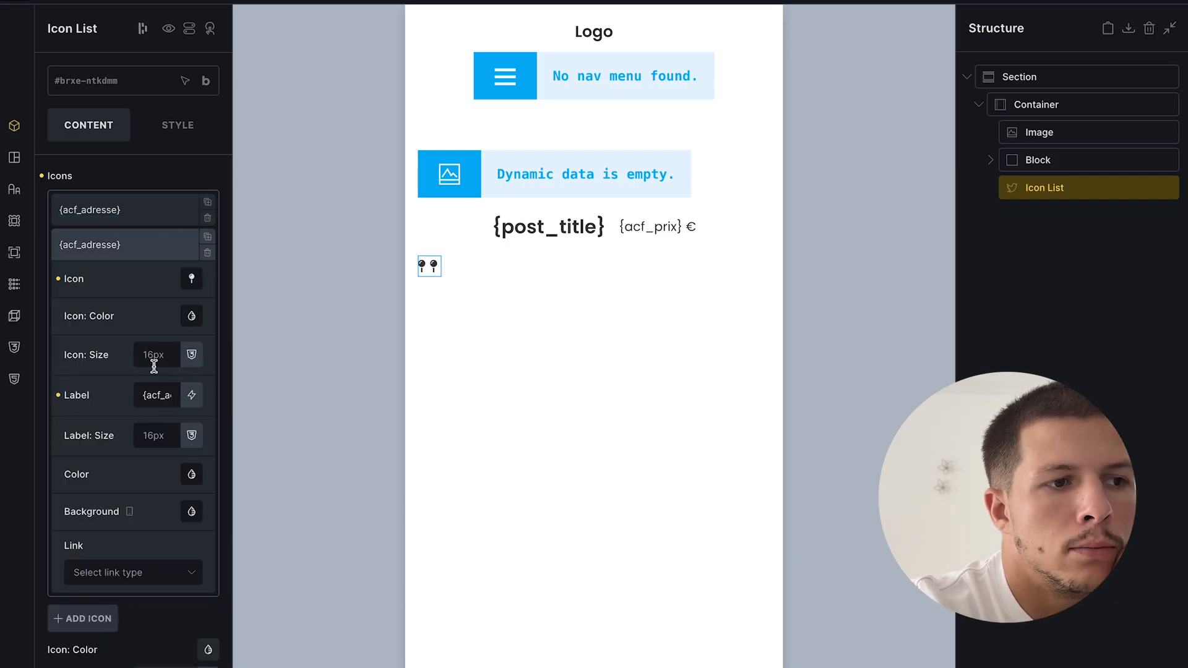
pyautogui.scroll(-1, 155, 368)
pyautogui.click(171, 334)
pyautogui.scroll(-5, 124, 545)
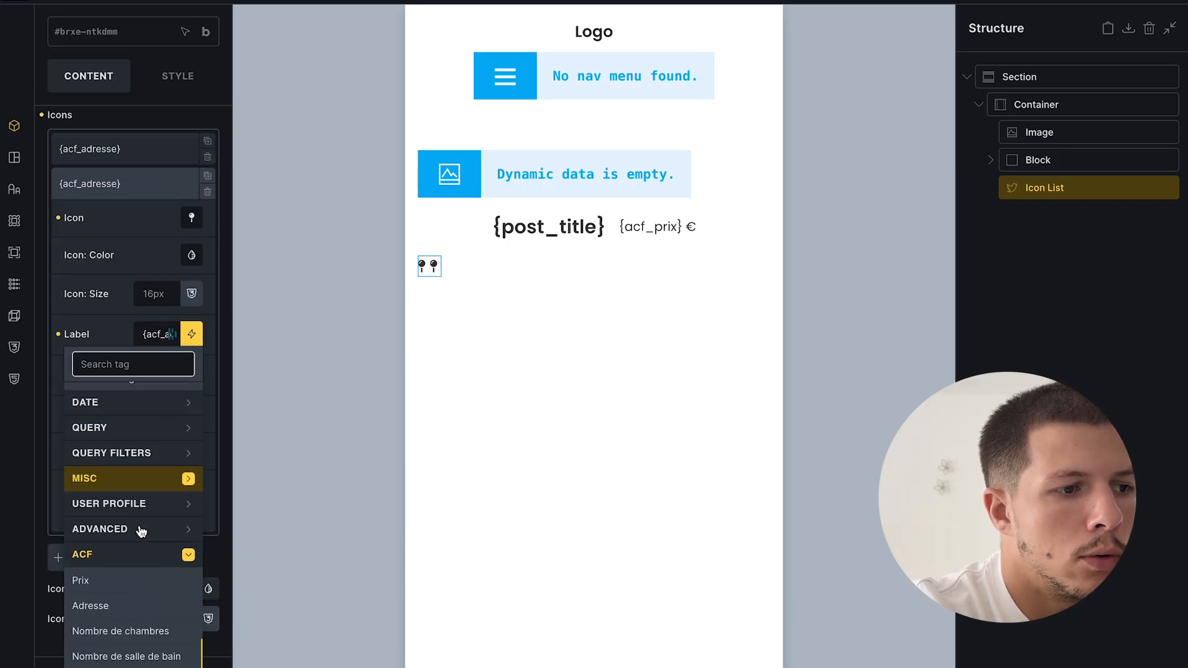
pyautogui.click(119, 657)
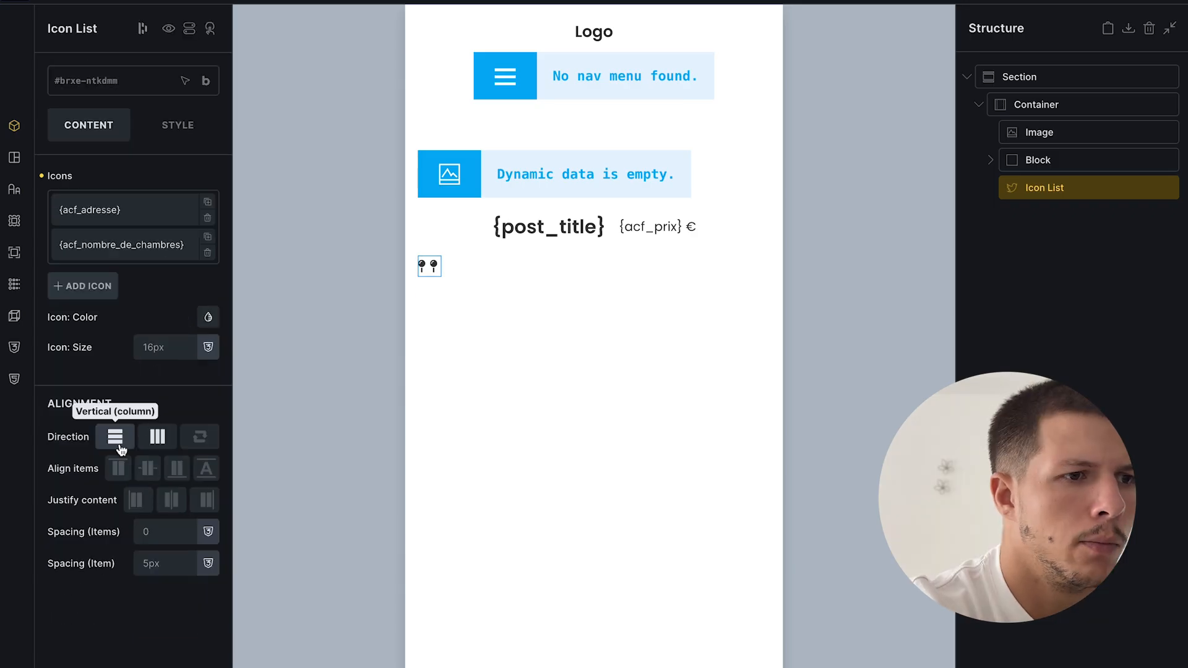
# - Lay the icon list out horizontally with 16px spacing between and within items
pyautogui.click(115, 436)
pyautogui.click(158, 436)
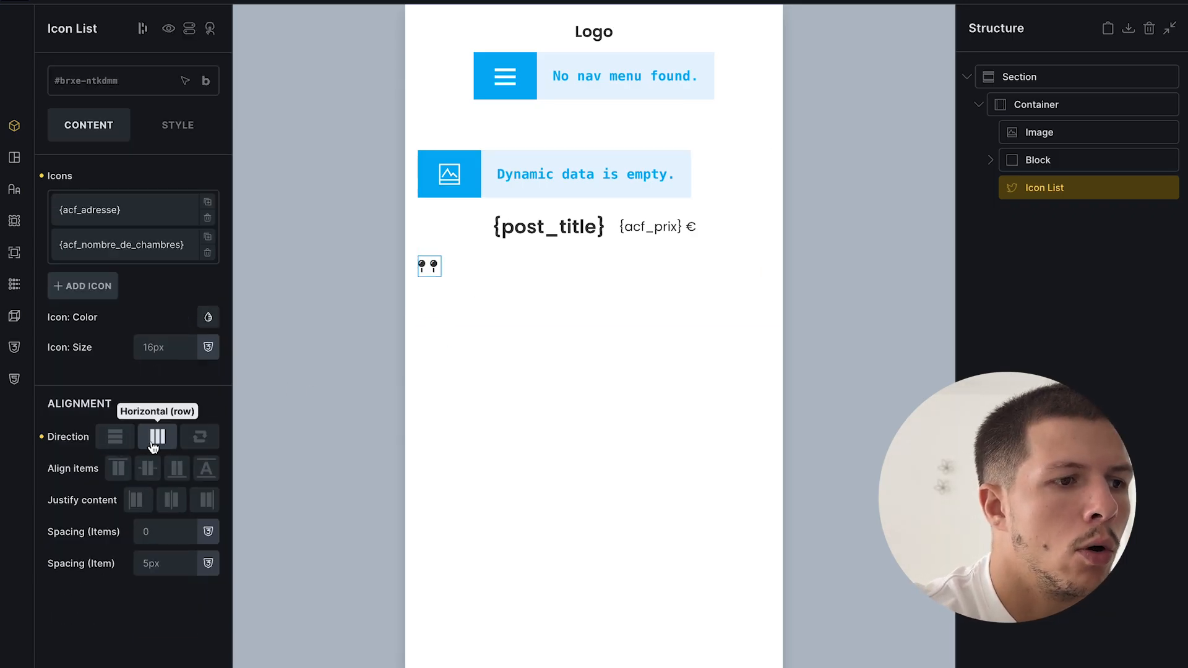
pyautogui.click(174, 530)
pyautogui.write('16')
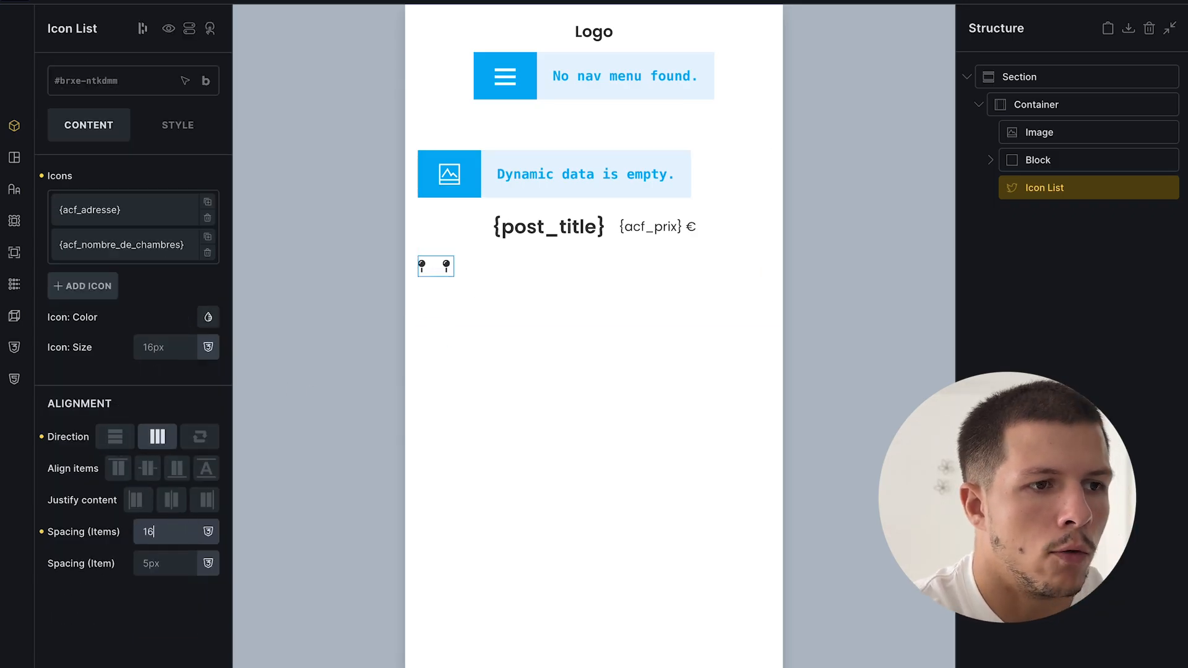
pyautogui.write('px')
pyautogui.click(166, 571)
pyautogui.write('16px')
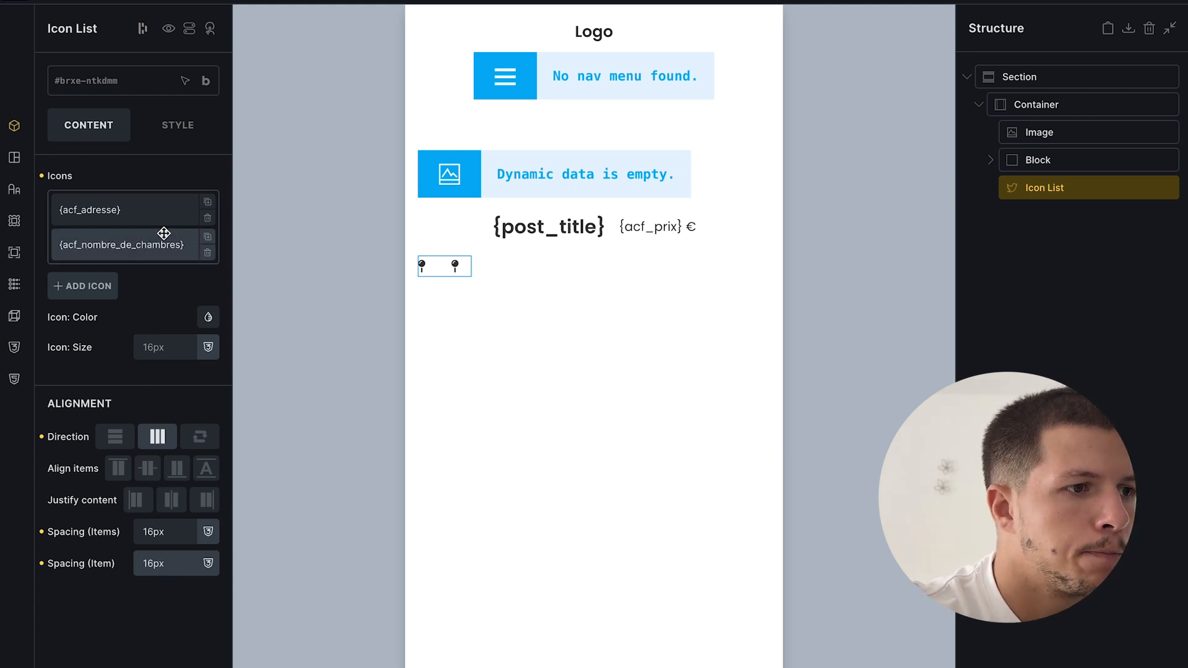
# - Give the bedroom-count item the bed icon from the icon search and save the template
pyautogui.click(141, 246)
pyautogui.click(195, 280)
pyautogui.click(139, 343)
pyautogui.write('room')
pyautogui.press('BackSpace')
pyautogui.press('BackSpace')
pyautogui.press('BackSpace')
pyautogui.press('BackSpace')
pyautogui.write('bed')
pyautogui.click(124, 397)
pyautogui.click(1176, 3)
# - Check the live Appartement lumineux page, then come back to the Fiche bien immobilier template
pyautogui.moveTo(1, 566)
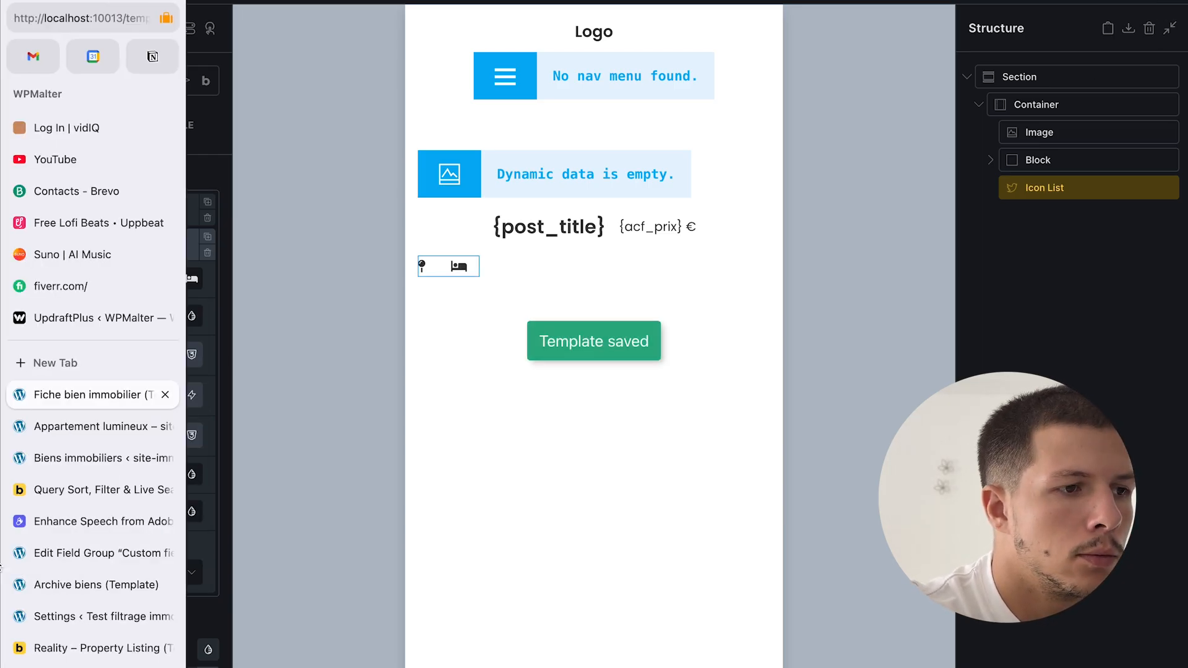
pyautogui.click(113, 427)
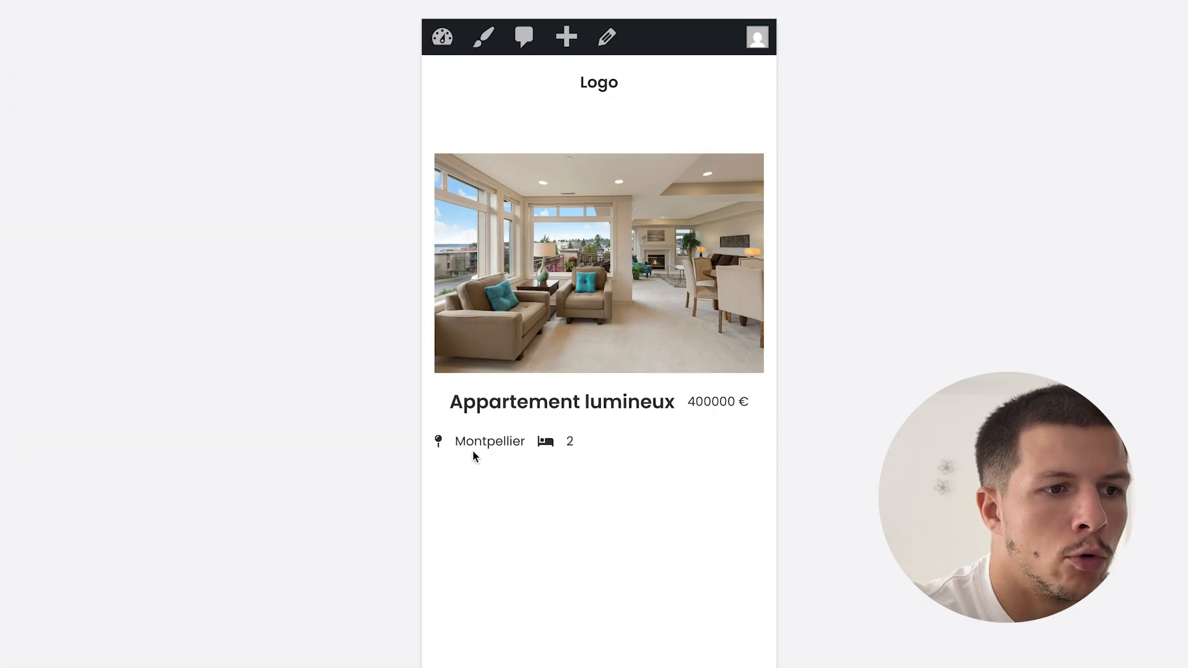
pyautogui.moveTo(2, 384)
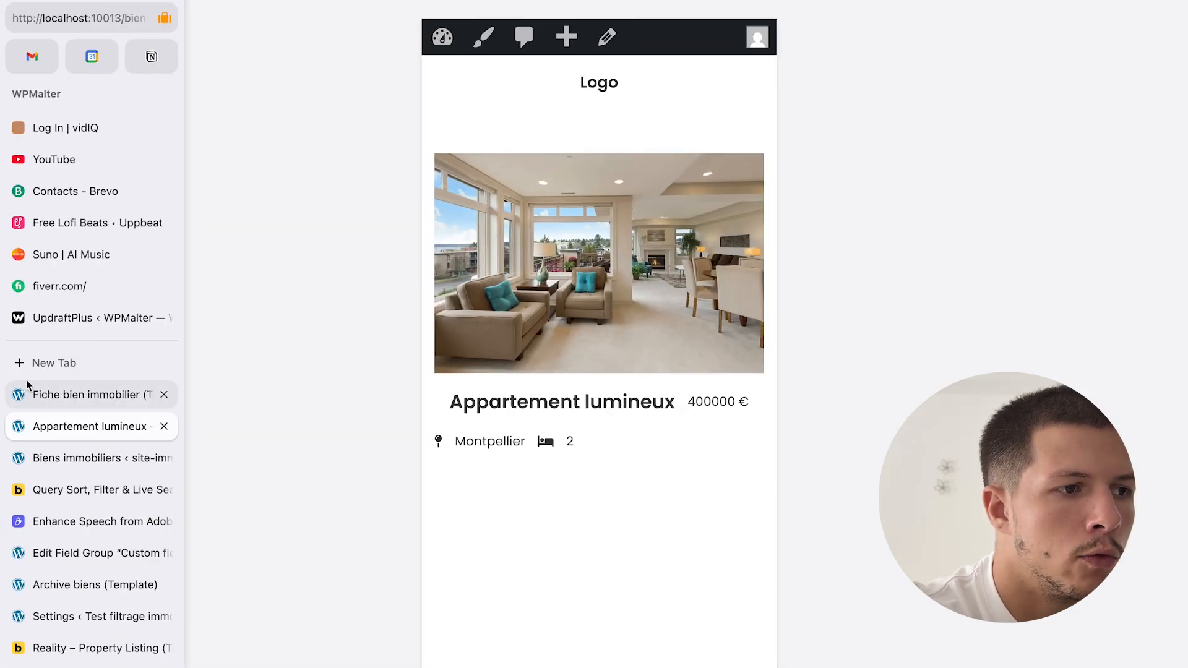
pyautogui.click(73, 396)
# - Append 'chambres' after {acf_nombre_de_chambres} in the bedroom item's label
pyautogui.moveTo(162, 394); pyautogui.dragTo(198, 393)
pyautogui.press('Right')
pyautogui.write('chamb')
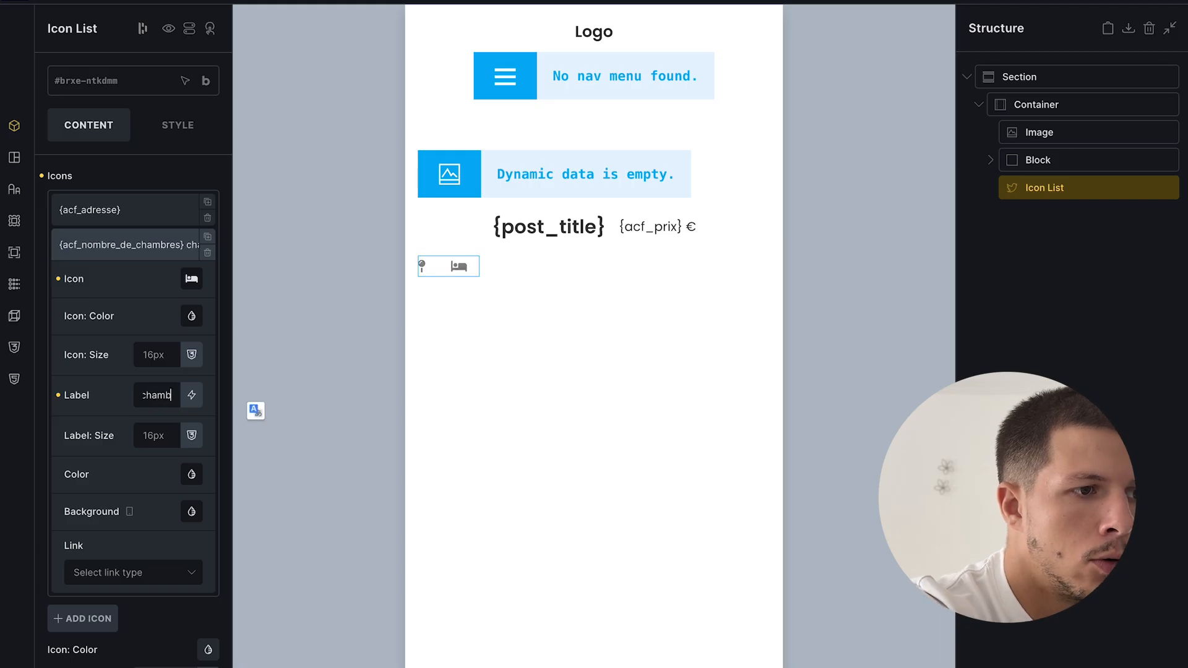
pyautogui.write('res')
# - Save, then duplicate the bedroom item into a third bathroom-count entry with a bath icon
pyautogui.hotkey('ctrl', 's')
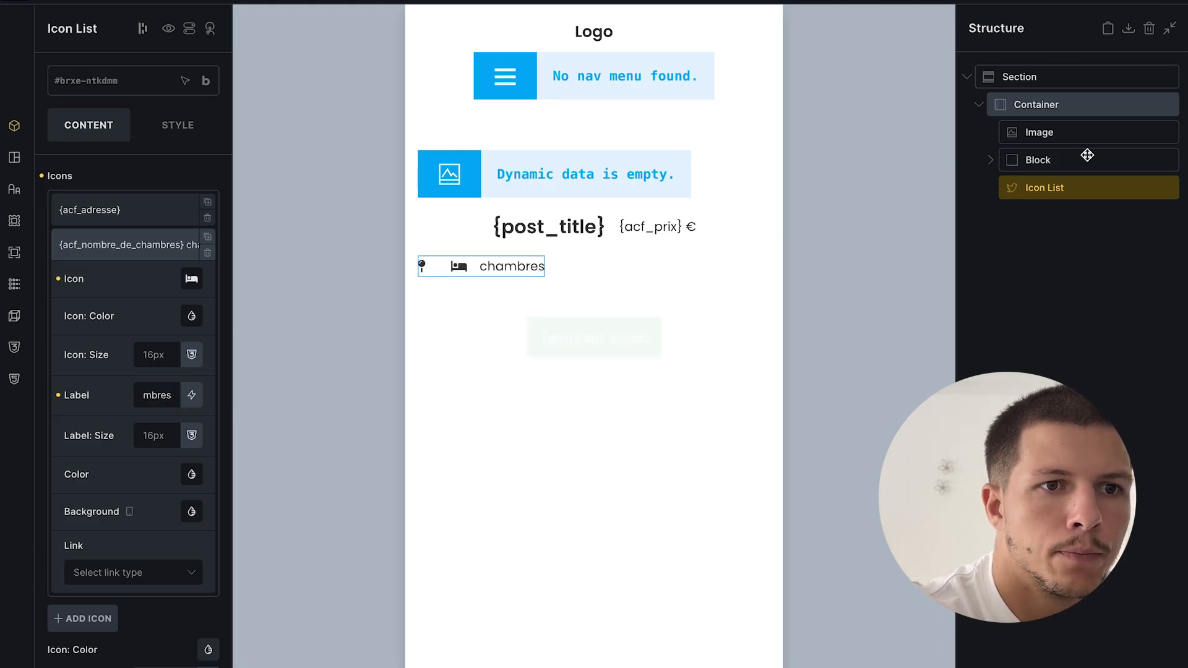
pyautogui.click(94, 243)
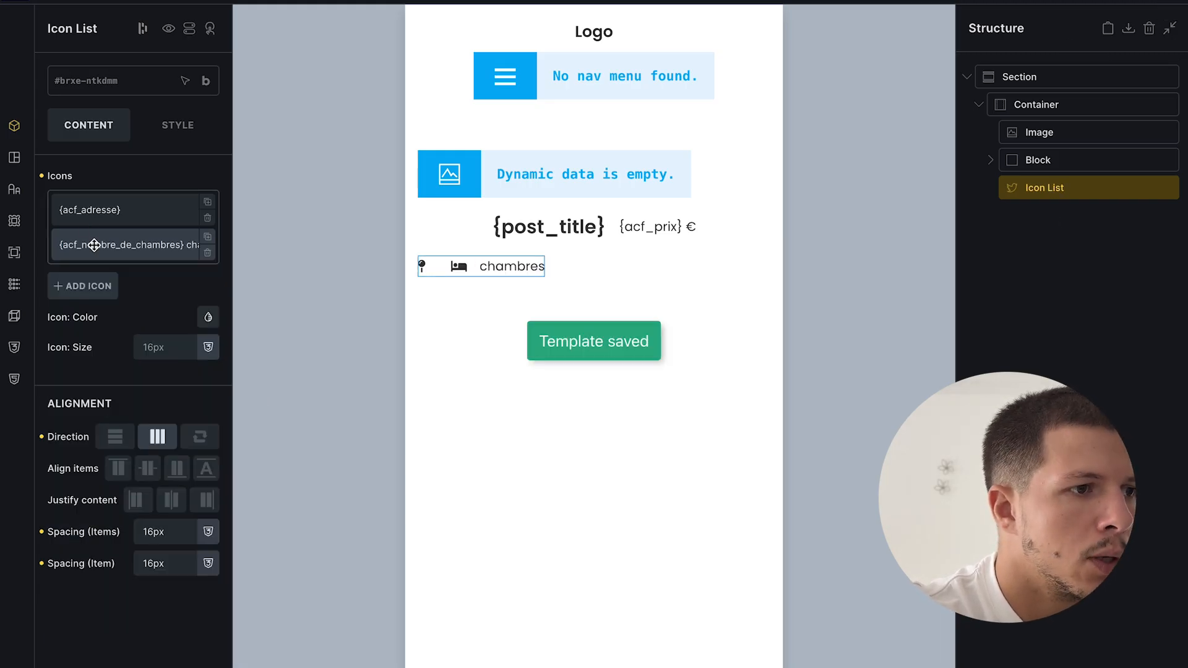
pyautogui.click(207, 237)
pyautogui.click(179, 284)
pyautogui.click(201, 321)
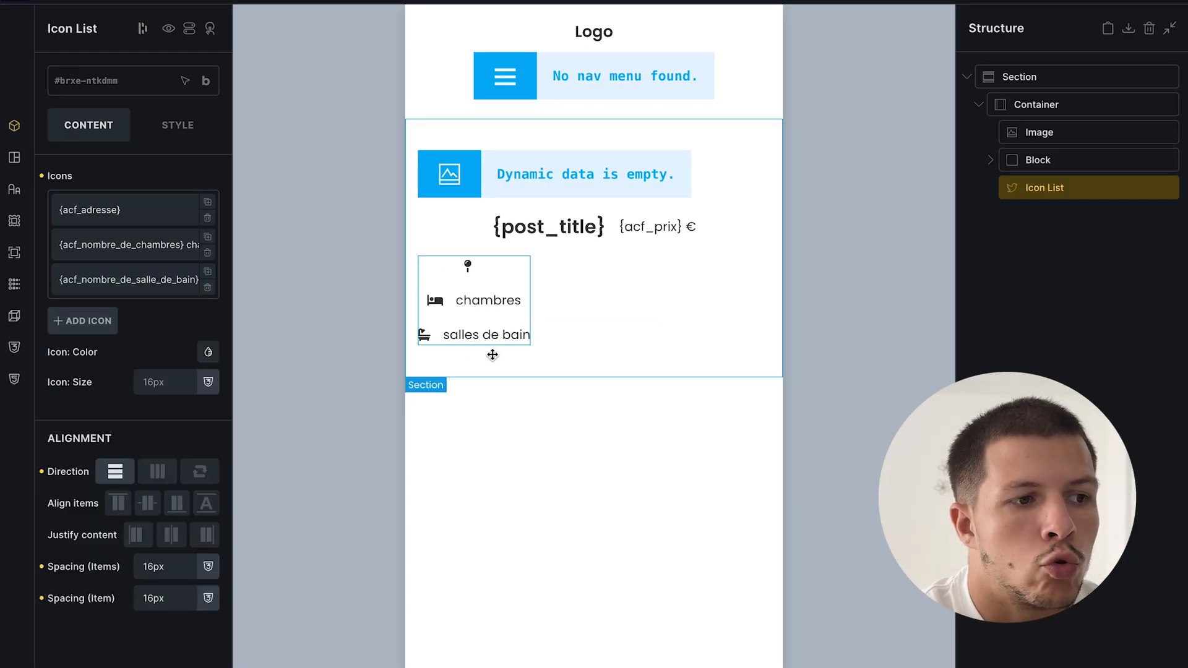
# - Centre the list items, set the icon list's Align self to center, and save
pyautogui.click(136, 535)
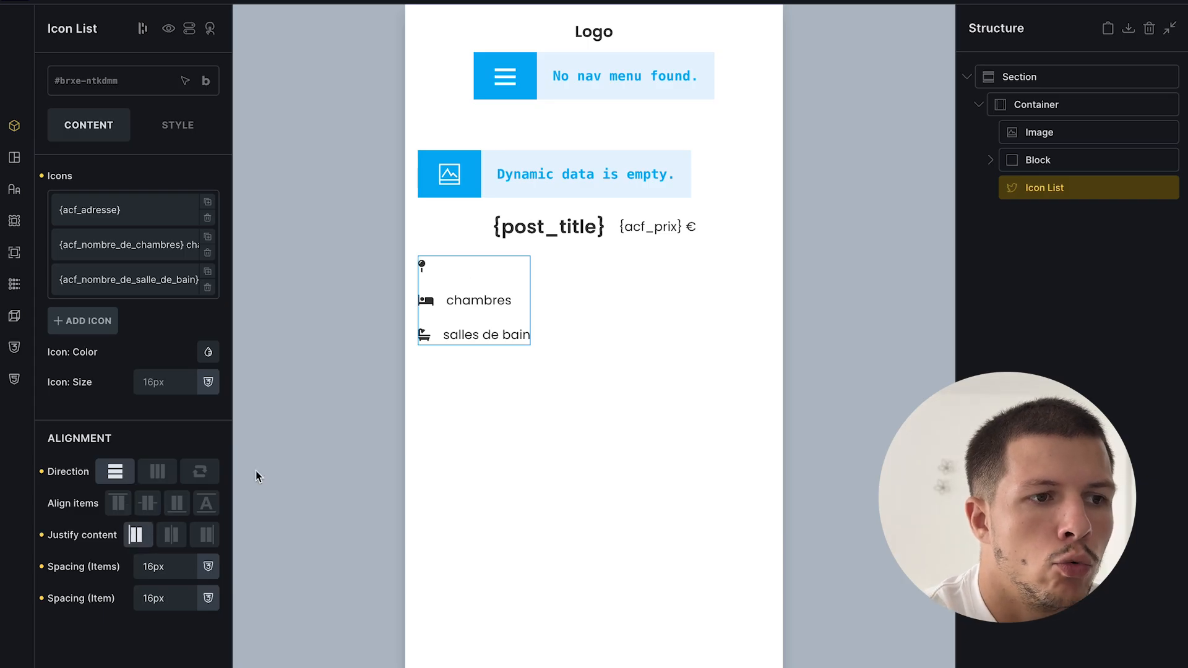
pyautogui.click(166, 538)
pyautogui.click(180, 126)
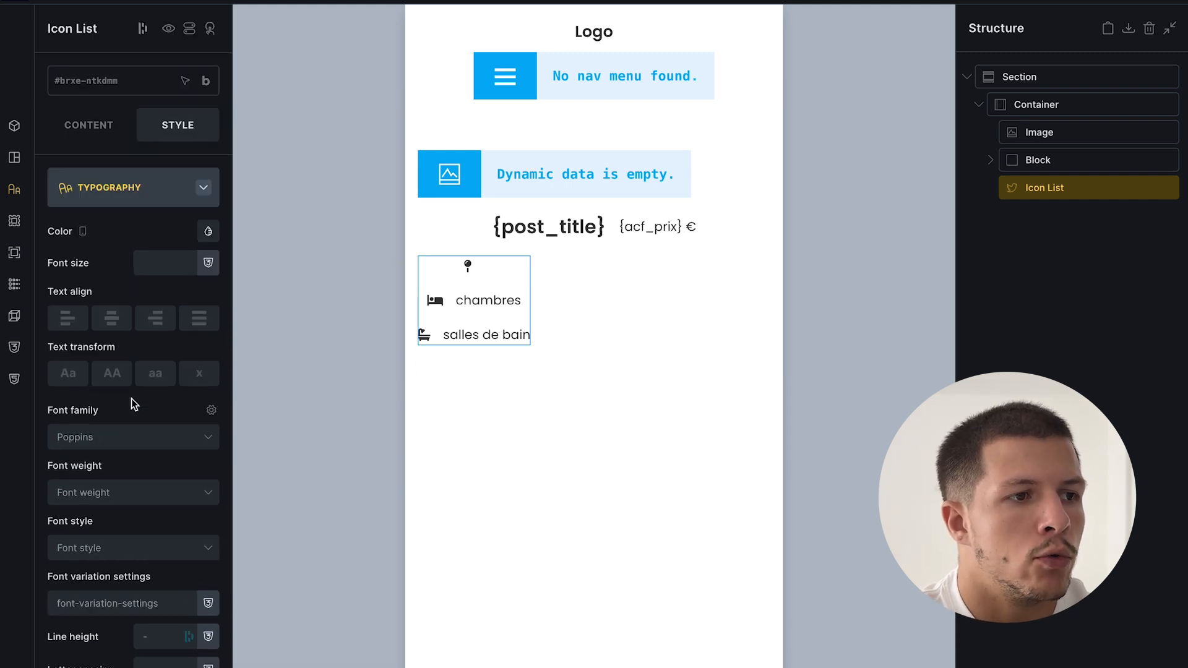
pyautogui.click(156, 195)
pyautogui.click(121, 199)
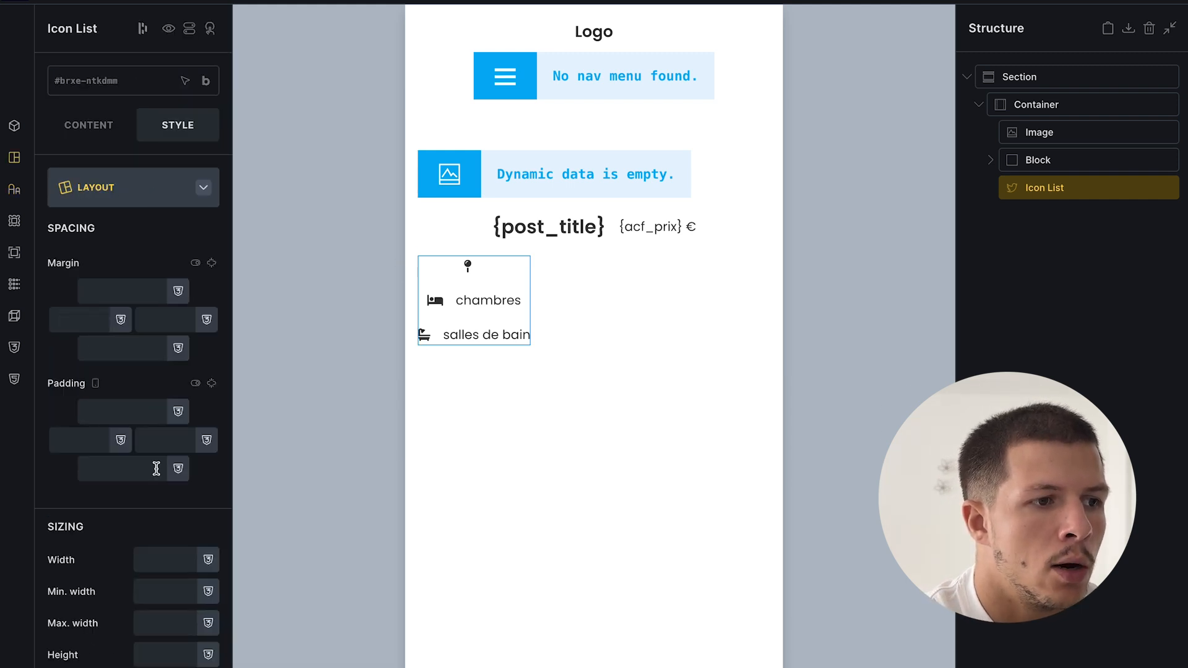
pyautogui.scroll(-10, 158, 474)
pyautogui.scroll(-9, 156, 469)
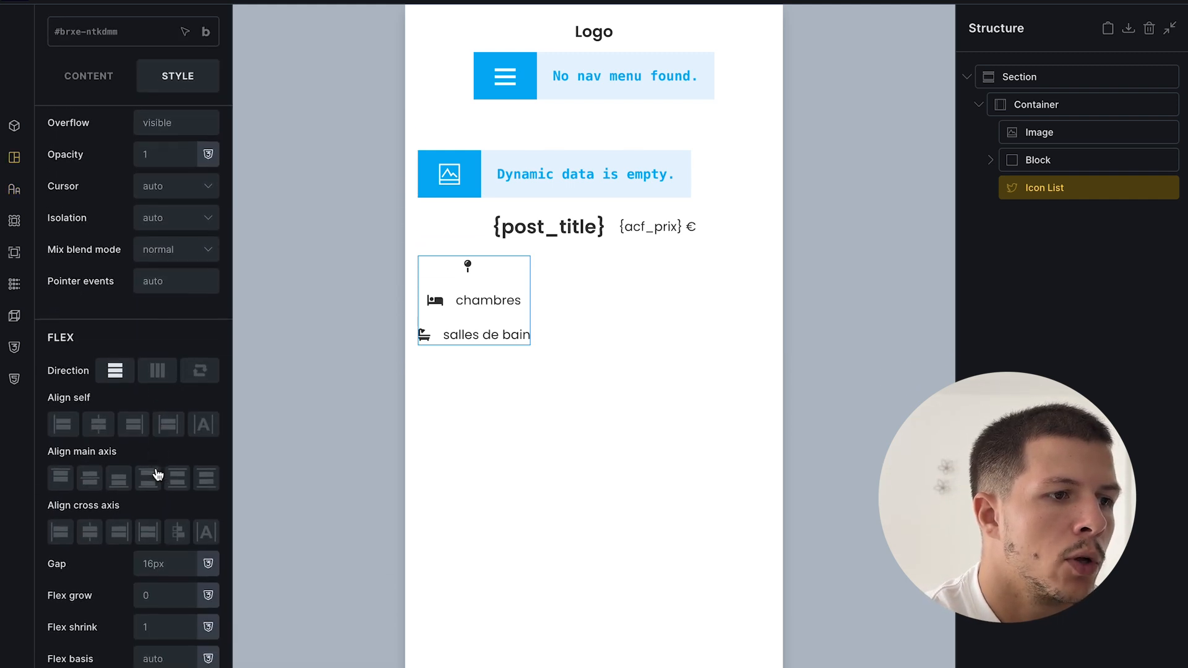
pyautogui.click(98, 425)
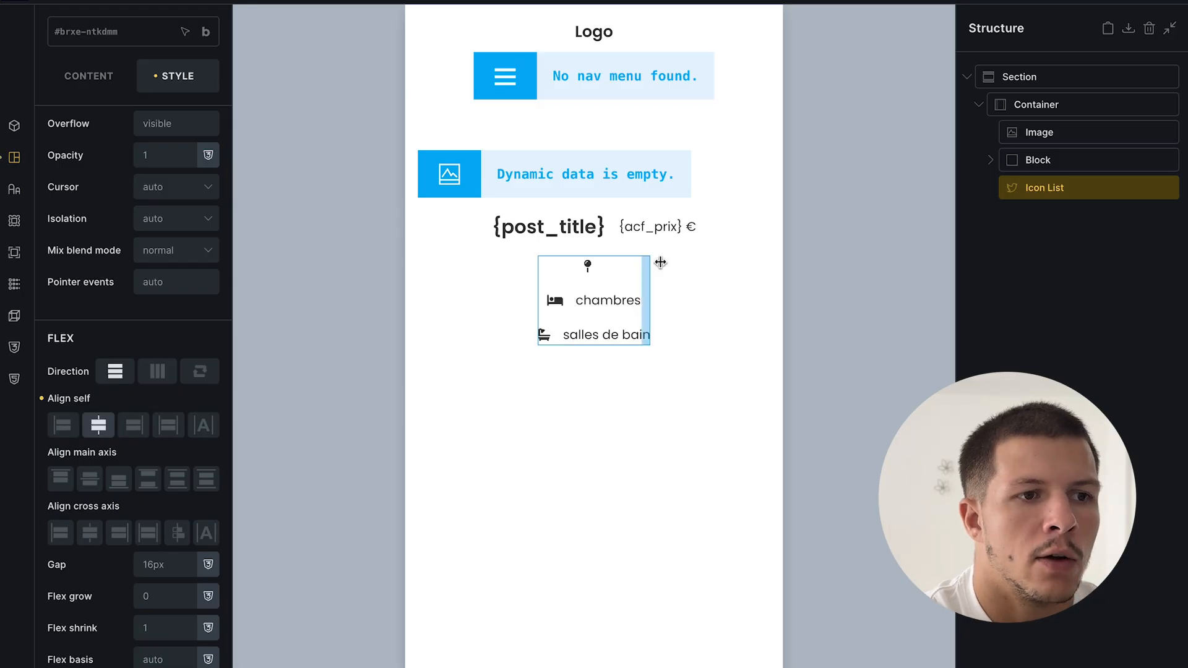
pyautogui.press('super+s')
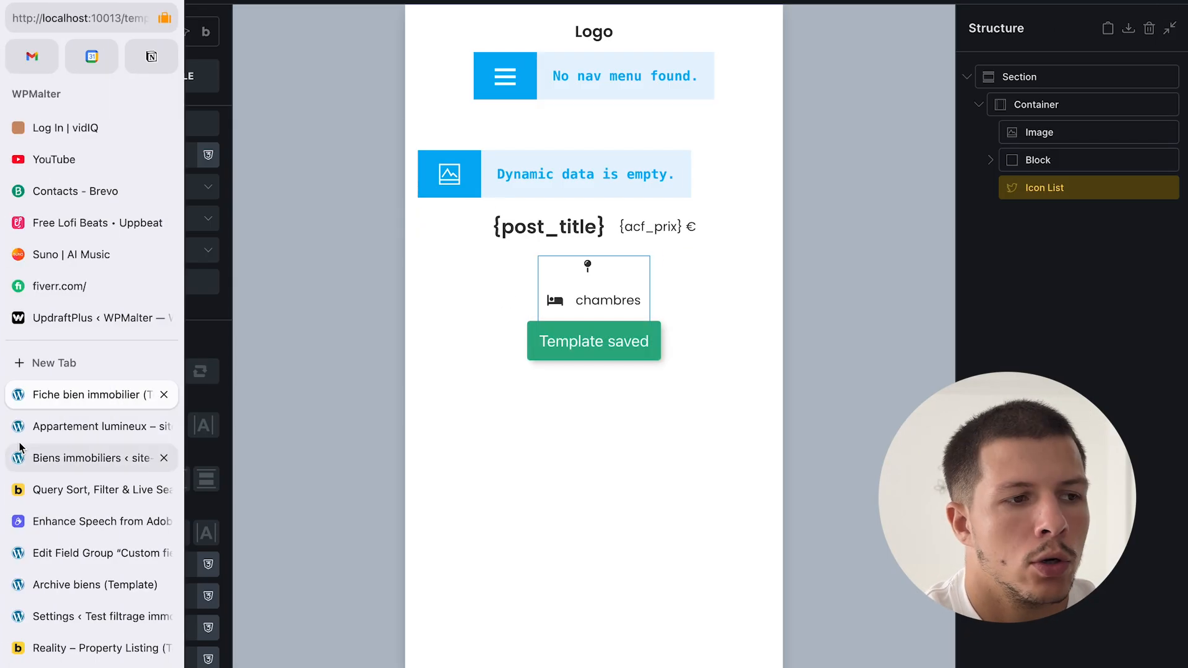
# - Reload the live property page at desktop width to review the centred icon list
pyautogui.click(21, 449)
pyautogui.click(84, 430)
pyautogui.press('super+r')
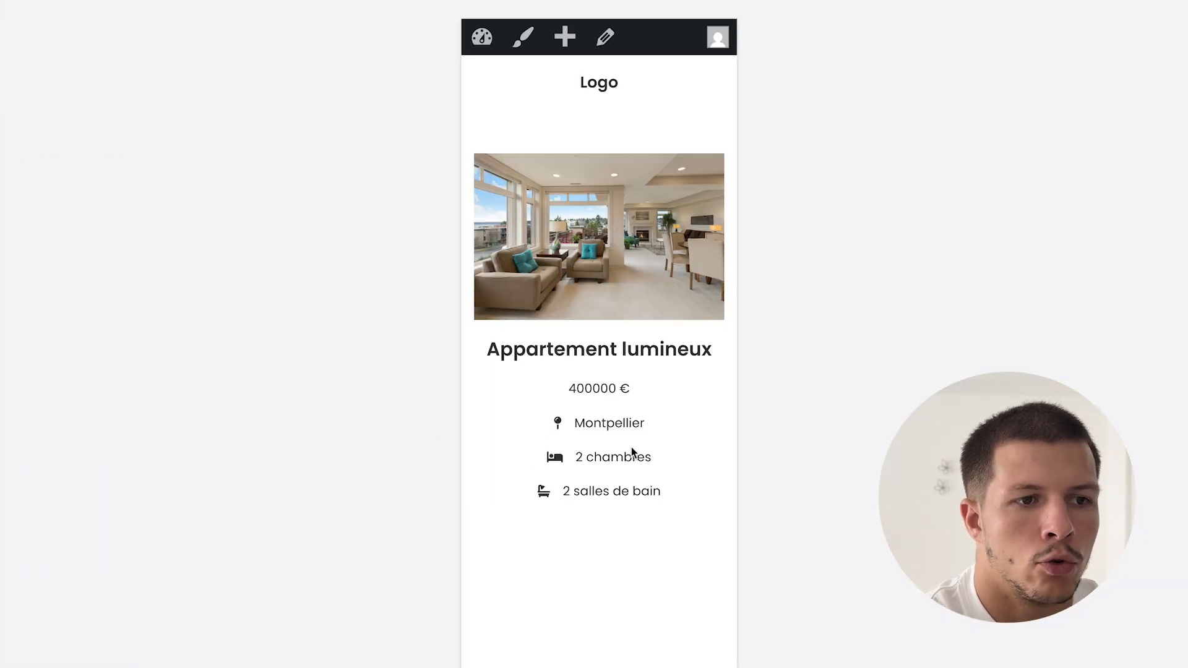
pyautogui.moveTo(744, 346); pyautogui.dragTo(1130, 347)
pyautogui.scroll(-5, 726, 429)
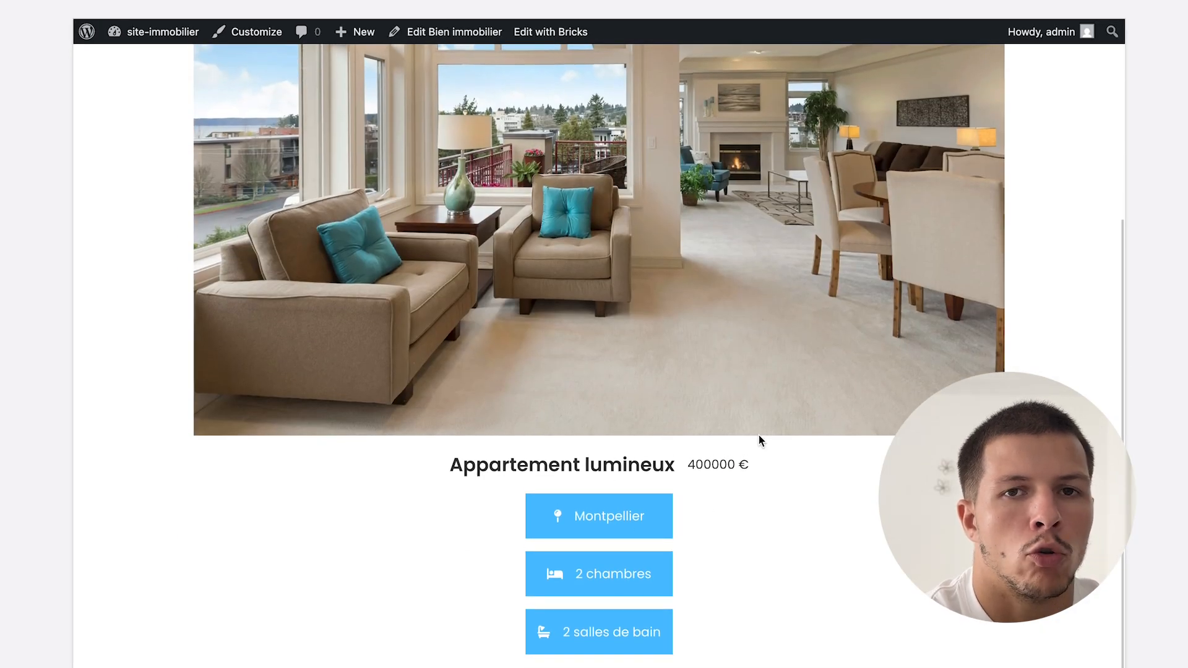
pyautogui.moveTo(3, 507)
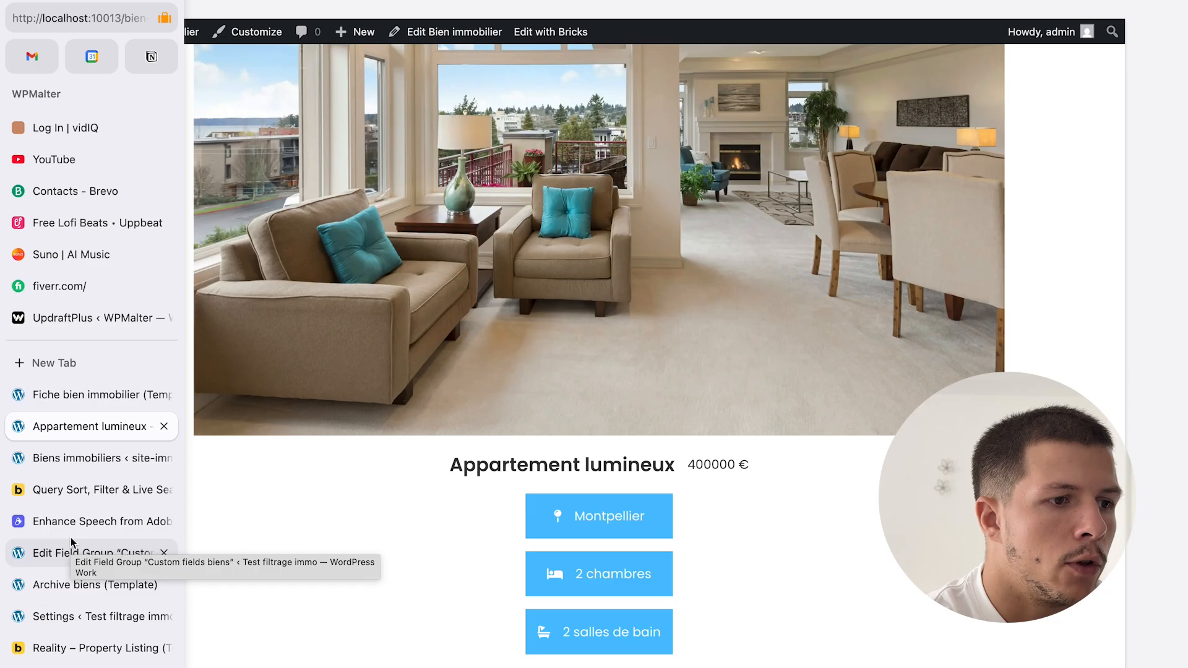
pyautogui.click(84, 396)
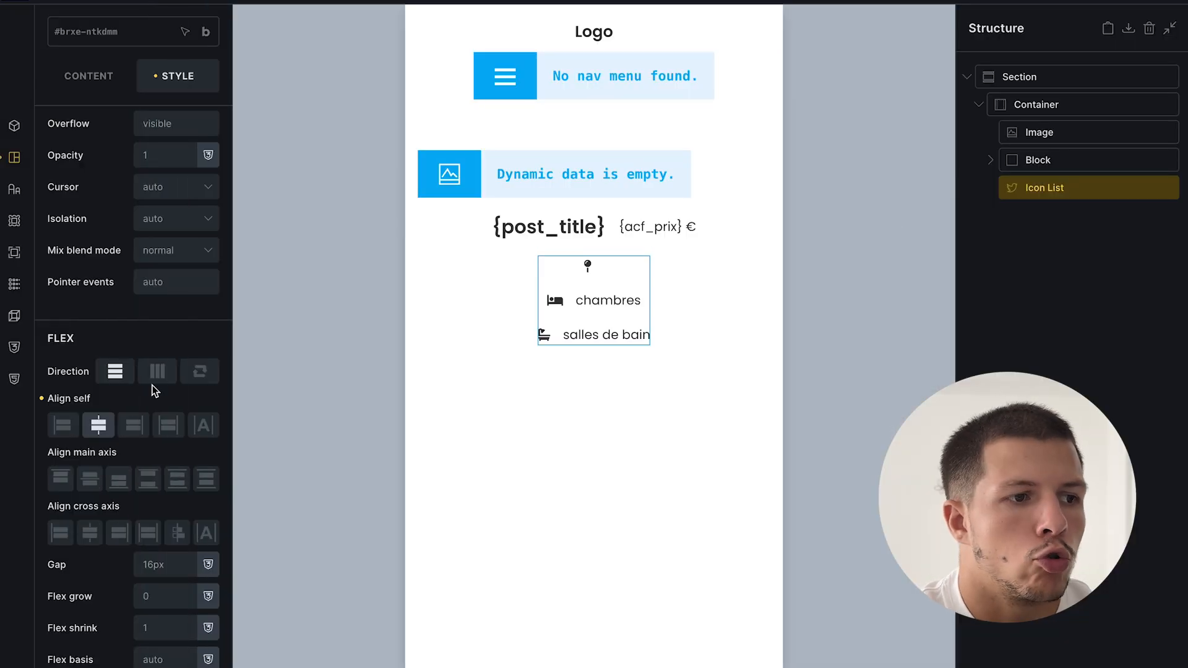
# - Set the icon list's Align self and Justify content back to Start and save
pyautogui.click(69, 431)
pyautogui.scroll(10, 93, 165)
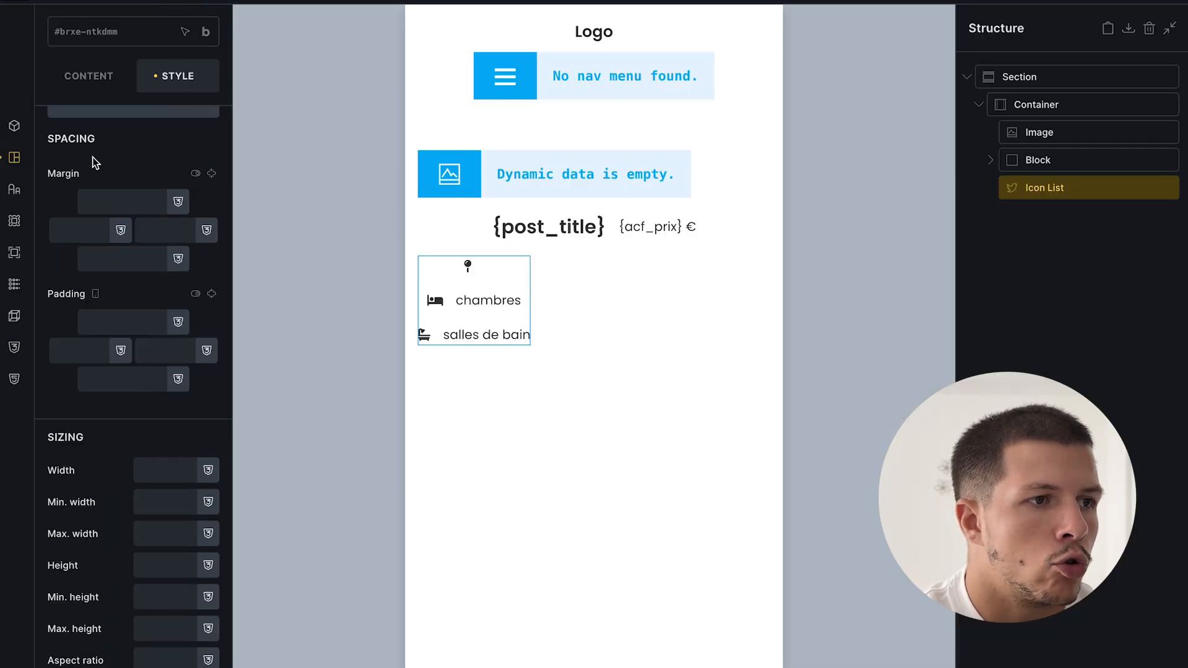
pyautogui.click(88, 125)
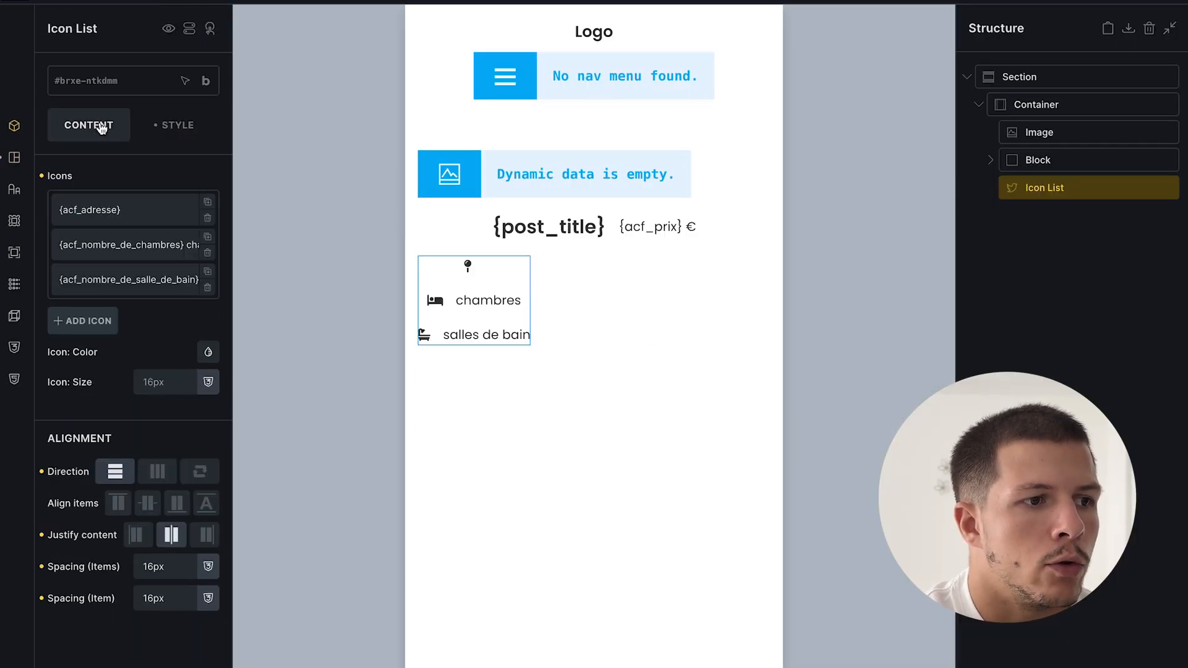
pyautogui.click(135, 535)
pyautogui.press('super+s')
# - Reload the live page to confirm the left alignment, then return to the builder
pyautogui.moveTo(0, 419)
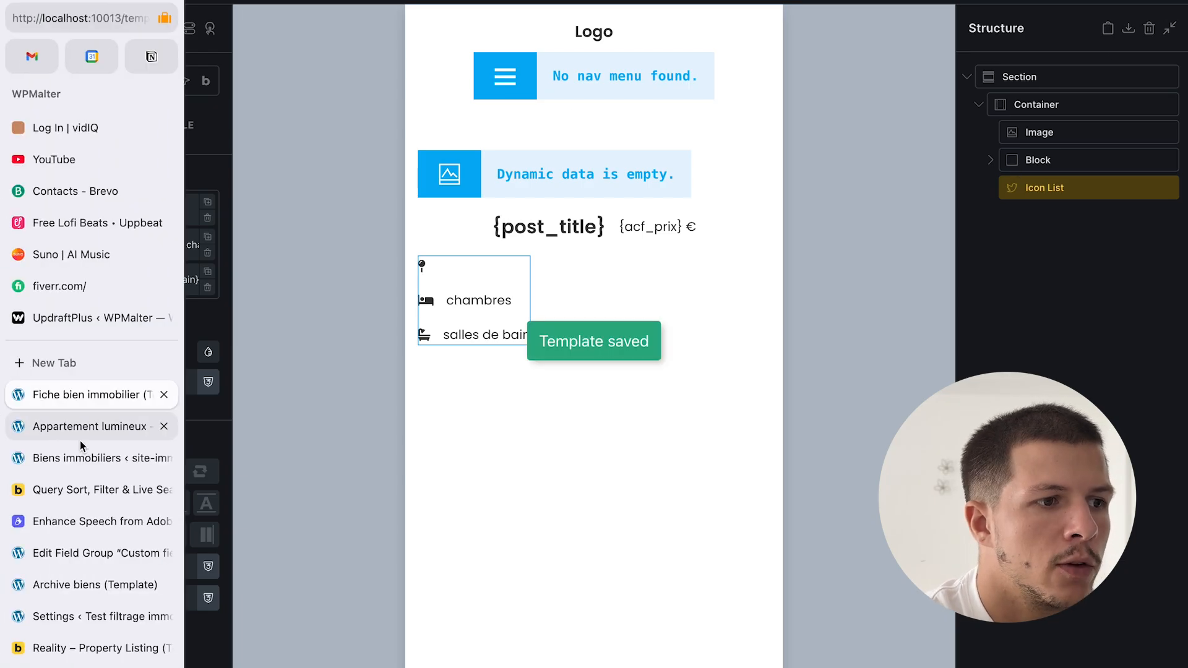
pyautogui.click(93, 428)
pyautogui.press('super+r')
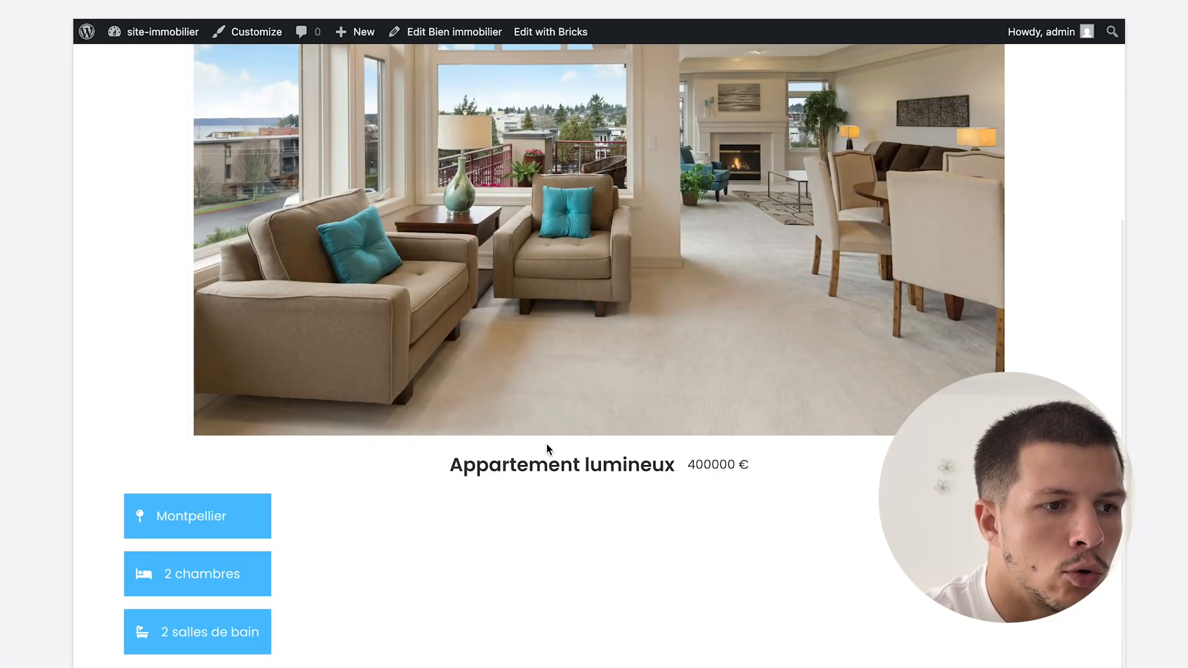
pyautogui.moveTo(2, 488)
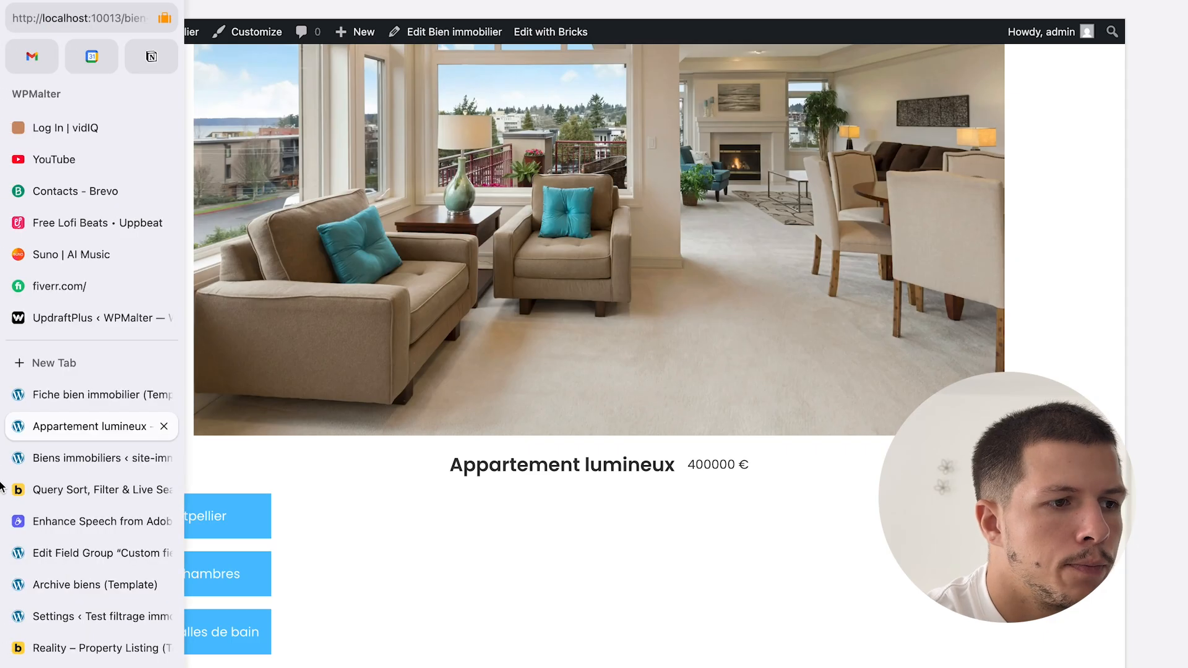
pyautogui.click(83, 459)
pyautogui.click(86, 398)
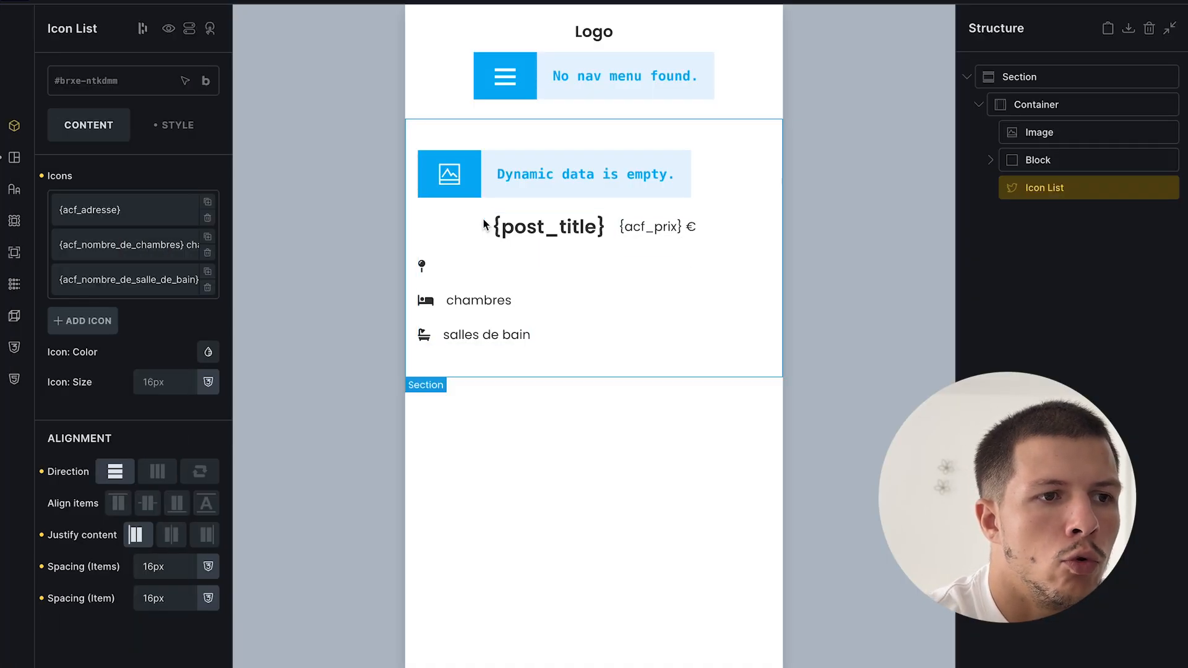
# - Left-align the title-and-price block and save the template
pyautogui.click(425, 226)
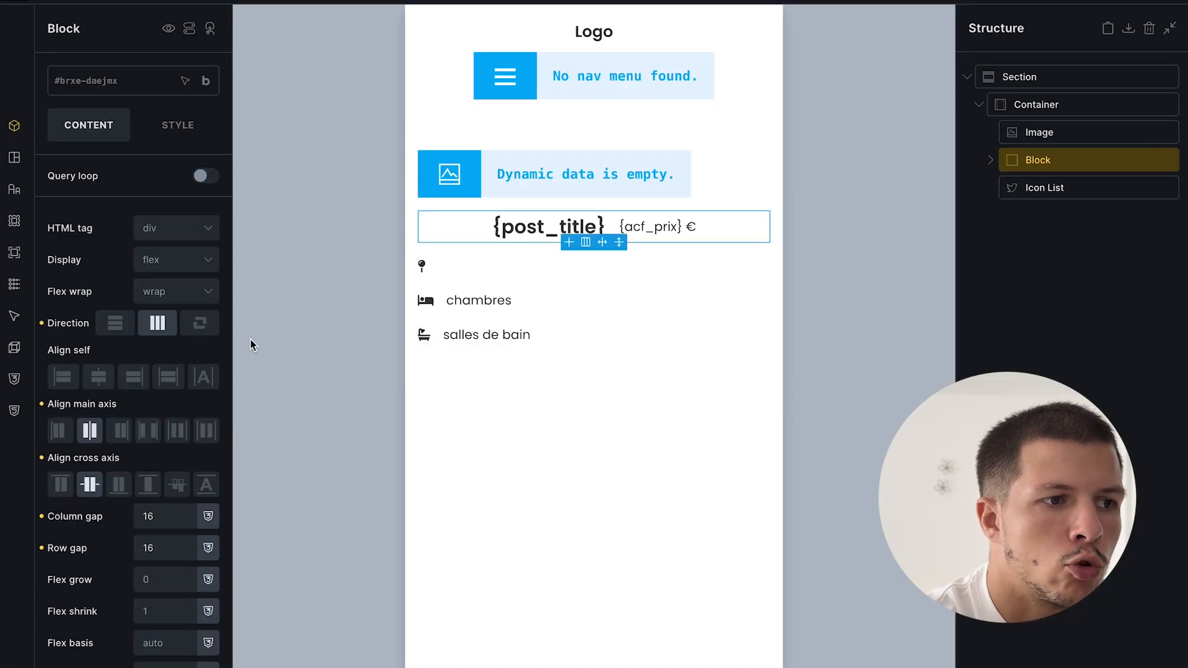
pyautogui.click(60, 432)
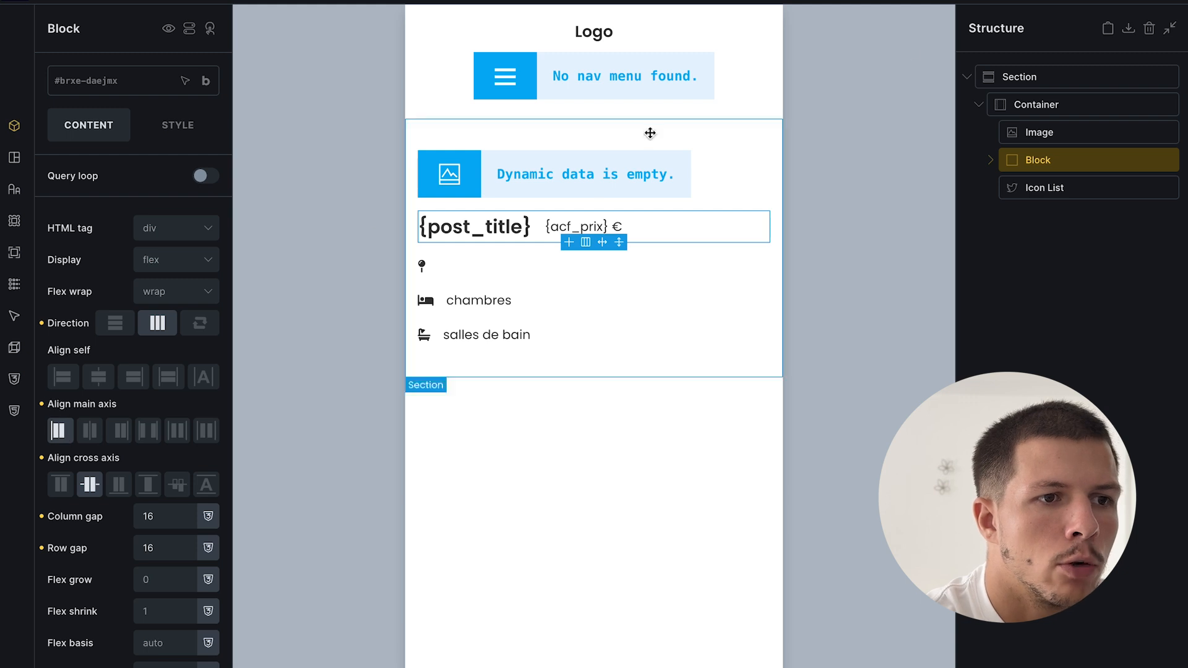
pyautogui.click(1173, 9)
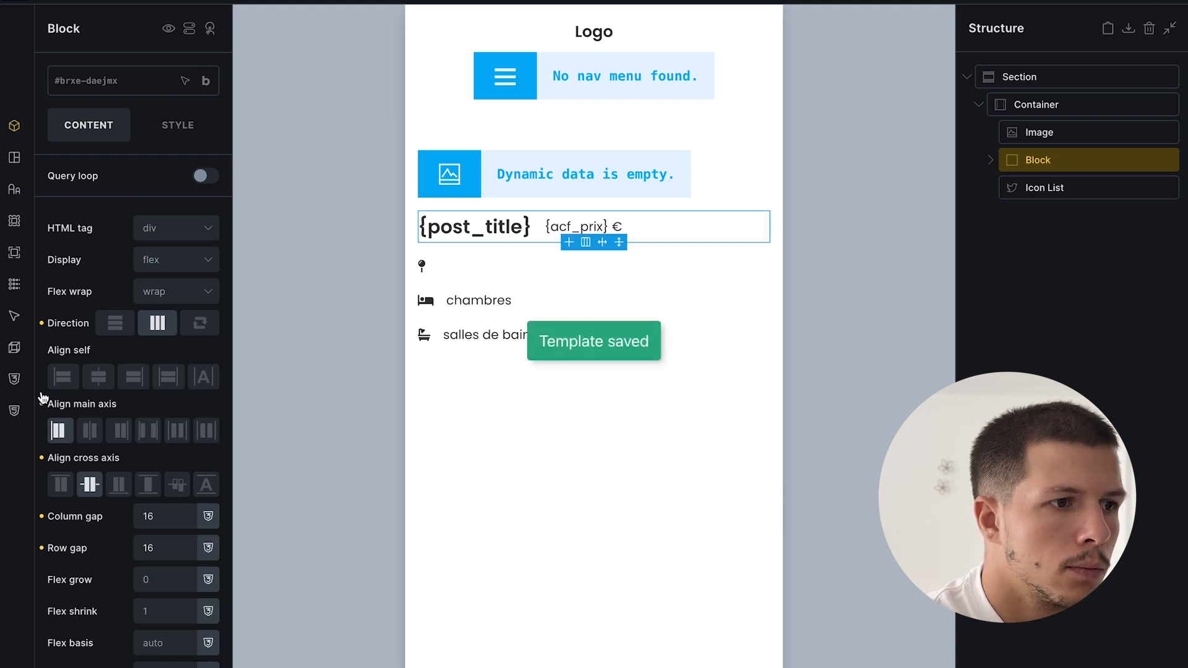
# - Reload the live listing to check the left-aligned title, then return to the template editor
pyautogui.moveTo(2, 443)
pyautogui.click(68, 431)
pyautogui.press('super+r')
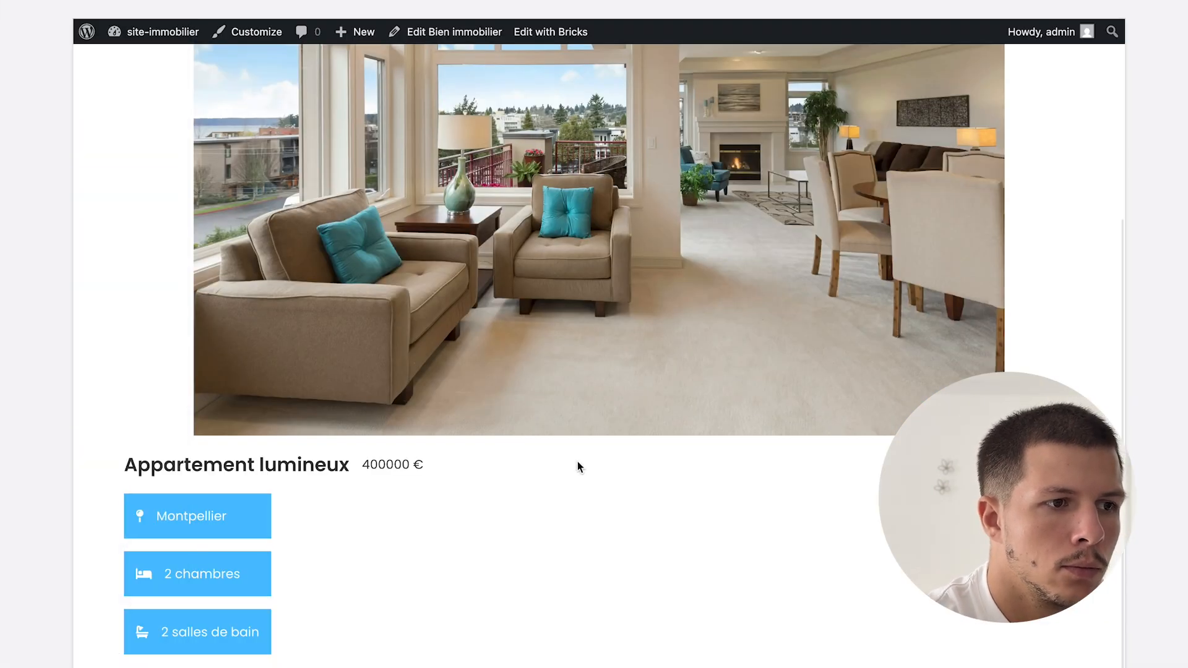
pyautogui.scroll(5, 578, 467)
pyautogui.scroll(-2, 281, 349)
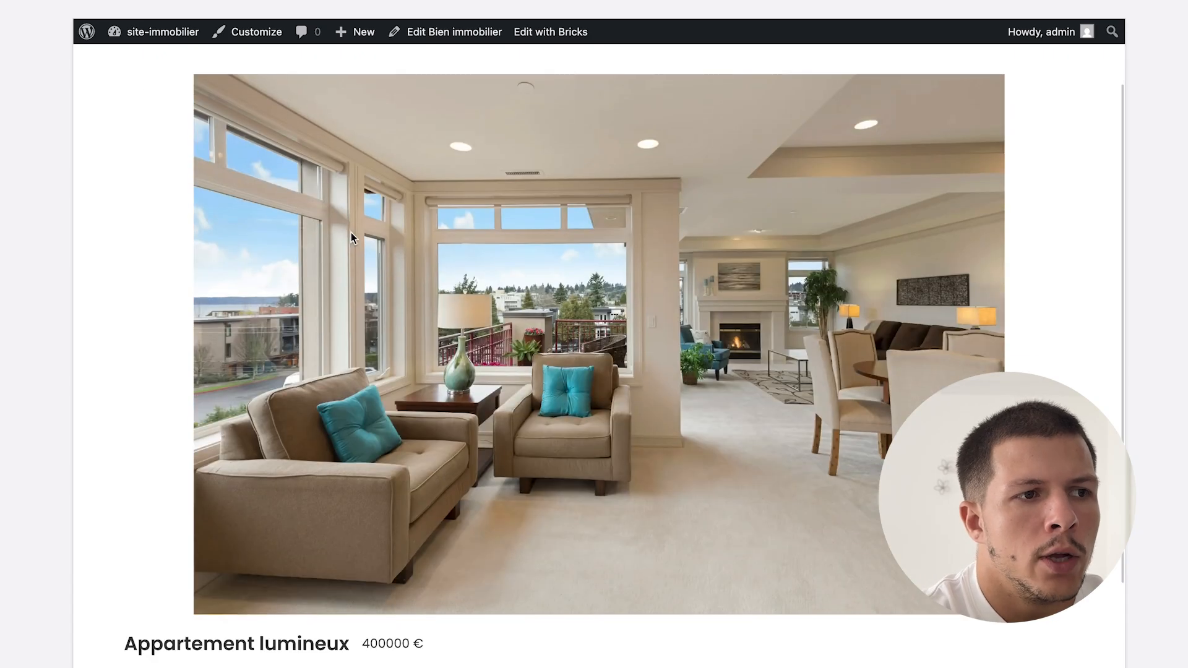
pyautogui.scroll(-4, 787, 417)
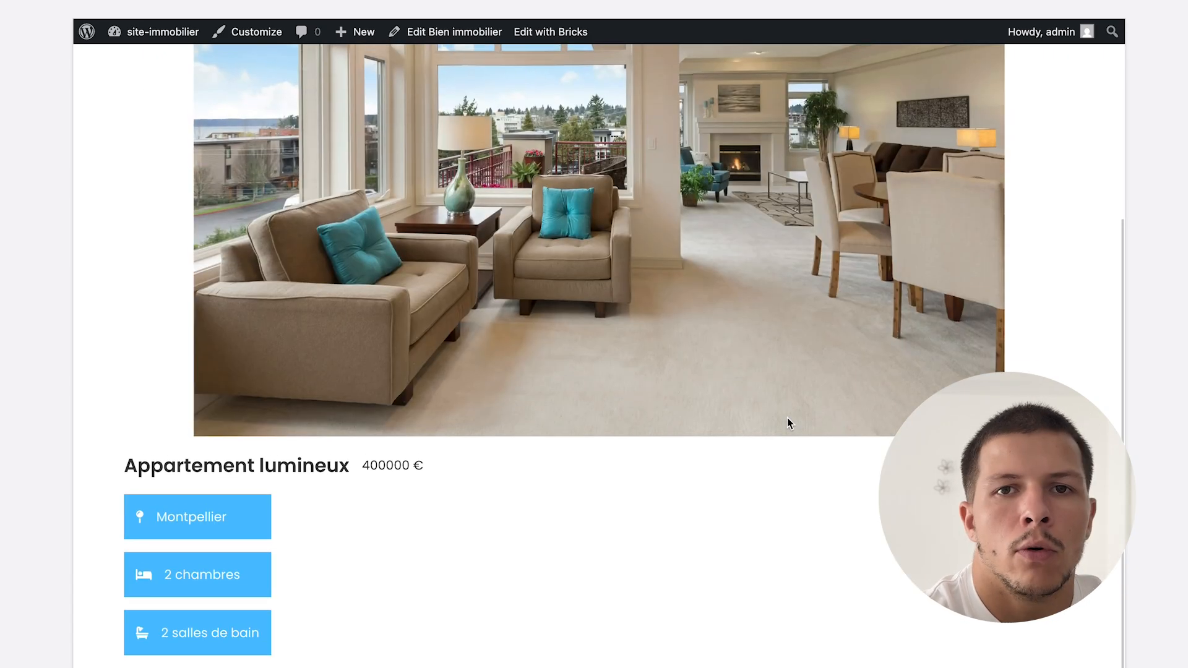
pyautogui.scroll(4, 787, 418)
pyautogui.scroll(-1, 787, 418)
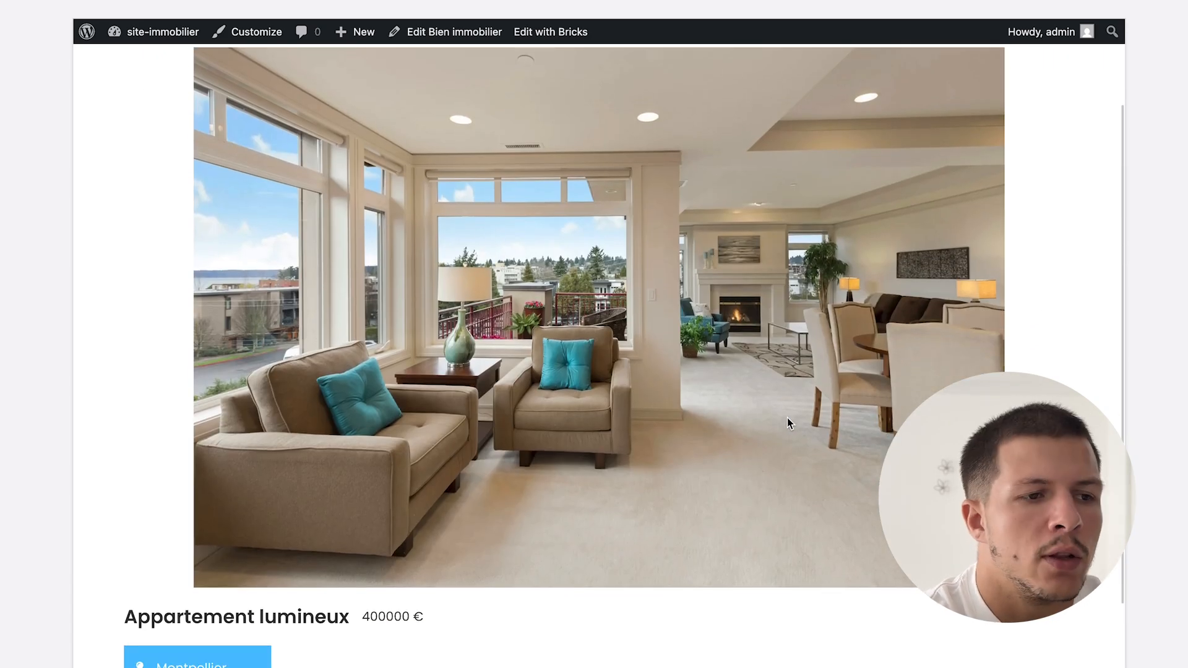
pyautogui.moveTo(3, 402)
pyautogui.click(81, 393)
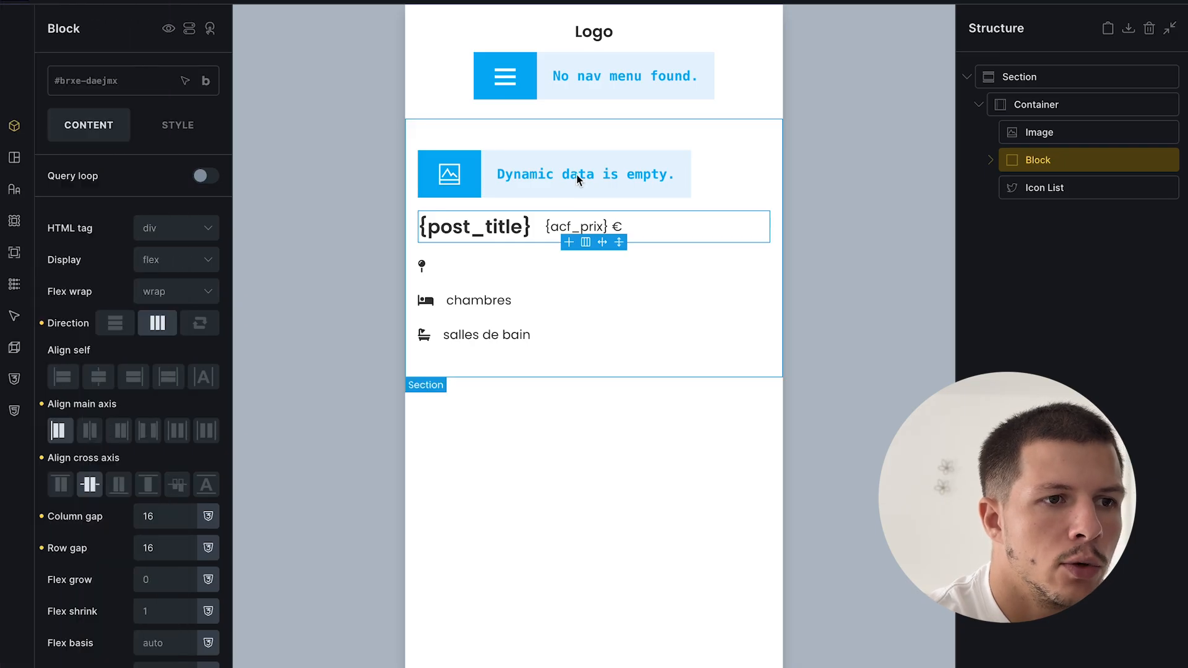
# - Set the featured image size to Full, edit its width in Style, and save
pyautogui.click(577, 174)
pyautogui.click(134, 248)
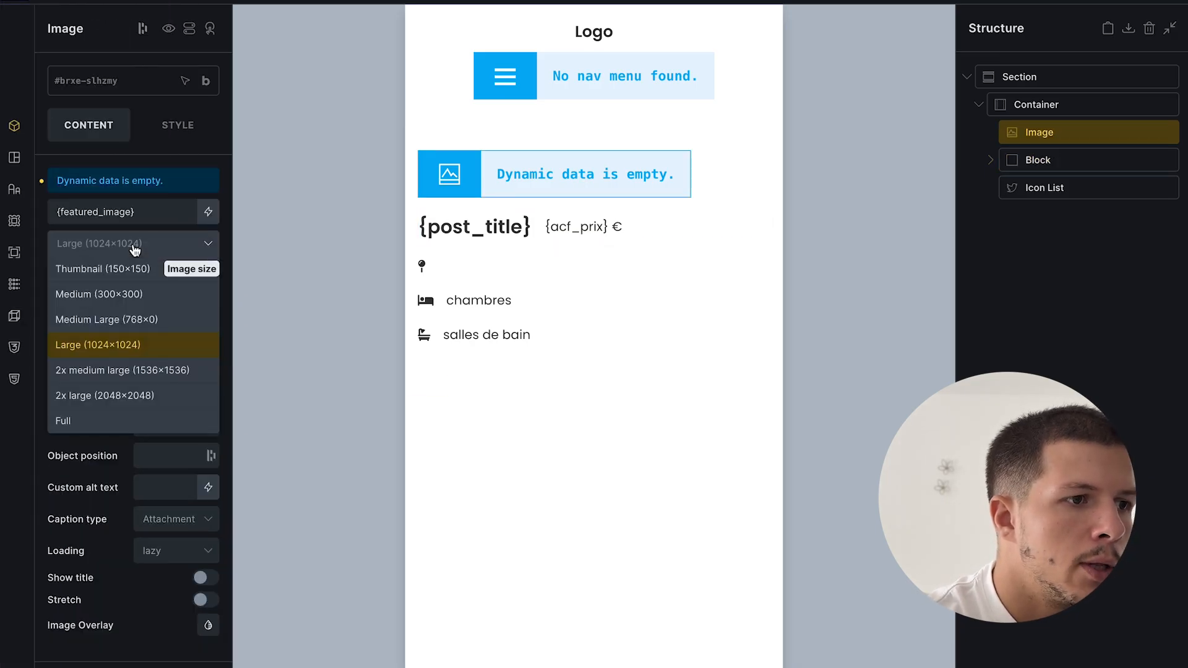
pyautogui.click(81, 422)
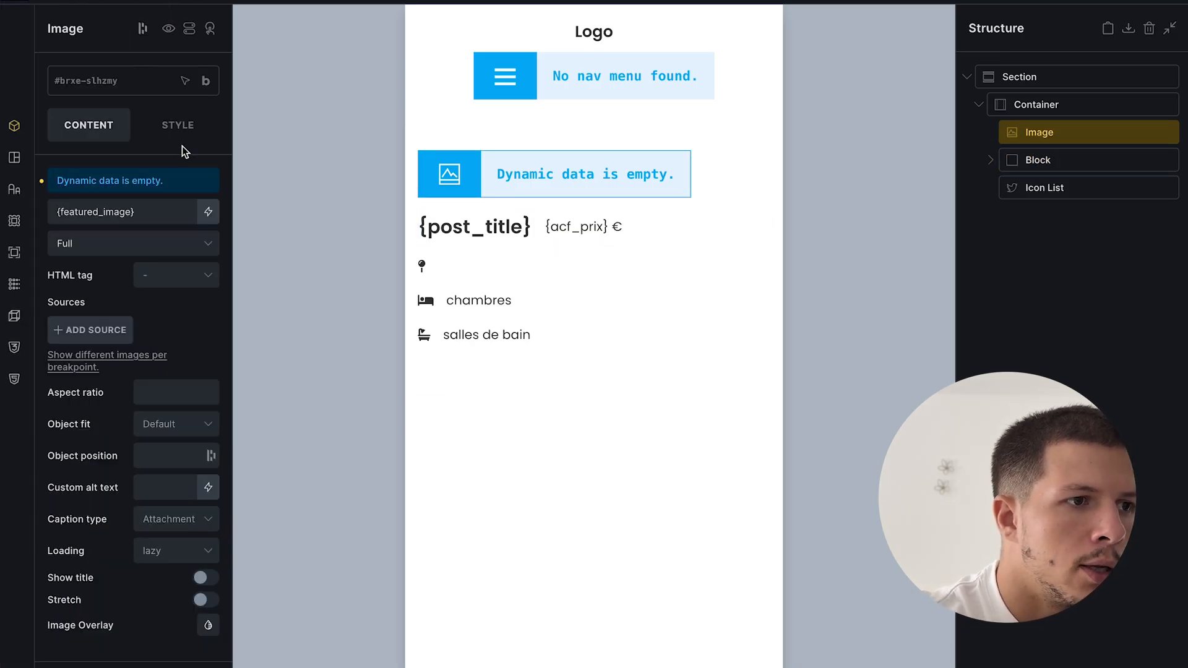
pyautogui.click(178, 126)
pyautogui.scroll(-1, 150, 523)
pyautogui.click(156, 538)
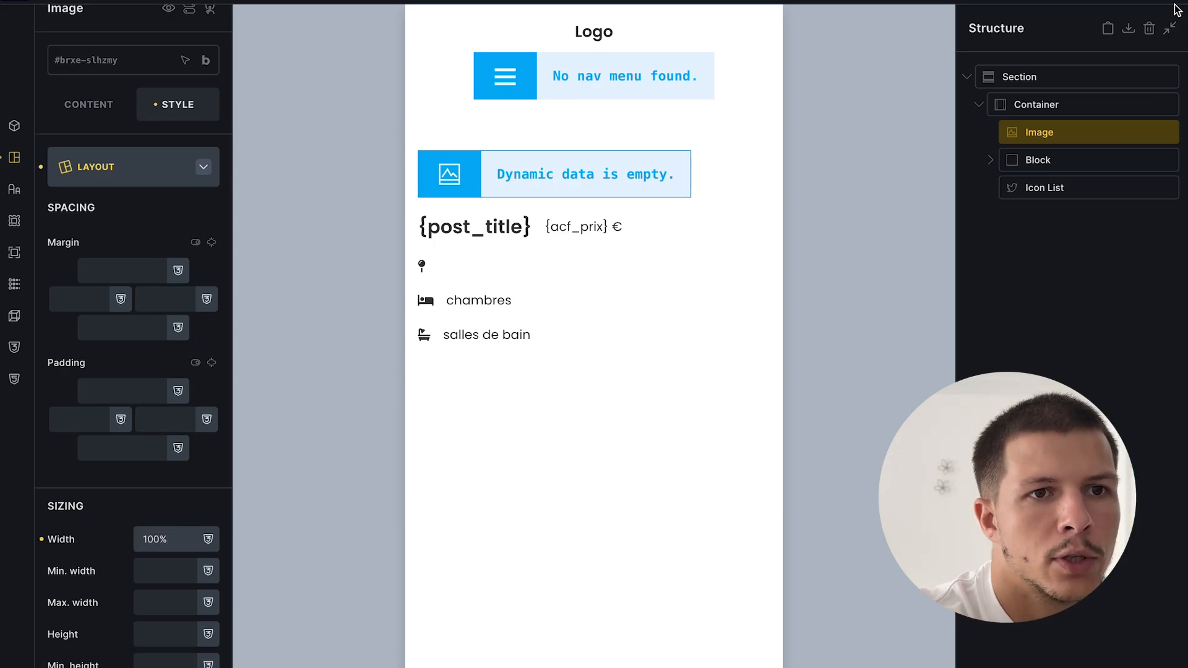
pyautogui.hotkey('ctrl', 's')
# - Review the wider photo on the reloaded Appartement lumineux page, then return to the editor
pyautogui.moveTo(2, 372)
pyautogui.click(102, 427)
pyautogui.press('super+r')
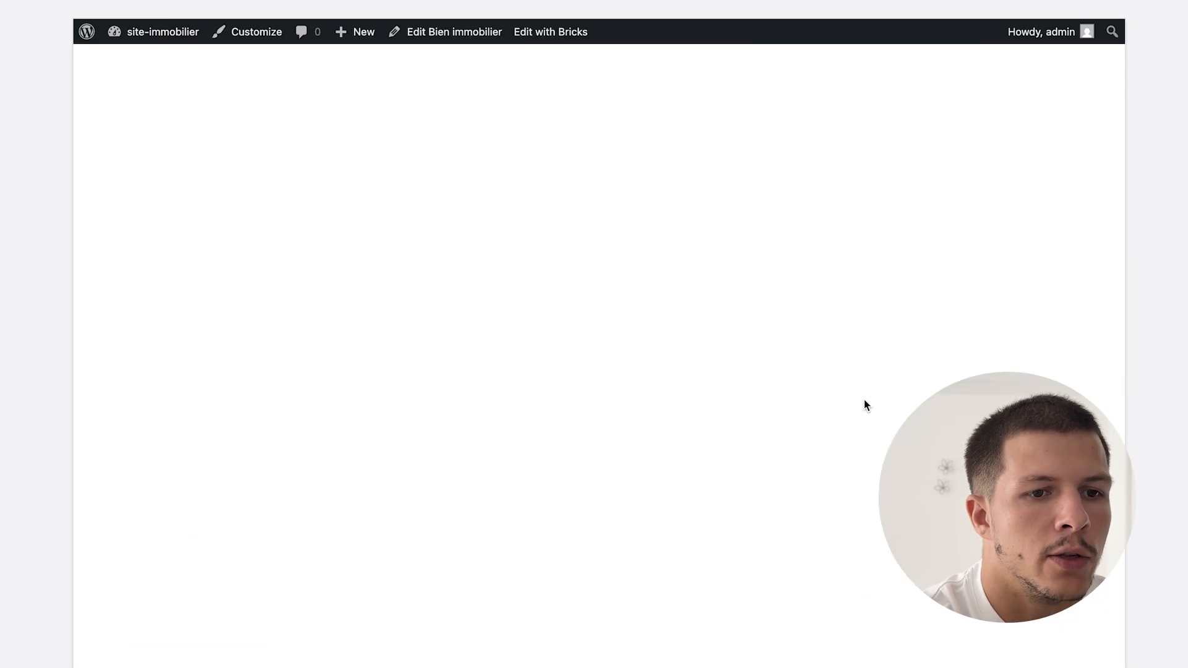
pyautogui.scroll(-4, 864, 400)
pyautogui.scroll(6, 864, 400)
pyautogui.scroll(-6, 486, 288)
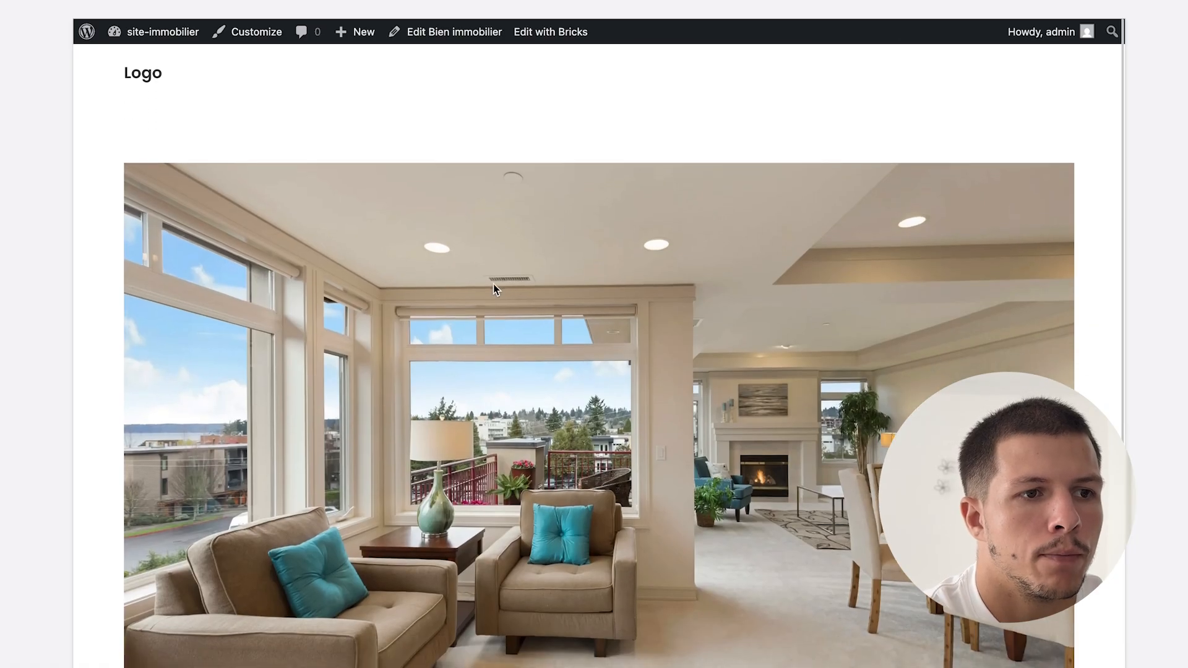
pyautogui.scroll(1, 259, 320)
pyautogui.scroll(-1, 260, 320)
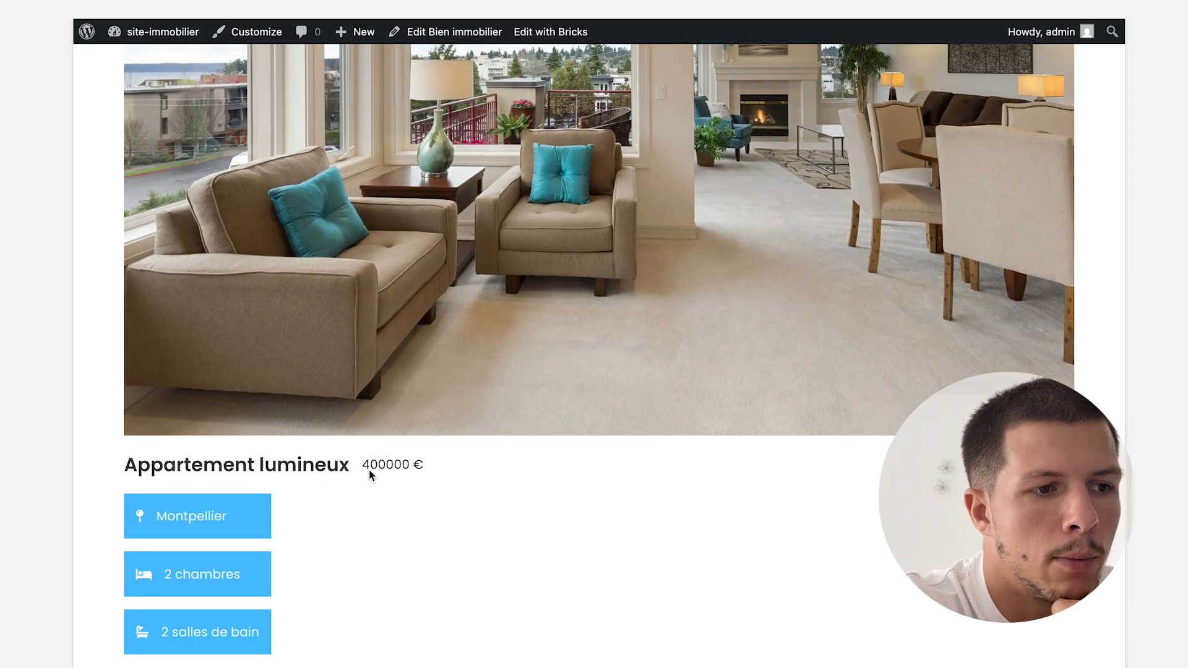
pyautogui.scroll(5, 287, 469)
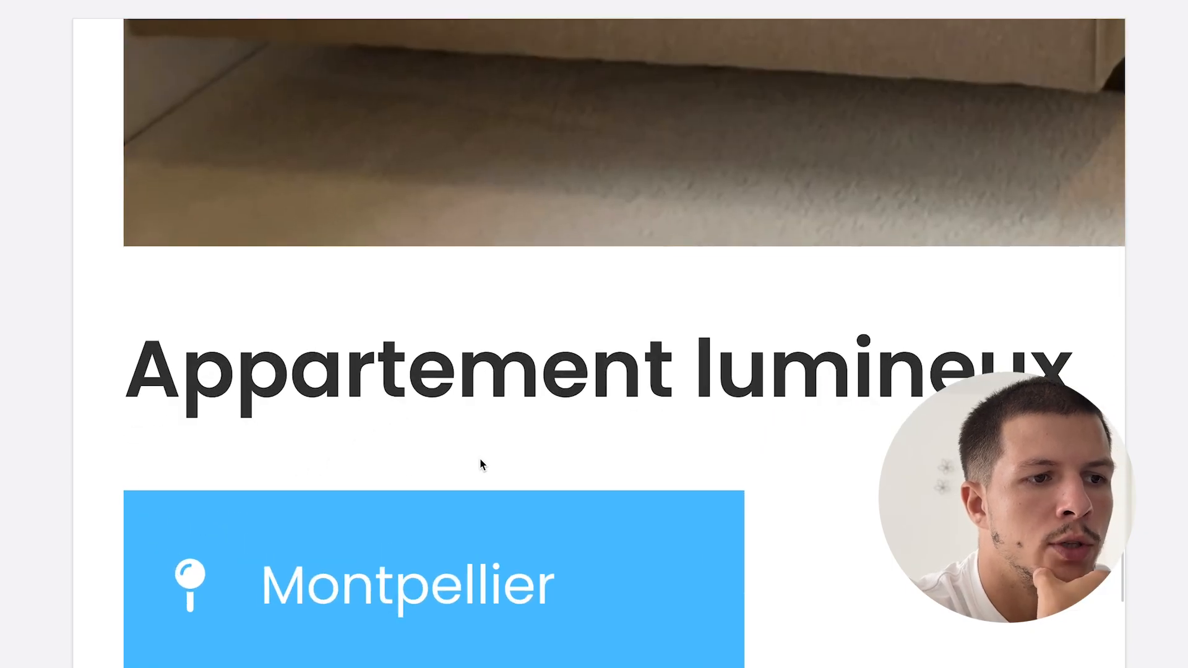
pyautogui.scroll(-5, 484, 465)
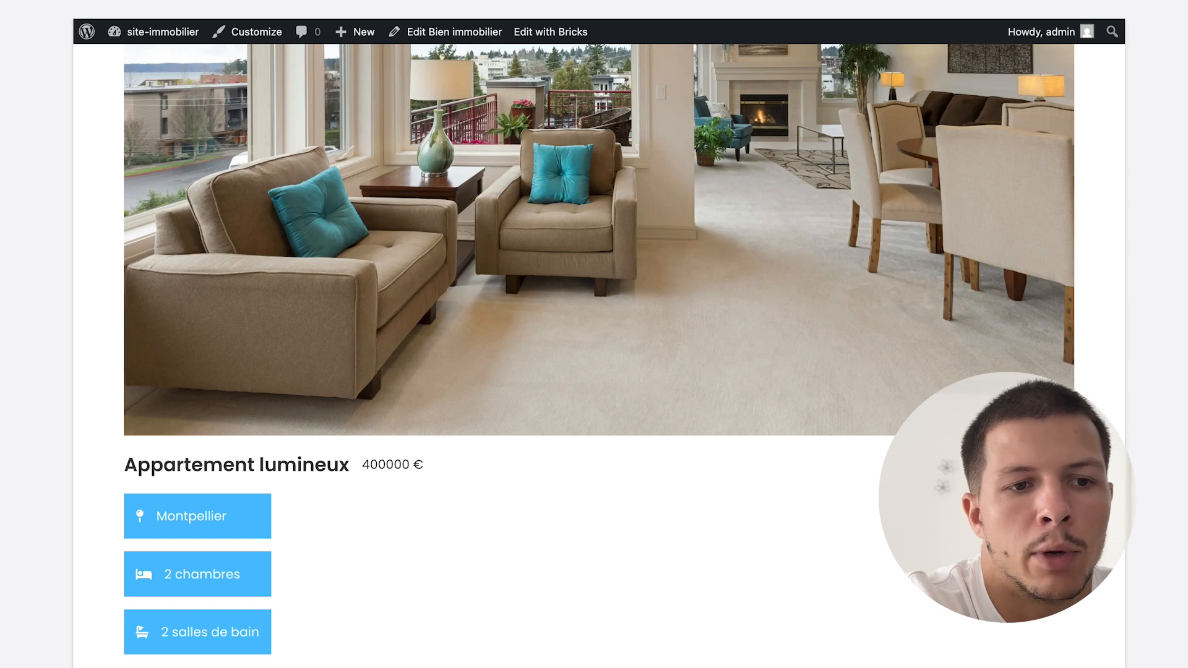
pyautogui.scroll(5, 128, 73)
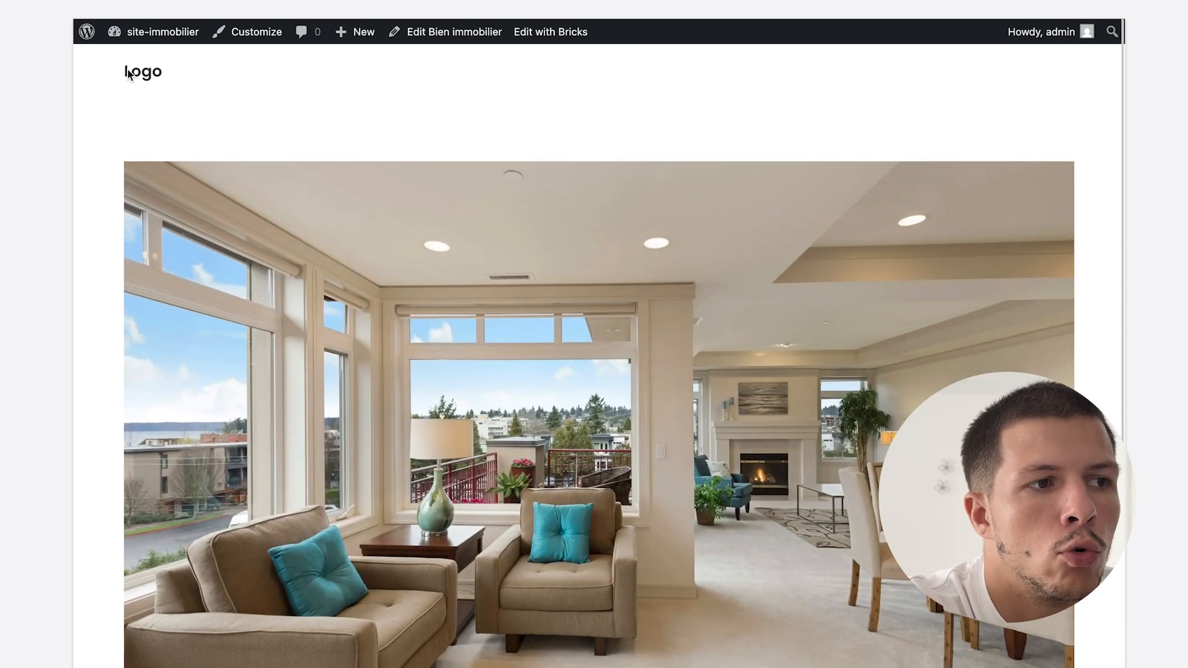
pyautogui.scroll(-5, 985, 82)
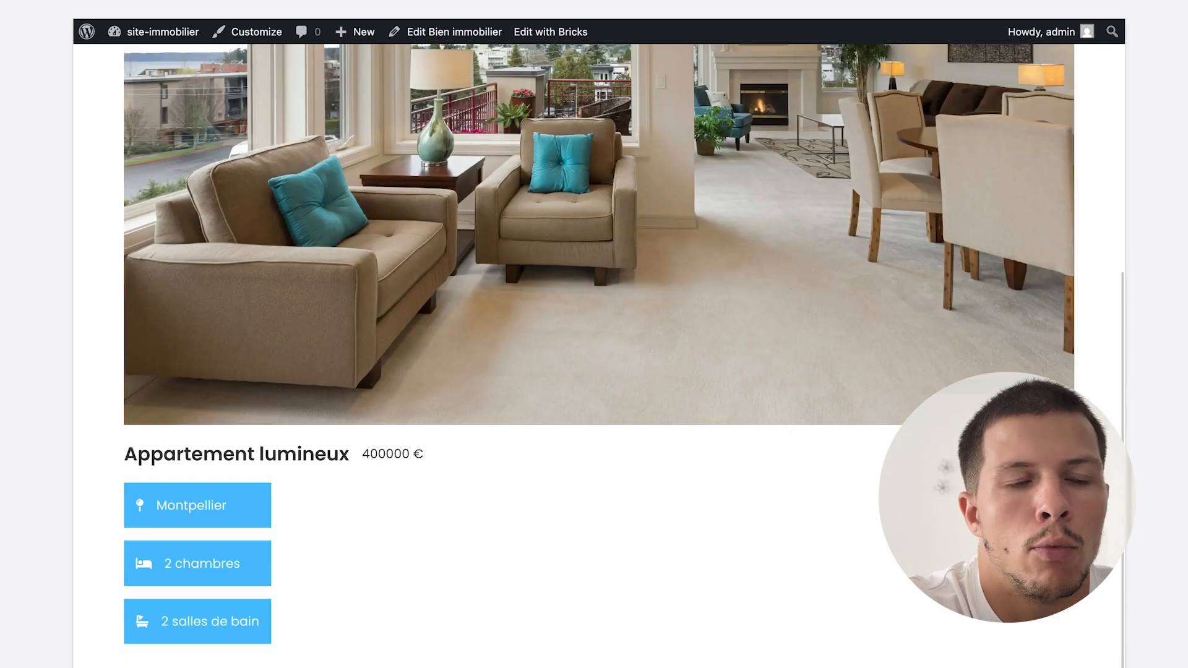
pyautogui.moveTo(2, 536)
pyautogui.click(93, 392)
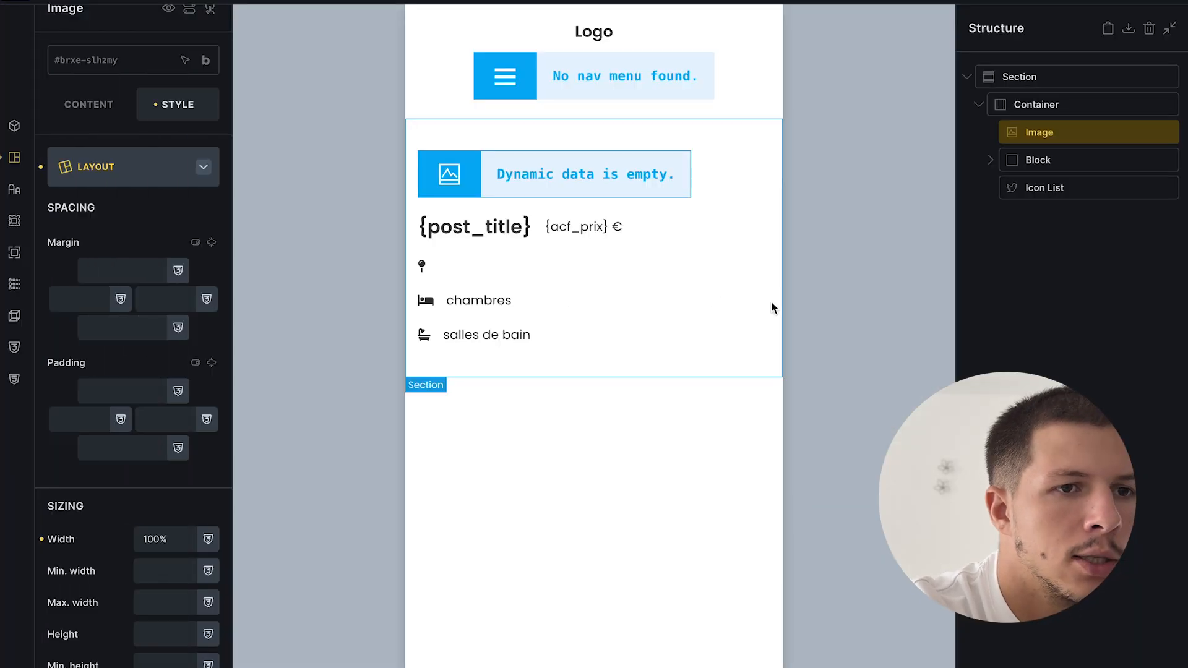
# - Set the title-and-price block's main axis to Space between, save, and open the live page
pyautogui.click(1053, 157)
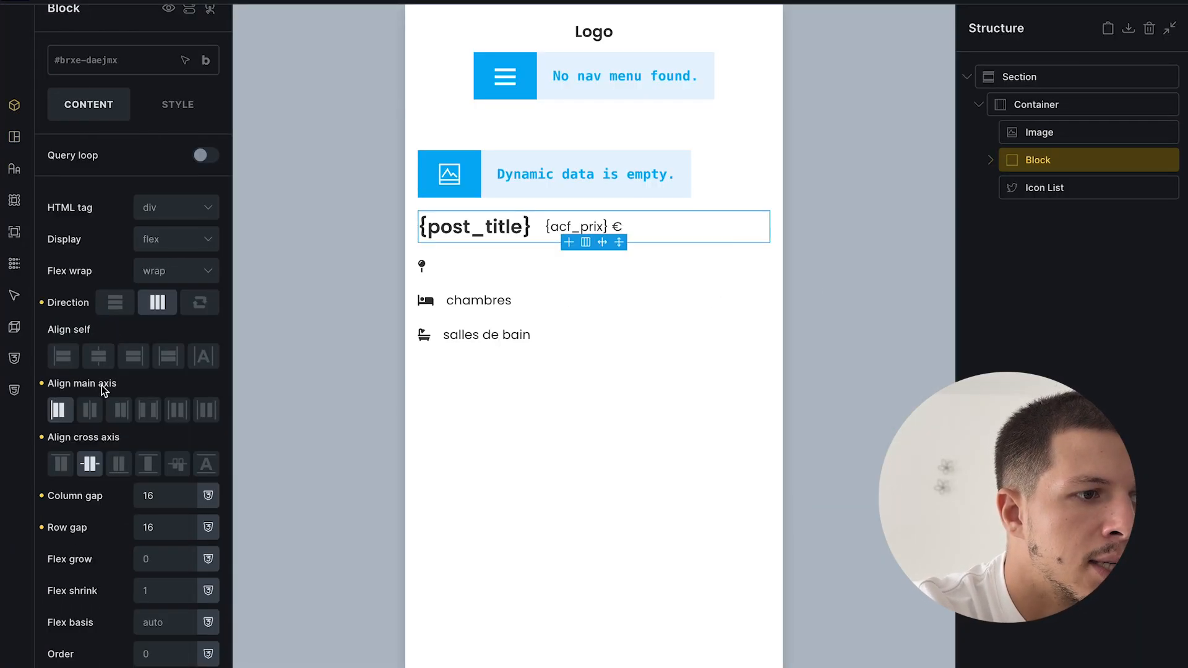
pyautogui.click(148, 410)
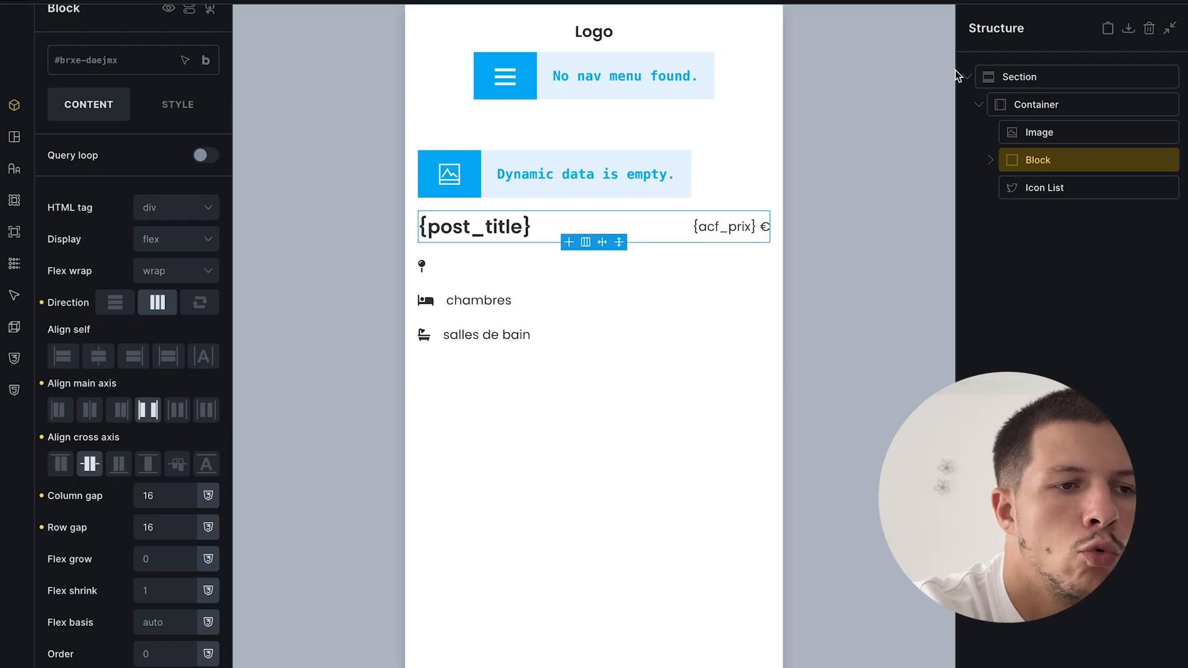
pyautogui.hotkey('ctrl', 's')
pyautogui.moveTo(3, 372)
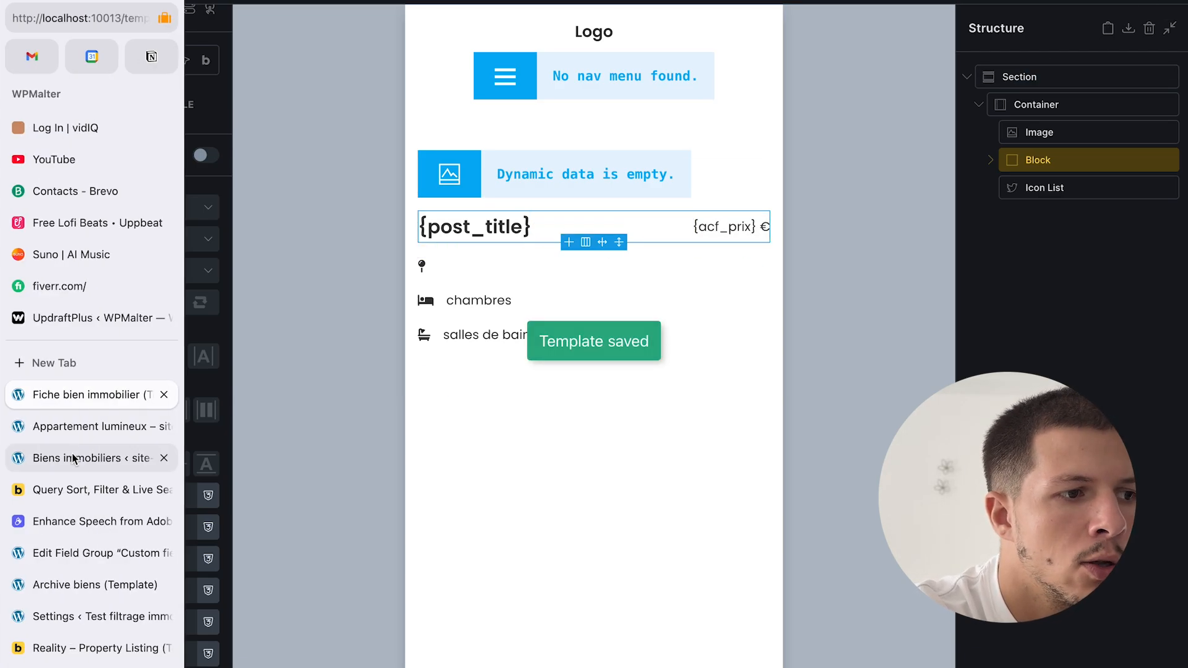
pyautogui.click(93, 425)
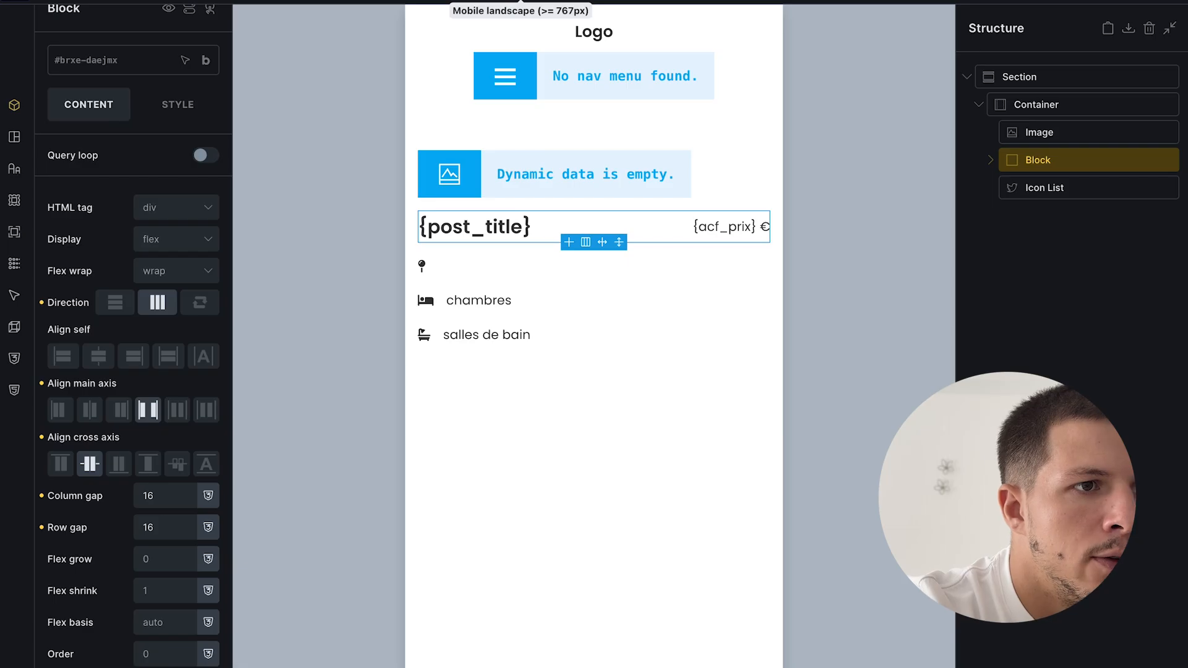
# - At tablet portrait width, switch the icon list's direction to horizontal so the three items share a row
pyautogui.click(521, 1)
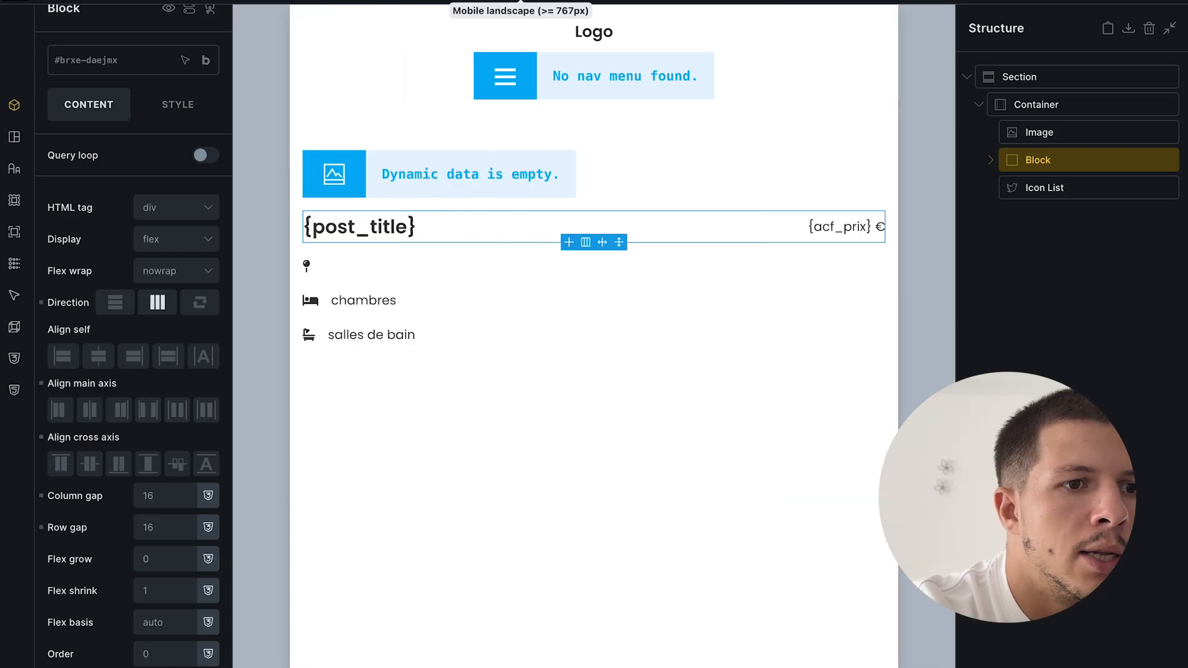
pyautogui.click(553, 1)
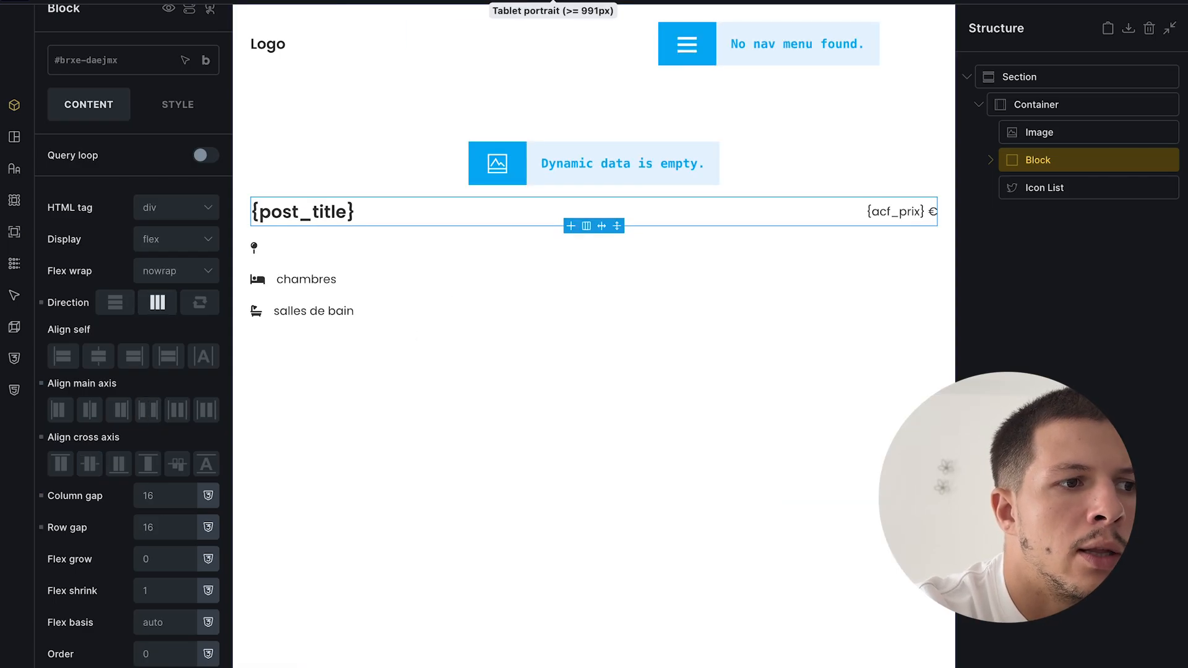
pyautogui.click(313, 290)
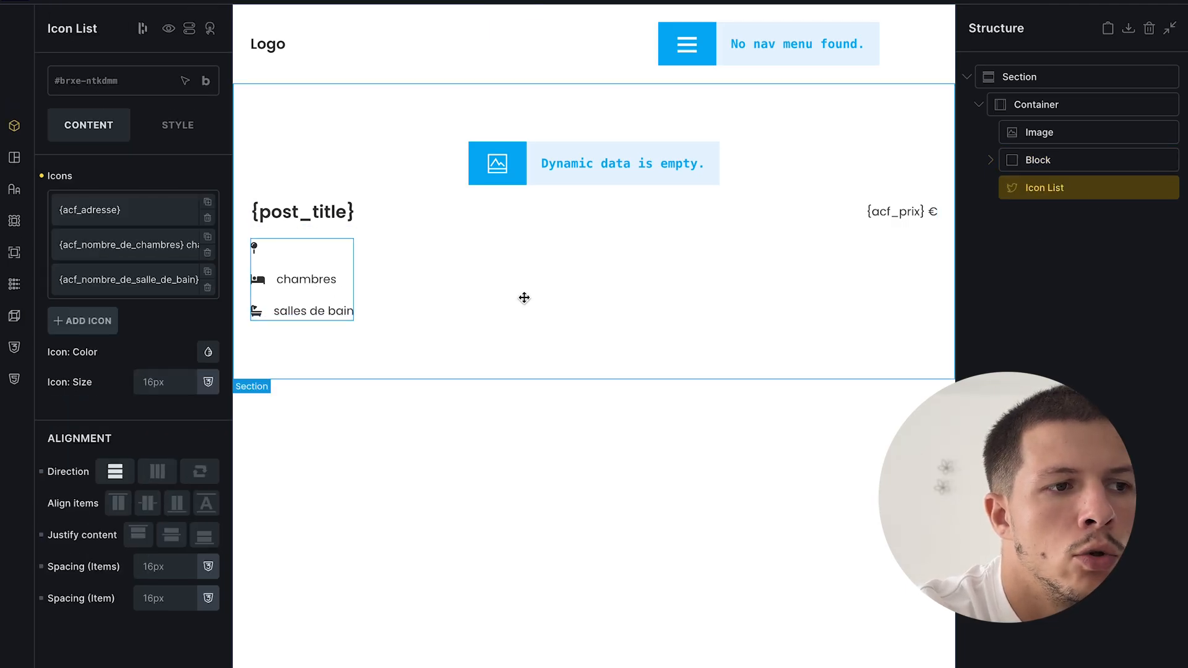
pyautogui.click(154, 474)
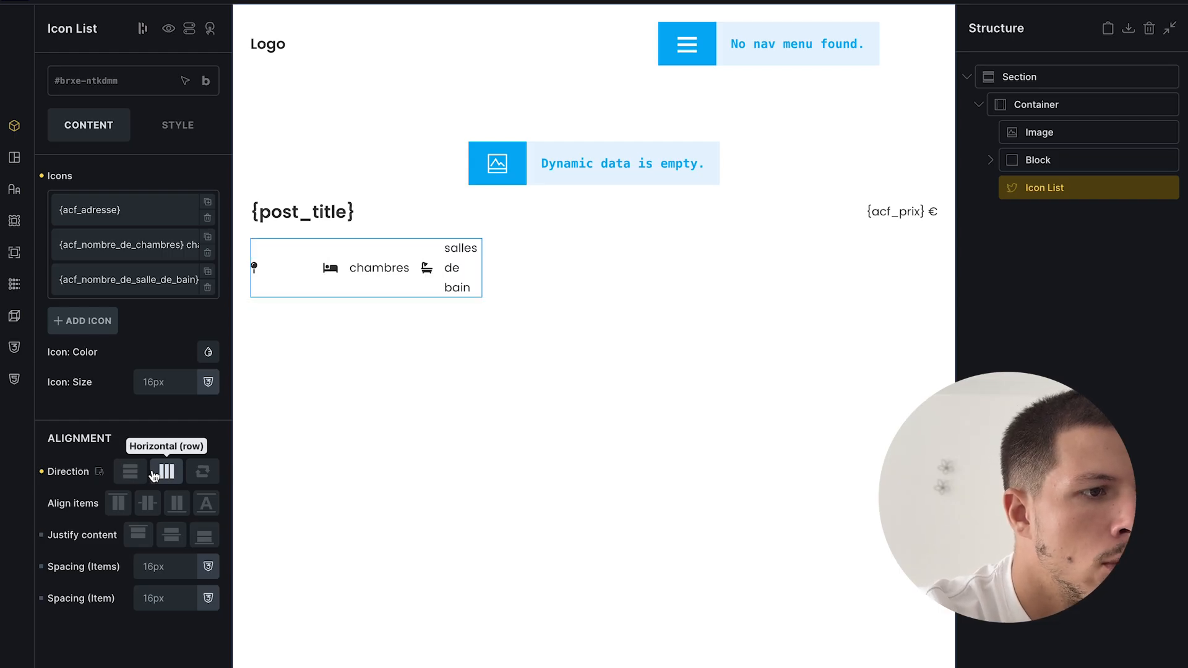
pyautogui.click(190, 128)
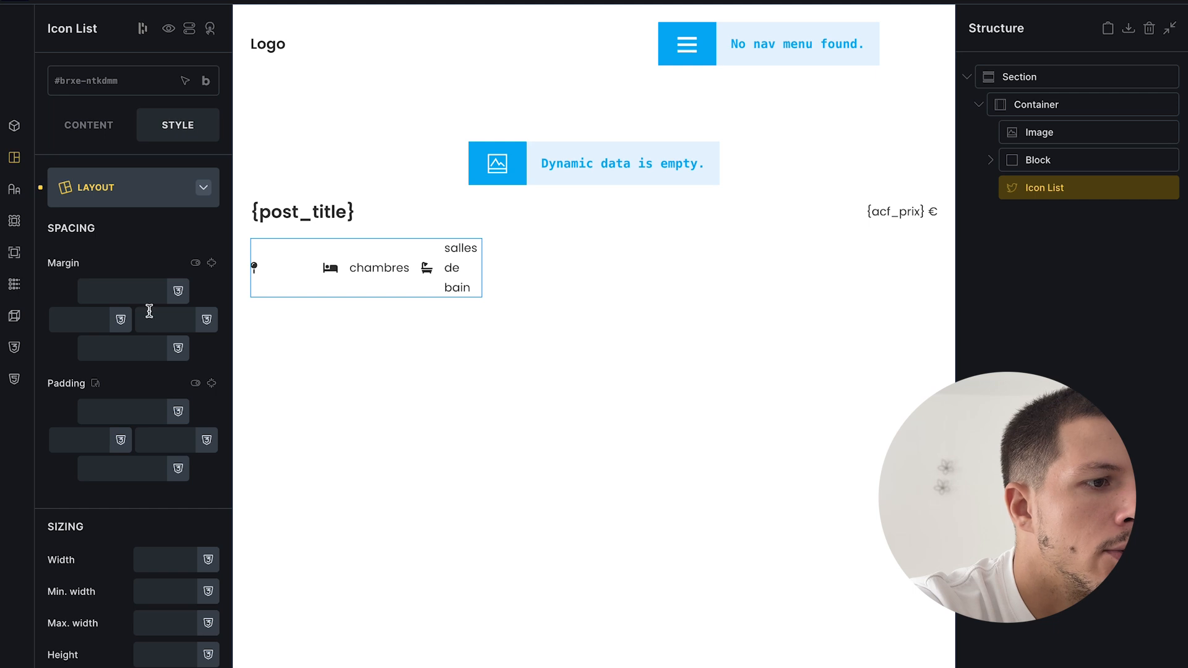
pyautogui.scroll(-10, 138, 368)
pyautogui.scroll(10, 159, 349)
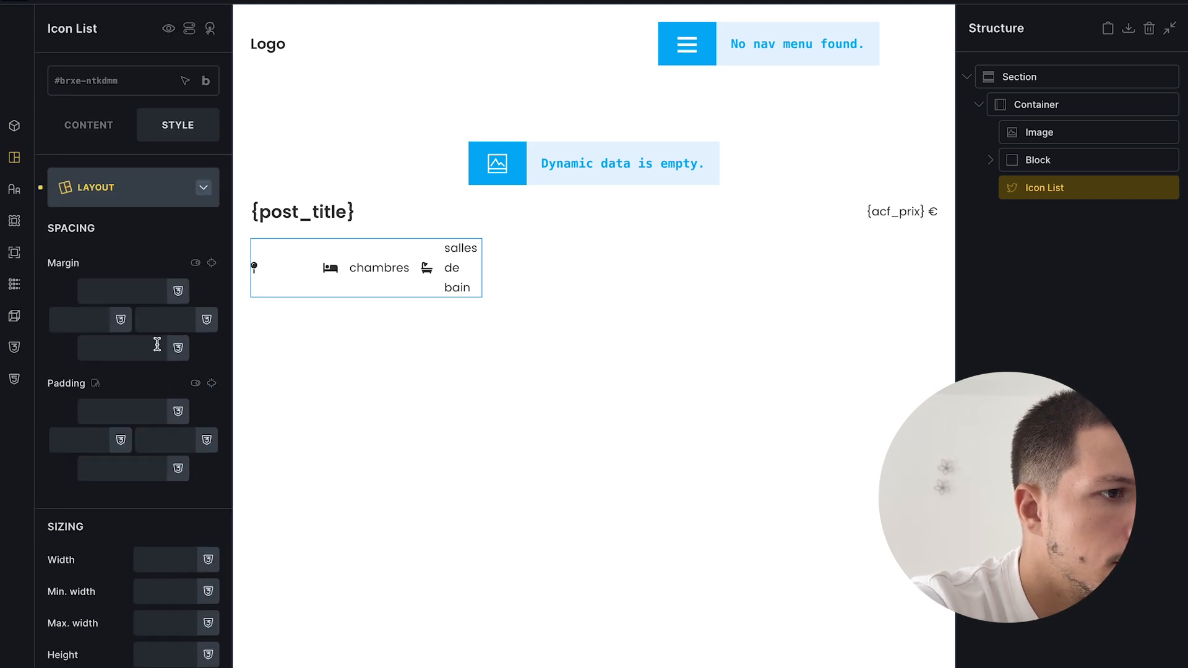
pyautogui.click(133, 196)
# - Add custom CSS '.brxe-social-icons { width:100%' to the icon list and save
pyautogui.click(133, 438)
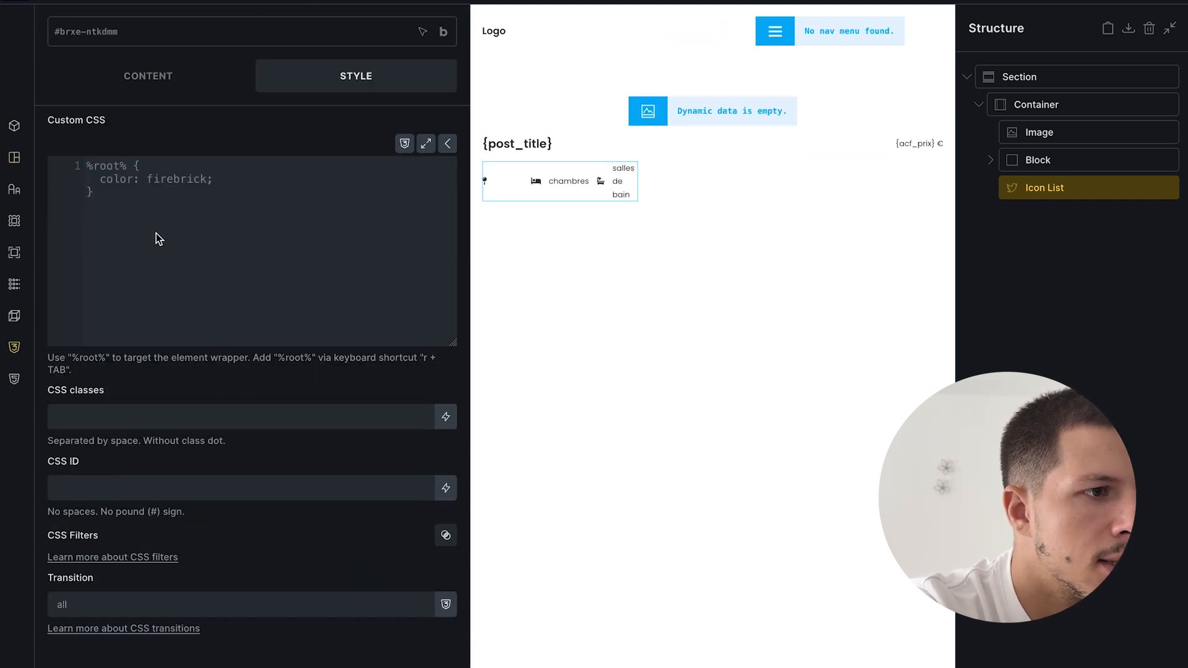
pyautogui.write('/')
pyautogui.press('BackSpace')
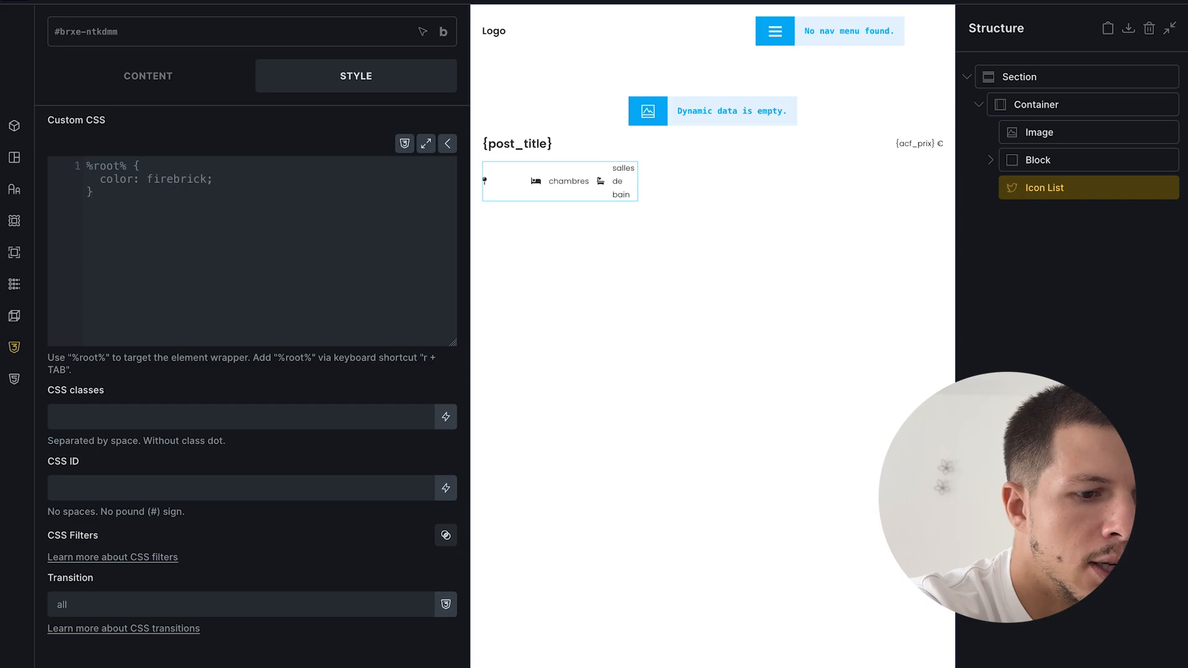
pyautogui.write('.brxe-social-icons {   ')
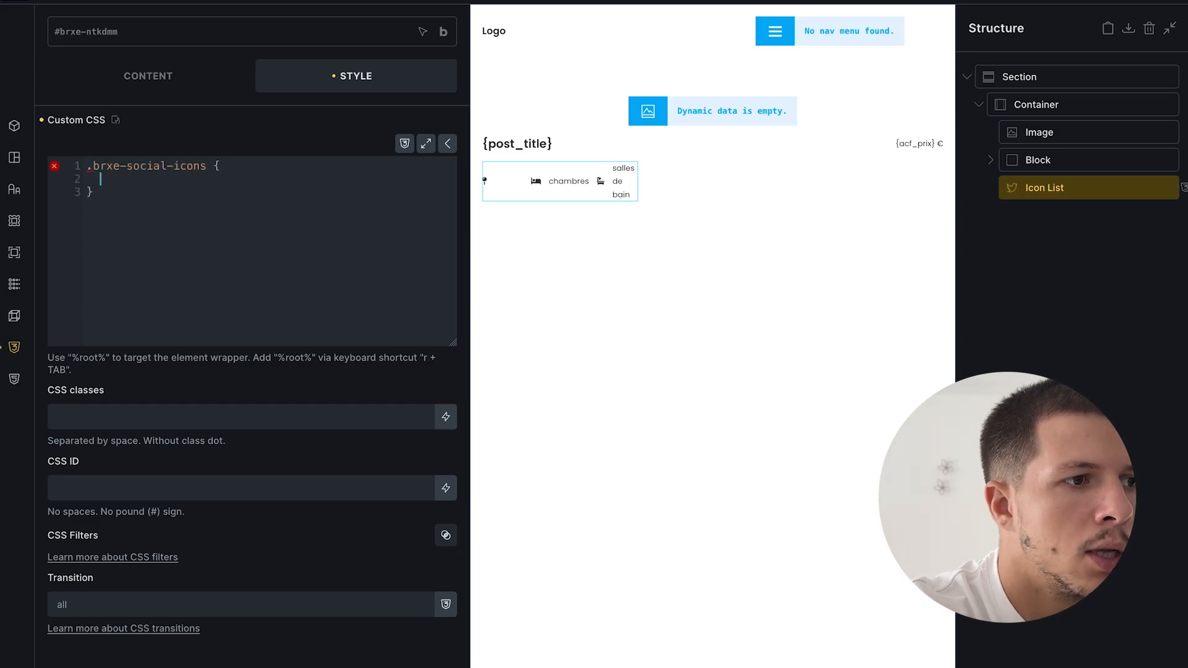
pyautogui.write('widthl')
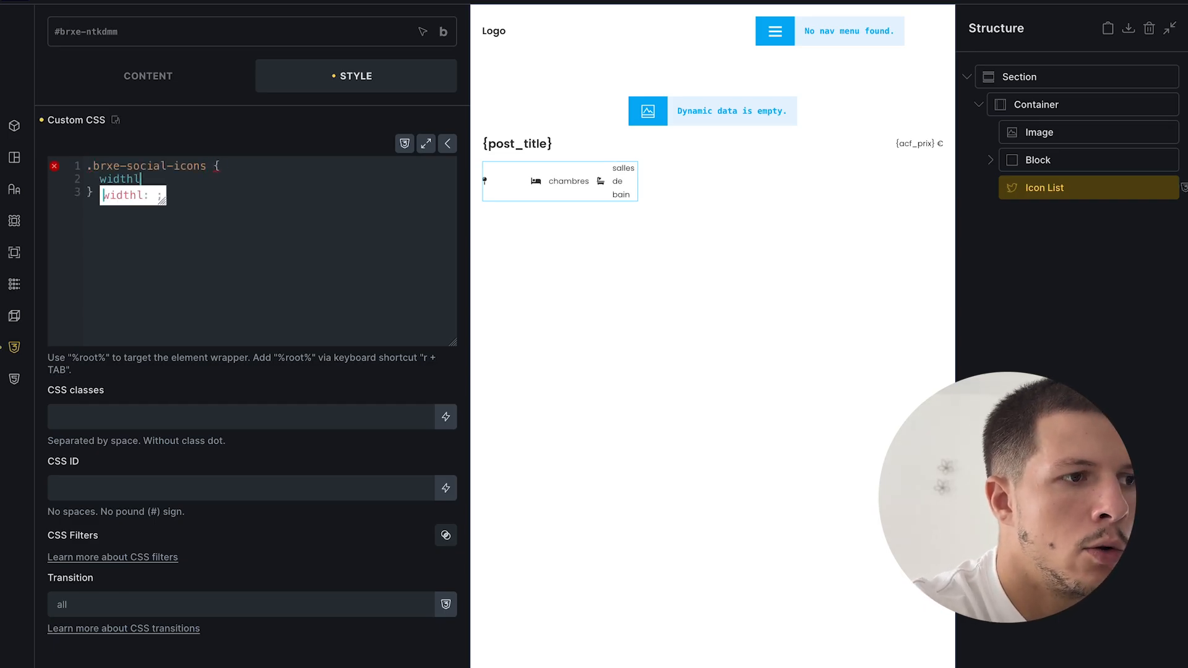
pyautogui.press('BackSpace')
pyautogui.write(':100%')
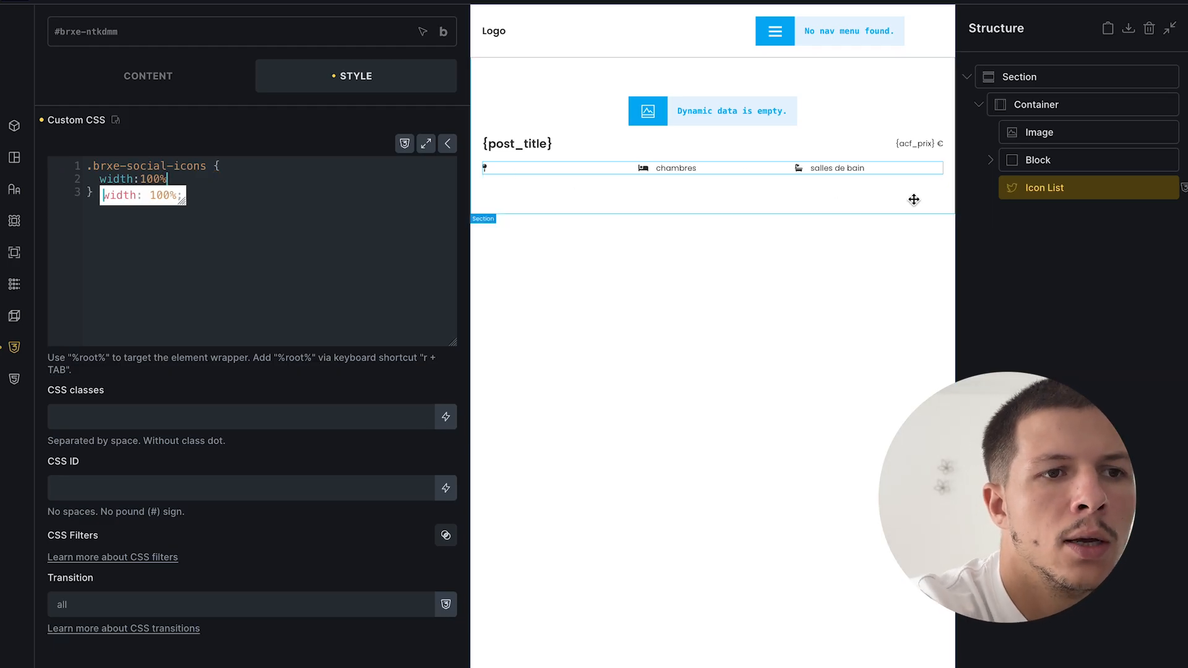
pyautogui.click(1156, 4)
# - Check the full-width icon list on the live page, then reselect it in the builder
pyautogui.moveTo(3, 403)
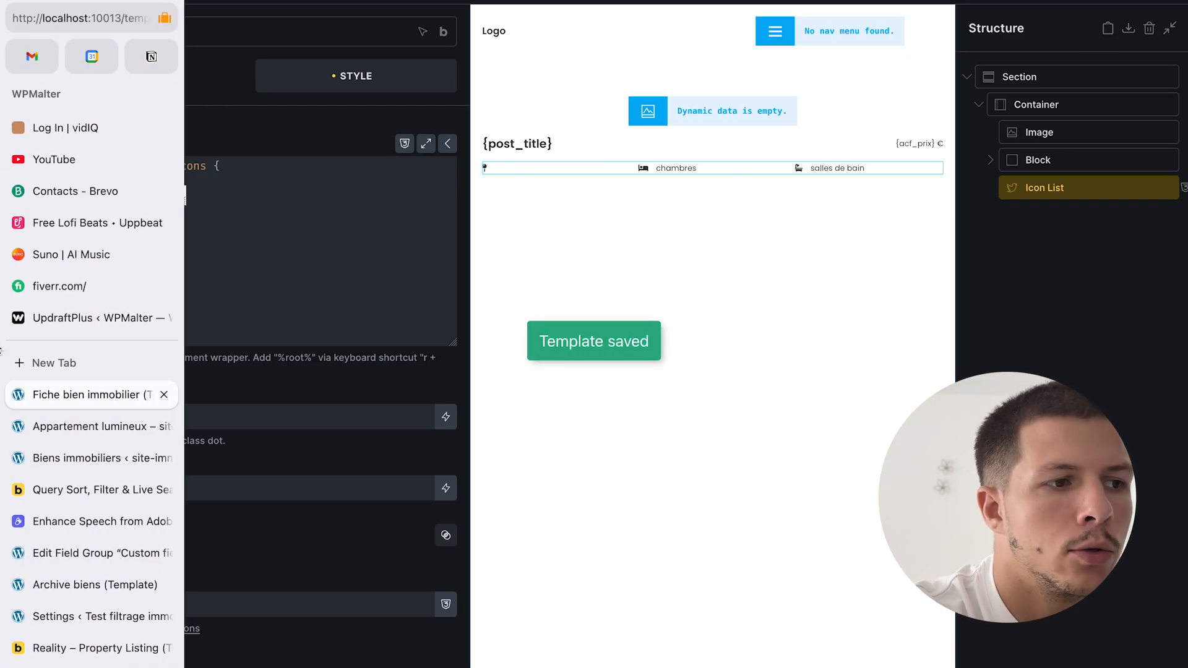
pyautogui.click(91, 426)
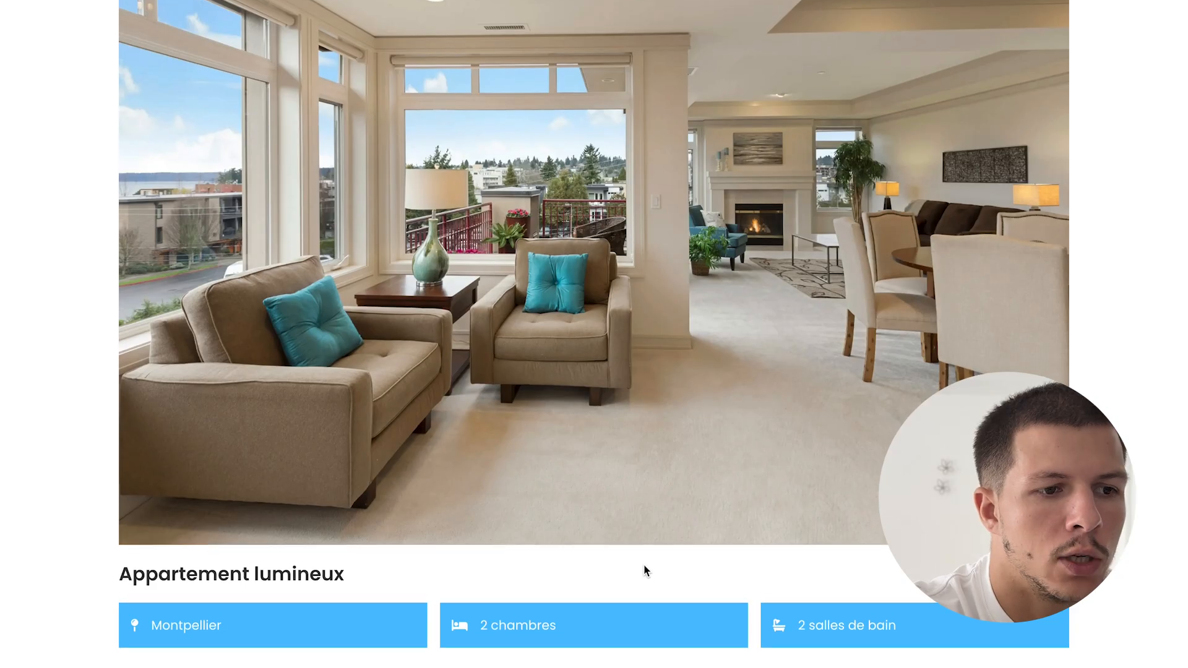
pyautogui.moveTo(3, 471)
pyautogui.click(77, 458)
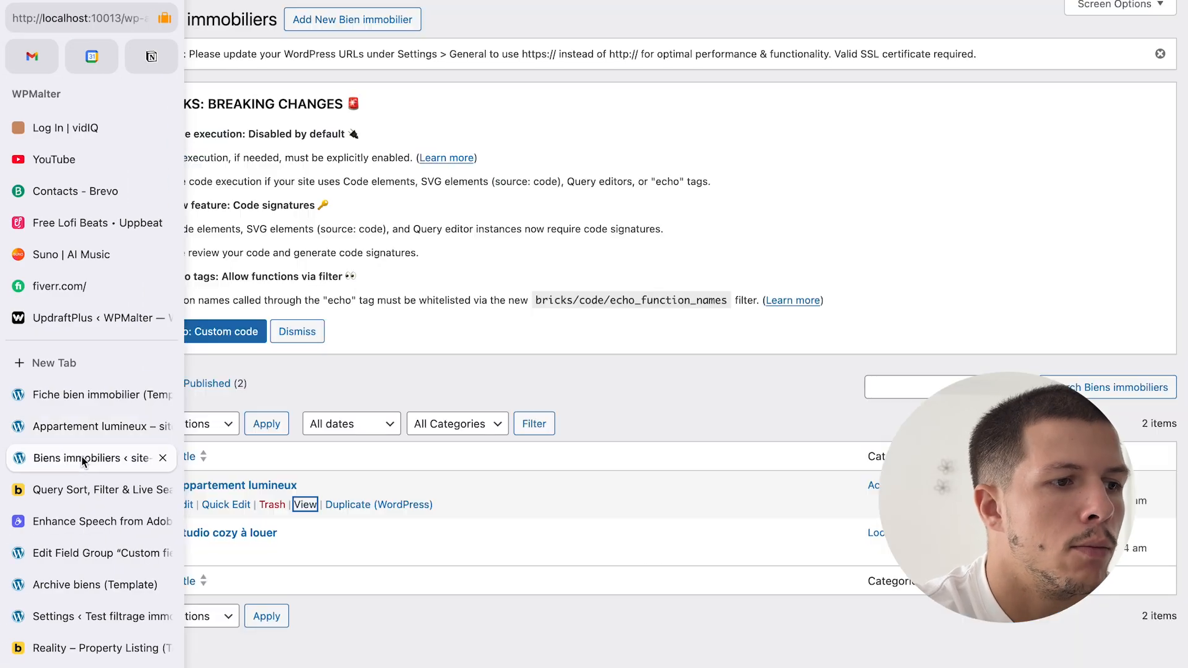
pyautogui.click(93, 395)
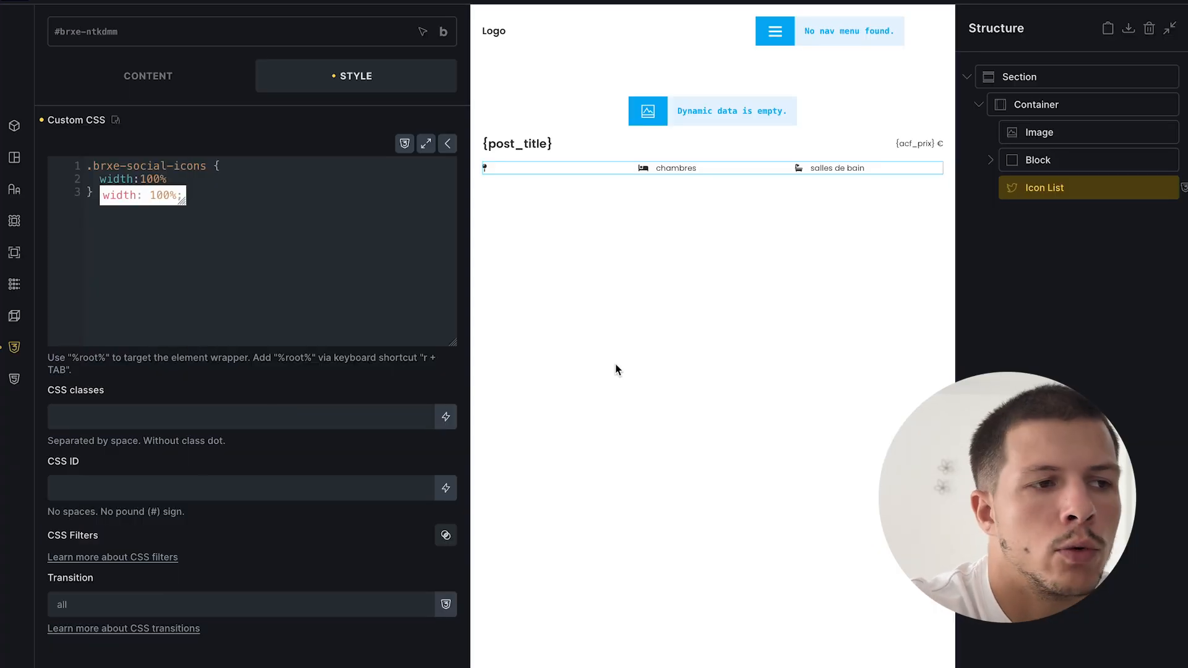
pyautogui.click(615, 369)
pyautogui.click(582, 249)
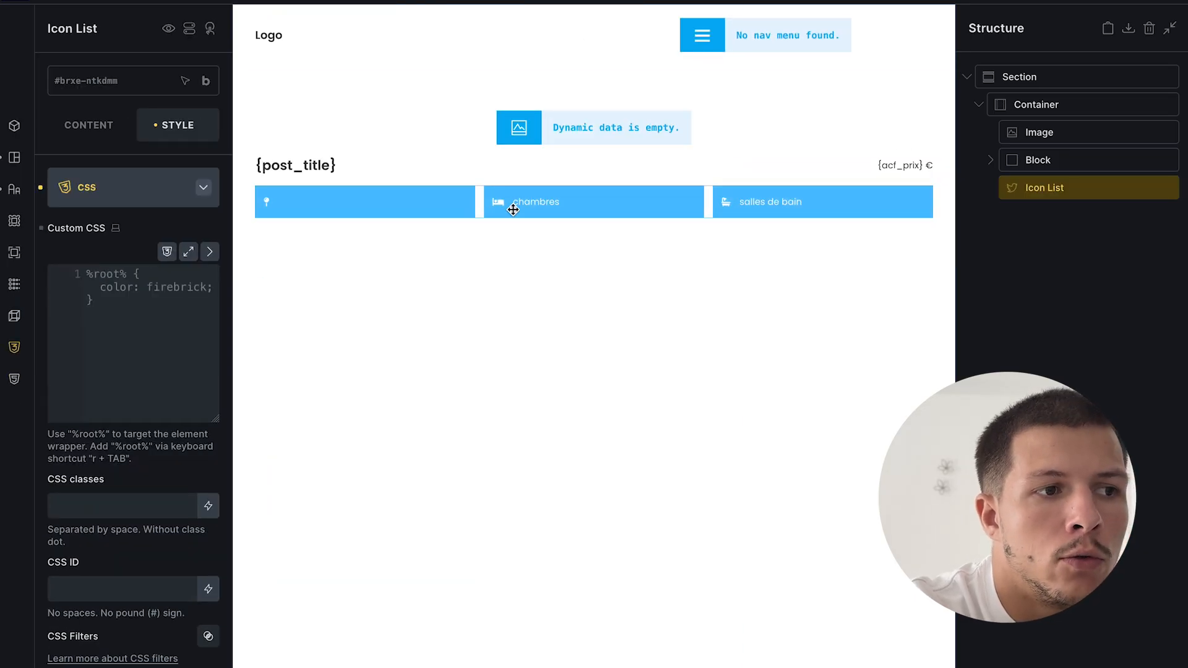
# - Clear the blue background from the icon list items
pyautogui.click(71, 187)
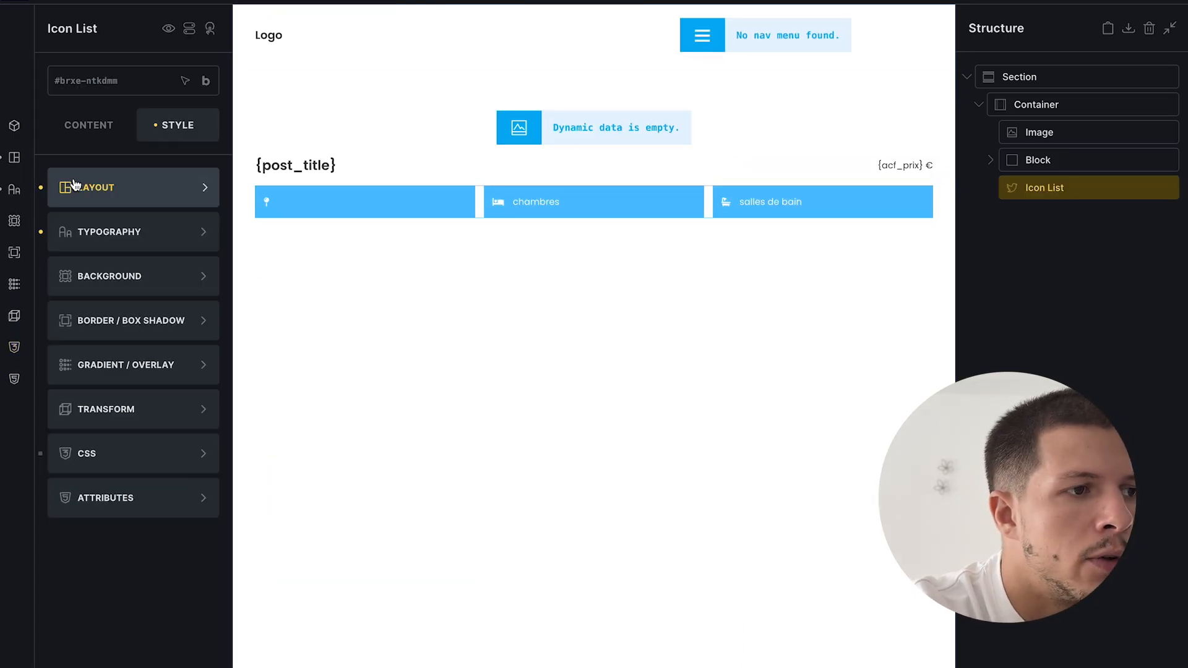
pyautogui.click(117, 140)
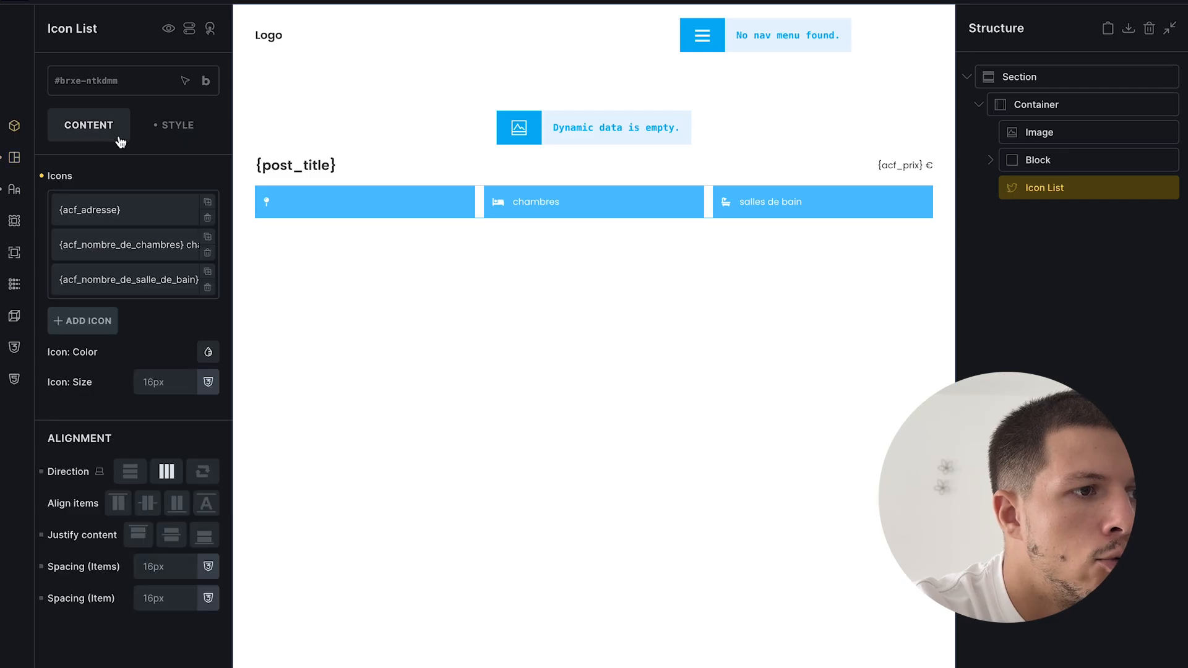
pyautogui.click(125, 208)
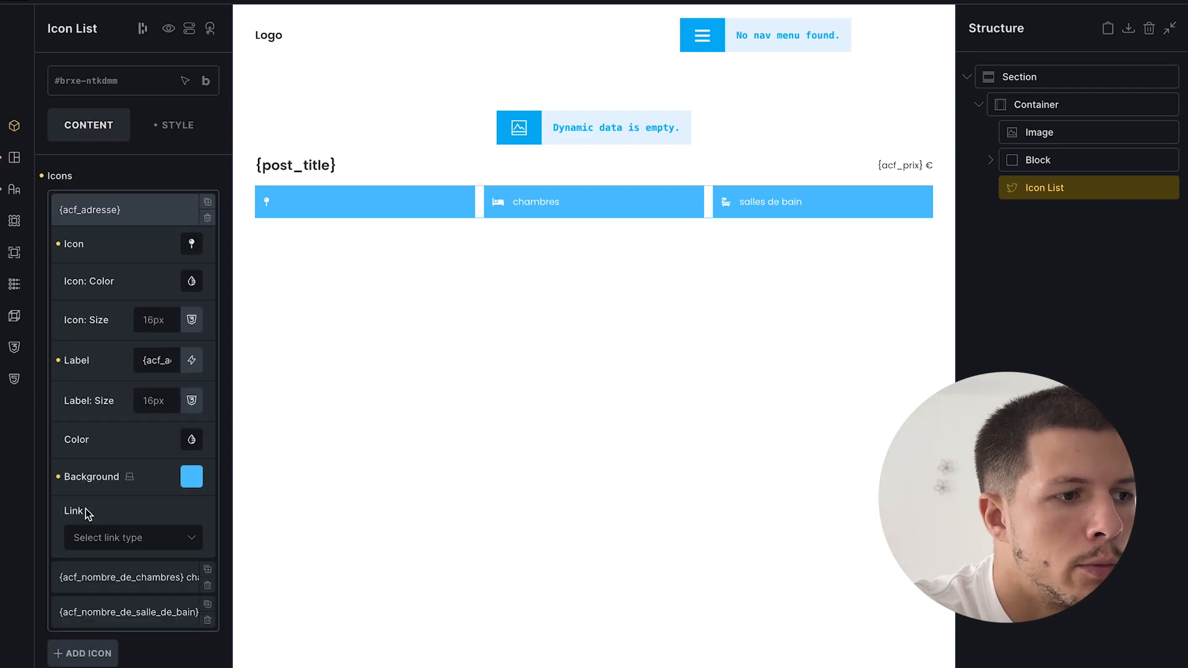
pyautogui.click(58, 479)
# - Check the icon list's typography, save, and view the Appartement lumineux page
pyautogui.click(178, 133)
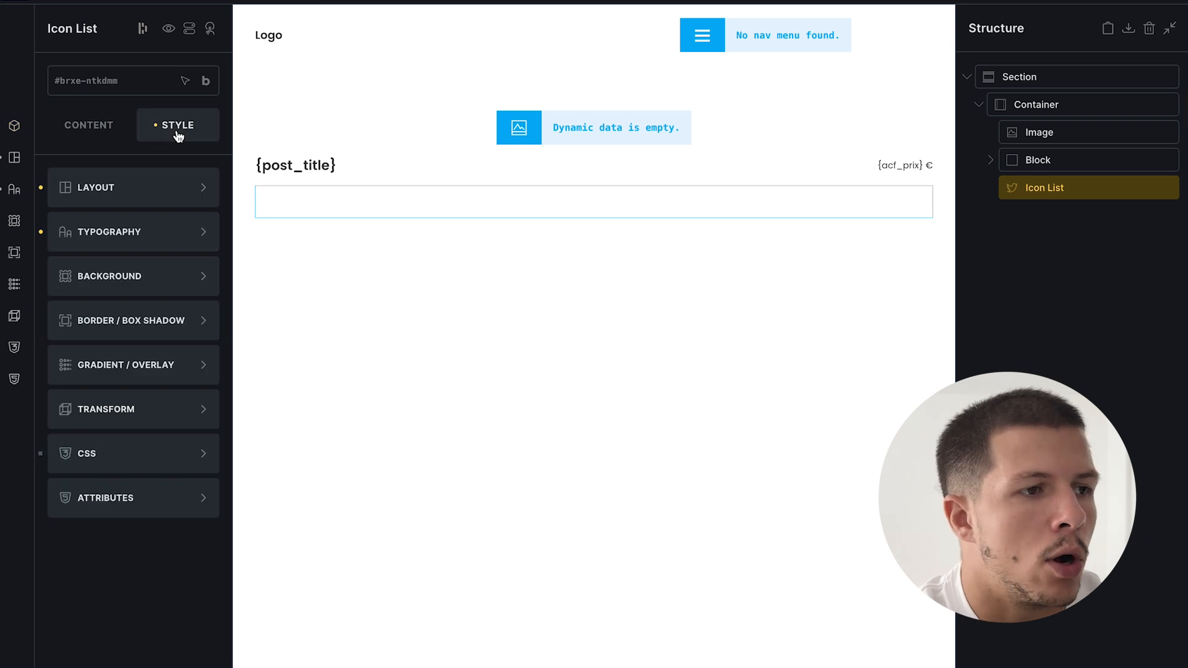
pyautogui.click(132, 235)
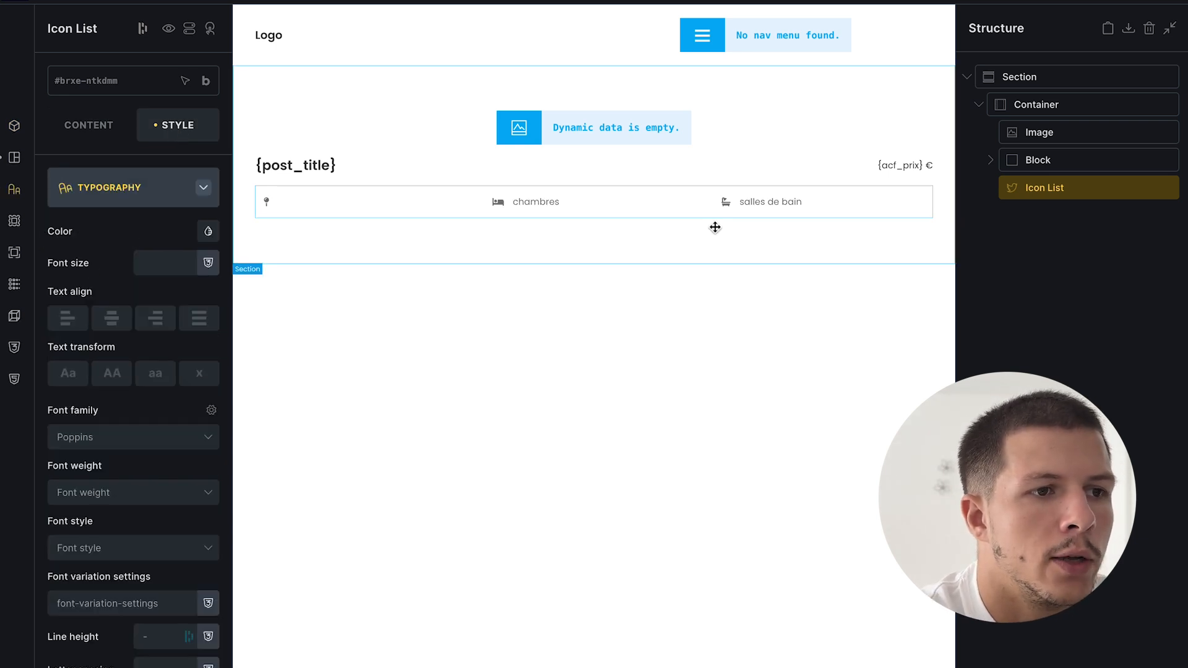
pyautogui.click(1173, 5)
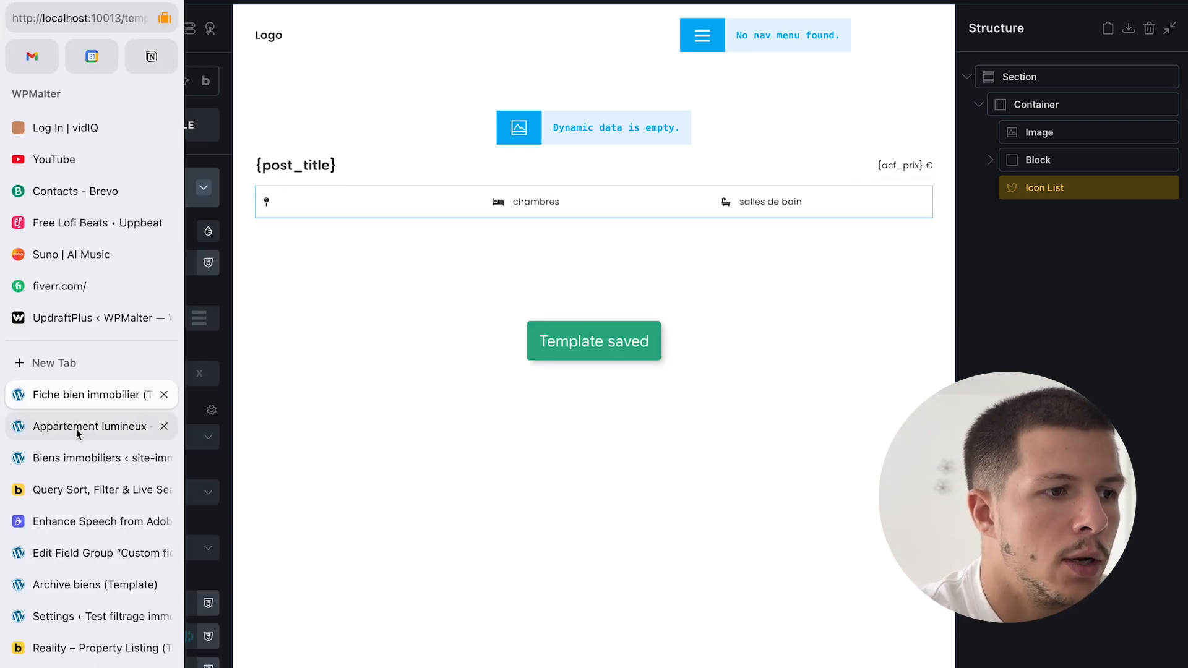
pyautogui.click(78, 433)
pyautogui.scroll(-1, 623, 397)
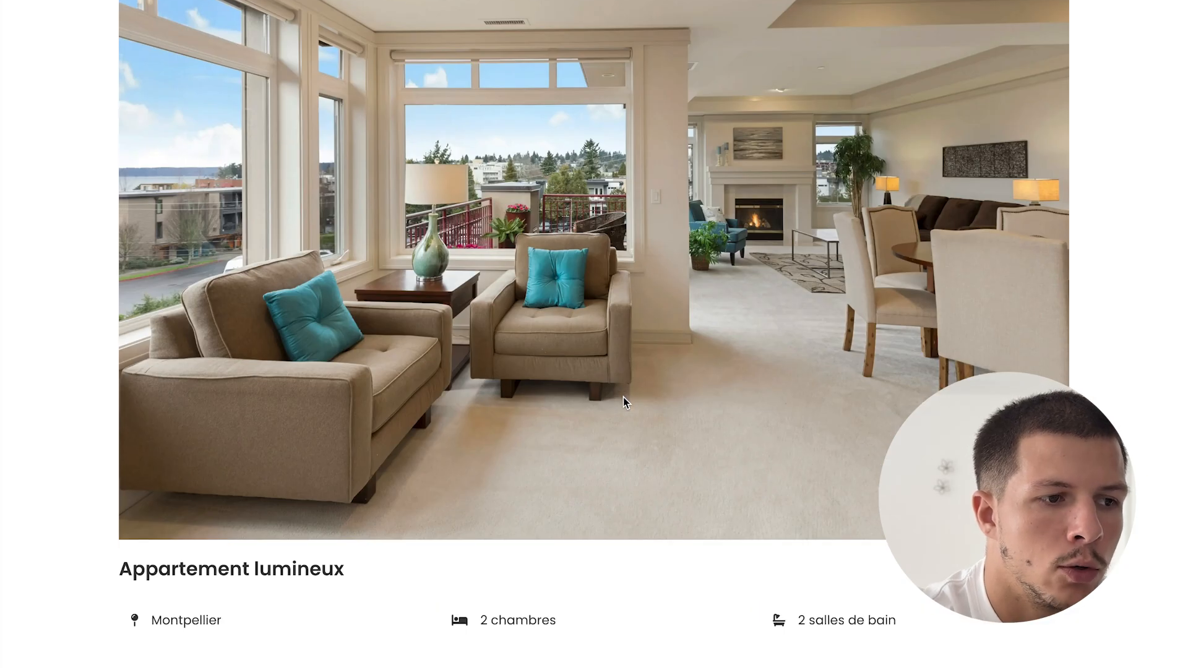
# - Scroll the Appartement lumineux page, selecting its title and the word Montpellier
pyautogui.scroll(-3, 623, 397)
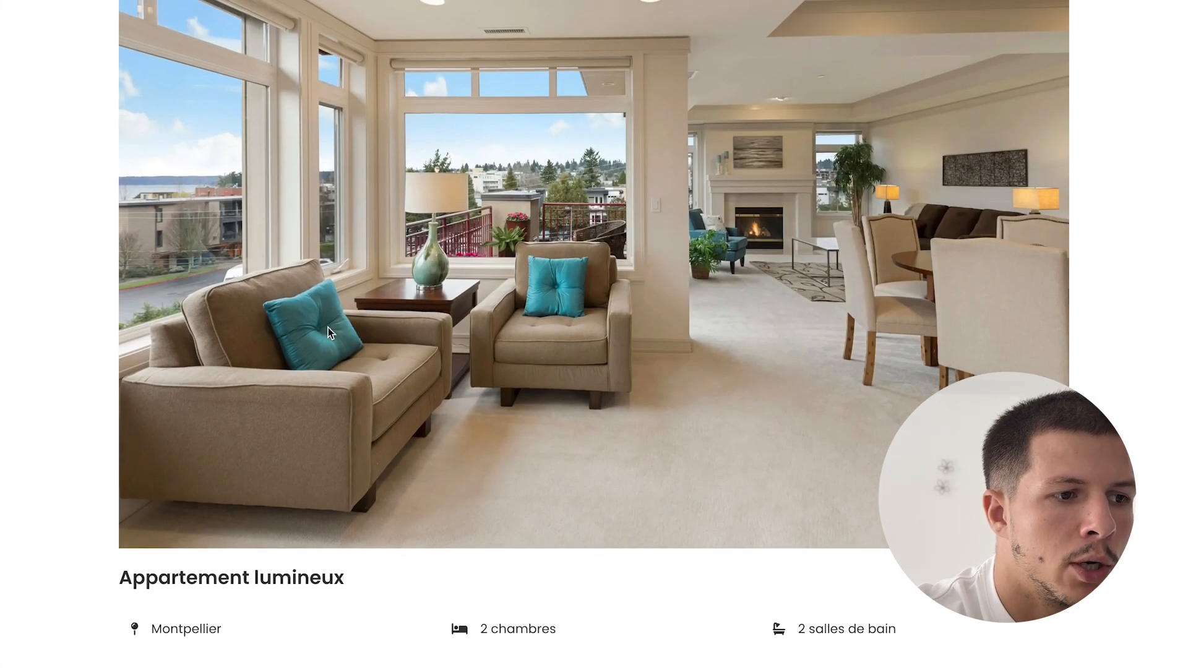
pyautogui.tripleClick(250, 578)
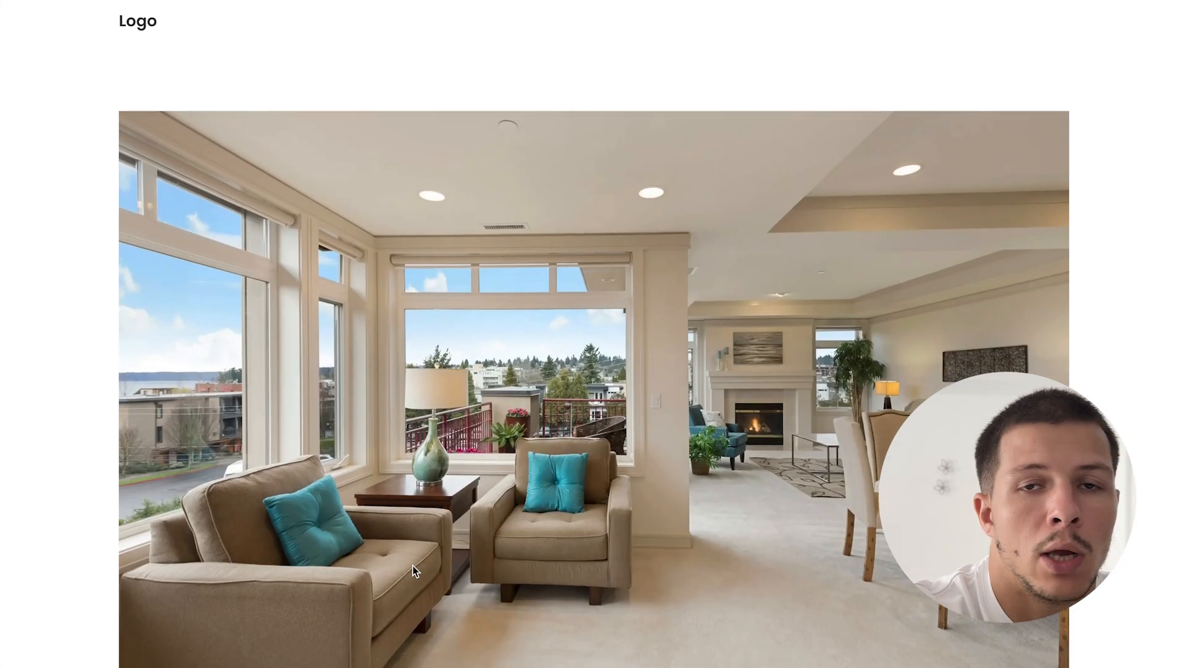
pyautogui.scroll(-3, 413, 566)
pyautogui.tripleClick(215, 573)
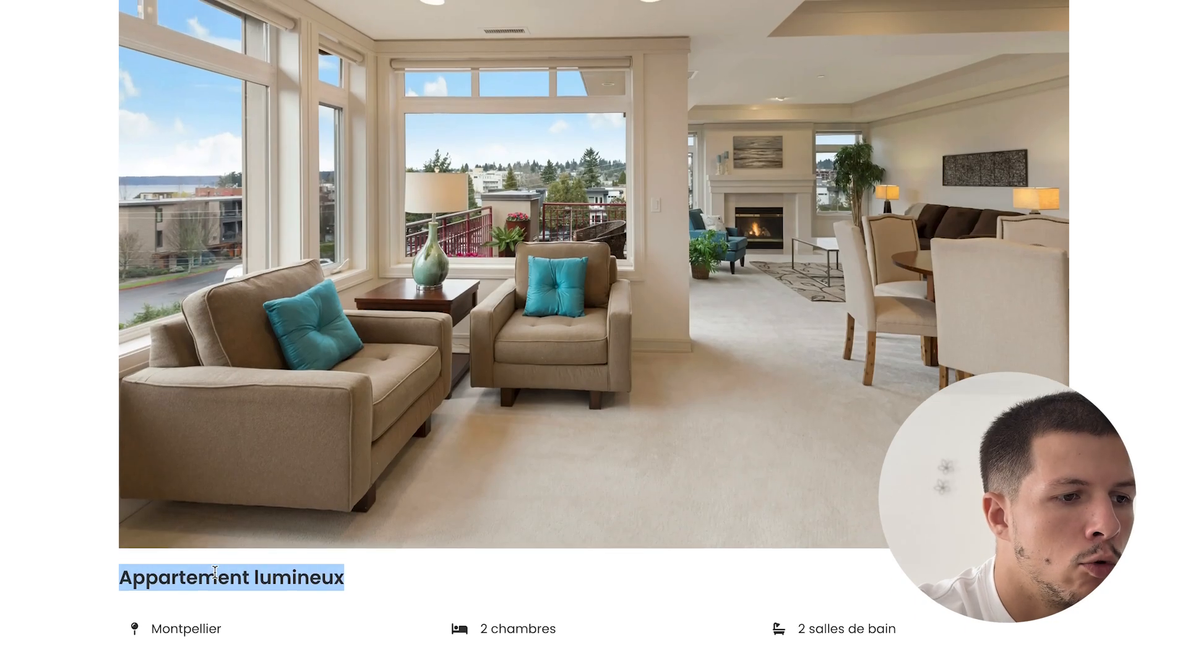
pyautogui.doubleClick(179, 626)
pyautogui.click(218, 652)
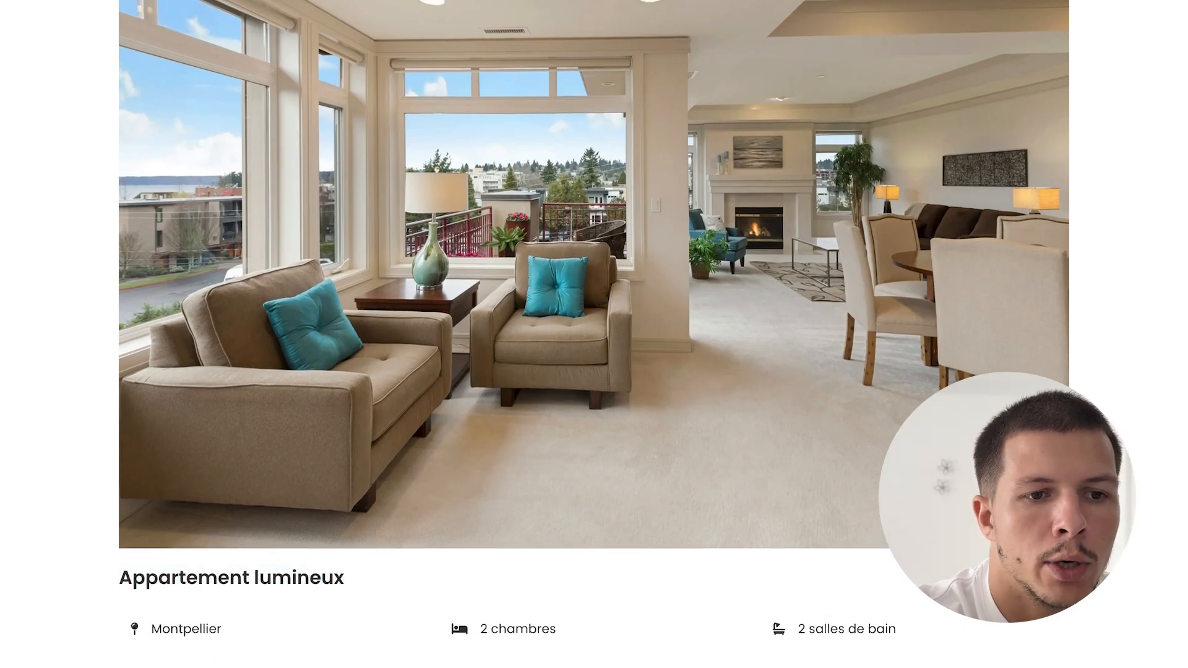
pyautogui.scroll(4, 812, 575)
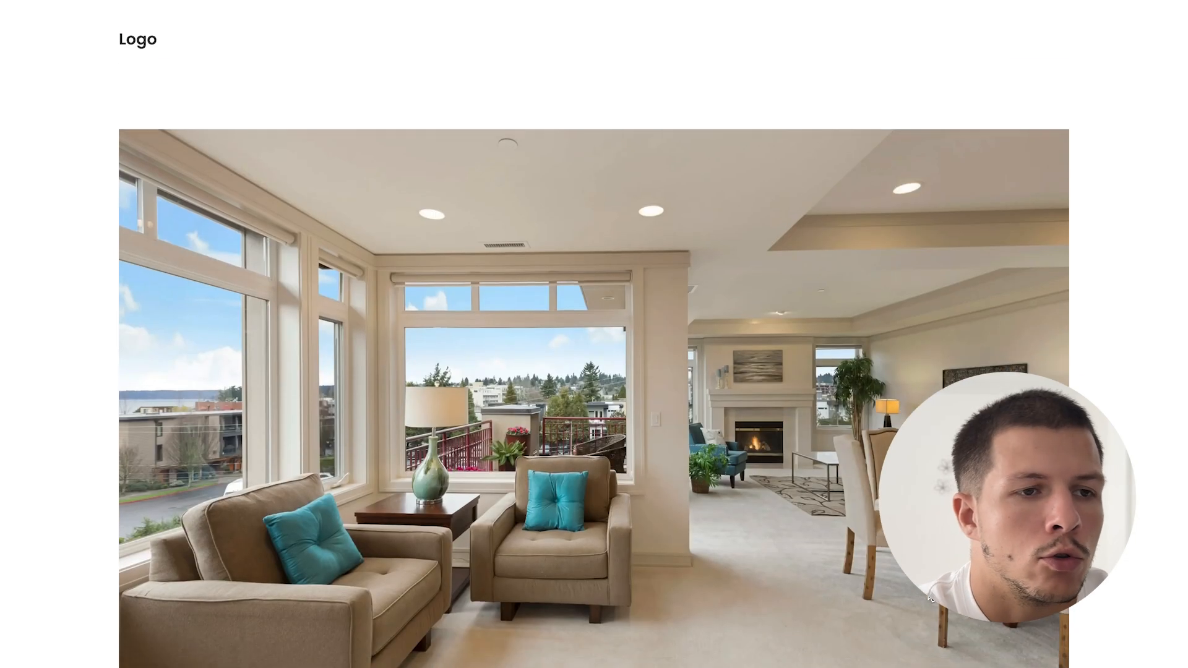
pyautogui.scroll(-5, 812, 576)
# - Move between the property admin list, live page and builder tabs, ending on the template
pyautogui.moveTo(3, 471)
pyautogui.click(91, 480)
pyautogui.click(93, 459)
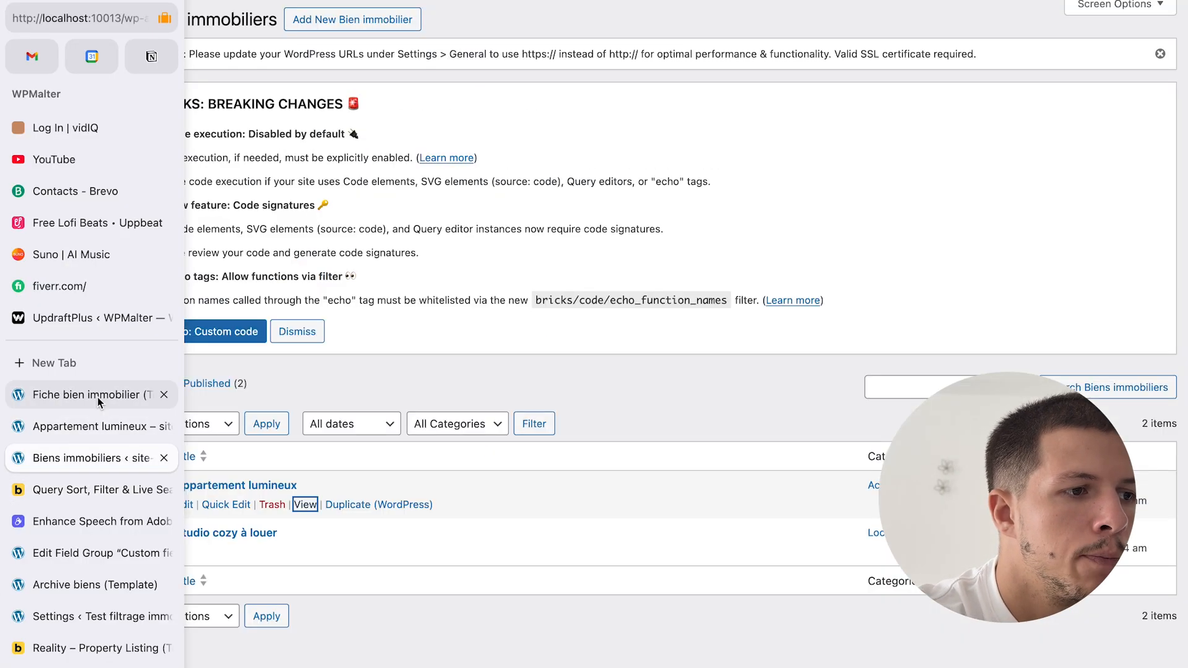
pyautogui.click(98, 396)
pyautogui.click(77, 446)
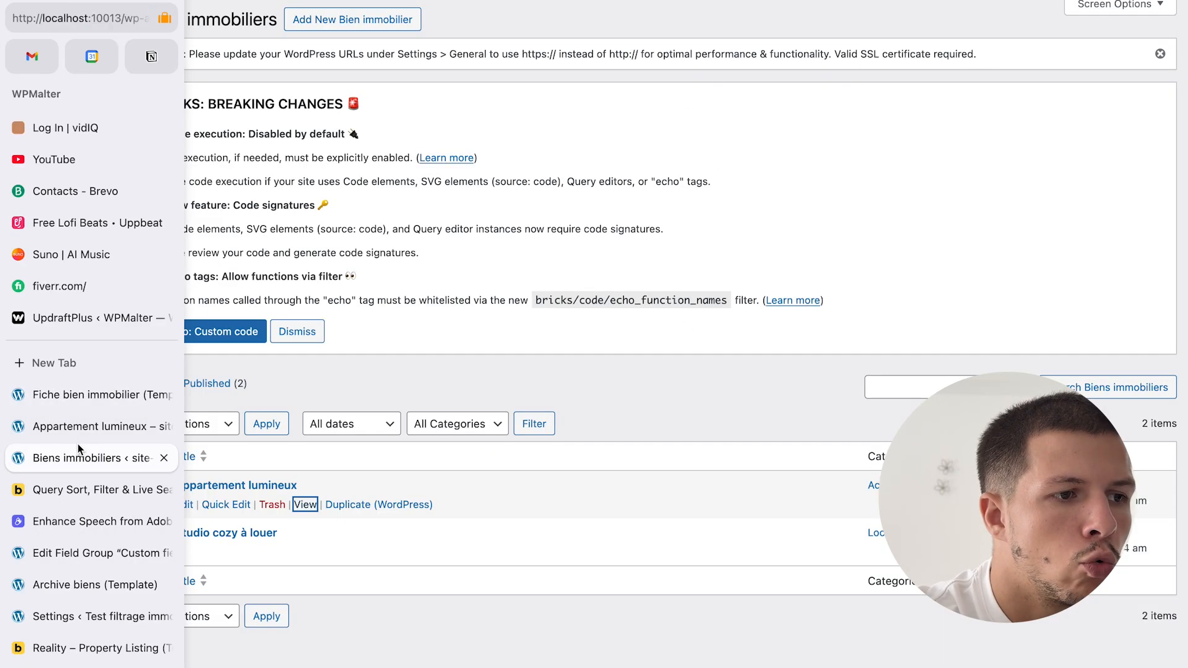
pyautogui.click(93, 417)
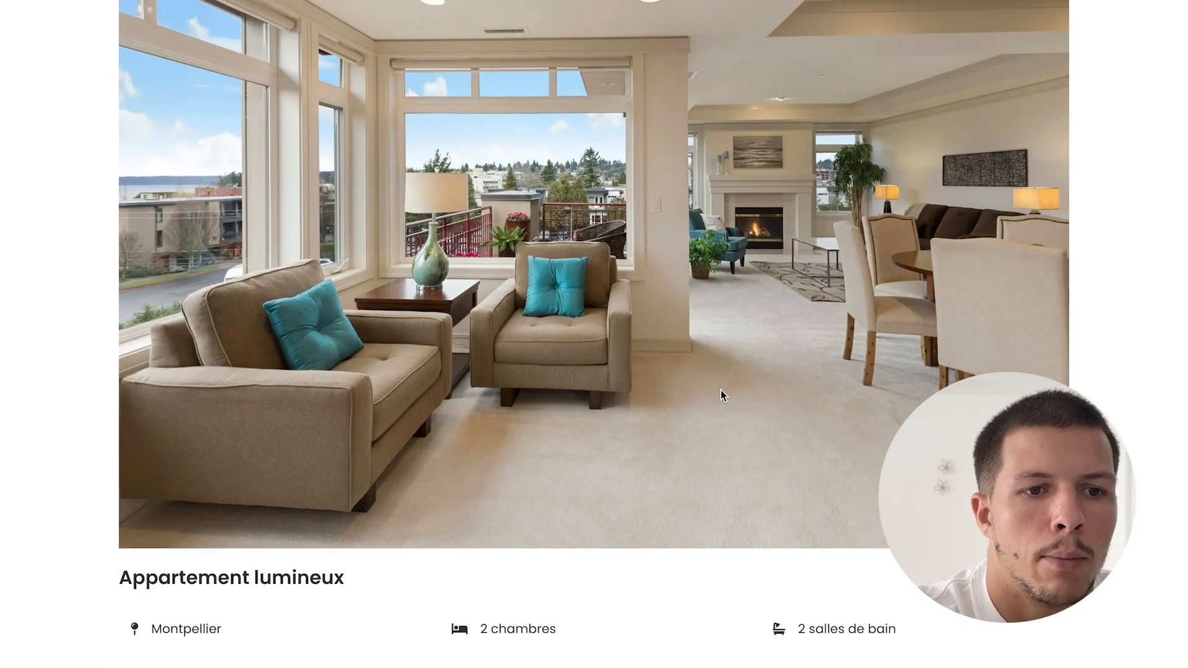
pyautogui.scroll(-1, 722, 390)
pyautogui.scroll(5, 721, 390)
pyautogui.scroll(2, 684, 401)
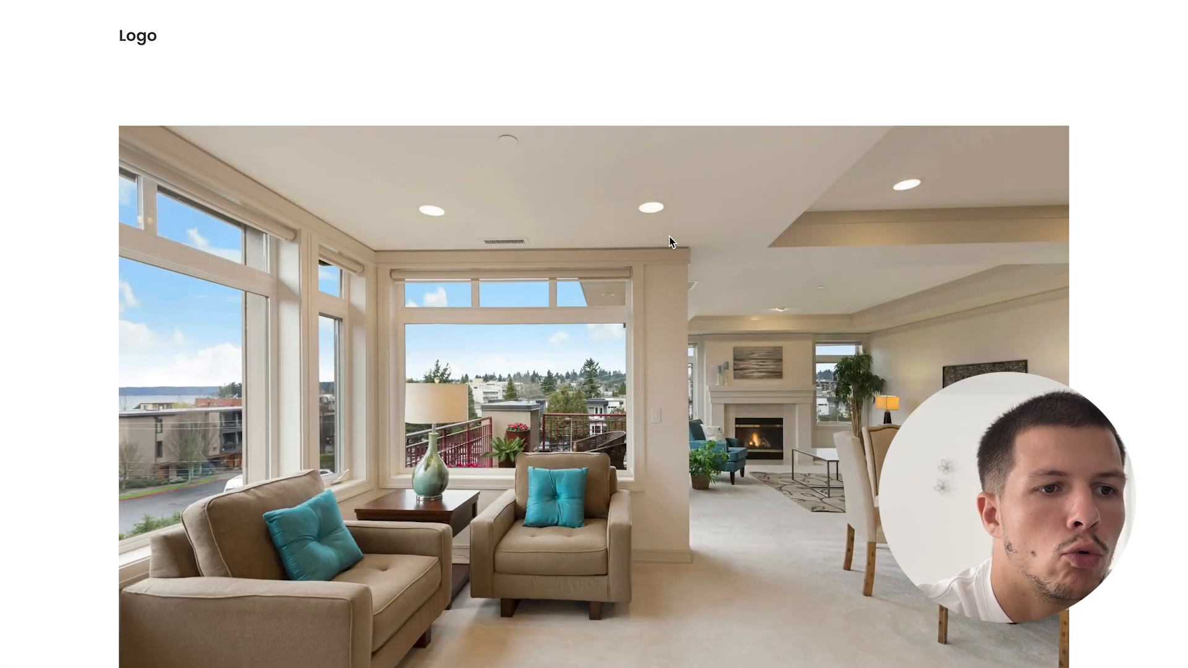
pyautogui.moveTo(5, 403)
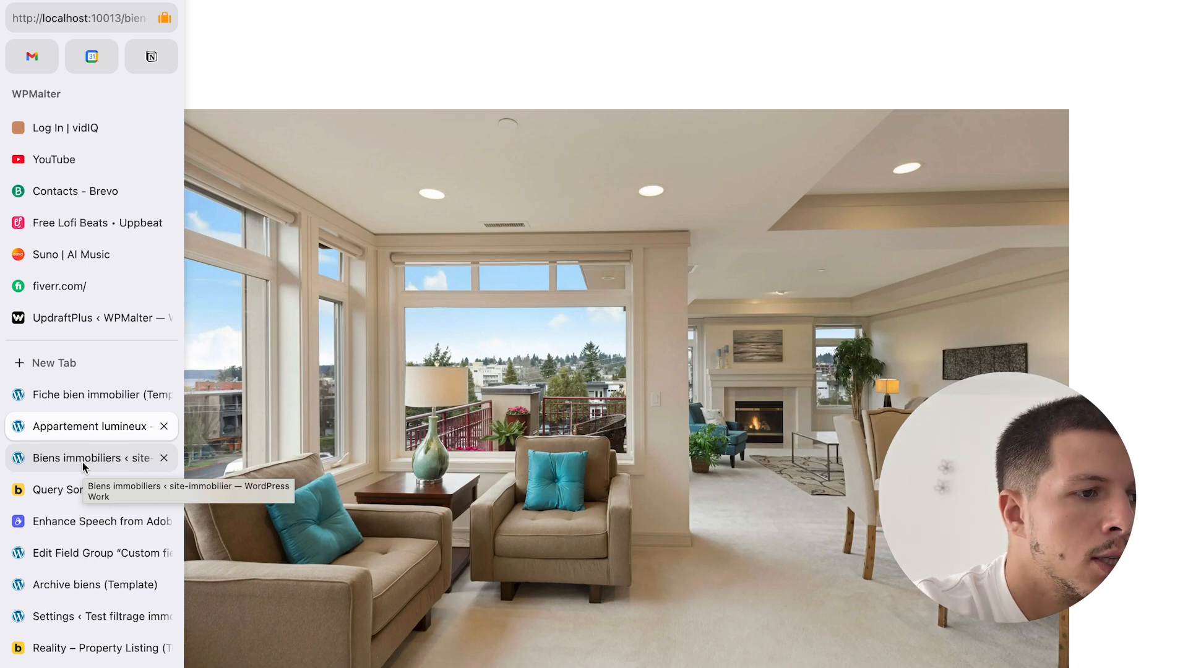
pyautogui.click(84, 394)
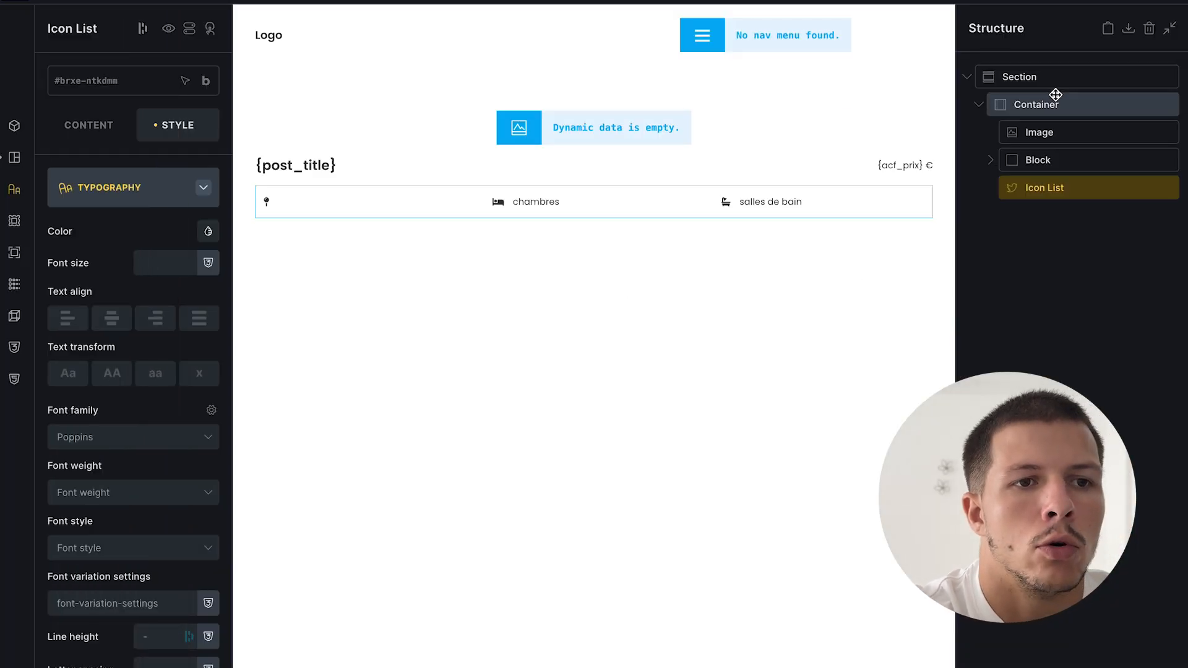
# - Select the template's container and preview it at mobile portrait width
pyautogui.click(1055, 101)
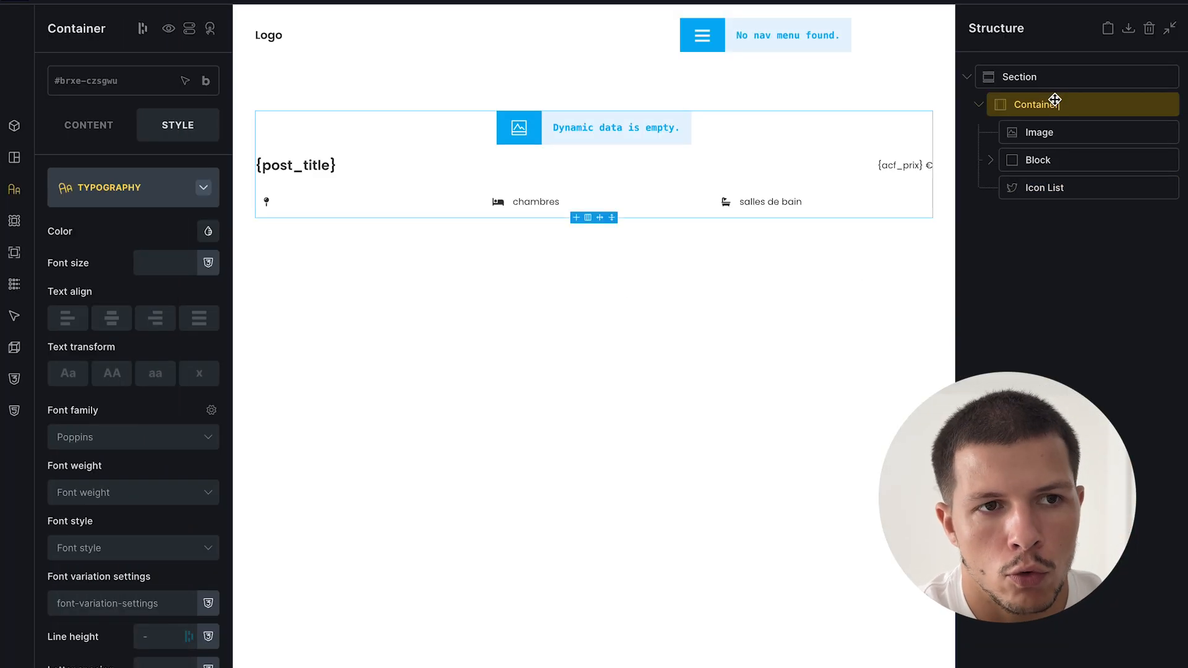
pyautogui.click(1109, 255)
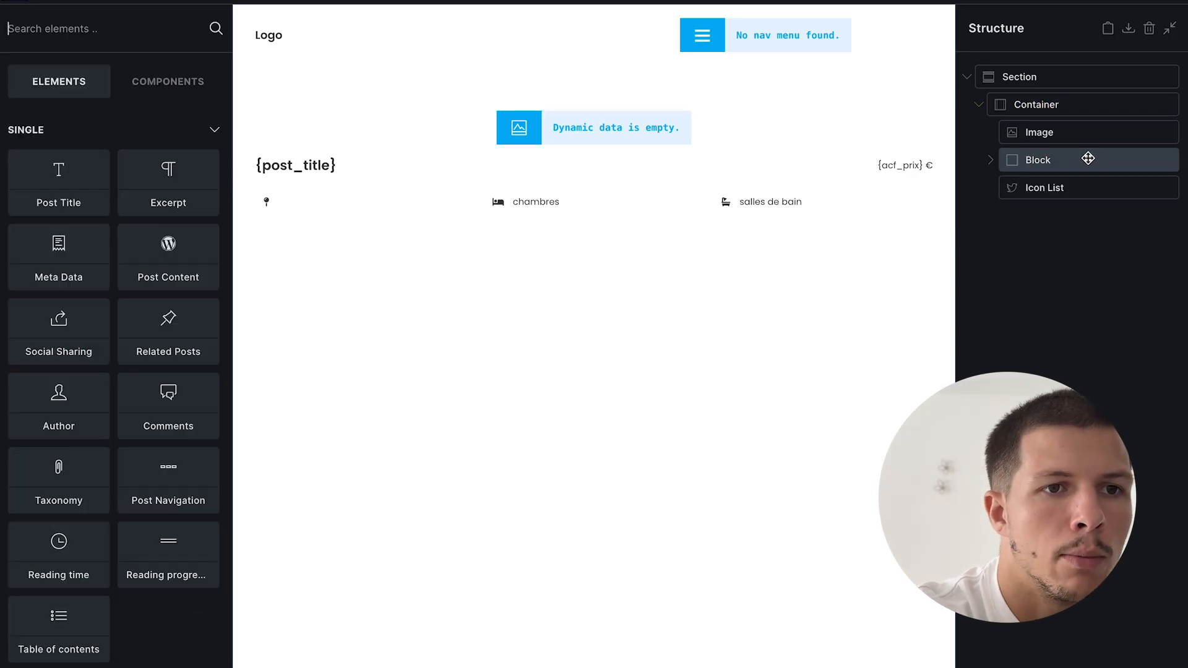
pyautogui.click(1068, 111)
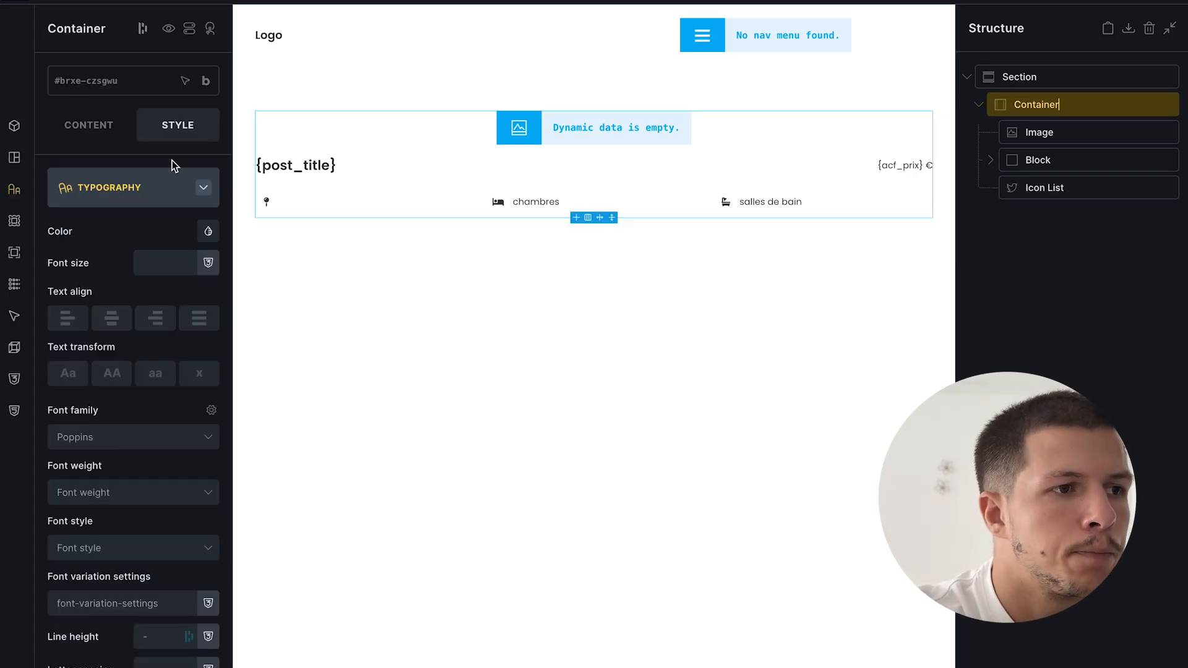
pyautogui.click(163, 196)
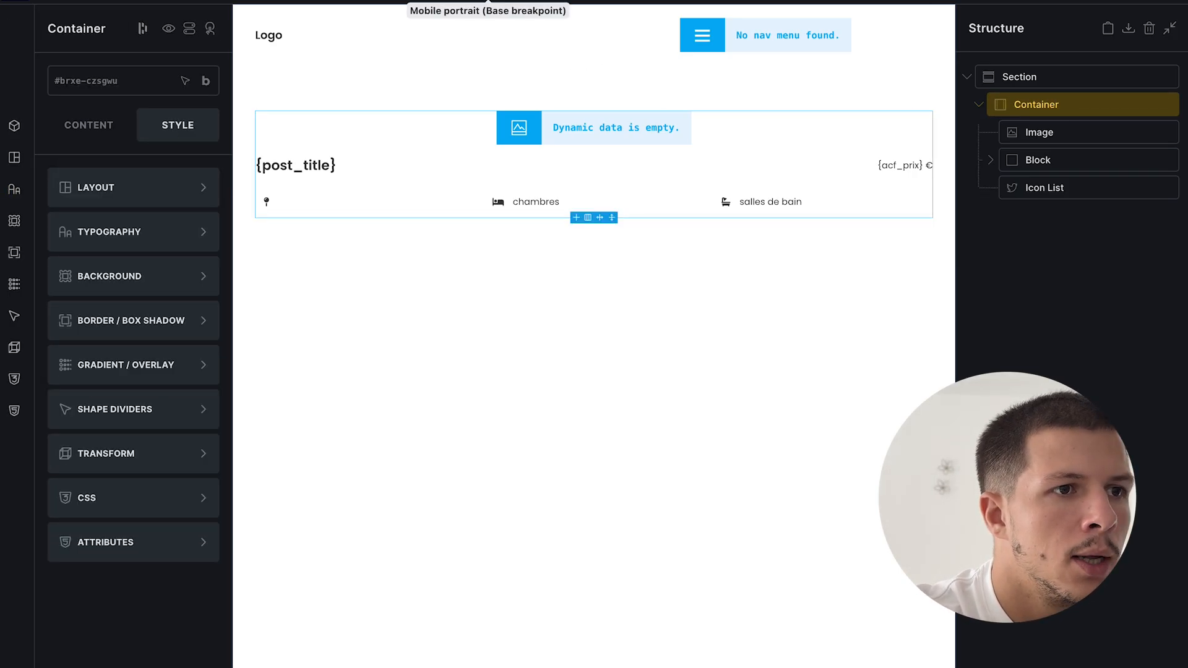
pyautogui.click(488, 1)
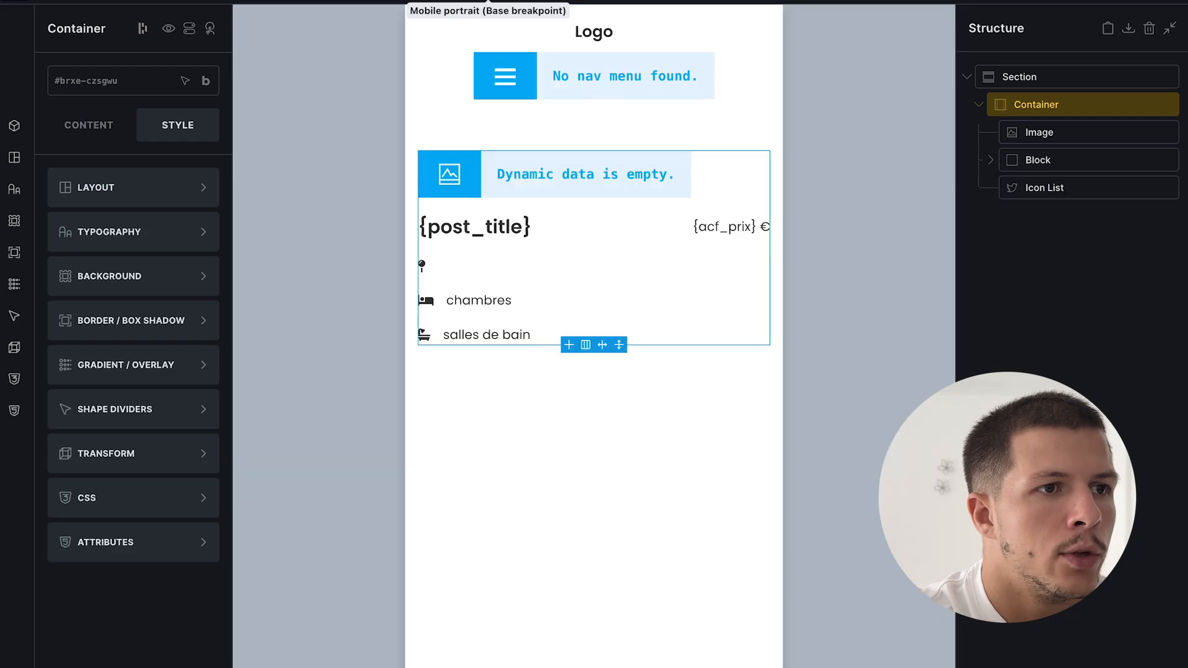
# - Set the container's maximum width to 800px and save the template
pyautogui.click(97, 191)
pyautogui.scroll(-3, 98, 337)
pyautogui.click(160, 410)
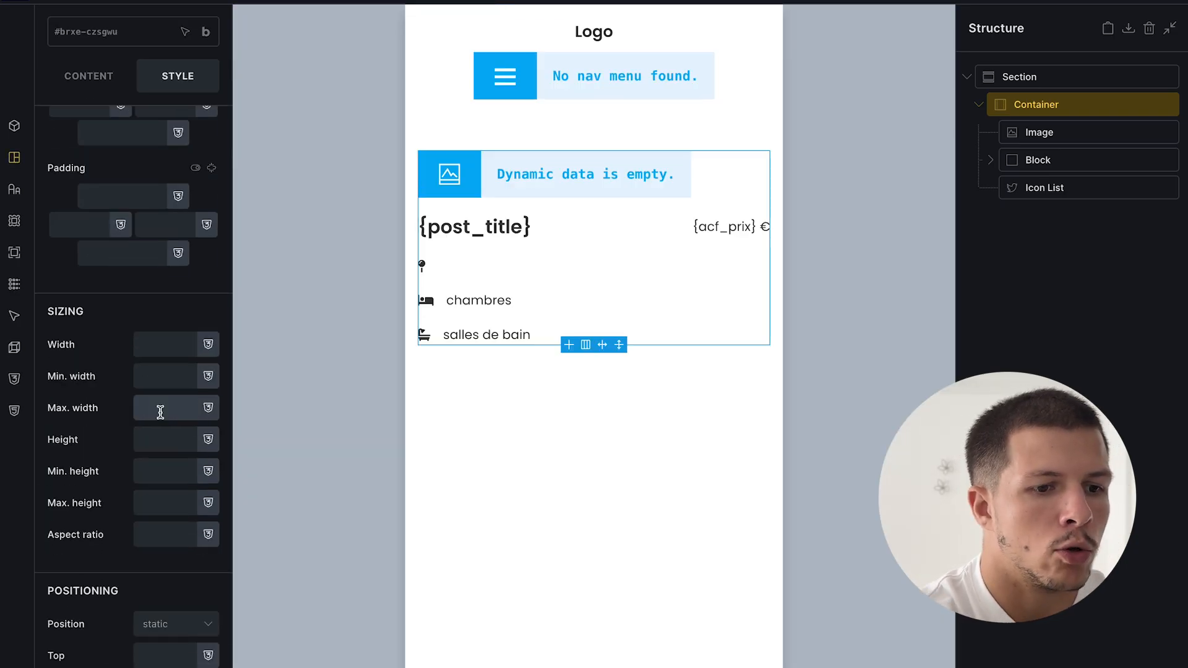
pyautogui.write('800px')
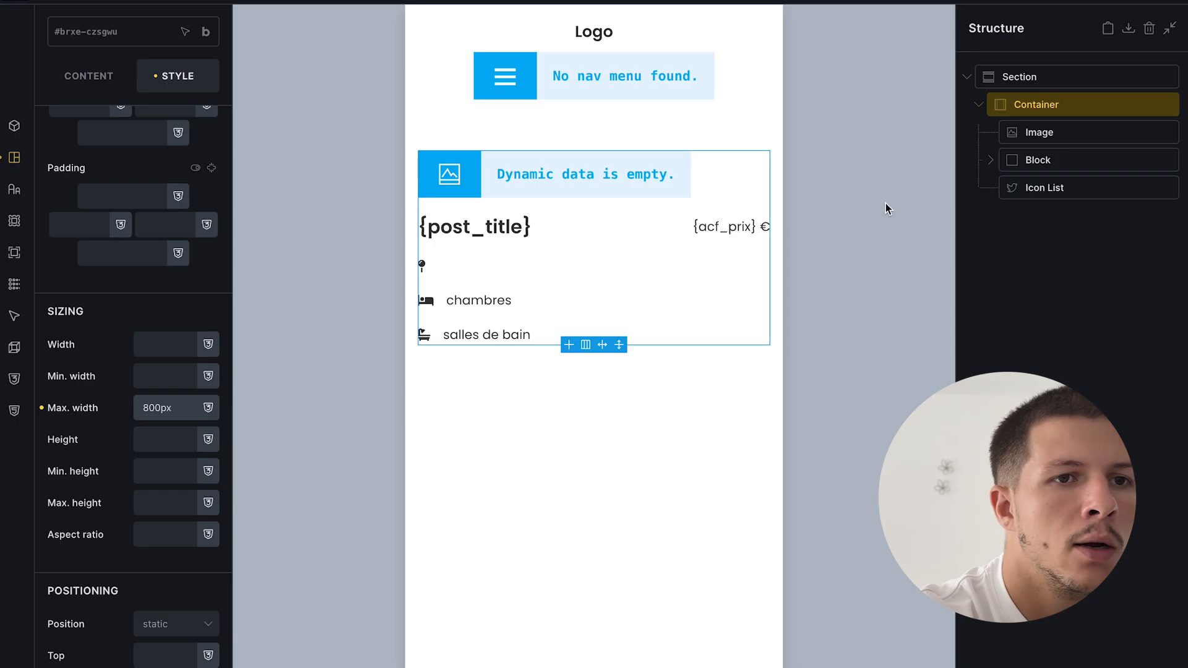
pyautogui.click(1179, 2)
# - Reload the Appartement lumineux page to check the narrower layout
pyautogui.moveTo(1, 520)
pyautogui.click(120, 425)
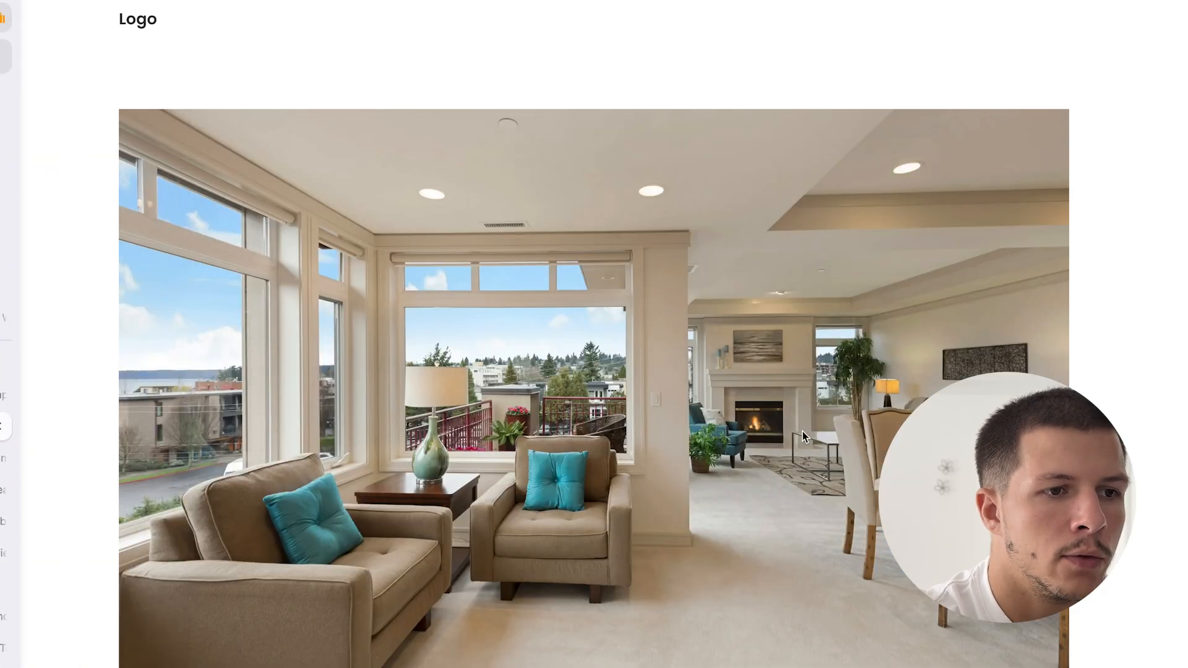
pyautogui.press('super+r')
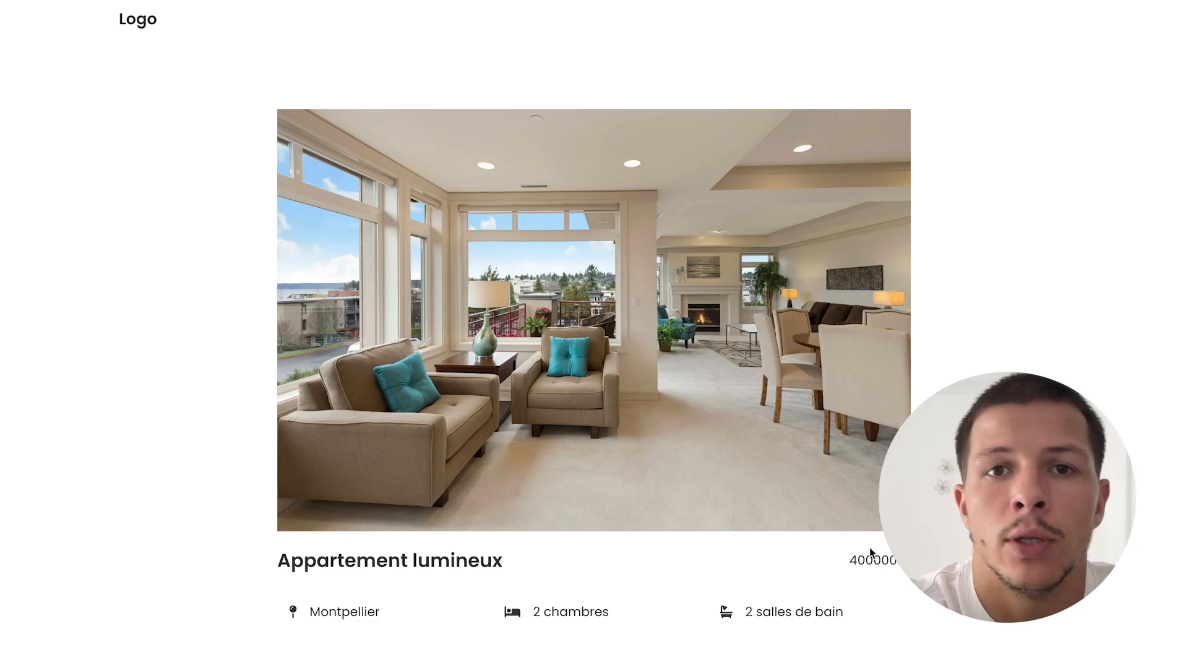
# - Place a new Post Content element in the container under Icon List and save
pyautogui.moveTo(3, 495)
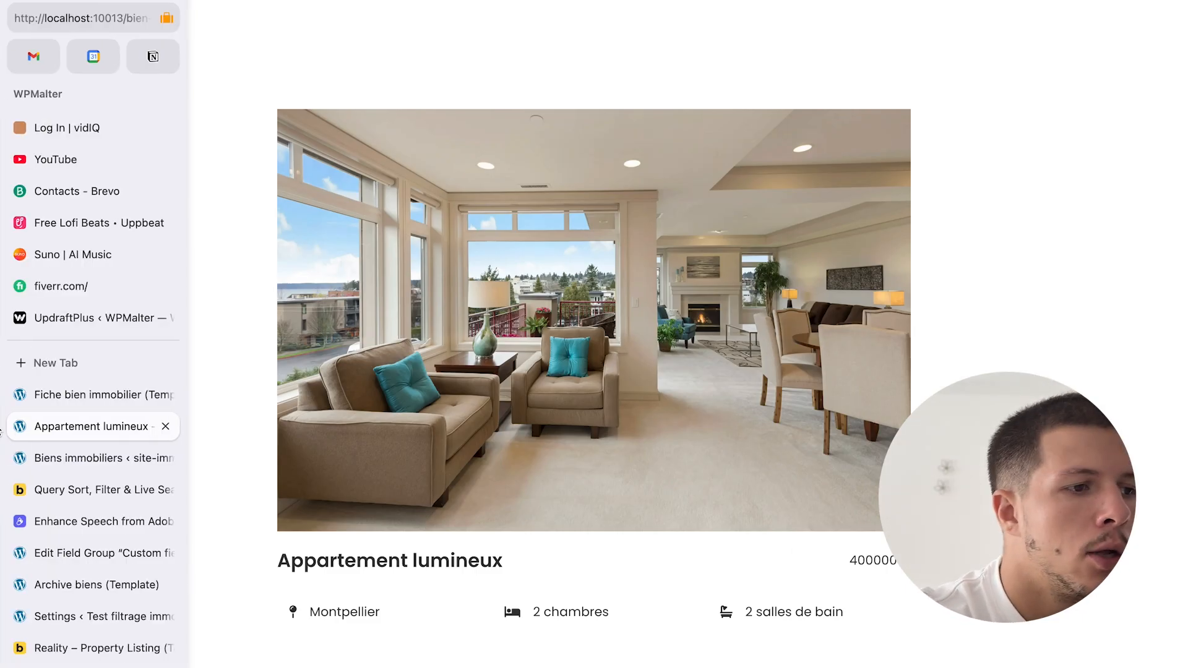
pyautogui.click(85, 402)
pyautogui.click(1050, 263)
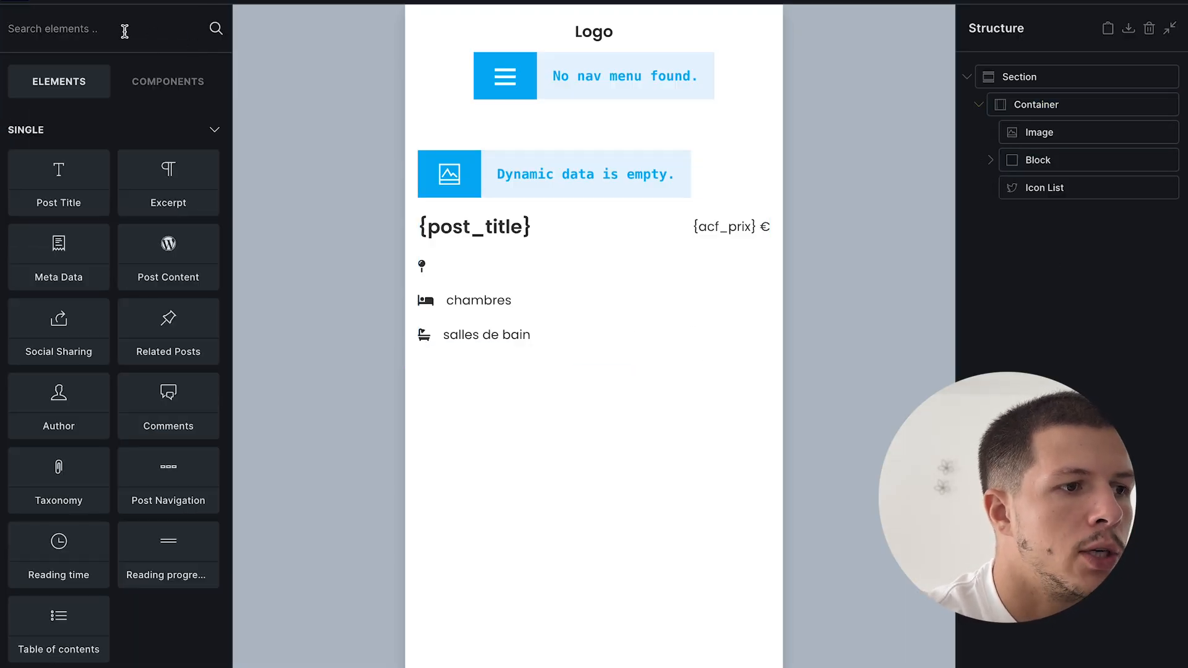
pyautogui.click(168, 248)
pyautogui.doubleClick(1024, 217)
pyautogui.moveTo(1025, 218); pyautogui.dragTo(1015, 208)
pyautogui.hotkey('ctrl', 's')
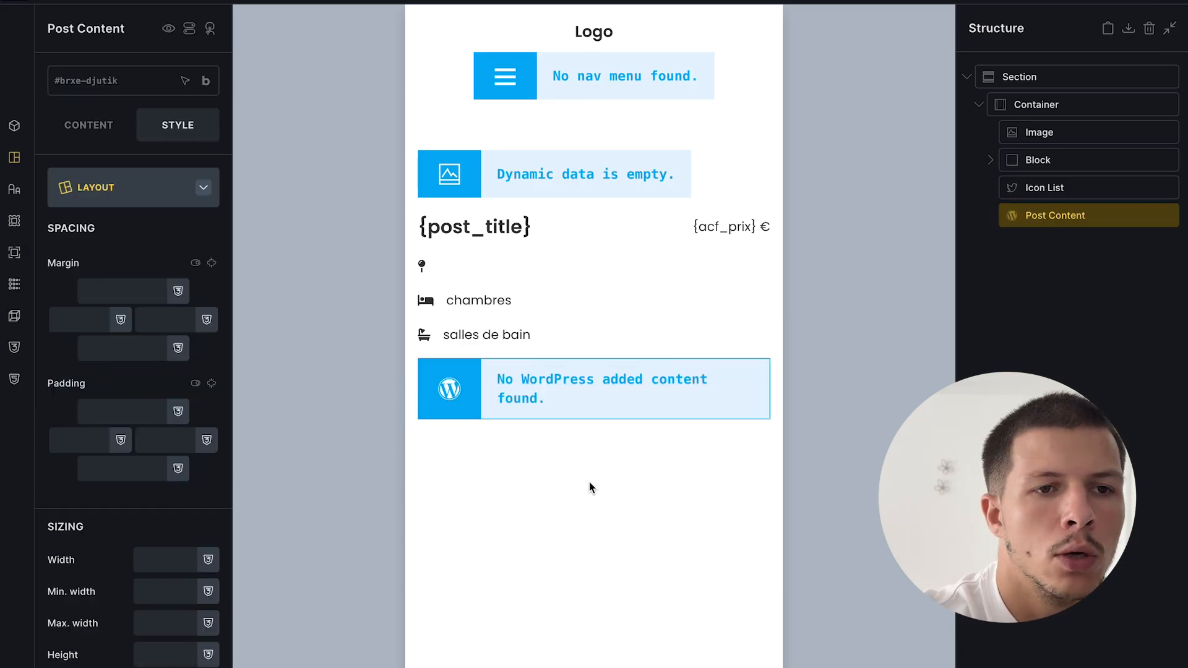
# - Reselect the Post Content element and go to the Appartement lumineux page tab
pyautogui.doubleClick(1068, 215)
pyautogui.moveTo(1, 534)
pyautogui.click(88, 426)
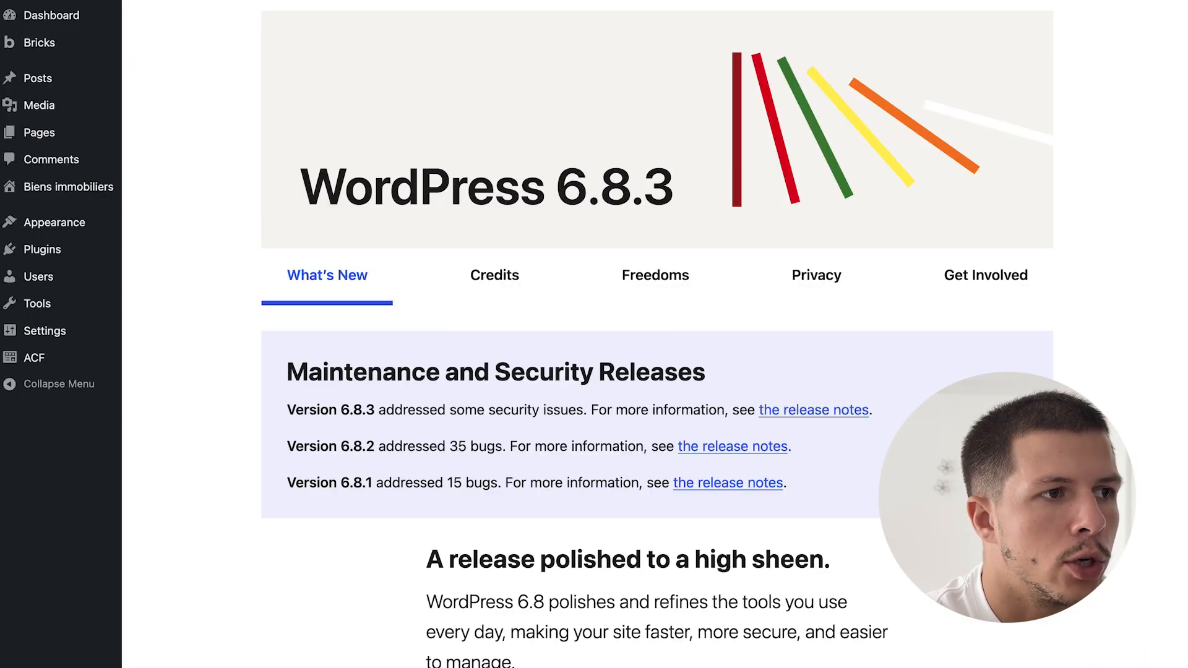
# - Write the Appartement lumineux description 'Notre appartement lumineux situé en plein centre de Montpellier…'
pyautogui.moveTo(92, 187)
pyautogui.click(164, 190)
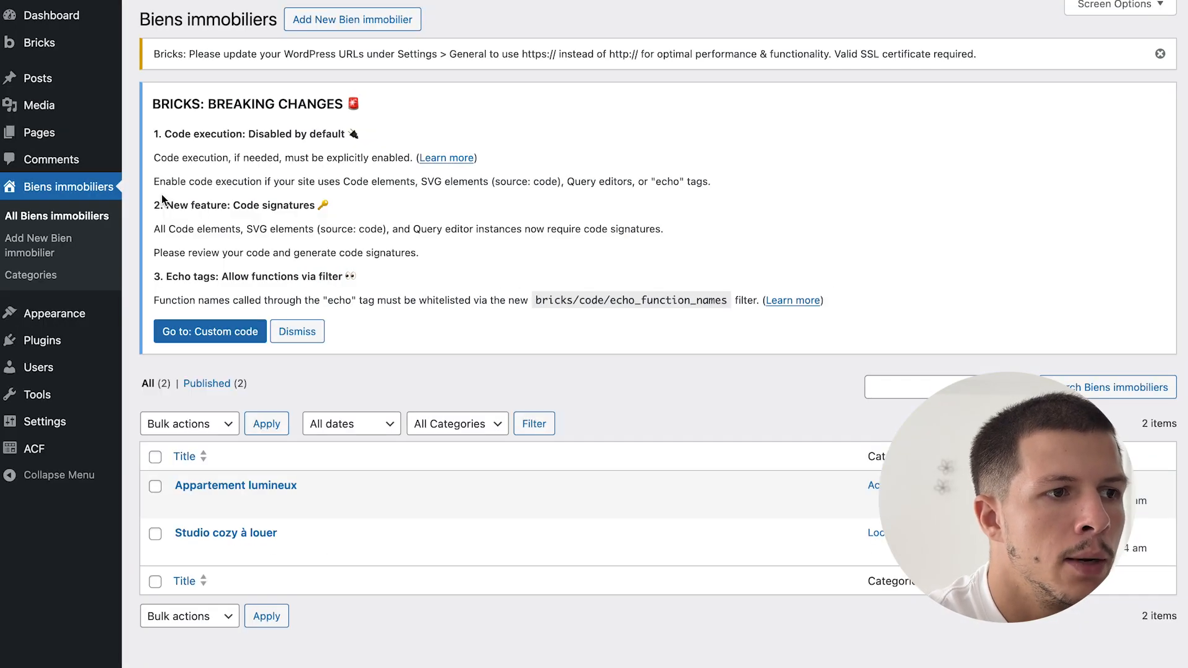
pyautogui.click(252, 487)
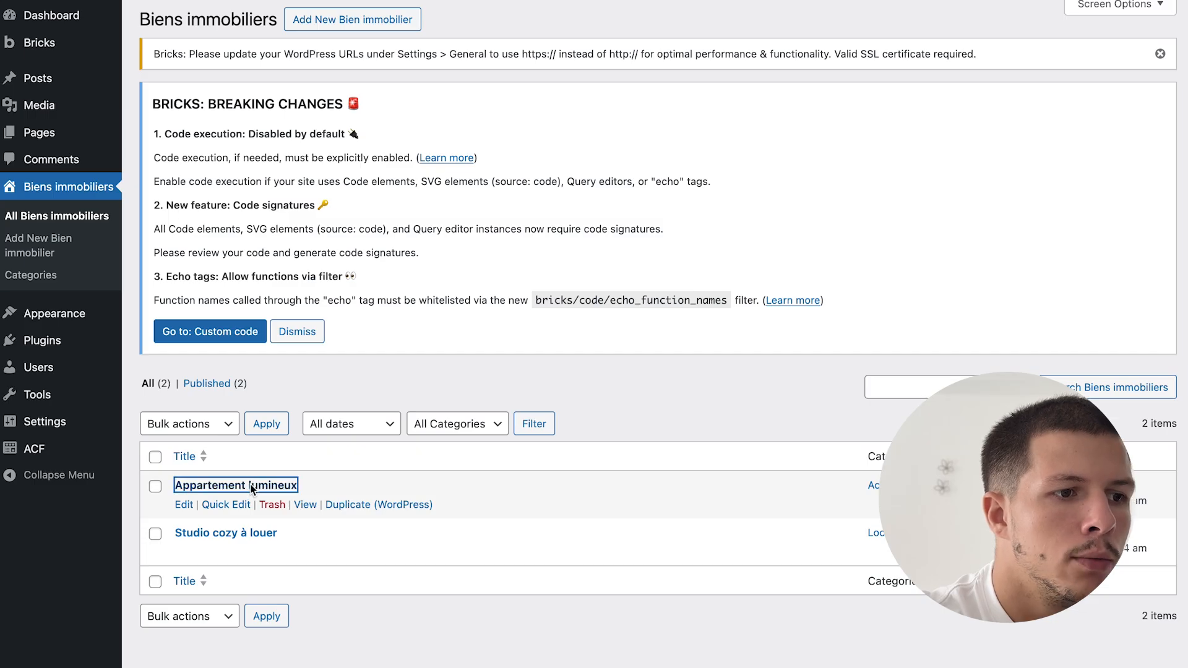
pyautogui.click(228, 167)
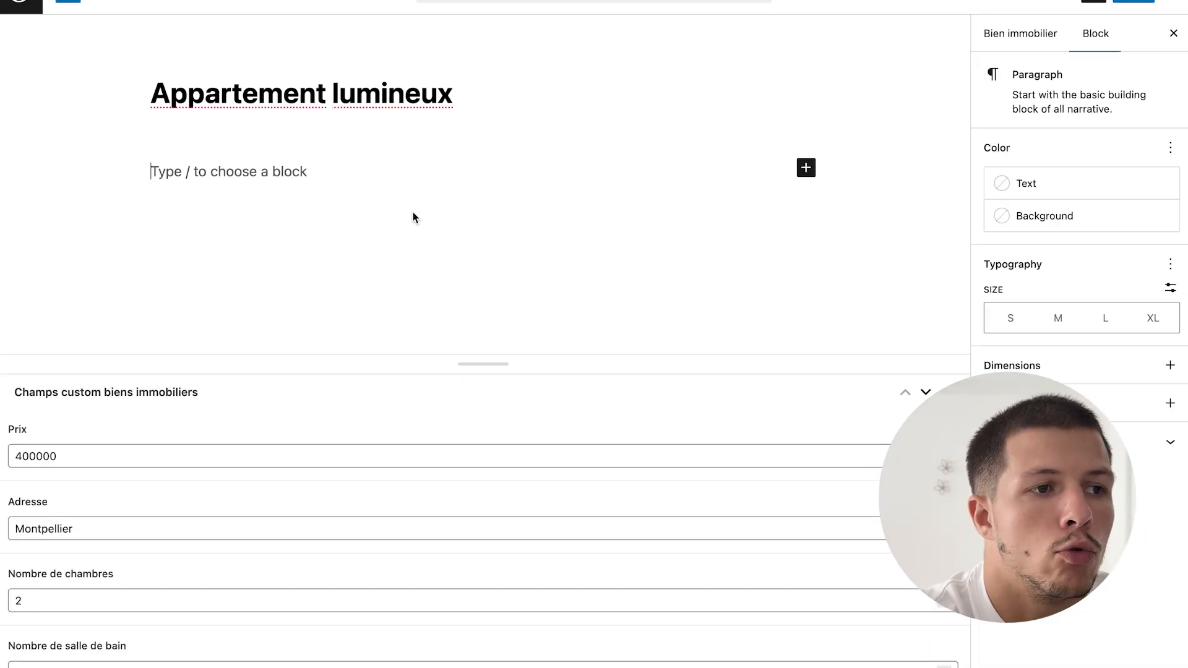
pyautogui.write('Not')
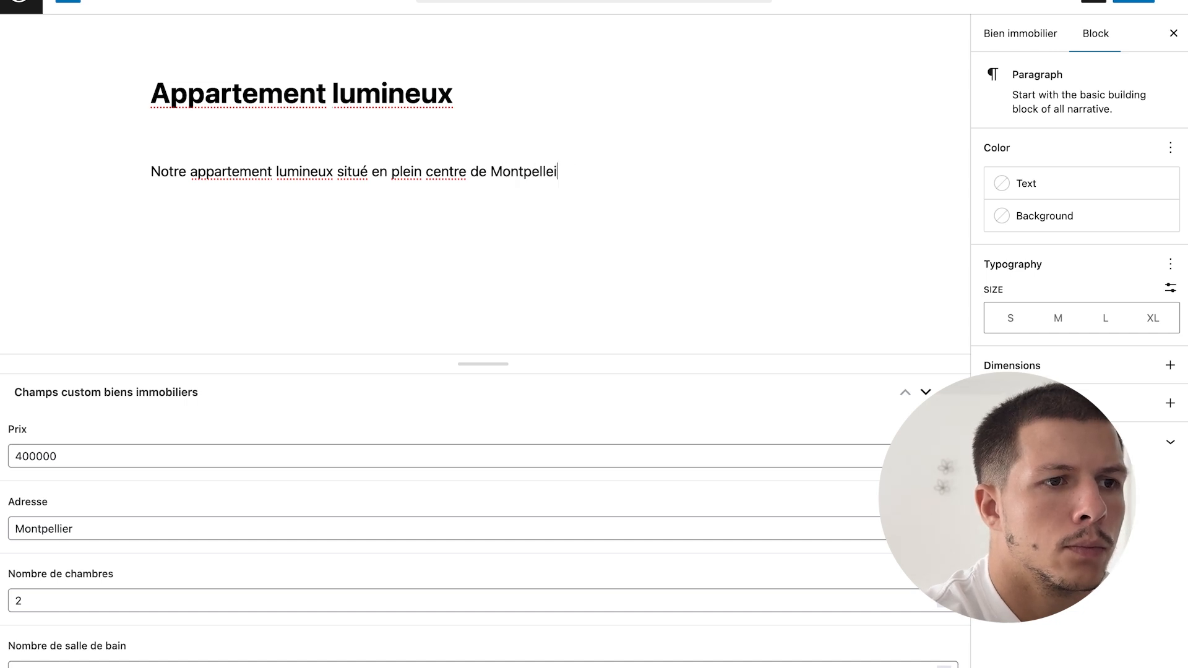
pyautogui.write('.')
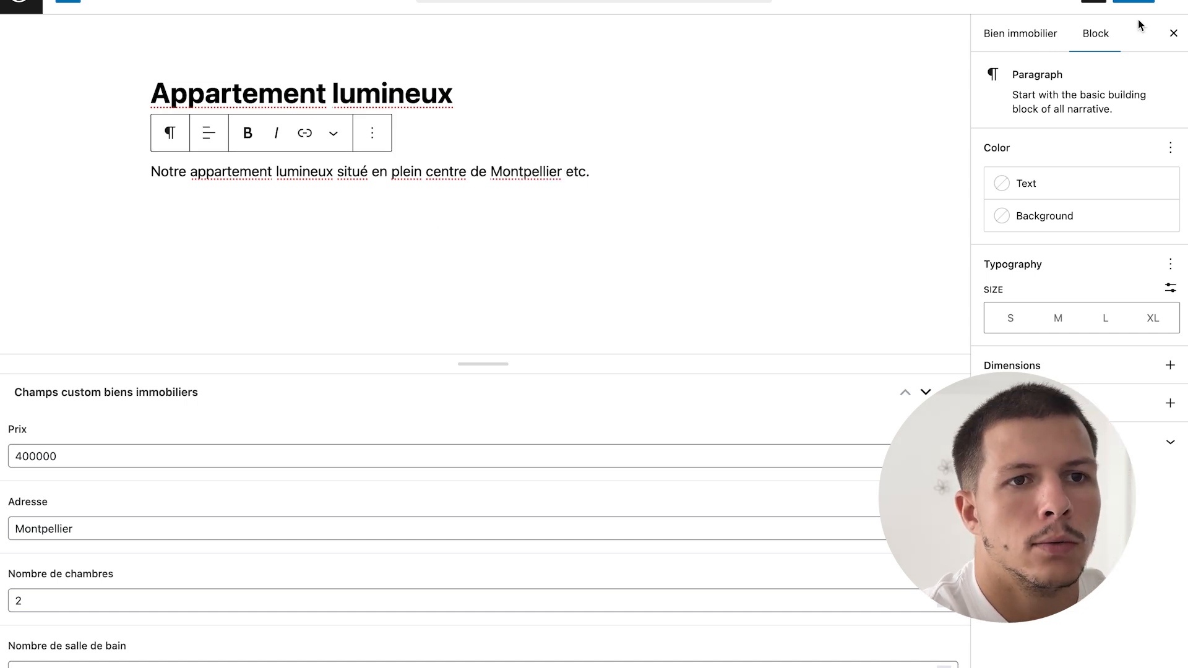
# - Open the Appartement lumineux public page in a new tab from the property list
pyautogui.moveTo(0, 380)
pyautogui.click(60, 447)
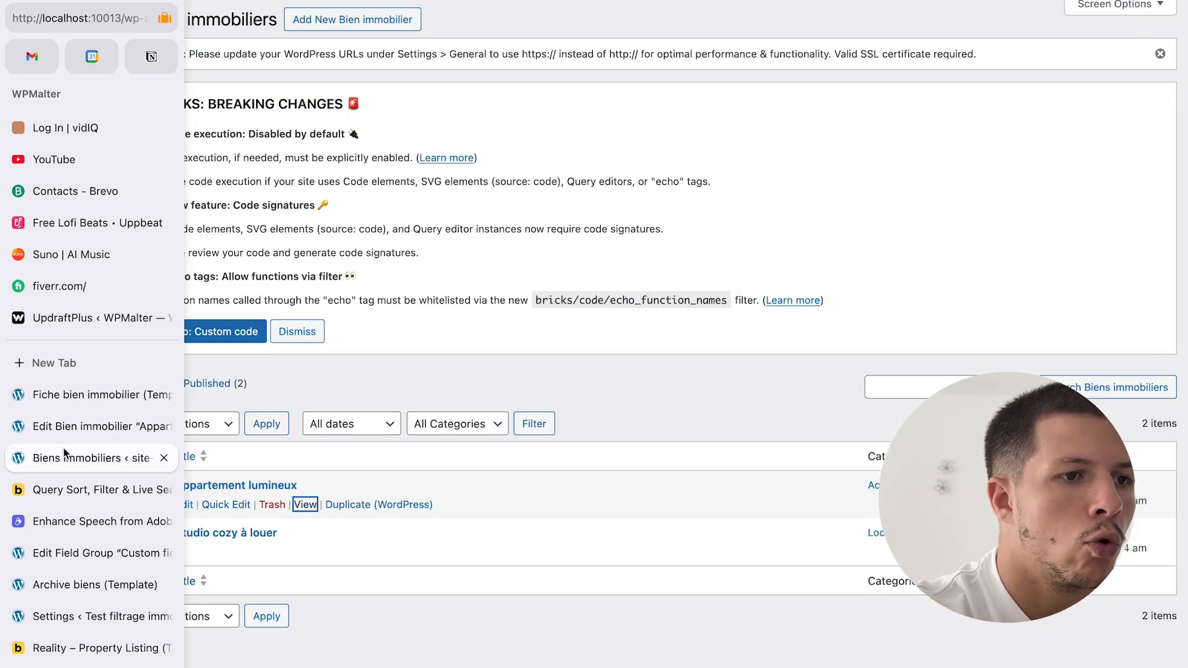
pyautogui.rightClick(313, 511)
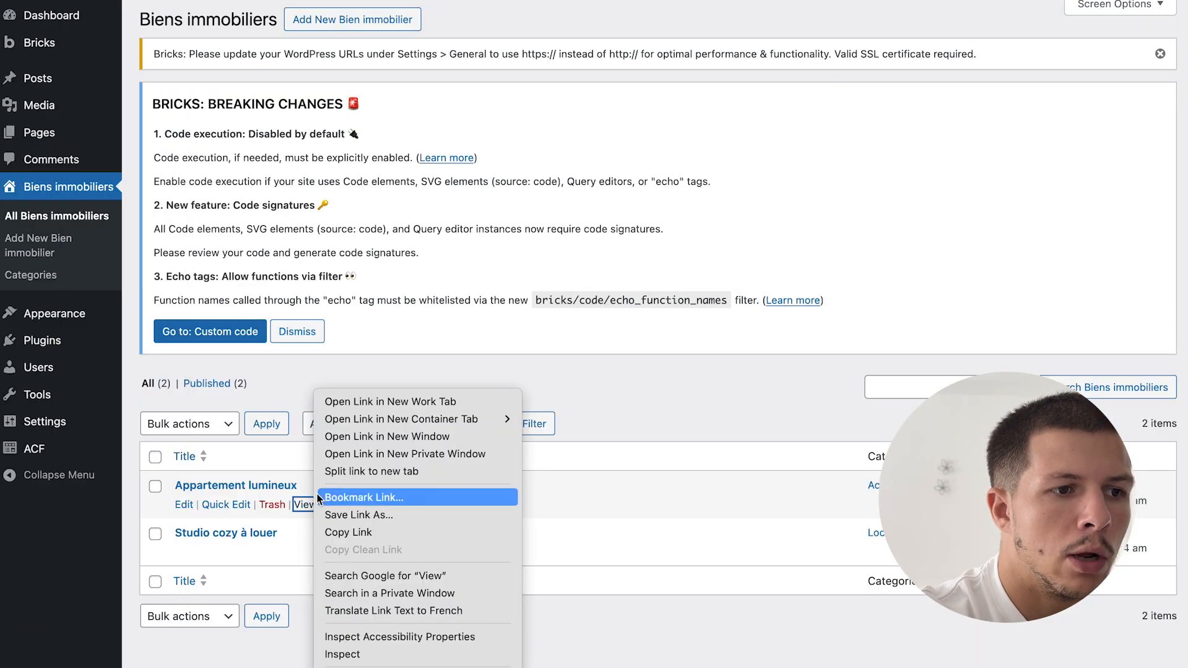
pyautogui.click(372, 403)
# - Check the new description line on the Appartement lumineux page
pyautogui.click(81, 494)
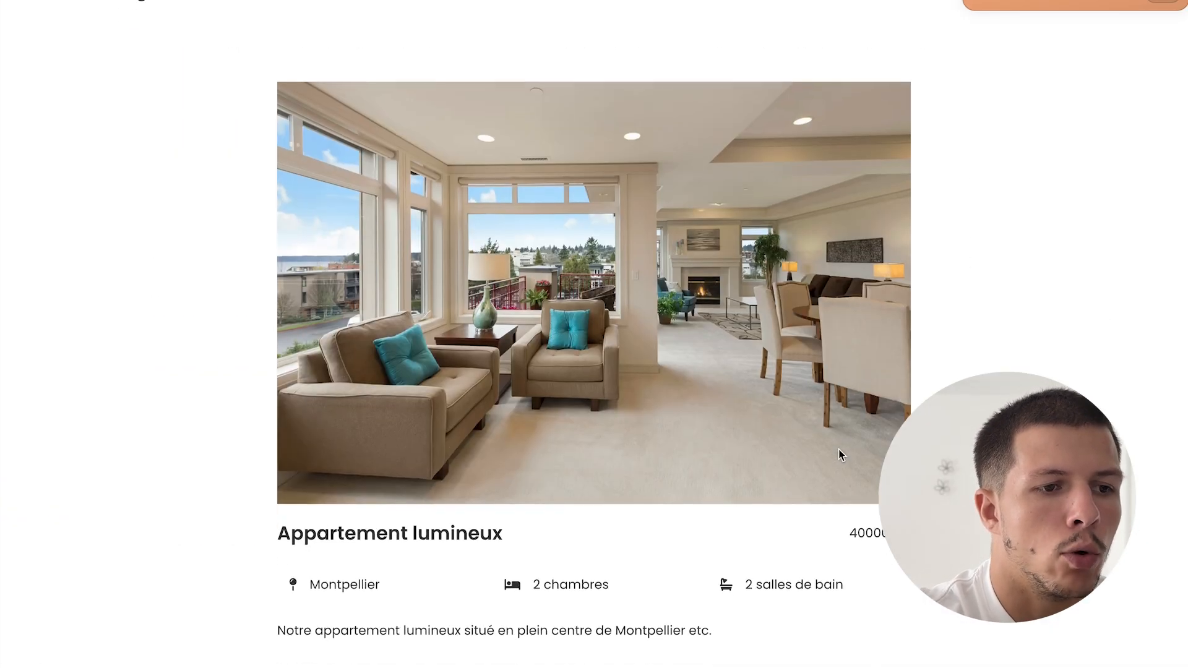
pyautogui.tripleClick(467, 644)
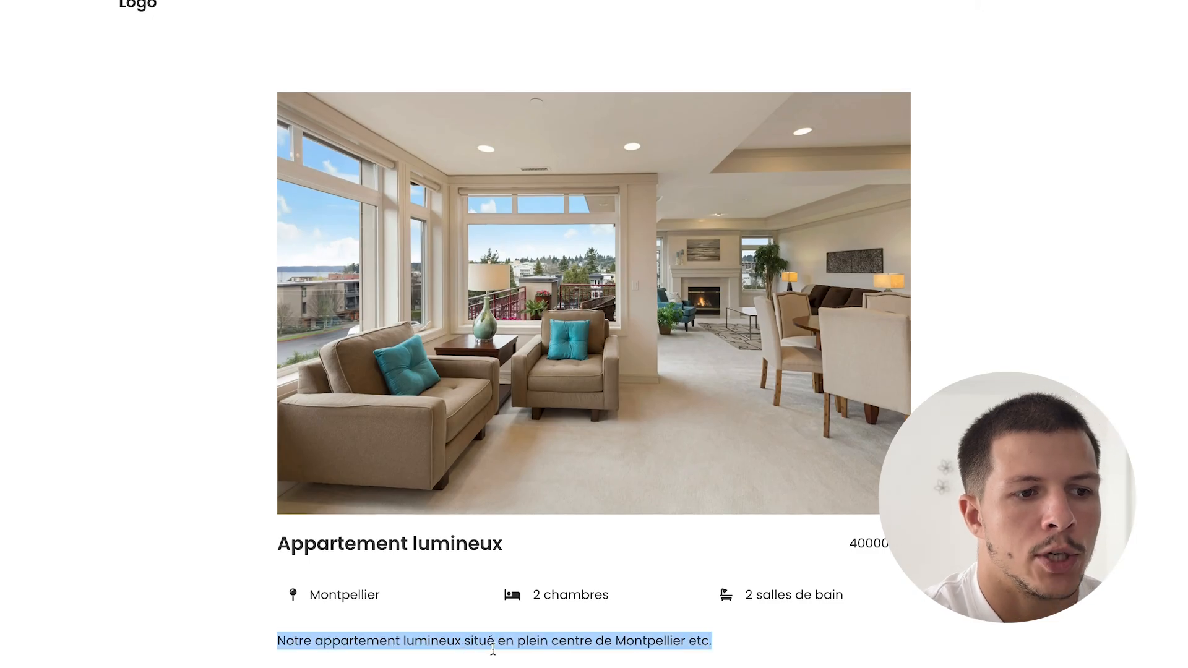
pyautogui.click(583, 641)
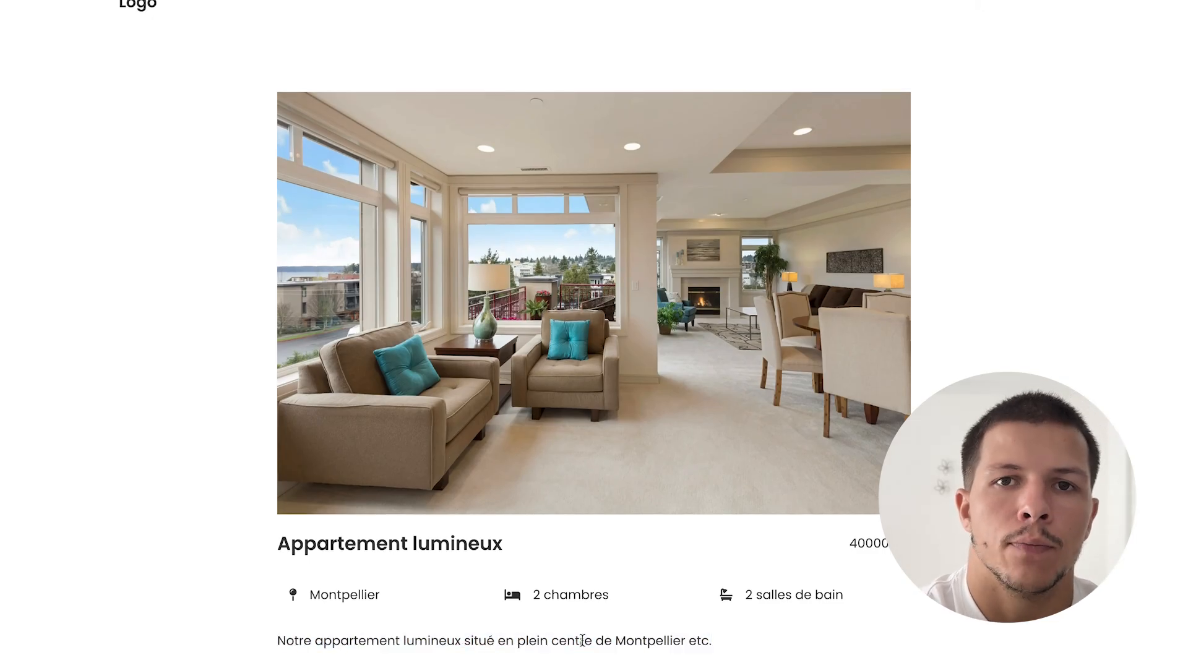
# - Return through the property edit tab to the Bricks template's element list
pyautogui.moveTo(1, 490)
pyautogui.click(110, 427)
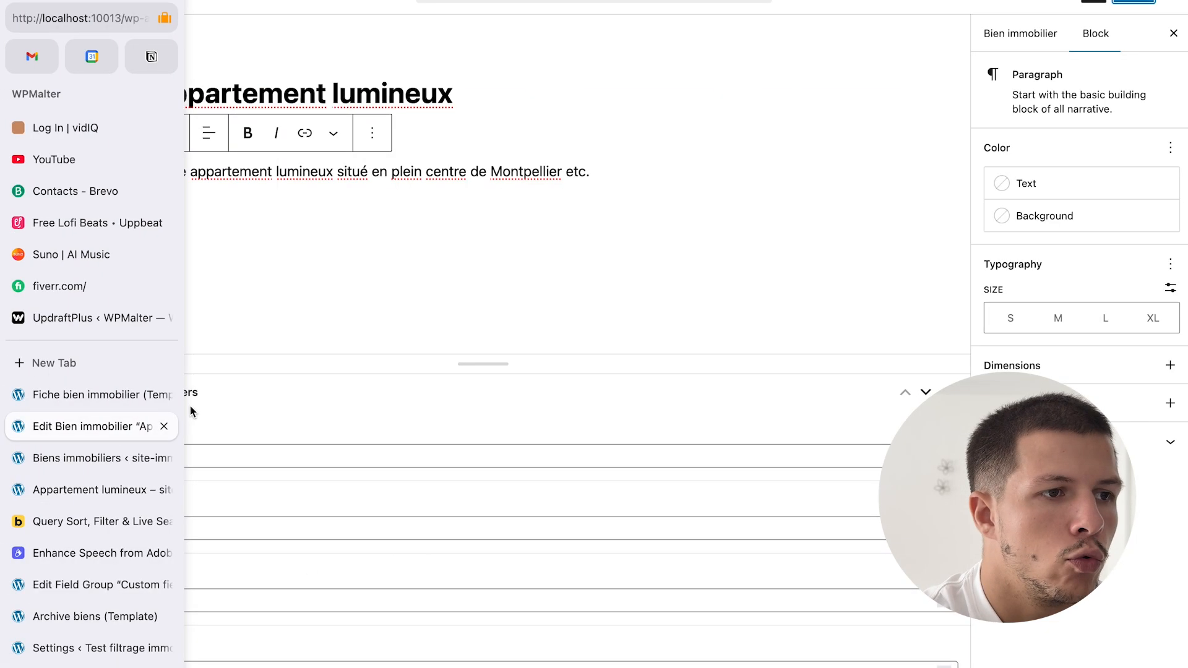
pyautogui.click(599, 173)
pyautogui.click(555, 187)
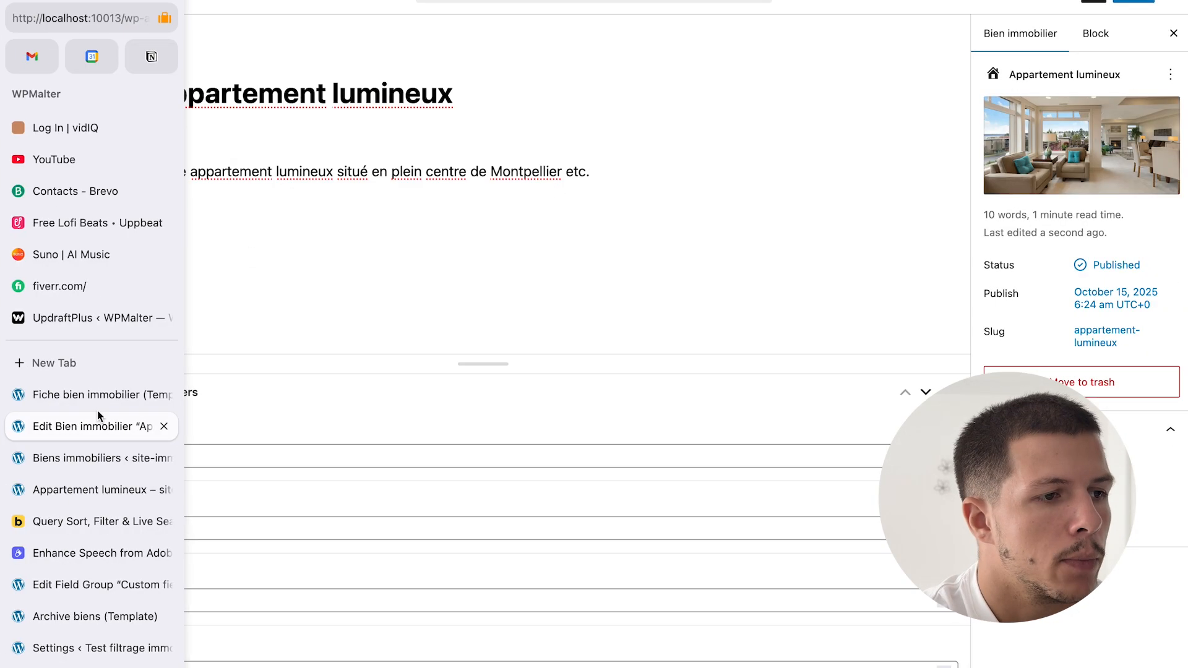
pyautogui.click(98, 392)
pyautogui.click(1054, 268)
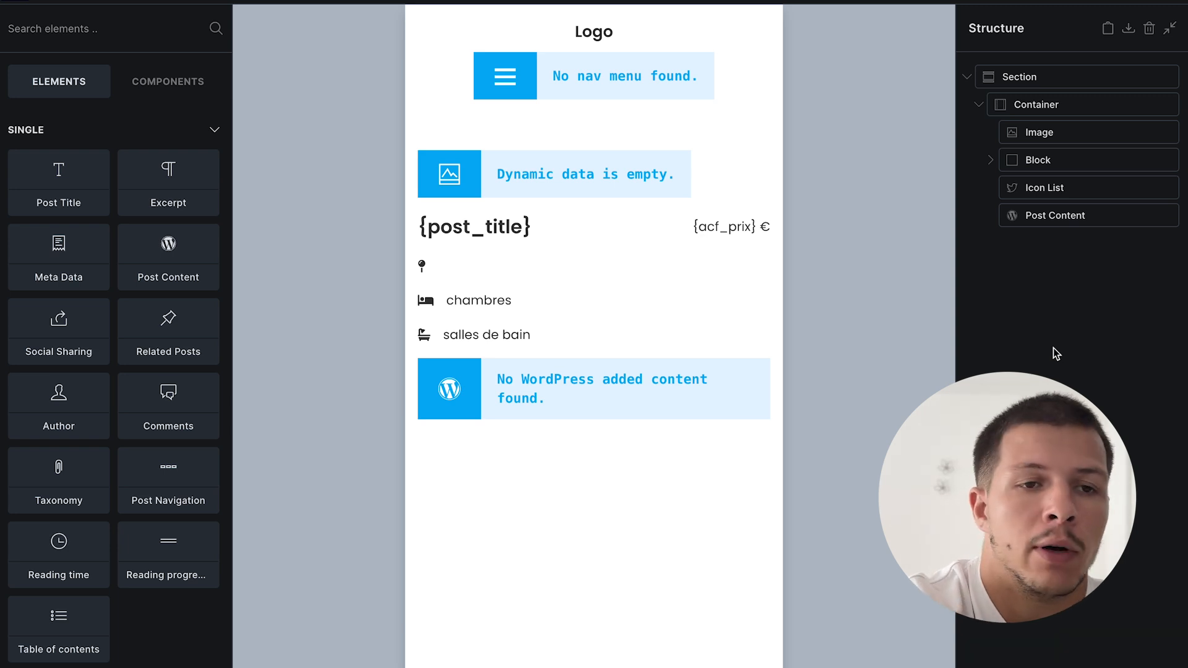
# - Search 'form' and add a Form element below Post Content in the container
pyautogui.doubleClick(1061, 216)
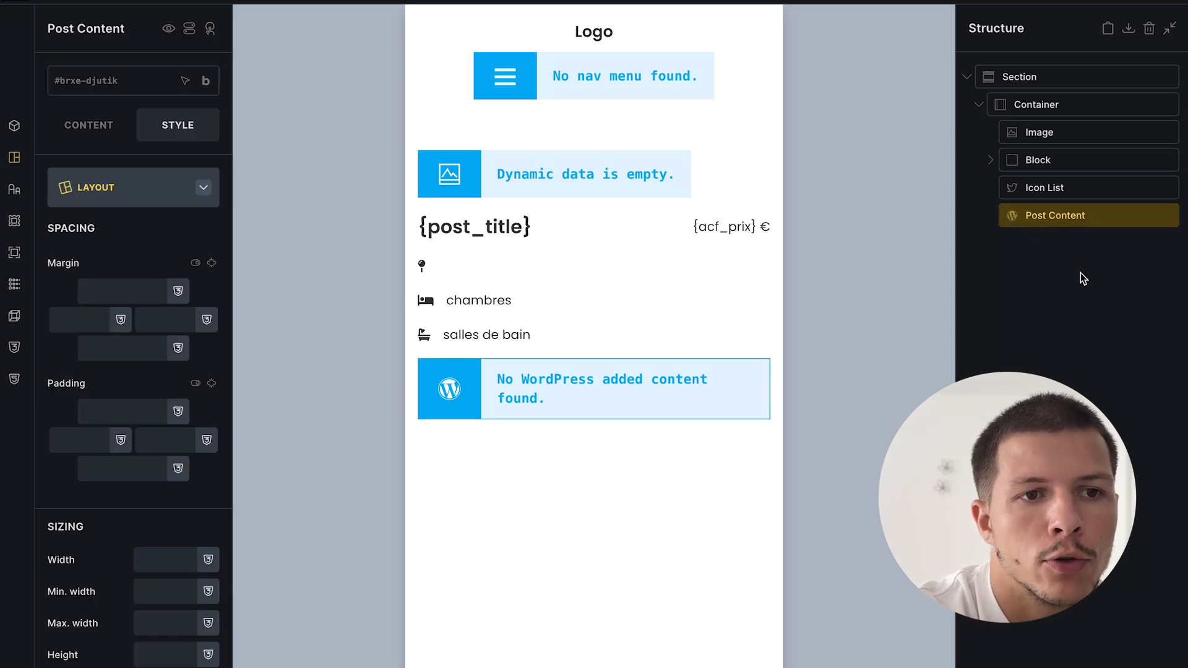
pyautogui.click(1083, 276)
pyautogui.write('form')
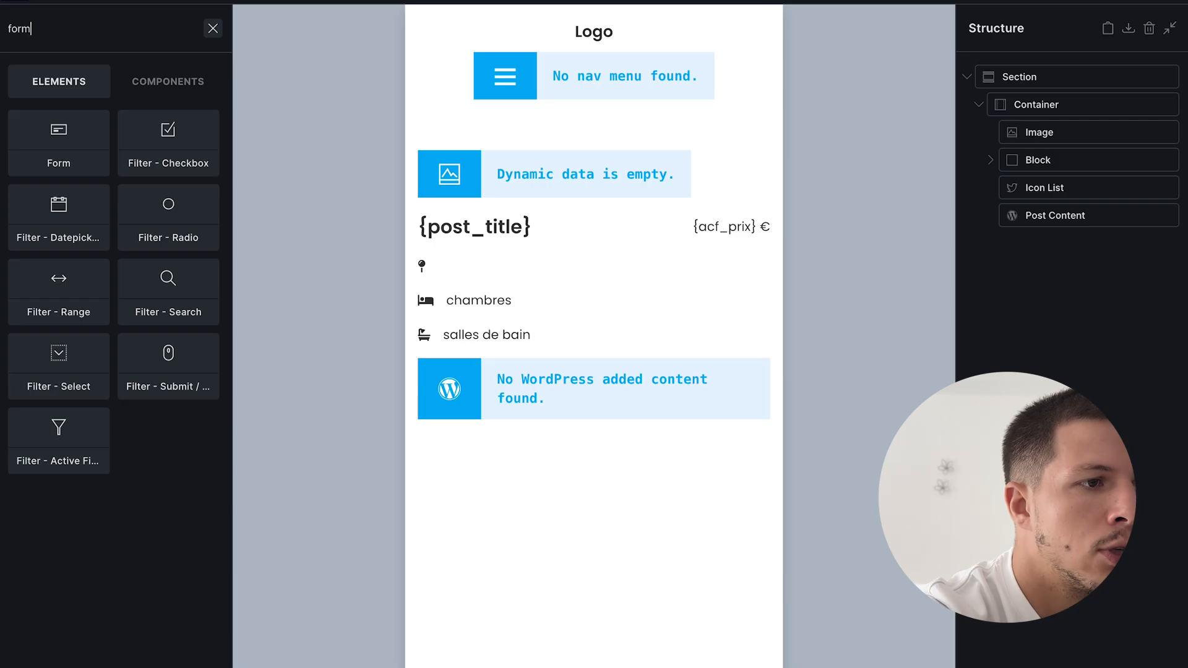
pyautogui.click(72, 151)
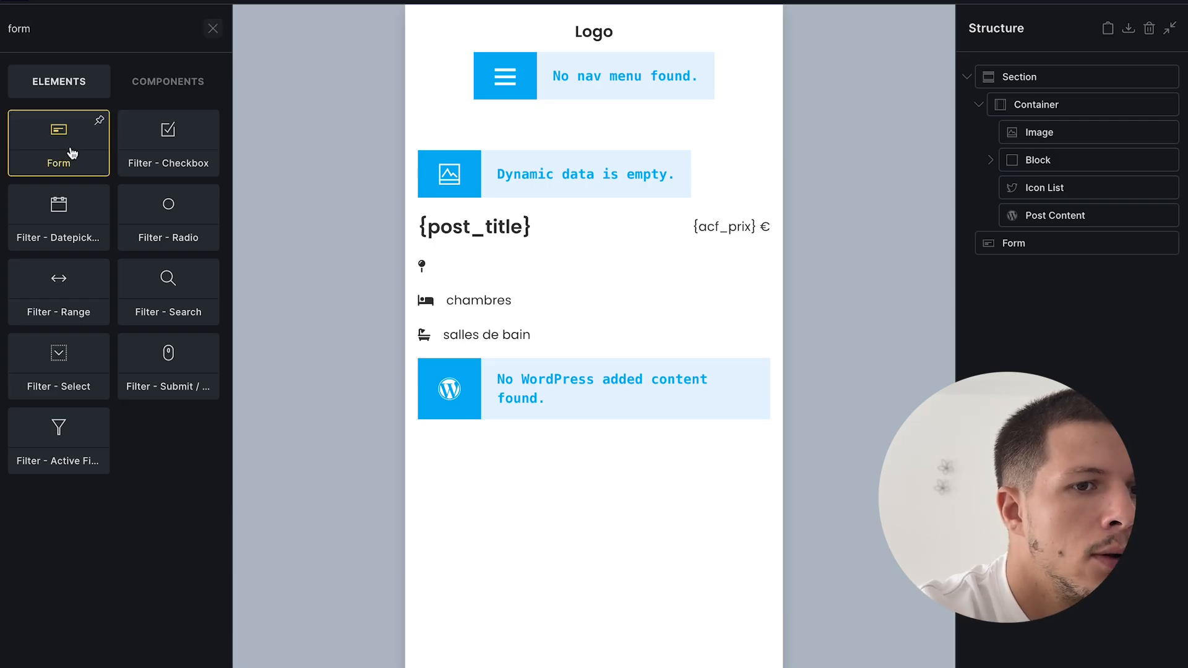
pyautogui.doubleClick(1048, 243)
pyautogui.moveTo(1035, 244); pyautogui.dragTo(1040, 225)
# - Move the form out of the container to section level and save the template
pyautogui.click(1002, 104)
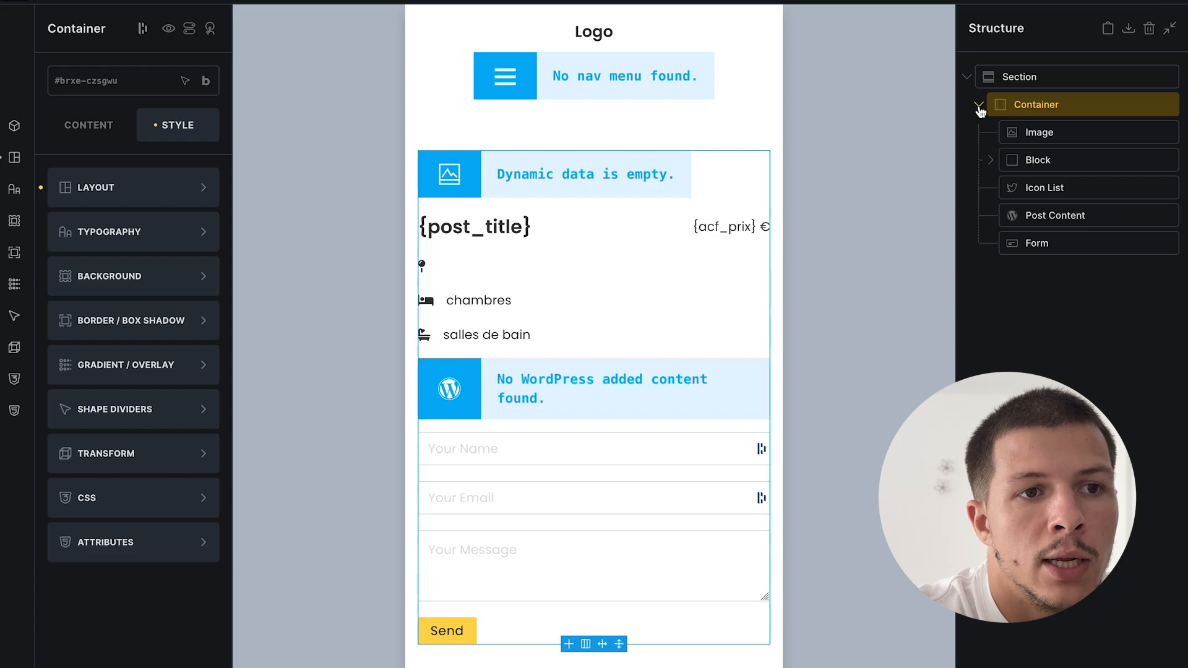
pyautogui.click(999, 106)
pyautogui.click(979, 104)
pyautogui.moveTo(1015, 243); pyautogui.dragTo(1028, 279)
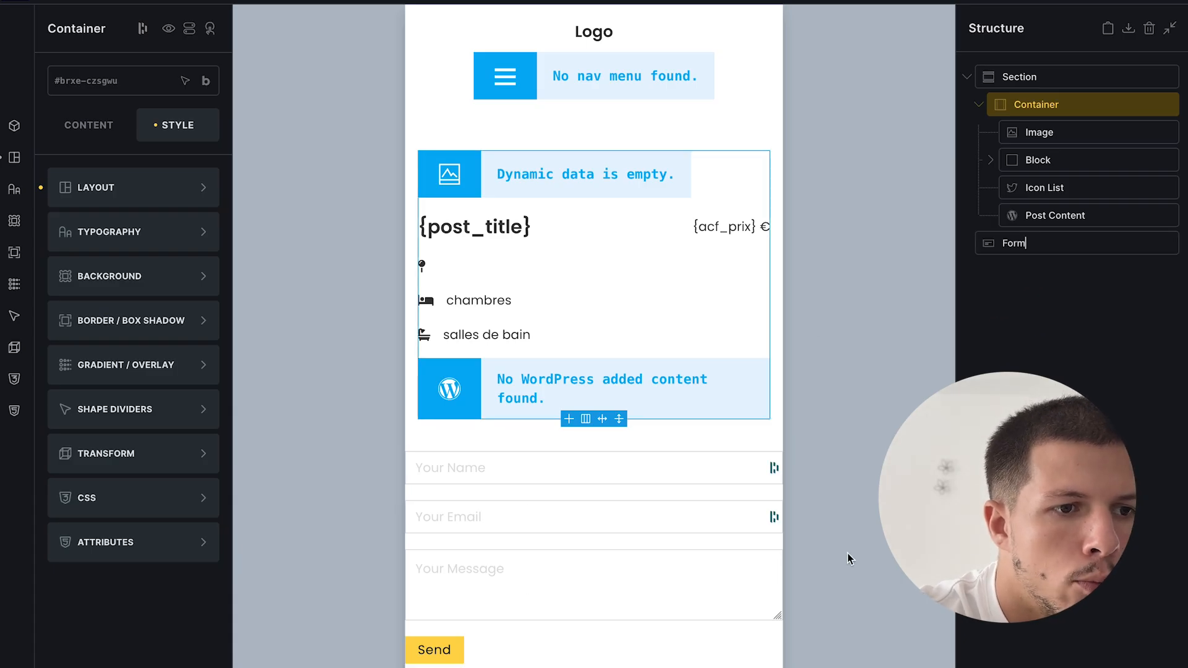
pyautogui.click(1175, 3)
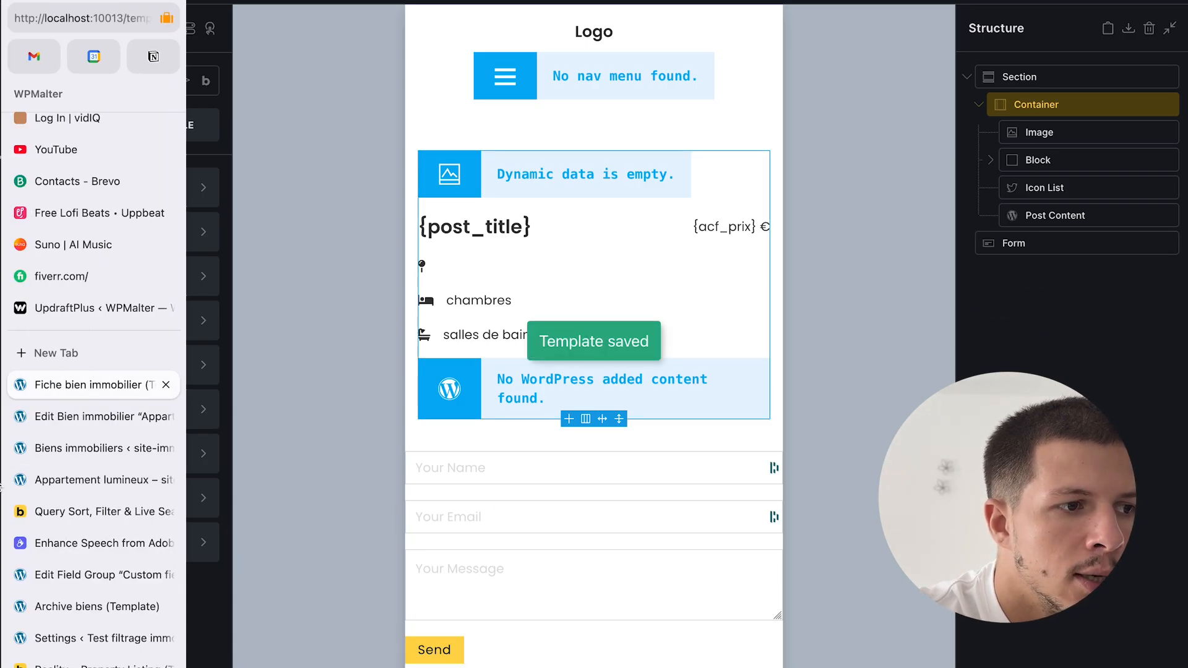
# - View the form's position on the Appartement lumineux page, then return to the builder
pyautogui.click(98, 416)
pyautogui.click(95, 447)
pyautogui.click(96, 480)
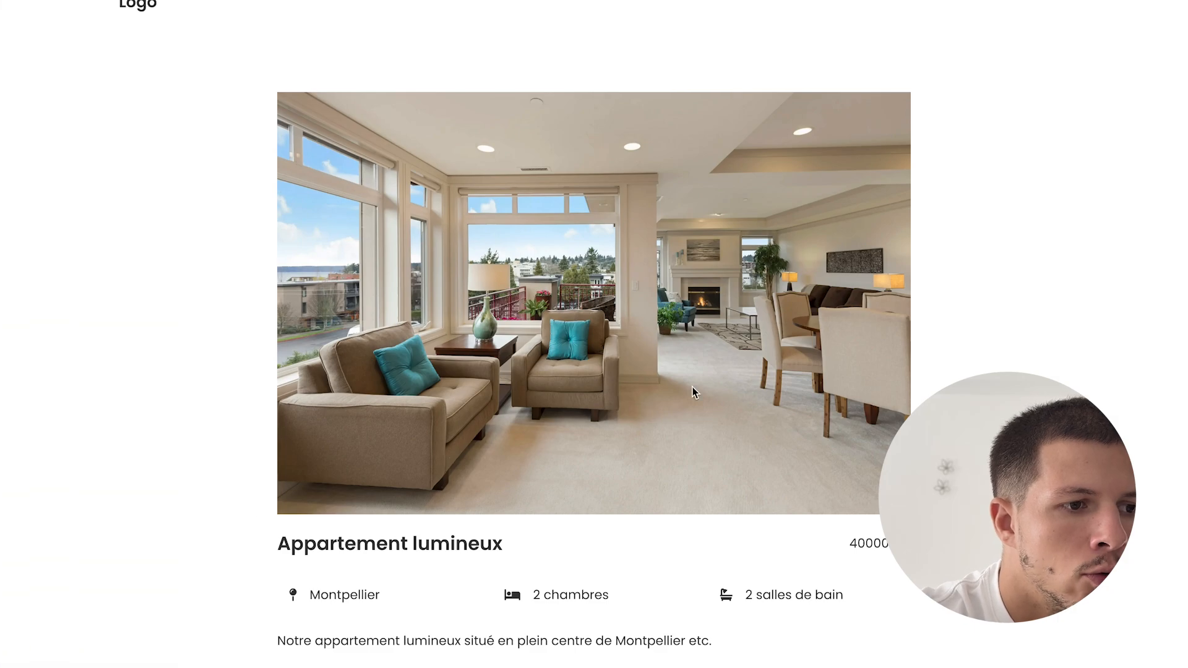
pyautogui.scroll(-4, 692, 387)
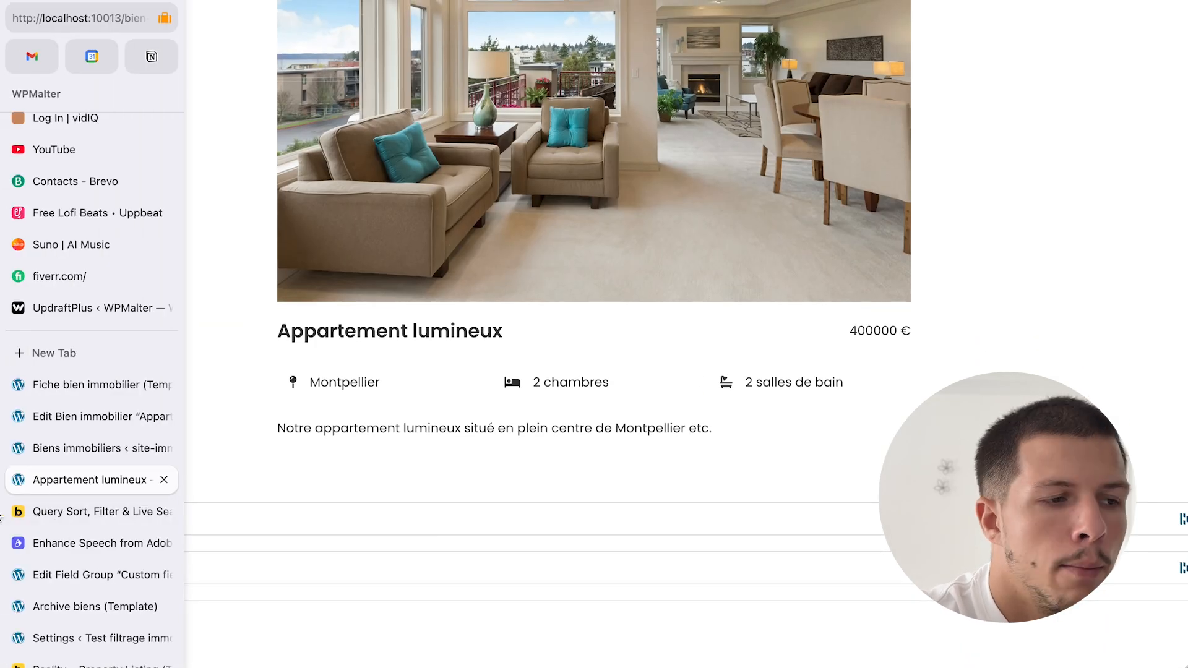
pyautogui.click(79, 417)
pyautogui.click(79, 386)
# - Drag the Form back under Post Content inside the container and save
pyautogui.click(1015, 243)
pyautogui.moveTo(1015, 241); pyautogui.dragTo(1056, 228)
pyautogui.hotkey('ctrl', 's')
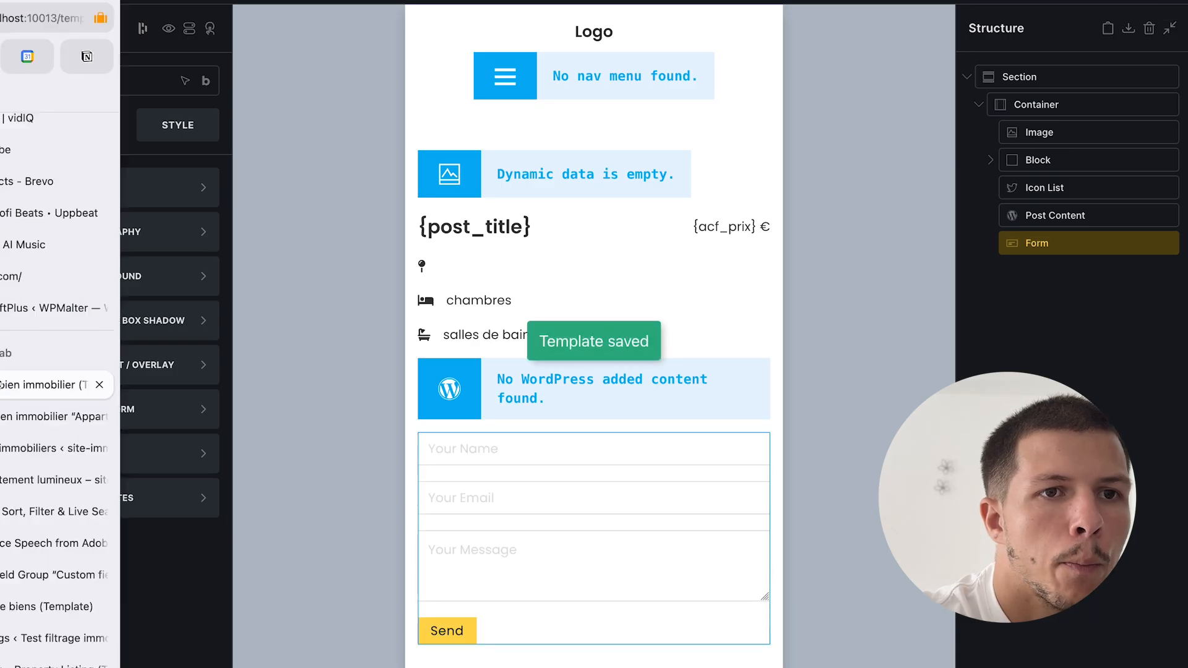
# - Check the form below the description on the live page and return to the template
pyautogui.click(96, 479)
pyautogui.scroll(-1, 615, 451)
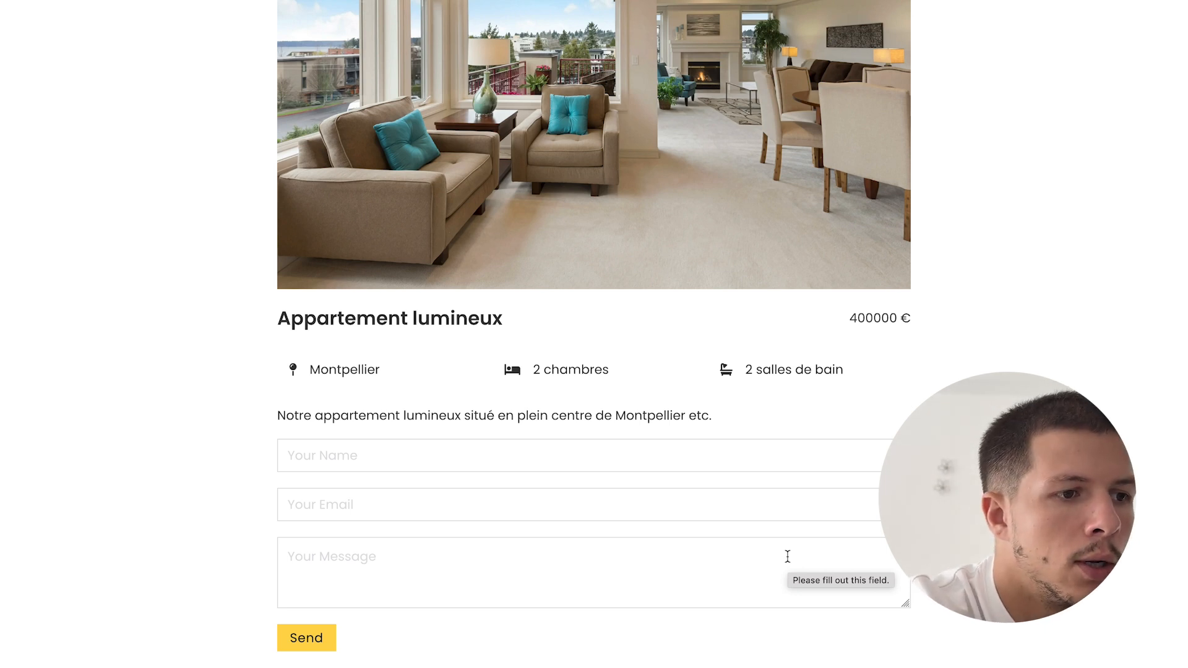
pyautogui.moveTo(12, 479)
pyautogui.click(93, 448)
pyautogui.click(93, 416)
pyautogui.click(83, 385)
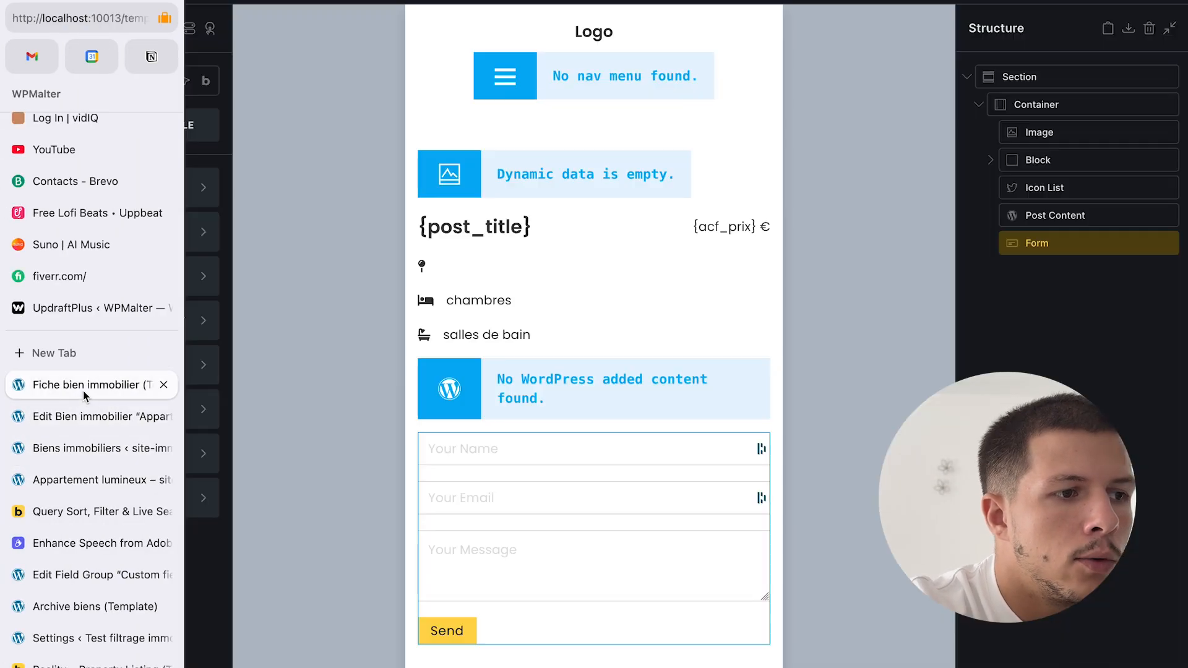
# - Add a heading reading 'Etes-vous intéressé par ce bien ?' above the form
pyautogui.click(1067, 353)
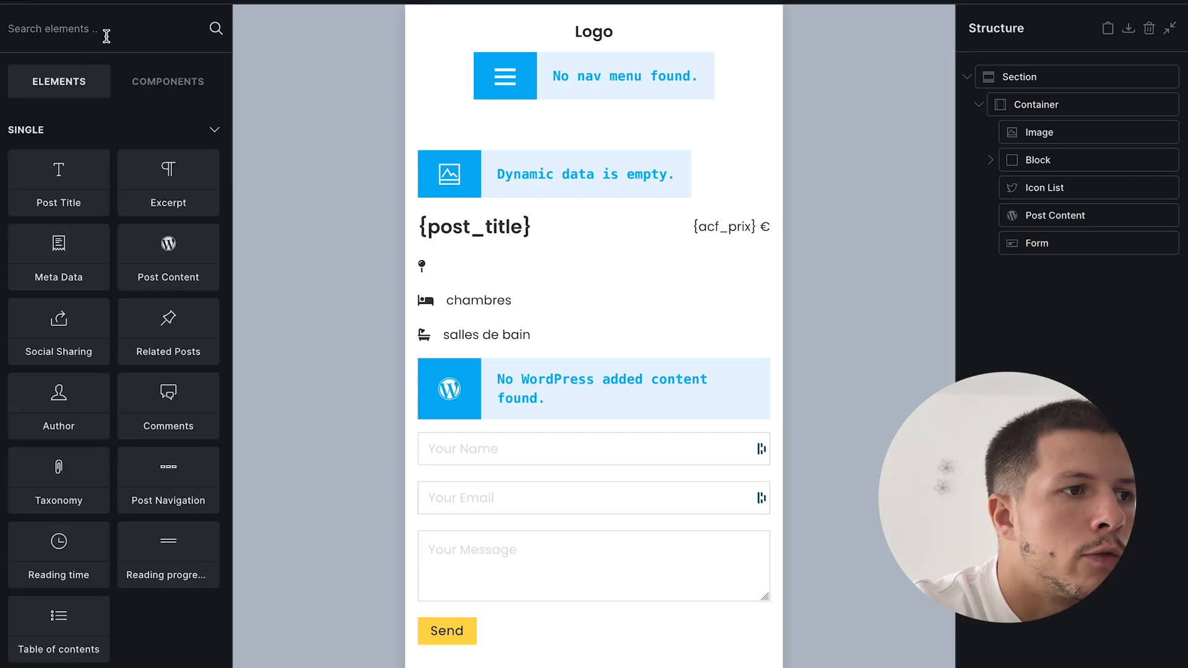
pyautogui.scroll(-8, 111, 575)
pyautogui.moveTo(77, 424); pyautogui.dragTo(1047, 241)
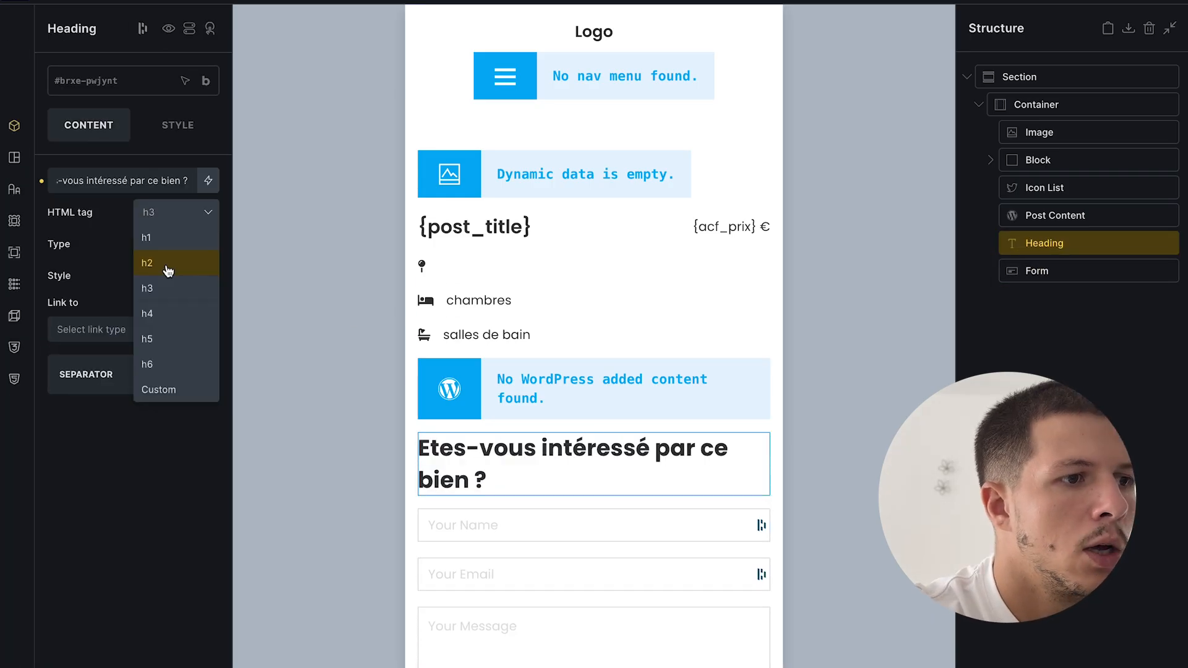
pyautogui.click(165, 247)
# - Give the heading an 80 top margin and save the template
pyautogui.click(1108, 291)
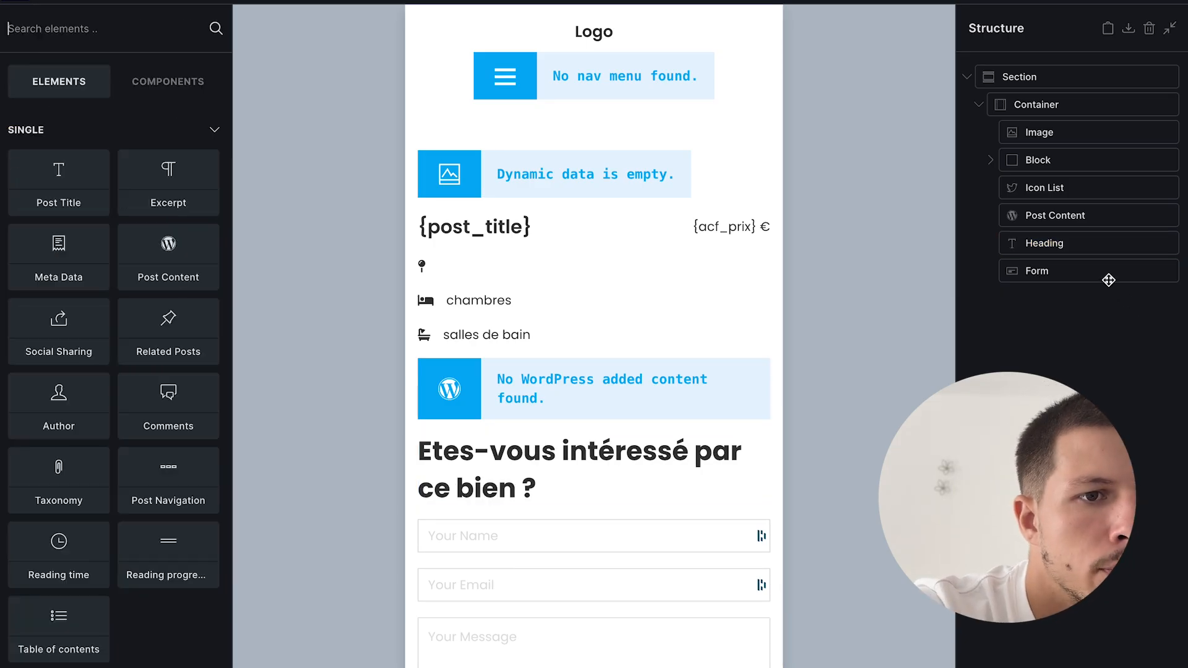
pyautogui.click(1055, 250)
pyautogui.click(178, 124)
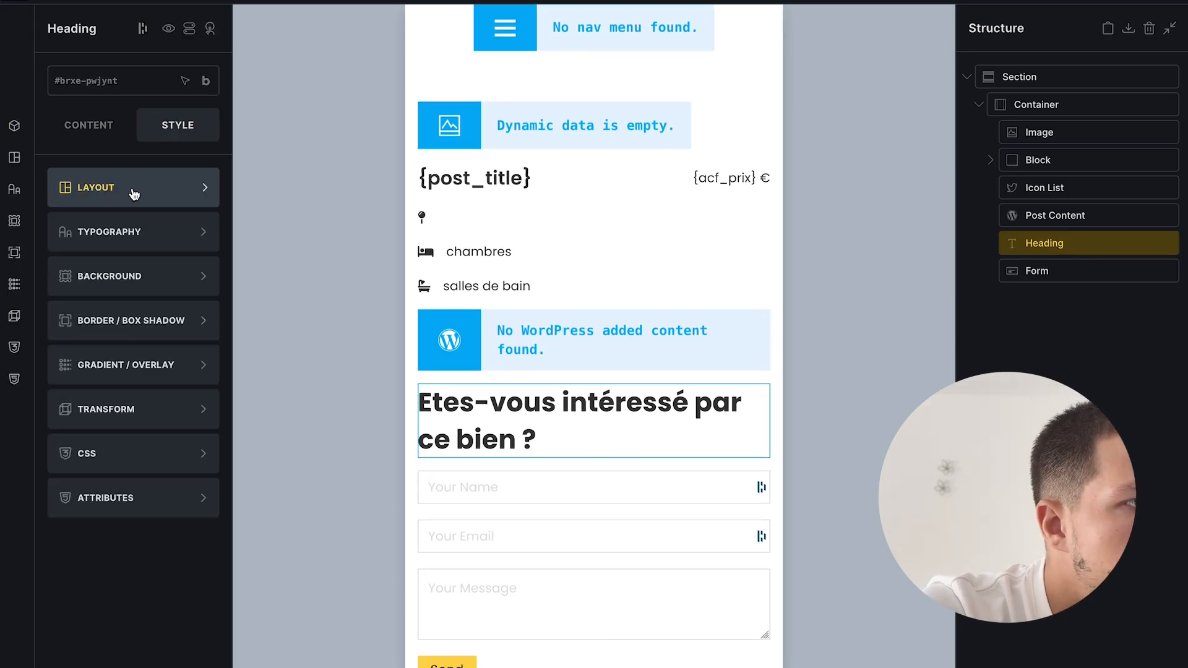
pyautogui.click(133, 194)
pyautogui.click(121, 320)
pyautogui.click(134, 288)
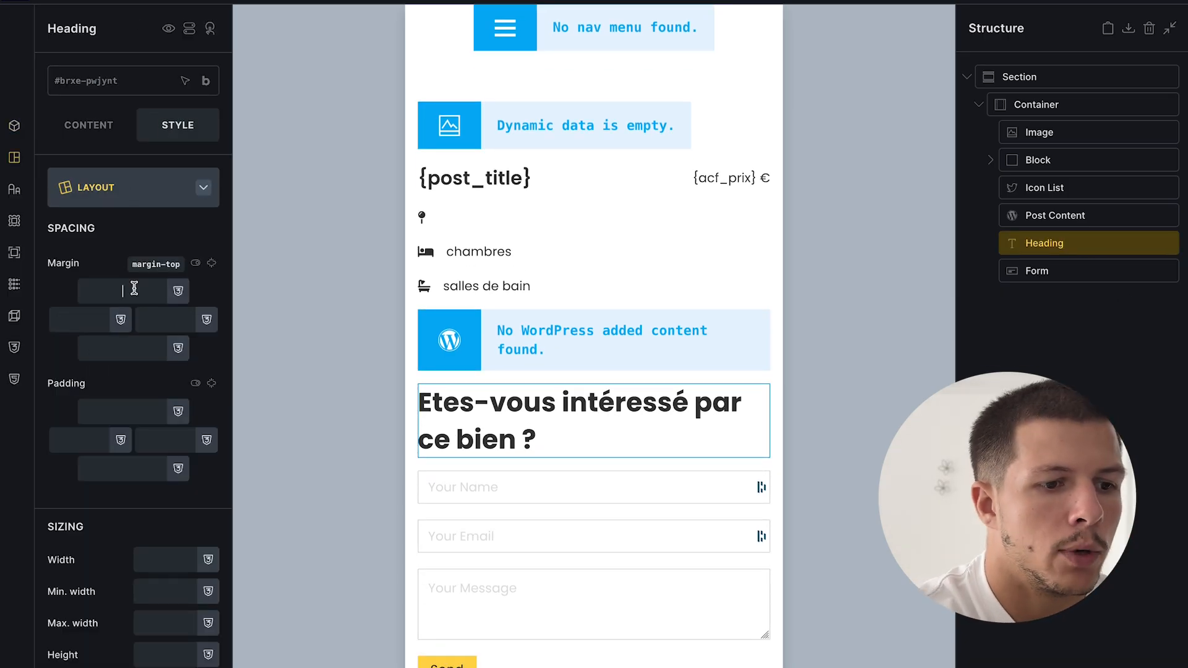
pyautogui.write('80')
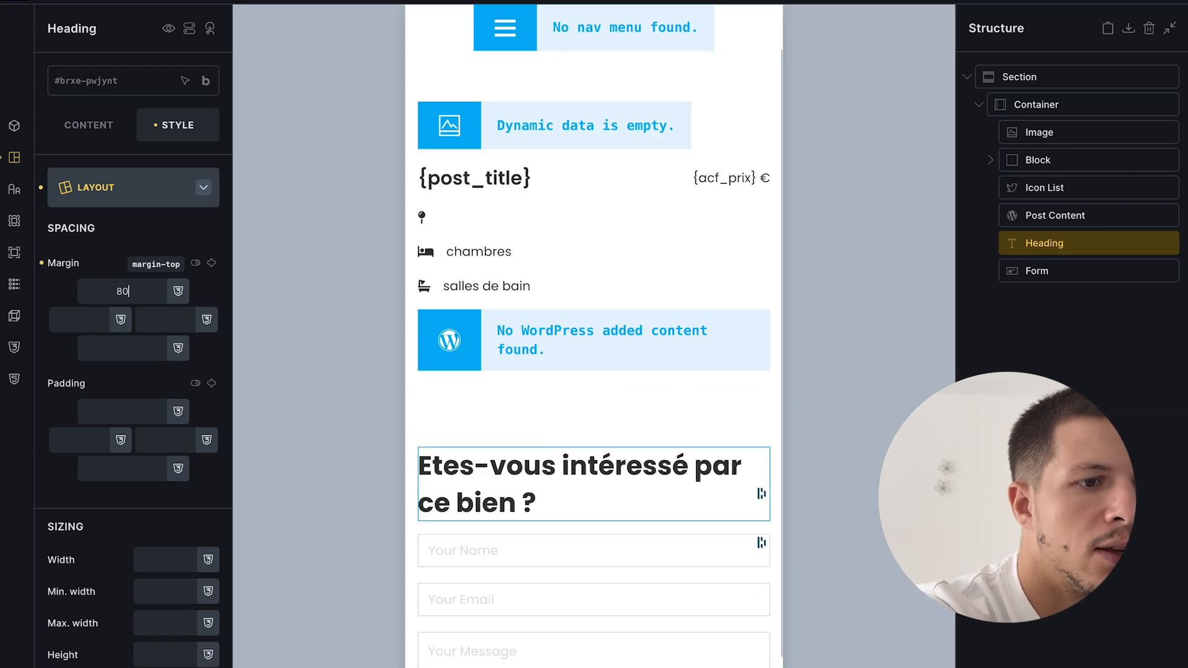
pyautogui.press('super+s')
# - Preview the Appartement lumineux page, then return to the Fiche bien immobilier template
pyautogui.moveTo(4, 433)
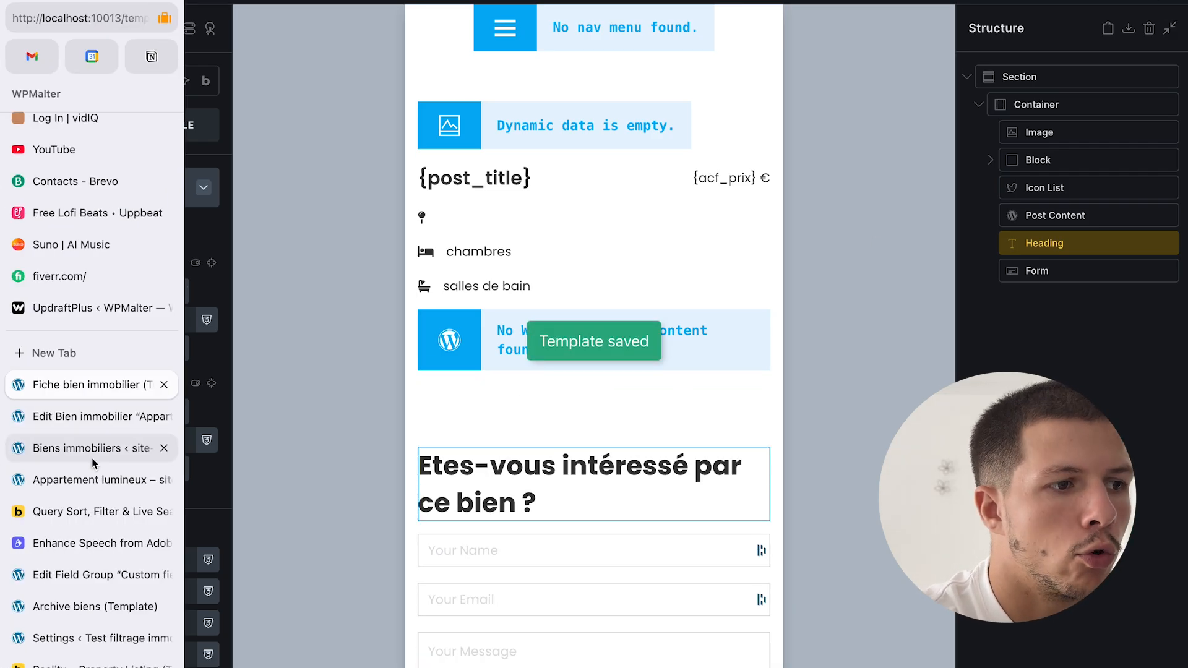
pyautogui.click(109, 480)
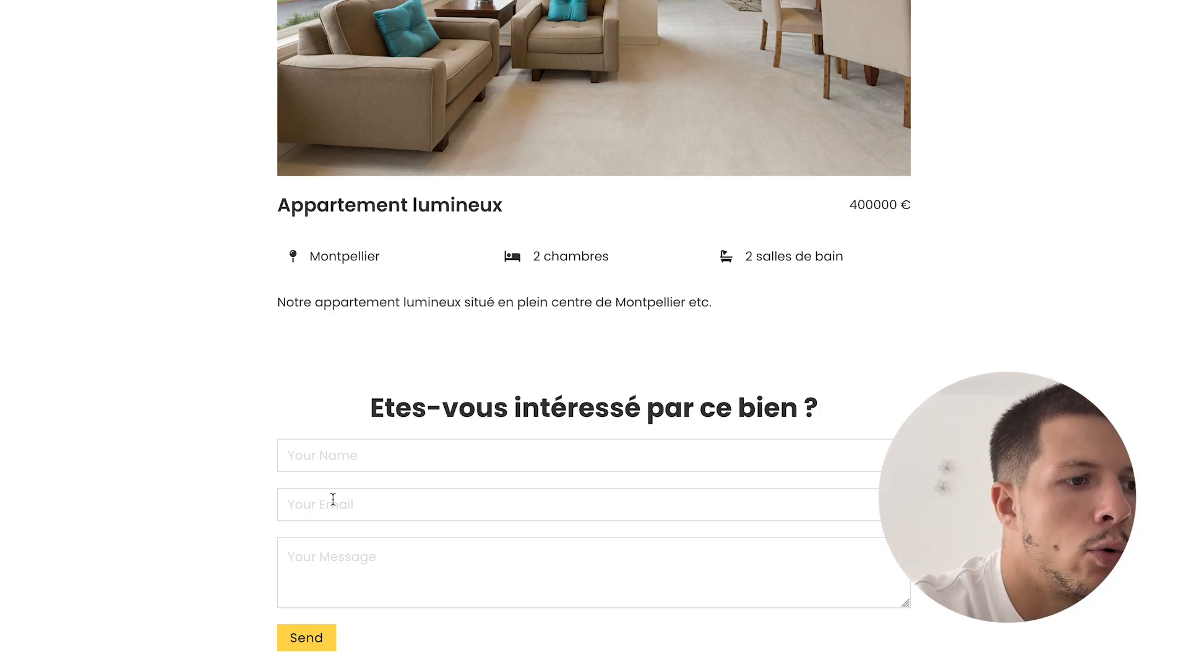
pyautogui.click(83, 446)
pyautogui.click(62, 382)
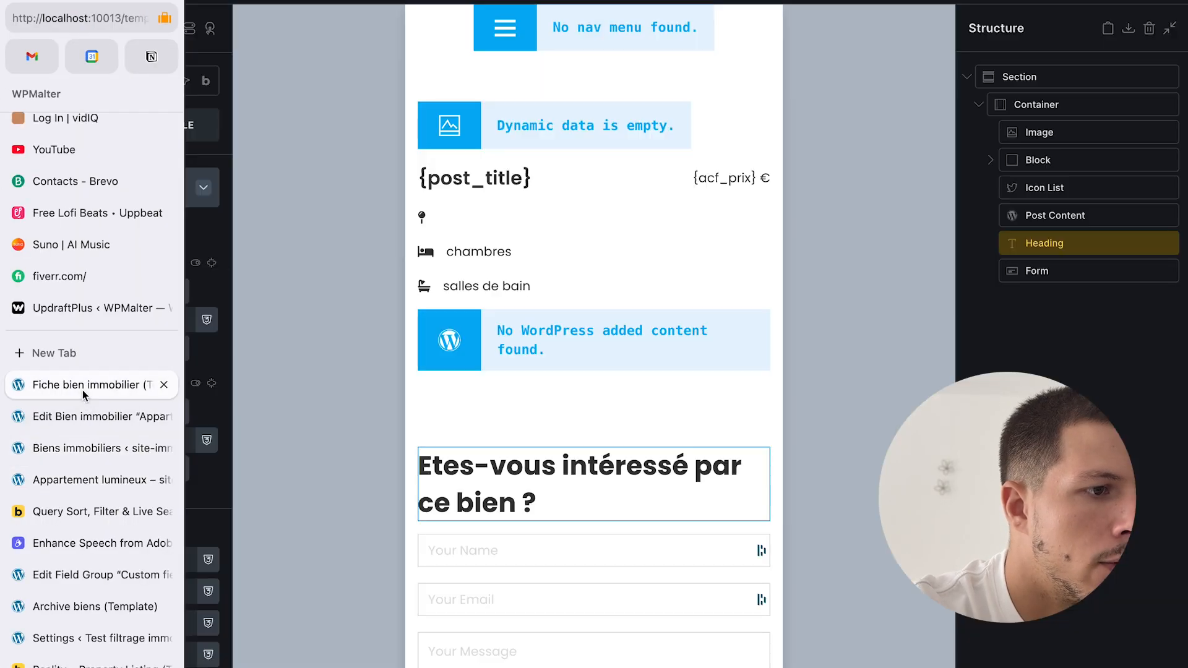
pyautogui.scroll(-1, 652, 446)
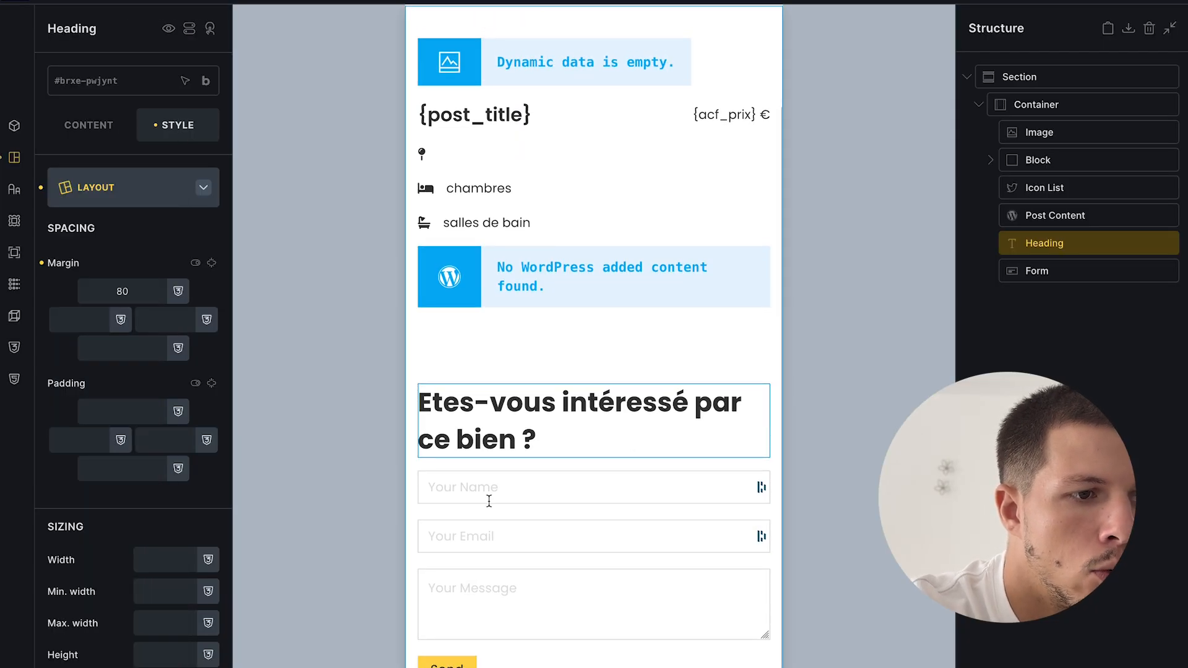
# - Relabel the form's Name field 'Prénom' with placeholder 'Votre prénom', then open the Email and Message fields
pyautogui.click(489, 500)
pyautogui.click(88, 125)
pyautogui.click(114, 187)
pyautogui.click(114, 187)
pyautogui.click(106, 246)
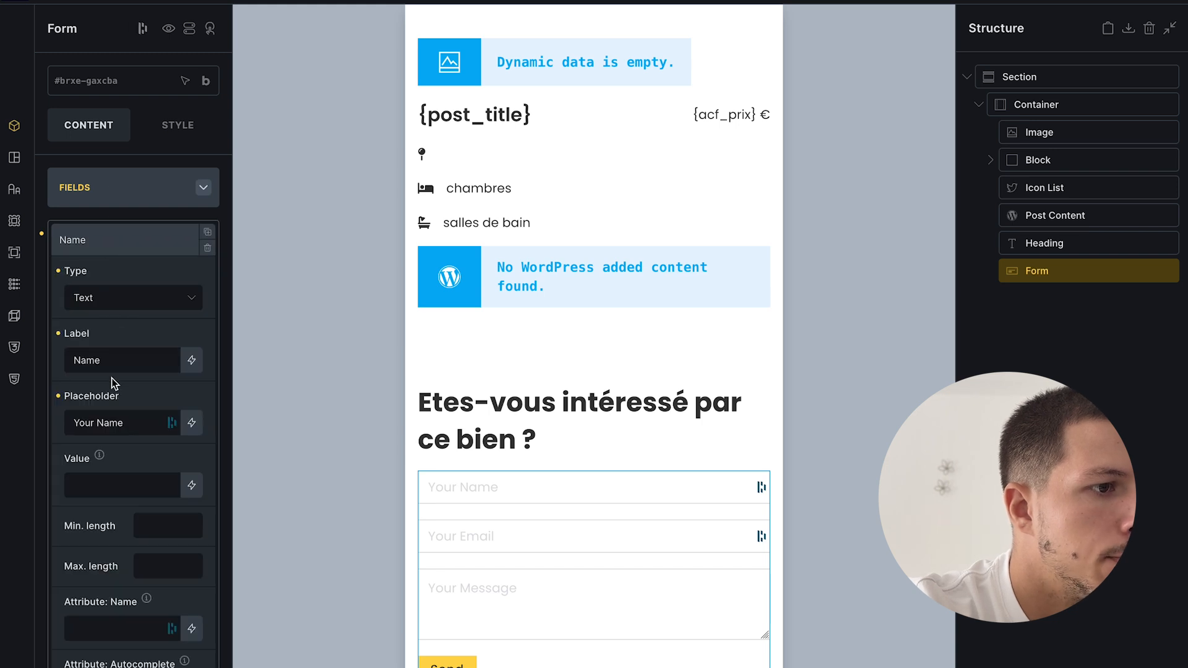
pyautogui.press('BackSpace')
pyautogui.press('BackSpace')
pyautogui.write('Prénom')
pyautogui.press('Tab')
pyautogui.write('Votre ')
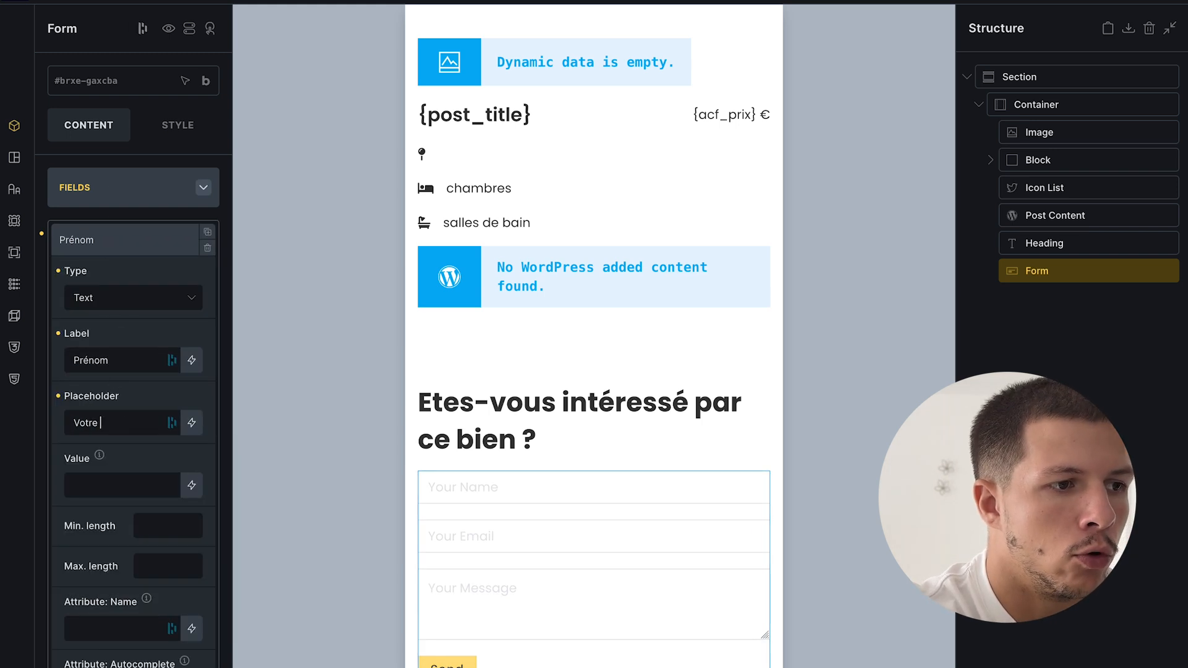
pyautogui.write('prénom')
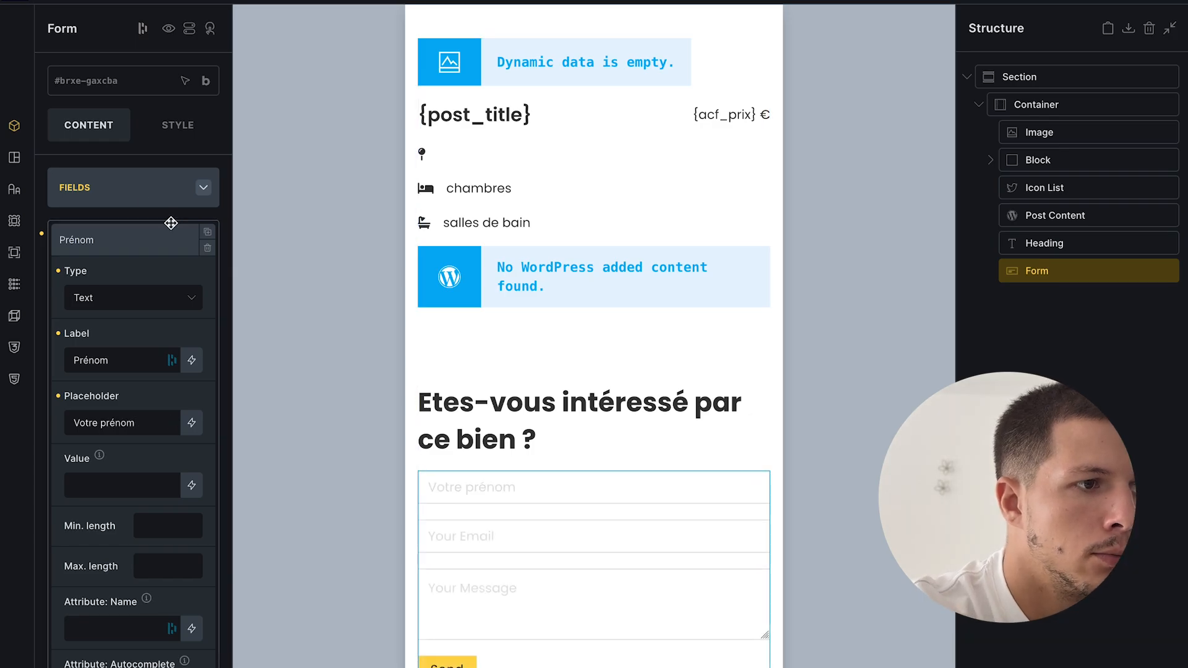
pyautogui.click(134, 226)
pyautogui.click(188, 275)
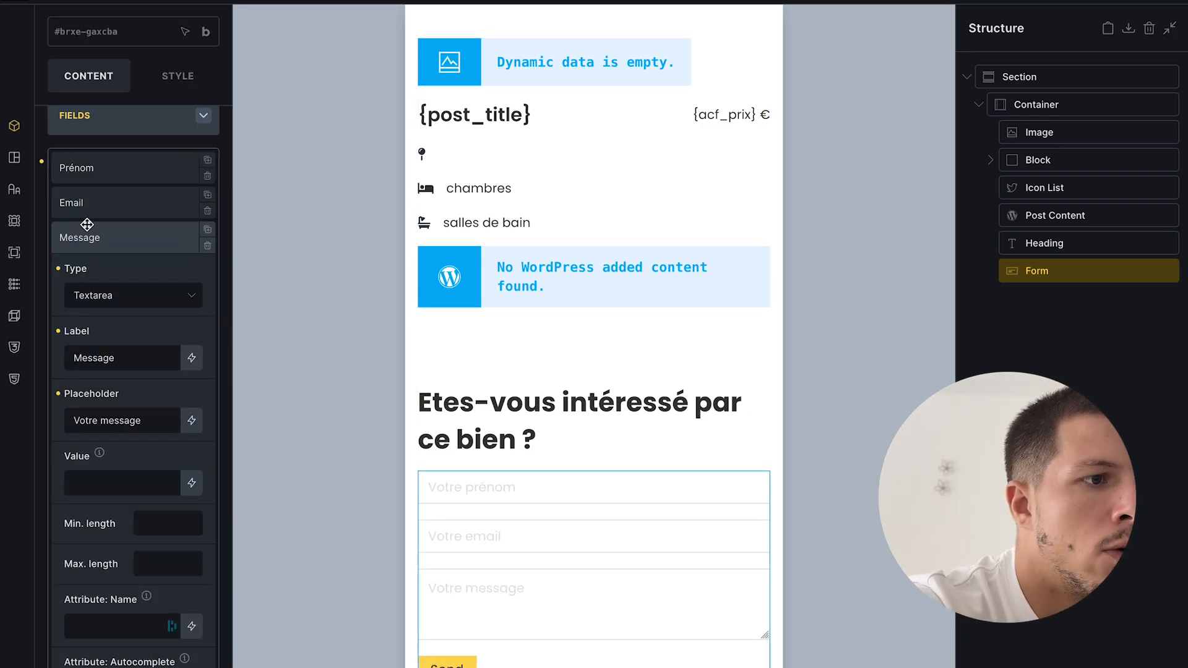
pyautogui.click(88, 232)
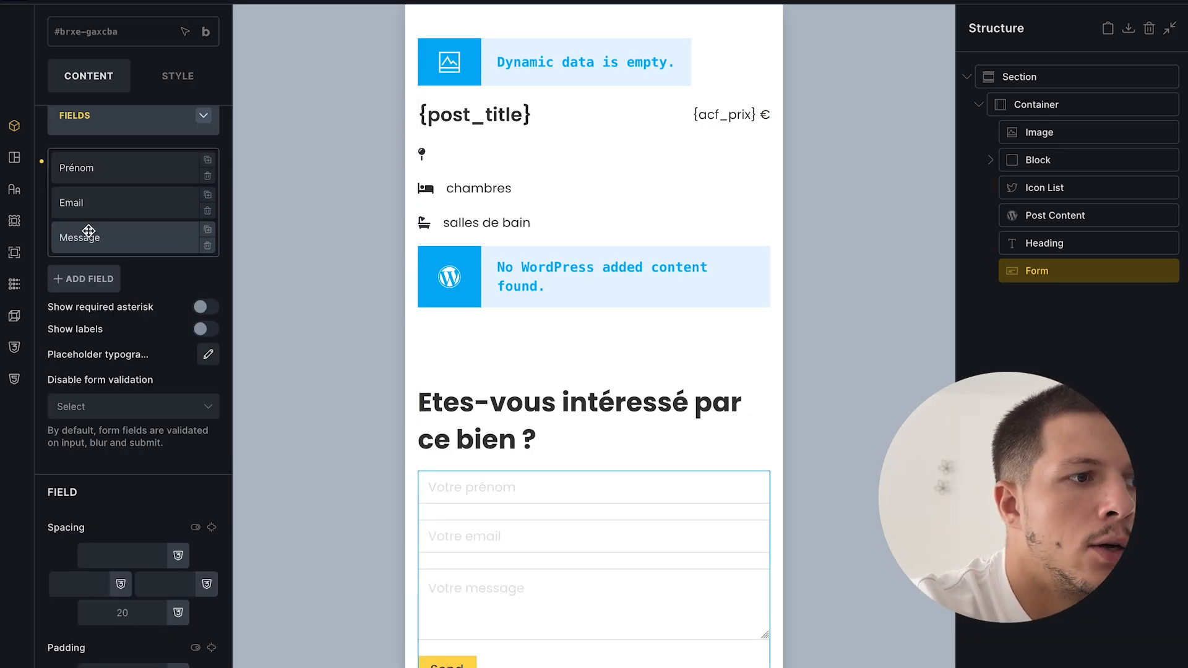
# - Add a form field with placeholder and label 'Quel est le bien qui vous intéresse ?'
pyautogui.click(88, 286)
pyautogui.scroll(-1, 109, 336)
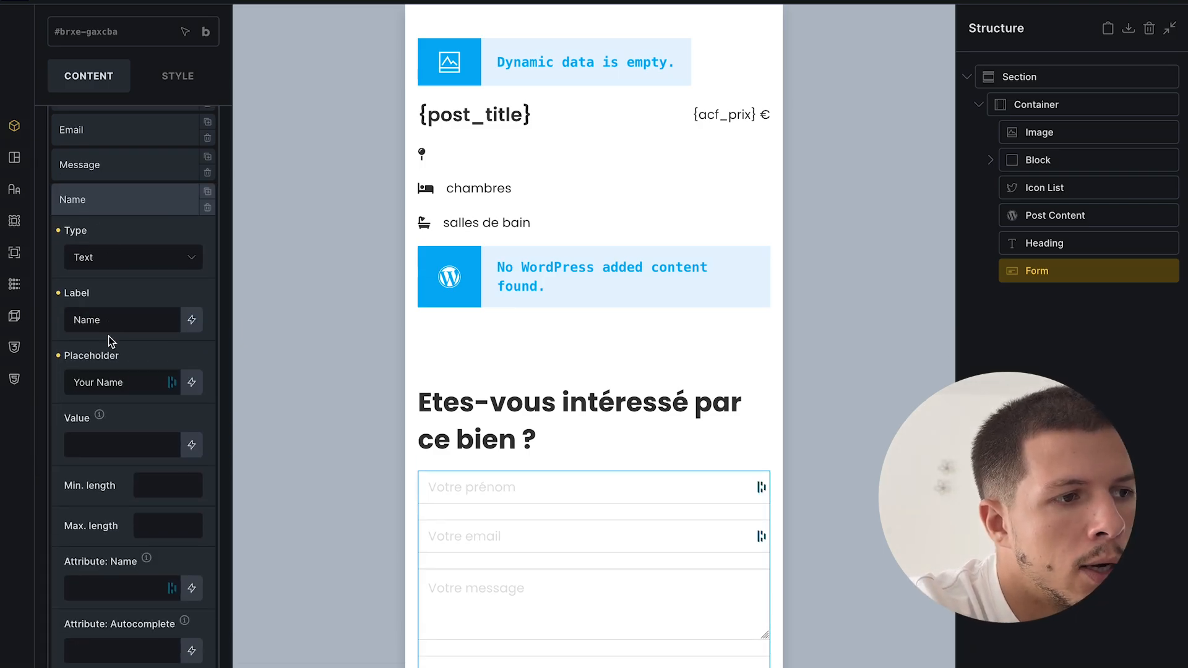
pyautogui.scroll(-1, 109, 336)
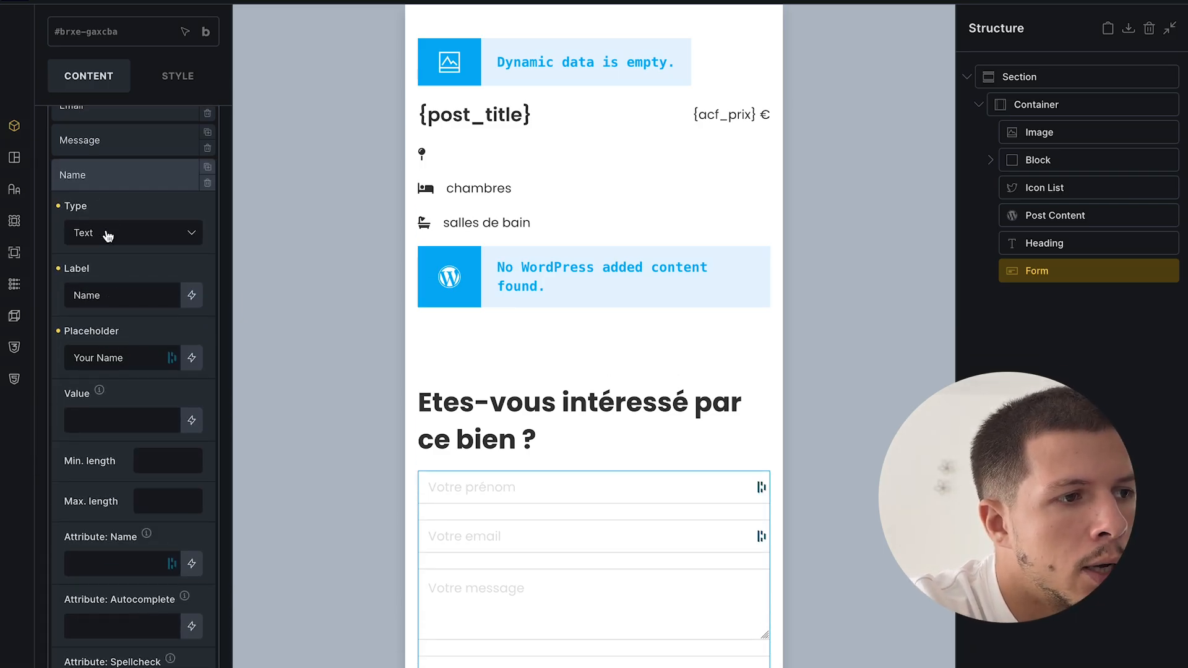
pyautogui.scroll(-1, 114, 306)
pyautogui.tripleClick(80, 279)
pyautogui.write('Le bien')
pyautogui.press('BackSpace')
pyautogui.hotkey('ctrl', 'a')
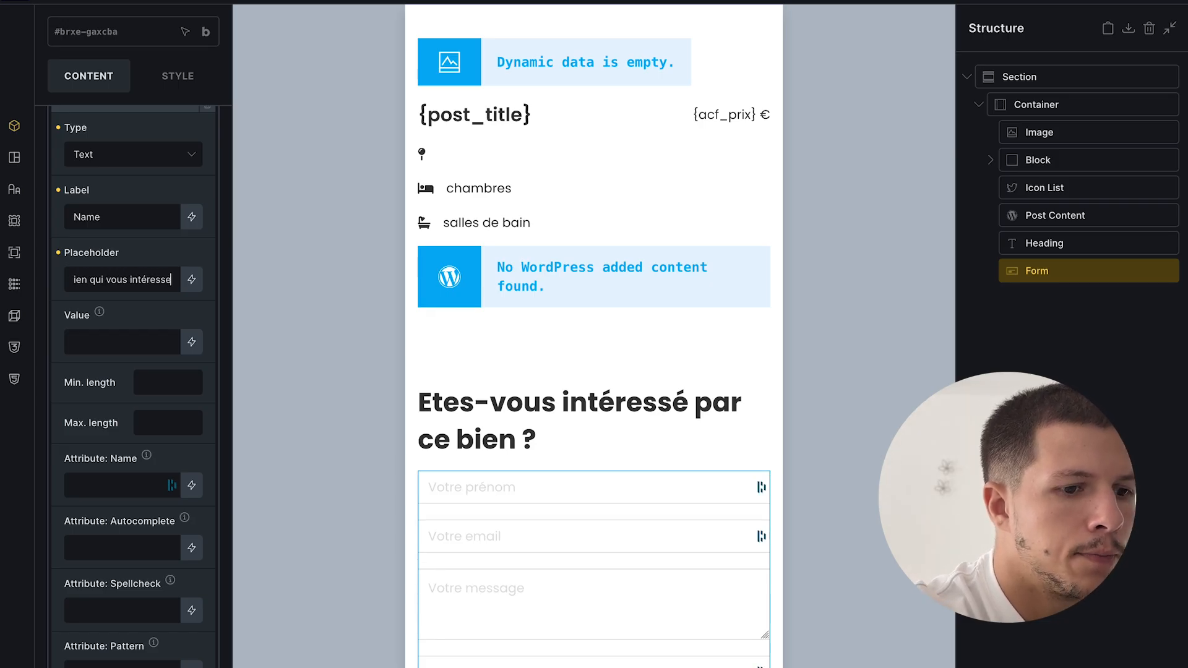
pyautogui.tripleClick(88, 281)
pyautogui.hotkey('ctrl', 'a')
pyautogui.write('Le bien qui vous intéresse ?')
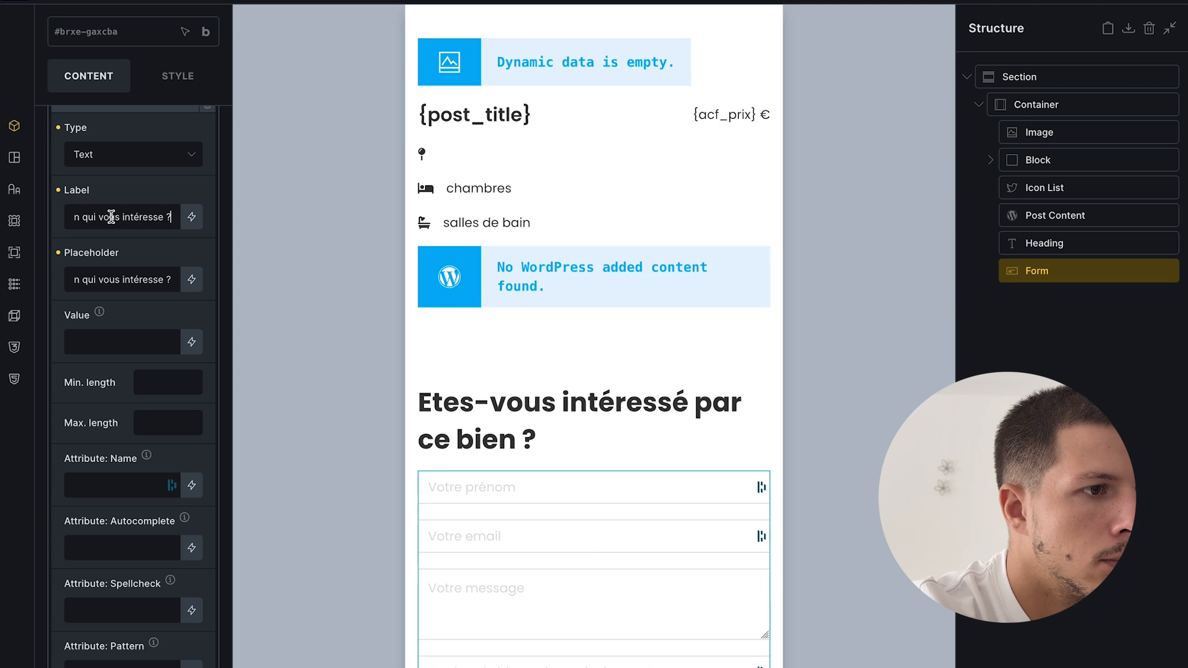
pyautogui.scroll(-2, 131, 365)
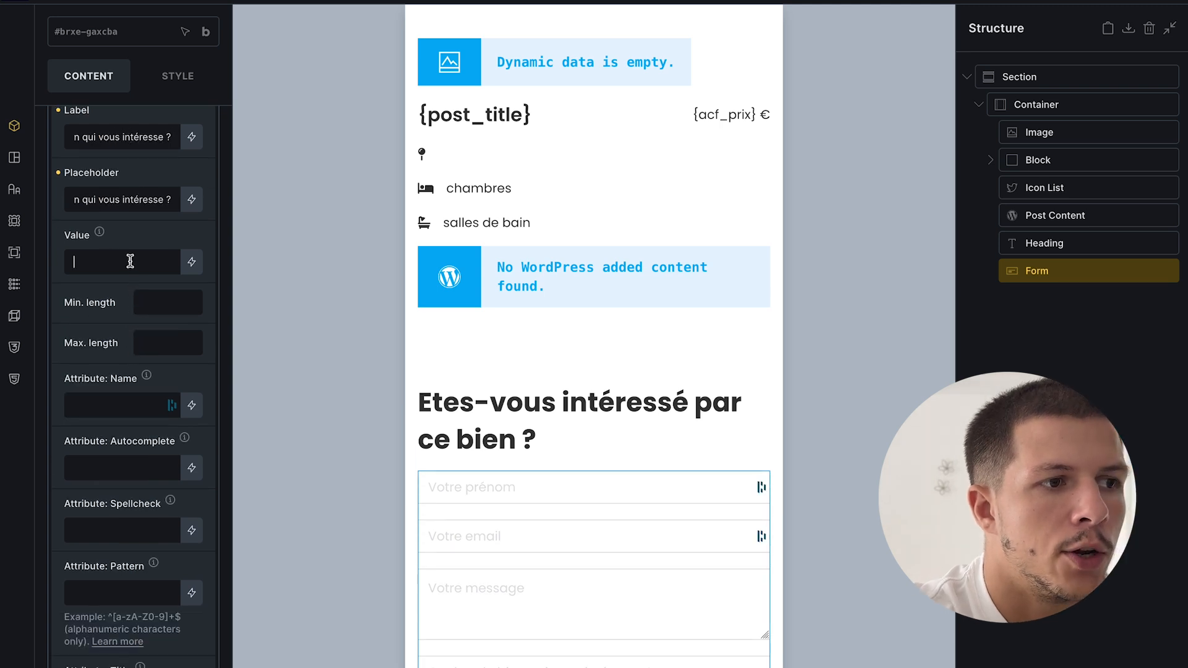
# - Pre-fill the new field's value with the post title and save the template
pyautogui.click(191, 265)
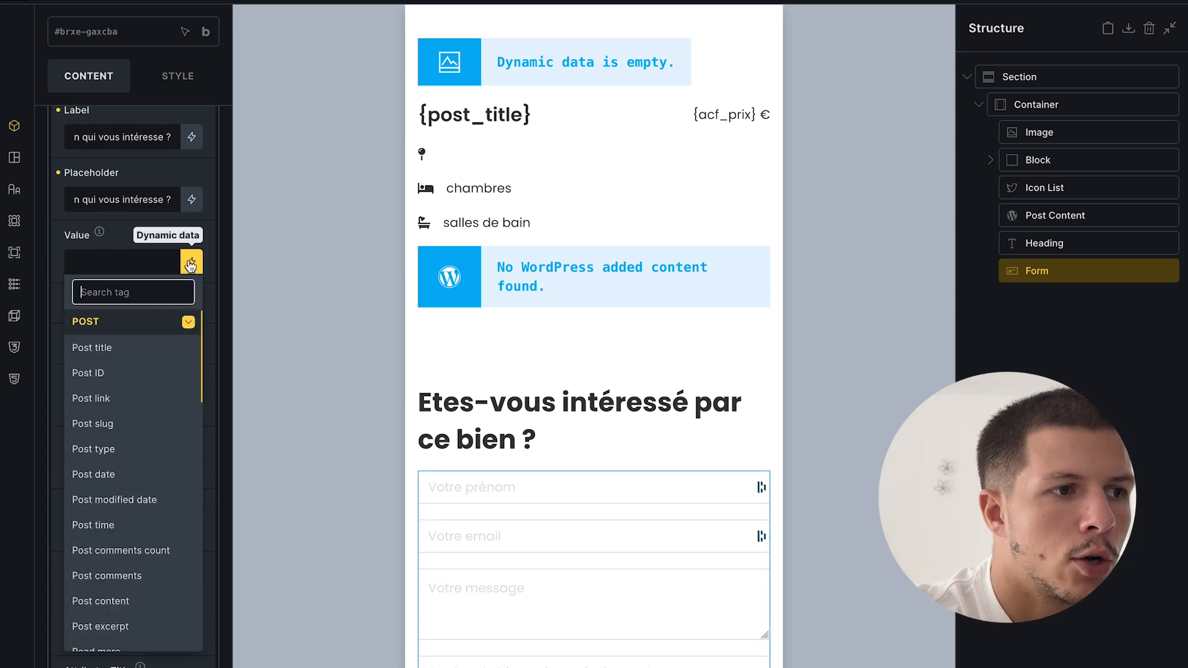
pyautogui.click(135, 346)
pyautogui.scroll(2, 605, 282)
pyautogui.scroll(-3, 475, 316)
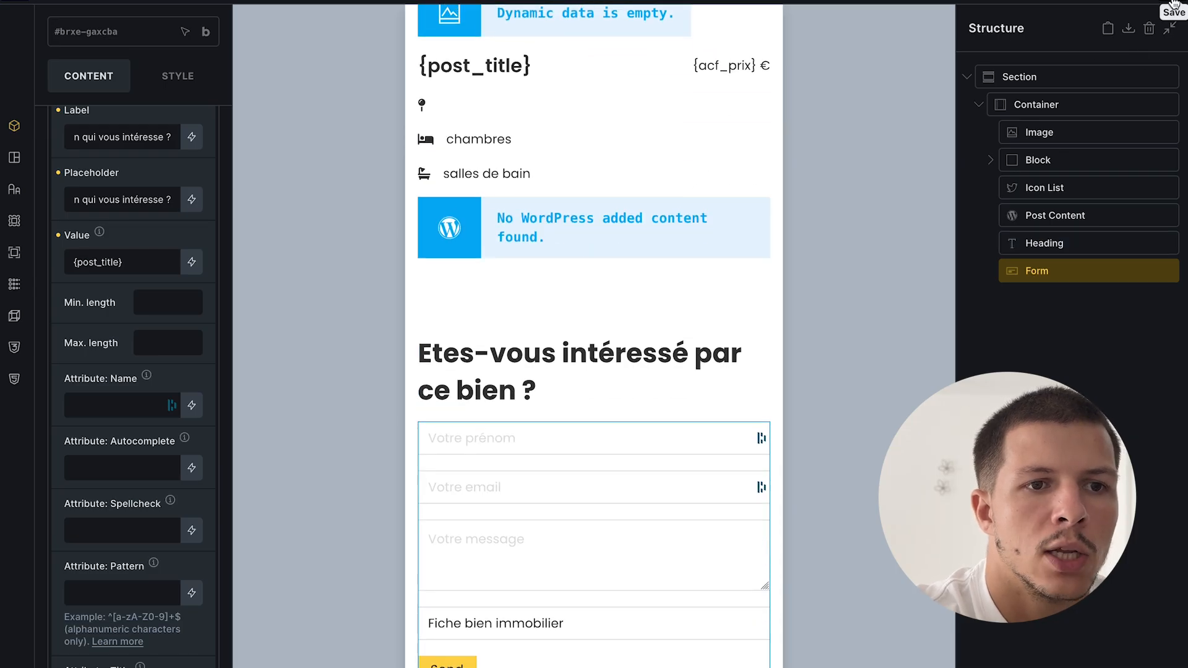
pyautogui.hotkey('ctrl', 's')
pyautogui.moveTo(1, 450)
pyautogui.click(81, 417)
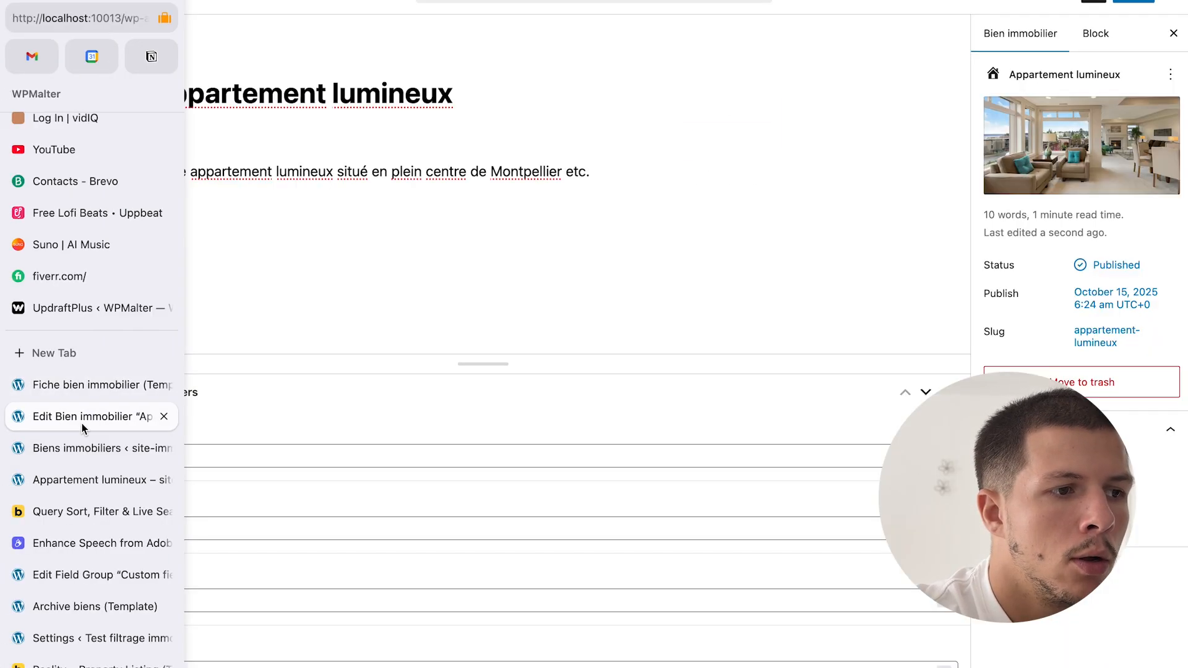
# - Open the Appartement lumineux property page and scroll down to its contact form
pyautogui.click(87, 476)
pyautogui.scroll(5, 616, 431)
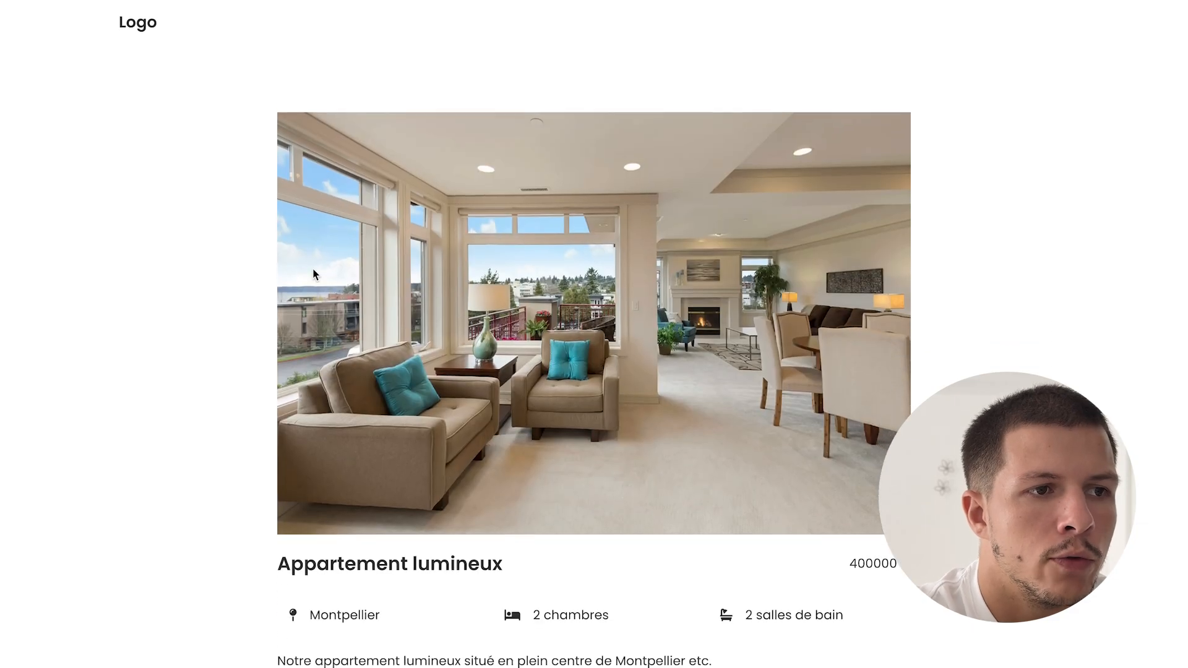
pyautogui.scroll(-2, 659, 425)
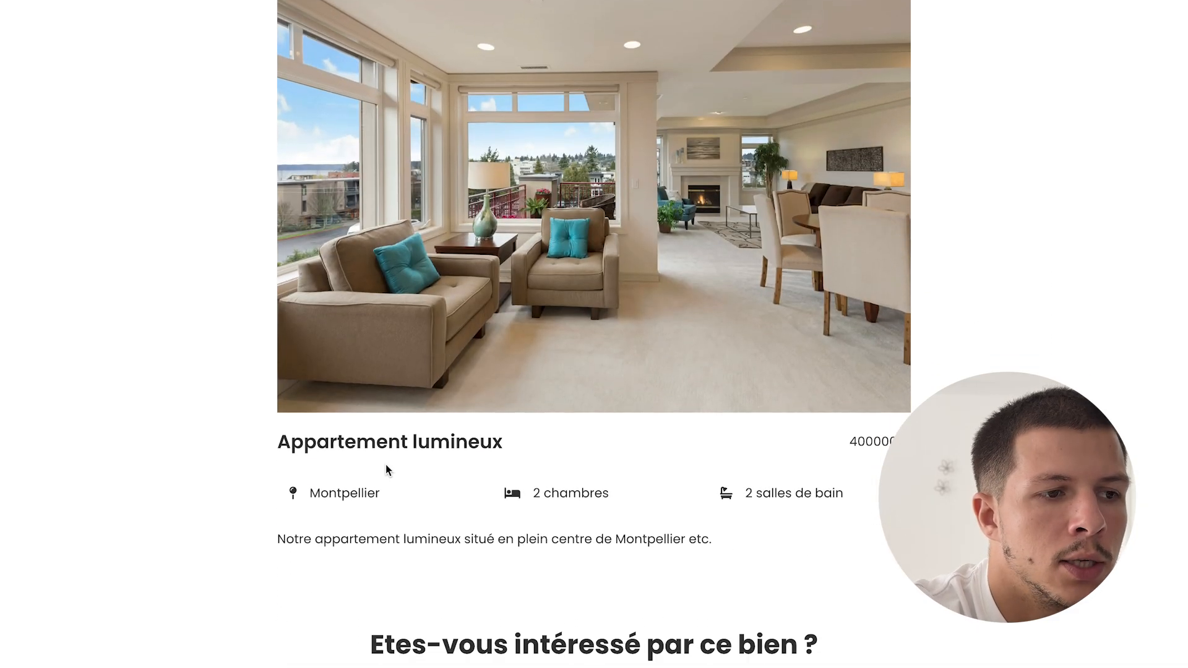
pyautogui.scroll(-5, 544, 438)
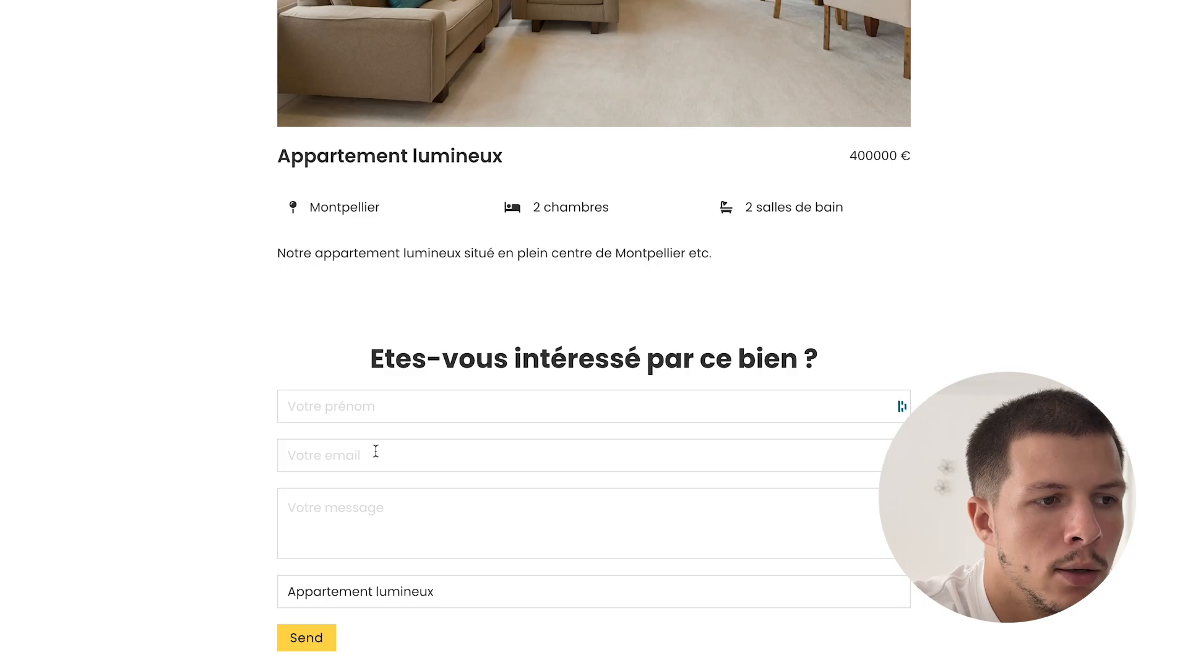
pyautogui.click(325, 405)
pyautogui.click(241, 456)
# - Erase the pre-filled 'Appartement lumineux' title from the form's last field
pyautogui.doubleClick(376, 591)
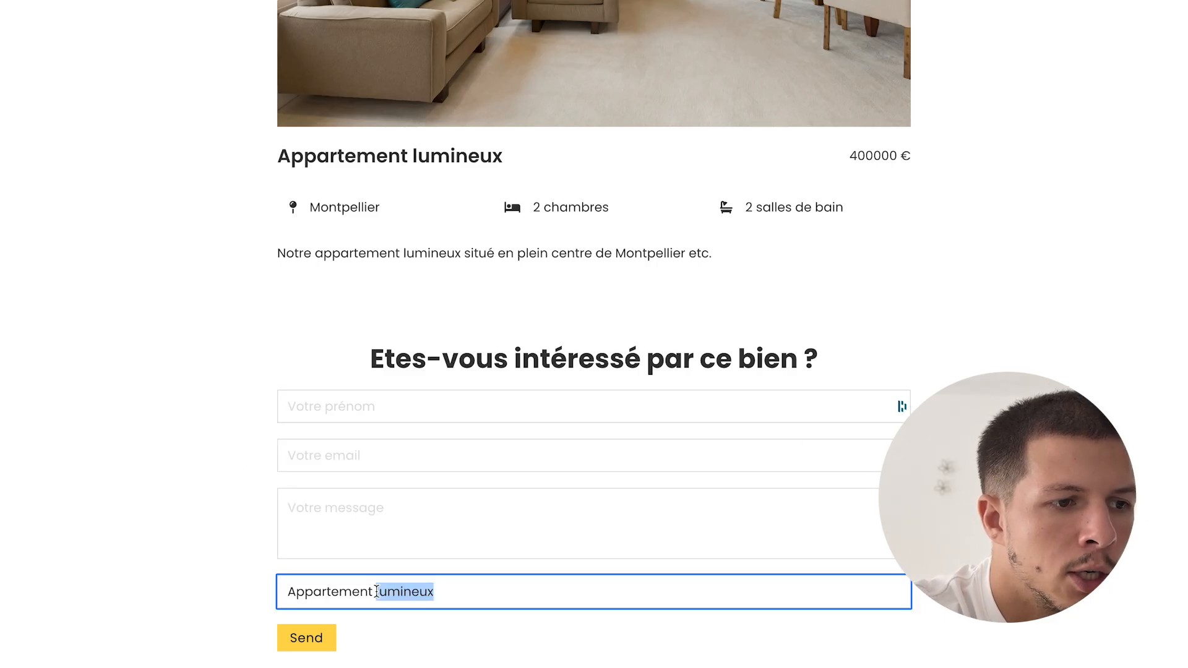
pyautogui.hotkey('ctrl', 'a')
pyautogui.press('BackSpace')
pyautogui.click(427, 625)
pyautogui.click(430, 594)
pyautogui.click(442, 641)
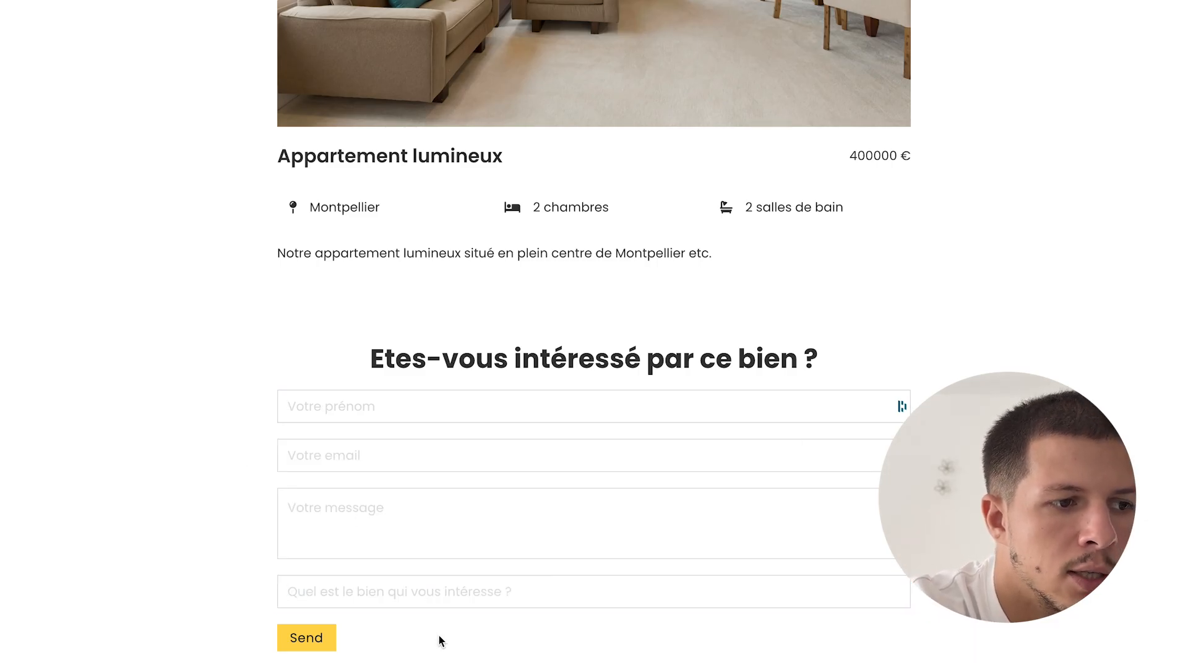
# - Reload the page and check the last field refills with 'Appartement lumineux'
pyautogui.press('super+t')
pyautogui.press('Escape')
pyautogui.press('super+r')
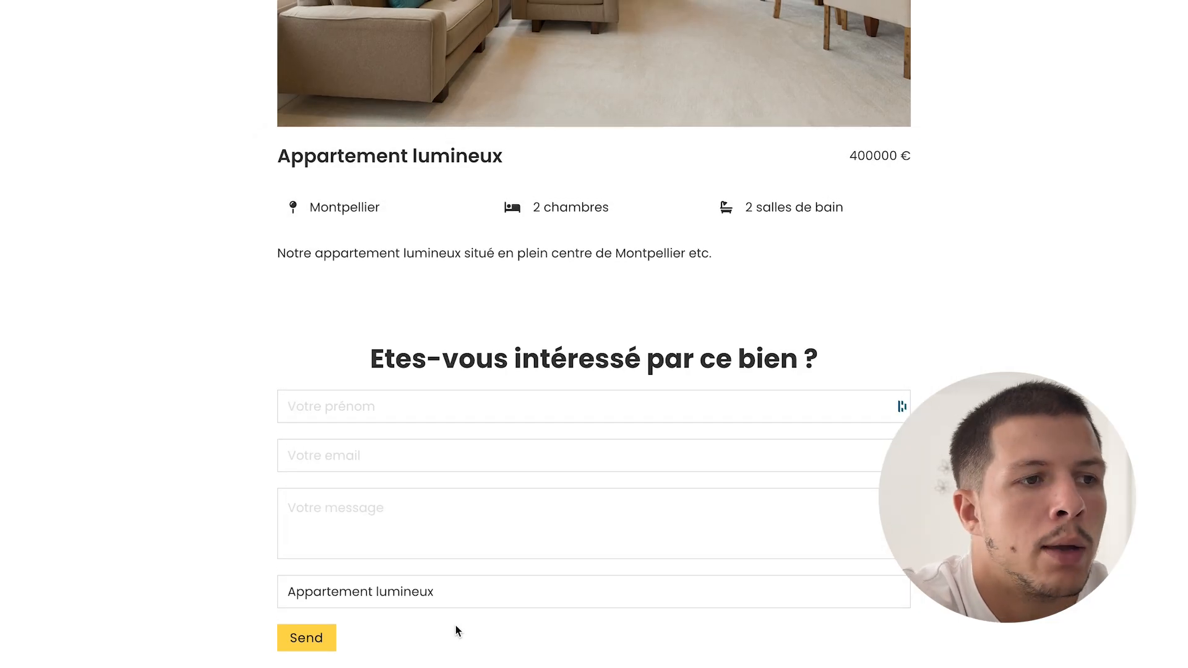
pyautogui.scroll(7, 456, 626)
pyautogui.scroll(-8, 456, 626)
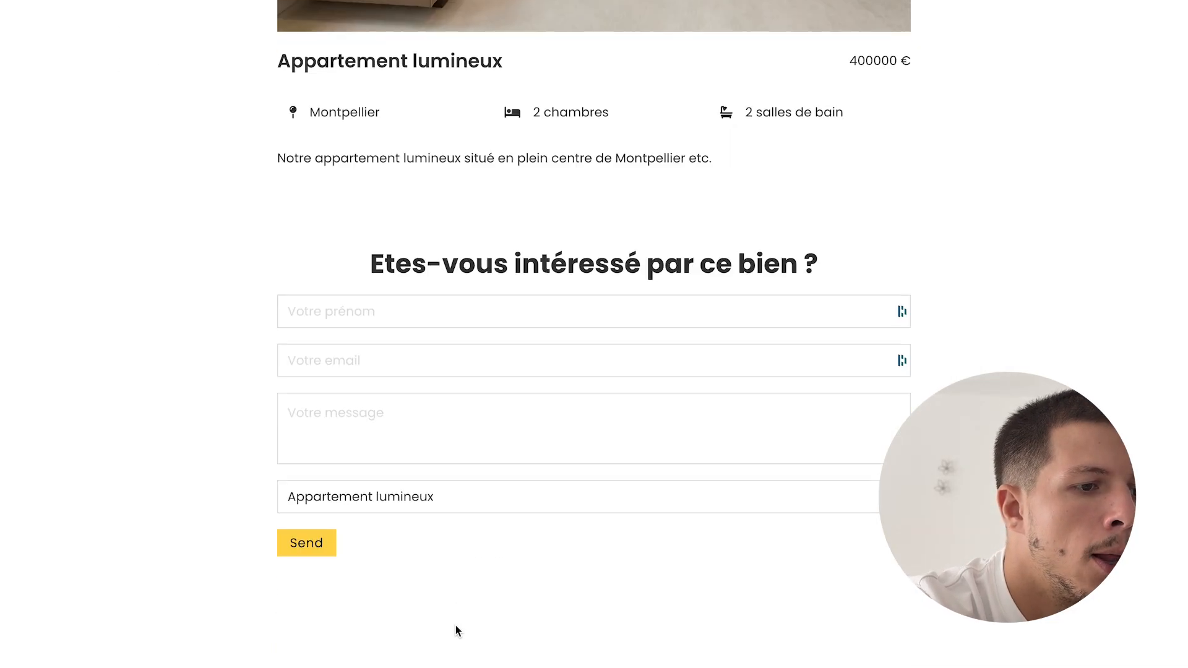
pyautogui.scroll(2, 455, 627)
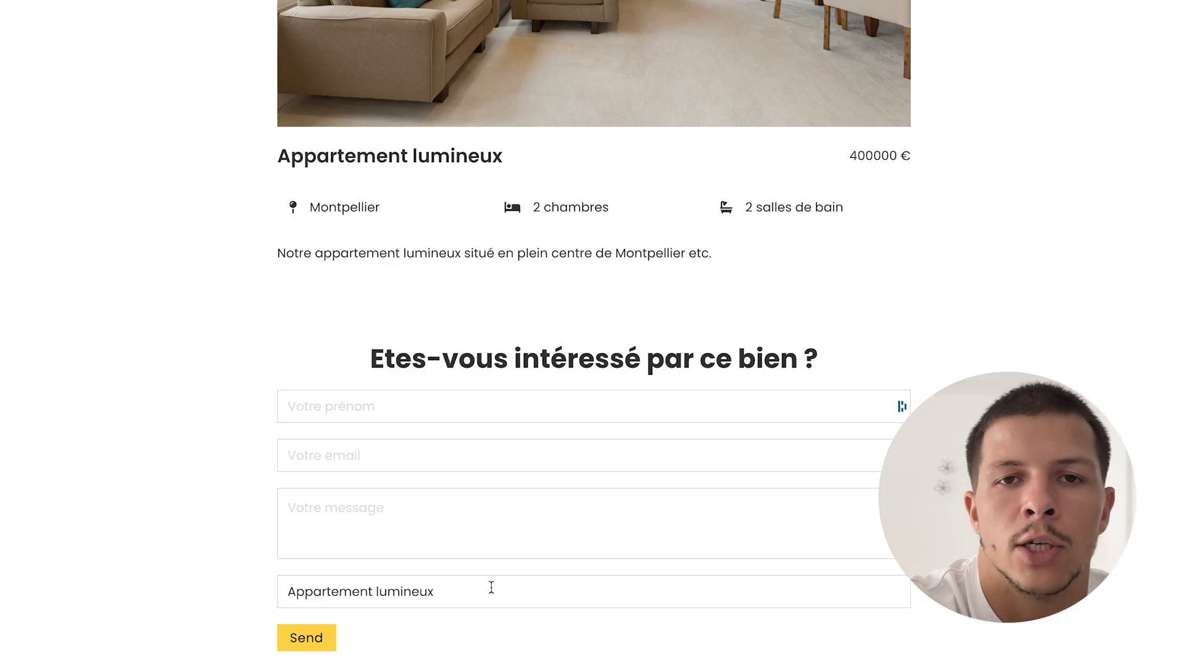
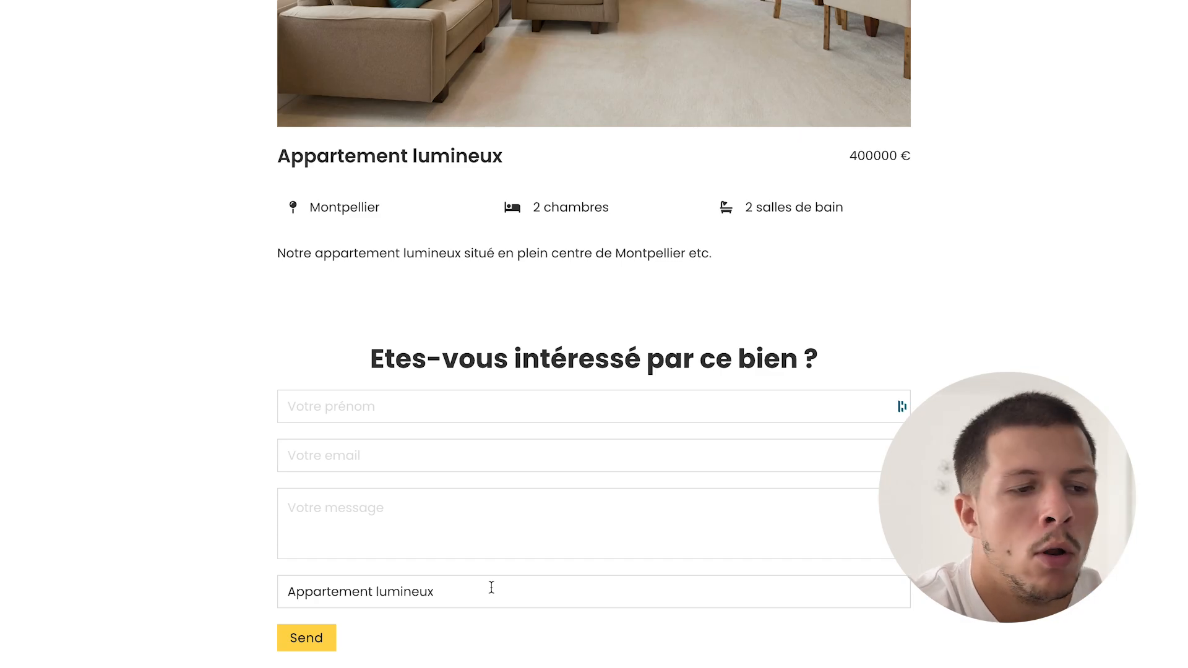
# - Return to the Bricks editor and scroll down the contact Form element's settings panel
pyautogui.moveTo(2, 464)
pyautogui.click(120, 440)
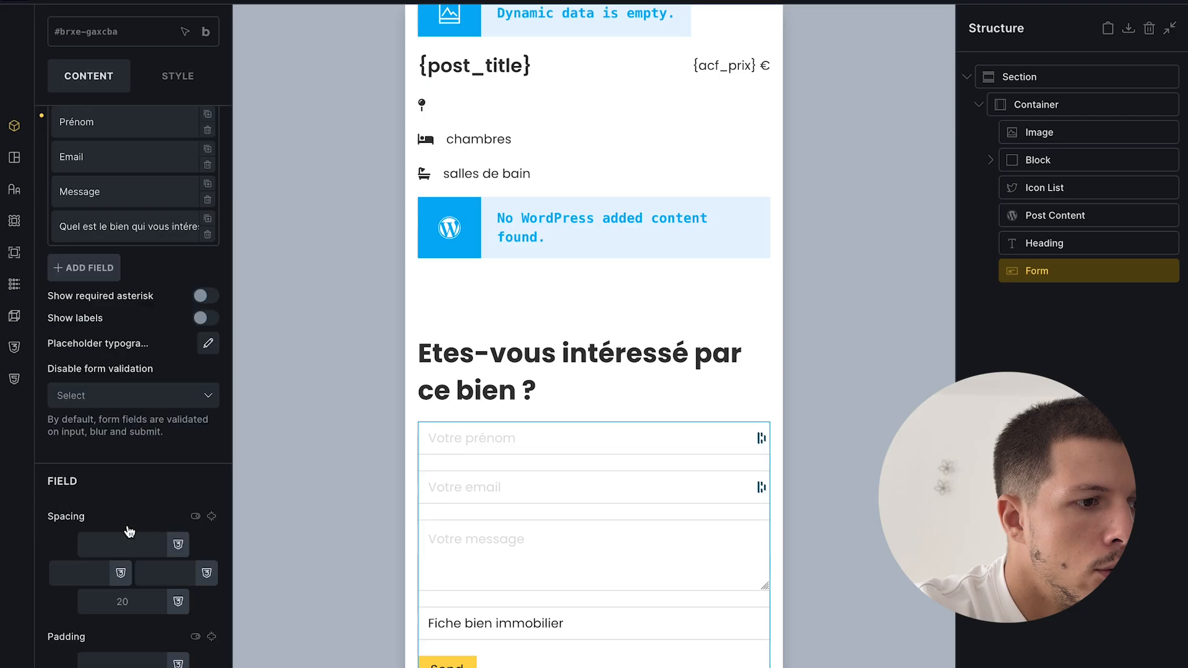
pyautogui.scroll(-6, 119, 531)
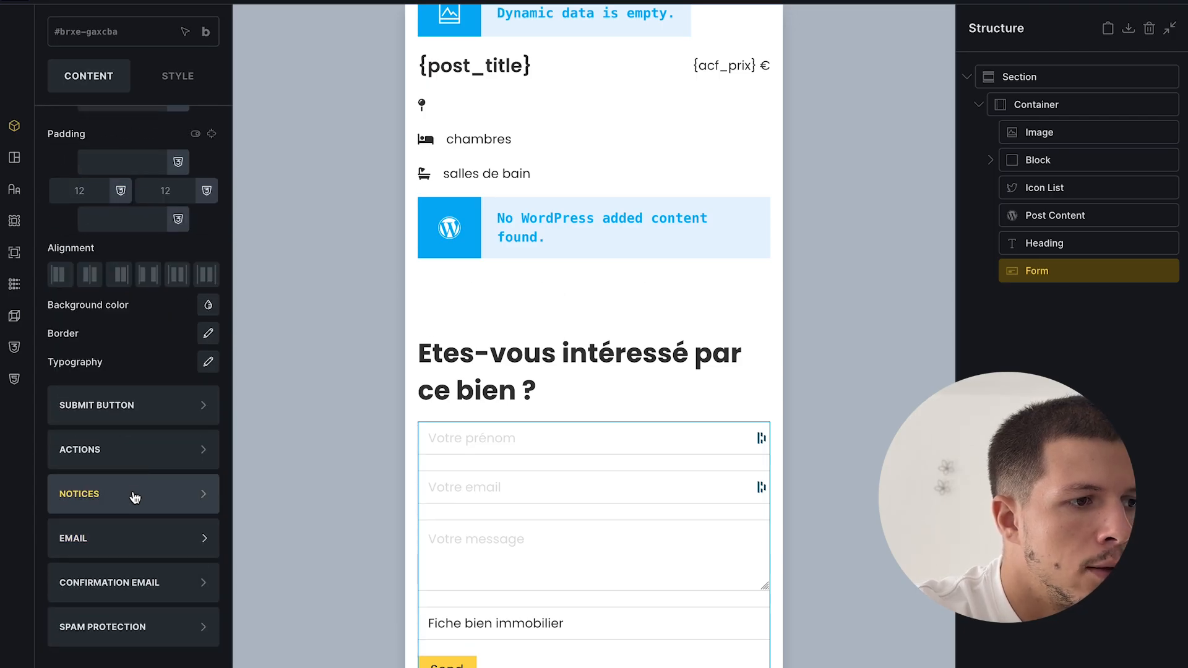
# - Set the form's submit button text to Envoyer and save the template
pyautogui.click(119, 407)
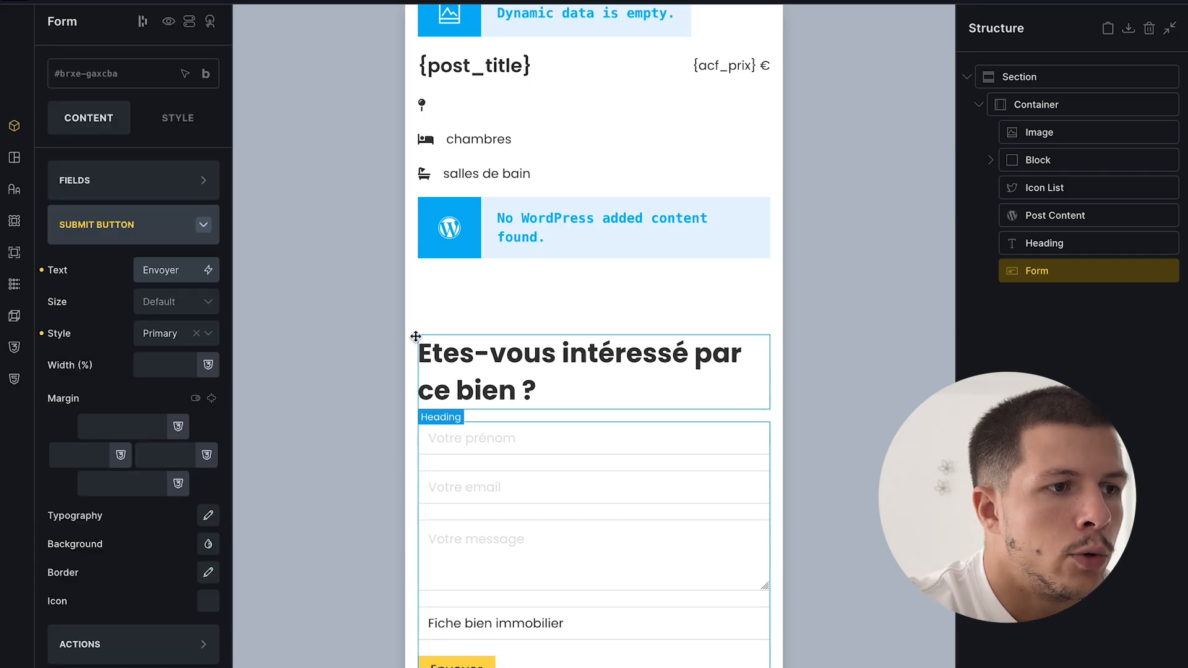
pyautogui.hotkey('ctrl', 's')
pyautogui.moveTo(1, 465)
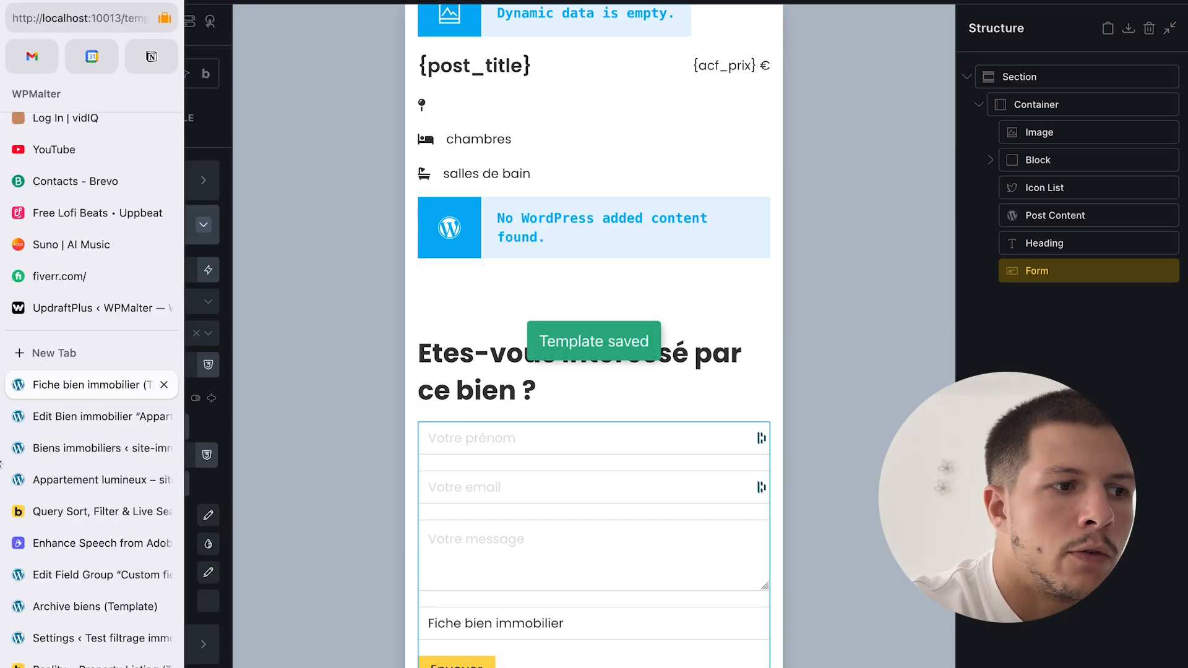
pyautogui.click(120, 241)
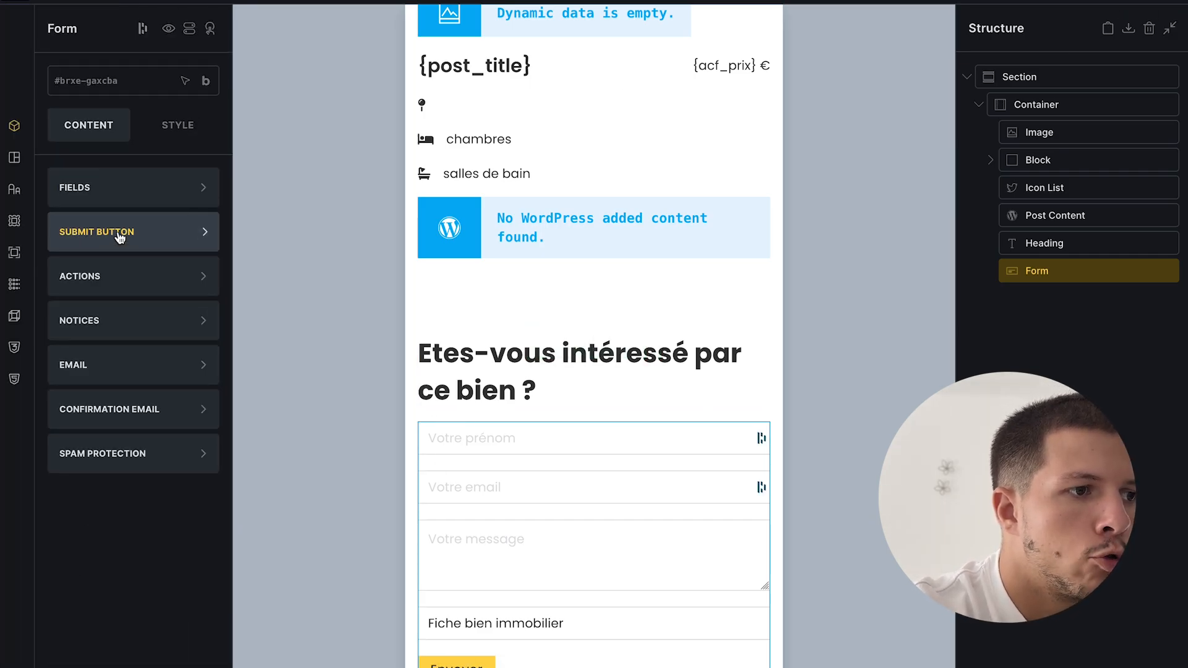
# - Make the form email submissions to the Admin email address and save the template
pyautogui.click(132, 277)
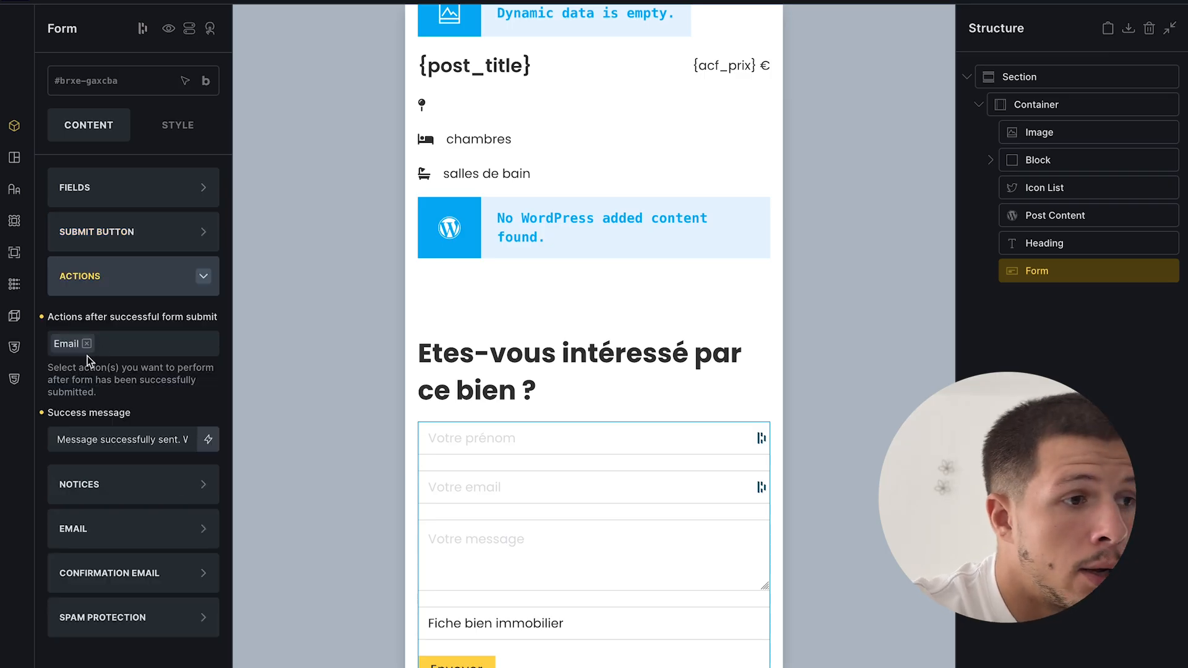
pyautogui.click(109, 294)
pyautogui.click(123, 365)
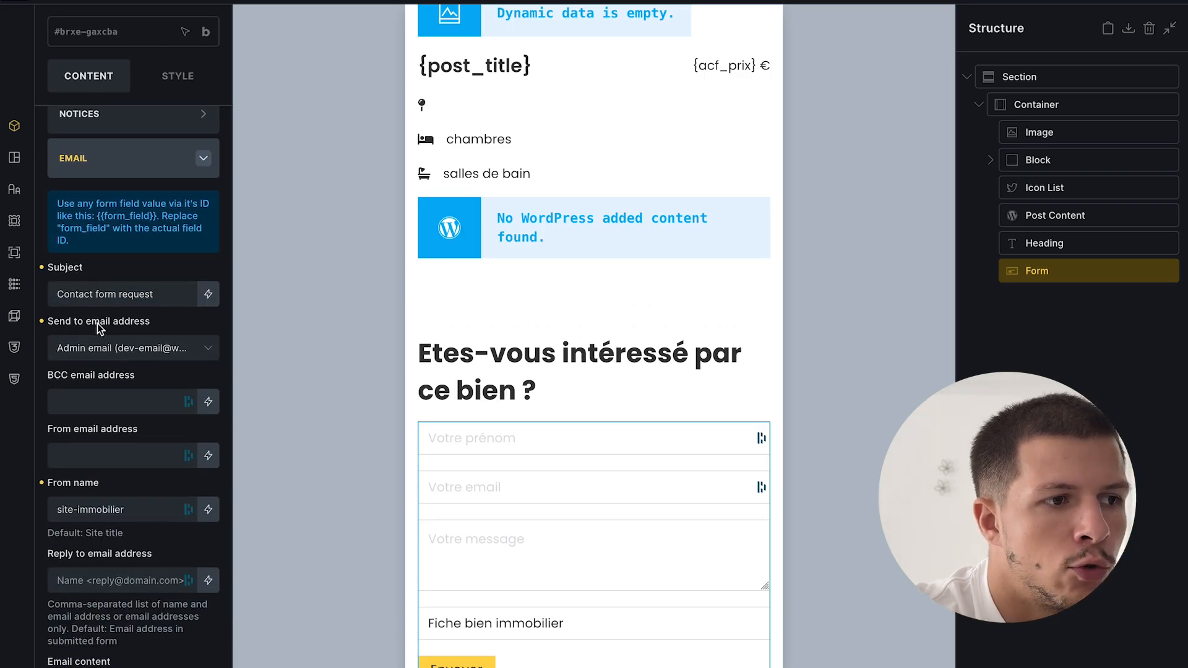
pyautogui.click(128, 355)
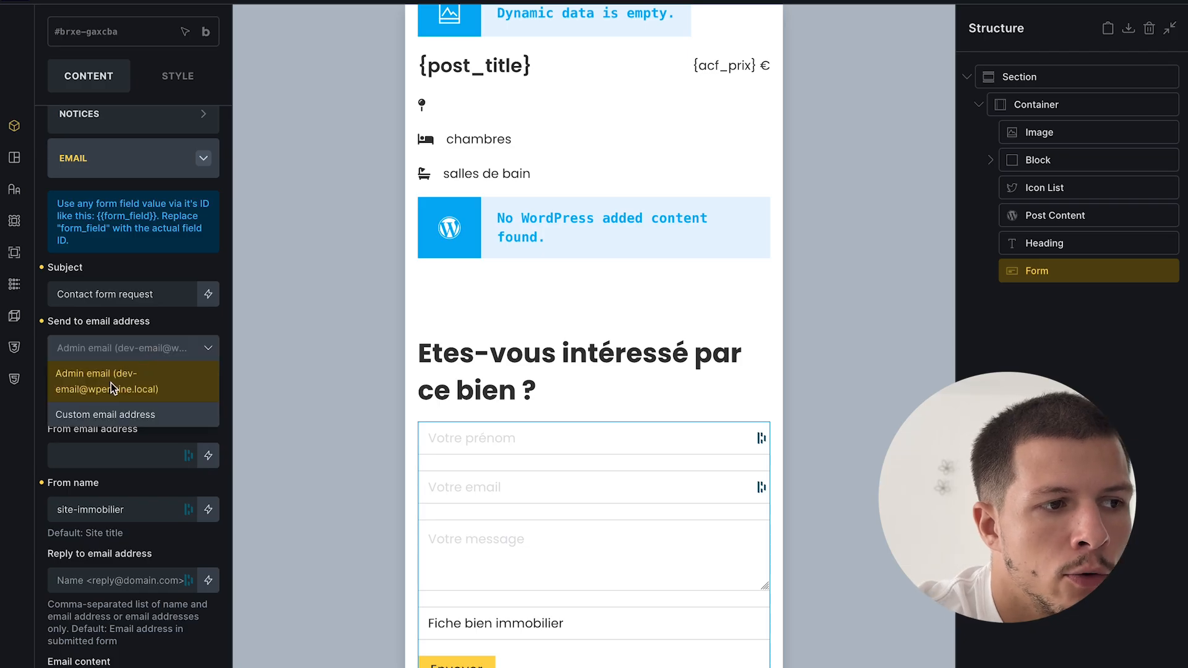
pyautogui.click(143, 378)
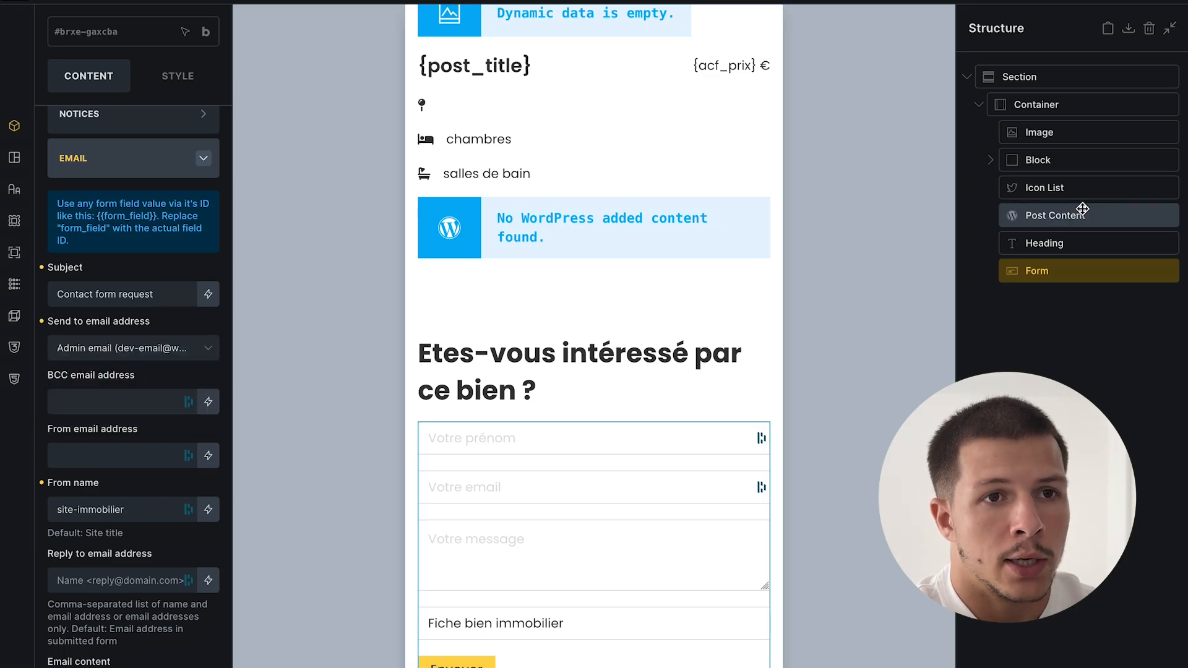
pyautogui.hotkey('ctrl', 's')
pyautogui.moveTo(4, 433)
pyautogui.click(85, 481)
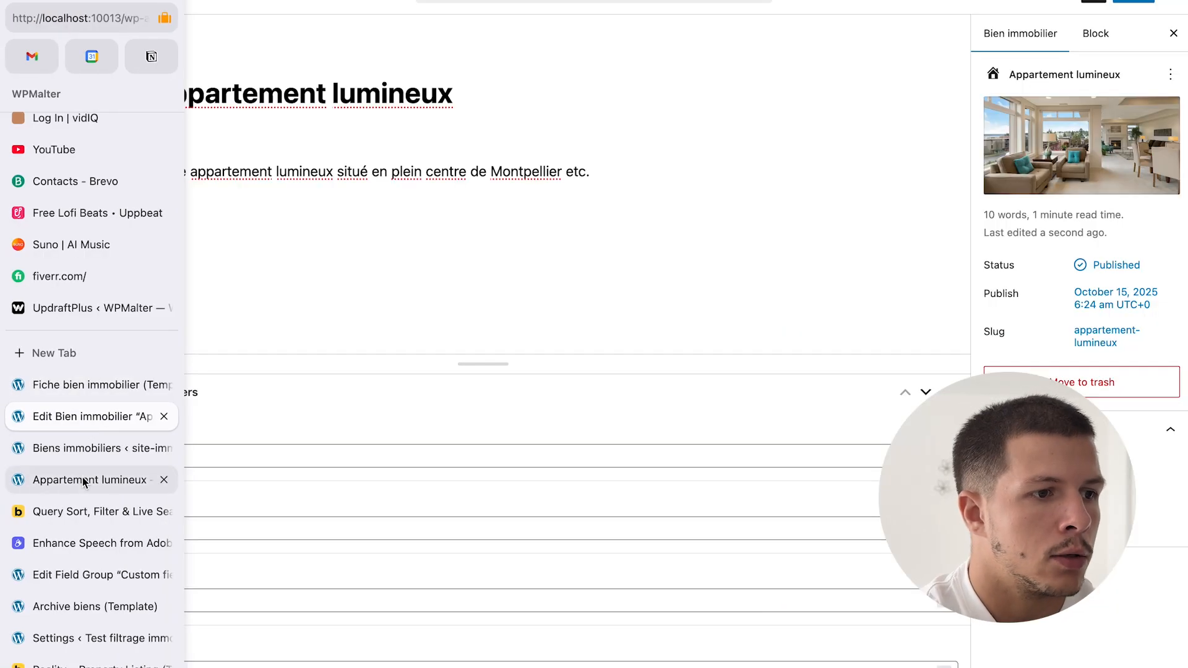
# - Fill the contact form with saved contact details and message 'Je suis intéressé', then send it
pyautogui.click(374, 412)
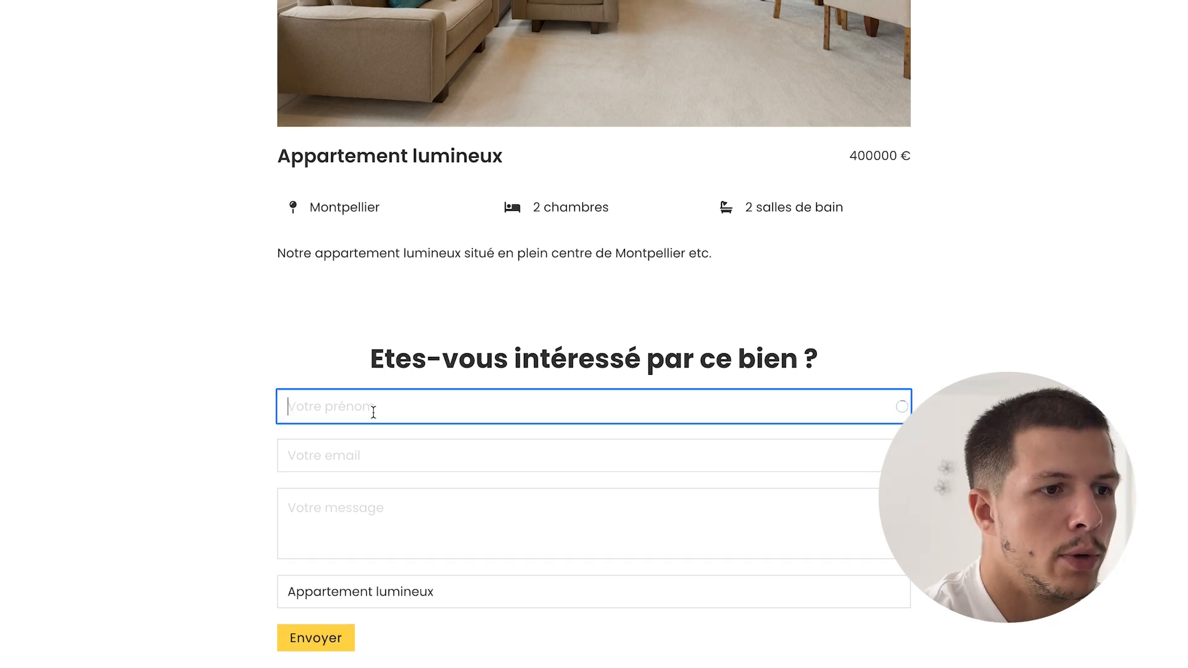
pyautogui.click(386, 489)
pyautogui.click(385, 499)
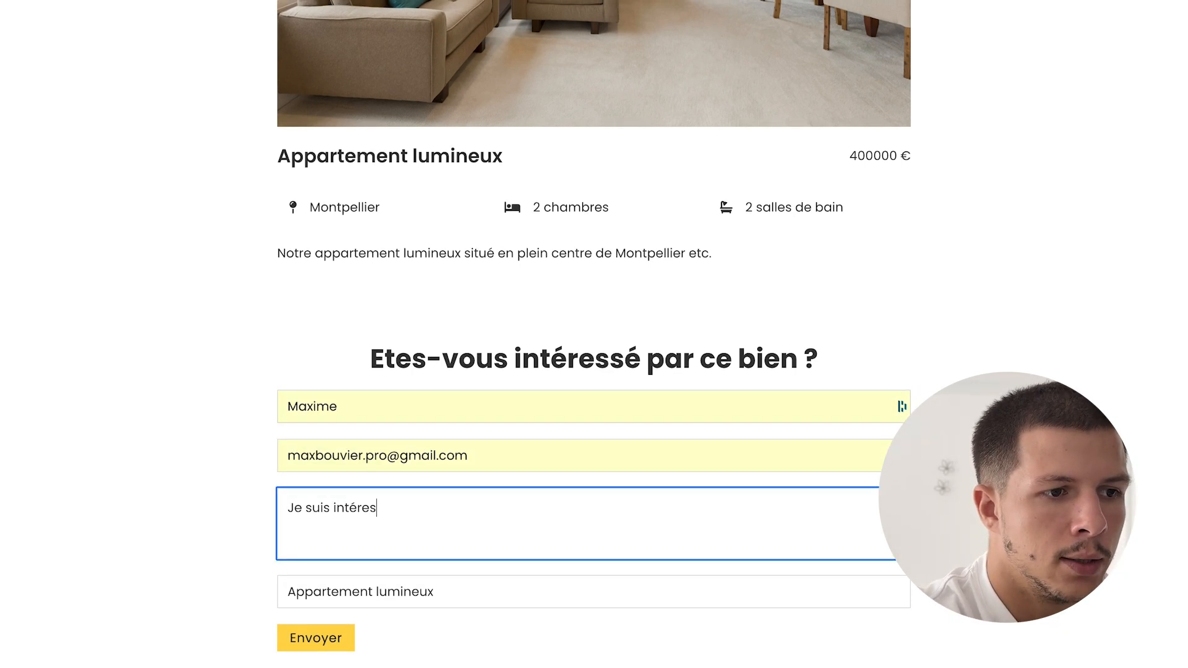
pyautogui.write('Je suis intéressé')
pyautogui.click(321, 640)
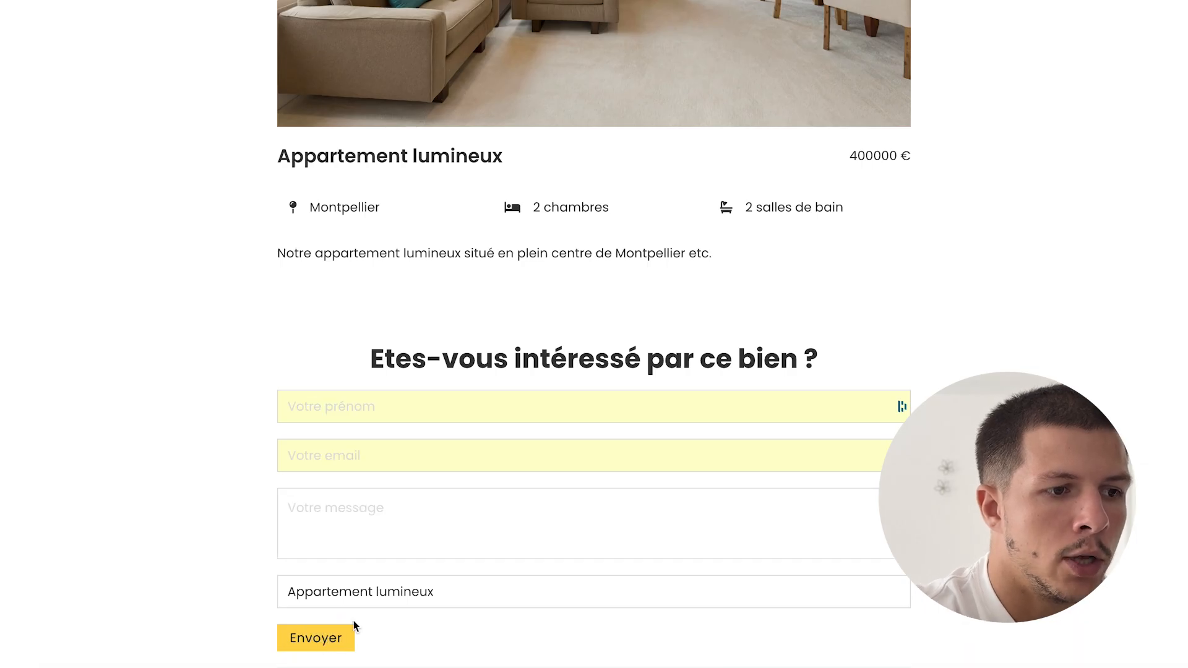
pyautogui.scroll(-1, 356, 626)
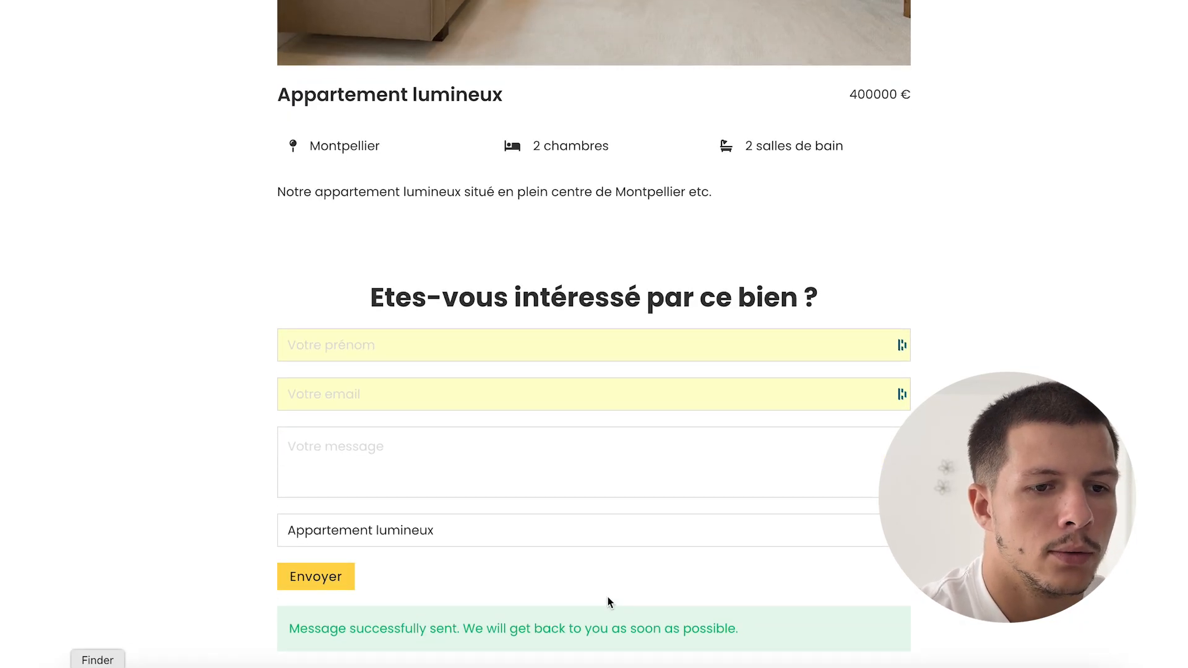
# - Open Mailpit from Local's site tools and read the Contact form request email
pyautogui.click(1015, 644)
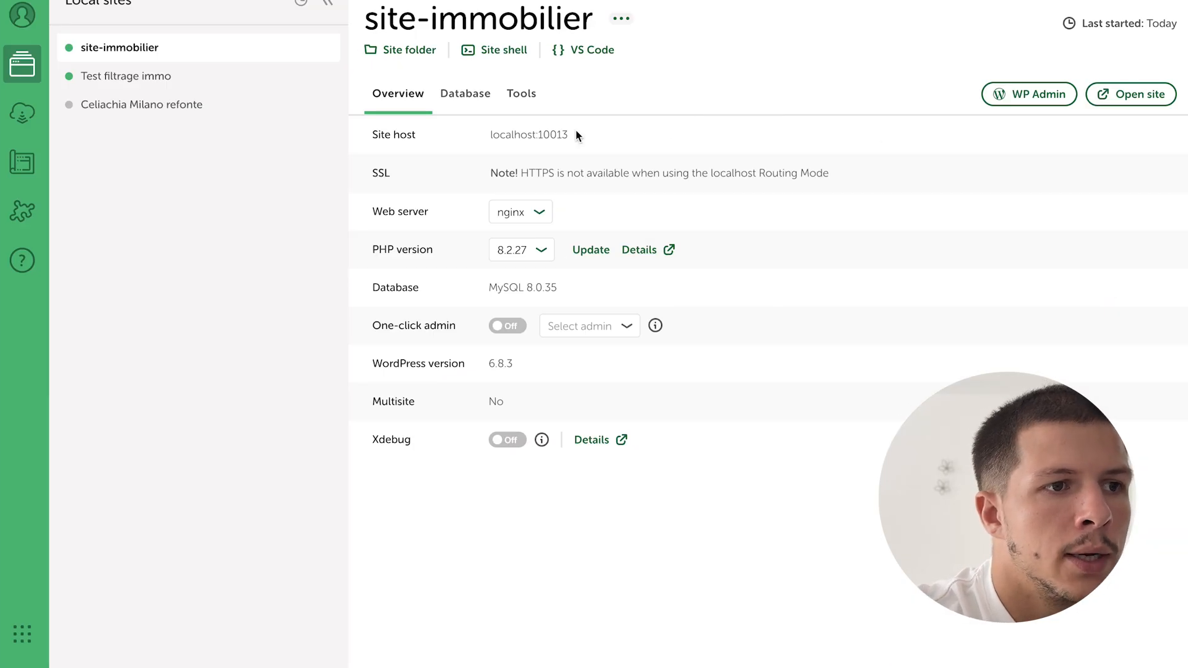
pyautogui.click(524, 99)
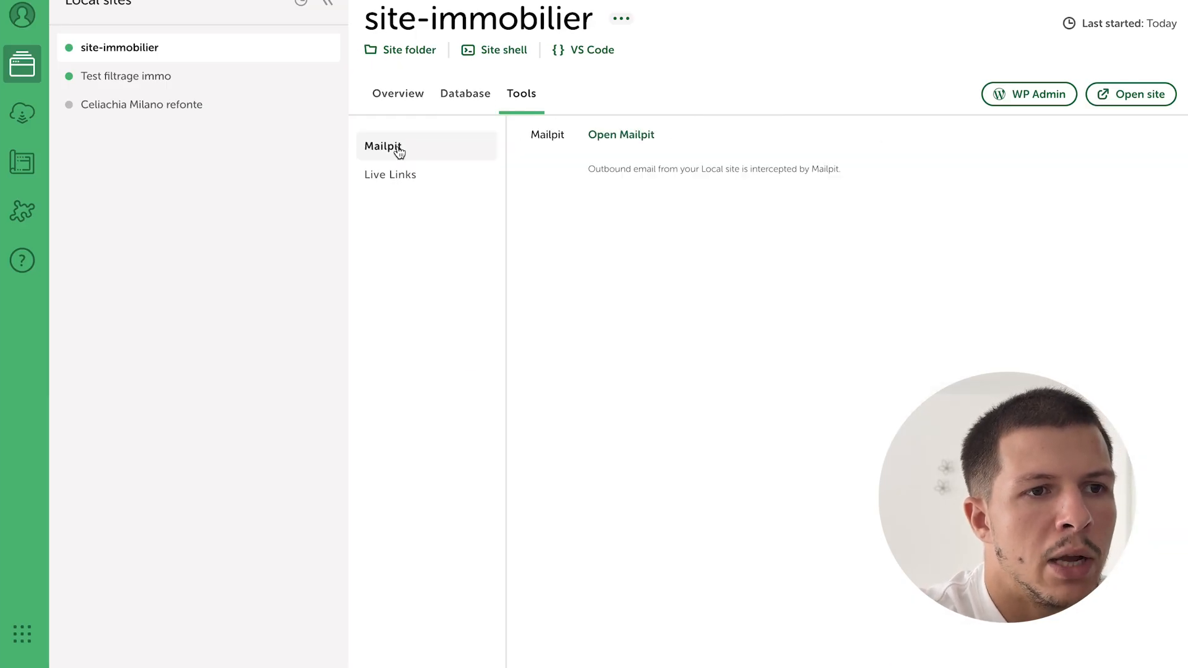
pyautogui.click(621, 135)
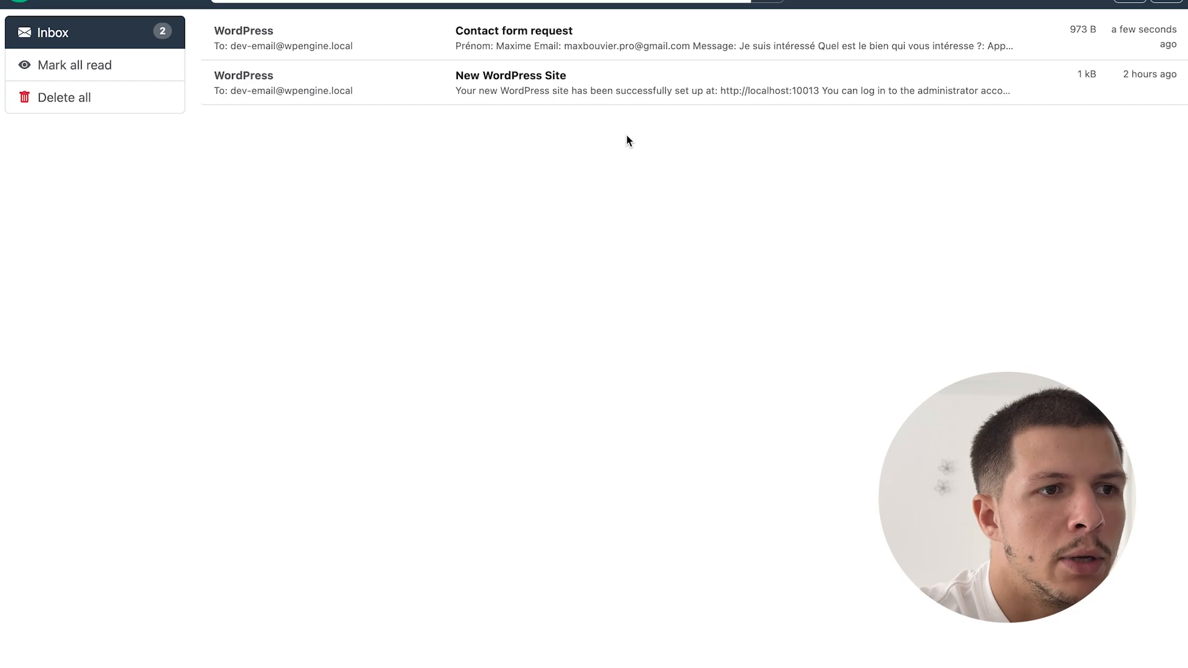
pyautogui.click(531, 35)
pyautogui.moveTo(308, 243); pyautogui.dragTo(529, 289)
pyautogui.click(548, 289)
pyautogui.click(537, 290)
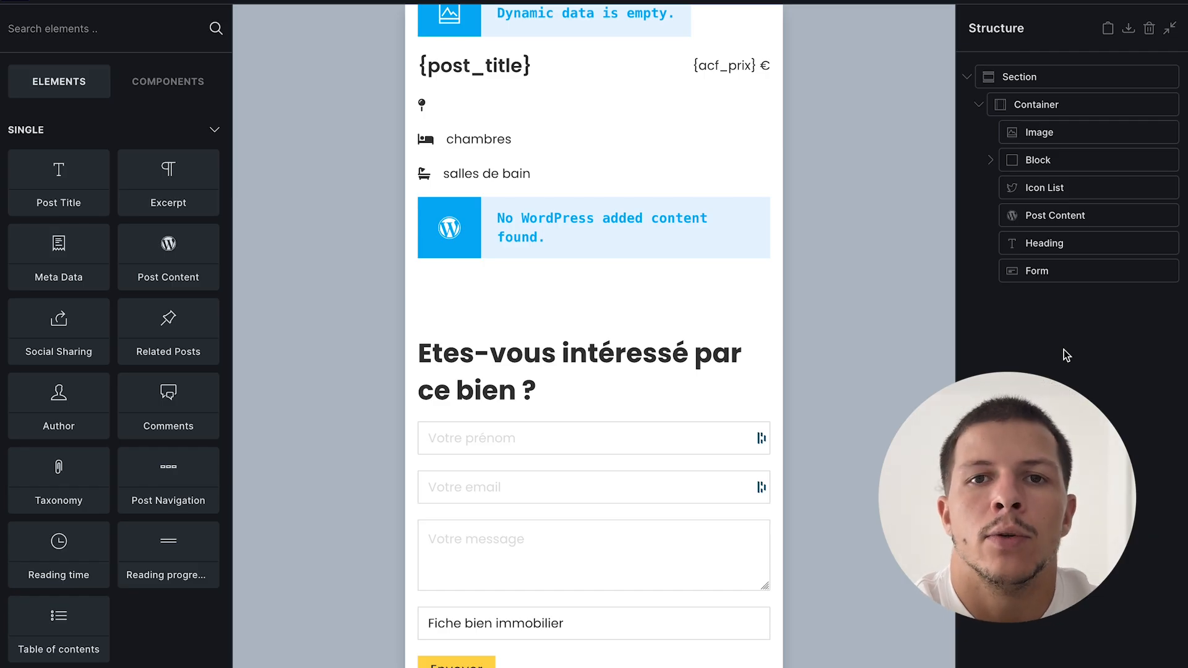
# - Add a Map (Google) element right after the Post Content block
pyautogui.scroll(3, 424, 167)
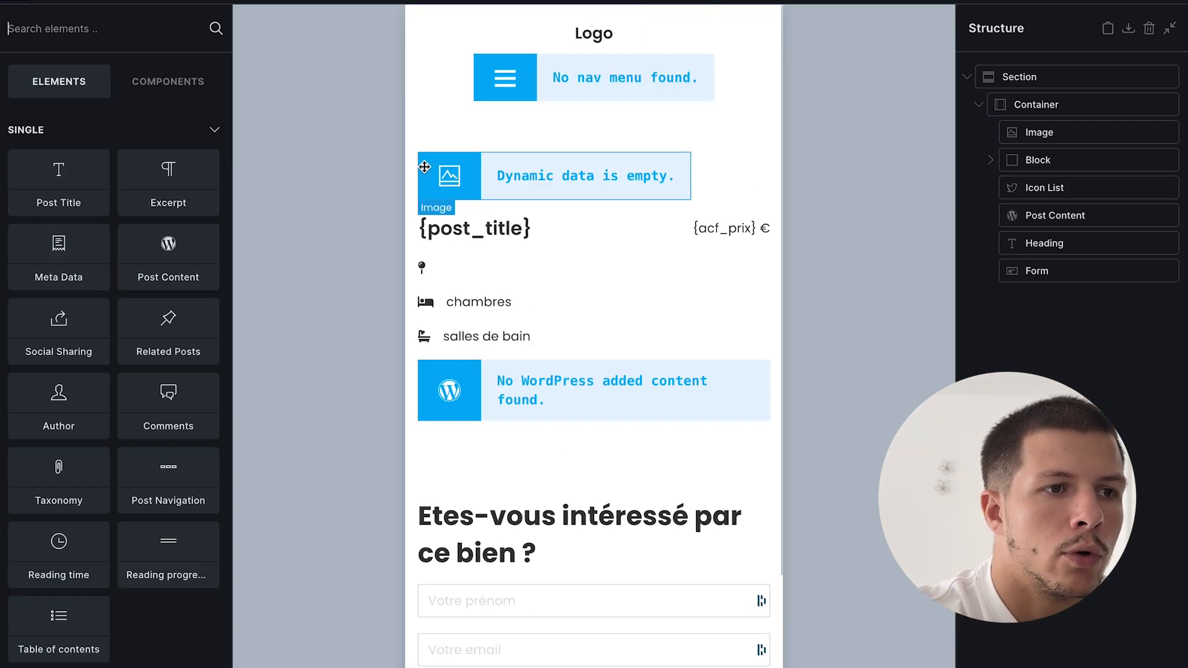
pyautogui.scroll(-2, 613, 367)
pyautogui.doubleClick(1063, 216)
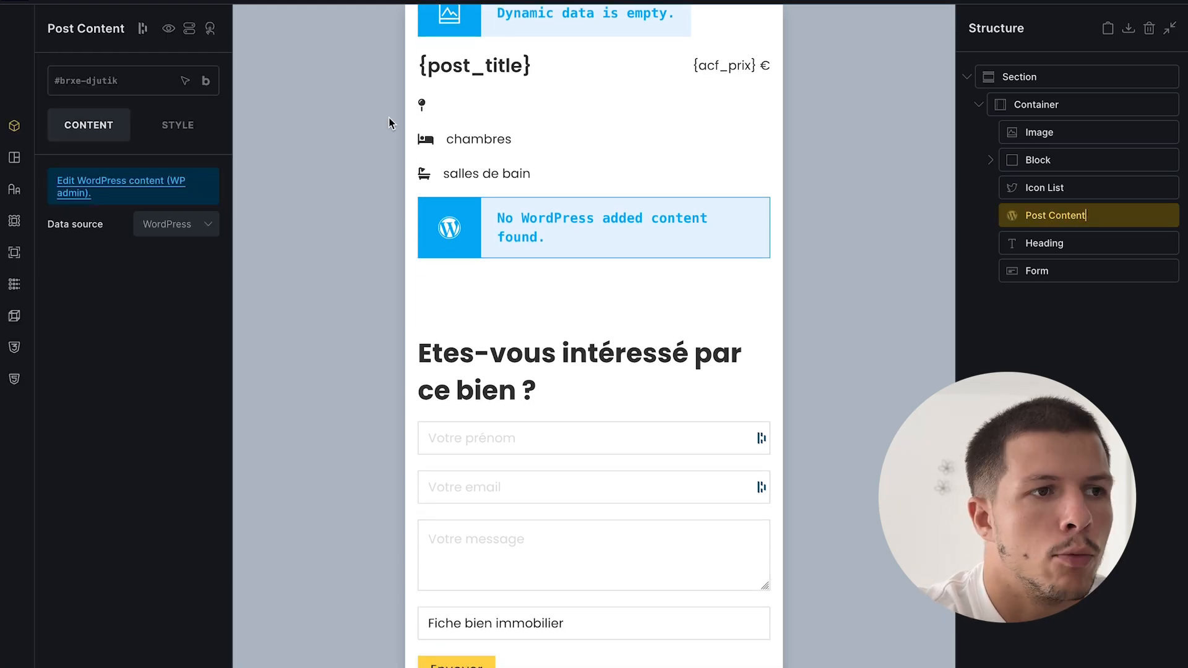
pyautogui.click(147, 5)
pyautogui.write('ma')
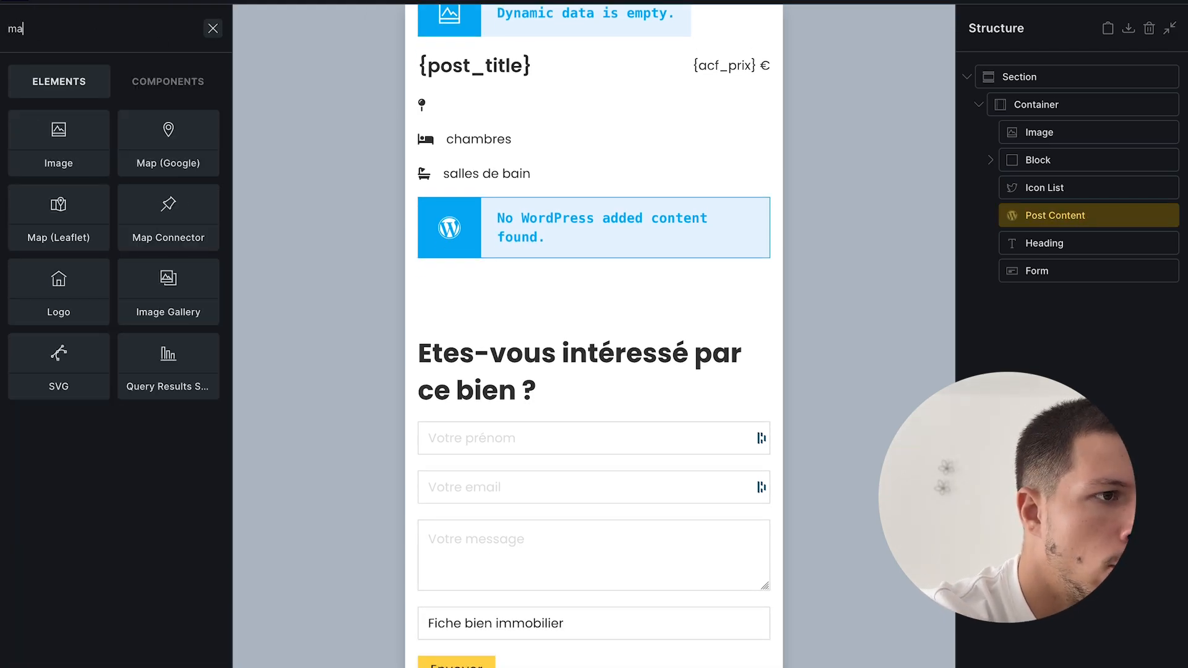
pyautogui.write('p')
pyautogui.click(85, 137)
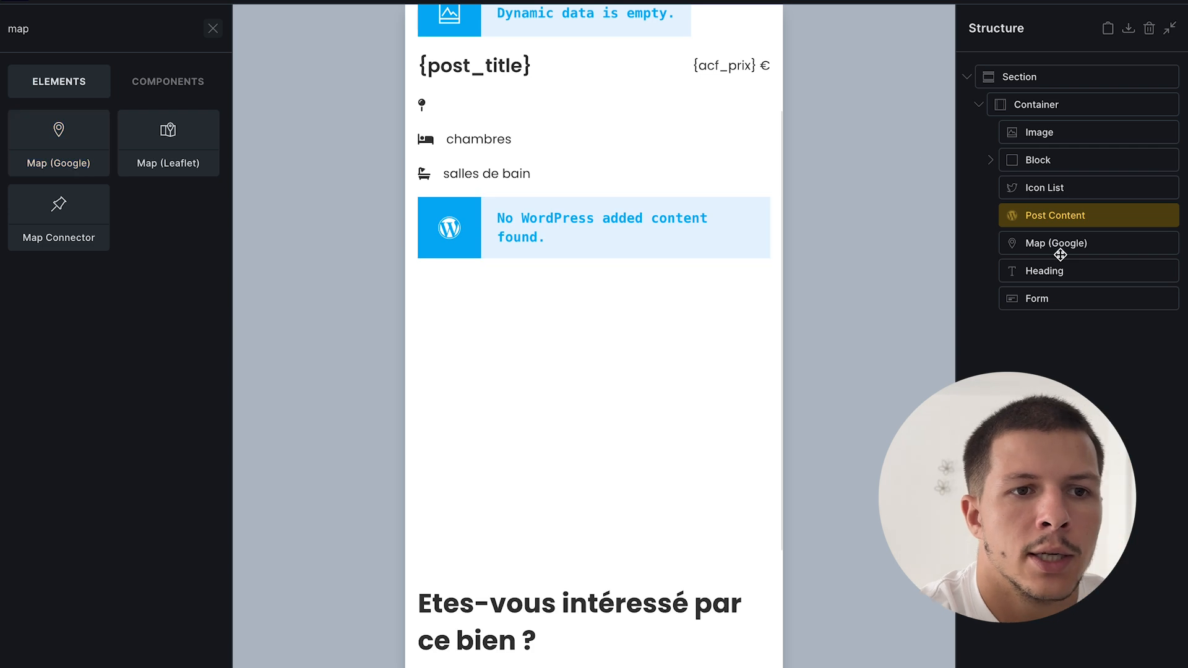
# - Set the map's address to the dynamic {acf_adresse} field and save the template
pyautogui.click(1062, 248)
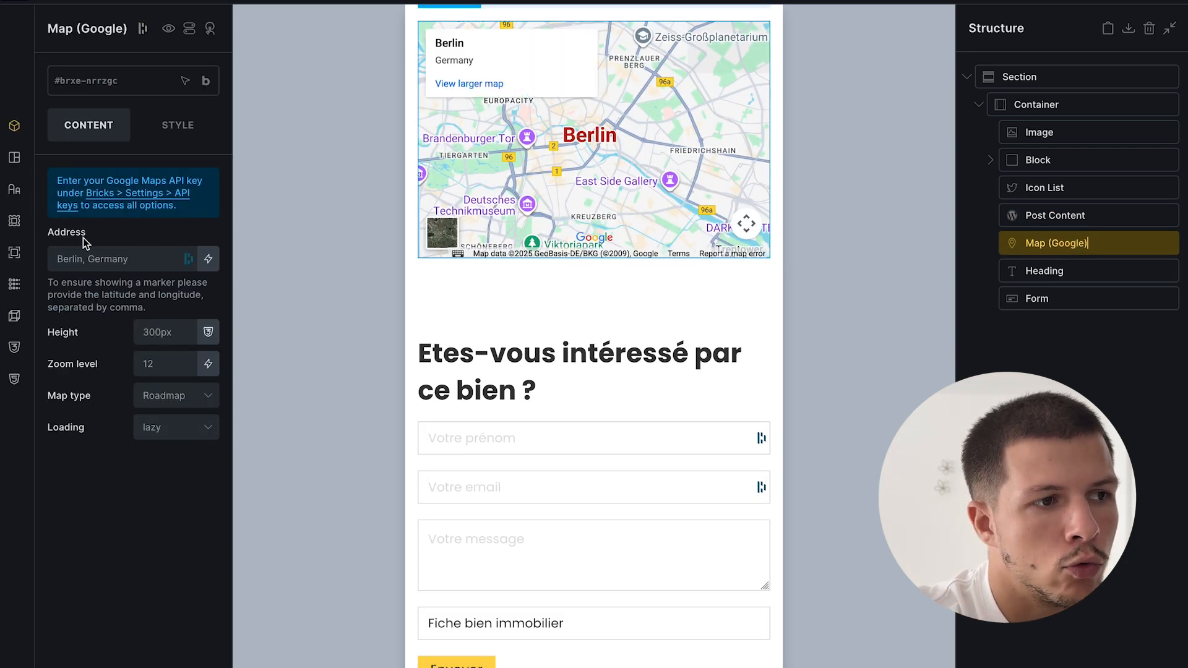
pyautogui.click(208, 258)
pyautogui.scroll(-10, 154, 444)
pyautogui.click(98, 558)
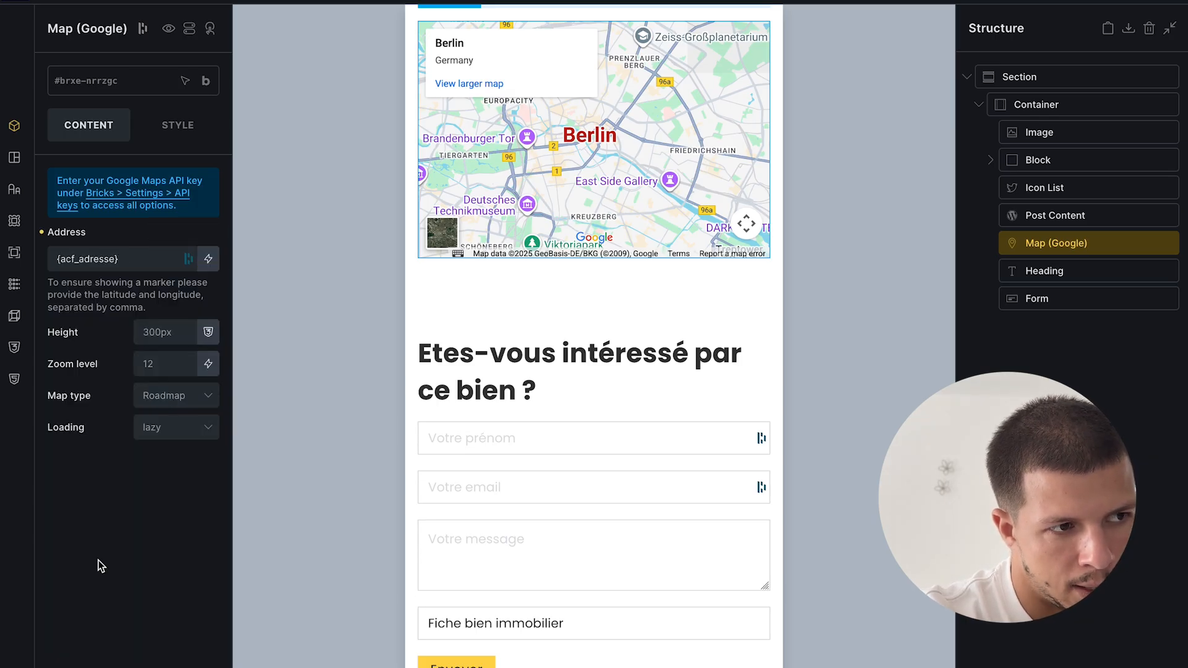
pyautogui.click(1179, 2)
# - Bring up the Biens immobiliers property list in WordPress
pyautogui.moveTo(35, 437)
pyautogui.click(85, 467)
pyautogui.click(100, 400)
pyautogui.click(95, 457)
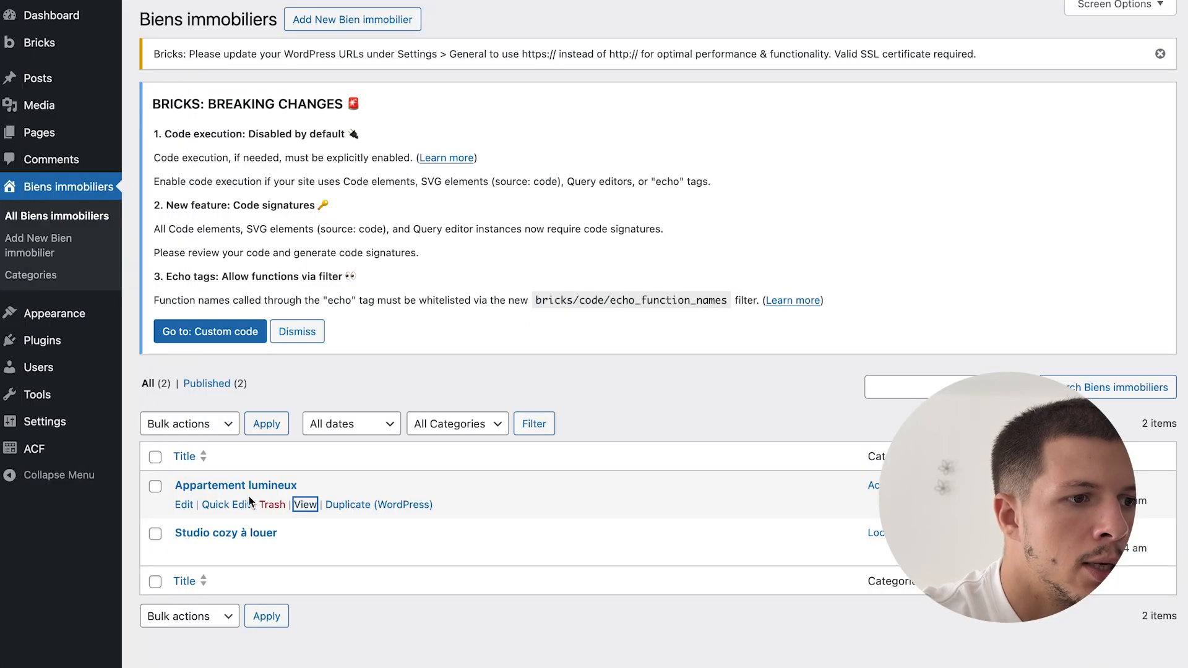
# - Open the Appartement lumineux and Studio cozy à louer listings in new tabs
pyautogui.rightClick(305, 509)
pyautogui.click(339, 403)
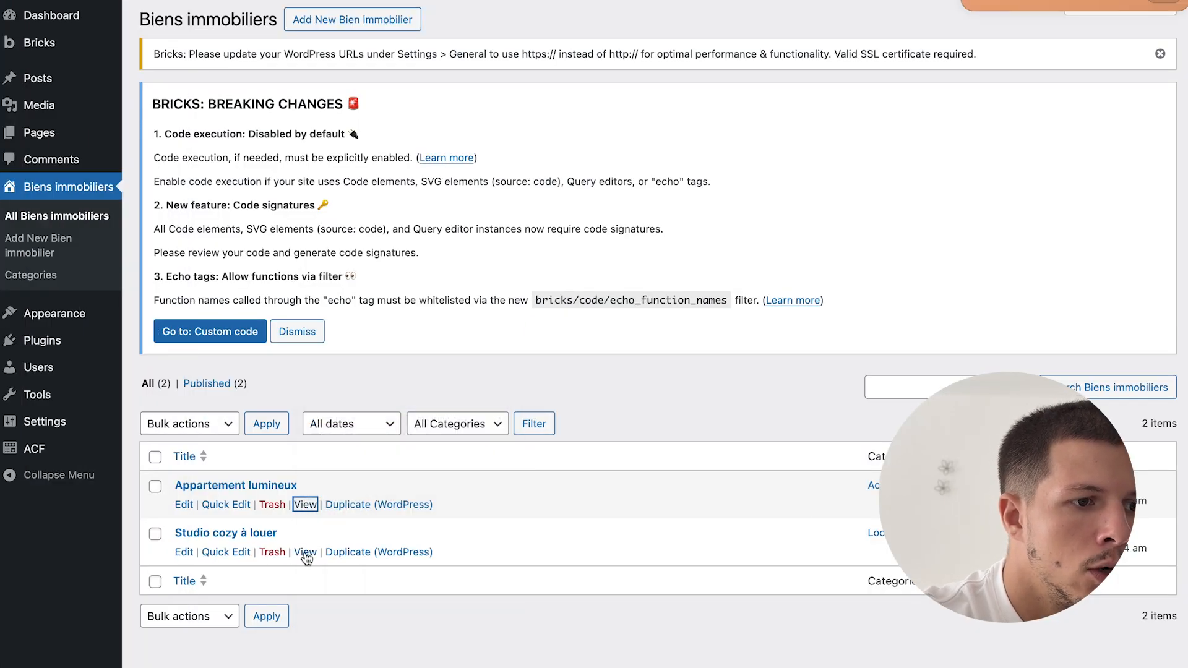
pyautogui.rightClick(306, 553)
pyautogui.click(347, 402)
# - Scroll through the Appartement lumineux listing page
pyautogui.moveTo(12, 446)
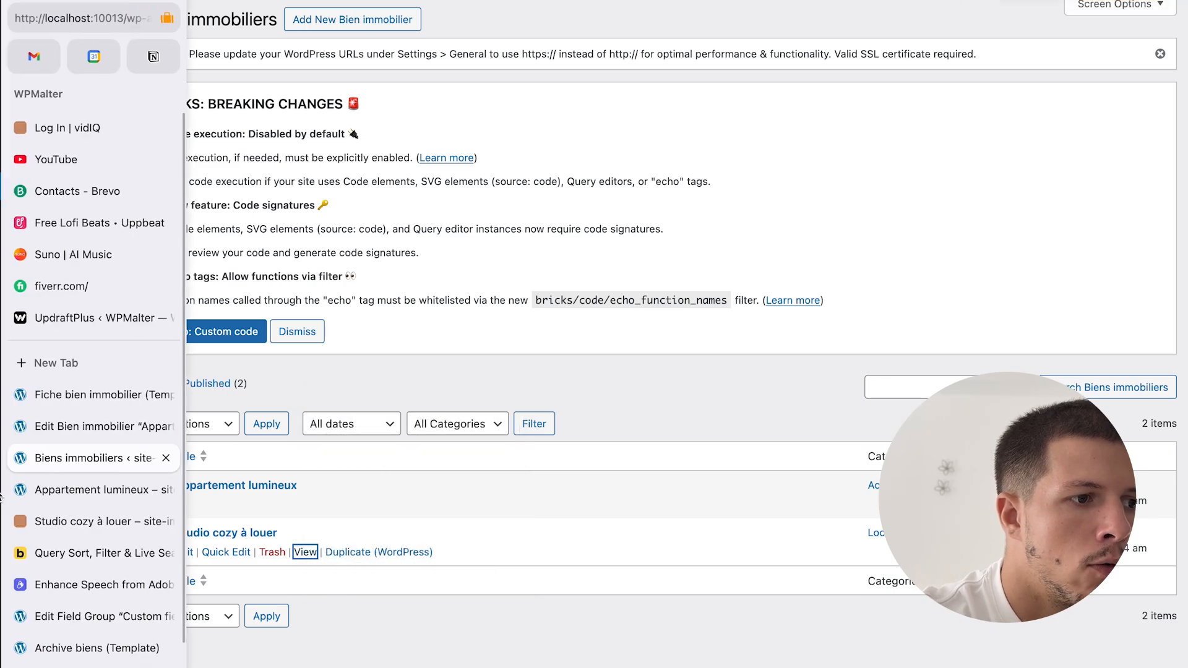
pyautogui.click(99, 489)
pyautogui.scroll(-8, 752, 409)
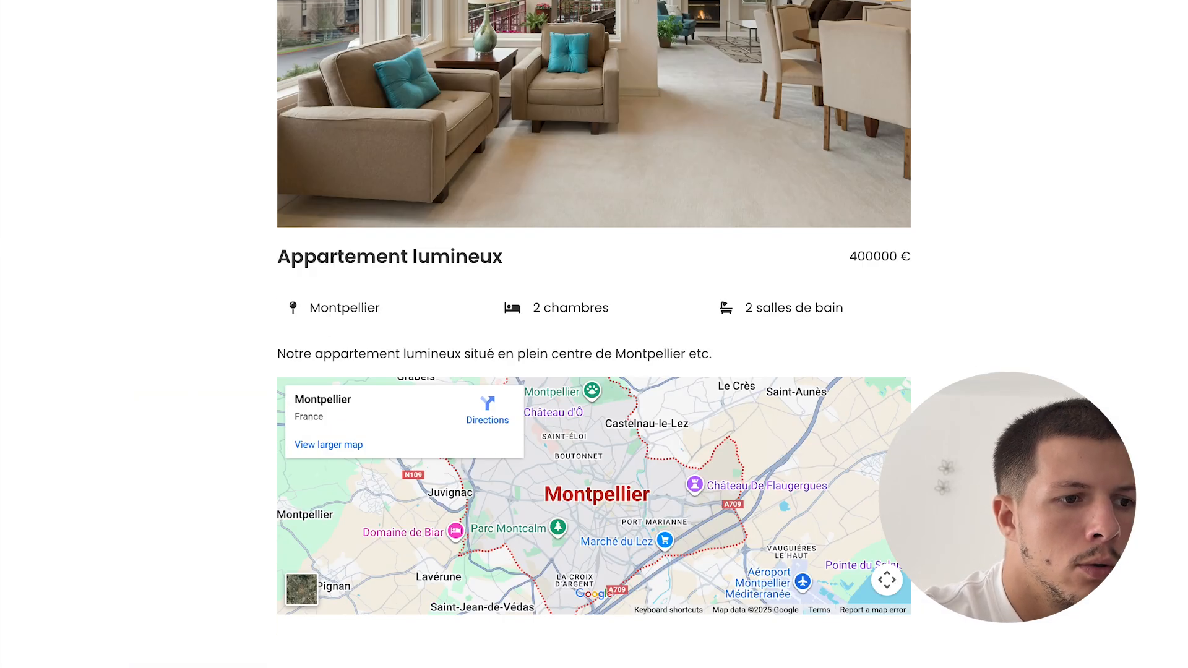
pyautogui.scroll(-2, 835, 325)
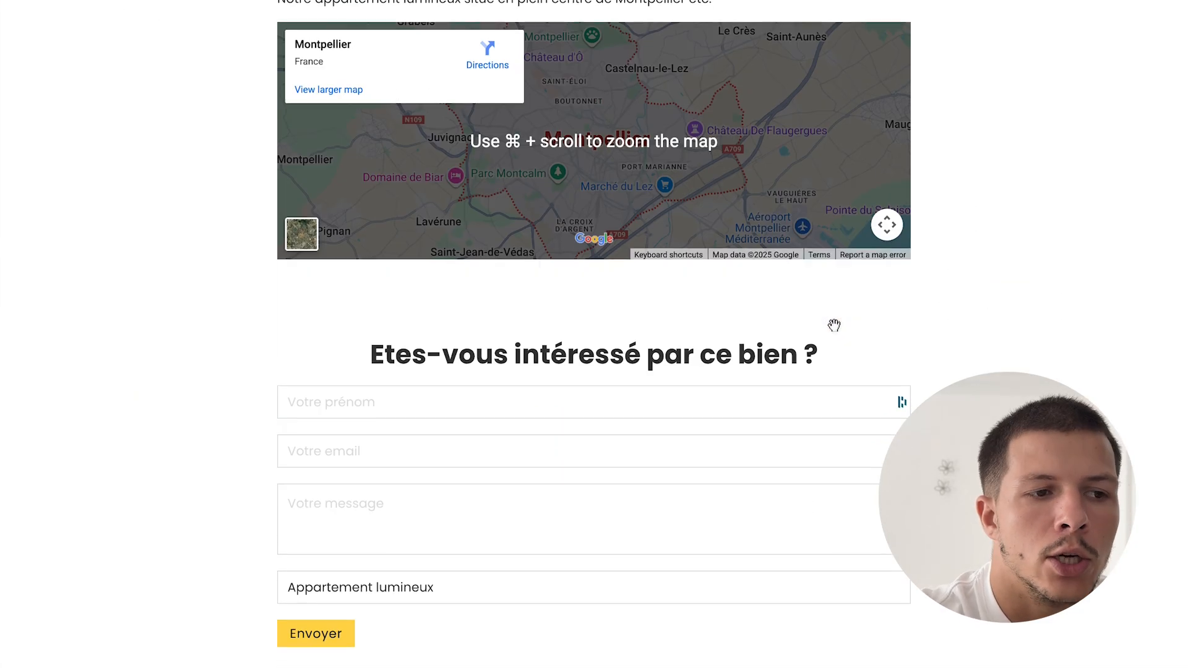
pyautogui.click(437, 588)
pyautogui.click(252, 557)
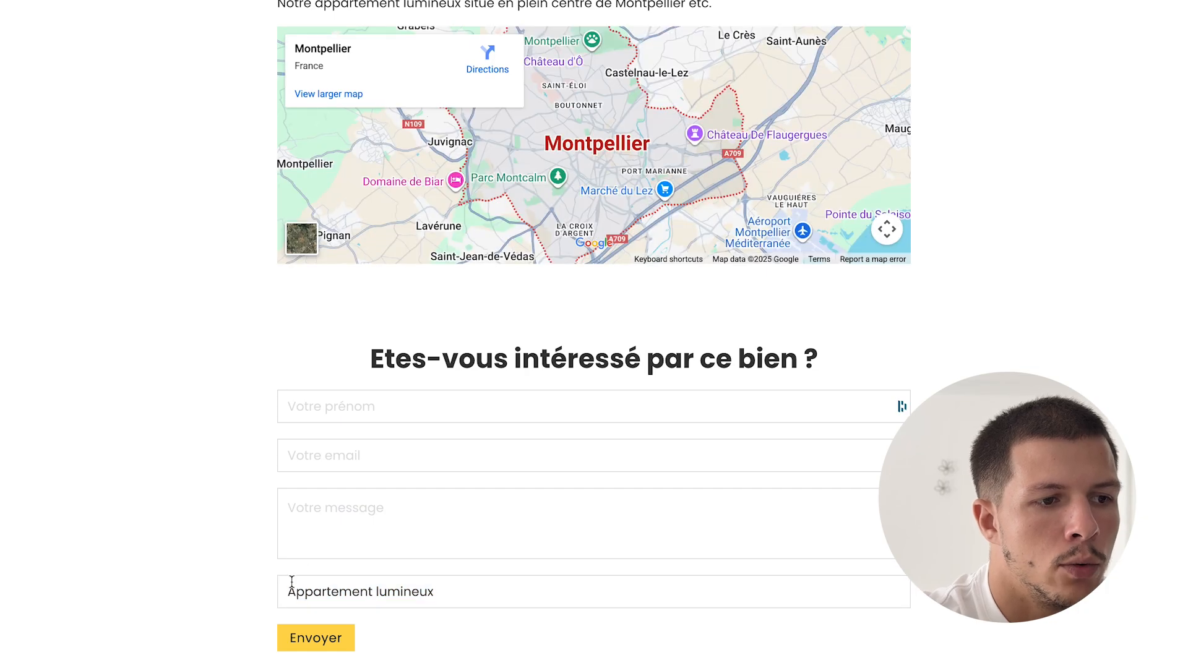
# - Scroll through the Studio cozy à louer listing, checking its 1000 € price, details and map
pyautogui.moveTo(1, 512)
pyautogui.click(87, 520)
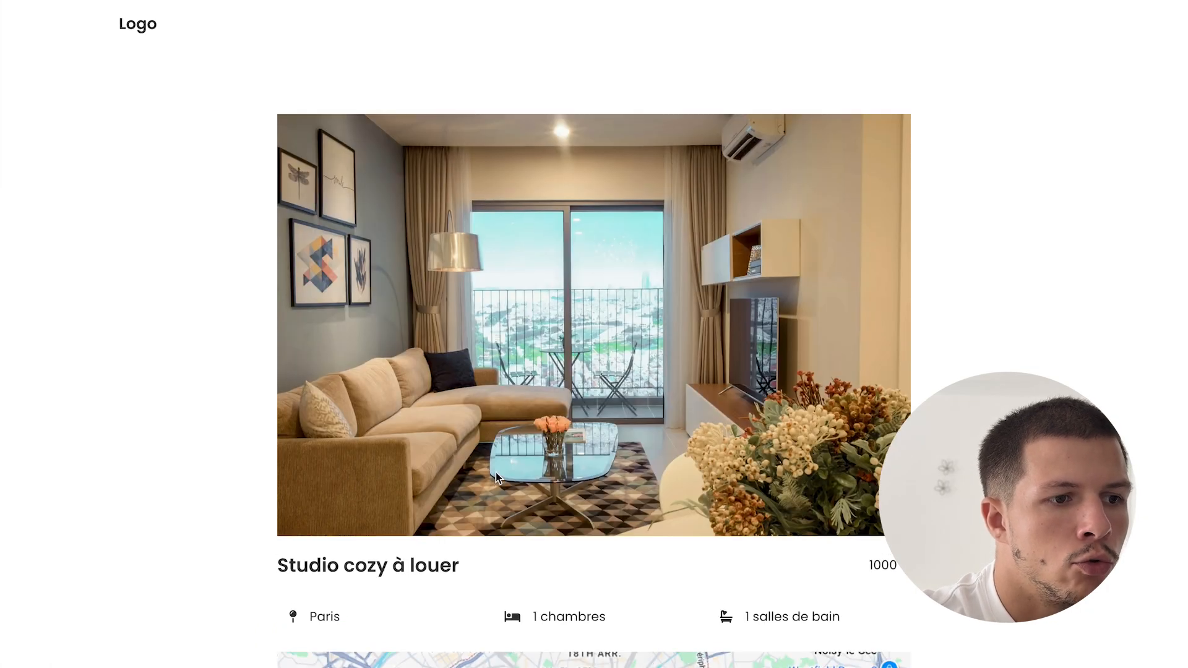
pyautogui.scroll(-2, 496, 473)
pyautogui.scroll(-2, 974, 349)
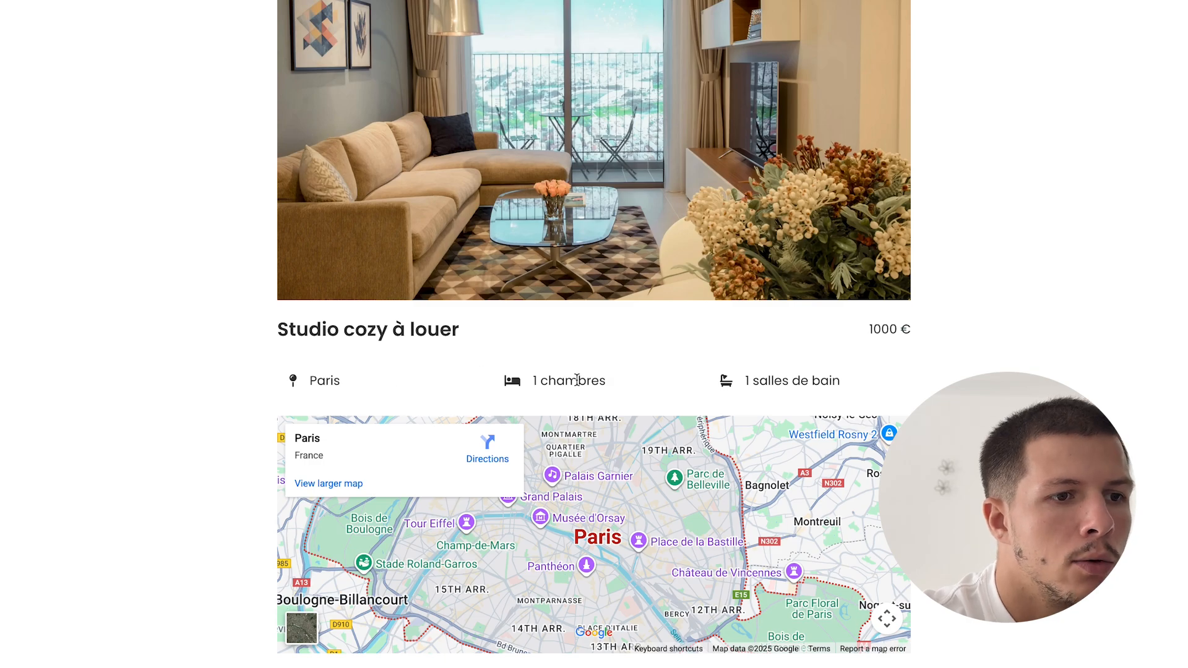
pyautogui.scroll(-3, 861, 391)
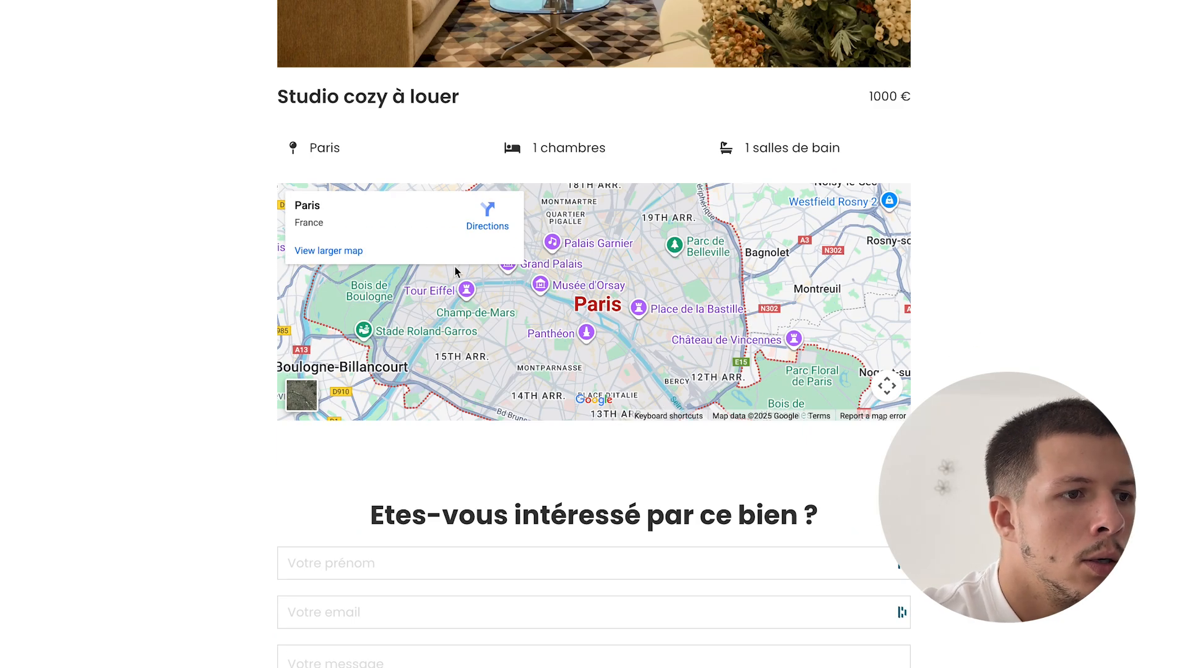
pyautogui.scroll(-2, 557, 311)
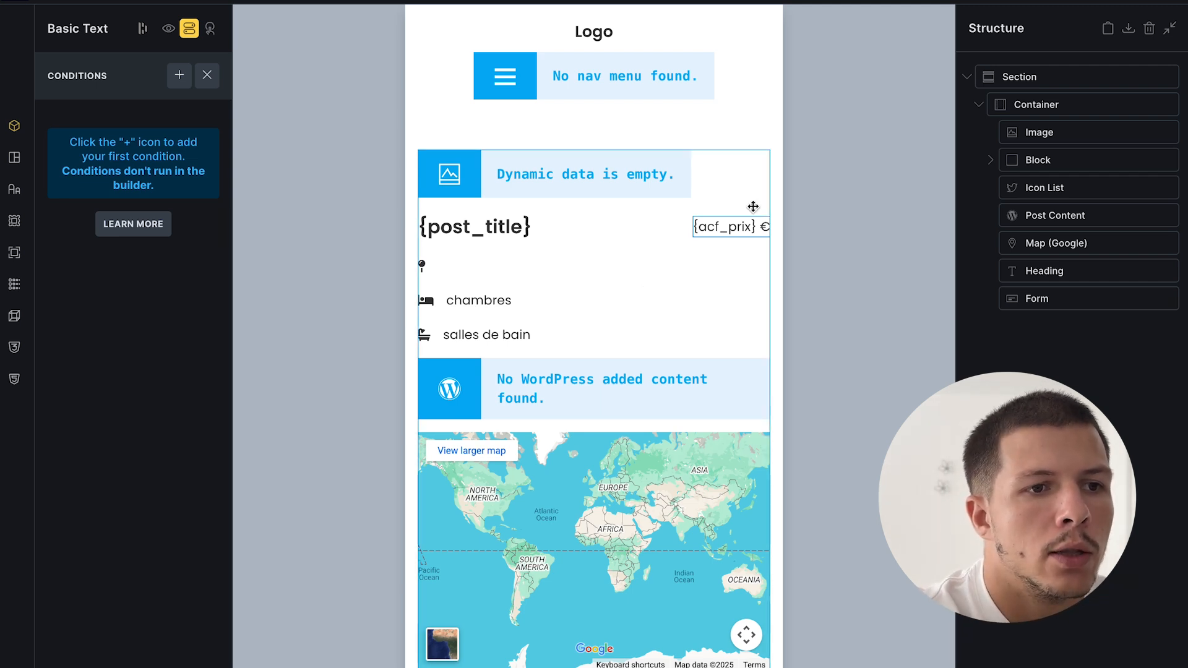
# - Compare the two listings, noting the Studio cozy à louer 1000 price
pyautogui.moveTo(2, 435)
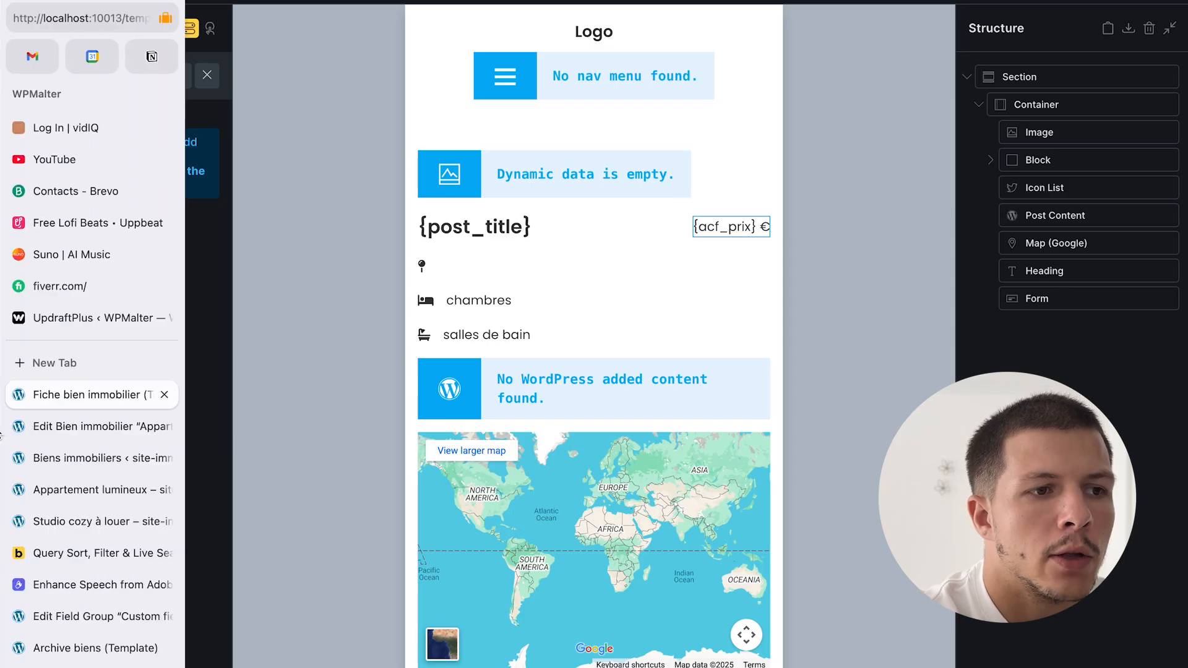
pyautogui.click(87, 492)
pyautogui.moveTo(45, 495)
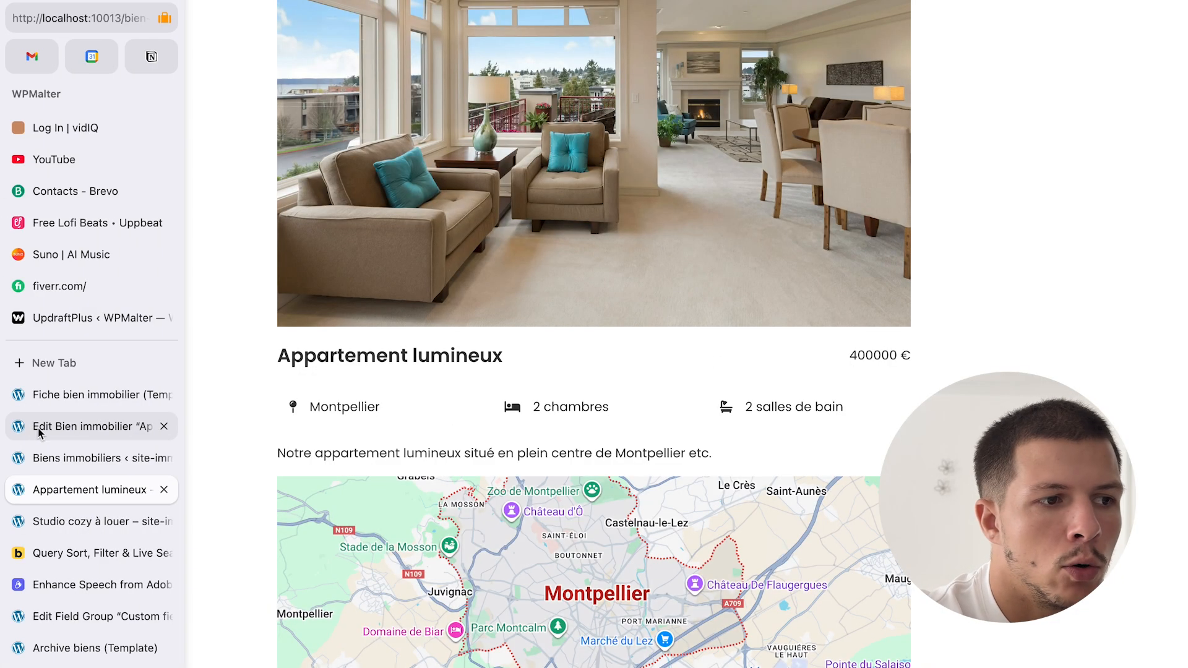
pyautogui.click(48, 517)
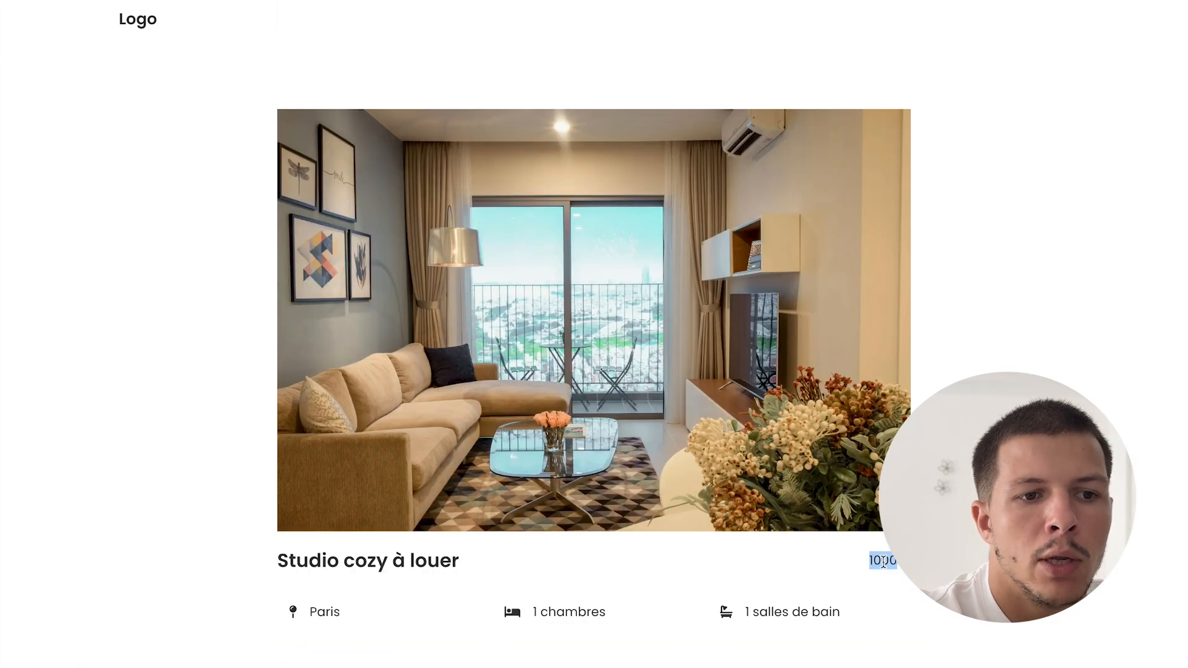
pyautogui.click(946, 565)
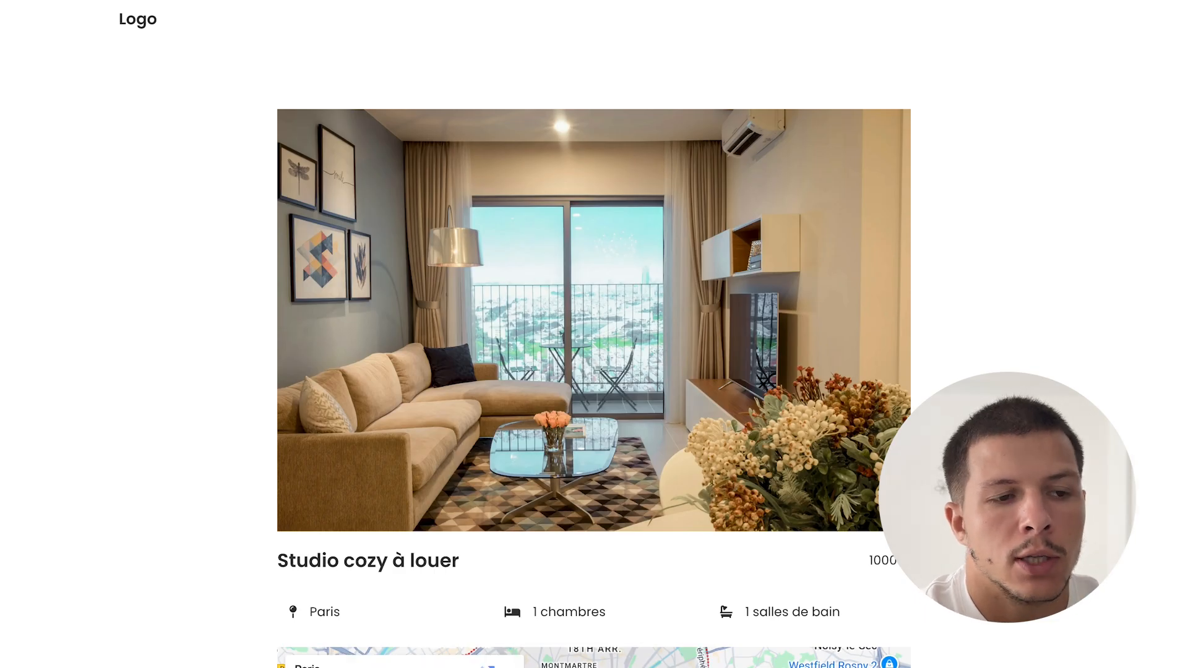
pyautogui.scroll(-3, 595, 334)
# - In the property template, select the {acf_prix} € price text and check its content settings
pyautogui.moveTo(6, 495)
pyautogui.click(90, 490)
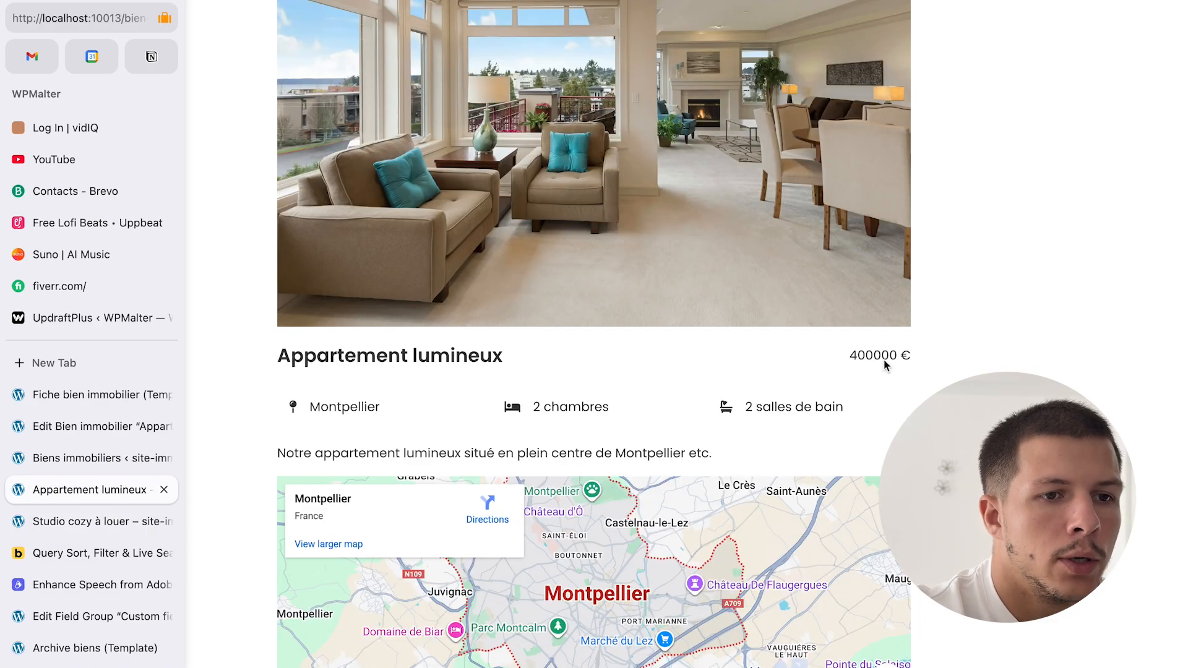
pyautogui.moveTo(7, 427)
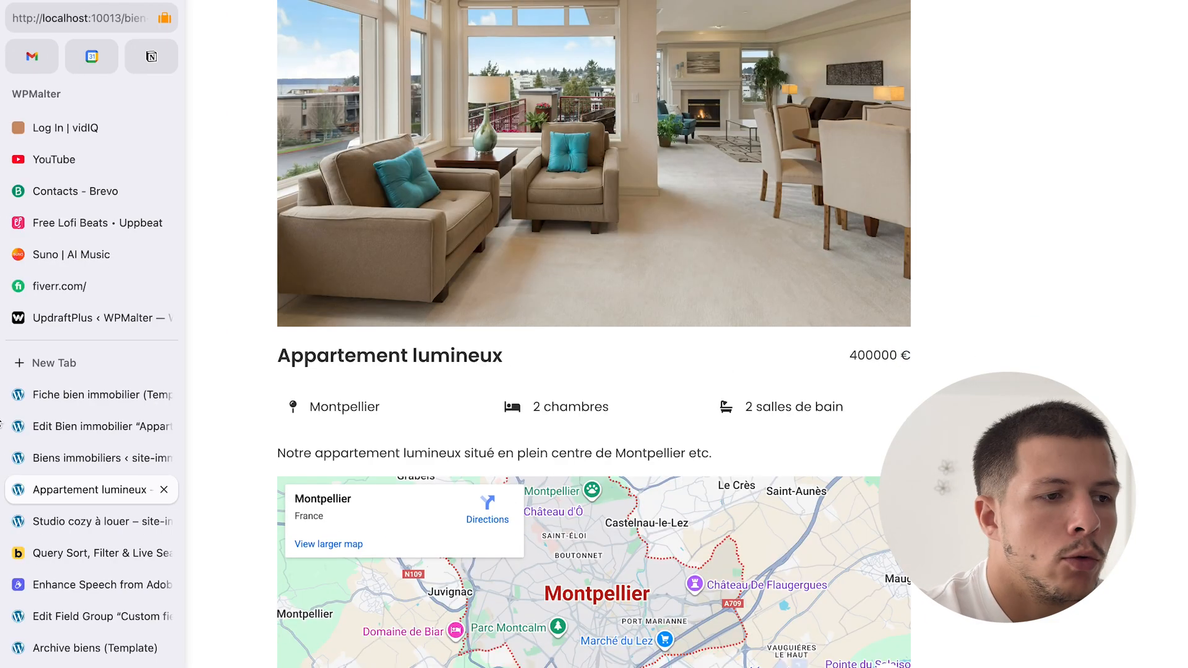
pyautogui.click(89, 392)
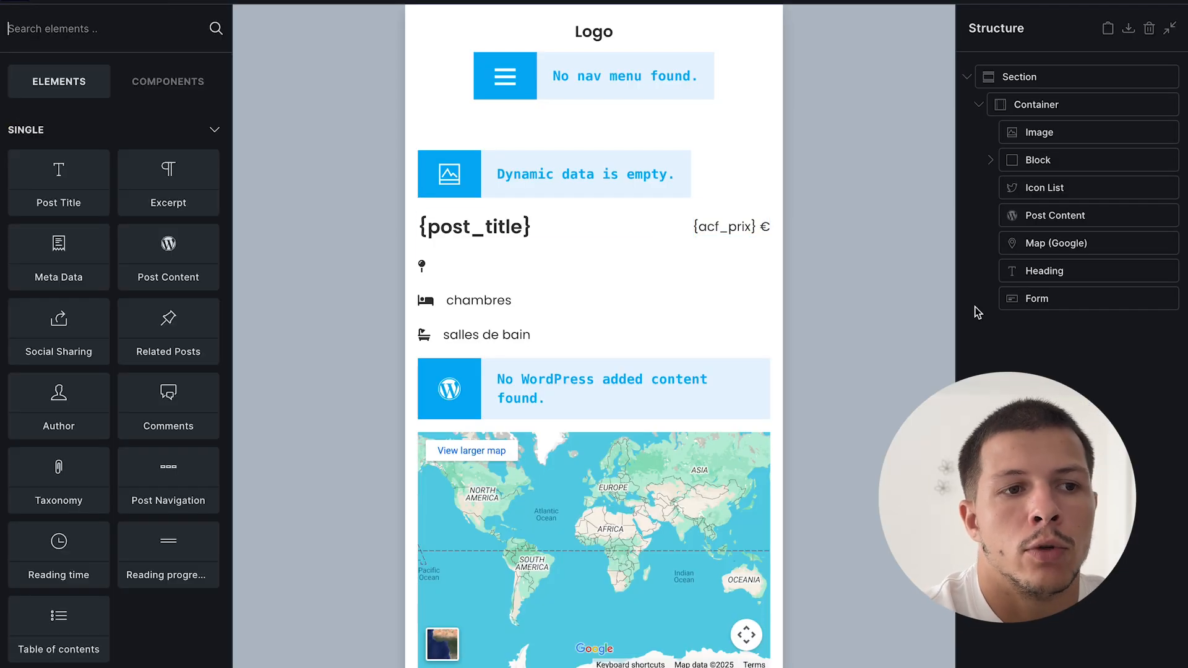
pyautogui.click(739, 227)
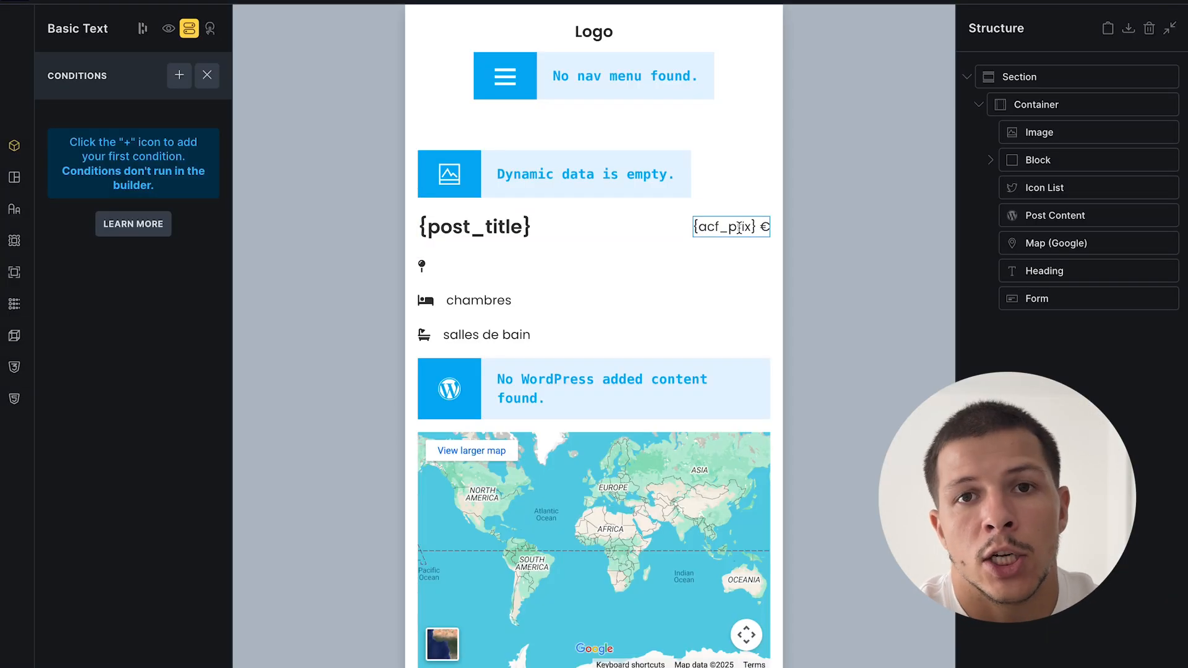
pyautogui.click(1095, 349)
pyautogui.click(732, 229)
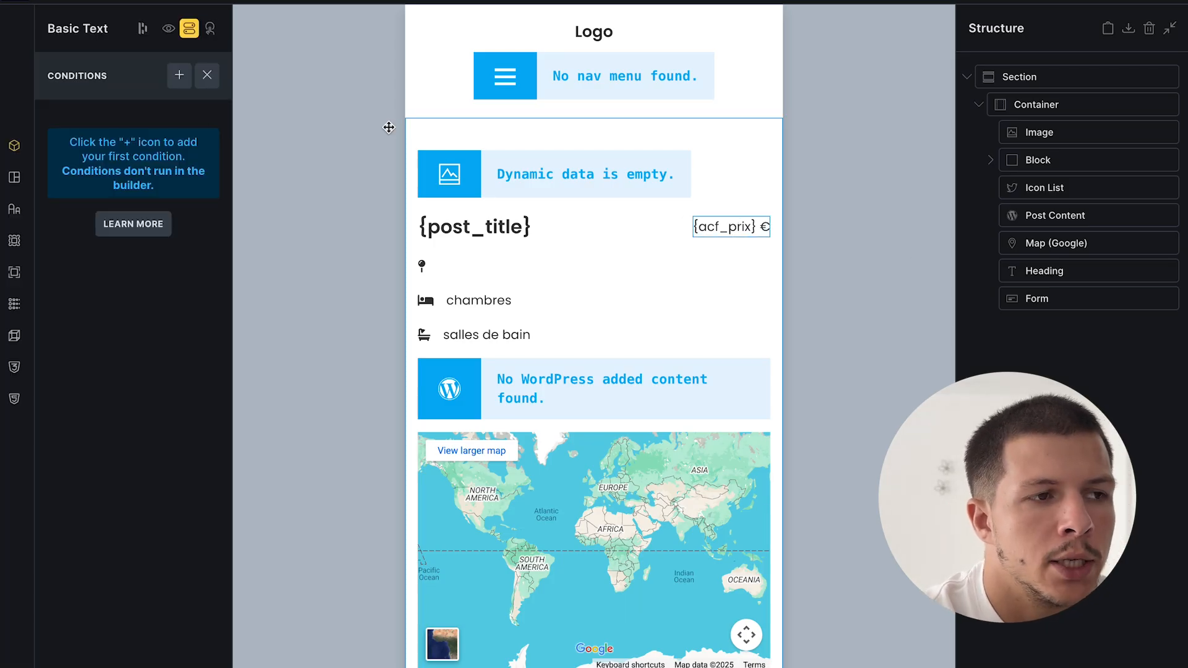
pyautogui.click(207, 75)
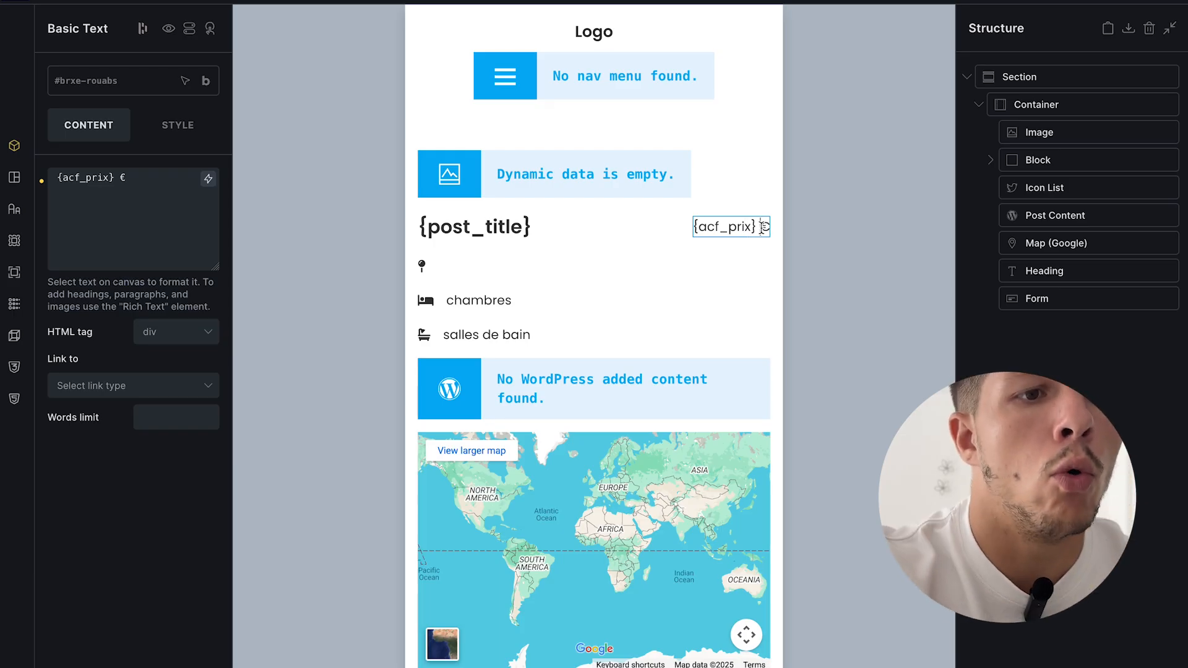
pyautogui.click(1054, 375)
pyautogui.click(738, 226)
# - Duplicate the {acf_prix} € price text and select the copy
pyautogui.rightClick(707, 228)
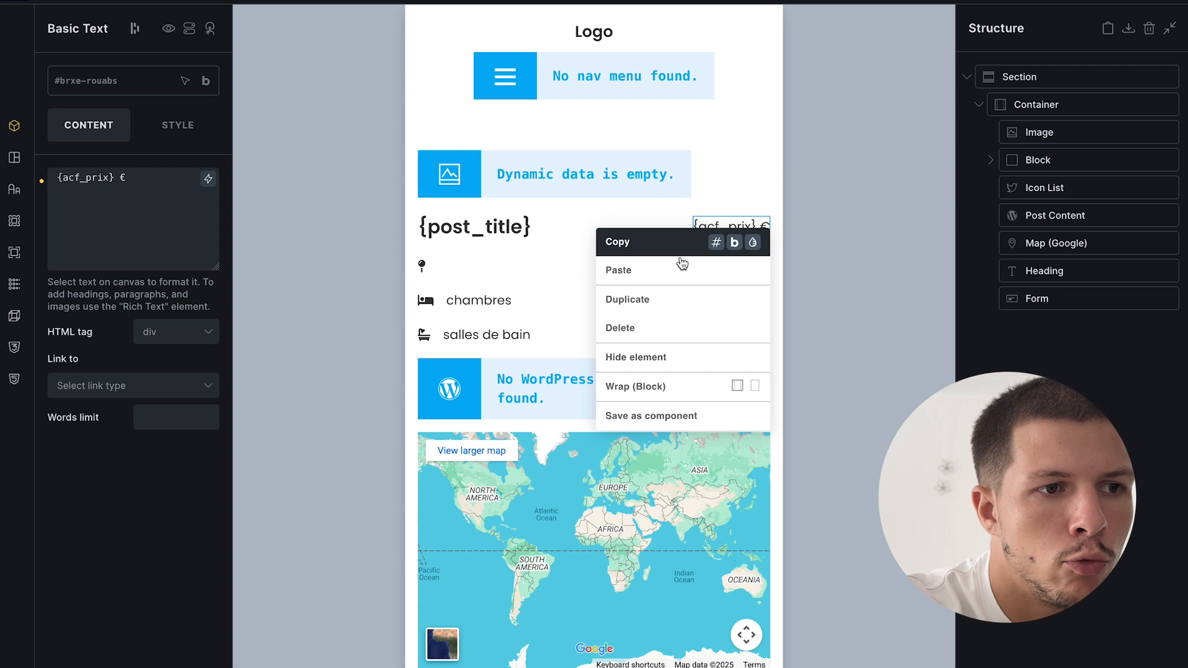
pyautogui.click(653, 295)
pyautogui.click(748, 230)
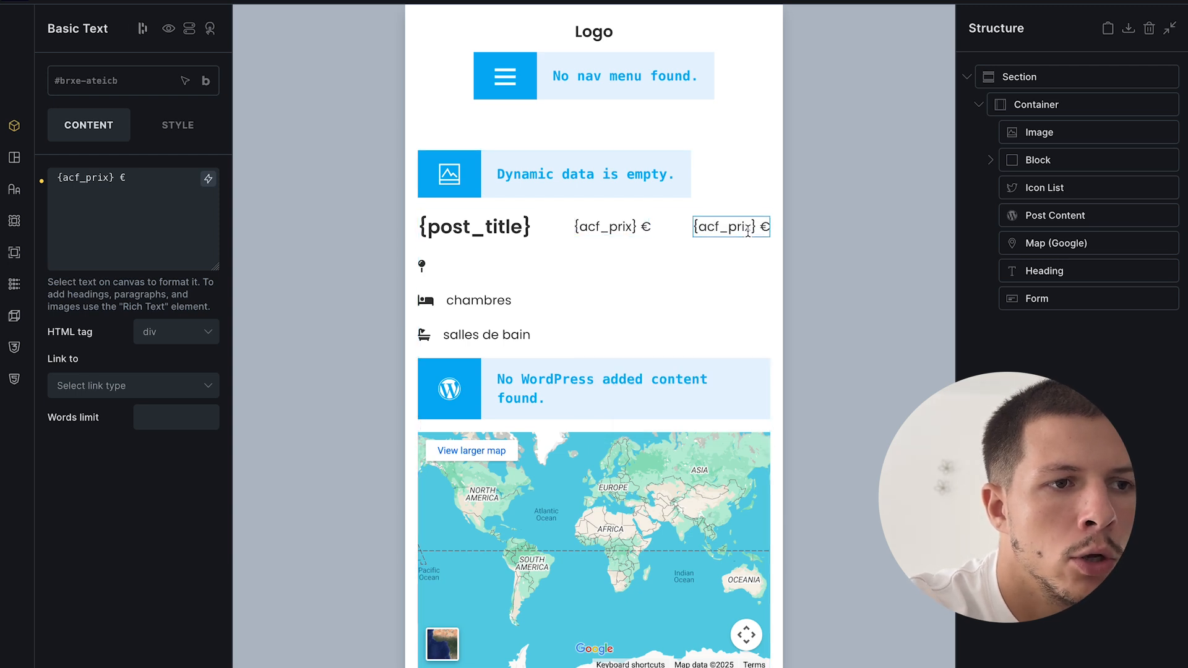
# - Add a condition on the copy: {post_terms_category} contains location
pyautogui.click(190, 29)
pyautogui.click(179, 81)
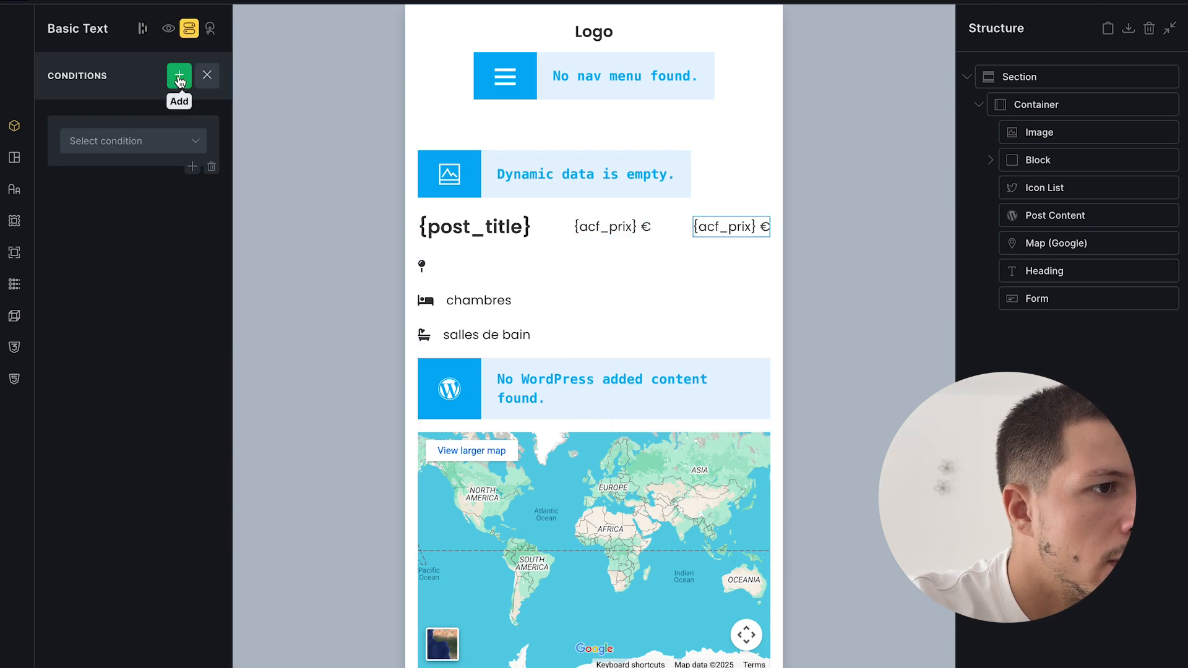
pyautogui.click(141, 138)
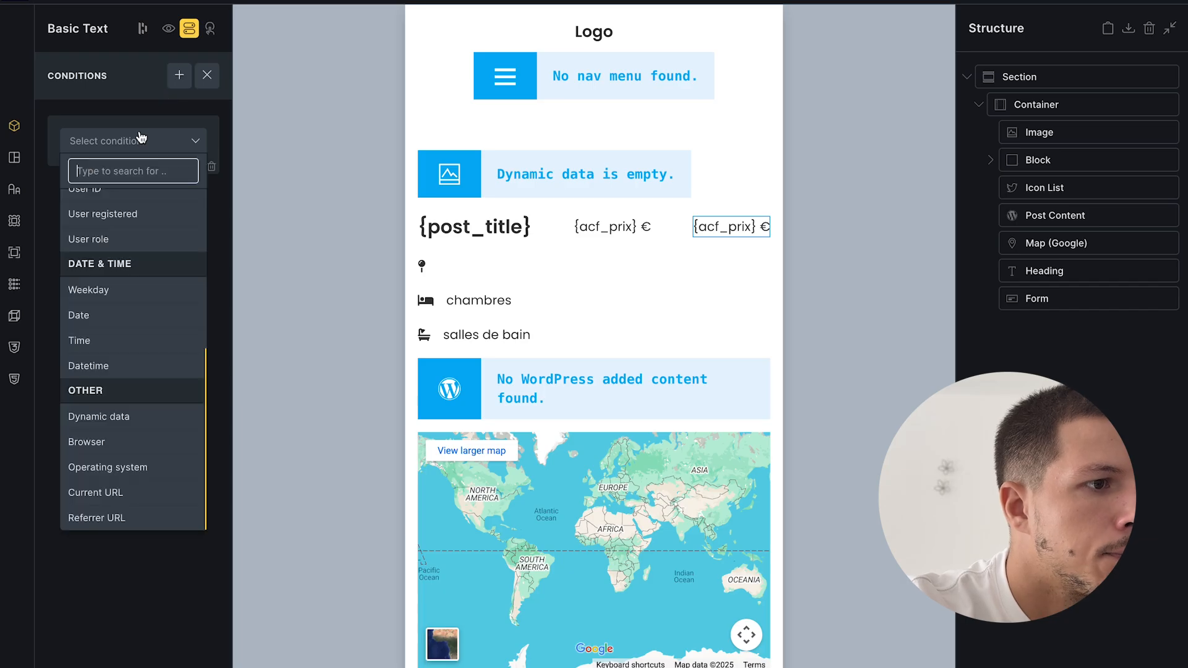
pyautogui.click(117, 416)
pyautogui.click(196, 177)
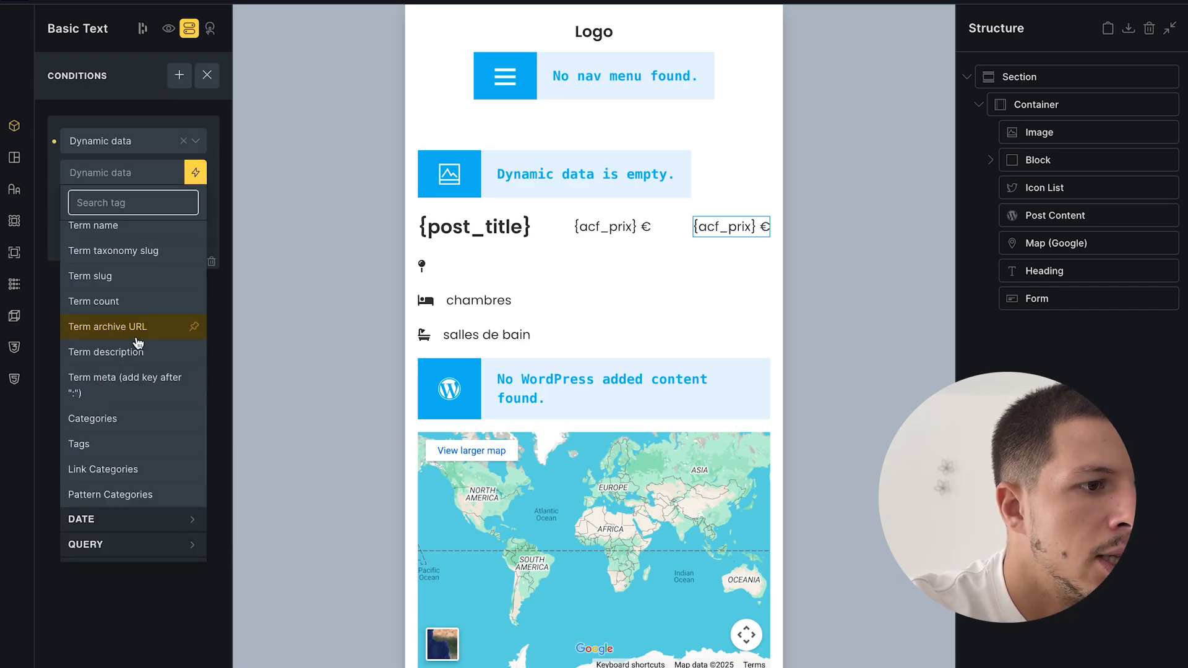
pyautogui.scroll(3, 124, 389)
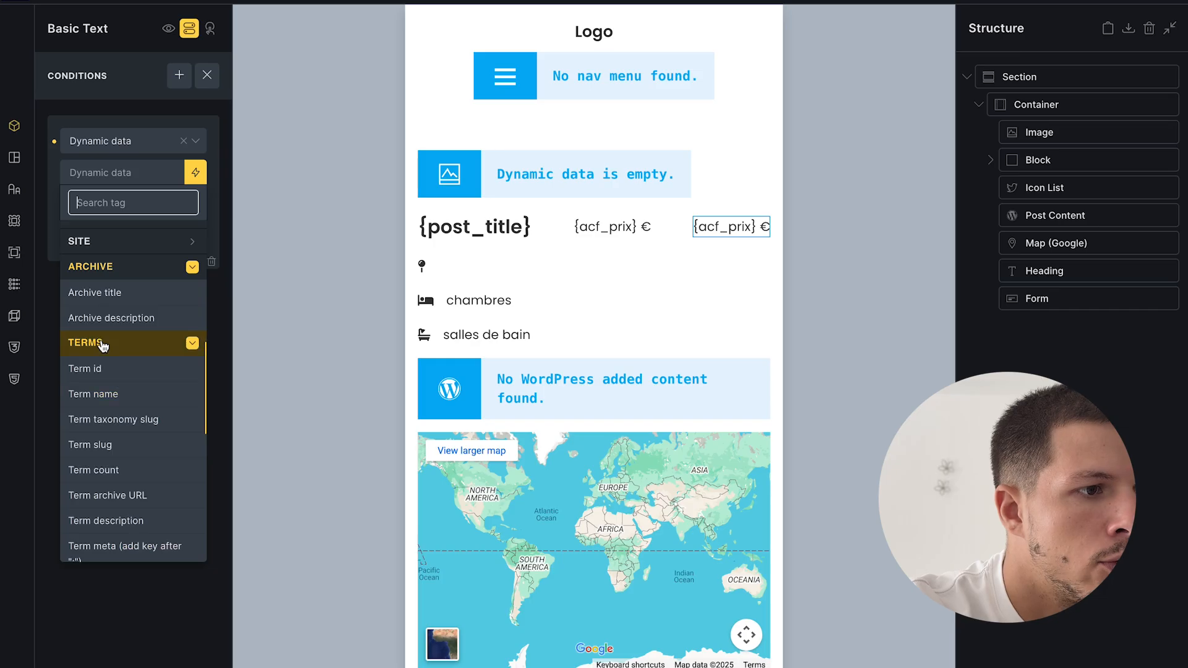
pyautogui.scroll(-3, 120, 396)
pyautogui.click(117, 421)
pyautogui.click(124, 200)
pyautogui.click(116, 230)
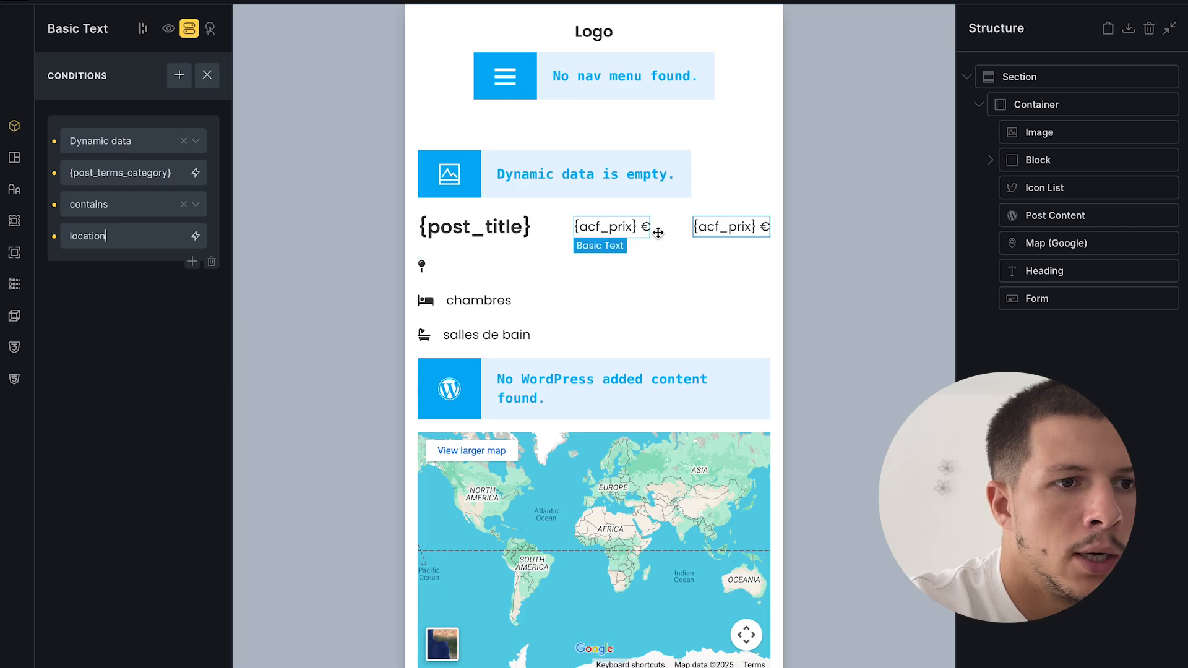
pyautogui.click(1124, 398)
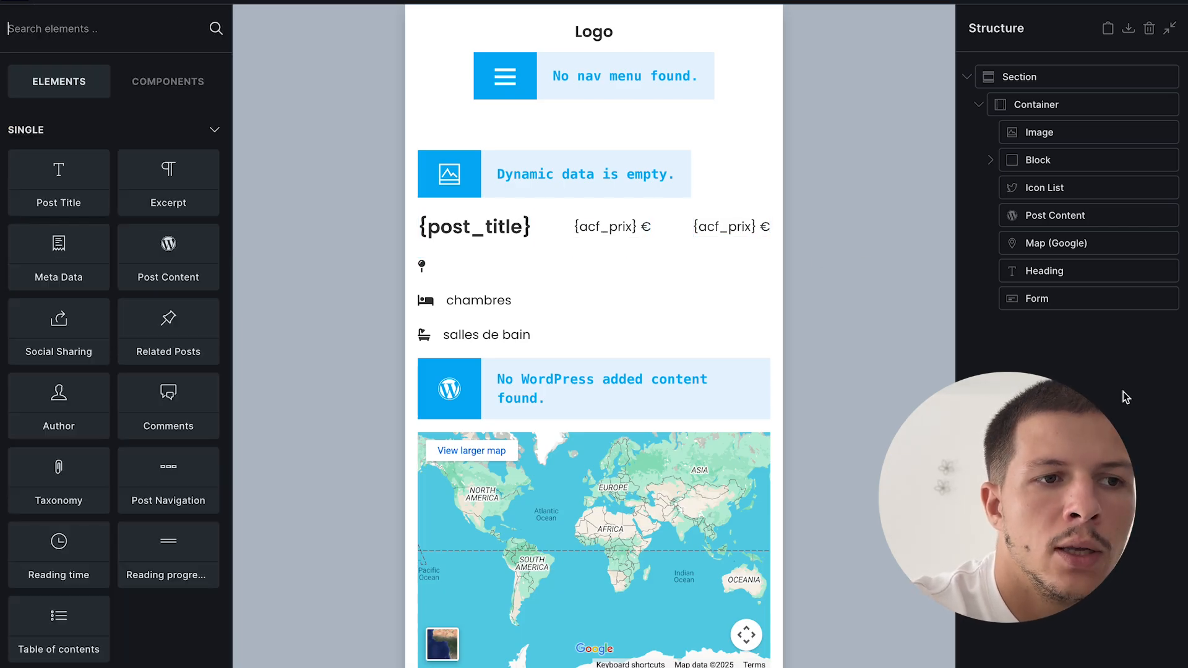
pyautogui.click(735, 228)
# - Append ' / mois' to the duplicated price text
pyautogui.click(189, 28)
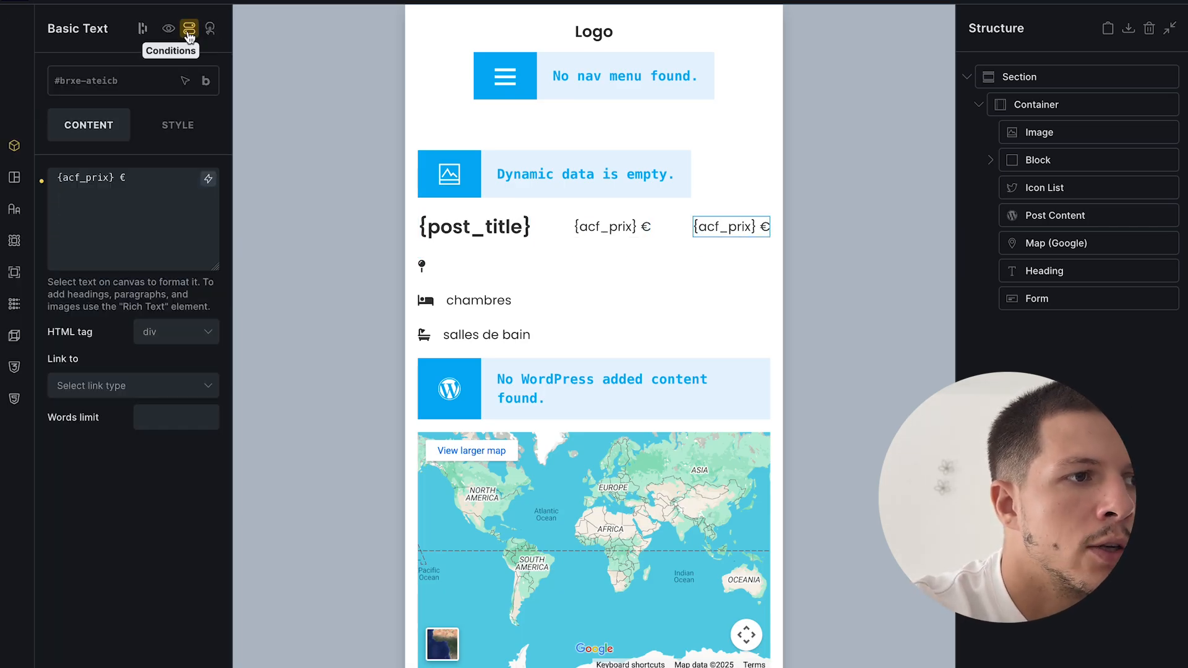
pyautogui.click(138, 176)
pyautogui.write('/ mois')
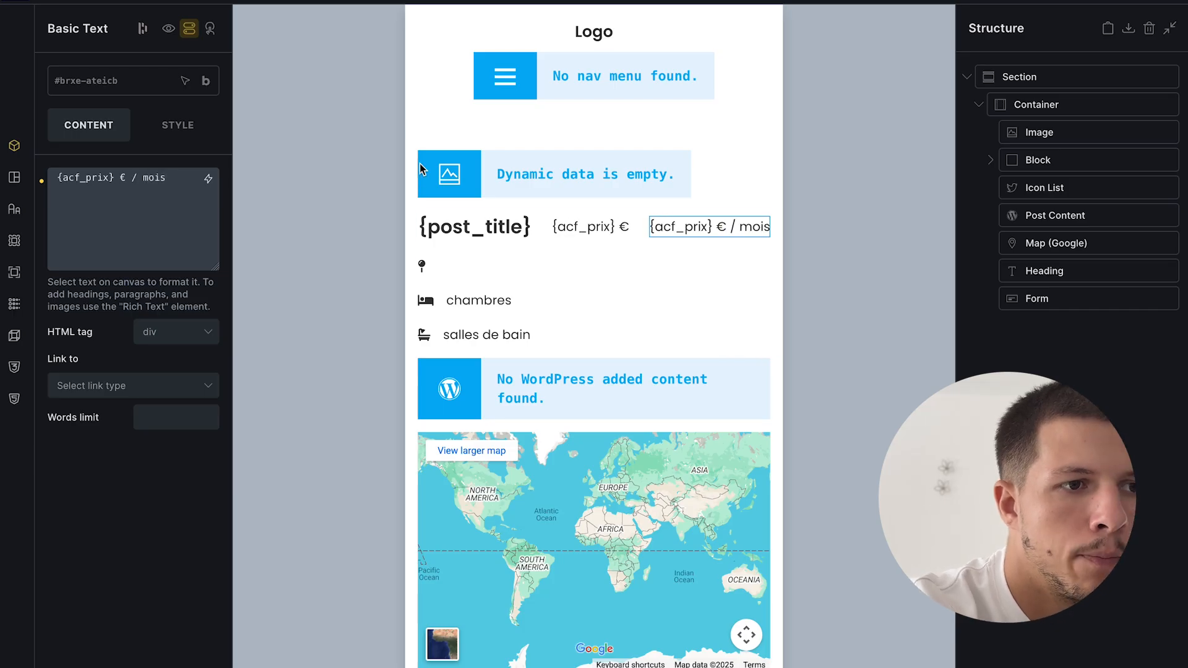
# - Show the original price only when {post_terms_category} contains achat, and save the template
pyautogui.click(596, 228)
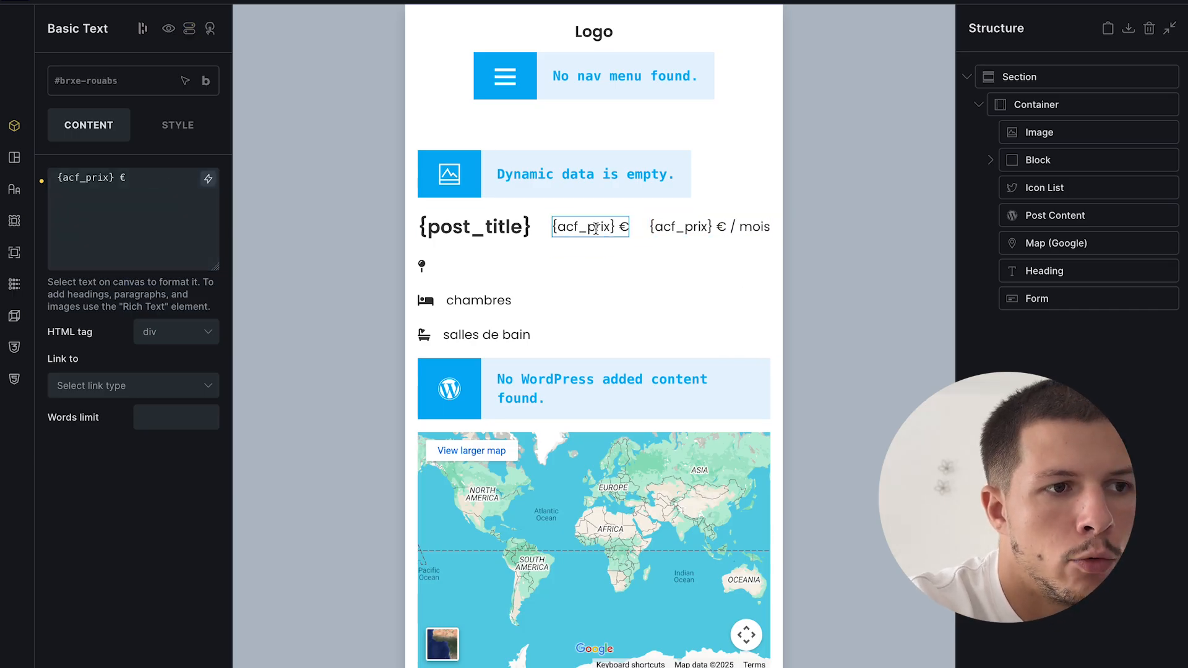
pyautogui.click(189, 28)
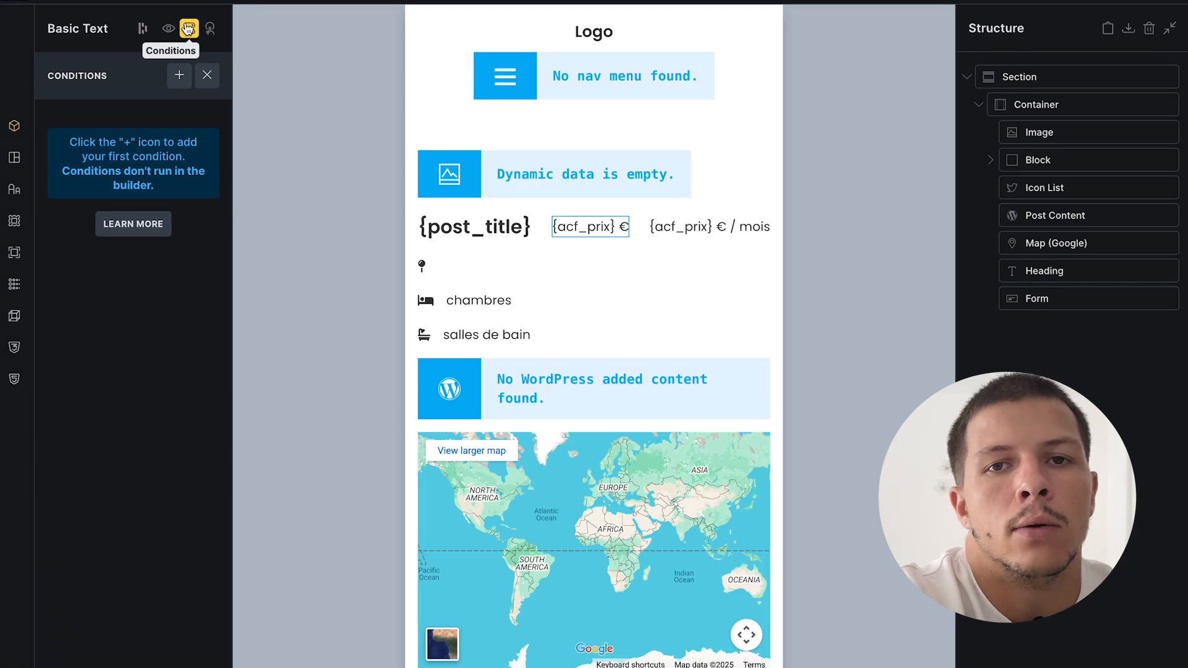
pyautogui.click(179, 76)
pyautogui.click(147, 137)
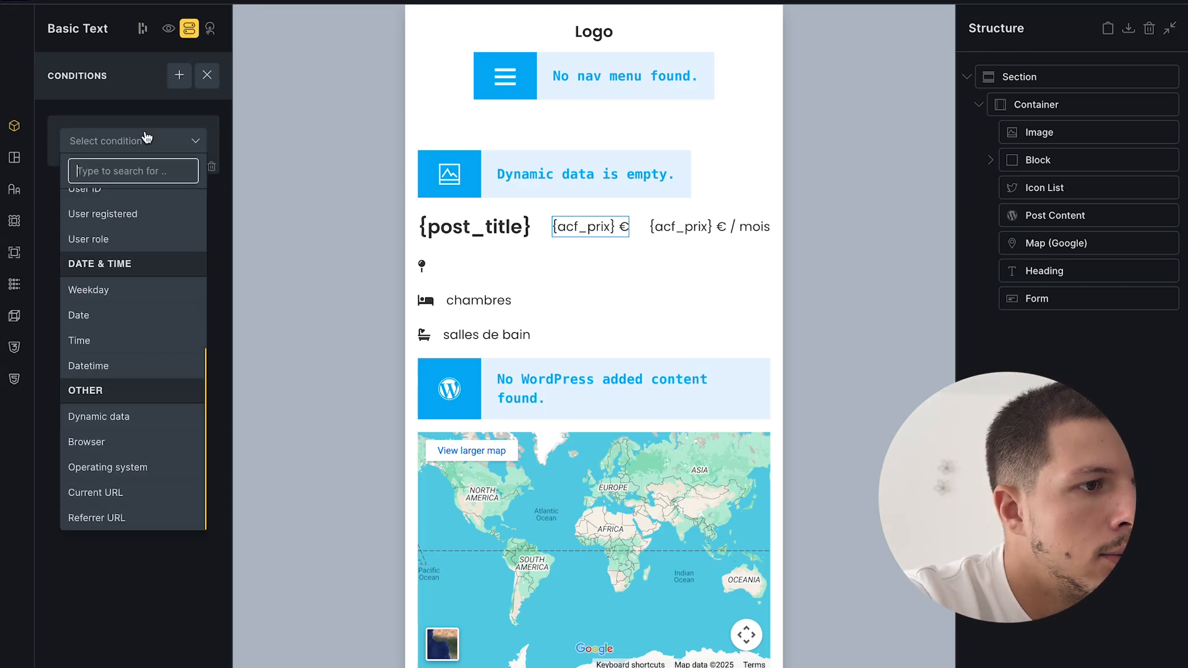
pyautogui.click(129, 426)
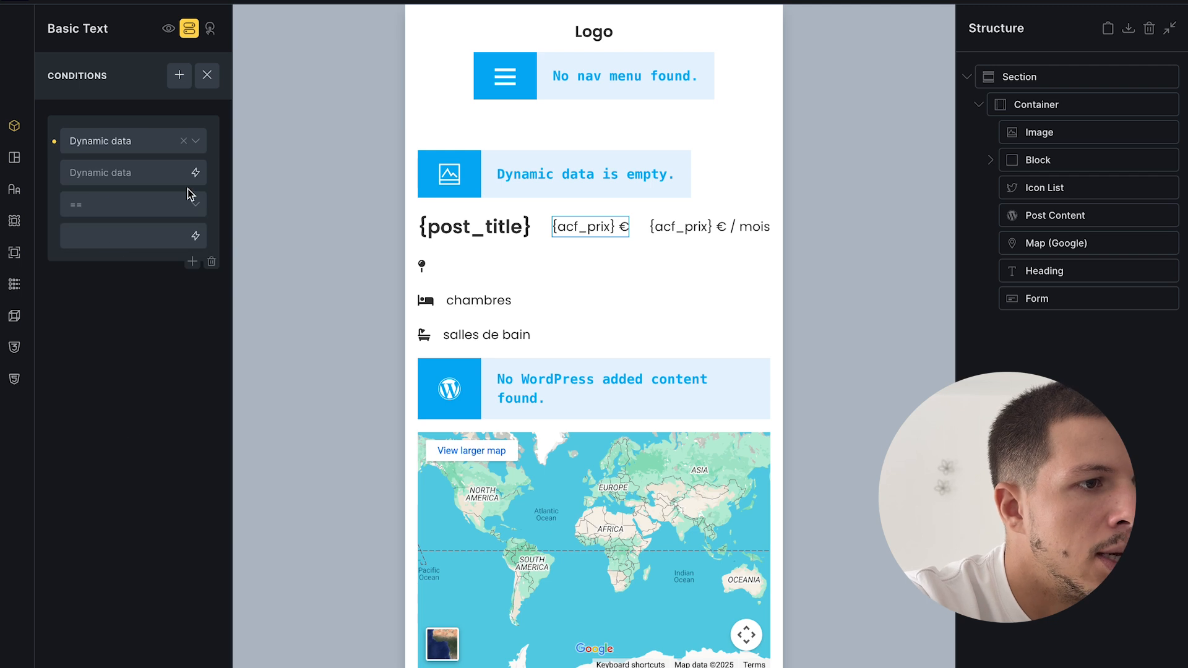
pyautogui.click(196, 173)
pyautogui.click(117, 415)
pyautogui.click(101, 212)
pyautogui.click(99, 231)
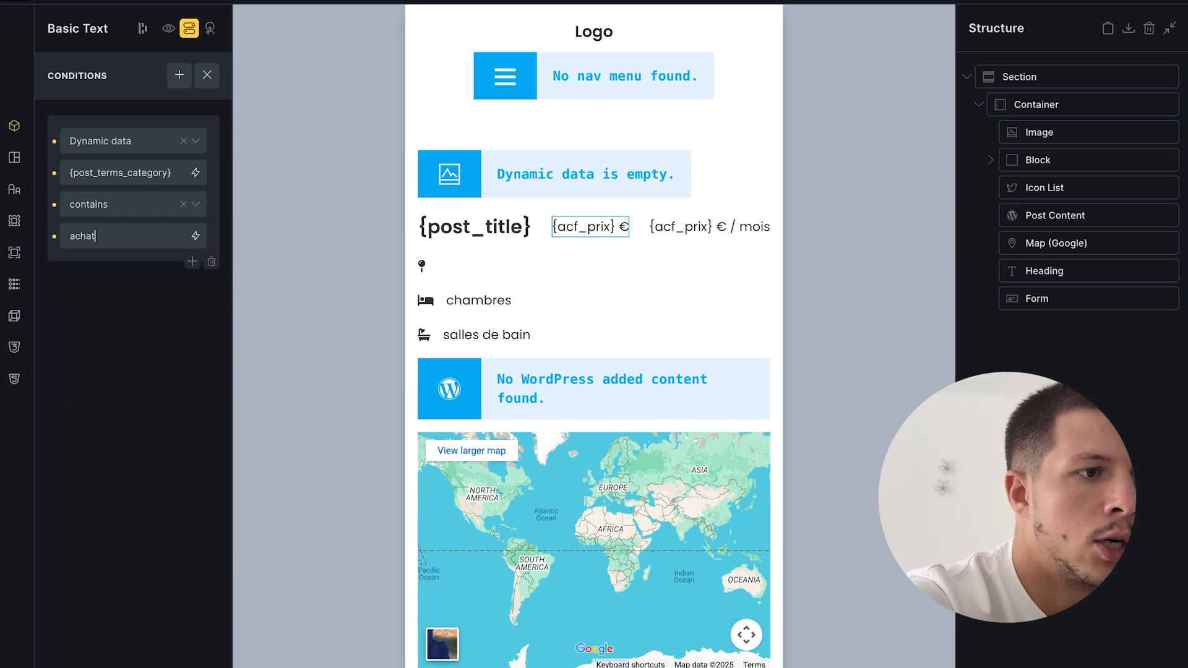
pyautogui.click(1179, 2)
pyautogui.moveTo(1, 355)
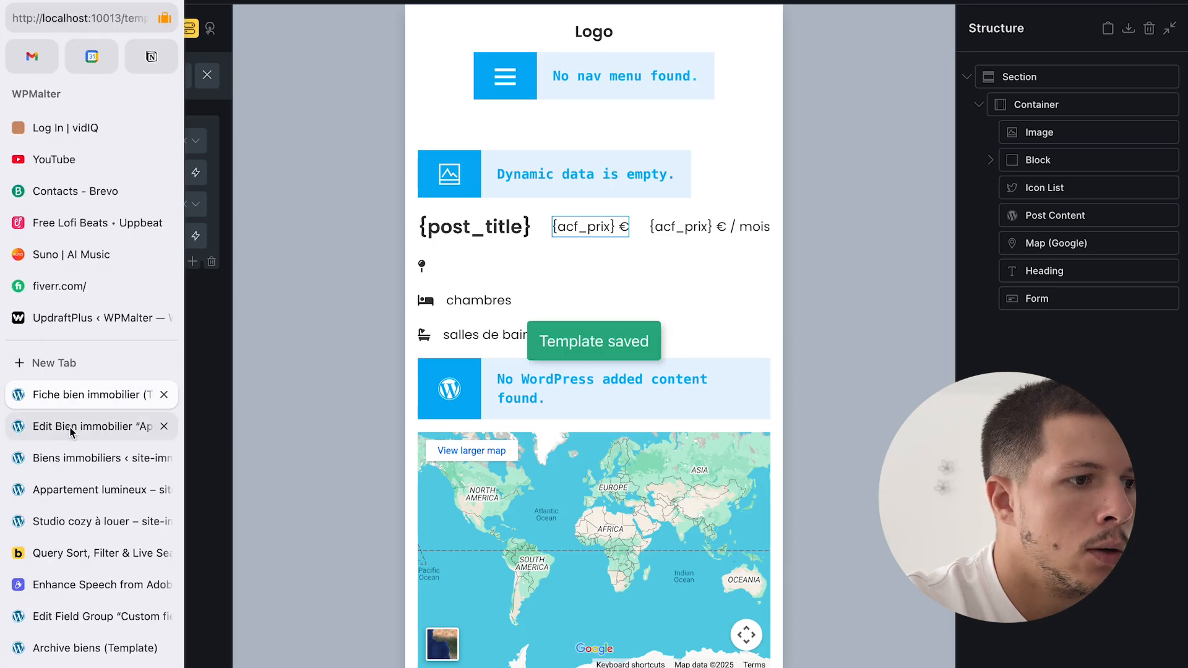
pyautogui.click(74, 428)
pyautogui.click(82, 520)
pyautogui.press('super+r')
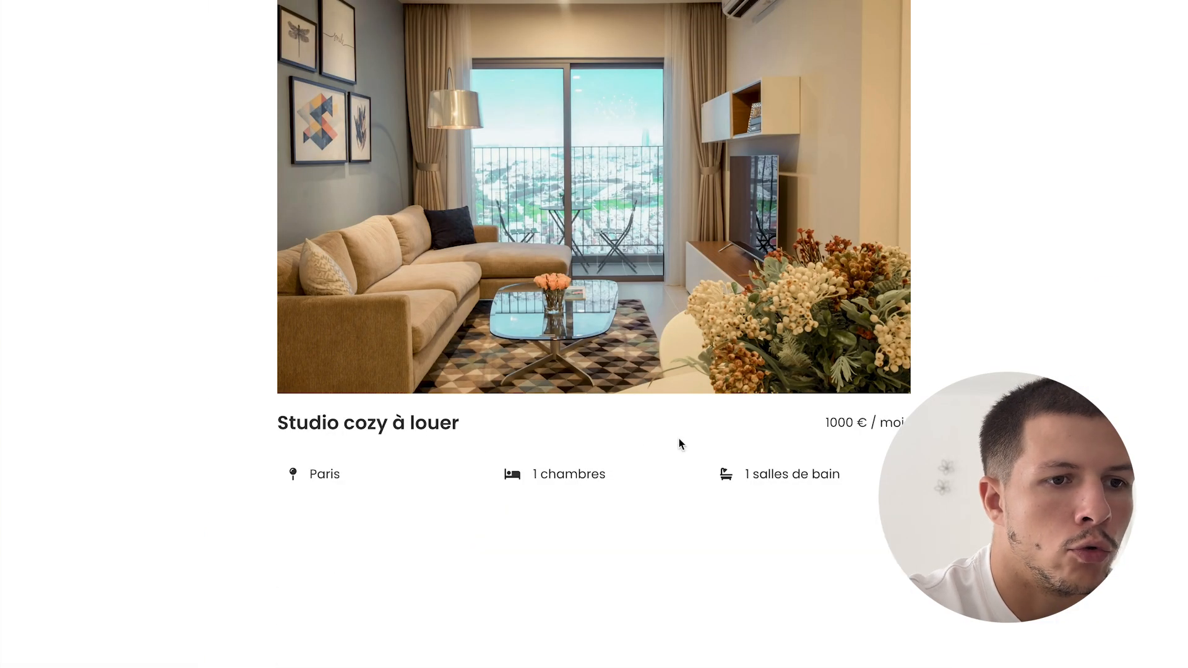
pyautogui.tripleClick(846, 425)
pyautogui.moveTo(2, 433)
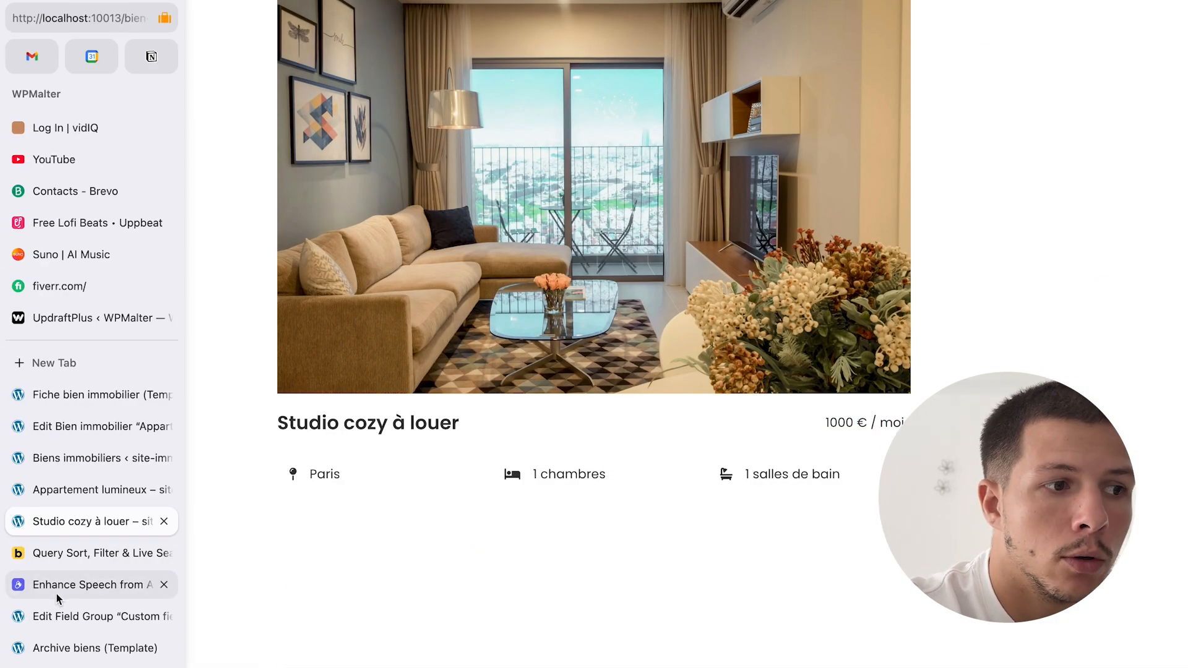
pyautogui.click(87, 492)
pyautogui.press('super+r')
pyautogui.doubleClick(880, 354)
pyautogui.click(916, 353)
pyautogui.moveTo(1, 489)
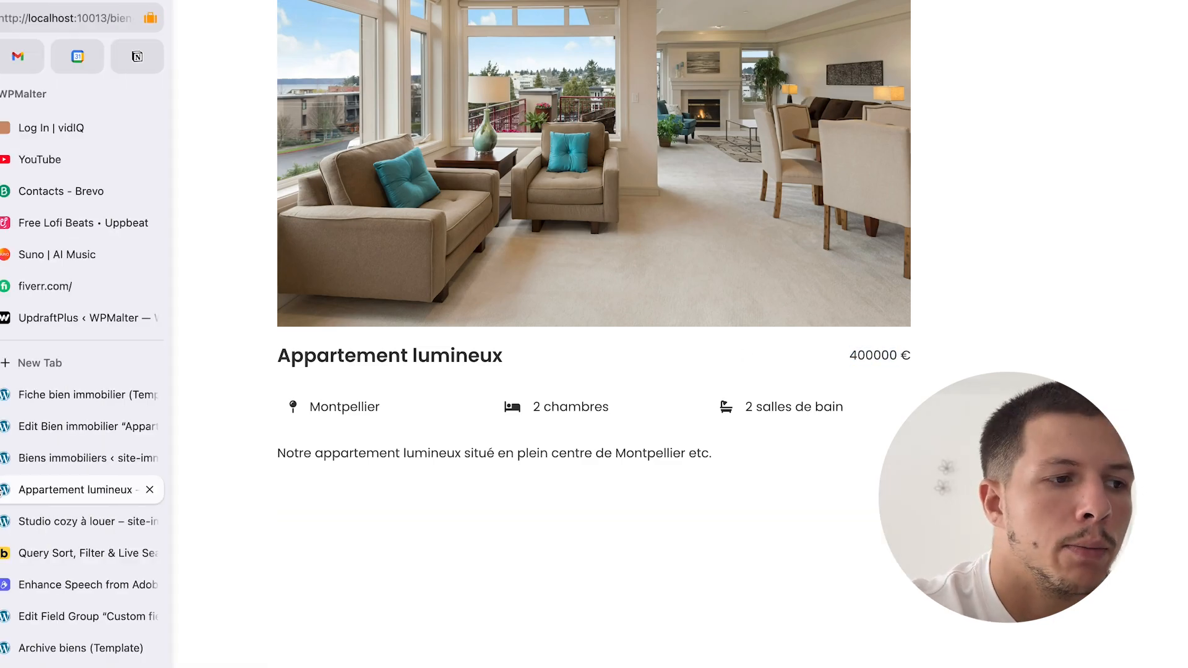
pyautogui.click(86, 521)
pyautogui.moveTo(1, 520)
pyautogui.click(49, 424)
pyautogui.click(49, 397)
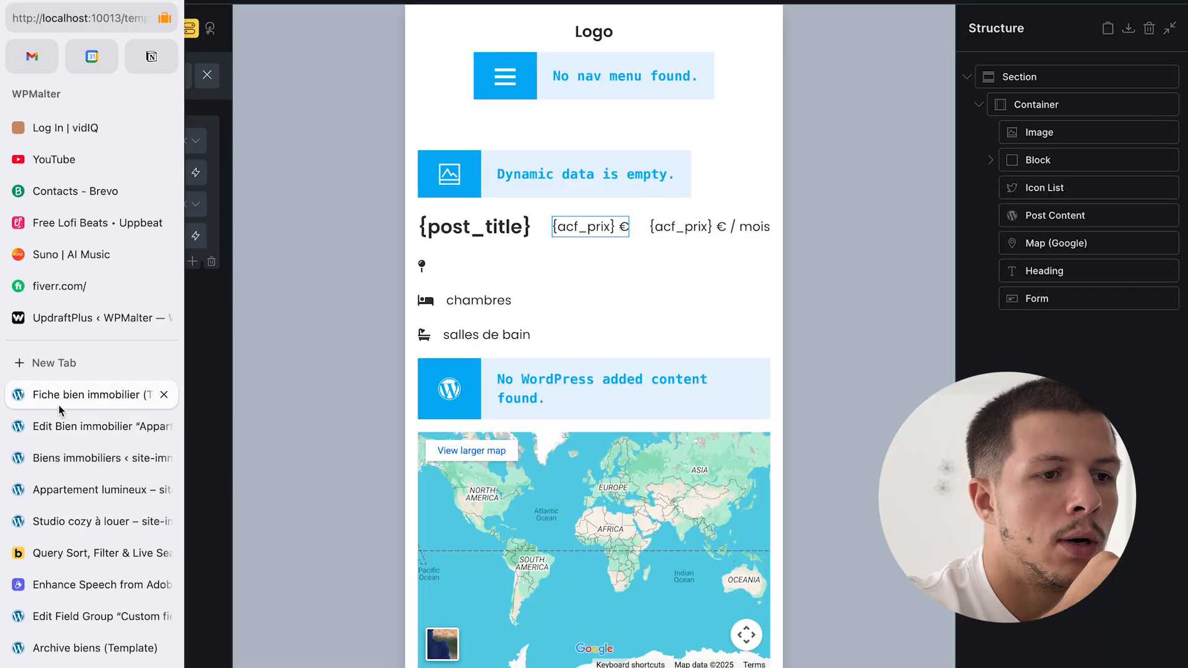
pyautogui.click(633, 322)
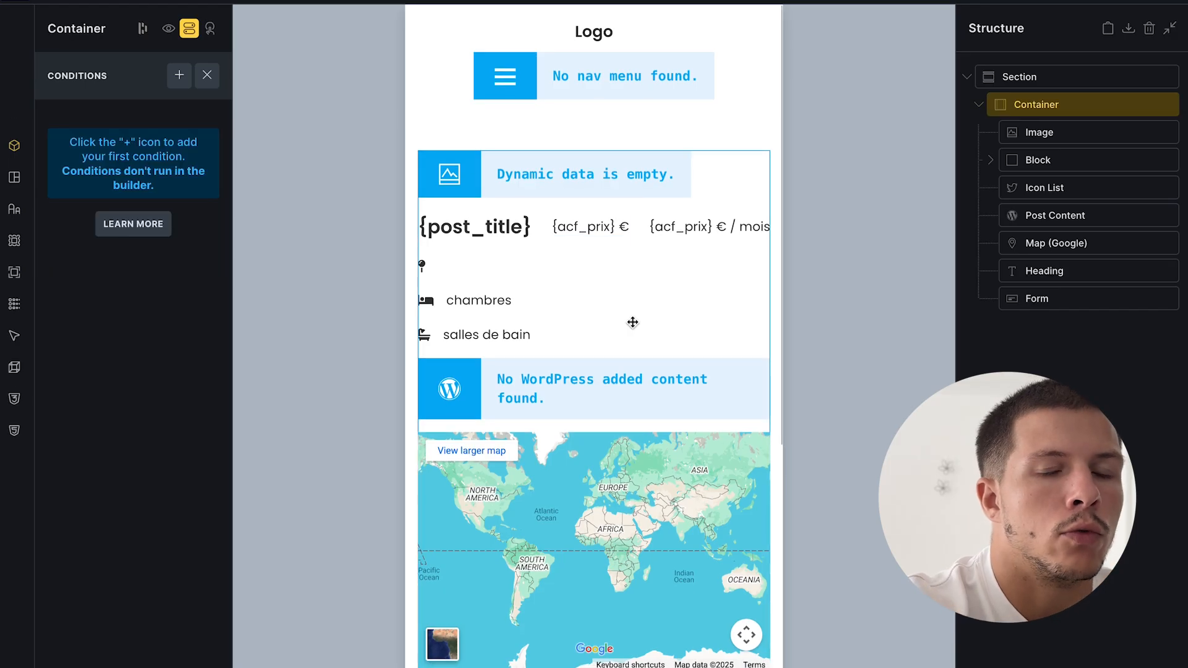
pyautogui.moveTo(2, 434)
pyautogui.click(76, 539)
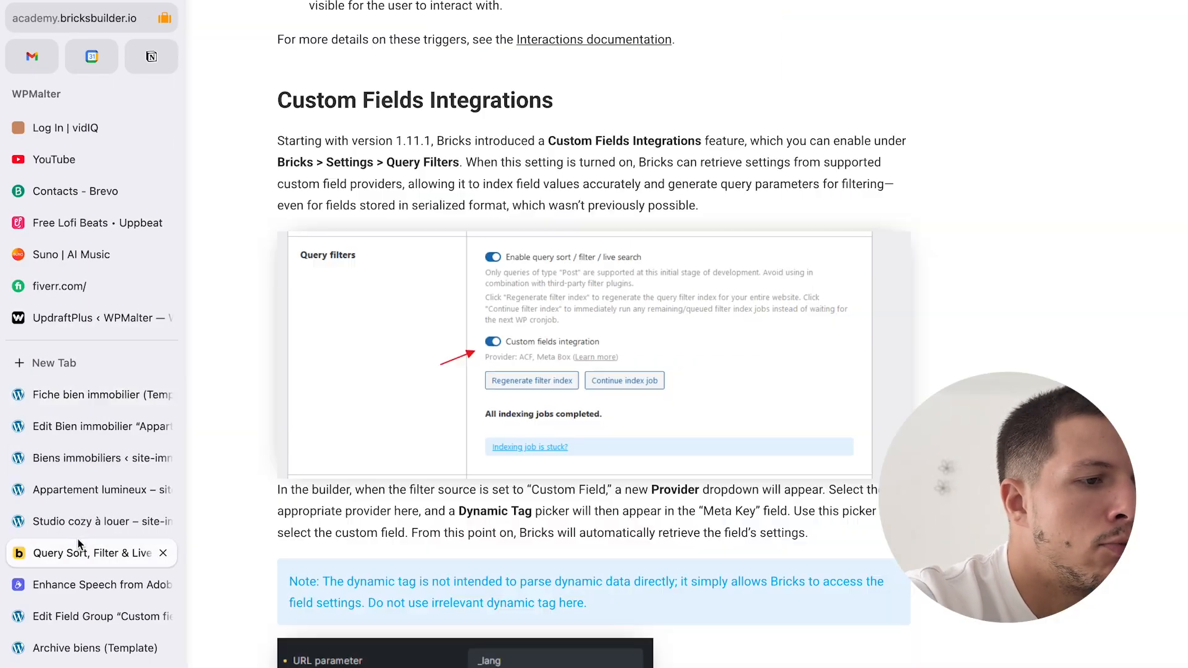
pyautogui.click(76, 521)
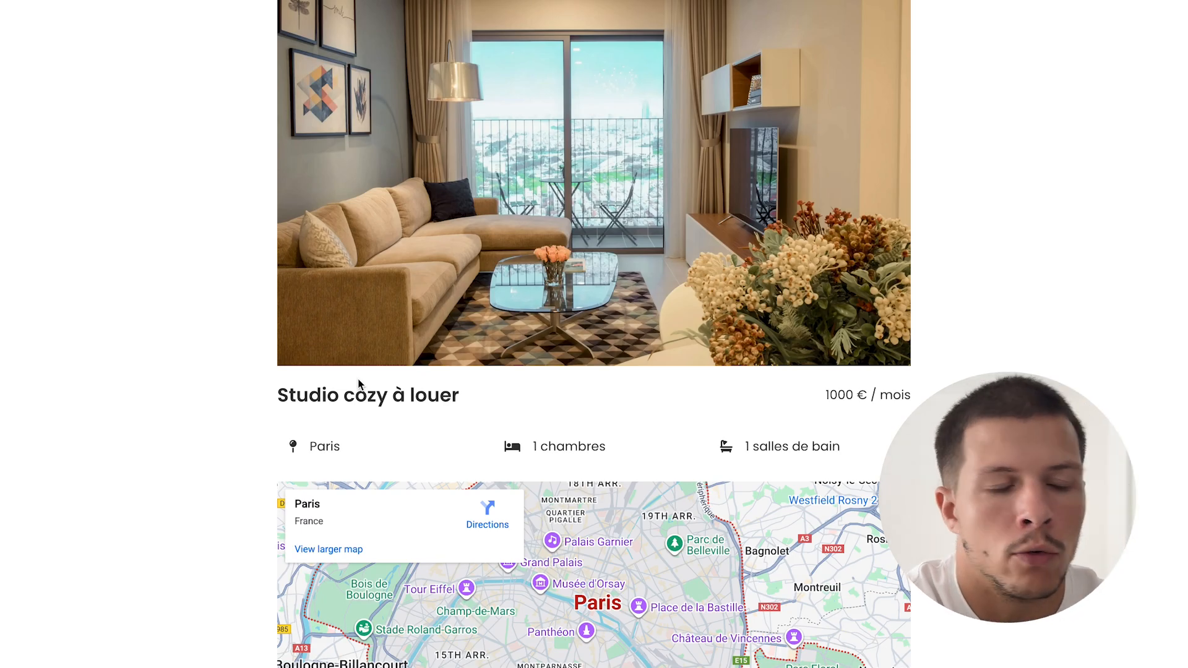
pyautogui.moveTo(3, 390)
pyautogui.click(78, 394)
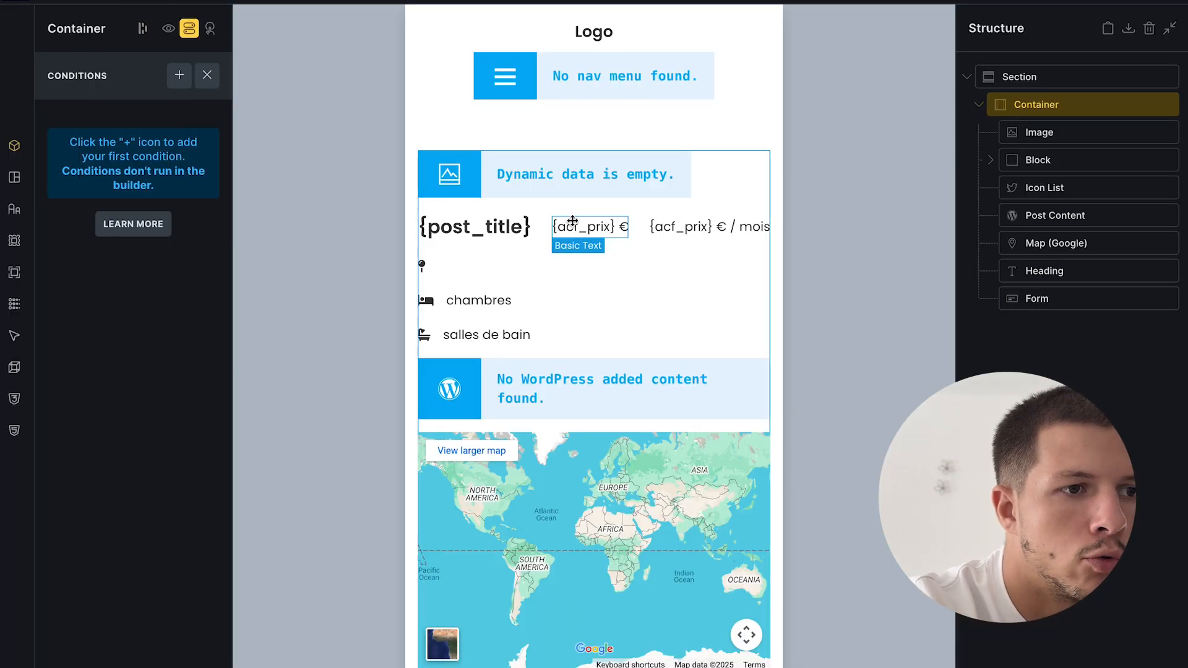
pyautogui.click(530, 194)
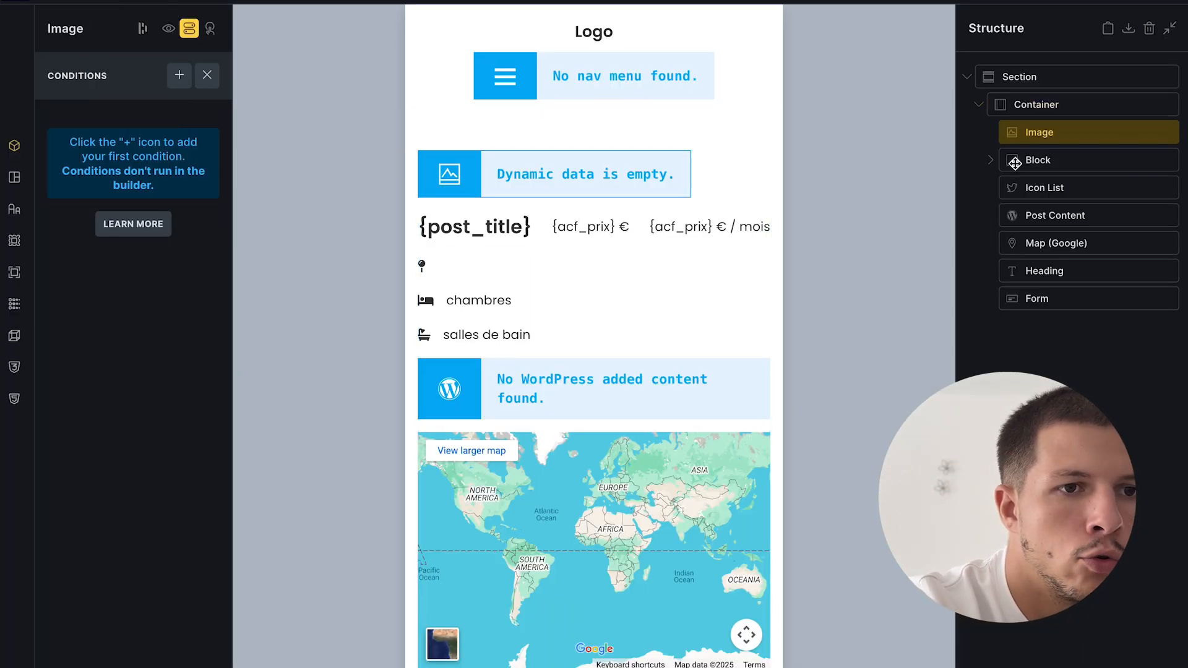
# - Add a Basic Text element below the property image and show its content settings
pyautogui.click(259, 1)
pyautogui.write('basic')
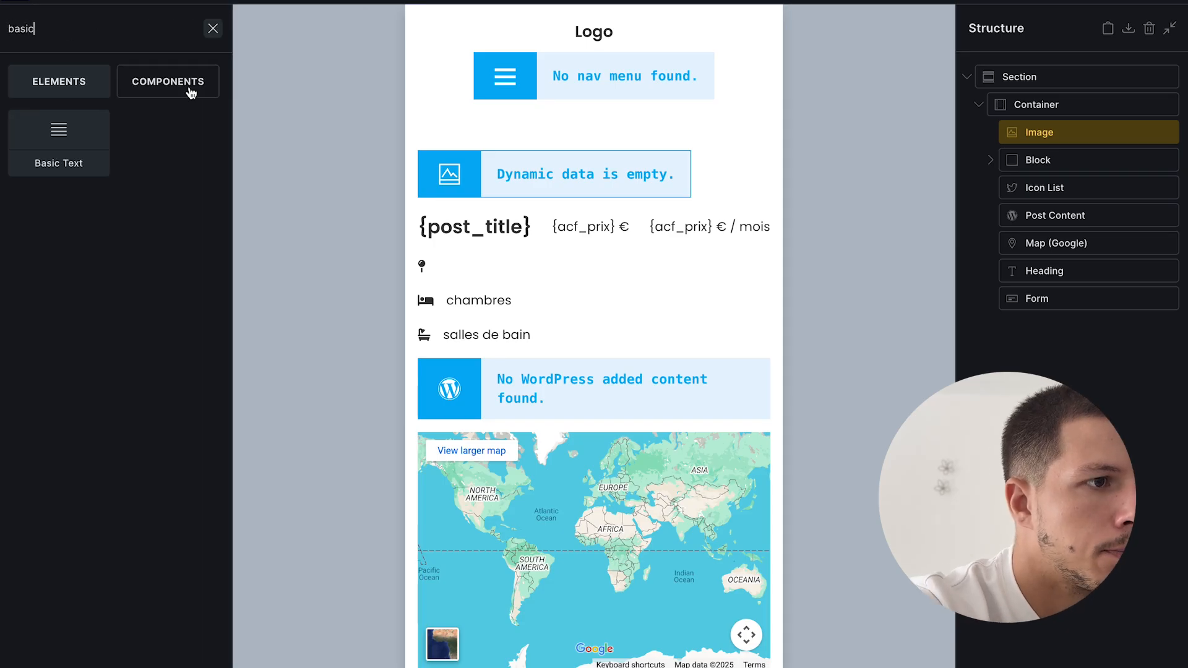
pyautogui.click(82, 161)
pyautogui.click(711, 247)
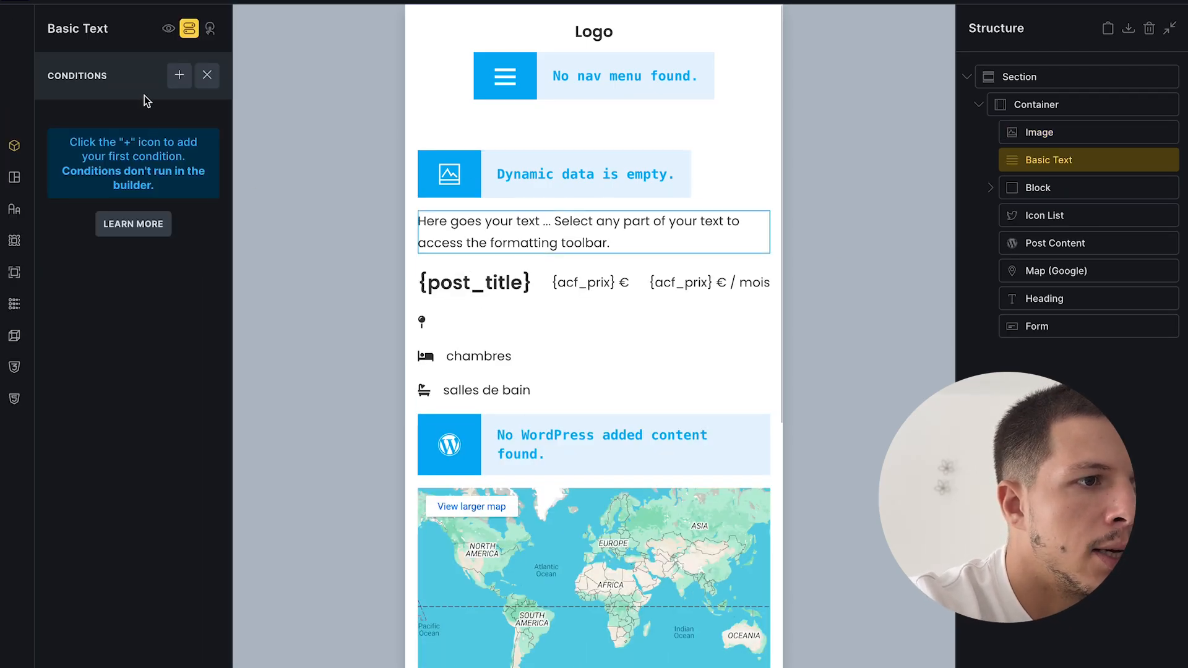
pyautogui.click(188, 28)
# - Replace the placeholder text with the post Categories dynamic data tag
pyautogui.doubleClick(151, 200)
pyautogui.press('BackSpace')
pyautogui.press('BackSpace')
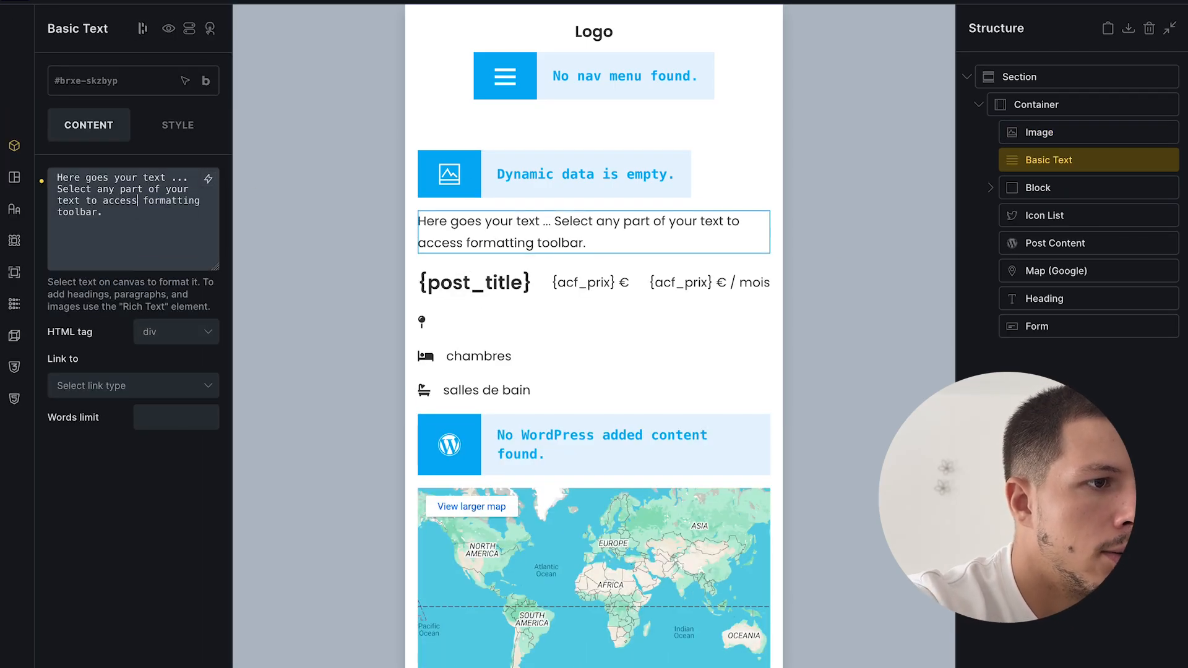
pyautogui.hotkey('ctrl', 'a')
pyautogui.press('BackSpace')
pyautogui.click(209, 180)
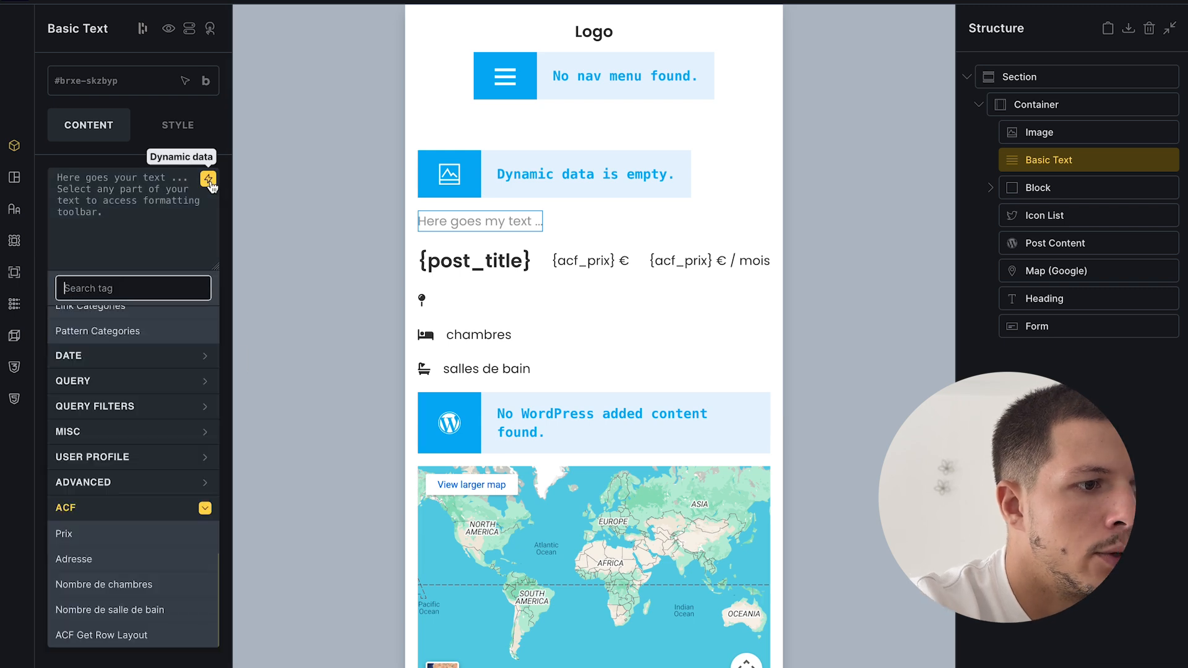
pyautogui.scroll(10, 152, 414)
pyautogui.scroll(-5, 151, 416)
pyautogui.scroll(-1, 151, 419)
pyautogui.click(87, 518)
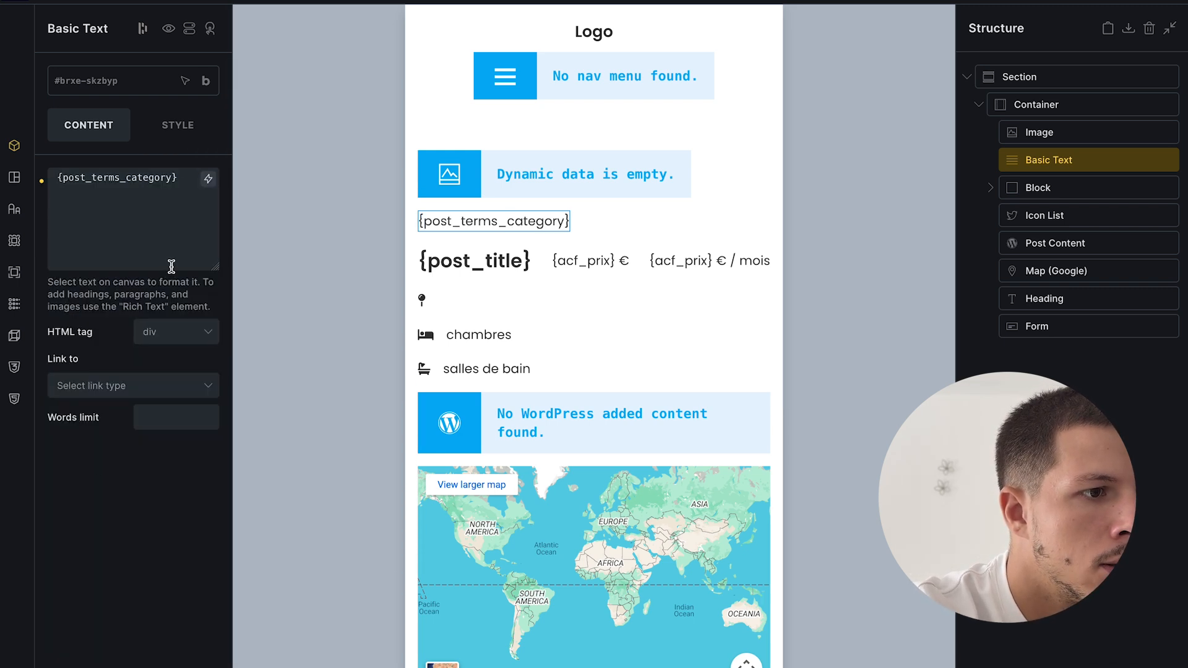
# - Give the badge a #03a9f4 light blue background and white text
pyautogui.click(180, 125)
pyautogui.click(146, 269)
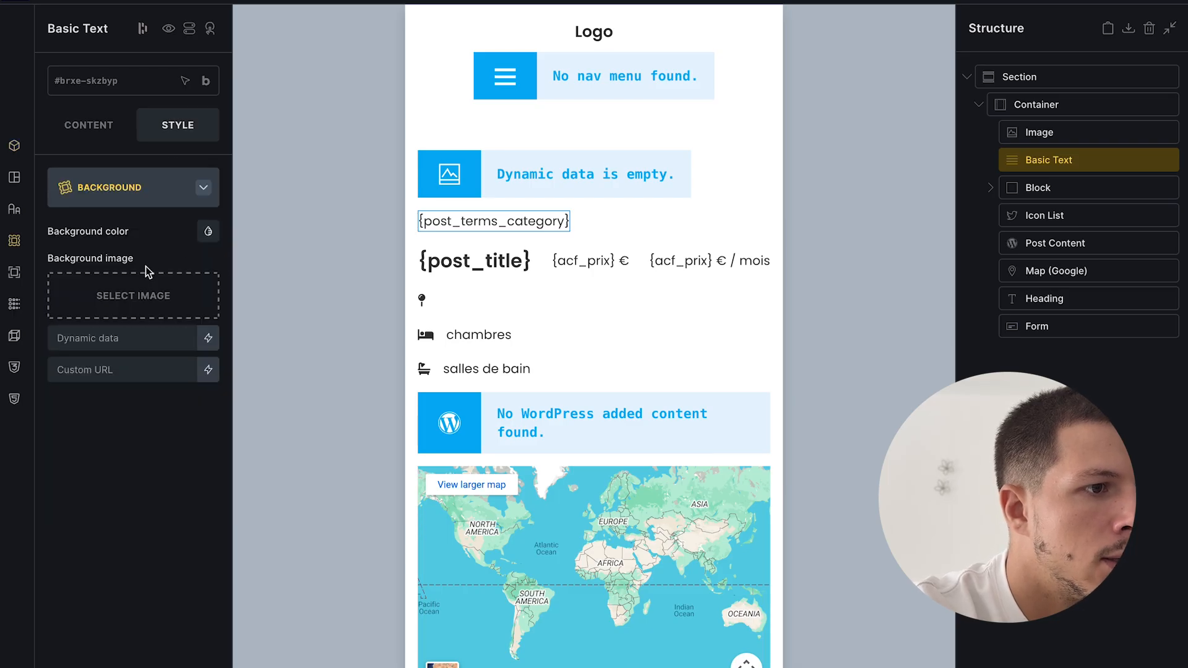
pyautogui.click(208, 231)
pyautogui.click(89, 315)
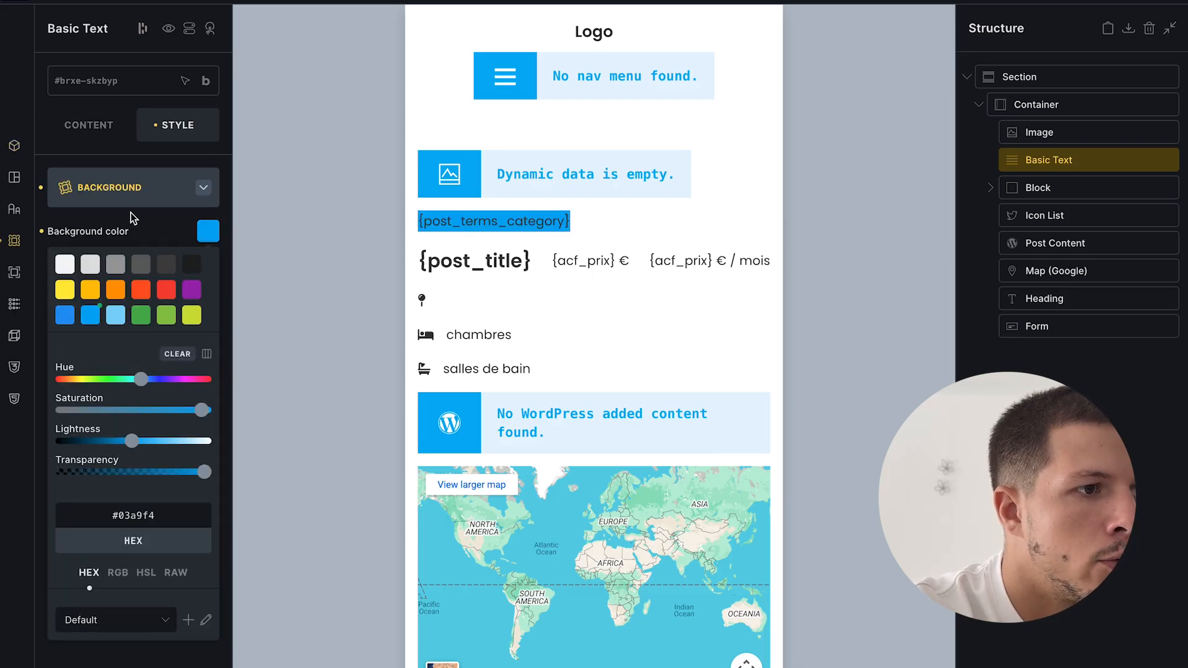
pyautogui.click(142, 197)
pyautogui.click(169, 228)
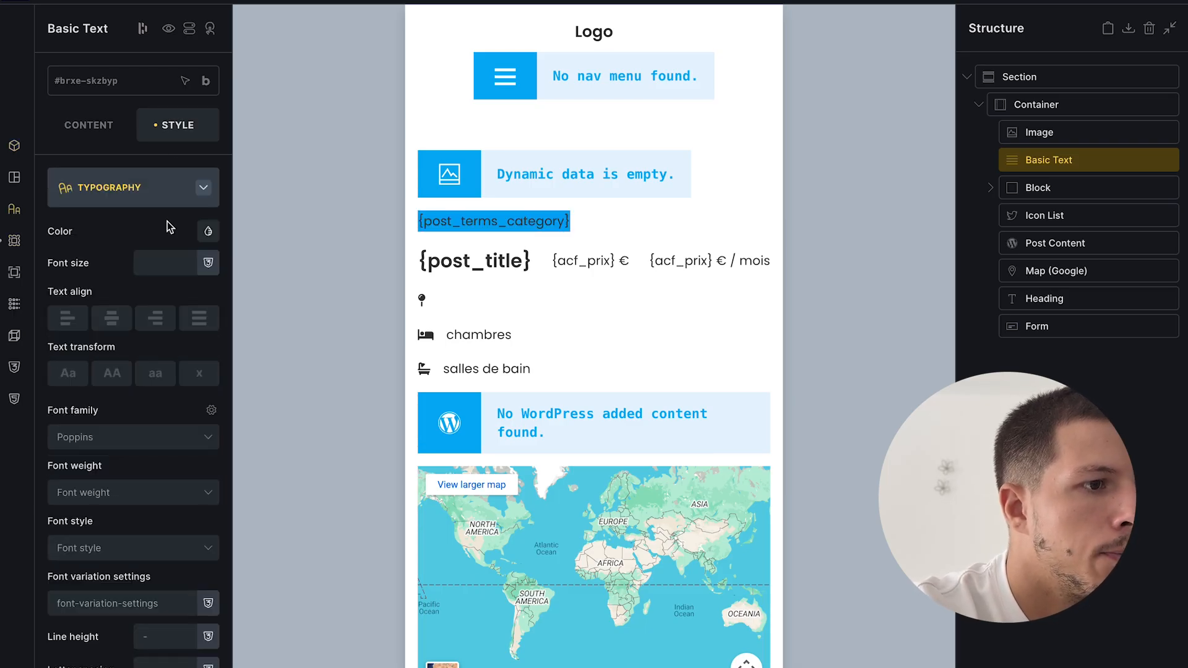
pyautogui.click(205, 235)
pyautogui.click(65, 264)
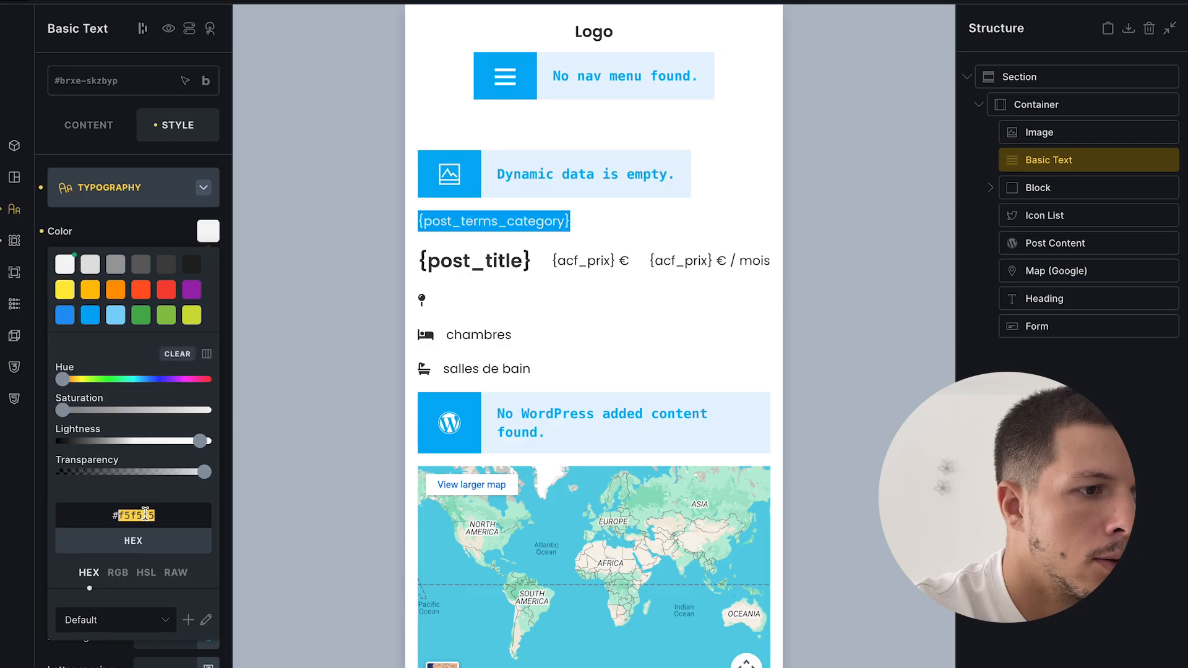
pyautogui.click(135, 224)
pyautogui.click(141, 178)
# - Set the badge padding to 8 top/bottom and 12 left/right
pyautogui.click(137, 198)
pyautogui.click(149, 409)
pyautogui.write('8')
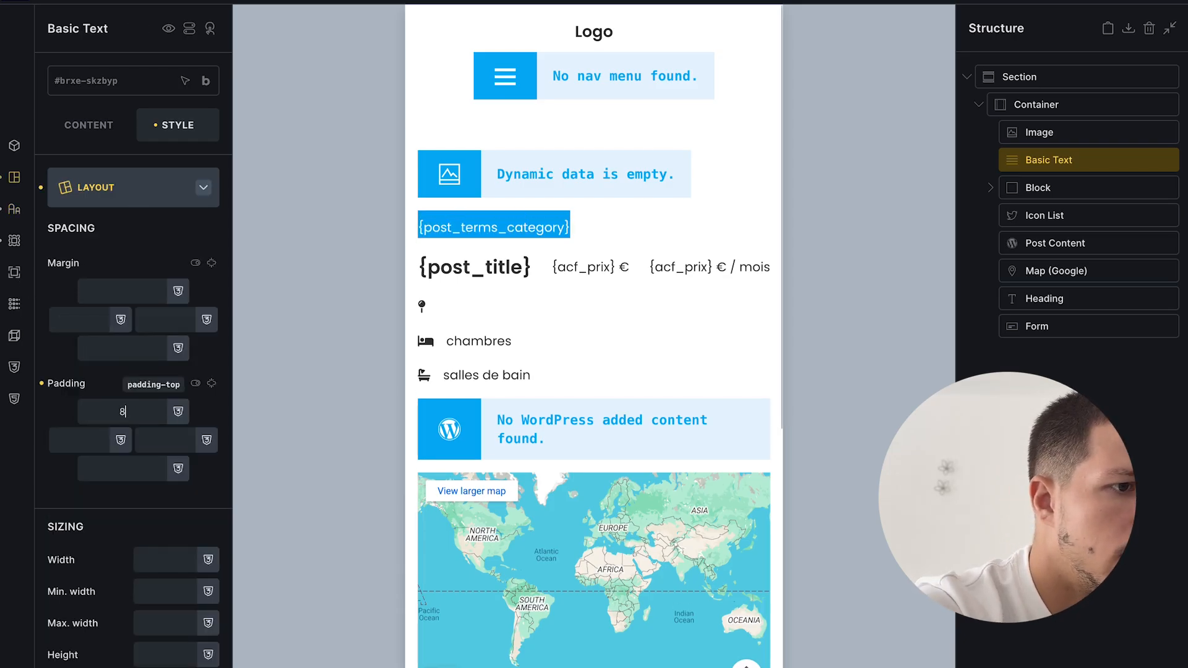
pyautogui.click(211, 384)
pyautogui.click(80, 440)
pyautogui.write('12')
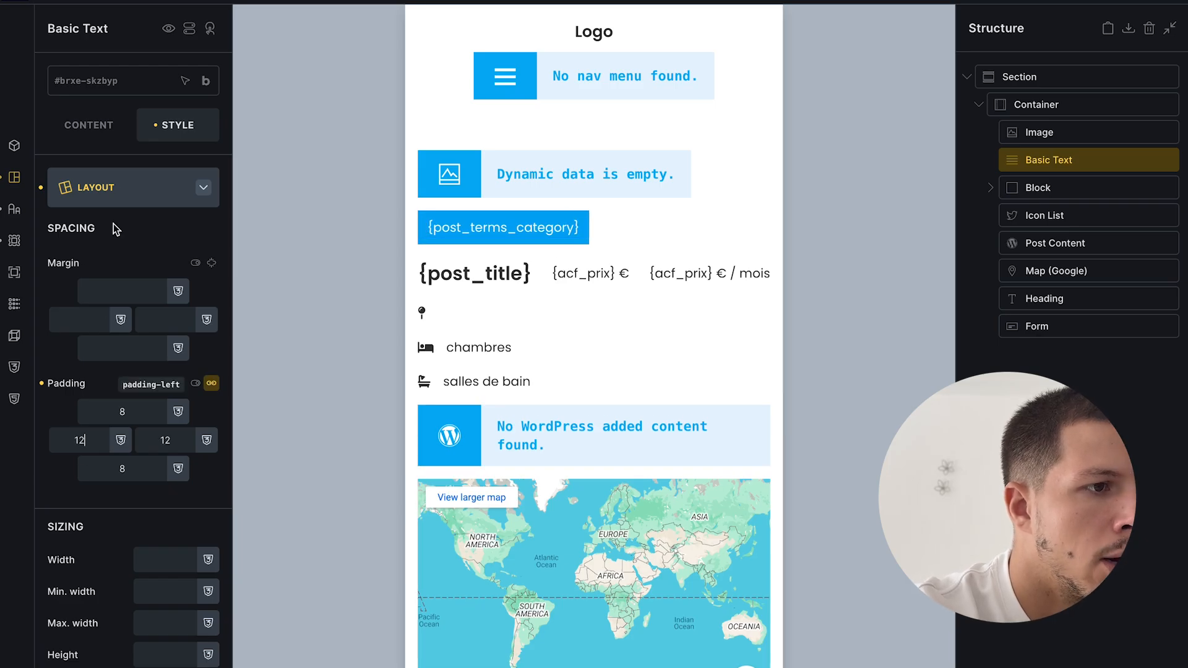
pyautogui.click(119, 185)
# - Round all four badge corners with an 8 border radius
pyautogui.click(125, 318)
pyautogui.click(208, 231)
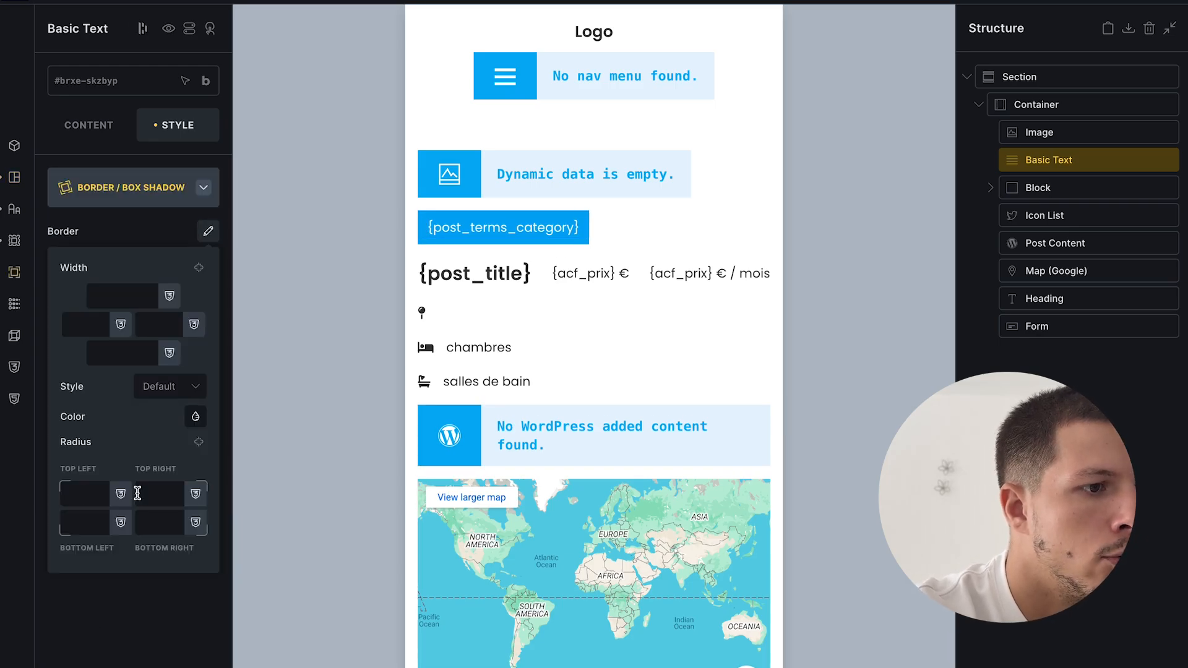
pyautogui.click(93, 495)
pyautogui.write('8')
pyautogui.click(199, 442)
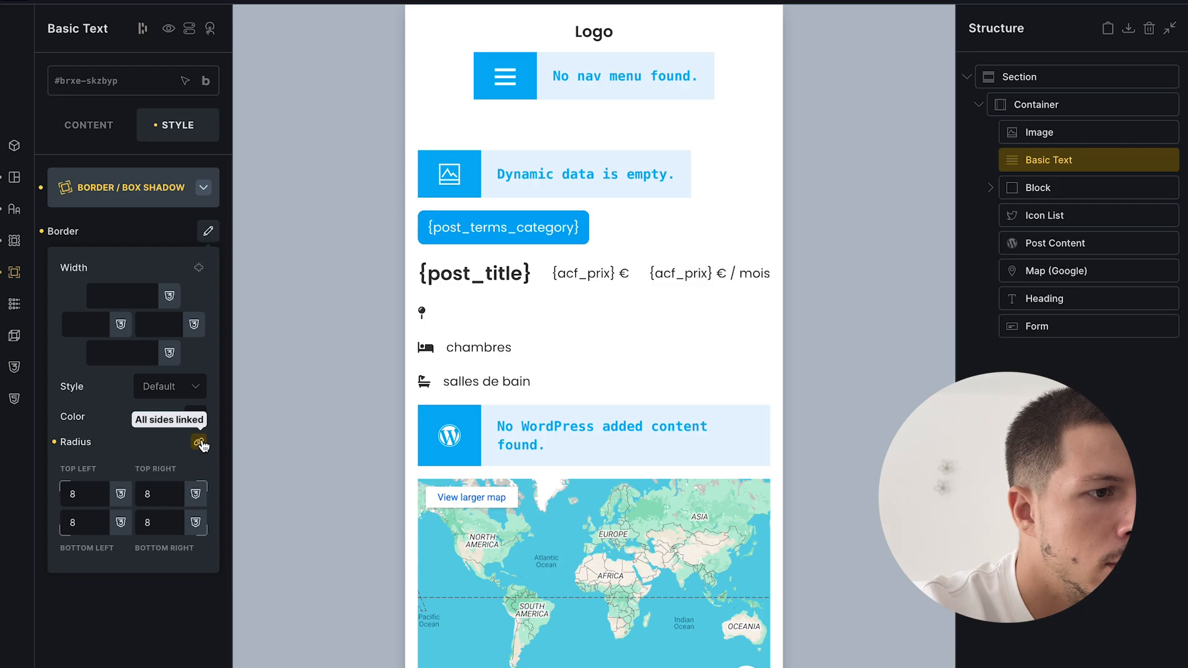
# - Save the template and check the badge on Studio cozy à louer and Appartement lumineux
pyautogui.click(1175, 2)
pyautogui.moveTo(2, 433)
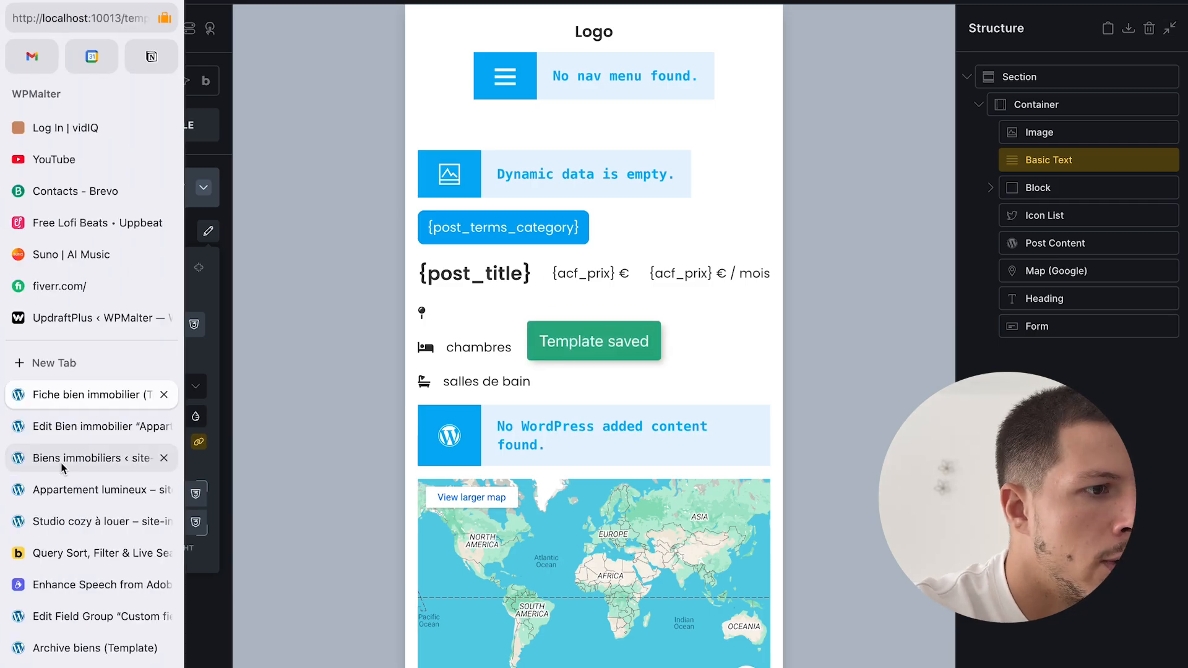
pyautogui.click(81, 455)
pyautogui.click(77, 521)
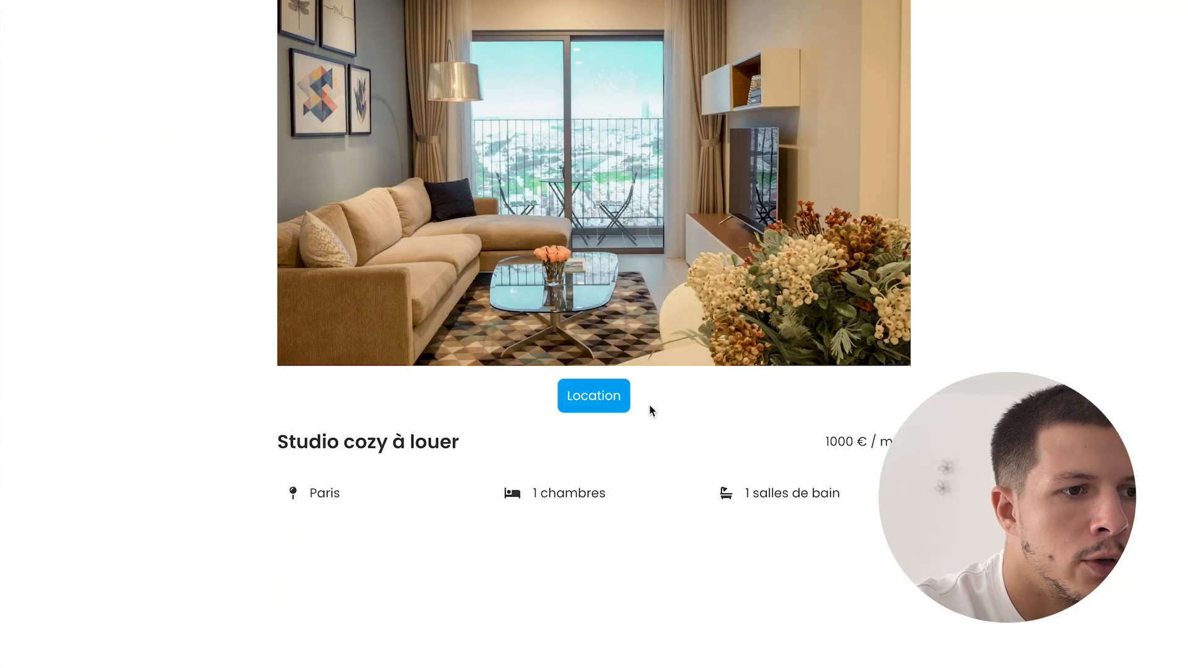
pyautogui.moveTo(1, 446)
pyautogui.click(80, 489)
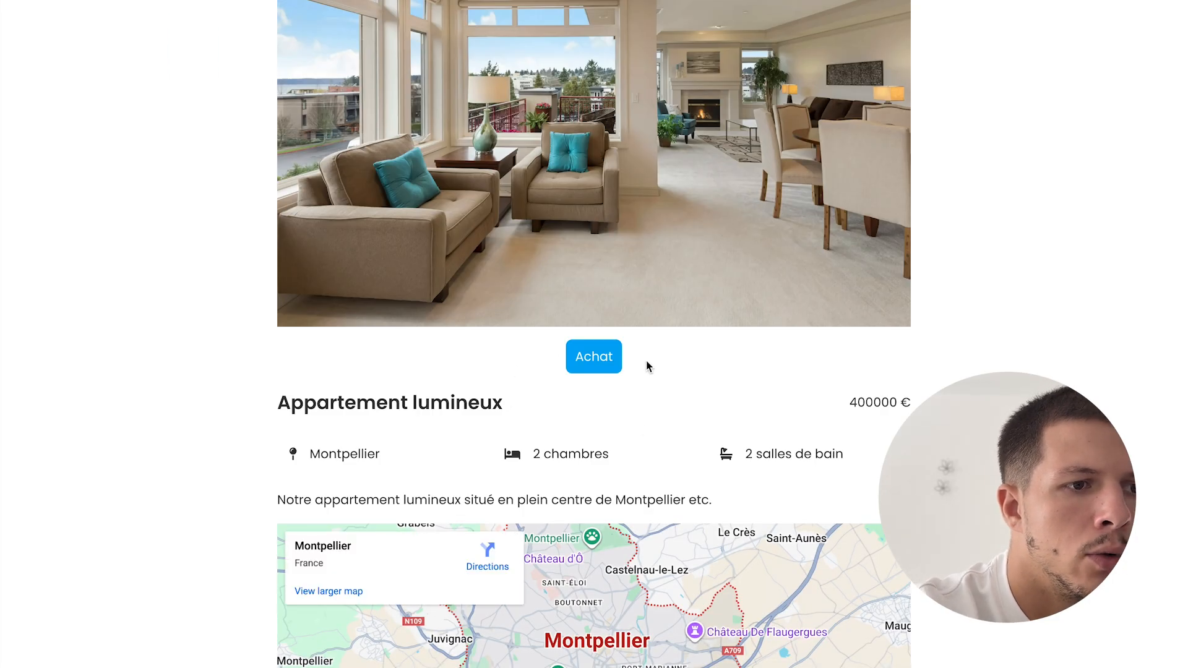
# - Return to the property template and select the category badge text element
pyautogui.click(80, 458)
pyautogui.click(87, 394)
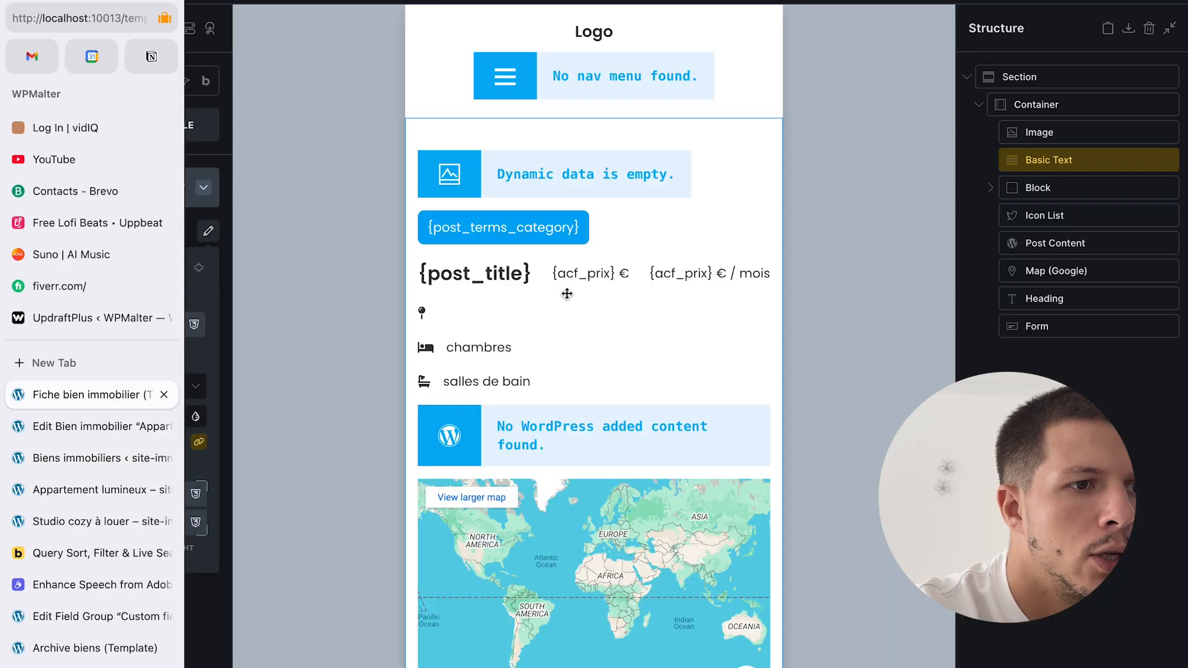
pyautogui.click(1068, 134)
pyautogui.click(1065, 159)
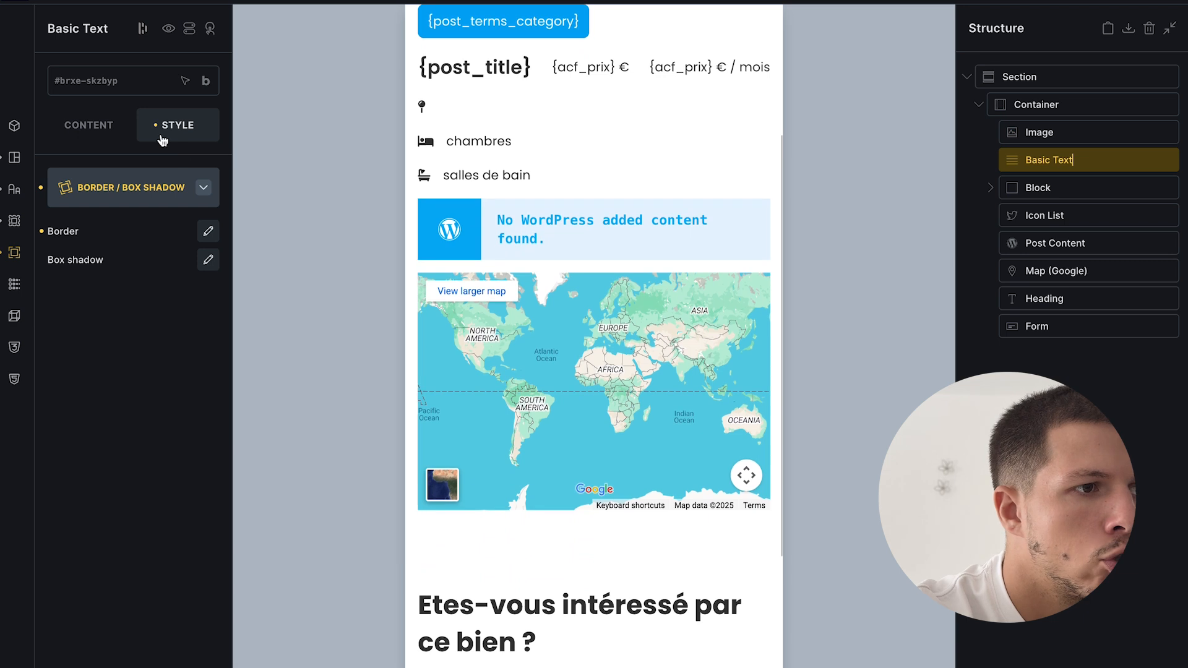
# - Set the badge's Align self to Start and save the template
pyautogui.click(148, 187)
pyautogui.click(117, 187)
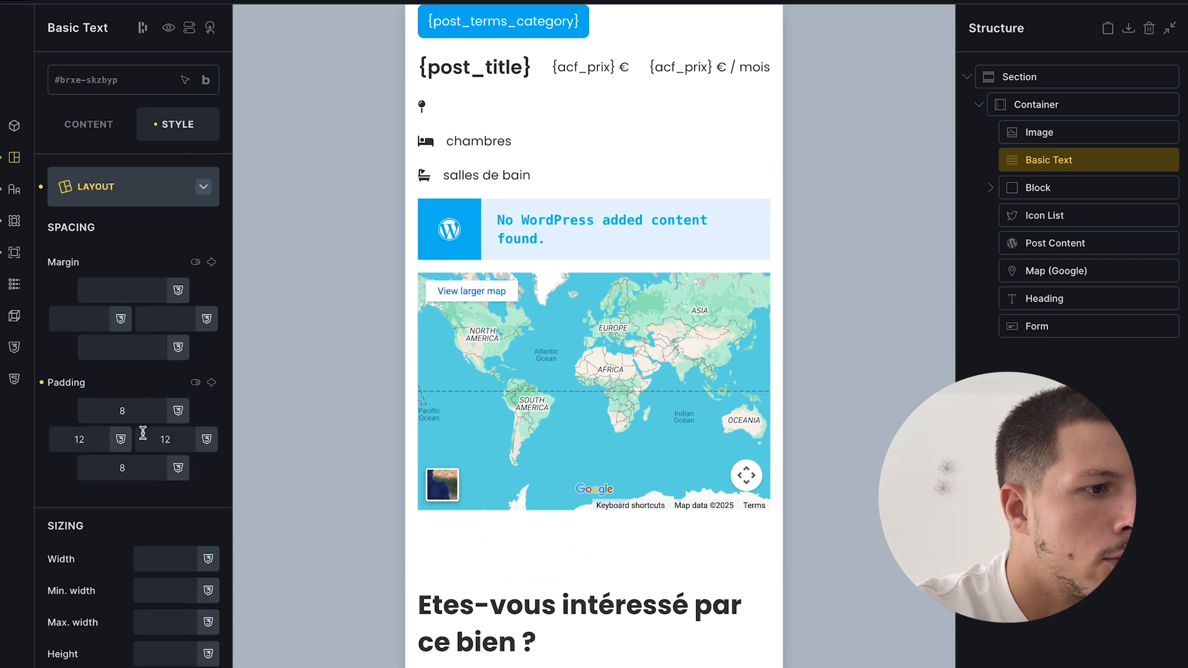
pyautogui.scroll(-15, 143, 433)
pyautogui.click(52, 535)
pyautogui.click(1170, 3)
# - Check the Appartement lumineux listing, then switch to the query filter documentation
pyautogui.moveTo(25, 452)
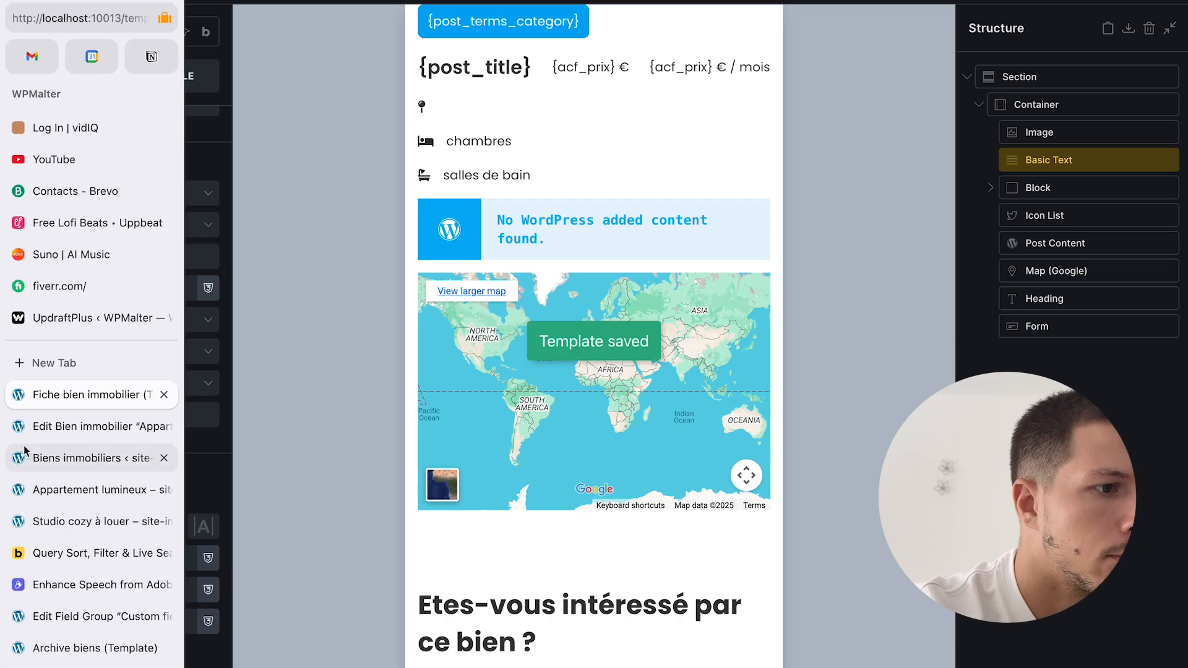
pyautogui.click(73, 490)
pyautogui.click(101, 554)
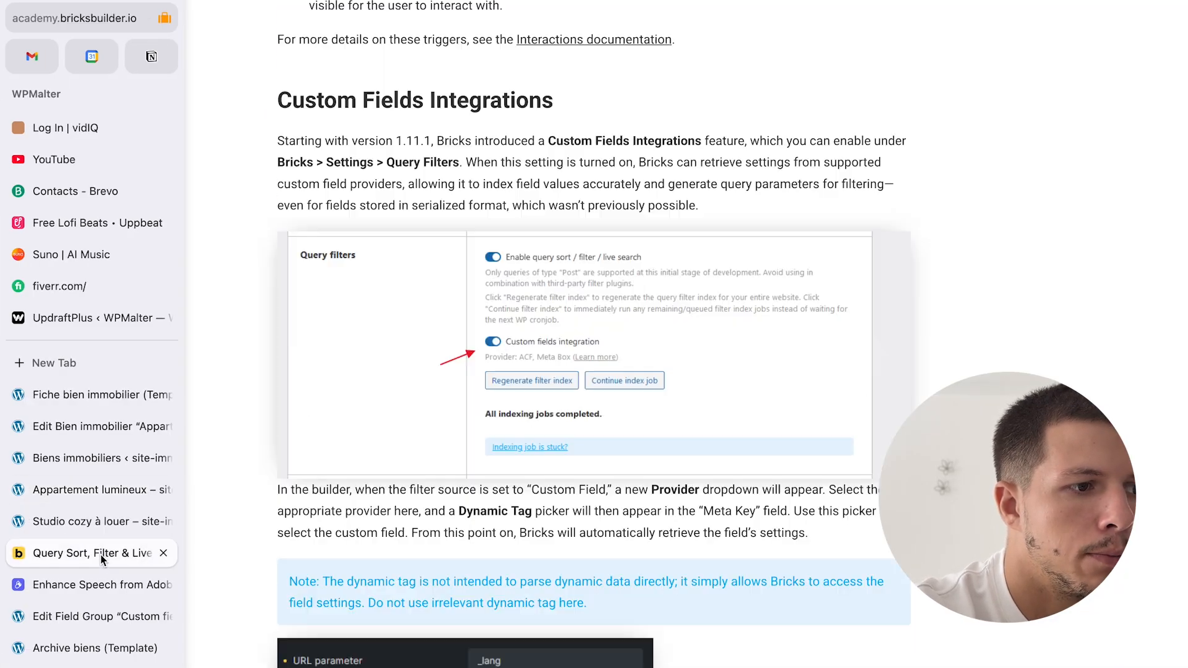
# - Scroll through the Studio cozy à louer listing page, then open the Appartement lumineux listing
pyautogui.click(99, 521)
pyautogui.scroll(3, 603, 400)
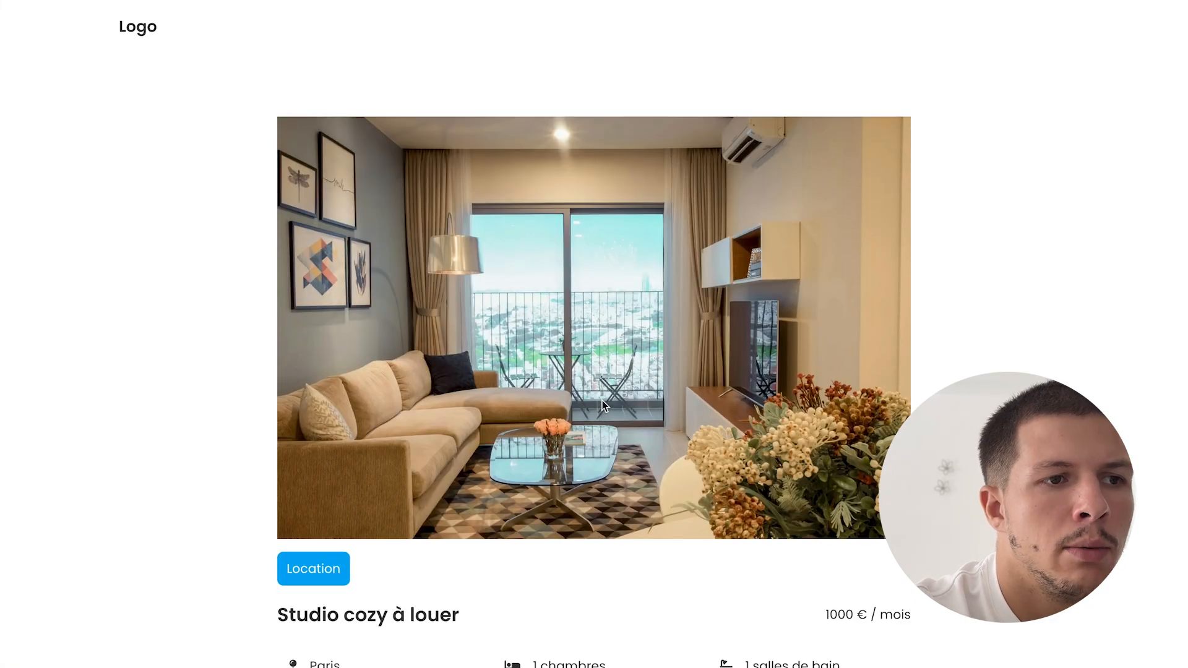
pyautogui.scroll(-5, 602, 405)
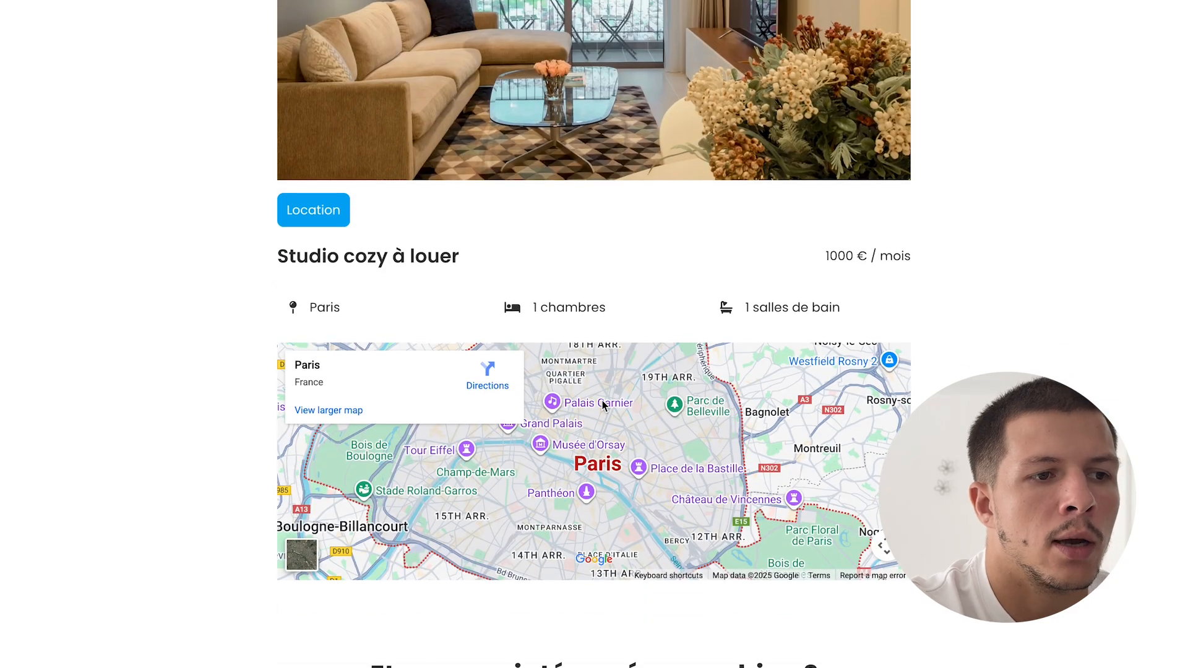
pyautogui.scroll(-5, 602, 405)
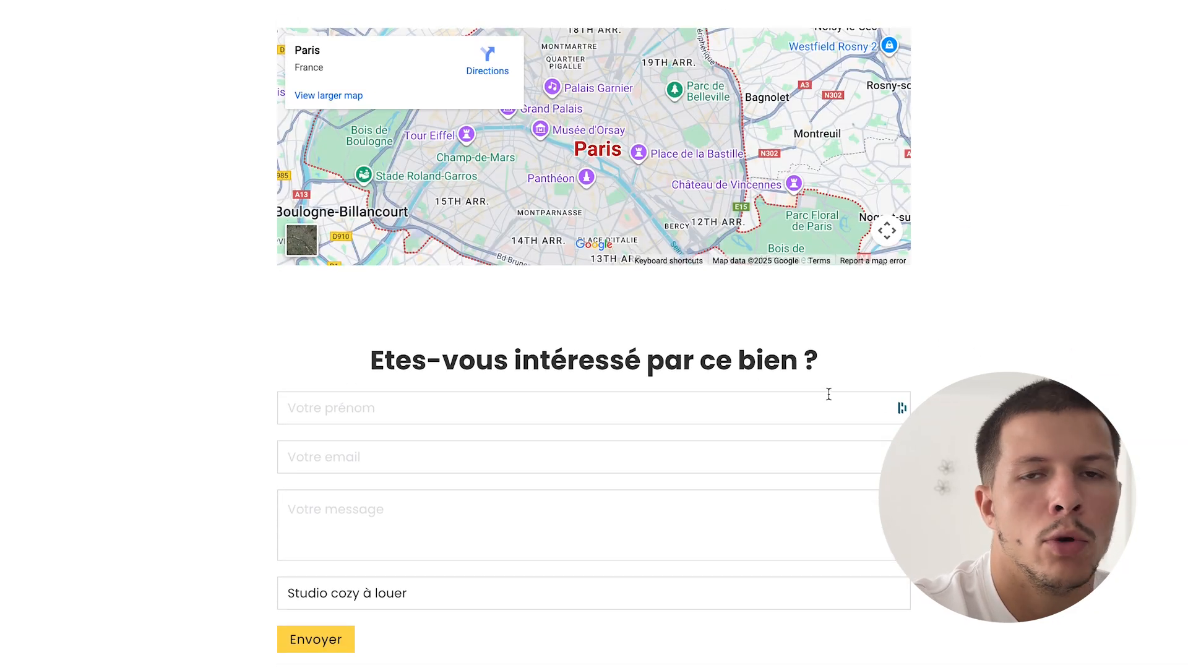
pyautogui.scroll(10, 829, 393)
pyautogui.moveTo(5, 495)
pyautogui.click(89, 490)
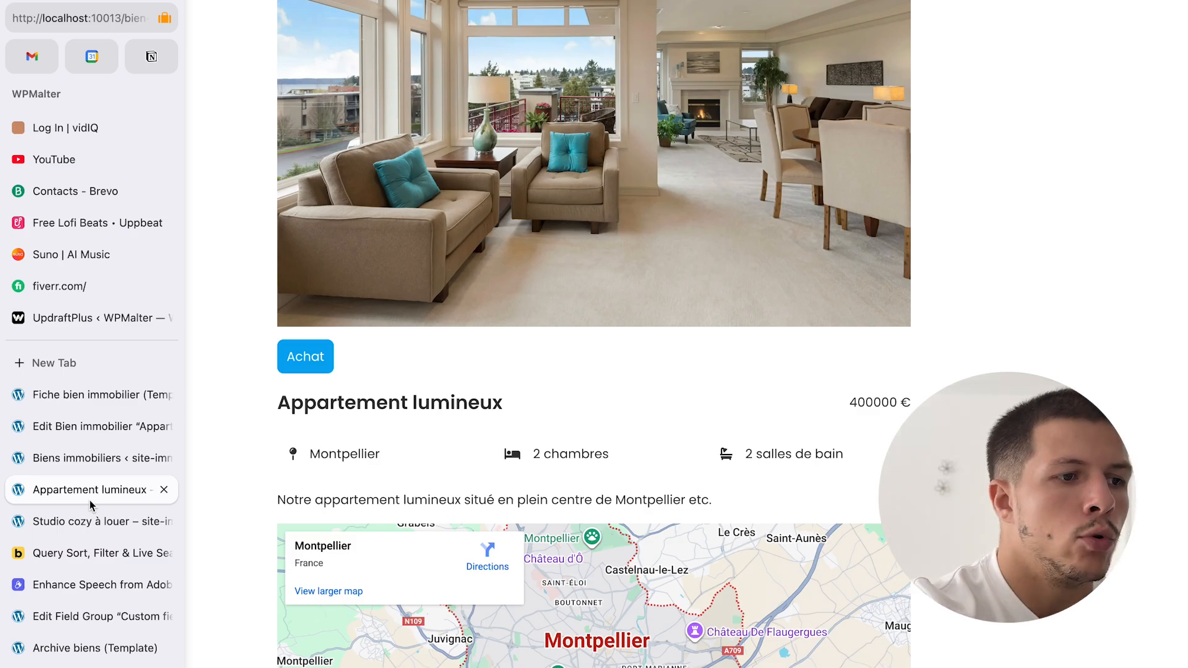
# - Start a new blank Biens immobiliers listing and look over its empty editor
pyautogui.click(91, 421)
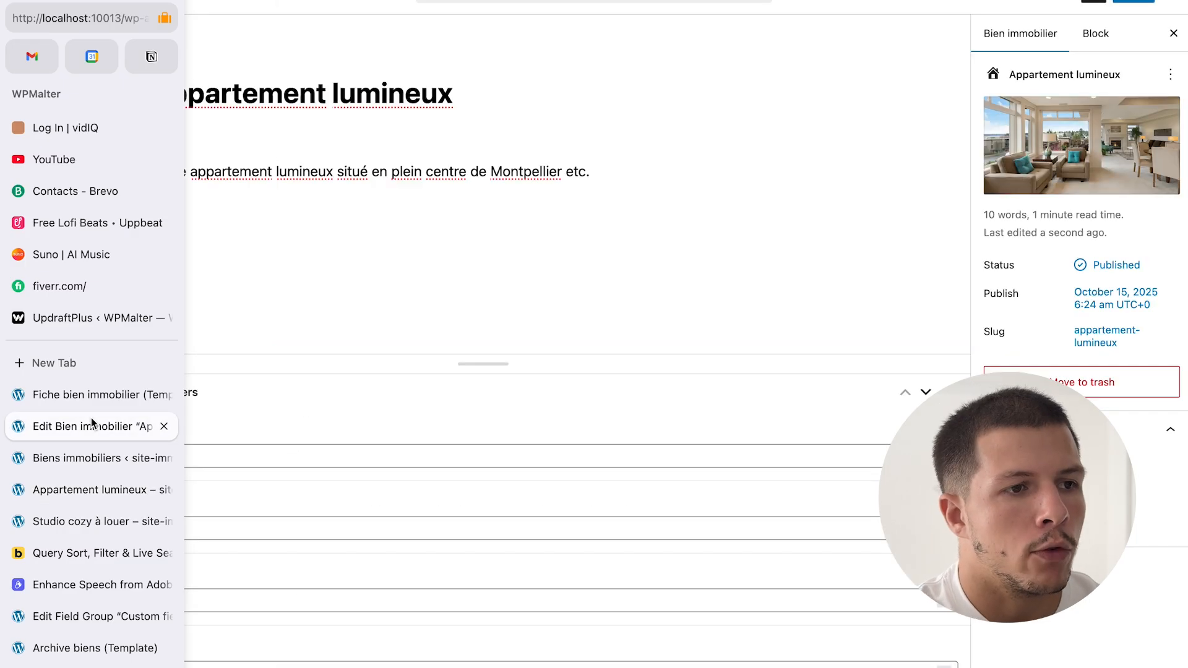
pyautogui.click(25, 5)
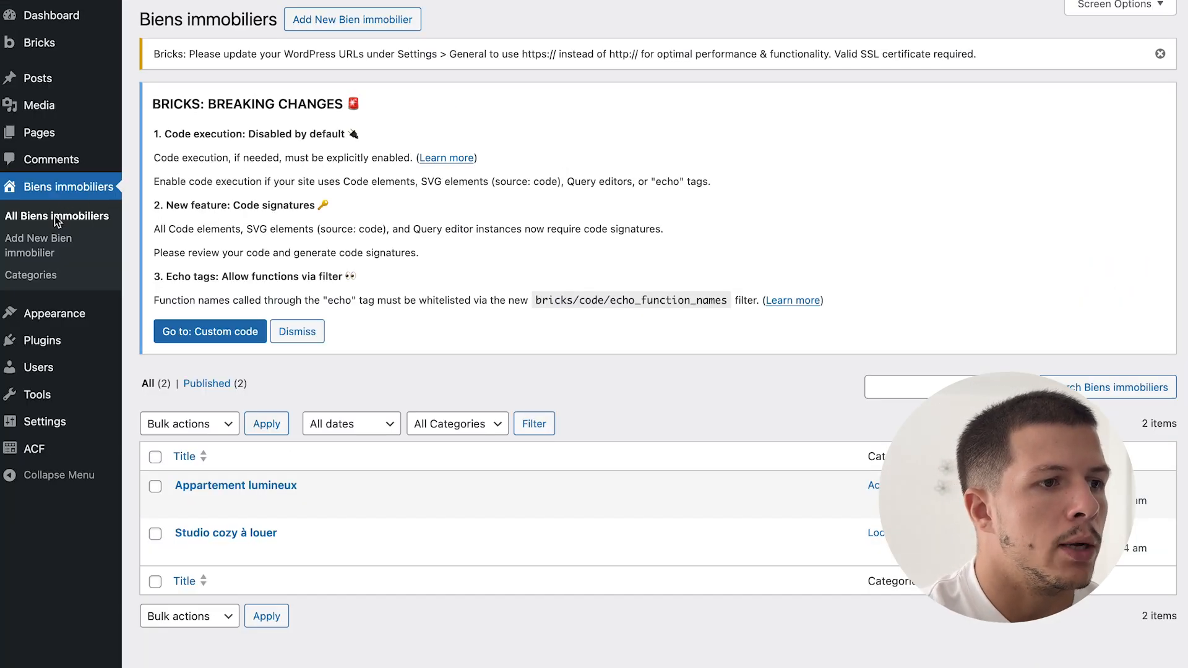
pyautogui.click(38, 252)
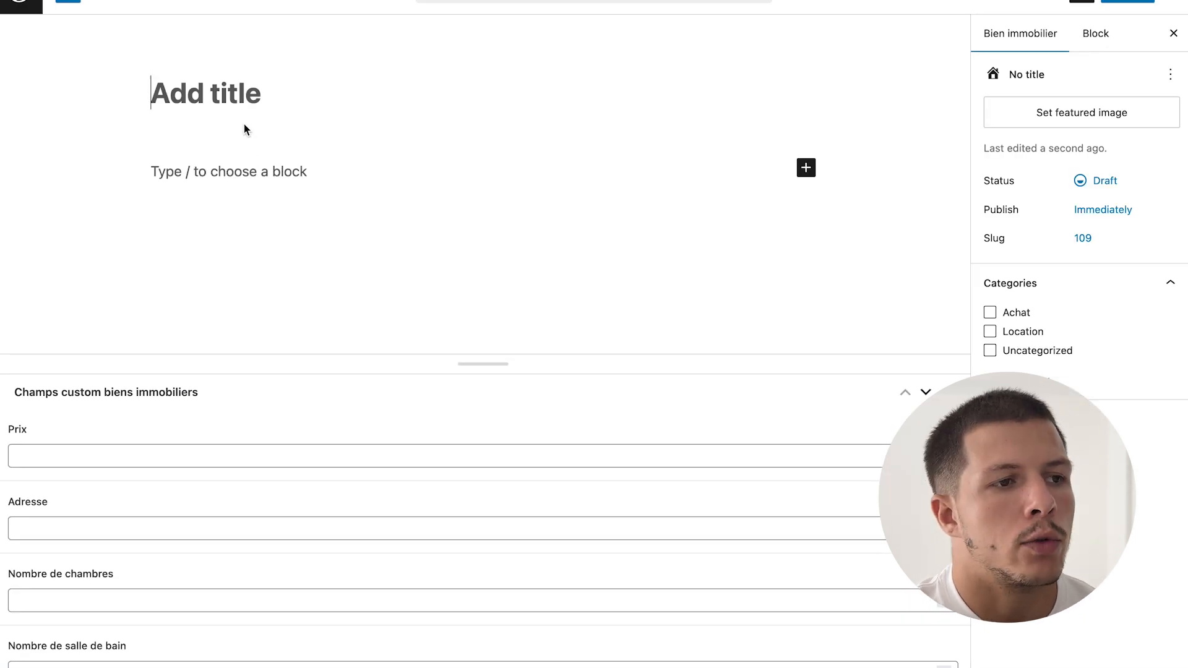
pyautogui.click(243, 172)
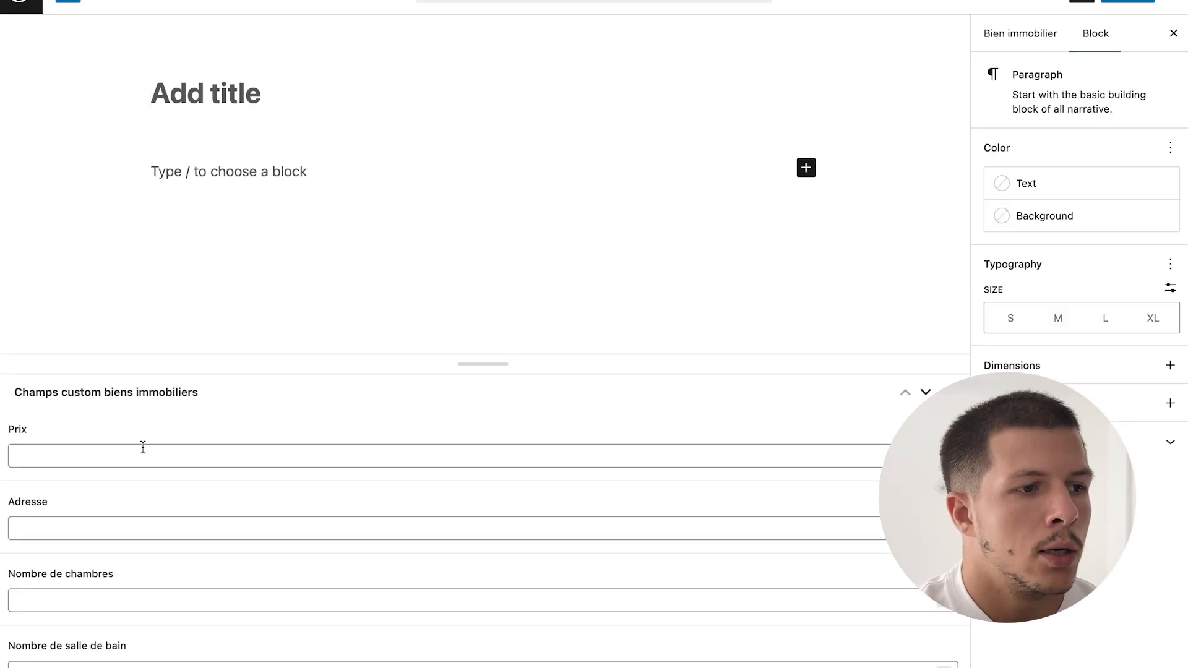
pyautogui.scroll(-1, 204, 661)
pyautogui.scroll(1, 204, 661)
pyautogui.click(1022, 34)
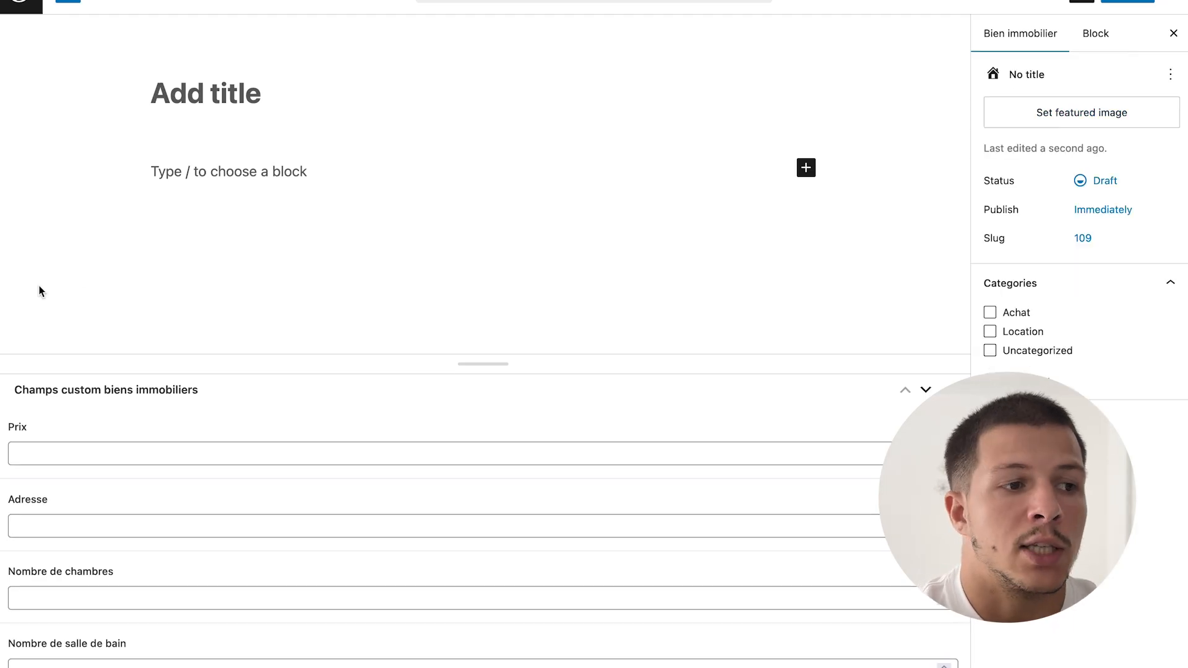
# - Review the Studio cozy à louer contact form subject, then reopen the property template in Bricks
pyautogui.moveTo(6, 303)
pyautogui.click(124, 522)
pyautogui.scroll(-2, 681, 543)
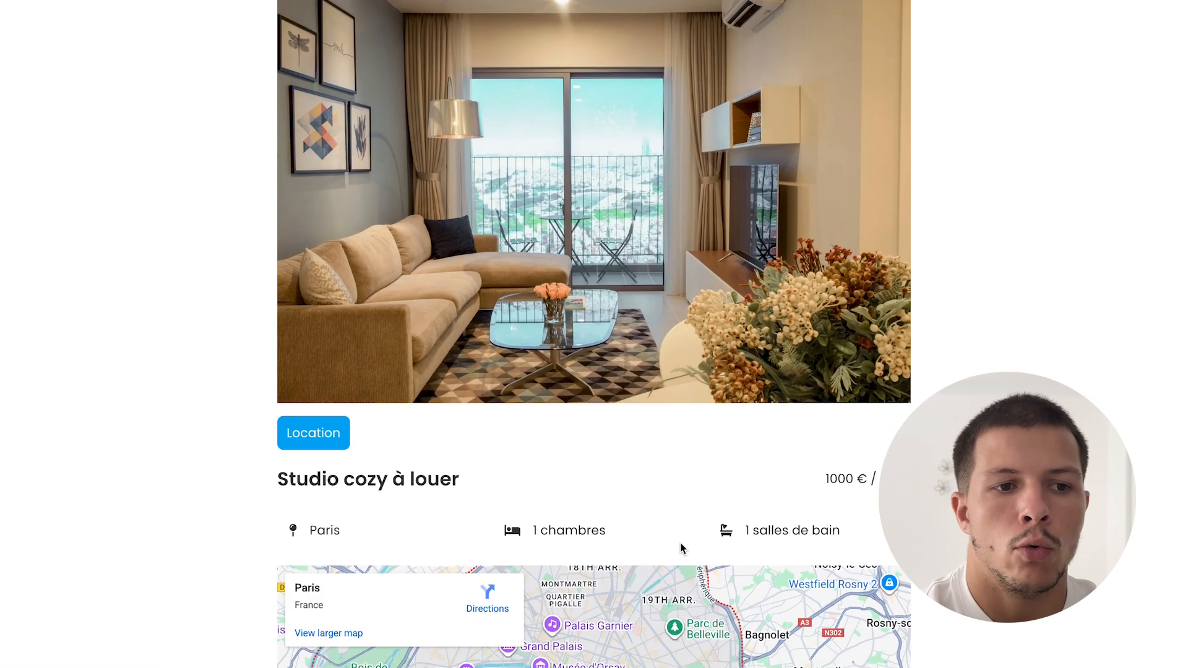
pyautogui.scroll(-5, 681, 543)
pyautogui.scroll(-3, 681, 543)
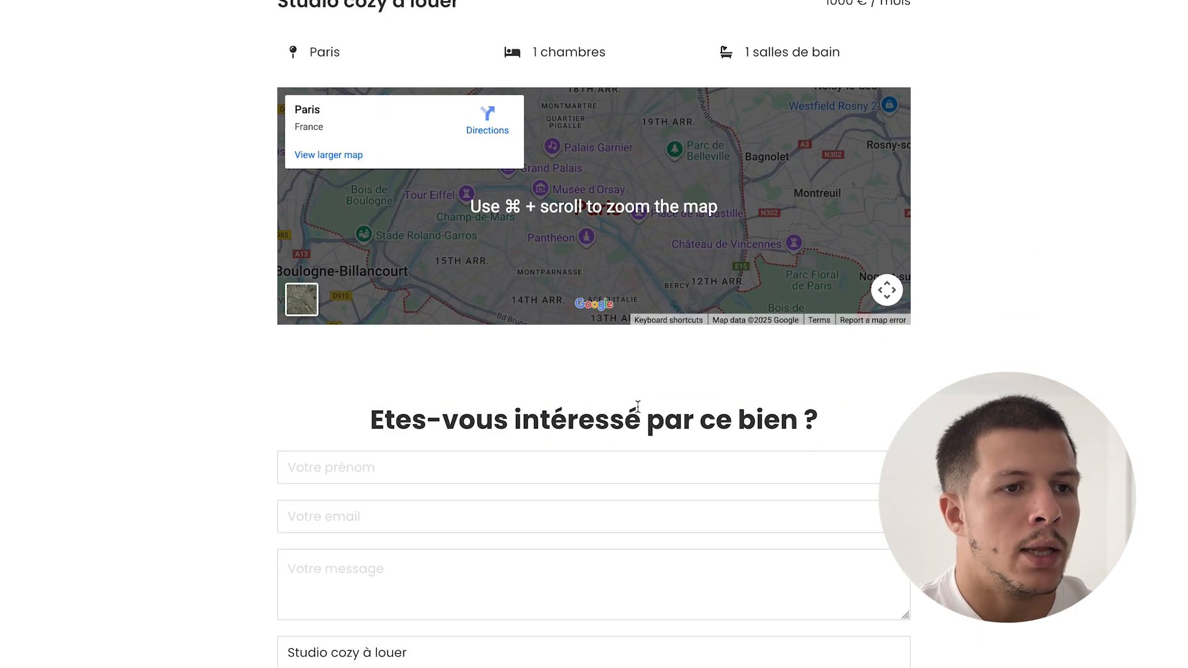
pyautogui.tripleClick(419, 581)
pyautogui.scroll(2, 438, 600)
pyautogui.scroll(8, 437, 600)
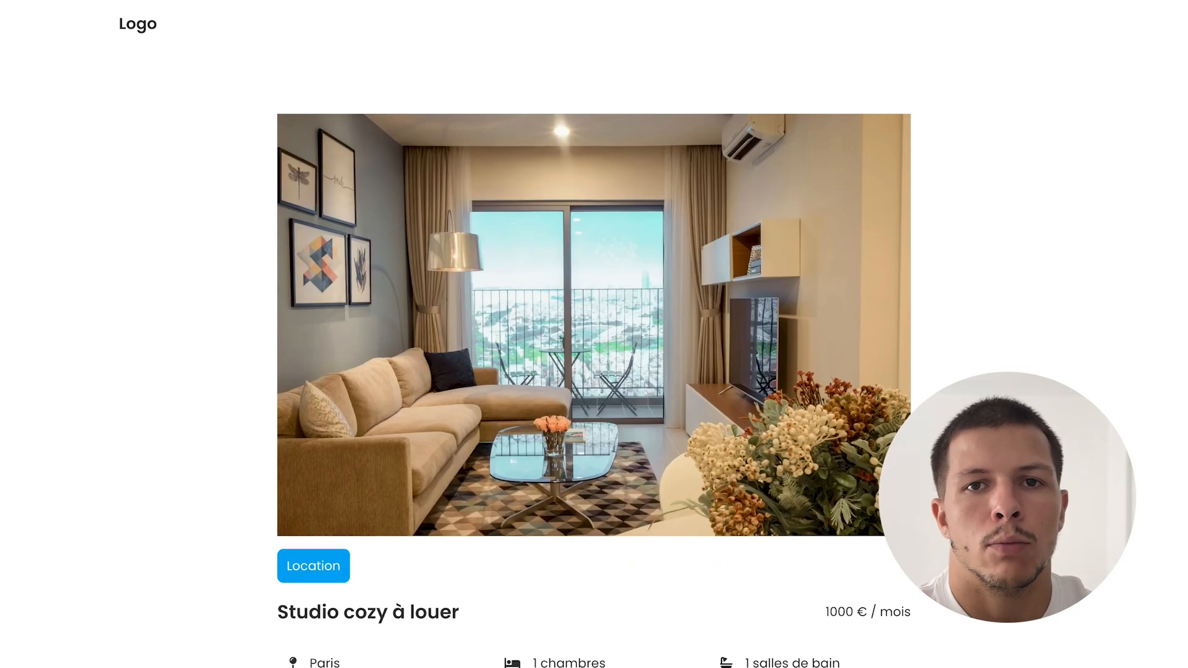
pyautogui.moveTo(6, 397)
pyautogui.click(99, 403)
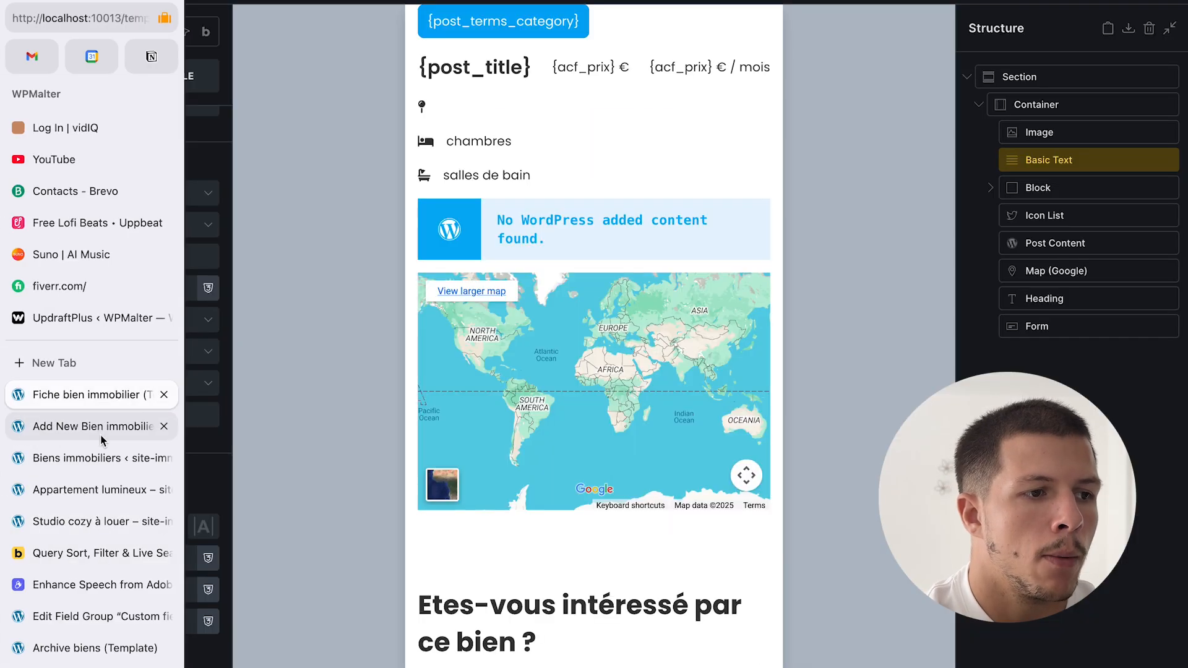
# - Leave the Fiche bien immobilier template for the Biens immobiliers admin list
pyautogui.click(100, 460)
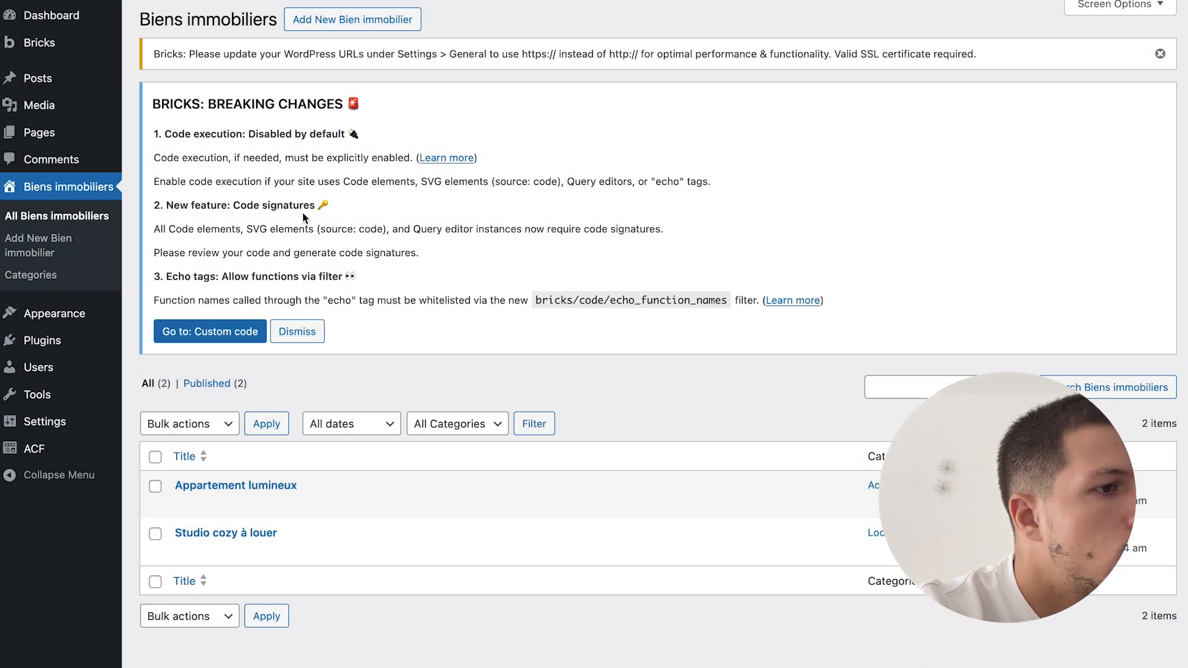
# - Create and publish a page titled 'Agence immobilière à Paris'
pyautogui.moveTo(87, 137)
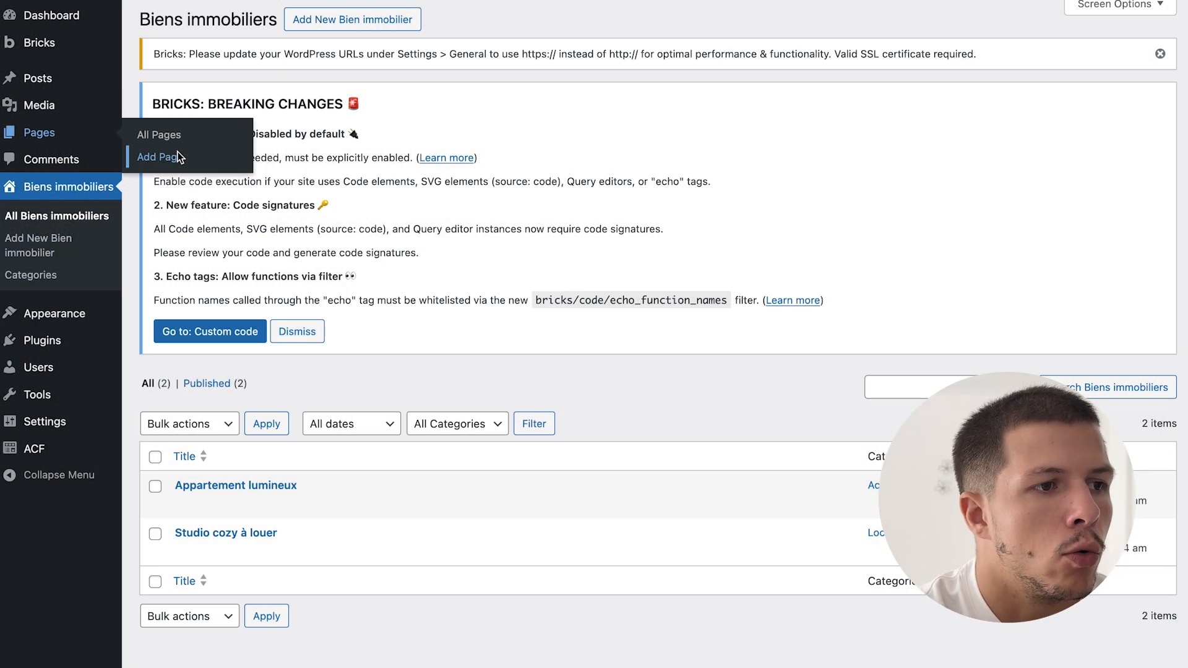
pyautogui.click(178, 154)
pyautogui.write('Agence immobilière à Paris')
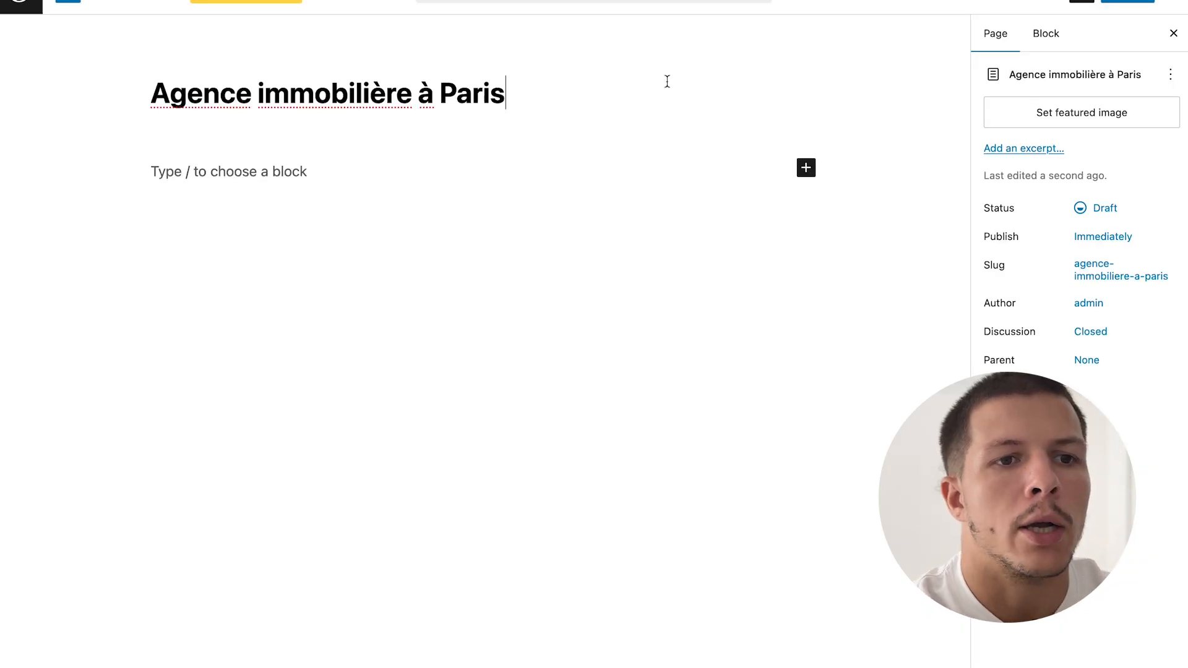
pyautogui.click(1142, 5)
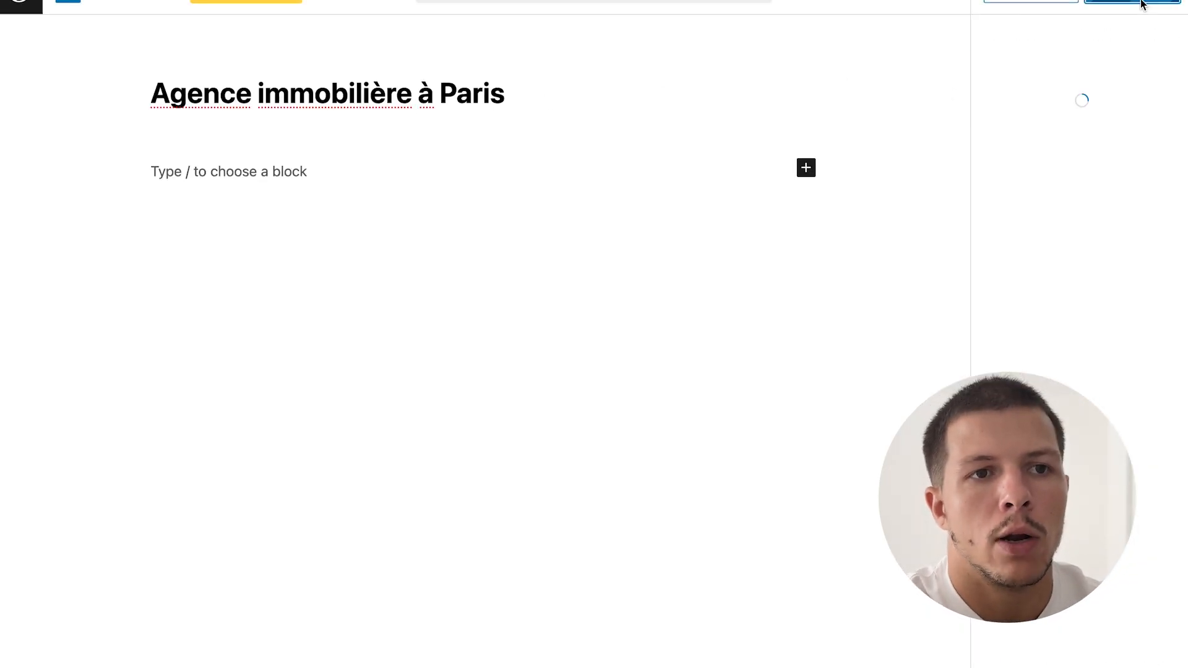
pyautogui.click(21, 5)
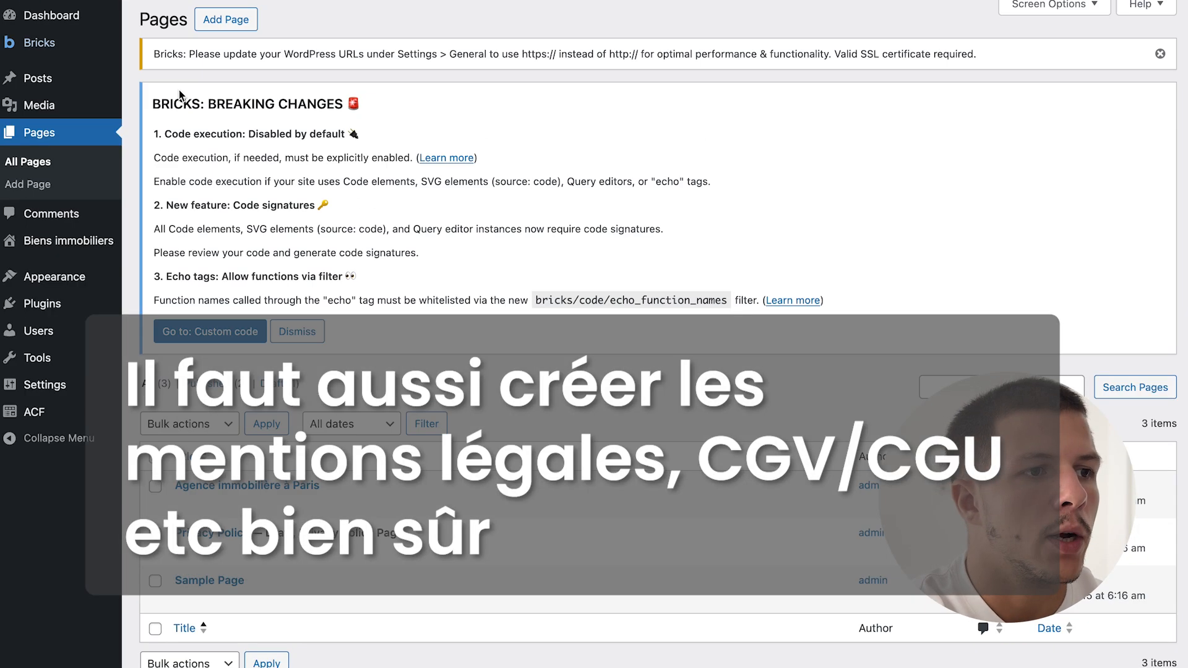
# - Create and publish the 'Contact' and 'A propos' pages
pyautogui.click(225, 19)
pyautogui.write('Contact')
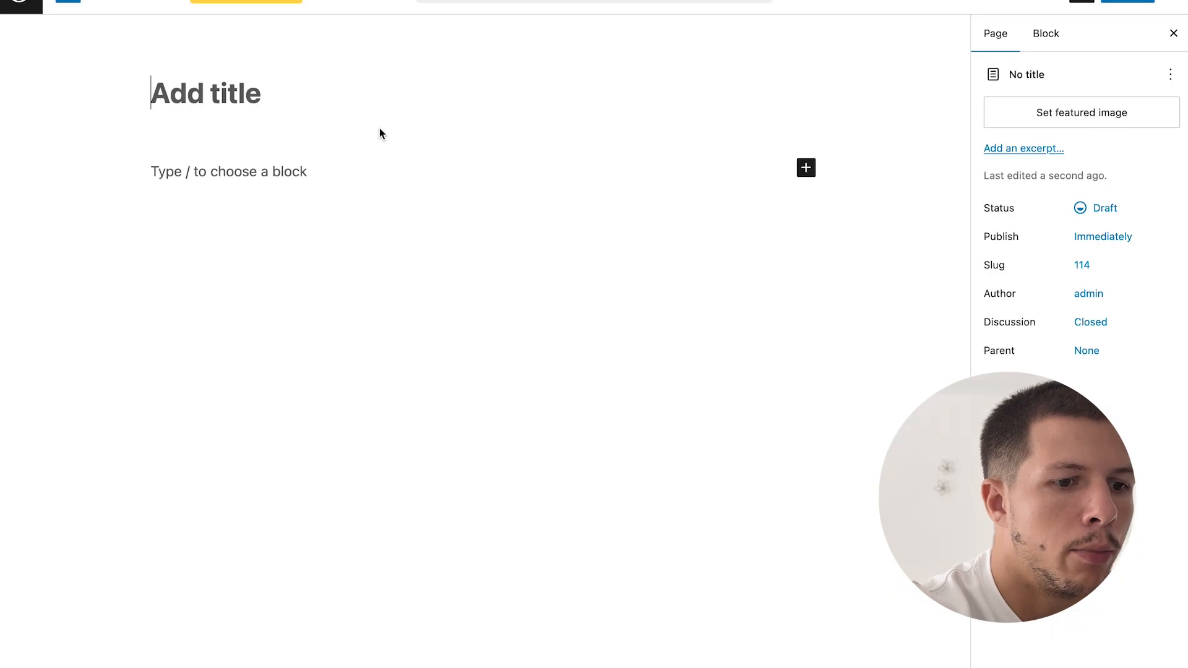
pyautogui.write('A props')
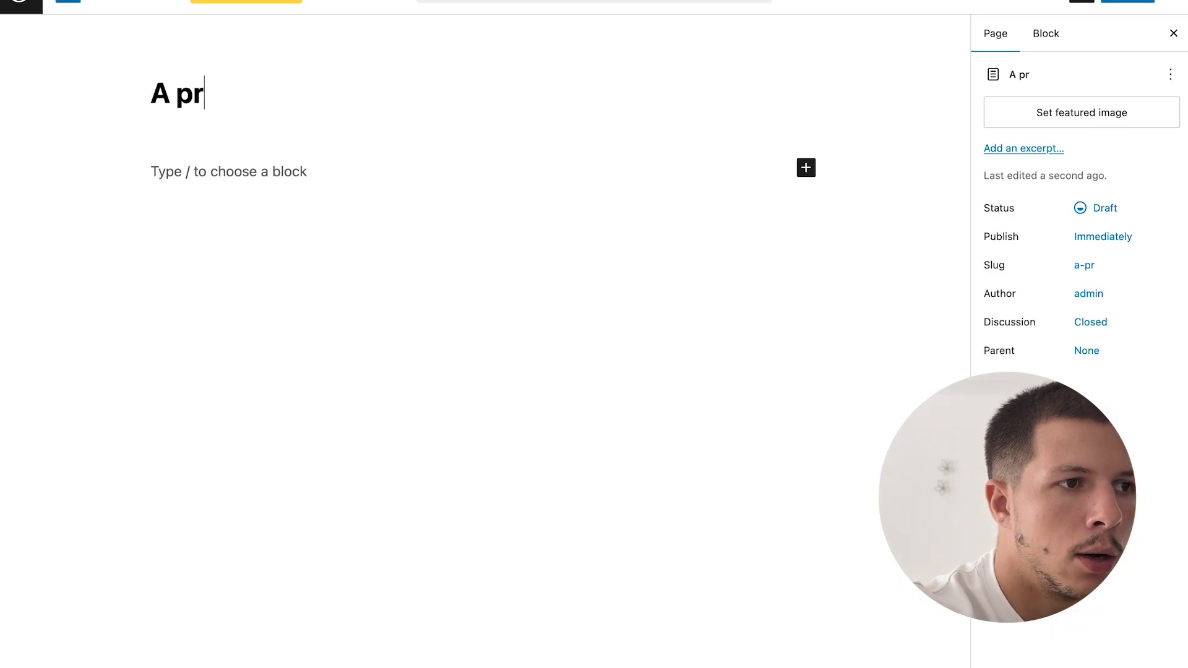
pyautogui.press('BackSpace')
pyautogui.write('os')
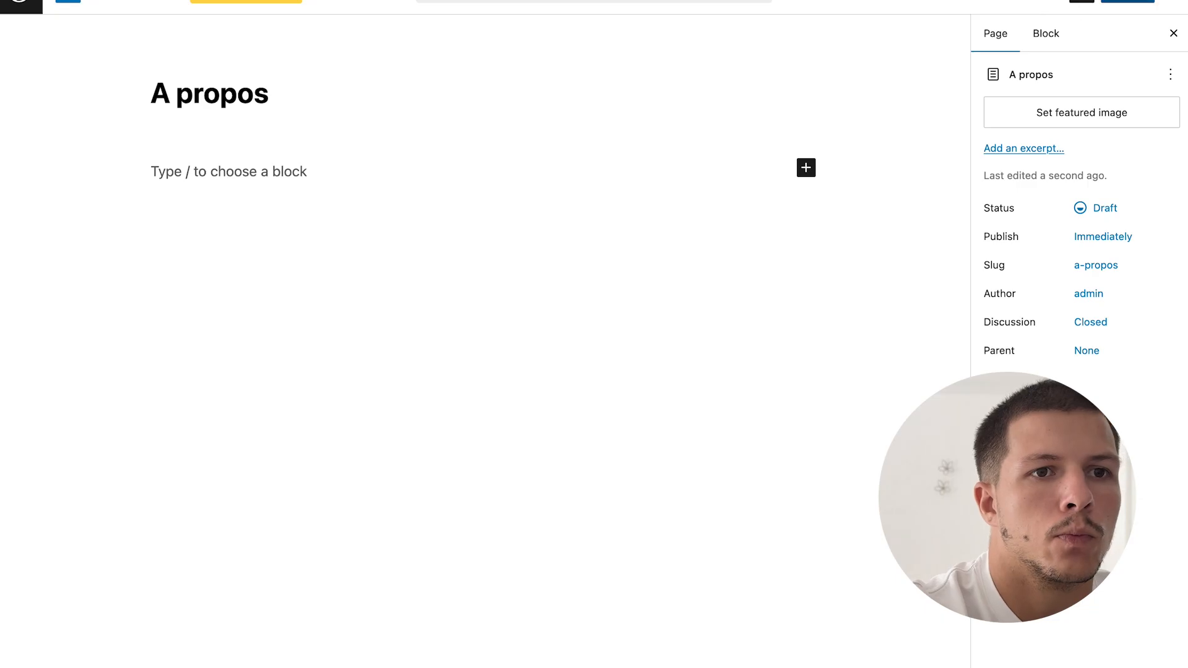
pyautogui.click(1127, 1)
pyautogui.click(1128, 2)
# - Move the Privacy Policy and Sample Page pages to the trash
pyautogui.click(25, 7)
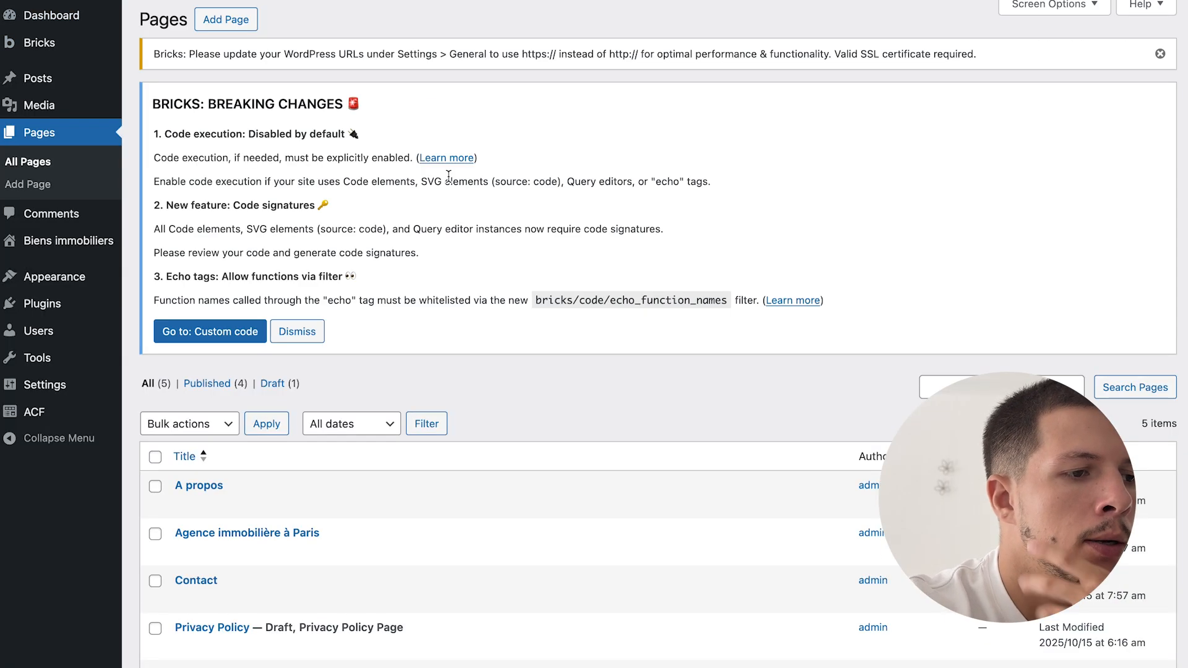
pyautogui.scroll(-3, 417, 500)
pyautogui.click(155, 516)
pyautogui.click(155, 564)
pyautogui.click(189, 311)
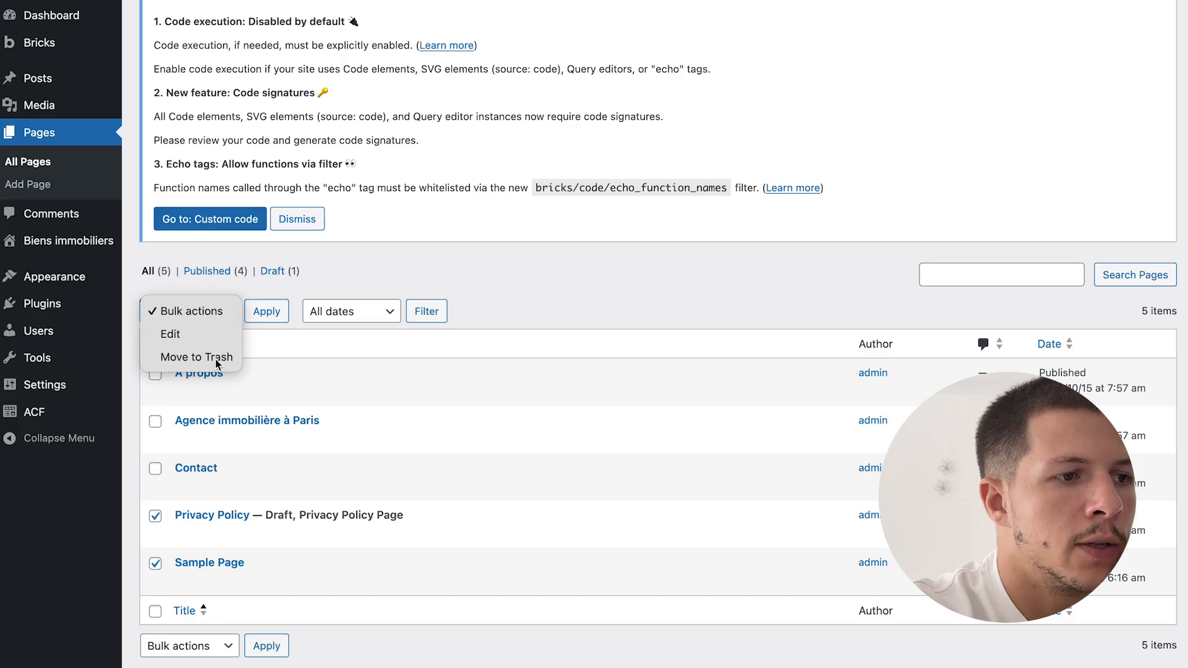
pyautogui.click(185, 356)
pyautogui.click(282, 316)
# - Permanently delete both trashed pages and return to the full page list
pyautogui.click(279, 424)
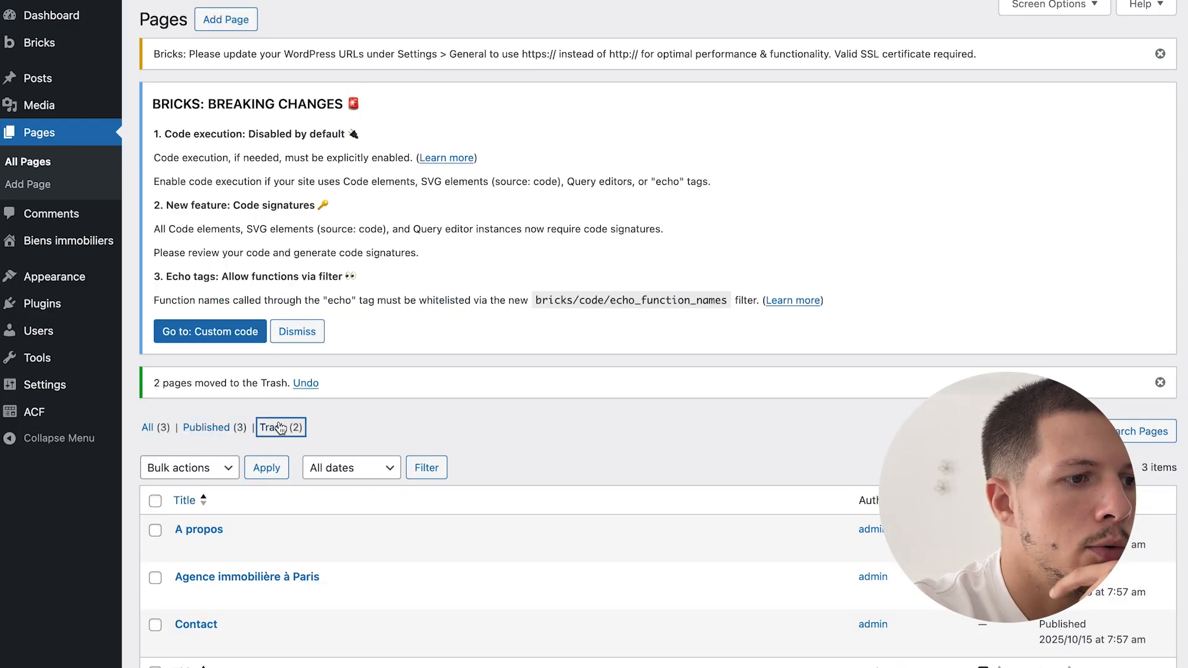
pyautogui.click(155, 456)
pyautogui.click(173, 426)
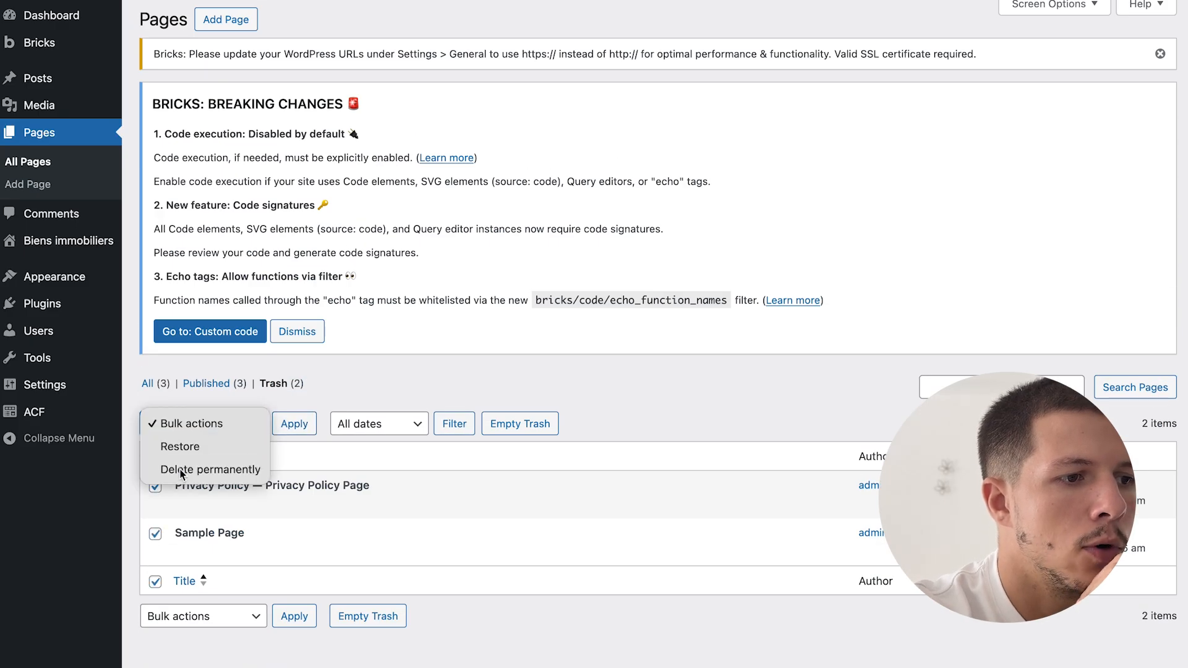
pyautogui.click(239, 468)
pyautogui.click(290, 424)
pyautogui.click(147, 427)
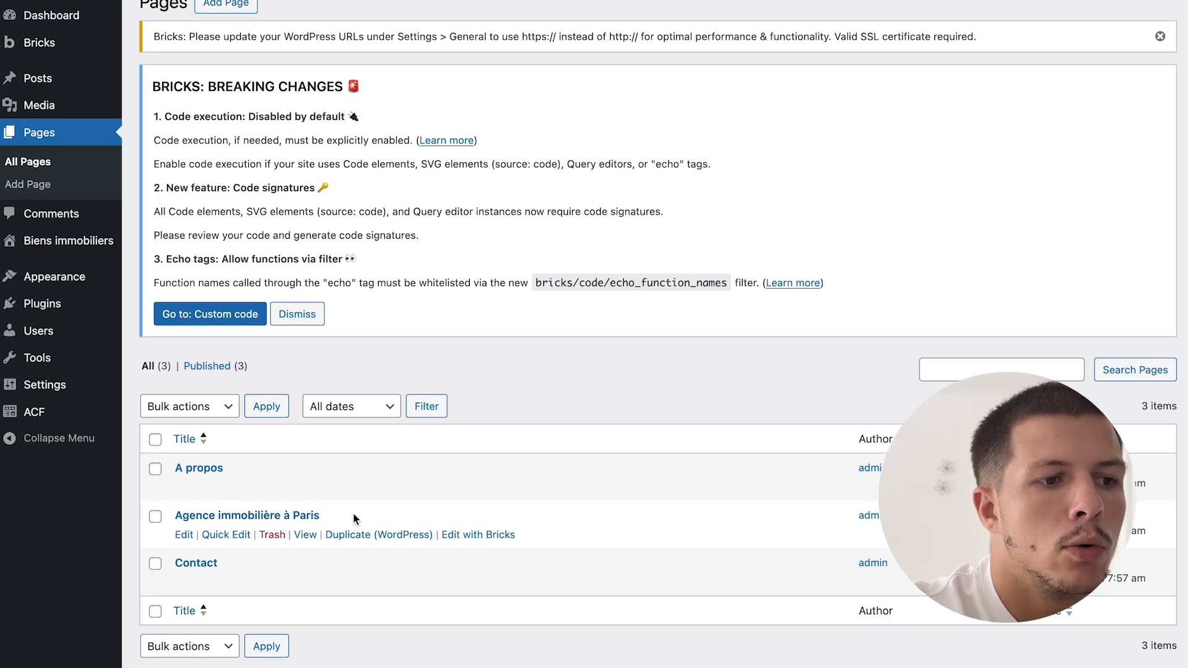
# - In Reading settings, choose 'A static page' with Agence immobilière à Paris as Homepage, and save
pyautogui.moveTo(71, 387)
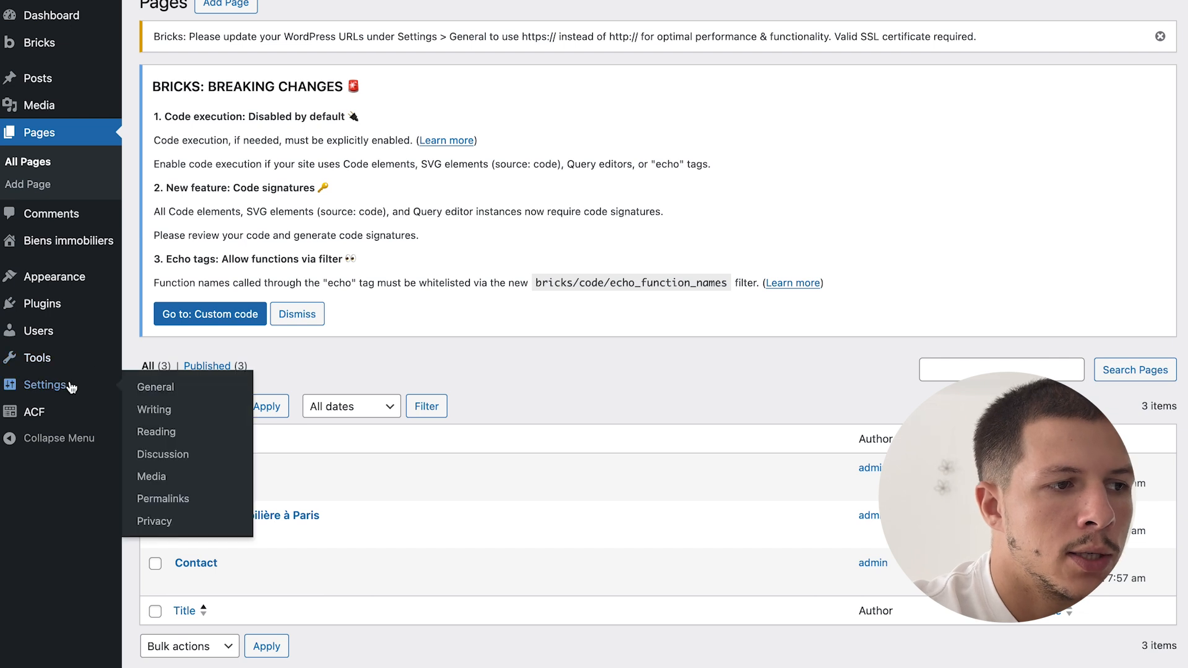
pyautogui.click(160, 432)
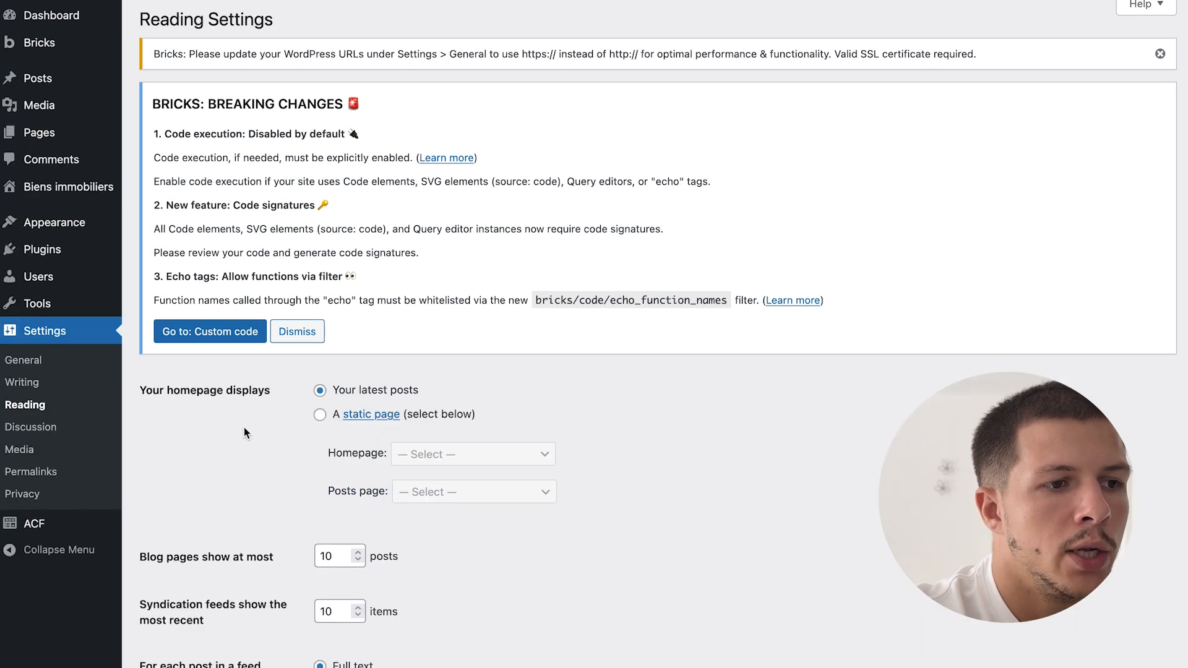
pyautogui.click(320, 415)
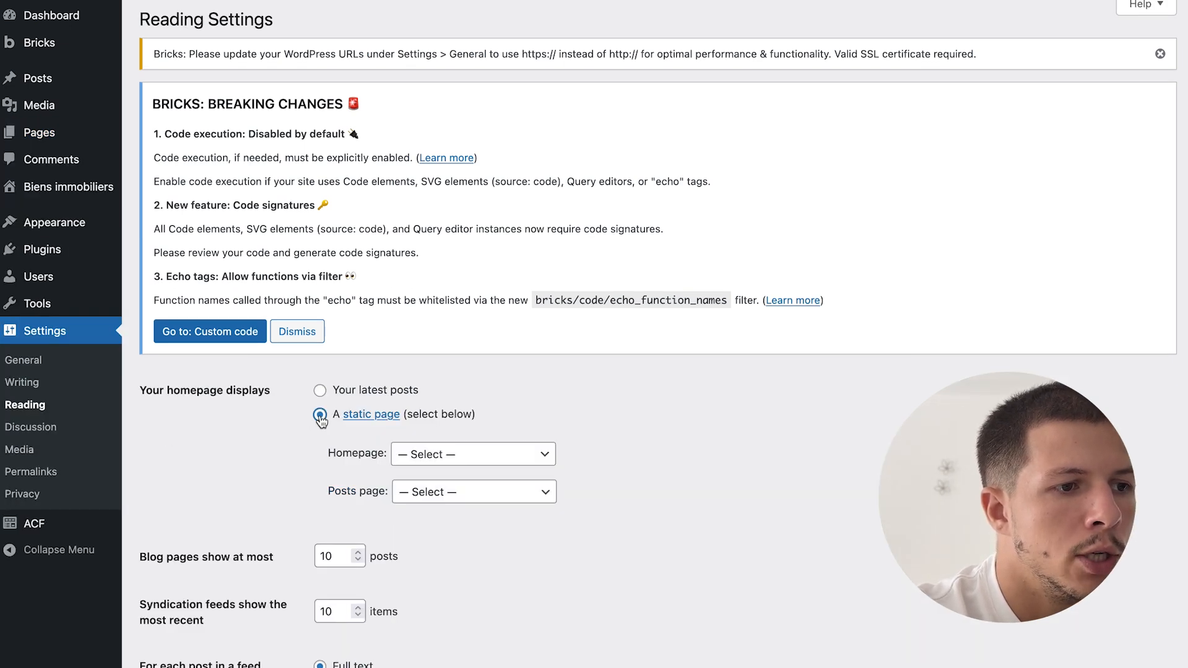
pyautogui.scroll(-3, 322, 418)
pyautogui.click(442, 270)
pyautogui.click(462, 314)
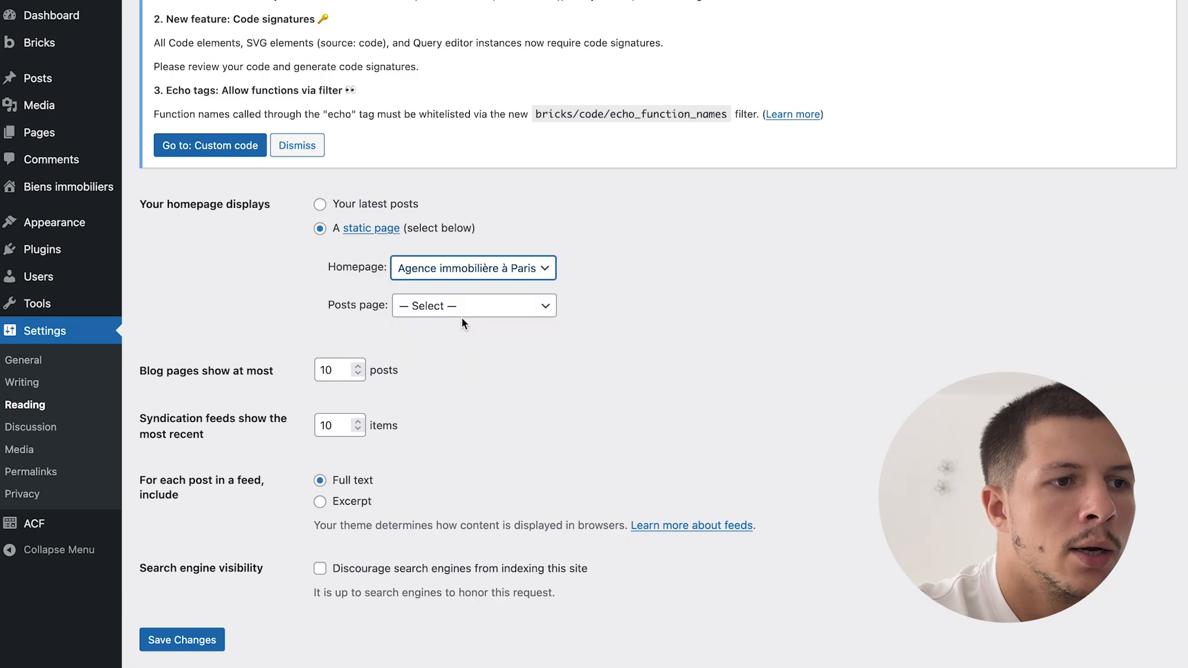
pyautogui.click(199, 633)
pyautogui.click(201, 626)
pyautogui.moveTo(103, 219)
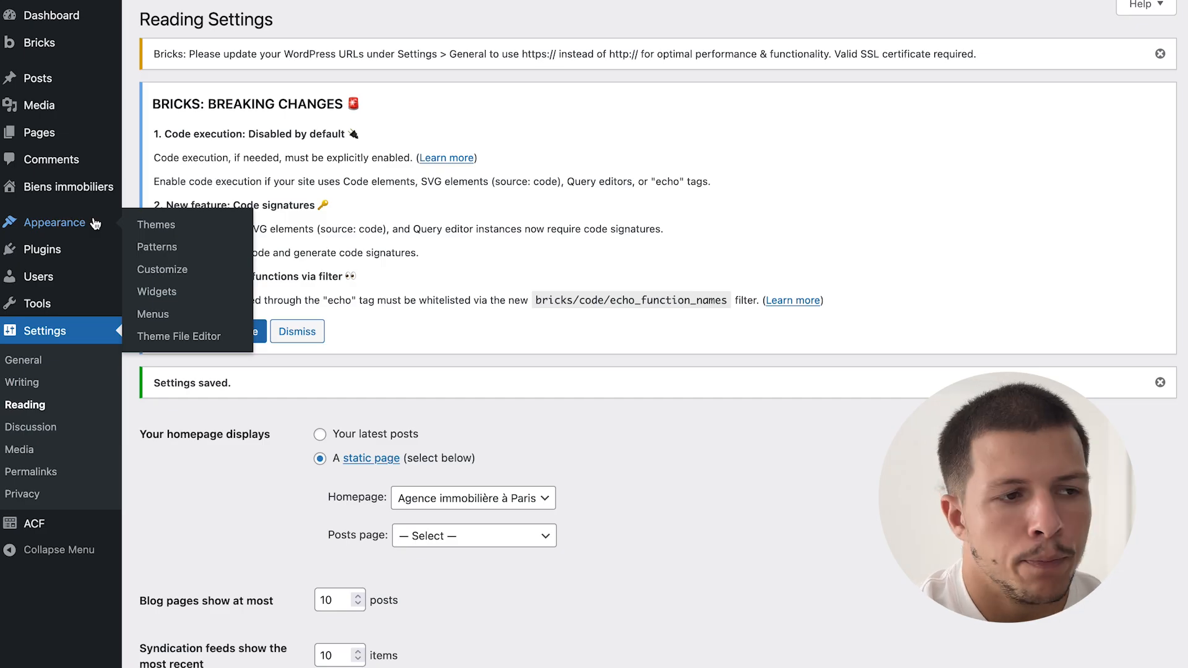
# - Create a new menu named Menu principal
pyautogui.click(153, 314)
pyautogui.scroll(-1, 446, 396)
pyautogui.scroll(-2, 445, 396)
pyautogui.click(477, 398)
pyautogui.scroll(3, 477, 393)
pyautogui.write('Meni')
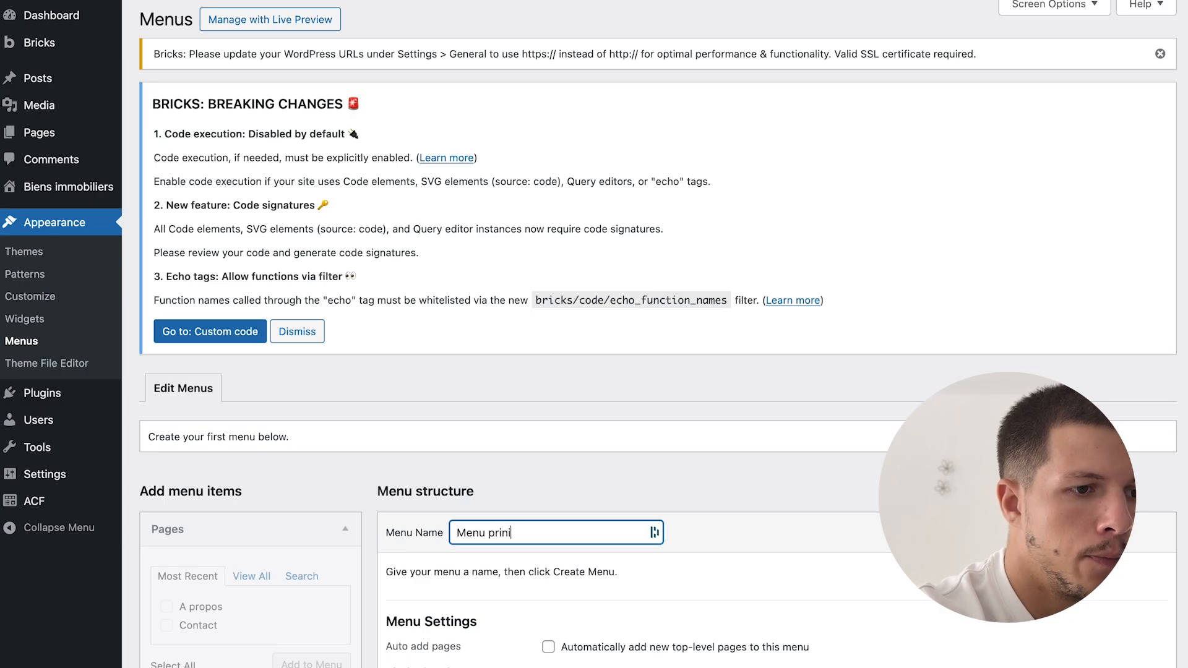
pyautogui.press('Return')
# - Tick the Agence immobilière à Paris and Contact pages for the menu
pyautogui.scroll(-2, 252, 481)
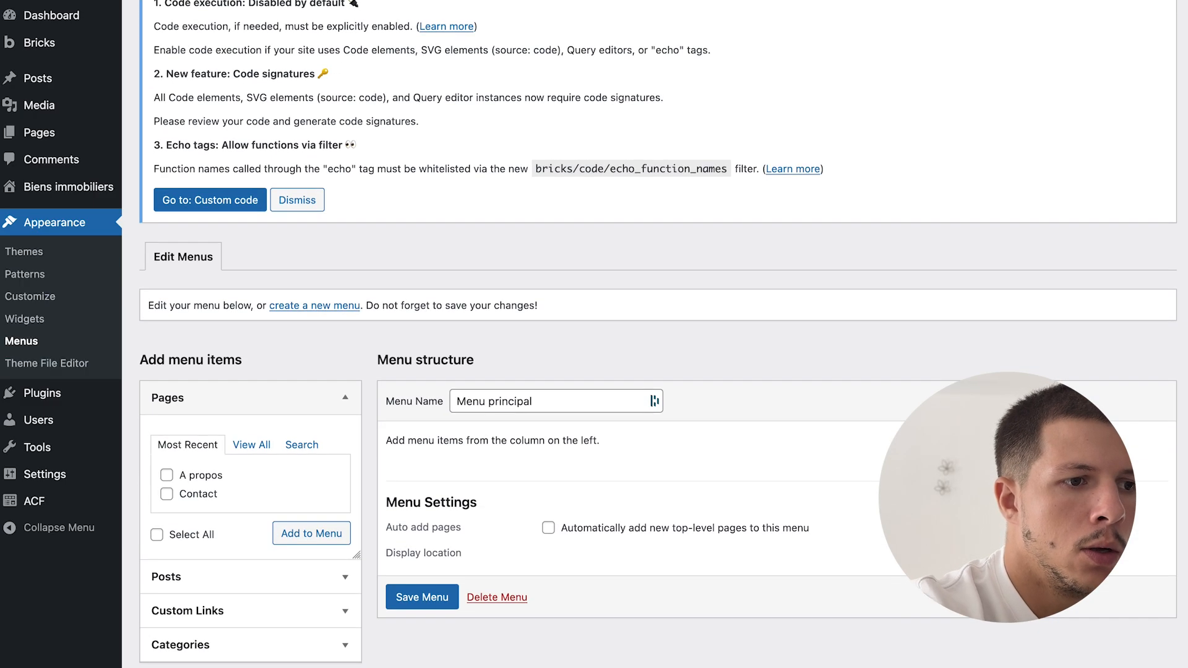
pyautogui.click(251, 445)
pyautogui.scroll(-1, 314, 475)
pyautogui.click(219, 452)
pyautogui.click(213, 496)
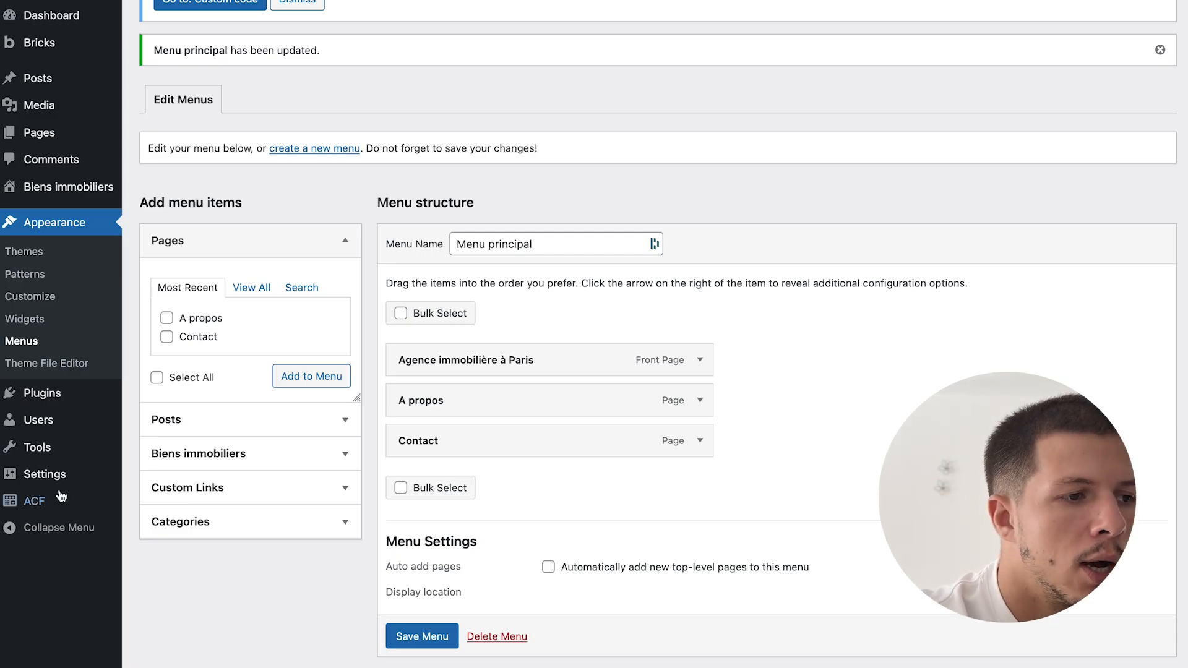
# - Enable an archive with slug bien-immobilier on the Biens immobiliers post type and save
pyautogui.click(179, 527)
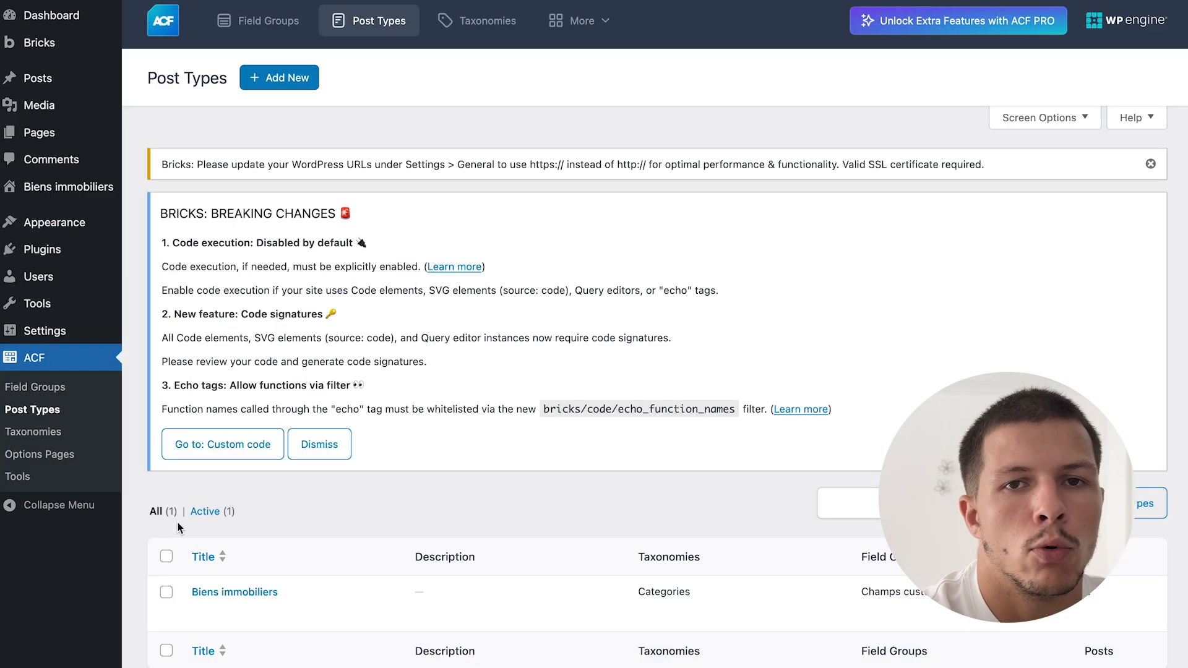
pyautogui.click(247, 593)
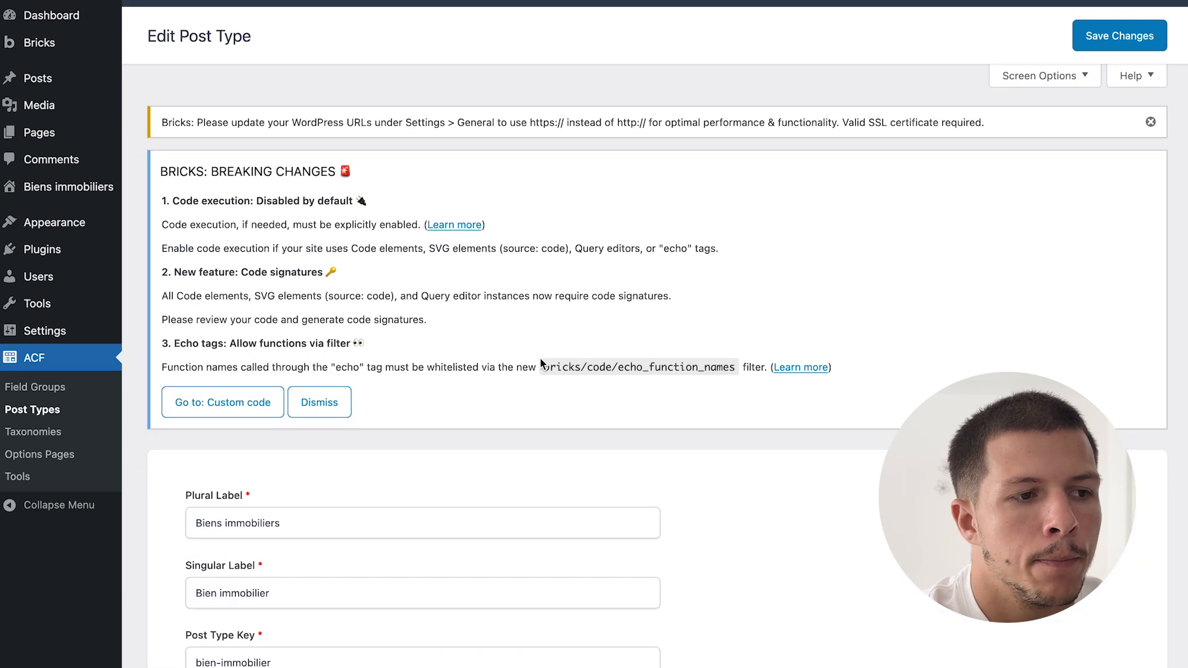
pyautogui.scroll(-10, 540, 358)
pyautogui.scroll(-3, 540, 358)
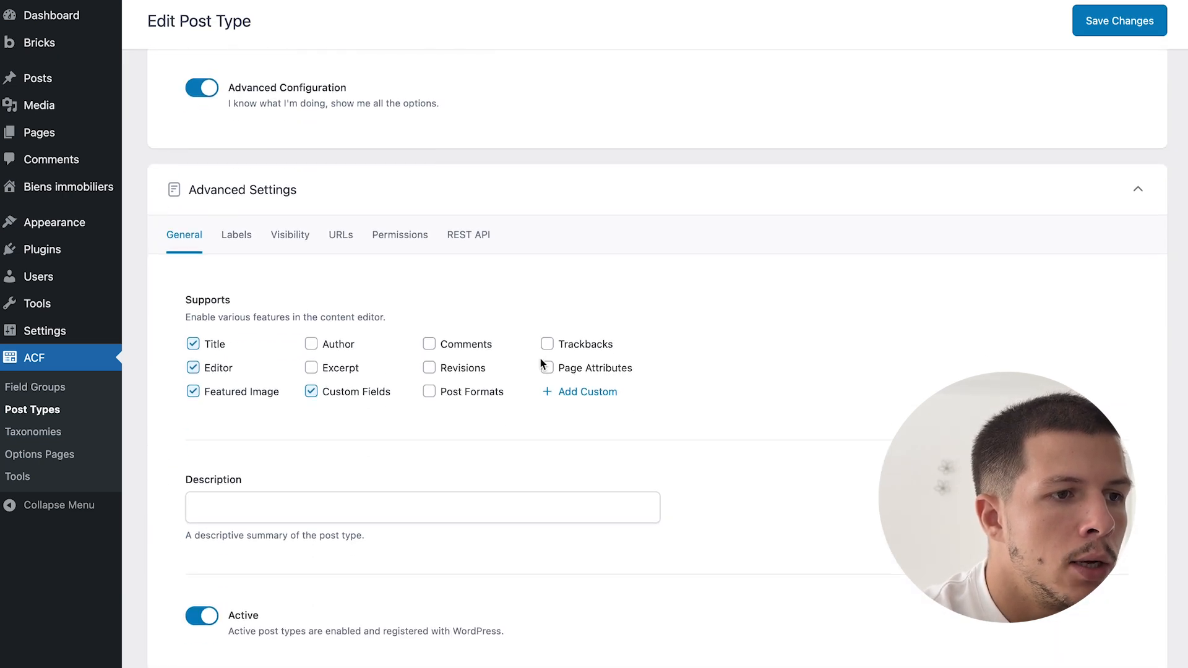
pyautogui.click(341, 206)
pyautogui.scroll(-3, 346, 212)
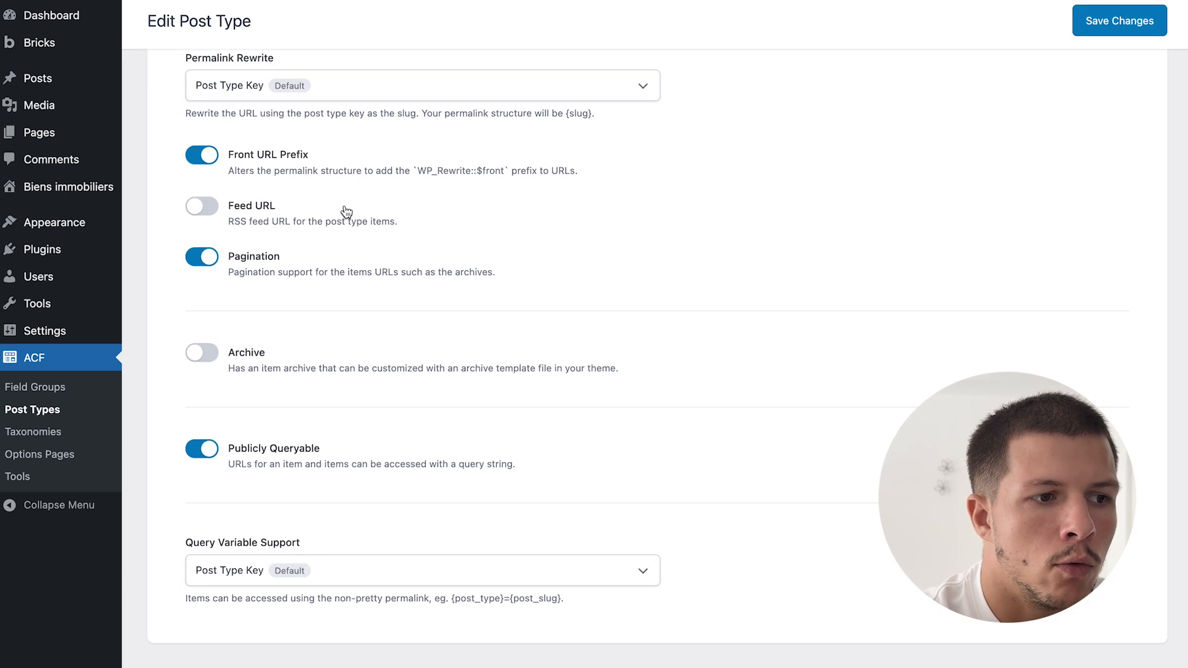
pyautogui.click(203, 357)
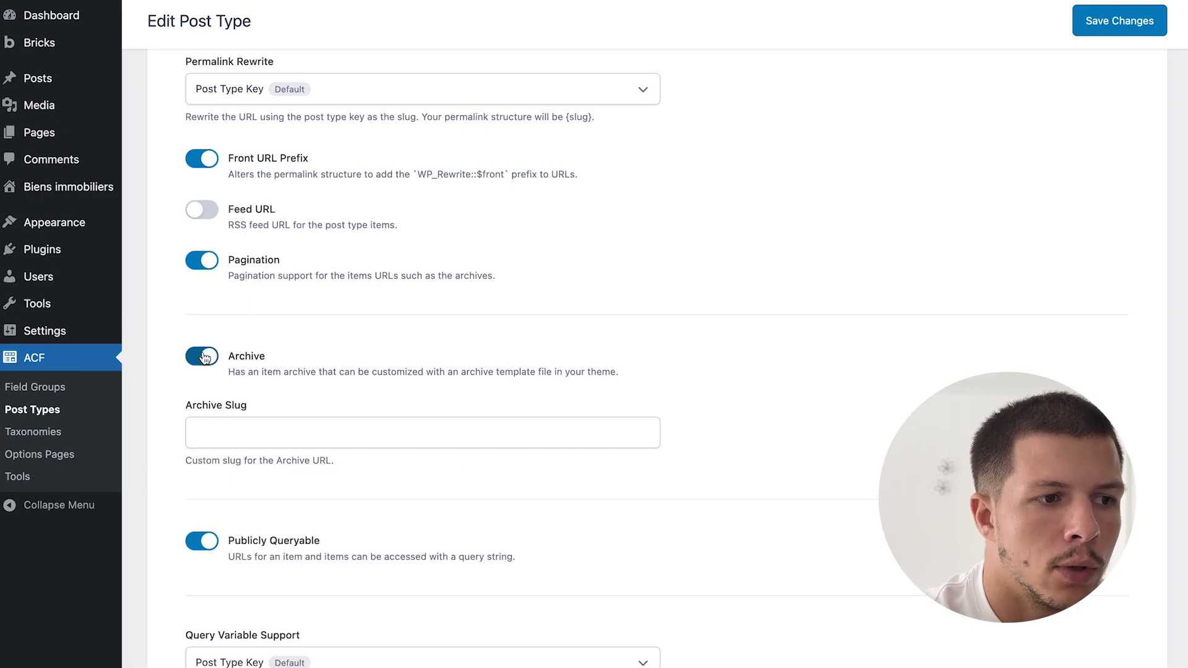
pyautogui.click(255, 437)
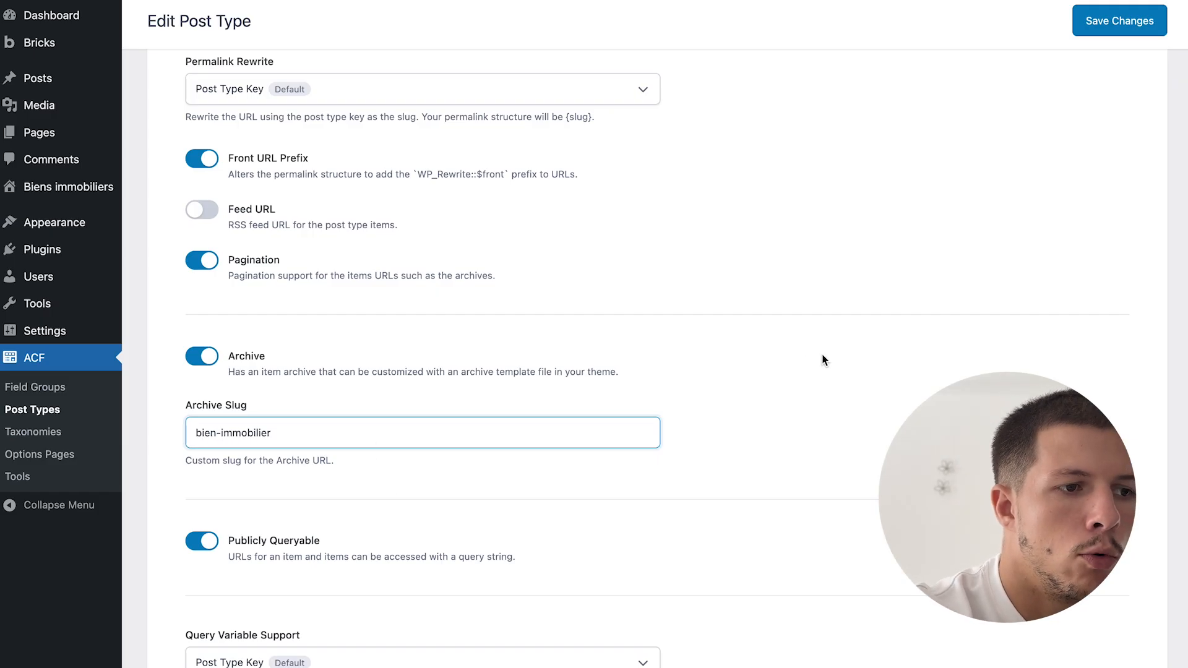
pyautogui.click(1133, 28)
# - Recheck the URL settings to confirm the bien-immobilier archive slug
pyautogui.scroll(-15, 381, 512)
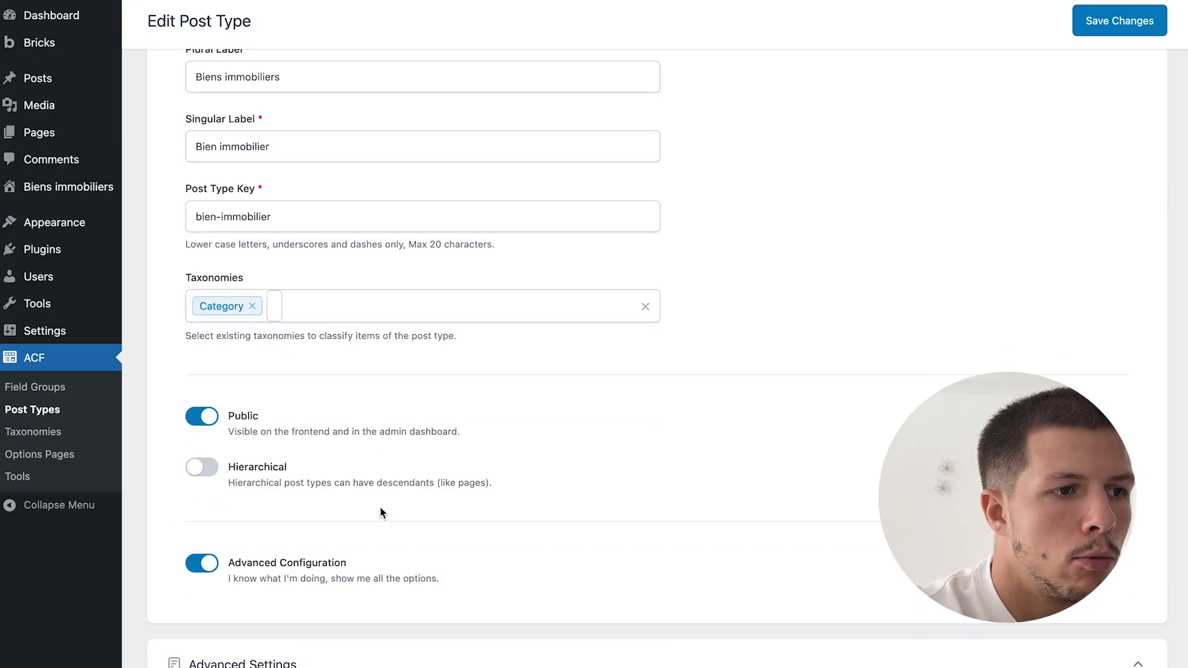
pyautogui.click(341, 203)
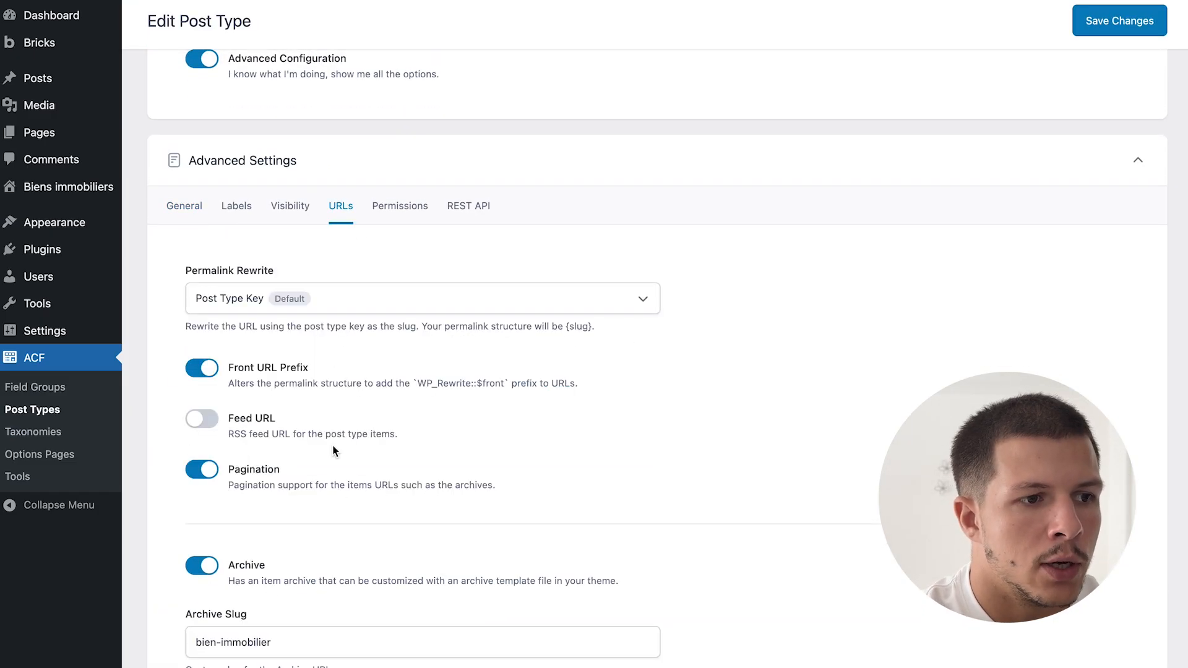
pyautogui.scroll(-4, 290, 425)
pyautogui.tripleClick(290, 425)
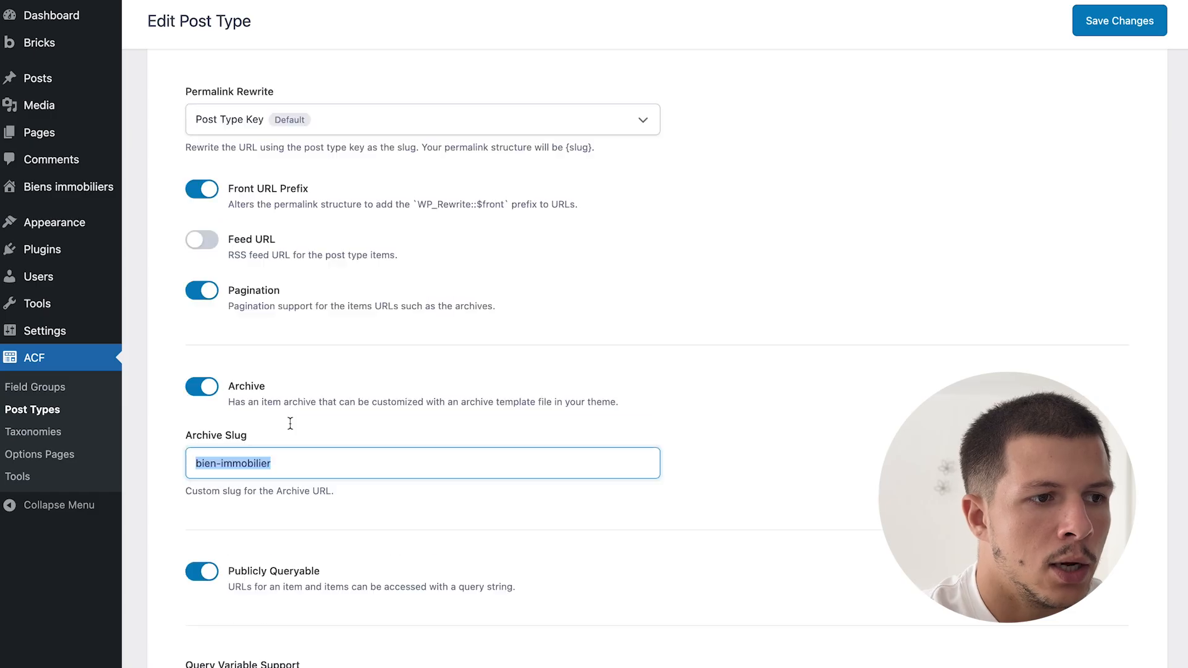
pyautogui.scroll(10, 290, 419)
# - On the Menus page, enter /bien-immobilier/ as a custom link URL
pyautogui.moveTo(83, 228)
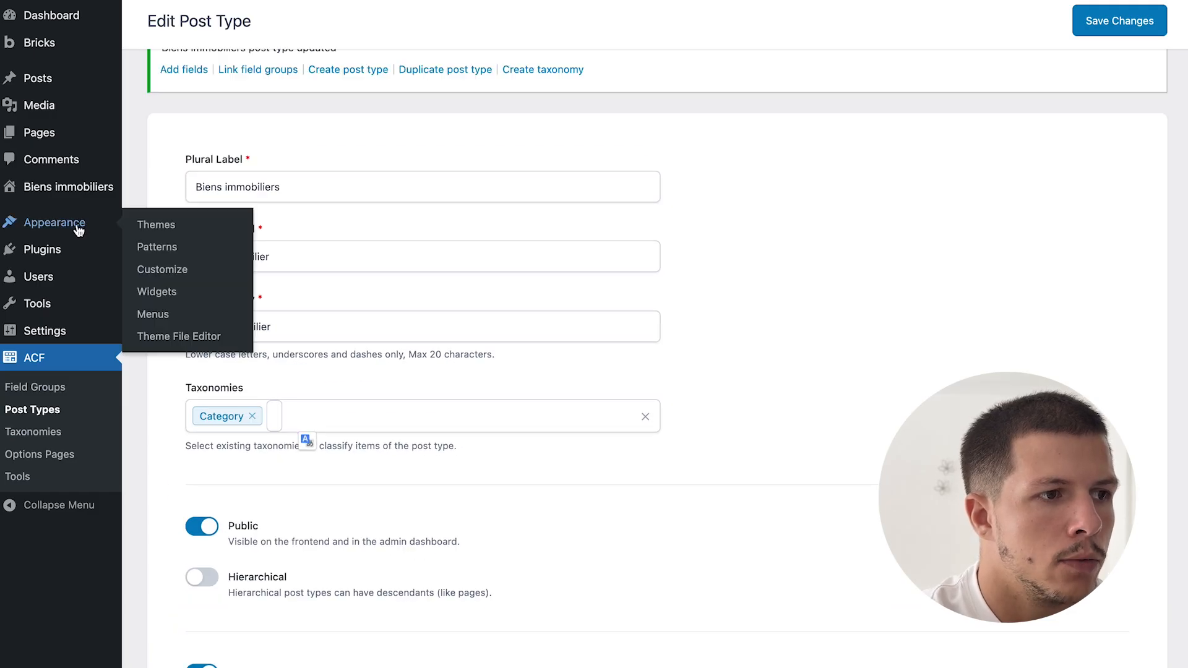
pyautogui.click(153, 314)
pyautogui.scroll(-4, 295, 403)
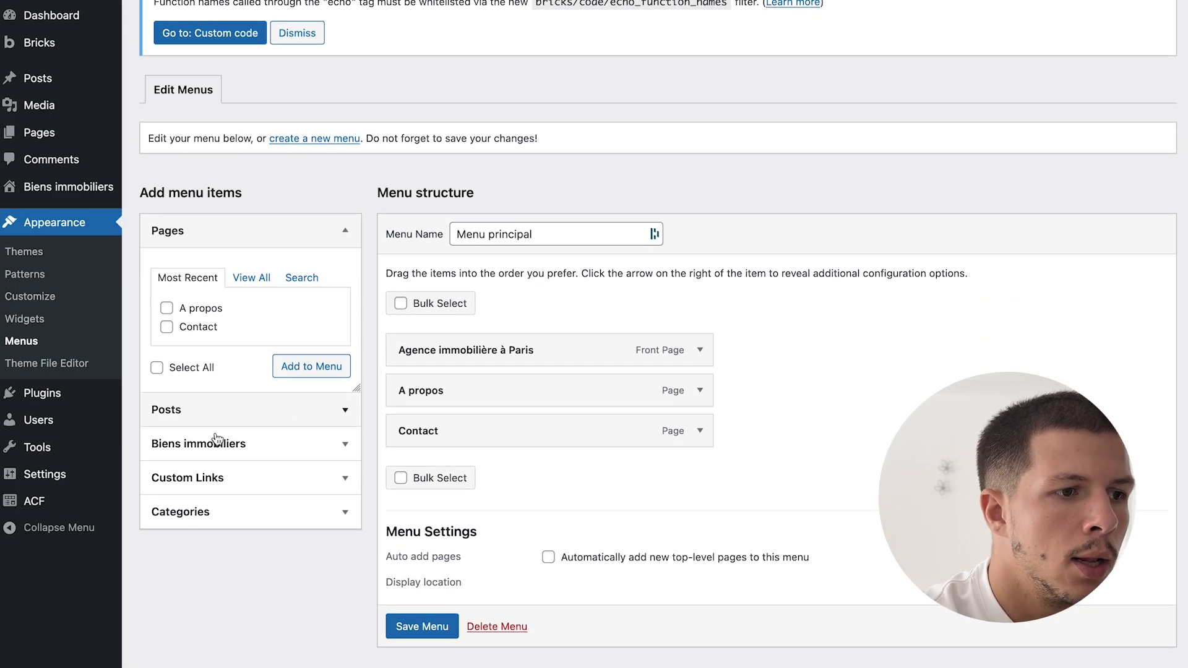
pyautogui.click(246, 482)
pyautogui.click(251, 378)
pyautogui.hotkey('ctrl', 'a')
pyautogui.write('/')
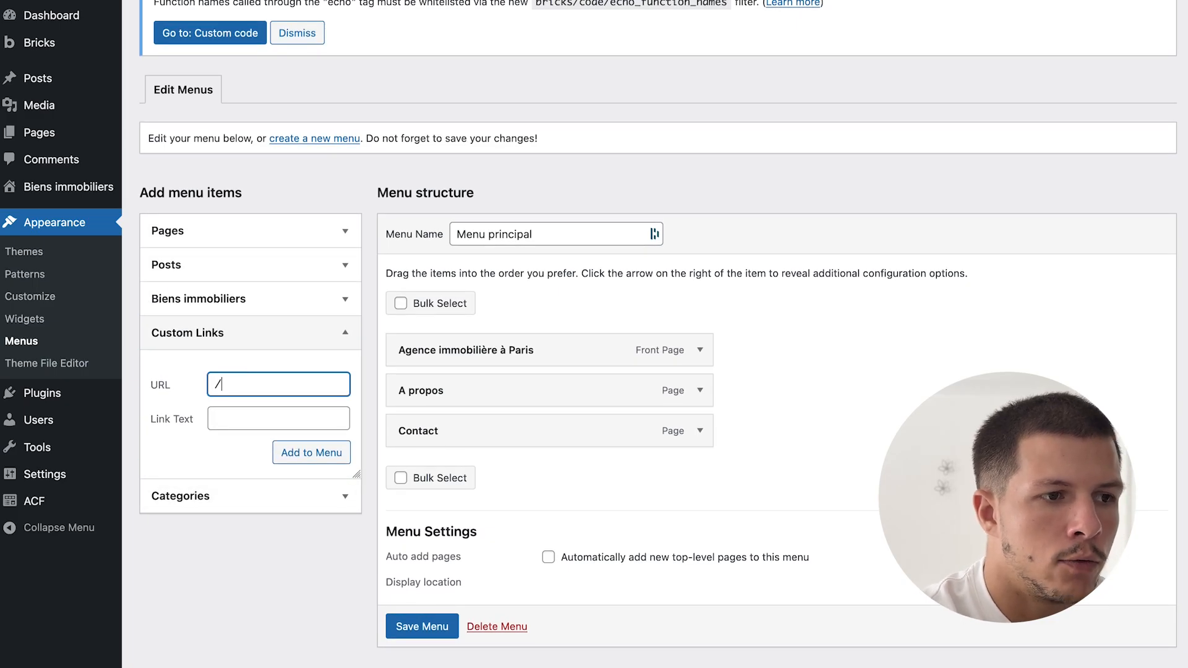
pyautogui.write('bien-immobilier/')
# - Add the link as 'Nos biens', move it to second place, and save Menu principal
pyautogui.press('Tab')
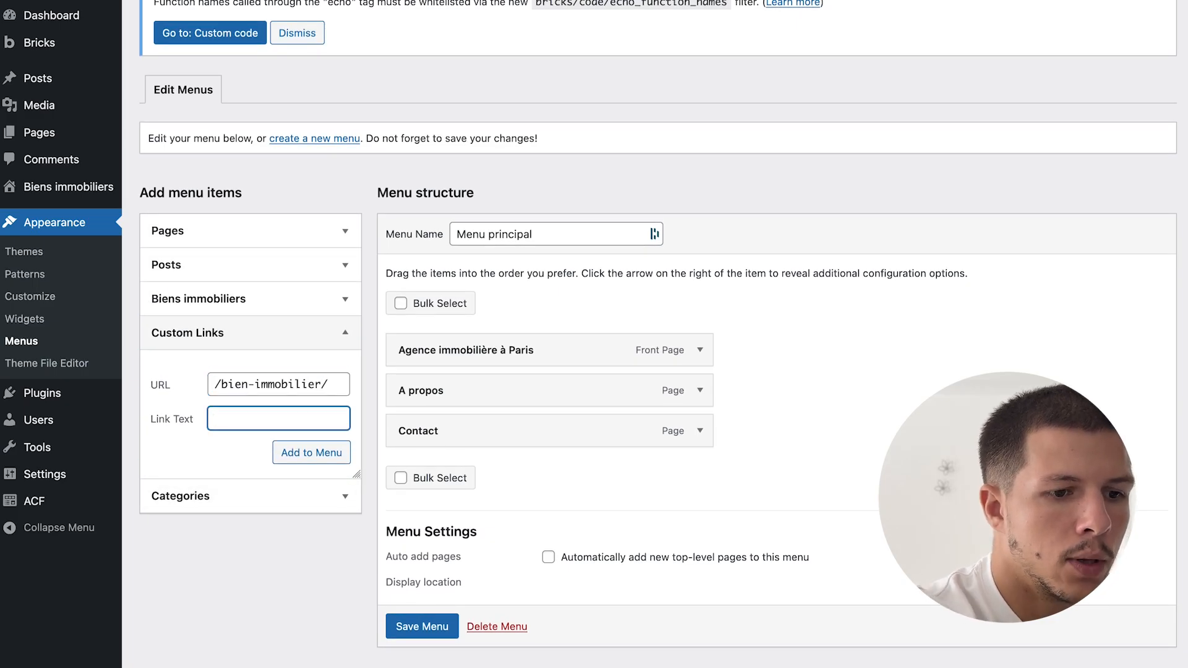
pyautogui.write('Nos biens')
pyautogui.press('Return')
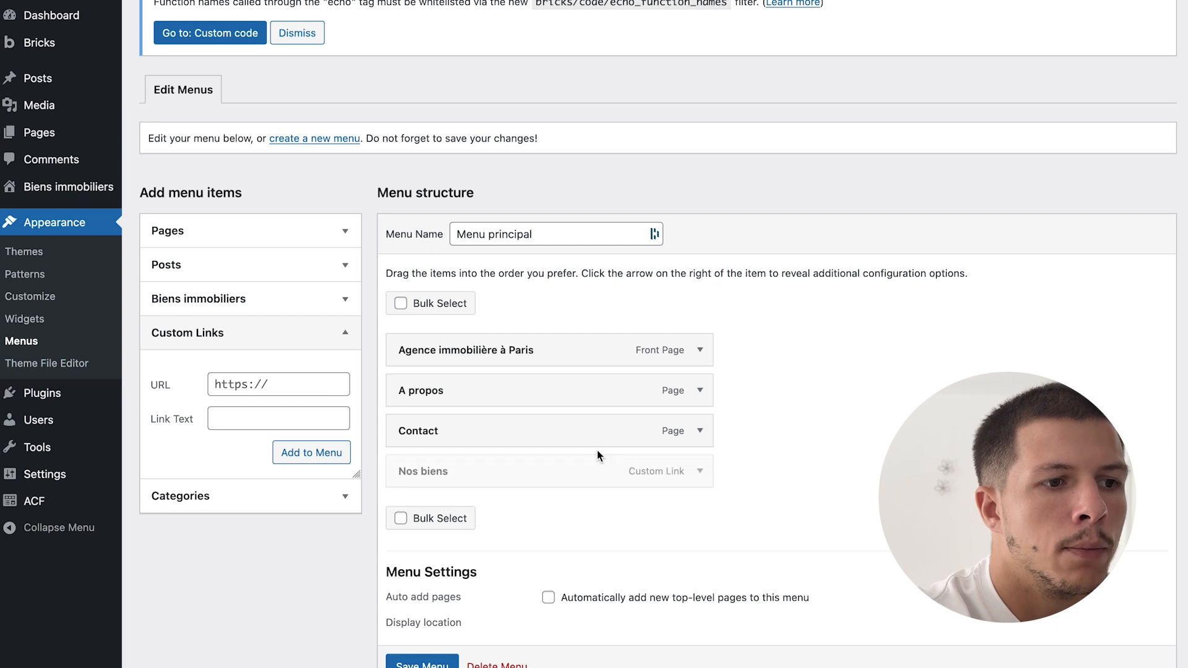
pyautogui.moveTo(503, 481); pyautogui.dragTo(504, 389)
pyautogui.click(422, 661)
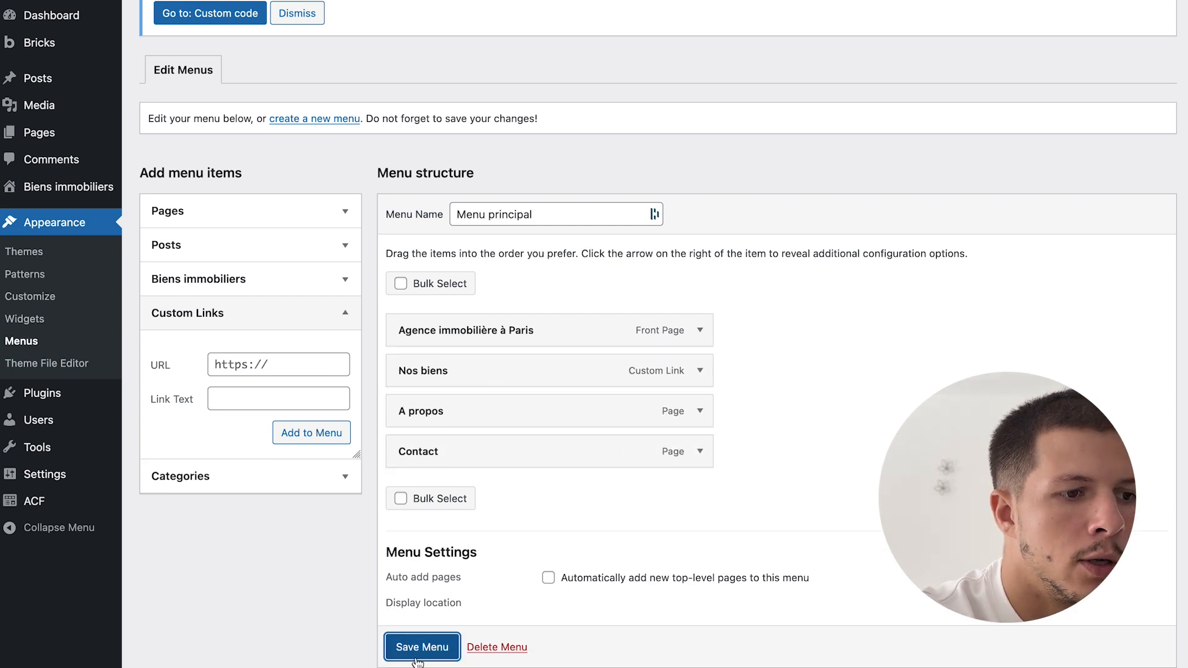
# - Go from the Studio cozy à louer page via the home page to the Nos biens listing
pyautogui.moveTo(3, 470)
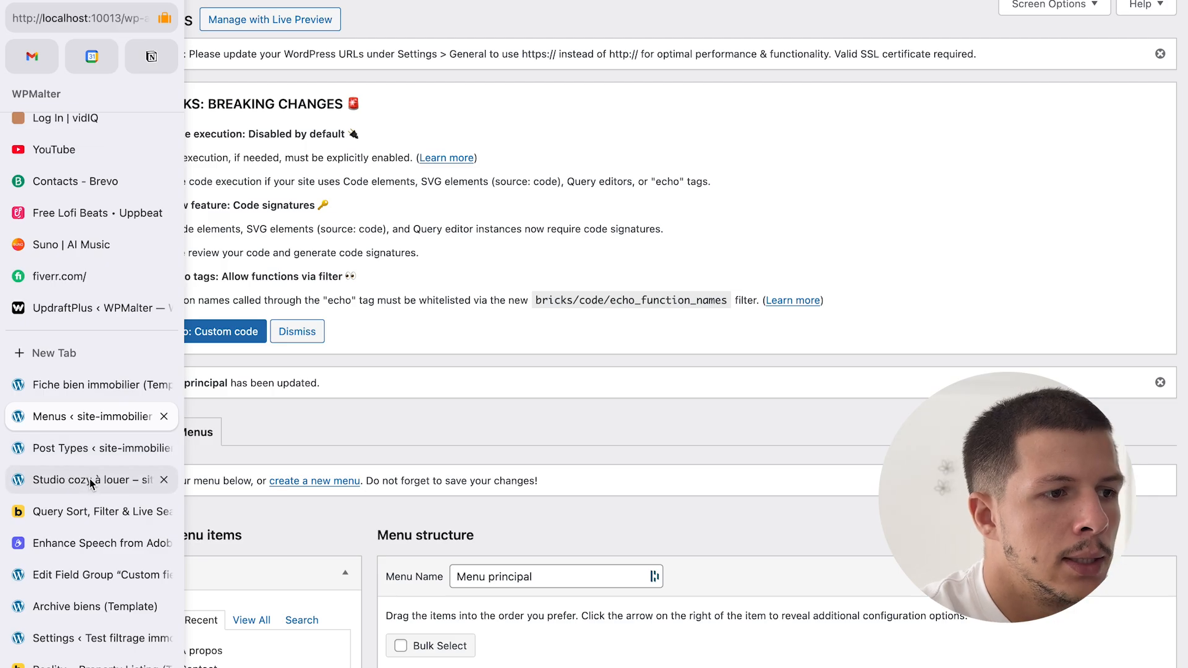
pyautogui.click(90, 482)
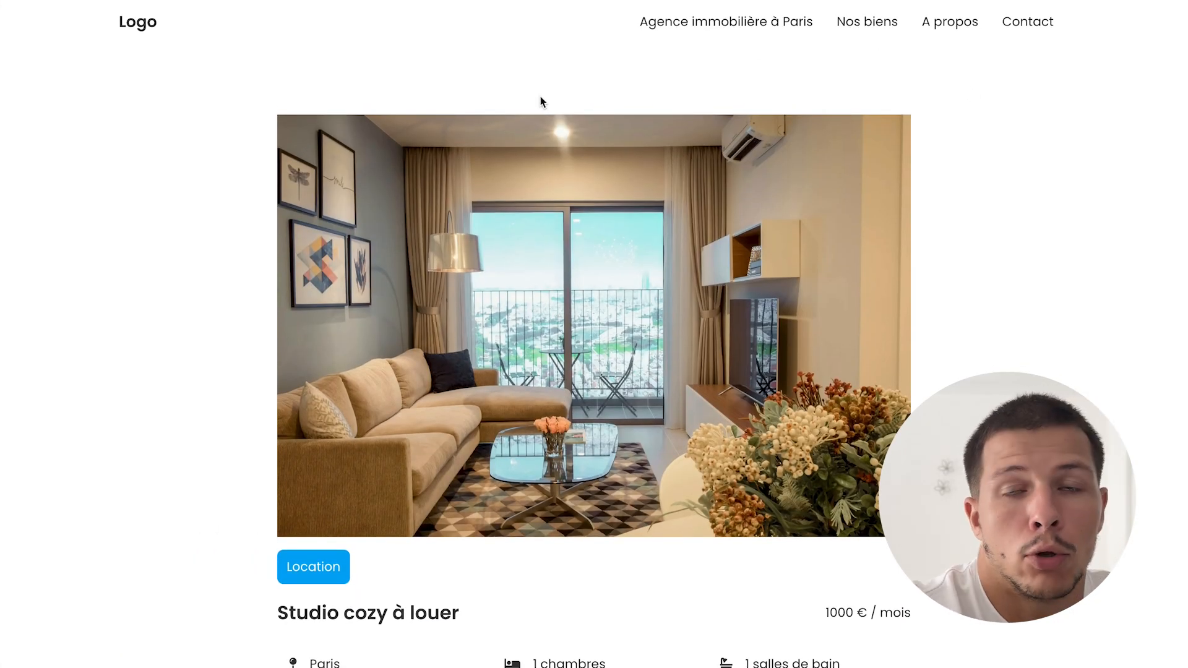
pyautogui.click(138, 25)
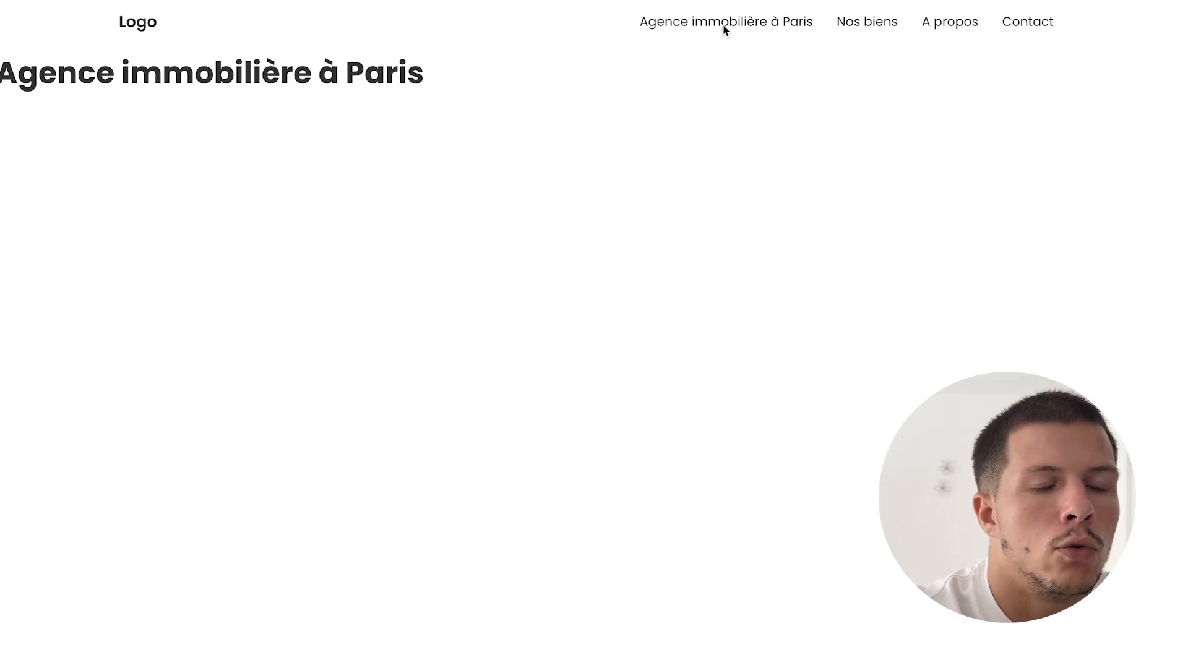
pyautogui.click(866, 24)
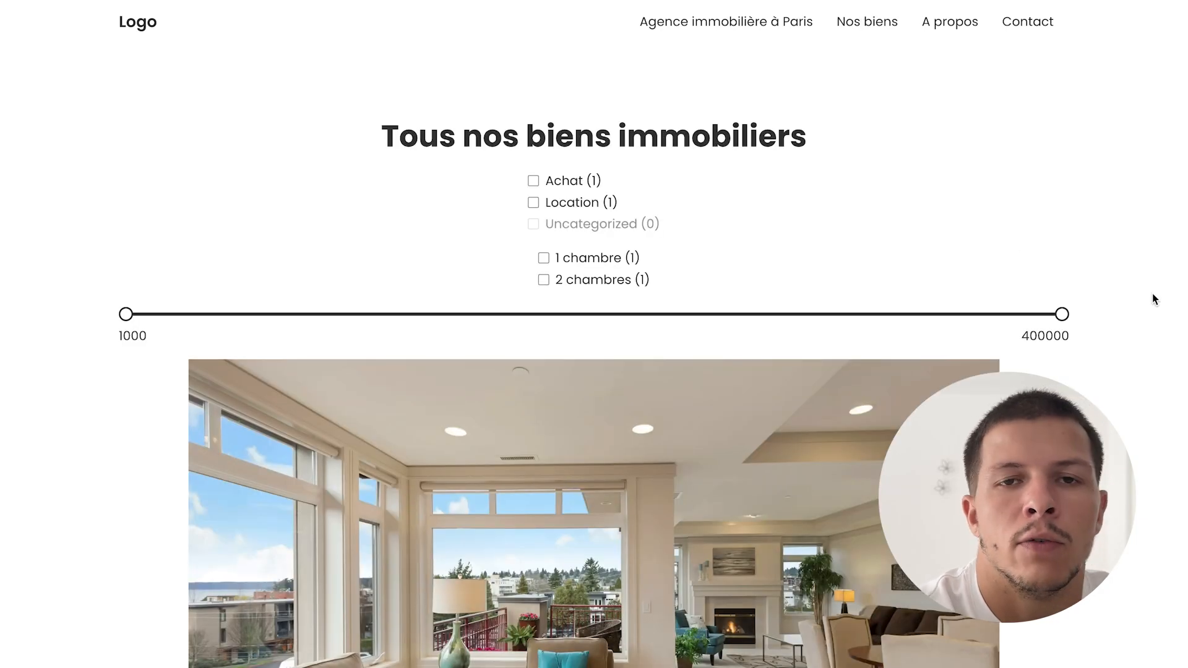
pyautogui.scroll(-3, 1155, 299)
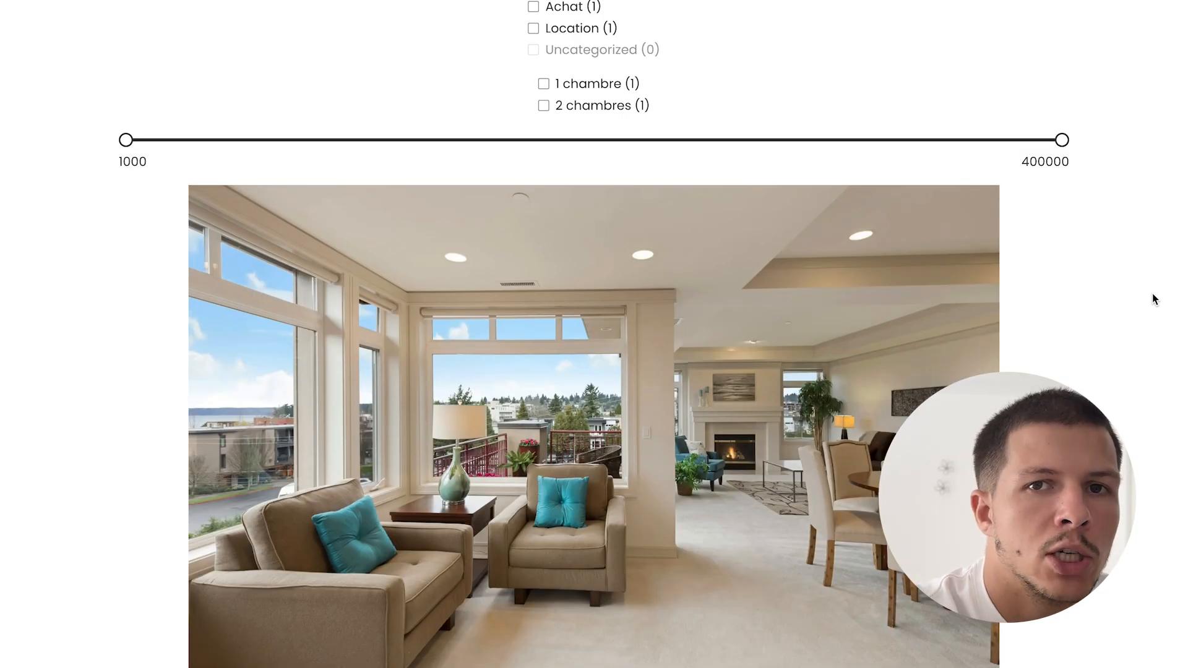
pyautogui.scroll(-2, 1155, 300)
pyautogui.scroll(5, 1153, 300)
# - Tick and untick the Achat and 1 chambre filters to test them
pyautogui.click(534, 182)
pyautogui.click(533, 182)
pyautogui.click(544, 257)
pyautogui.click(544, 257)
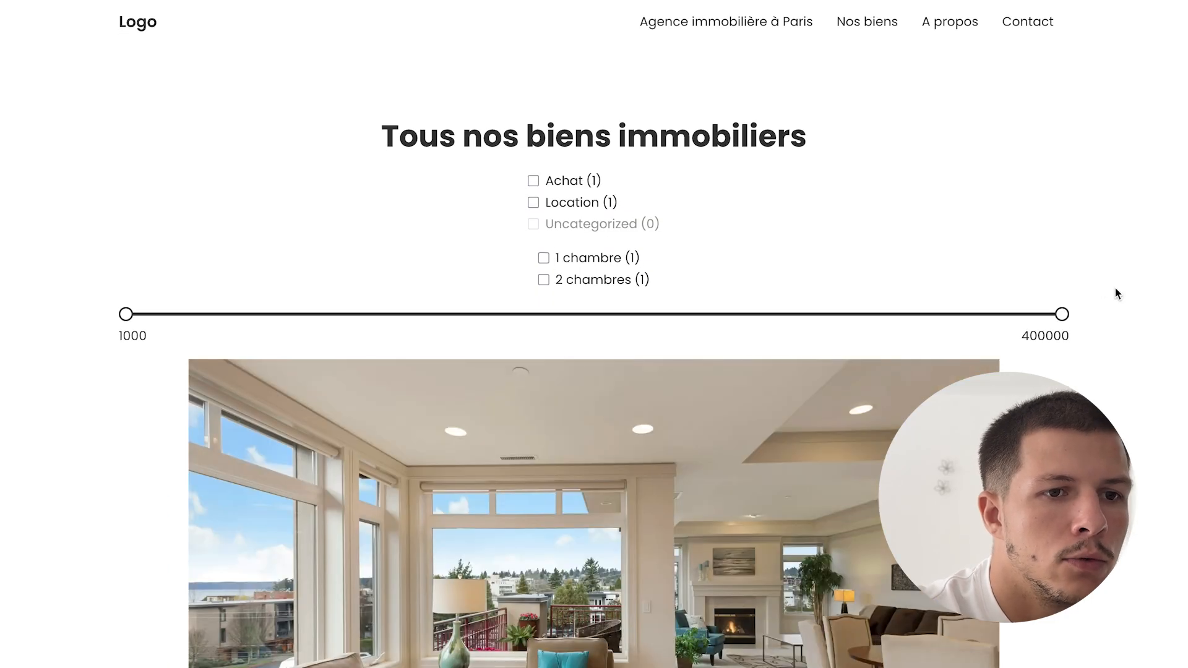
# - Drag the price slider and retest the 1 chambre filter on the listings
pyautogui.moveTo(1062, 314); pyautogui.dragTo(722, 315)
pyautogui.scroll(-9, 1074, 313)
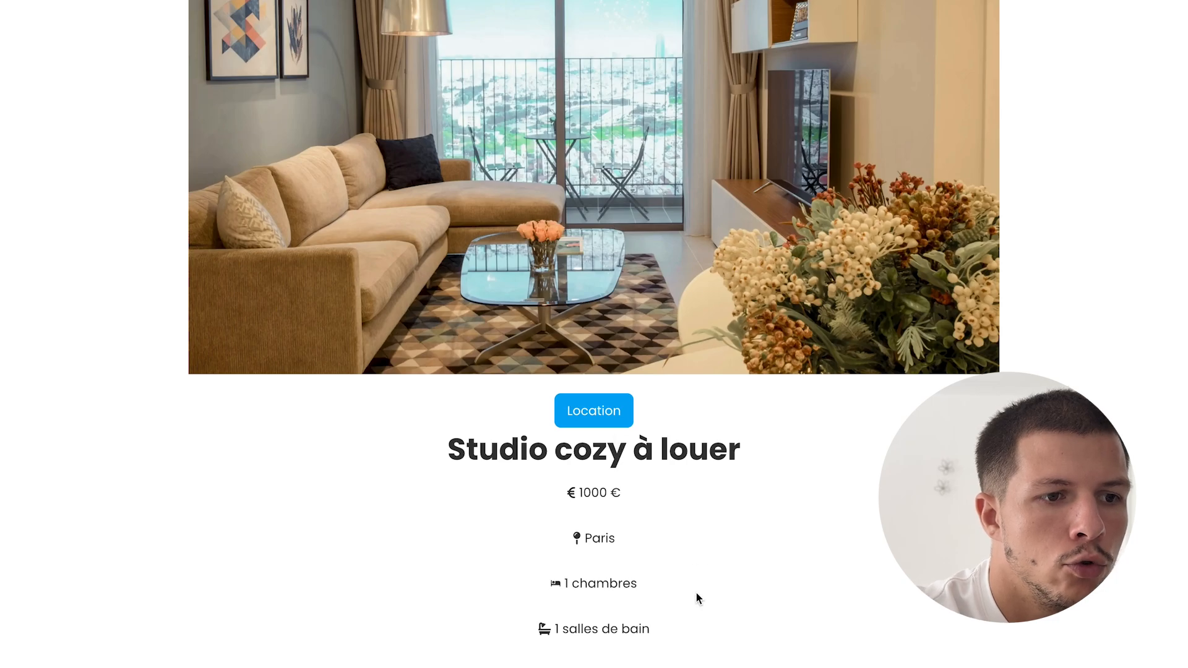
pyautogui.scroll(9, 696, 588)
pyautogui.click(605, 258)
pyautogui.click(599, 260)
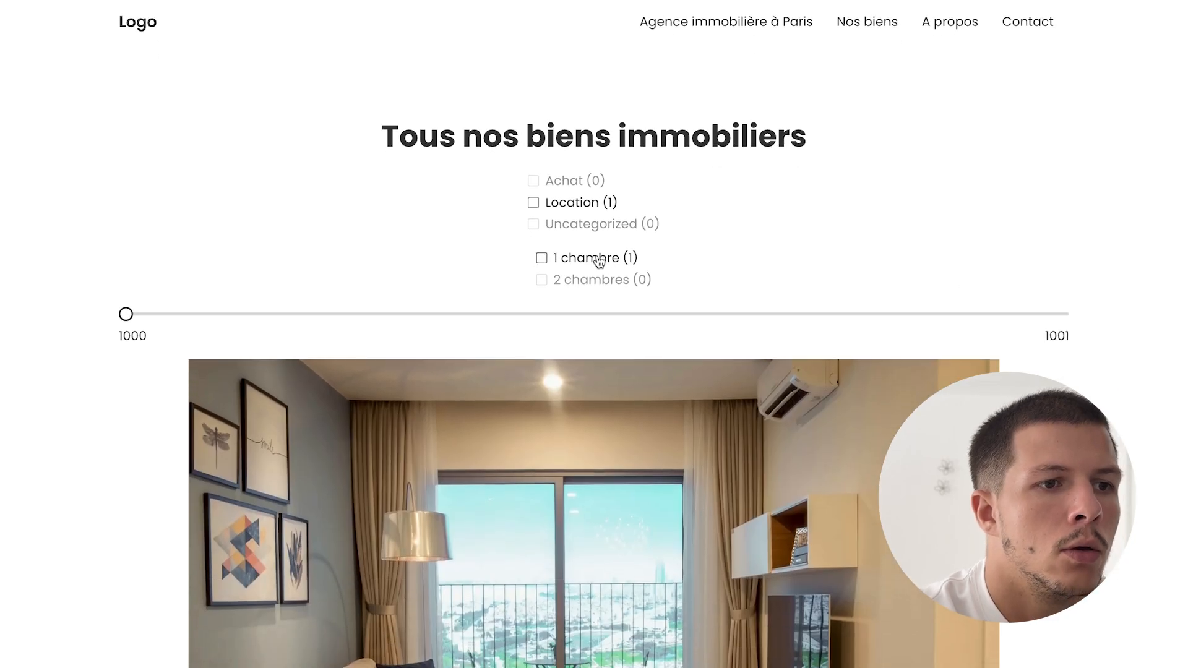
pyautogui.scroll(-15, 240, 291)
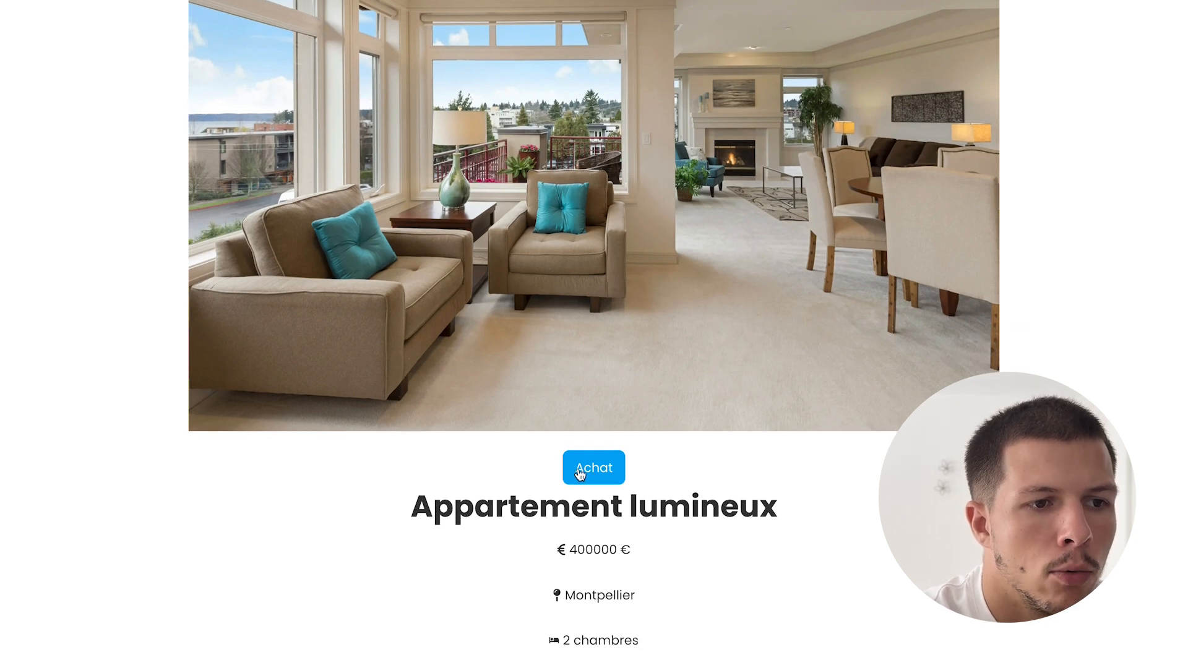
pyautogui.scroll(-12, 594, 472)
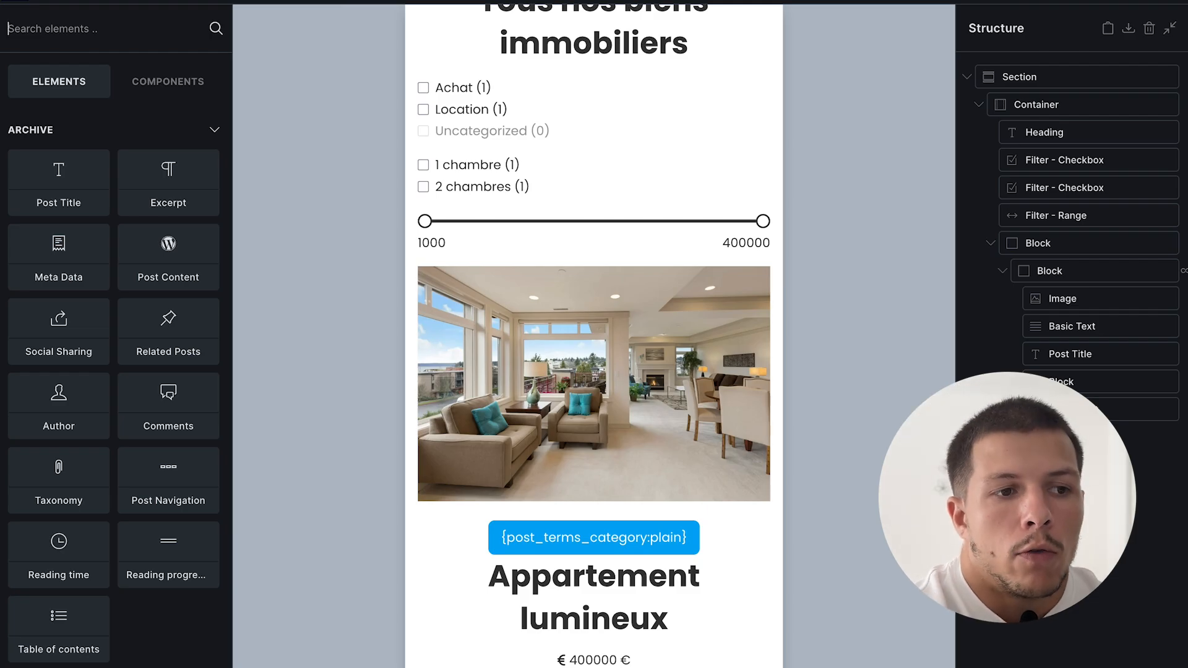
# - Close the property detail and menus tabs and return to the property archive template
pyautogui.scroll(-2, 547, 453)
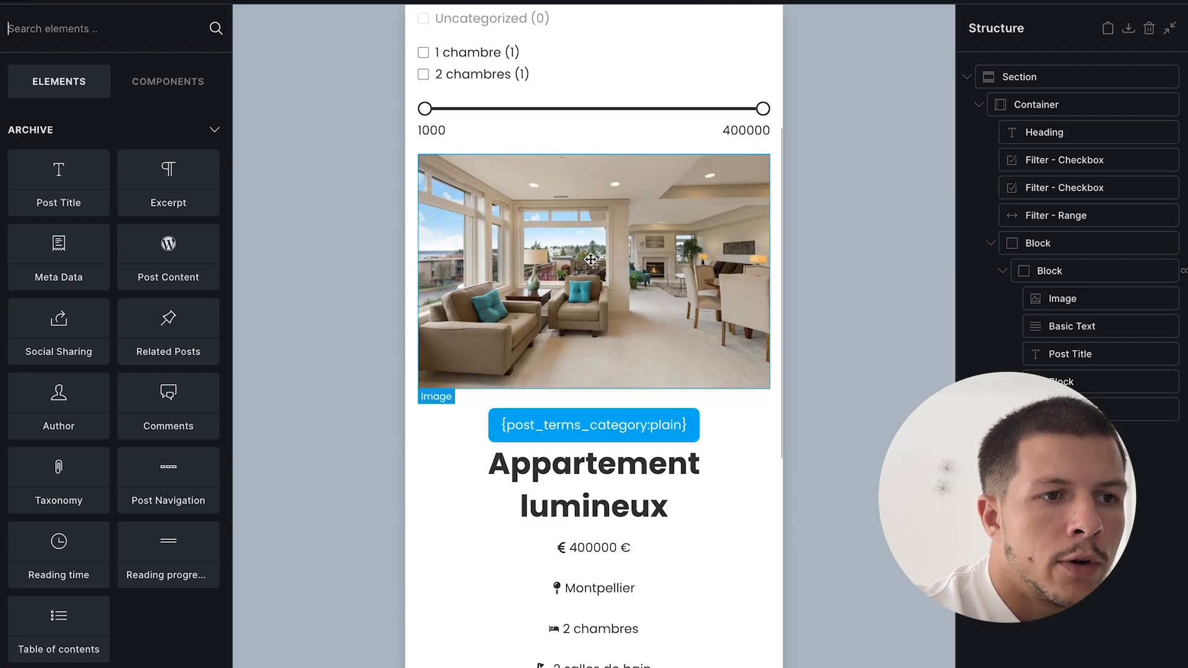
pyautogui.click(74, 384)
pyautogui.click(164, 385)
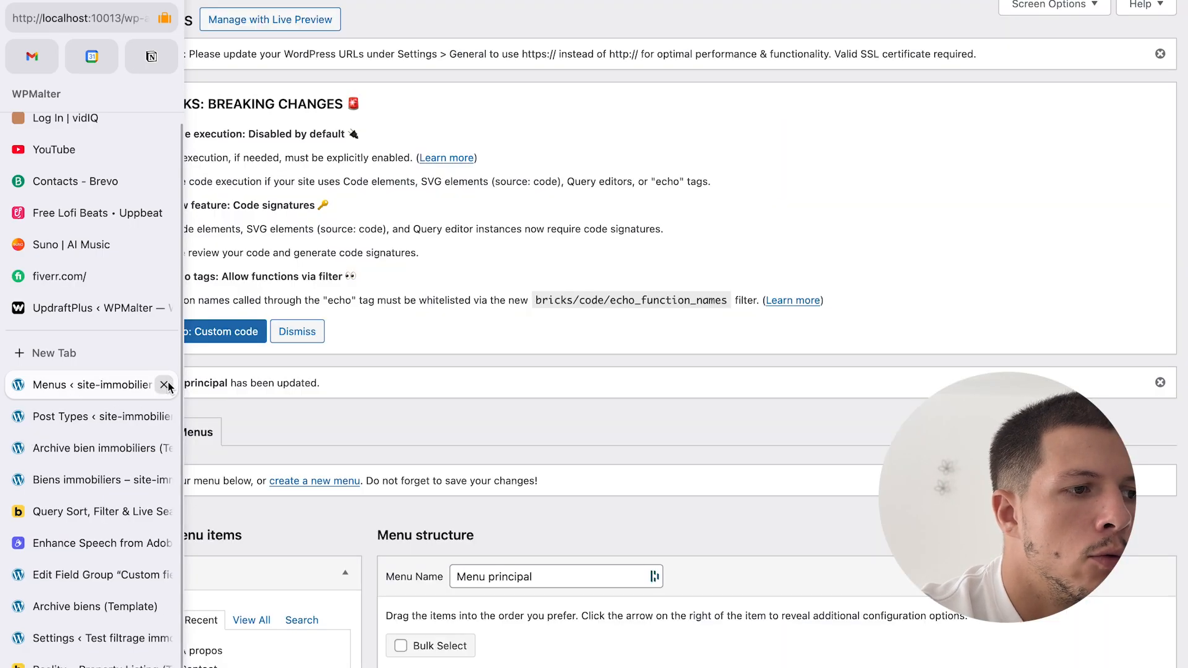
pyautogui.click(164, 385)
pyautogui.click(124, 421)
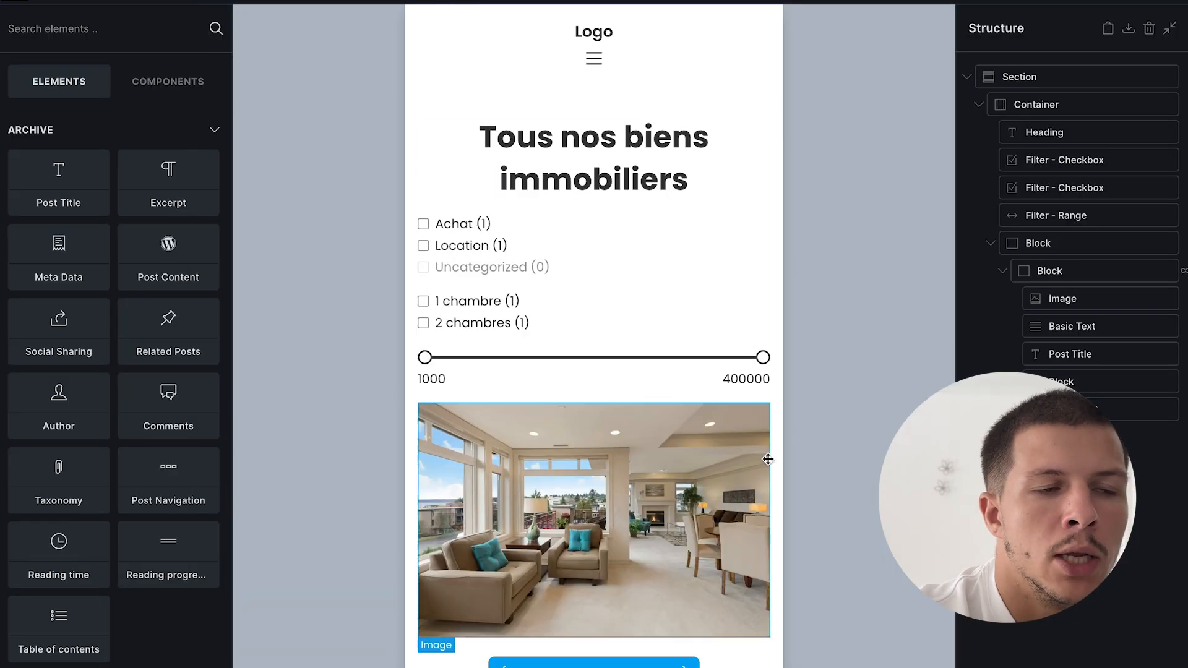
pyautogui.scroll(-3, 599, 476)
pyautogui.scroll(-2, 598, 476)
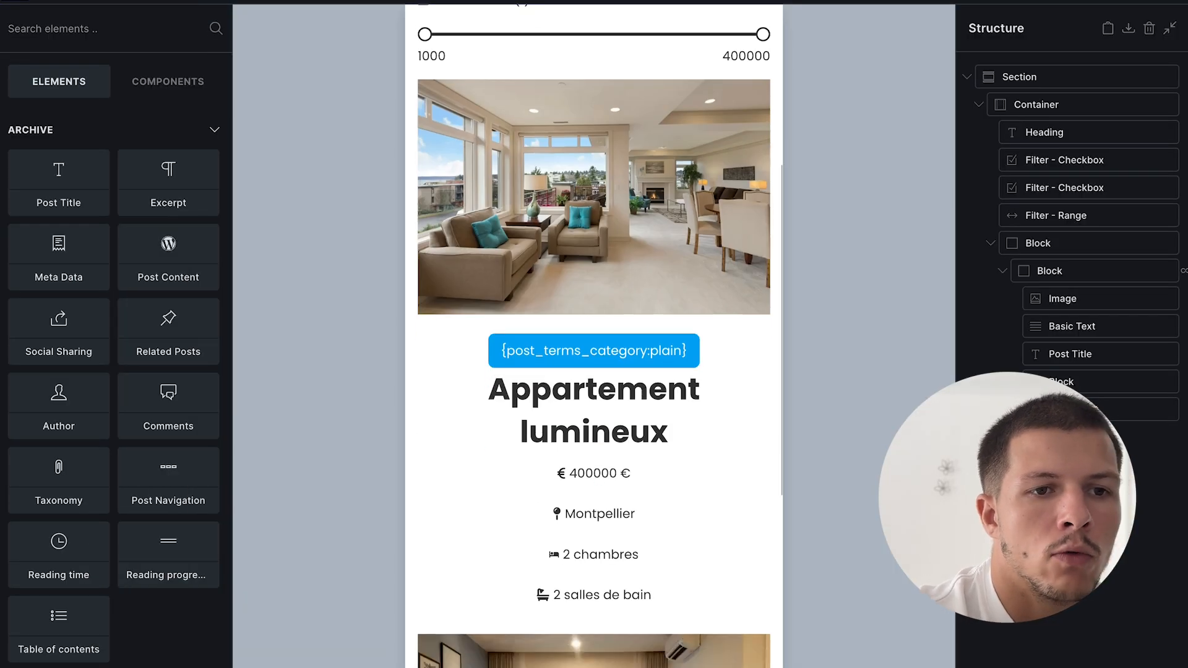
# - Select the category label, then the repeating property card block, cancelling an accidental rename
pyautogui.click(597, 353)
pyautogui.moveTo(173, 178); pyautogui.dragTo(202, 178)
pyautogui.click(167, 178)
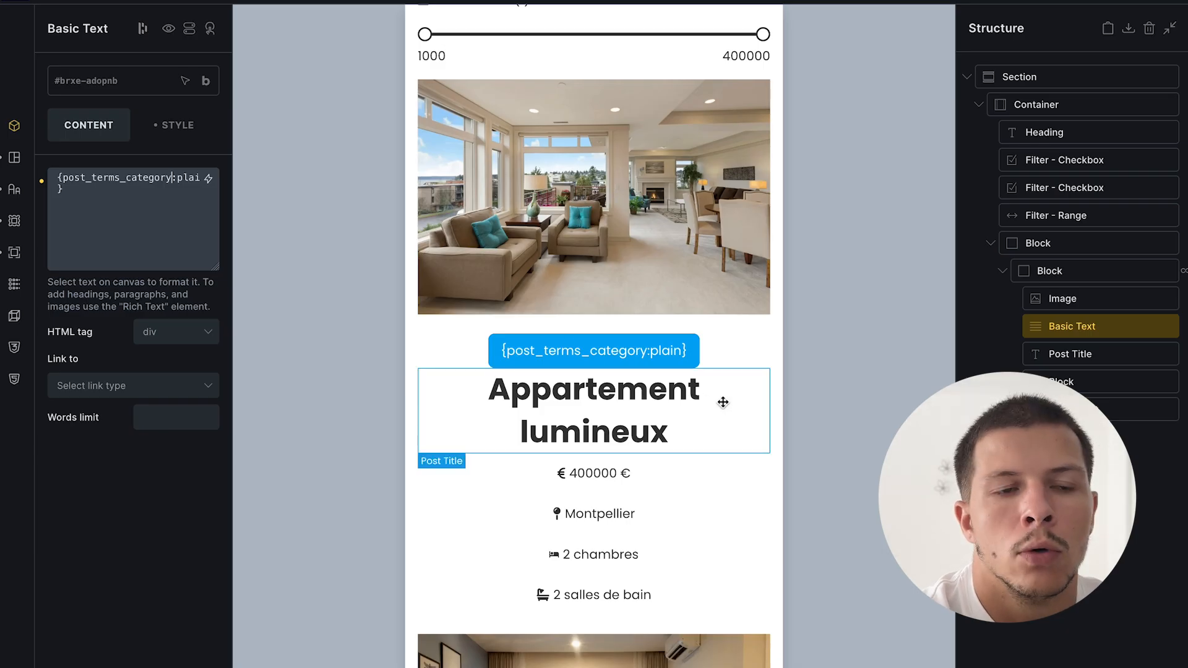
pyautogui.click(1093, 271)
pyautogui.doubleClick(1089, 271)
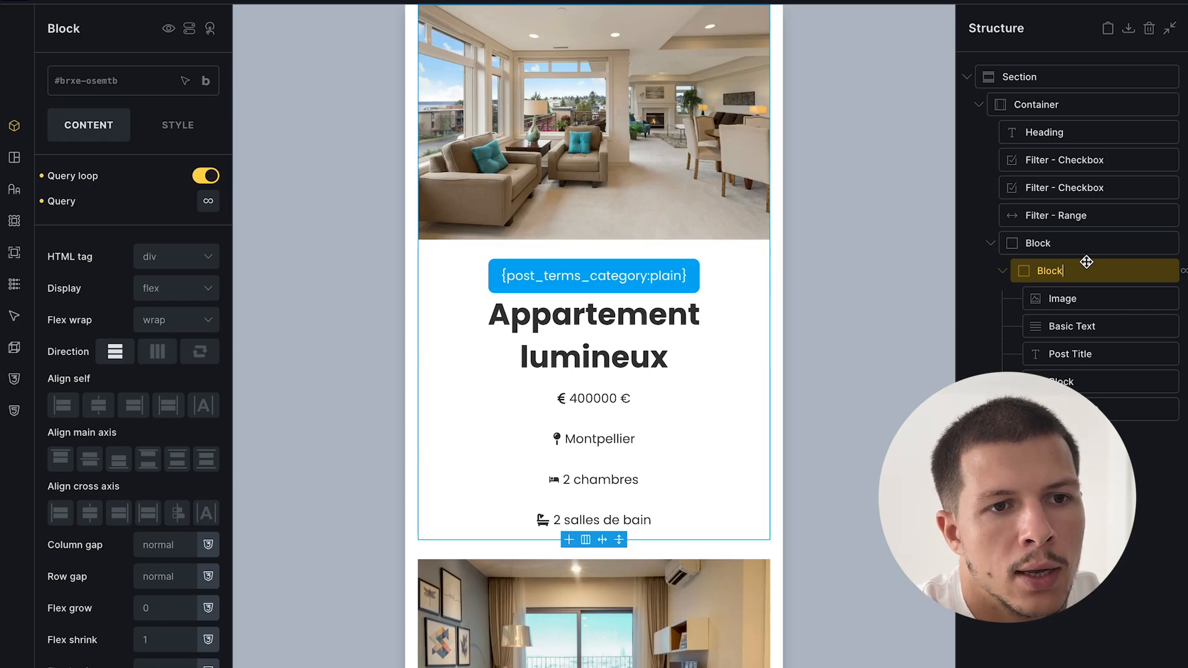
pyautogui.press('Escape')
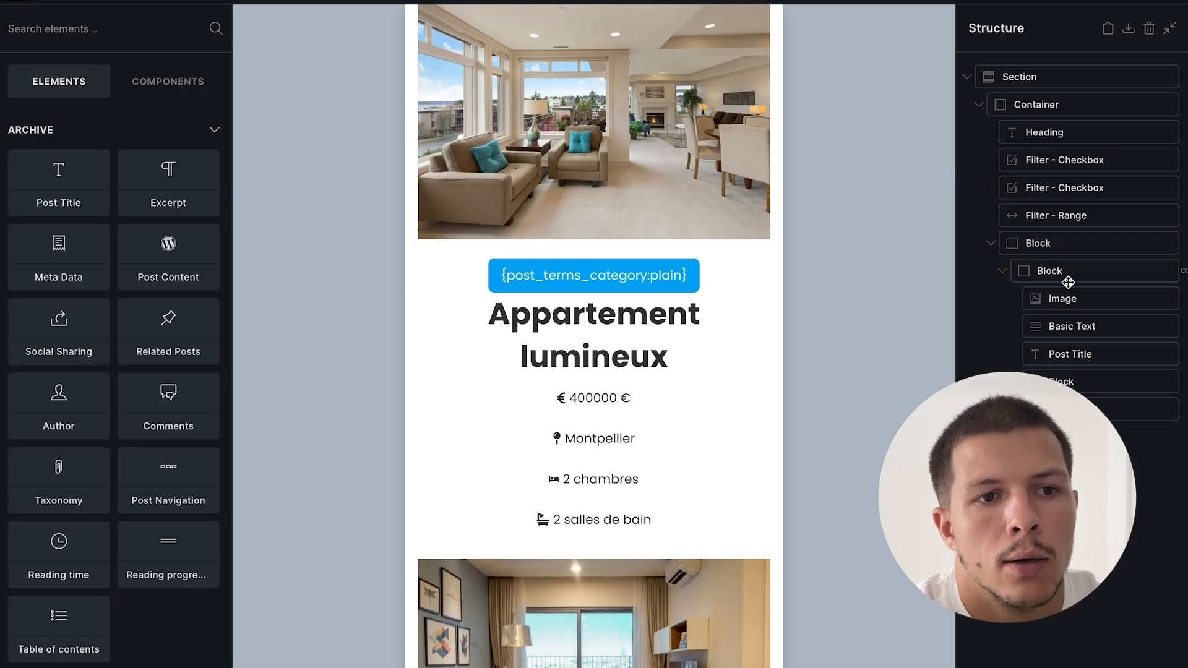
pyautogui.click(1082, 269)
# - Inspect the category label text, then reselect the repeating property card block
pyautogui.click(1096, 328)
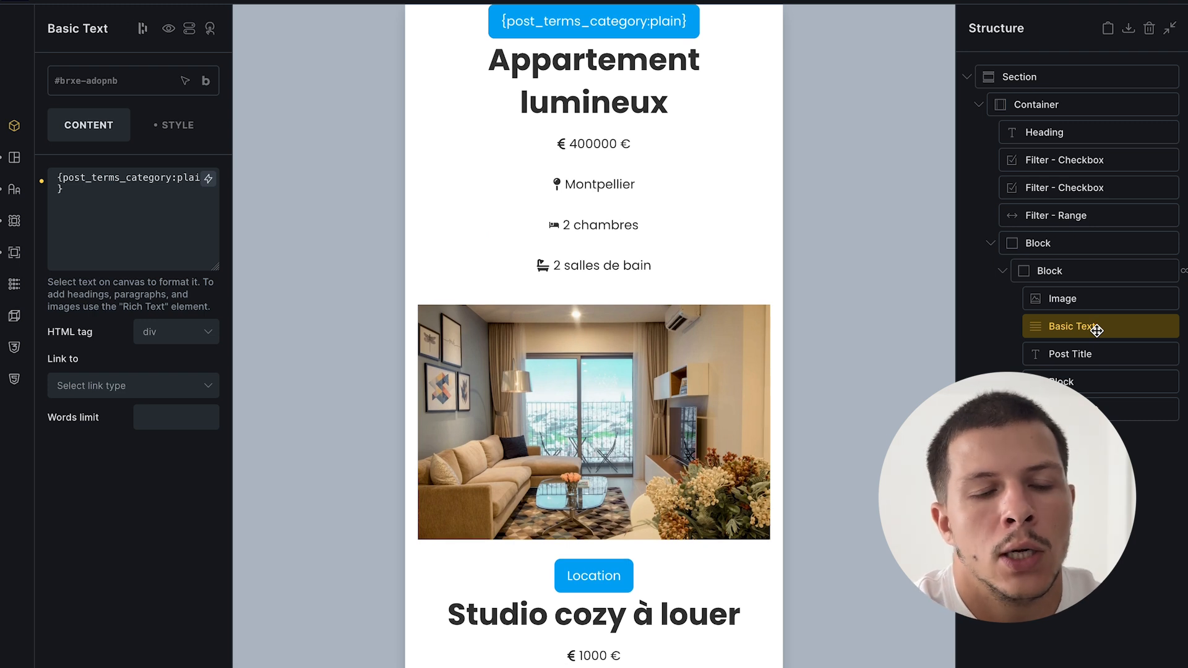
pyautogui.scroll(1, 648, 91)
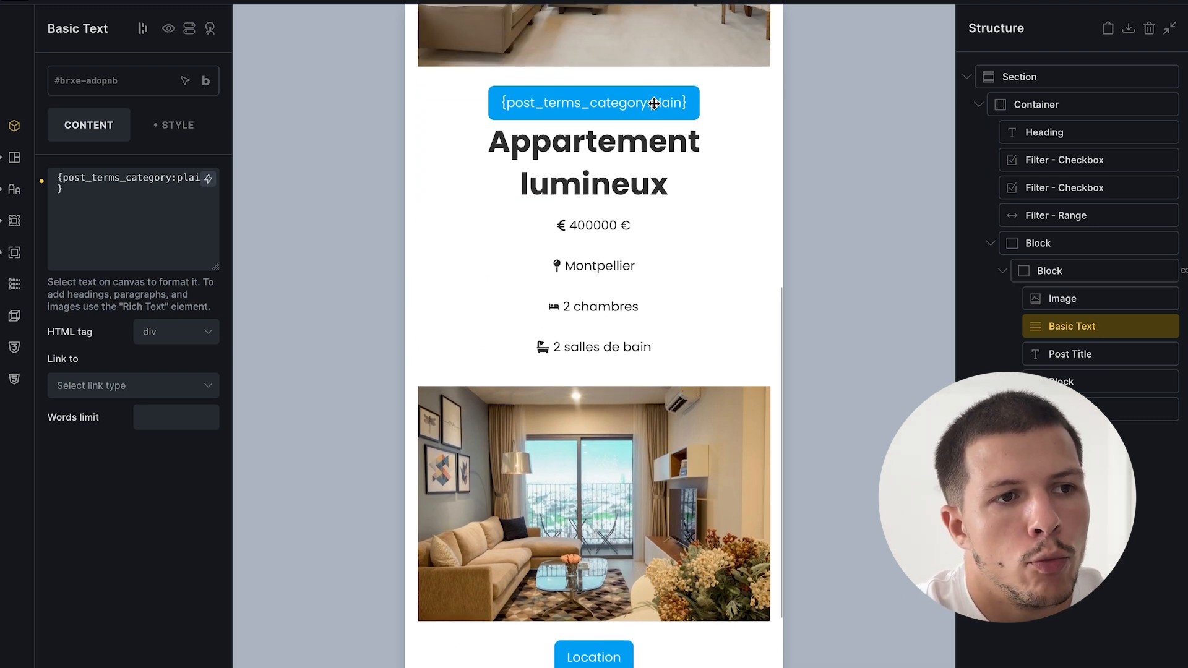
pyautogui.tripleClick(175, 179)
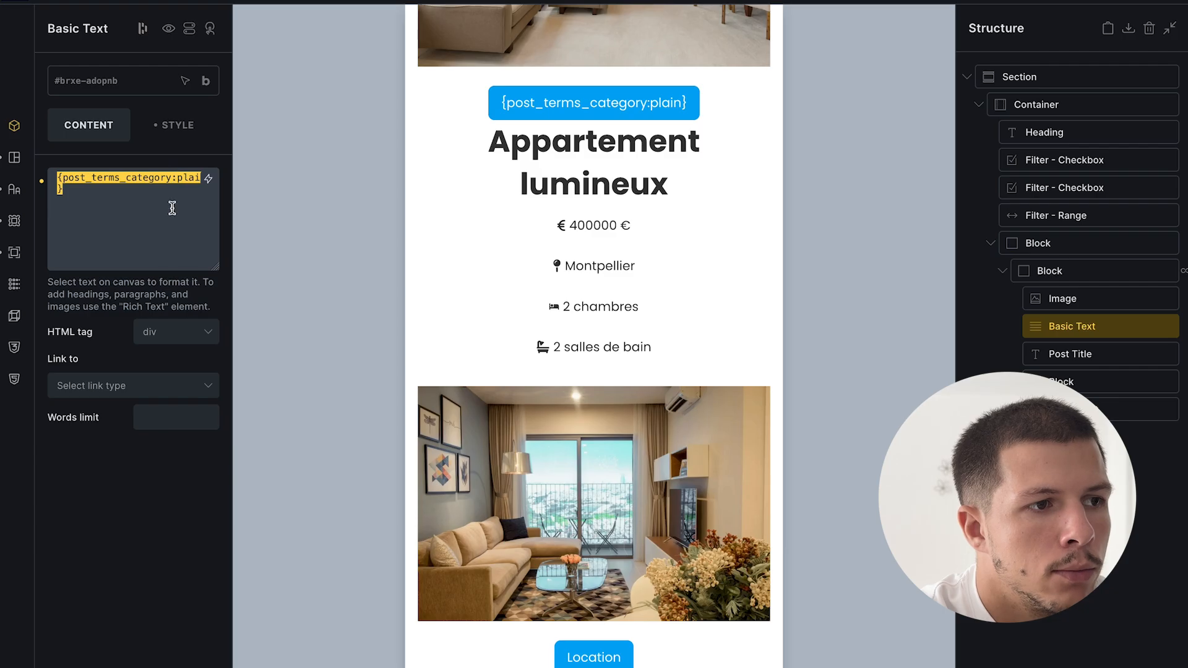
pyautogui.click(176, 209)
pyautogui.scroll(1, 646, 242)
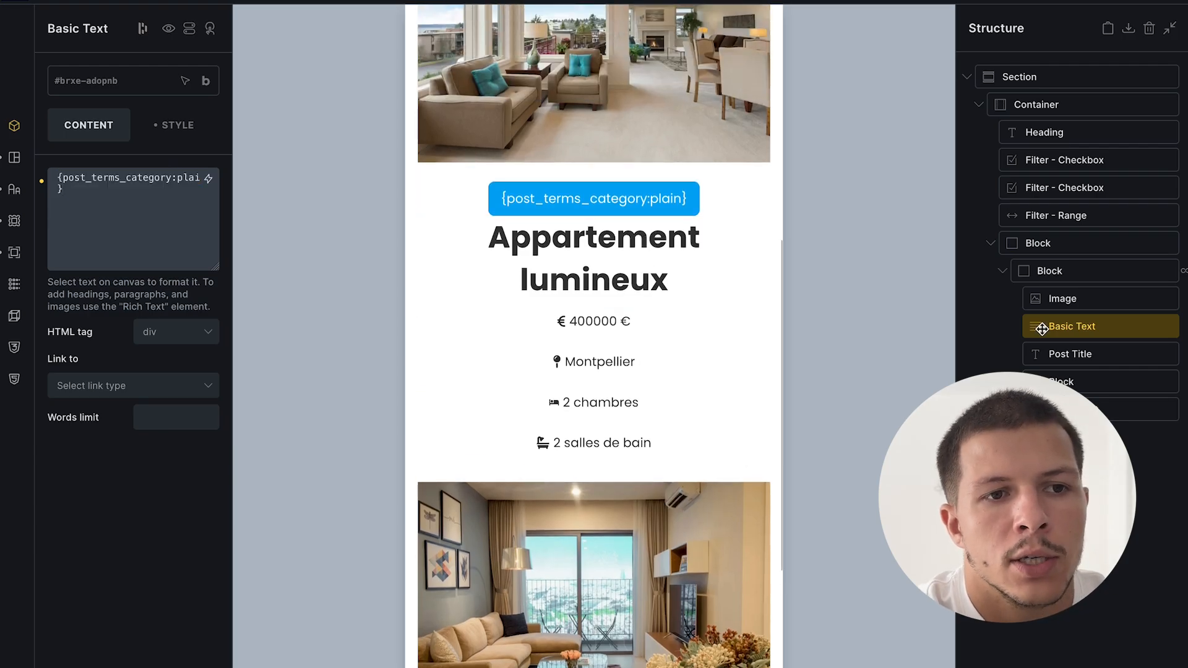
pyautogui.click(1074, 271)
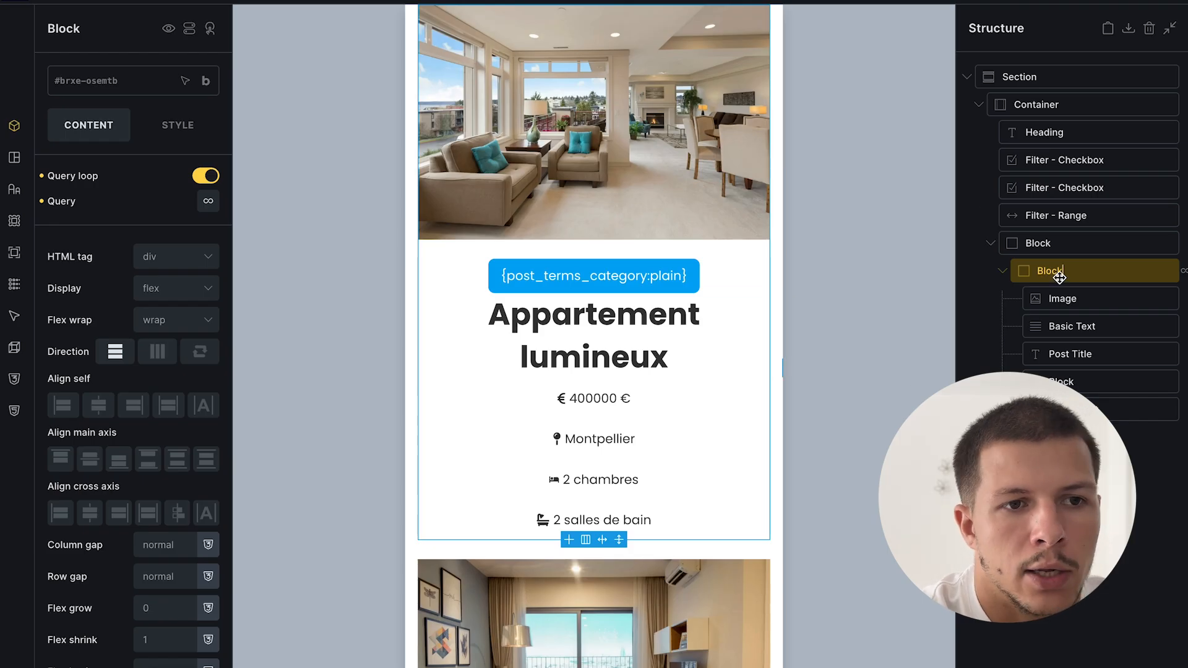
# - Make the card block a link with Custom URL set to {post_url}, and save
pyautogui.click(194, 264)
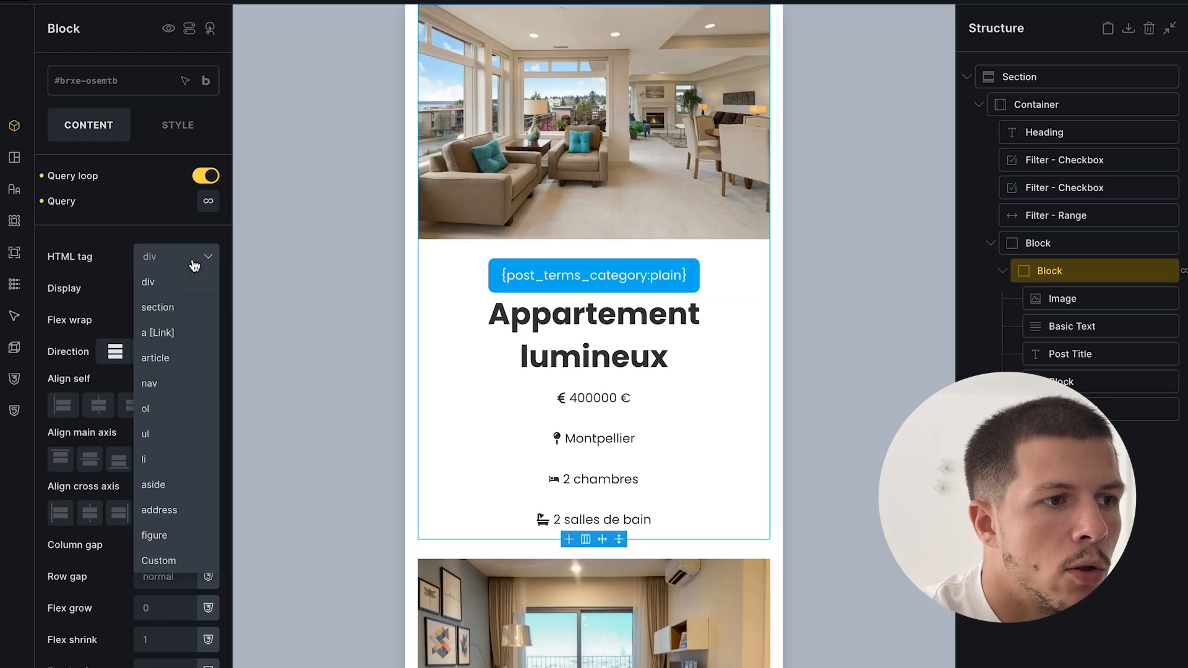
pyautogui.click(162, 333)
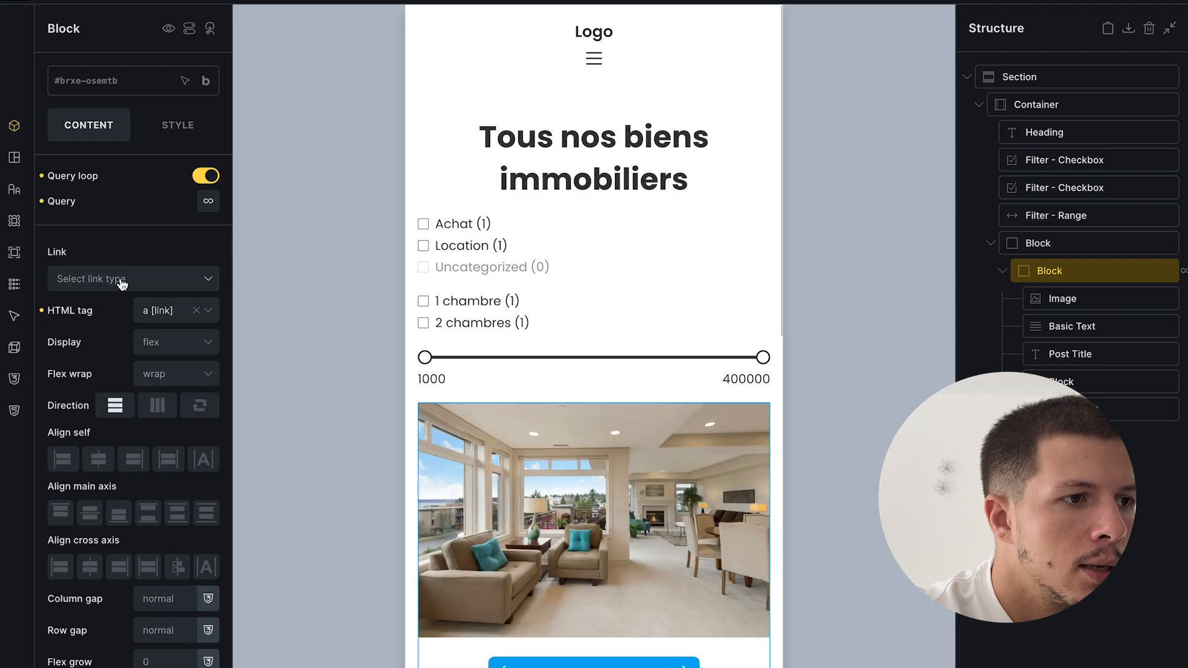
pyautogui.click(120, 282)
pyautogui.click(109, 382)
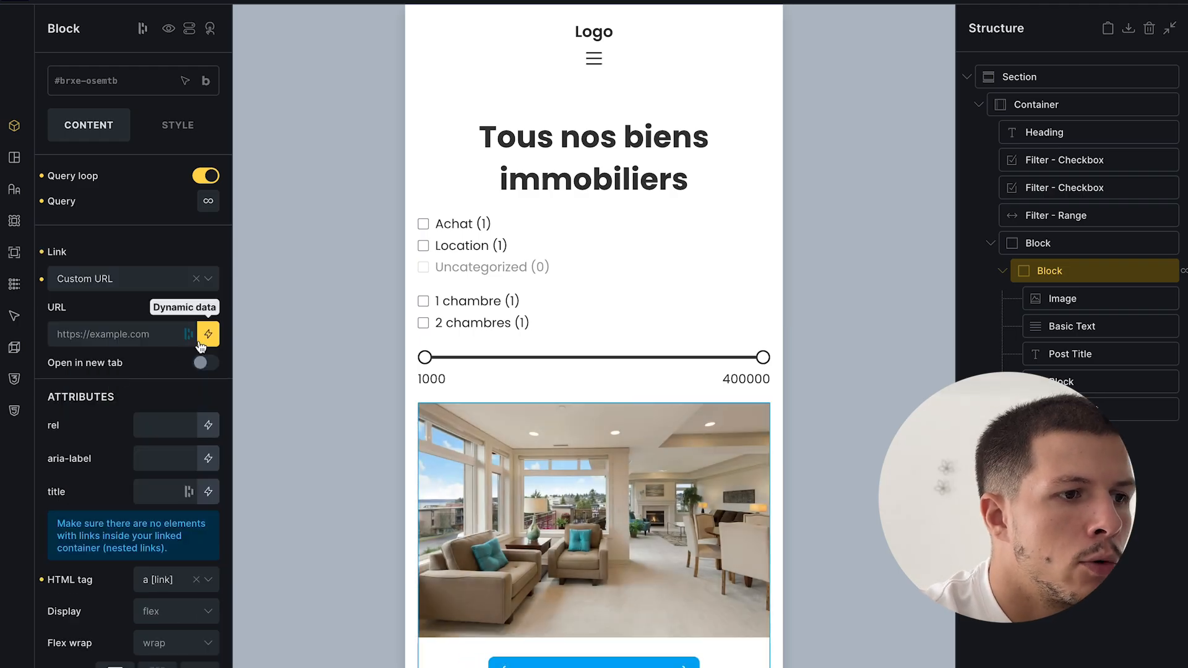
pyautogui.click(209, 335)
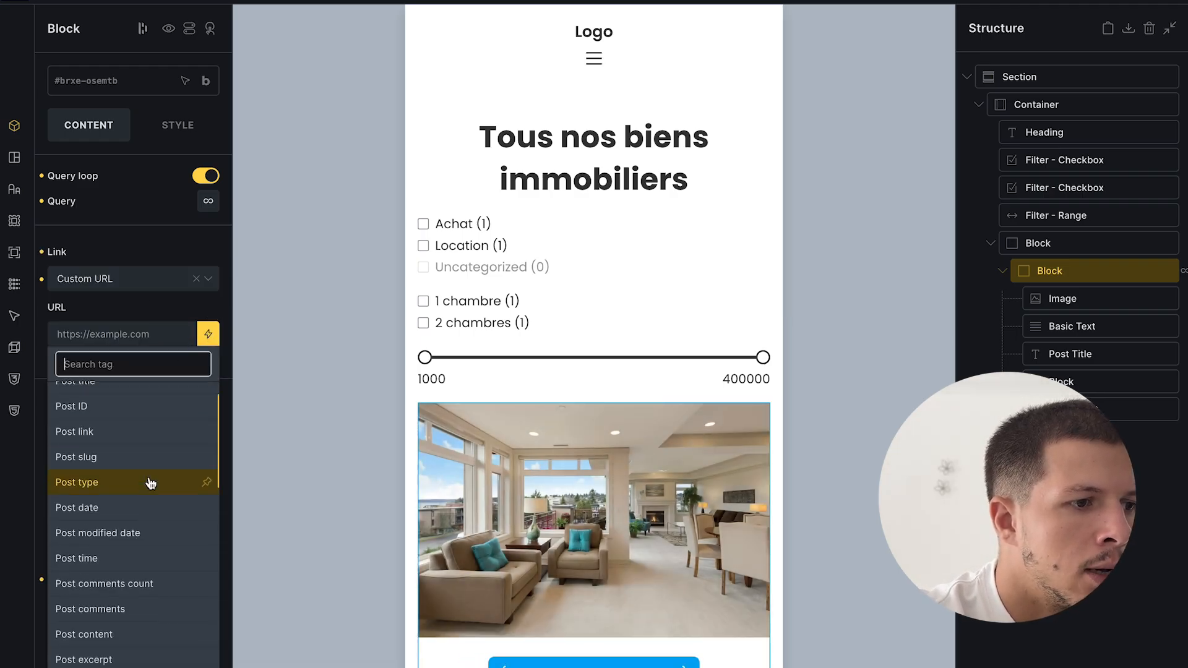
pyautogui.click(149, 473)
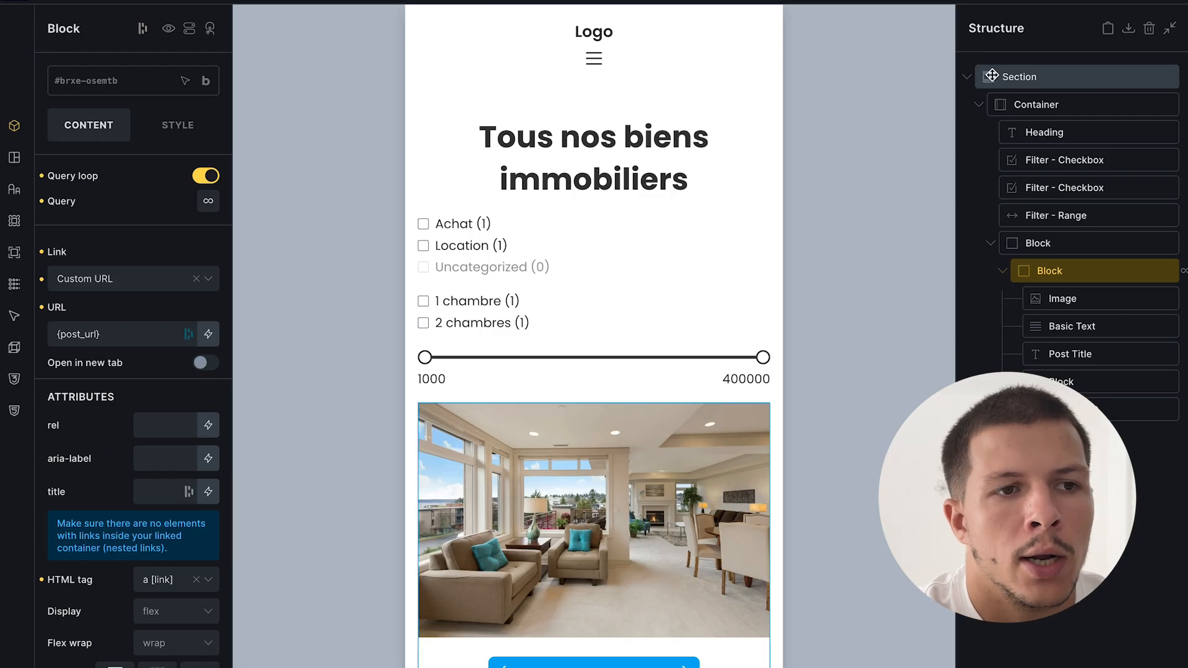
pyautogui.click(1173, 1)
# - On the live property archive, click the first card to reach Appartement lumineux's detail page
pyautogui.moveTo(3, 458)
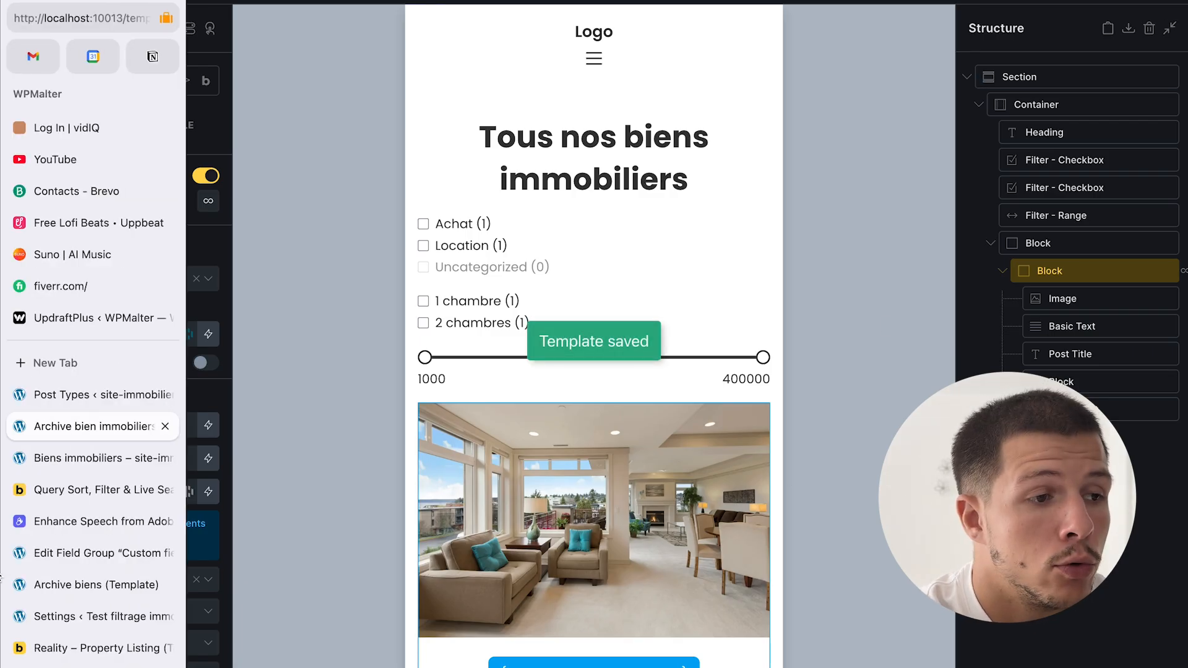
pyautogui.click(136, 458)
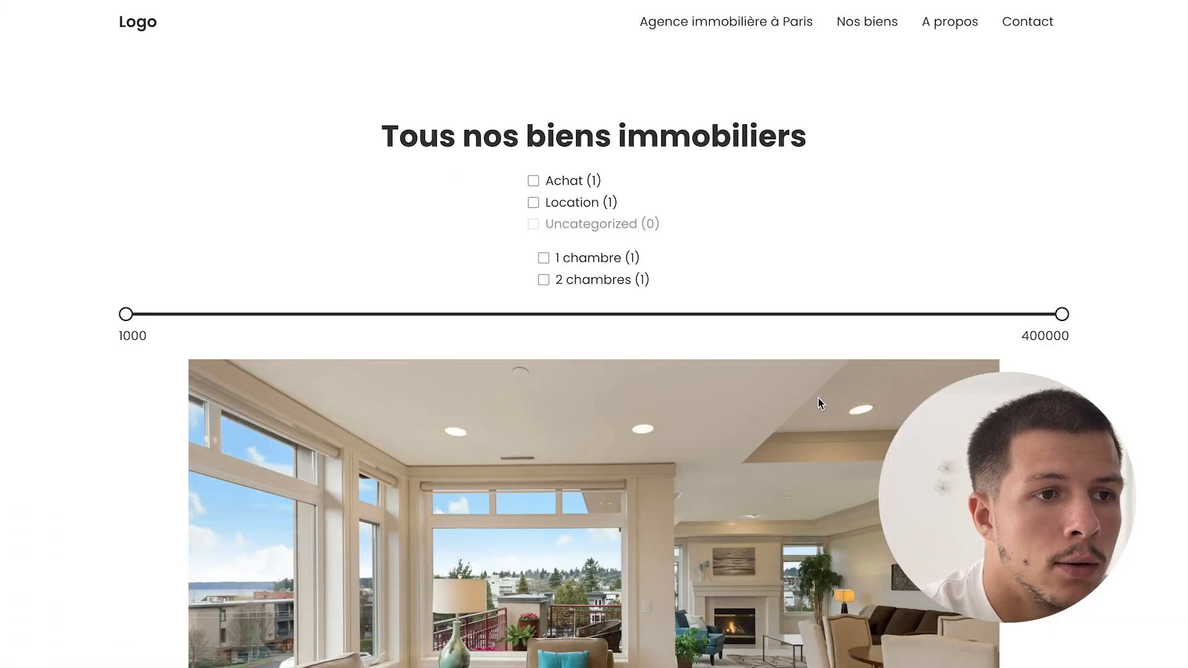
pyautogui.scroll(-3, 809, 240)
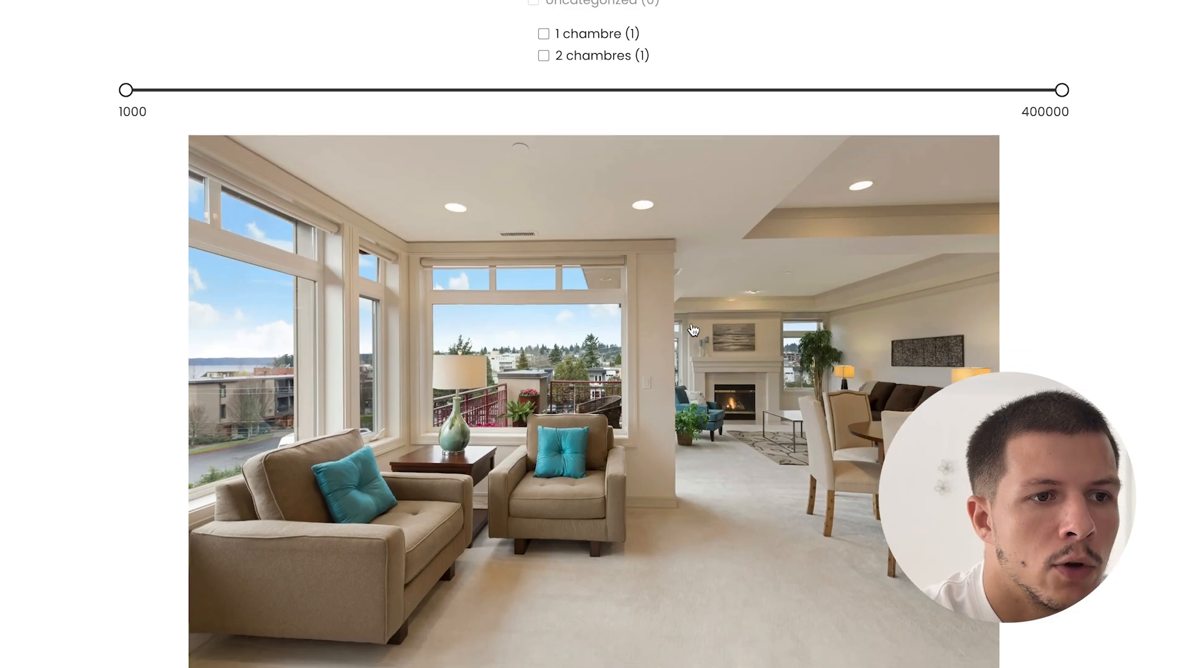
pyautogui.scroll(-3, 693, 330)
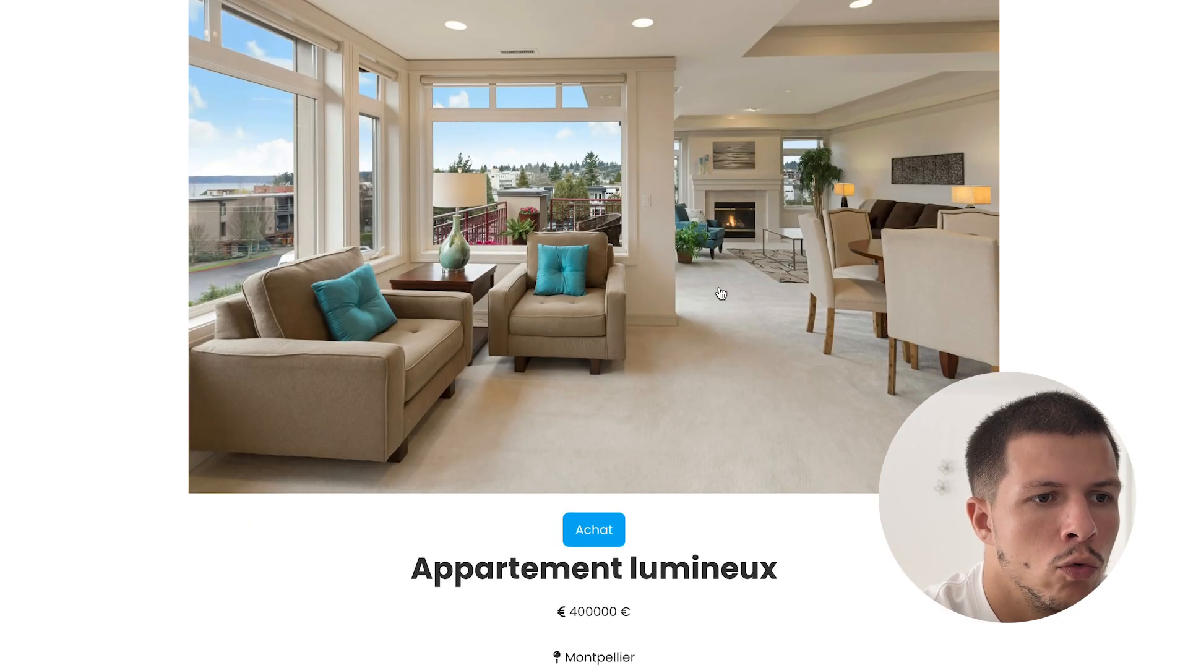
pyautogui.click(600, 419)
pyautogui.scroll(-3, 600, 418)
pyautogui.scroll(-4, 652, 398)
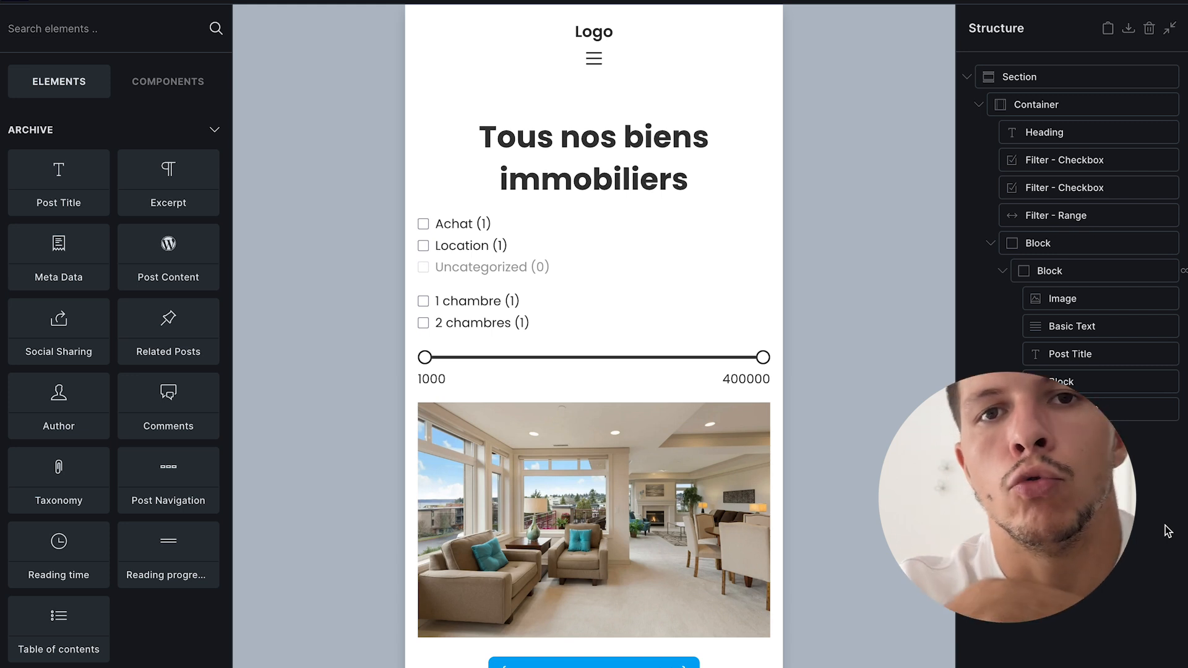
# - Preview the archive at desktop, mobile portrait, mobile landscape and tablet portrait widths
pyautogui.scroll(-5, 671, 462)
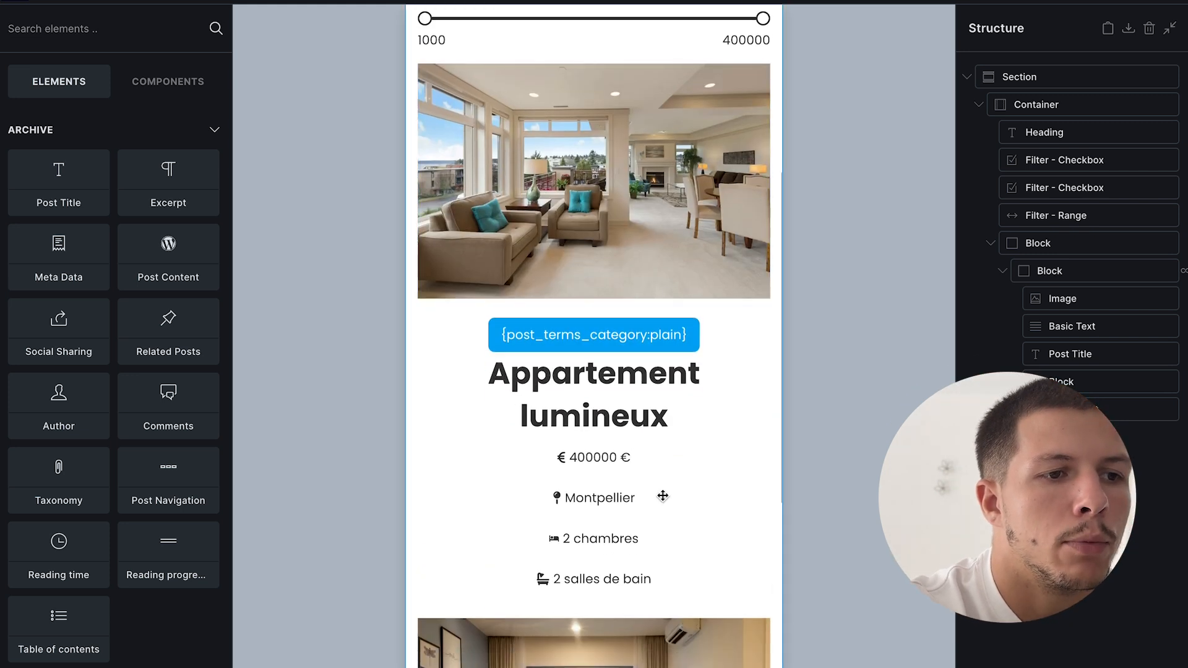
pyautogui.scroll(-4, 569, 75)
pyautogui.click(585, 2)
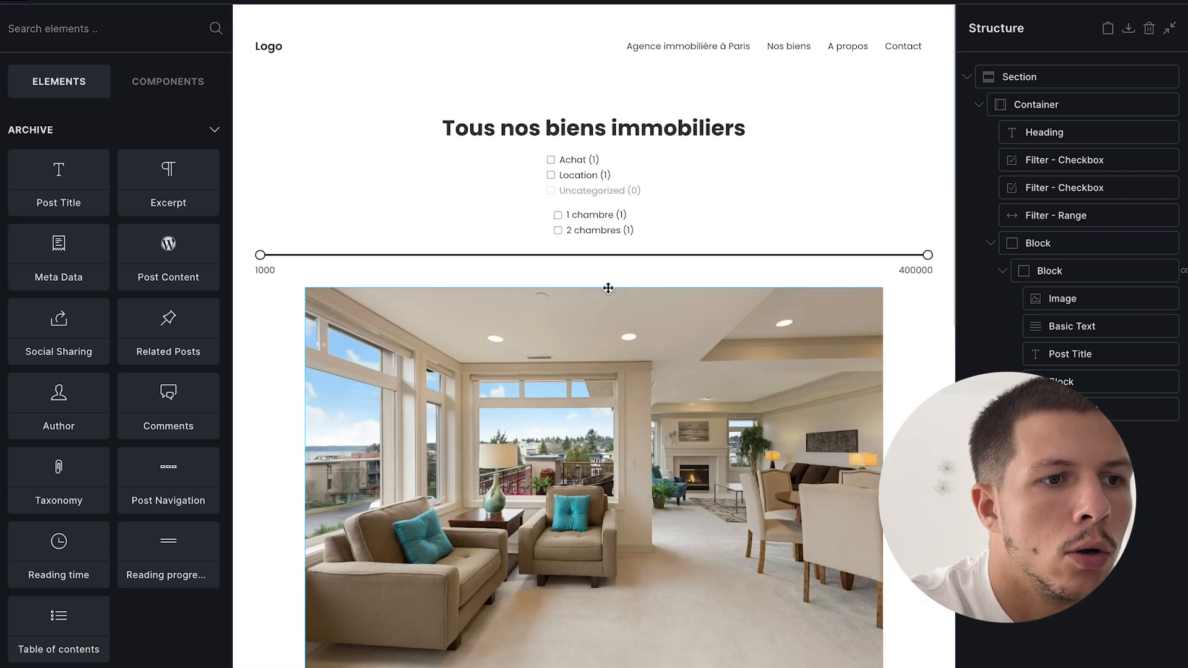
pyautogui.scroll(-5, 609, 288)
pyautogui.scroll(4, 647, 237)
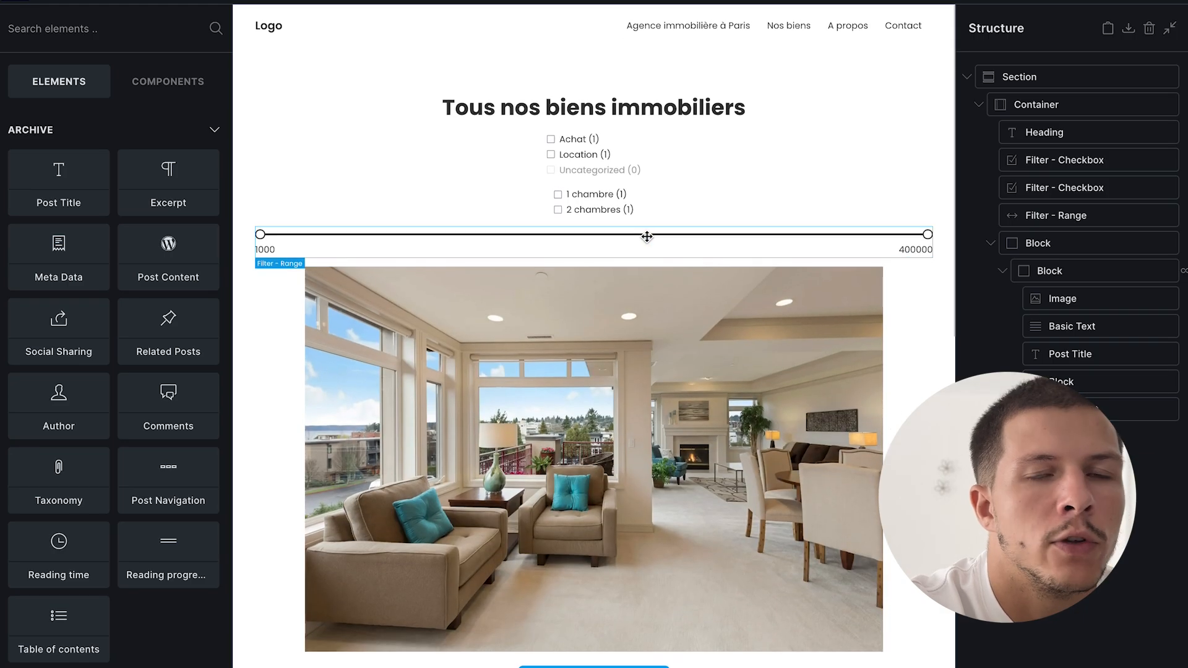
pyautogui.click(488, 2)
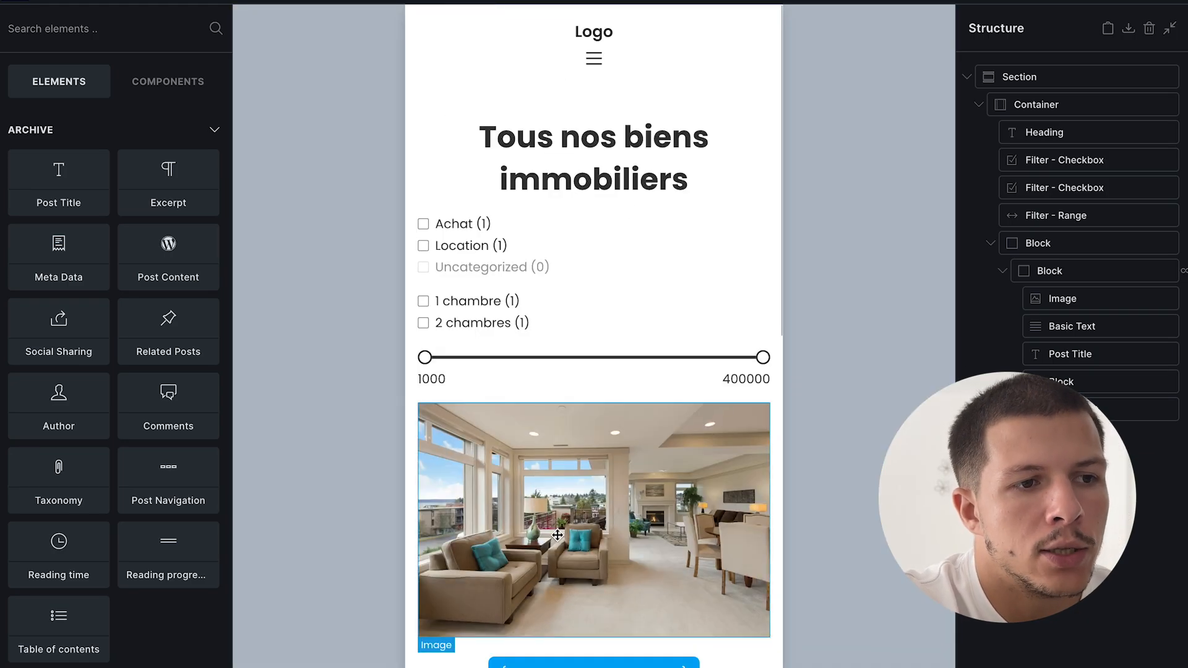
pyautogui.scroll(-4, 568, 547)
pyautogui.scroll(-1, 567, 546)
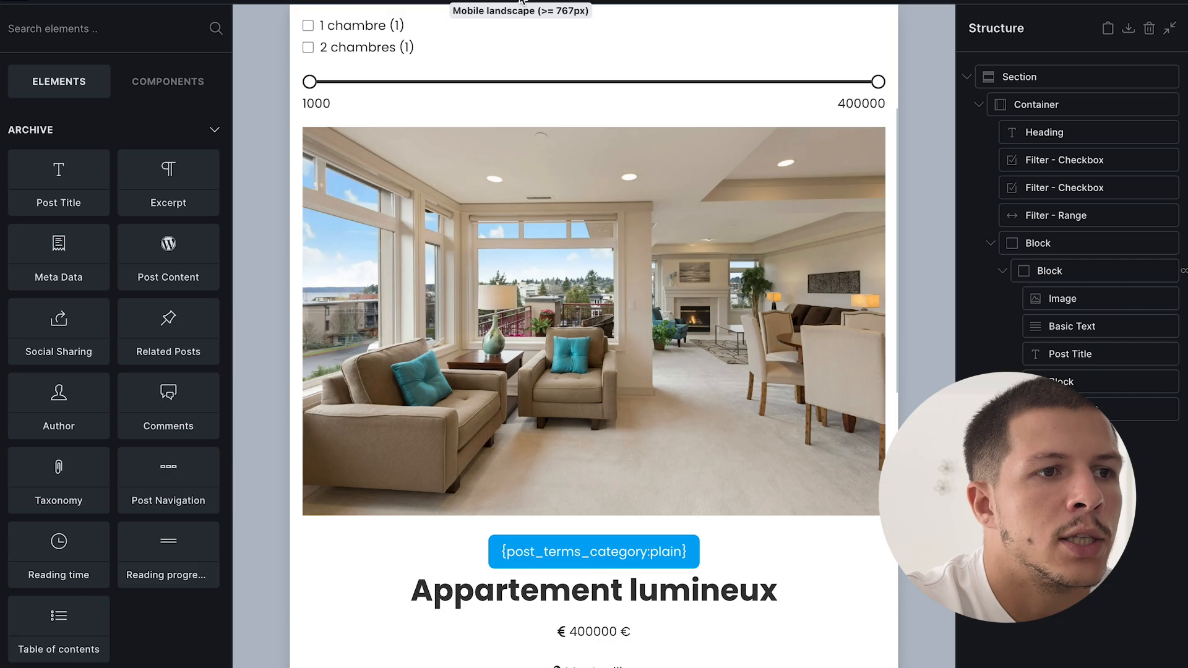
pyautogui.click(522, 3)
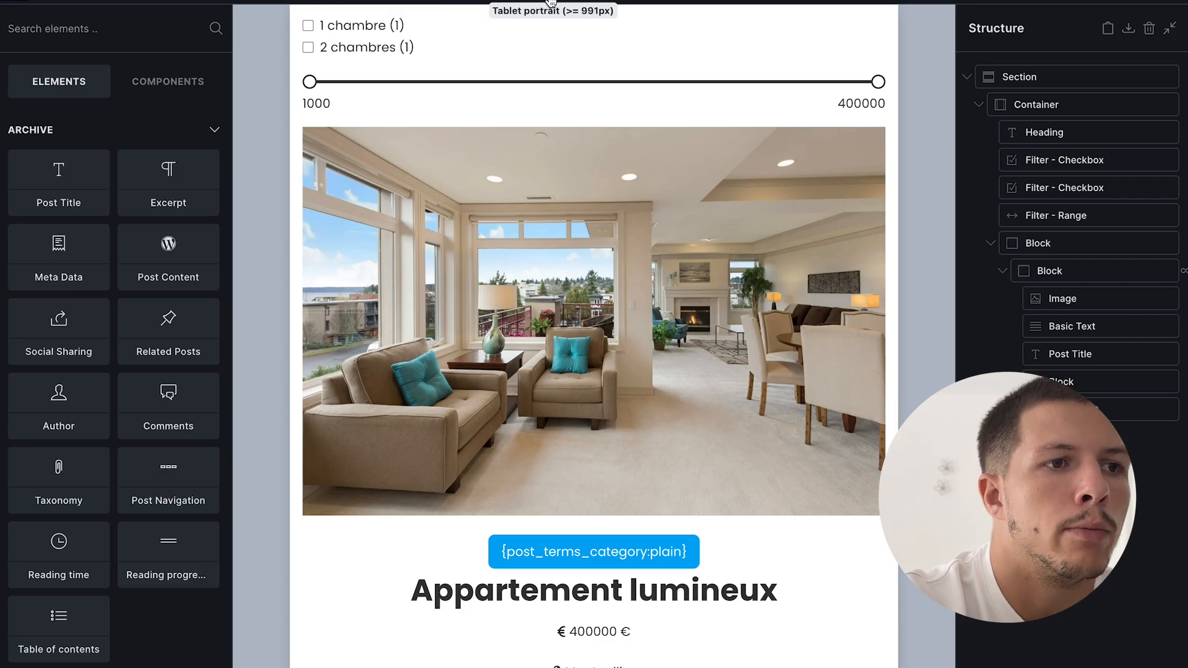
pyautogui.click(551, 2)
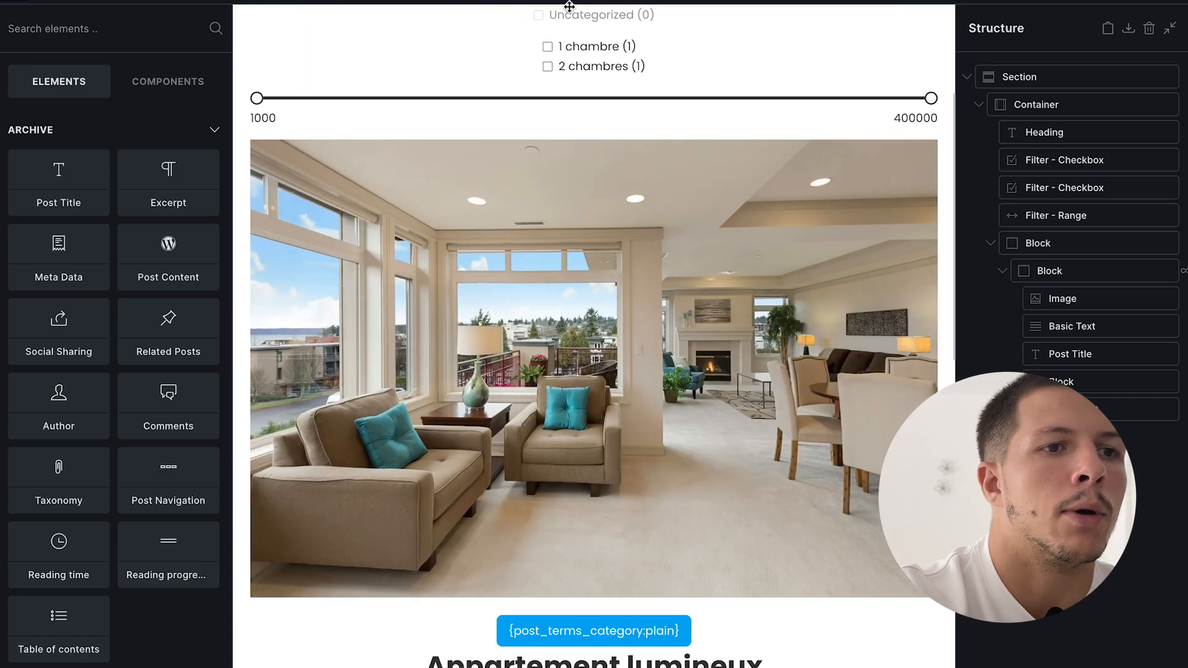
# - Set the outer card block to Display grid with columns repeat(2, 1fr)
pyautogui.click(1091, 246)
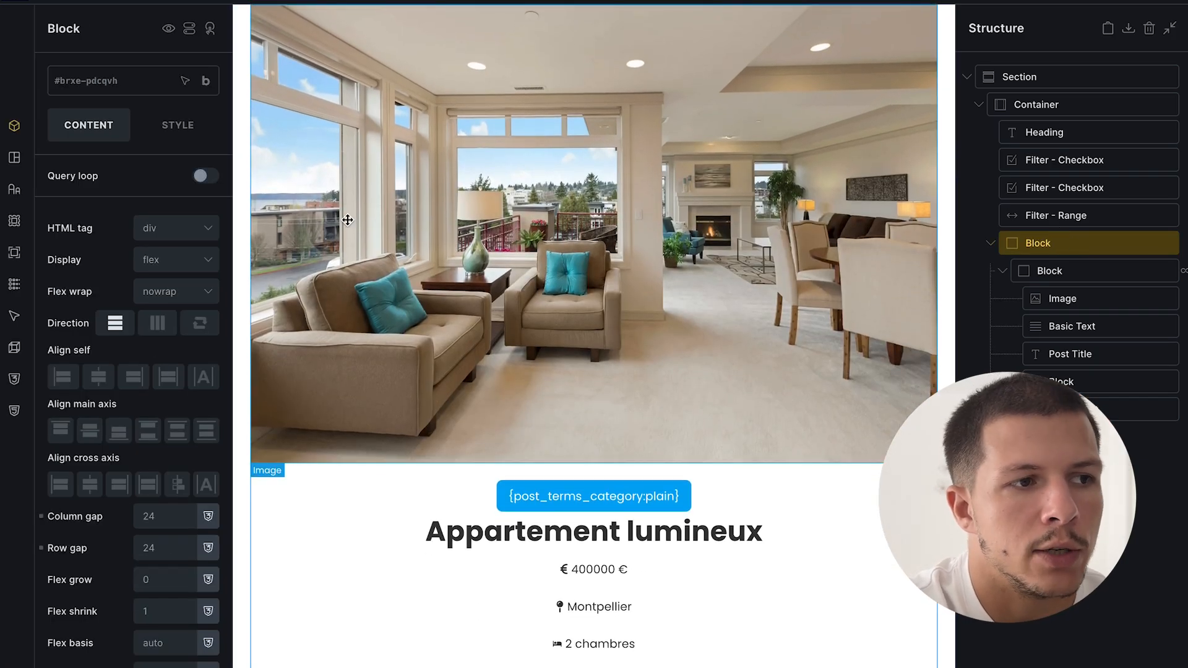
pyautogui.click(157, 263)
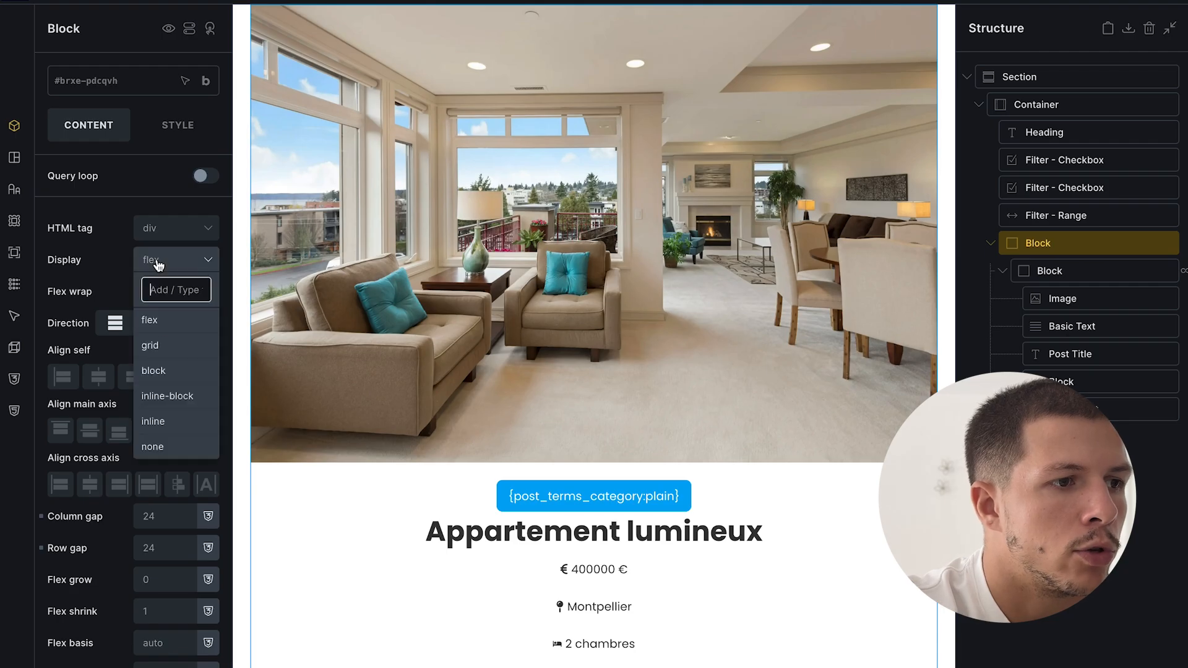
pyautogui.click(164, 346)
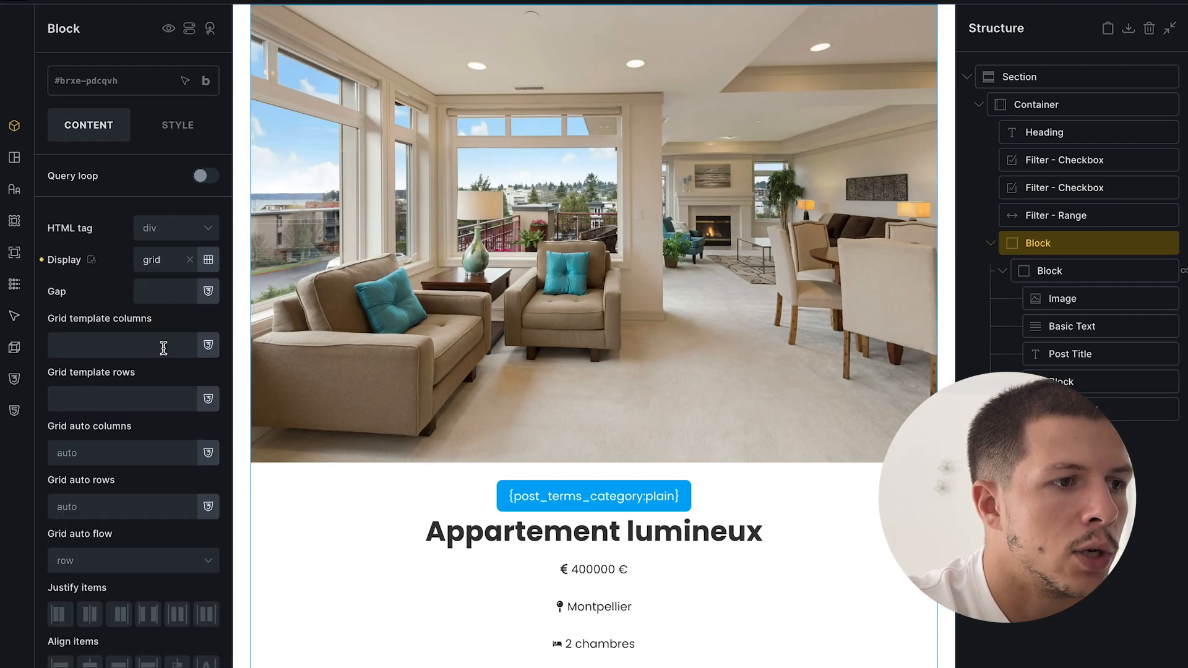
pyautogui.click(102, 344)
pyautogui.write('repeat(2,')
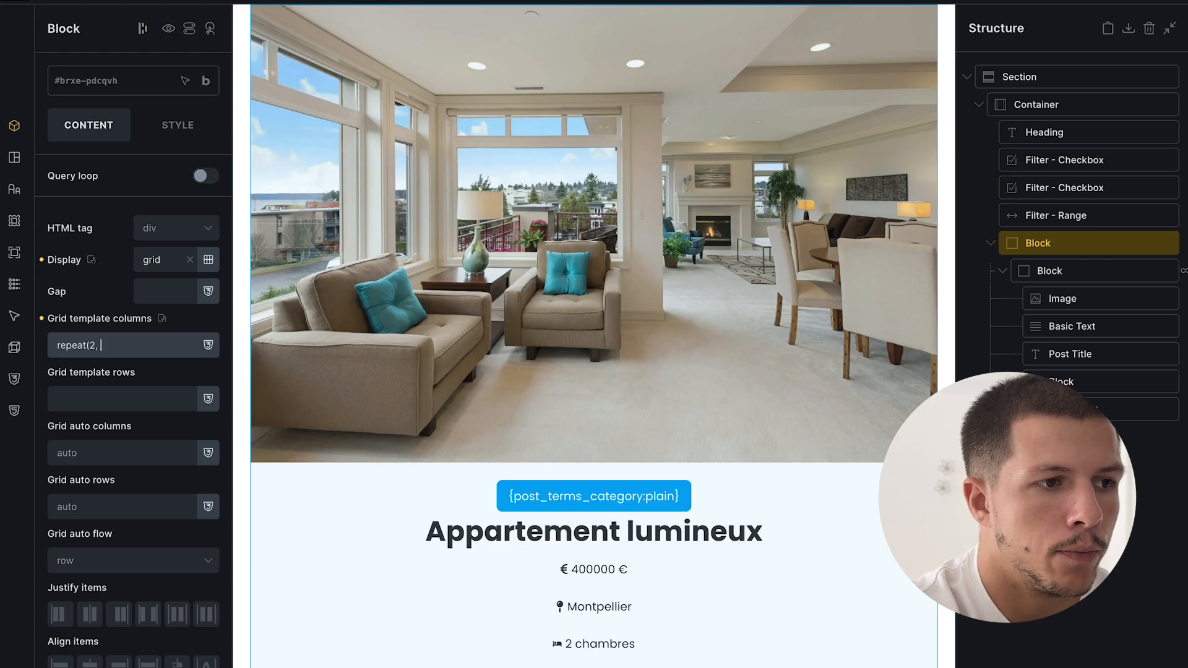
pyautogui.write(' 1fr)')
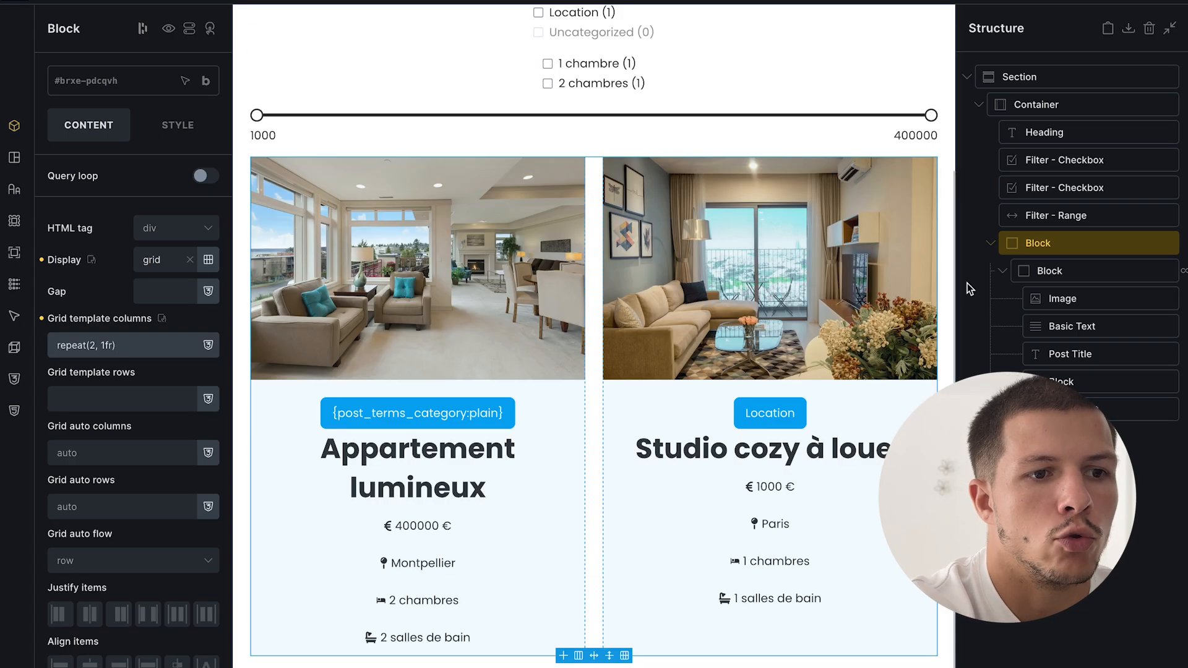
# - Test repeat(3, 1fr) at desktop, revert to two columns, and add a Section with Container
pyautogui.click(582, 2)
pyautogui.click(123, 345)
pyautogui.write('re')
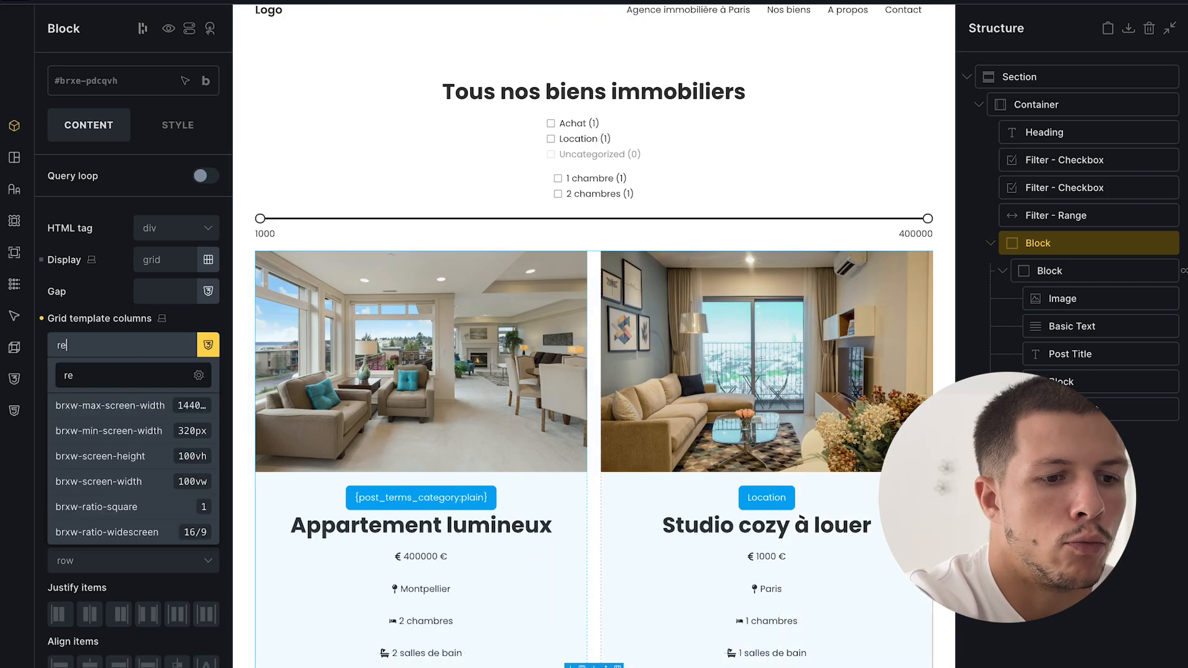
pyautogui.write('peat(3, 1fr)')
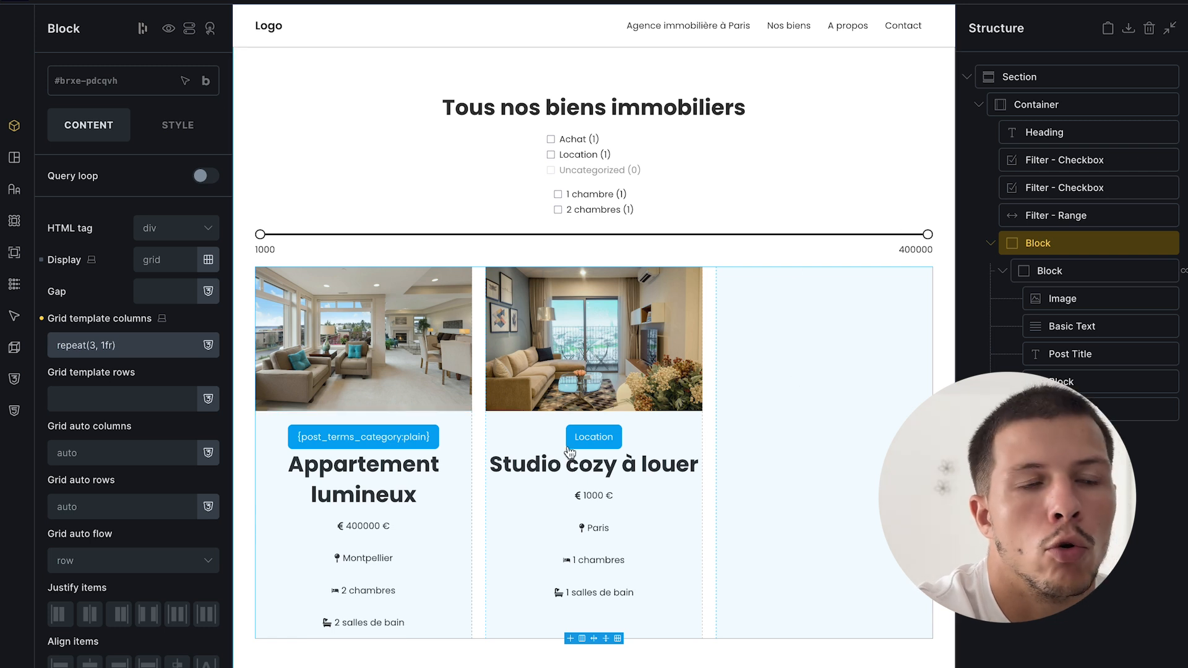
pyautogui.press('BackSpace')
pyautogui.press('BackSpace')
pyautogui.press('BackSpace')
pyautogui.press('BackSpace')
pyautogui.press('BackSpace')
pyautogui.press('BackSpace')
pyautogui.press('BackSpace')
pyautogui.press('BackSpace')
pyautogui.press('BackSpace')
pyautogui.press('BackSpace')
pyautogui.press('BackSpace')
pyautogui.press('BackSpace')
pyautogui.press('BackSpace')
pyautogui.press('BackSpace')
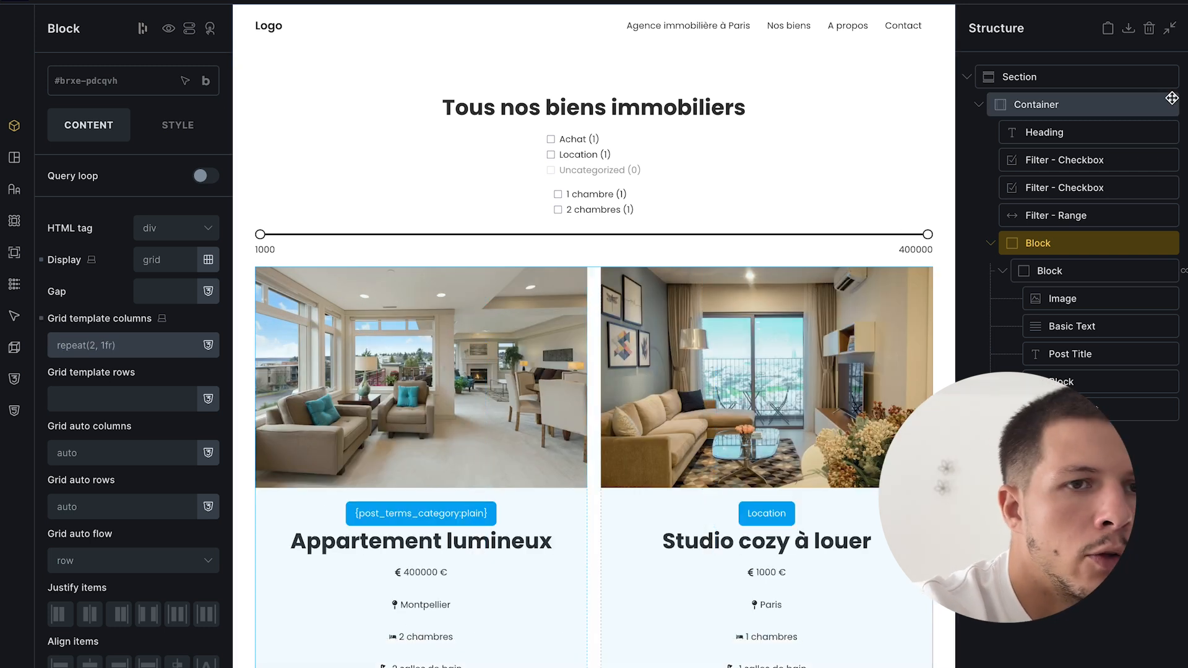
pyautogui.click(1180, 2)
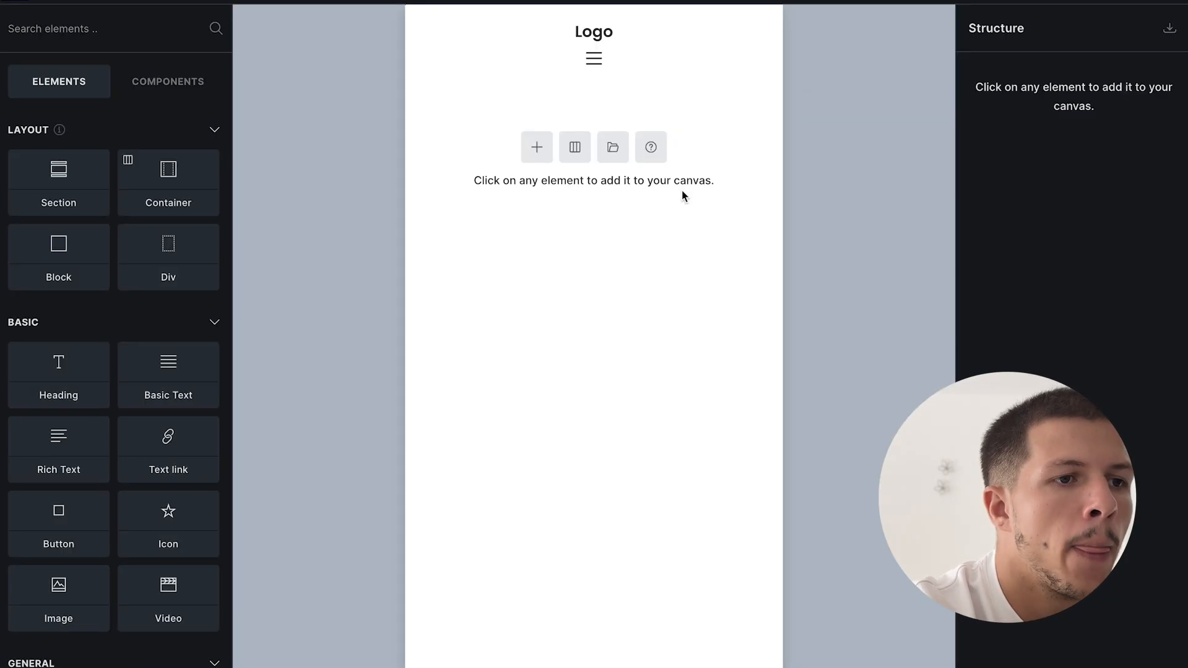
pyautogui.click(536, 147)
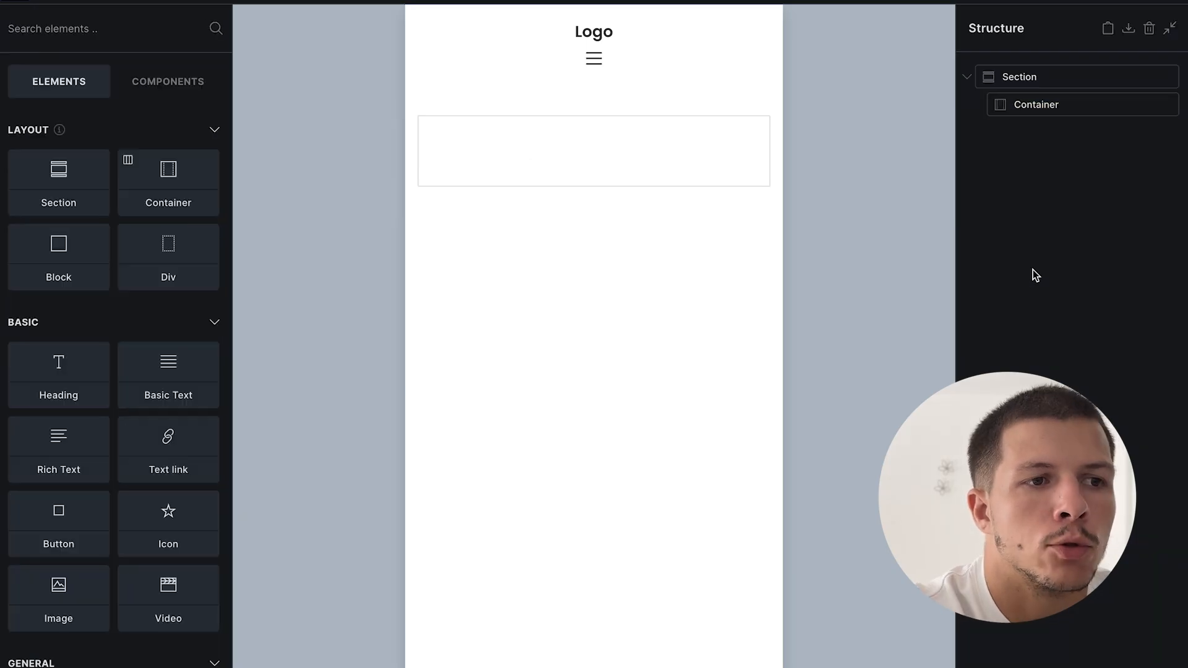
# - Upload the Hero Banner image and set it as the section's background
pyautogui.click(1027, 75)
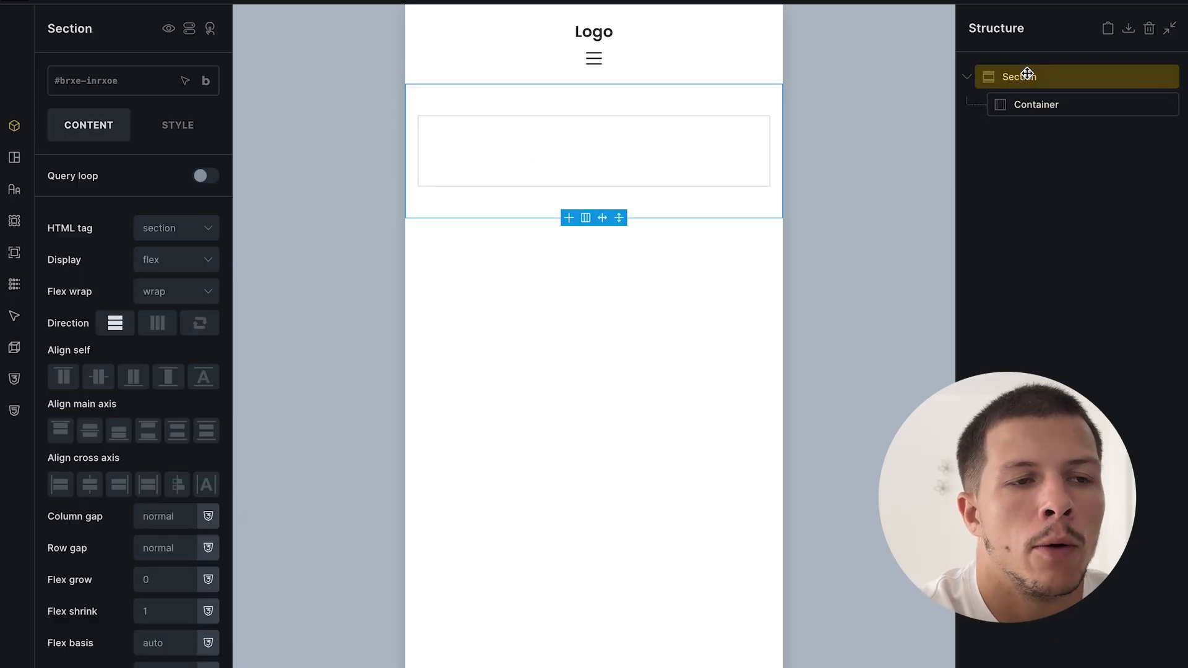
pyautogui.click(1075, 192)
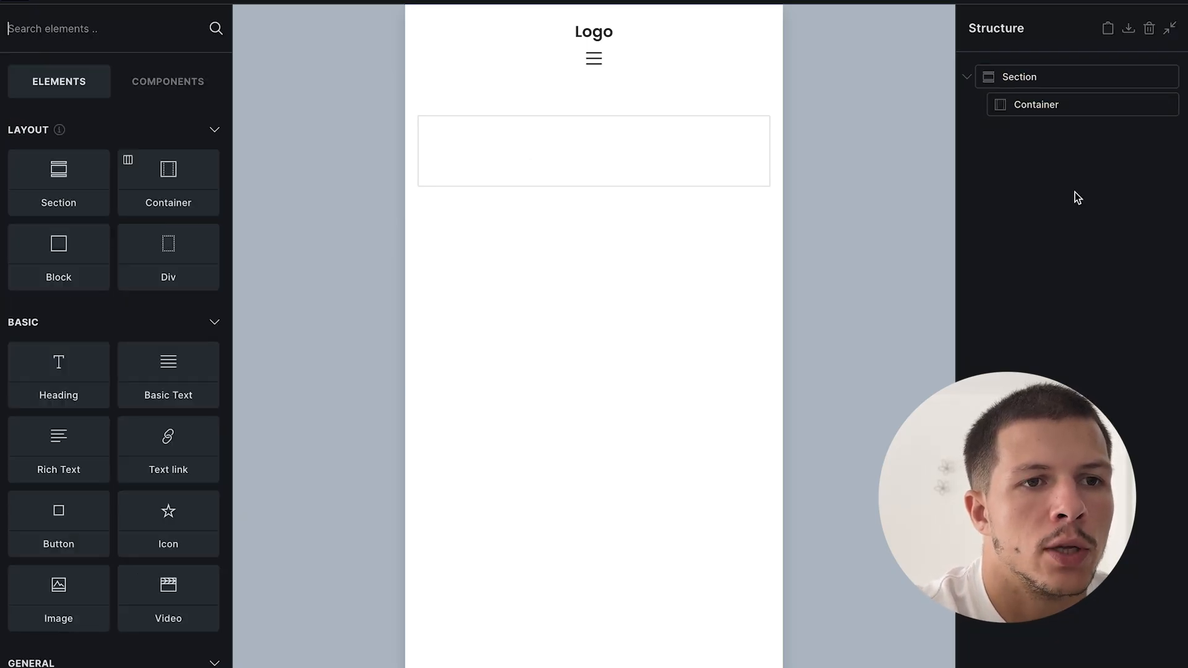
pyautogui.click(1058, 77)
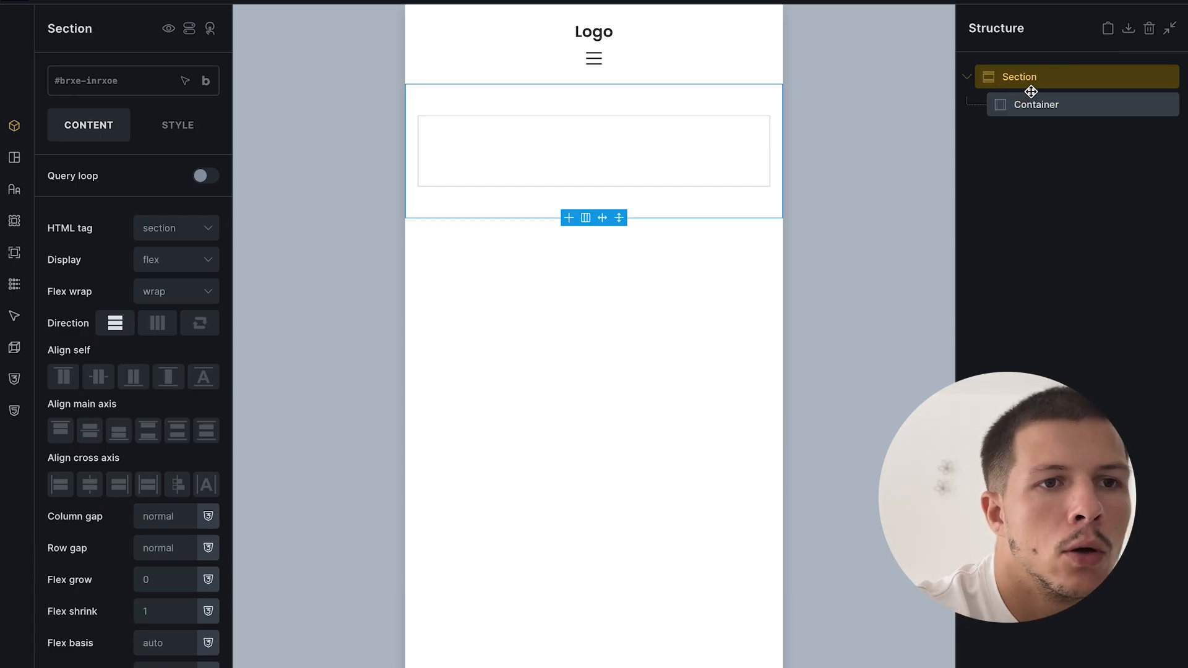
pyautogui.click(185, 124)
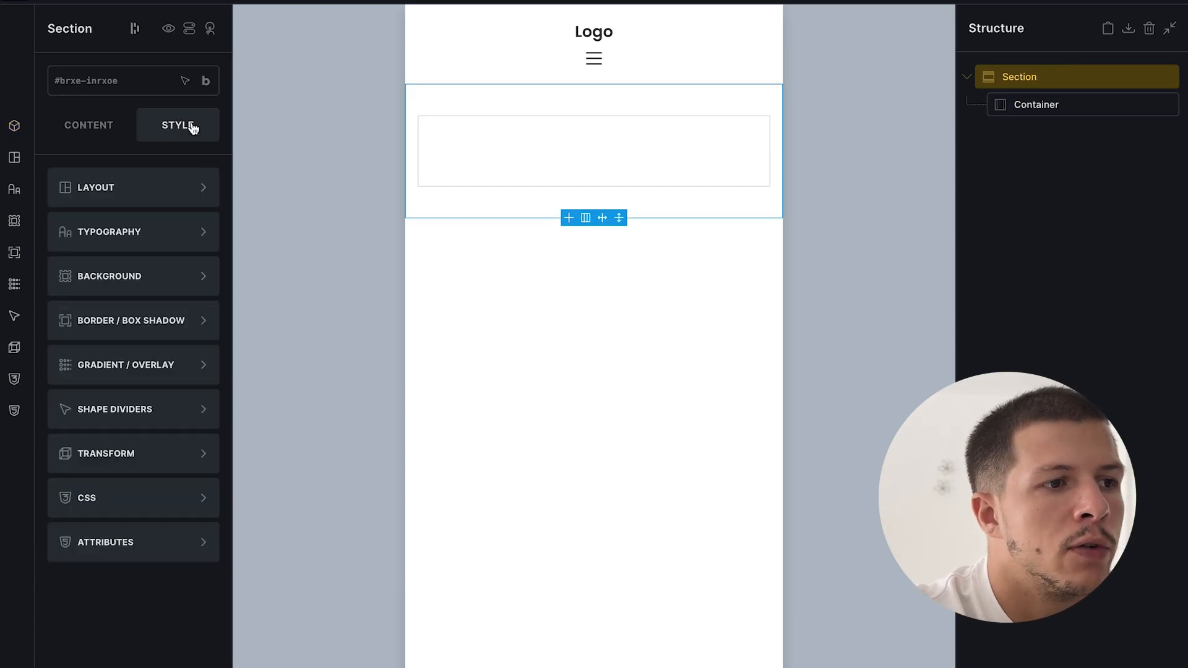
pyautogui.click(146, 272)
pyautogui.click(180, 292)
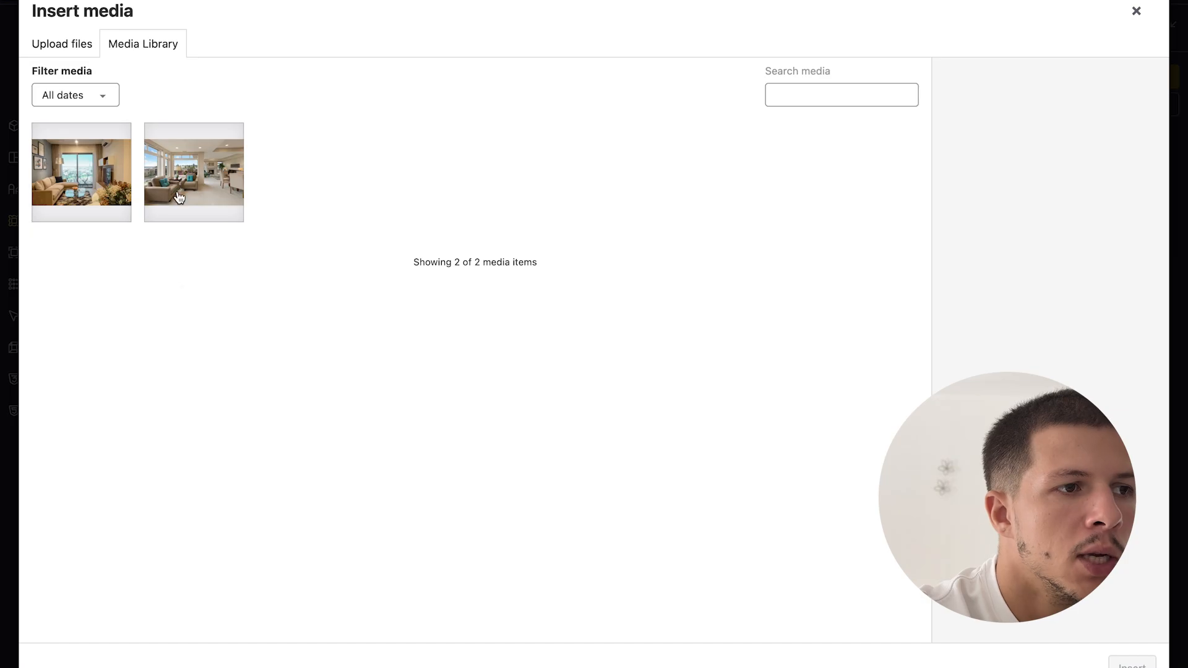
pyautogui.doubleClick(95, 28)
pyautogui.click(95, 30)
pyautogui.click(573, 309)
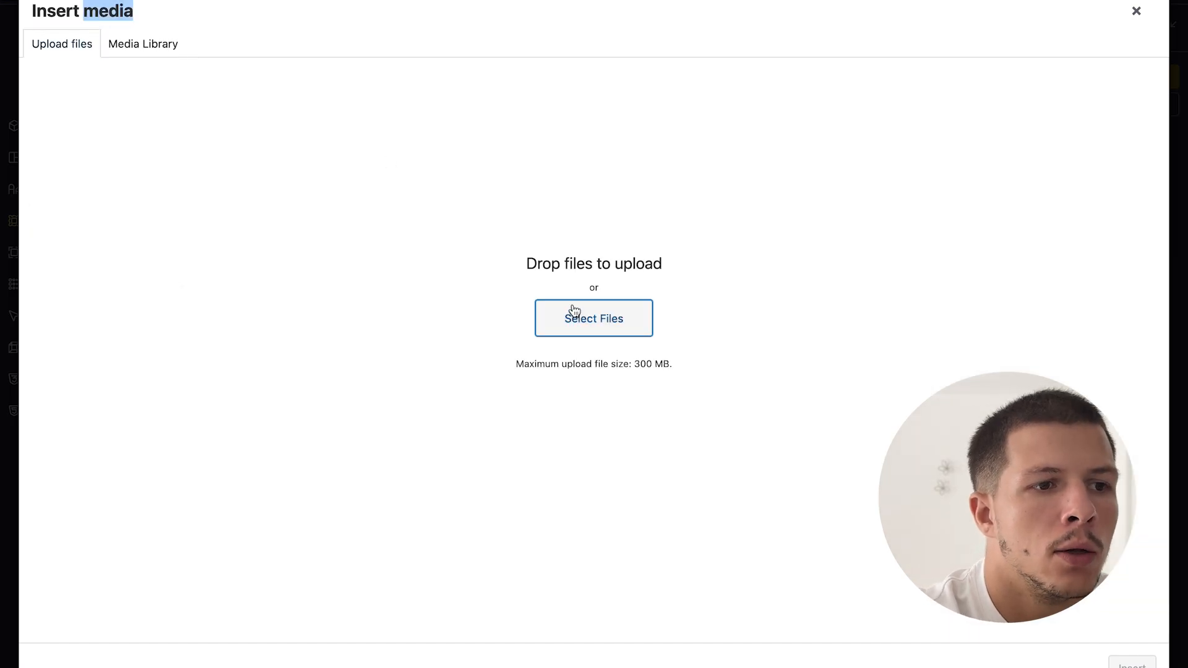
pyautogui.scroll(-3, 674, 300)
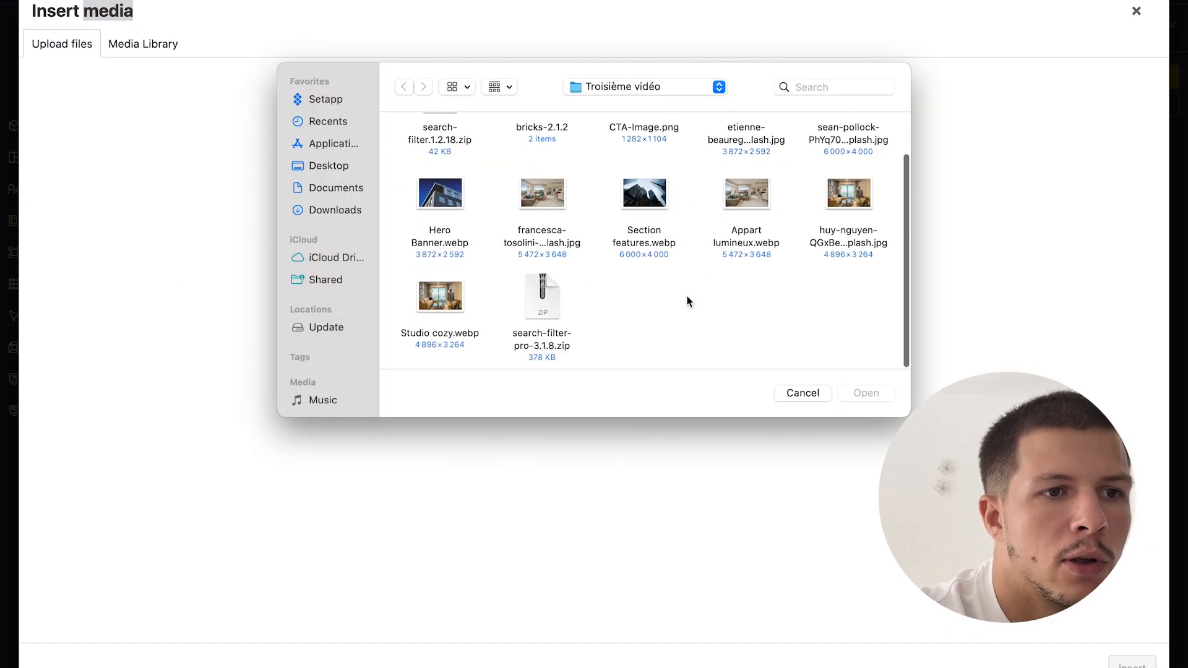
pyautogui.scroll(3, 687, 300)
pyautogui.doubleClick(440, 263)
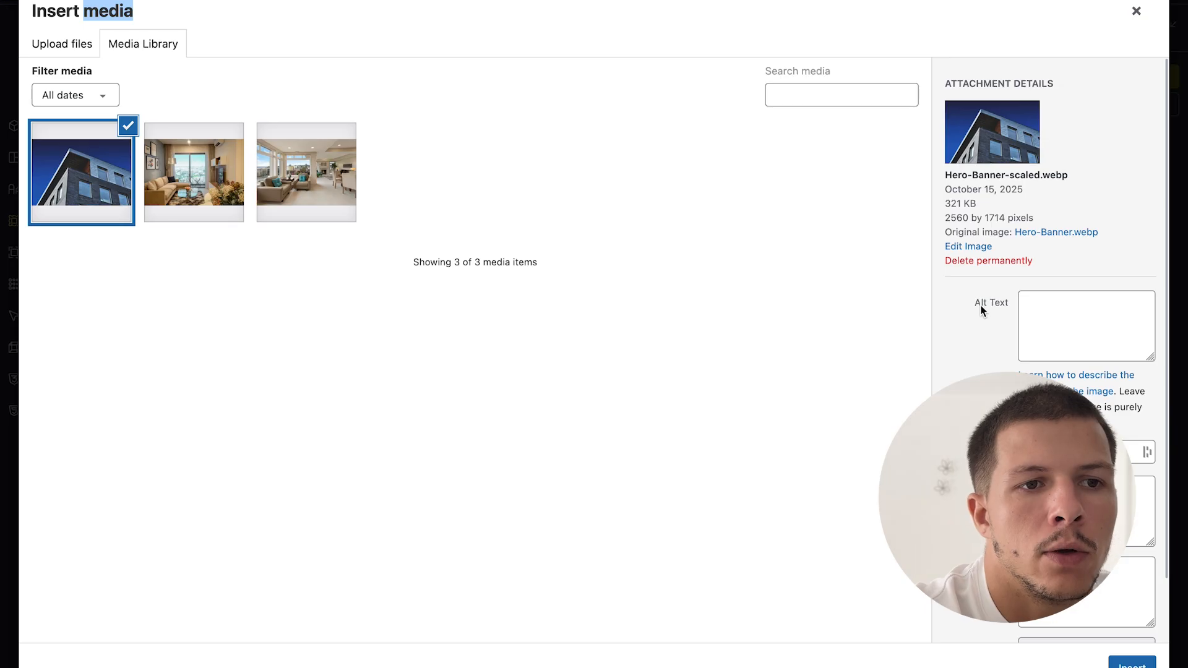
pyautogui.click(1131, 663)
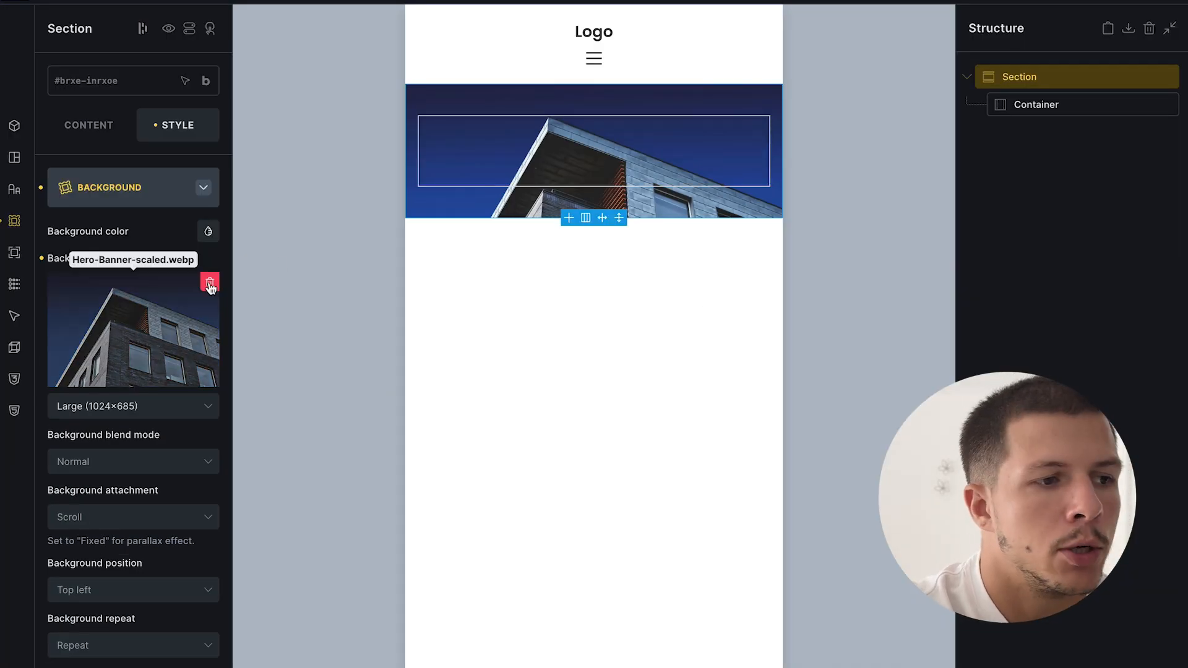
# - Set the background image to Full size, Center center, Cover and No repeat
pyautogui.click(111, 408)
pyautogui.click(101, 433)
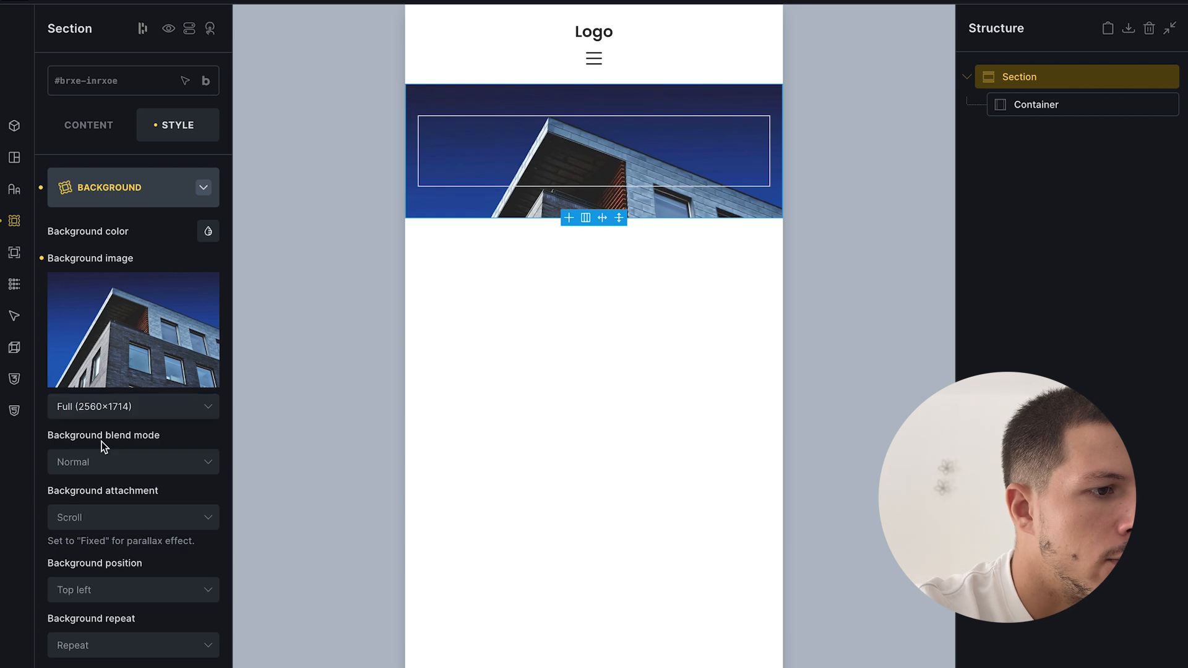
pyautogui.scroll(-3, 101, 444)
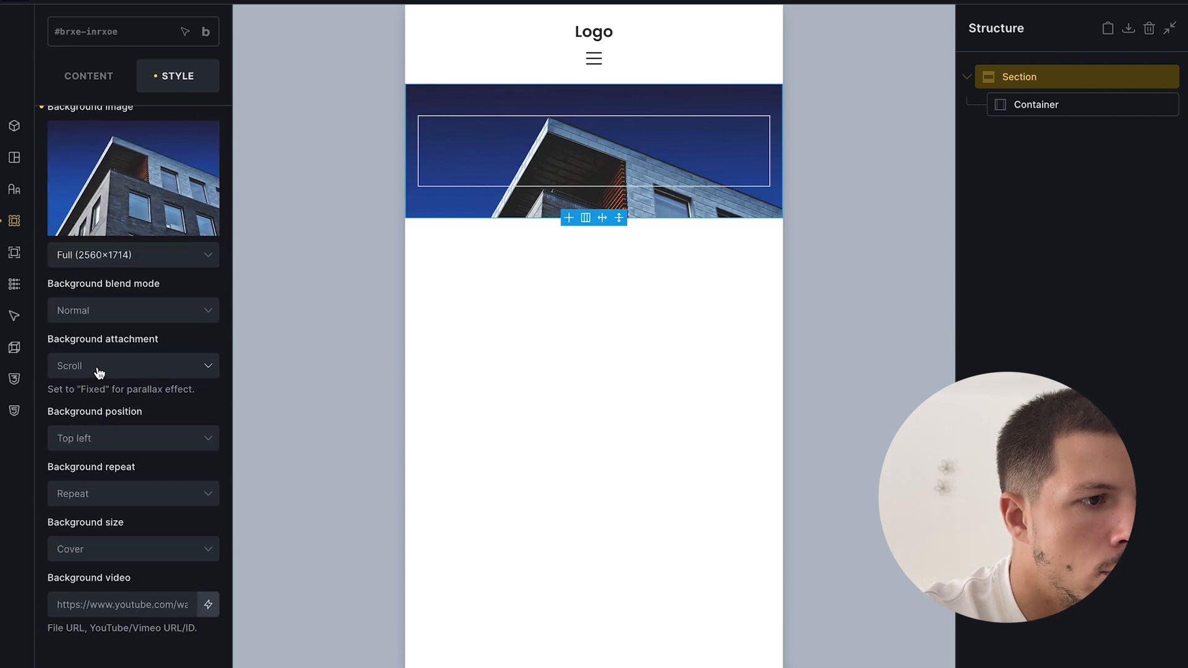
pyautogui.click(85, 441)
pyautogui.click(99, 566)
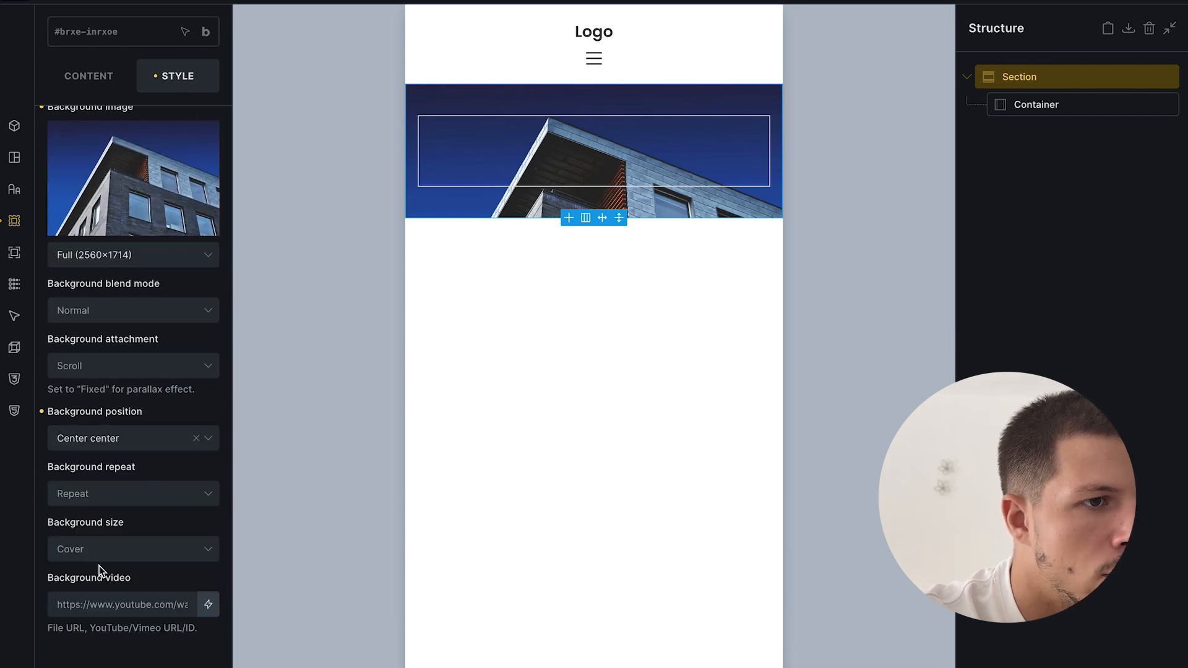
pyautogui.click(95, 547)
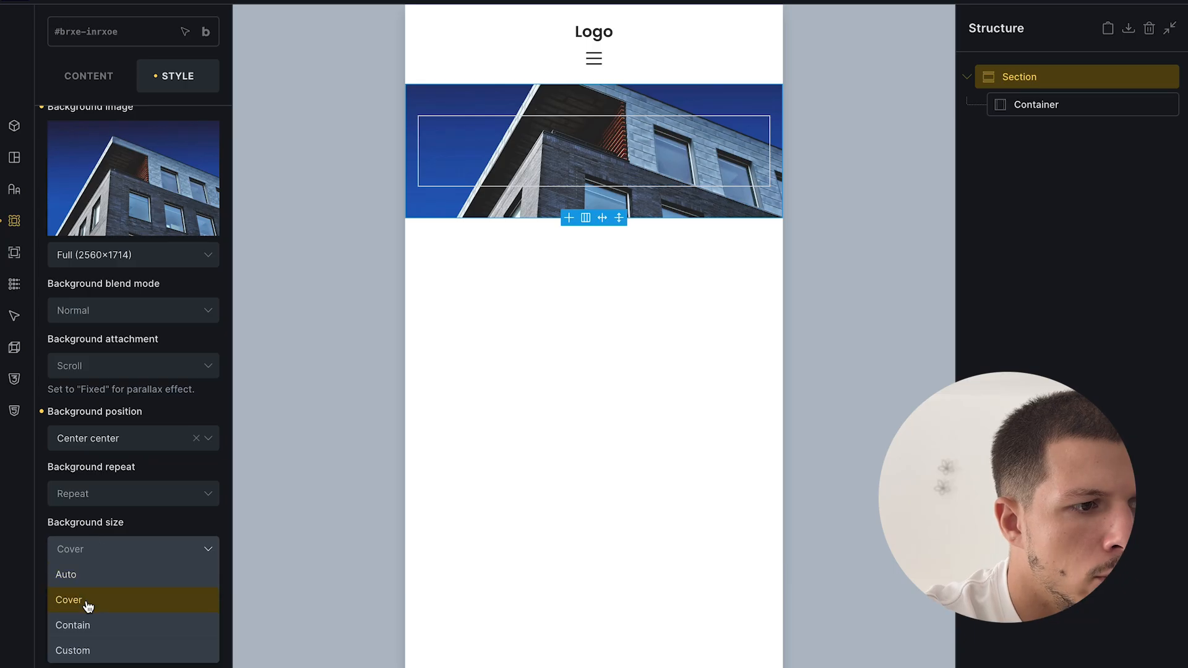
pyautogui.click(88, 605)
pyautogui.click(134, 499)
pyautogui.click(94, 522)
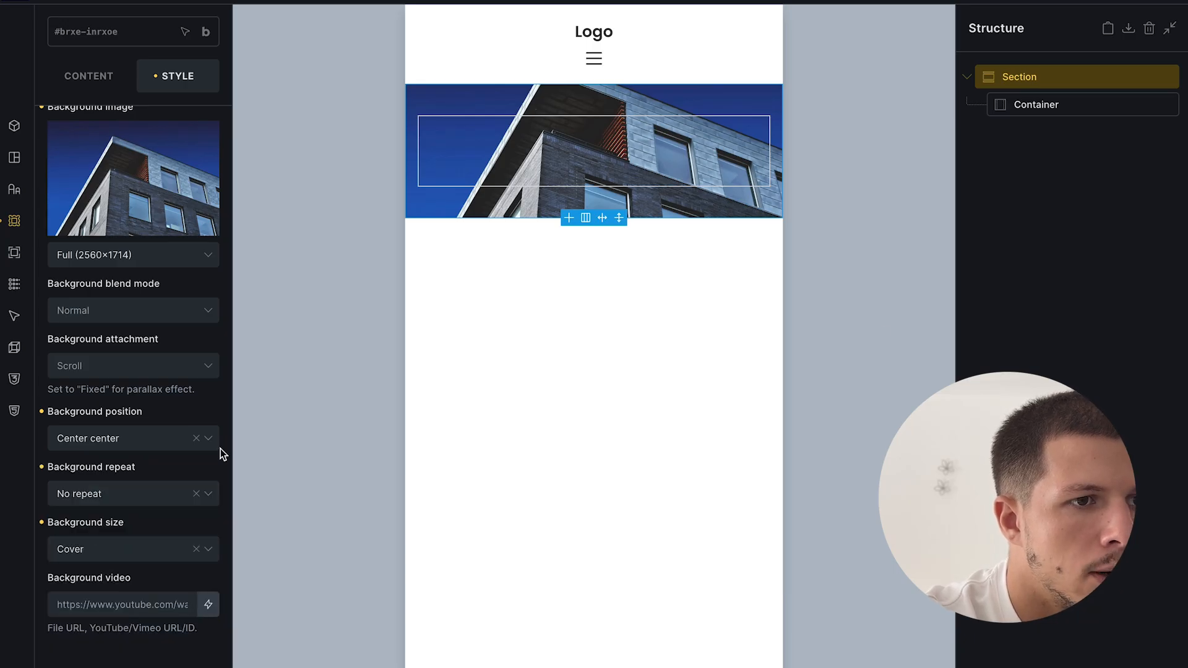
# - Give the hero section 80 top padding and link the bottom padding to match
pyautogui.click(1050, 106)
pyautogui.click(1044, 81)
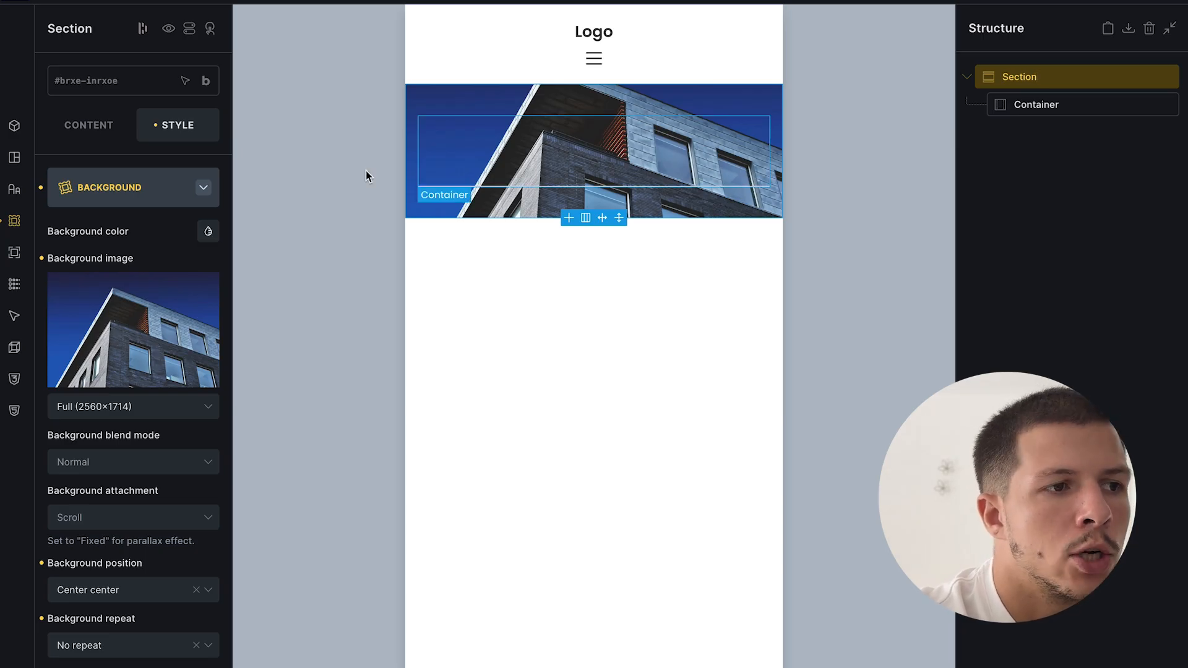
pyautogui.click(169, 187)
pyautogui.click(133, 196)
pyautogui.doubleClick(123, 412)
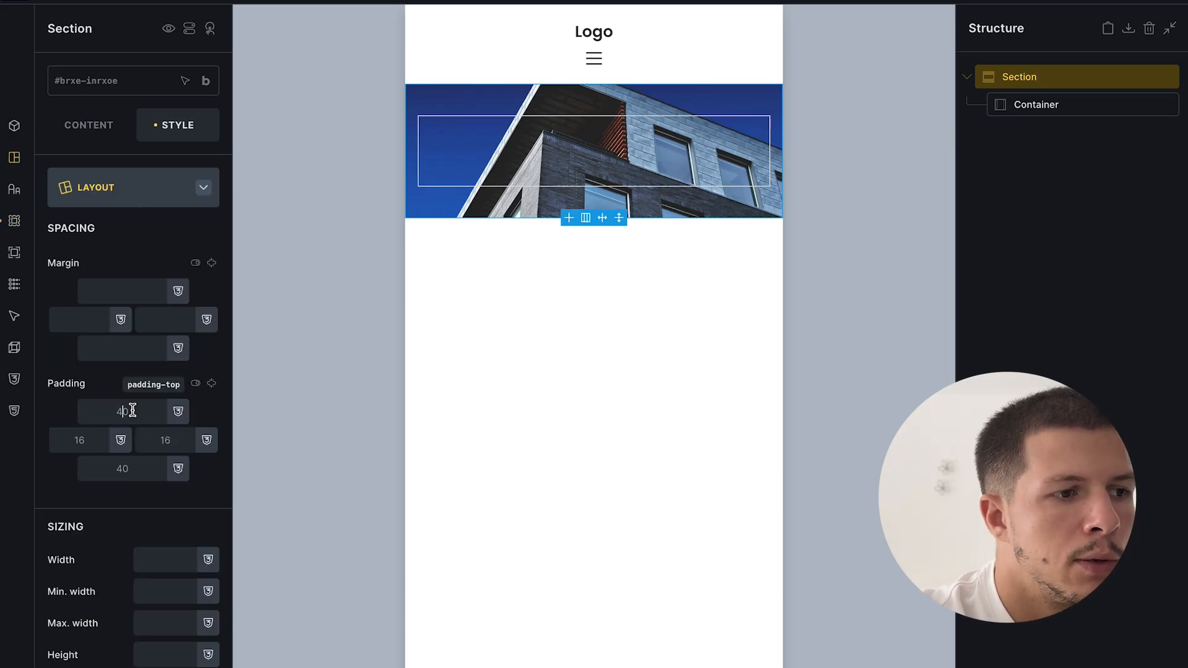
pyautogui.write('80')
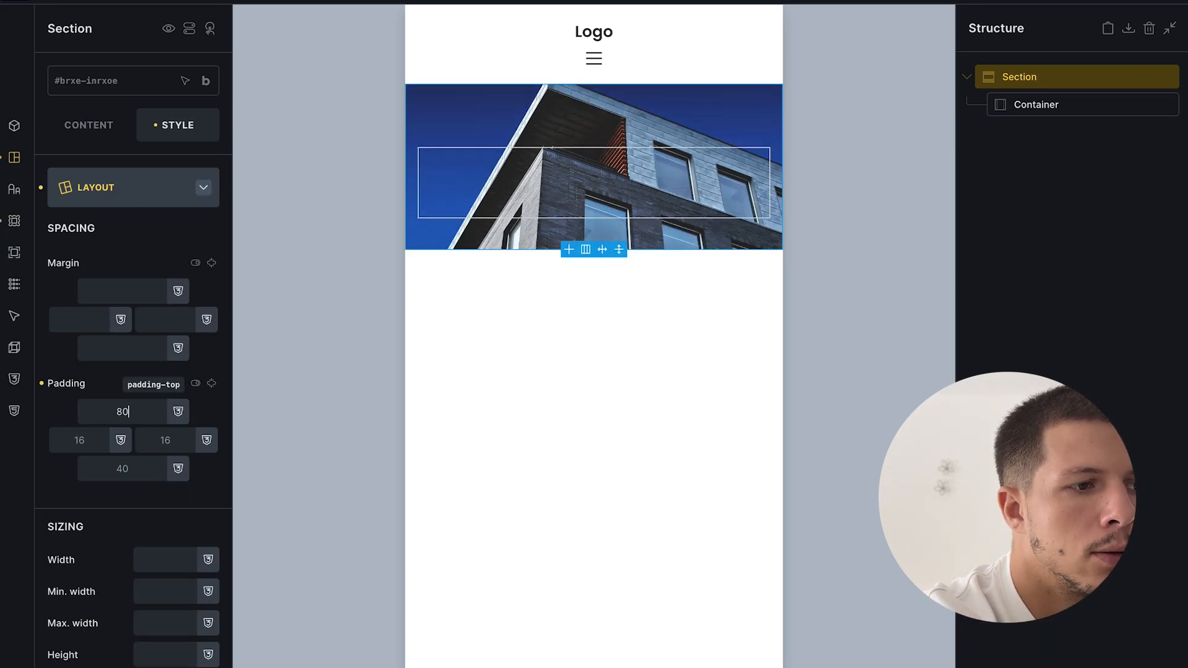
pyautogui.click(211, 383)
pyautogui.click(1151, 235)
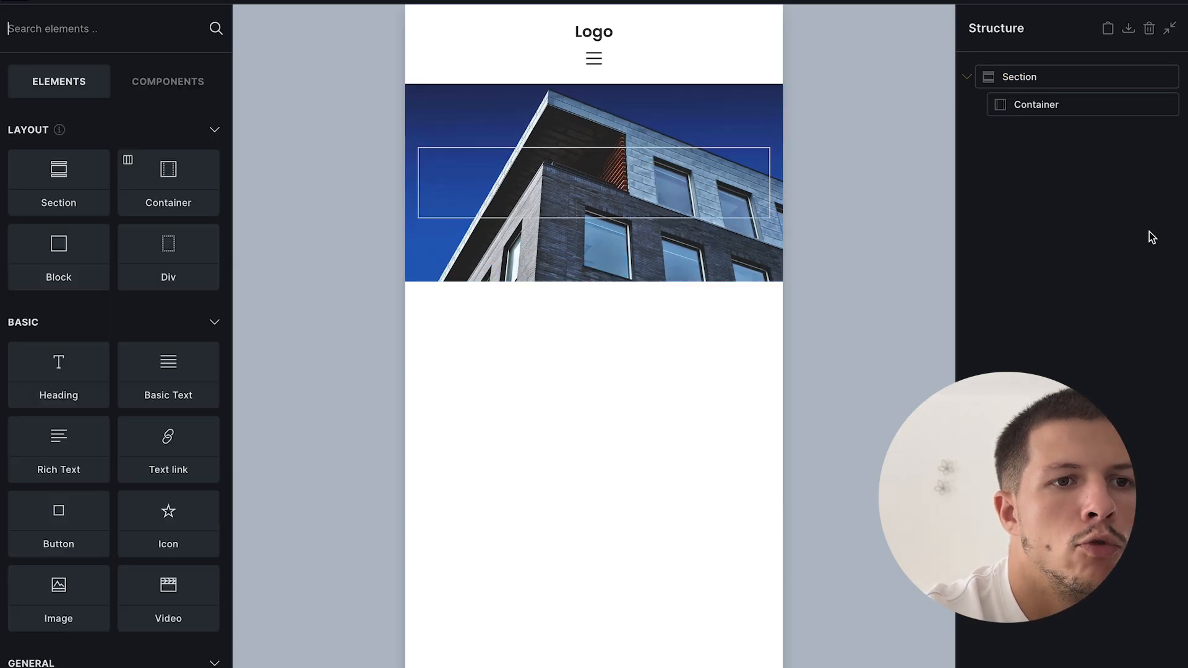
# - Add a Heading element to the hero container by searching 'head'
pyautogui.doubleClick(1080, 104)
pyautogui.click(209, 4)
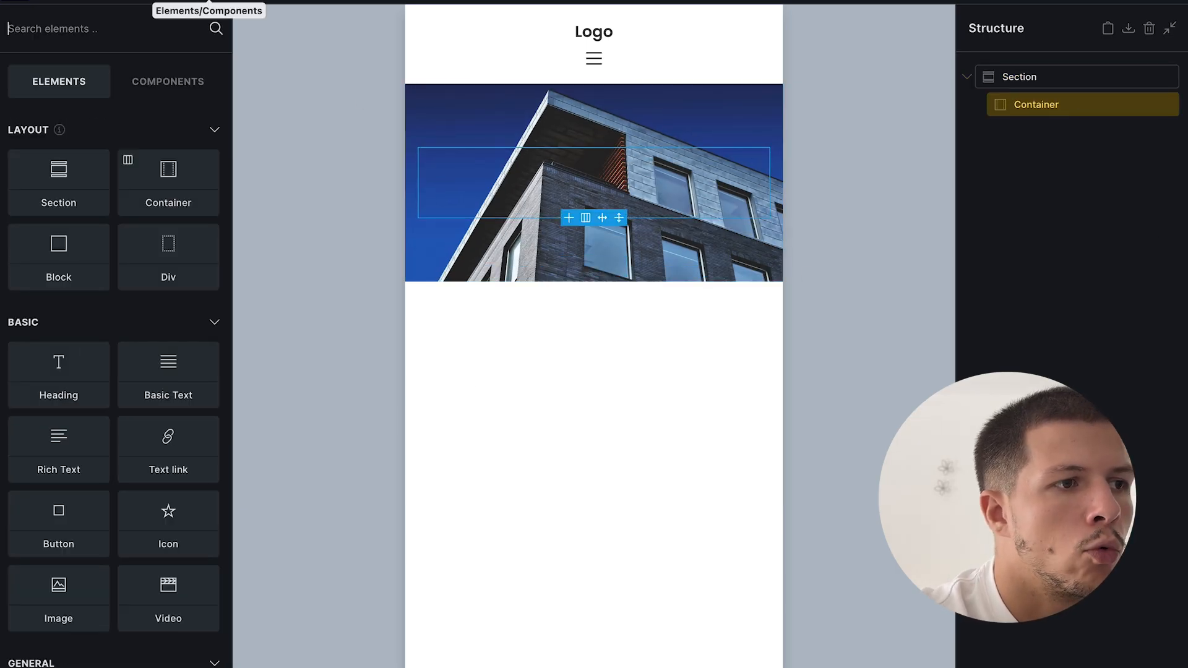
pyautogui.write('titre')
pyautogui.press('BackSpace')
pyautogui.press('BackSpace')
pyautogui.press('BackSpace')
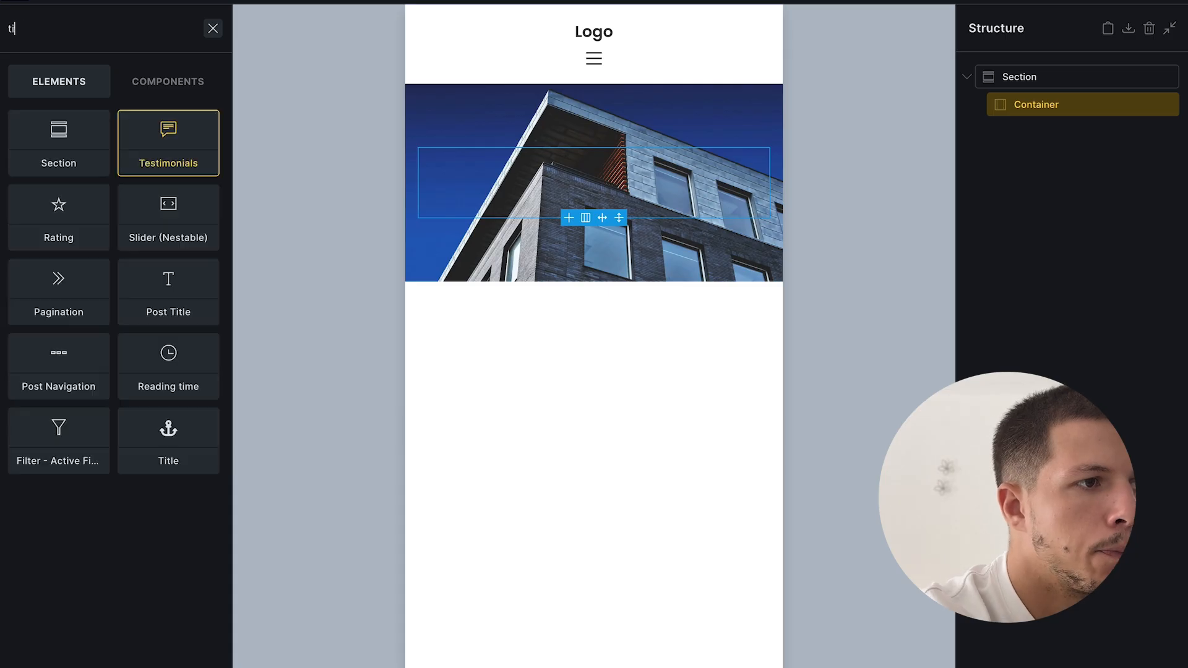
pyautogui.write('t')
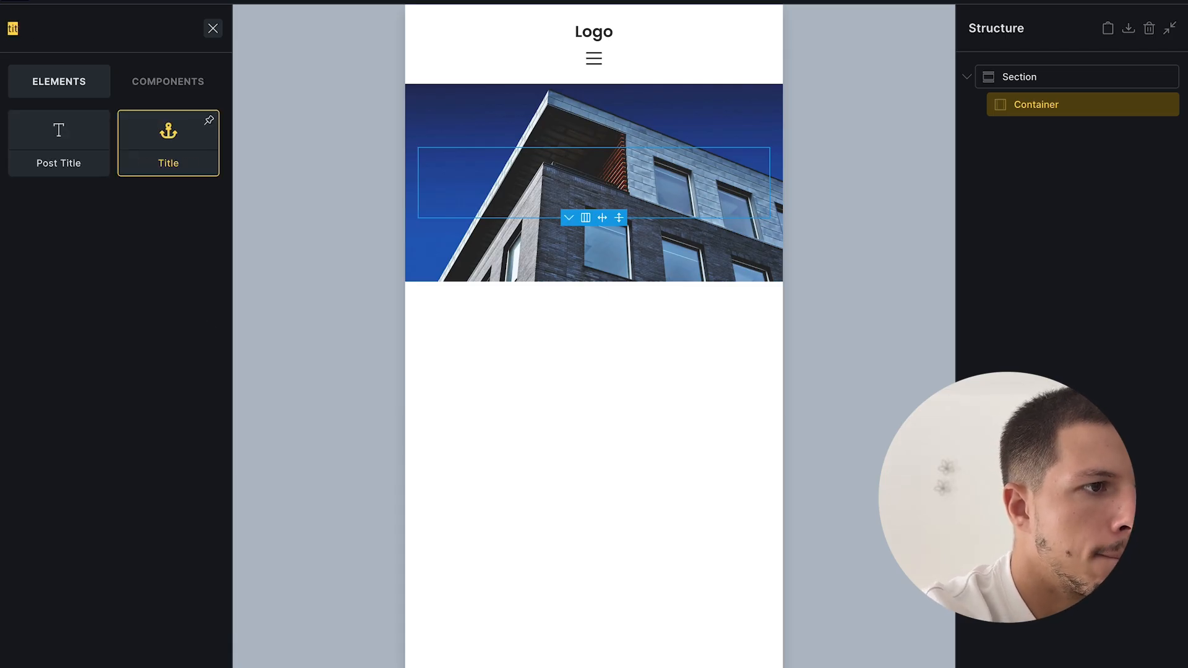
pyautogui.press('BackSpace')
pyautogui.write('head')
pyautogui.click(74, 147)
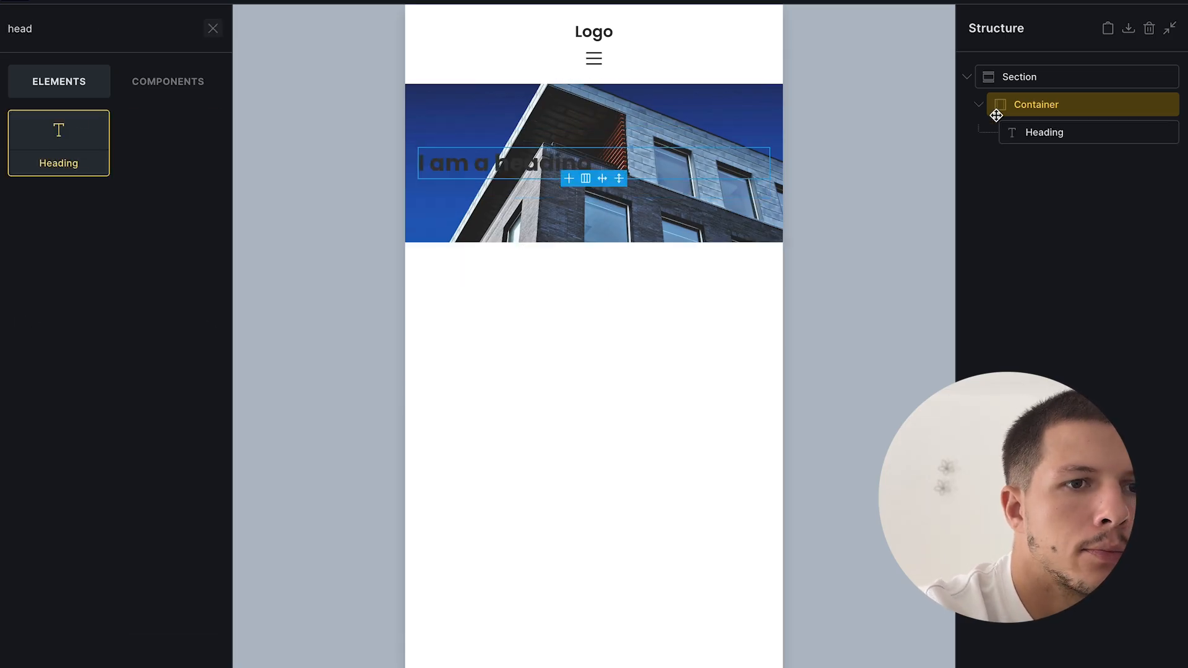
# - Make the heading an h1 and type 'Notre agence immobilière à Paris' as its text
pyautogui.click(1056, 133)
pyautogui.click(93, 136)
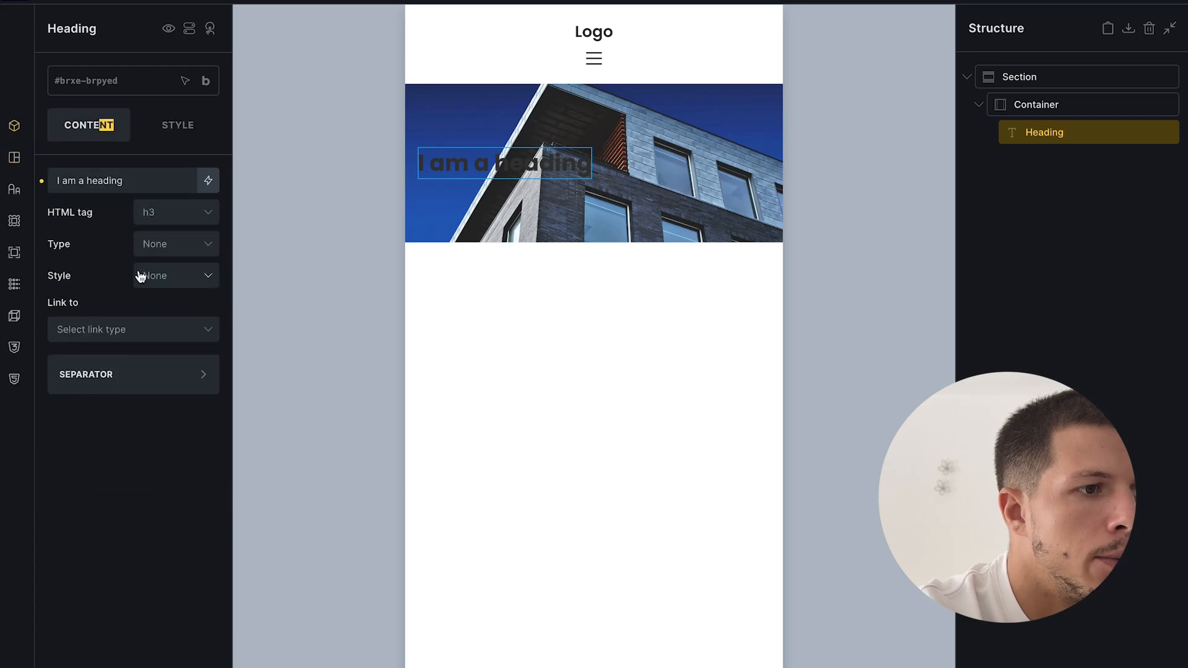
pyautogui.click(172, 222)
pyautogui.click(171, 240)
pyautogui.moveTo(124, 180); pyautogui.dragTo(56, 180)
pyautogui.write('Notre agence immobi')
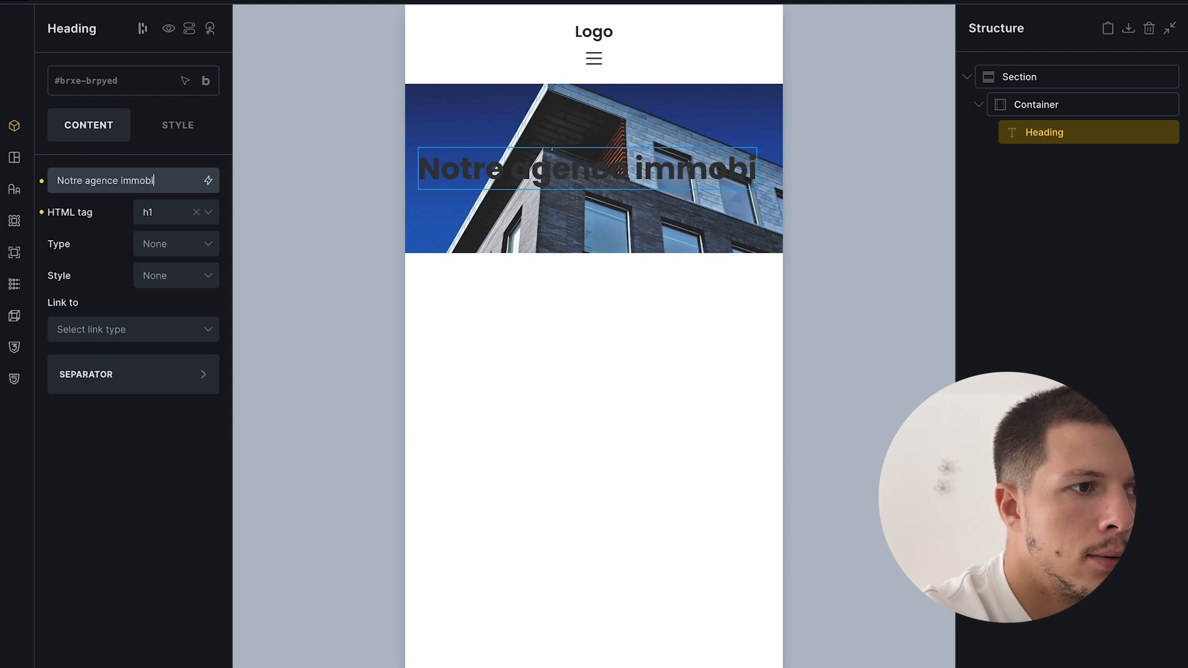
pyautogui.write('lière ')
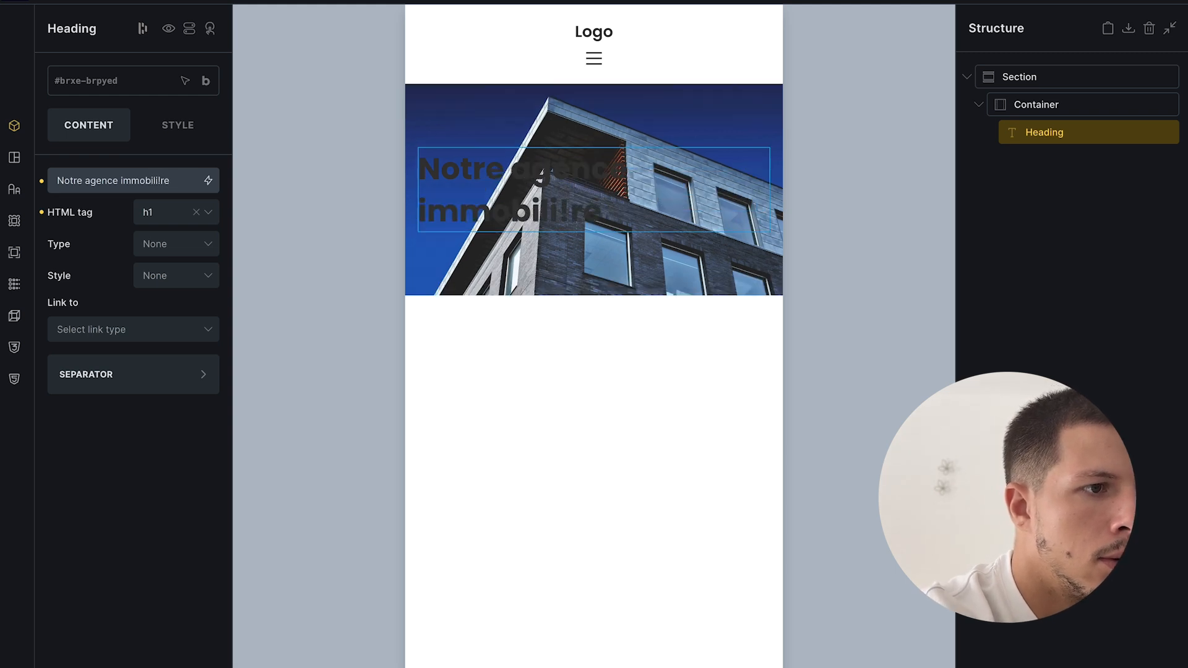
pyautogui.write('ère à Paris')
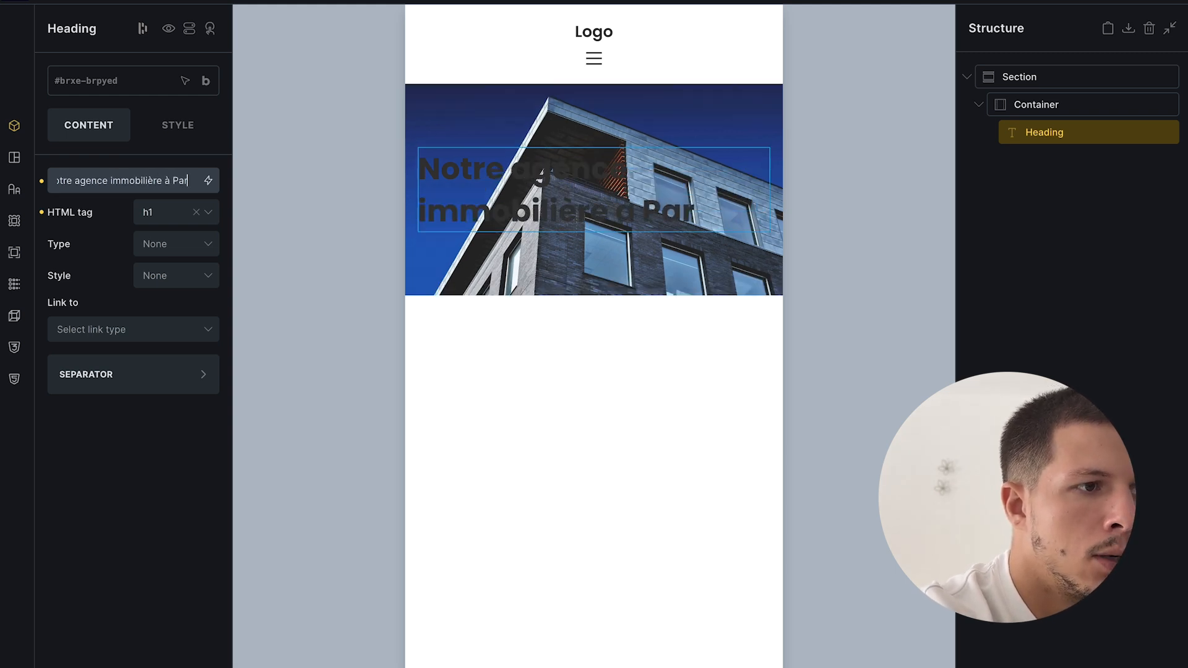
# - Add a Basic Text element and a Button below the hero heading, then save
pyautogui.click(203, 1)
pyautogui.write('tex')
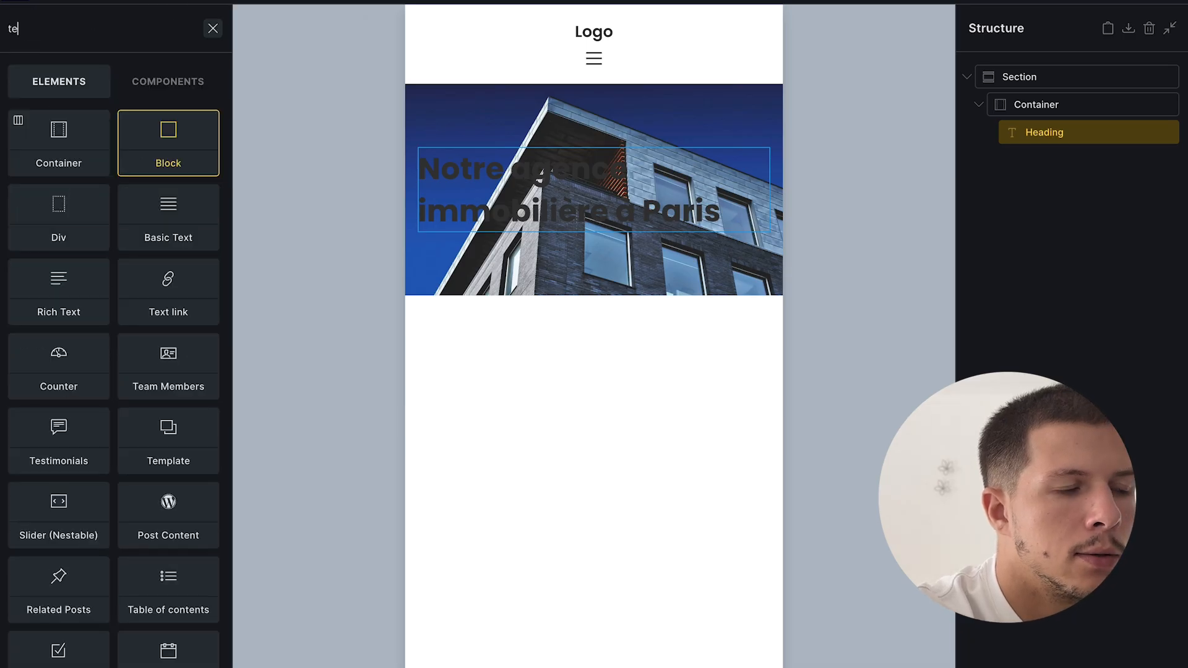
pyautogui.click(84, 148)
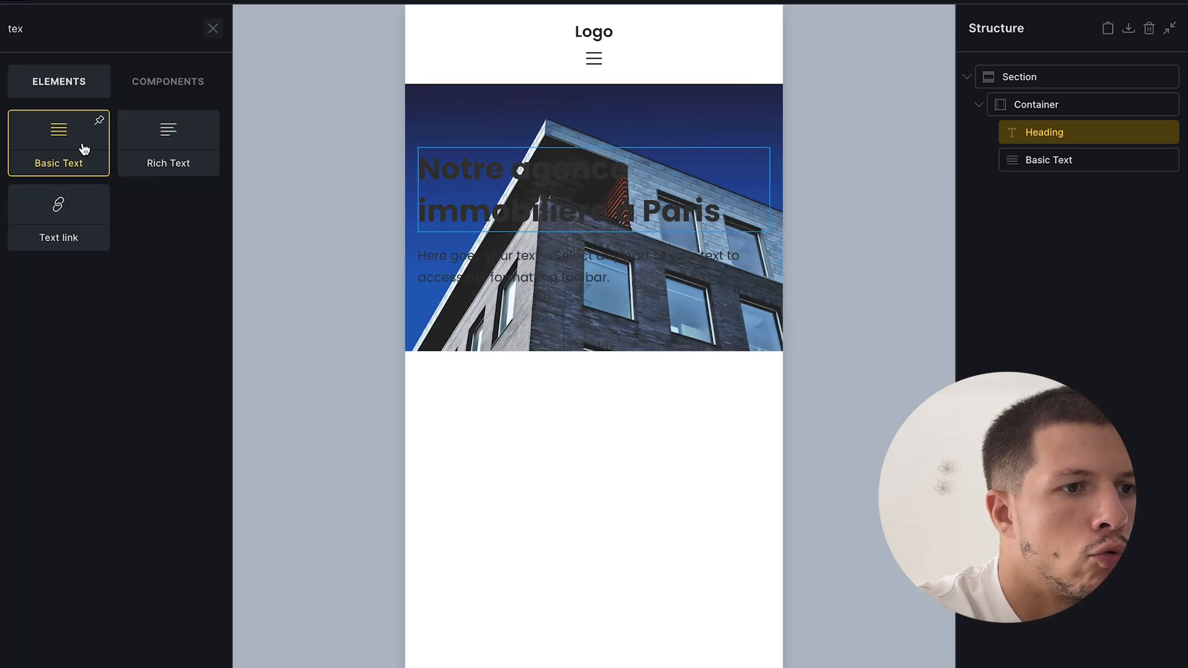
pyautogui.click(645, 269)
pyautogui.click(203, 3)
pyautogui.write('bout')
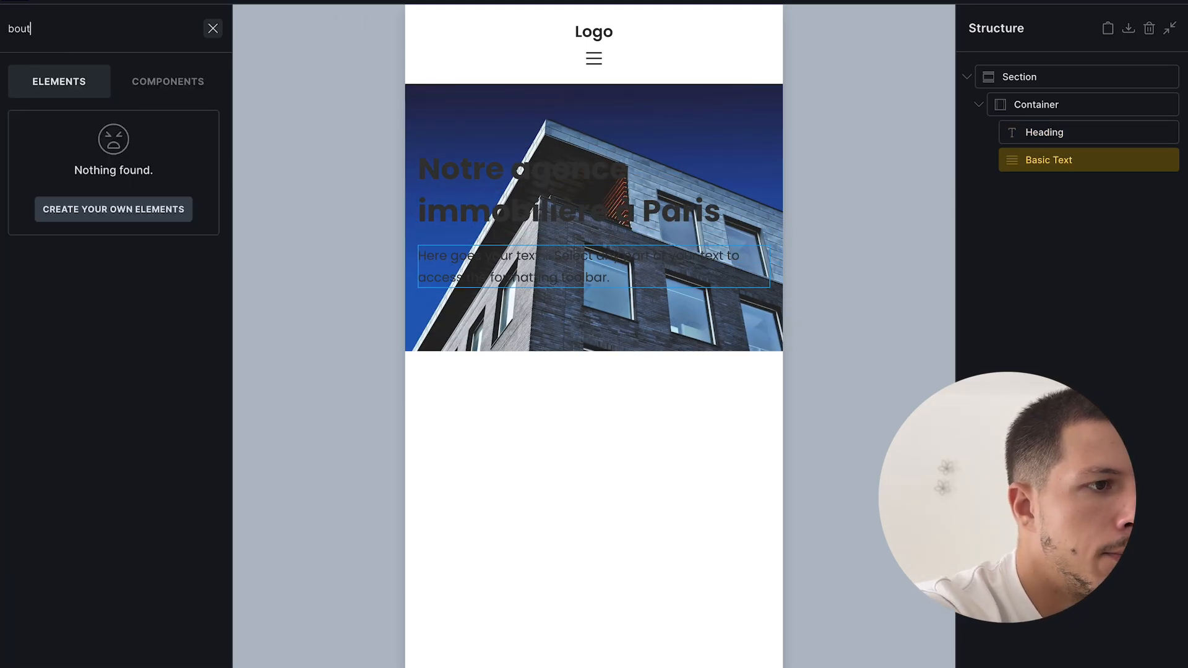
pyautogui.doubleClick(119, 41)
pyautogui.write('but')
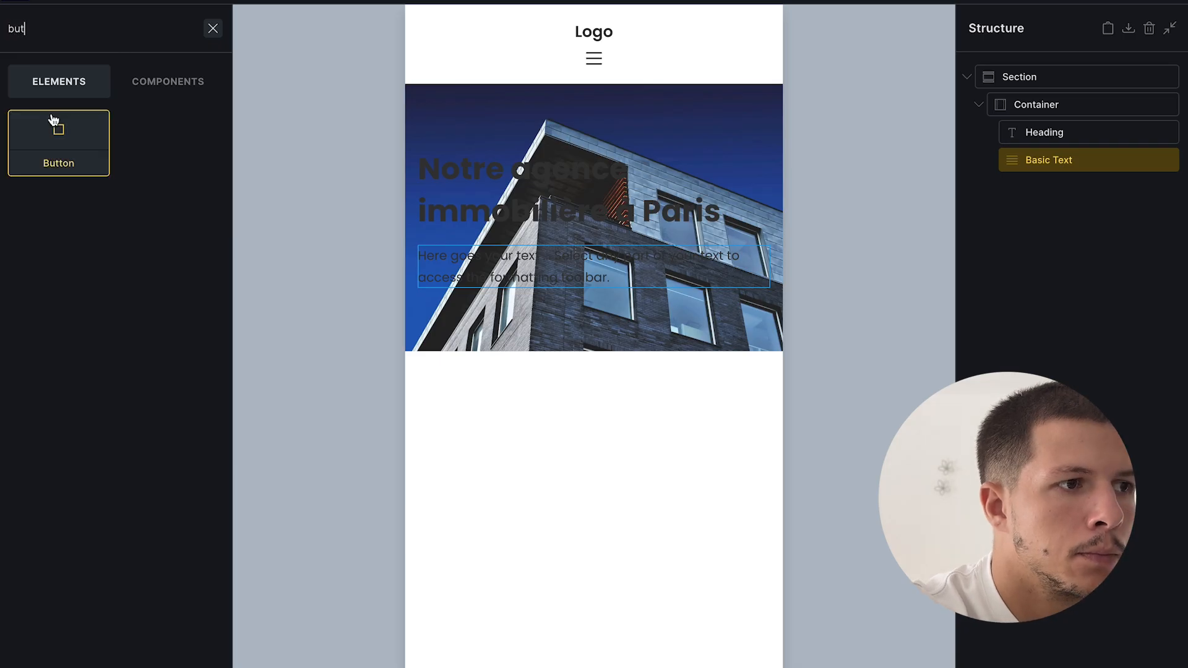
pyautogui.click(55, 121)
pyautogui.click(1171, 2)
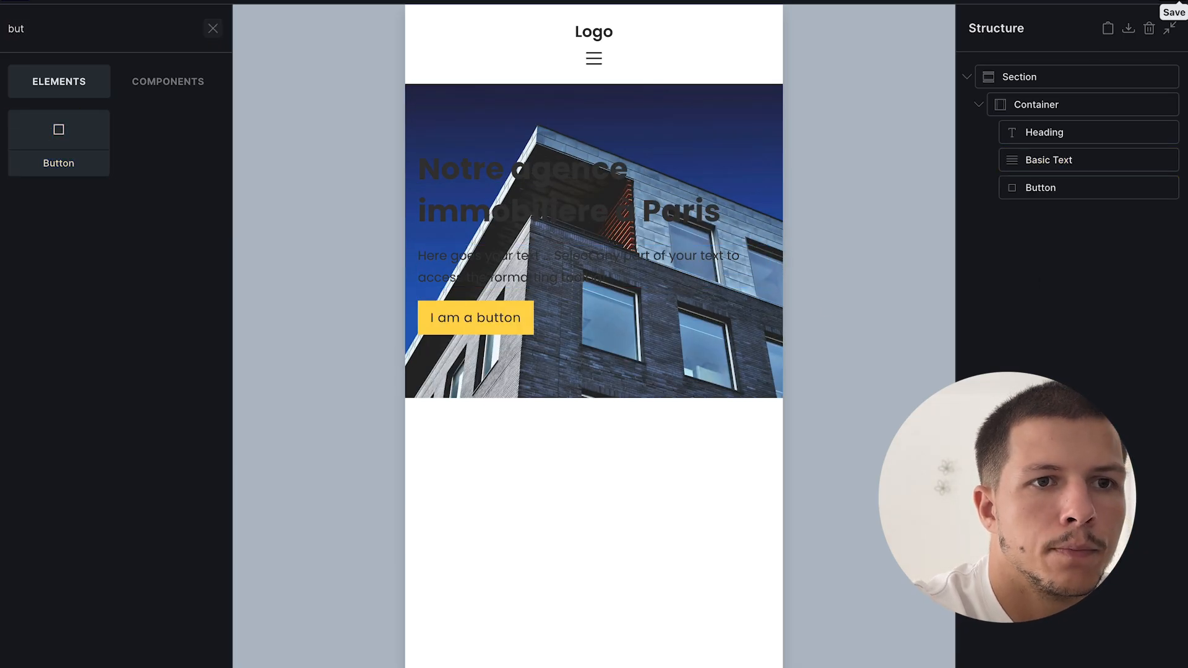
# - Set the hero heading's typography colour to white (#fff)
pyautogui.doubleClick(1047, 126)
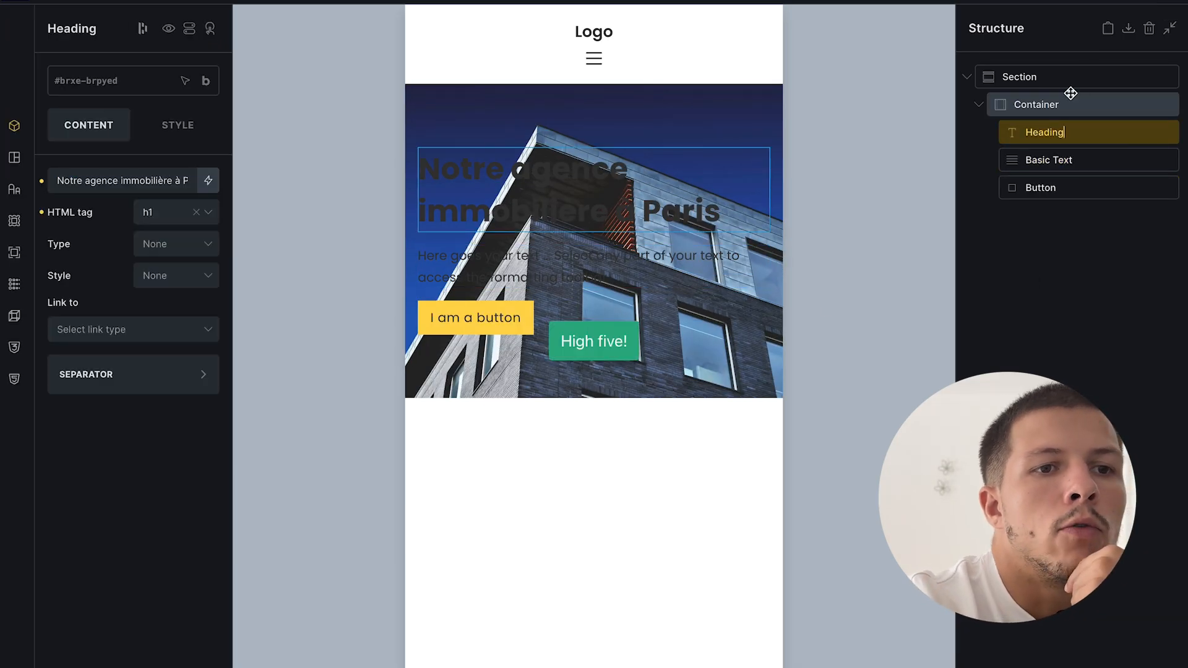
pyautogui.click(1052, 156)
pyautogui.click(1060, 133)
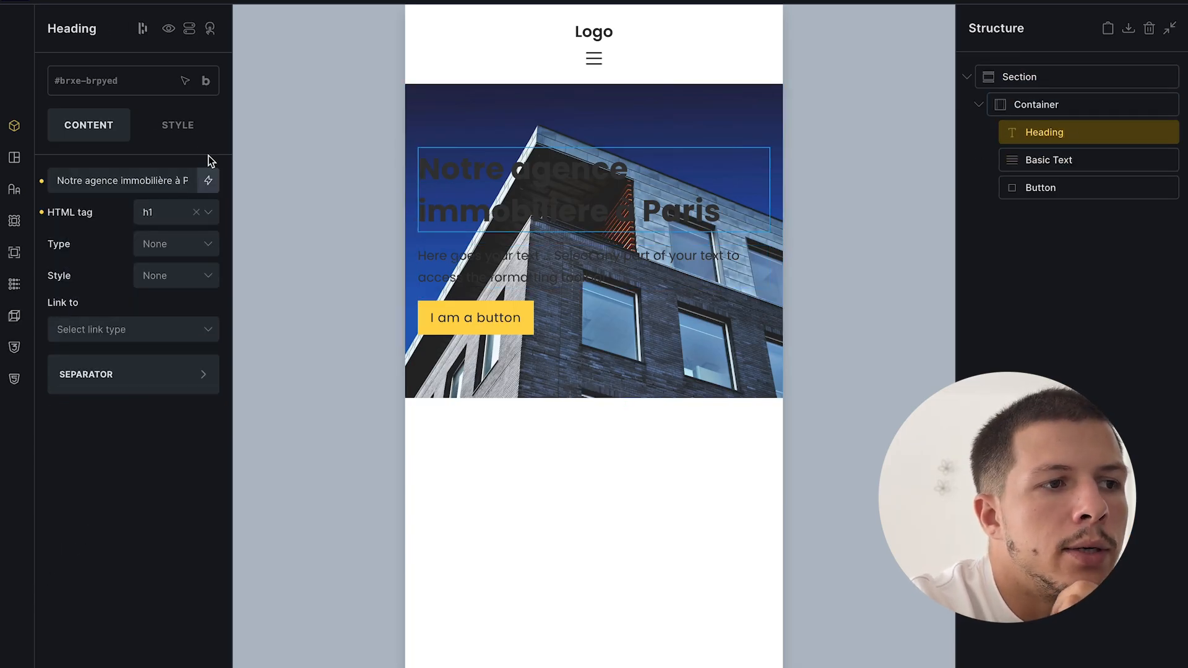
pyautogui.click(199, 126)
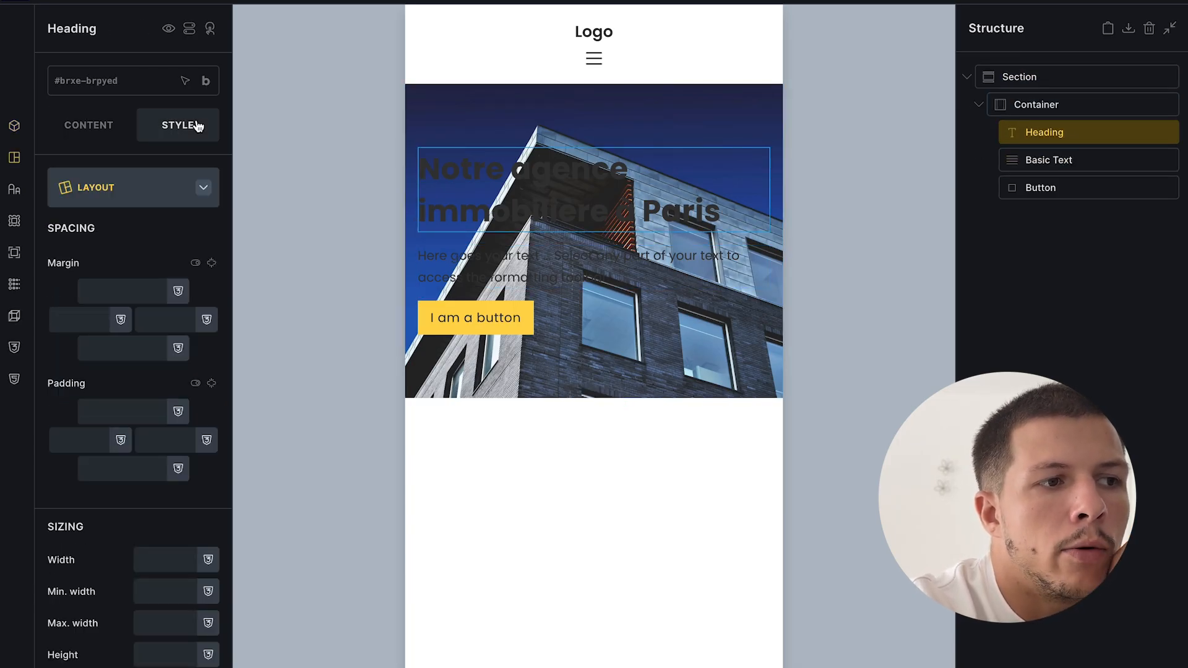
pyautogui.click(170, 191)
pyautogui.click(152, 237)
pyautogui.click(207, 234)
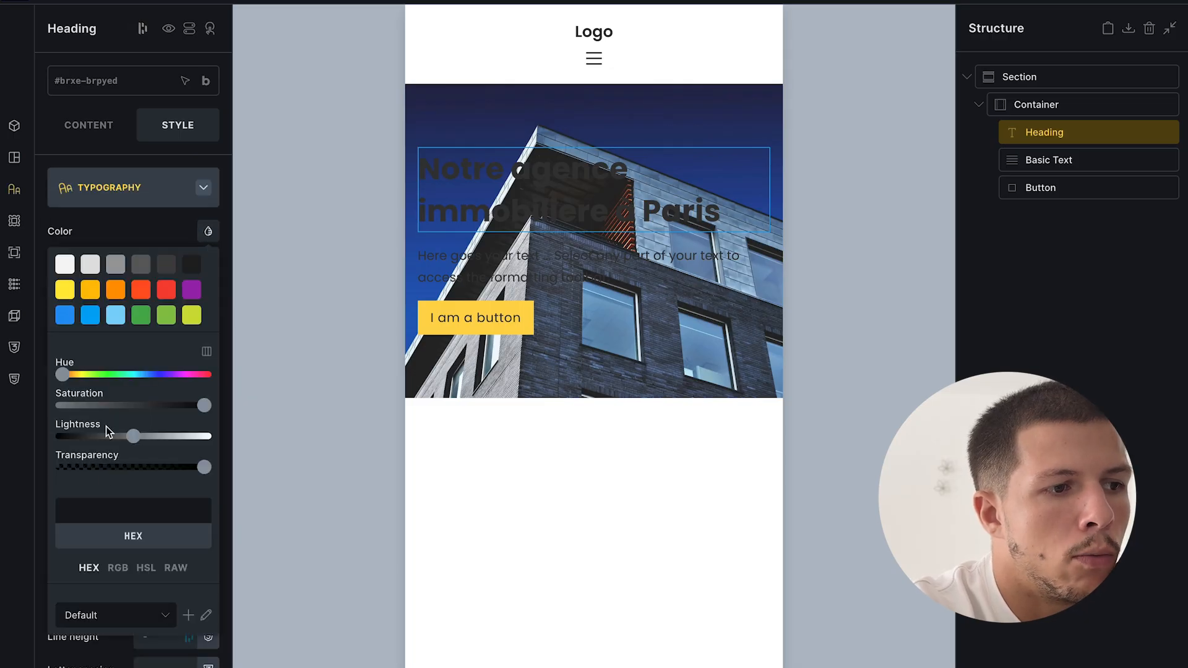
pyautogui.write('1')
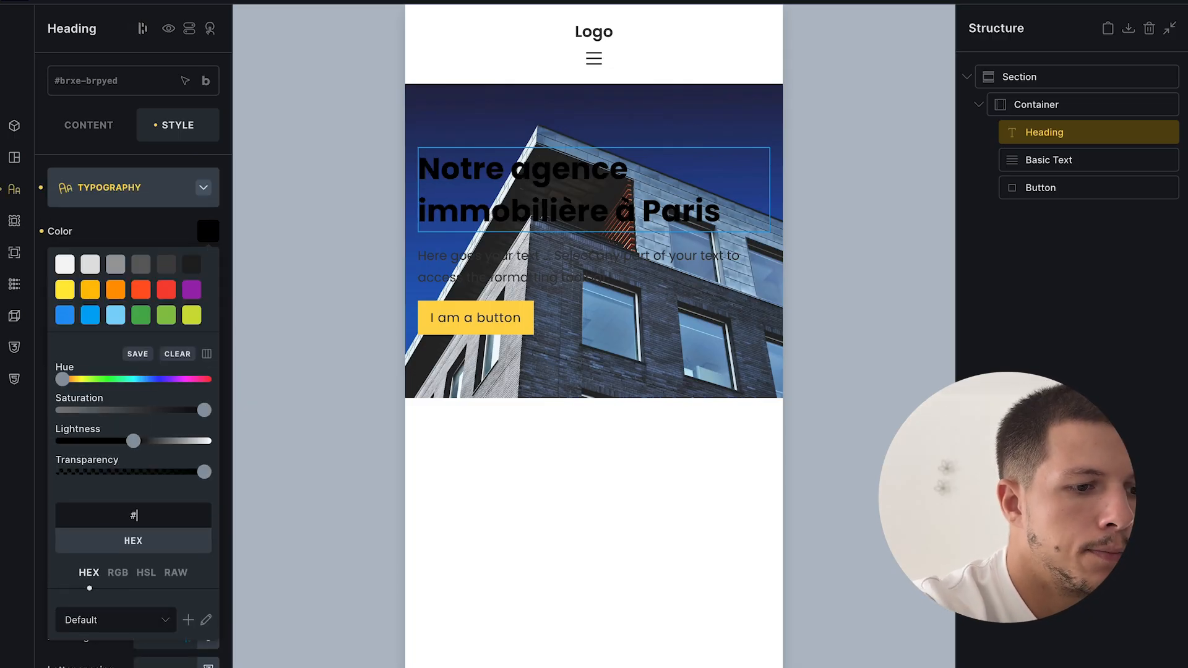
pyautogui.write('fff')
# - Make the Basic Text paragraph white (#fff) and save the page
pyautogui.click(1080, 163)
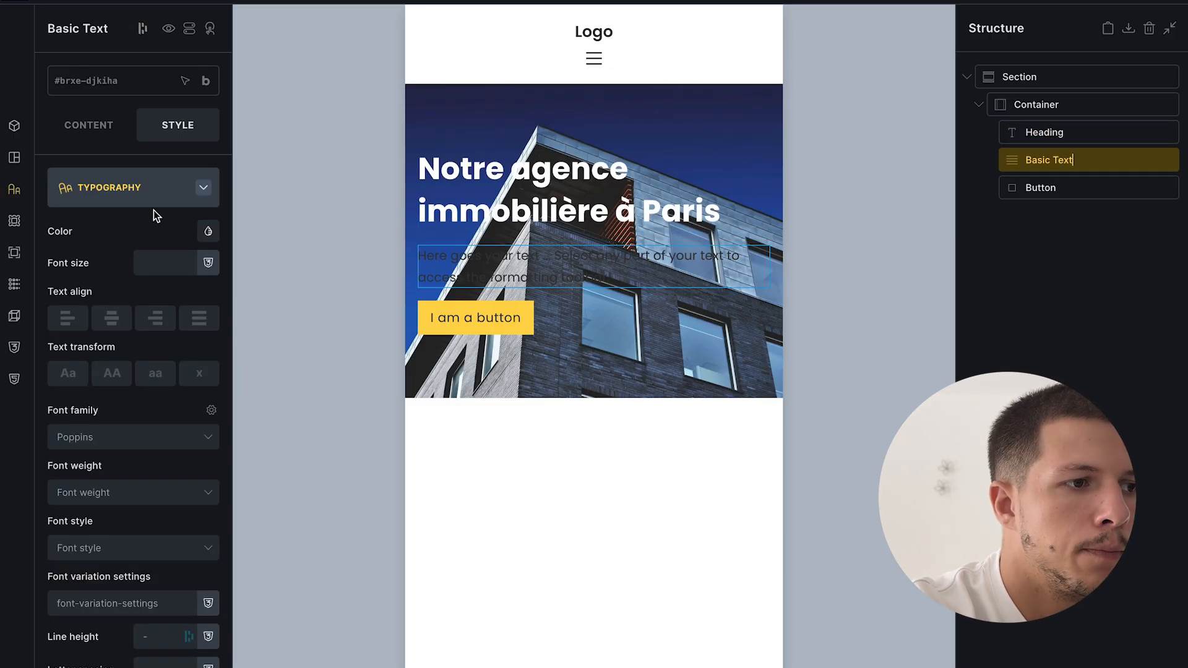
pyautogui.click(208, 231)
pyautogui.write('#fff')
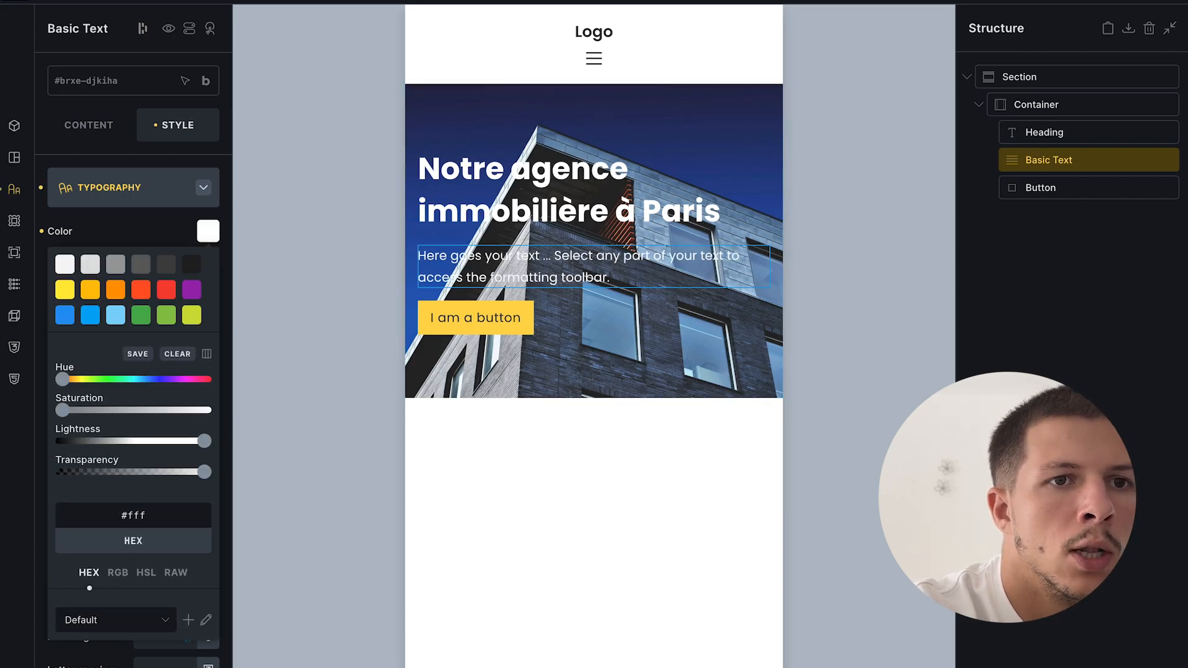
pyautogui.click(1176, 2)
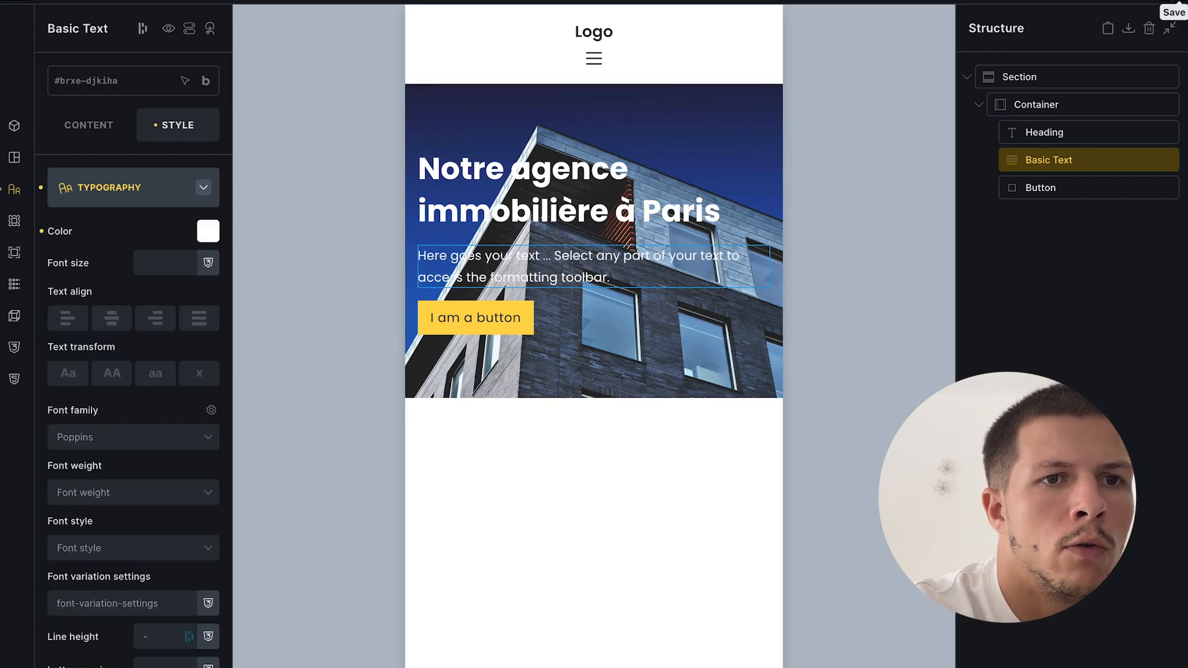
pyautogui.click(1067, 69)
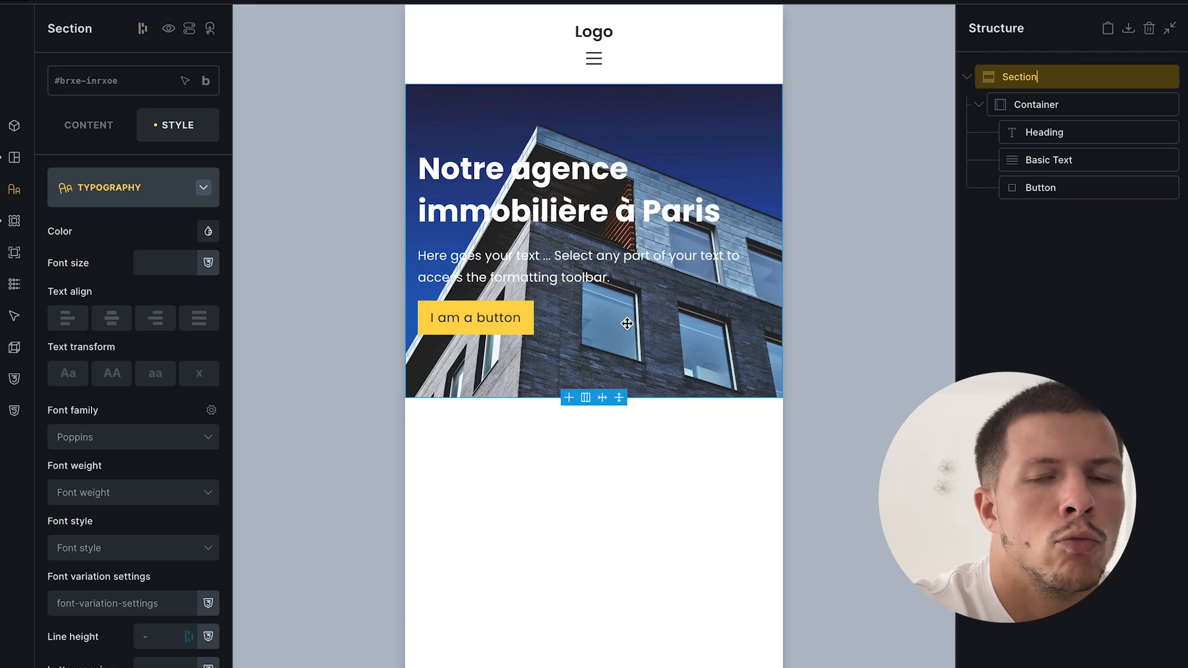
# - Give the hero section a semi-transparent dark grey #212121 overlay
pyautogui.click(140, 192)
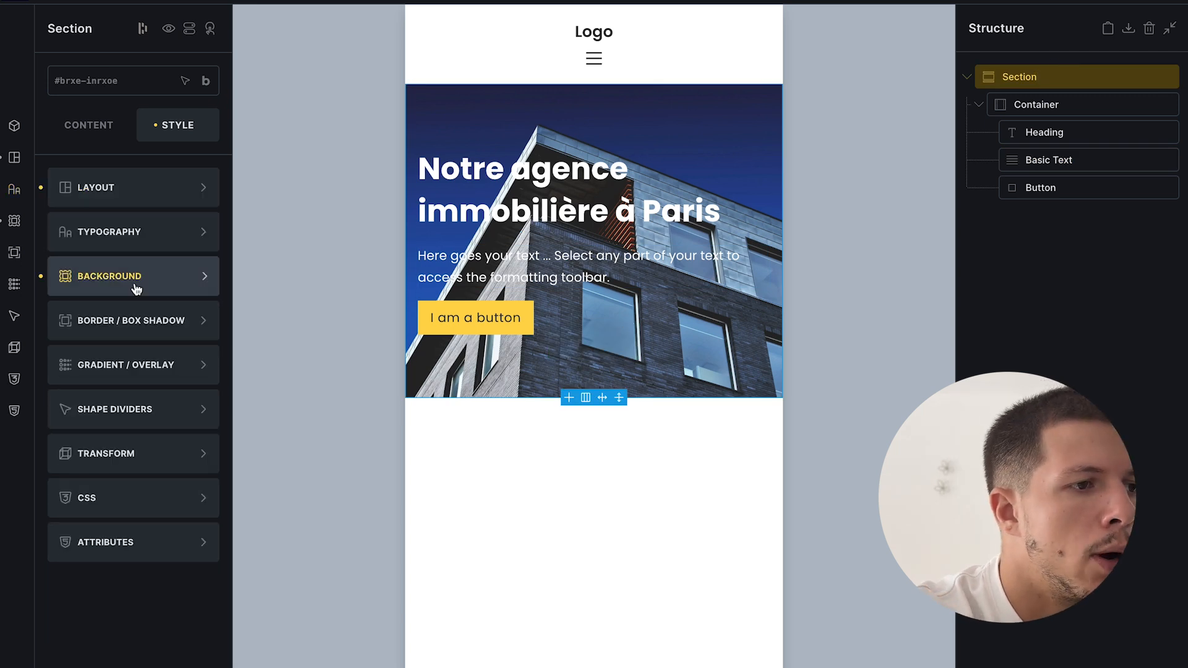
pyautogui.click(120, 374)
pyautogui.click(183, 244)
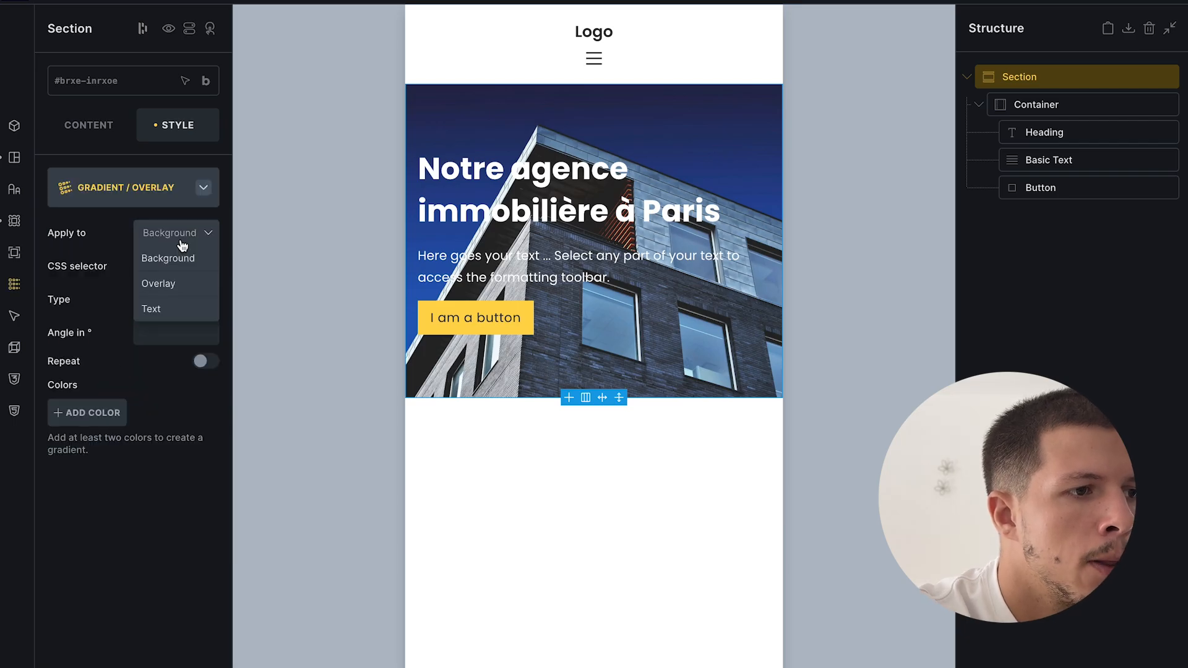
pyautogui.click(179, 285)
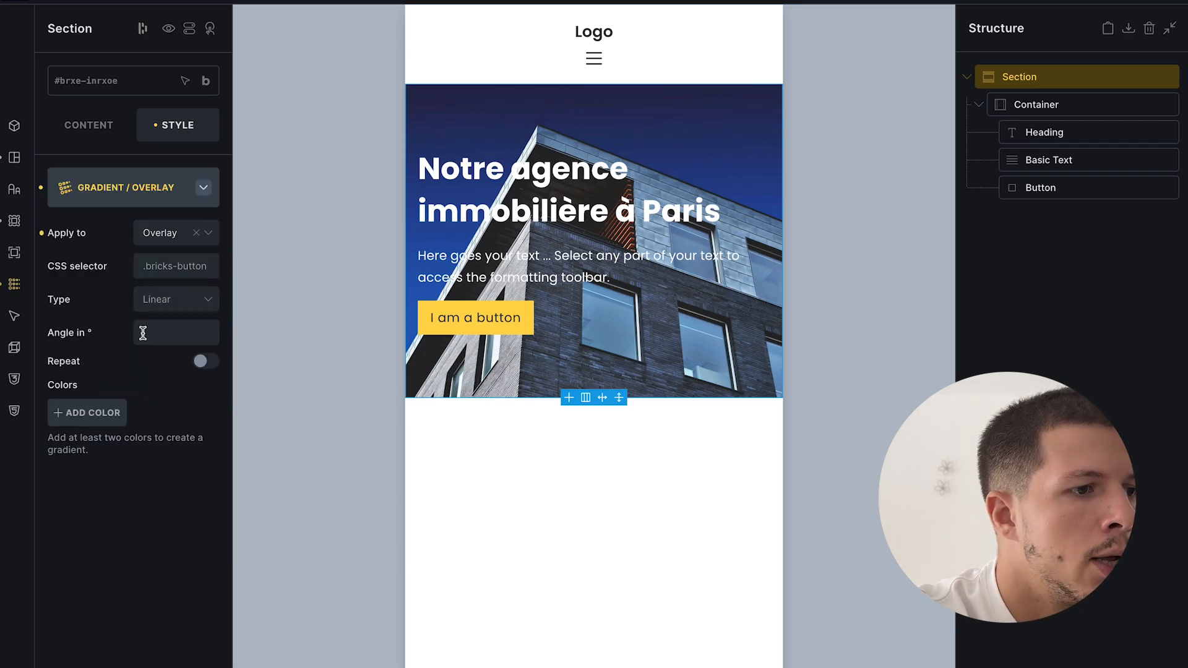
pyautogui.click(99, 412)
pyautogui.click(191, 455)
pyautogui.scroll(-2, 93, 464)
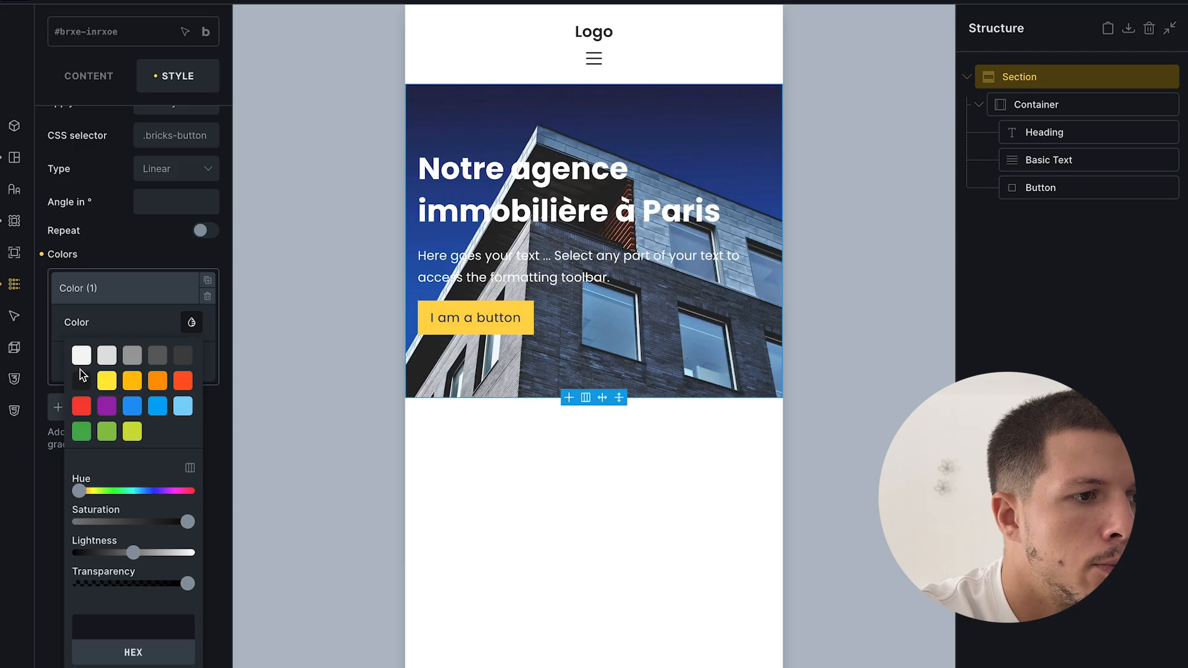
pyautogui.click(81, 380)
pyautogui.scroll(-1, 146, 436)
pyautogui.moveTo(187, 547); pyautogui.dragTo(134, 550)
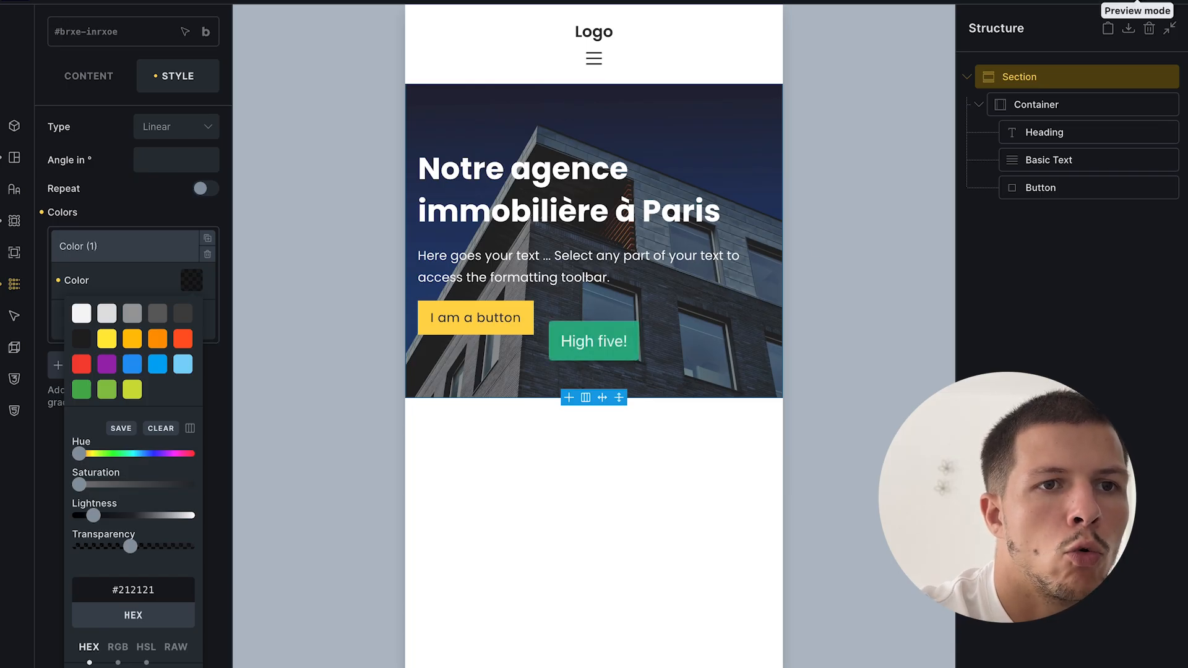
# - Preview the page at full desktop width, then view the canvas at tablet width
pyautogui.click(1141, 7)
pyautogui.click(1137, 11)
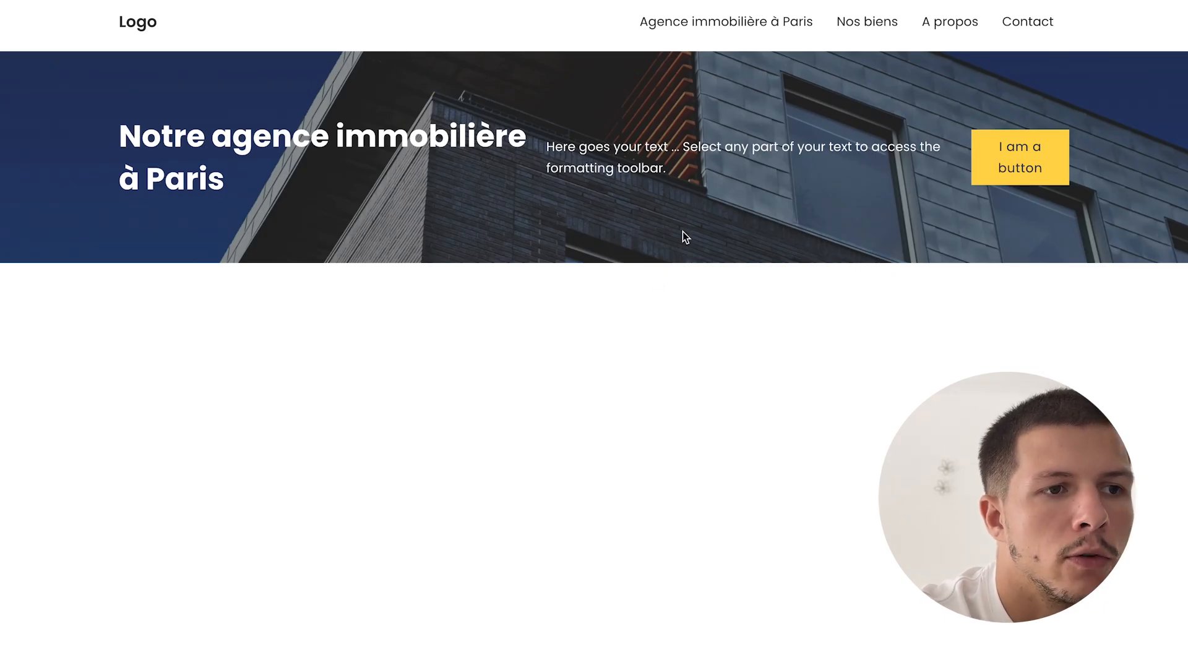
pyautogui.moveTo(5, 458)
pyautogui.click(83, 458)
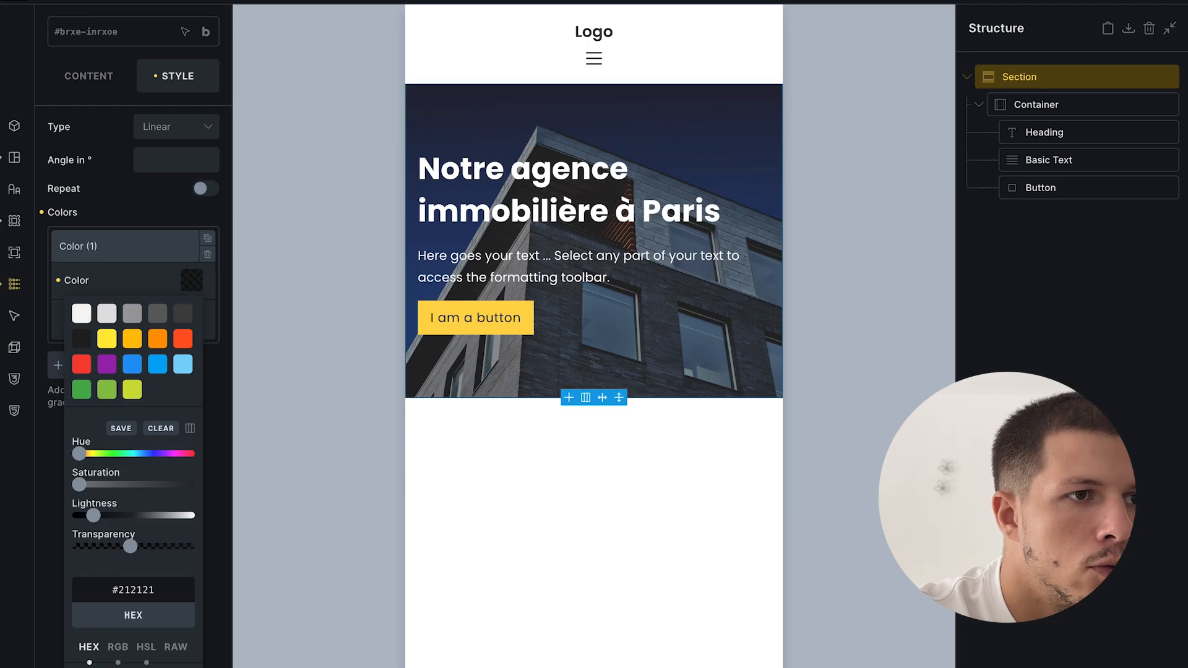
pyautogui.click(522, 1)
pyautogui.click(554, 1)
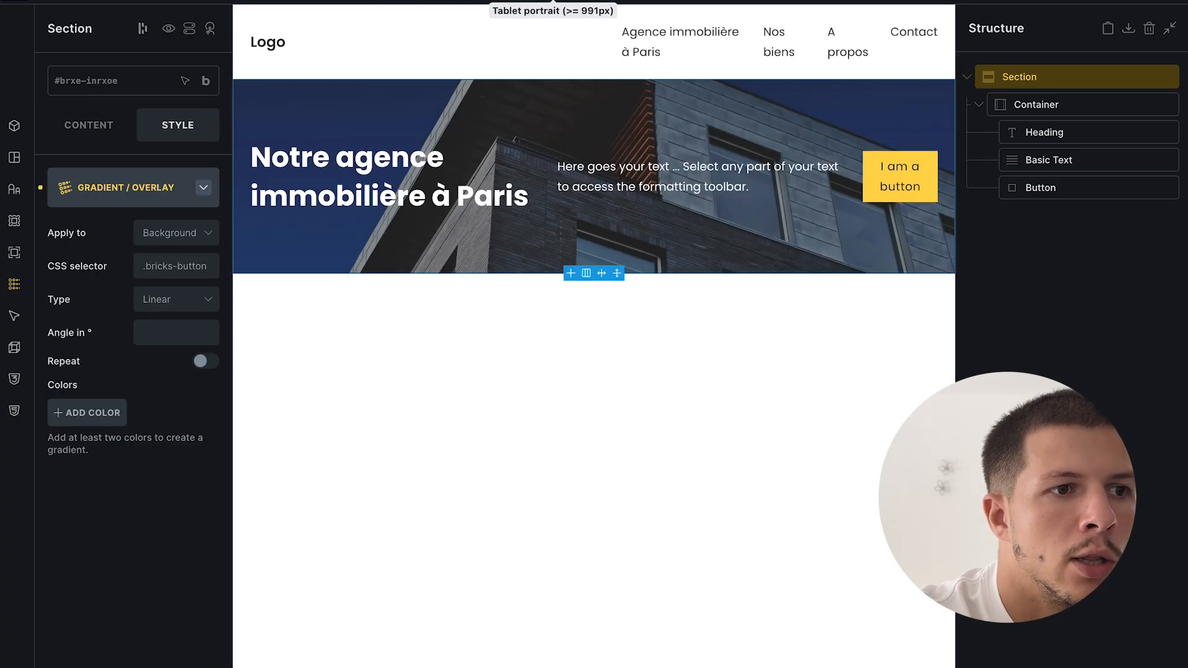
# - Stack the hero's heading, text and button vertically, save, and check the live page
pyautogui.click(1055, 103)
pyautogui.click(72, 123)
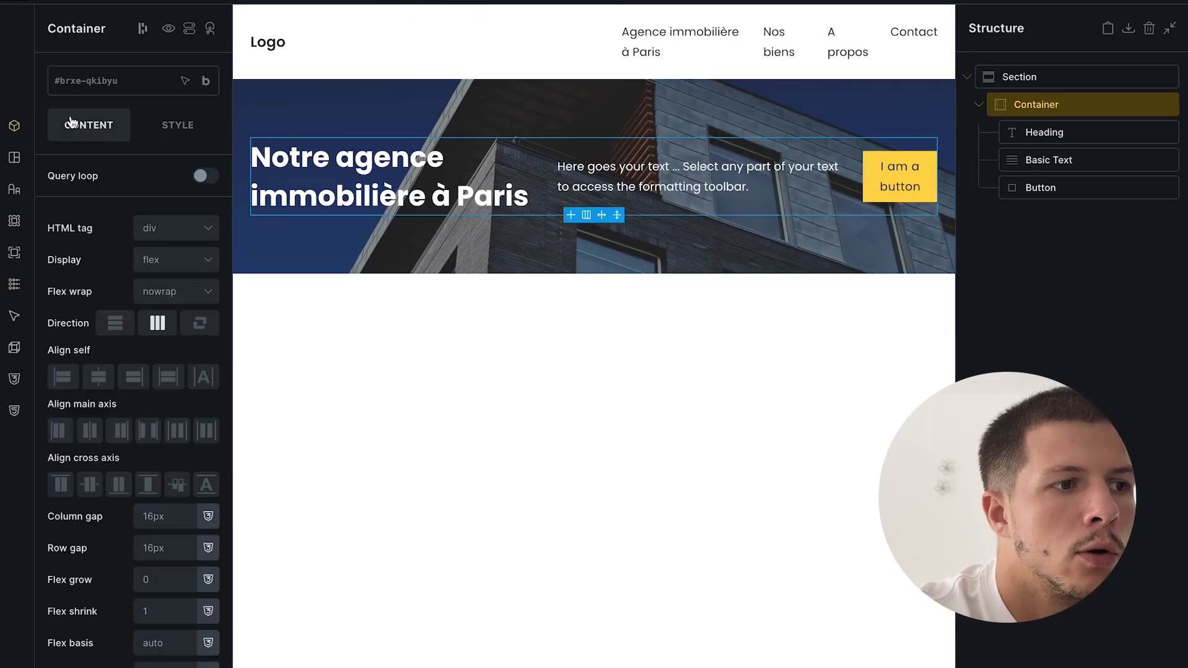
pyautogui.click(116, 323)
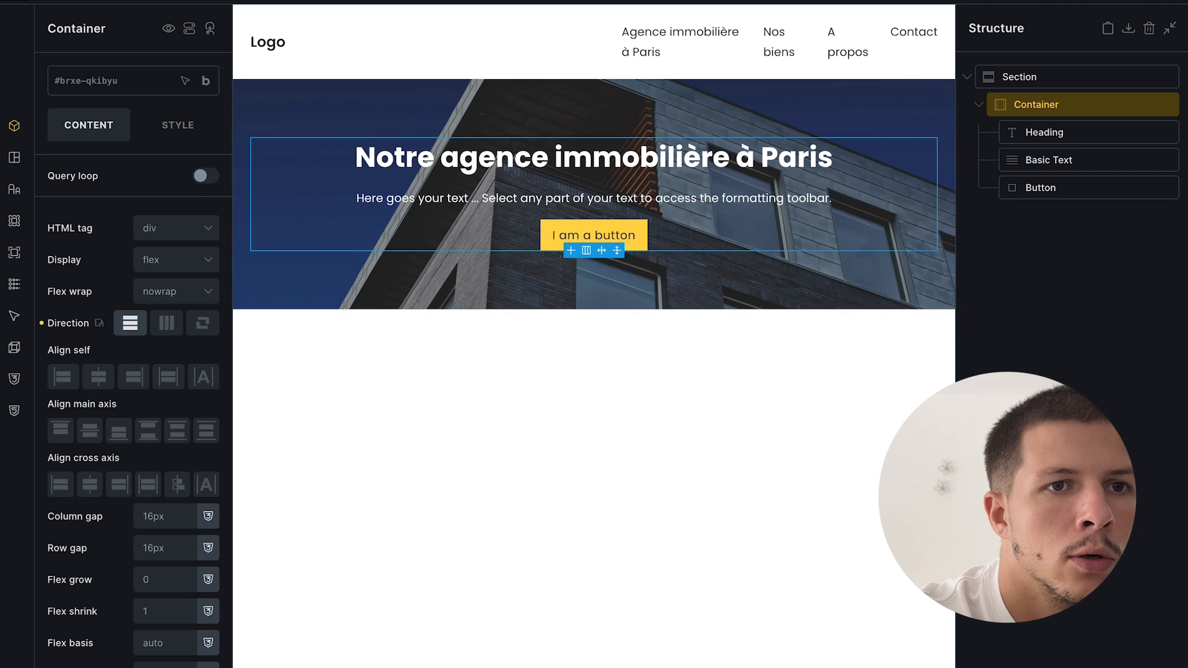
pyautogui.hotkey('ctrl', 's')
pyautogui.click(96, 493)
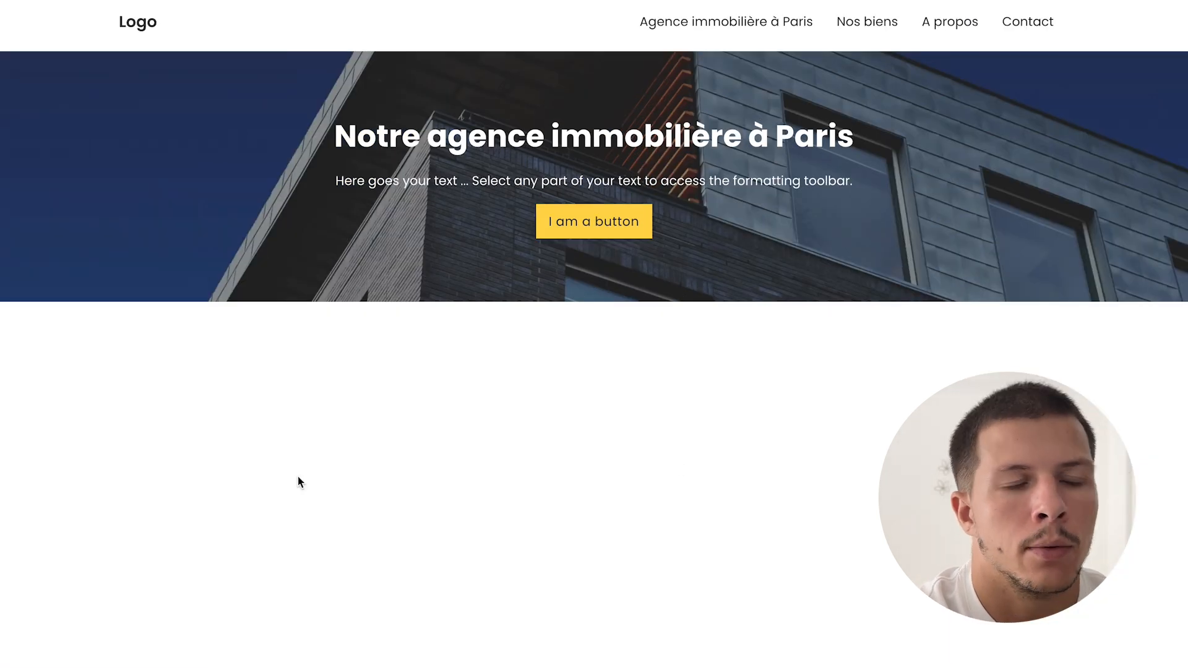
pyautogui.click(95, 514)
# - Set the hero section's top and bottom padding to 160
pyautogui.click(1030, 85)
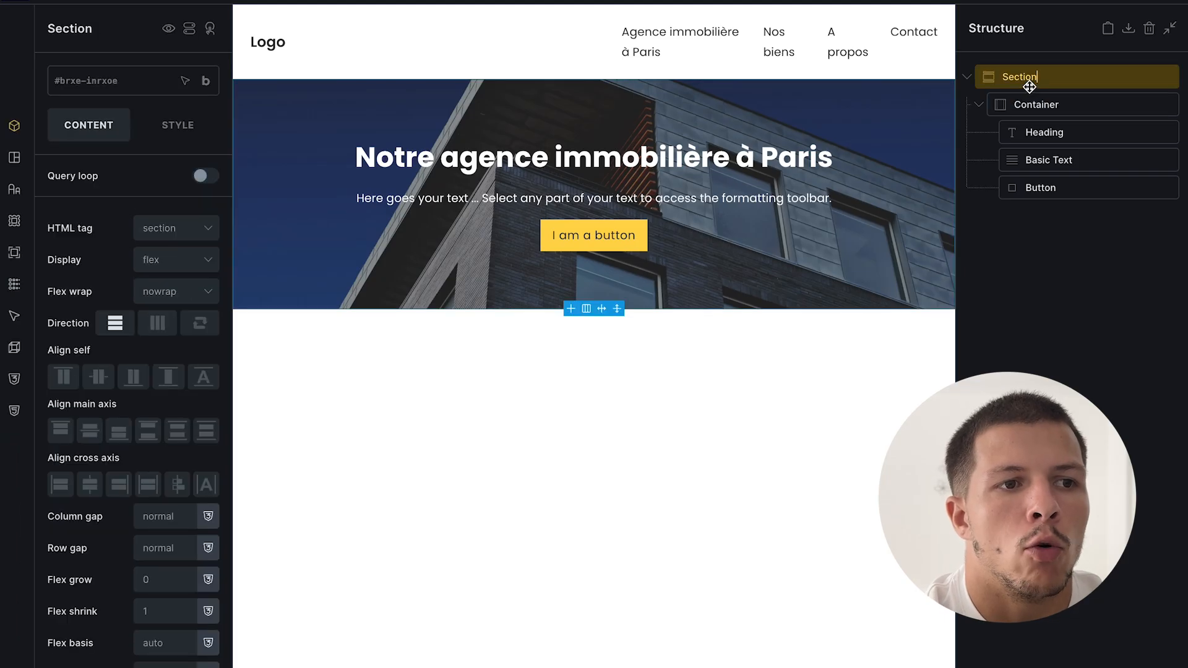
pyautogui.click(489, 1)
pyautogui.click(1068, 74)
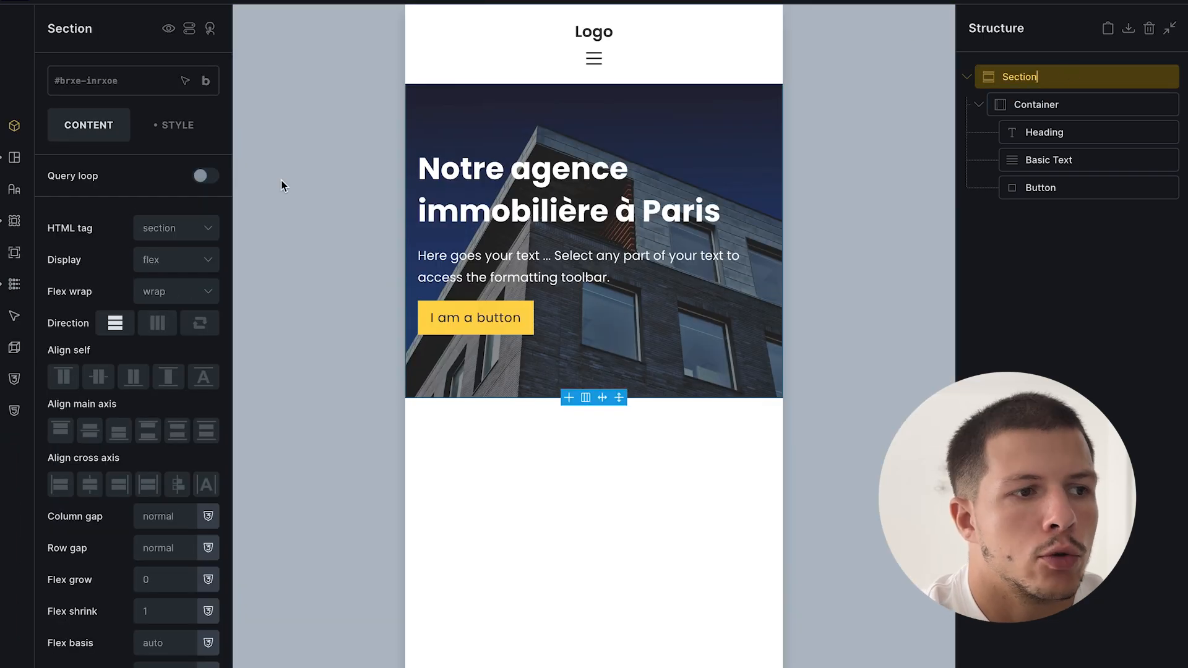
pyautogui.click(164, 137)
pyautogui.click(148, 185)
pyautogui.click(149, 185)
pyautogui.click(135, 413)
pyautogui.write('160')
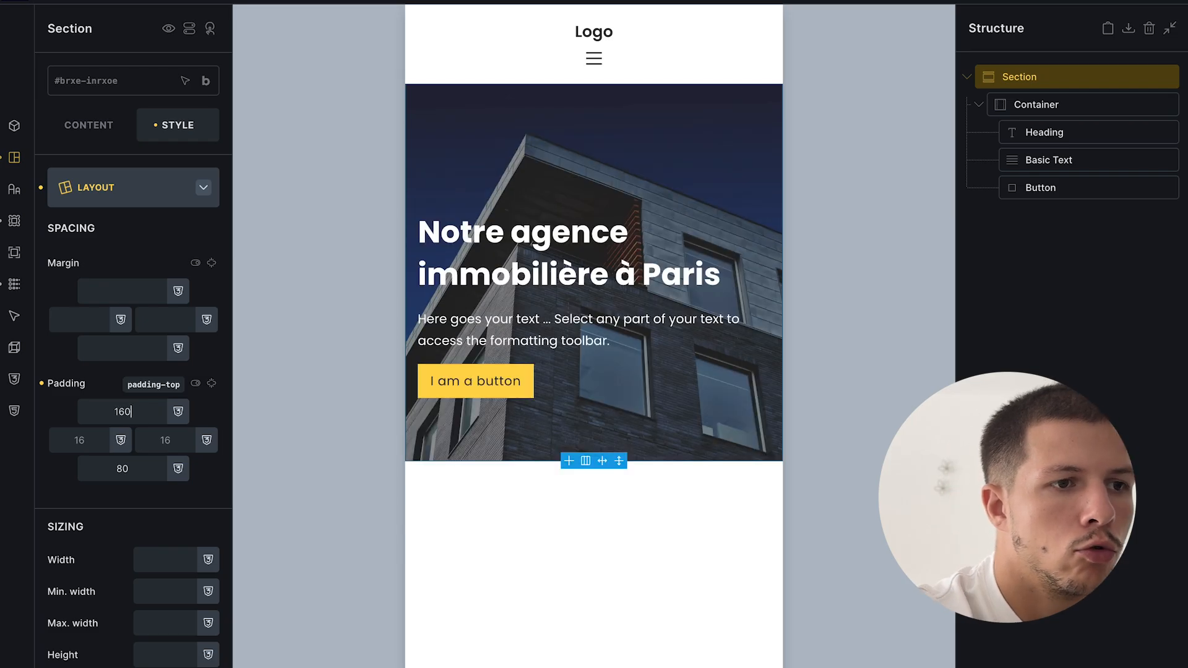
pyautogui.click(212, 385)
# - Check the layout at tablet width and preview the page without the editor
pyautogui.click(537, 8)
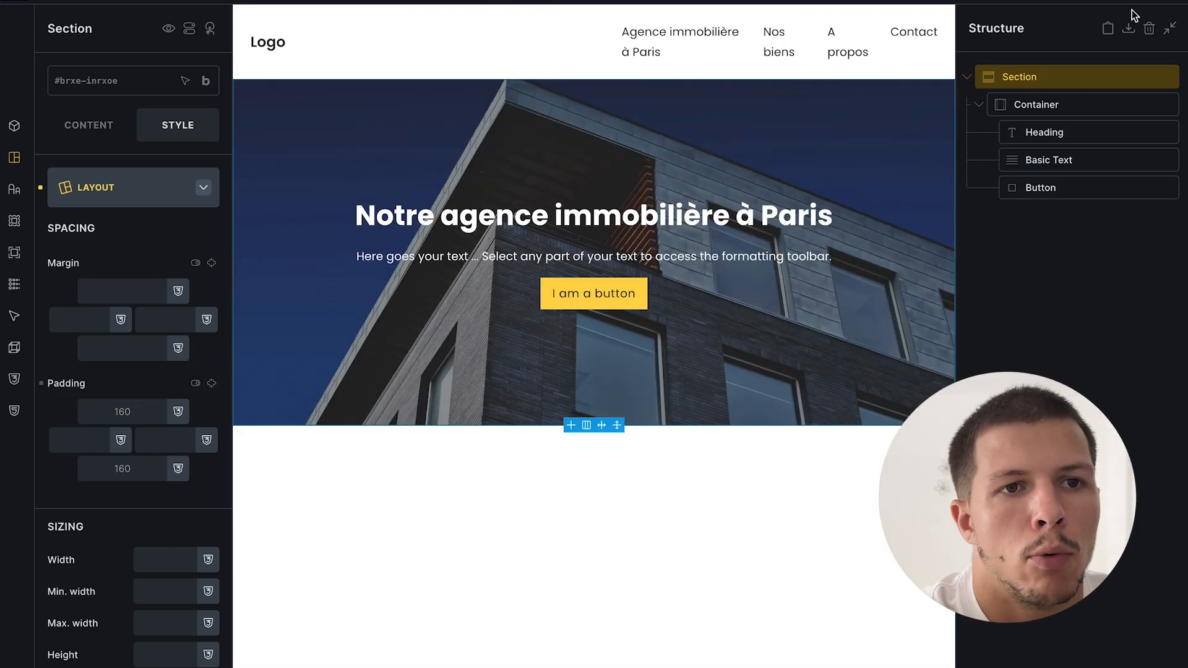
pyautogui.click(1063, 9)
pyautogui.moveTo(93, 523)
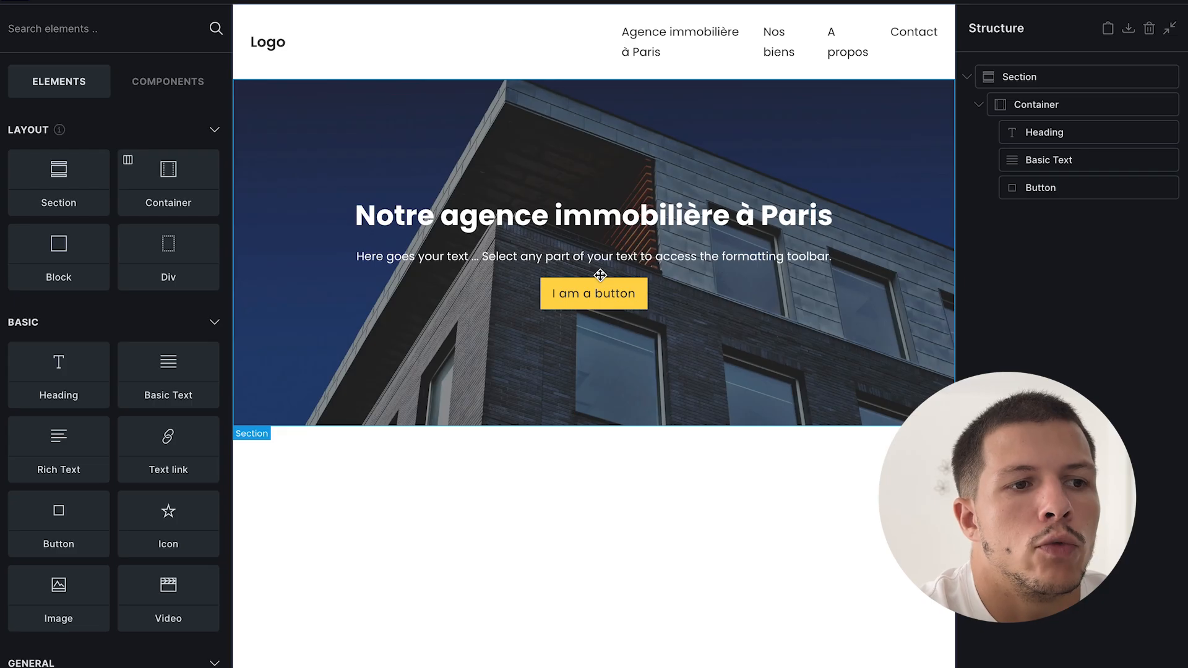
pyautogui.click(557, 246)
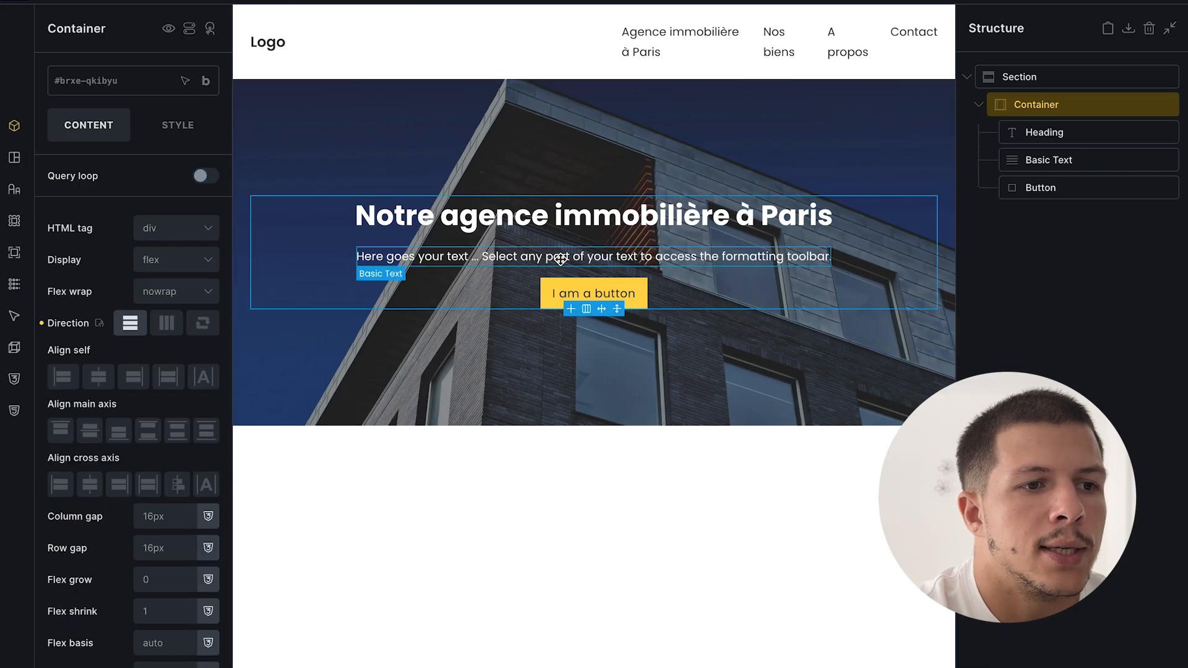
pyautogui.click(564, 282)
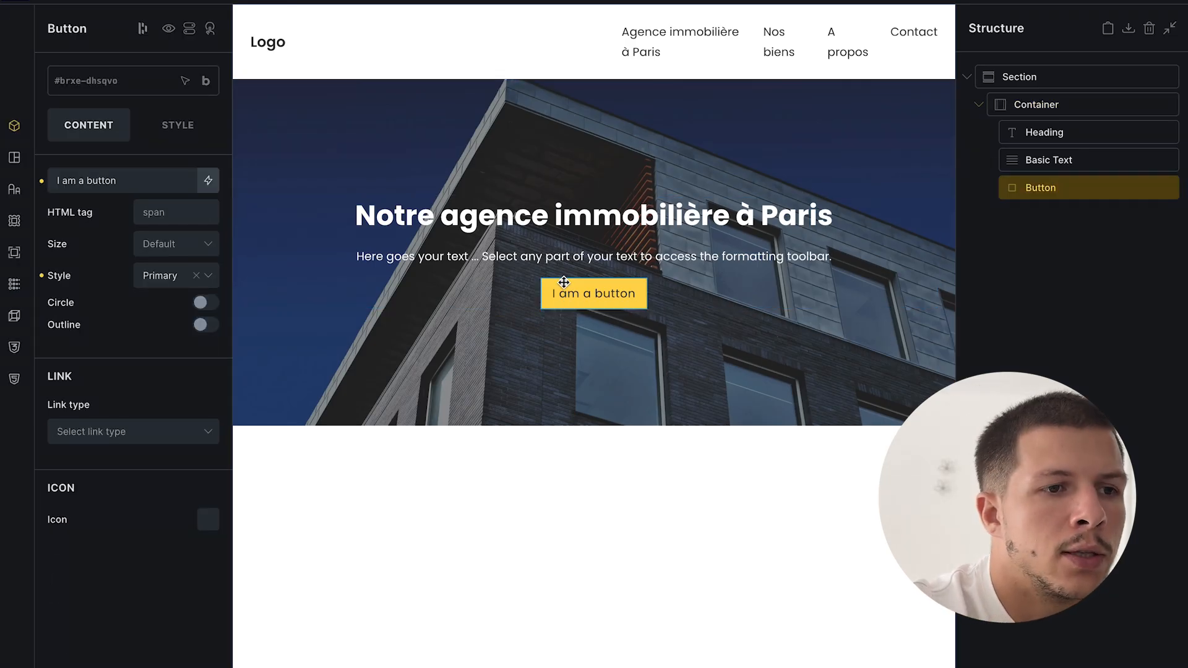
pyautogui.click(1136, 270)
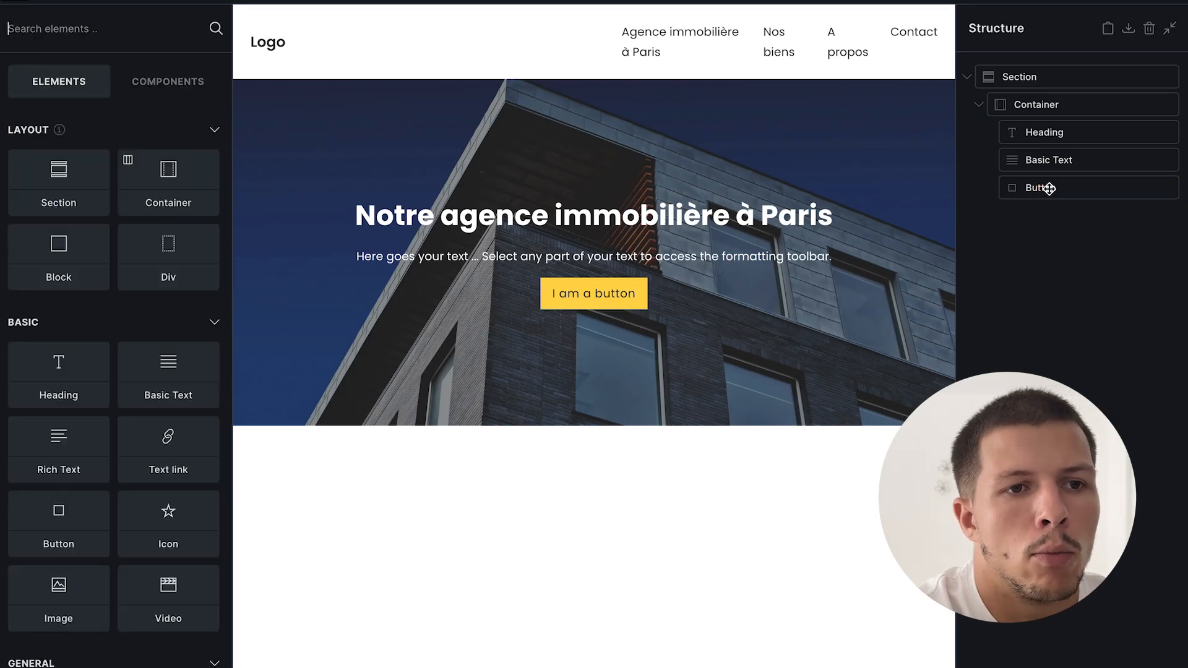
pyautogui.click(1015, 187)
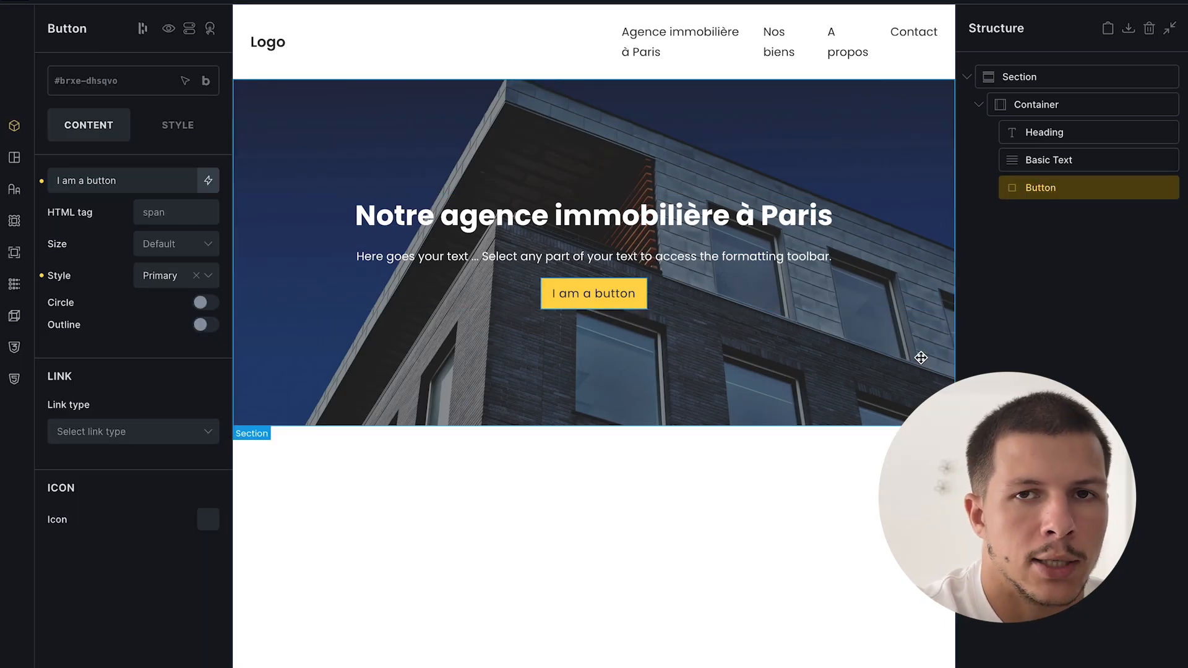
pyautogui.click(1075, 324)
pyautogui.click(825, 145)
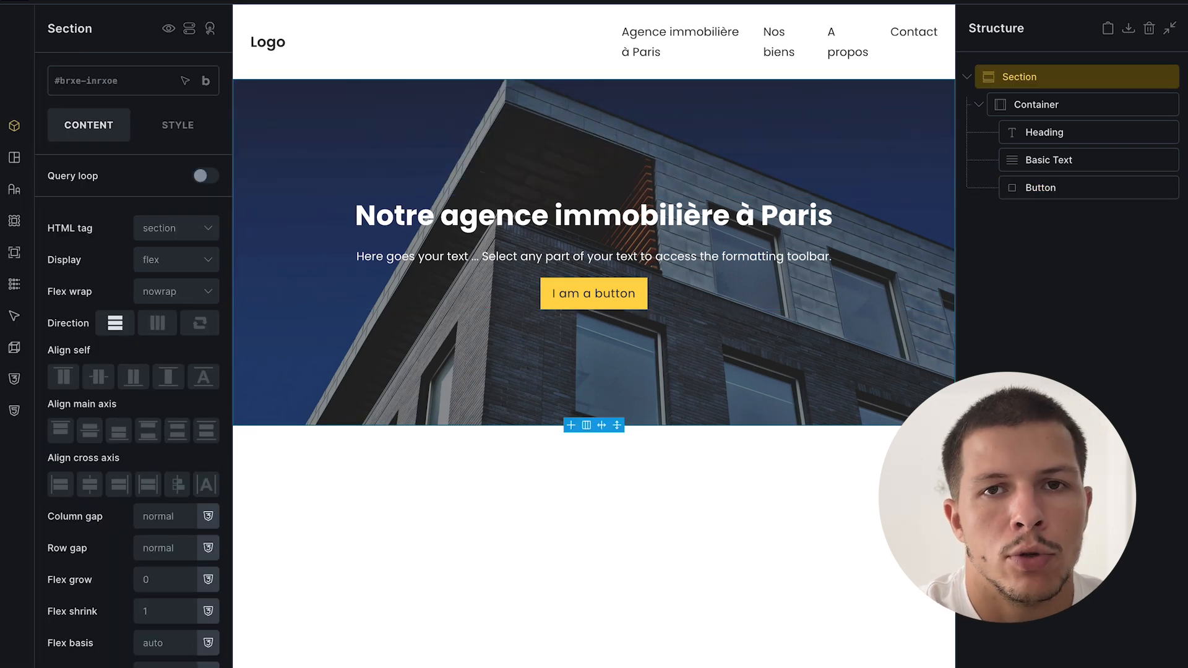
pyautogui.click(1143, 293)
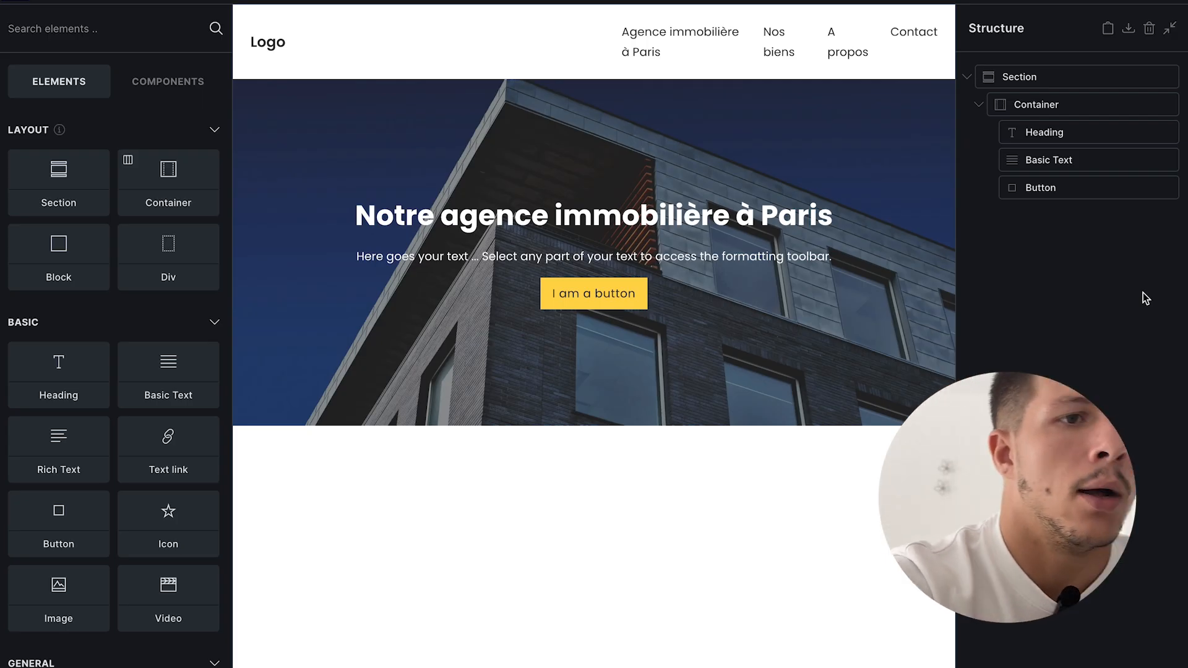
pyautogui.click(709, 178)
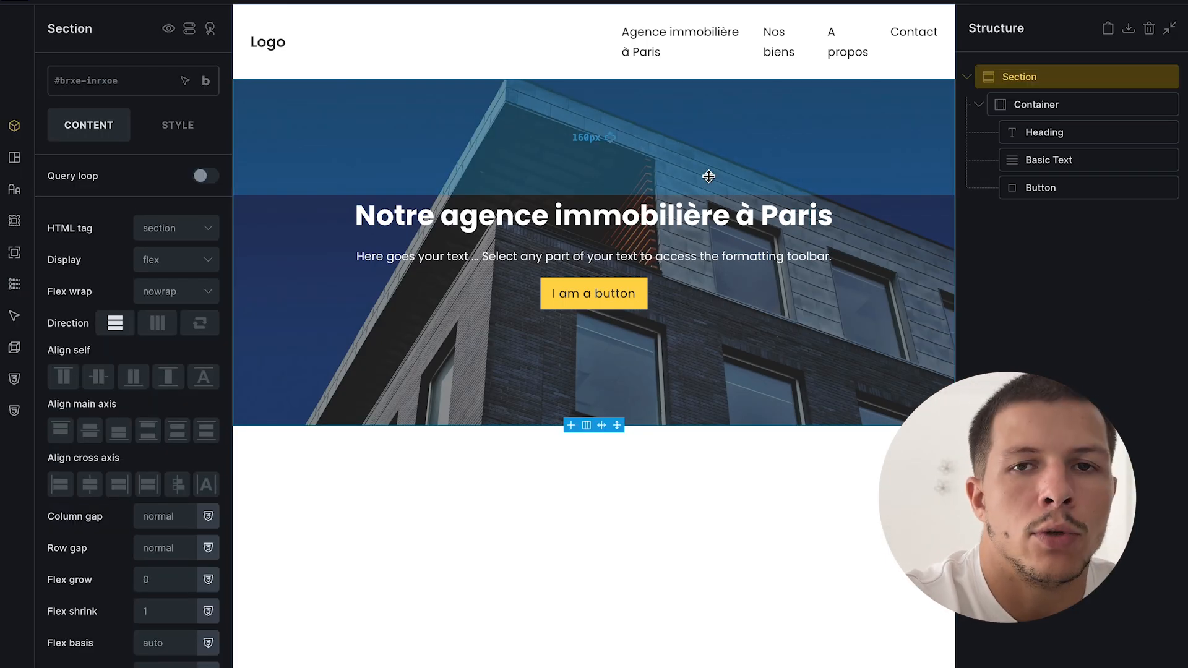
pyautogui.click(572, 291)
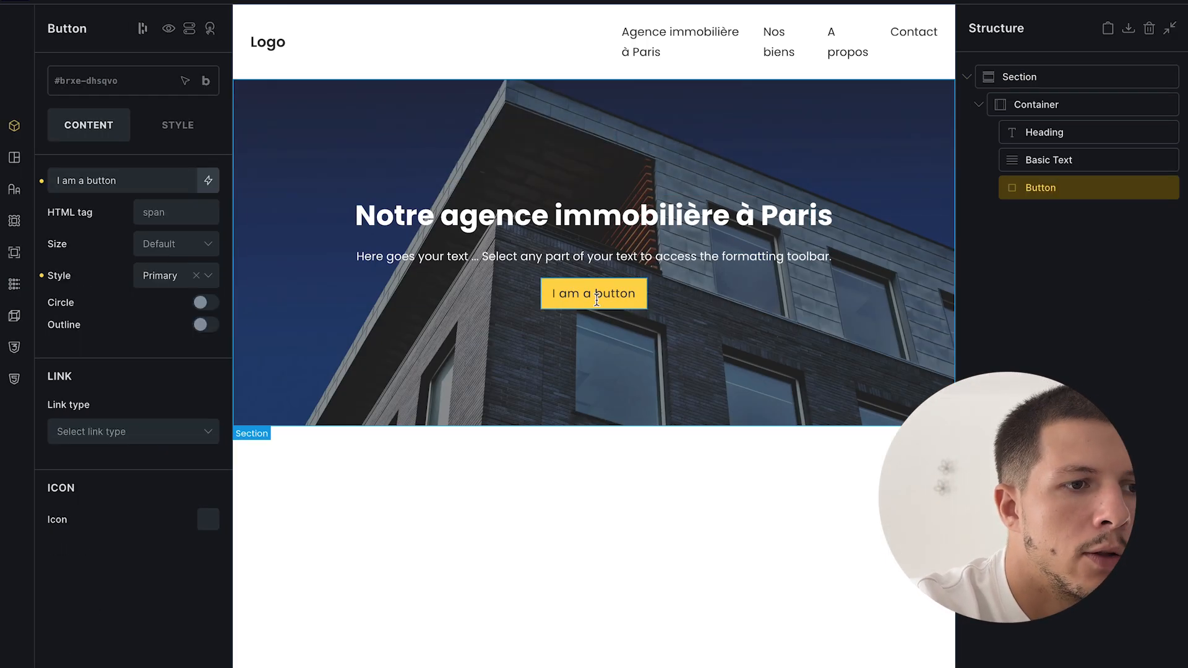
pyautogui.click(187, 130)
pyautogui.click(164, 192)
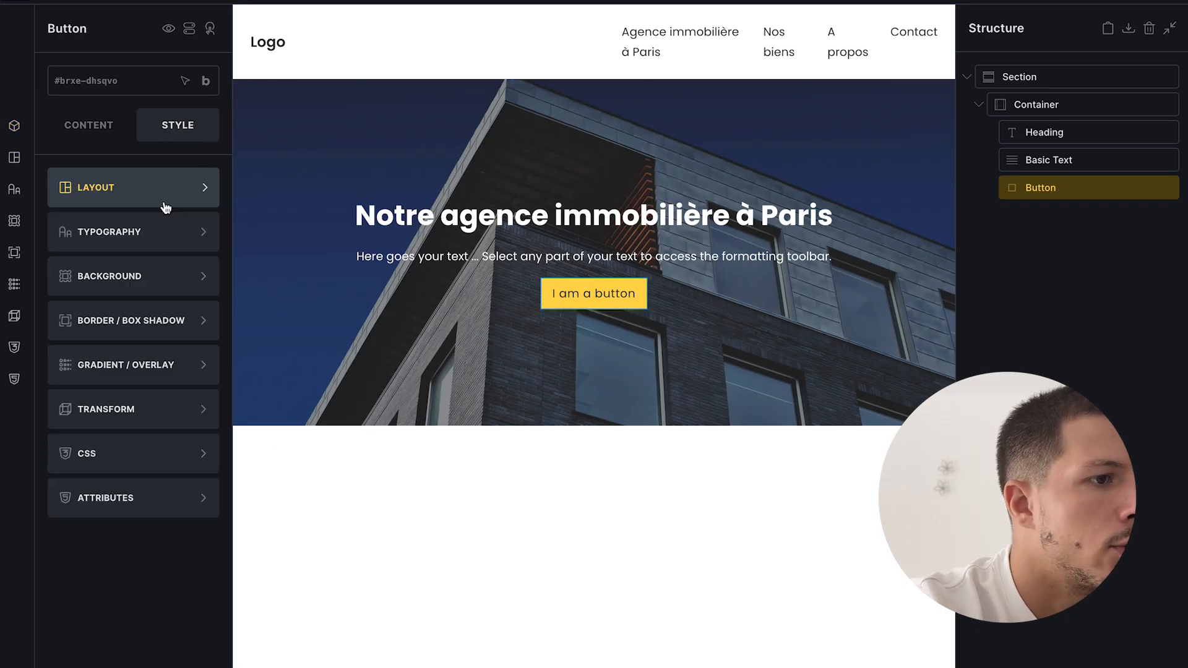
pyautogui.click(148, 270)
pyautogui.click(208, 232)
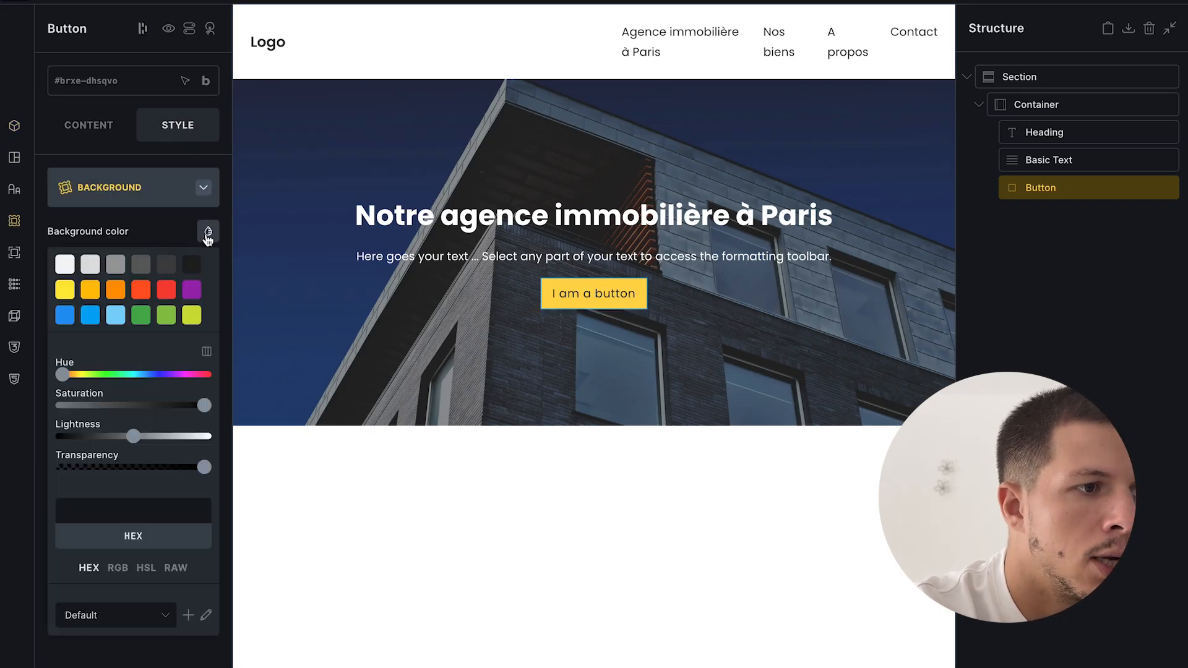
pyautogui.click(65, 264)
pyautogui.click(115, 265)
pyautogui.click(166, 315)
pyautogui.click(192, 316)
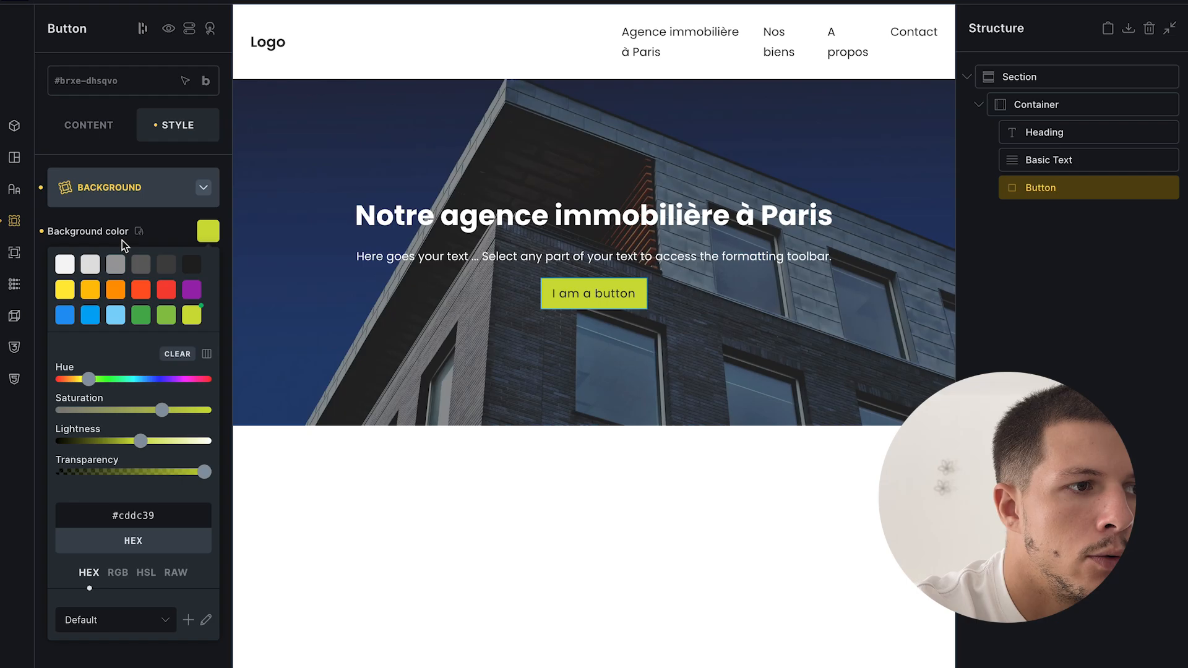
pyautogui.click(60, 240)
pyautogui.click(41, 231)
pyautogui.click(54, 136)
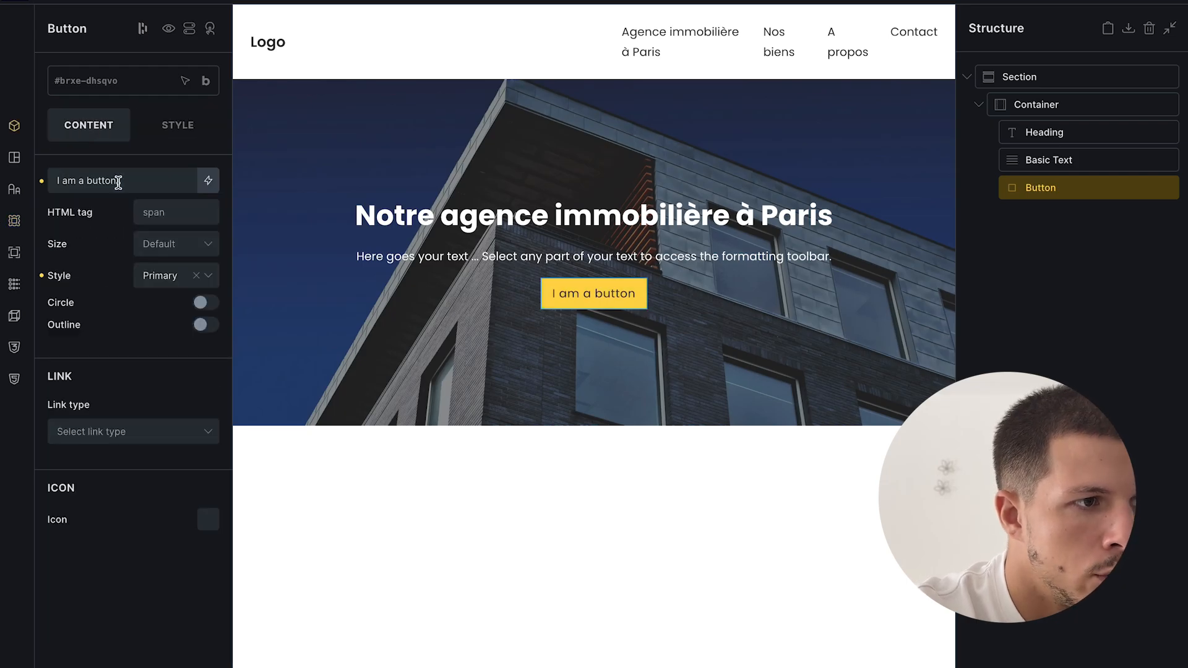
pyautogui.tripleClick(118, 183)
pyautogui.click(116, 232)
pyautogui.click(212, 308)
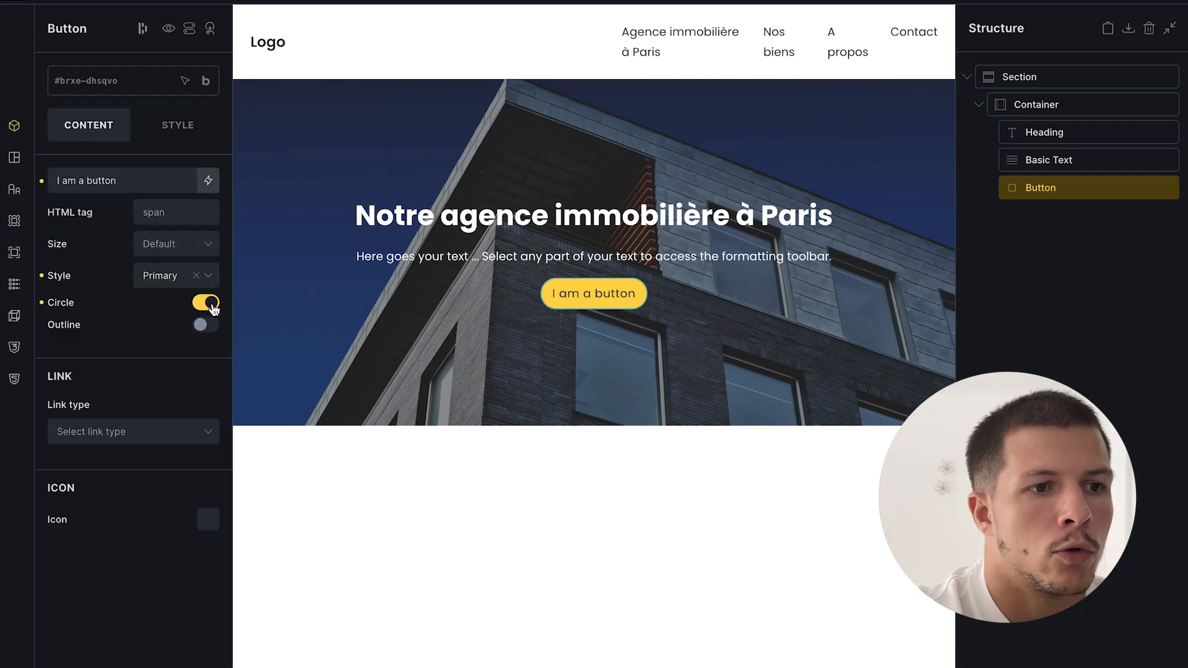
pyautogui.click(206, 324)
pyautogui.click(205, 324)
pyautogui.click(210, 305)
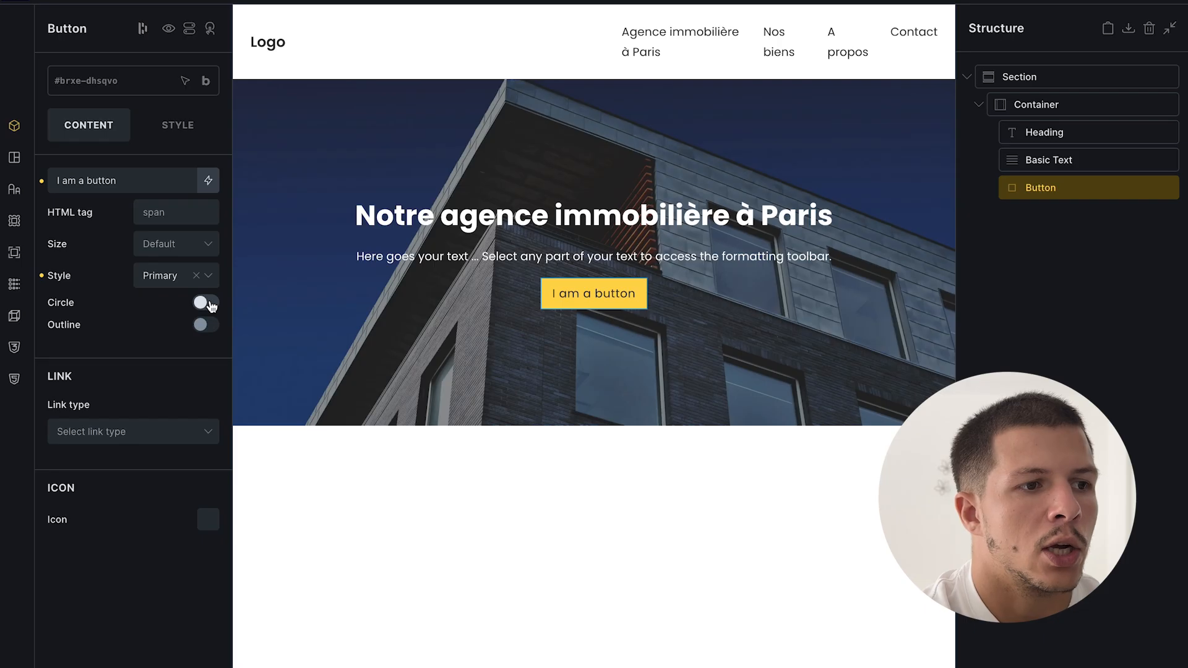
pyautogui.click(1072, 360)
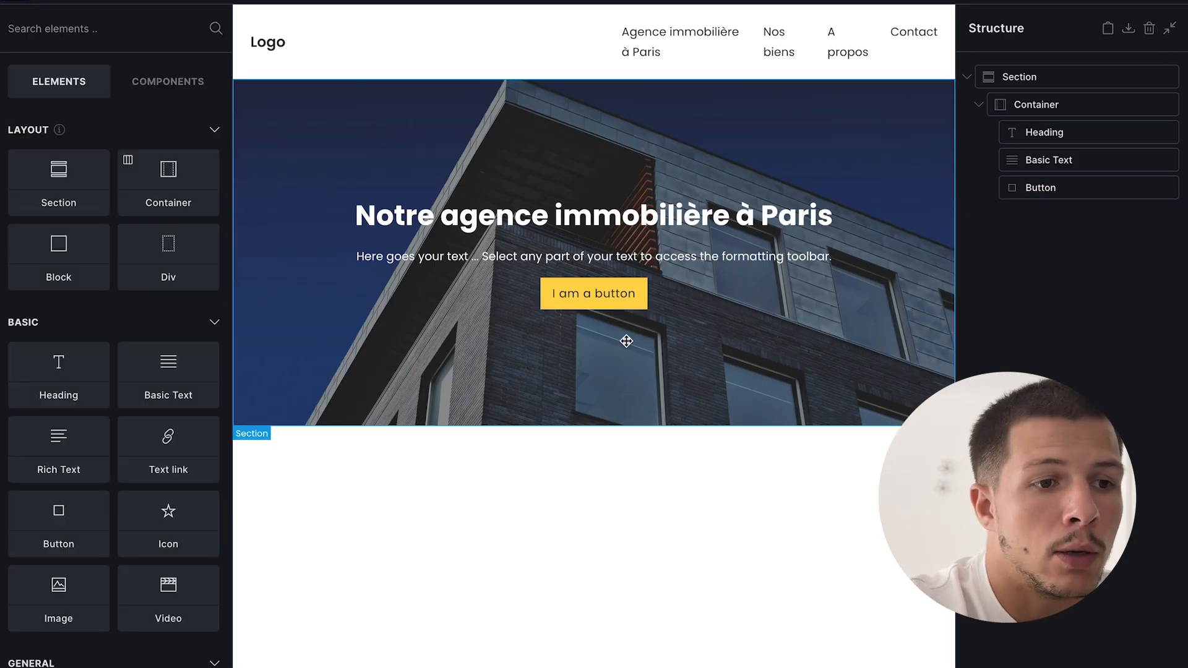
pyautogui.moveTo(3, 346)
pyautogui.click(114, 490)
pyautogui.click(114, 426)
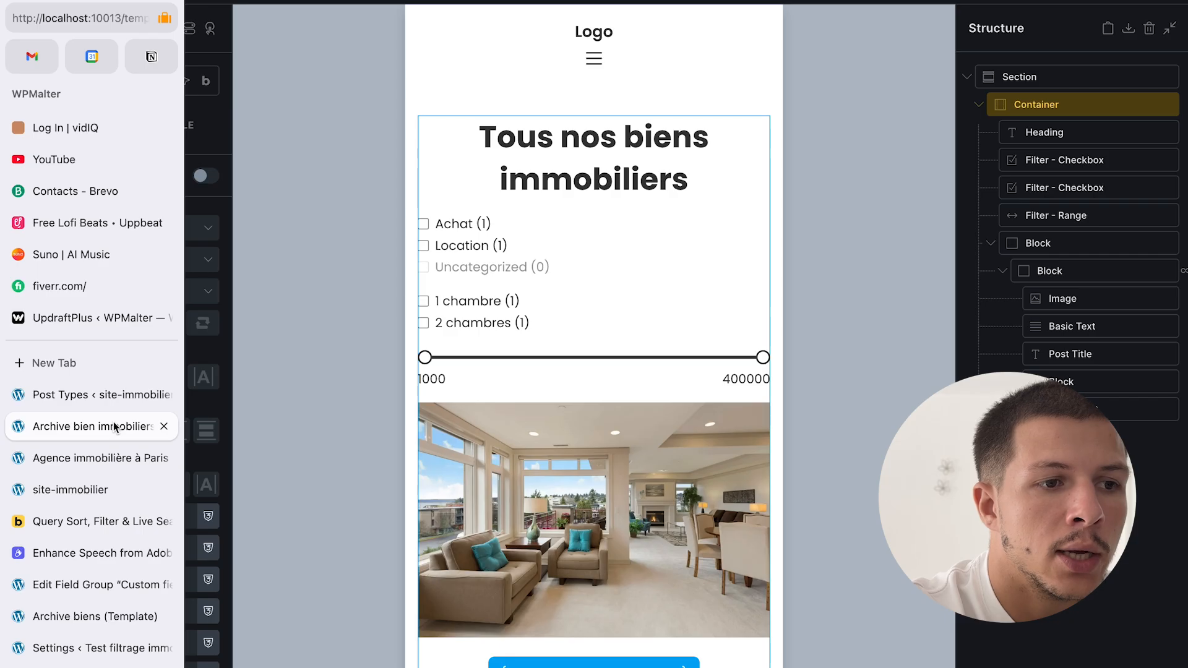
pyautogui.click(109, 460)
pyautogui.click(489, 1)
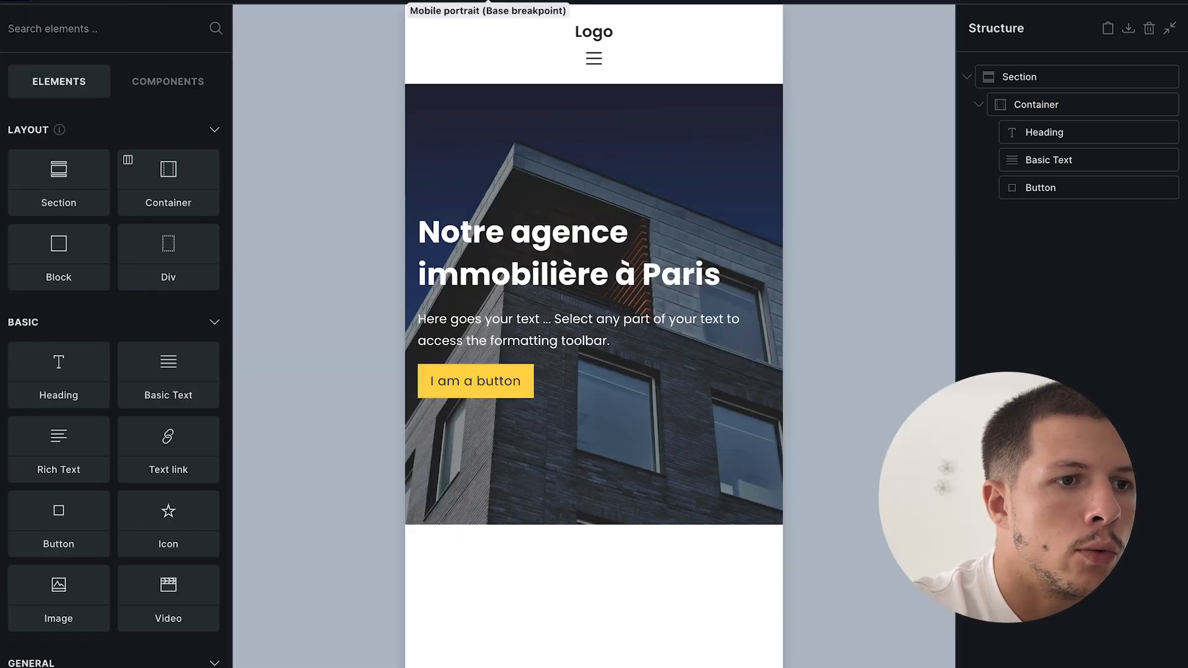
pyautogui.moveTo(2, 550)
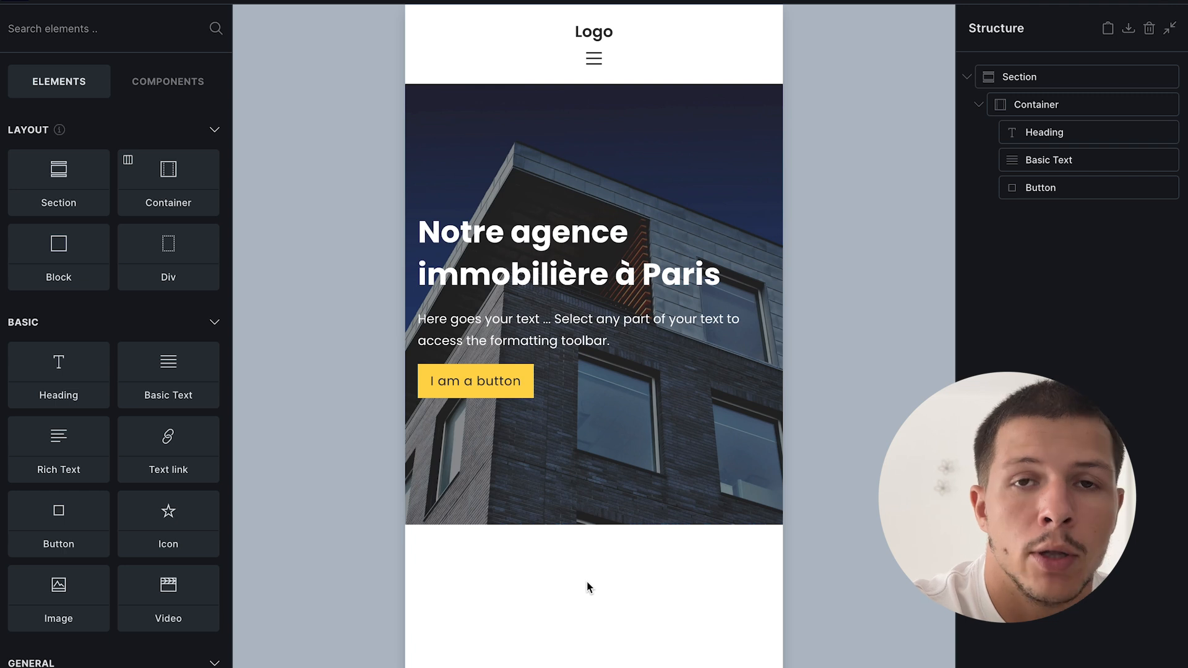
# - Add a new section below the hero with an h2 heading 'Nos biens immobiliers'
pyautogui.click(69, 162)
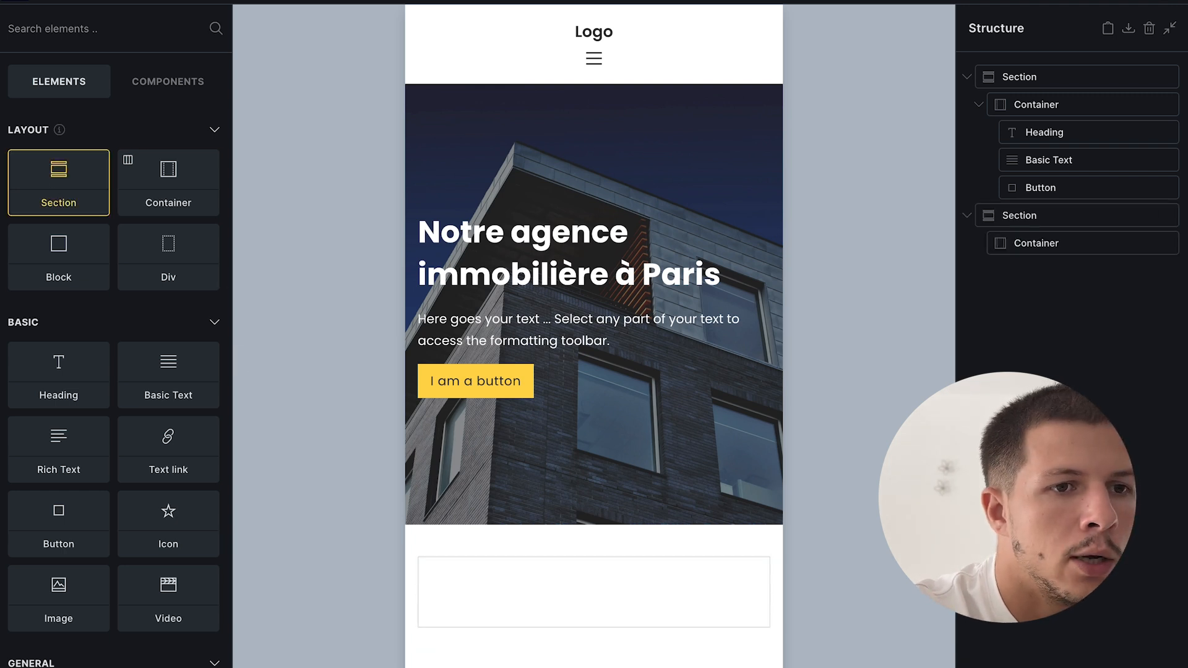
pyautogui.doubleClick(1108, 241)
pyautogui.click(235, 1)
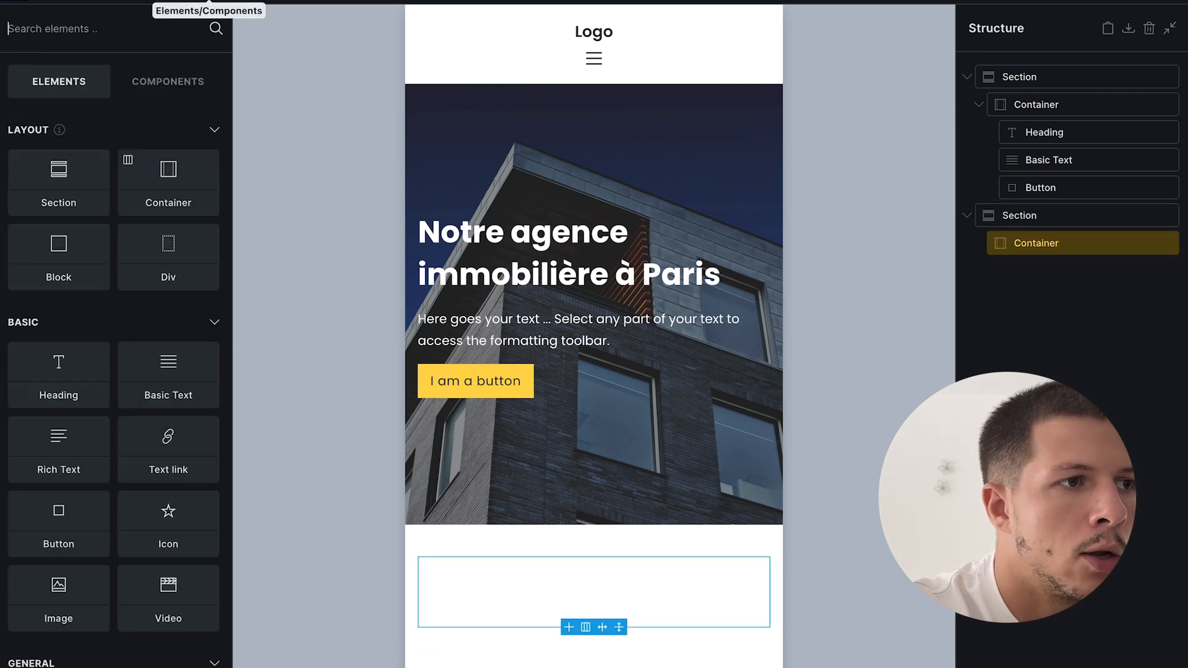
pyautogui.click(176, 28)
pyautogui.write('hea')
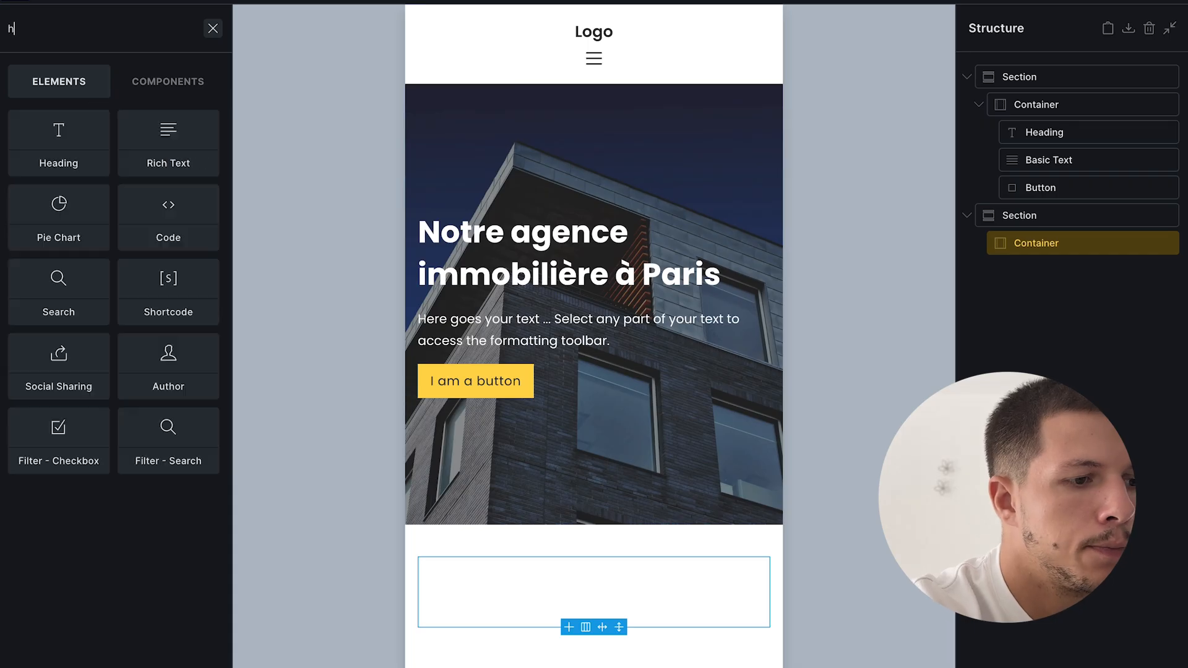
pyautogui.click(58, 130)
pyautogui.click(1114, 270)
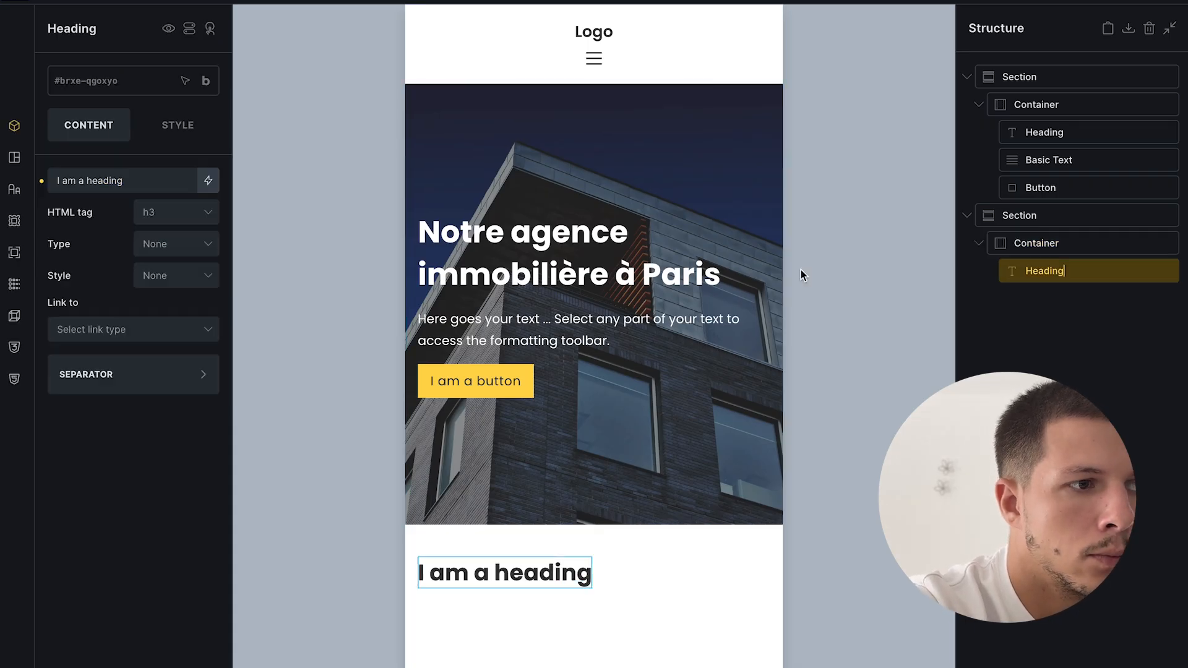
pyautogui.click(170, 222)
pyautogui.click(147, 264)
pyautogui.tripleClick(133, 180)
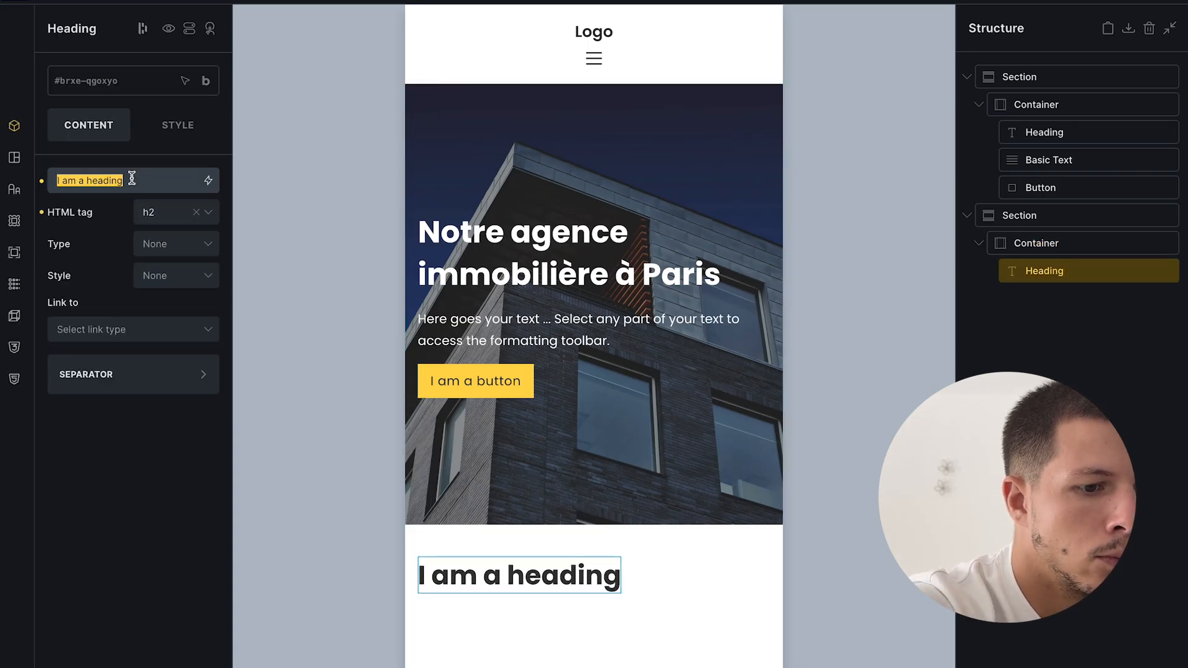
pyautogui.write('Nos biens immobiliers')
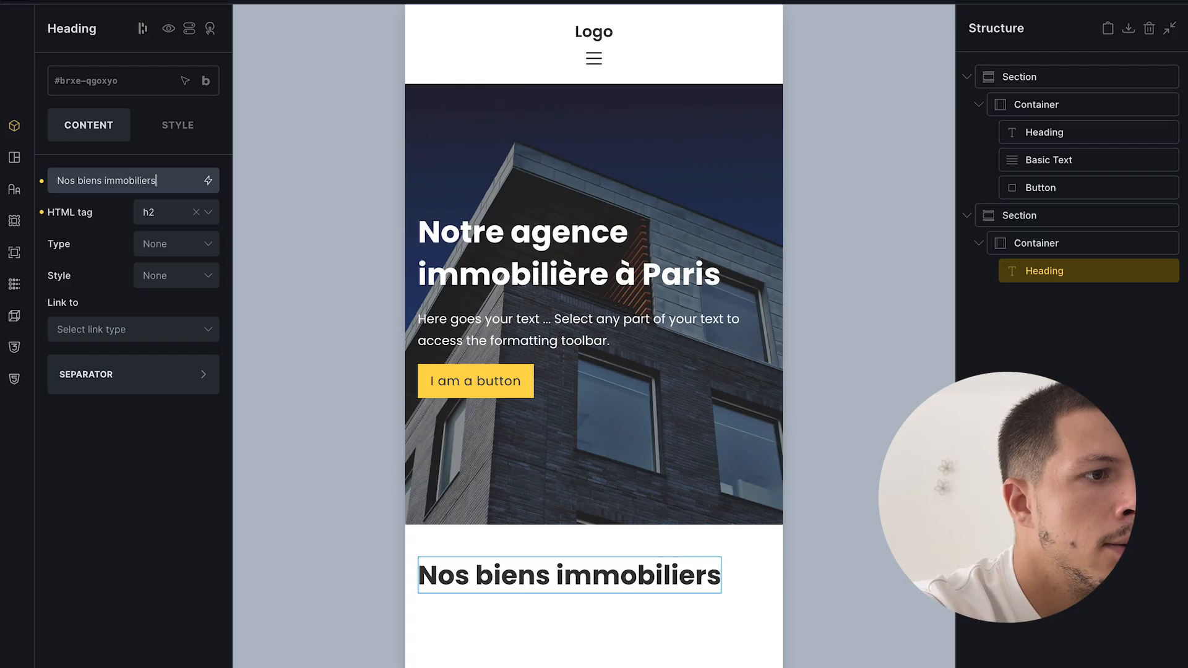
# - Copy the property grid block from the Archive bien immobiliers template
pyautogui.moveTo(2, 371)
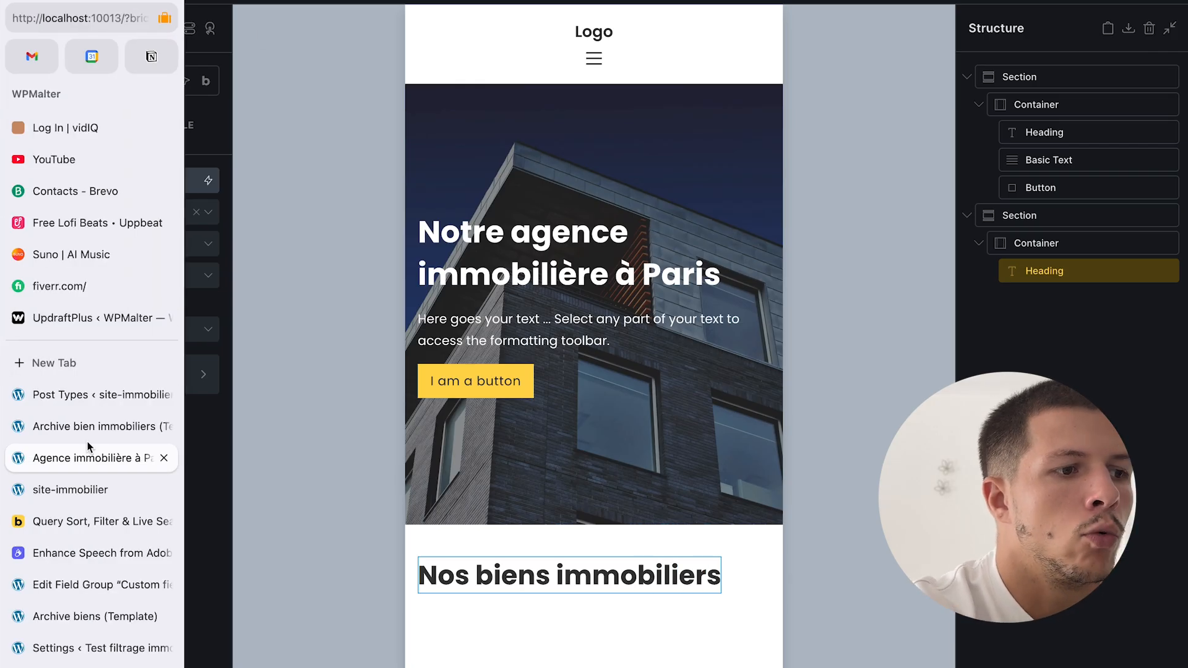
pyautogui.click(88, 436)
pyautogui.scroll(-3, 594, 372)
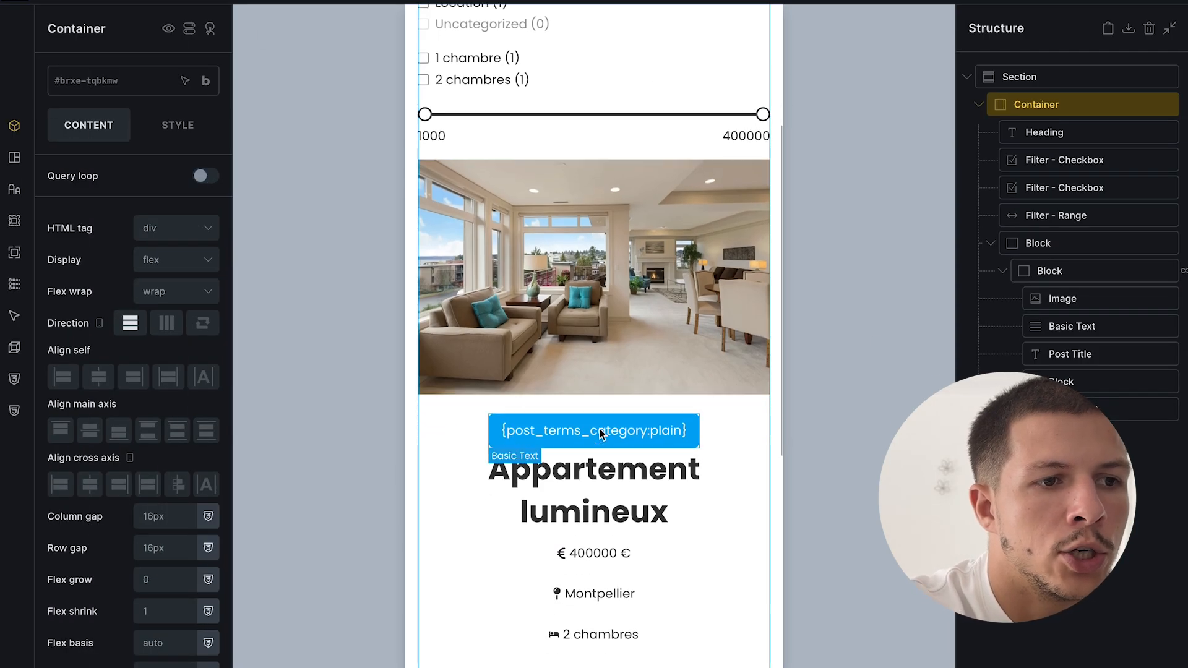
pyautogui.click(1041, 242)
pyautogui.click(1043, 243)
pyautogui.rightClick(1046, 243)
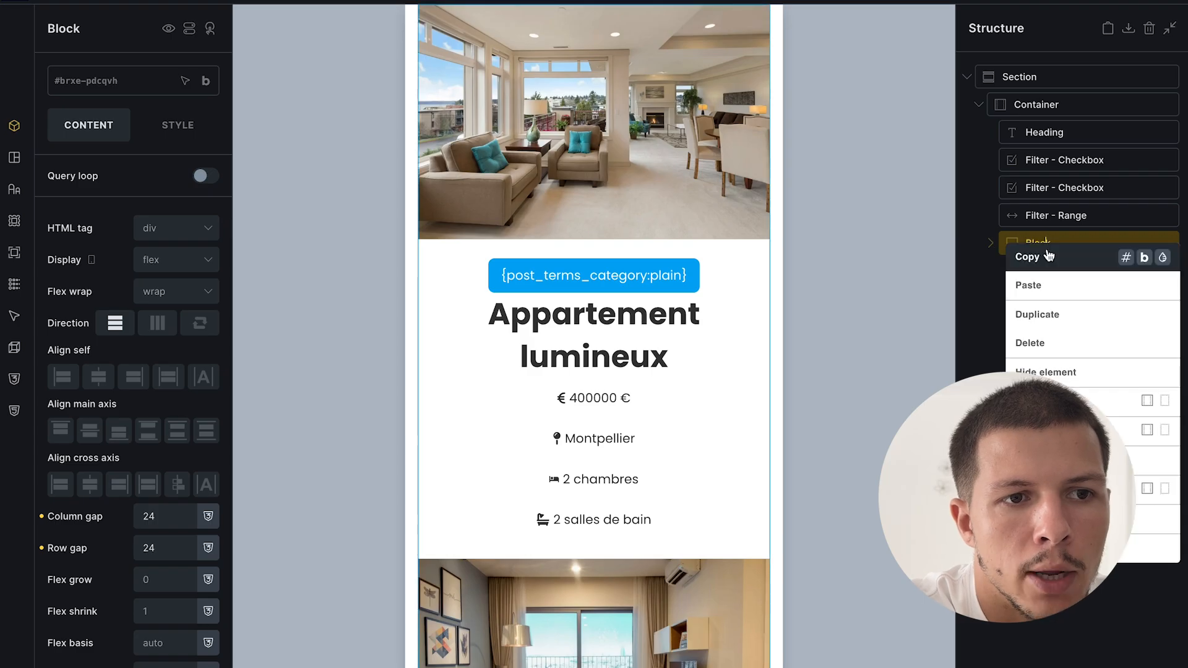
pyautogui.click(1056, 260)
# - Paste the property grid into the home page's second section container and select its looping card
pyautogui.moveTo(2, 458)
pyautogui.click(95, 458)
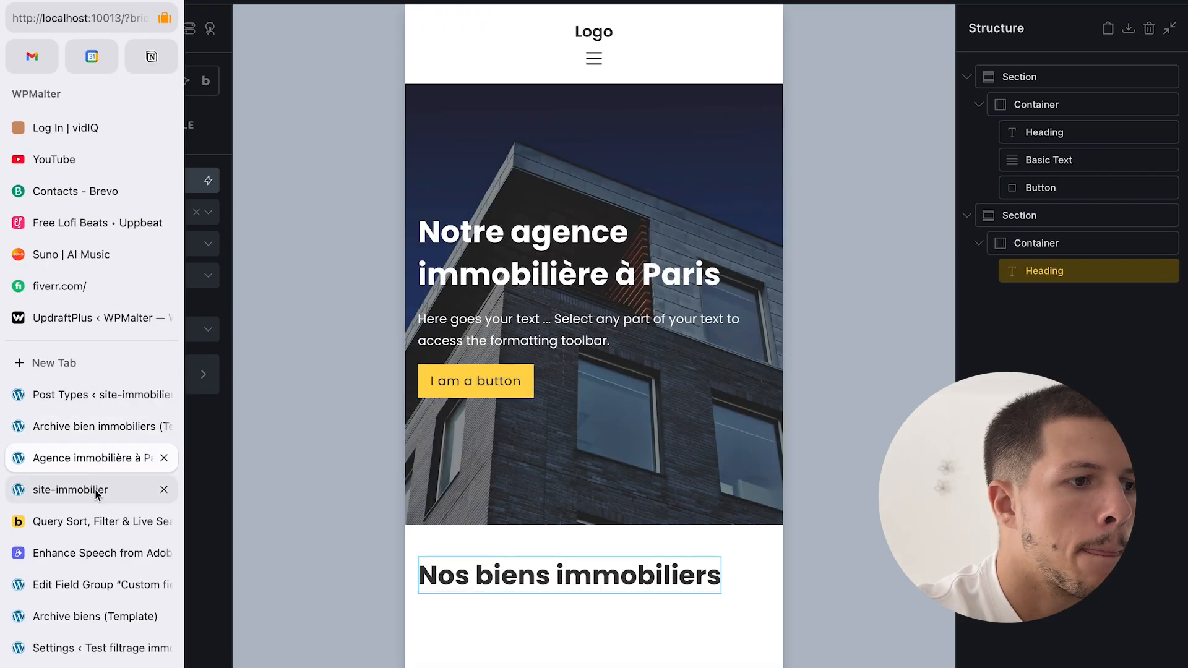
pyautogui.click(1063, 341)
pyautogui.rightClick(1063, 339)
pyautogui.click(1075, 247)
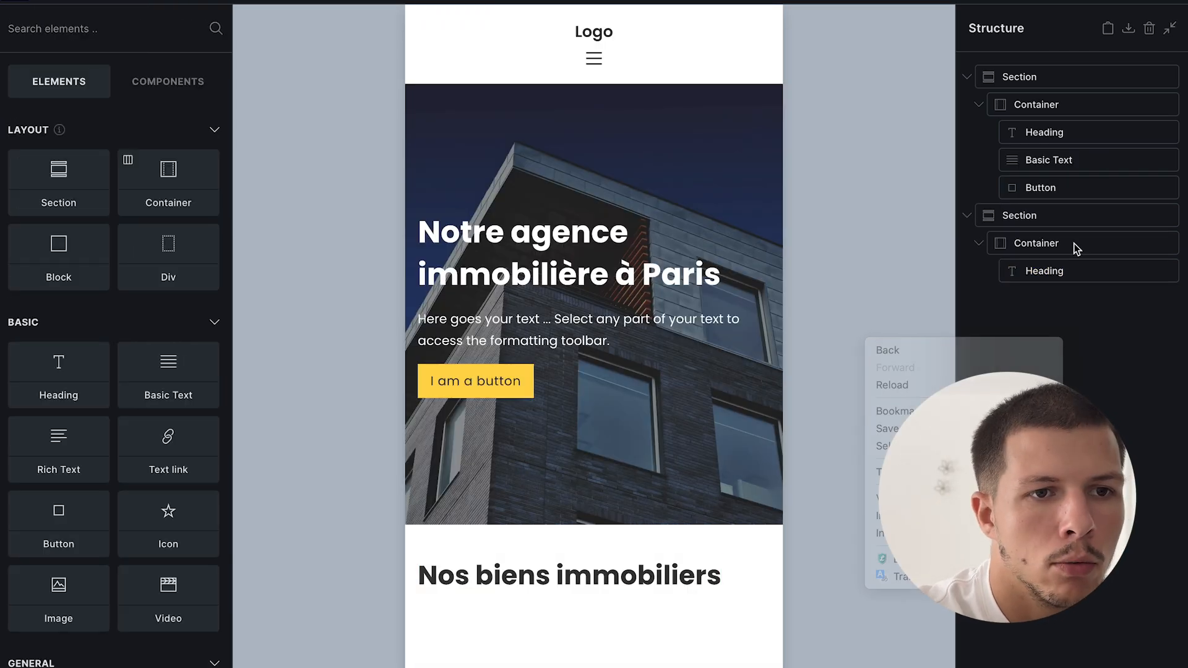
pyautogui.click(1073, 246)
pyautogui.rightClick(1053, 244)
pyautogui.click(1046, 285)
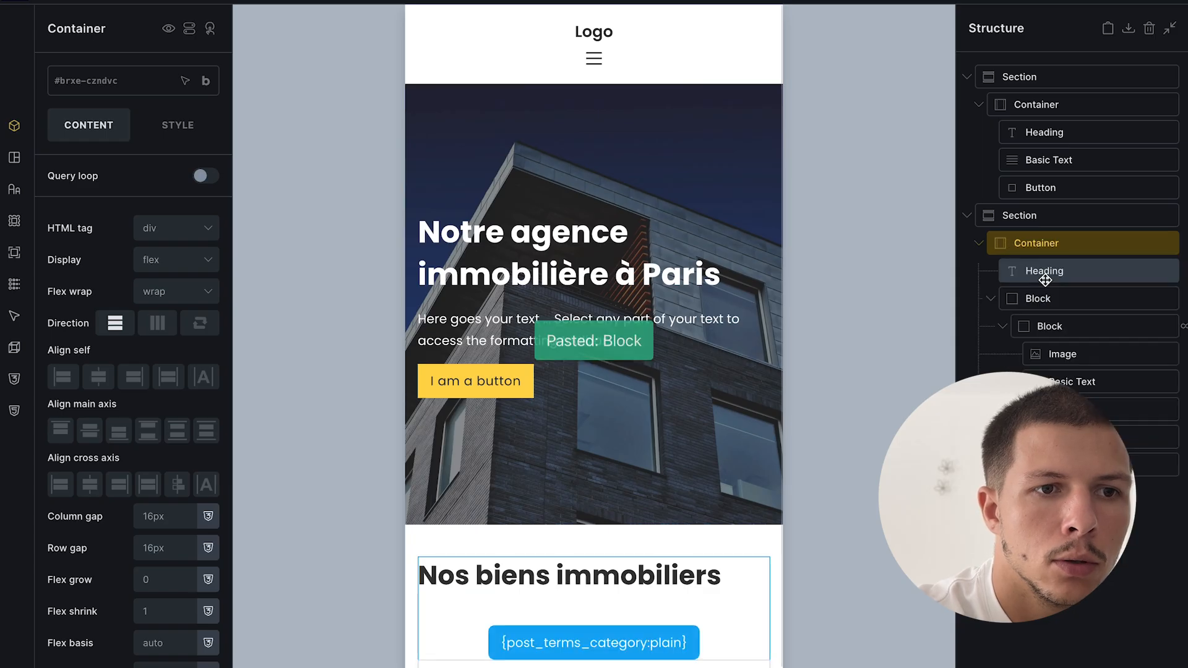
pyautogui.click(1048, 303)
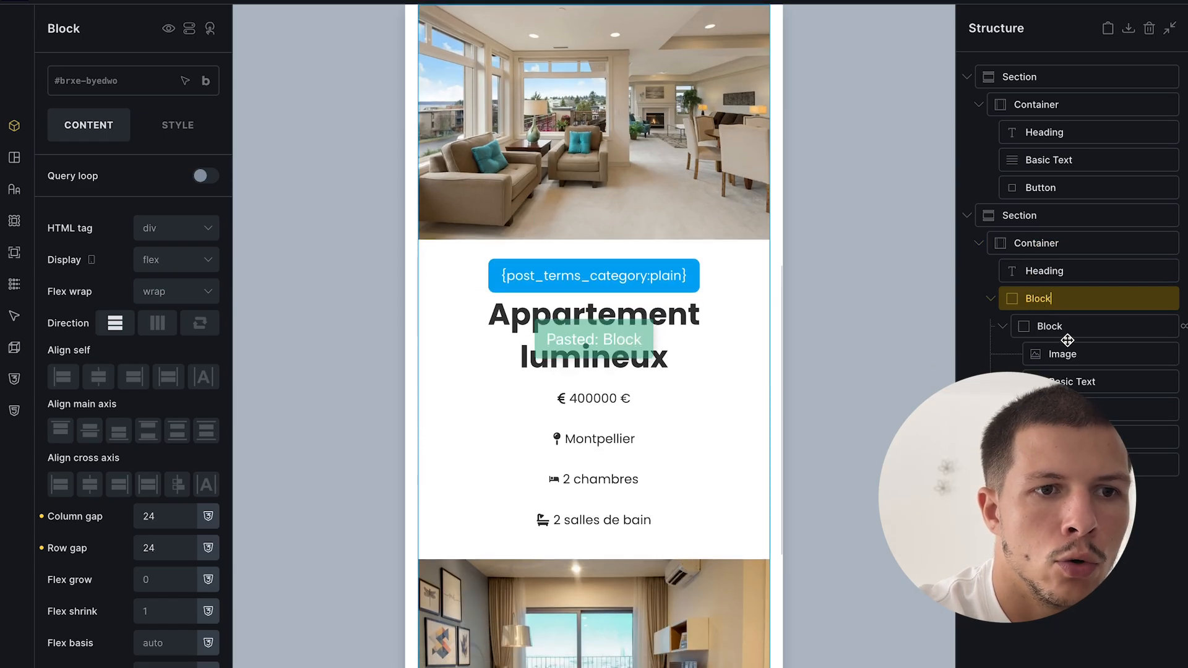
pyautogui.click(1070, 326)
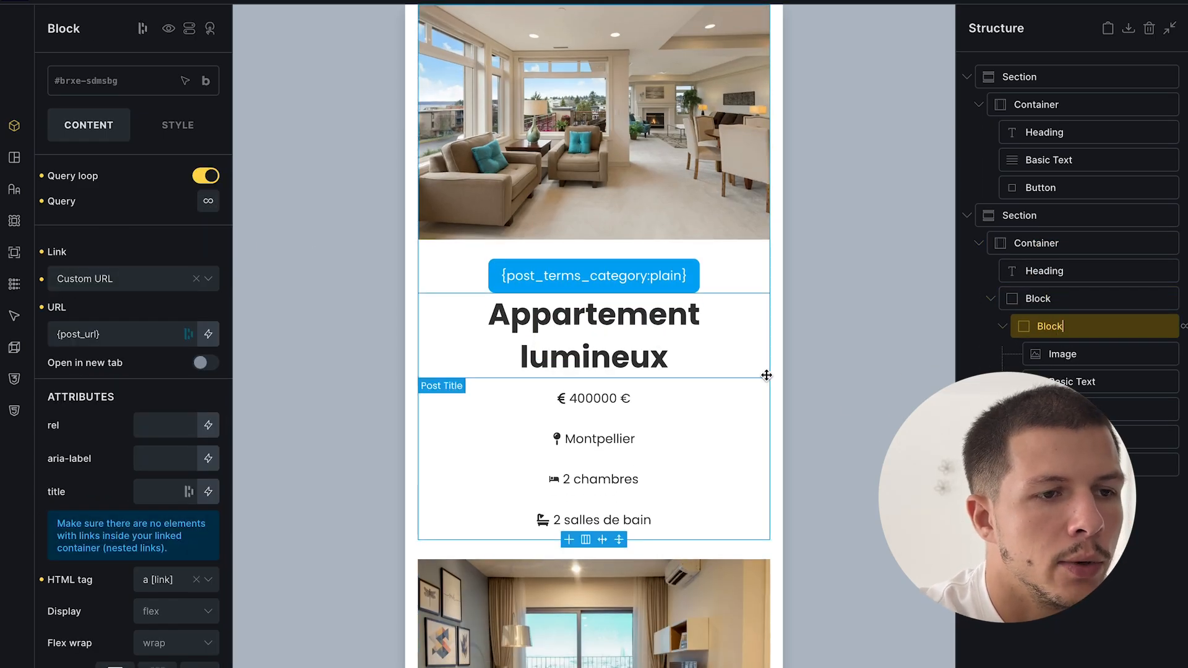
pyautogui.moveTo(2, 334)
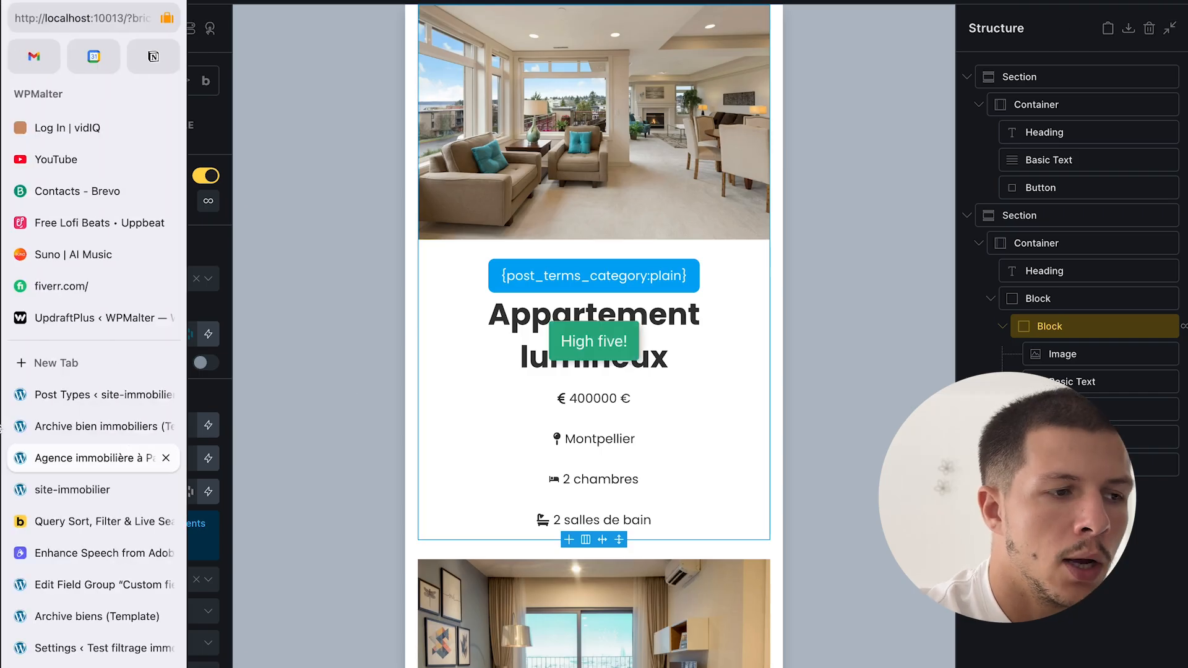
pyautogui.click(81, 489)
# - Review the live home page, then return to the builder at tablet width
pyautogui.scroll(-6, 719, 381)
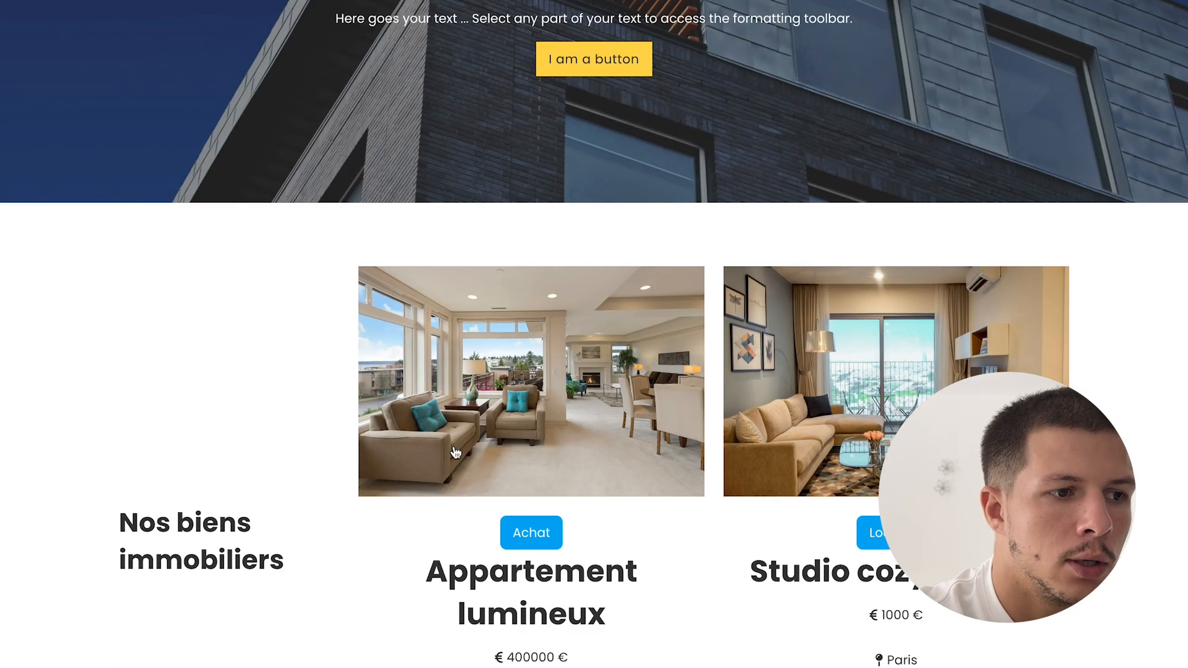
pyautogui.scroll(1, 302, 507)
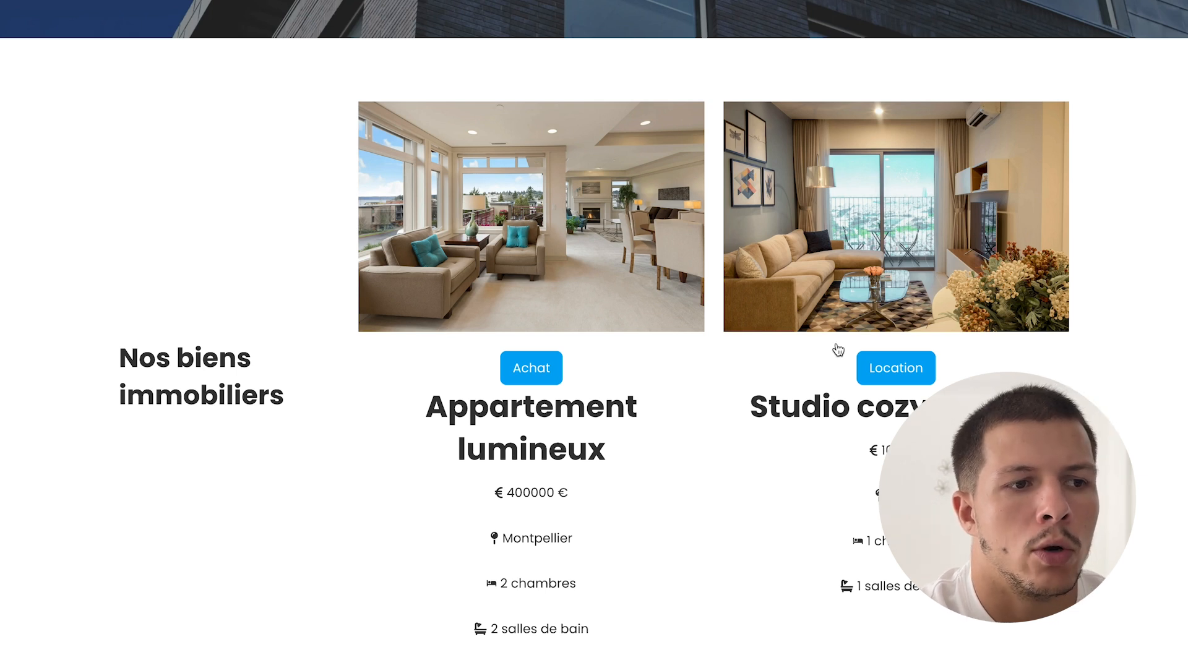
pyautogui.moveTo(1, 408)
pyautogui.click(75, 457)
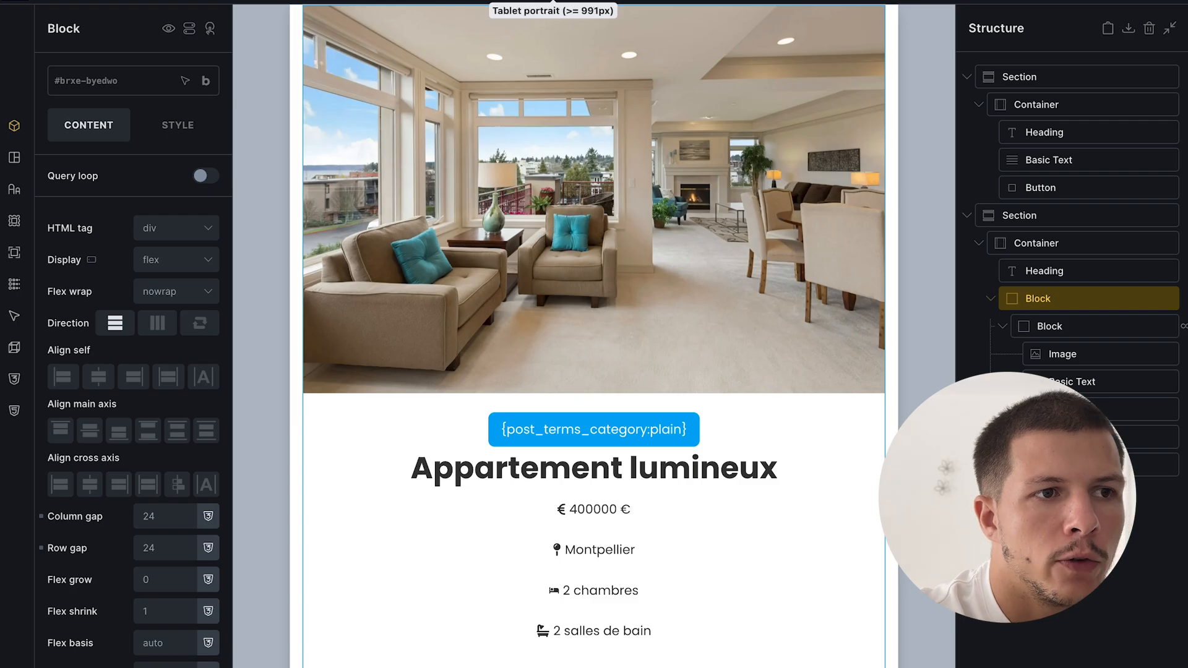
pyautogui.click(554, 1)
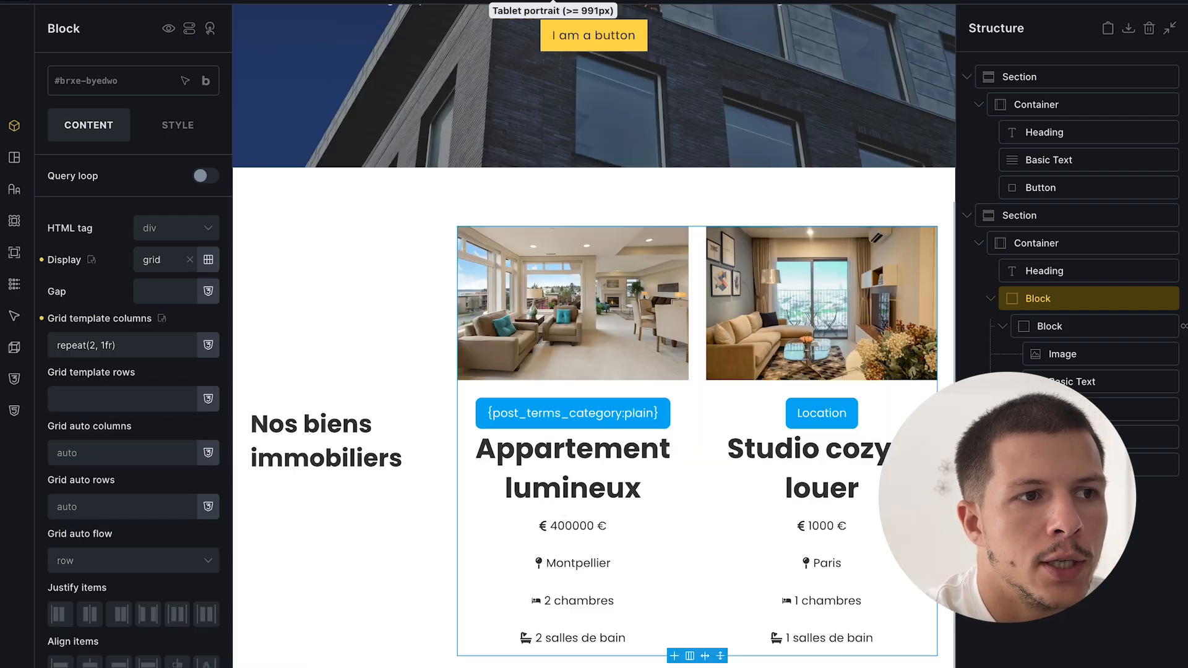
# - Set the second section's container to vertical direction, save, and check mobile width
pyautogui.click(990, 244)
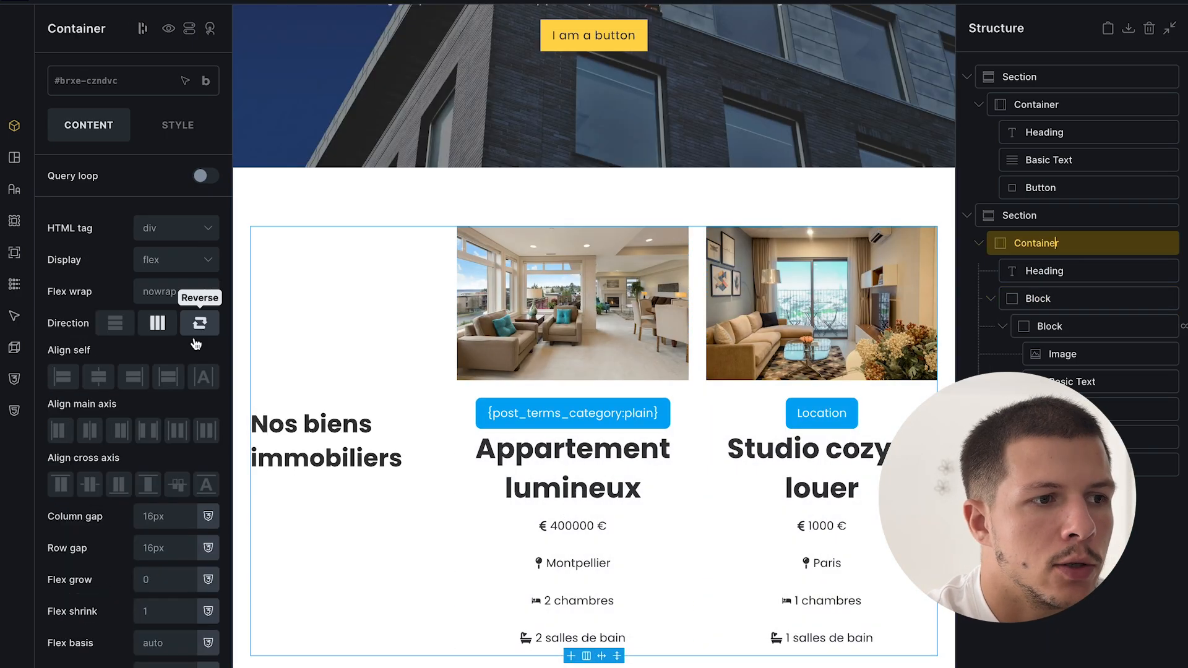
pyautogui.click(131, 323)
pyautogui.click(1168, 2)
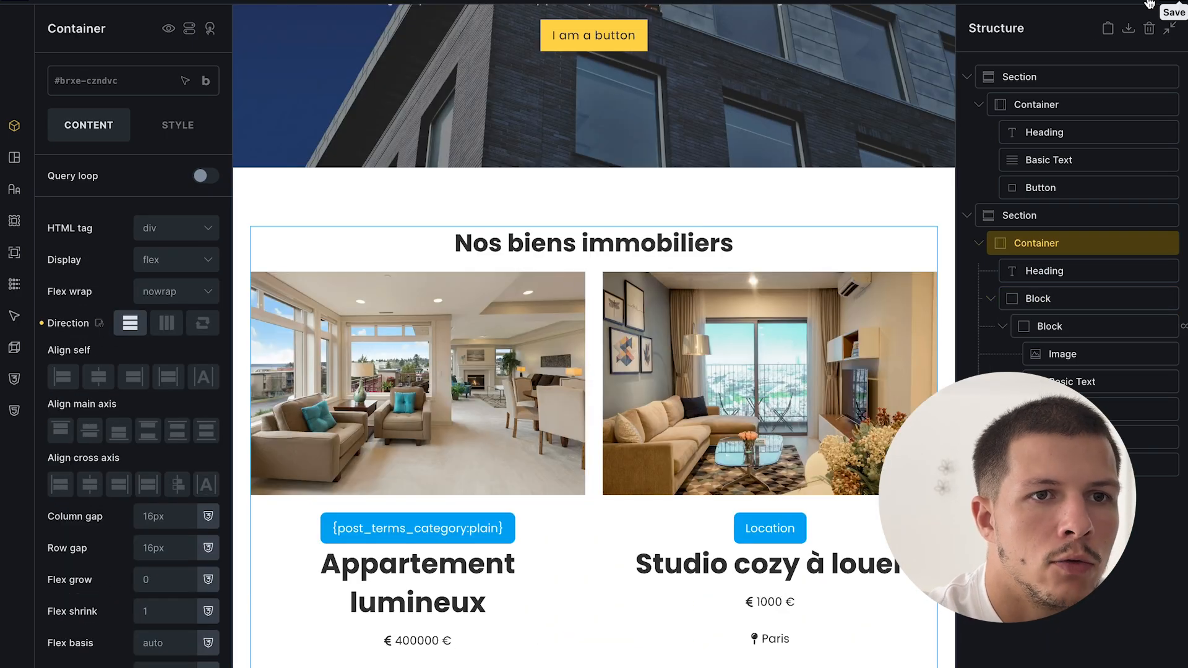
pyautogui.scroll(-2, 610, 437)
pyautogui.scroll(2, 611, 352)
pyautogui.click(489, 2)
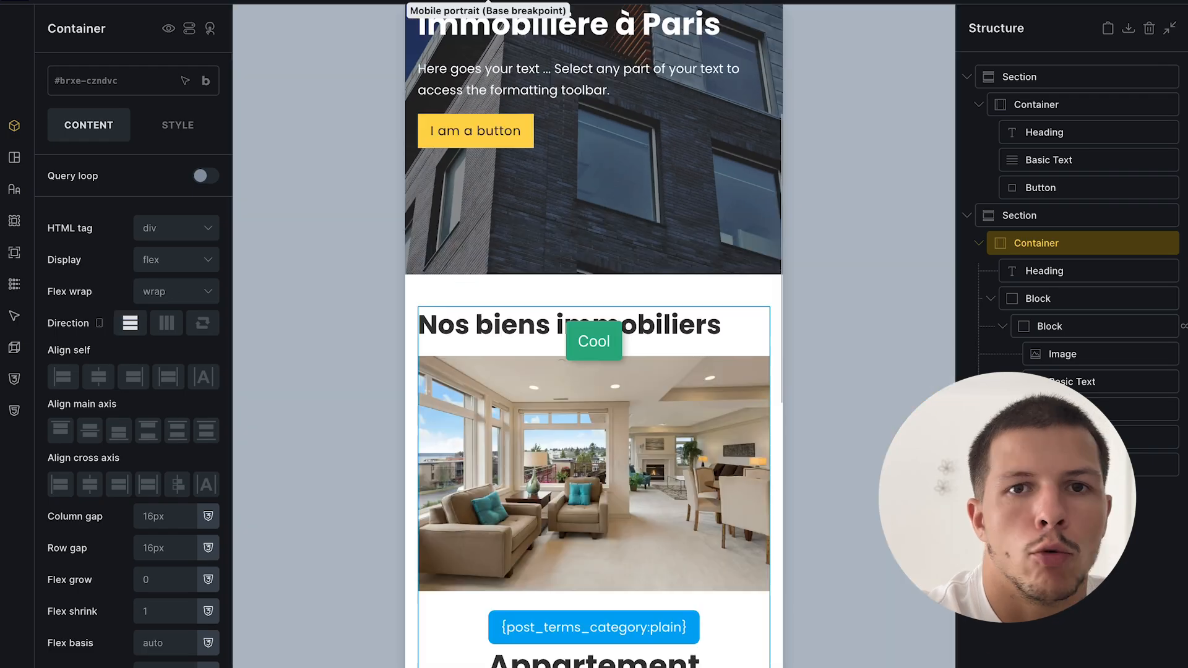
pyautogui.click(1152, 463)
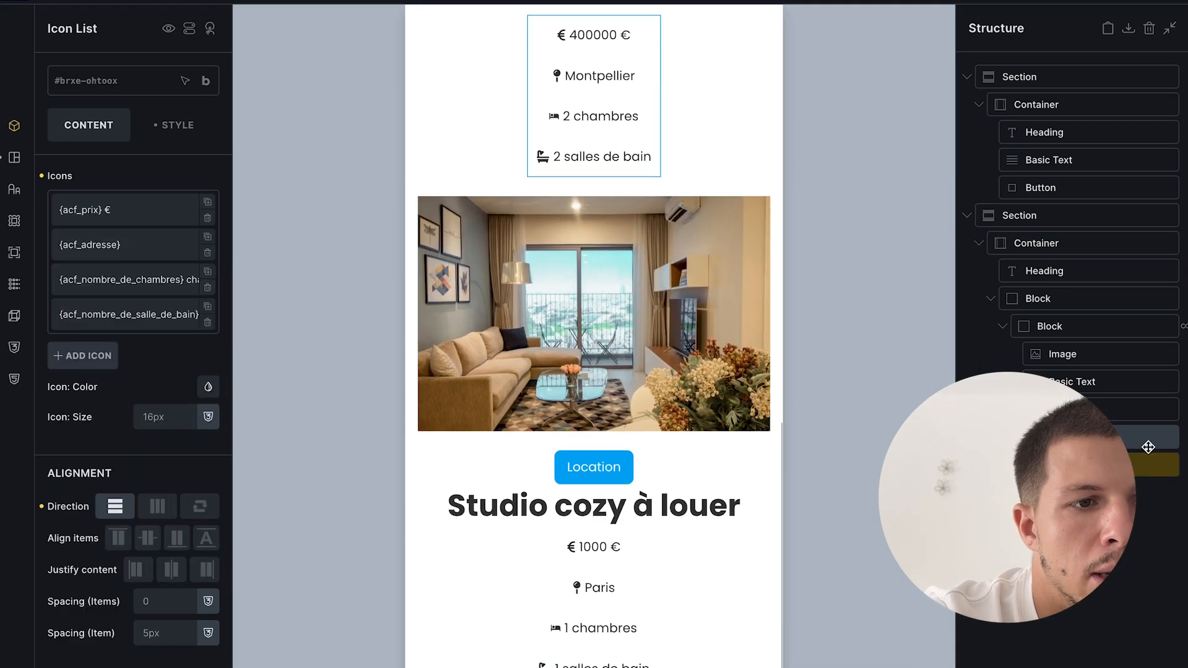
# - Add a Button element and place it after the property grid block
pyautogui.click(1127, 557)
pyautogui.click(1028, 299)
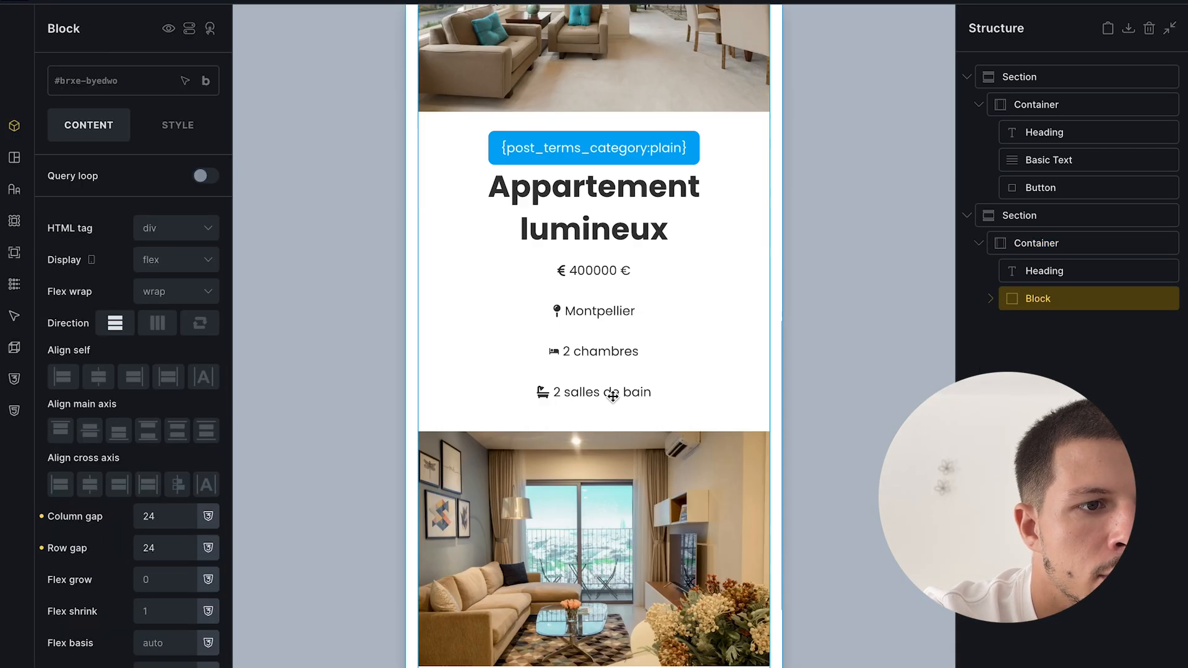
pyautogui.click(190, 29)
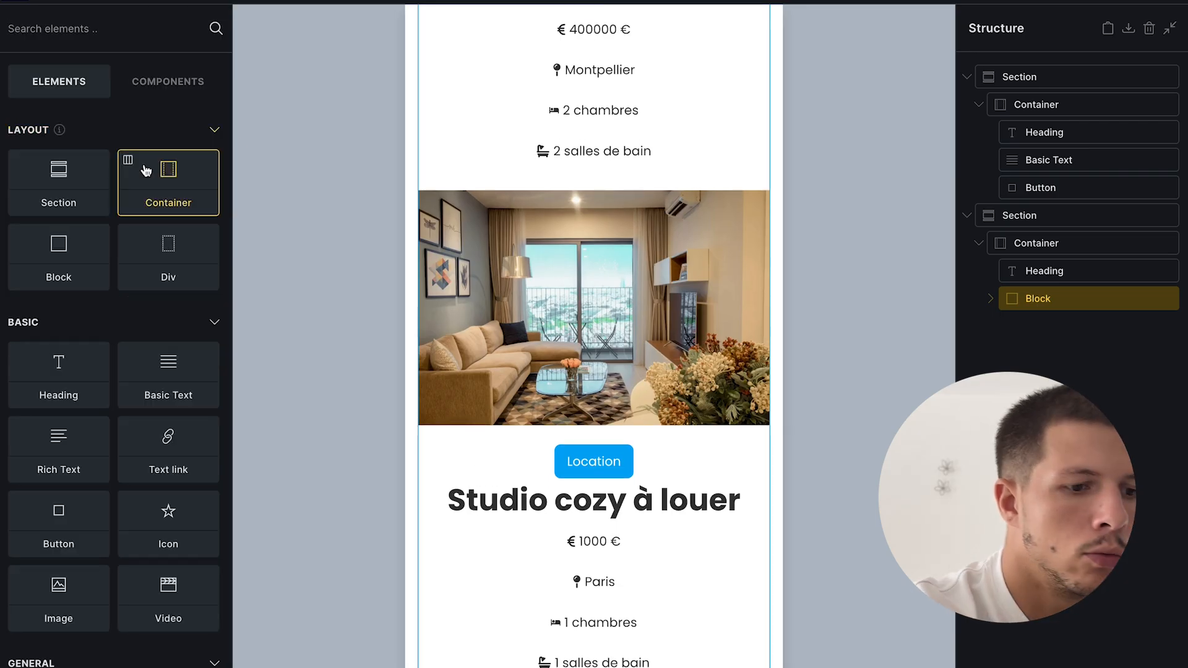
pyautogui.write('but')
pyautogui.moveTo(59, 149); pyautogui.dragTo(647, 489)
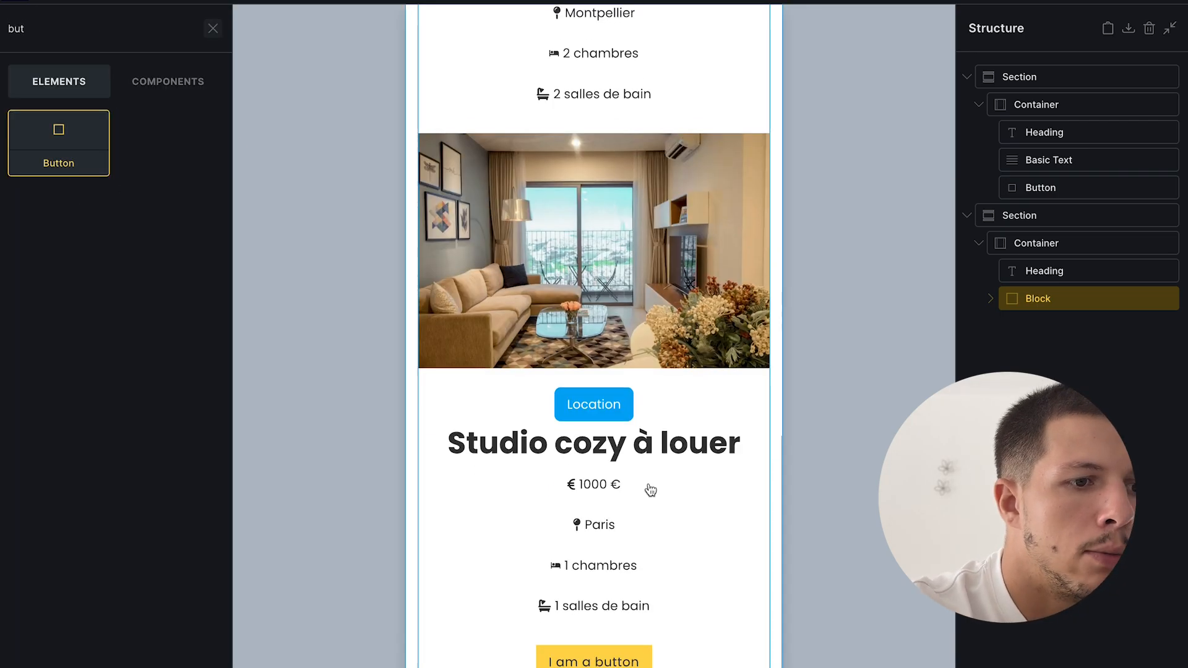
pyautogui.click(991, 298)
pyautogui.moveTo(1051, 493); pyautogui.dragTo(1031, 331)
pyautogui.click(990, 327)
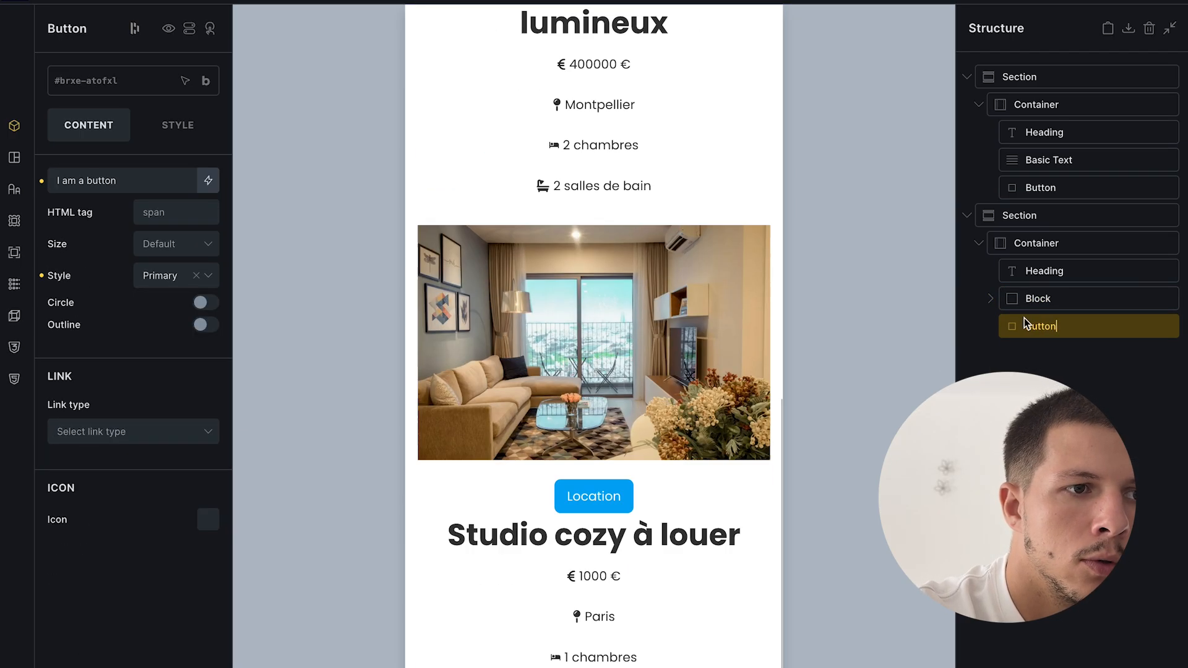
# - Change the button label to 'Voir tous nos biens'
pyautogui.click(124, 180)
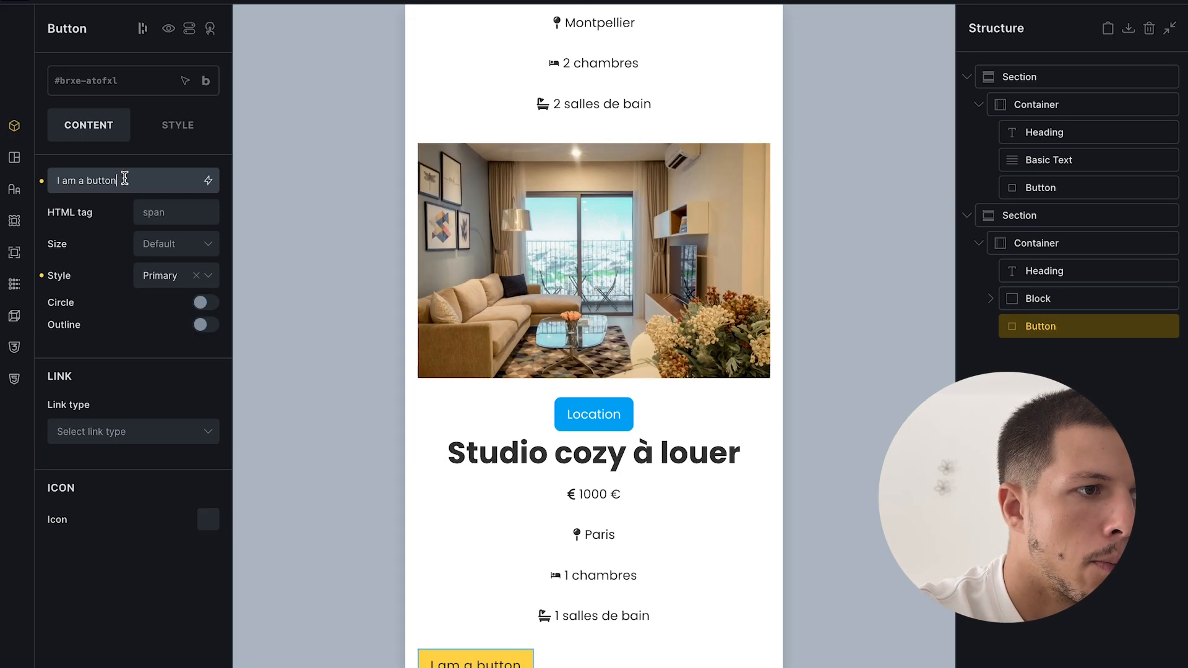
pyautogui.hotkey('ctrl', 'a')
pyautogui.write('V')
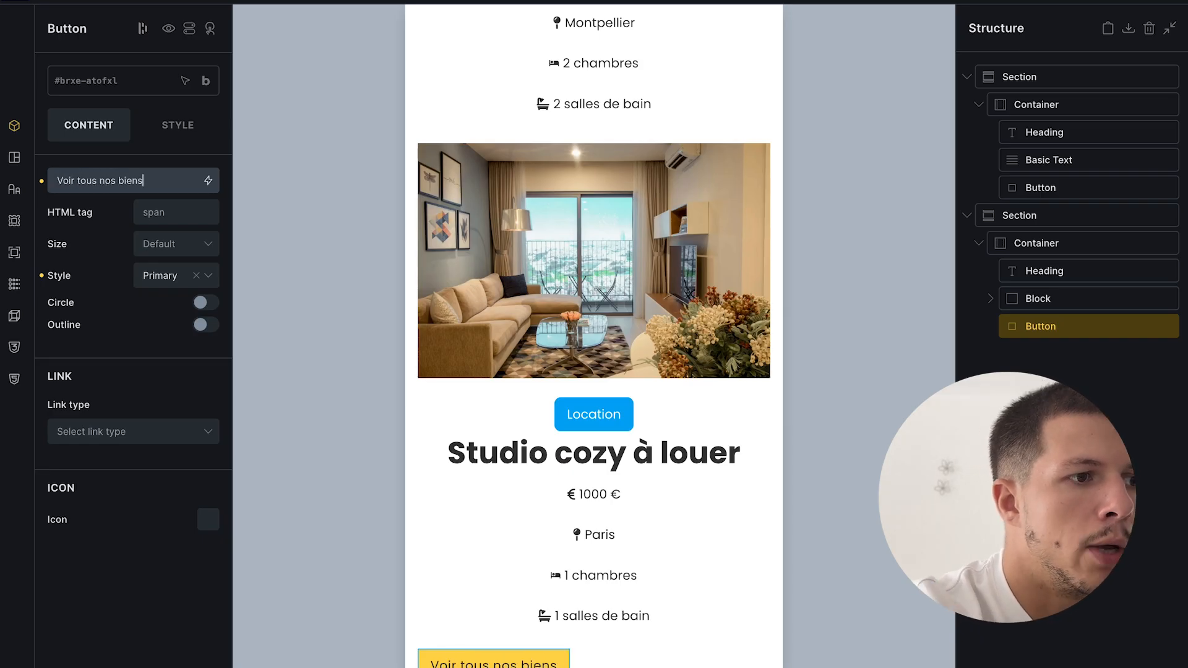
pyautogui.hotkey('ctrl', 's')
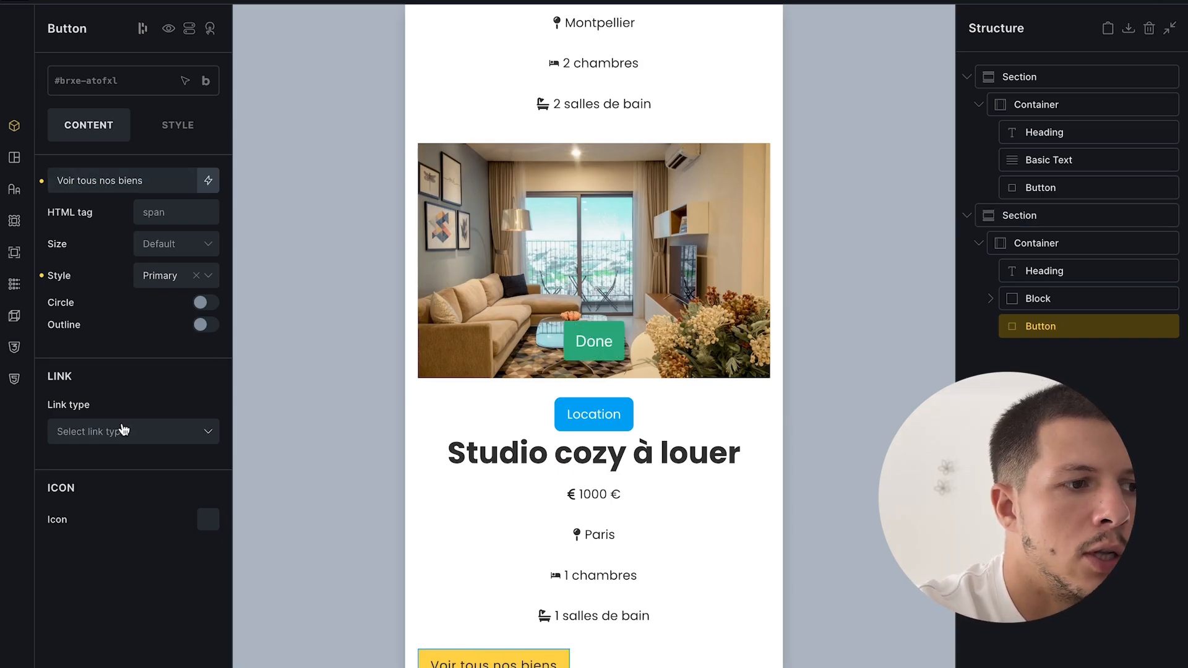
# - Set the button's link type to Custom URL and start entering the URL
pyautogui.click(117, 447)
pyautogui.click(117, 458)
pyautogui.click(144, 445)
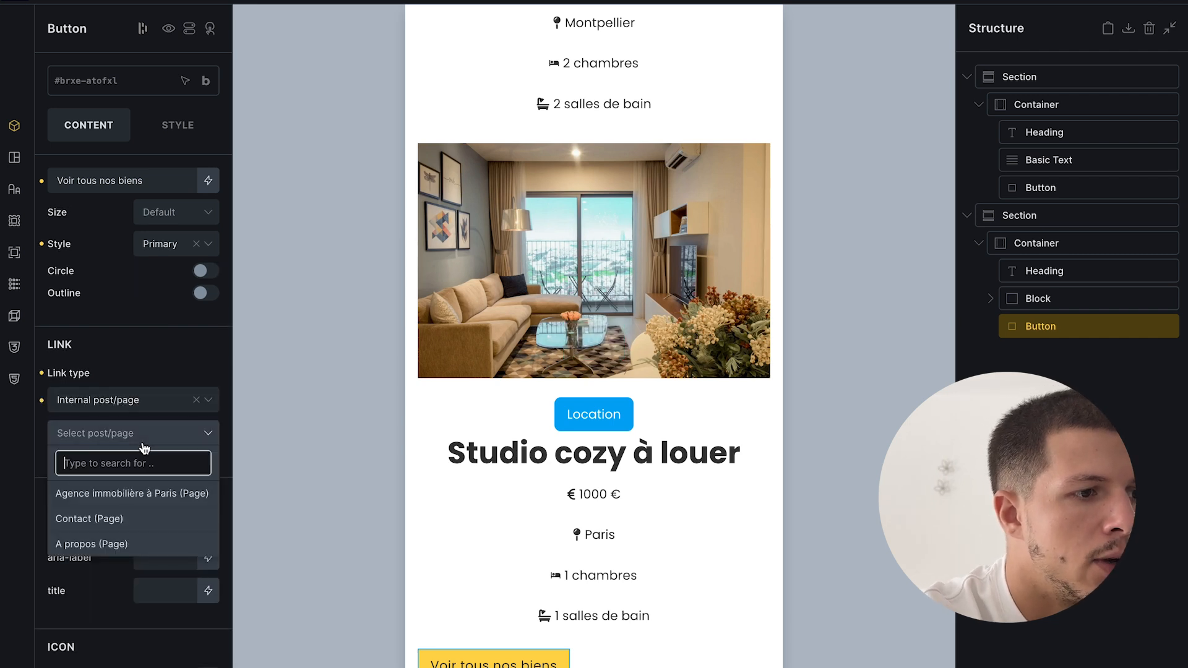
pyautogui.click(144, 446)
pyautogui.click(127, 401)
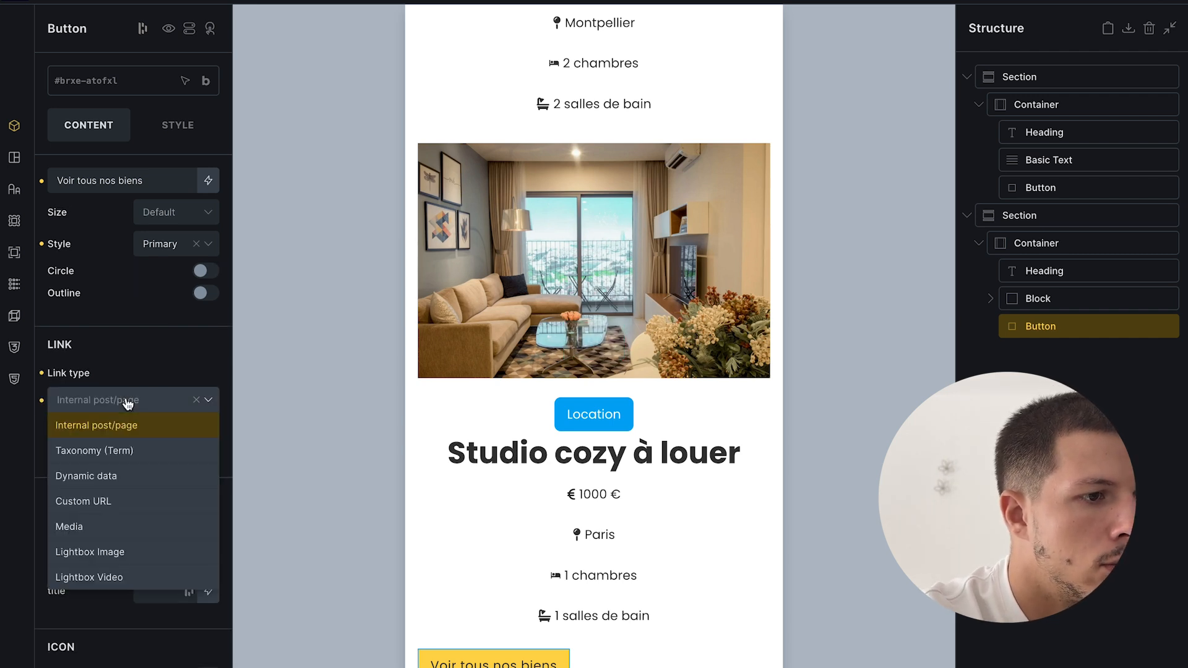
pyautogui.click(119, 503)
pyautogui.click(133, 456)
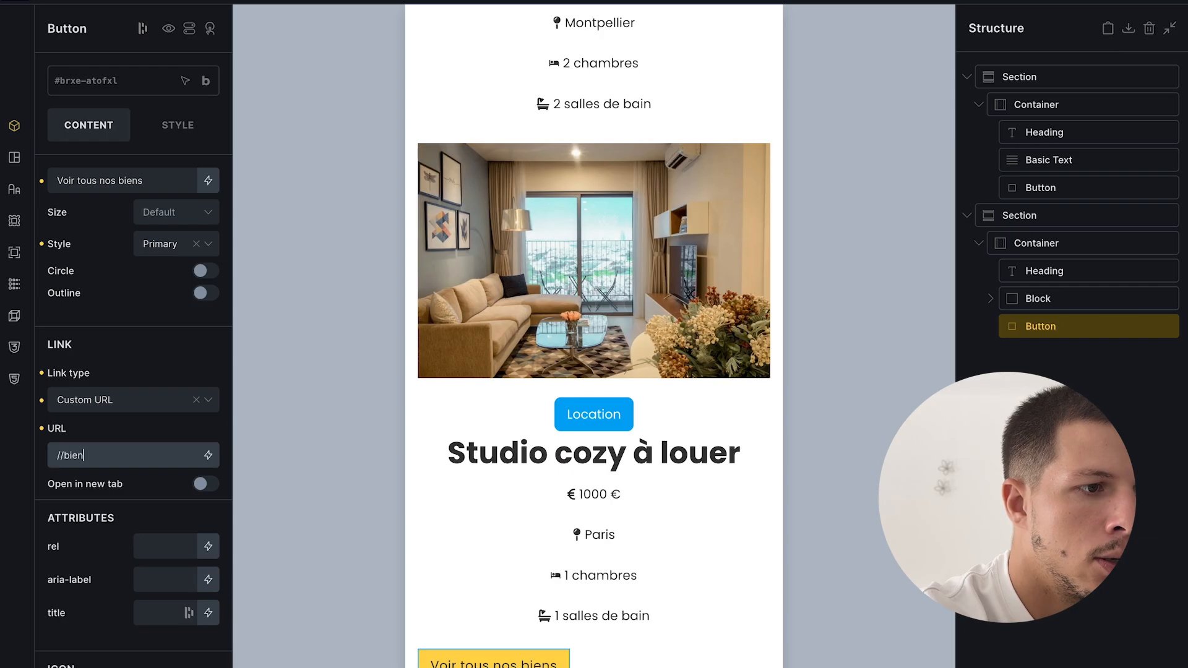
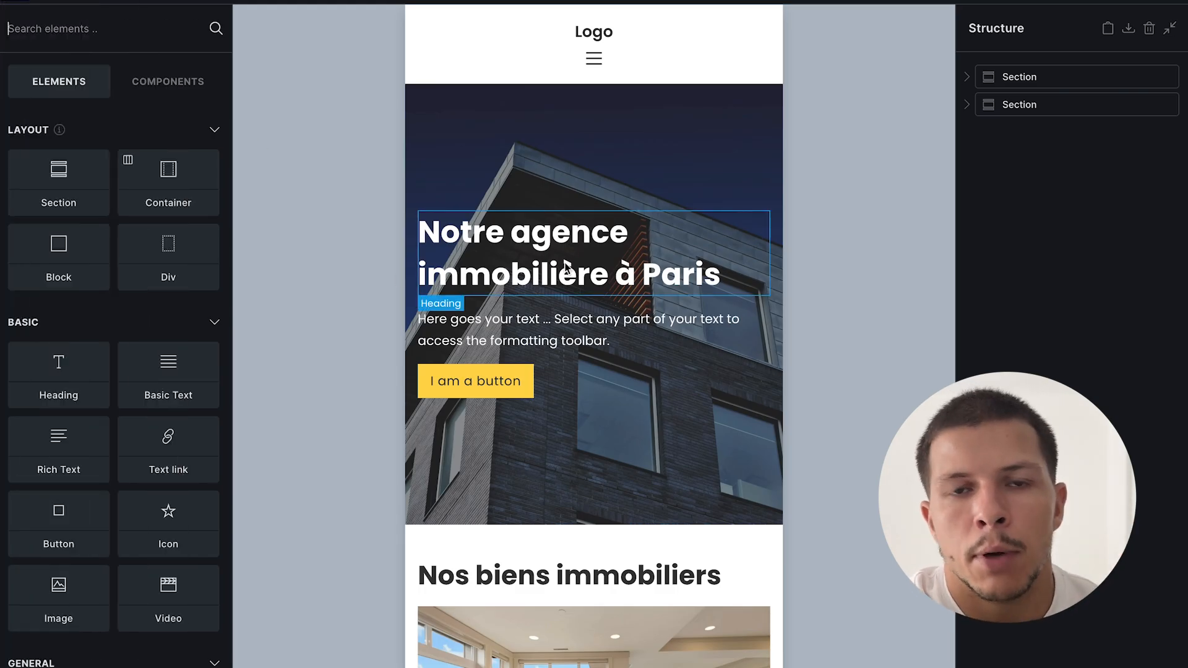
# - Add a new section with a container below the property listings and select it
pyautogui.click(75, 202)
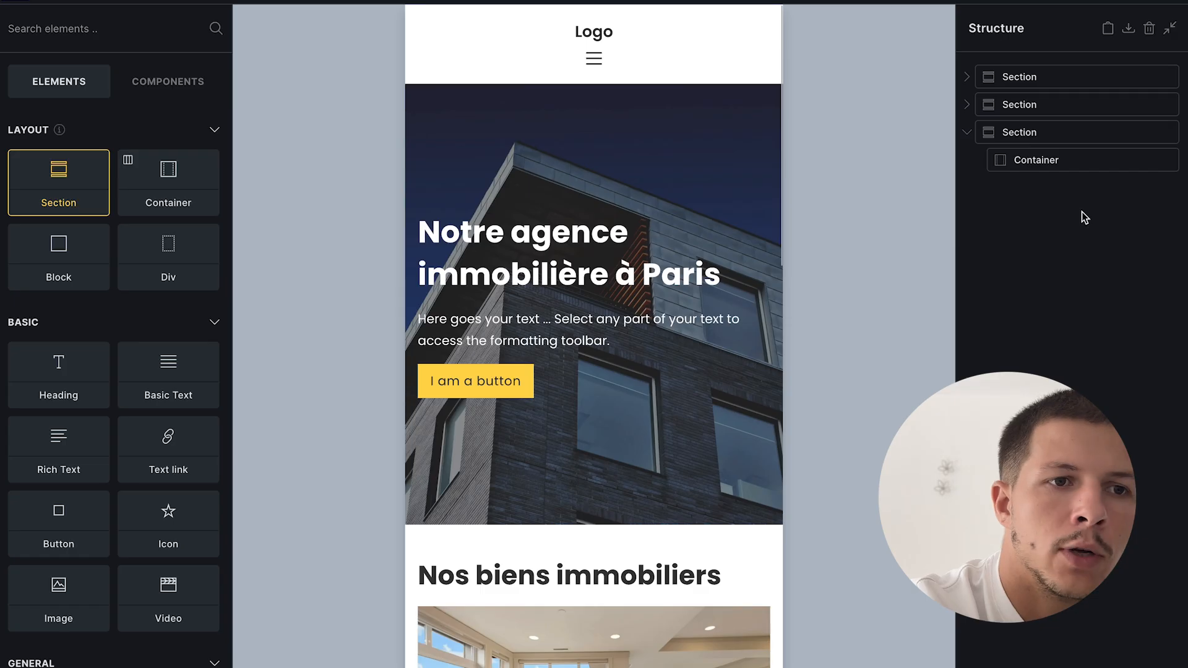
pyautogui.scroll(-15, 647, 289)
pyautogui.scroll(4, 646, 291)
pyautogui.scroll(-4, 644, 298)
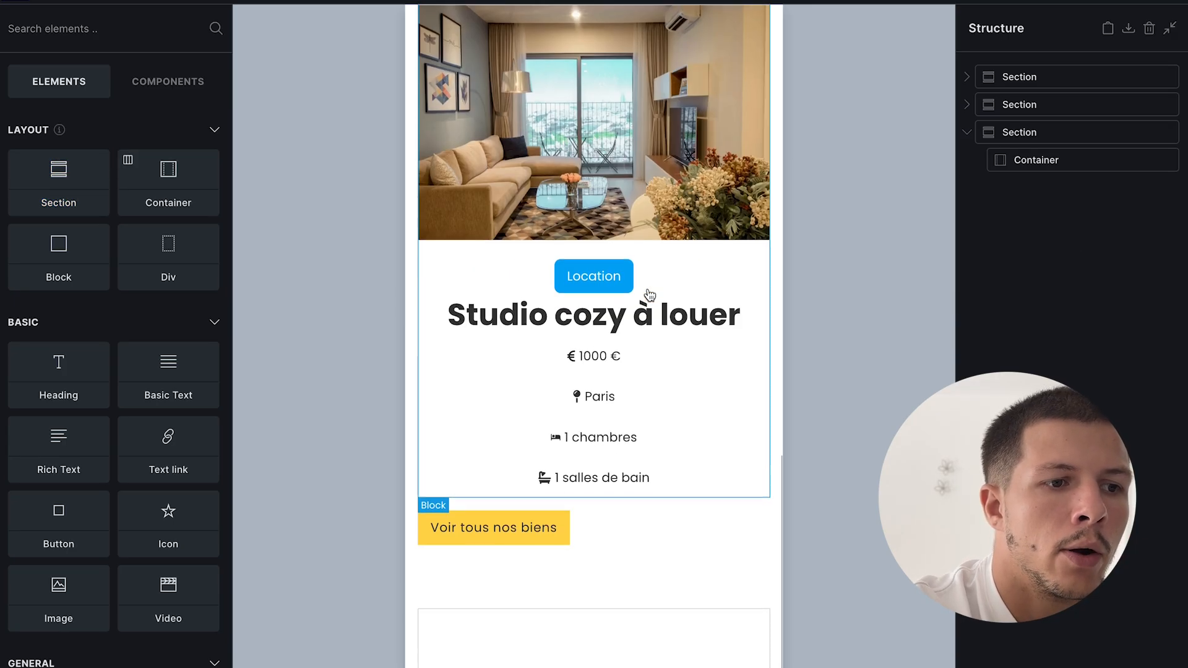
pyautogui.click(663, 602)
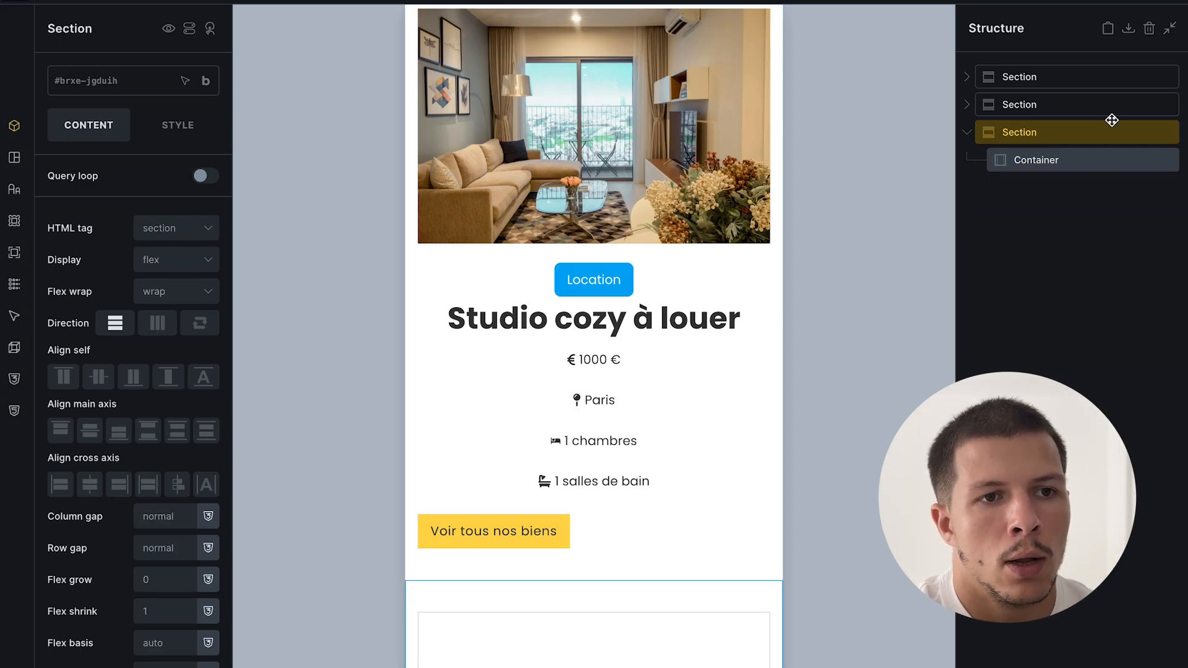
pyautogui.click(1058, 159)
pyautogui.click(1056, 133)
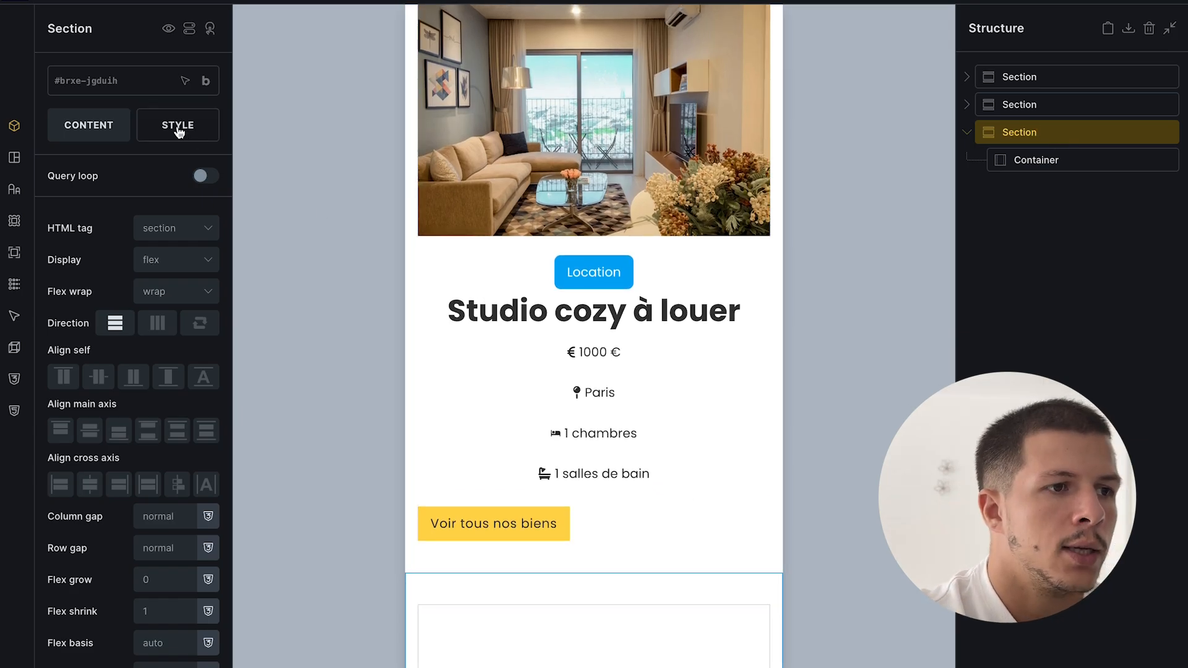
# - Give the new section a light grey #f5f5f5 background colour
pyautogui.click(178, 132)
pyautogui.click(146, 199)
pyautogui.click(180, 186)
pyautogui.click(181, 185)
pyautogui.click(161, 275)
pyautogui.click(208, 232)
pyautogui.click(90, 264)
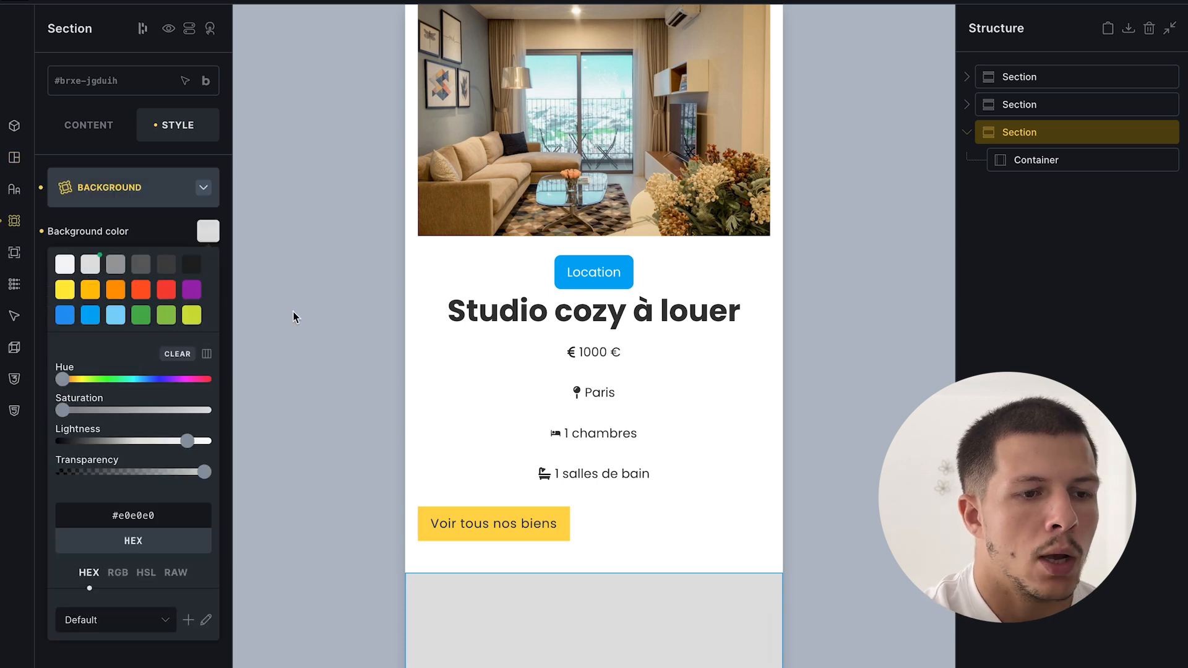
pyautogui.click(64, 264)
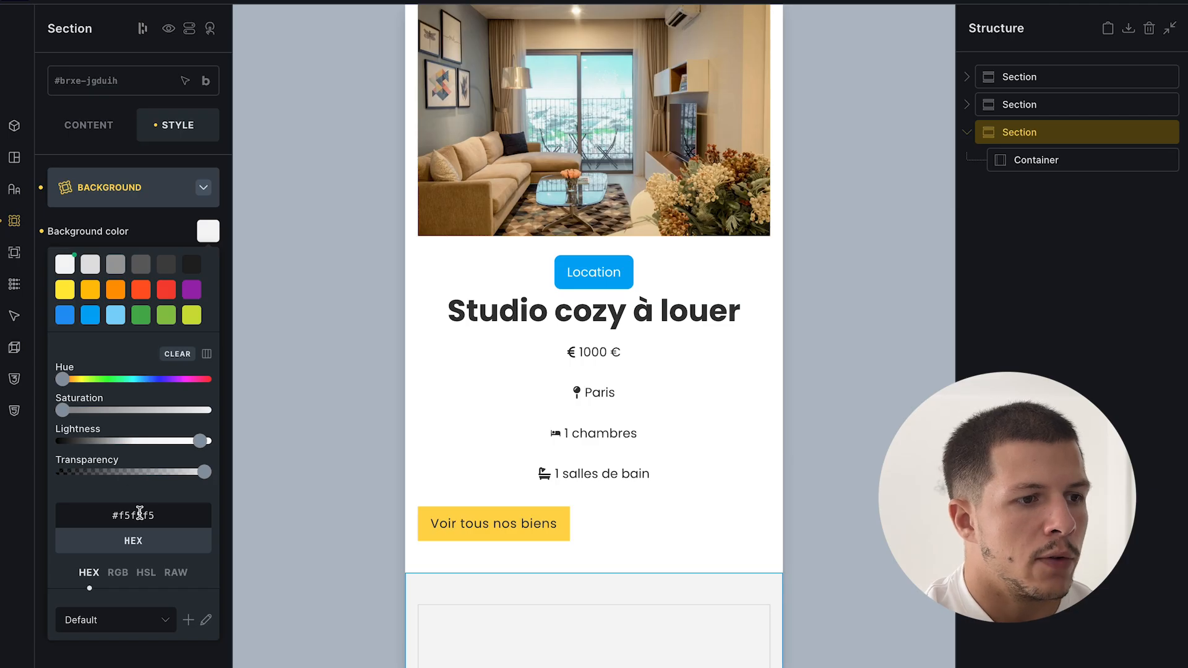
# - Save the page and preview the live home page
pyautogui.click(1178, 2)
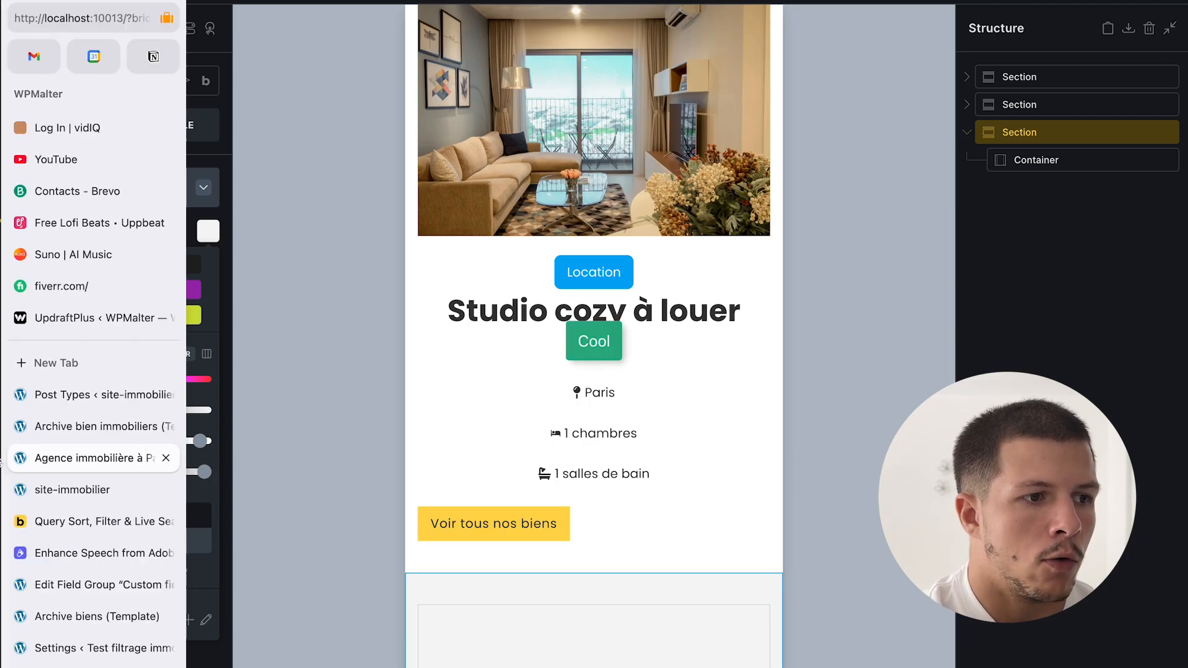
pyautogui.click(77, 480)
pyautogui.scroll(-10, 618, 437)
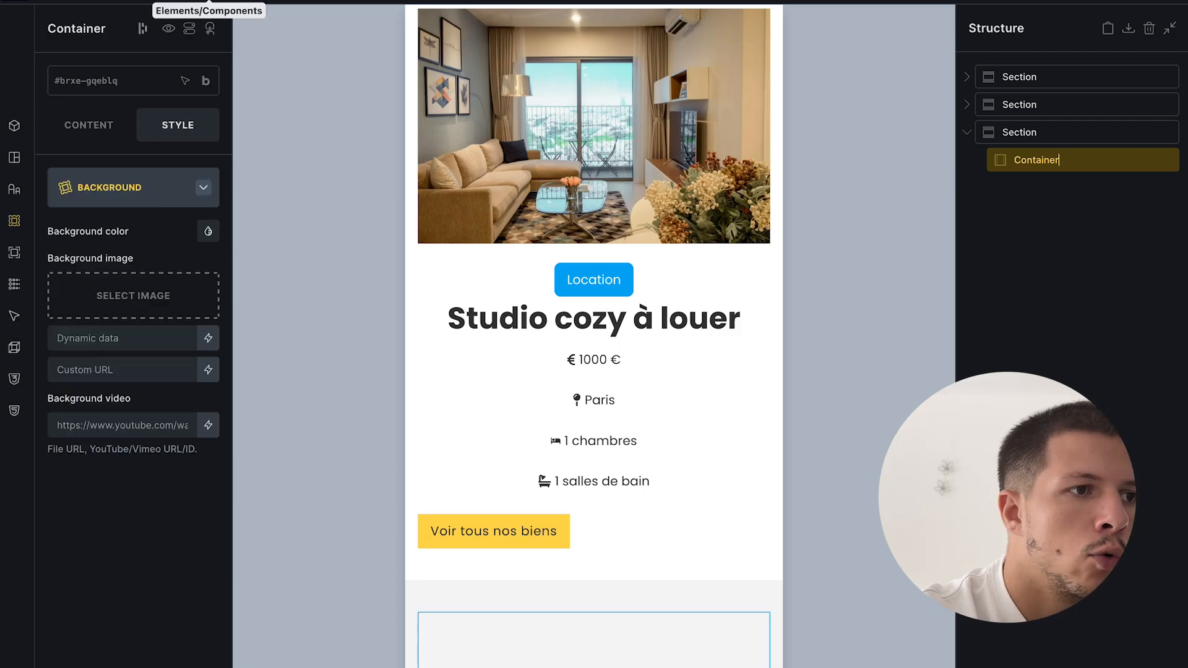
# - Add an h2 heading reading 'Chiffres clés de l'agence' inside the container
pyautogui.click(210, 2)
pyautogui.click(65, 374)
pyautogui.click(1071, 187)
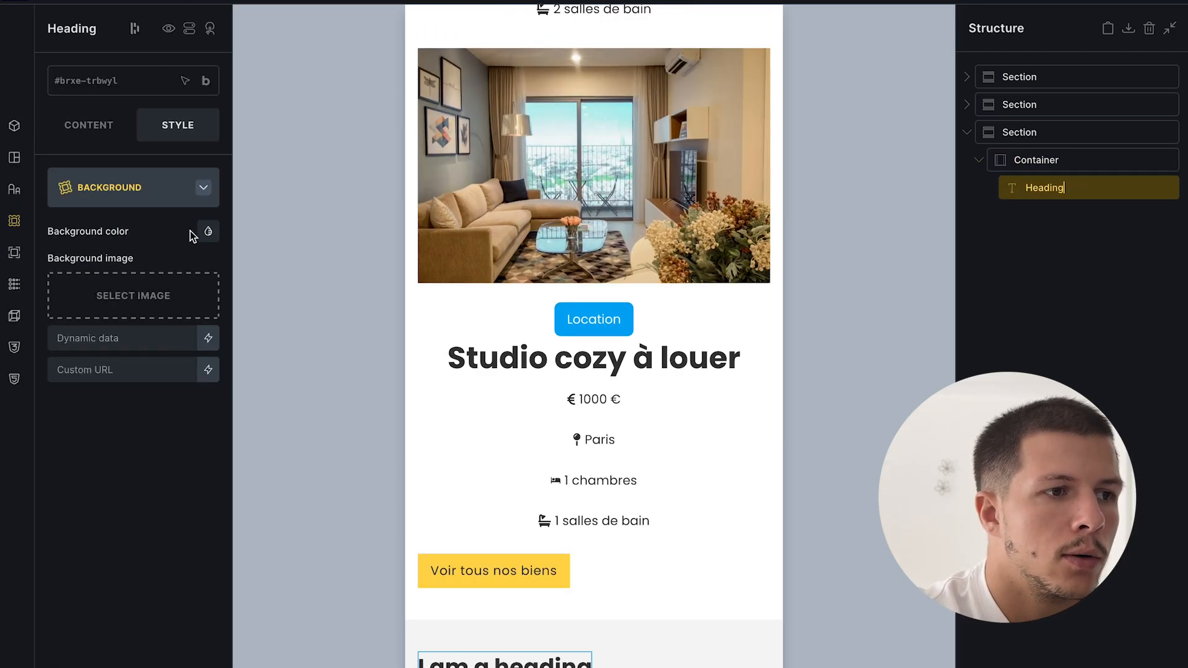
pyautogui.click(96, 119)
pyautogui.click(154, 212)
pyautogui.click(155, 254)
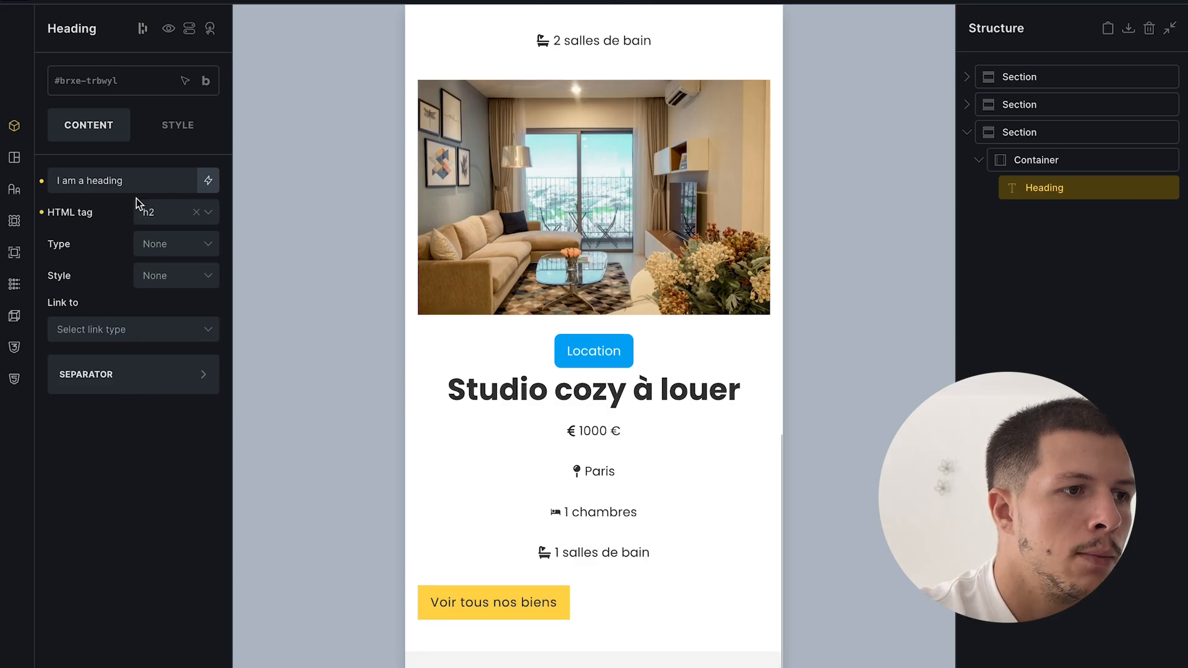
pyautogui.tripleClick(124, 176)
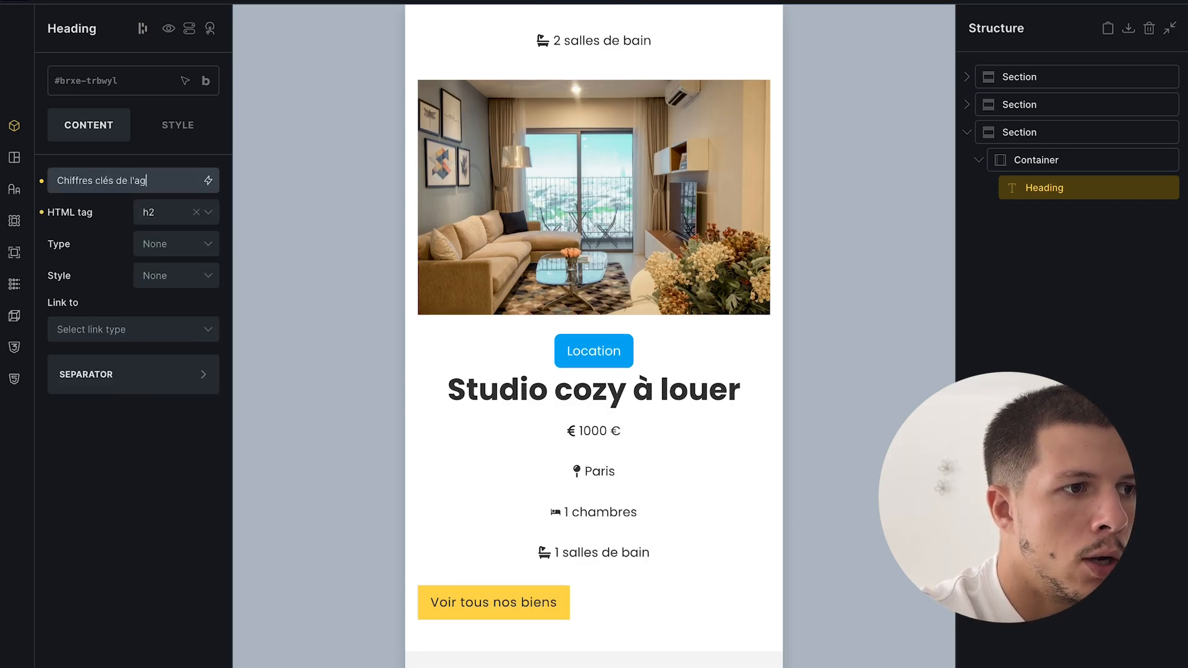
pyautogui.scroll(-2, 600, 504)
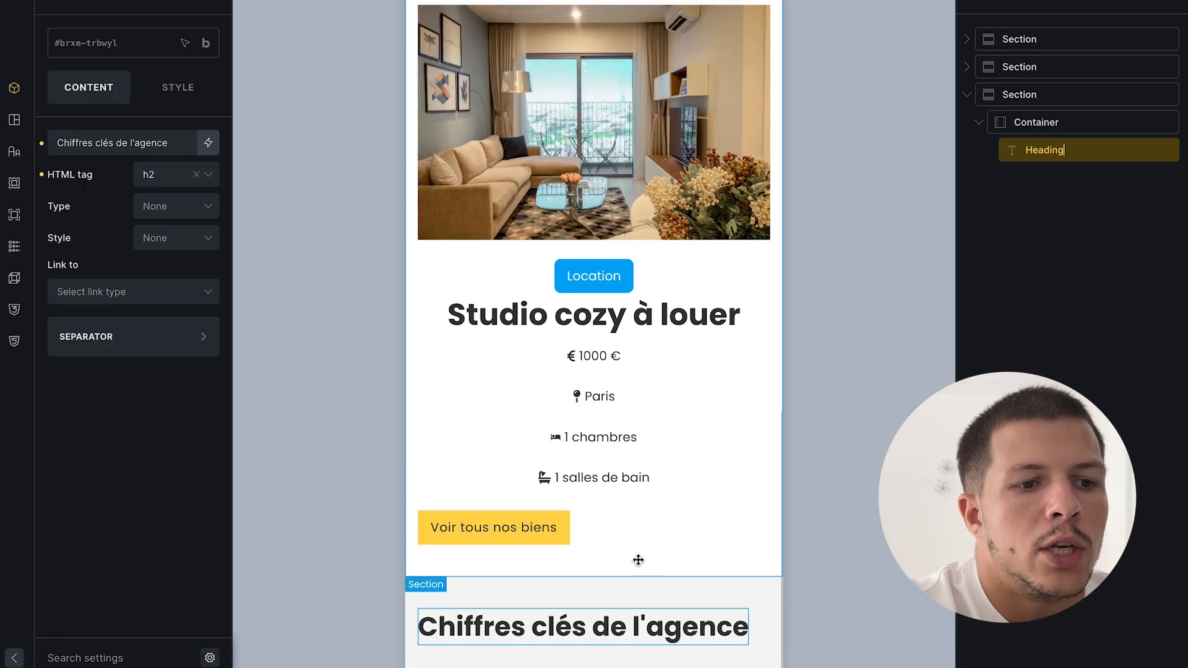
# - Add a block below the heading and split it into three equal 33|33|33 columns
pyautogui.click(210, 2)
pyautogui.write('block')
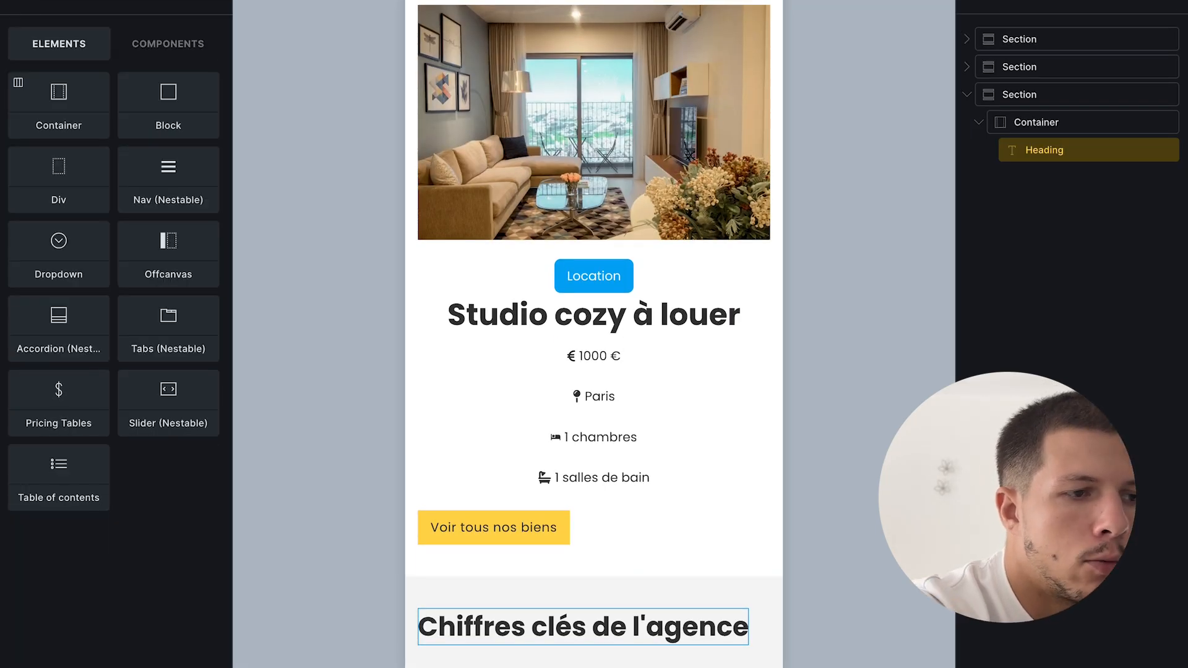
pyautogui.click(71, 117)
pyautogui.click(1074, 181)
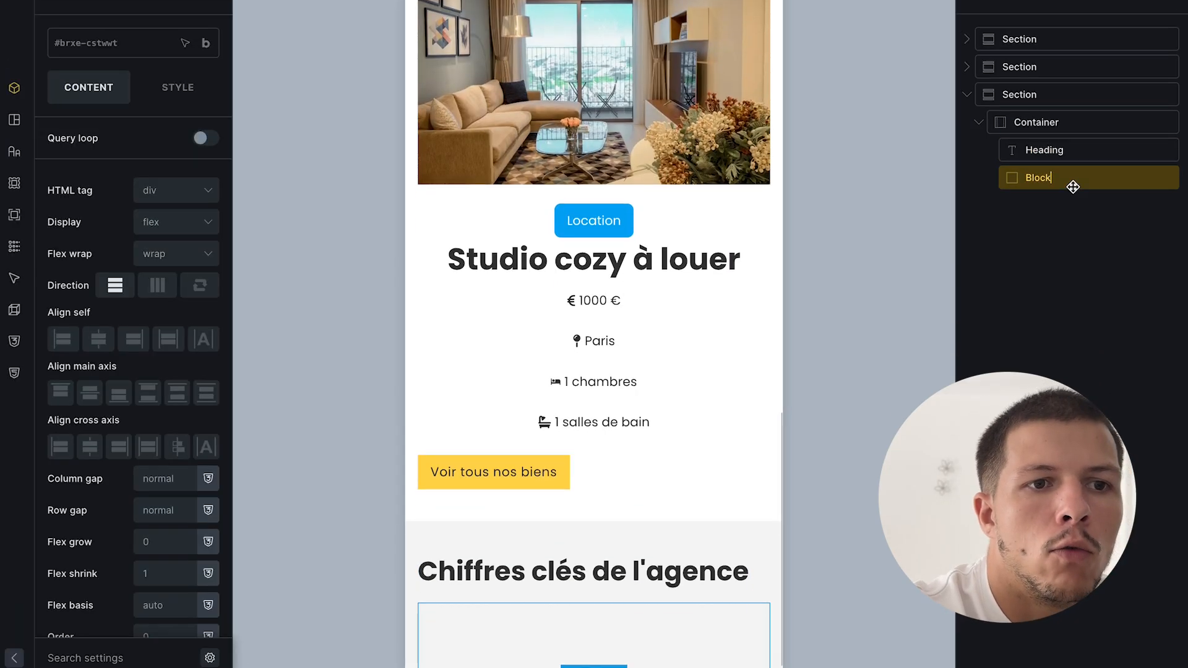
pyautogui.doubleClick(1082, 186)
pyautogui.click(56, 2)
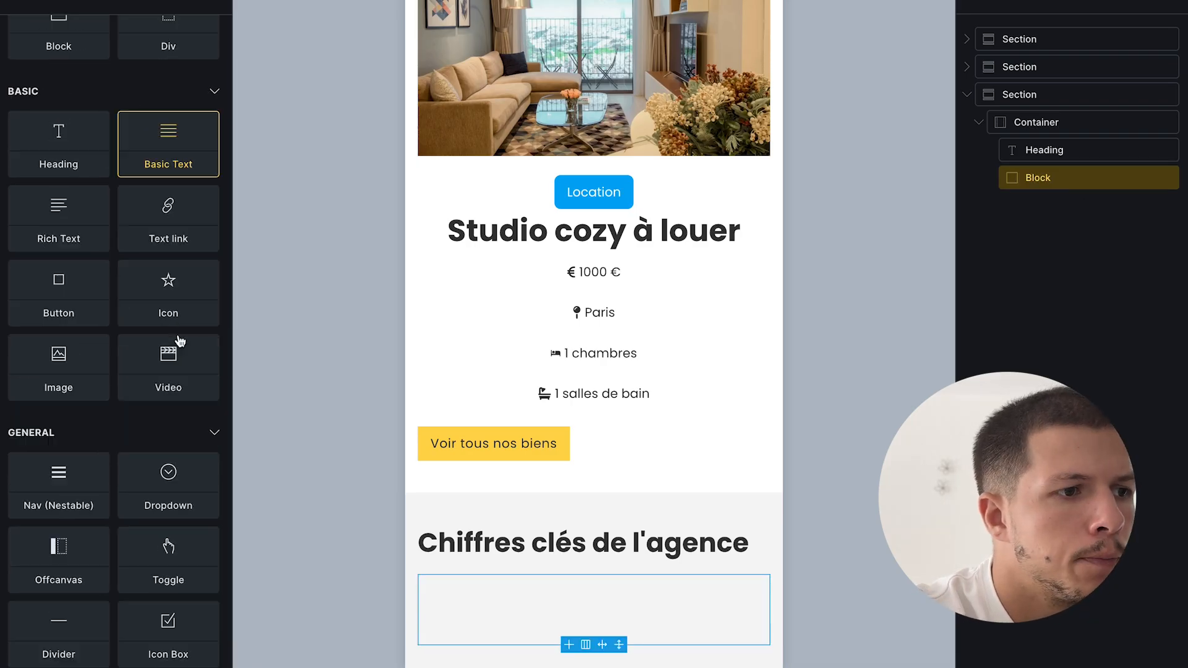
pyautogui.scroll(4, 180, 342)
pyautogui.click(128, 123)
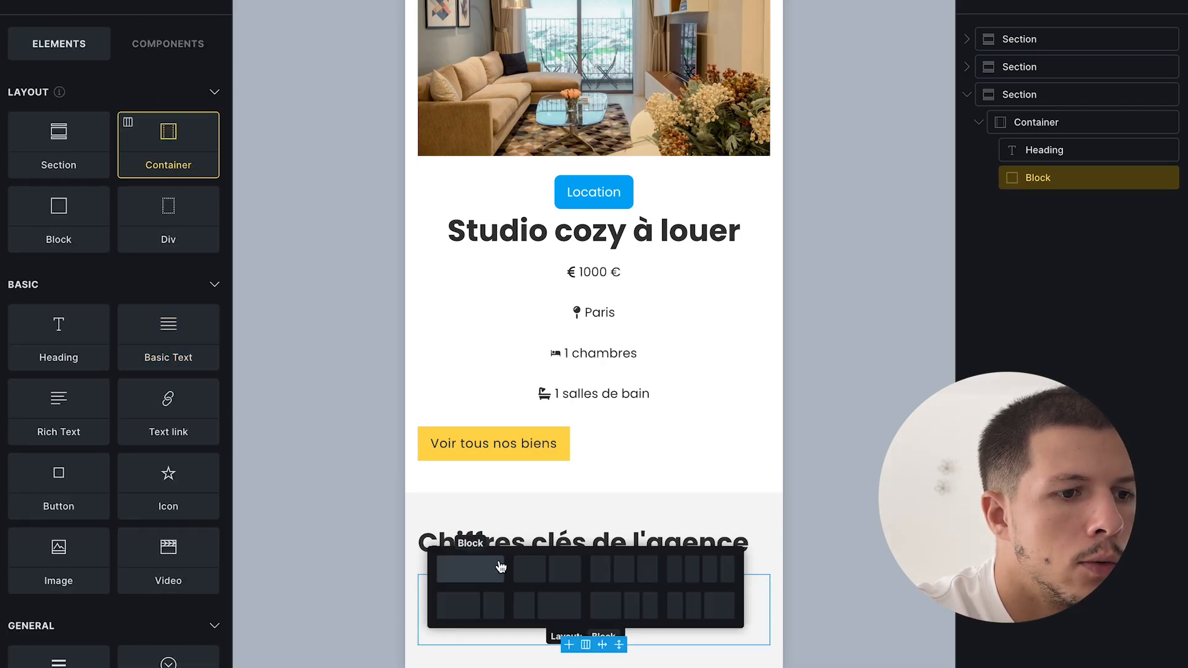
pyautogui.click(626, 574)
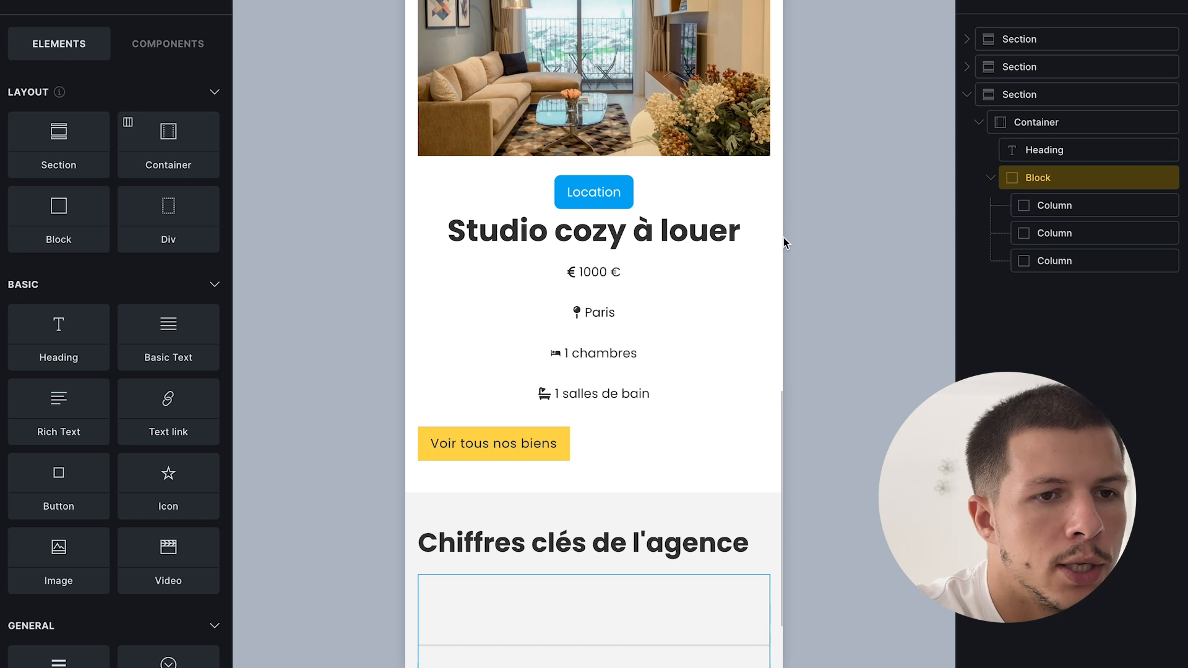
pyautogui.click(1056, 205)
pyautogui.doubleClick(1077, 261)
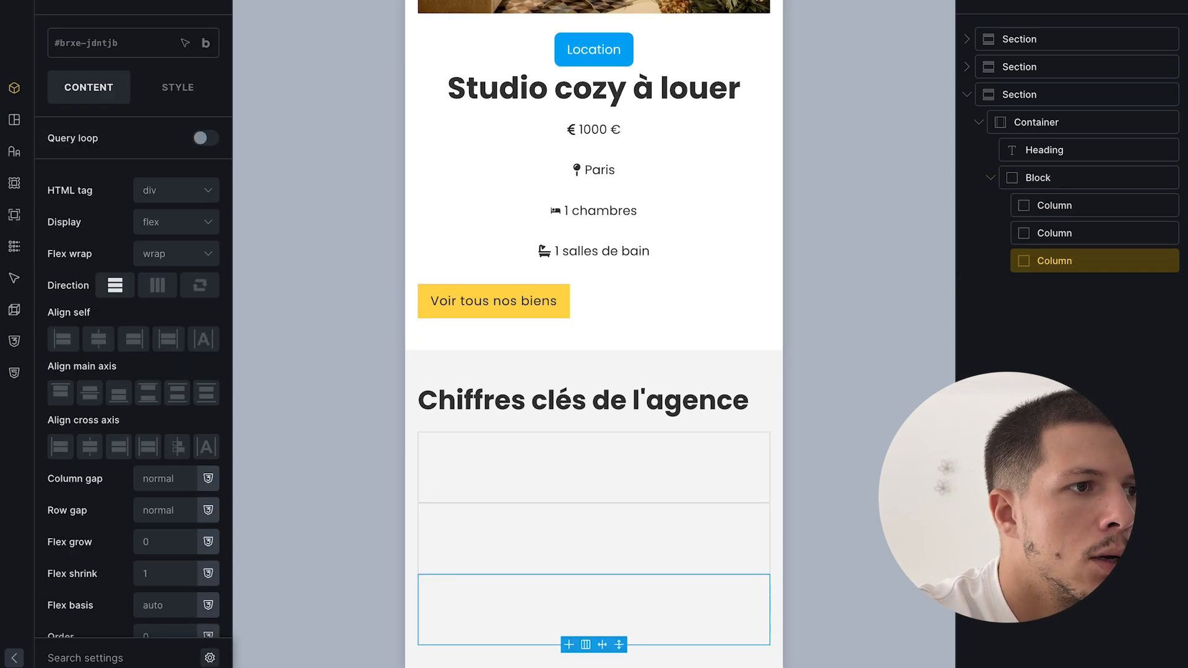
pyautogui.click(58, 1)
pyautogui.write('co')
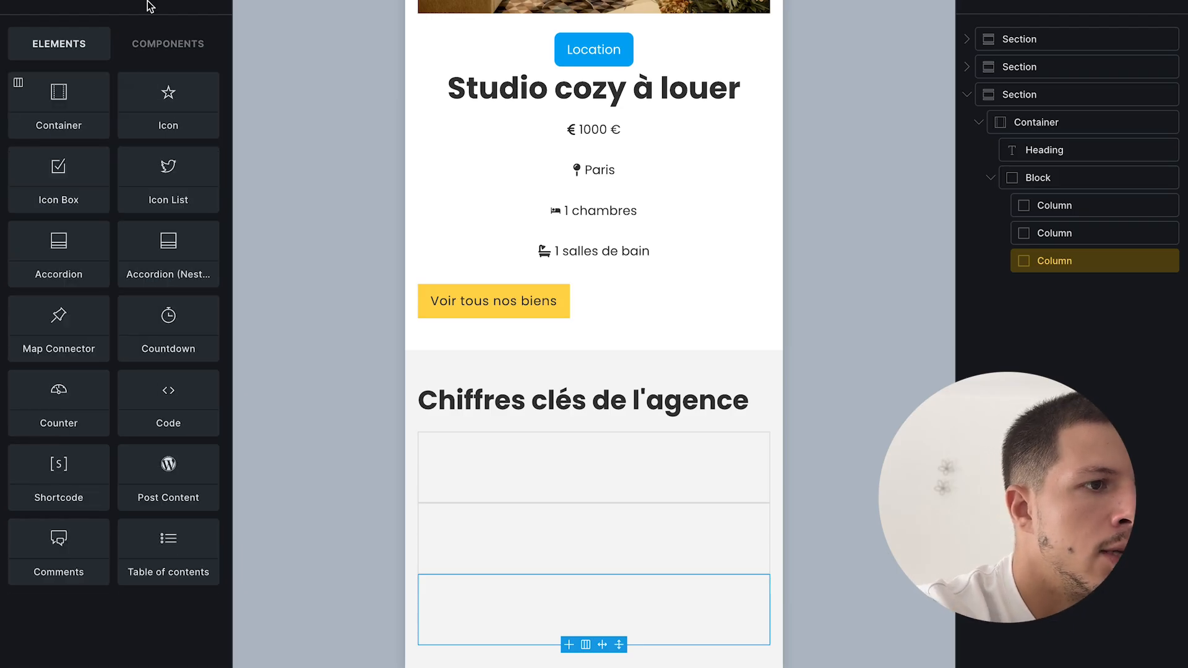
# - Place a counter in the first column showing 124 biens vendus
pyautogui.moveTo(1052, 316); pyautogui.dragTo(1079, 206)
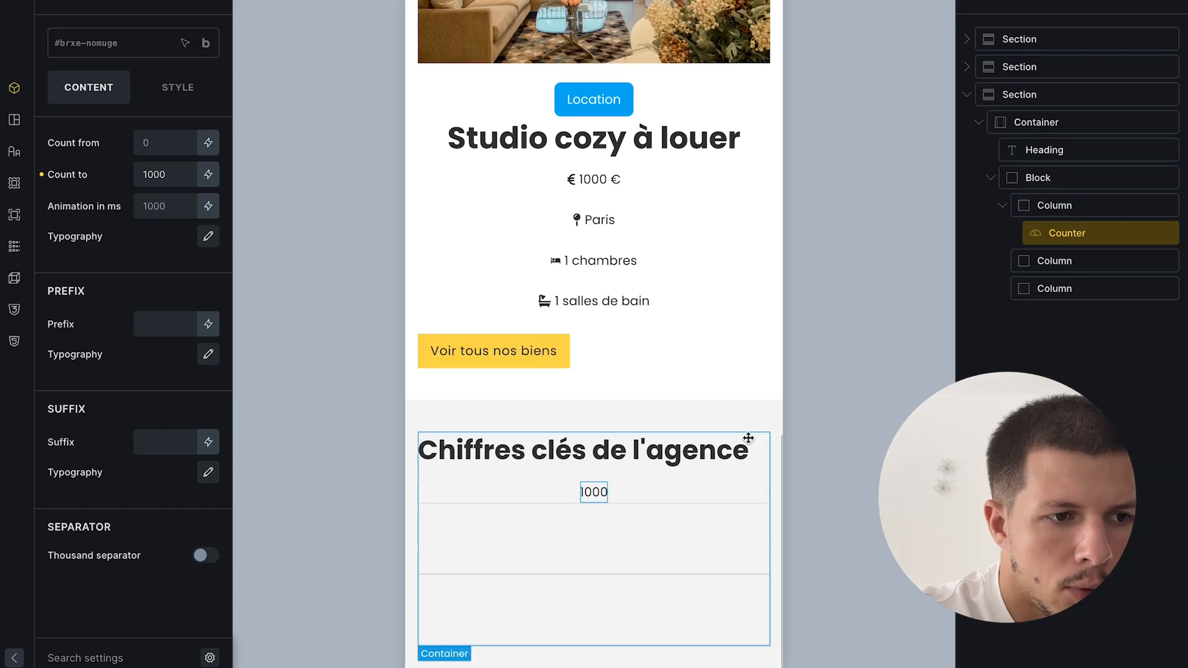
pyautogui.doubleClick(171, 179)
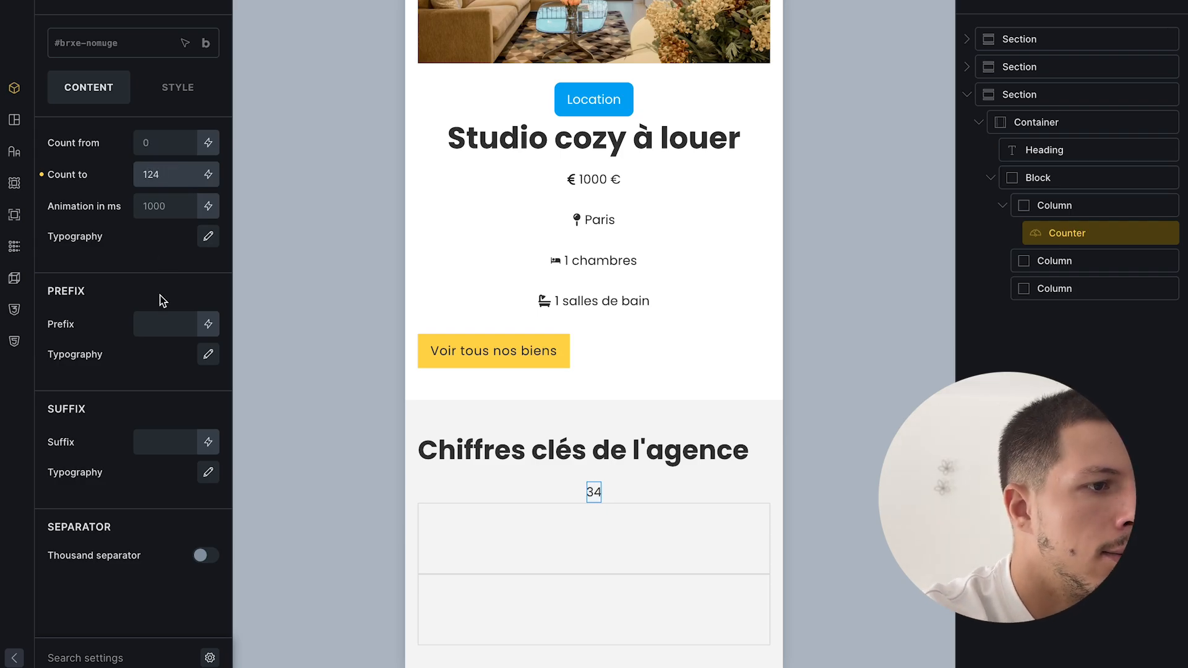
pyautogui.click(160, 316)
pyautogui.click(163, 443)
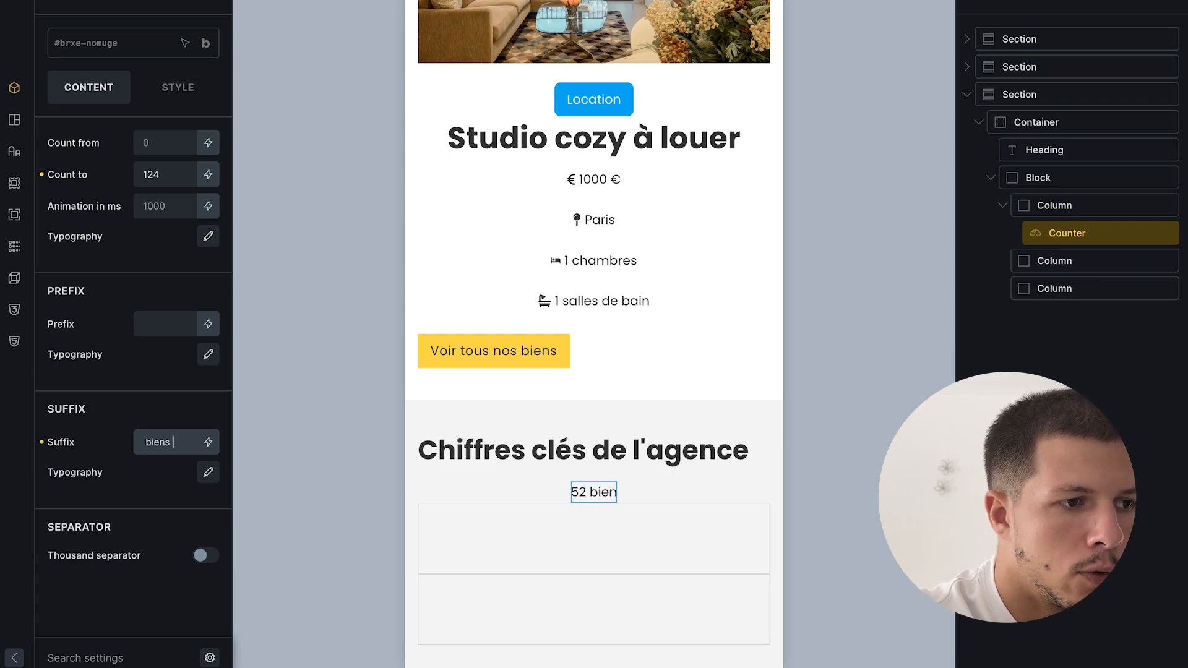
# - Duplicate the counter into the second column as 14 années d'expérience
pyautogui.rightClick(1088, 231)
pyautogui.click(1071, 298)
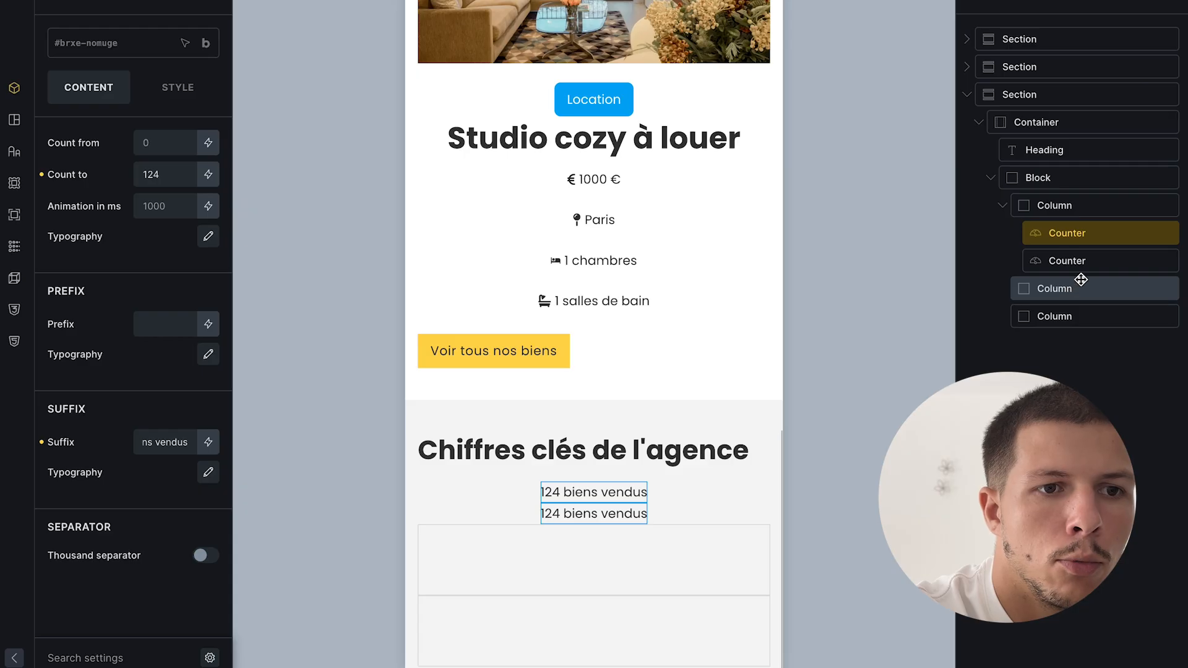
pyautogui.moveTo(1074, 267); pyautogui.dragTo(1076, 296)
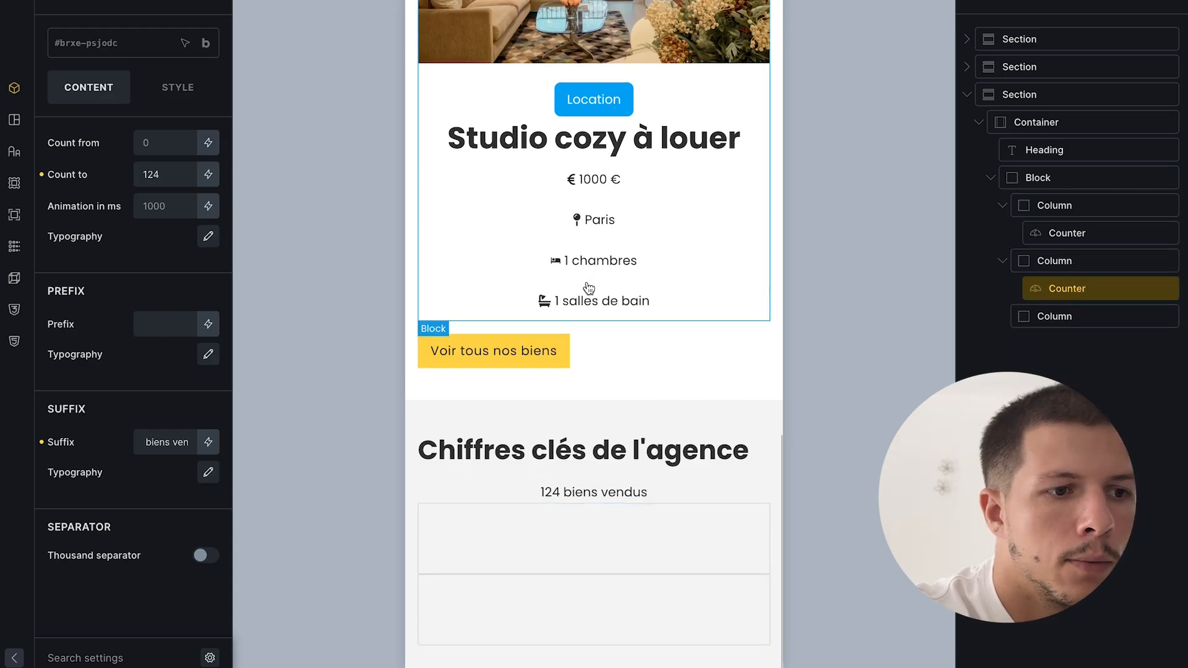
pyautogui.doubleClick(166, 178)
pyautogui.write('1')
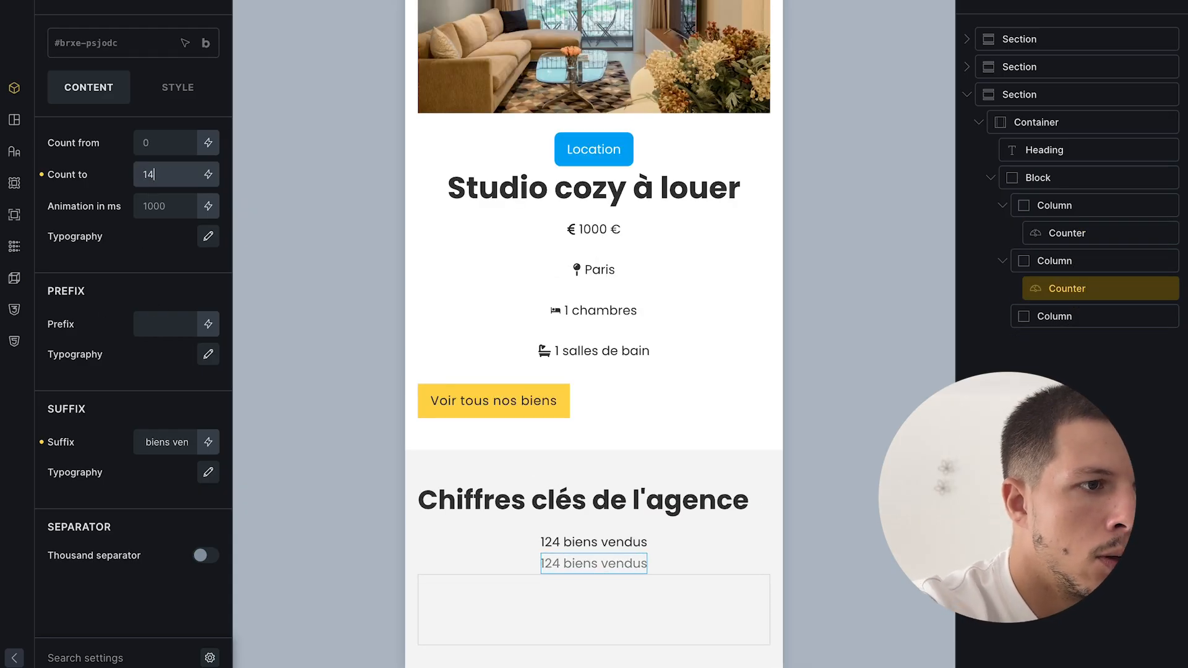
pyautogui.tripleClick(176, 441)
pyautogui.write('ann')
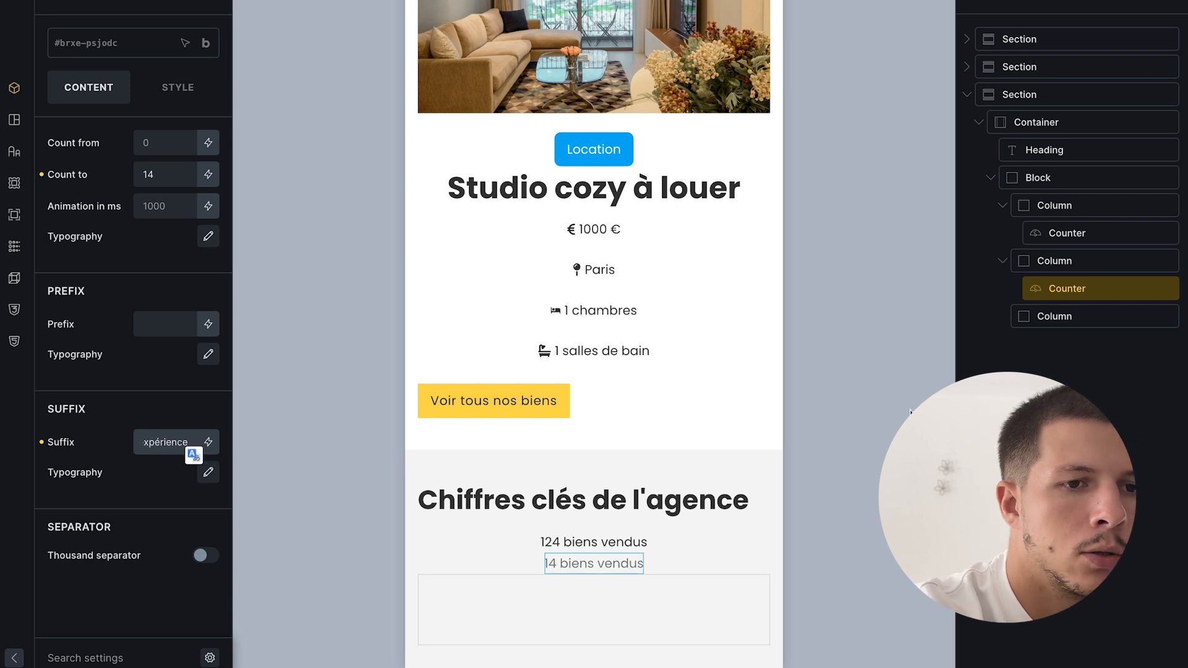
# - Duplicate again into the third column as 100 biens en location
pyautogui.rightClick(1015, 290)
pyautogui.click(1074, 367)
pyautogui.moveTo(1086, 309); pyautogui.dragTo(1093, 361)
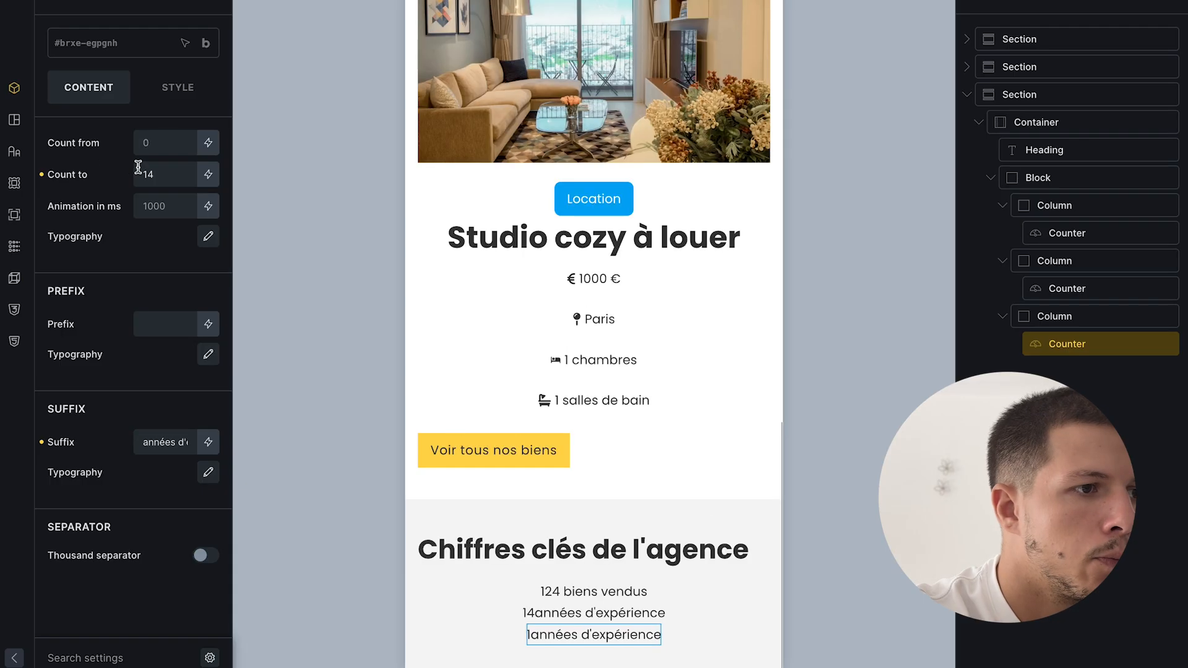
pyautogui.doubleClick(138, 169)
pyautogui.write('100')
pyautogui.tripleClick(180, 443)
pyautogui.write('biens en location')
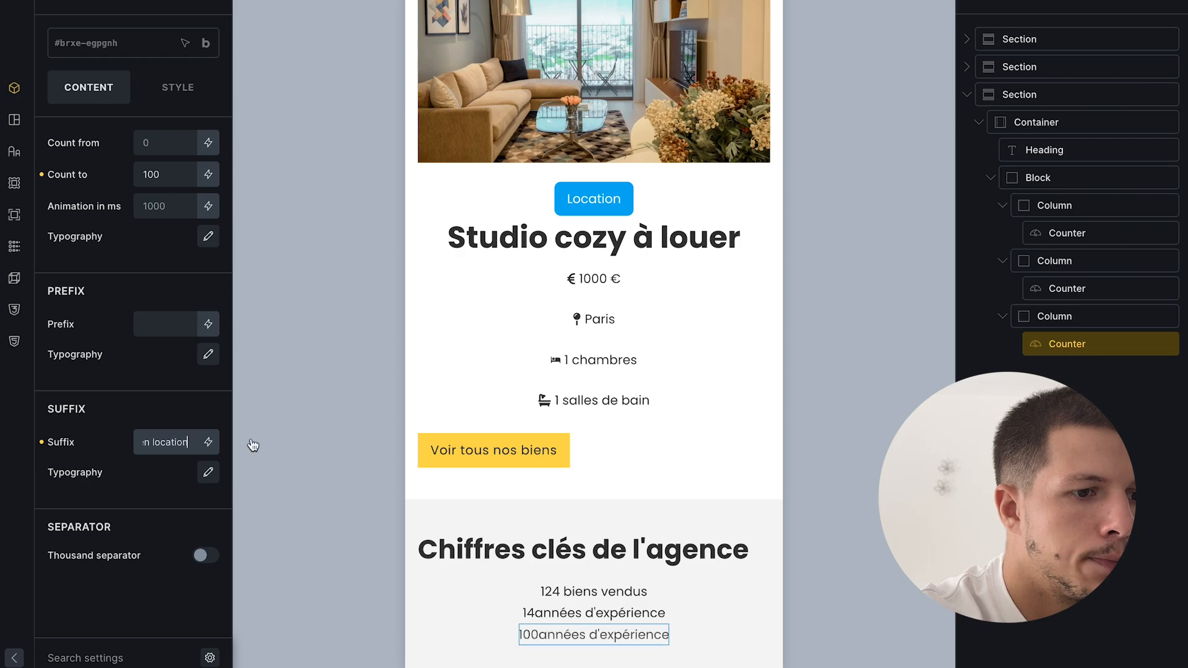
pyautogui.click(1076, 345)
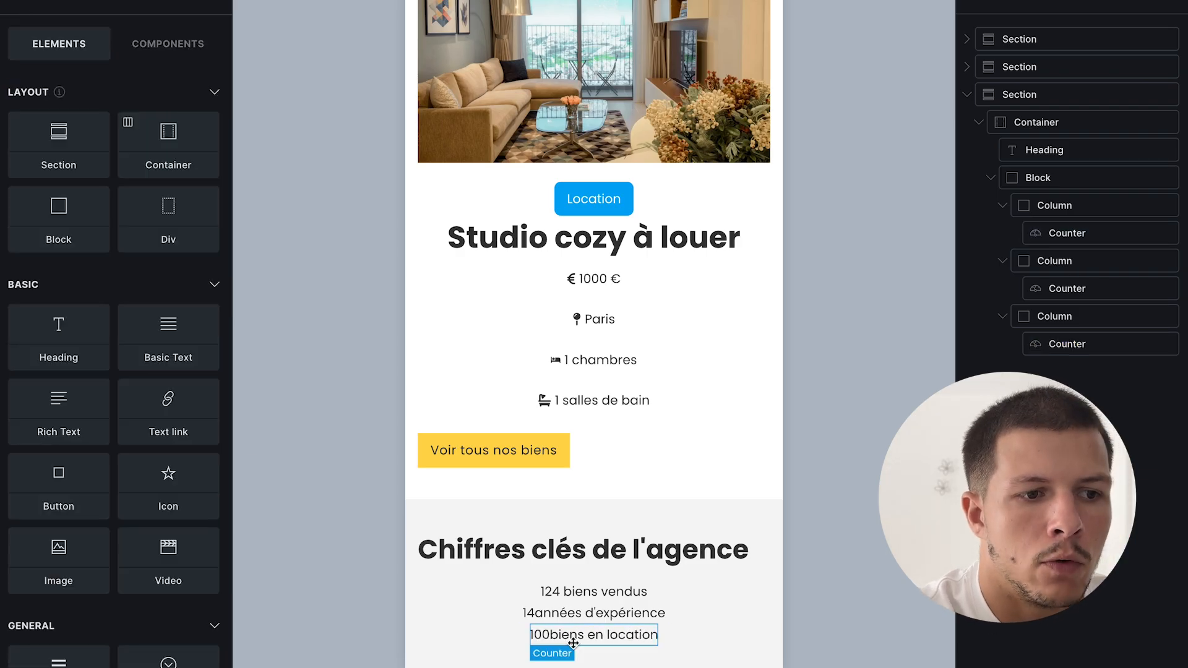
# - Set the block's column gap and row gap to 16
pyautogui.doubleClick(1067, 174)
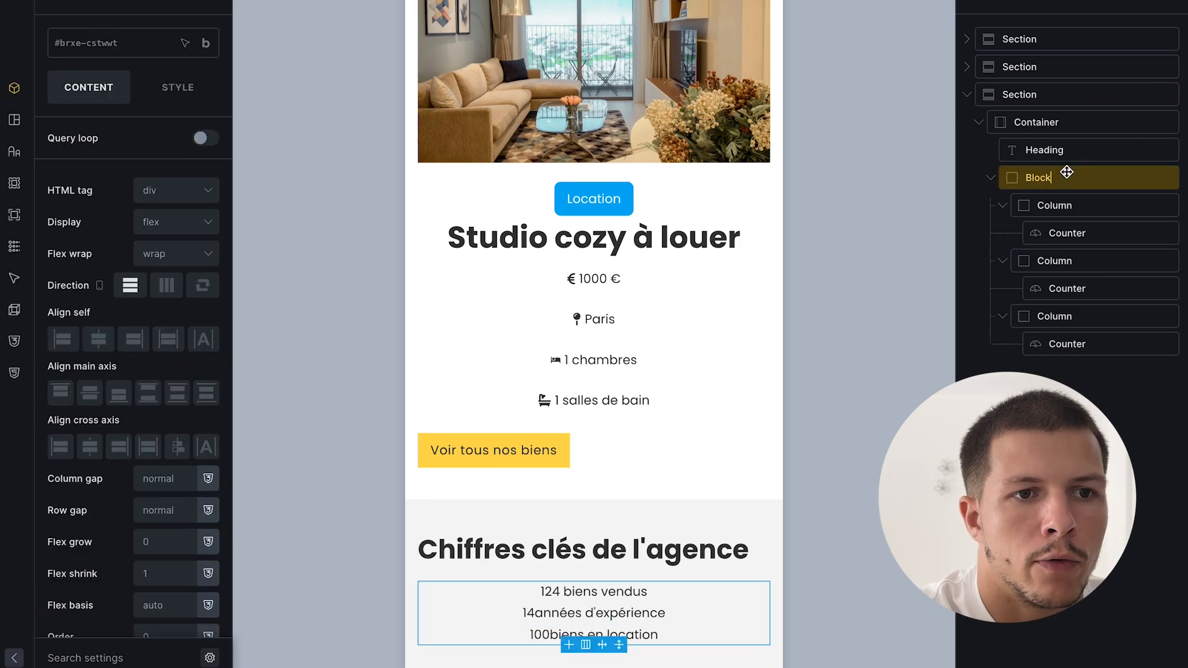
pyautogui.click(174, 479)
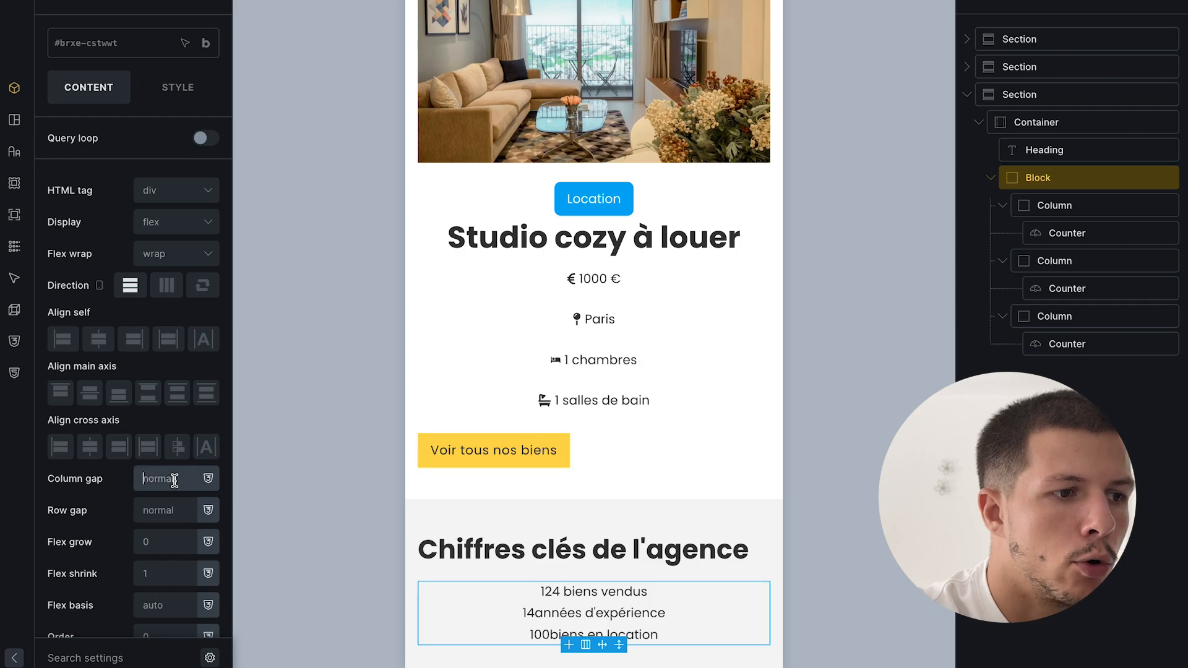
pyautogui.write('16')
pyautogui.press('Tab')
pyautogui.write('16')
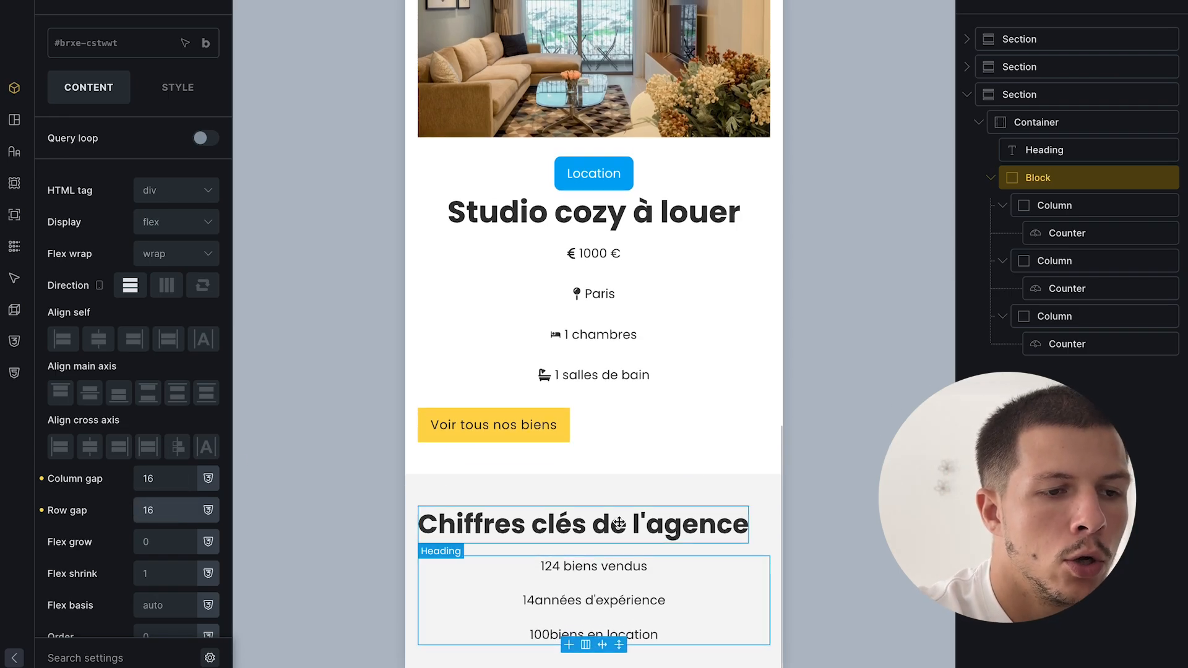
pyautogui.click(1093, 233)
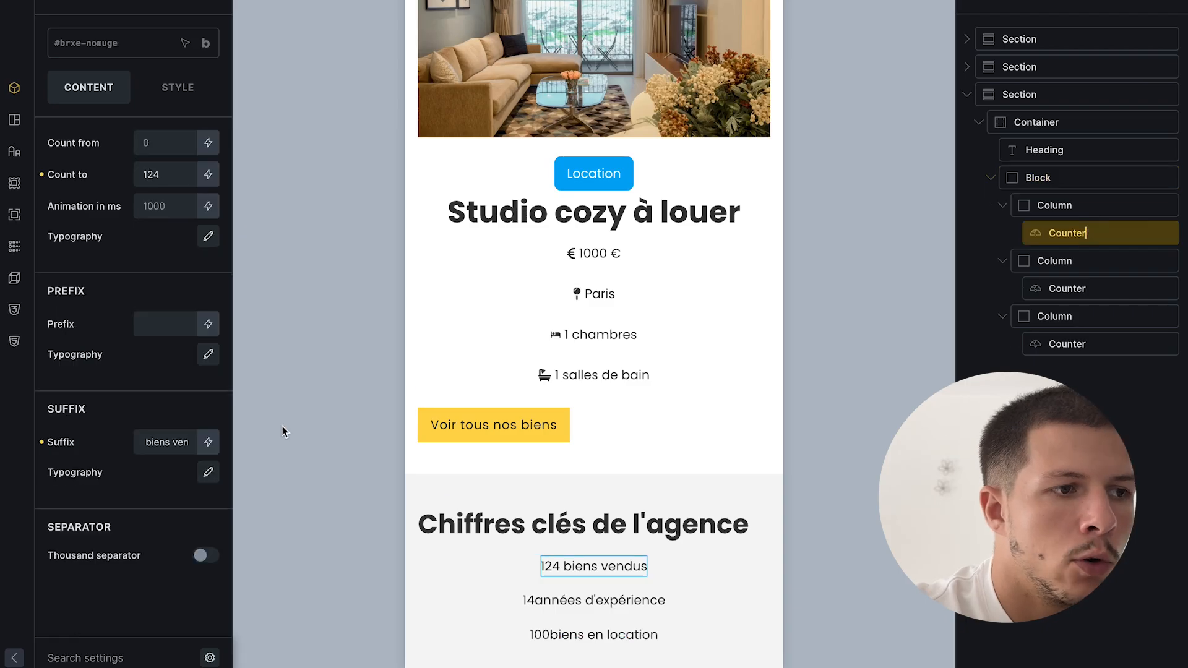
# - Make the 124 counter number bold at weight 700 with a 24 px font size
pyautogui.click(211, 239)
pyautogui.click(211, 239)
pyautogui.click(210, 239)
pyautogui.scroll(-1, 154, 390)
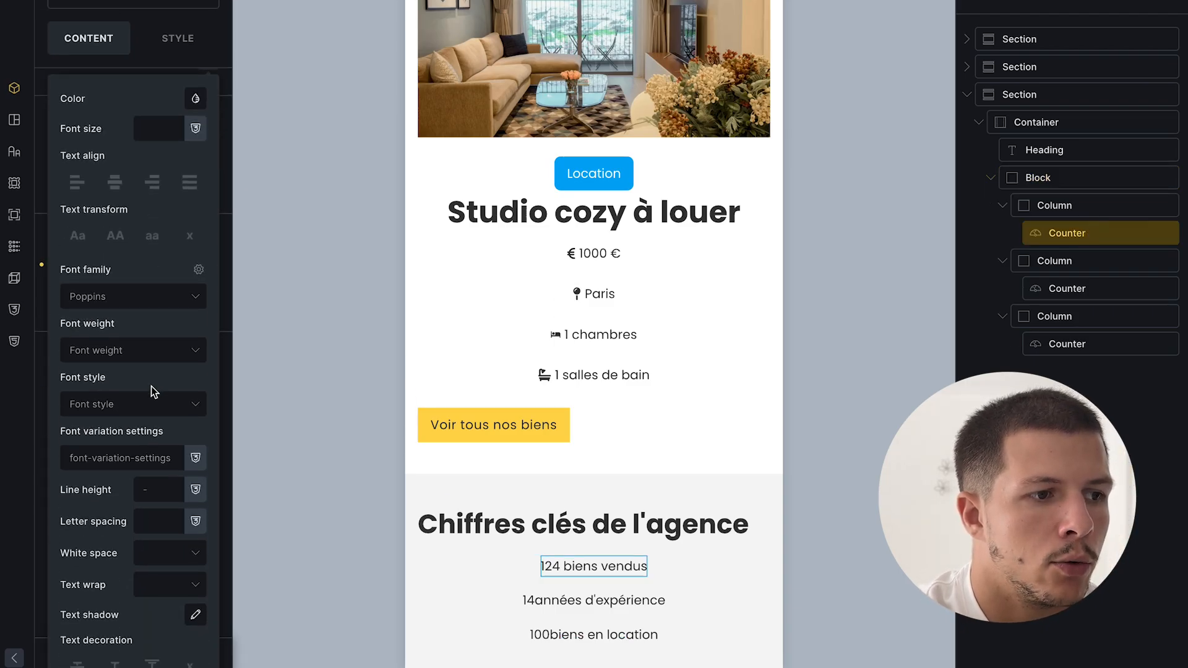
pyautogui.click(105, 350)
pyautogui.click(105, 350)
pyautogui.click(108, 362)
pyautogui.click(96, 562)
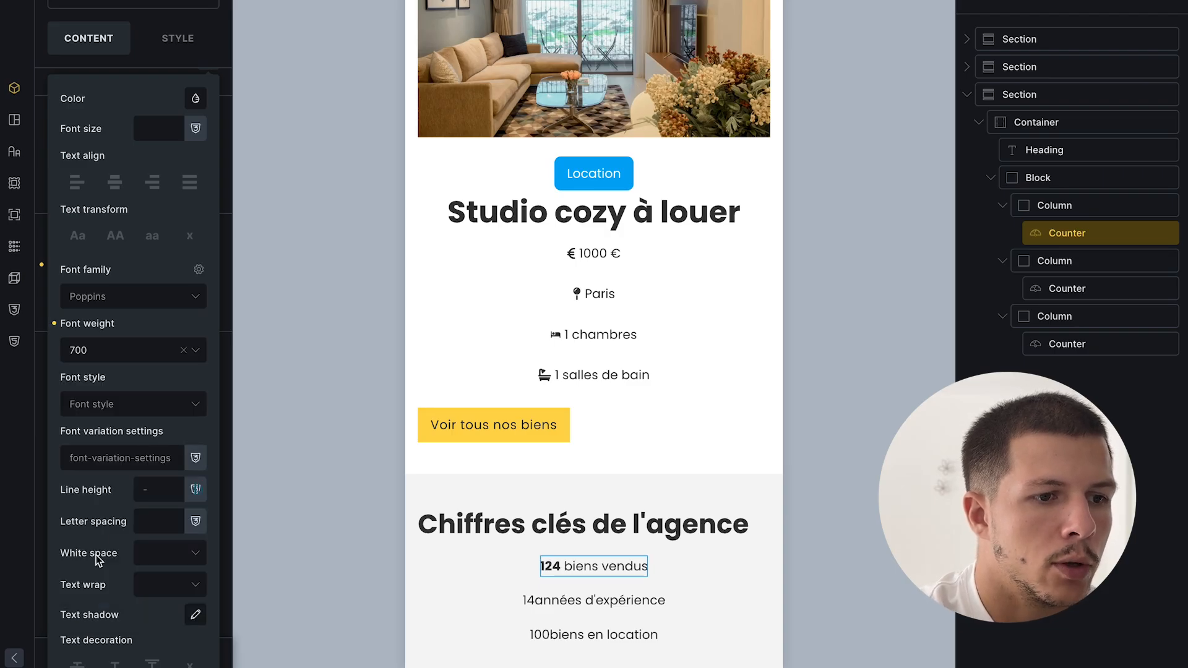
pyautogui.click(147, 135)
pyautogui.write('24')
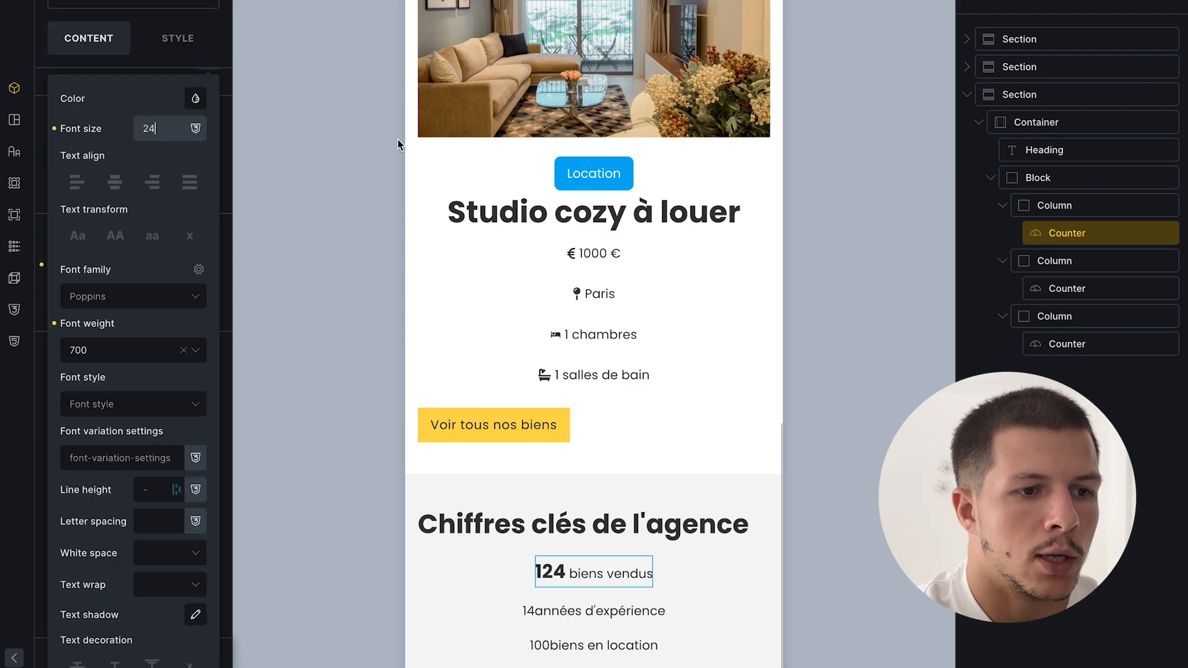
# - Copy the first counter's styles and paste them onto the 14 and 100 counters
pyautogui.rightClick(1077, 233)
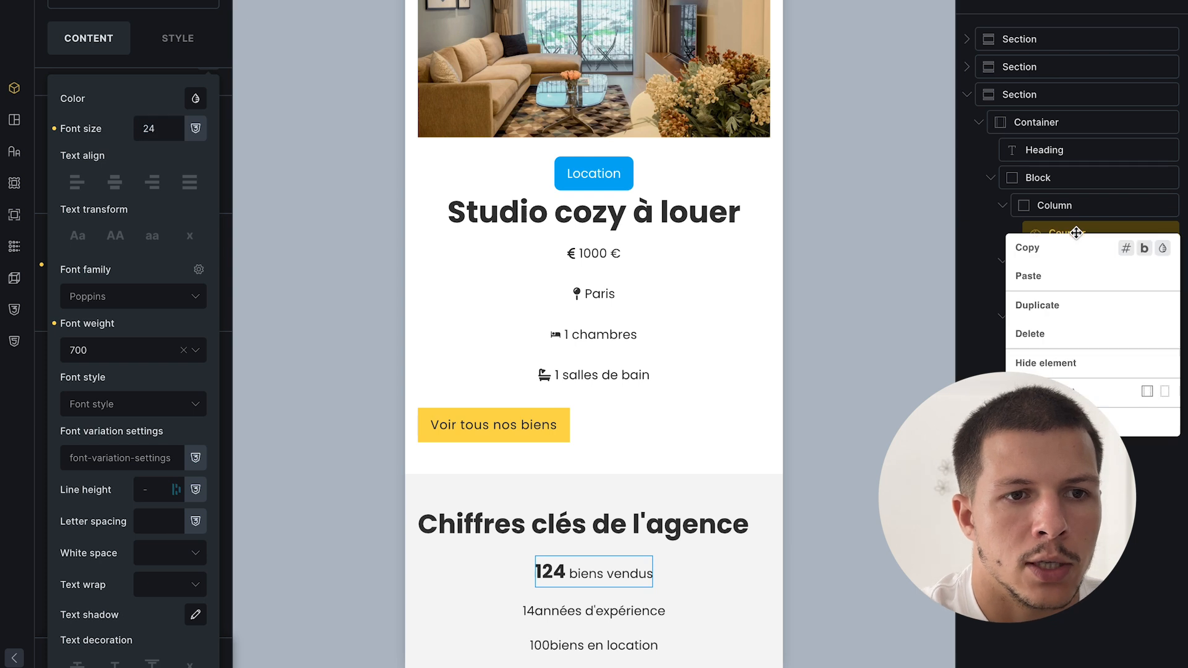
pyautogui.click(1163, 248)
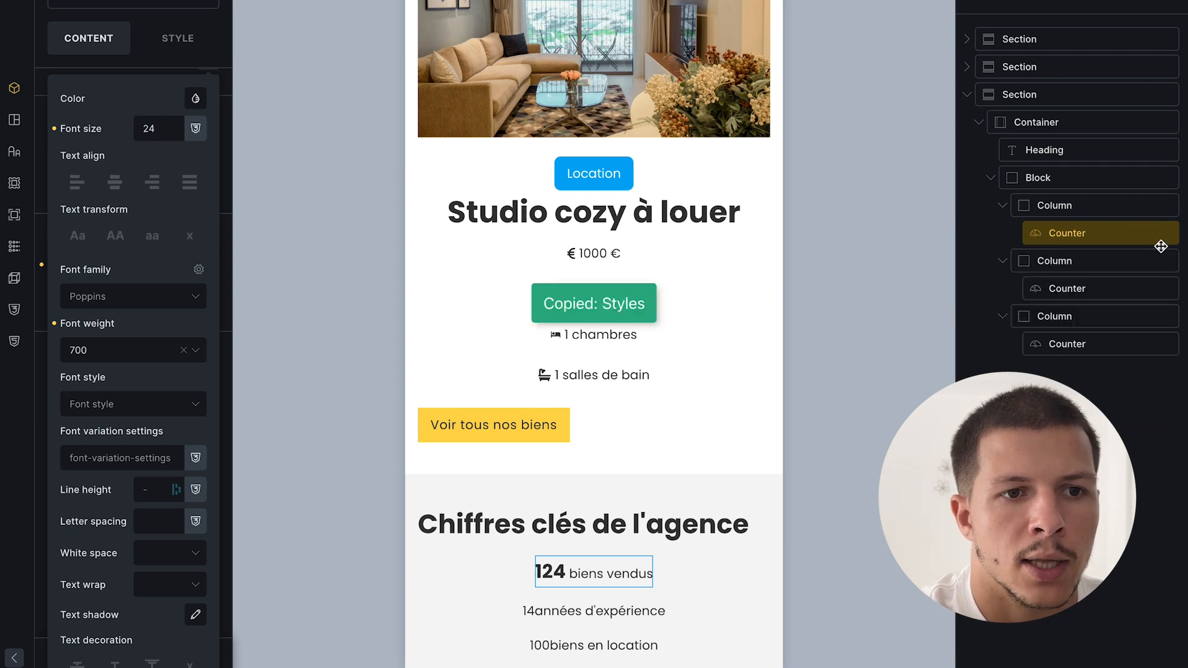
pyautogui.rightClick(1114, 291)
pyautogui.click(1163, 334)
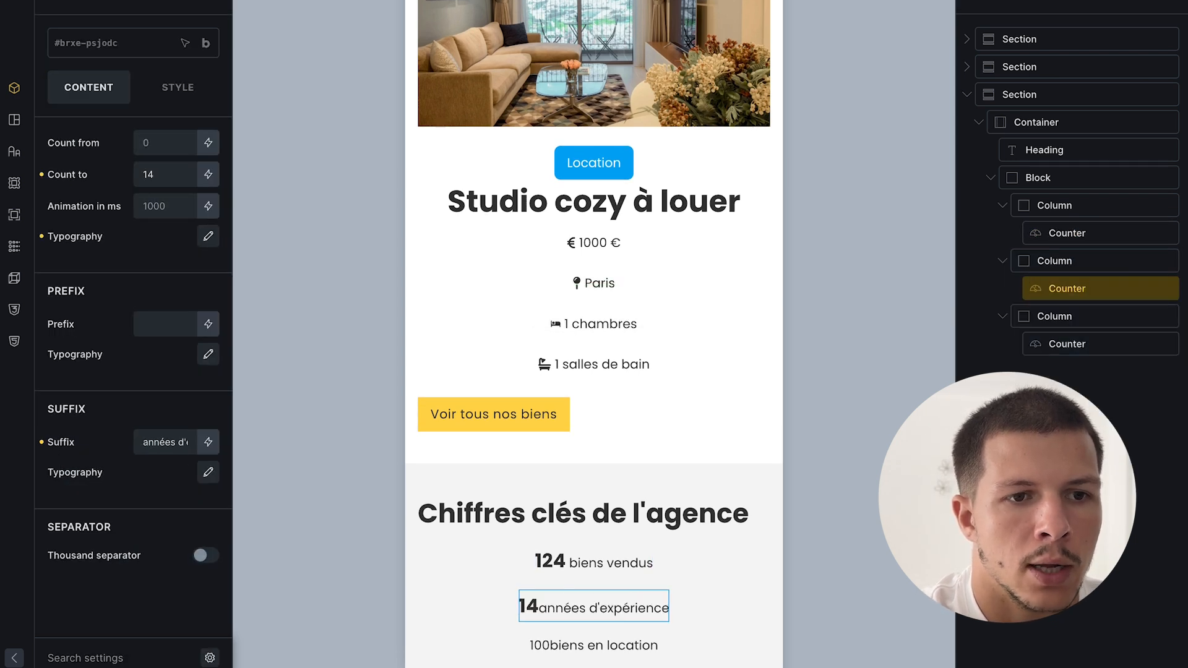
pyautogui.click(1078, 344)
pyautogui.rightClick(1080, 346)
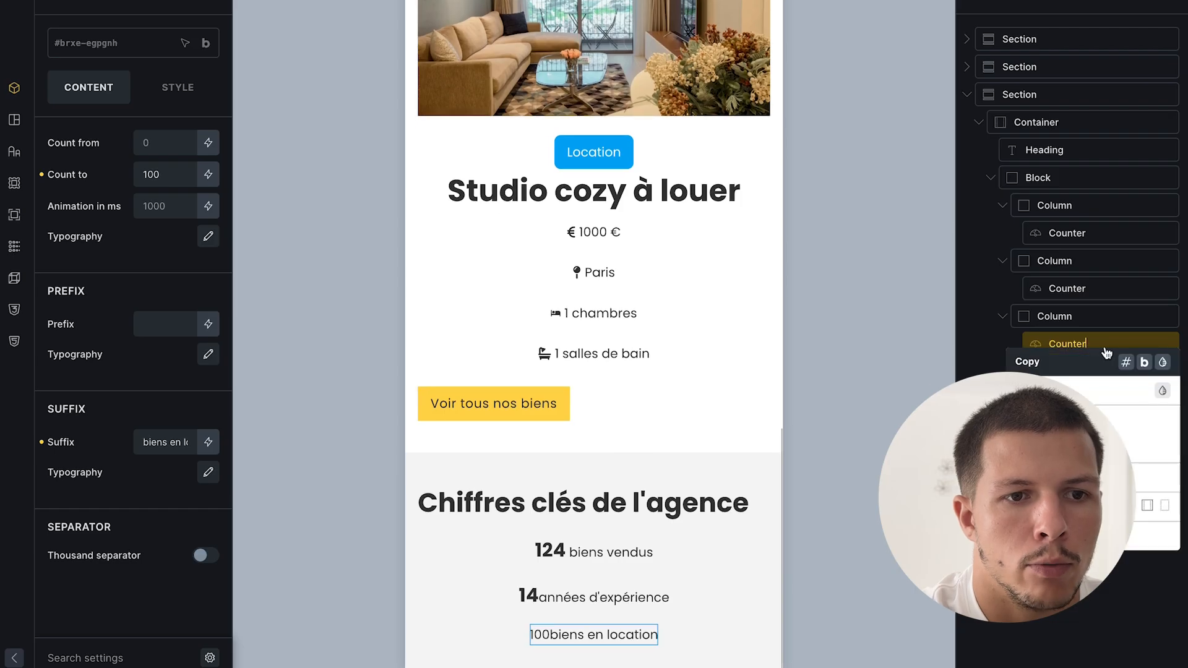
pyautogui.click(1163, 391)
pyautogui.scroll(-1, 594, 508)
pyautogui.click(612, 541)
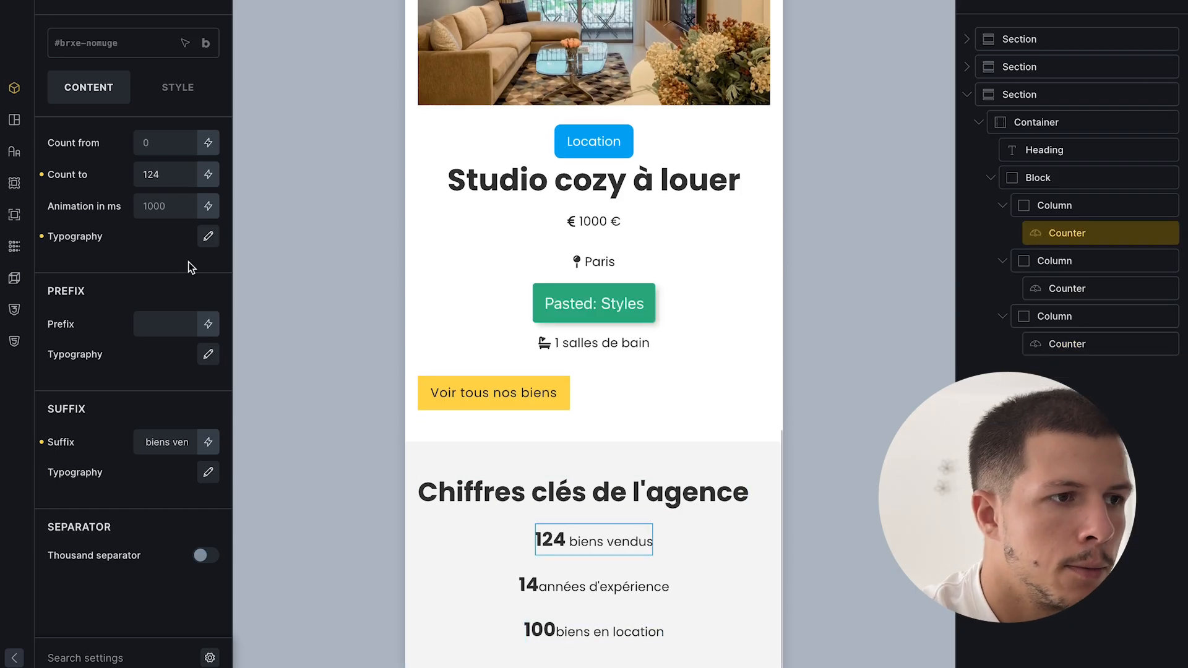
pyautogui.click(171, 175)
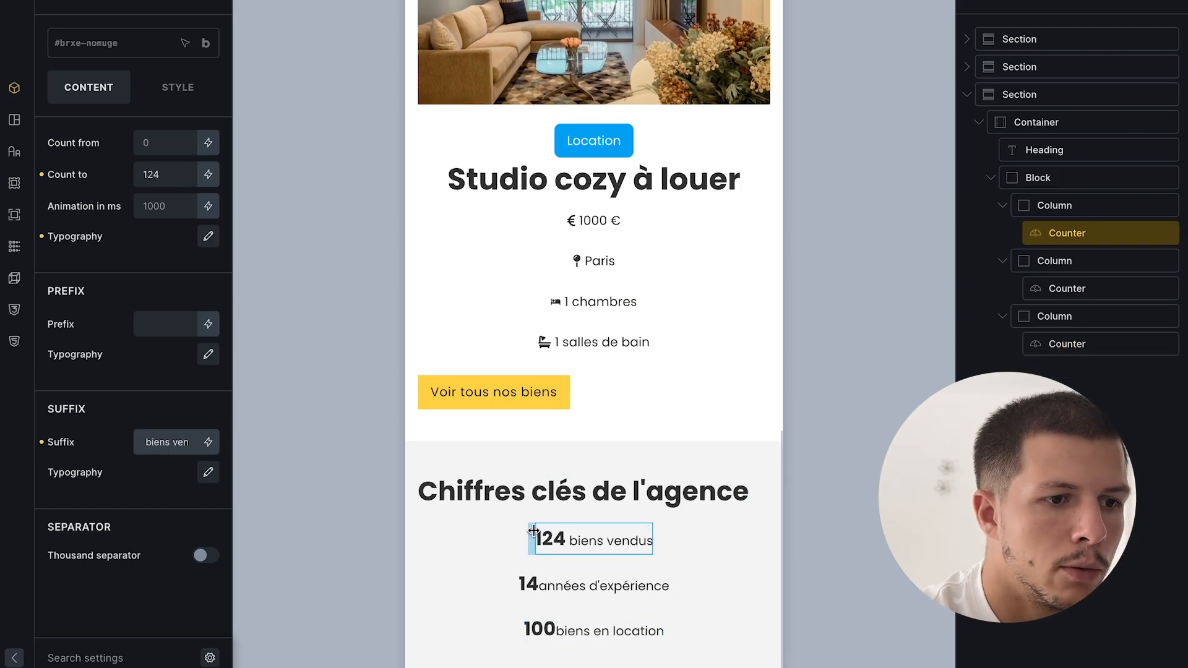
pyautogui.click(556, 586)
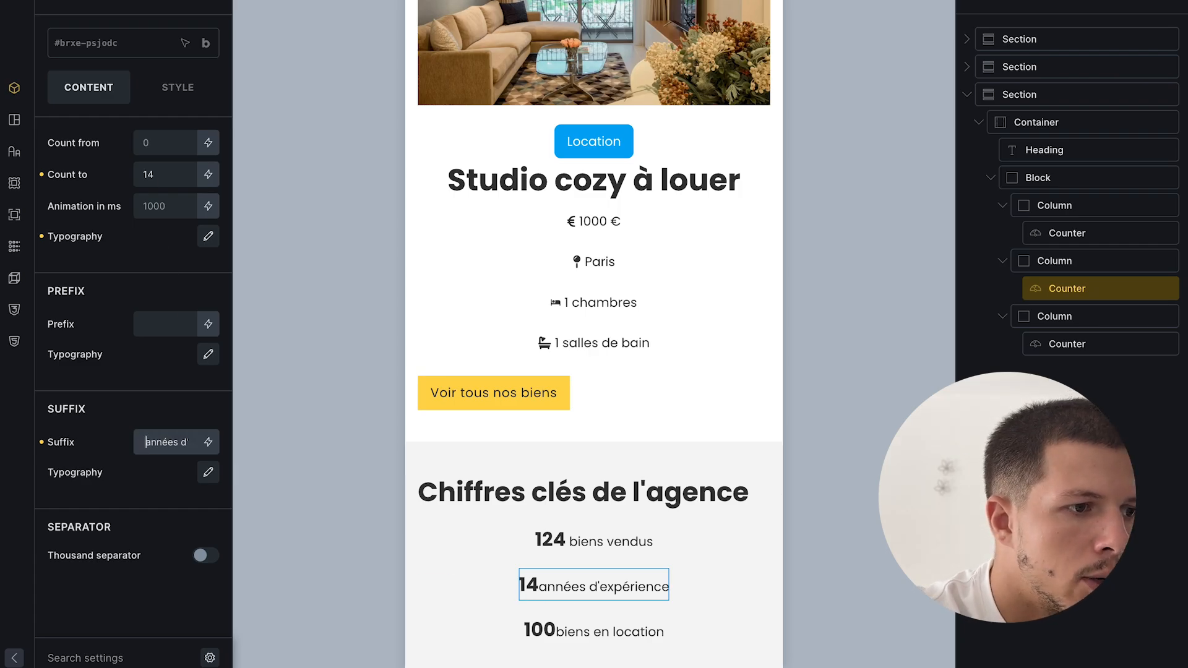
pyautogui.click(537, 618)
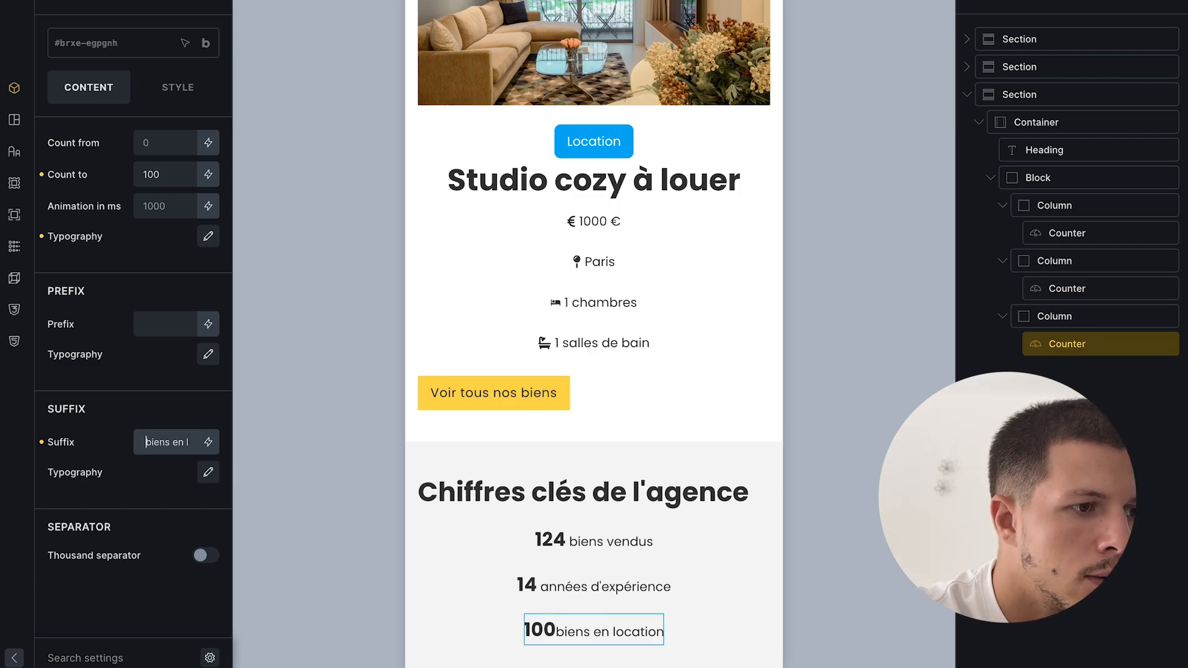
# - On desktop, set the container direction to column so the heading sits above the counters
pyautogui.scroll(-1, 632, 342)
pyautogui.click(605, 1)
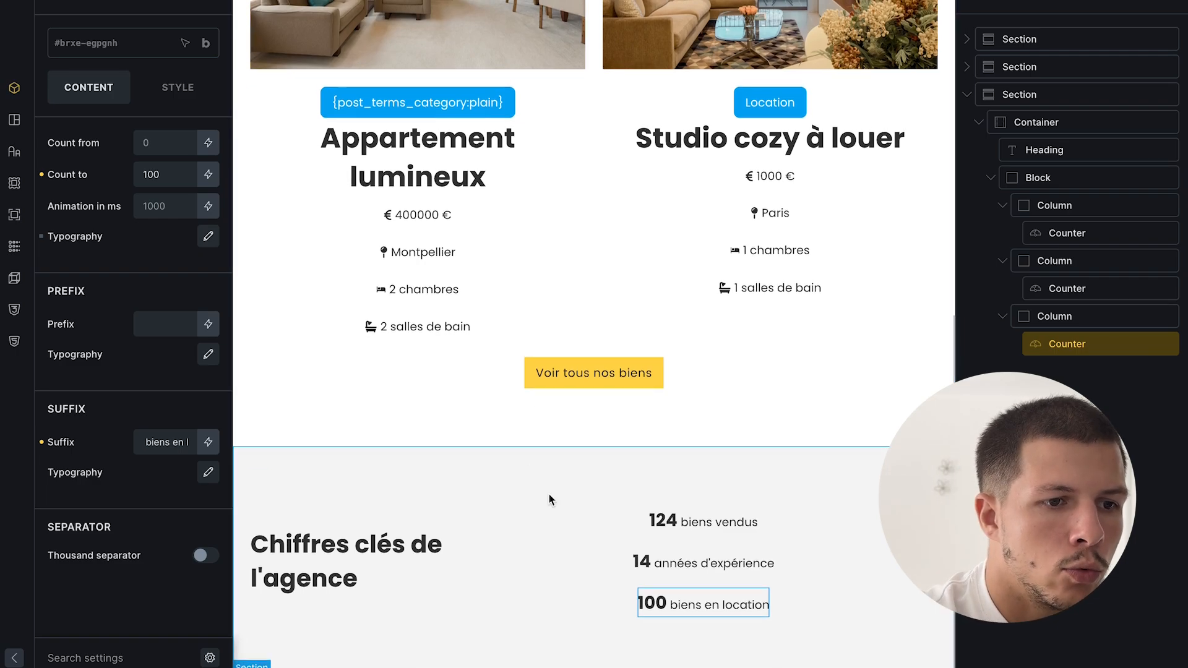
pyautogui.click(1055, 122)
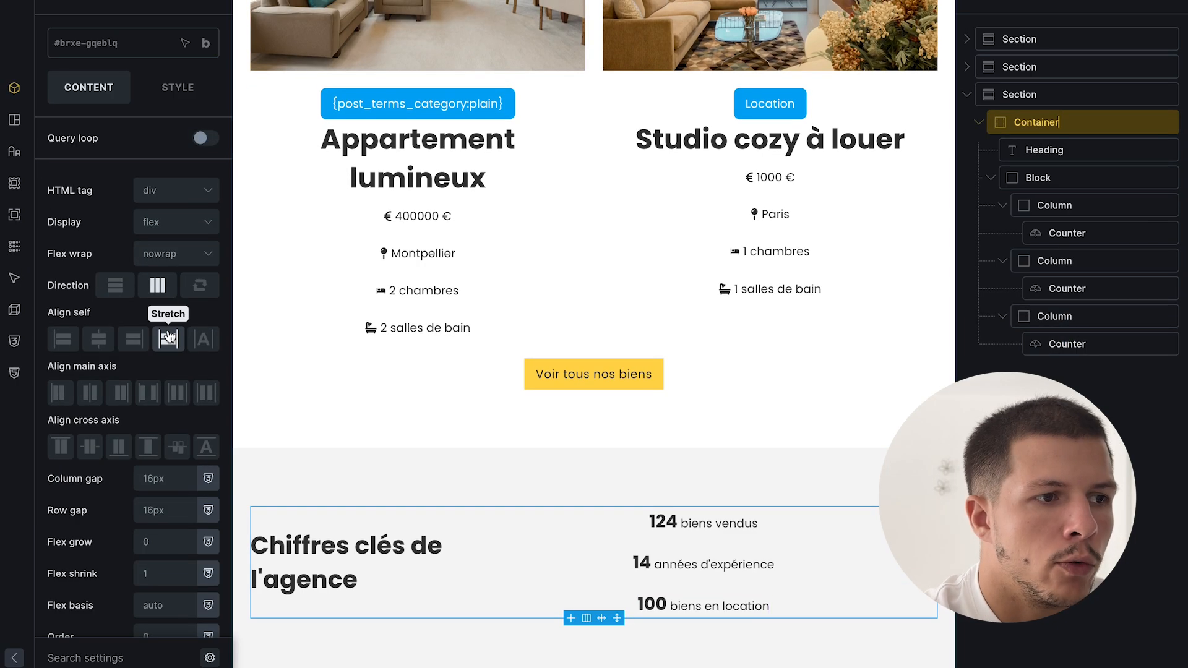
pyautogui.click(130, 285)
pyautogui.scroll(-1, 622, 374)
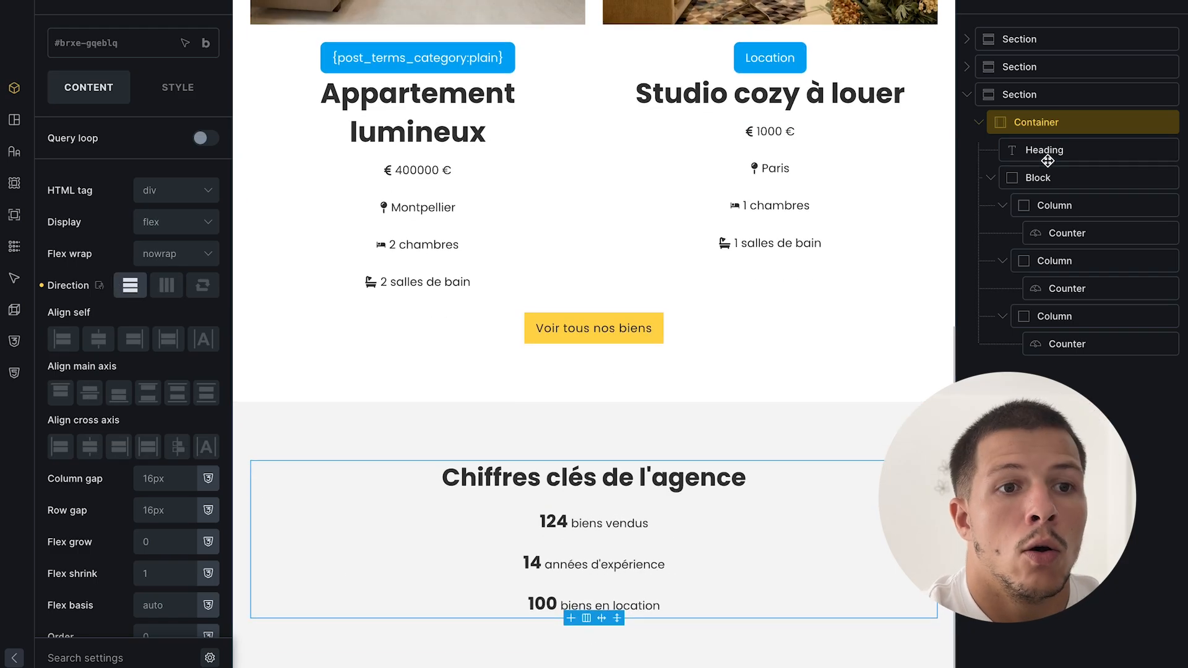
# - Make the counters block a grid with repeat(3, 1fr) columns
pyautogui.click(1049, 179)
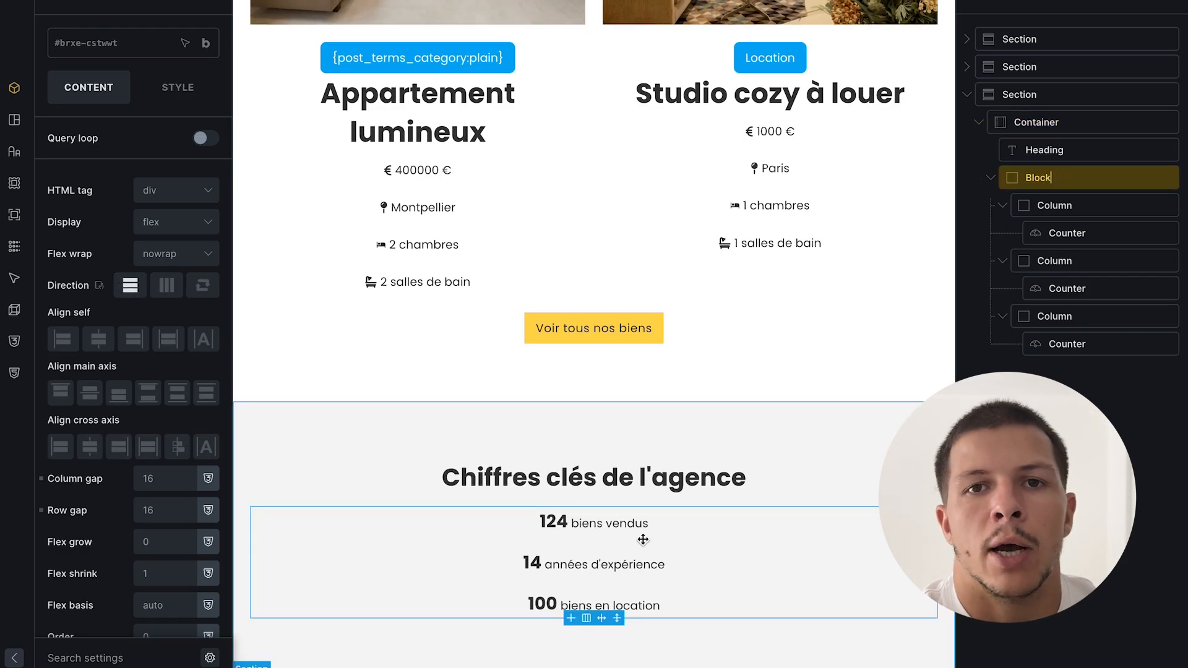
pyautogui.click(166, 224)
pyautogui.click(177, 320)
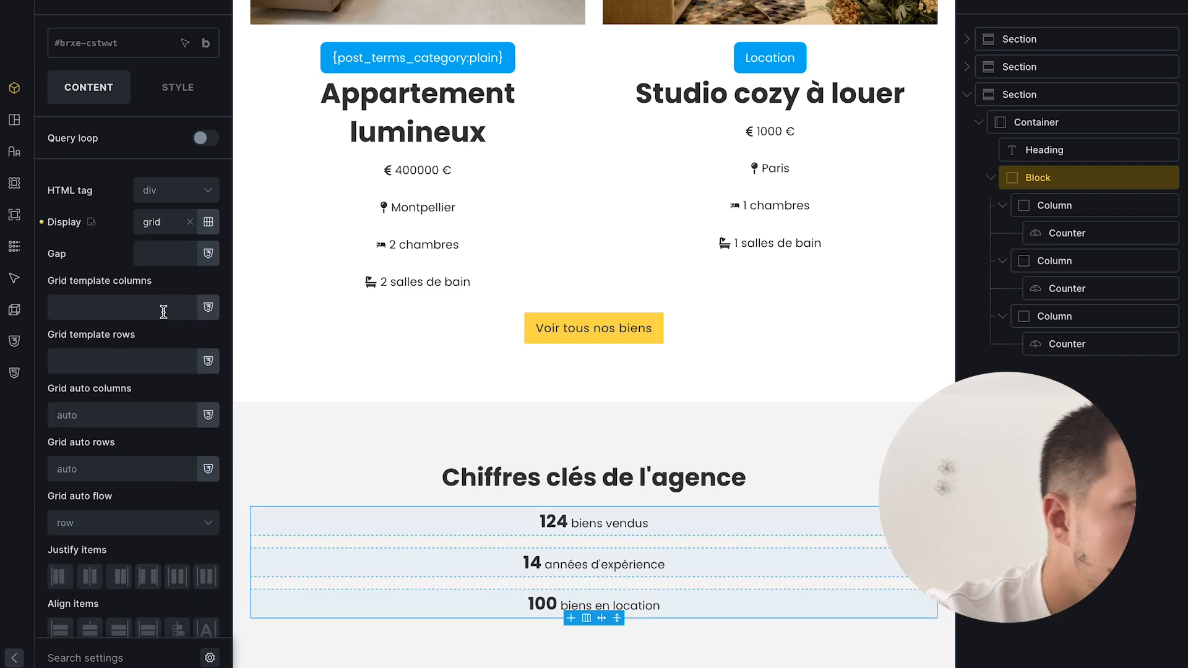
pyautogui.click(164, 312)
pyautogui.write('repeat(3')
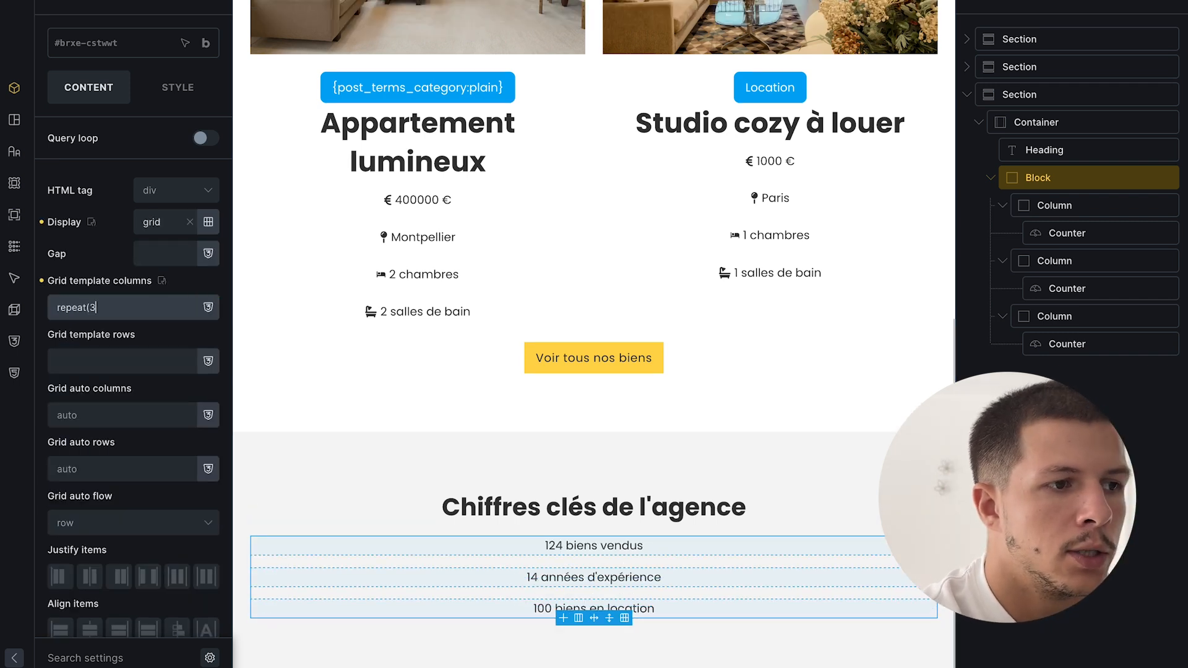
pyautogui.write(', 1fr)')
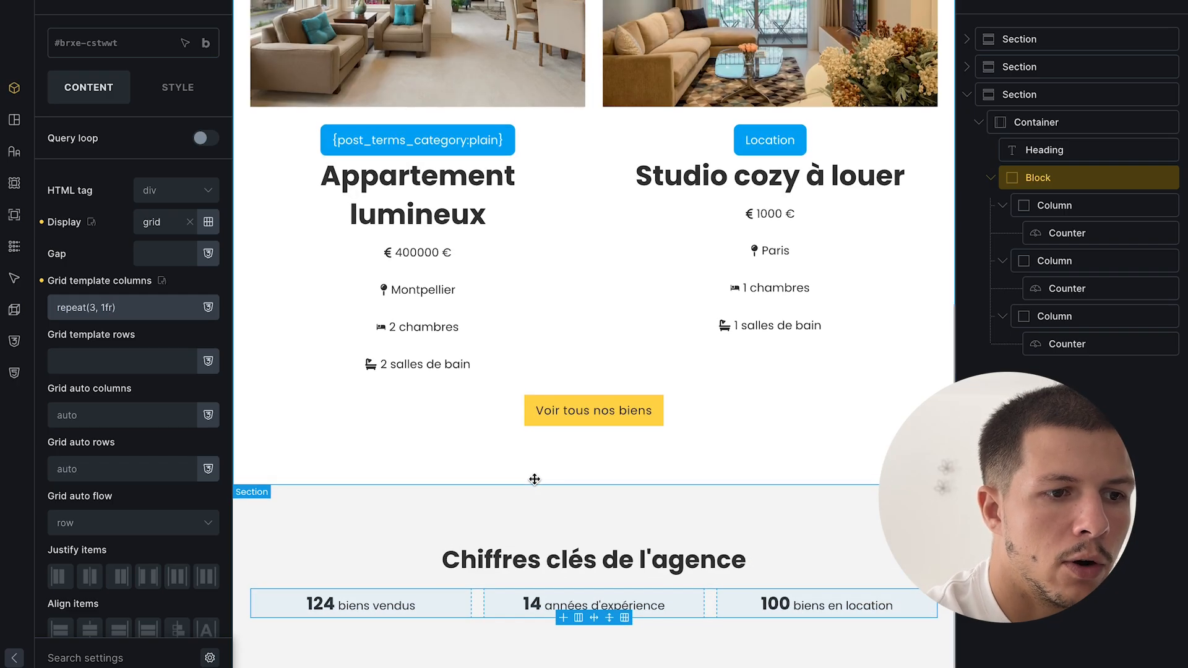
# - Save the page and switch the preview back to mobile width
pyautogui.click(1162, 2)
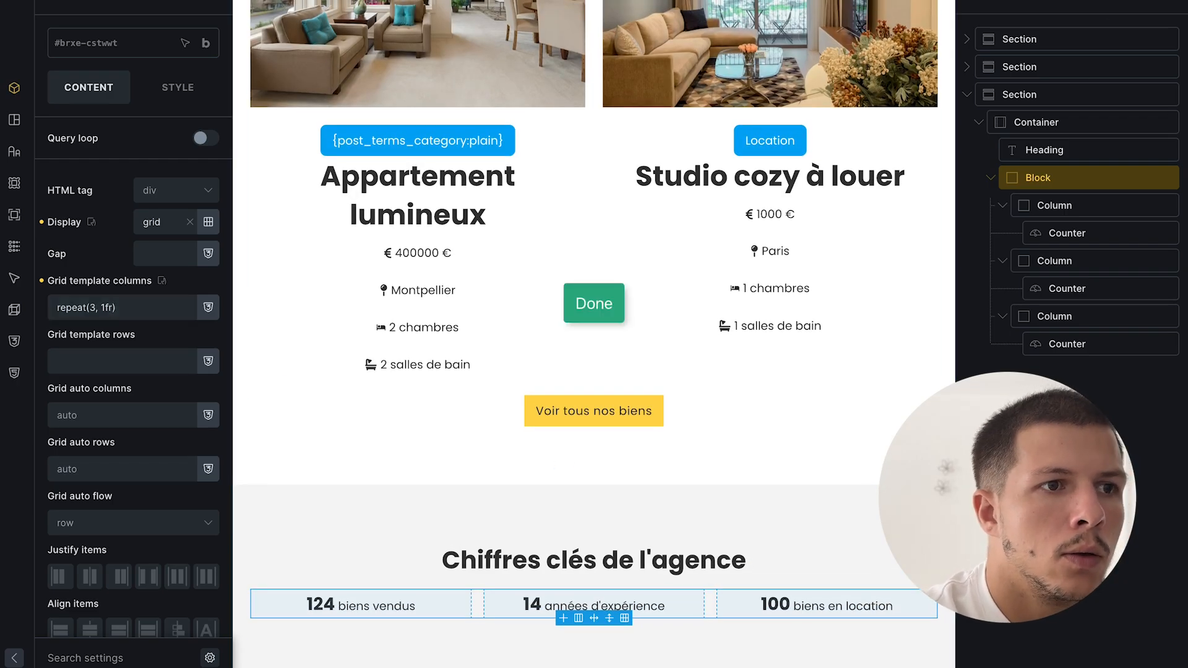
pyautogui.click(626, 2)
pyautogui.click(1057, 374)
pyautogui.moveTo(1, 258)
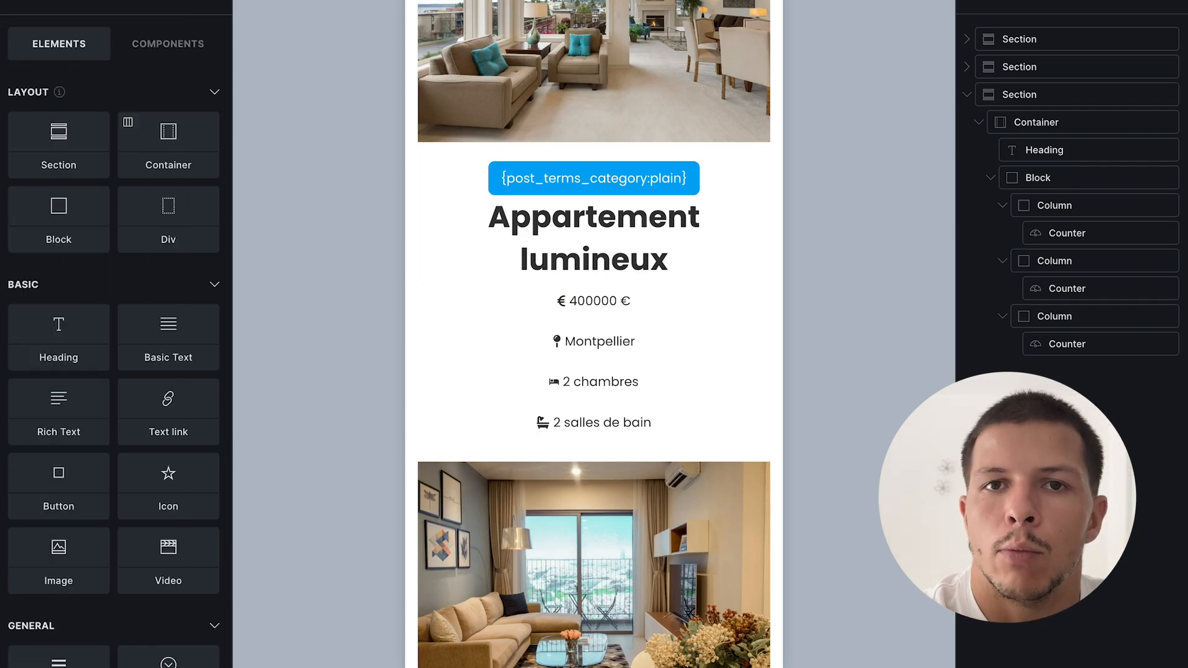
pyautogui.scroll(-10, 603, 328)
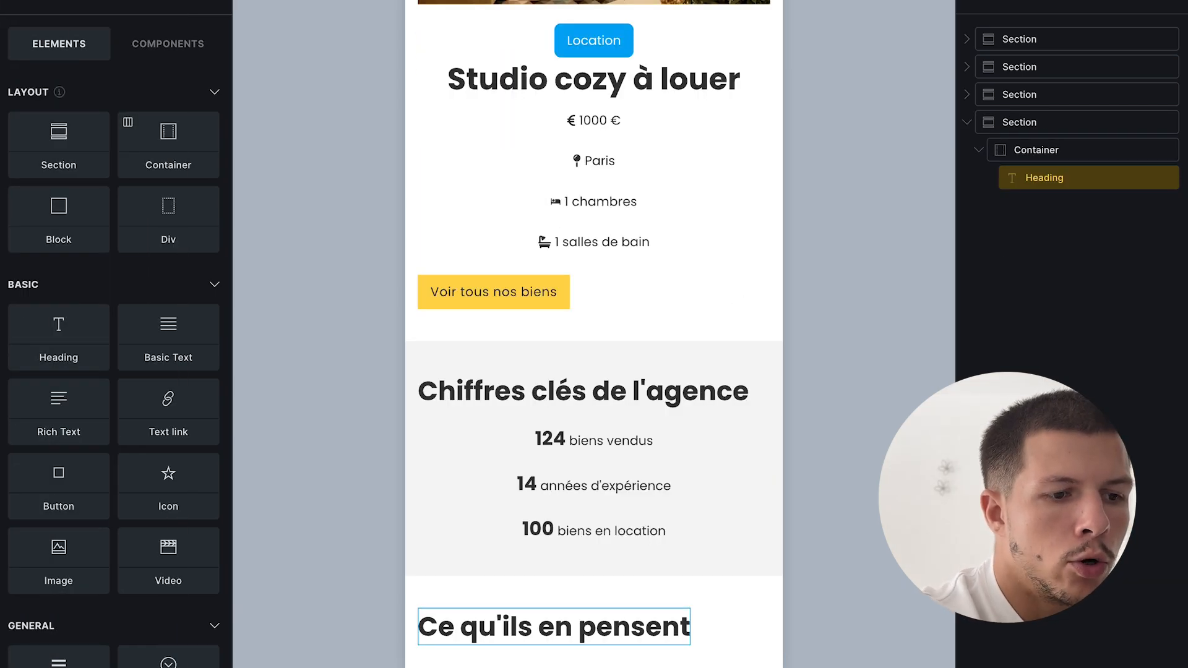
pyautogui.scroll(-15, 117, 340)
pyautogui.click(90, 118)
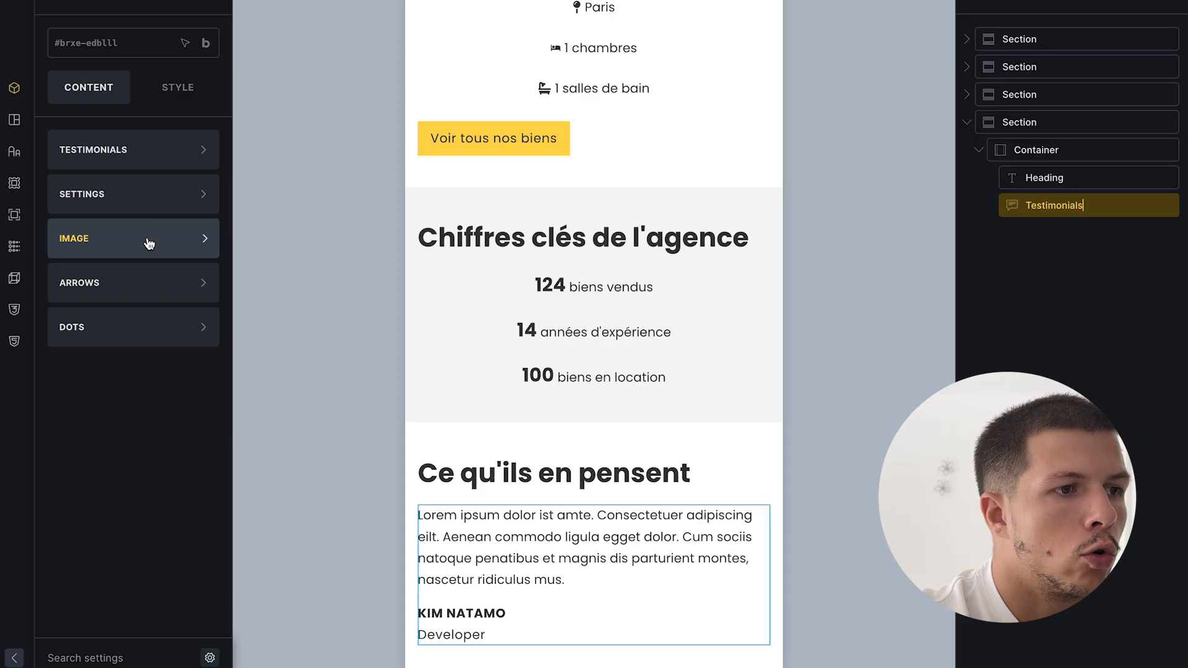
pyautogui.click(158, 159)
pyautogui.click(133, 202)
pyautogui.click(133, 202)
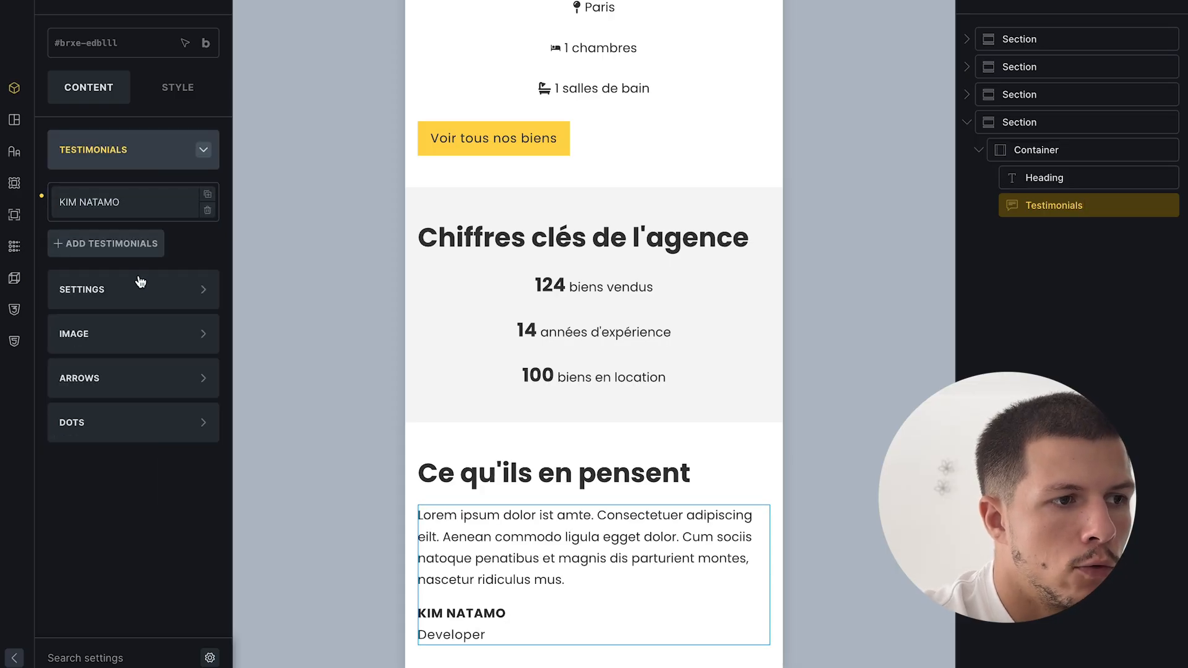
pyautogui.click(109, 247)
pyautogui.scroll(-5, 132, 297)
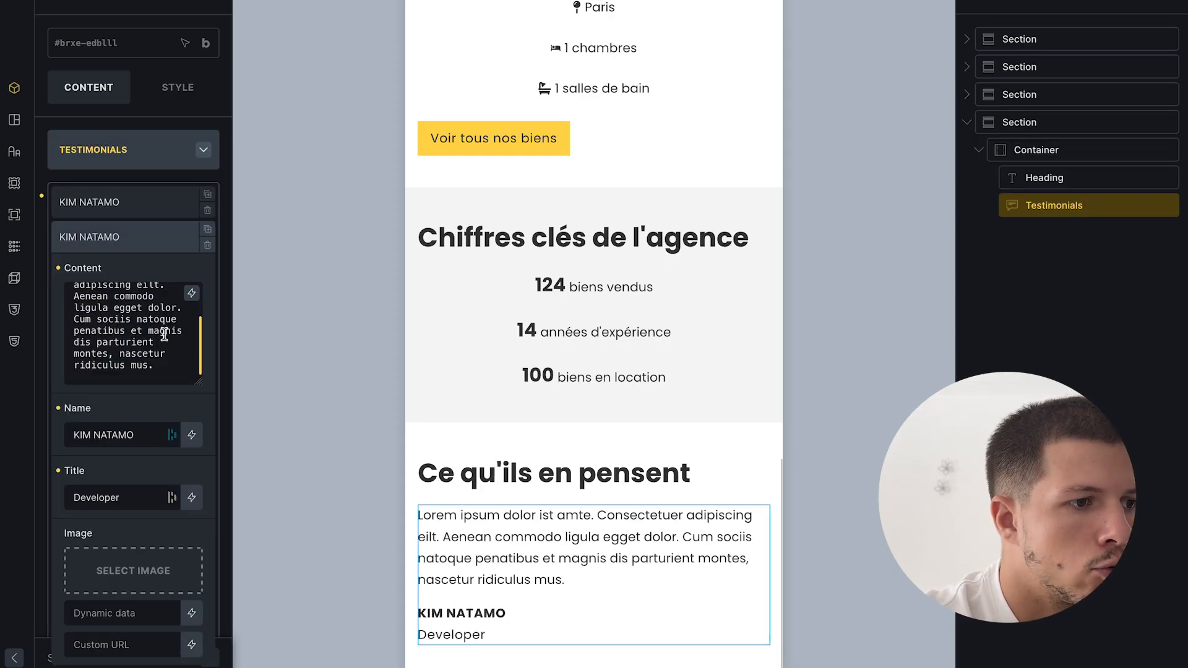
pyautogui.click(122, 545)
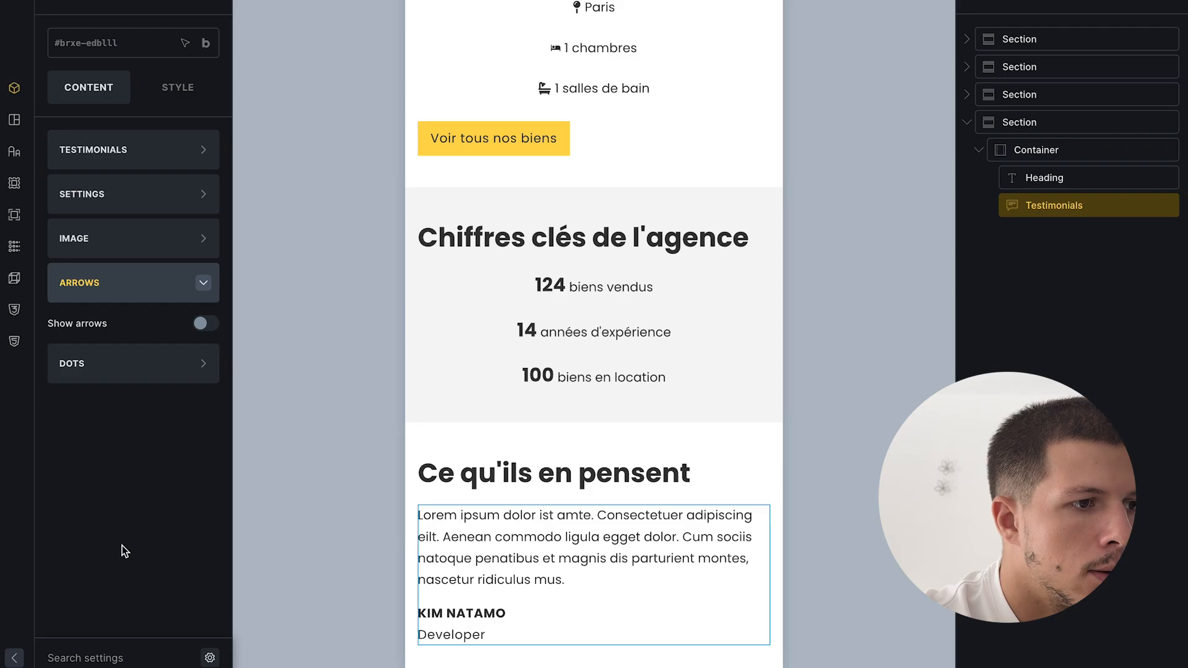
pyautogui.click(146, 366)
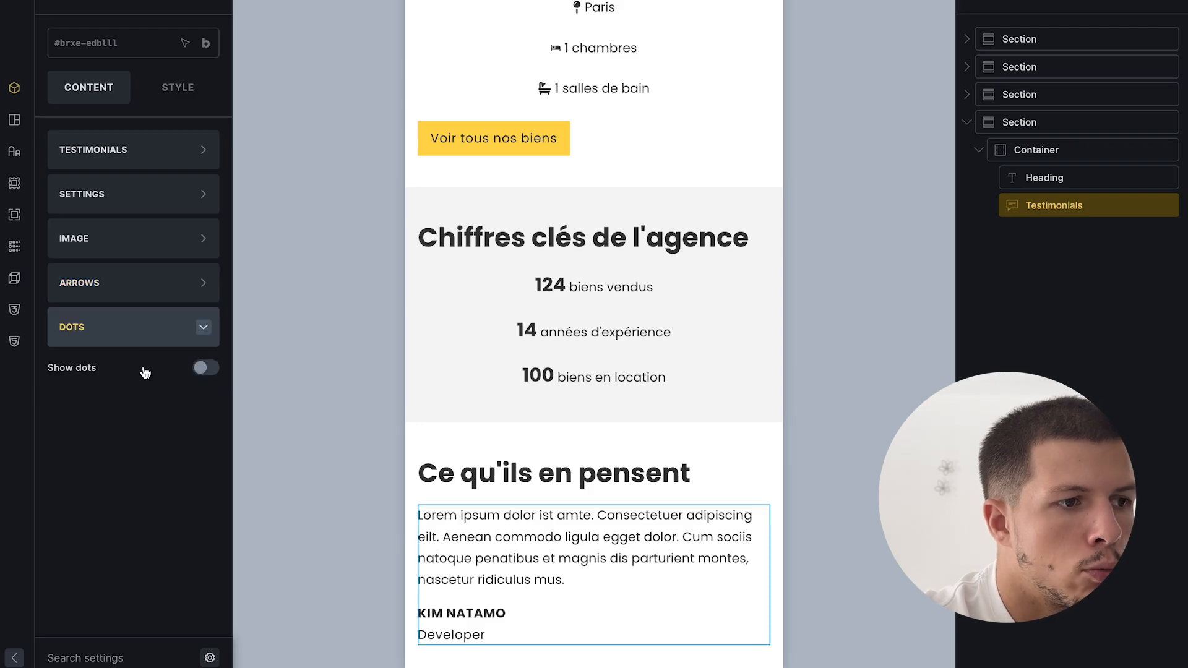
pyautogui.click(205, 369)
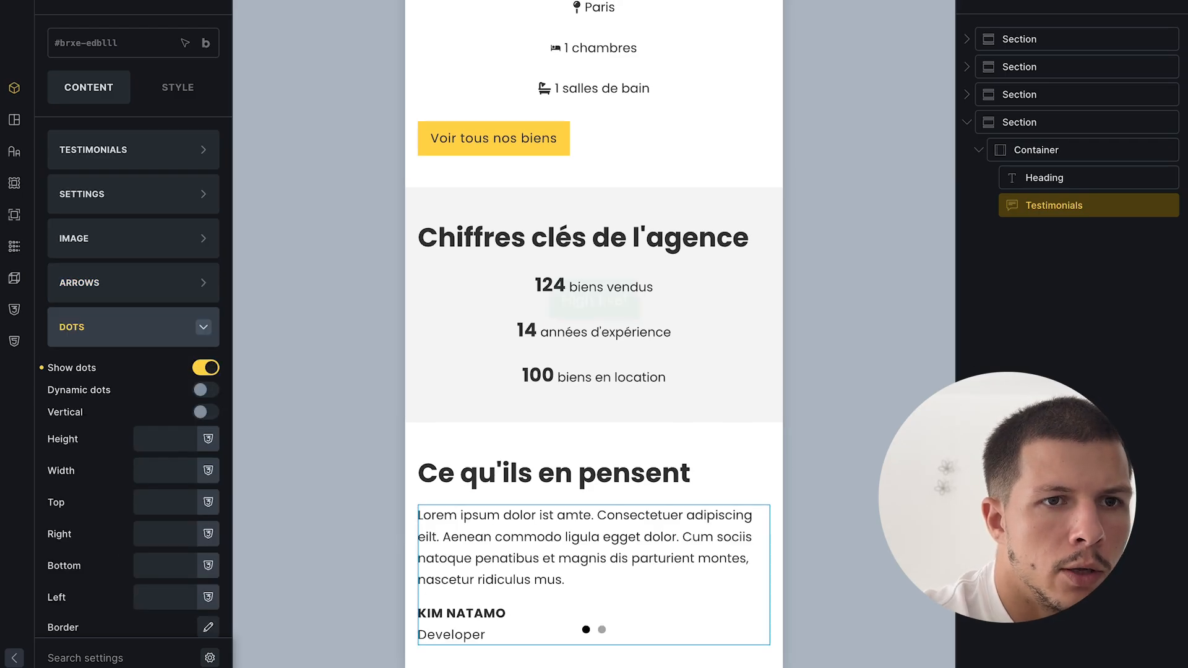
pyautogui.click(602, 629)
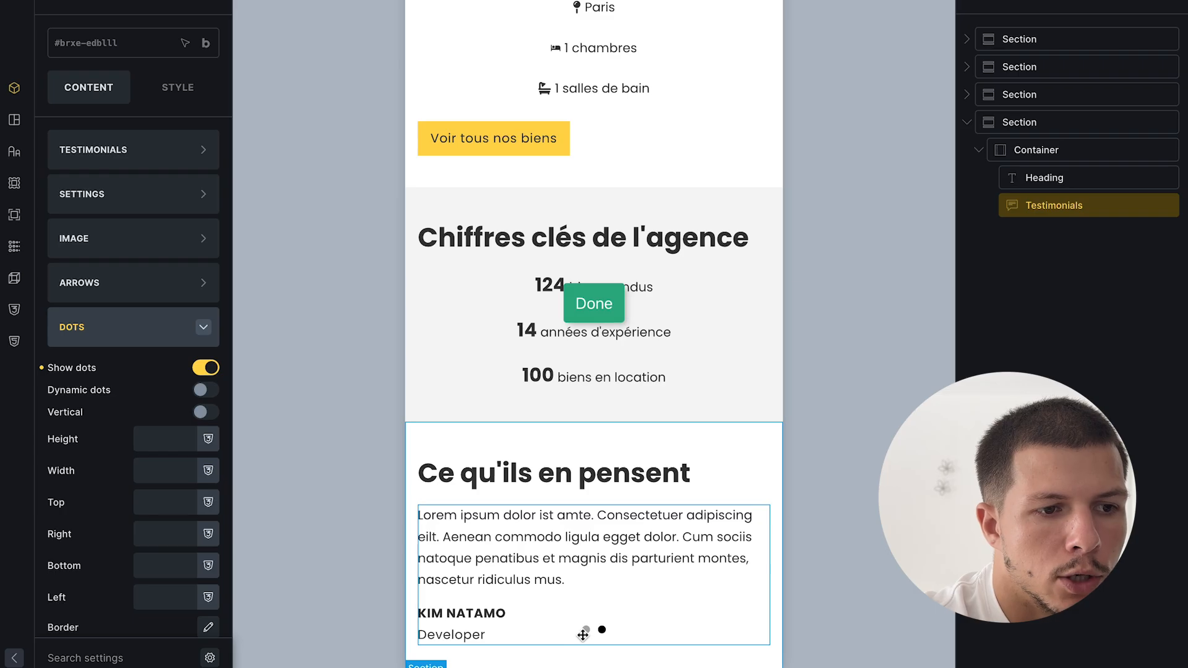
pyautogui.click(585, 631)
pyautogui.moveTo(2, 514)
pyautogui.click(108, 482)
pyautogui.click(108, 454)
pyautogui.scroll(-3, 725, 335)
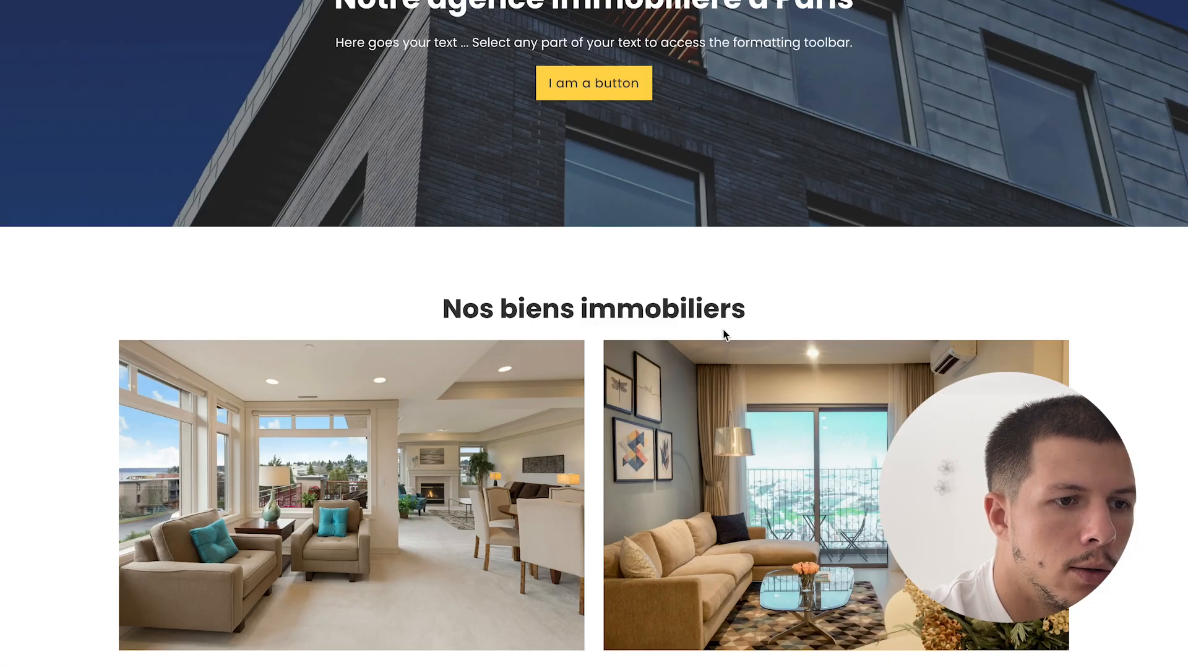
pyautogui.scroll(-10, 726, 335)
pyautogui.click(602, 598)
pyautogui.click(587, 600)
pyautogui.moveTo(2, 507)
pyautogui.click(94, 426)
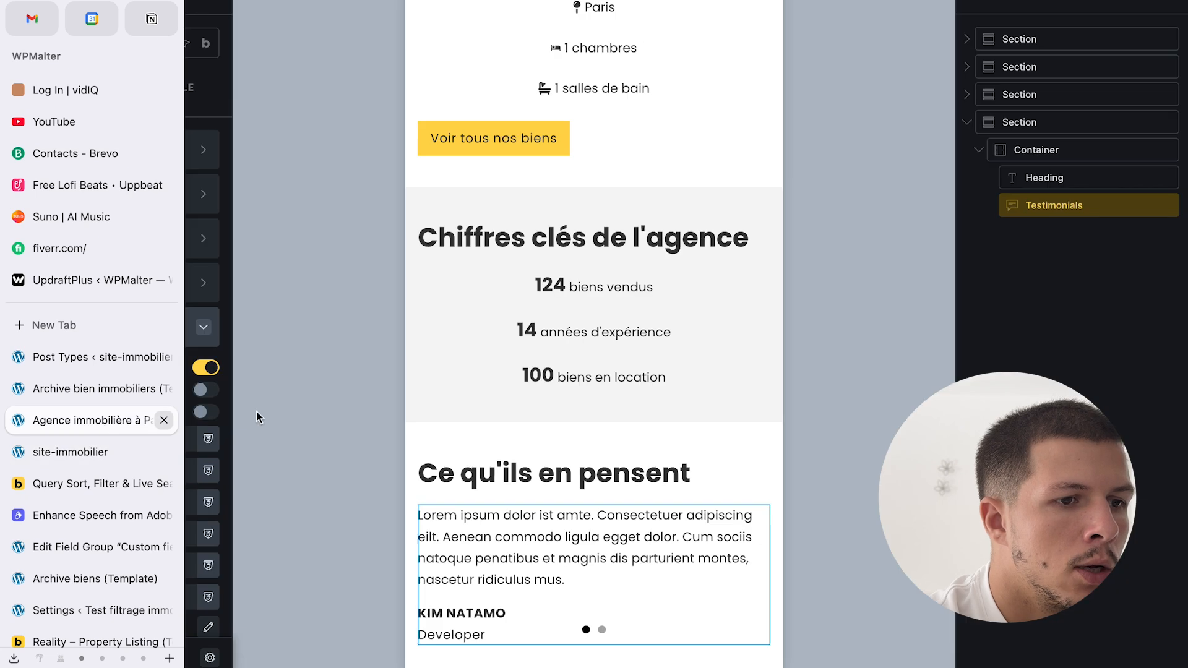
pyautogui.click(206, 324)
pyautogui.click(123, 152)
pyautogui.click(123, 152)
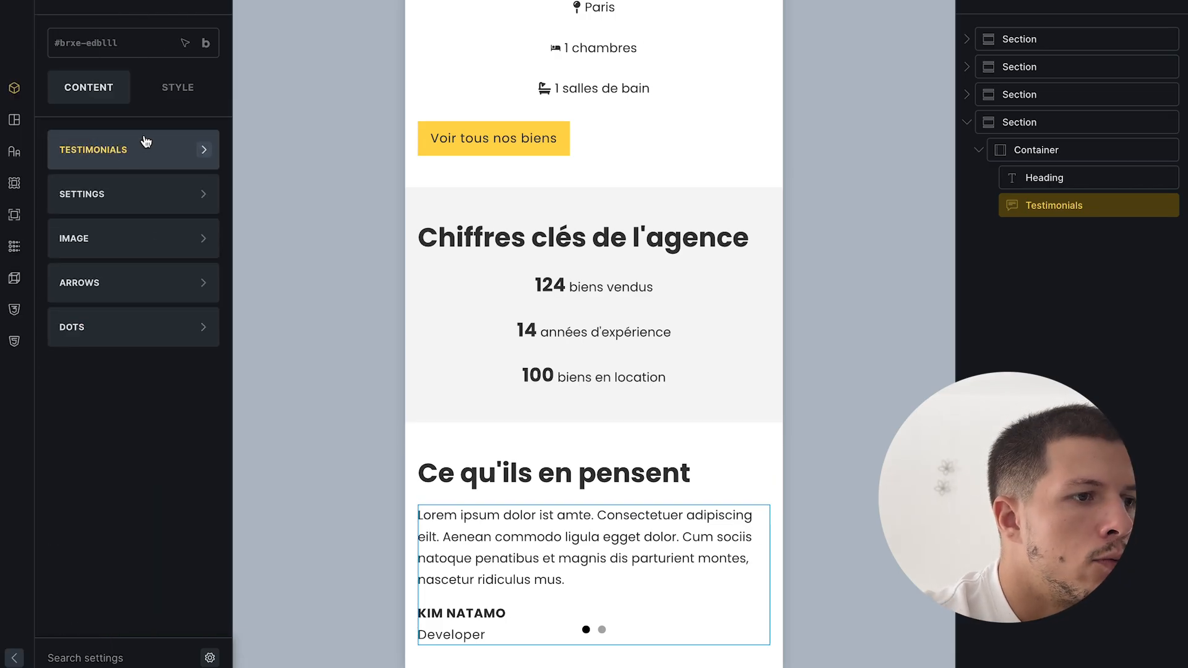
pyautogui.click(135, 186)
pyautogui.click(144, 397)
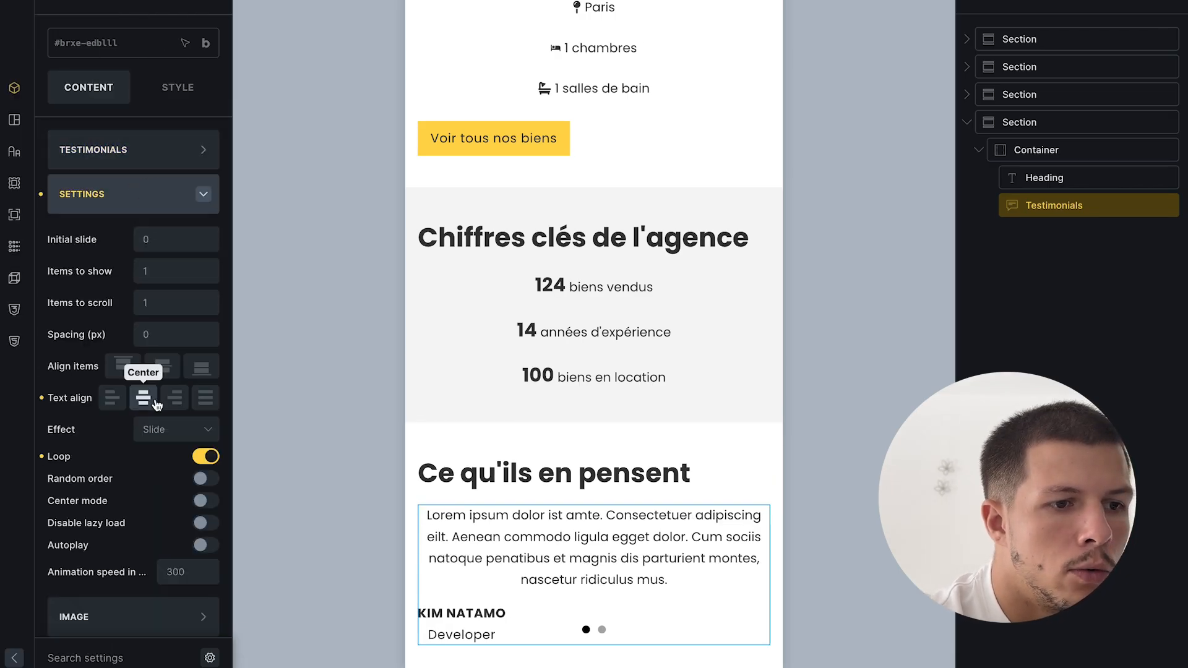
pyautogui.click(144, 398)
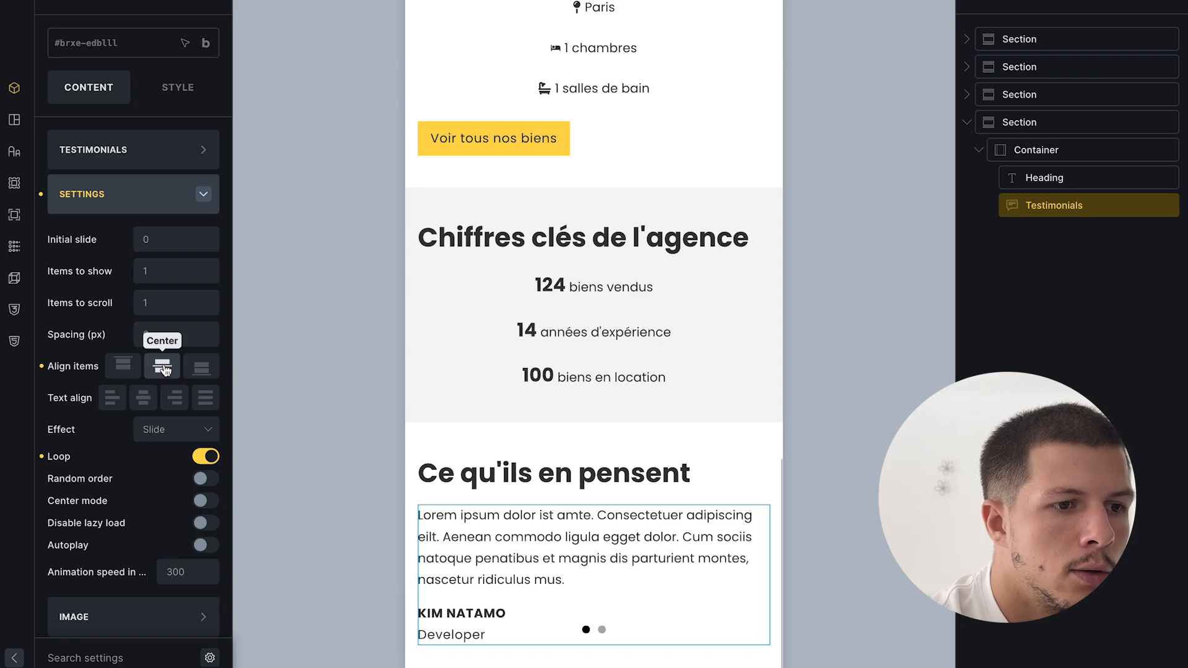
pyautogui.click(129, 193)
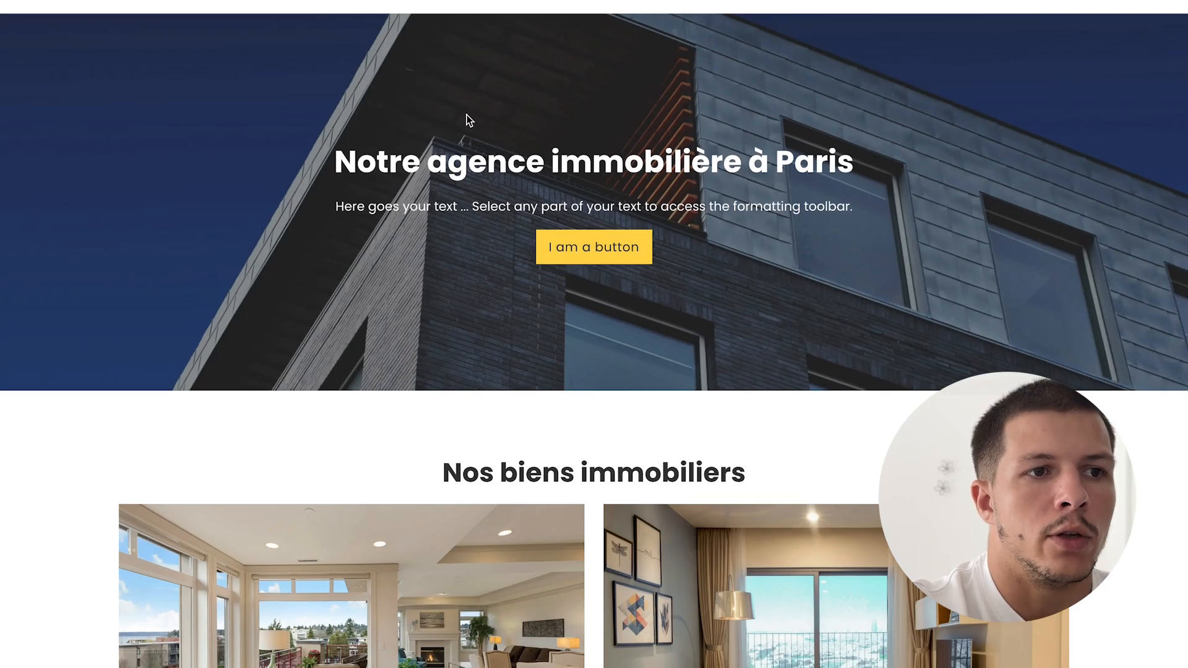
# - Scroll through the home page and view the Studio cozy à louer detail page
pyautogui.scroll(-2, 844, 120)
pyautogui.scroll(2, 313, 111)
pyautogui.scroll(-7, 749, 221)
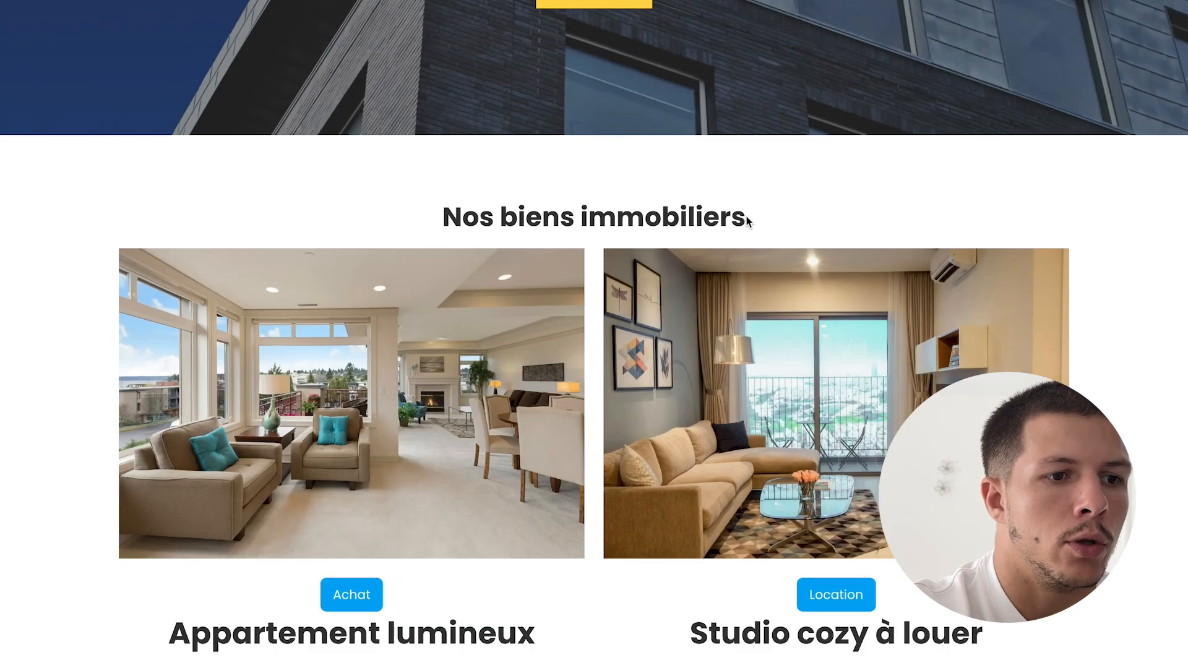
pyautogui.scroll(-6, 830, 272)
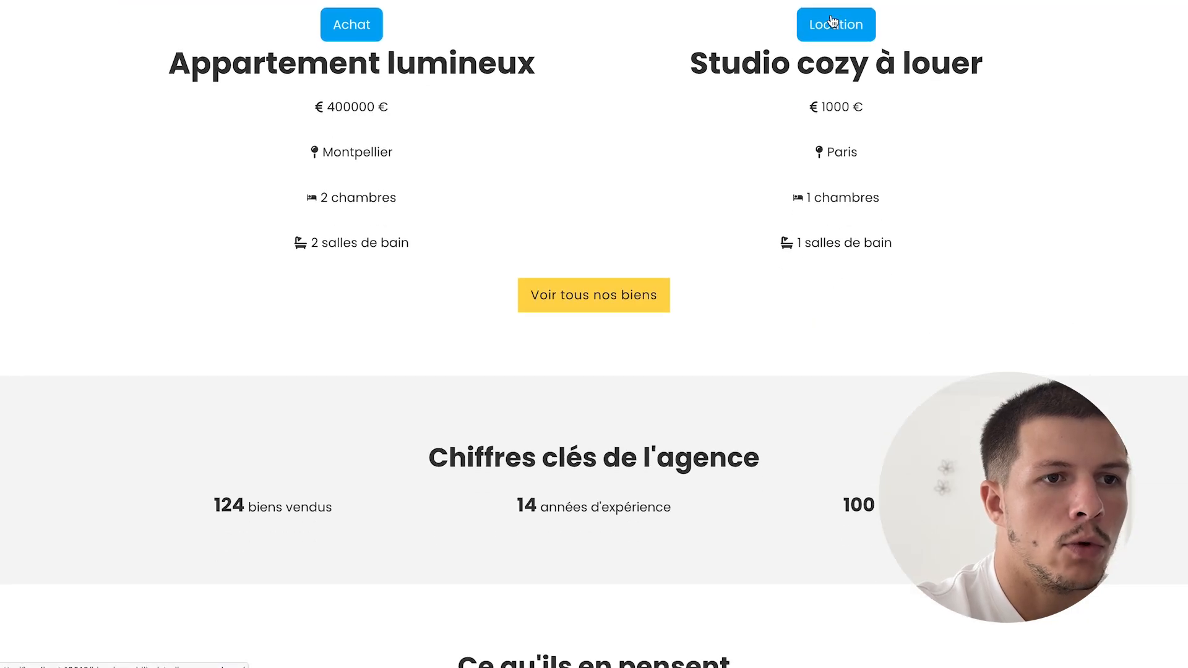
pyautogui.scroll(4, 810, 160)
pyautogui.click(810, 160)
pyautogui.scroll(-10, 526, 419)
pyautogui.scroll(4, 526, 416)
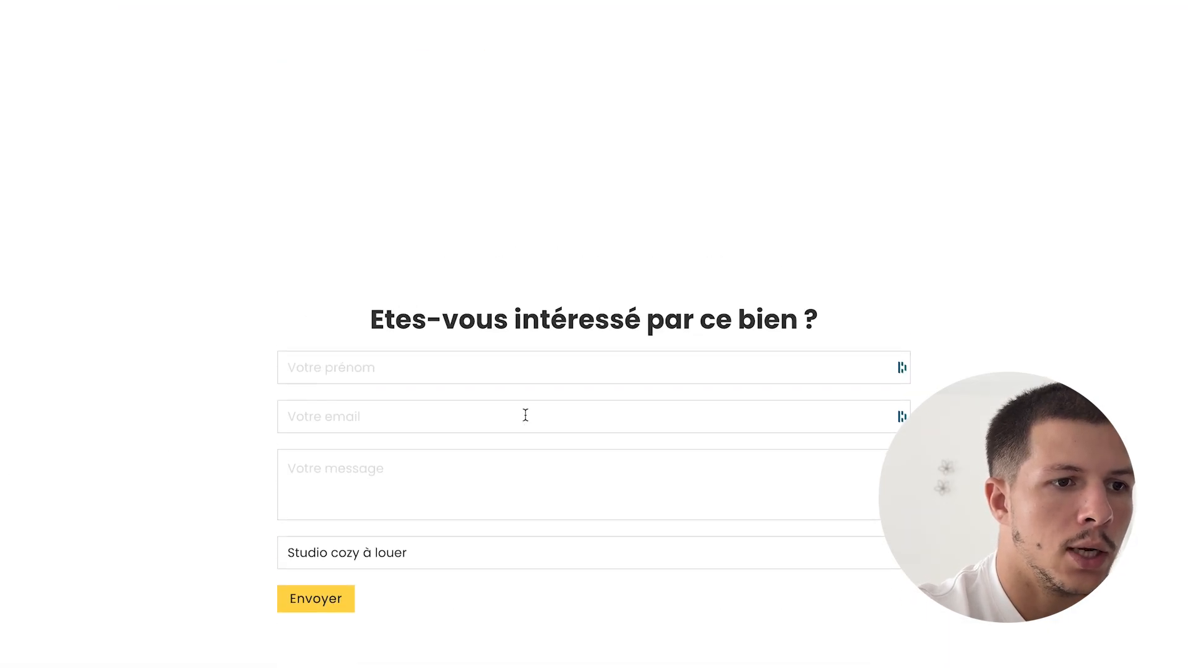
pyautogui.scroll(7, 526, 421)
# - Return to the home page, scroll through it, then go to the WordPress admin
pyautogui.moveTo(4, 121)
pyautogui.click(115, 1)
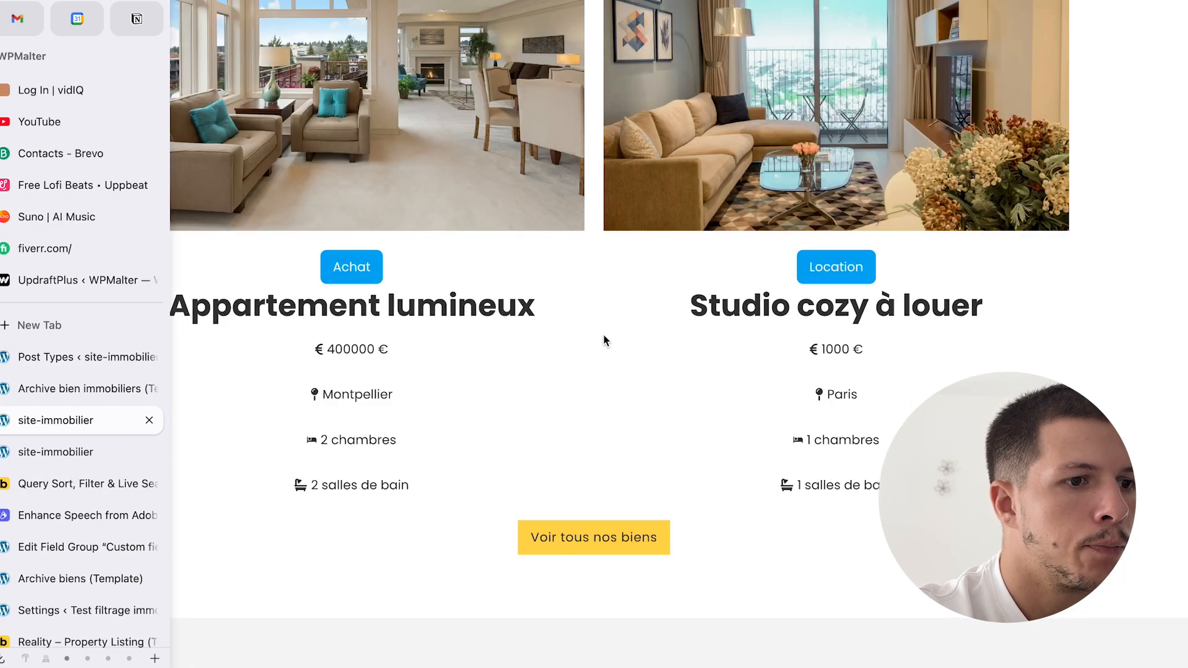
pyautogui.scroll(-7, 603, 335)
pyautogui.scroll(1, 605, 340)
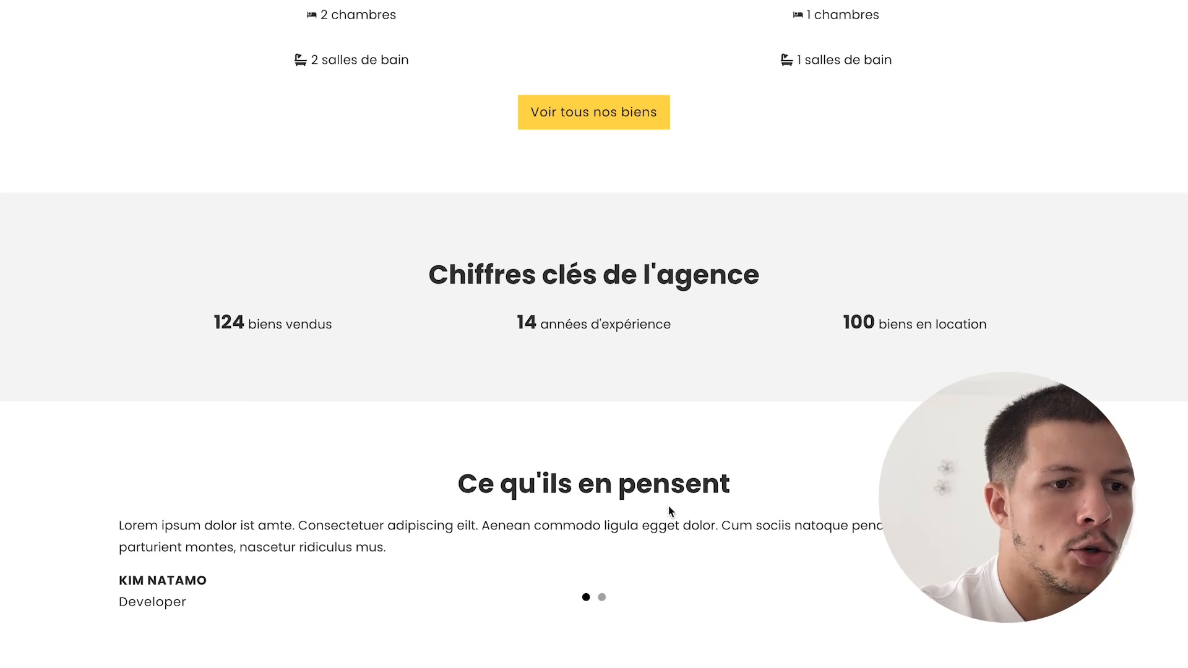
pyautogui.scroll(-1, 732, 581)
pyautogui.scroll(15, 733, 581)
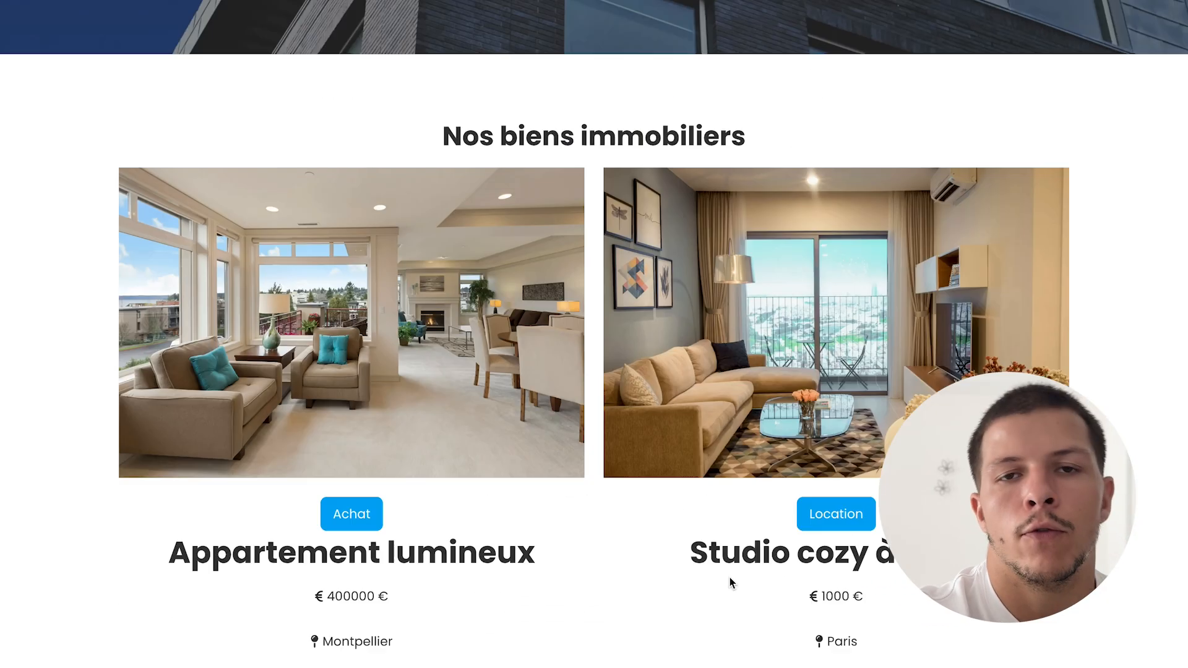
pyautogui.click(87, 13)
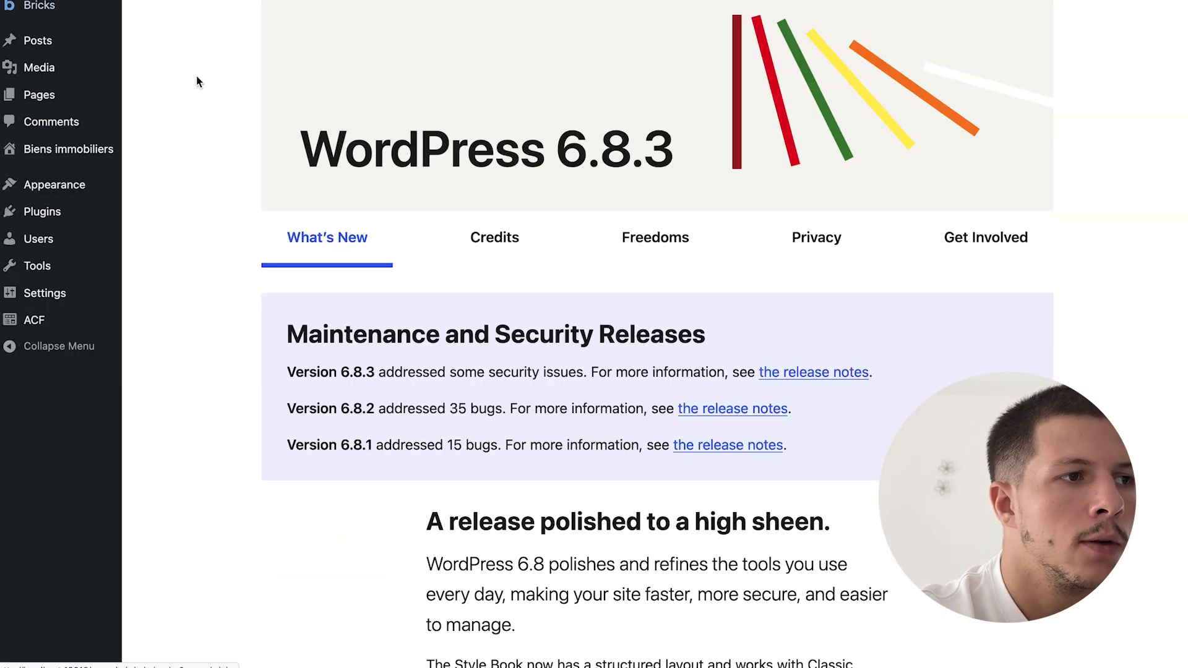
# - Create and publish a Bricks template titled 'Footer' of type Footer, then edit it with Bricks
pyautogui.moveTo(87, 10)
pyautogui.click(168, 27)
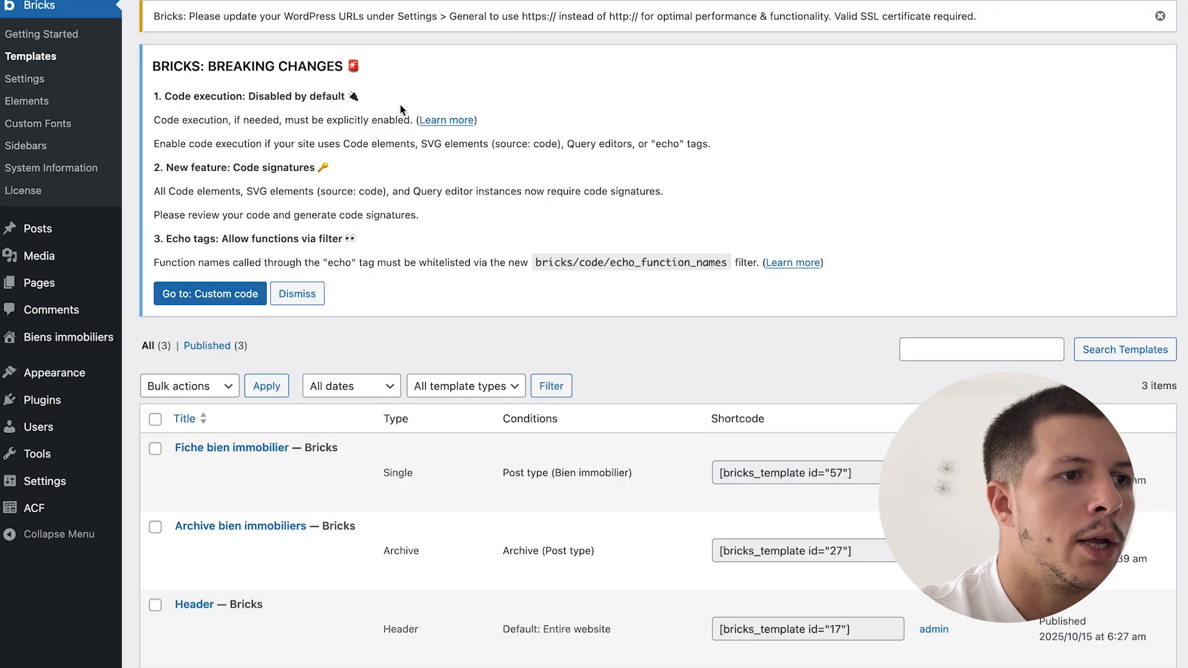
pyautogui.click(282, 1)
pyautogui.write('D')
pyautogui.press('BackSpace')
pyautogui.write('Footer')
pyautogui.click(1065, 420)
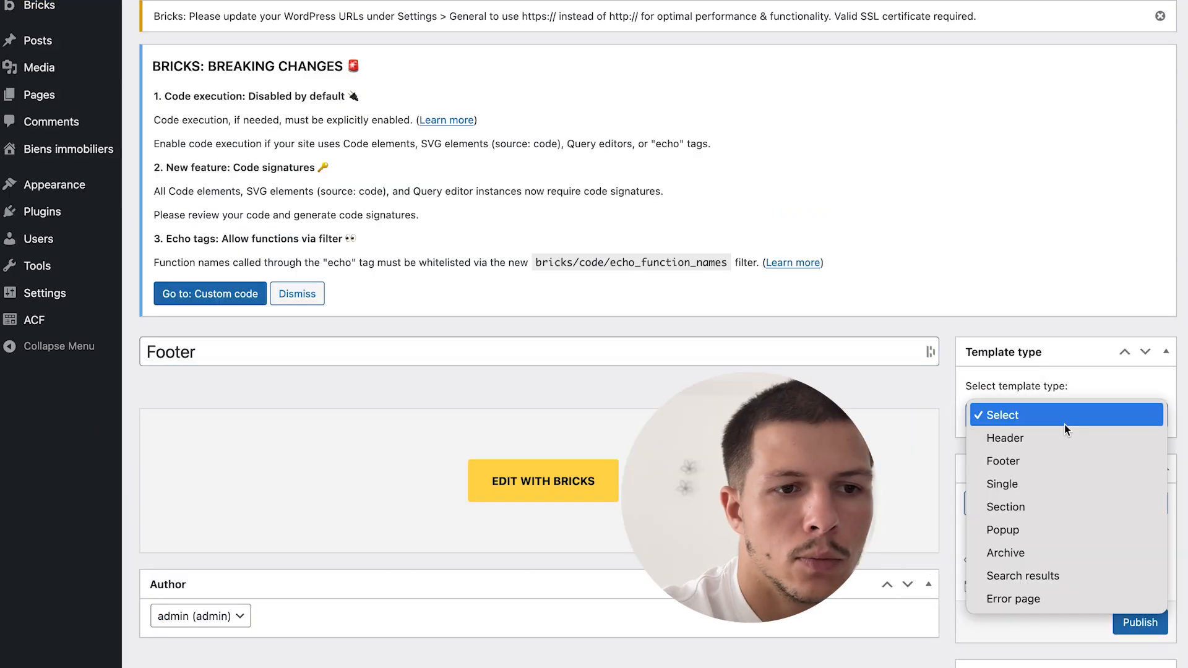
pyautogui.click(1027, 469)
pyautogui.click(1139, 622)
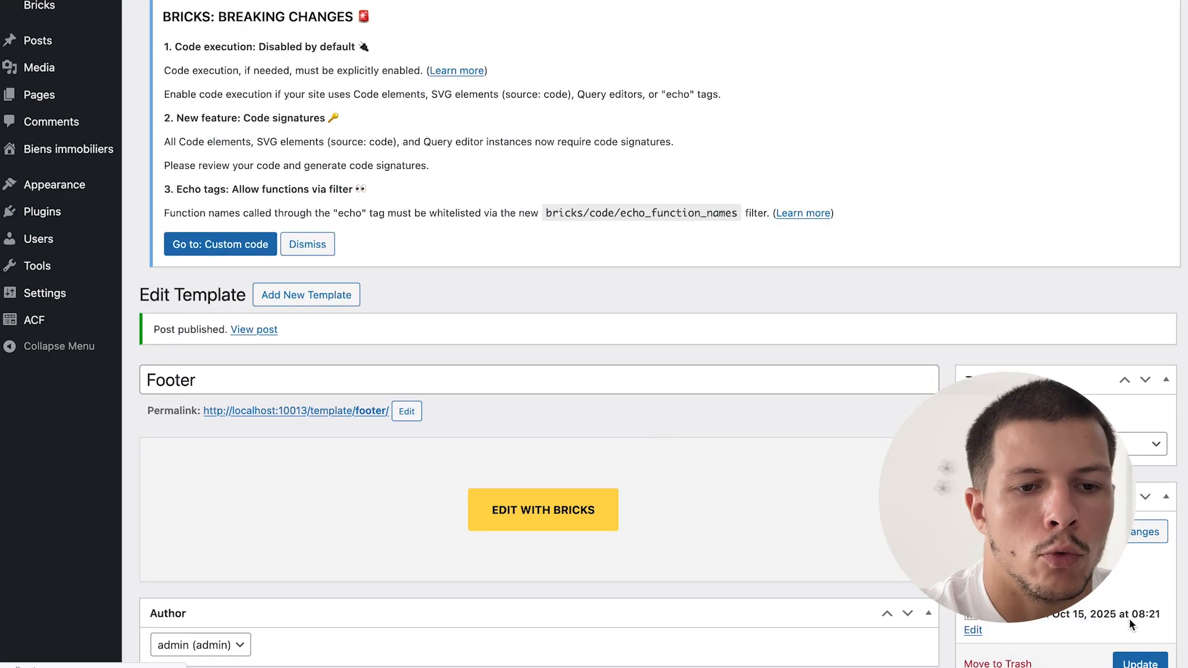
pyautogui.scroll(-3, 750, 238)
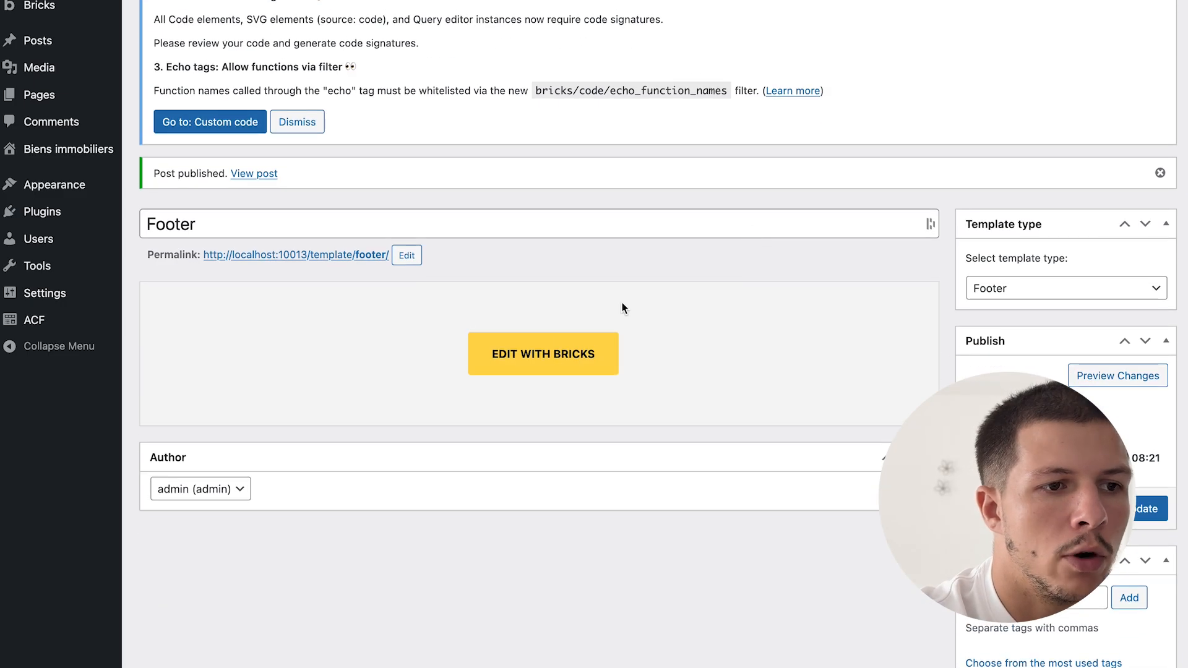
pyautogui.click(509, 369)
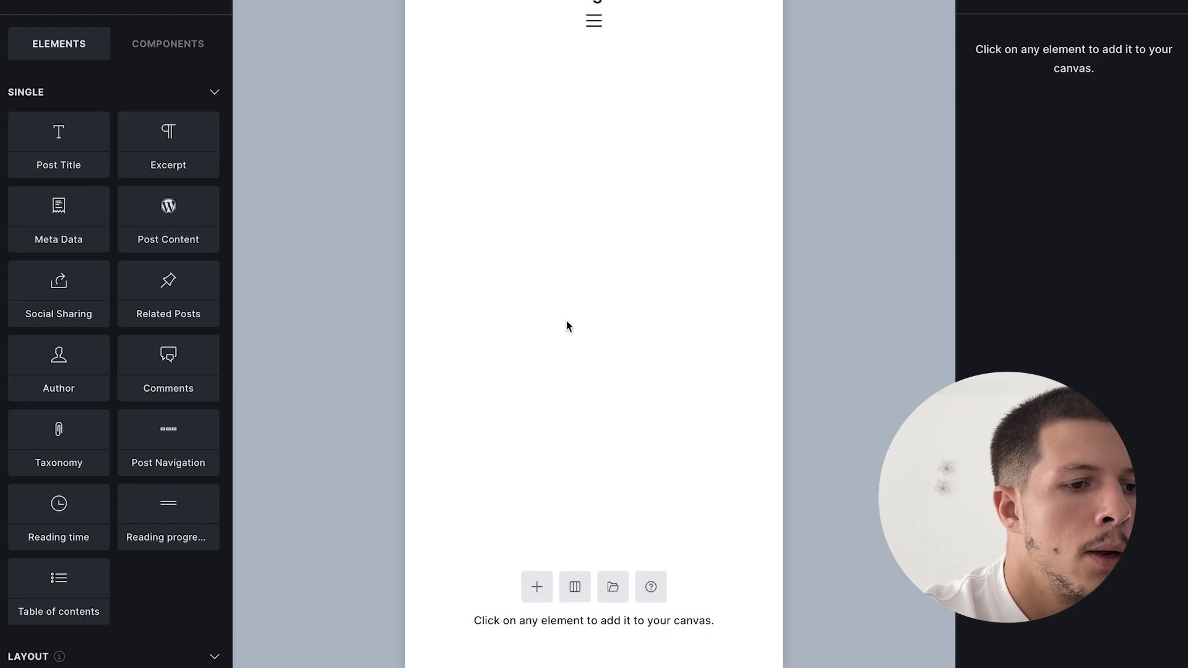
# - Add a section to the footer and fill its container with four columns
pyautogui.click(537, 587)
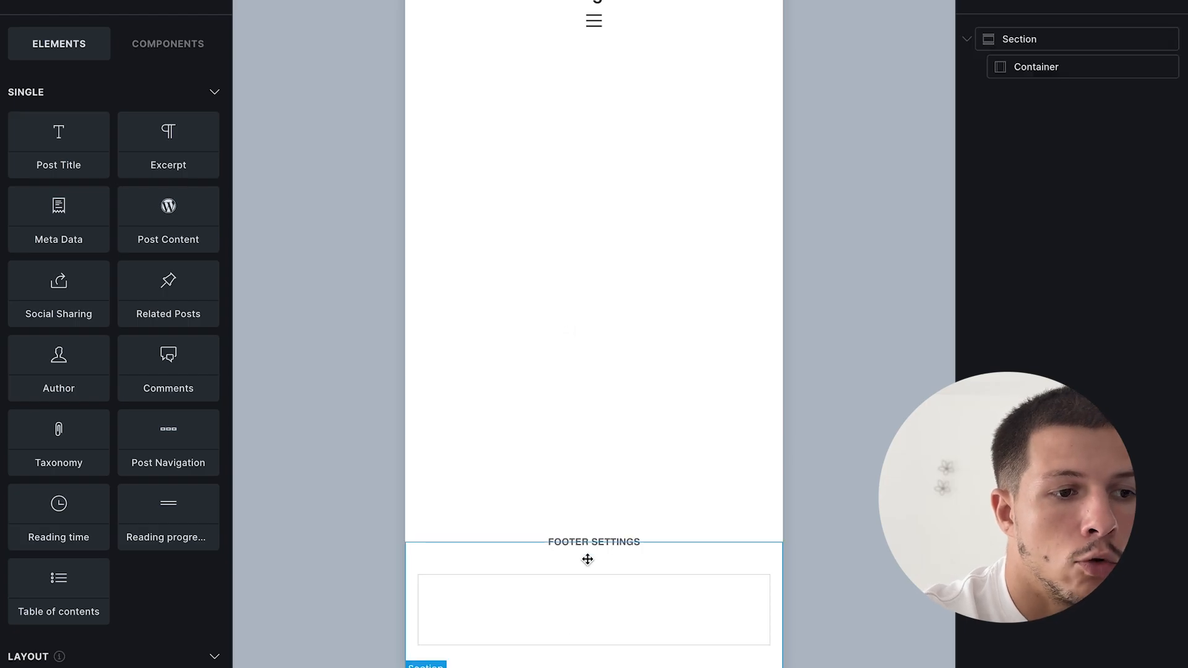
pyautogui.click(1062, 68)
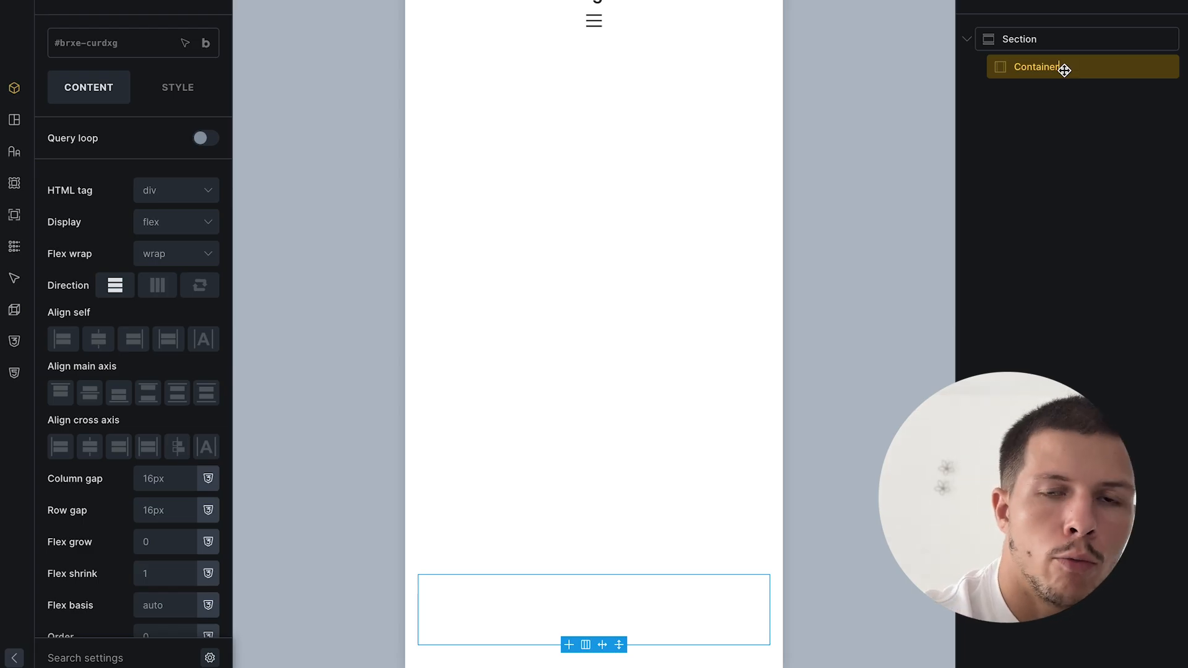
pyautogui.doubleClick(1064, 69)
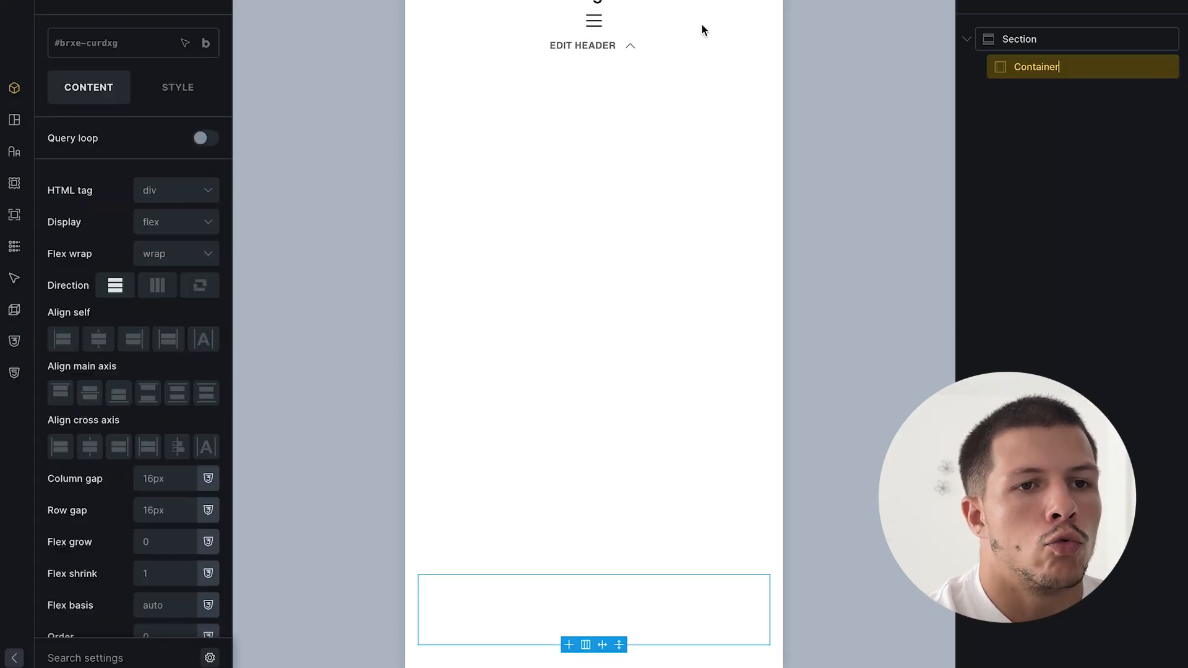
pyautogui.press('Escape')
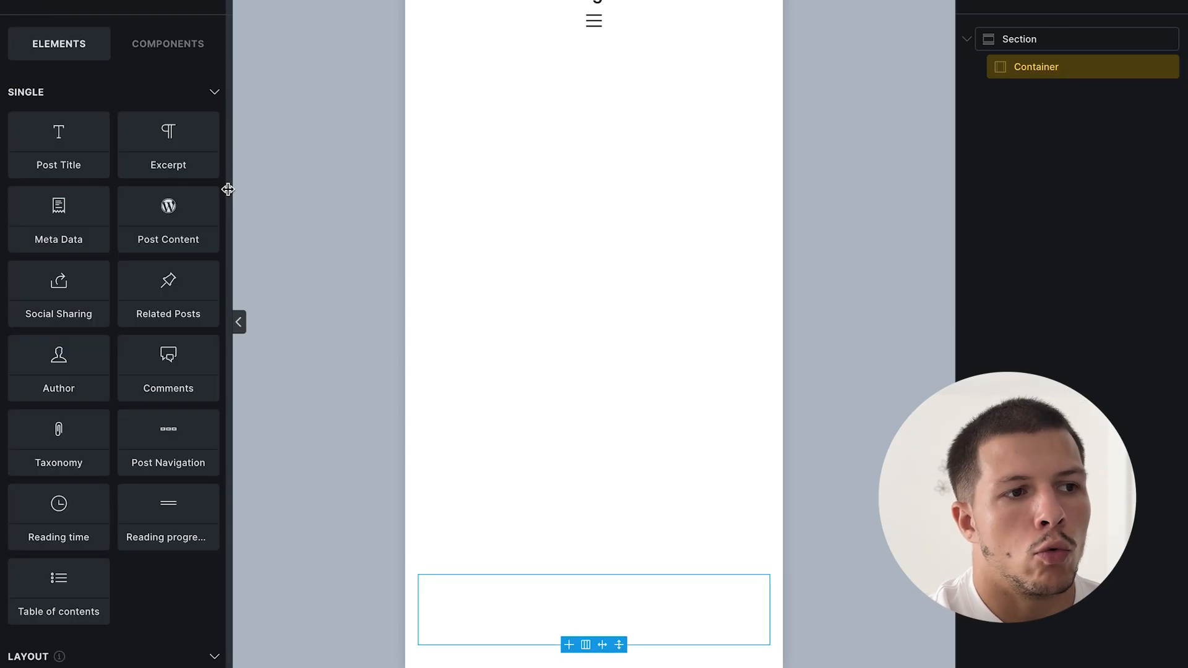
pyautogui.scroll(-5, 124, 371)
pyautogui.click(129, 386)
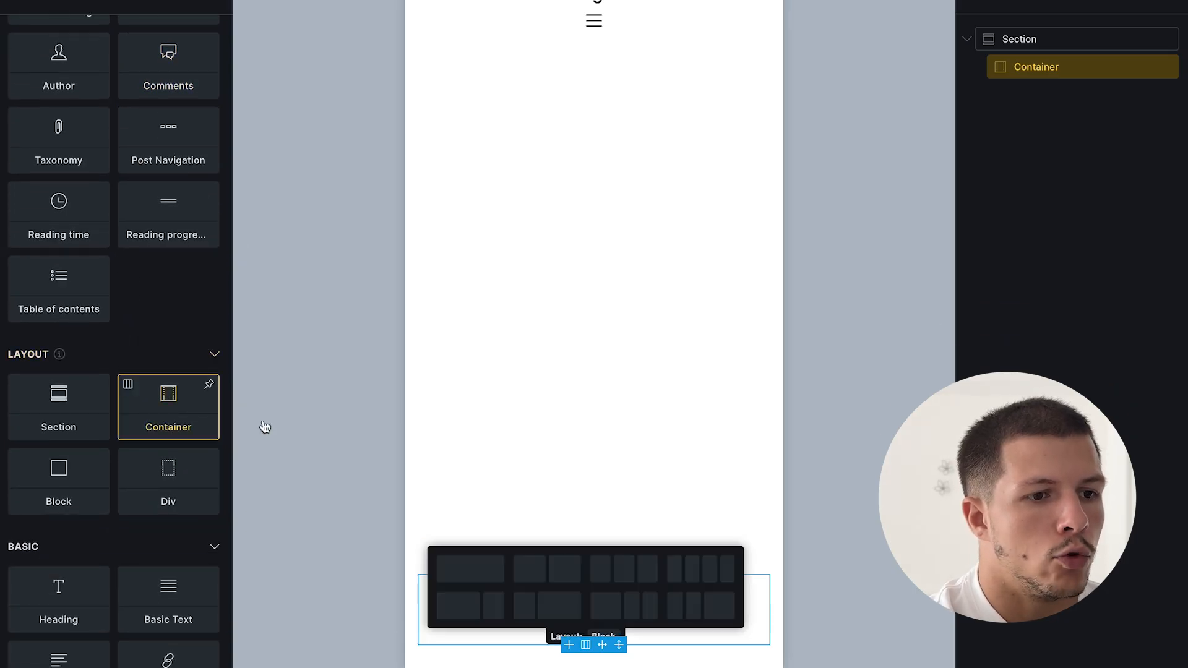
pyautogui.click(692, 567)
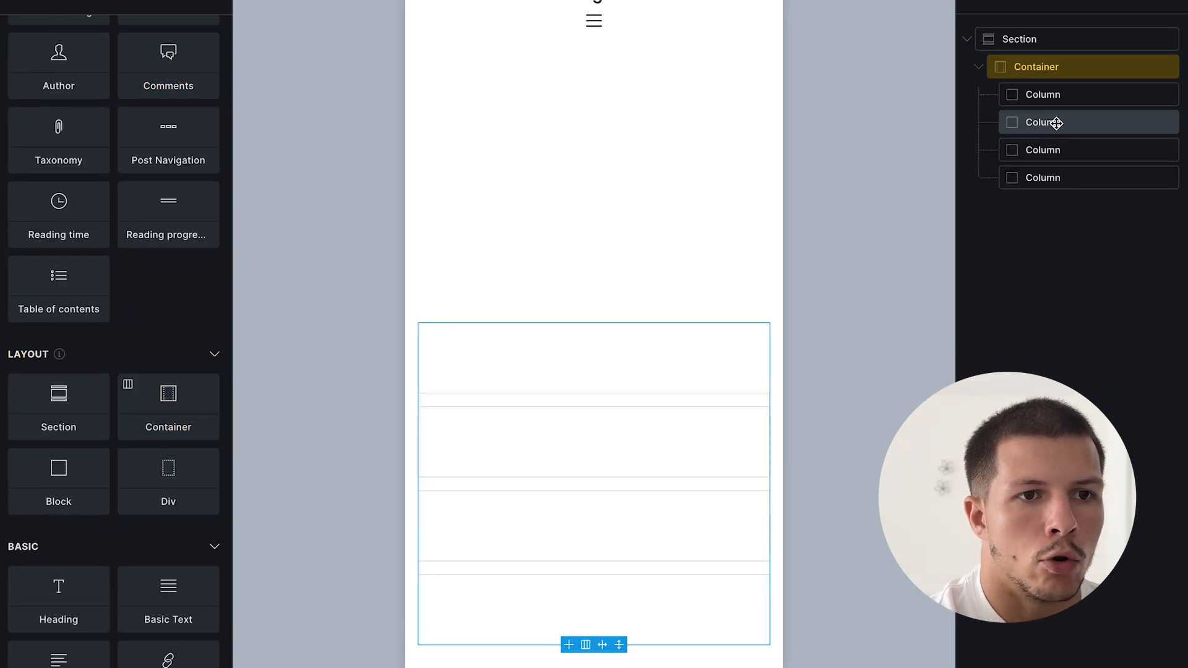
pyautogui.click(1070, 96)
pyautogui.click(679, 443)
pyautogui.click(685, 504)
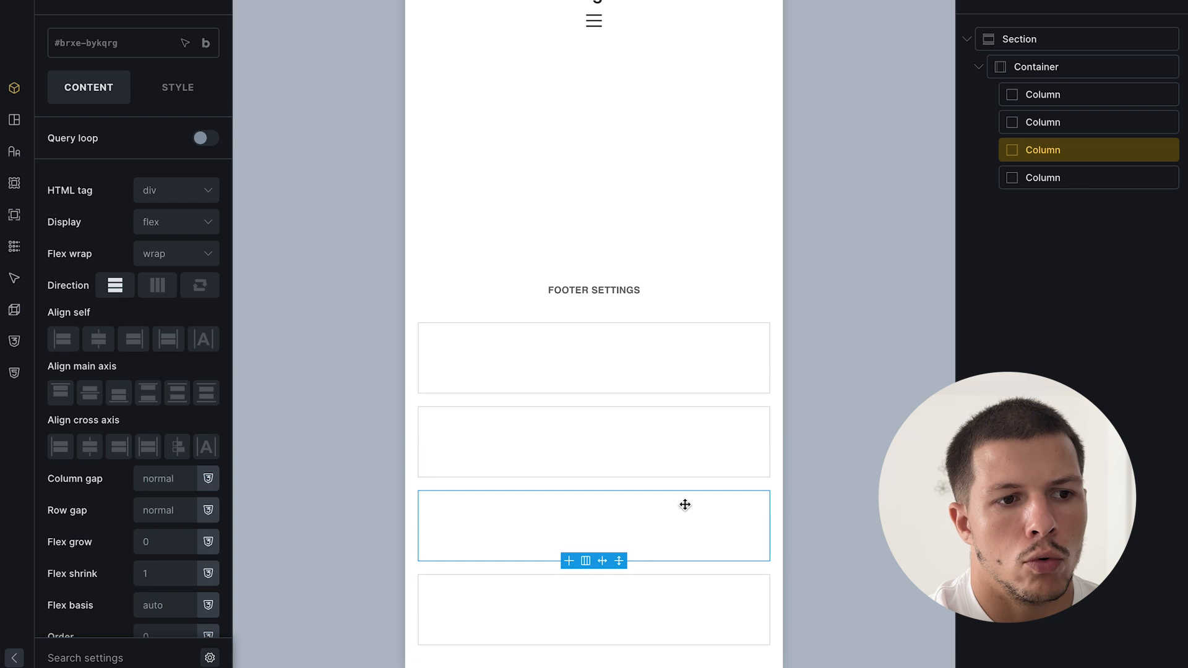
pyautogui.click(684, 618)
# - At desktop width, set the container's display to grid with columns repeat(4, 1fr)
pyautogui.click(545, 0)
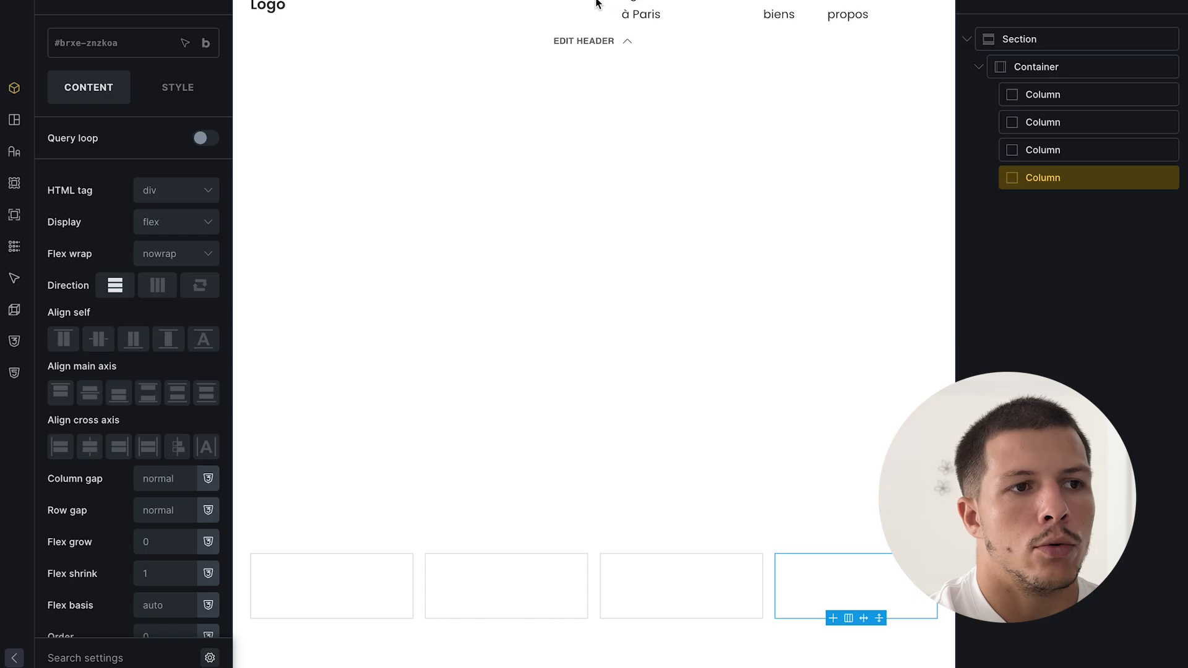
pyautogui.click(641, 0)
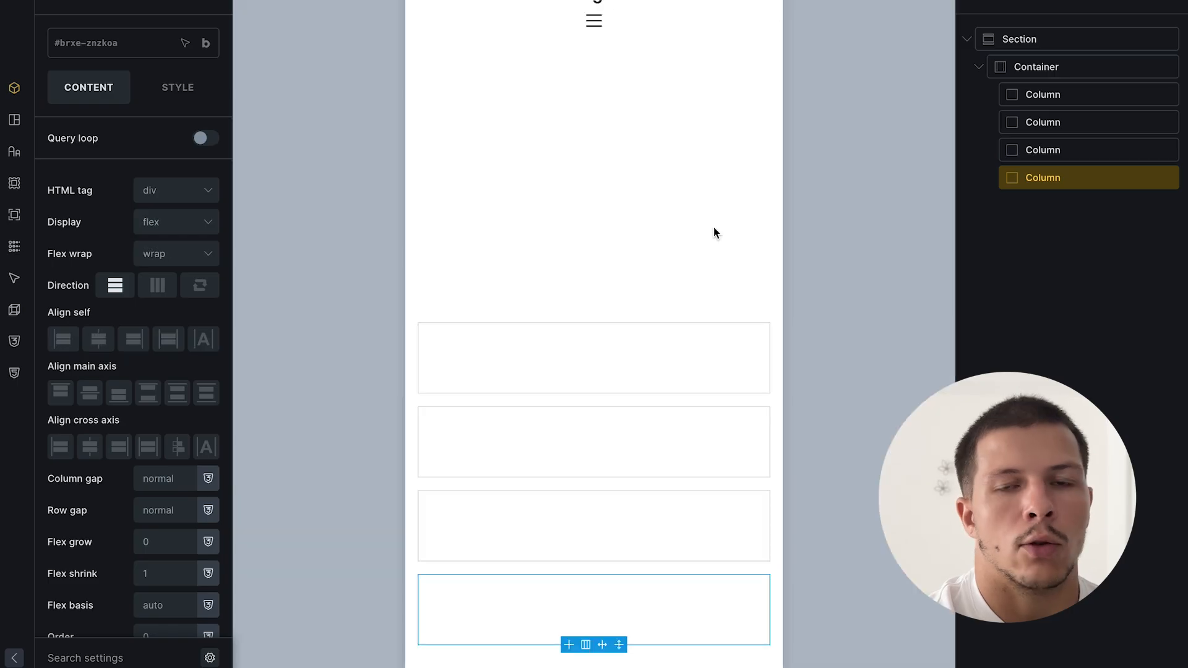
pyautogui.click(566, 355)
pyautogui.click(557, 0)
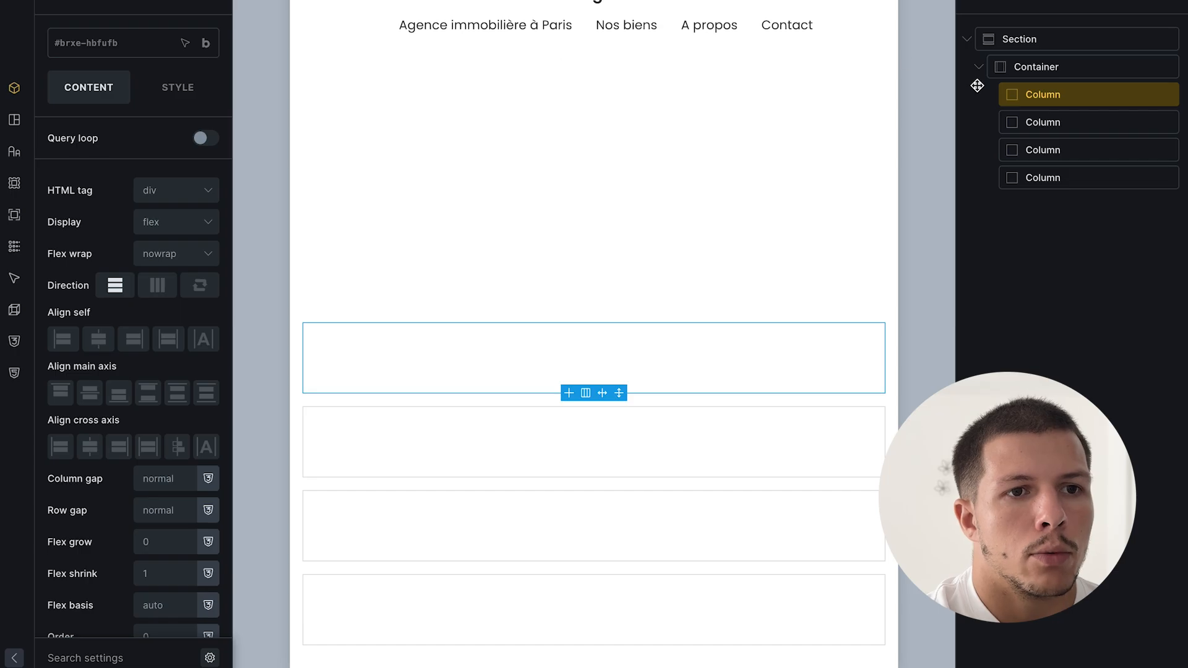
pyautogui.click(1052, 67)
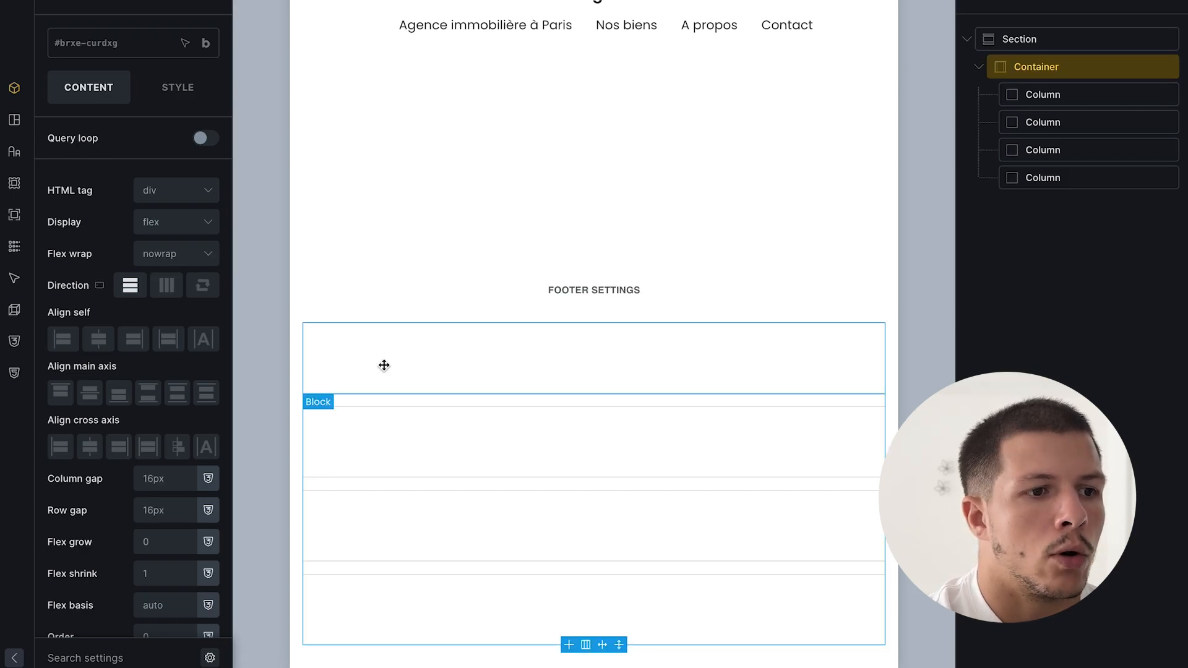
pyautogui.click(161, 227)
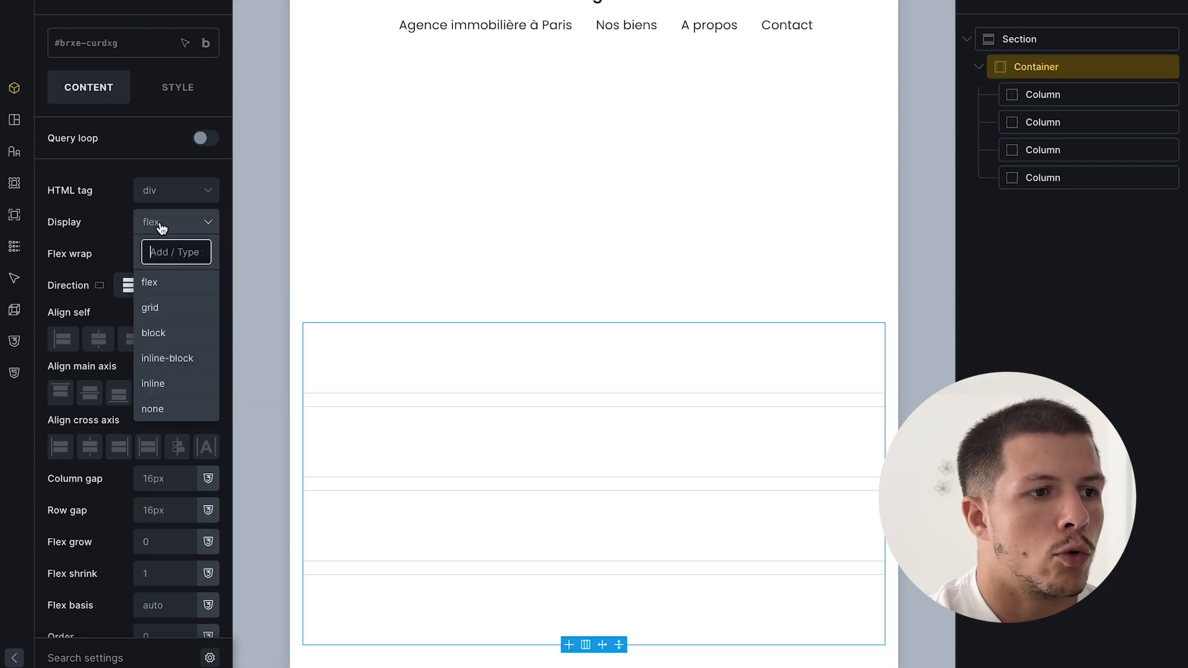
pyautogui.click(151, 307)
pyautogui.click(130, 313)
pyautogui.write('repeat(2, 1fr')
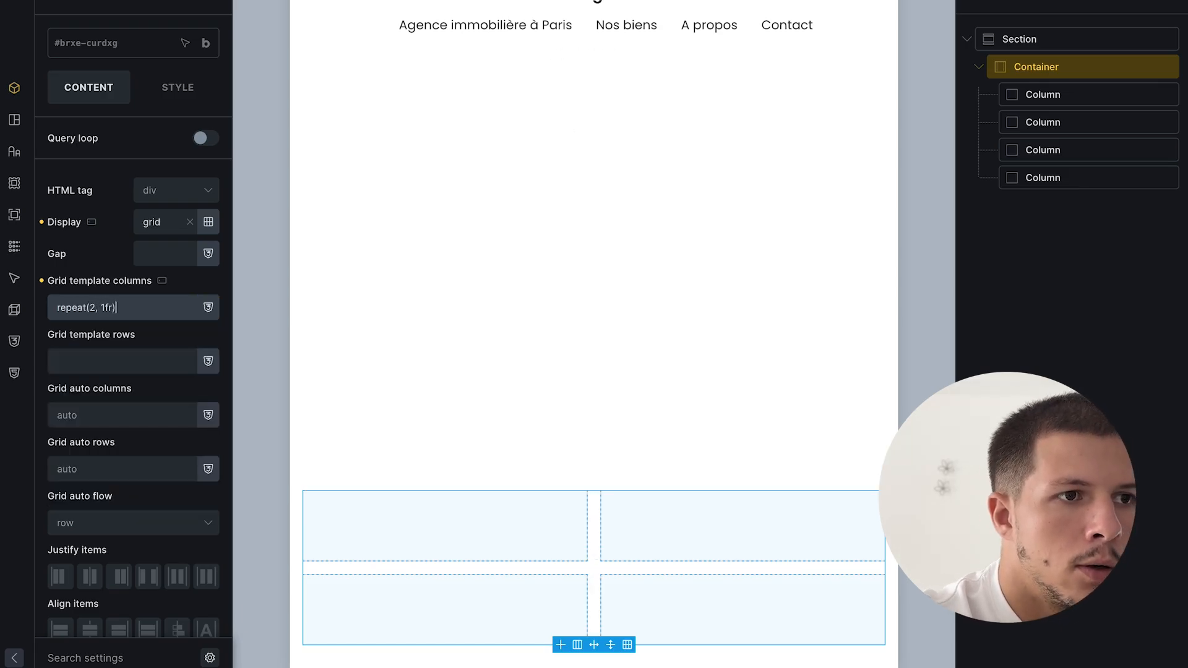
pyautogui.tripleClick(149, 308)
pyautogui.write('repeat(4, 1f')
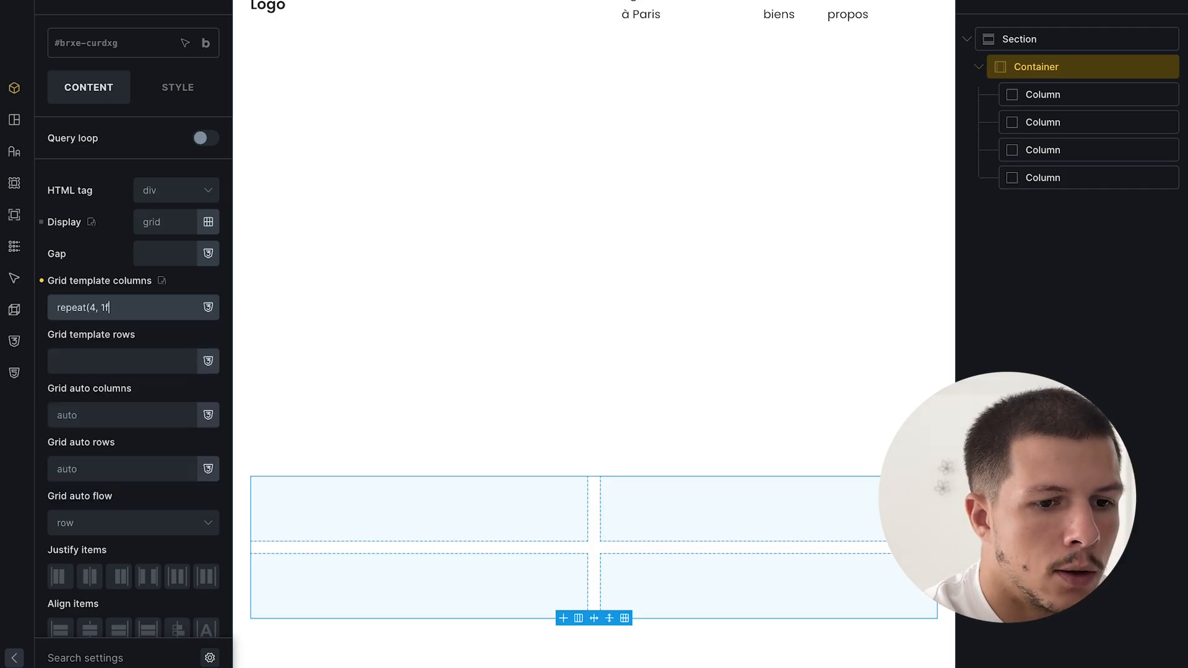
pyautogui.write('r)')
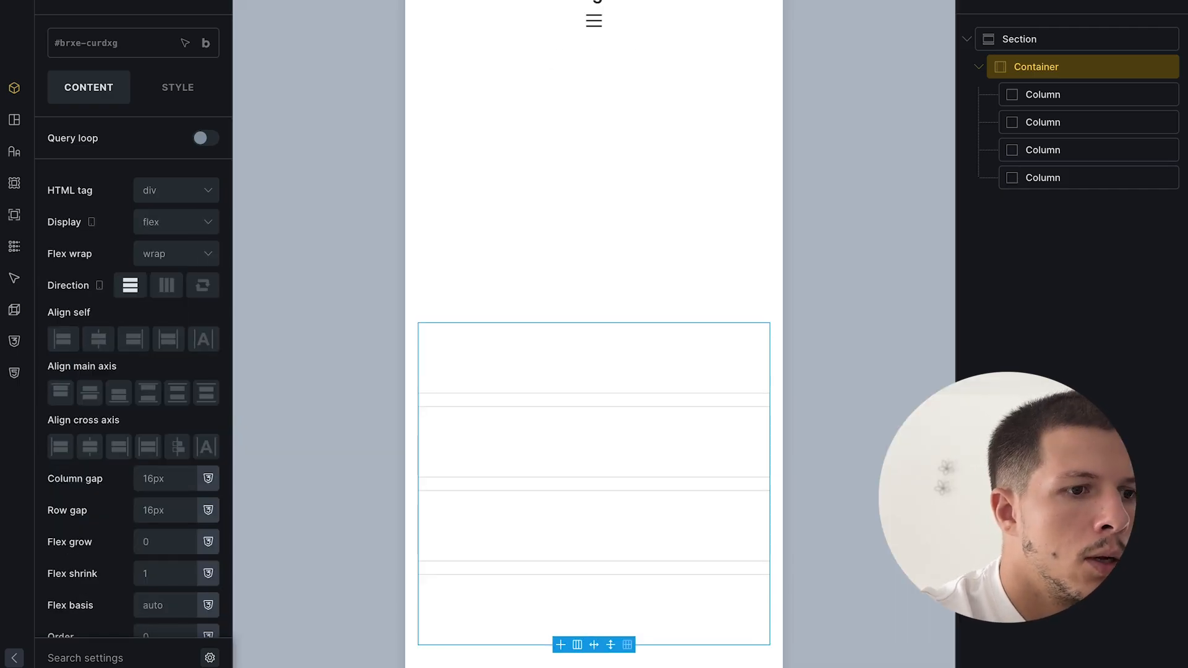
pyautogui.click(649, 360)
pyautogui.click(166, 1)
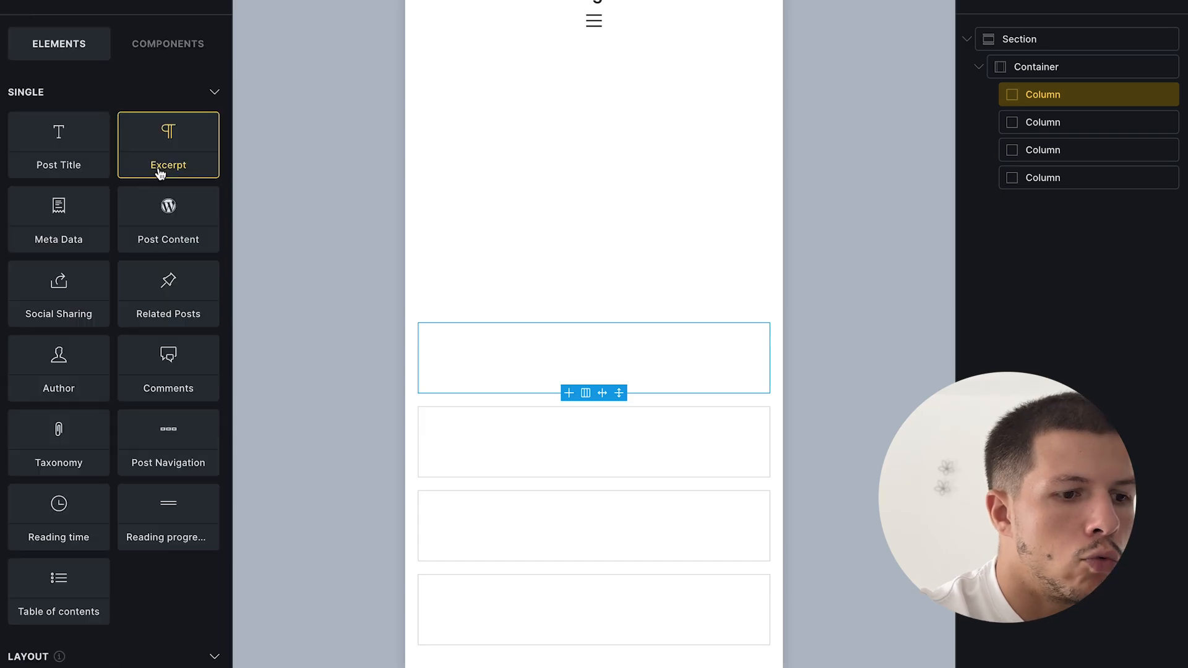
# - Add a heading to the first column and output it as a custom 'div' tag
pyautogui.write('hea')
pyautogui.click(63, 108)
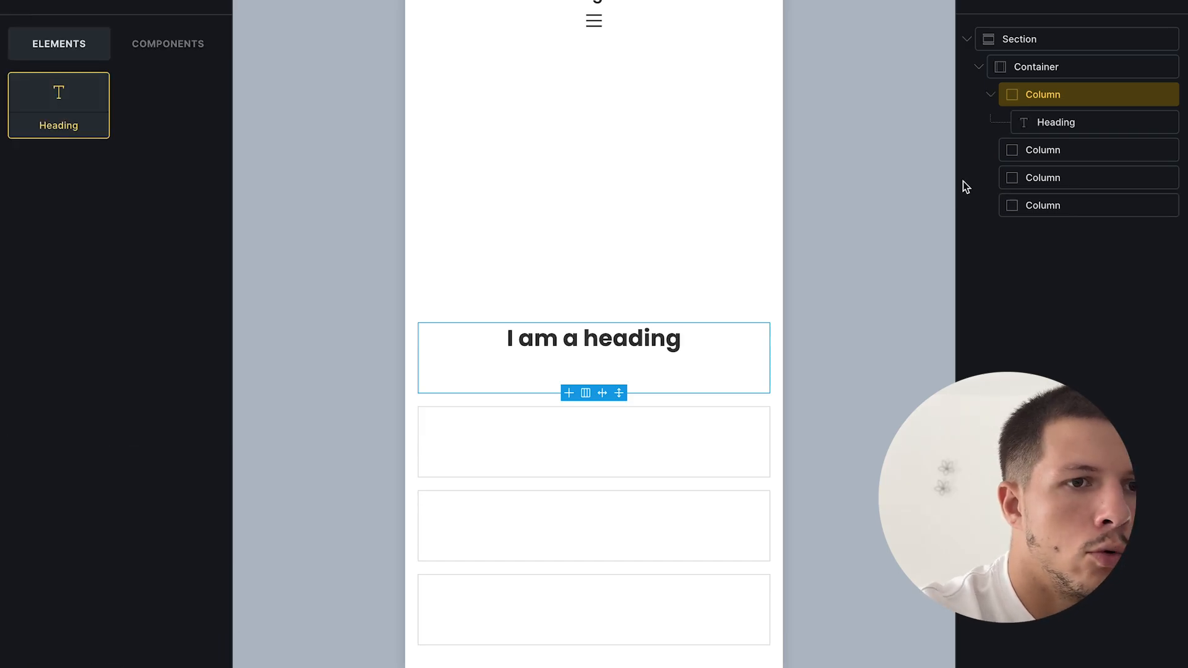
pyautogui.click(1055, 118)
pyautogui.click(1074, 94)
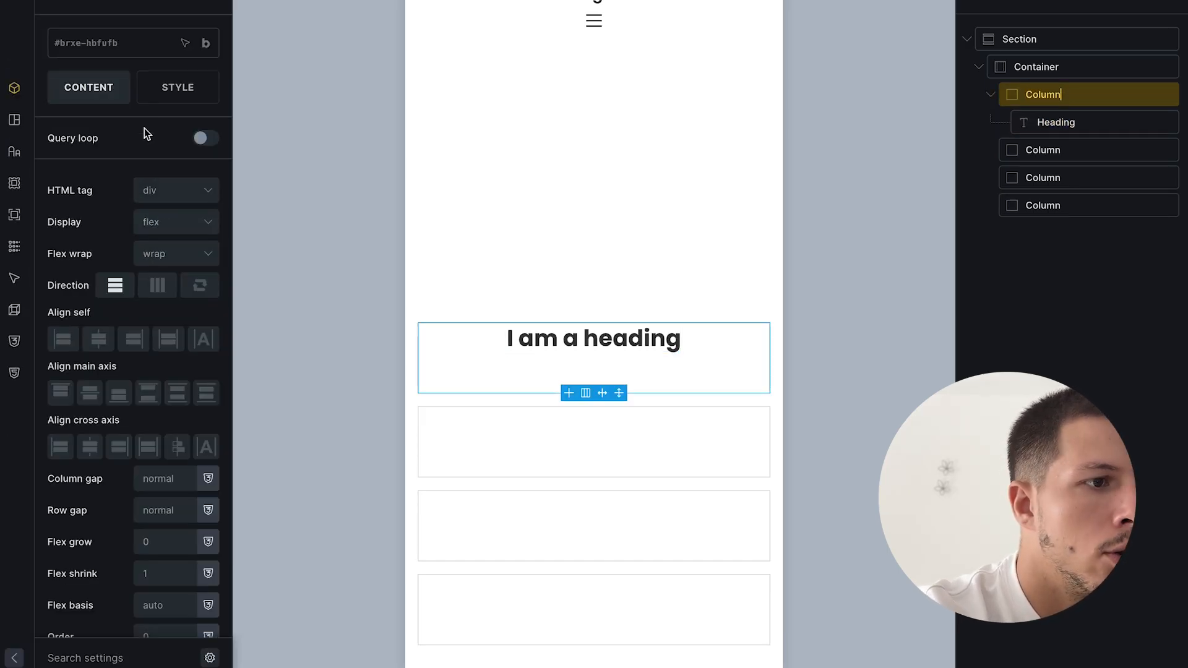
pyautogui.click(611, 340)
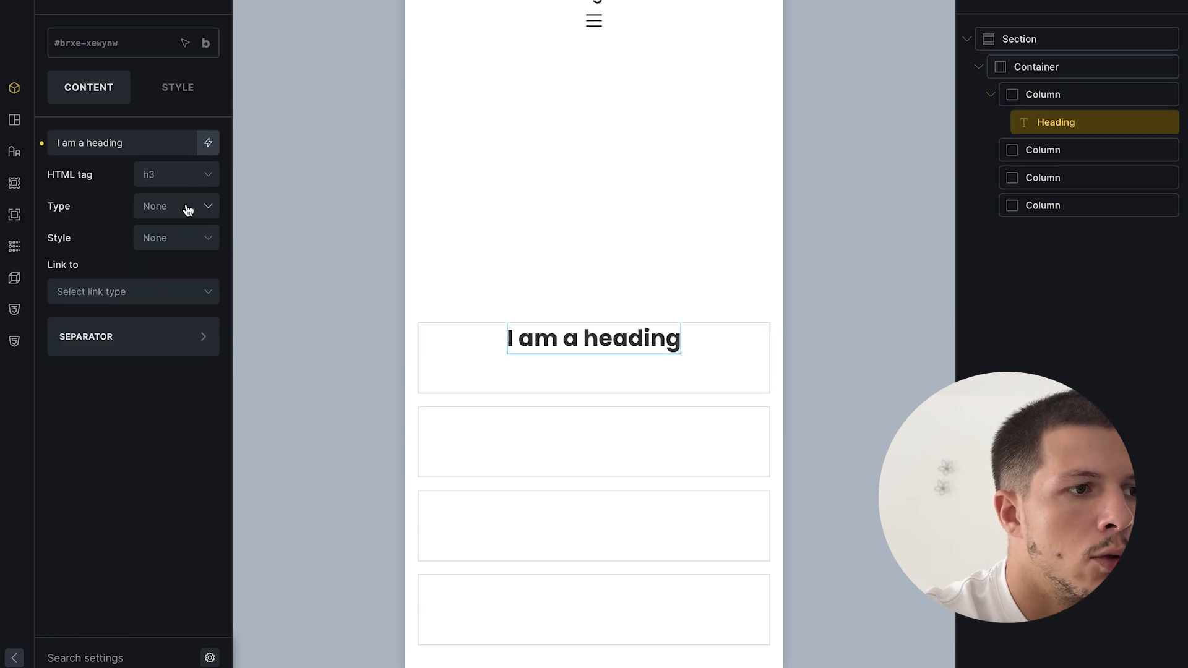
pyautogui.click(186, 185)
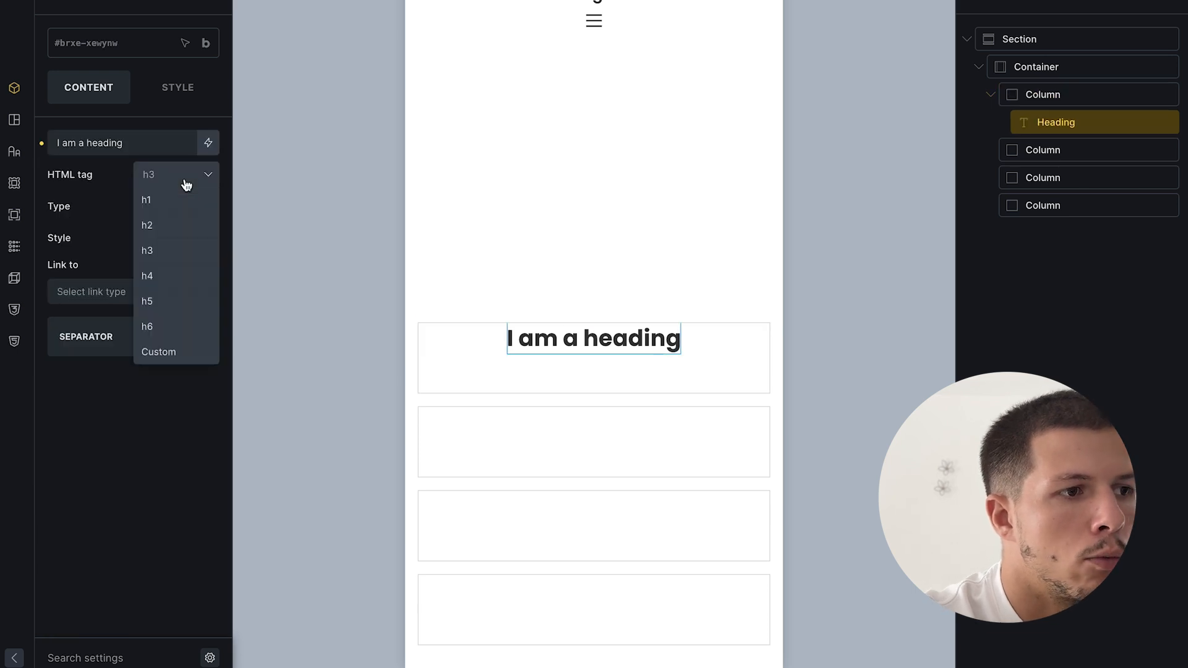
pyautogui.click(174, 353)
pyautogui.write('div')
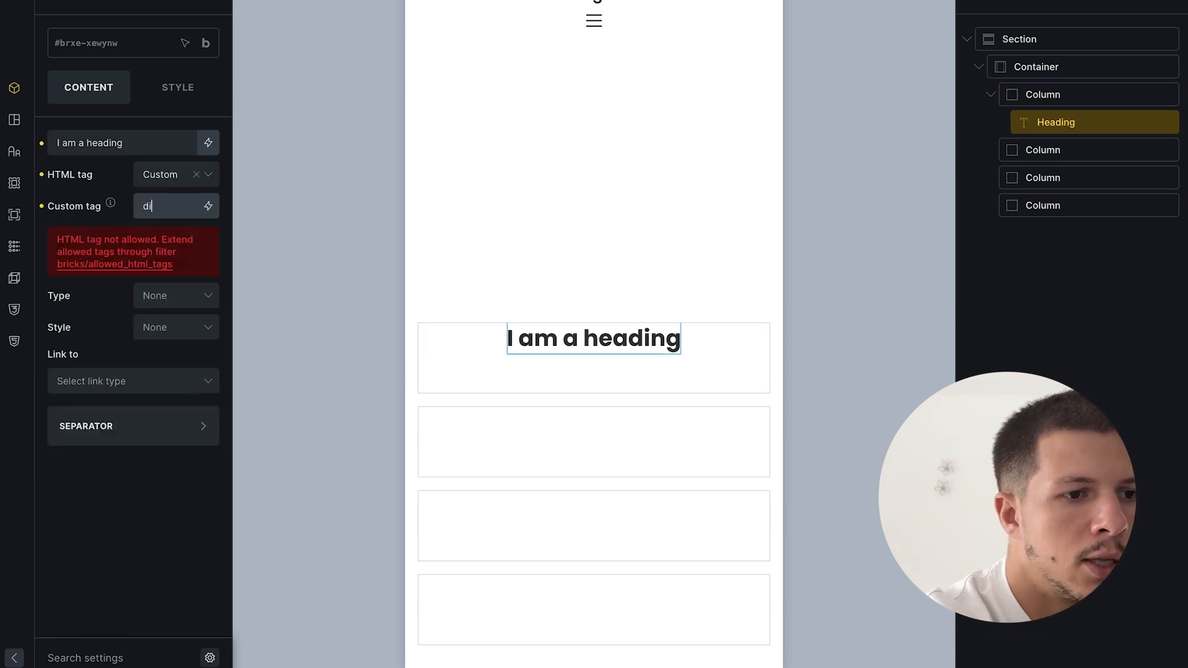
# - Set the heading's typography to font size 18 and weight 600
pyautogui.click(174, 101)
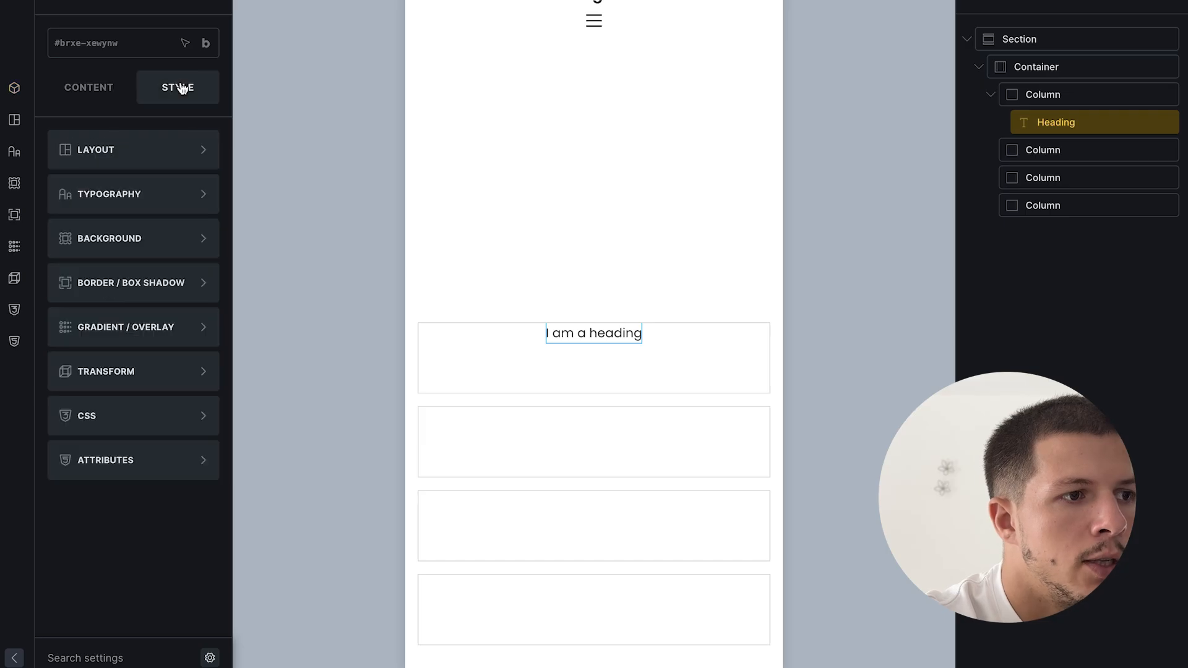
pyautogui.click(151, 200)
pyautogui.click(206, 194)
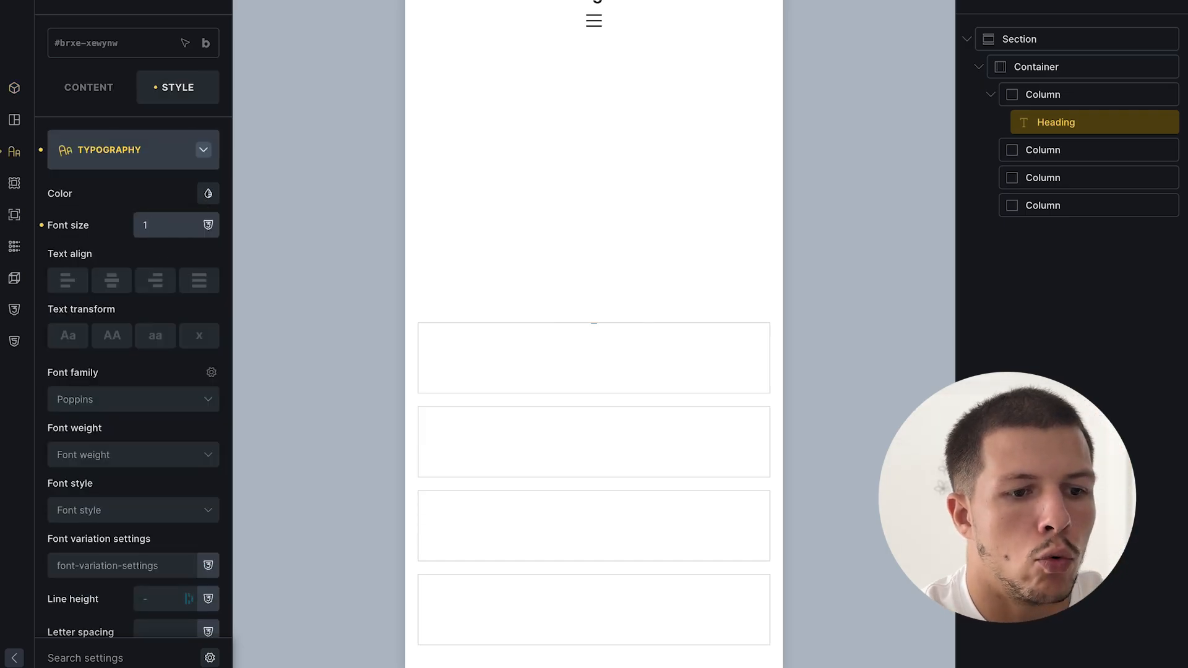
pyautogui.click(132, 461)
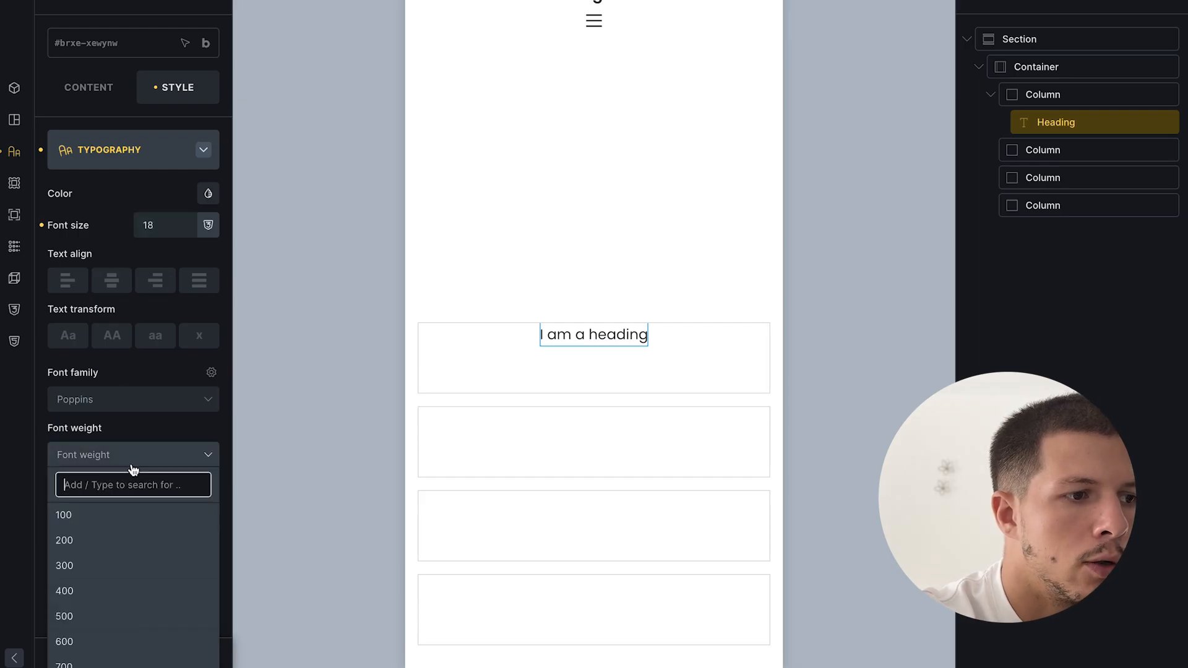
pyautogui.click(107, 644)
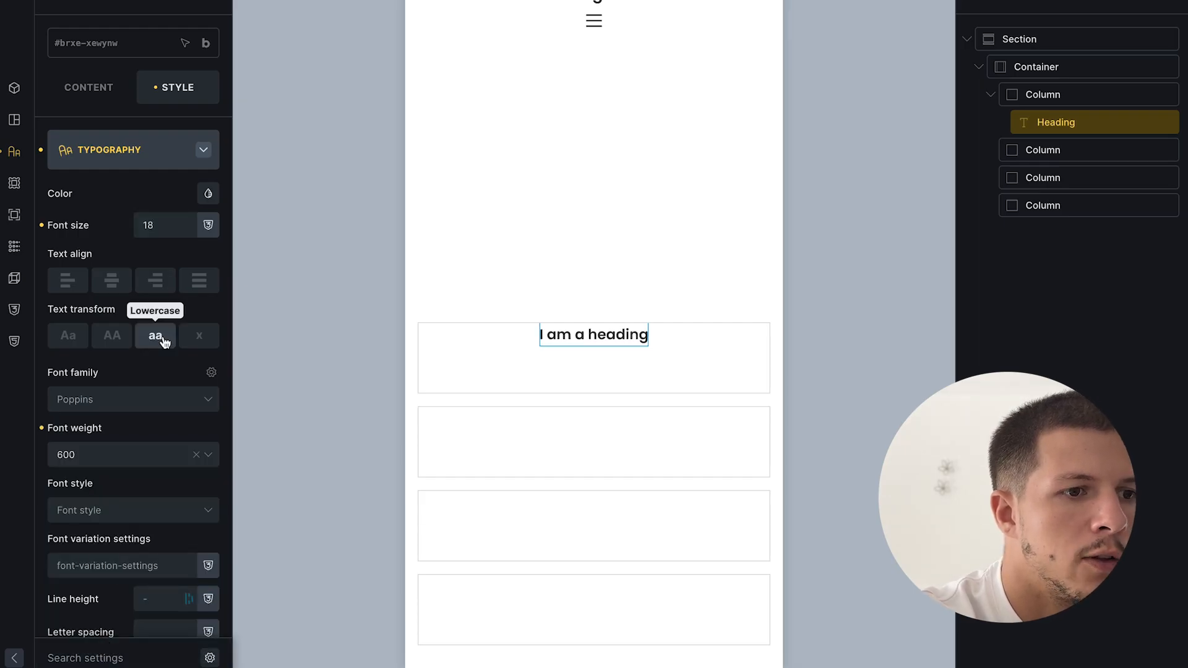
# - Change the heading text to 'Liens utiles'
pyautogui.click(1060, 299)
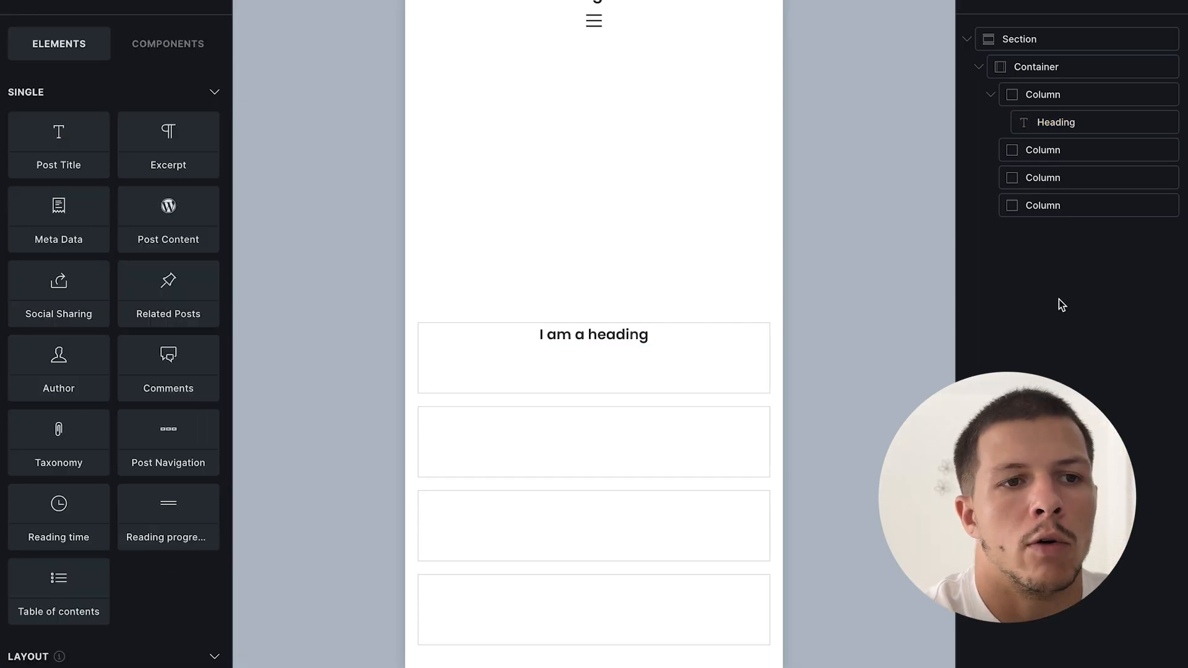
pyautogui.click(1057, 122)
pyautogui.click(110, 84)
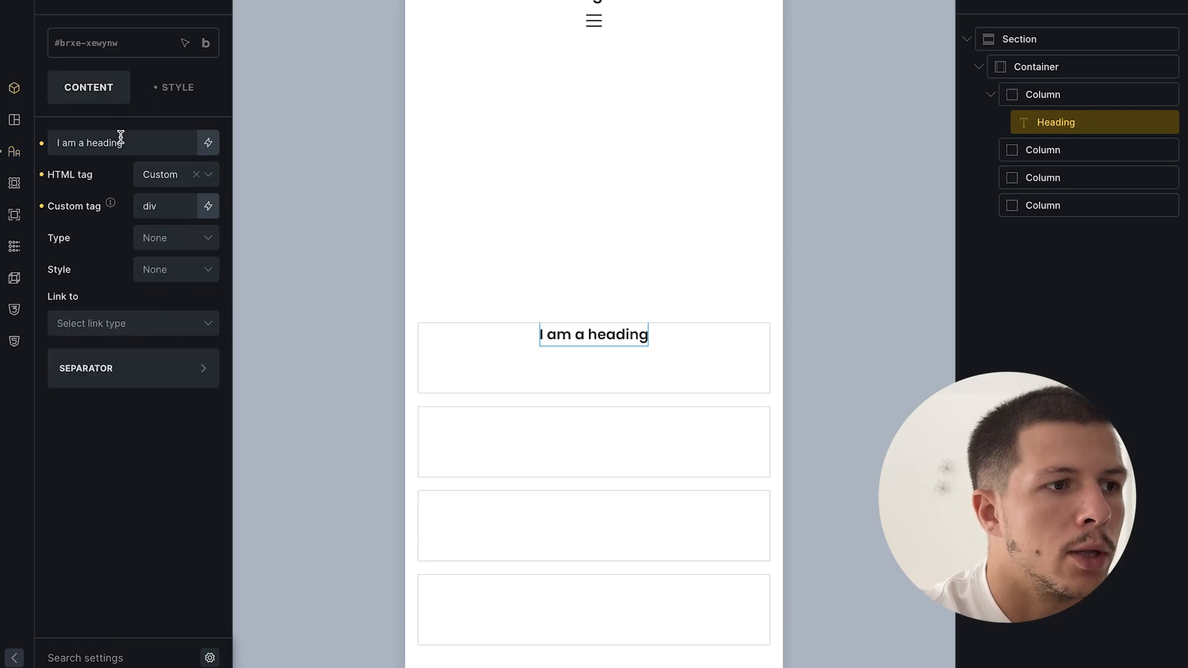
pyautogui.tripleClick(120, 137)
pyautogui.write('Liens utiles')
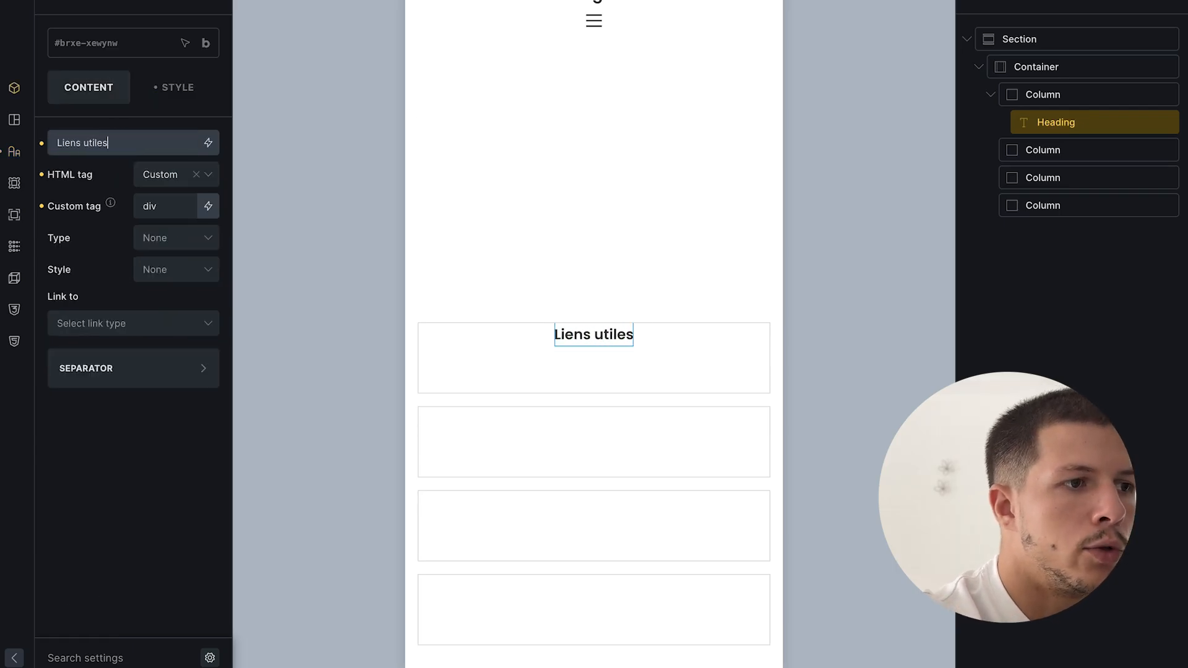
pyautogui.click(1028, 236)
pyautogui.click(1046, 94)
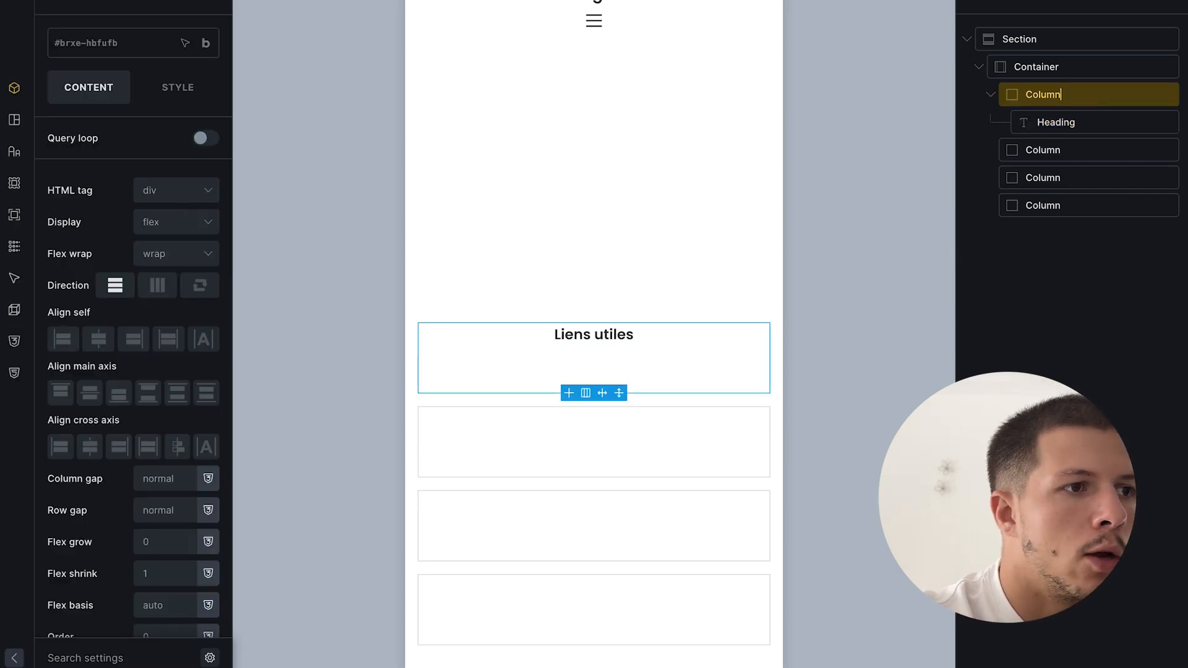
pyautogui.click(133, 4)
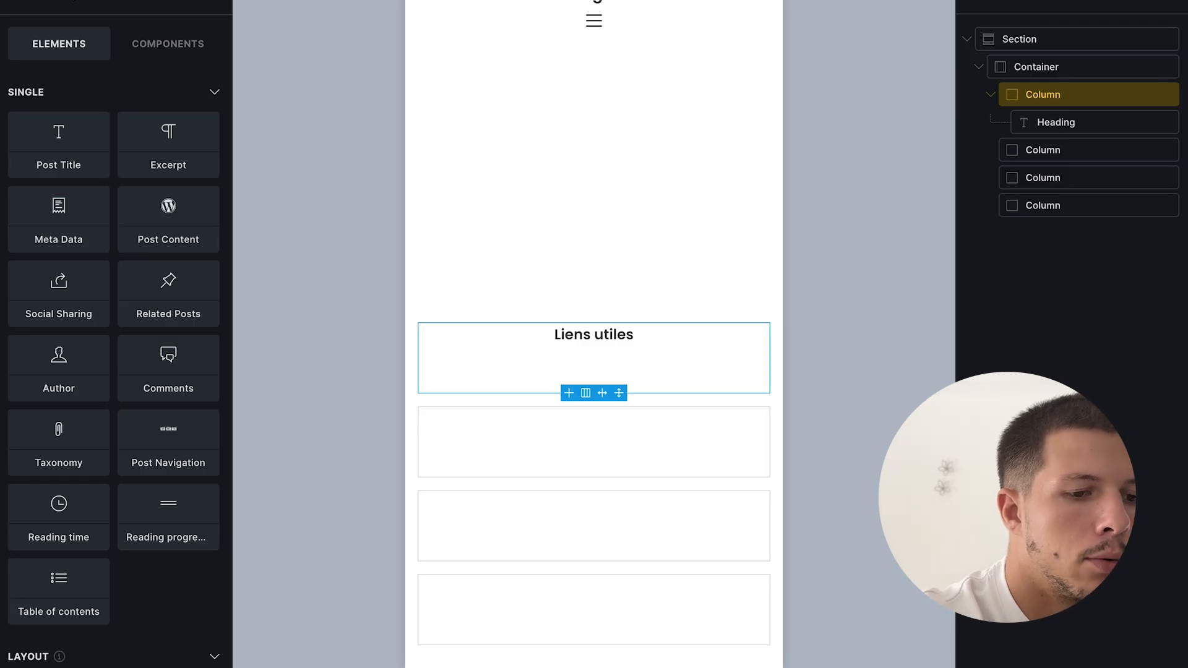
# - Add a 'Mentions légales' text link under the heading and duplicate it as 'Politique de confidentialité'
pyautogui.write('link')
pyautogui.moveTo(56, 111); pyautogui.dragTo(1075, 151)
pyautogui.click(152, 142)
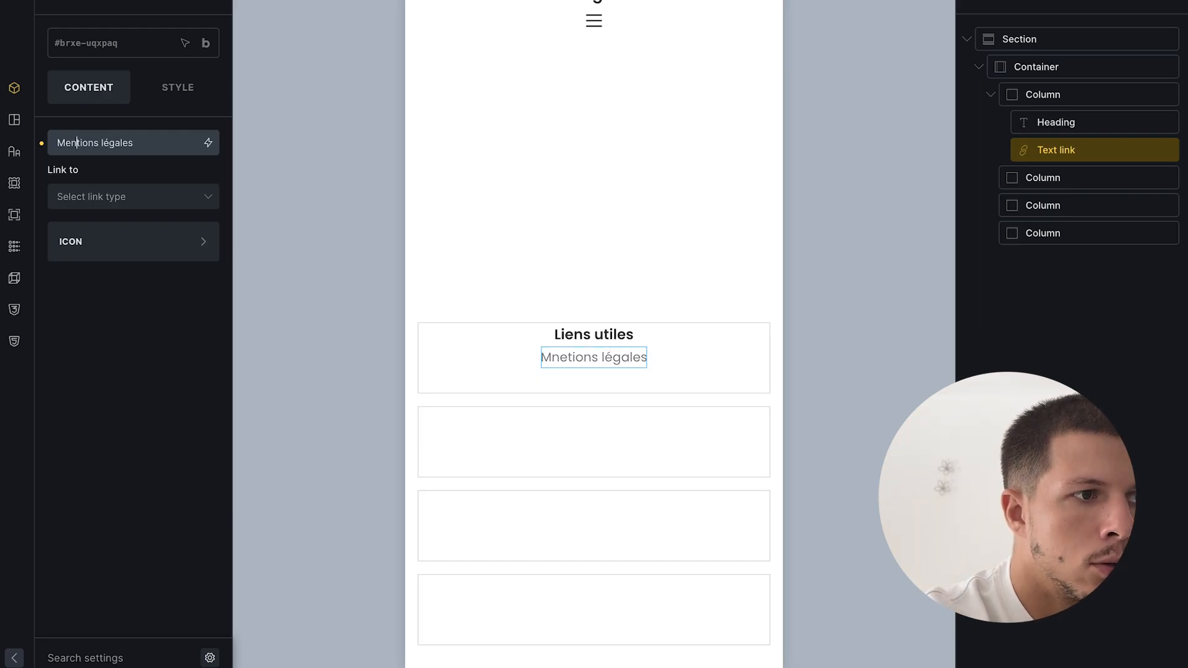
pyautogui.click(1076, 280)
pyautogui.rightClick(1074, 150)
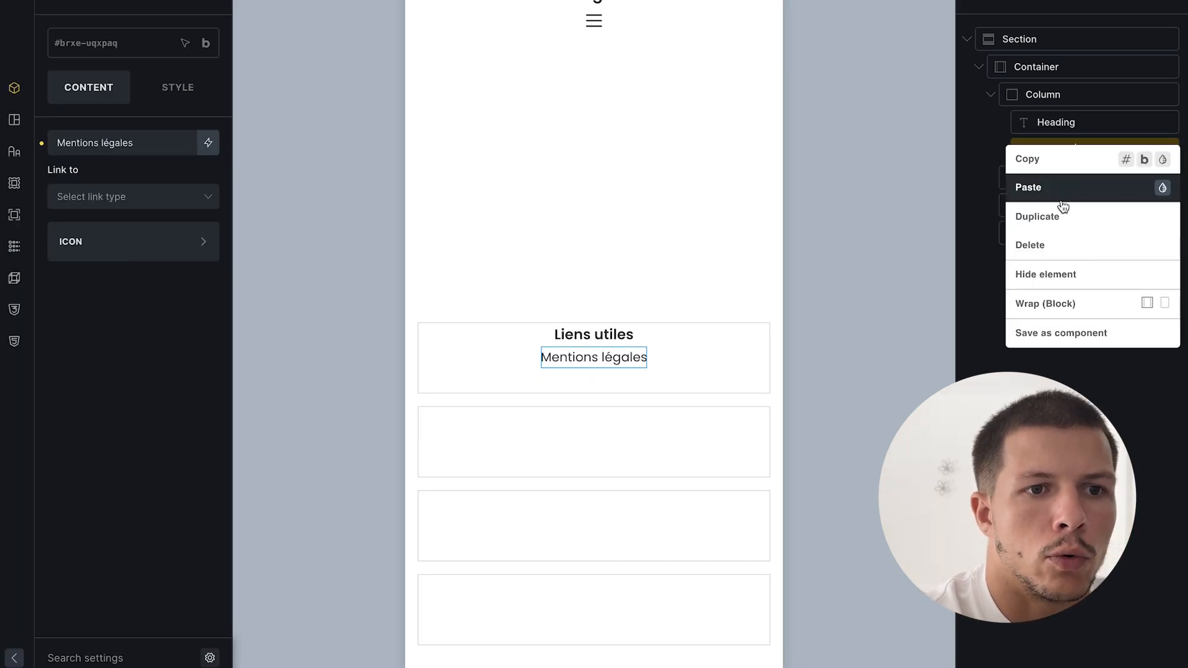
pyautogui.click(1060, 210)
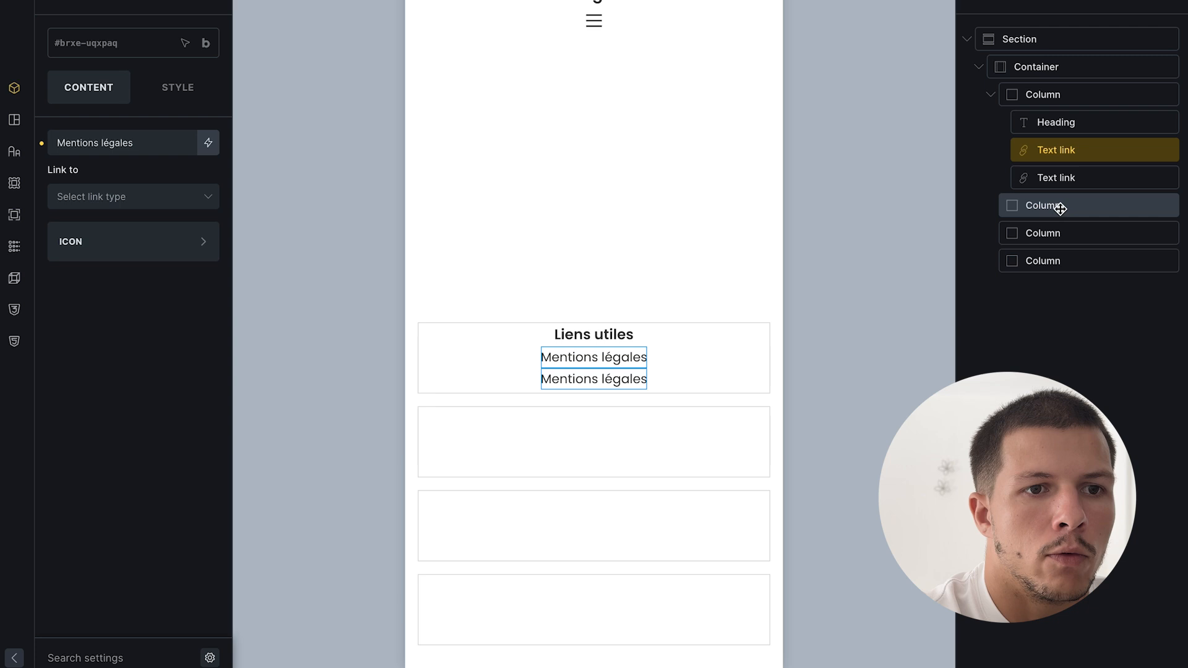
pyautogui.tripleClick(151, 130)
pyautogui.press('BackSpace')
pyautogui.write('Politique de confidentialité')
# - Give the Liens utiles heading a bottom margin of 24 and save the template
pyautogui.click(589, 326)
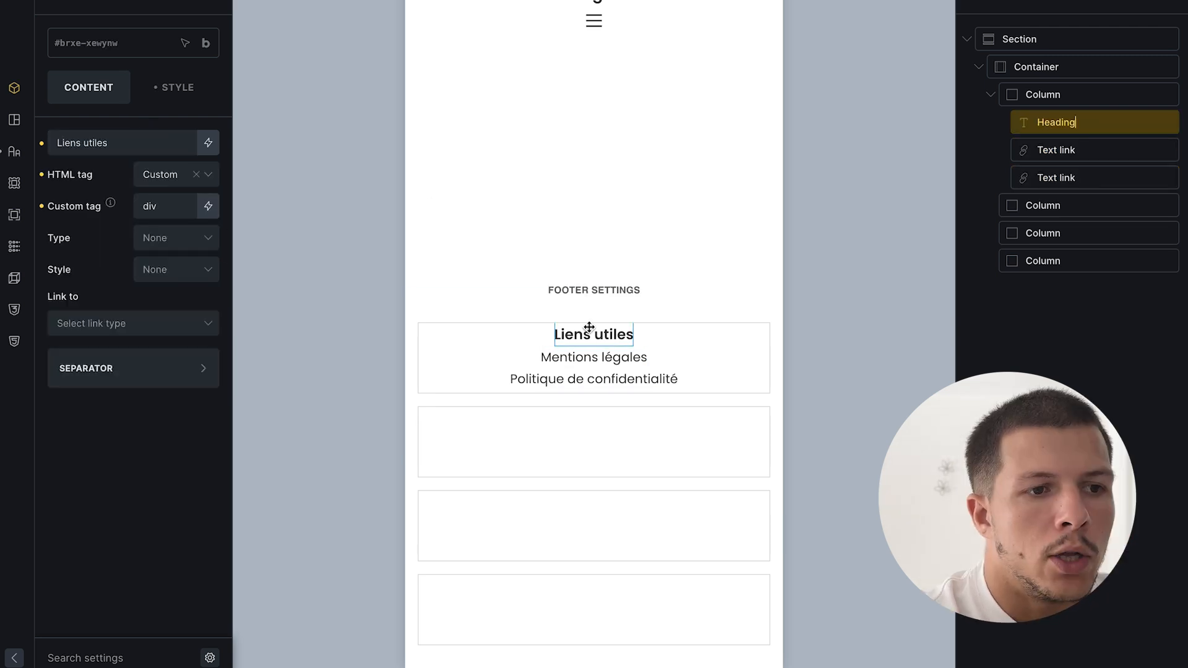
pyautogui.click(174, 91)
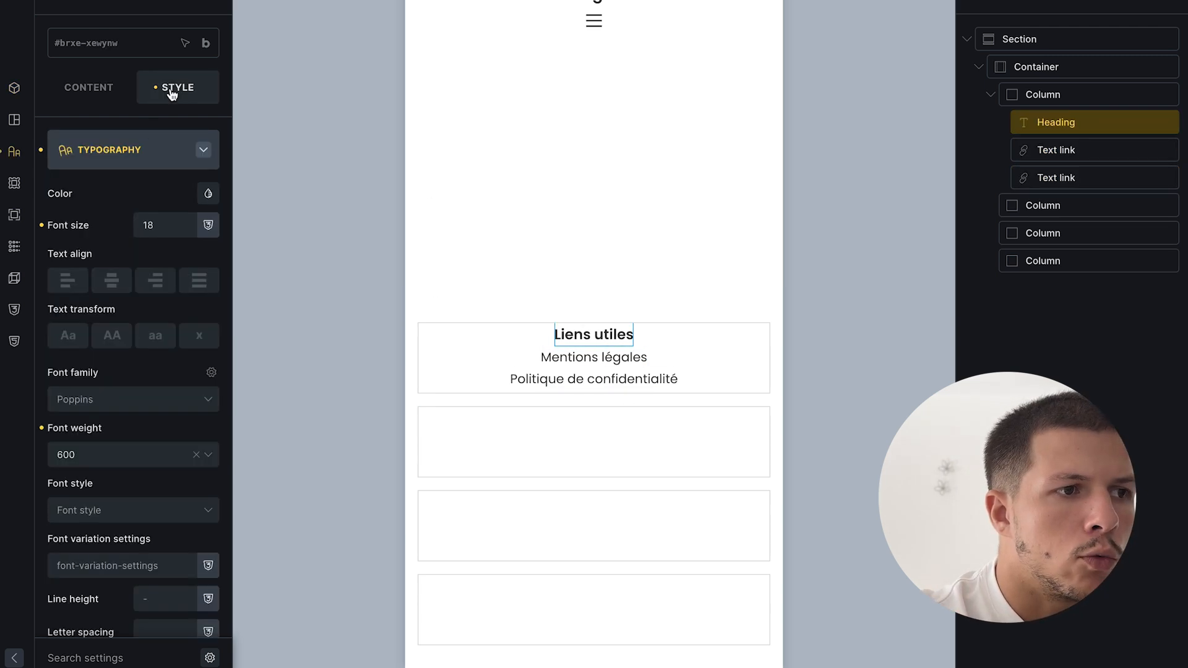
pyautogui.click(177, 146)
pyautogui.click(163, 147)
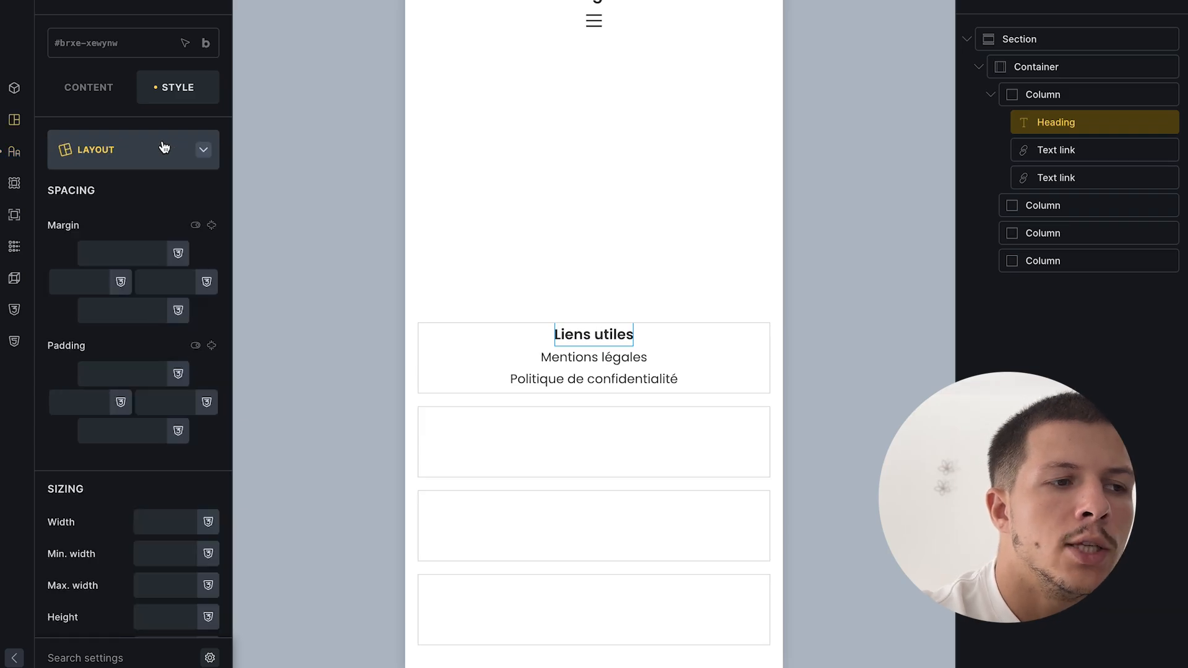
pyautogui.click(131, 313)
pyautogui.write('24')
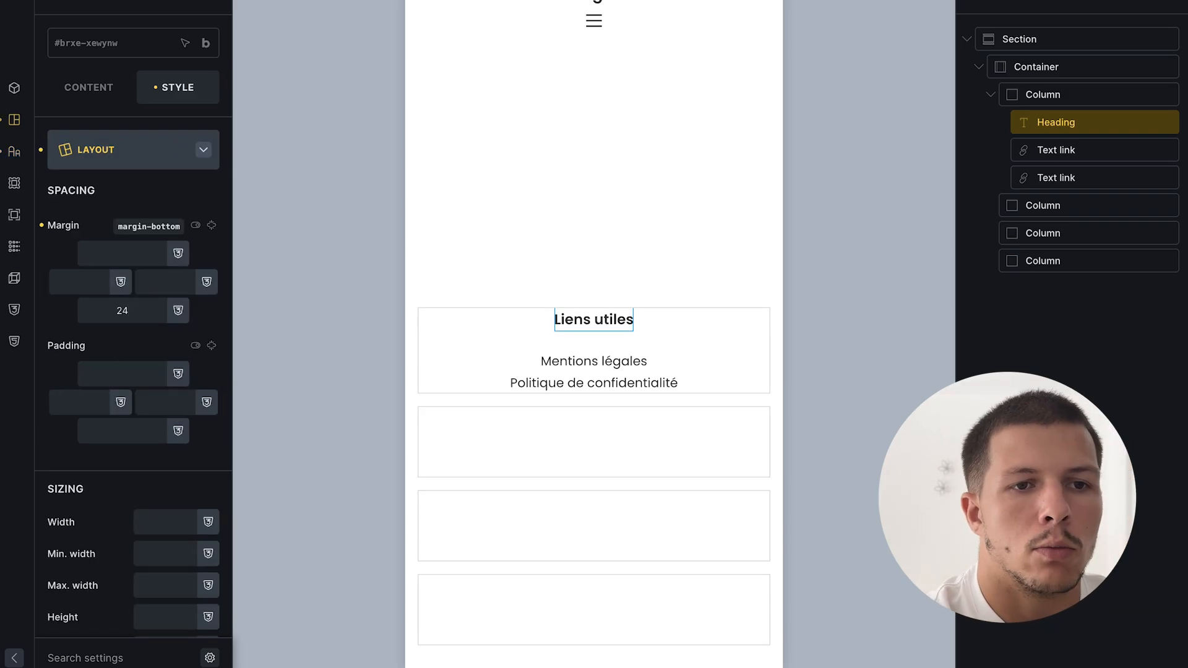
pyautogui.click(1076, 313)
pyautogui.hotkey('ctrl', 's')
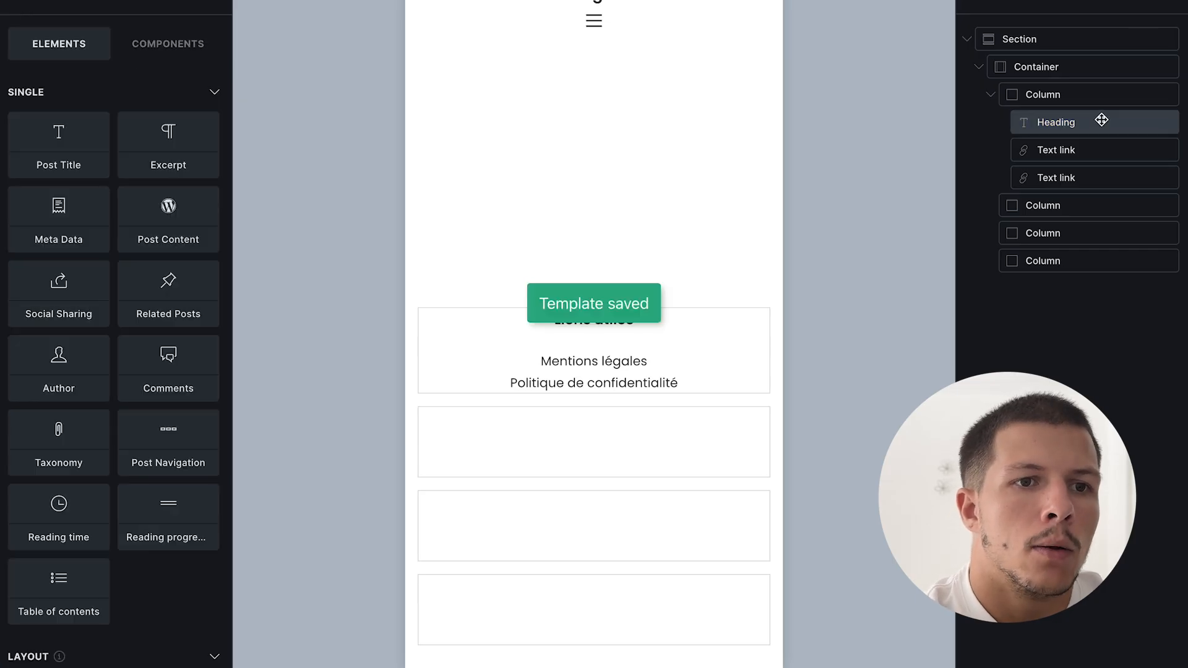
pyautogui.rightClick(1071, 92)
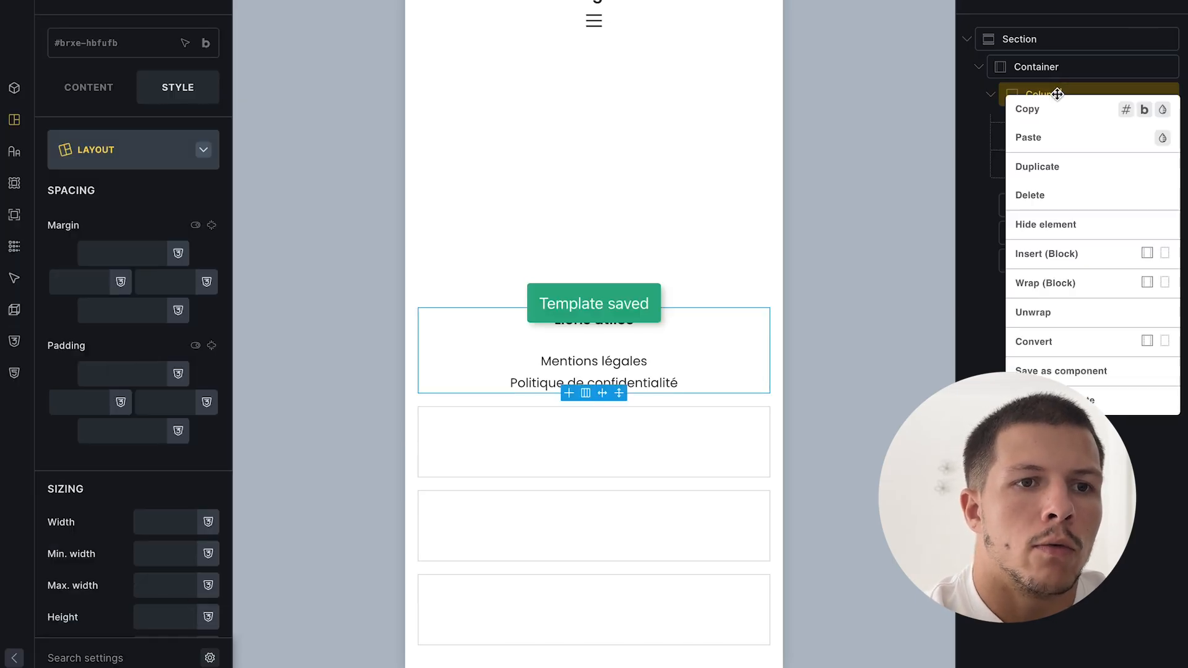
# - Duplicate the links column and retitle the copy's heading 'Nos biens en vente'
pyautogui.click(1061, 170)
pyautogui.rightClick(1033, 314)
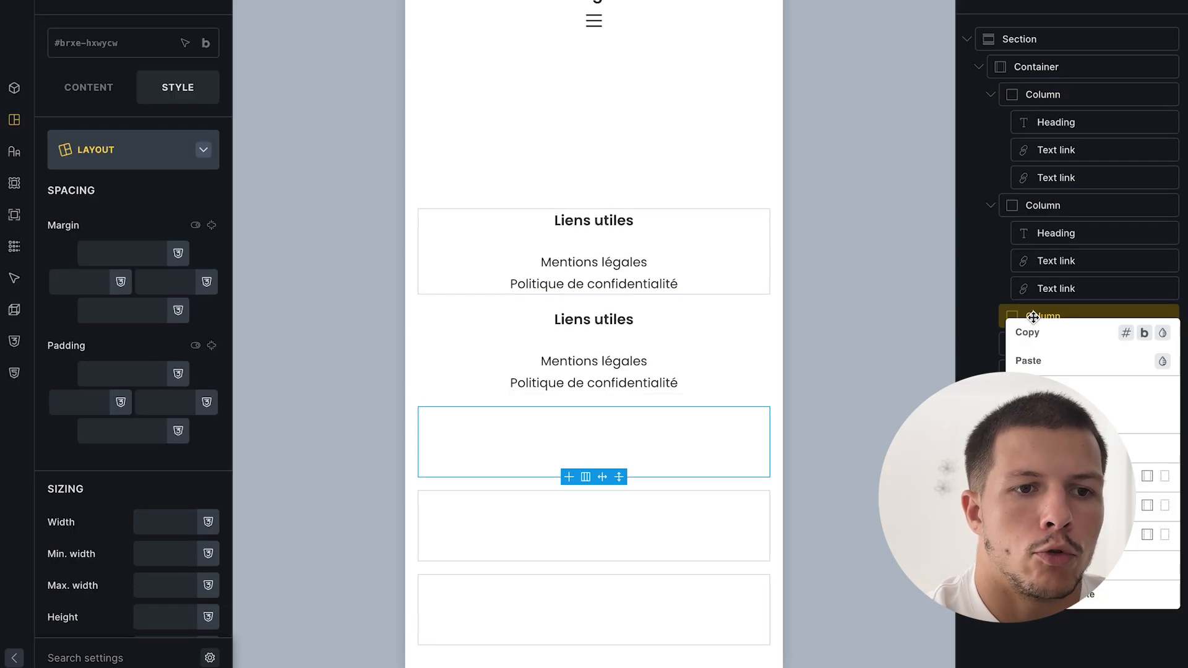
pyautogui.press('Escape')
pyautogui.click(1056, 233)
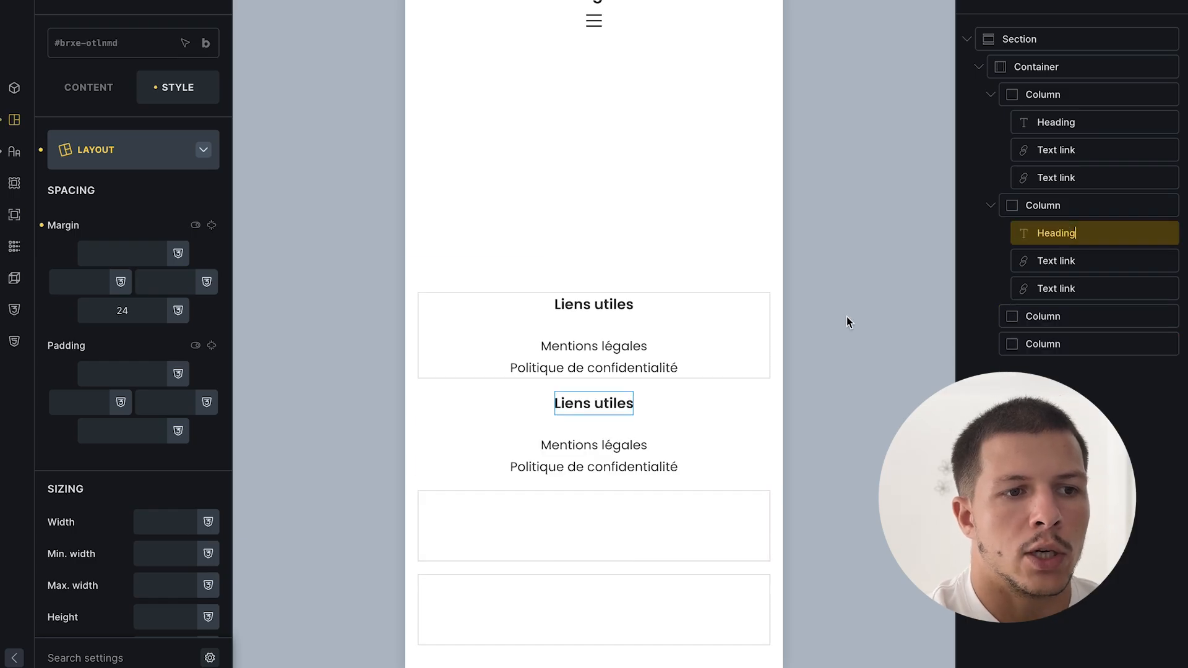
pyautogui.click(91, 98)
pyautogui.tripleClick(116, 135)
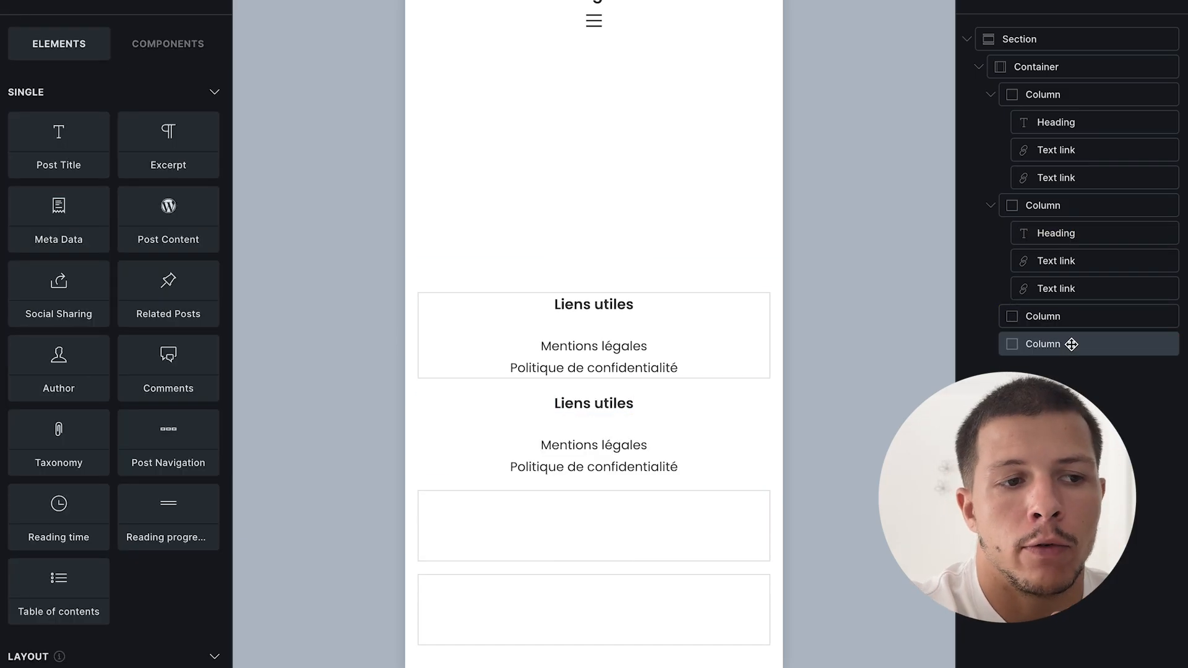
pyautogui.click(1058, 234)
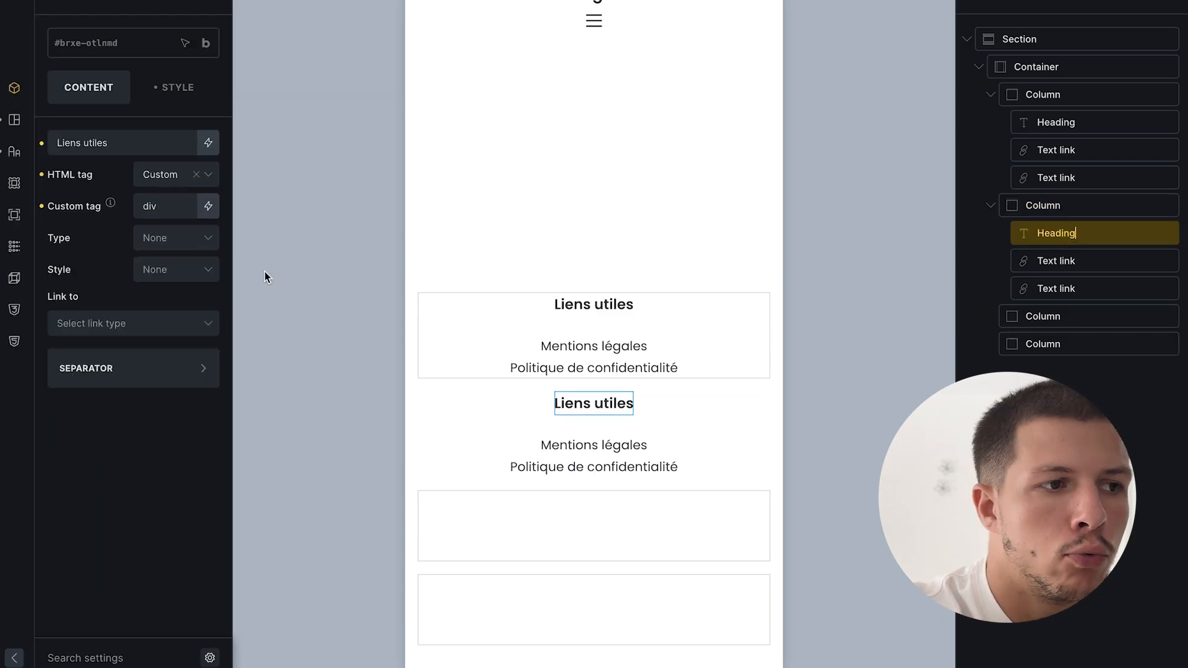
pyautogui.tripleClick(161, 154)
pyautogui.write('Nos biens en ve')
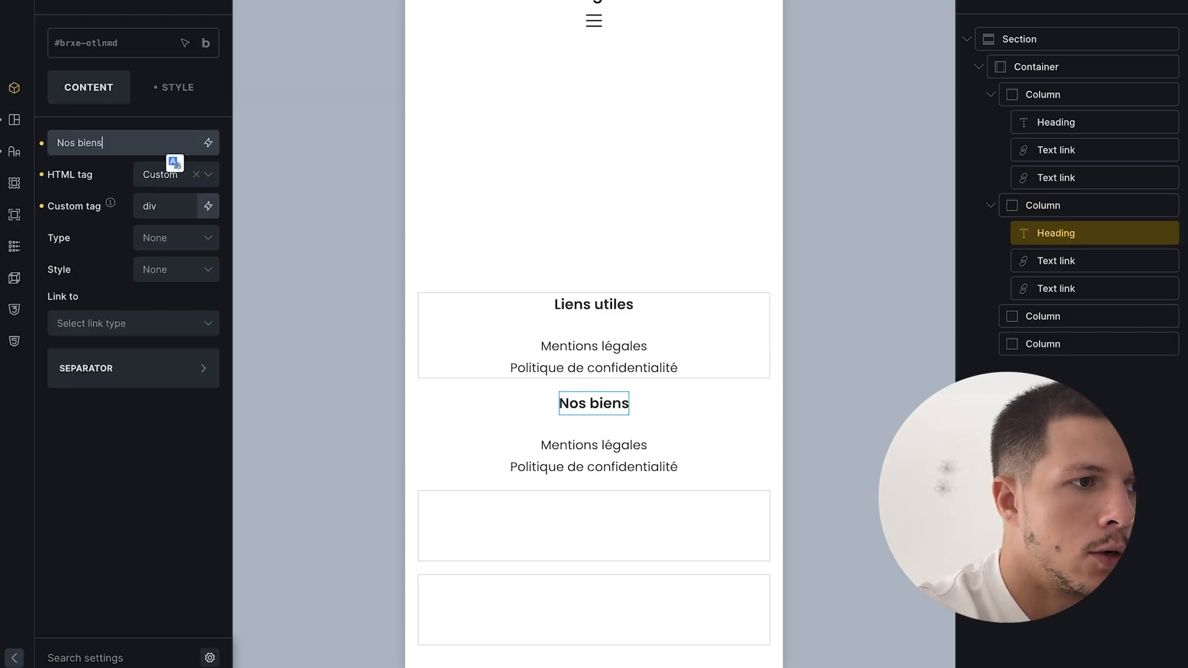
pyautogui.write('nte')
pyautogui.click(1058, 261)
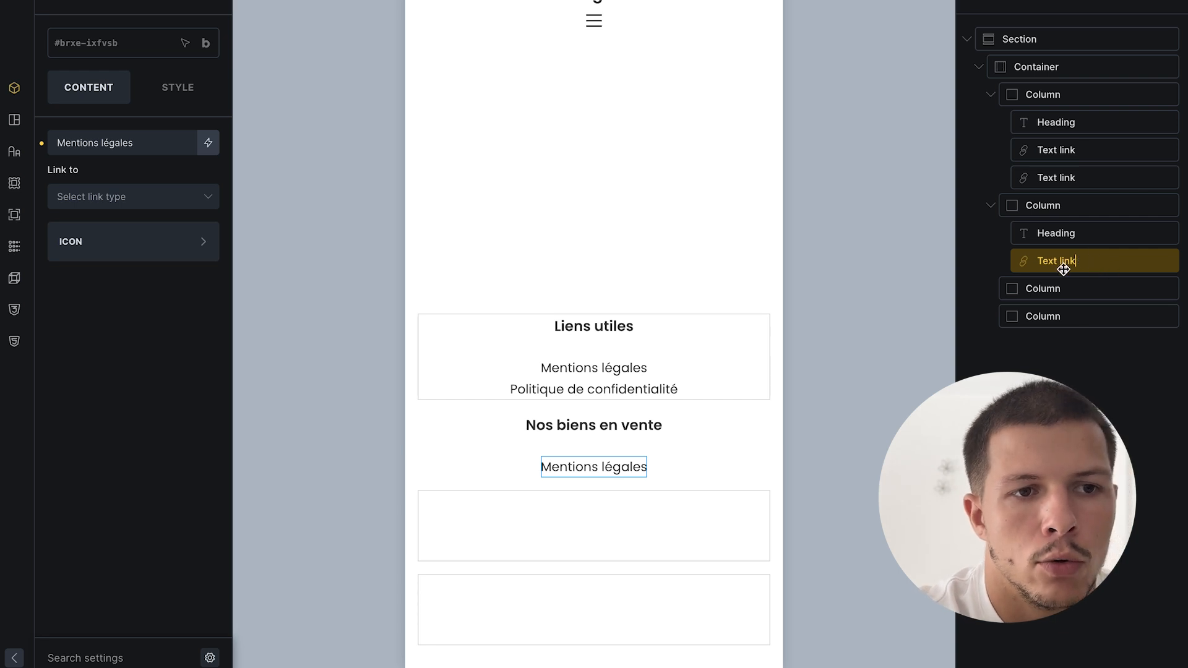
pyautogui.rightClick(1101, 259)
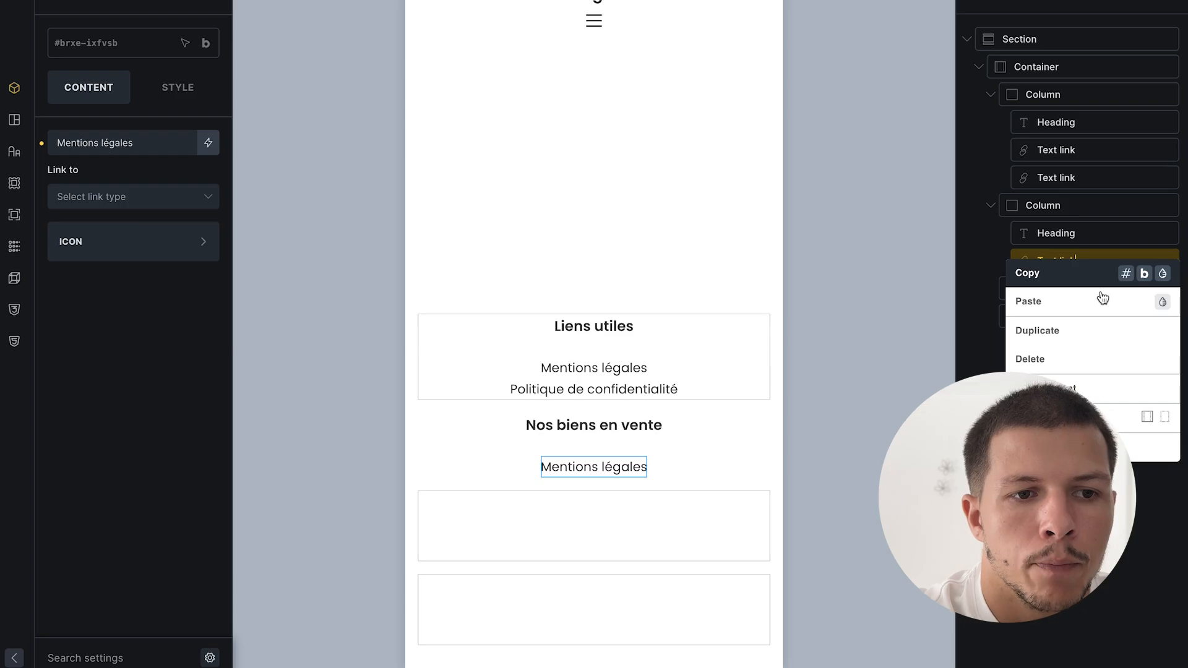
# - Wrap the link in a div and enable a query loop of type Posts
pyautogui.click(1165, 419)
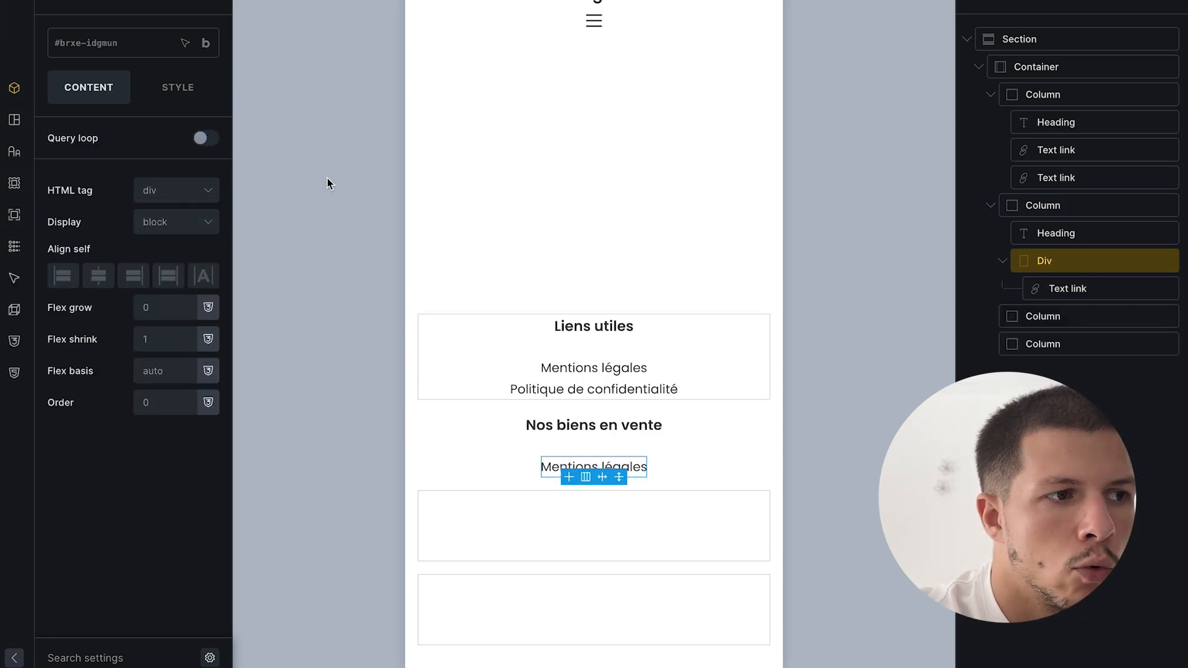
pyautogui.click(200, 136)
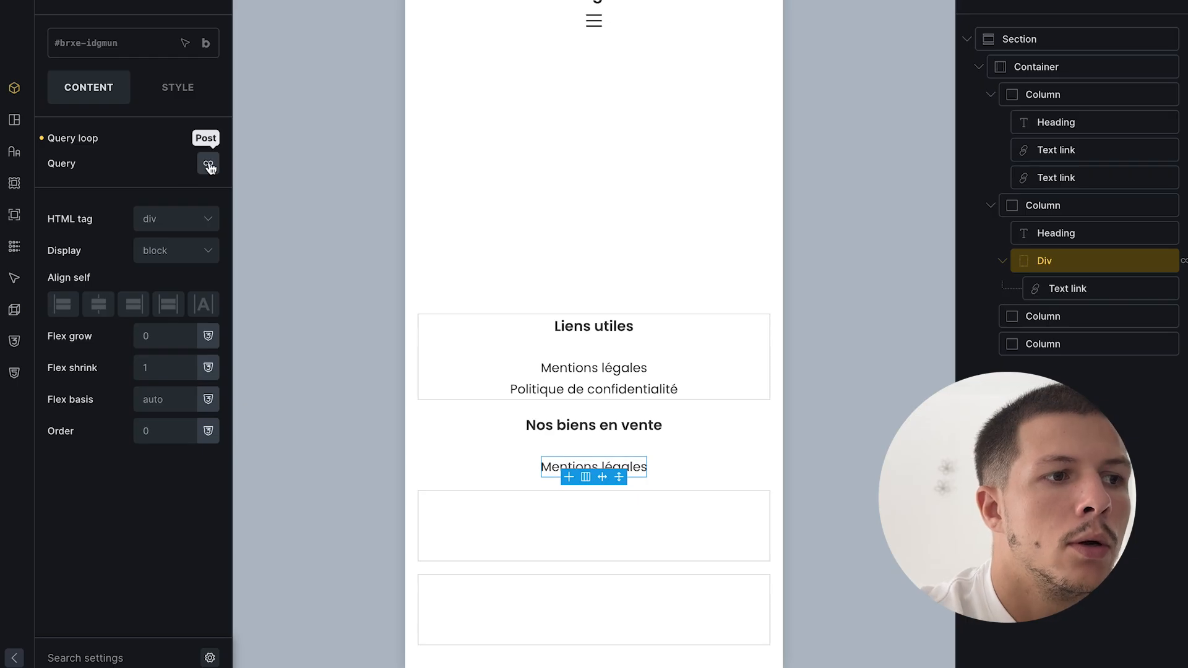
pyautogui.click(209, 164)
pyautogui.click(119, 225)
pyautogui.click(94, 295)
# - Set the loop's post type to Bien immobilier, ordered by date, including only the Achat category
pyautogui.click(118, 277)
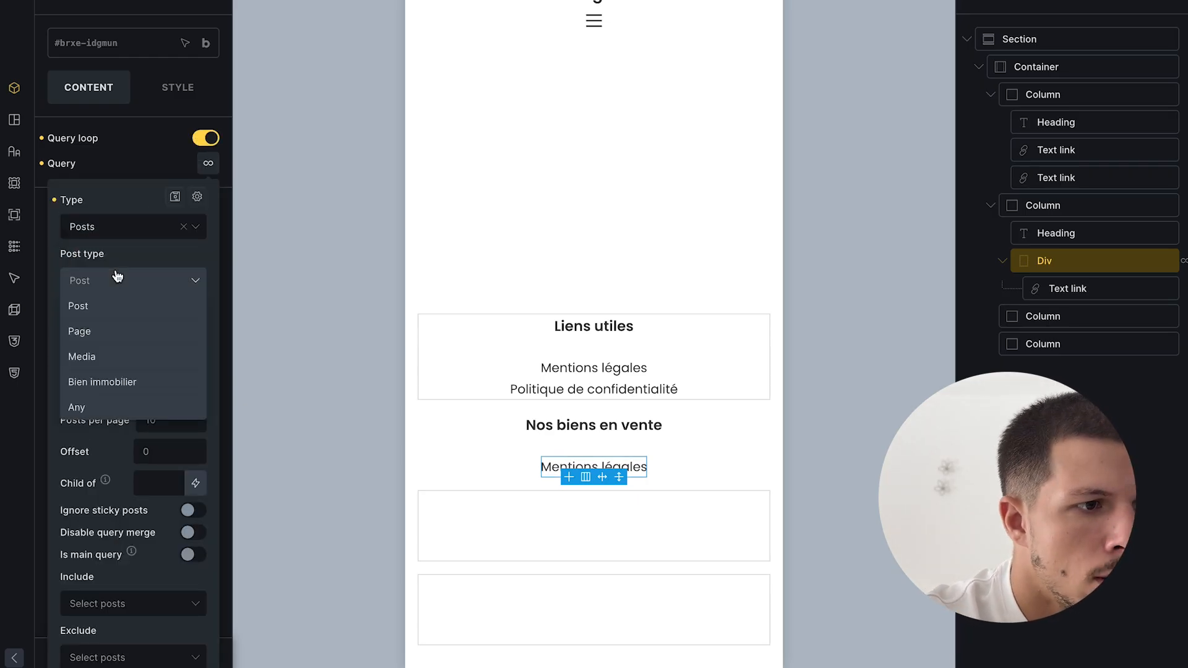
pyautogui.click(112, 381)
pyautogui.click(135, 340)
pyautogui.click(135, 340)
pyautogui.scroll(-8, 135, 339)
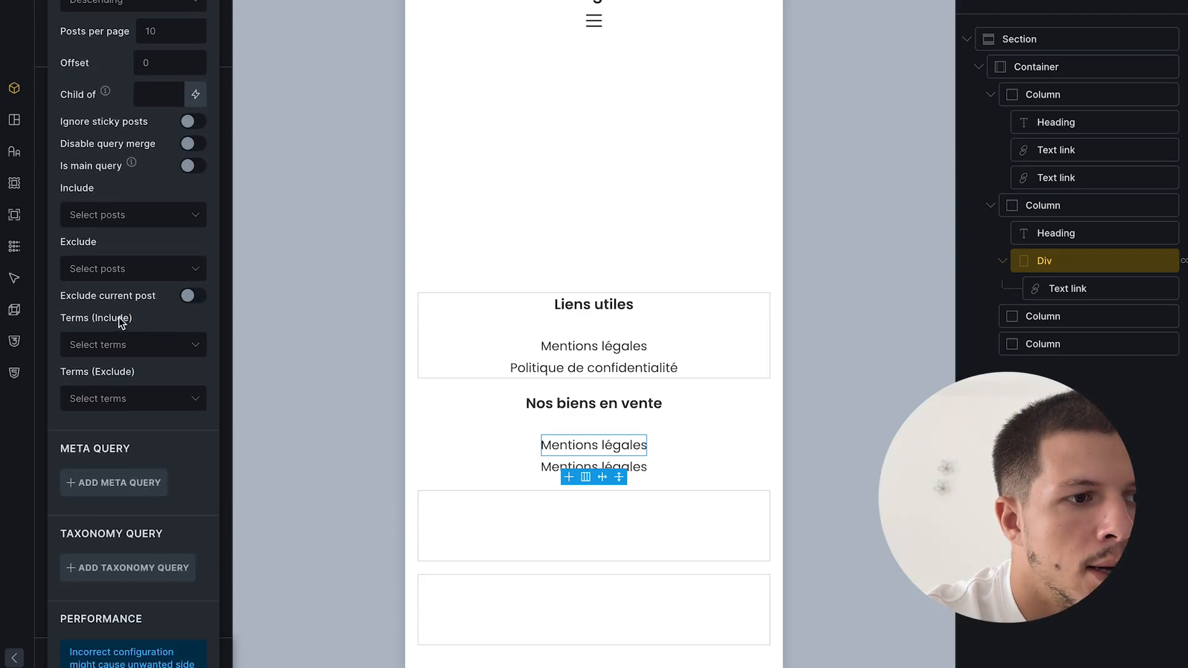
pyautogui.click(128, 343)
pyautogui.click(127, 407)
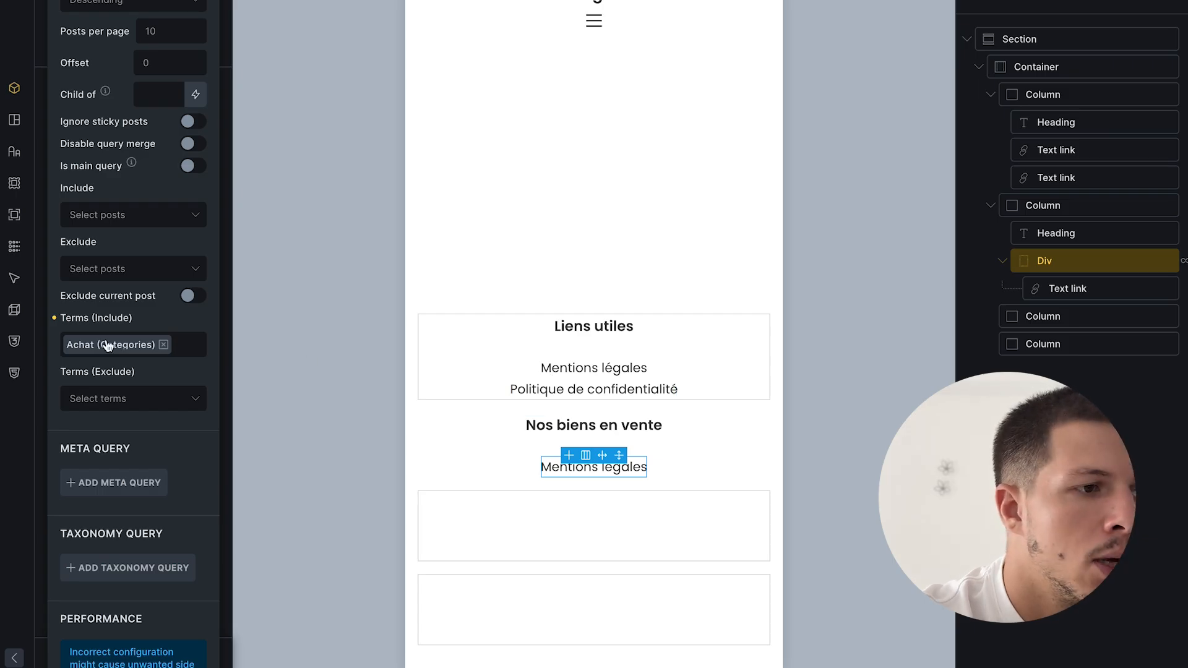
pyautogui.scroll(6, 109, 346)
pyautogui.click(91, 162)
pyautogui.doubleClick(1060, 290)
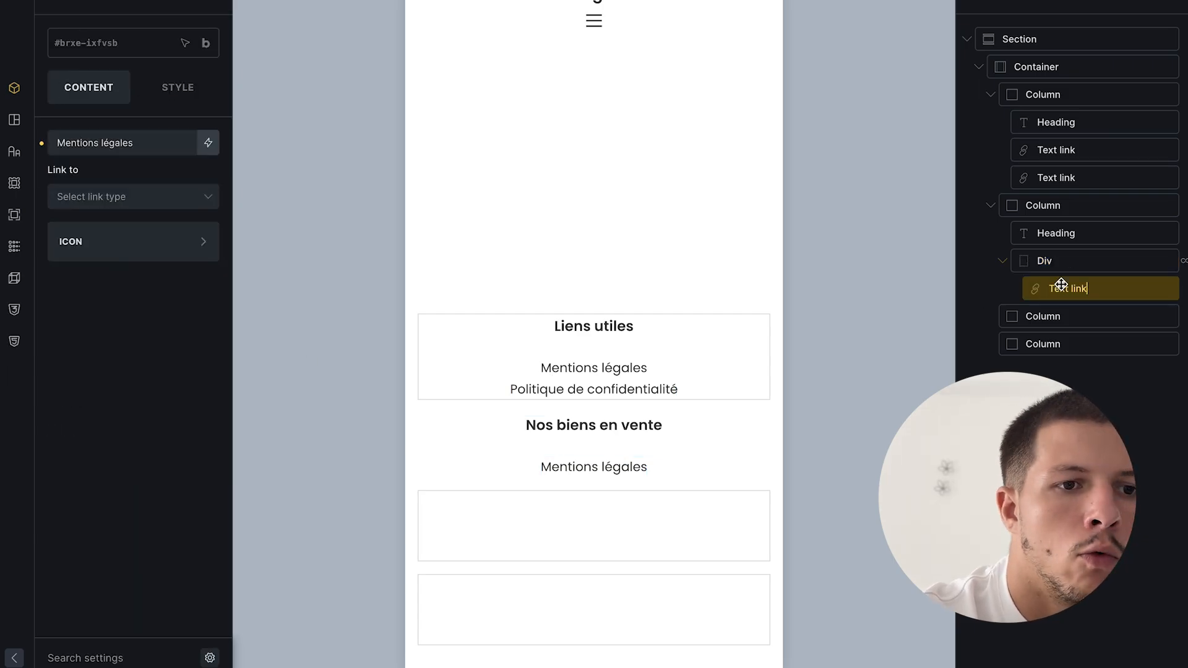
# - Replace the static link text with the dynamic {post_title} tag
pyautogui.tripleClick(177, 143)
pyautogui.press('BackSpace')
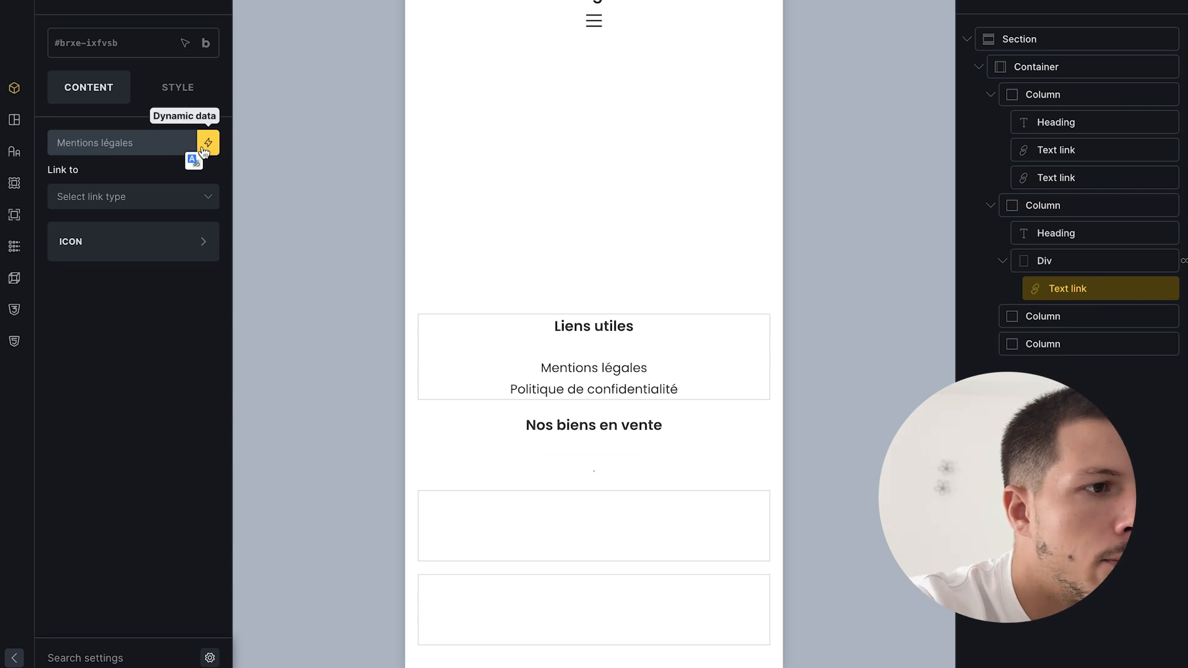
pyautogui.click(208, 143)
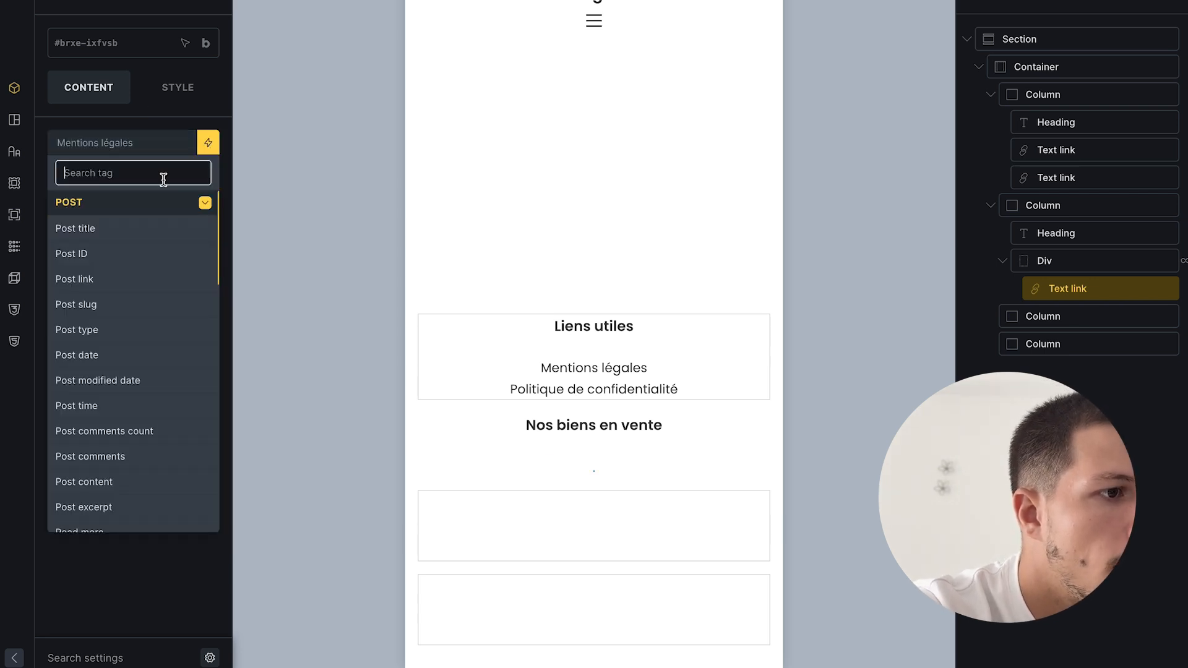
pyautogui.scroll(-2, 112, 309)
pyautogui.scroll(1, 114, 308)
pyautogui.scroll(1, 114, 308)
pyautogui.click(102, 226)
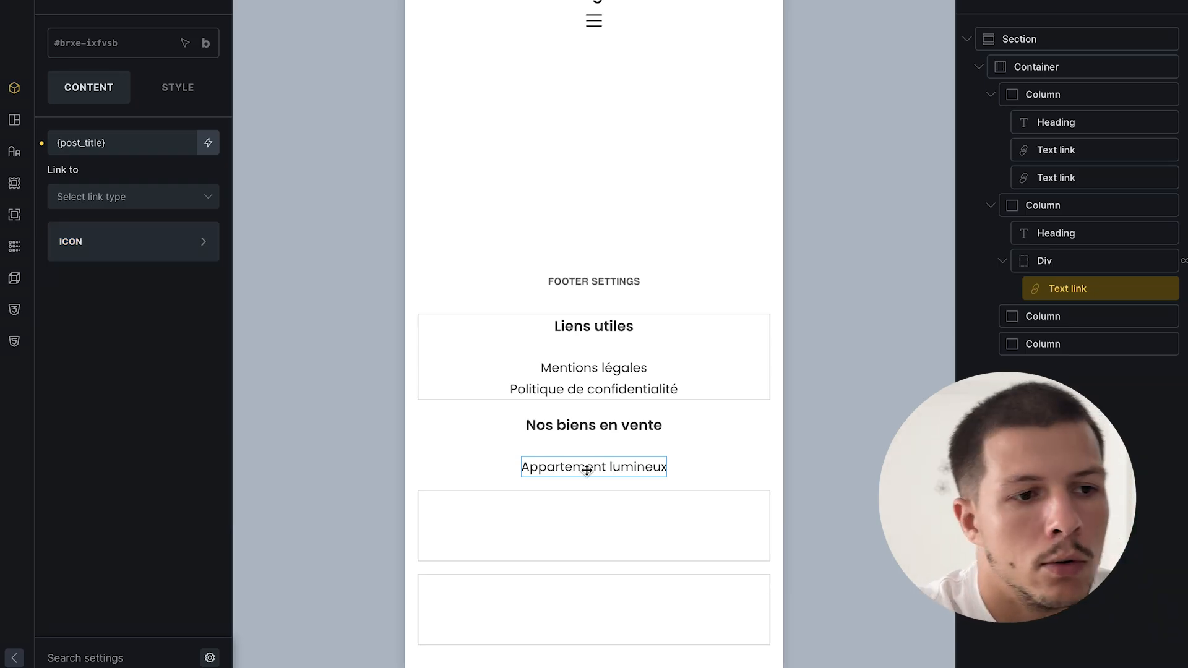
# - Limit the sale loop to 4 posts per page
pyautogui.click(690, 455)
pyautogui.click(1032, 288)
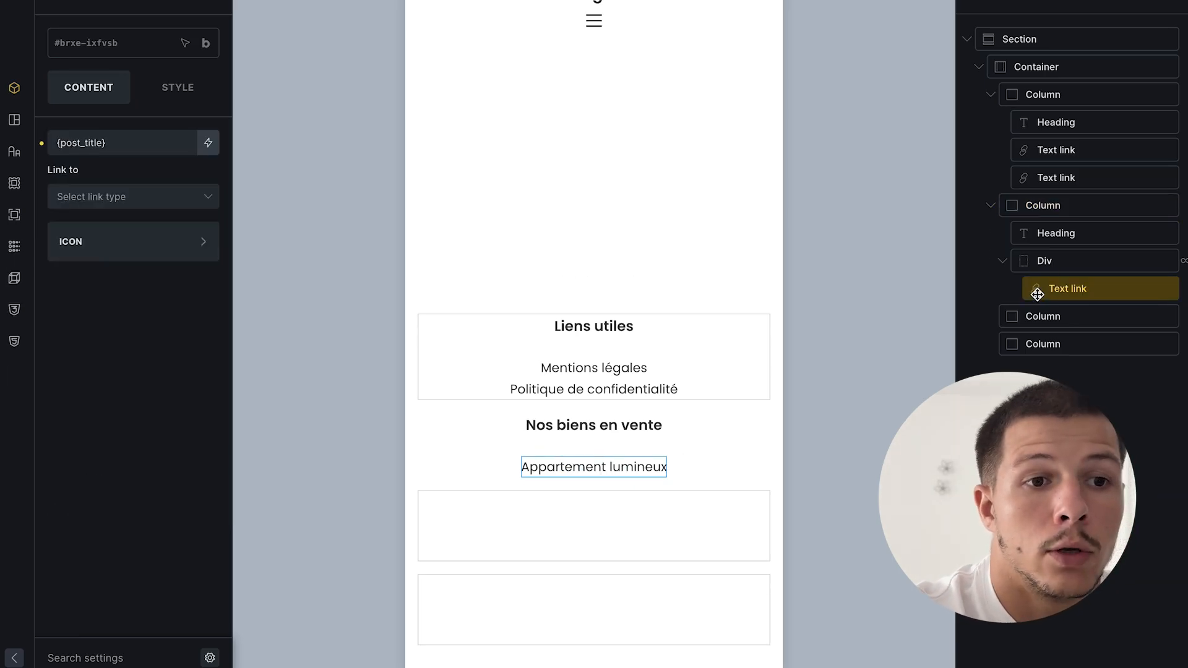
pyautogui.click(1061, 259)
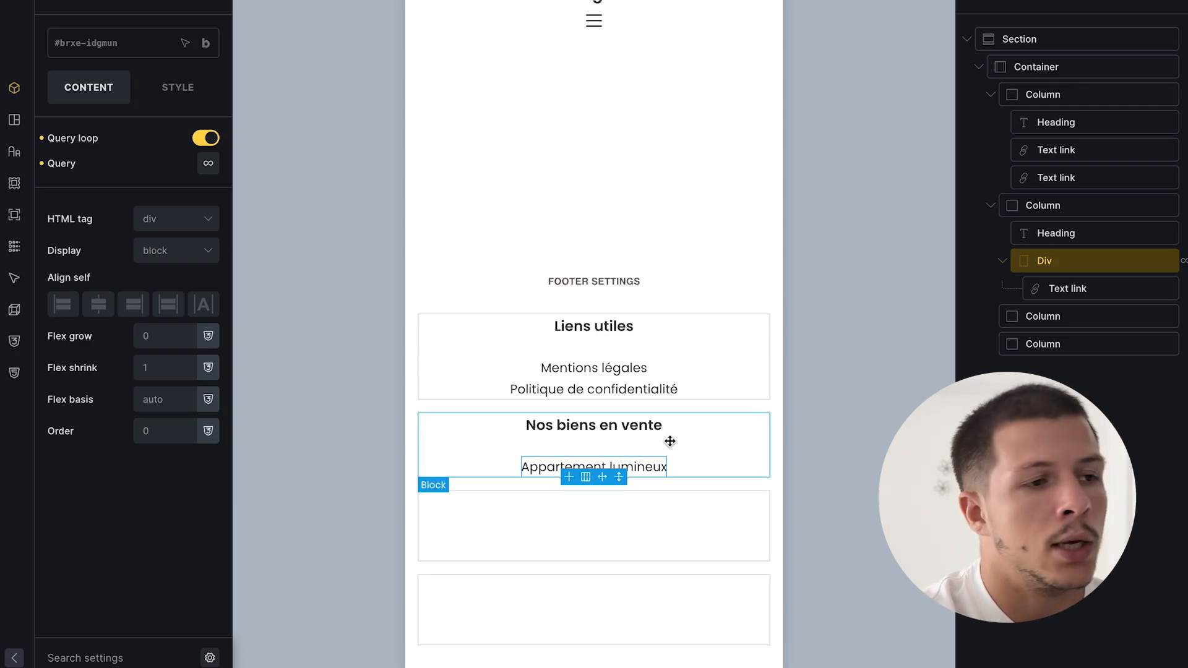
pyautogui.click(208, 164)
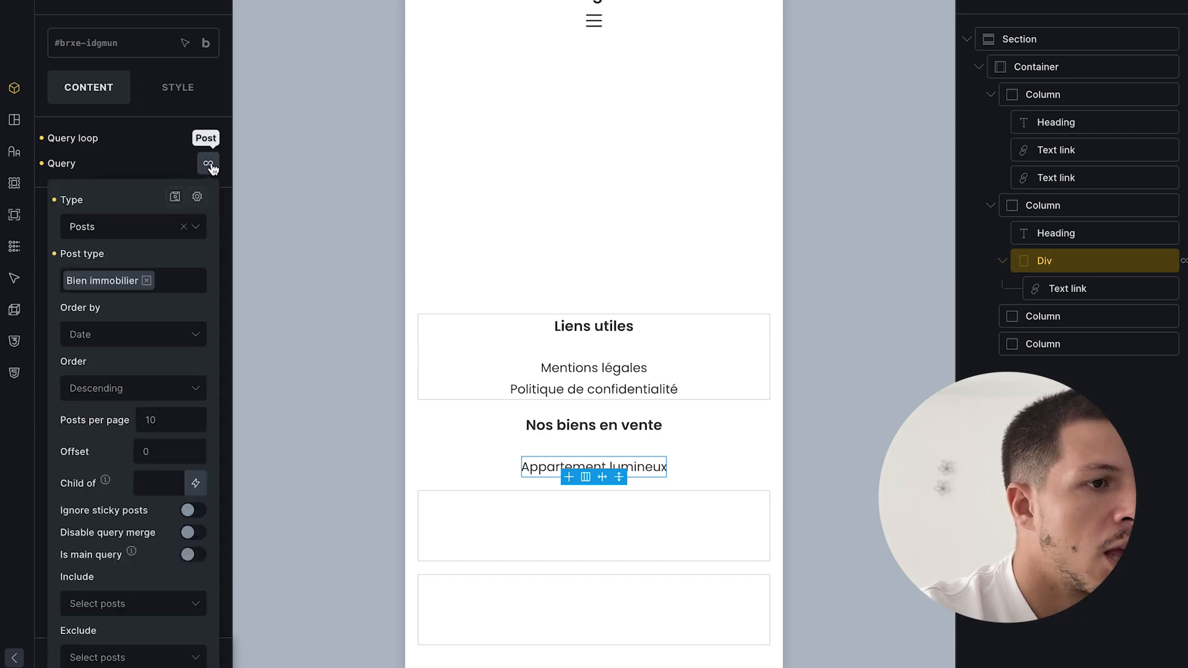
pyautogui.scroll(-1, 159, 393)
pyautogui.click(149, 340)
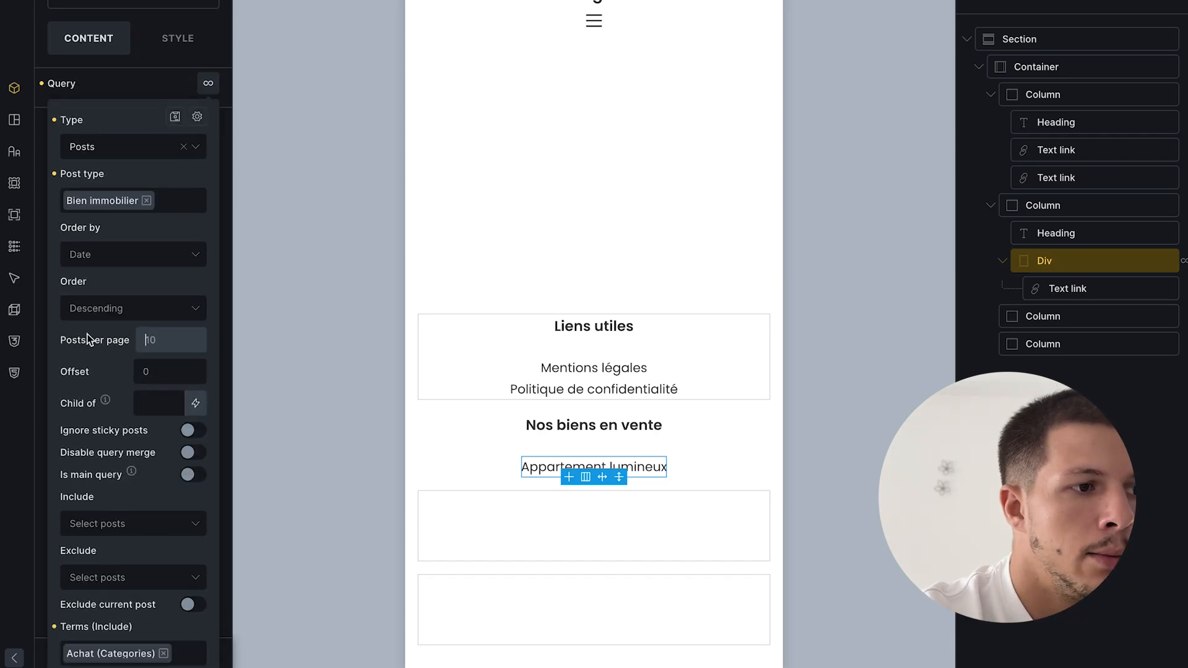
pyautogui.write('4')
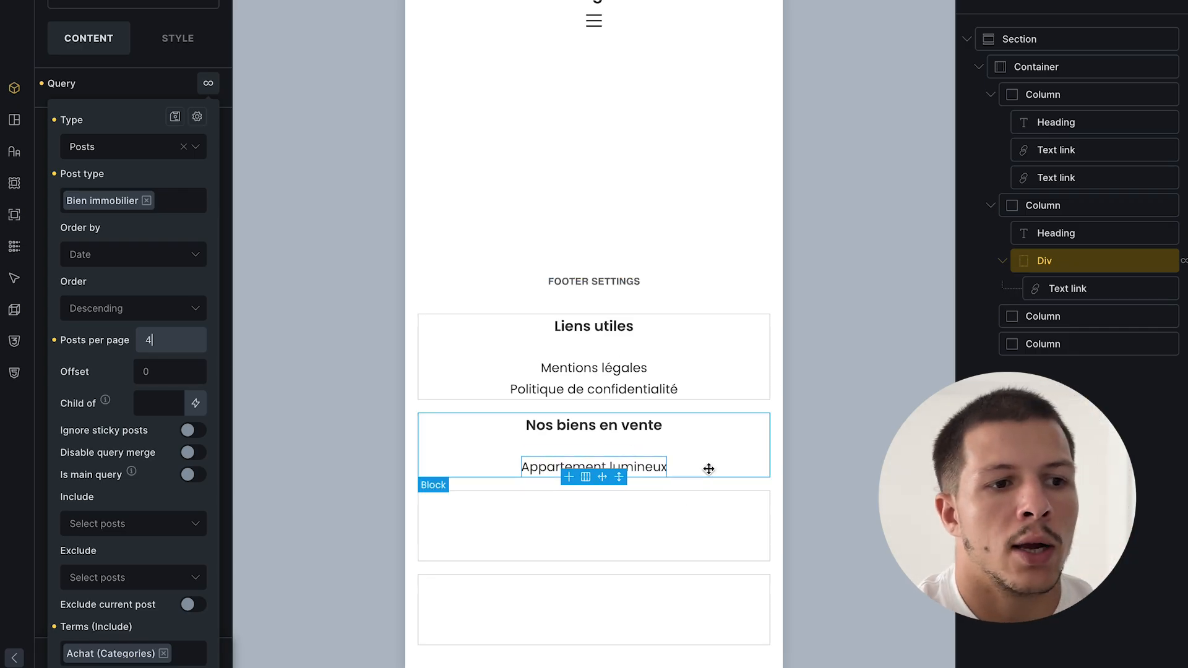
pyautogui.click(1151, 1)
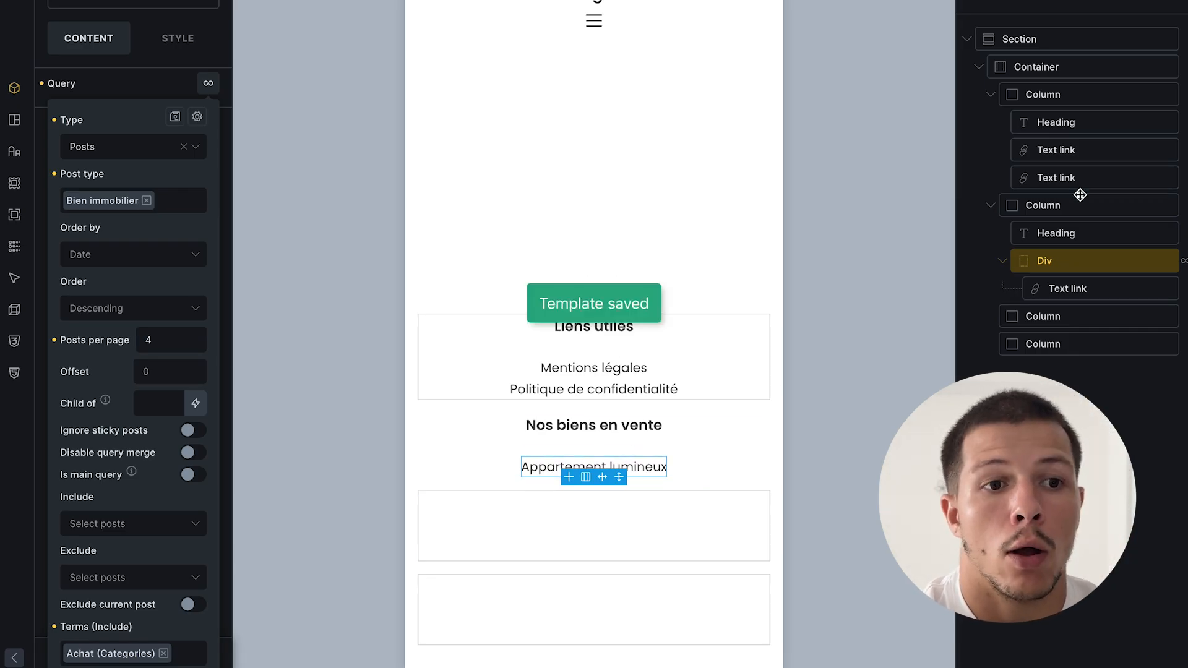
# - Duplicate the sale column and rename the copy's heading to 'Nos biens en location'
pyautogui.click(1071, 203)
pyautogui.rightClick(1076, 205)
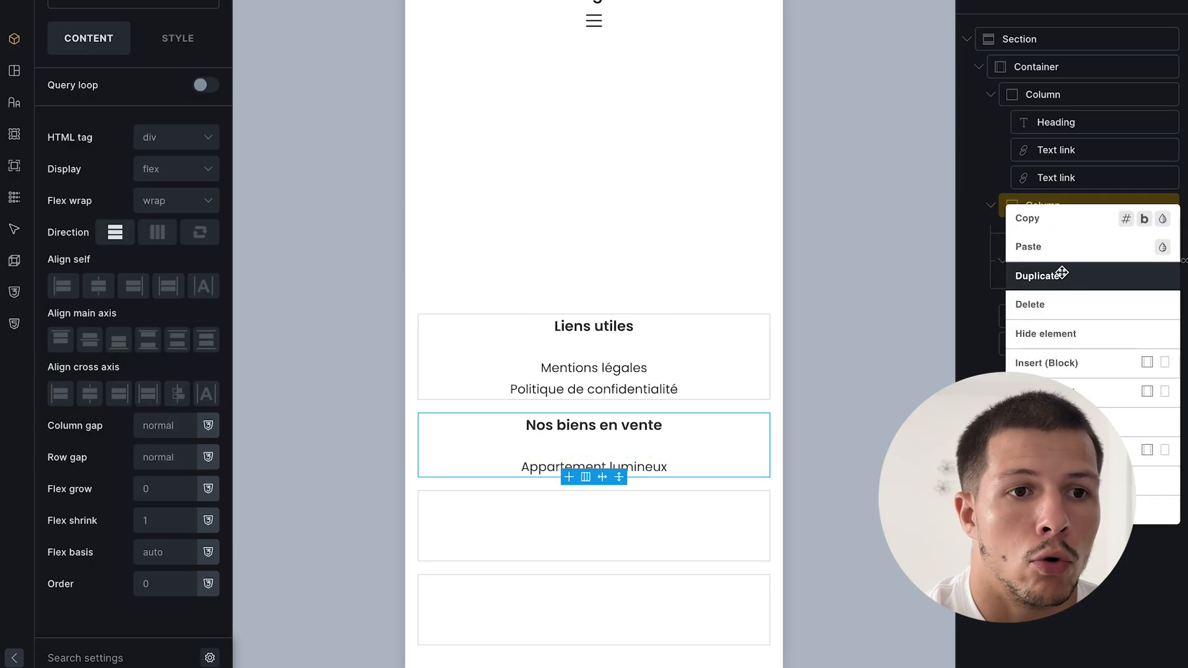
pyautogui.click(1059, 272)
pyautogui.click(1053, 317)
pyautogui.write('tion')
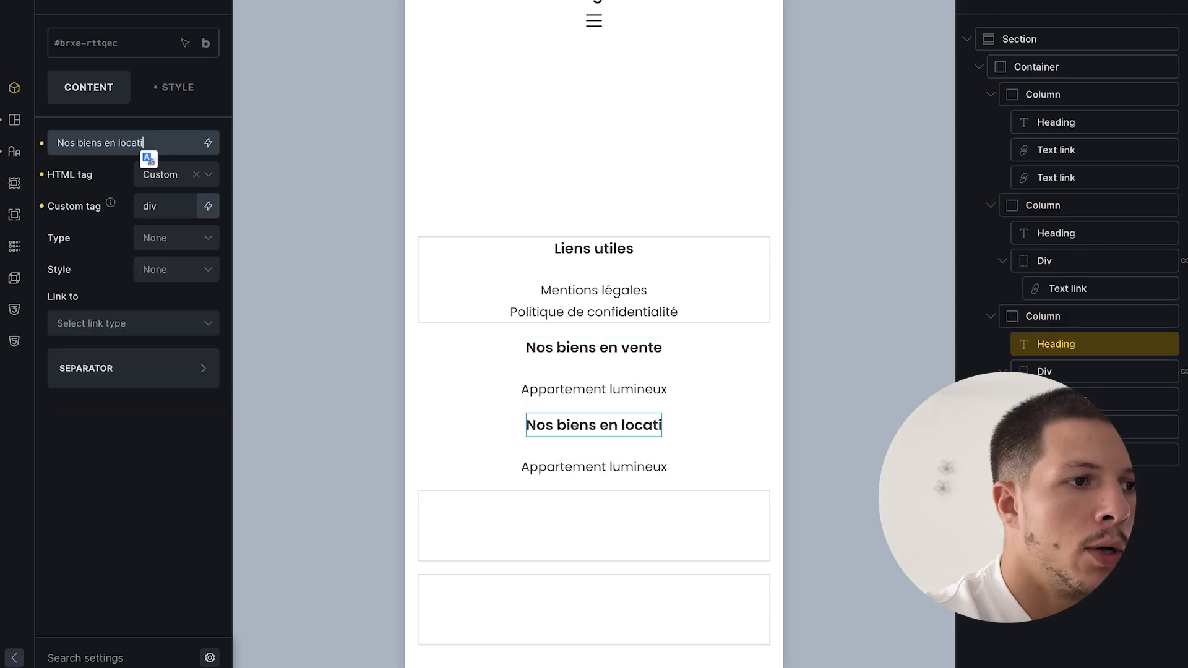
pyautogui.click(1071, 375)
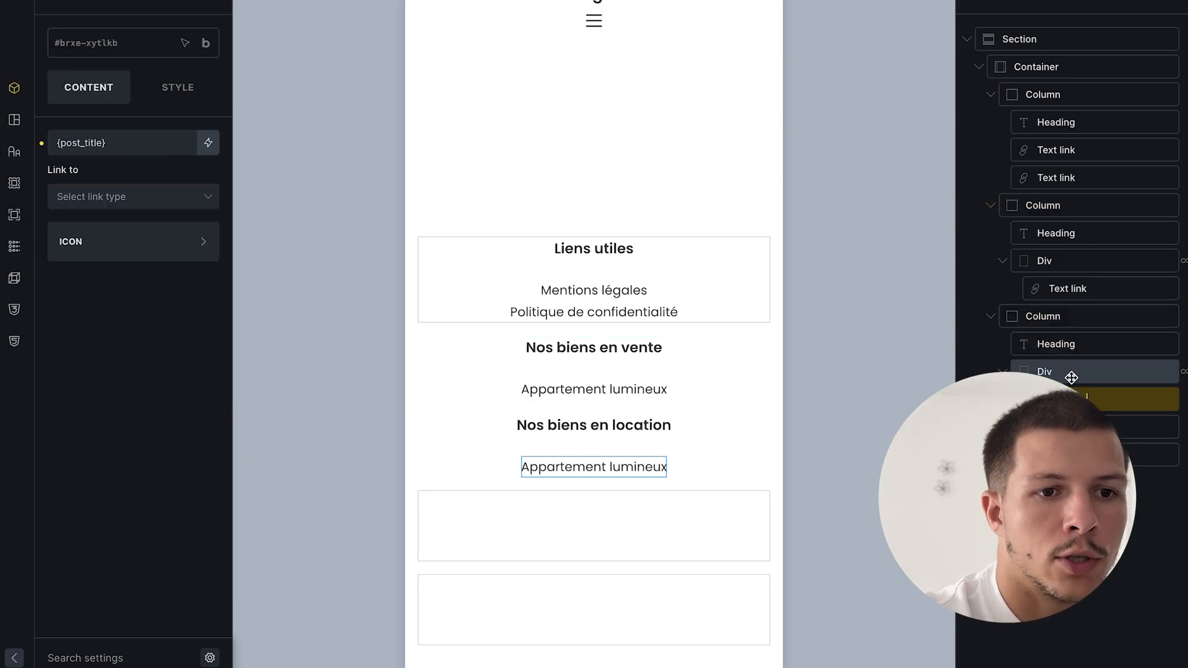
# - Swap the rental loop's included category from Achat to Location
pyautogui.click(208, 163)
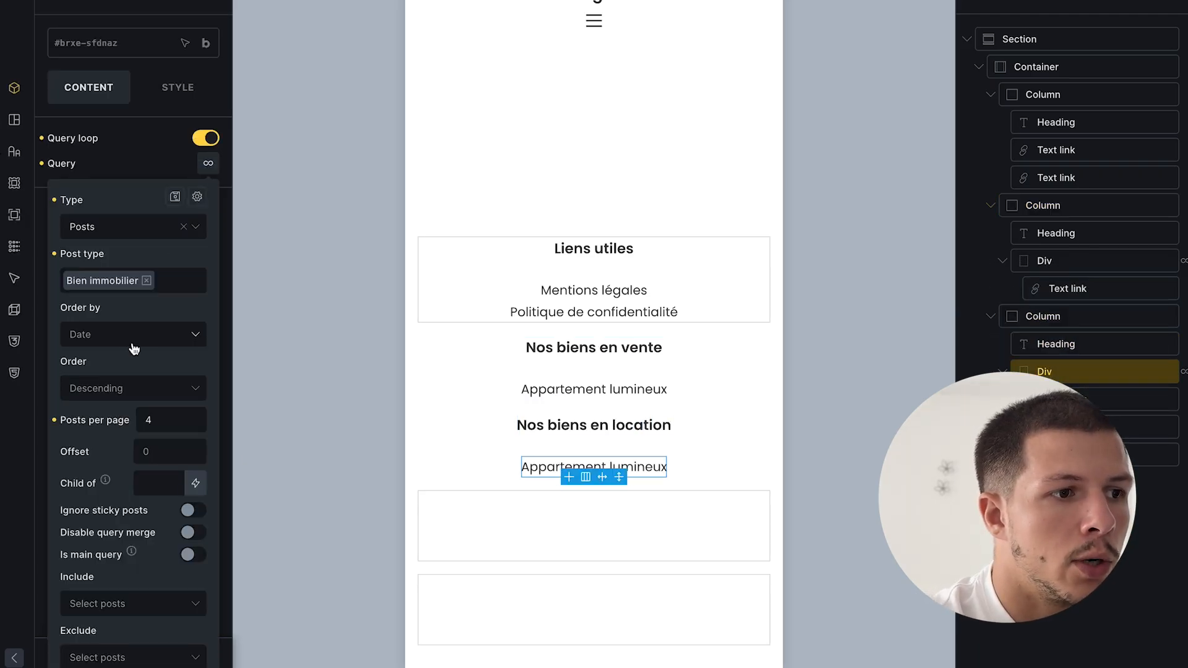
pyautogui.scroll(-5, 132, 345)
pyautogui.click(163, 472)
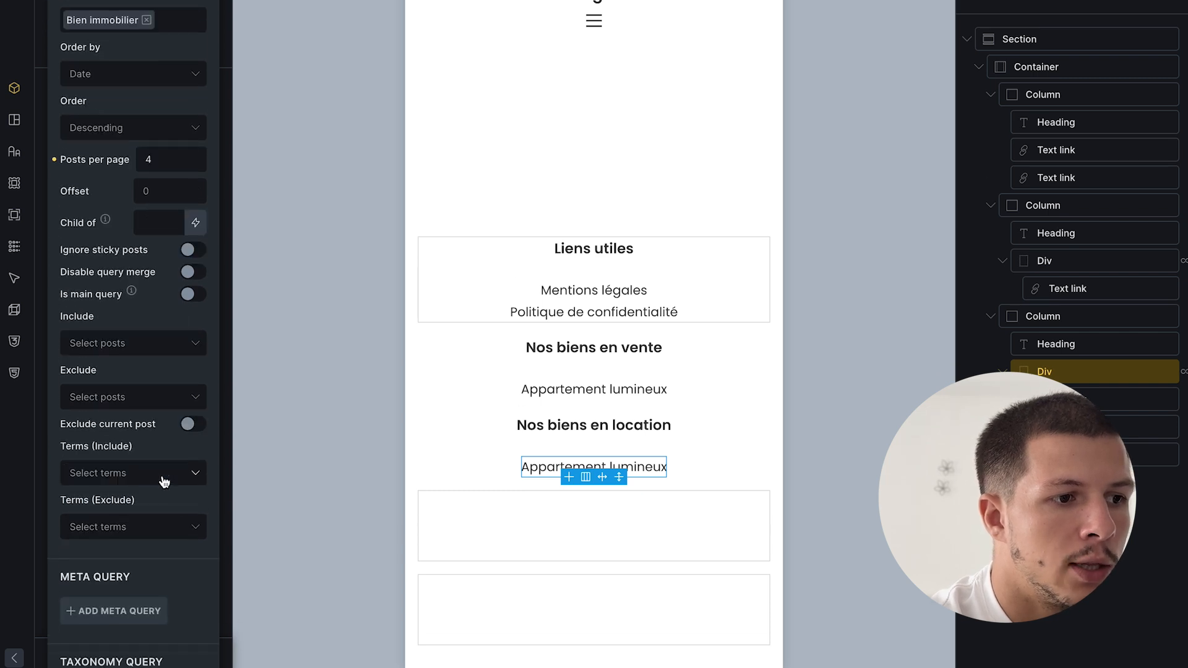
pyautogui.click(148, 476)
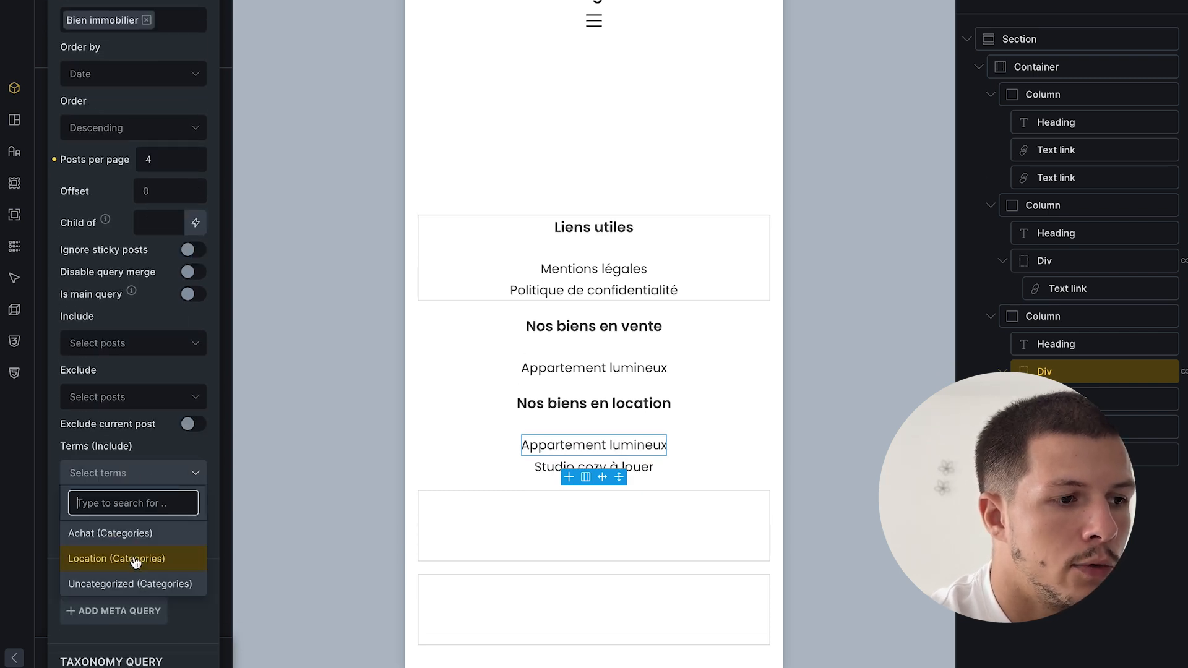
pyautogui.click(135, 560)
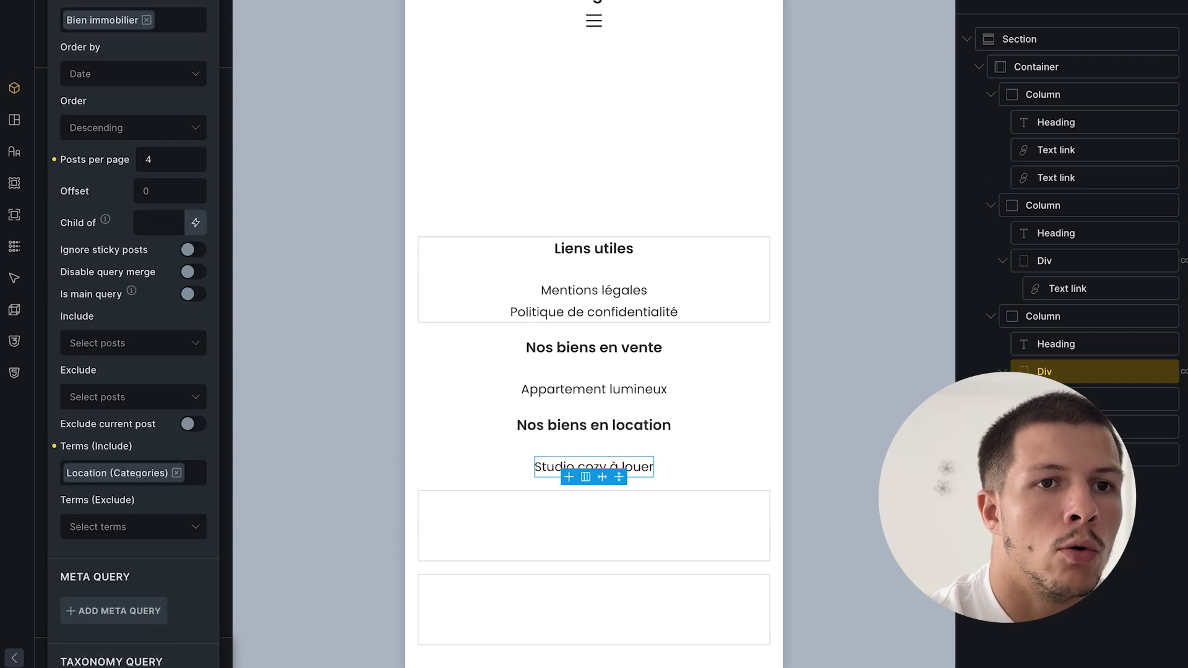
# - Save the footer template and confirm 'Studio cozy à louer' appears on the site
pyautogui.hotkey('ctrl', 's')
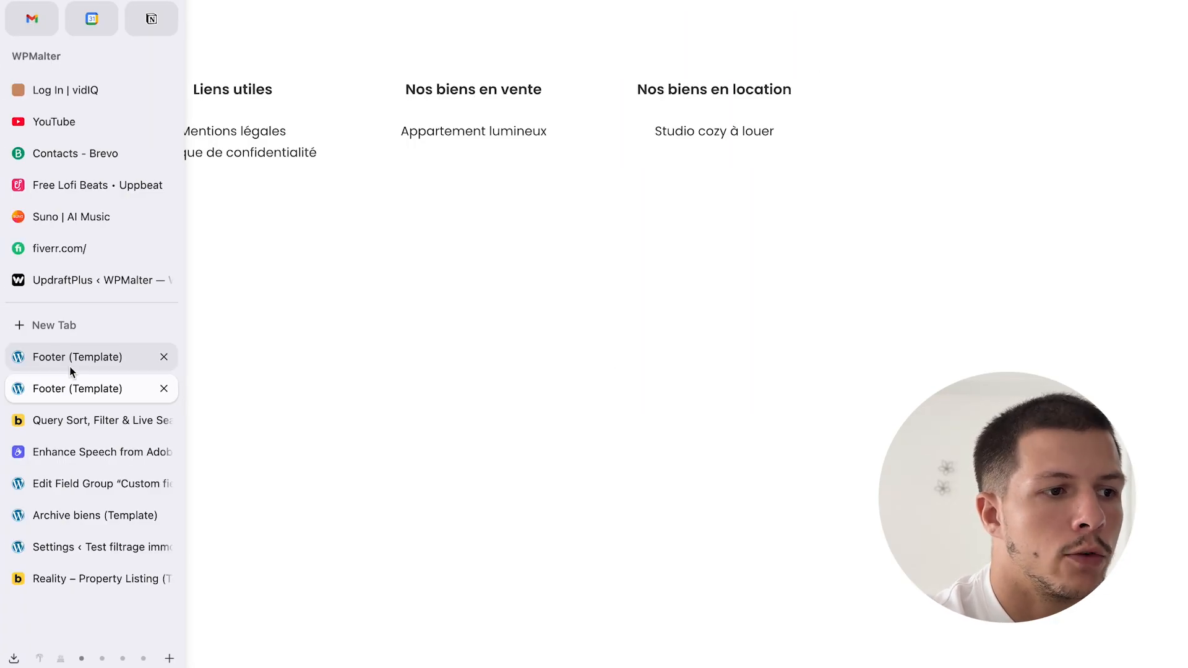
pyautogui.click(92, 356)
pyautogui.rightClick(1052, 427)
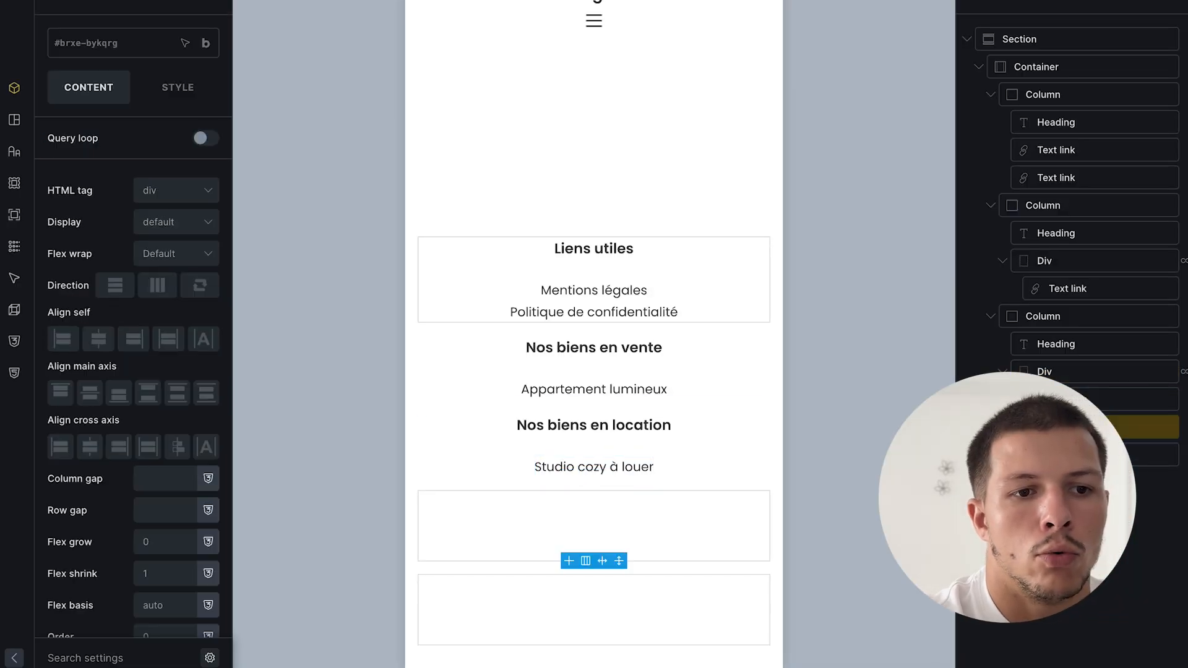
# - Delete the two empty columns from the footer container
pyautogui.click(1071, 488)
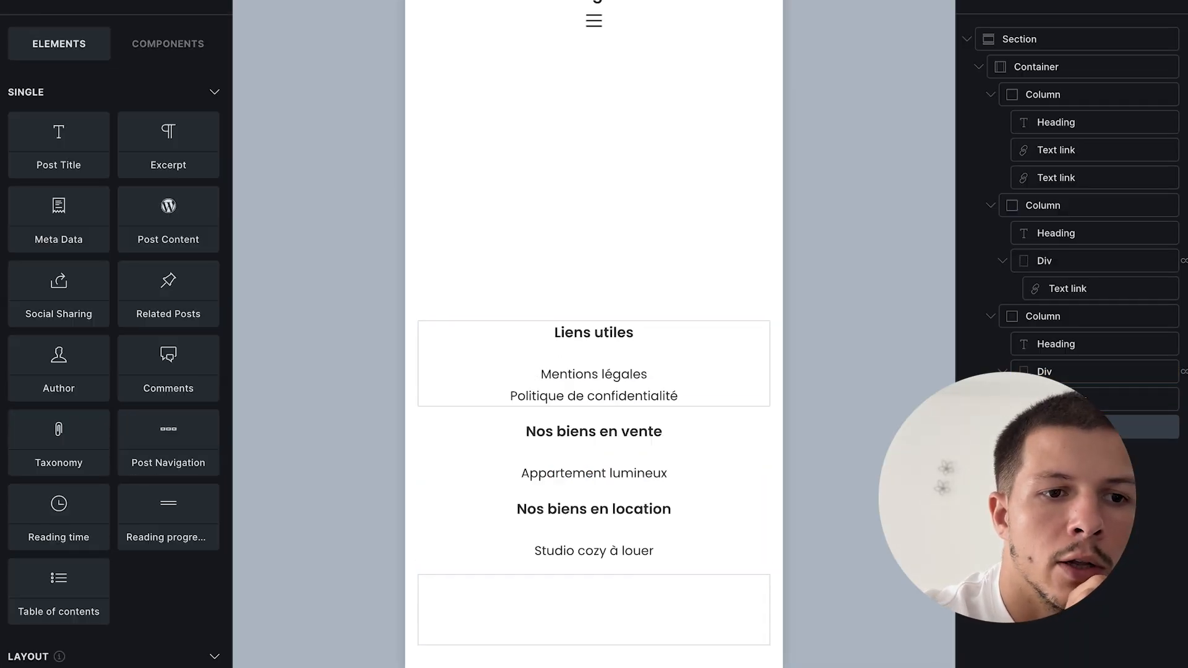
pyautogui.rightClick(1052, 427)
pyautogui.click(1071, 487)
# - Duplicate the rental column as 'Contact', remove its property loop, and add a List element
pyautogui.rightClick(1065, 321)
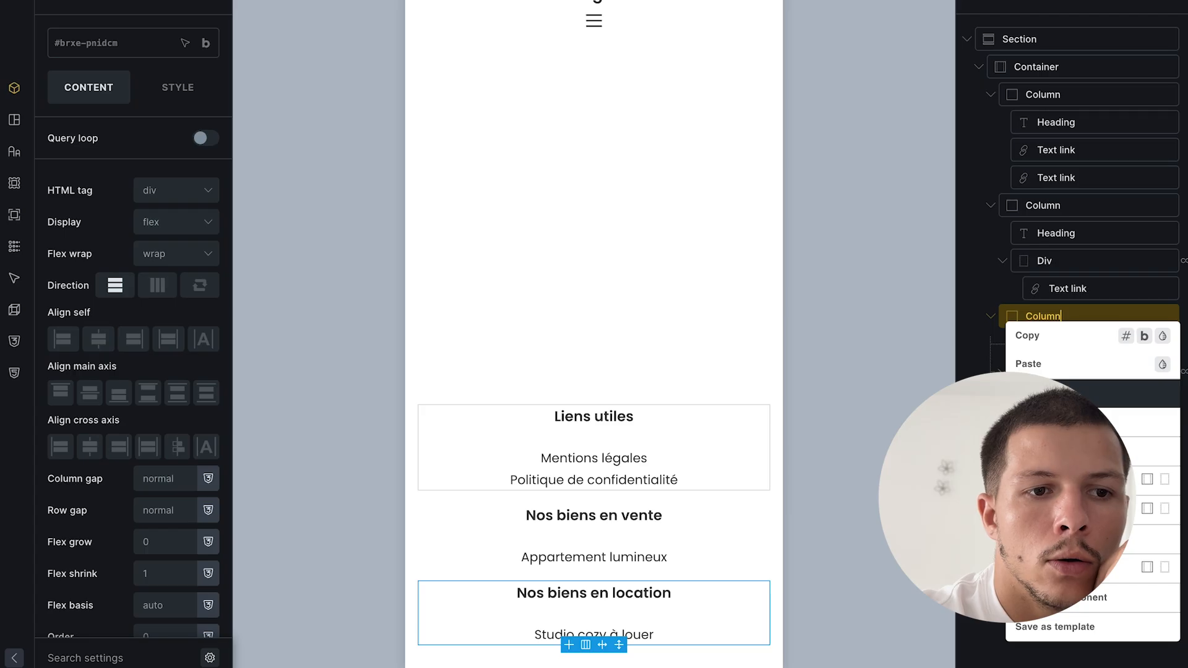
pyautogui.click(1070, 394)
pyautogui.click(1077, 482)
pyautogui.click(1077, 455)
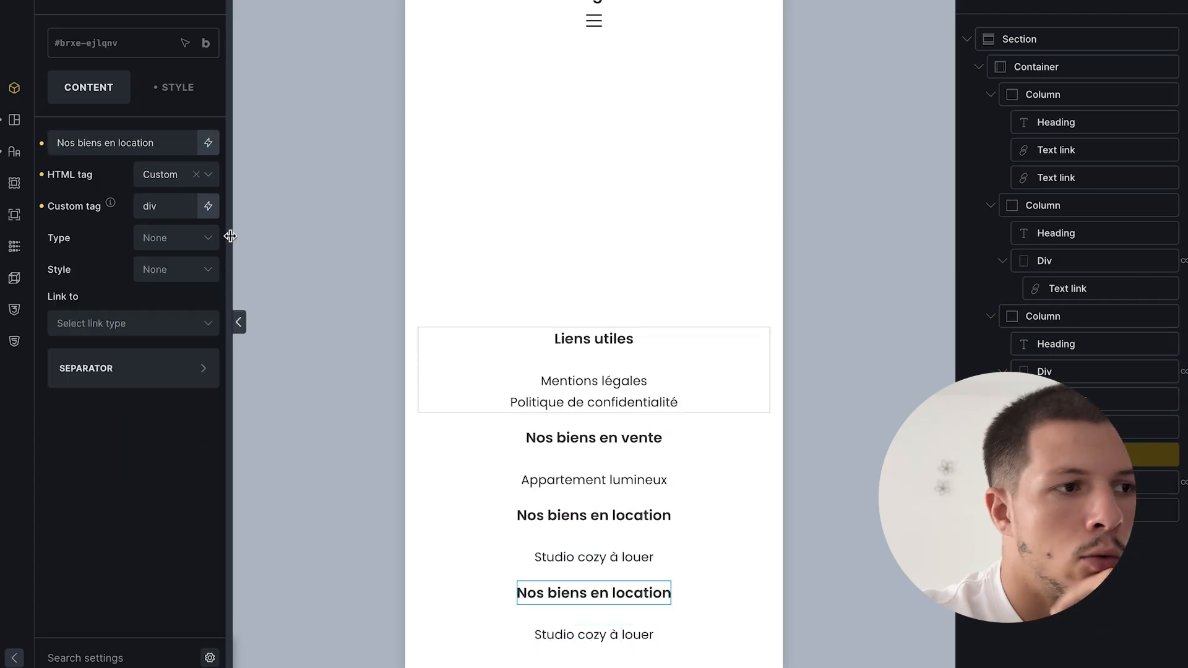
pyautogui.moveTo(154, 143); pyautogui.dragTo(56, 143)
pyautogui.write('Contact')
pyautogui.rightClick(1077, 483)
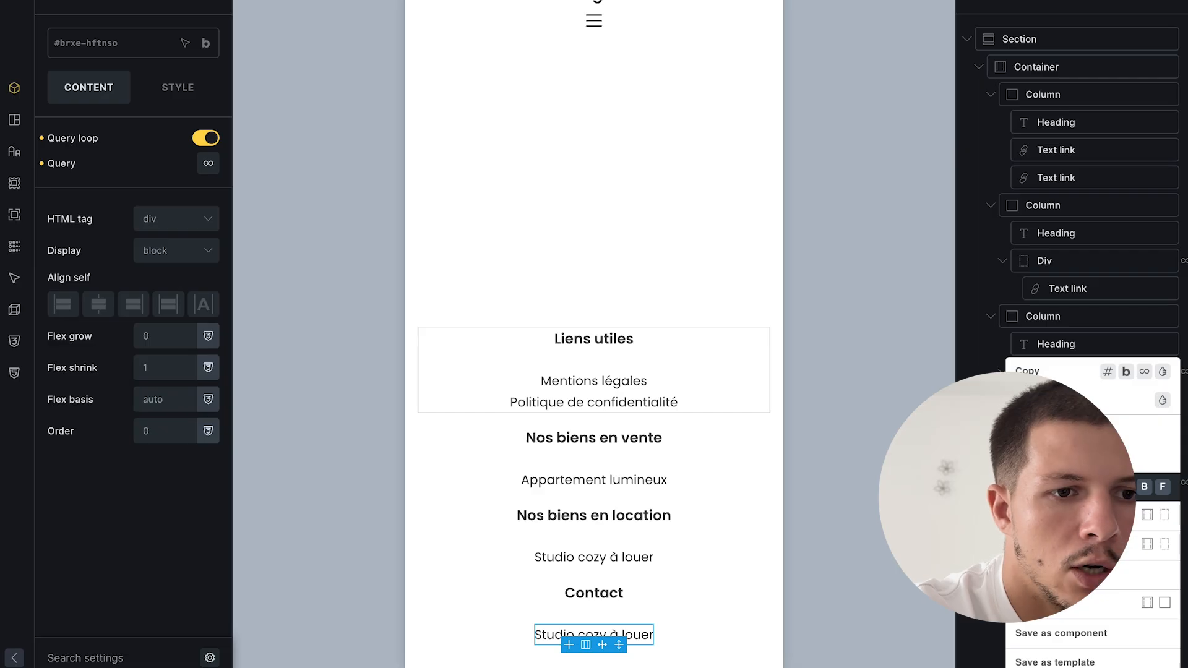
pyautogui.click(1074, 458)
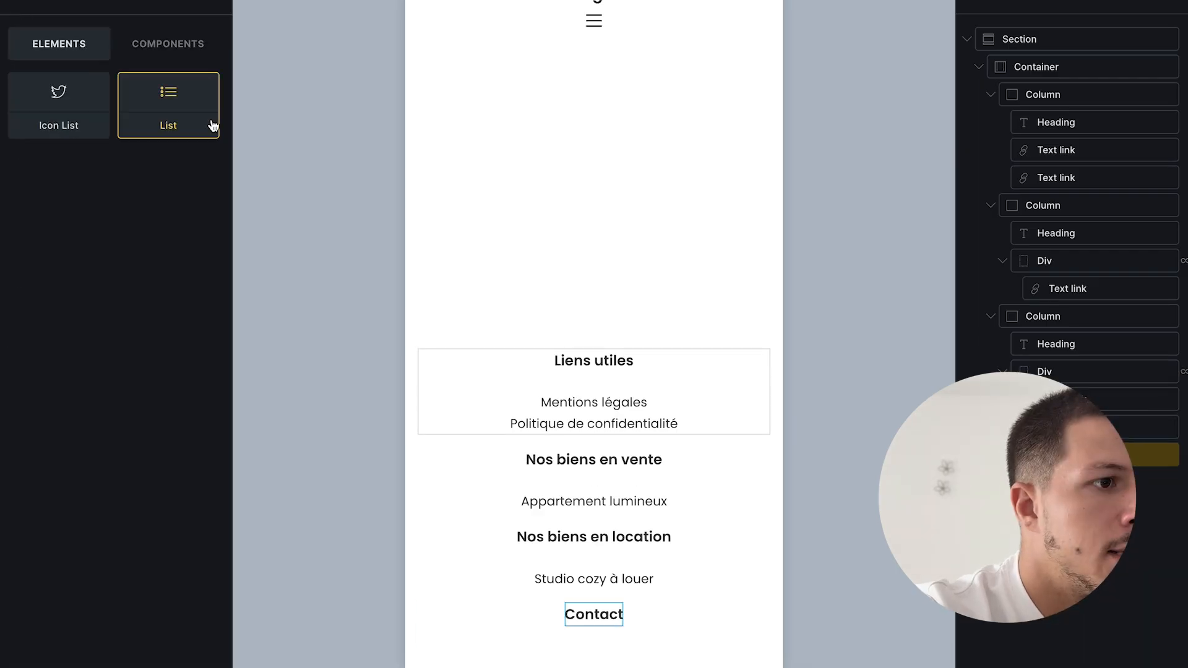
pyautogui.click(211, 123)
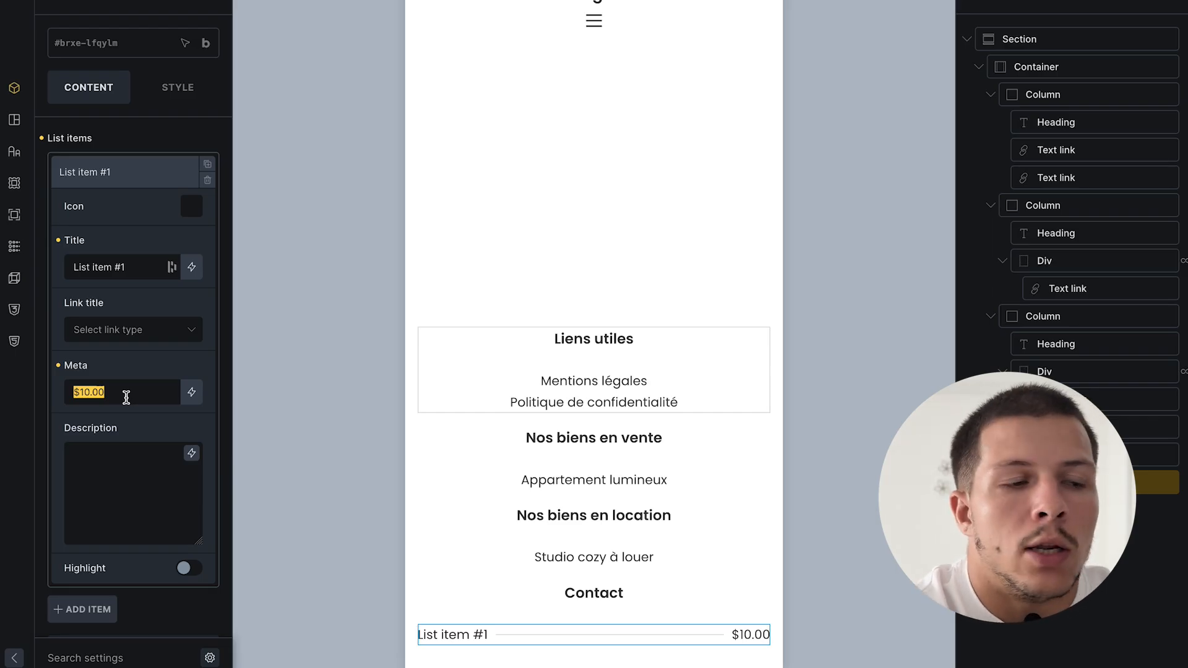
# - Title the first contact row 'Téléphone' and enter its phone number as the meta value
pyautogui.tripleClick(127, 263)
pyautogui.write('tléphone')
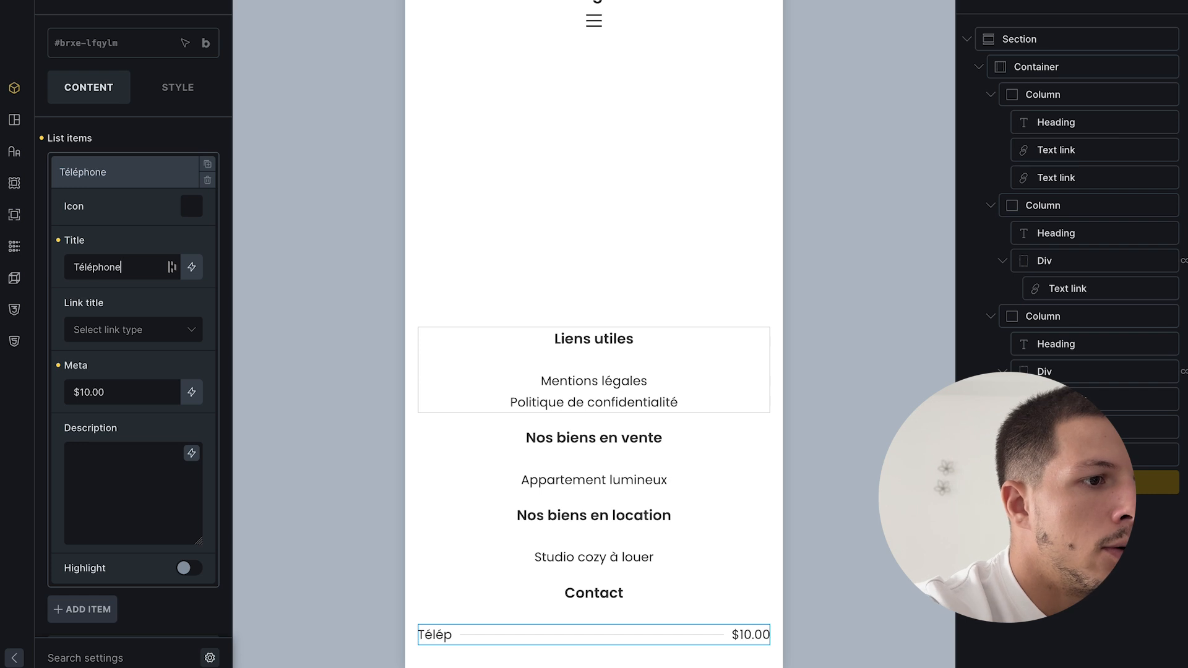
pyautogui.tripleClick(113, 402)
pyautogui.write('+33 44444444')
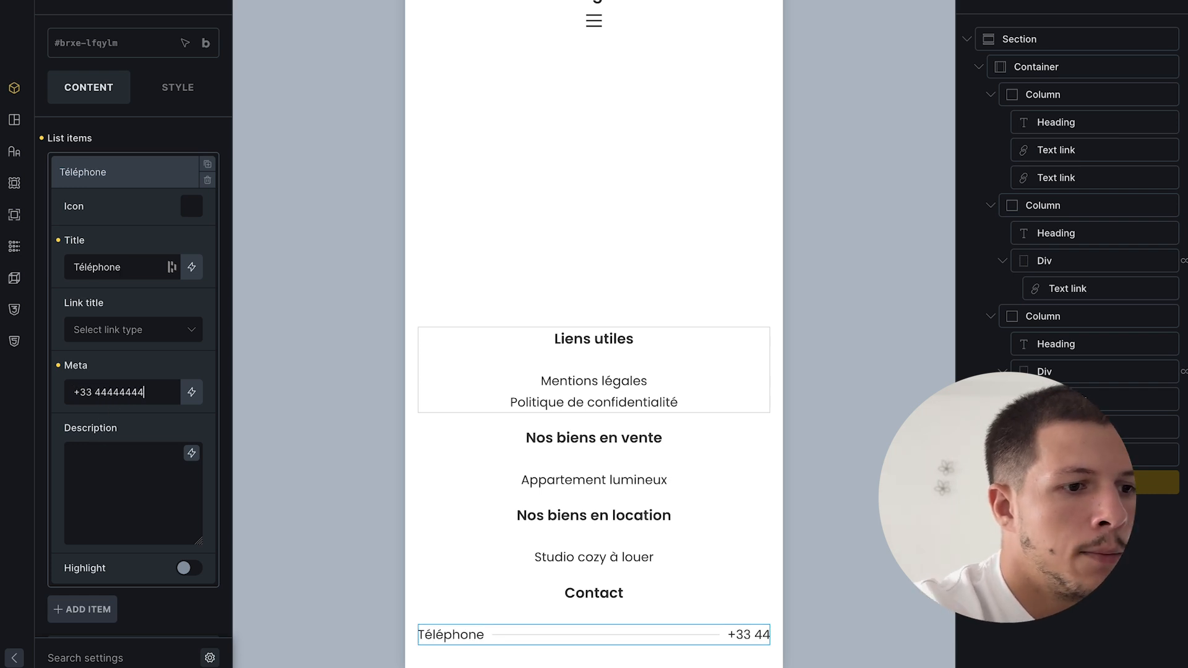
pyautogui.press('BackSpace')
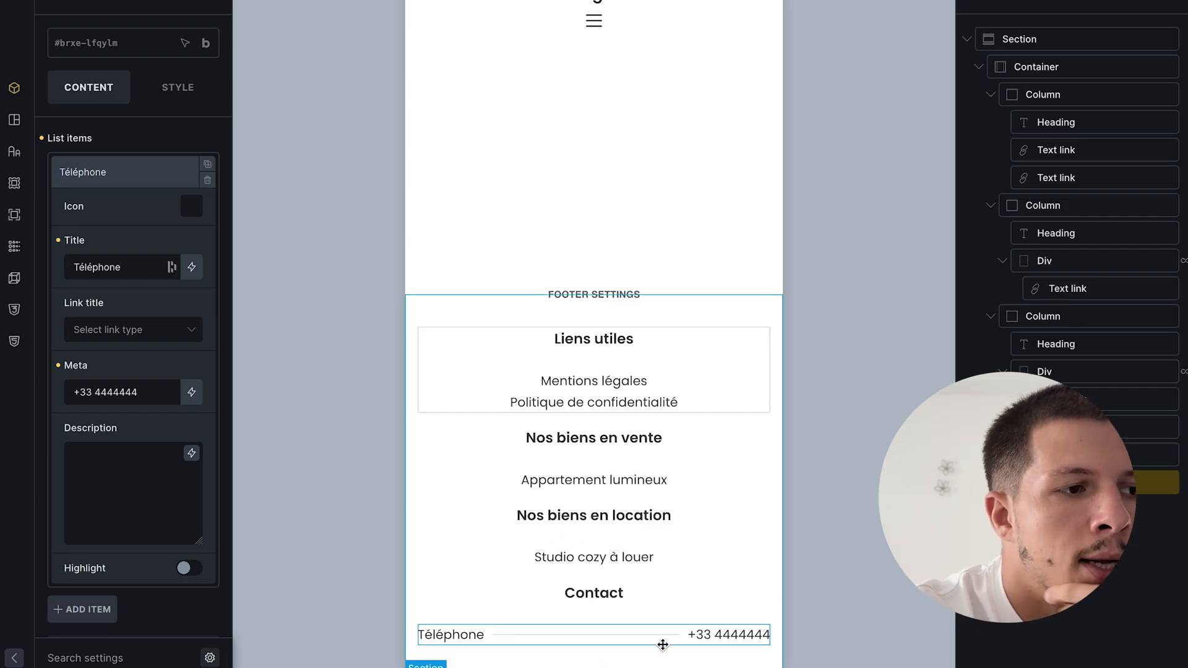
# - Disable the separator lines between contact rows and save the footer template
pyautogui.click(143, 172)
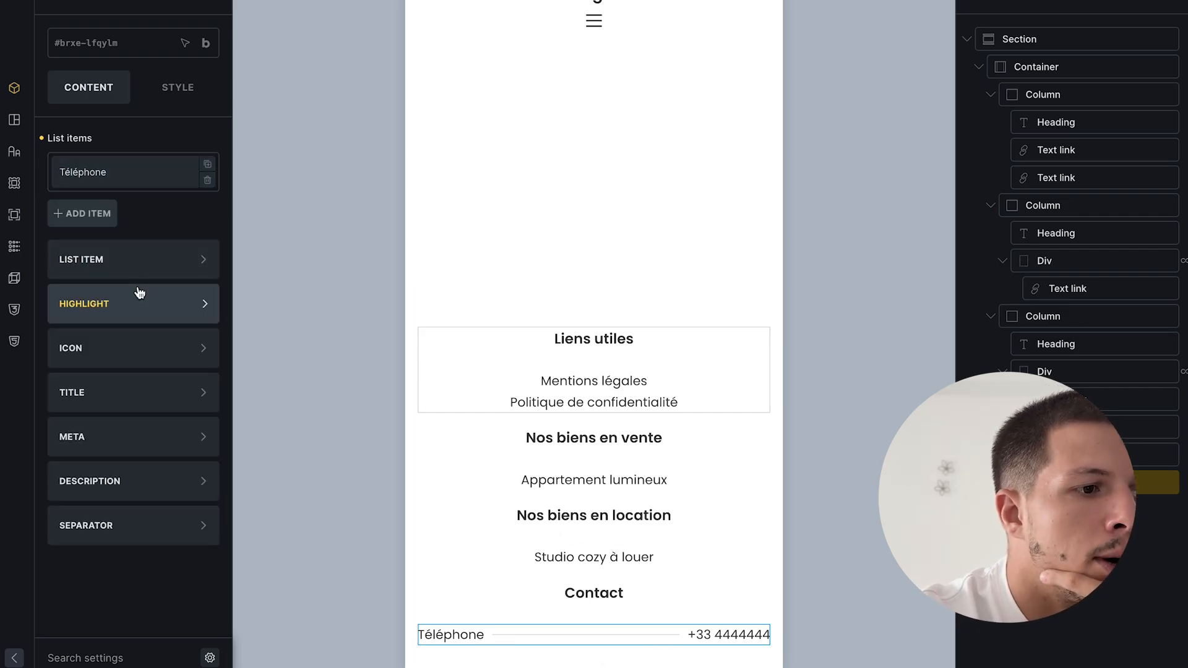
pyautogui.click(124, 531)
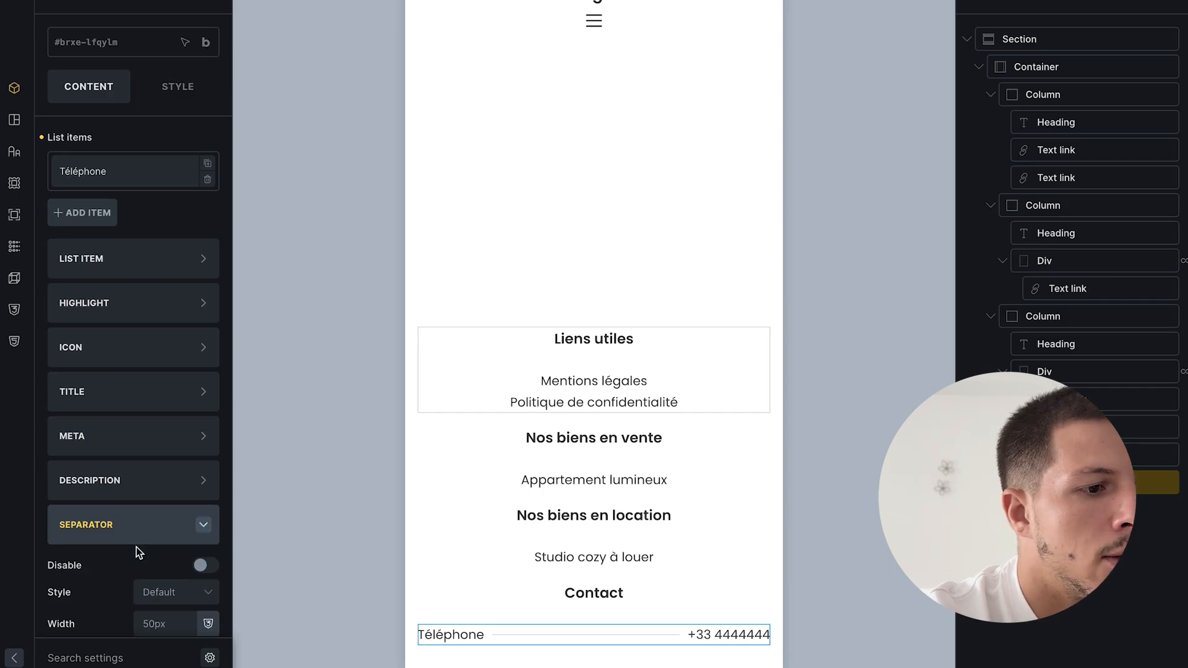
pyautogui.scroll(-2, 136, 547)
pyautogui.click(199, 459)
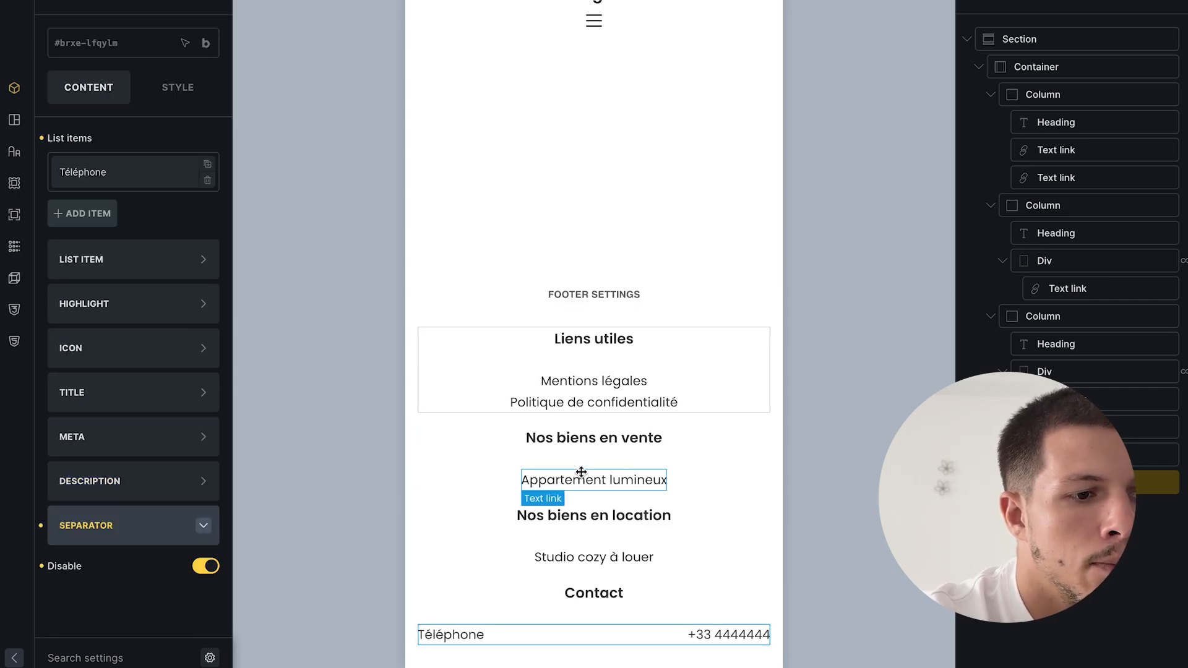
pyautogui.hotkey('ctrl', 's')
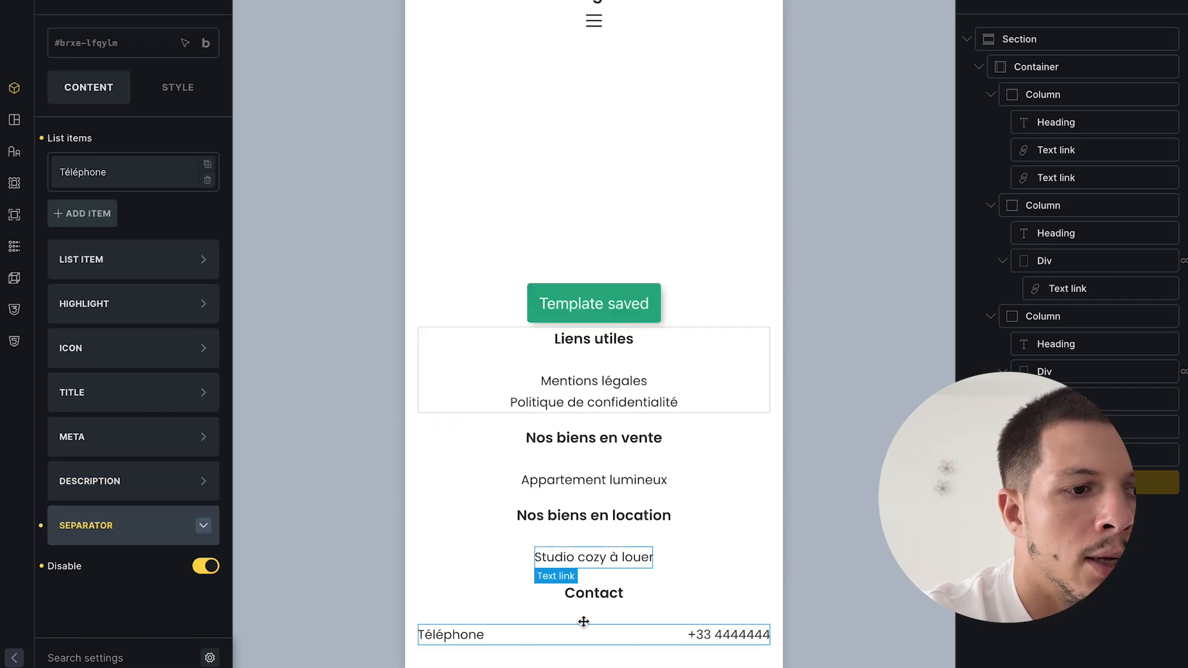
# - Duplicate the Téléphone row to create a second, Email contact entry
pyautogui.click(207, 164)
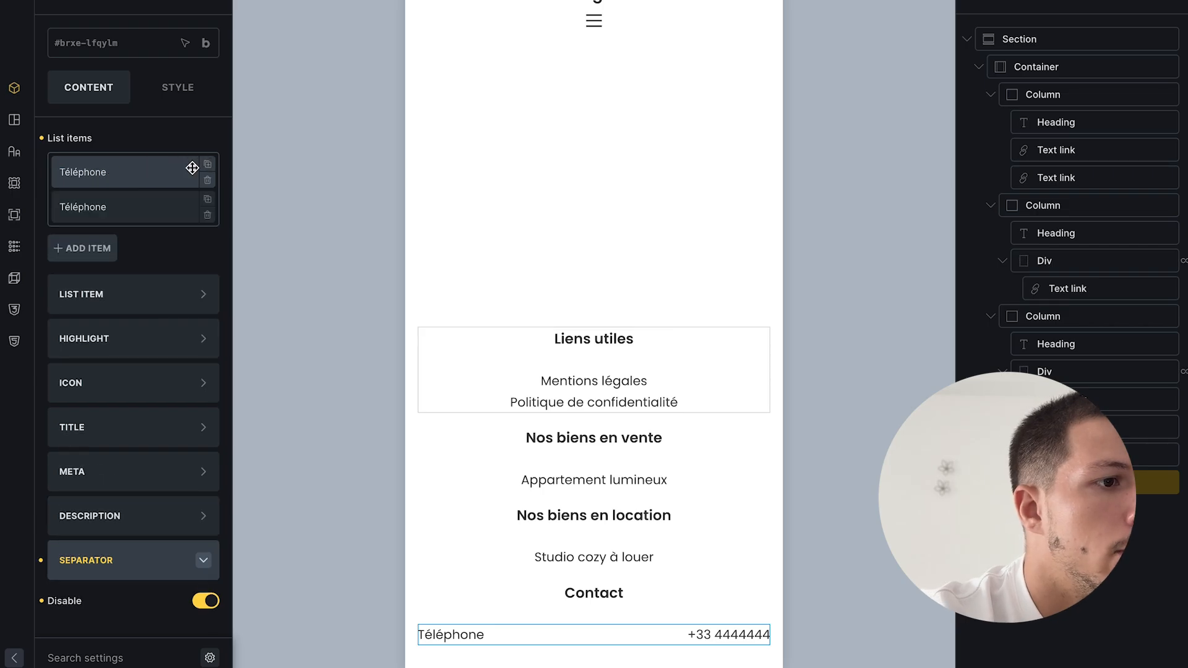
pyautogui.click(124, 207)
pyautogui.click(127, 213)
pyautogui.click(127, 213)
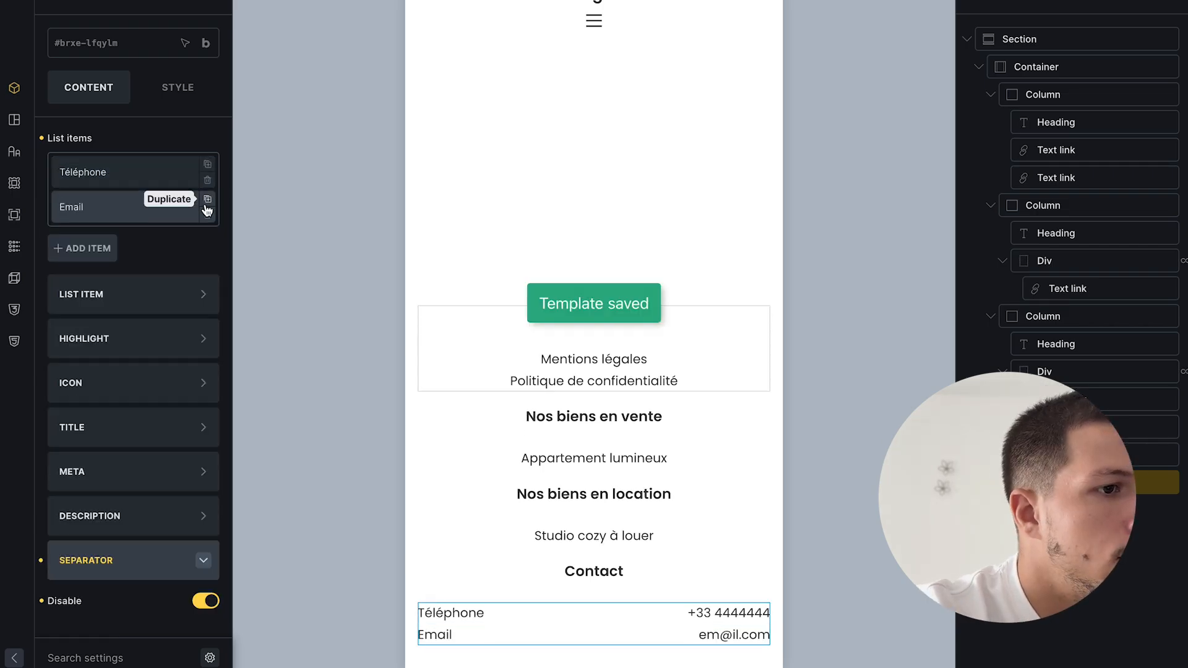
# - Duplicate the Email row into a third Adresse entry, retitle it, save, and preview the footer
pyautogui.click(207, 199)
pyautogui.click(155, 240)
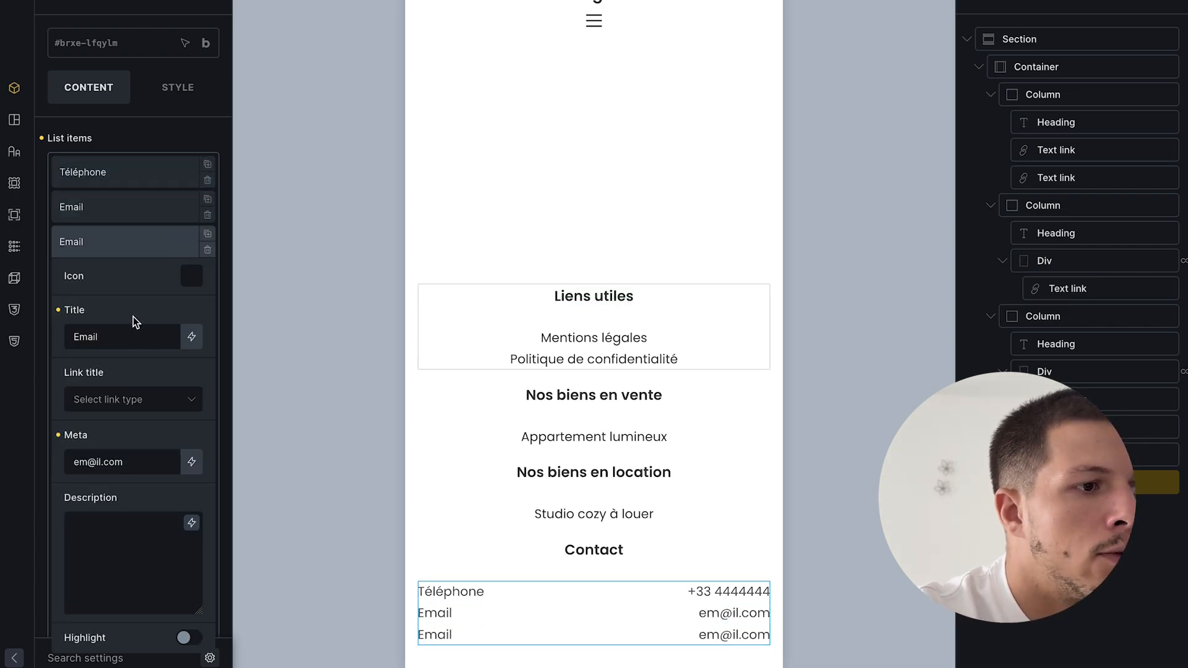
pyautogui.doubleClick(138, 343)
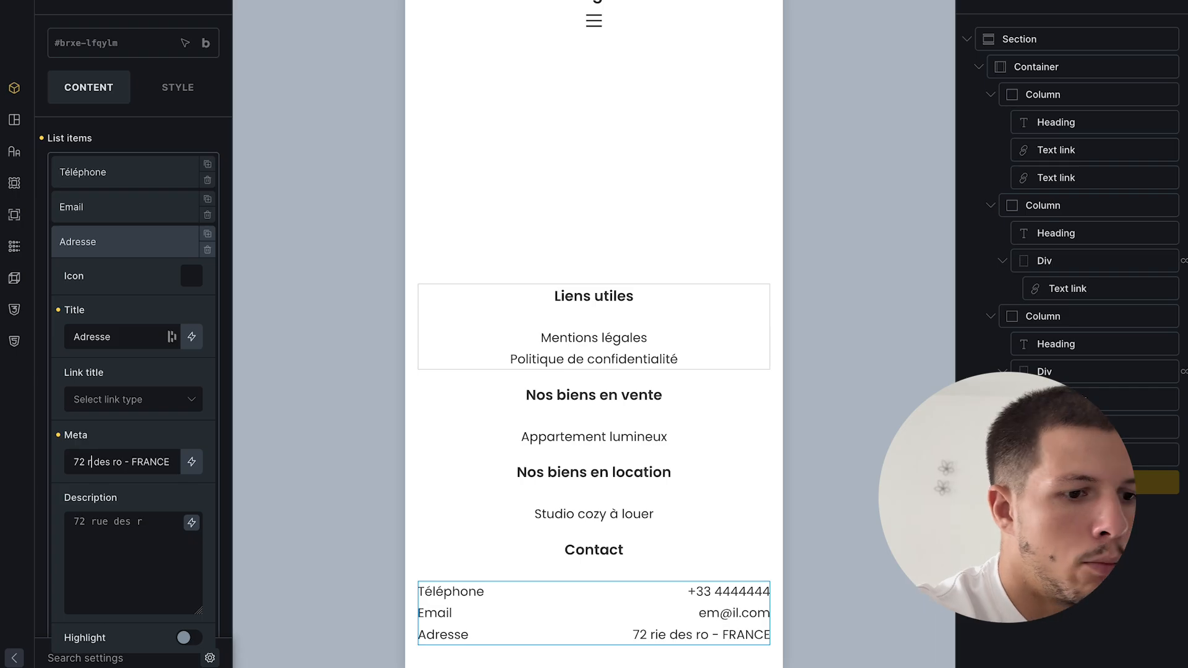
pyautogui.press('BackSpace')
pyautogui.write('ue des ro - FRANCE')
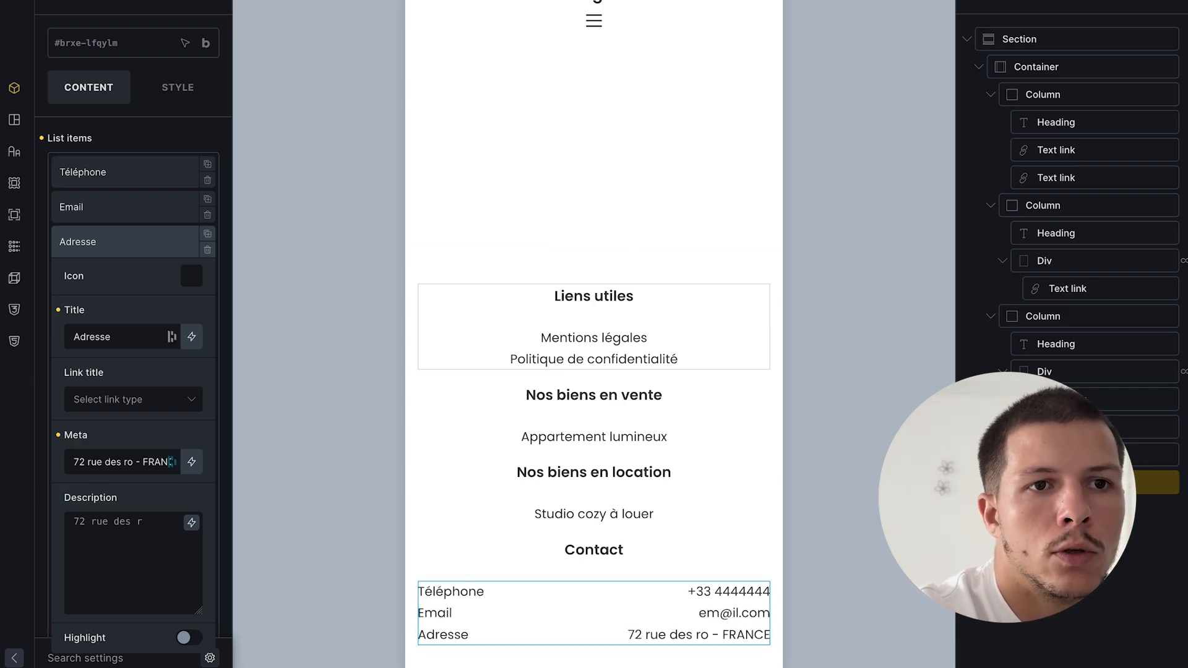
pyautogui.hotkey('ctrl', 's')
pyautogui.click(86, 385)
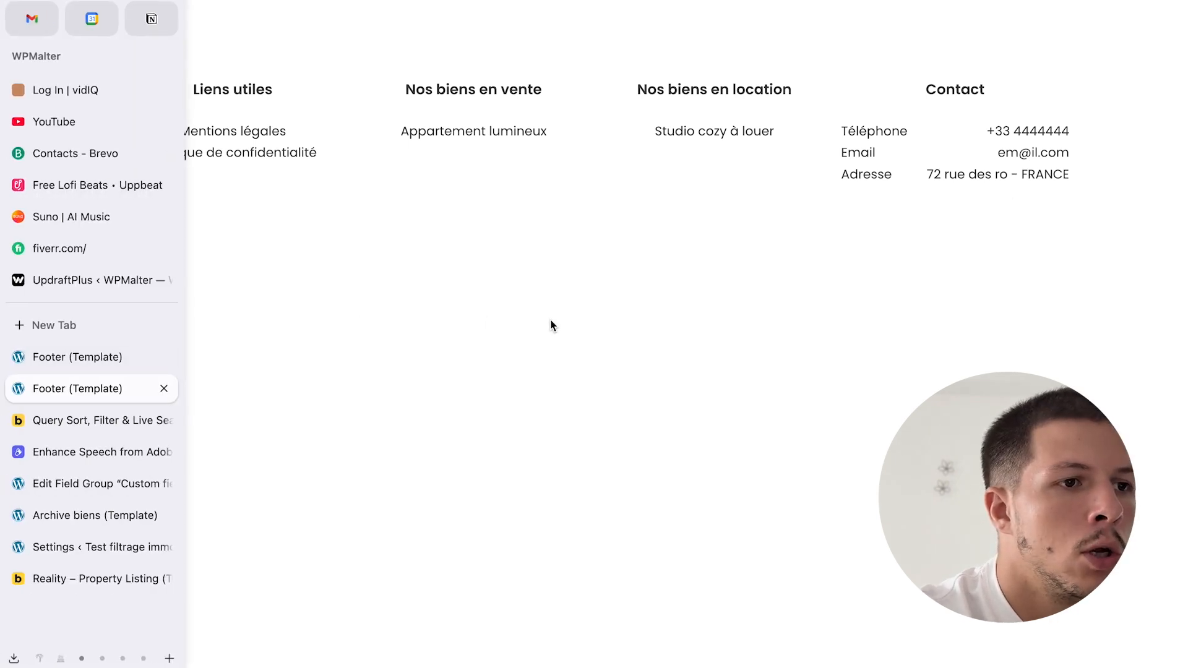
# - Scroll the live home page to check the new footer, then return to the Footer template editor
pyautogui.click(156, 1)
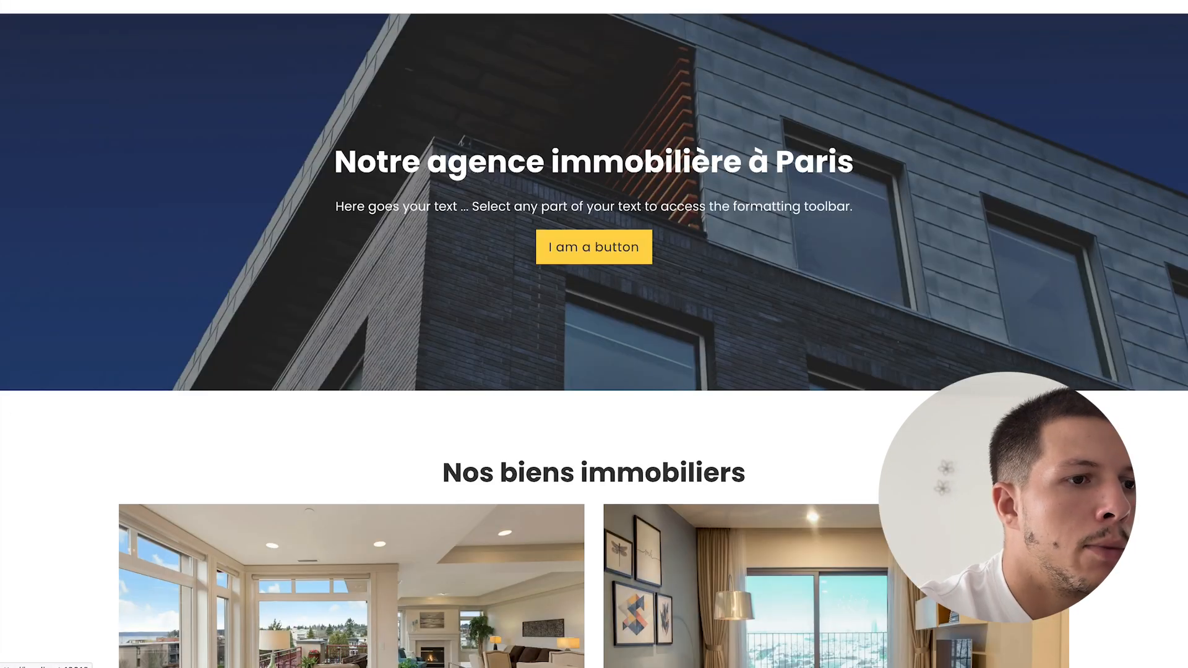
pyautogui.scroll(-14, 475, 163)
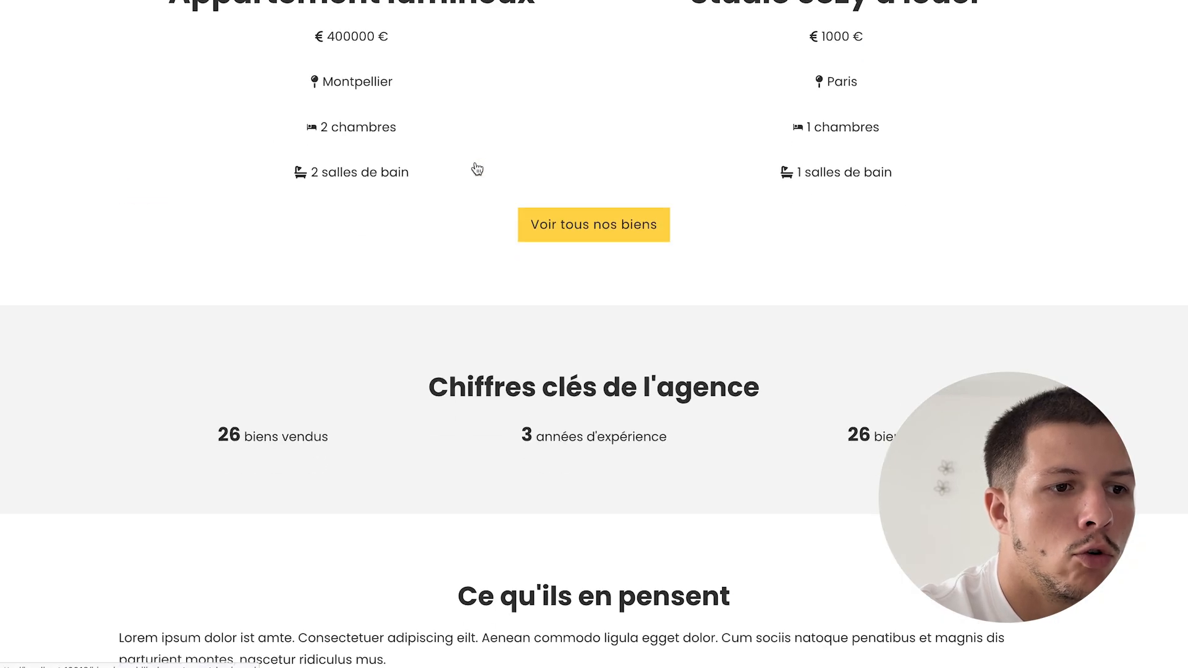
pyautogui.scroll(-6, 477, 167)
pyautogui.scroll(1, 652, 323)
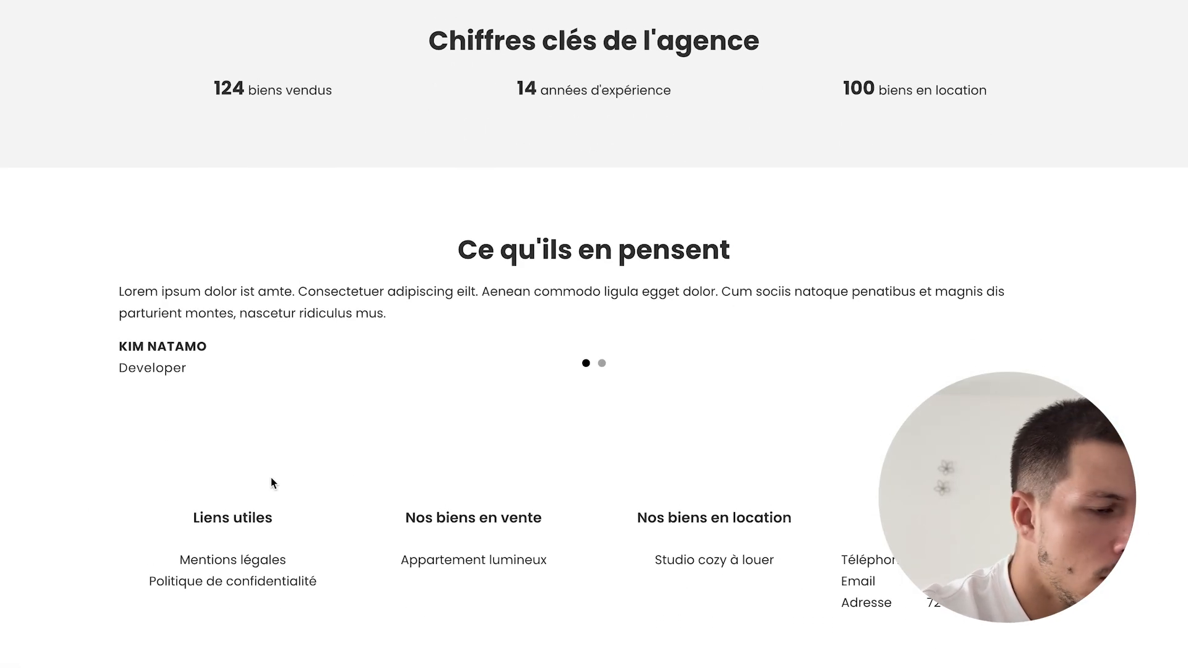
pyautogui.moveTo(3, 358)
pyautogui.click(68, 356)
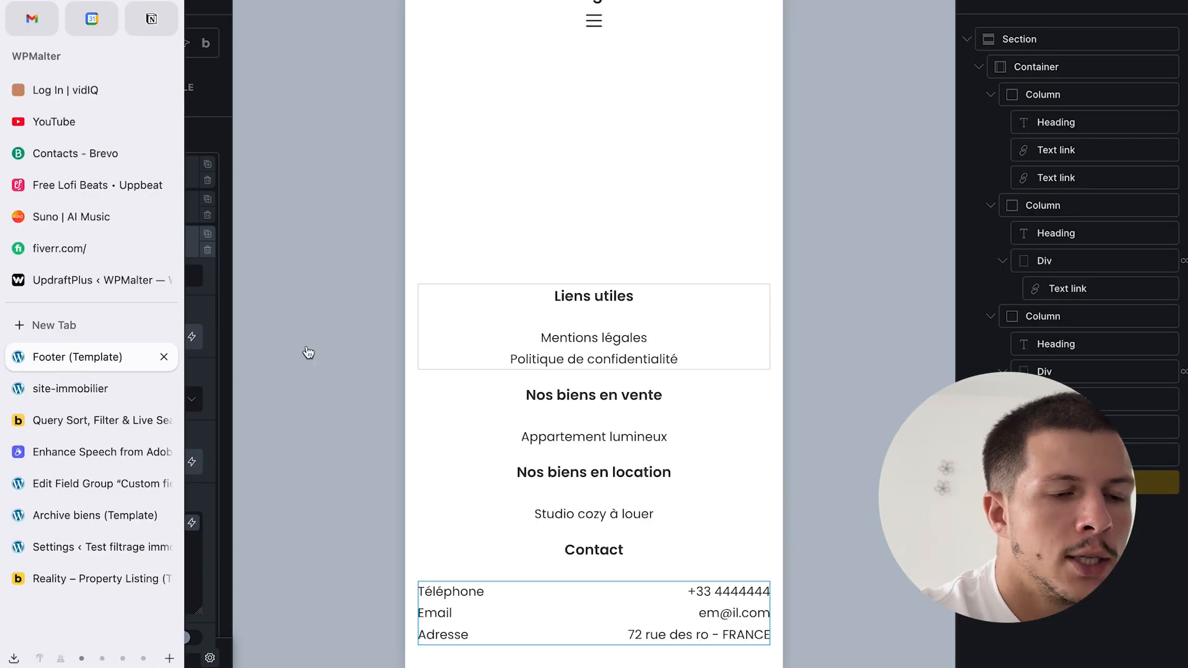
# - Select the footer's outer section and give it a light-grey background colour swatch
pyautogui.press('Escape')
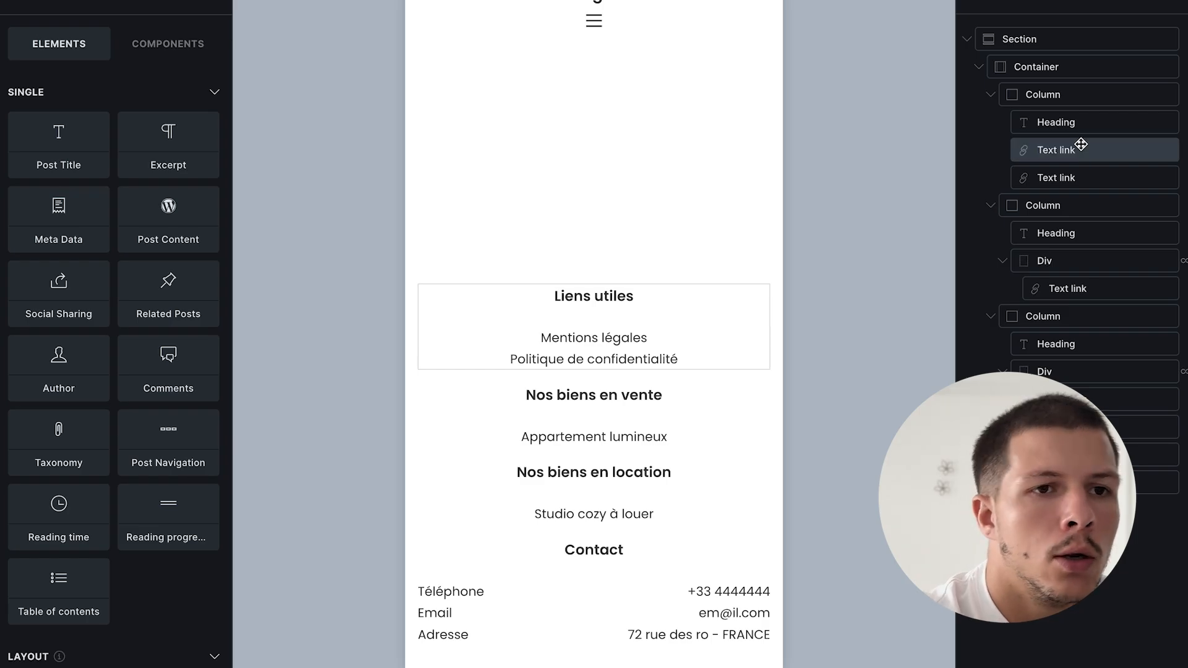
pyautogui.click(1040, 39)
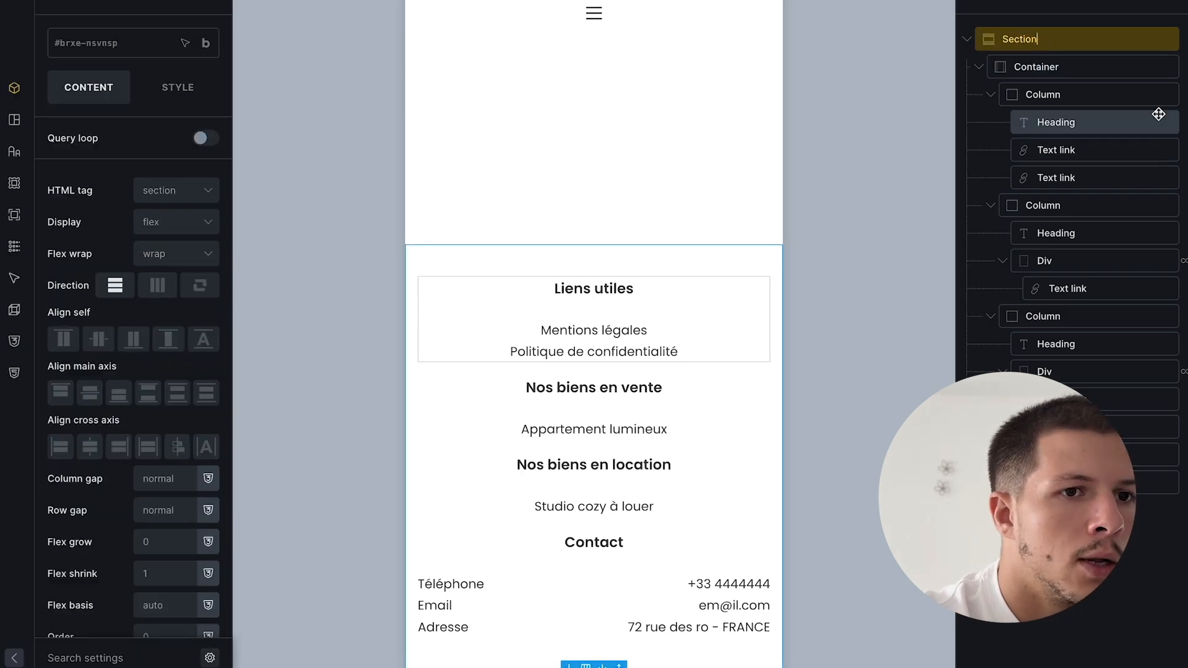
pyautogui.click(185, 88)
pyautogui.click(142, 225)
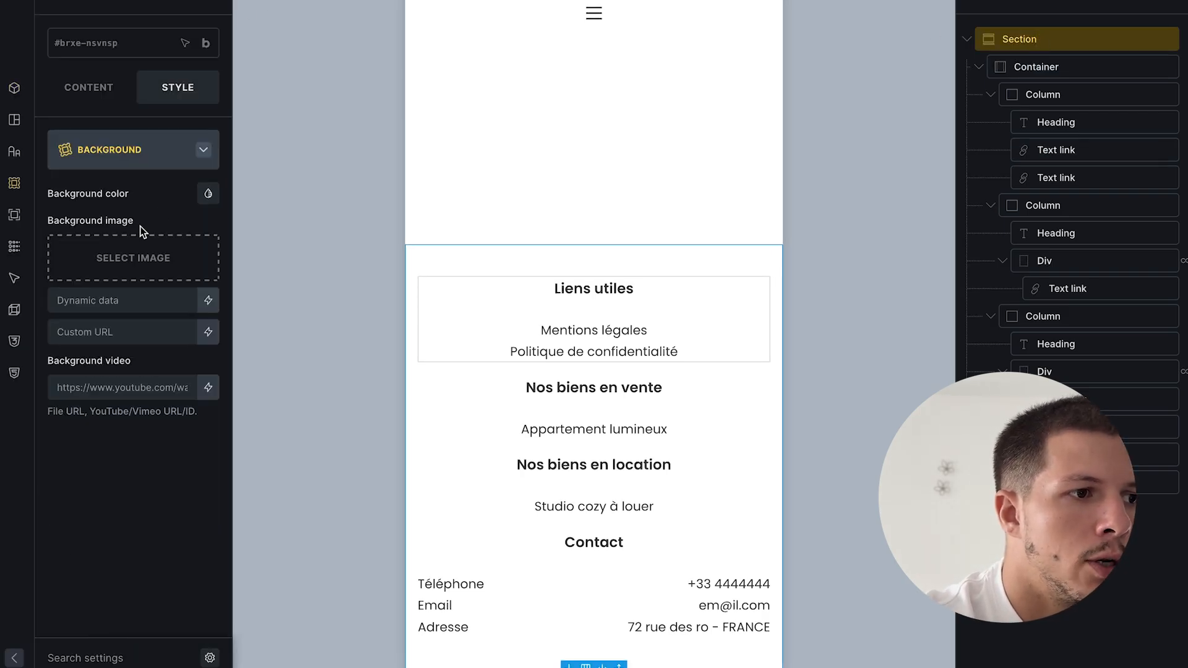
pyautogui.click(204, 195)
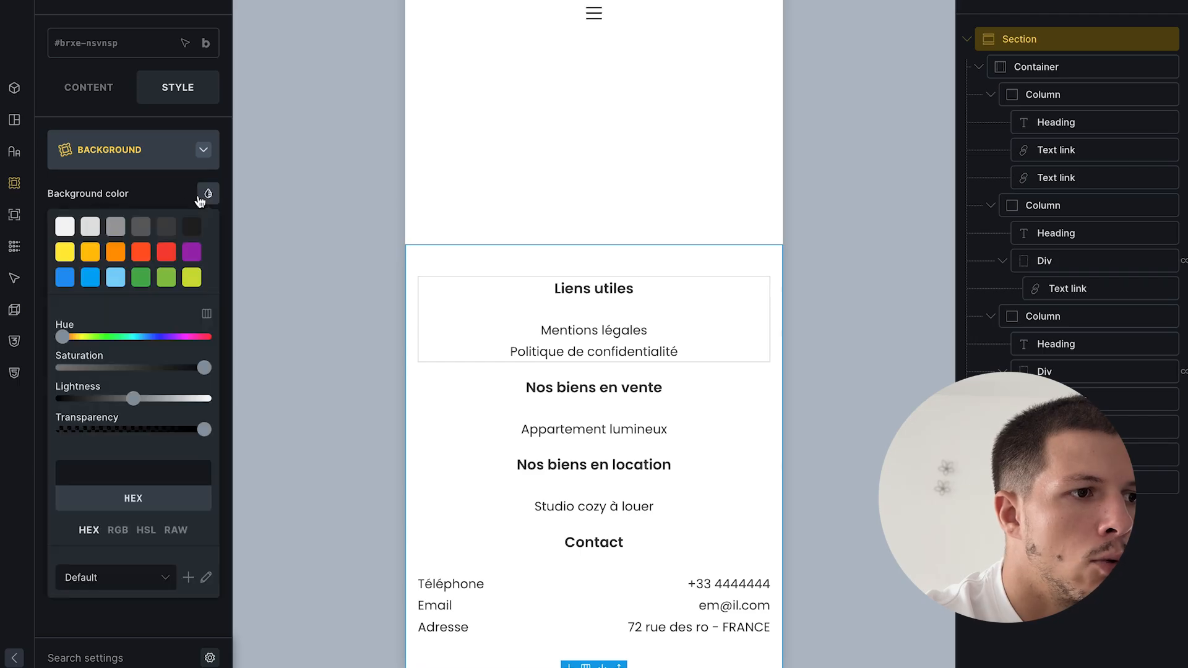
pyautogui.click(114, 228)
pyautogui.click(95, 228)
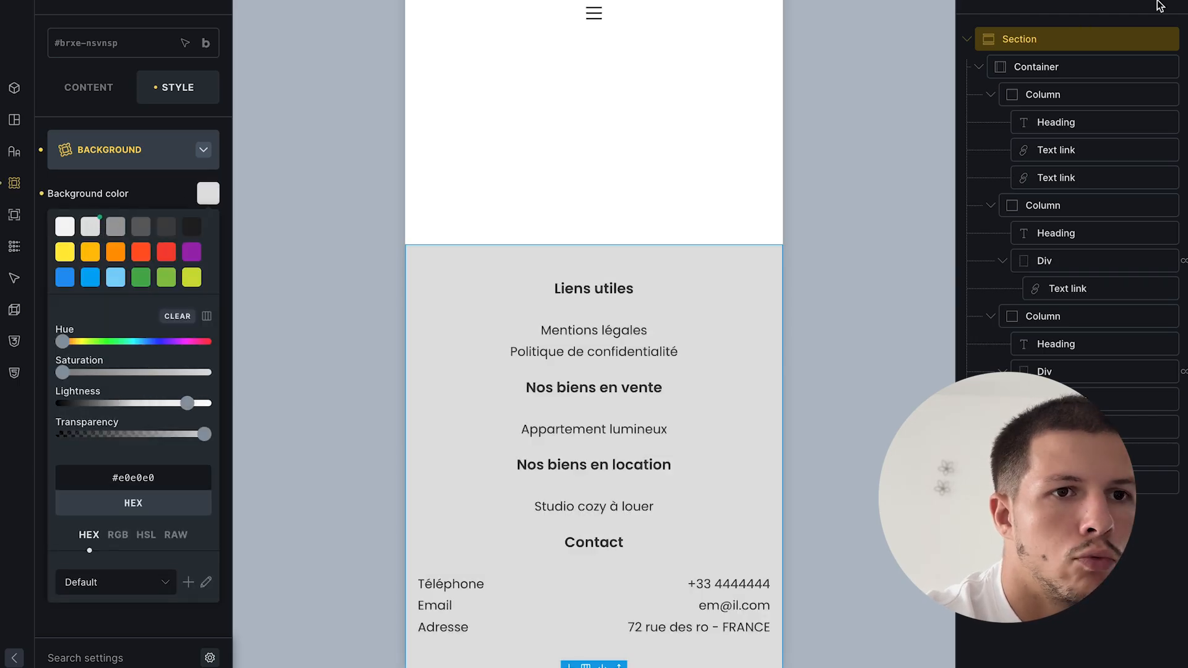
# - Compare dark and mid-grey #9e9e9e backgrounds, settle on light grey #e0e0e0, and save
pyautogui.hotkey('ctrl', 's')
pyautogui.click(191, 227)
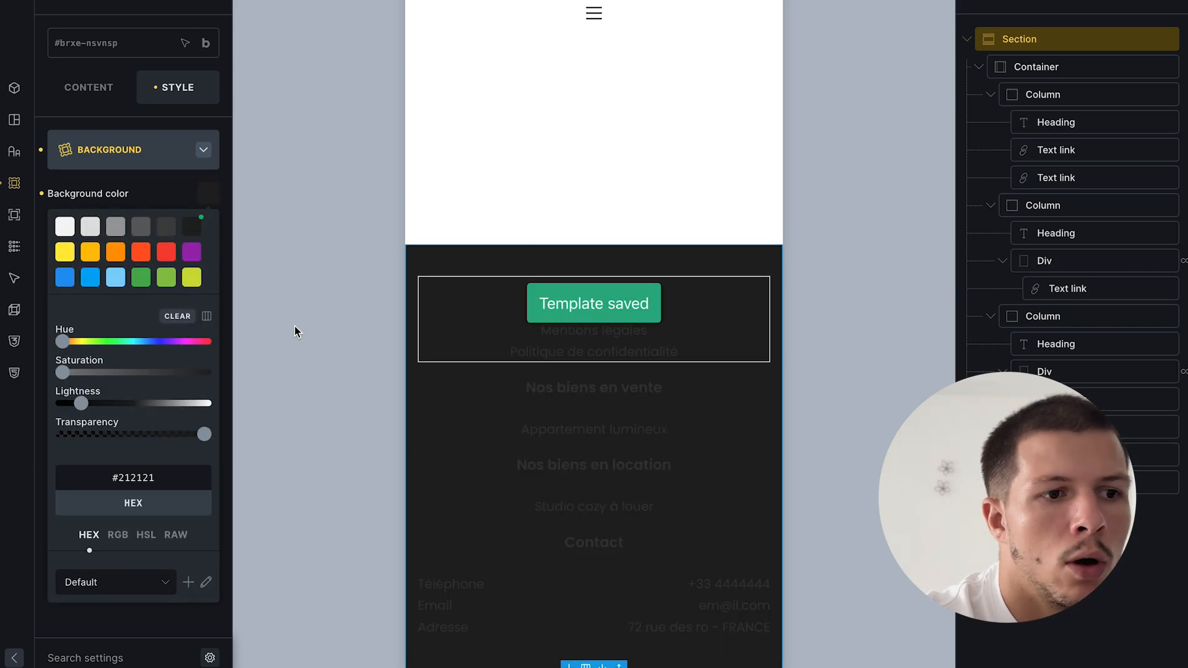
pyautogui.click(96, 233)
pyautogui.click(116, 226)
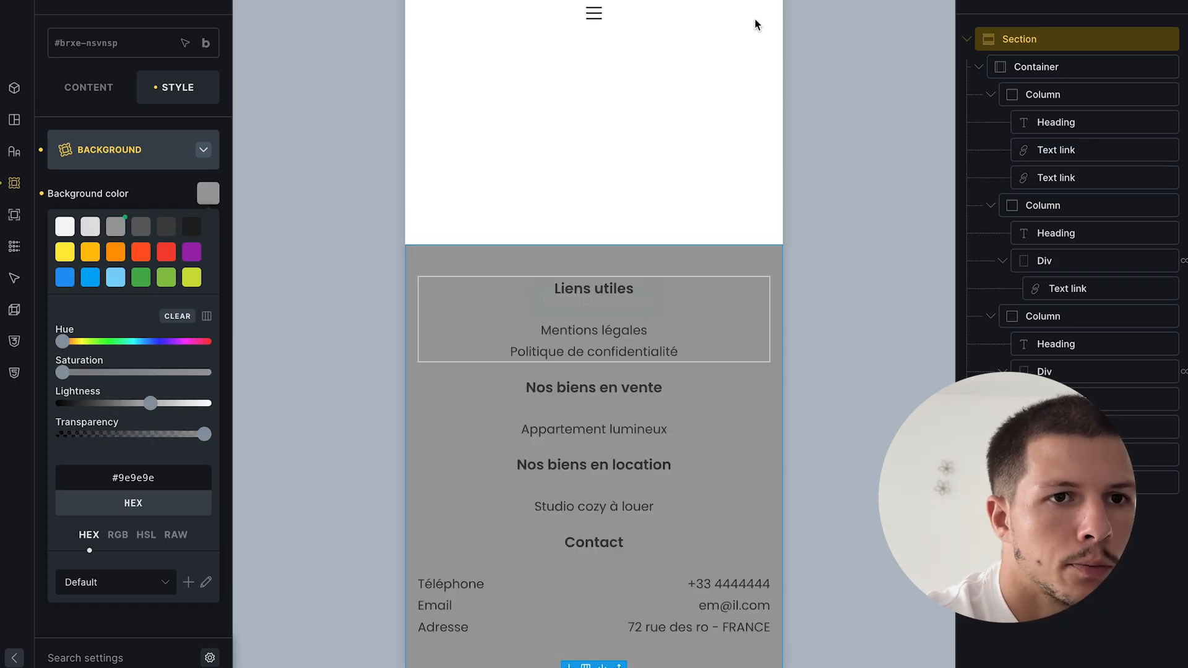
pyautogui.hotkey('ctrl', 's')
pyautogui.click(89, 227)
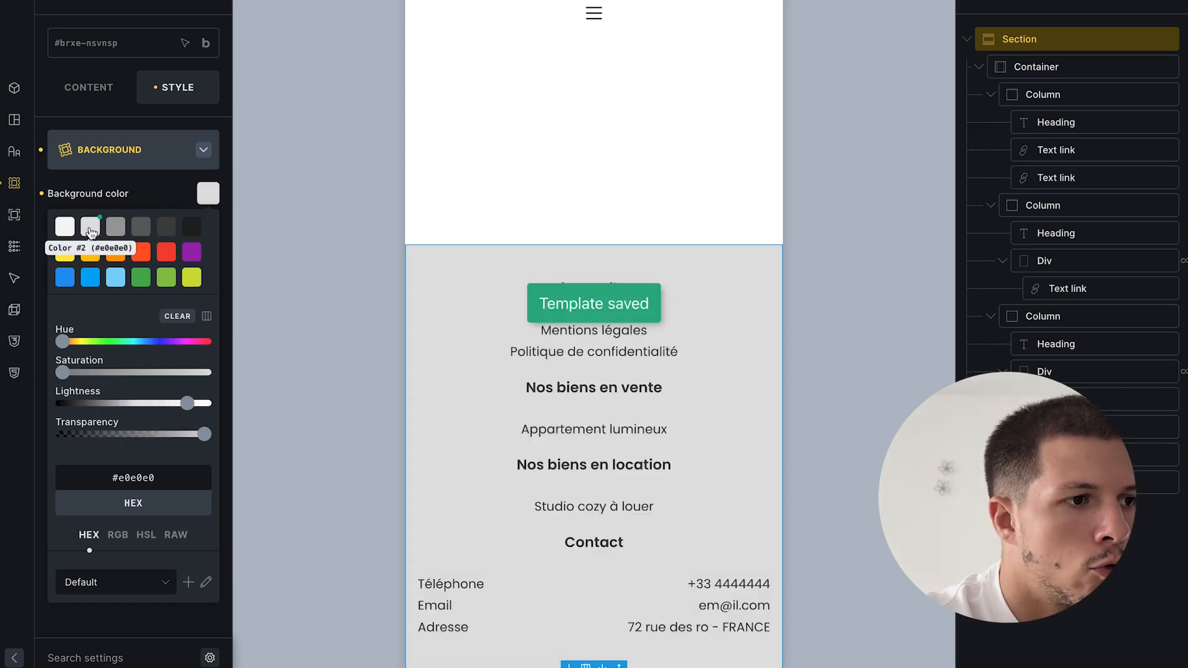
pyautogui.click(1160, 1)
pyautogui.hotkey('ctrl', 's')
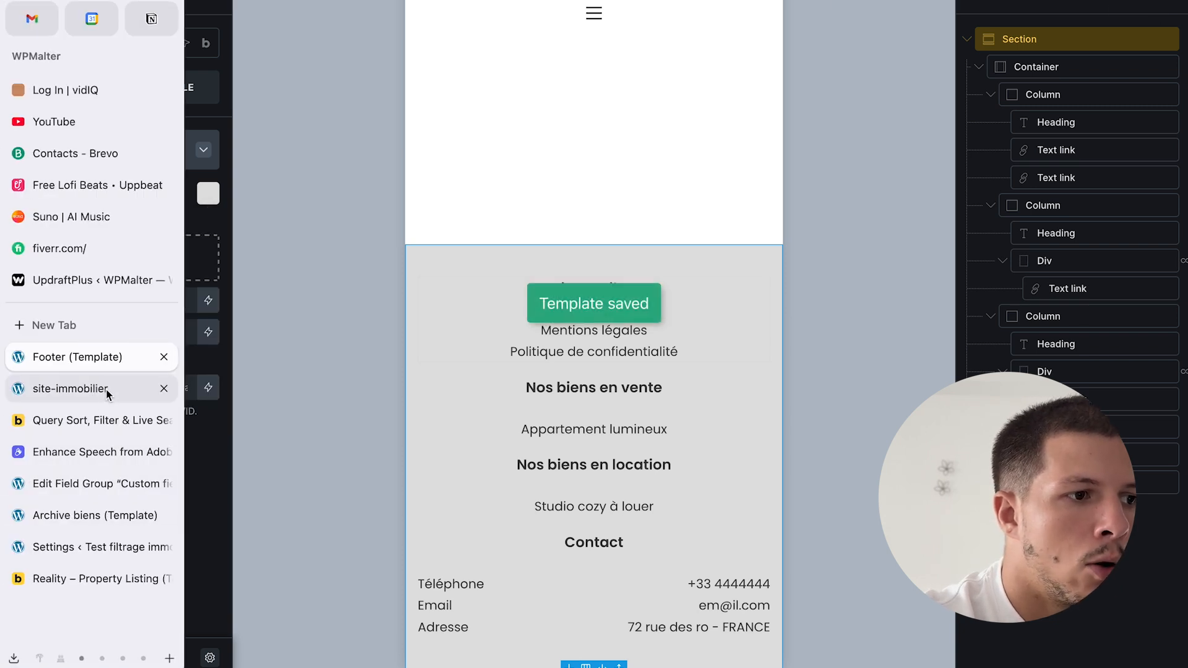
# - Scroll through the live home page and flip the testimonial carousel to the second and back
pyautogui.click(79, 388)
pyautogui.scroll(-20, 744, 385)
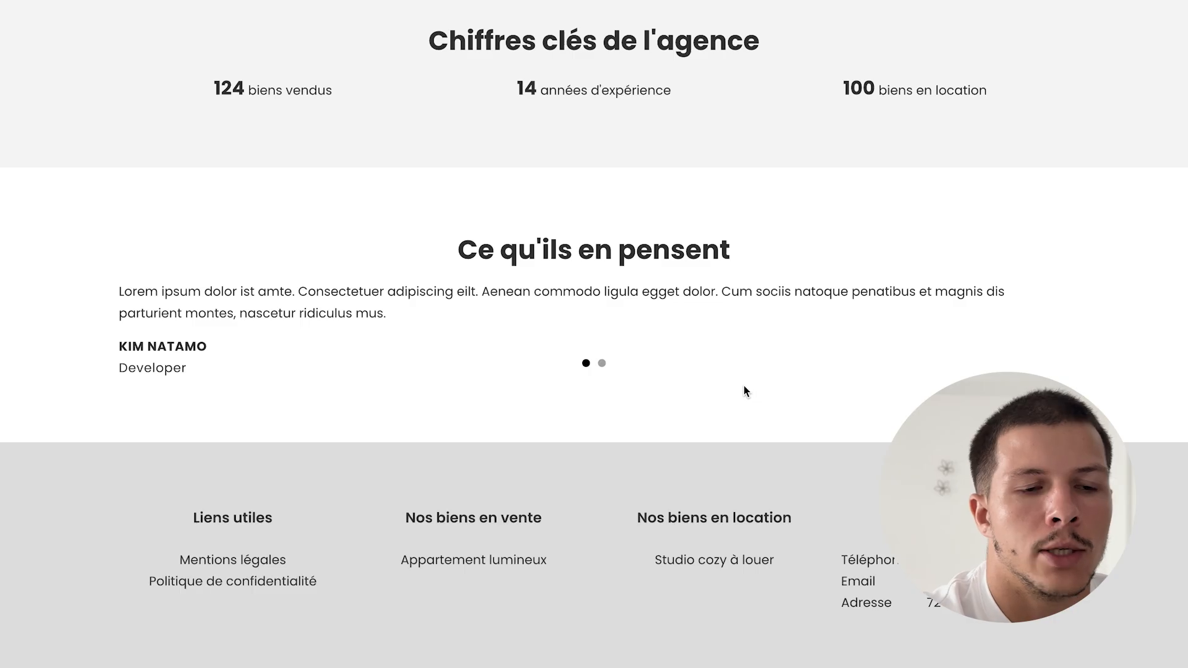
pyautogui.scroll(20, 744, 385)
pyautogui.scroll(-20, 744, 385)
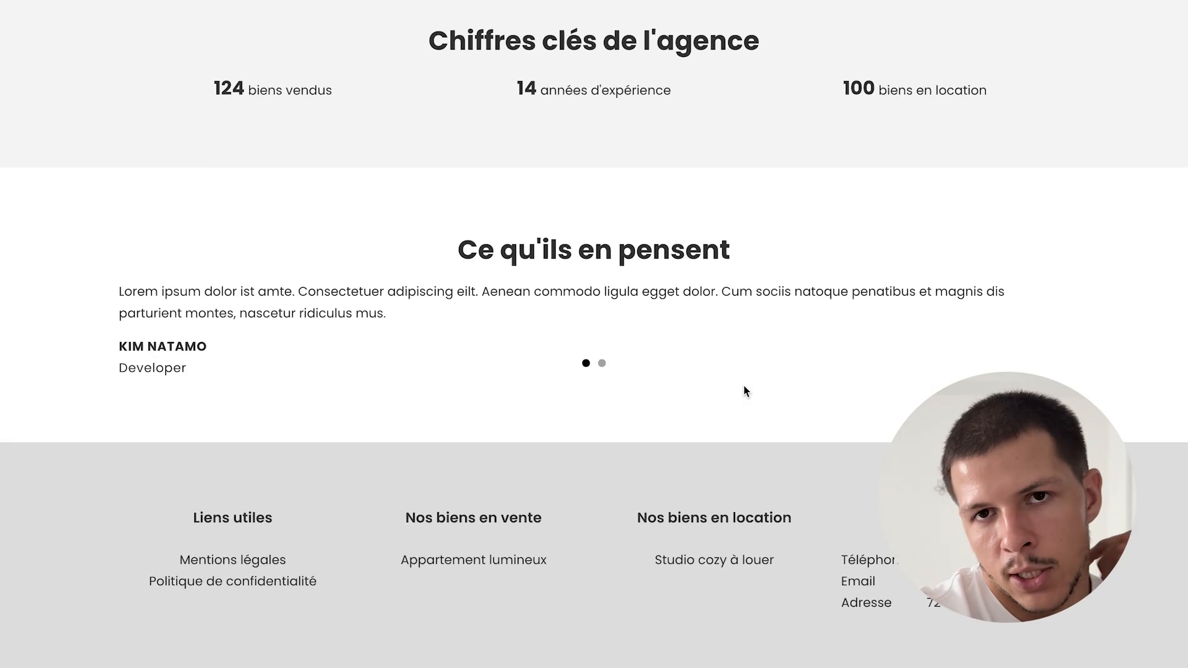
pyautogui.scroll(20, 745, 388)
pyautogui.scroll(-20, 744, 388)
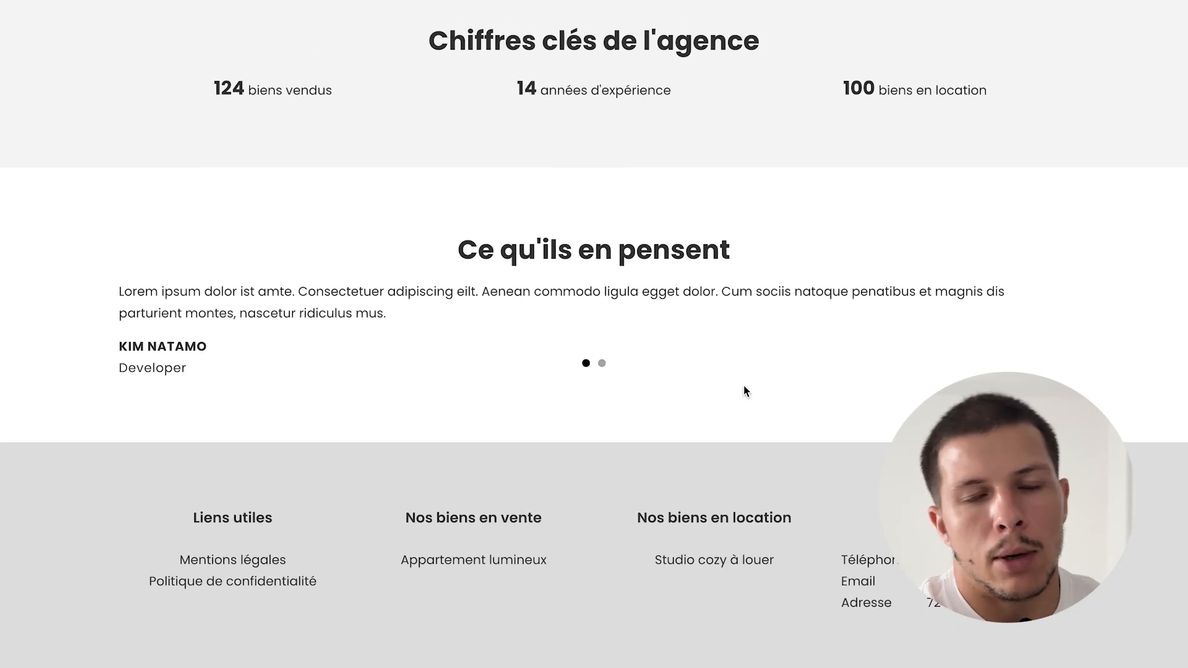
pyautogui.click(601, 363)
pyautogui.click(586, 363)
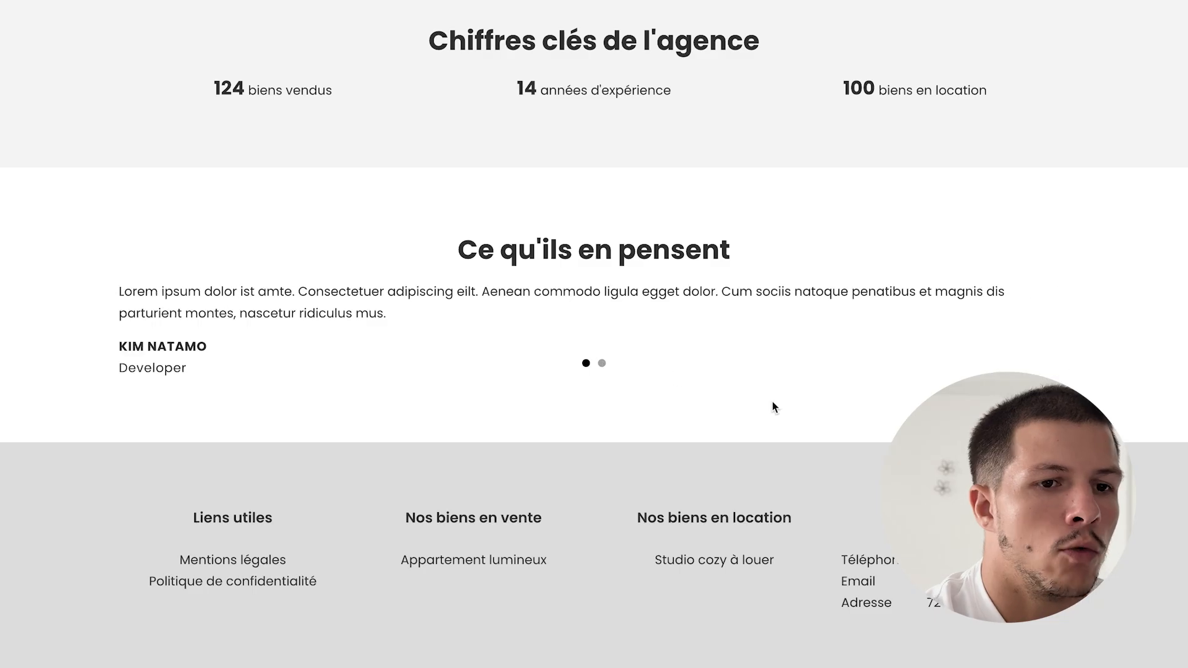
# - Review the light-grey footer at the page bottom, then open the Contact page
pyautogui.scroll(15, 772, 402)
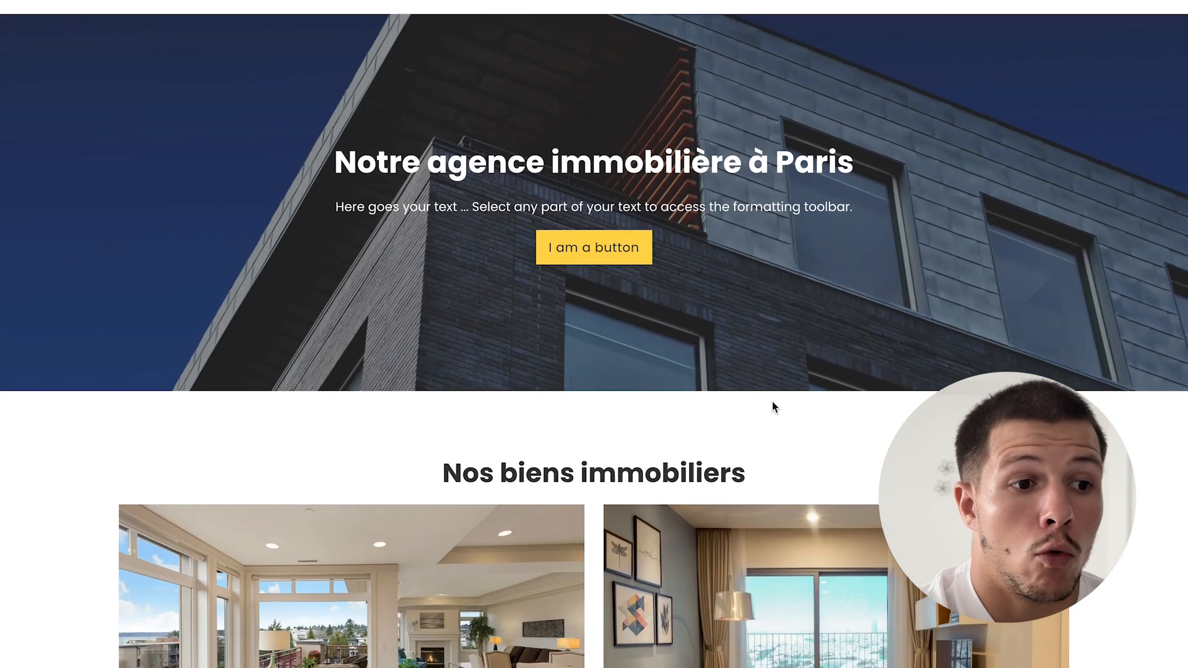
pyautogui.scroll(-4, 773, 403)
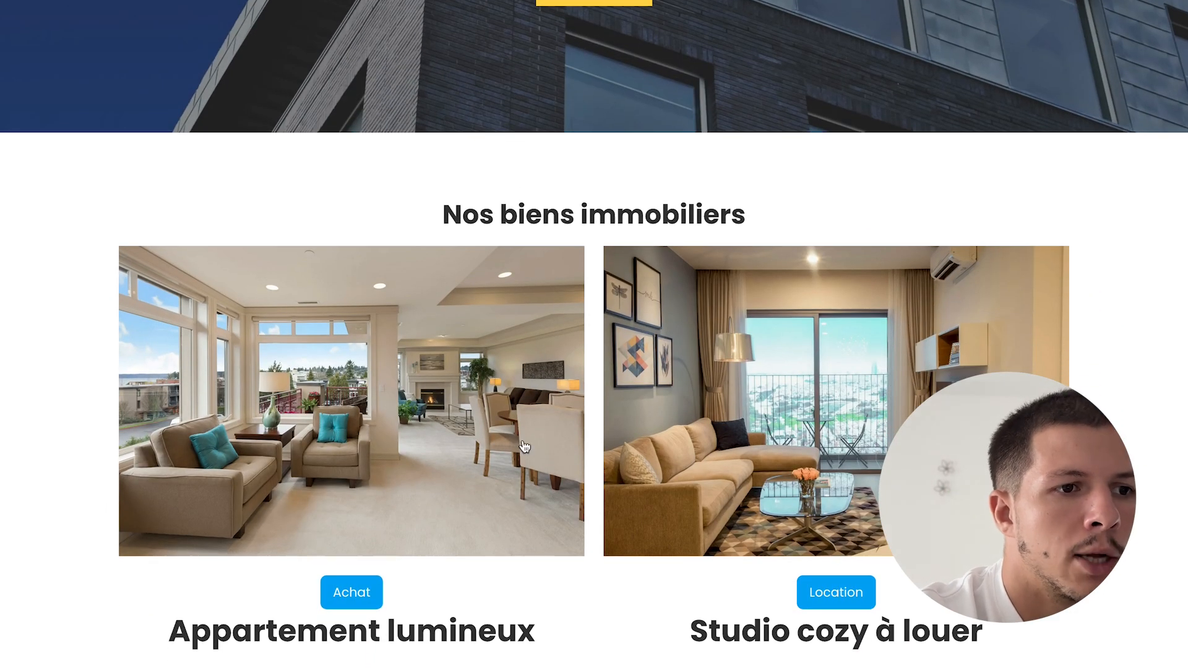
pyautogui.scroll(-3, 805, 469)
pyautogui.scroll(-10, 805, 469)
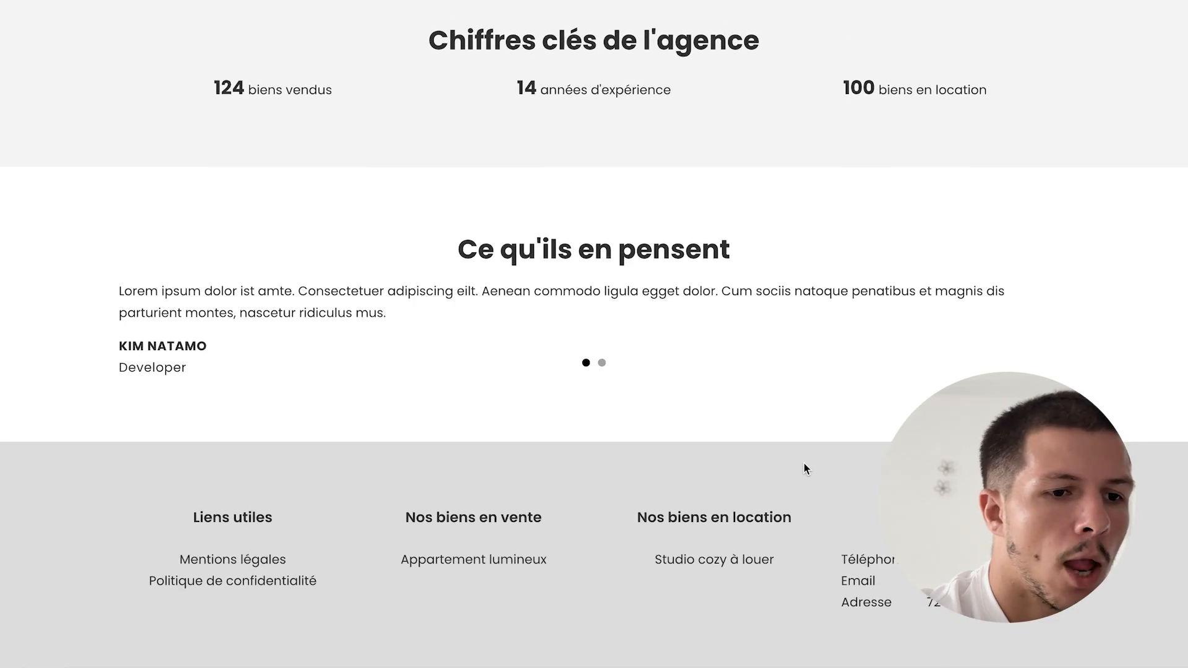
pyautogui.scroll(15, 725, 569)
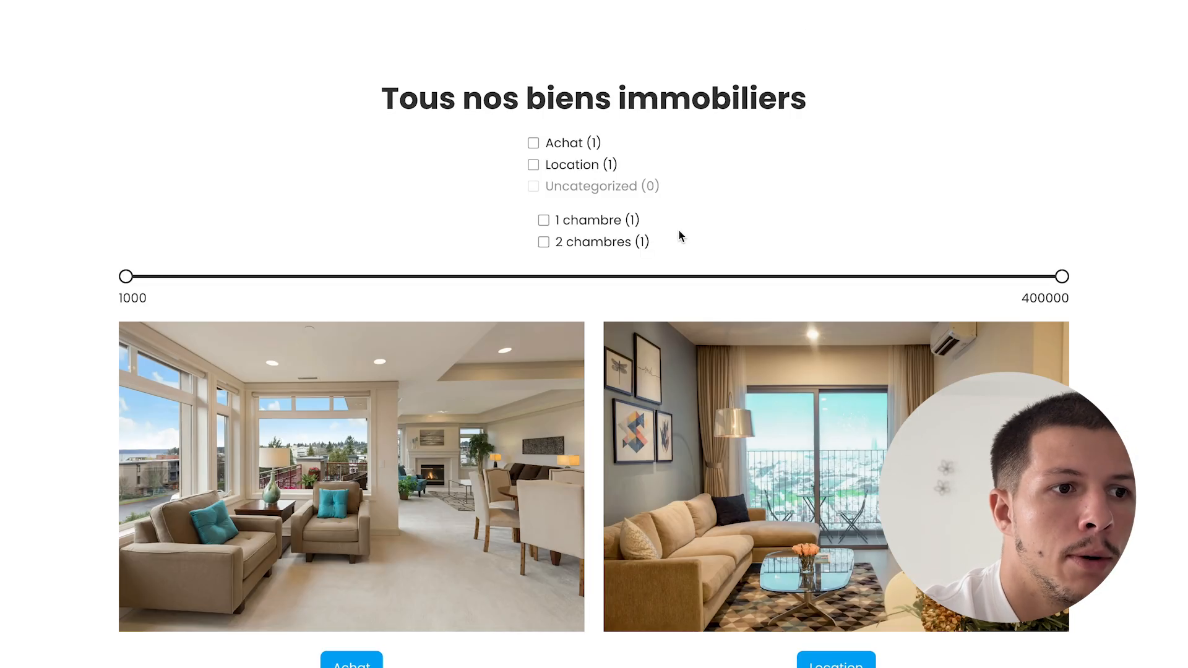
pyautogui.scroll(-8, 679, 235)
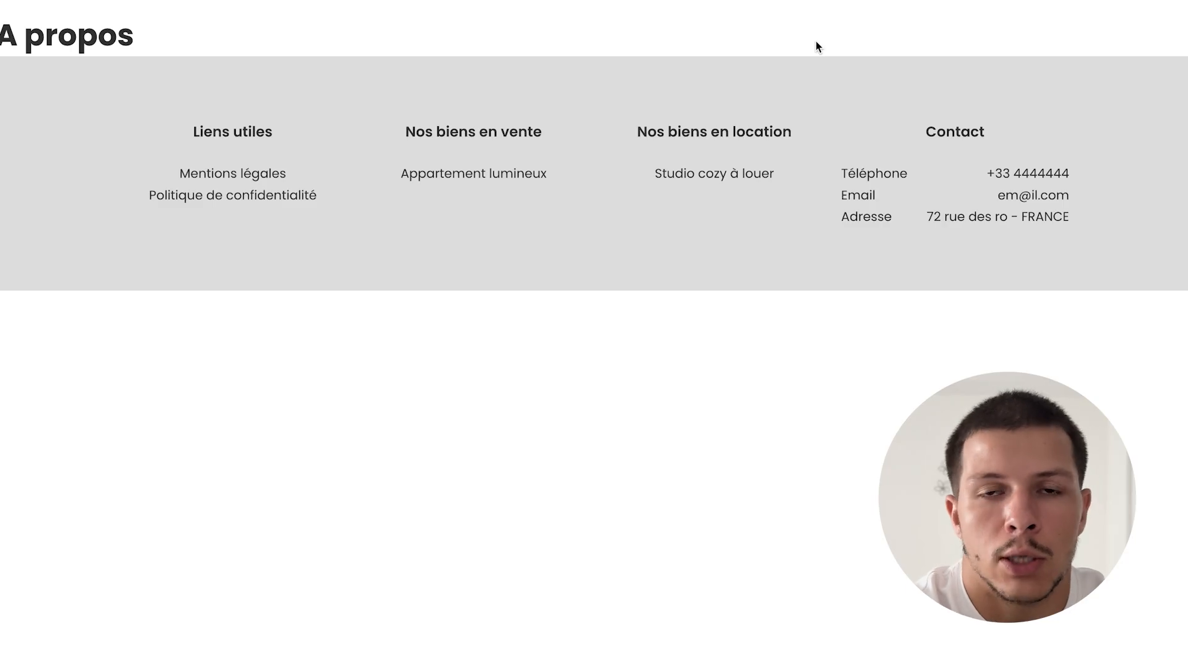
pyautogui.click(1024, 0)
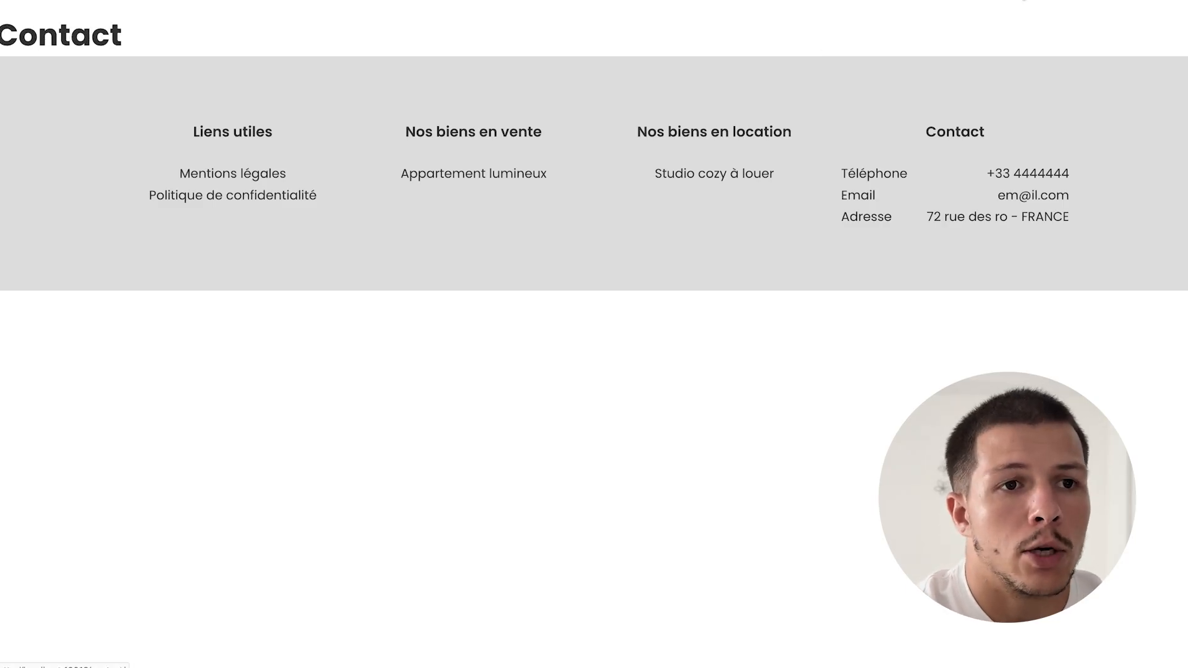